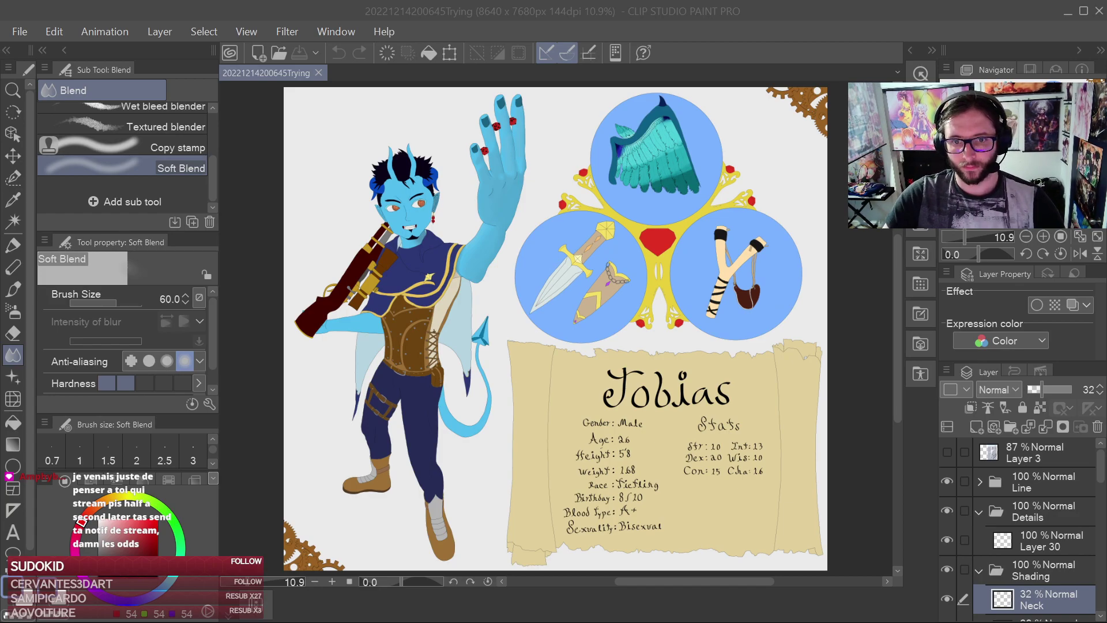
{"action": "scroll", "coordinate": [428, 152], "scroll_direction": "up", "scroll_amount": 5}
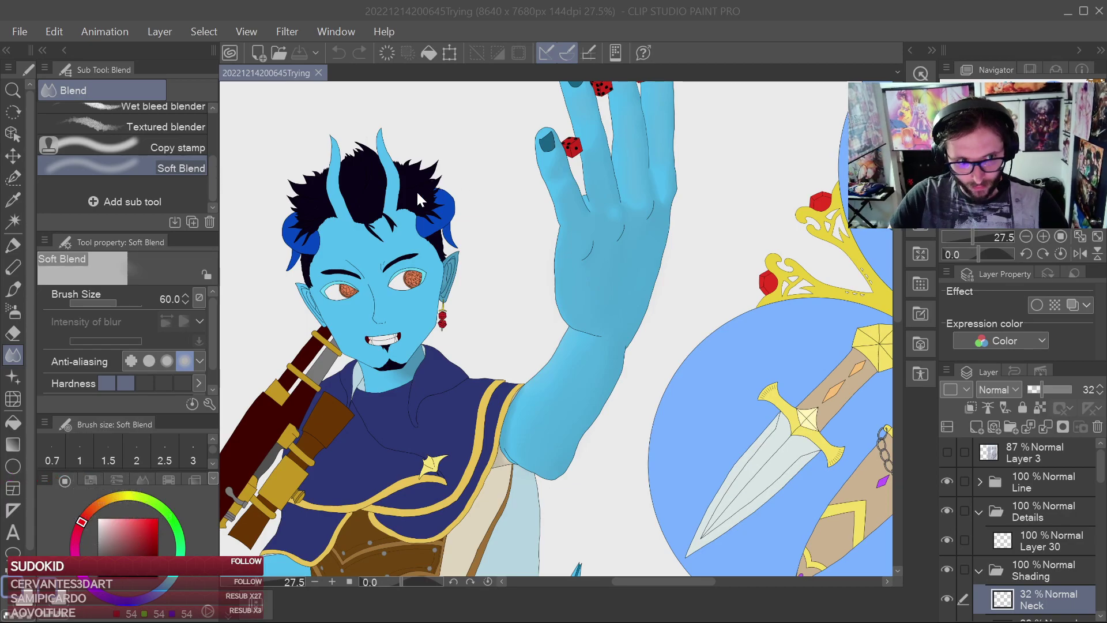
{"action": "scroll", "coordinate": [417, 190], "scroll_direction": "up", "scroll_amount": 3}
{"action": "scroll", "coordinate": [369, 213], "scroll_direction": "down", "scroll_amount": 5}
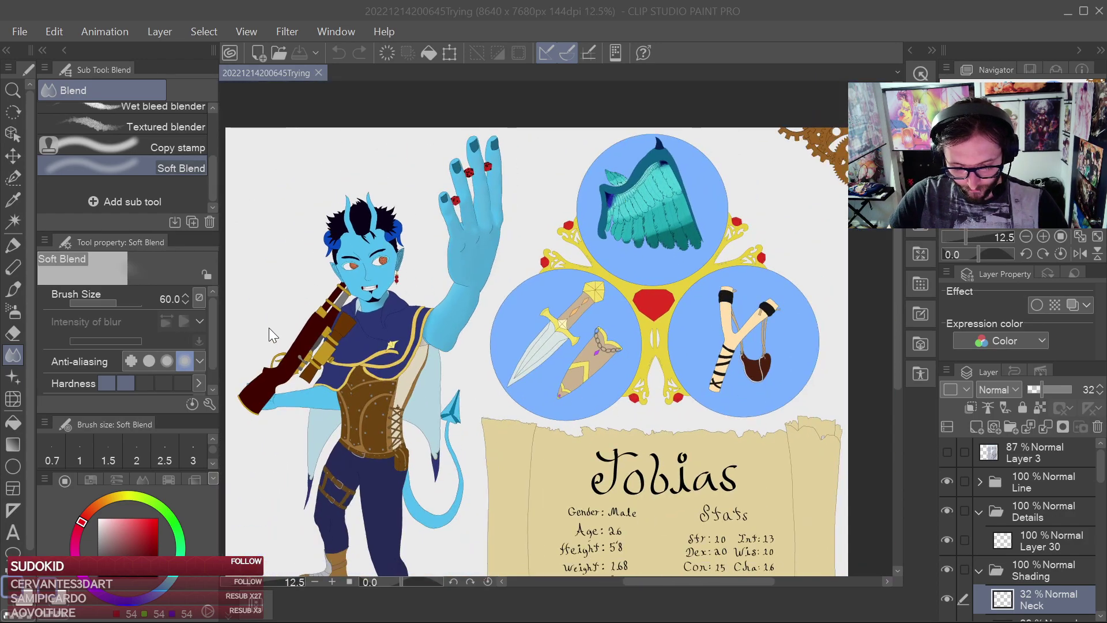
{"action": "scroll", "coordinate": [269, 328], "scroll_direction": "up", "scroll_amount": 2}
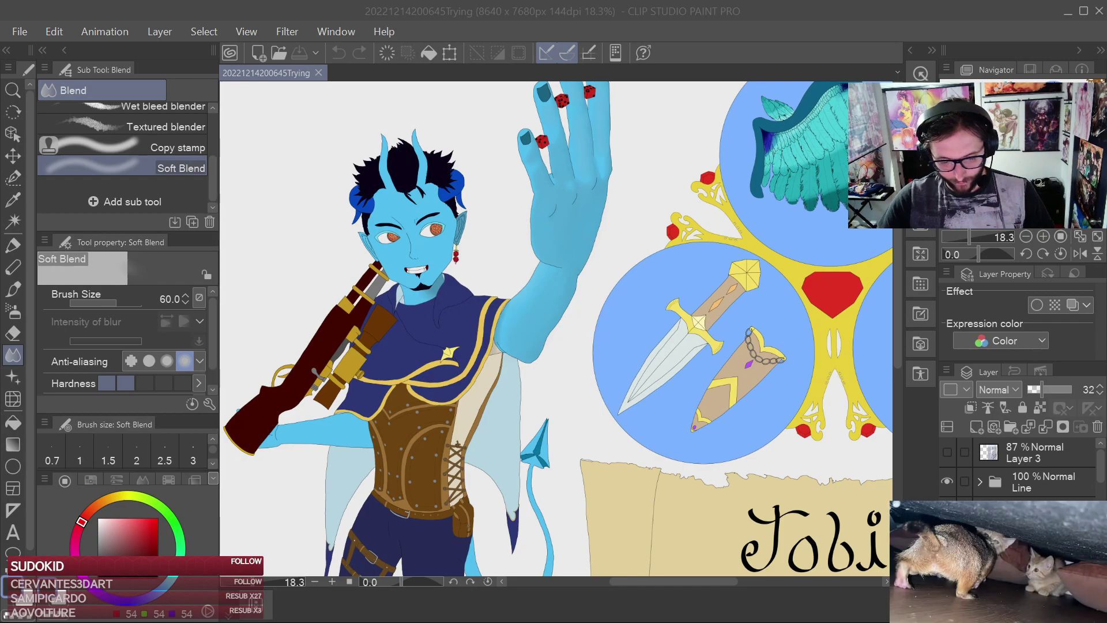
Raise the ear shading layer's opacity to 100% and inspect the shading inside the ear beside the earring
{"action": "mouse_move", "coordinate": [507, 218]}
{"action": "left_mouse_down"}
{"action": "mouse_move", "coordinate": [495, 246]}
{"action": "mouse_move", "coordinate": [579, 324]}
{"action": "left_mouse_up"}
{"action": "scroll", "coordinate": [502, 253], "scroll_direction": "up", "scroll_amount": 2}
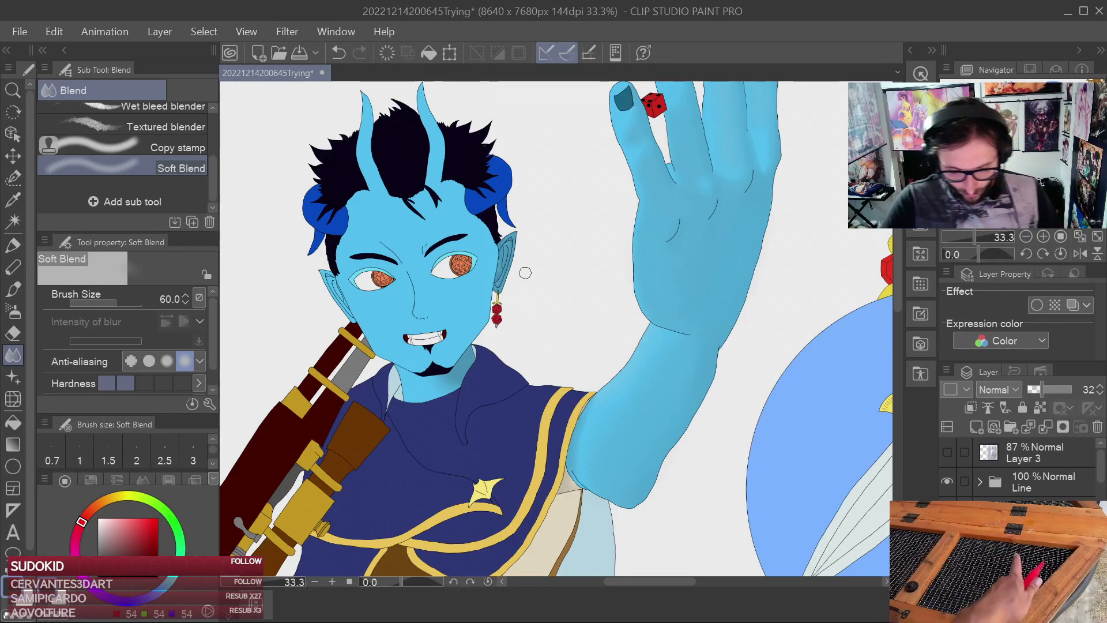
{"action": "scroll", "coordinate": [556, 280], "scroll_direction": "up", "scroll_amount": 3}
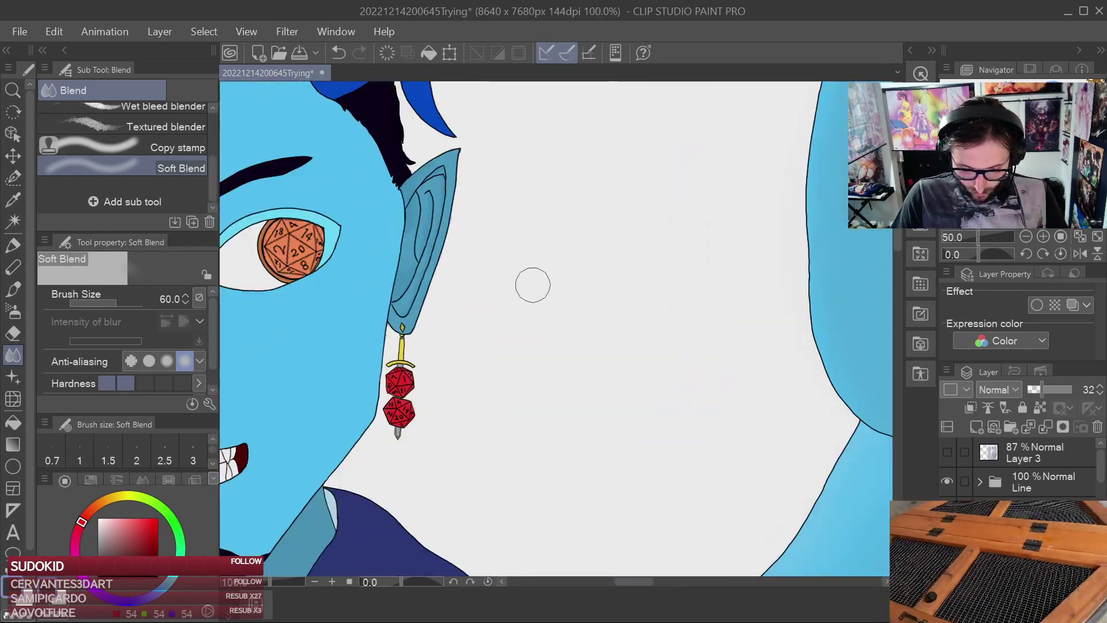
{"action": "left_click_drag", "start_coordinate": [496, 293], "coordinate": [651, 430]}
{"action": "scroll", "coordinate": [651, 430], "scroll_direction": "up", "scroll_amount": 2}
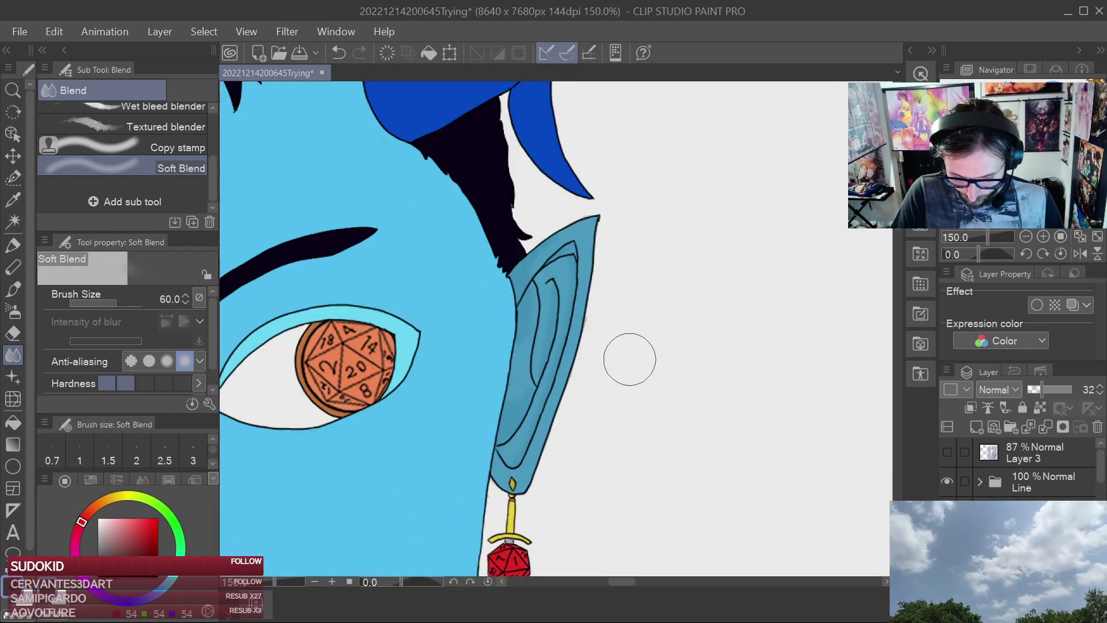
{"action": "left_click_drag", "start_coordinate": [1100, 480], "coordinate": [1100, 501]}
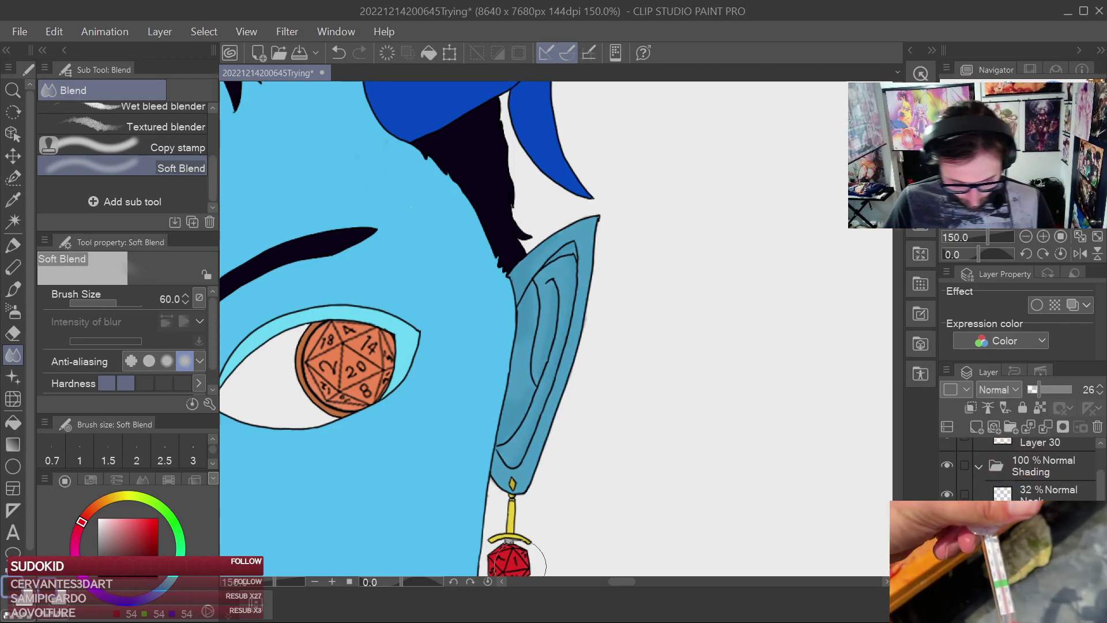
{"action": "left_click_drag", "start_coordinate": [1038, 390], "coordinate": [1074, 390]}
{"action": "scroll", "coordinate": [484, 438], "scroll_direction": "up", "scroll_amount": 5}
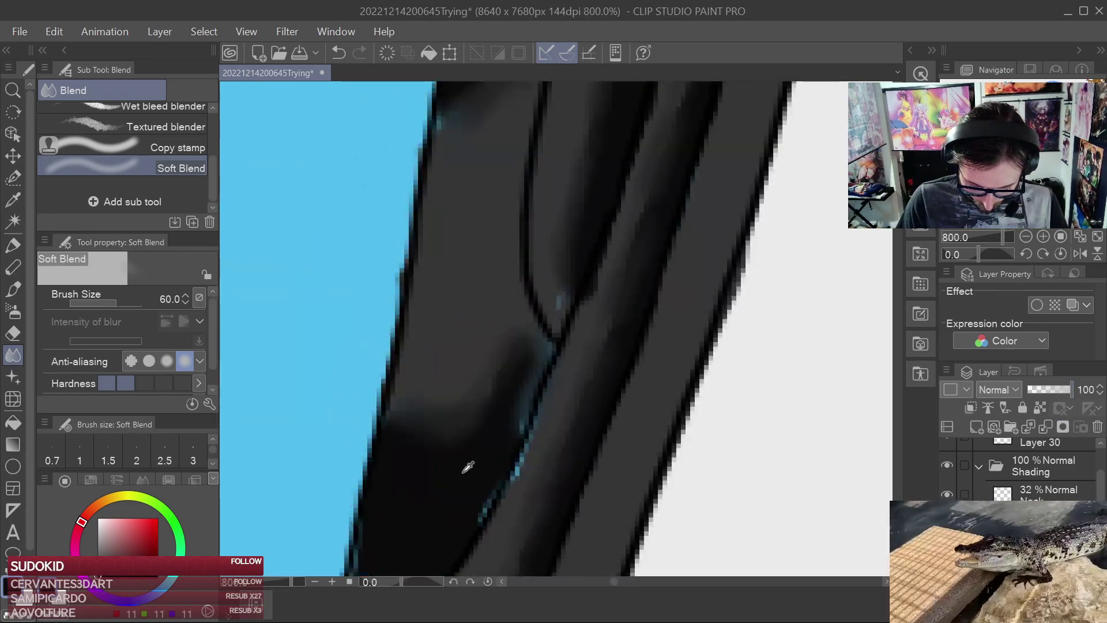
{"action": "scroll", "coordinate": [531, 470], "scroll_direction": "down", "scroll_amount": 3}
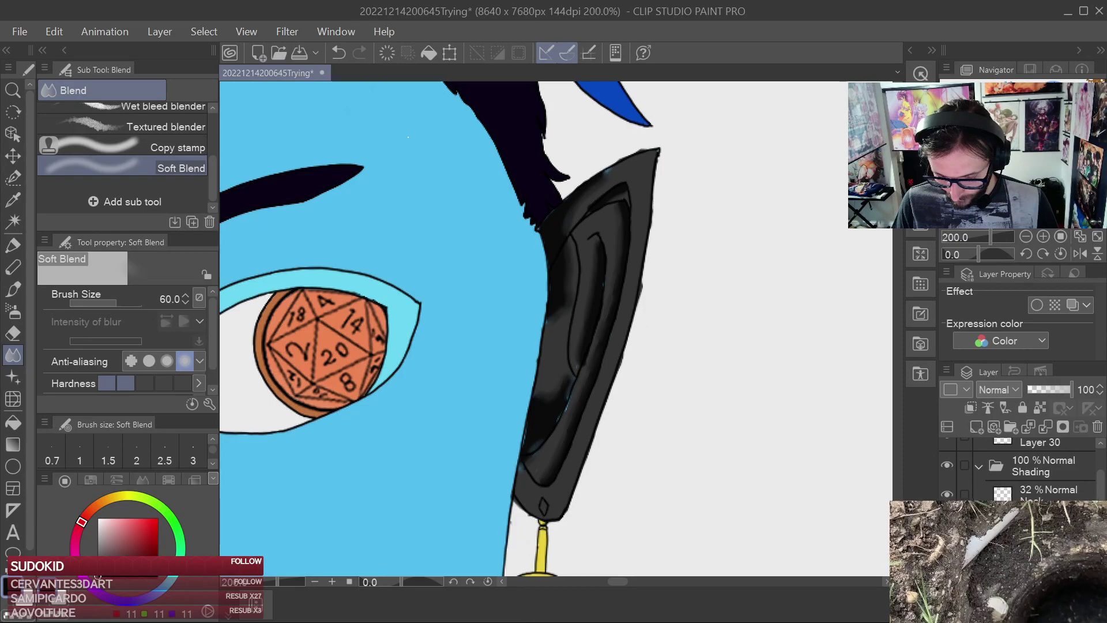
Try the ear shading layer at 16% and 19% opacity, and undo the opacity change
{"action": "left_click_drag", "start_coordinate": [1054, 396], "coordinate": [1036, 400]}
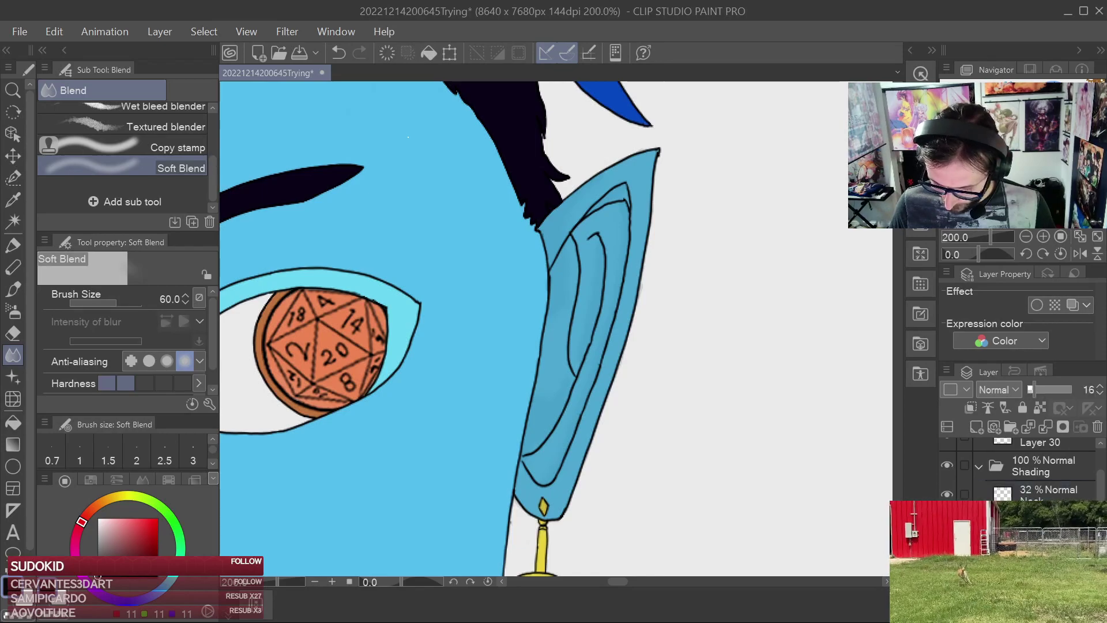
{"action": "mouse_move", "coordinate": [1032, 389]}
{"action": "left_mouse_down"}
{"action": "mouse_move", "coordinate": [1047, 393]}
{"action": "mouse_move", "coordinate": [1033, 393]}
{"action": "left_mouse_up"}
{"action": "scroll", "coordinate": [731, 420], "scroll_direction": "down", "scroll_amount": 1}
{"action": "scroll", "coordinate": [673, 414], "scroll_direction": "down", "scroll_amount": 3}
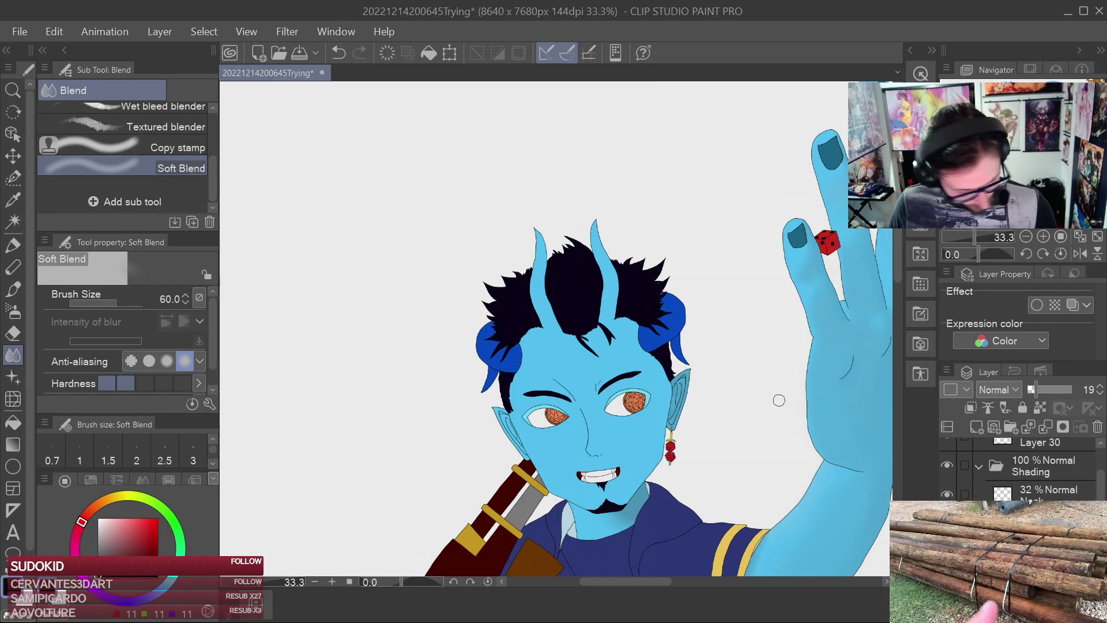
{"action": "key", "text": "ctrl+z"}
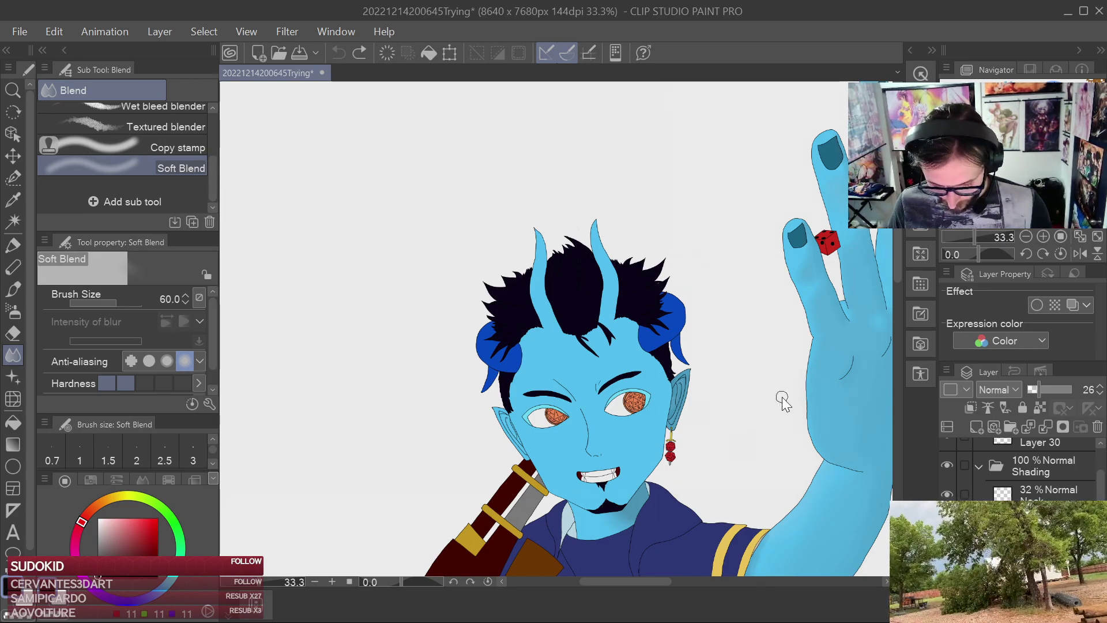
Save the file and add a new layer named Face directly above the Neck layer in the Shading folder
{"action": "key", "text": "ctrl+s"}
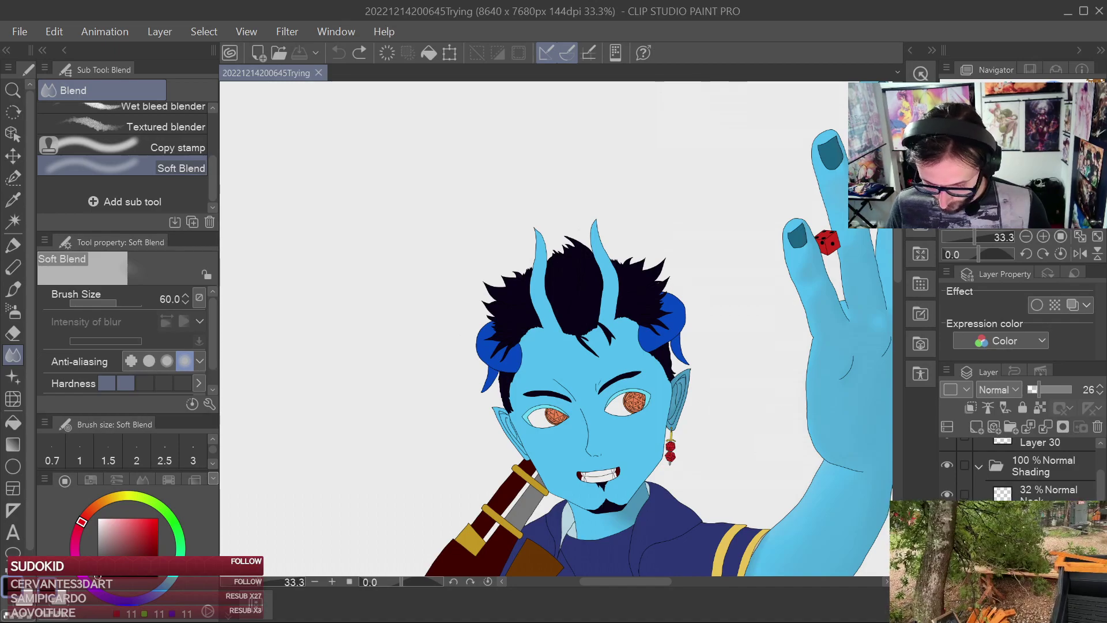
{"action": "left_click_drag", "start_coordinate": [572, 369], "coordinate": [569, 291]}
{"action": "left_click", "coordinate": [1038, 490]}
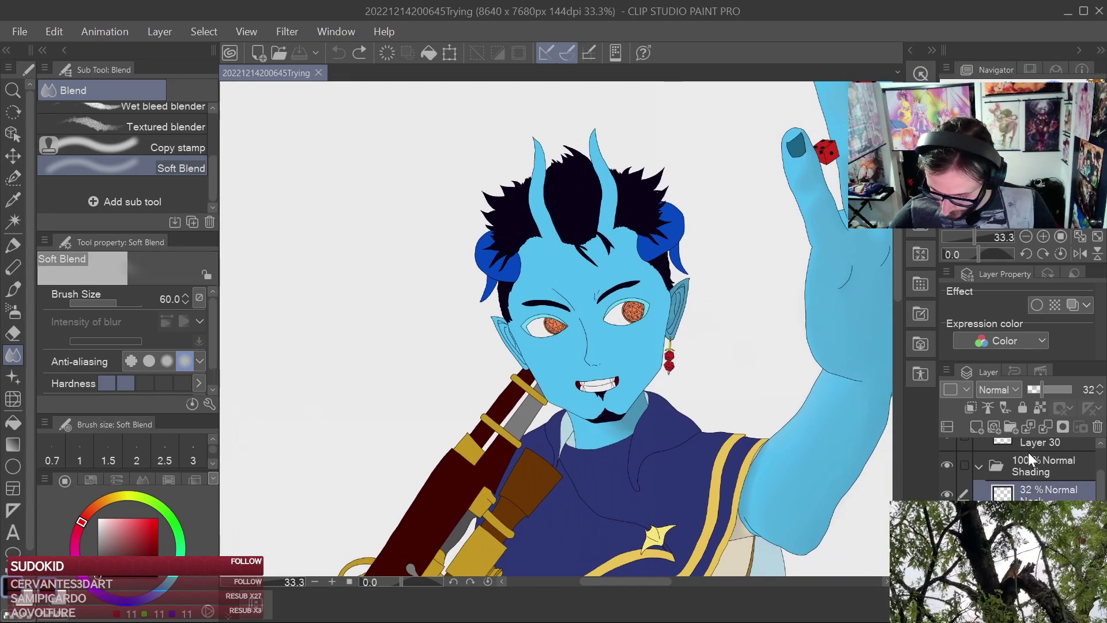
{"action": "left_click", "coordinate": [976, 426]}
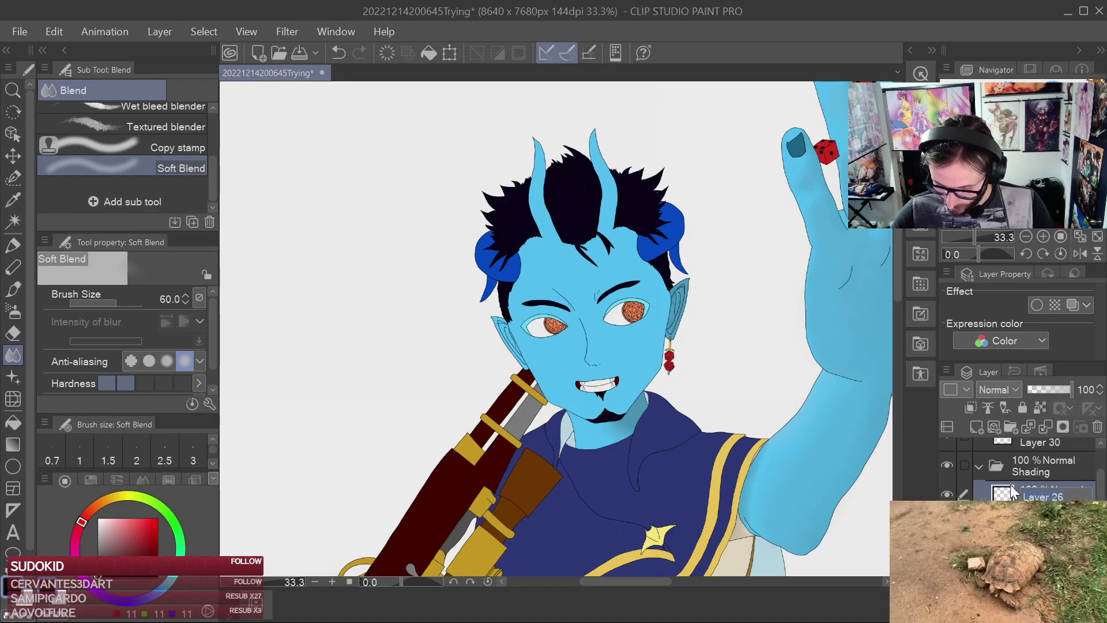
{"action": "double_click", "coordinate": [1016, 482]}
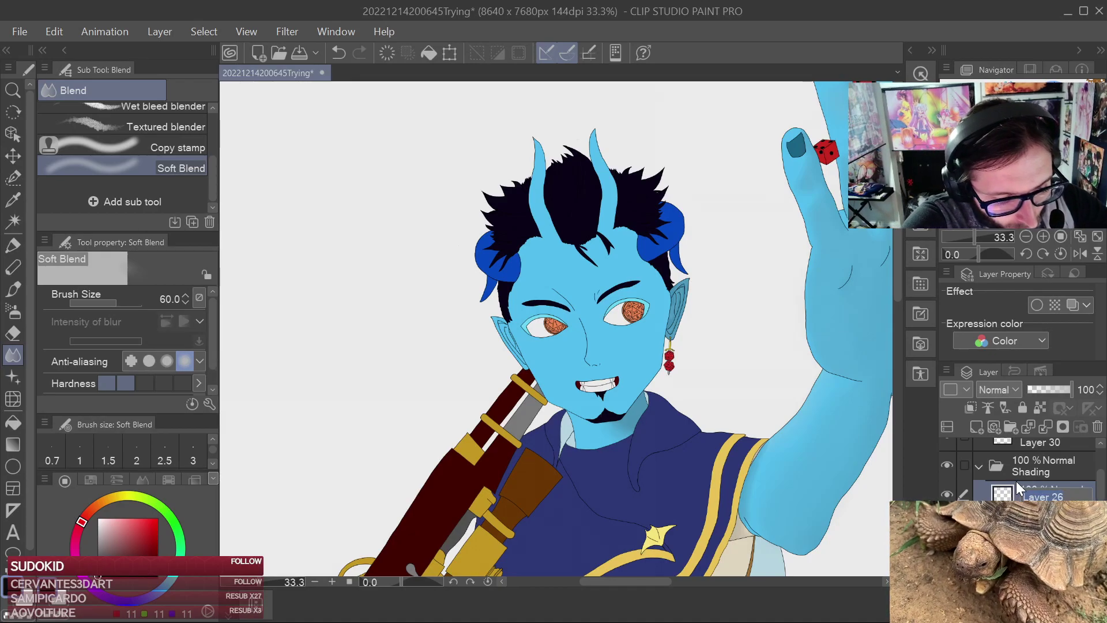
{"action": "type", "text": "Fal"}
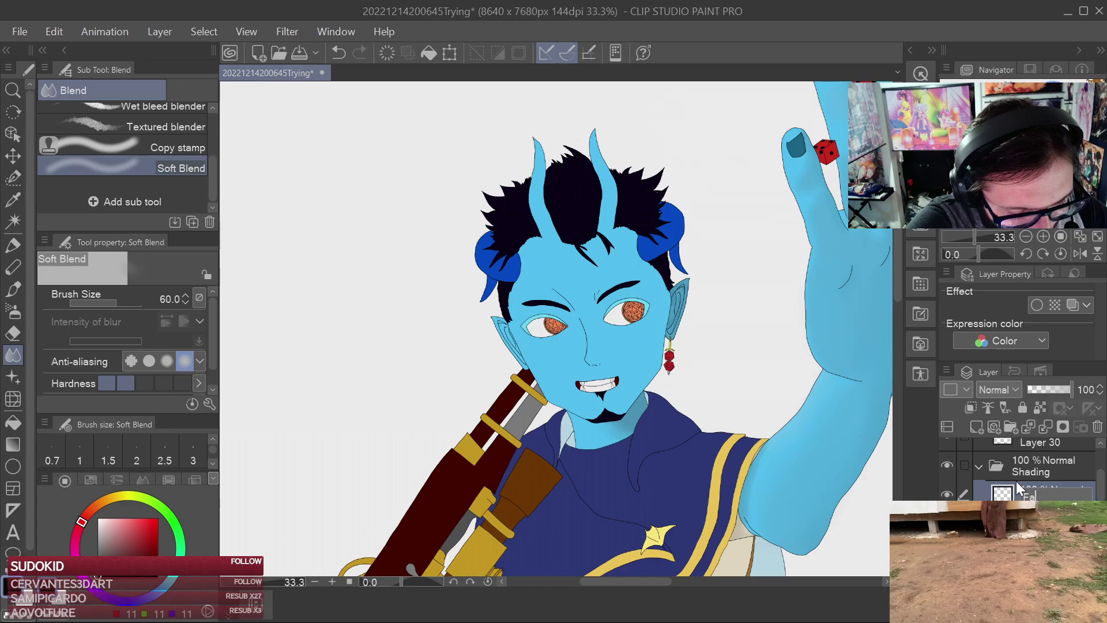
{"action": "key", "text": "BackSpace"}
{"action": "type", "text": "ce"}
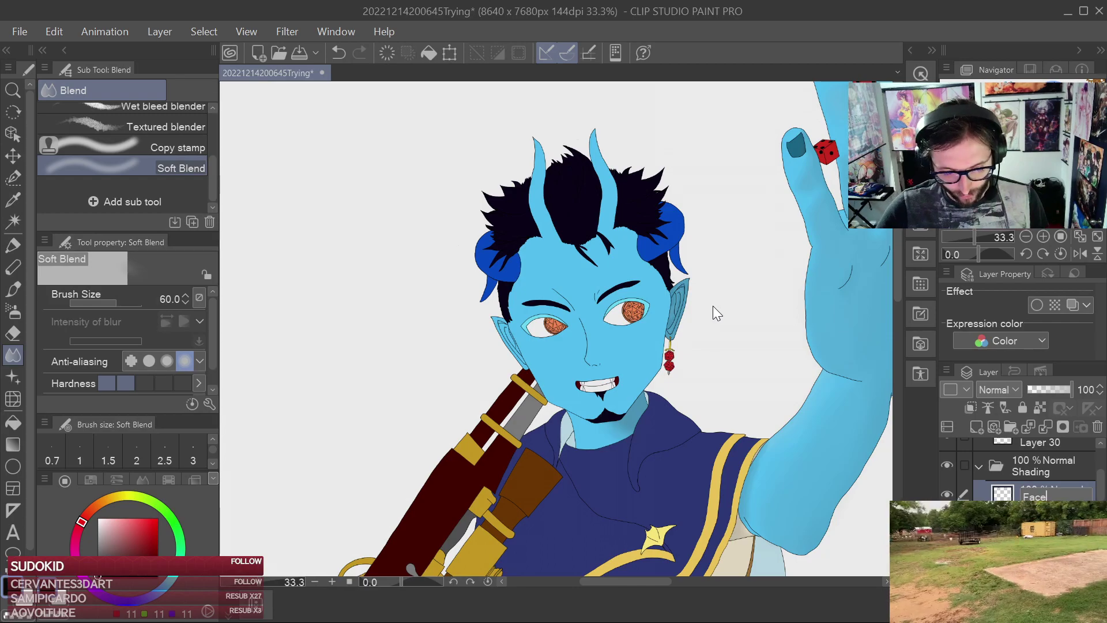
{"action": "key", "text": "Return"}
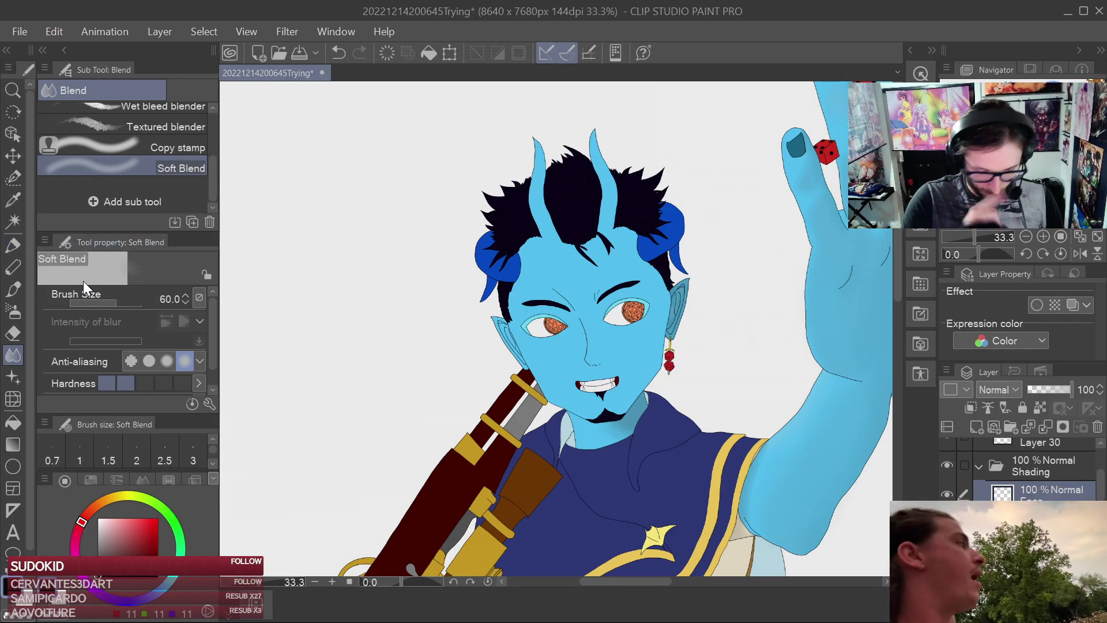
Switch to the Milli pen marker, test a black stroke on the cheek beside the ear, and undo it
{"action": "key", "text": "p"}
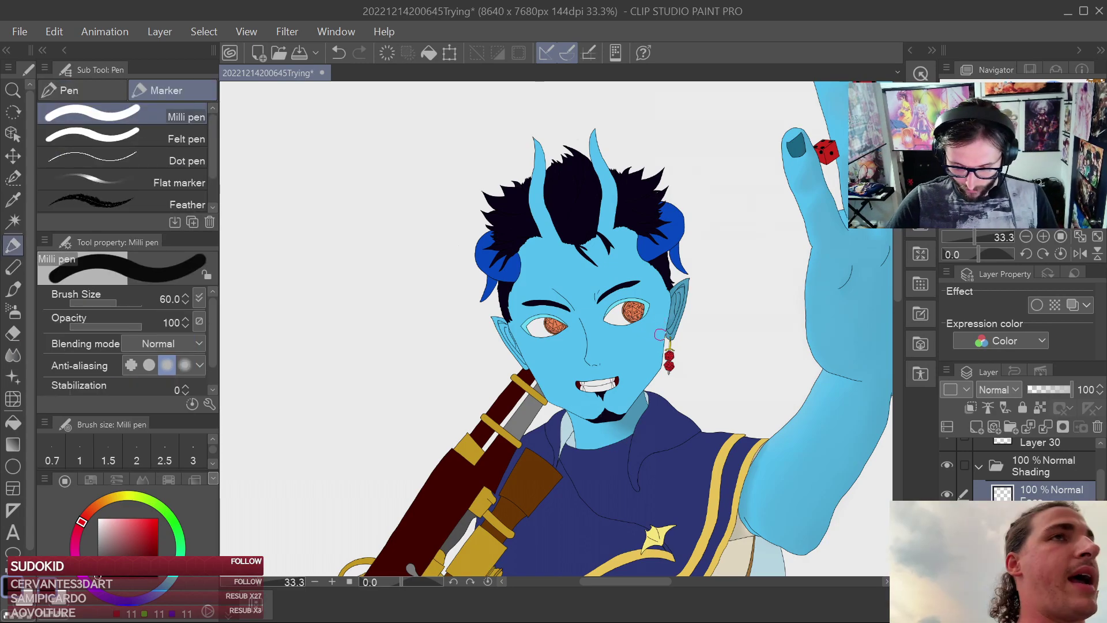
{"action": "scroll", "coordinate": [659, 342], "scroll_direction": "up", "scroll_amount": 1}
{"action": "scroll", "coordinate": [660, 342], "scroll_direction": "up", "scroll_amount": 1}
{"action": "mouse_move", "coordinate": [658, 317]}
{"action": "left_mouse_down"}
{"action": "mouse_move", "coordinate": [646, 375]}
{"action": "mouse_move", "coordinate": [656, 316]}
{"action": "left_mouse_up"}
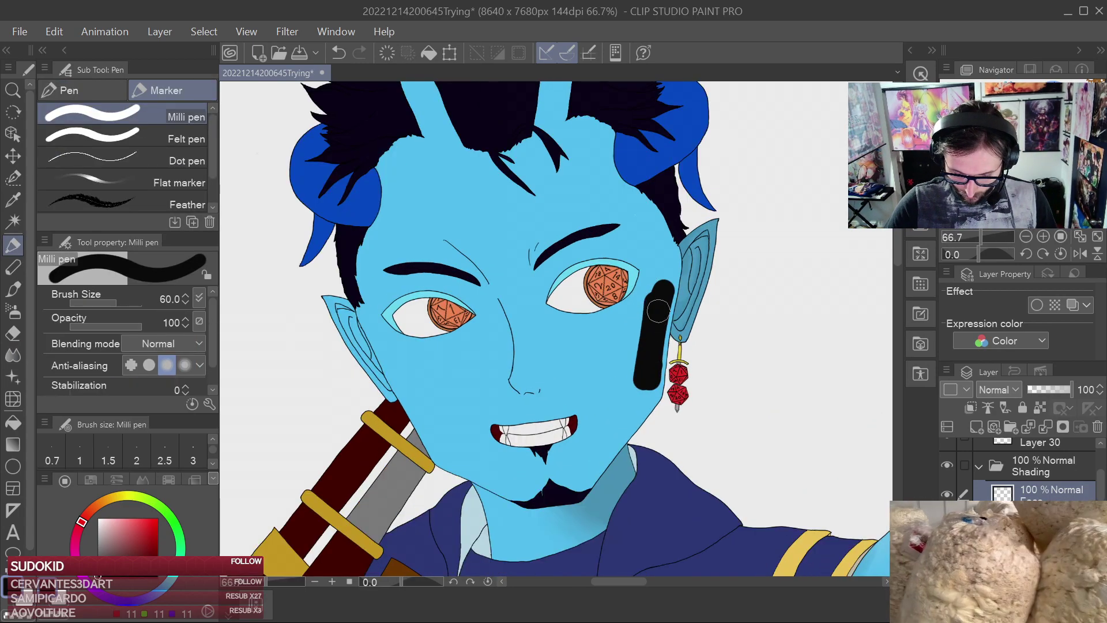
{"action": "key", "text": "ctrl+z"}
Raise the Neck layer's opacity to 100% and sample the dark grey shadow colour from the neck shading
{"action": "left_click", "coordinate": [1051, 519]}
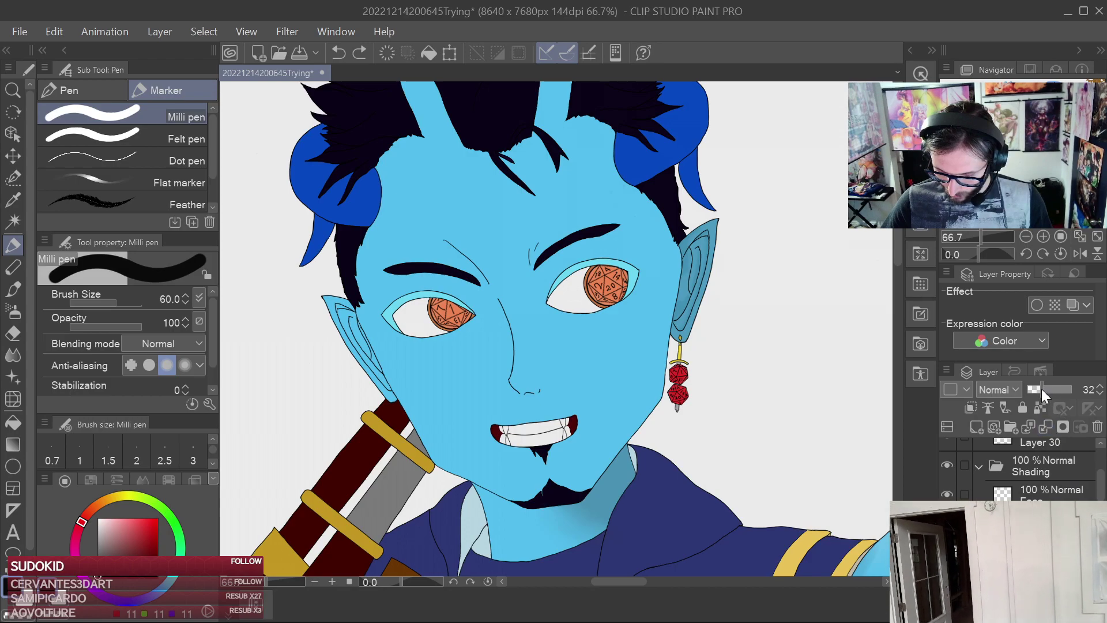
{"action": "left_click_drag", "start_coordinate": [1043, 391], "coordinate": [1072, 391]}
{"action": "left_click", "coordinate": [621, 468], "text": "alt"}
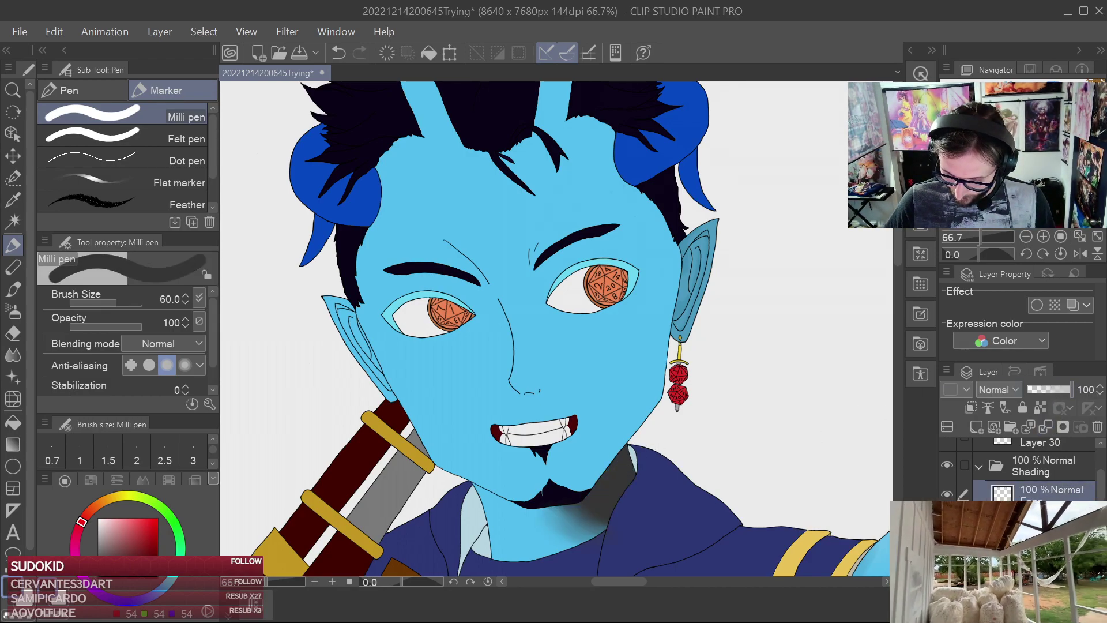
Return to the Face layer, undo the Neck layer's opacity change, and set the Face layer's opacity to 31%
{"action": "left_click", "coordinate": [1048, 490]}
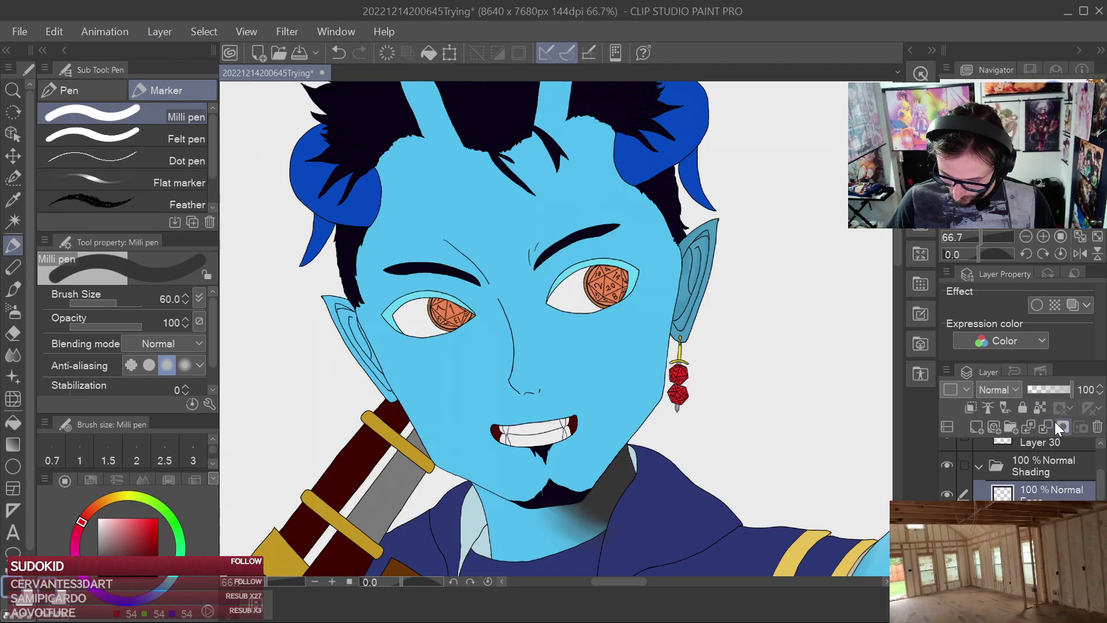
{"action": "key", "text": "ctrl+z"}
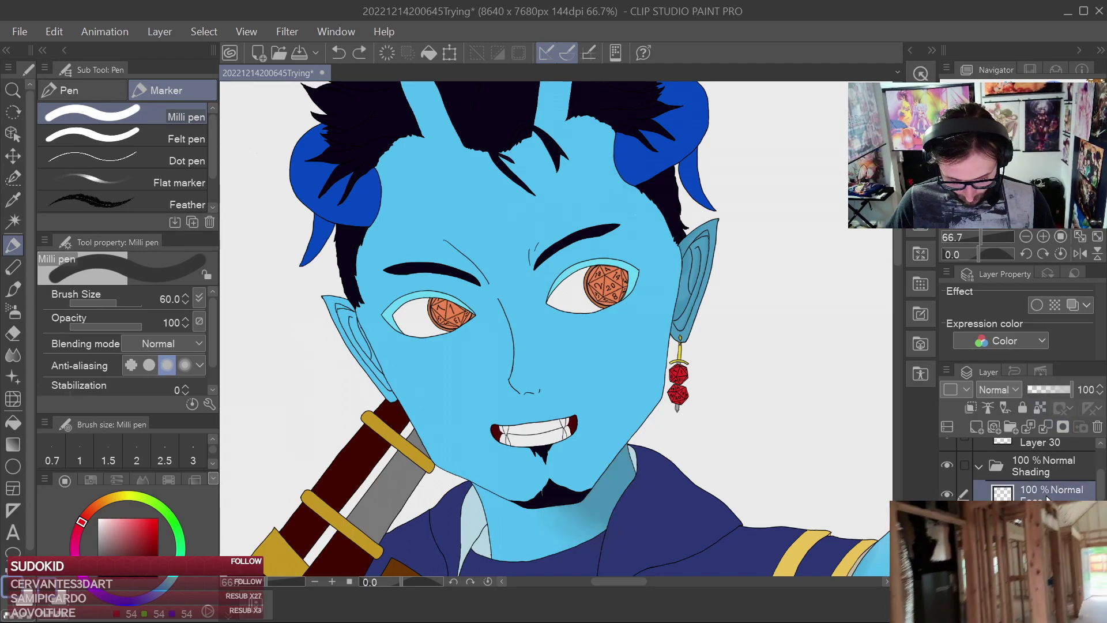
{"action": "left_click", "coordinate": [1043, 391]}
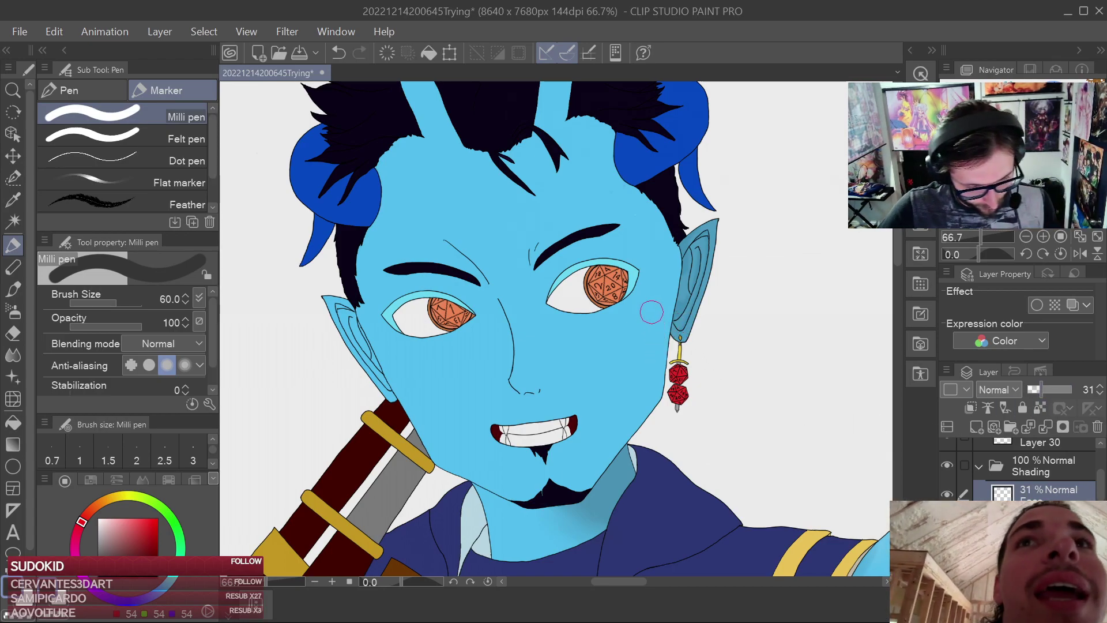
Try several grey shading strokes from the outer corner of the eye up the temple, undoing each one
{"action": "mouse_move", "coordinate": [652, 269]}
{"action": "left_mouse_down"}
{"action": "mouse_move", "coordinate": [649, 165]}
{"action": "mouse_move", "coordinate": [650, 181]}
{"action": "left_mouse_up"}
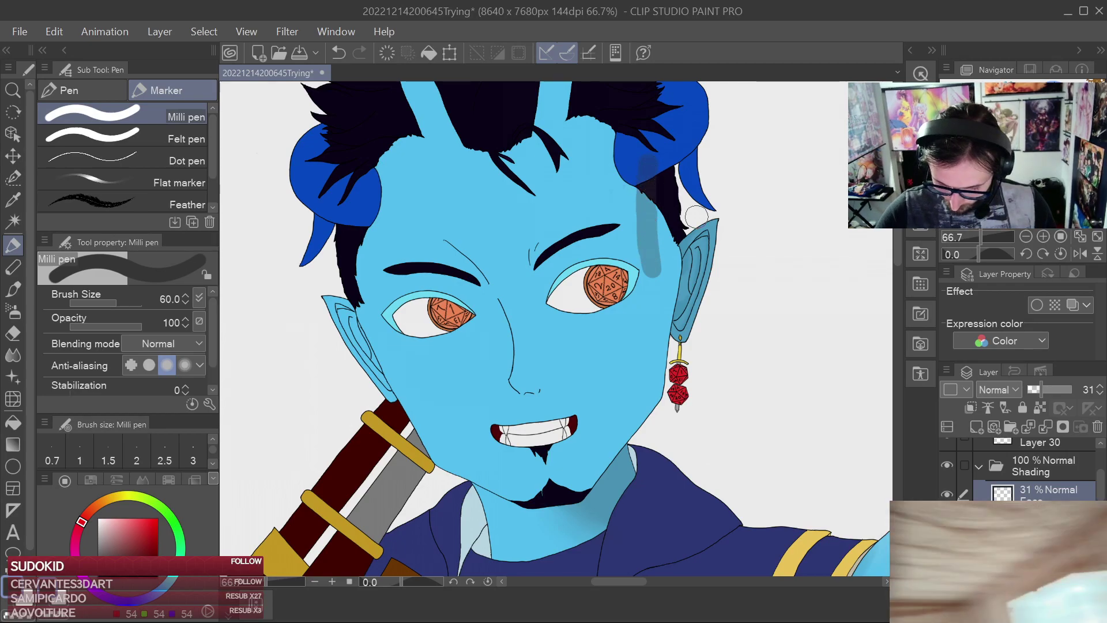
{"action": "key", "text": "ctrl+z"}
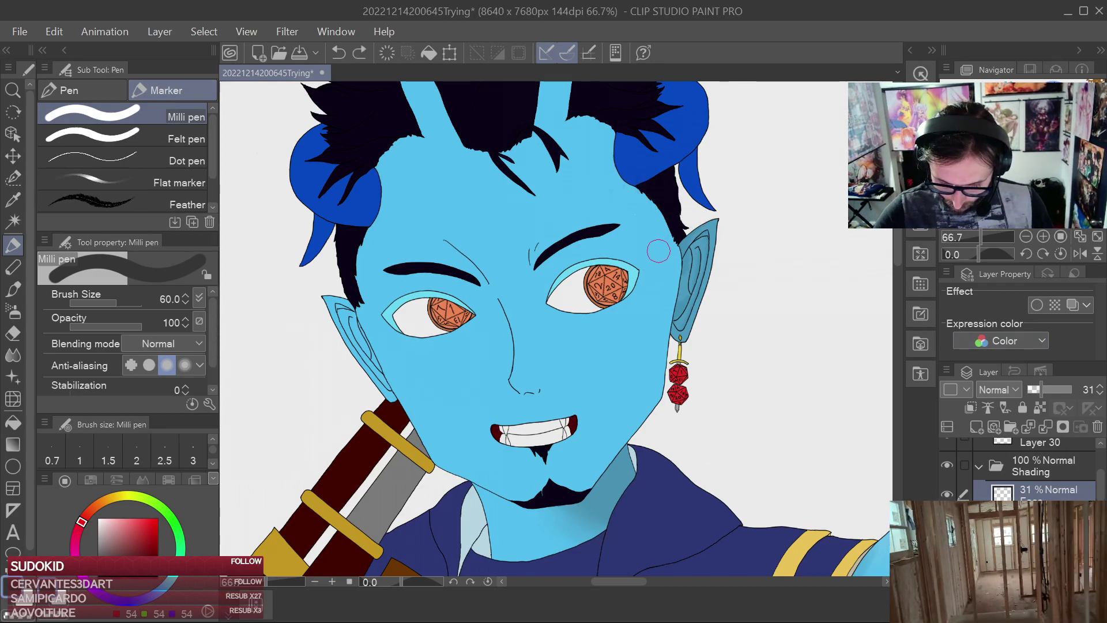
{"action": "mouse_move", "coordinate": [652, 266]}
{"action": "left_mouse_down"}
{"action": "mouse_move", "coordinate": [631, 240]}
{"action": "mouse_move", "coordinate": [640, 231]}
{"action": "mouse_move", "coordinate": [629, 231]}
{"action": "mouse_move", "coordinate": [634, 195]}
{"action": "left_mouse_up"}
{"action": "key", "text": "ctrl+z"}
{"action": "key", "text": "ctrl+z"}
{"action": "key", "text": "ctrl+z"}
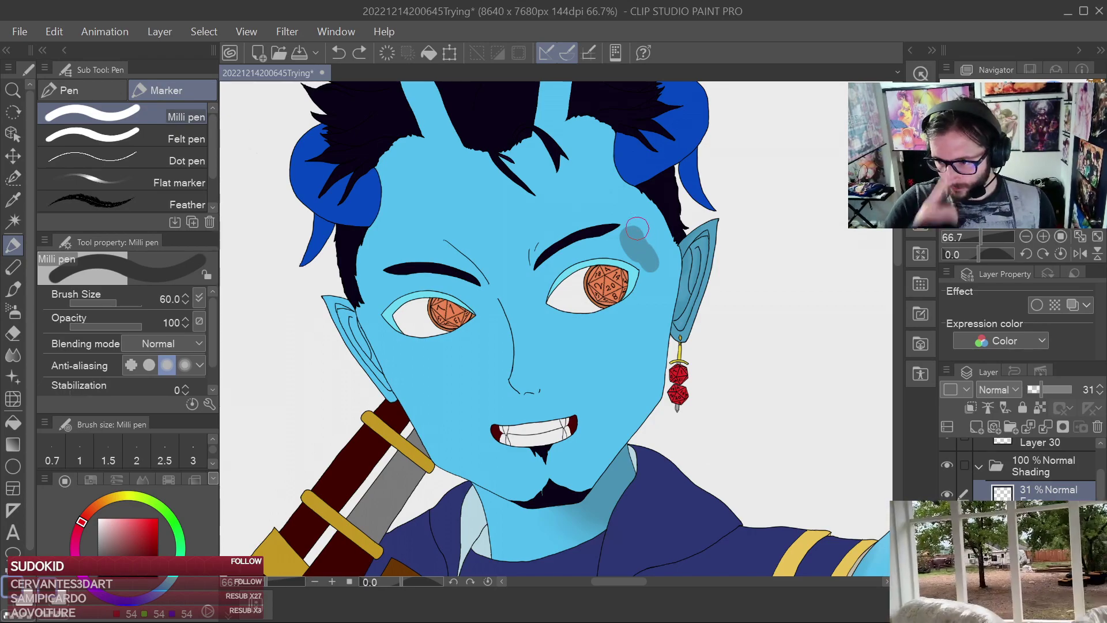
{"action": "key", "text": "ctrl+z"}
{"action": "left_click", "coordinate": [651, 268]}
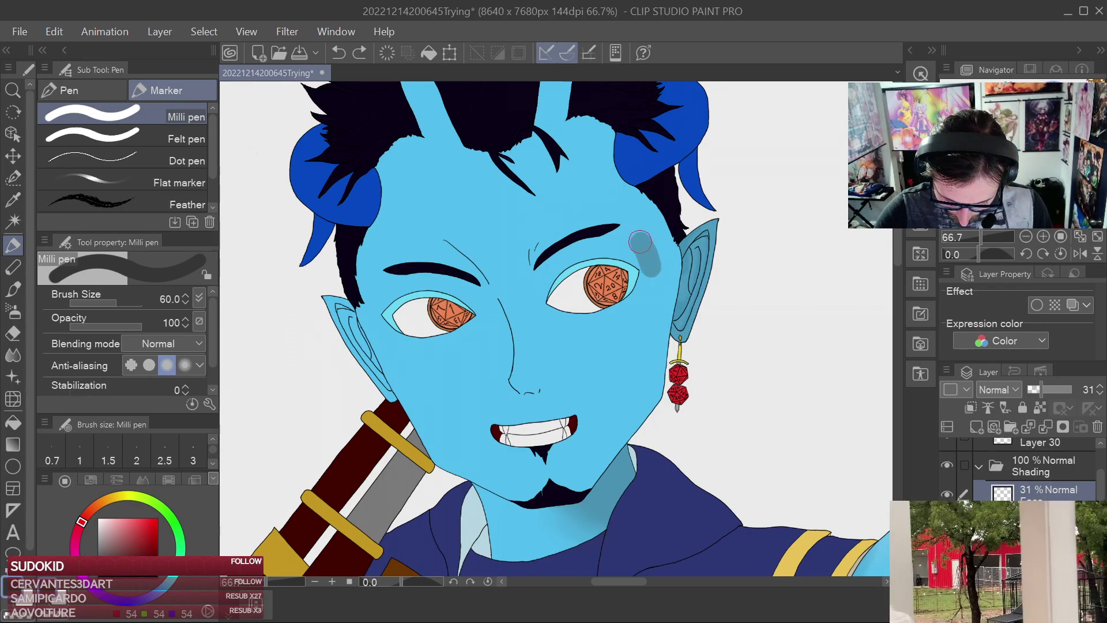
{"action": "key", "text": "ctrl+z"}
Paint a grey shading stroke from beside the eye up the temple, across the blue horn and the hair
{"action": "left_click_drag", "start_coordinate": [651, 267], "coordinate": [634, 226]}
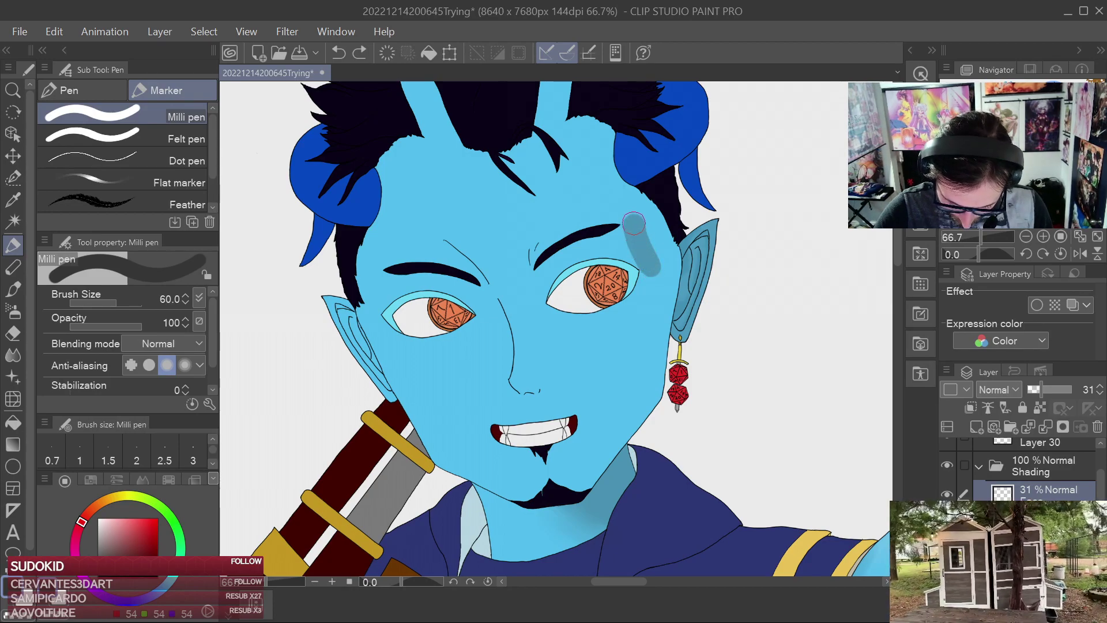
{"action": "left_click_drag", "start_coordinate": [653, 187], "coordinate": [641, 284]}
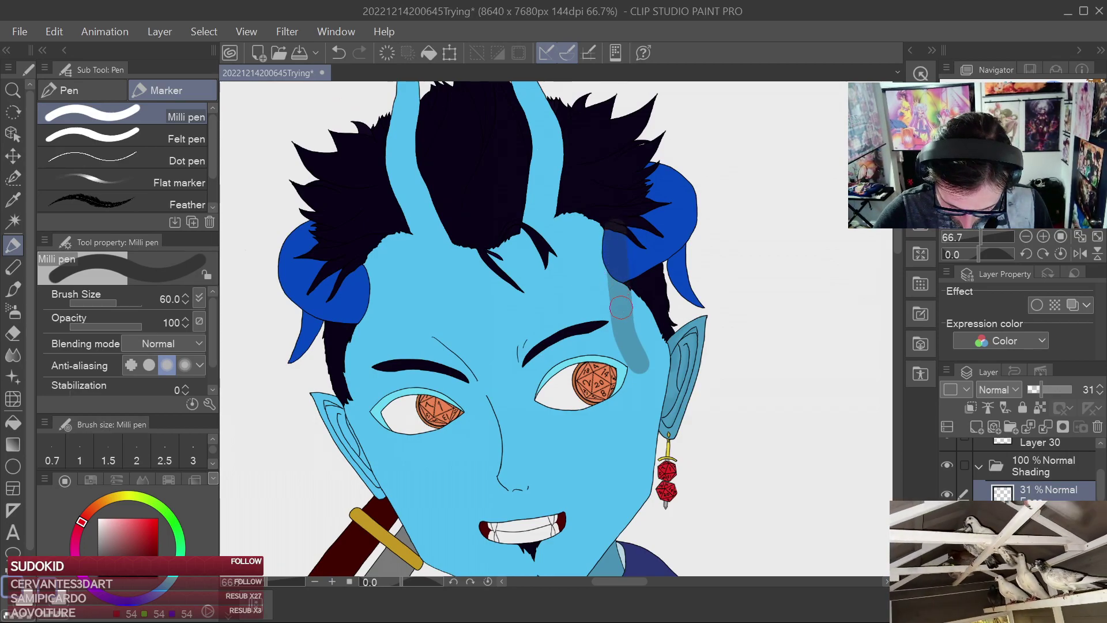
{"action": "left_click_drag", "start_coordinate": [616, 245], "coordinate": [644, 129]}
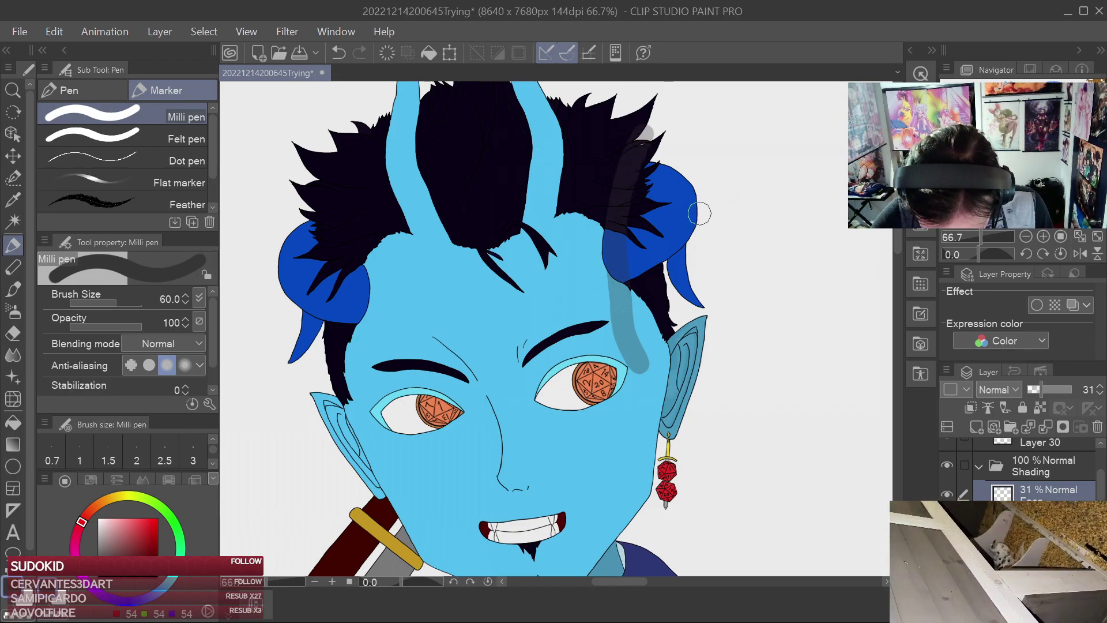
Try a short grey shading stroke over the hairline above the blue horn with the size 25 Milli pen, and undo it
{"action": "scroll", "coordinate": [700, 216], "scroll_direction": "up", "scroll_amount": 3}
{"action": "left_click_drag", "start_coordinate": [651, 354], "coordinate": [728, 263]}
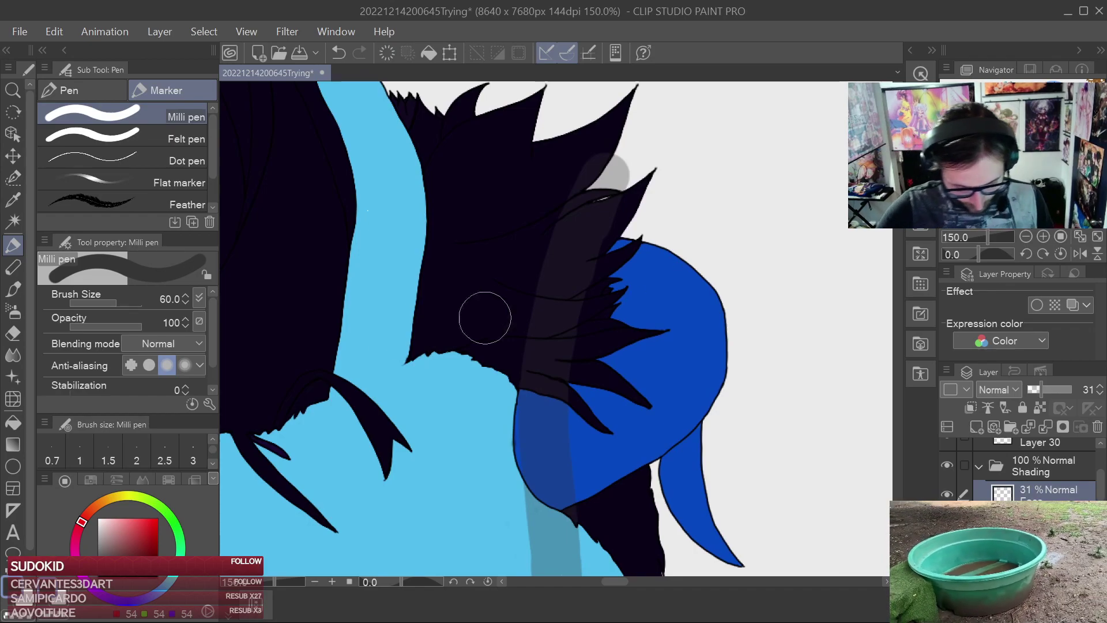
{"action": "left_click", "coordinate": [13, 333]}
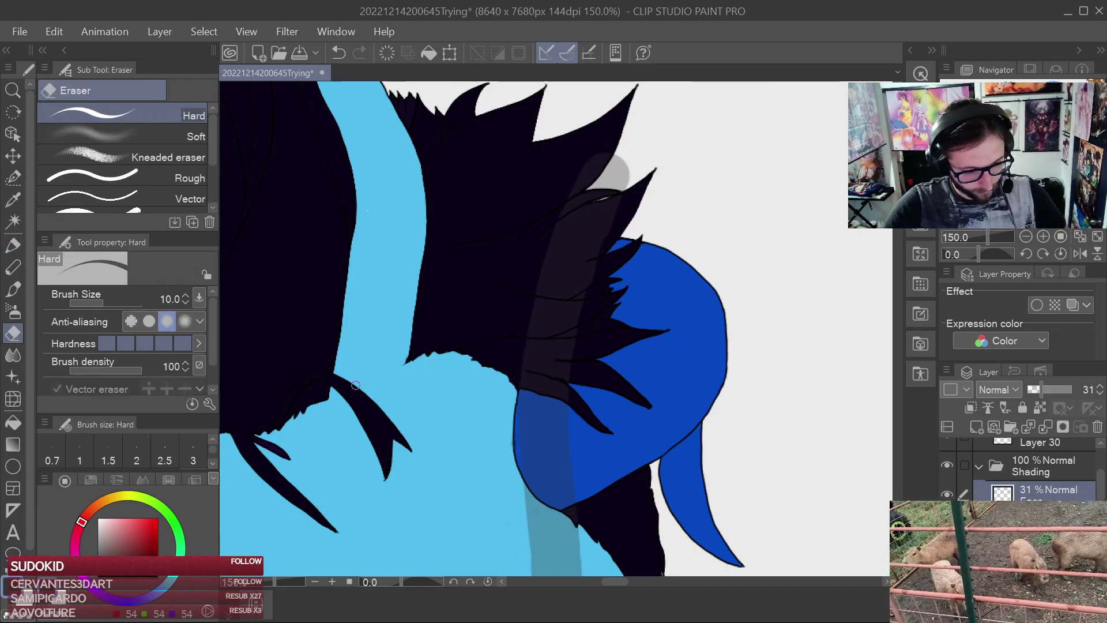
{"action": "key", "text": "b"}
{"action": "key", "text": "b"}
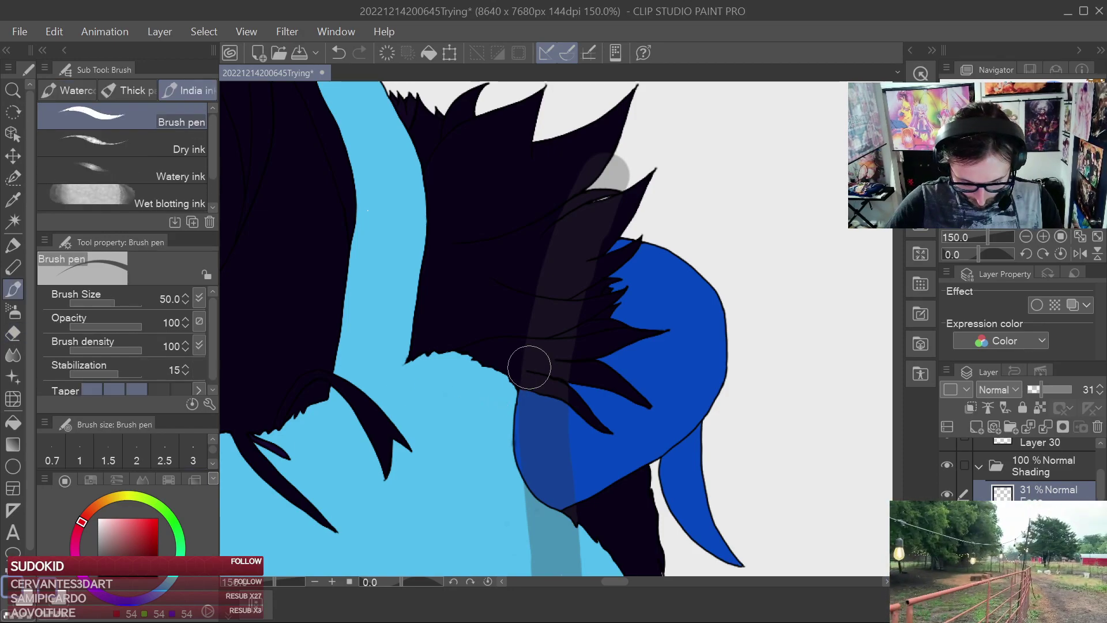
{"action": "key", "text": "b"}
{"action": "key", "text": "b"}
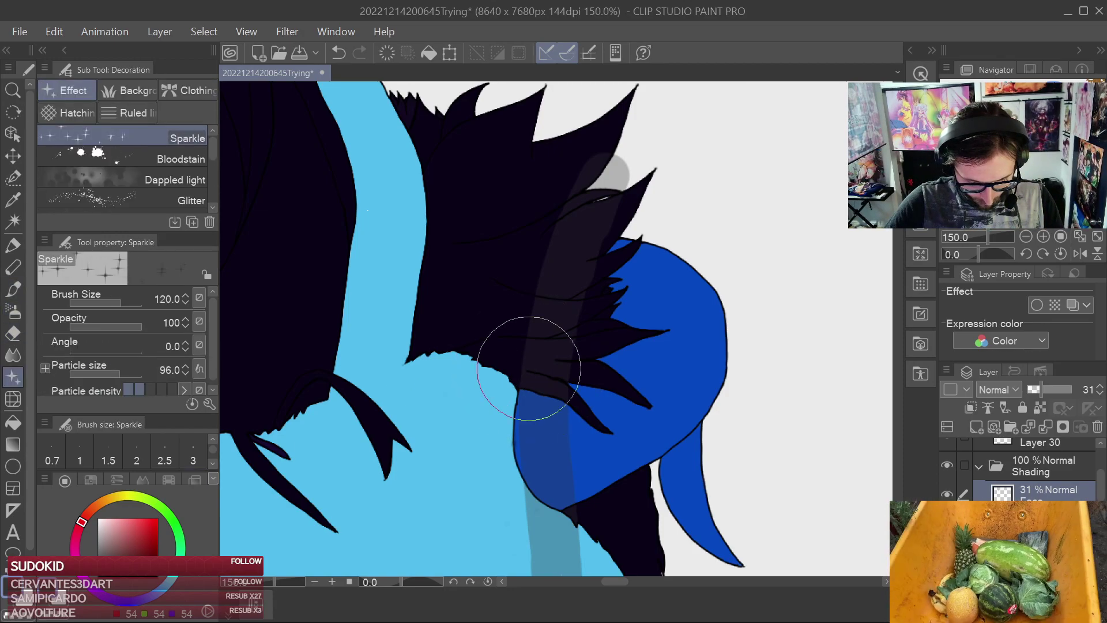
{"action": "key", "text": "p"}
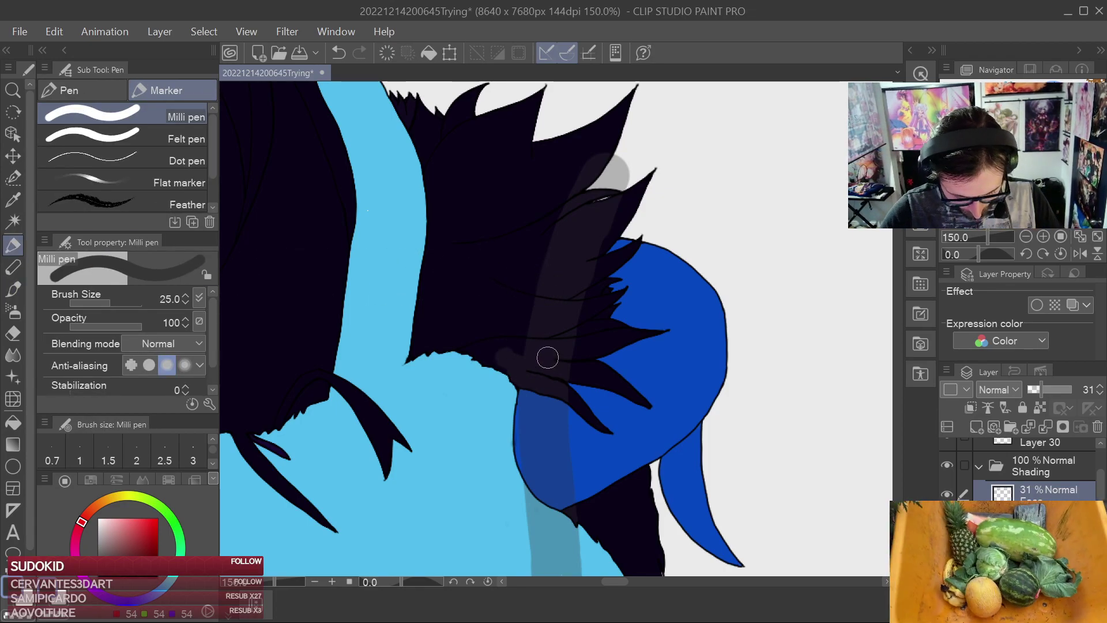
{"action": "key", "text": "ctrl+z"}
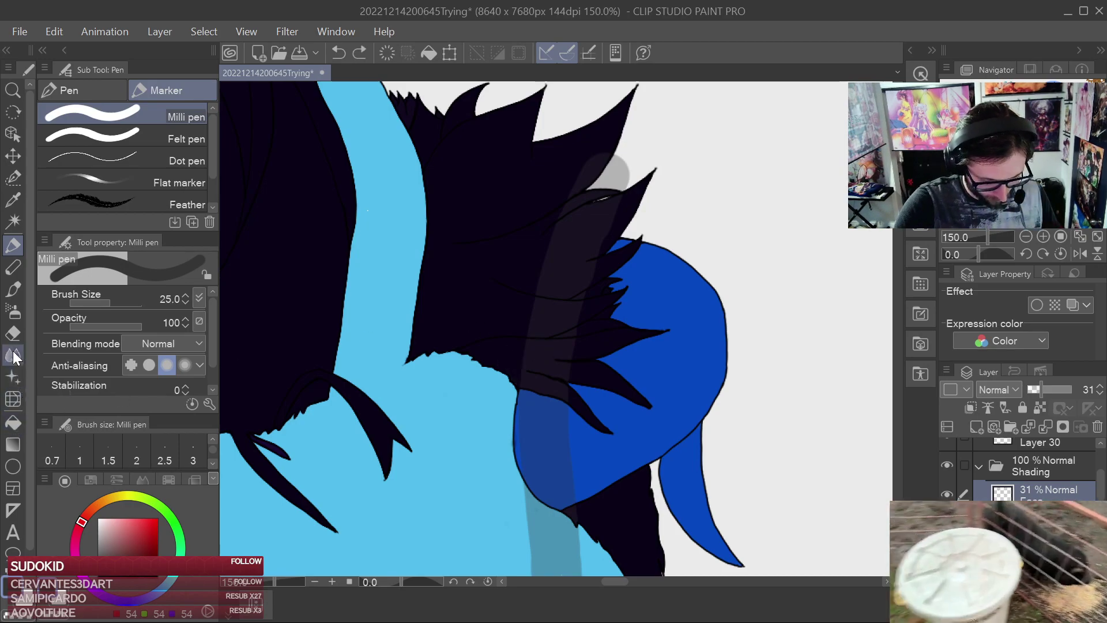
Erase the grey shading that overlaps the dark hair above the blue horn, using the Hard eraser at size 30
{"action": "left_click", "coordinate": [12, 333]}
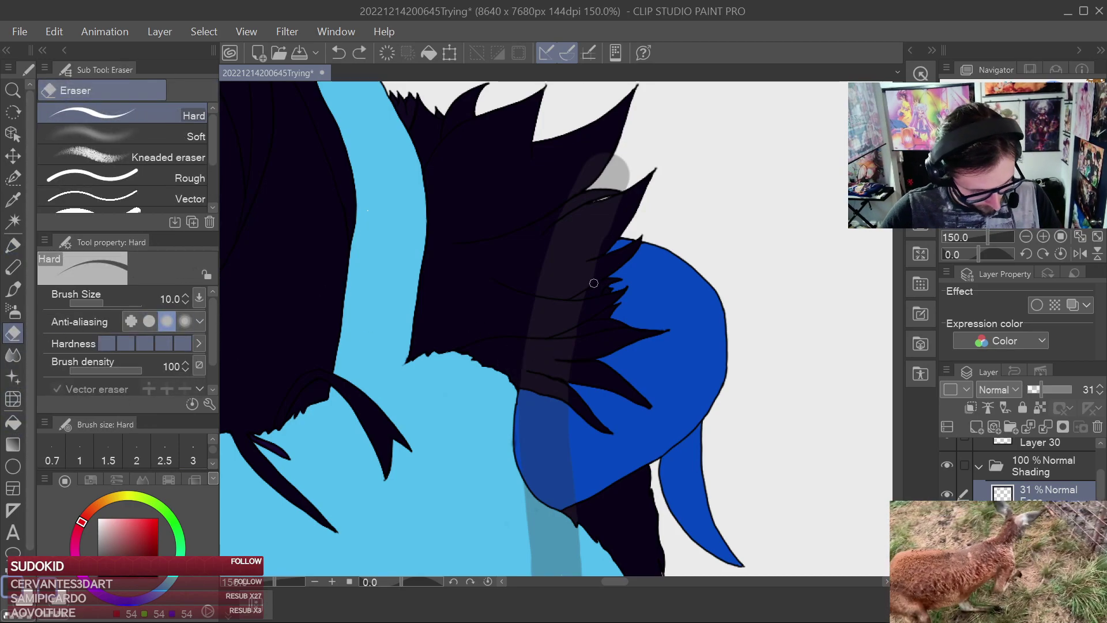
{"action": "key", "text": "bracketright"}
{"action": "key", "text": "bracketright"}
{"action": "key", "text": "bracketright"}
{"action": "key", "text": "bracketright"}
{"action": "key", "text": "bracketright"}
{"action": "key", "text": "bracketright"}
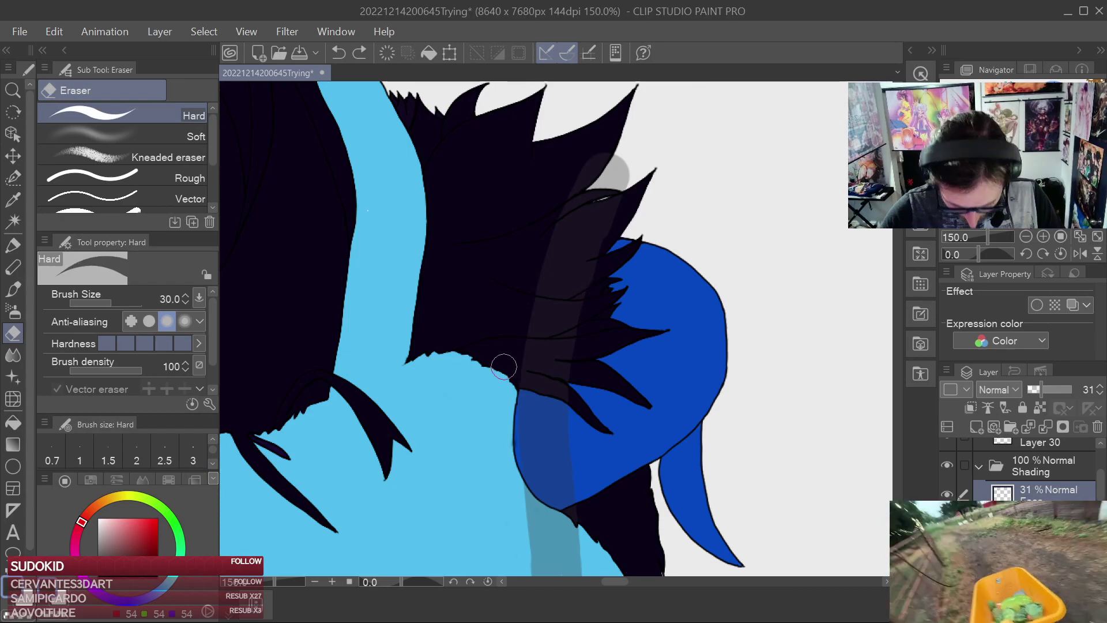
{"action": "mouse_move", "coordinate": [570, 390]}
{"action": "left_mouse_down"}
{"action": "mouse_move", "coordinate": [560, 334]}
{"action": "mouse_move", "coordinate": [531, 361]}
{"action": "mouse_move", "coordinate": [572, 273]}
{"action": "mouse_move", "coordinate": [595, 319]}
{"action": "left_mouse_up"}
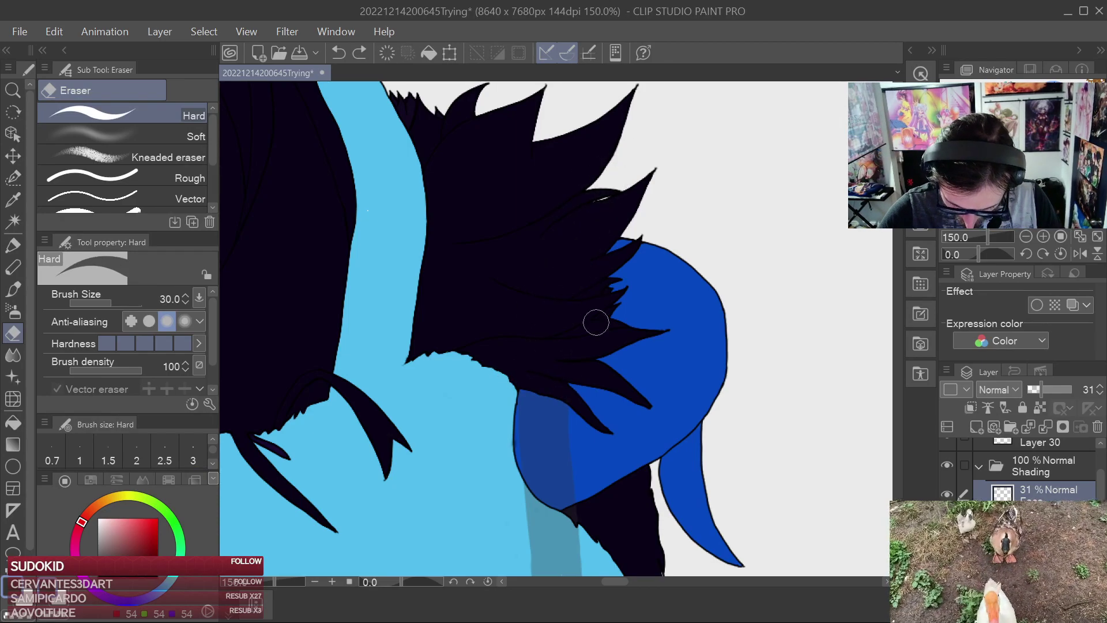
{"action": "key", "text": "p"}
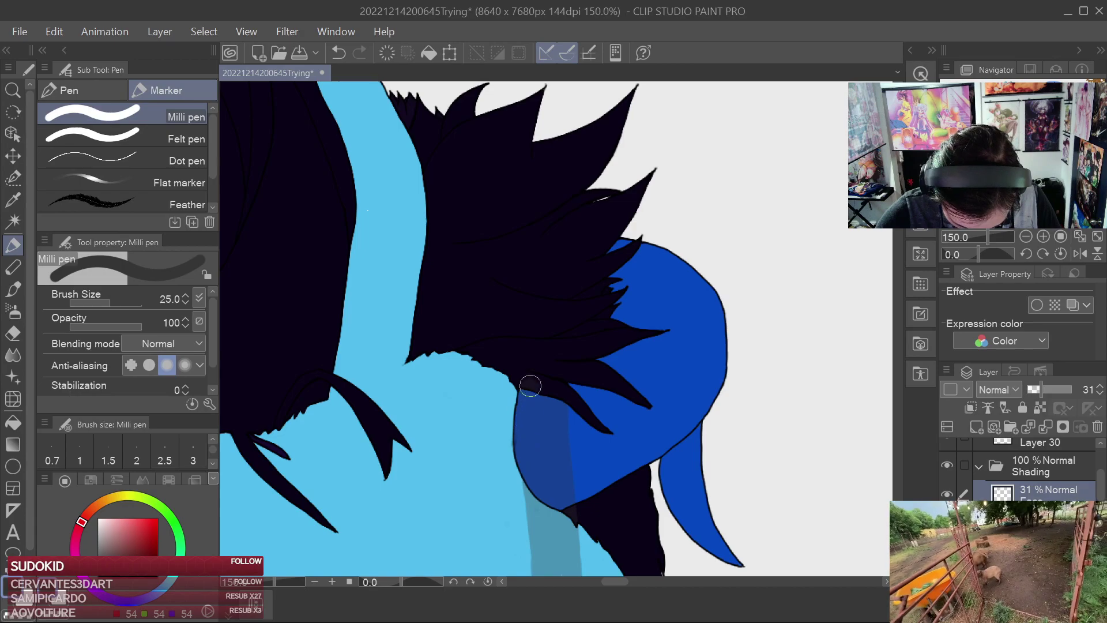
{"action": "key", "text": "e"}
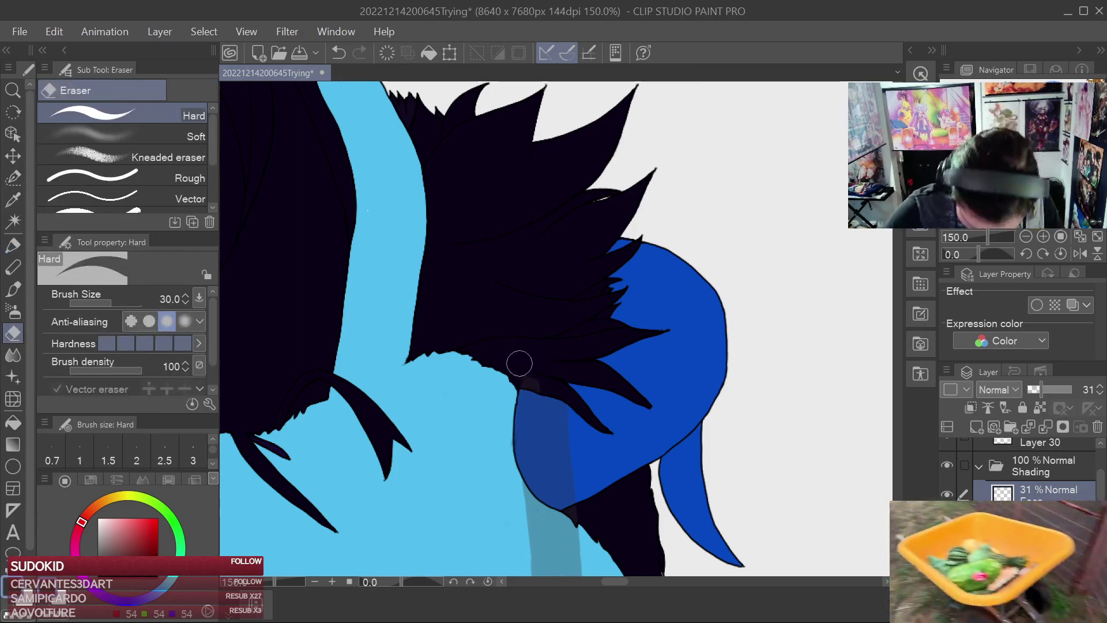
Shade the thin curved tip hanging below the blue horn in grey with the Milli pen at size 25
{"action": "left_click", "coordinate": [13, 245]}
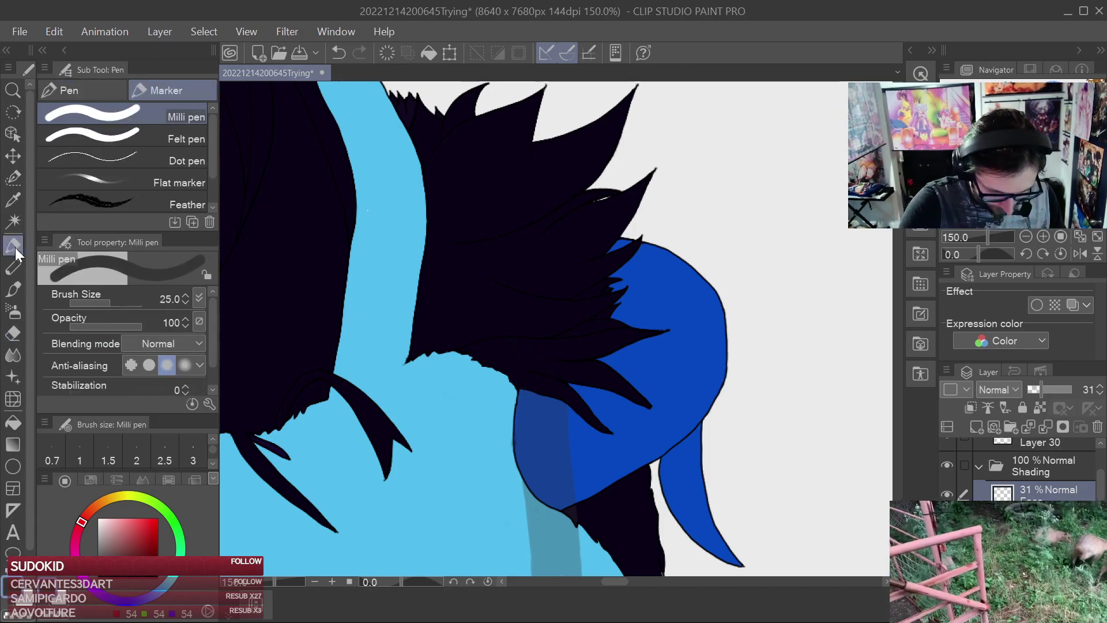
{"action": "key", "text": "ctrl+plus"}
{"action": "scroll", "coordinate": [651, 407], "scroll_direction": "up", "scroll_amount": 4}
{"action": "left_click_drag", "start_coordinate": [731, 514], "coordinate": [591, 235]}
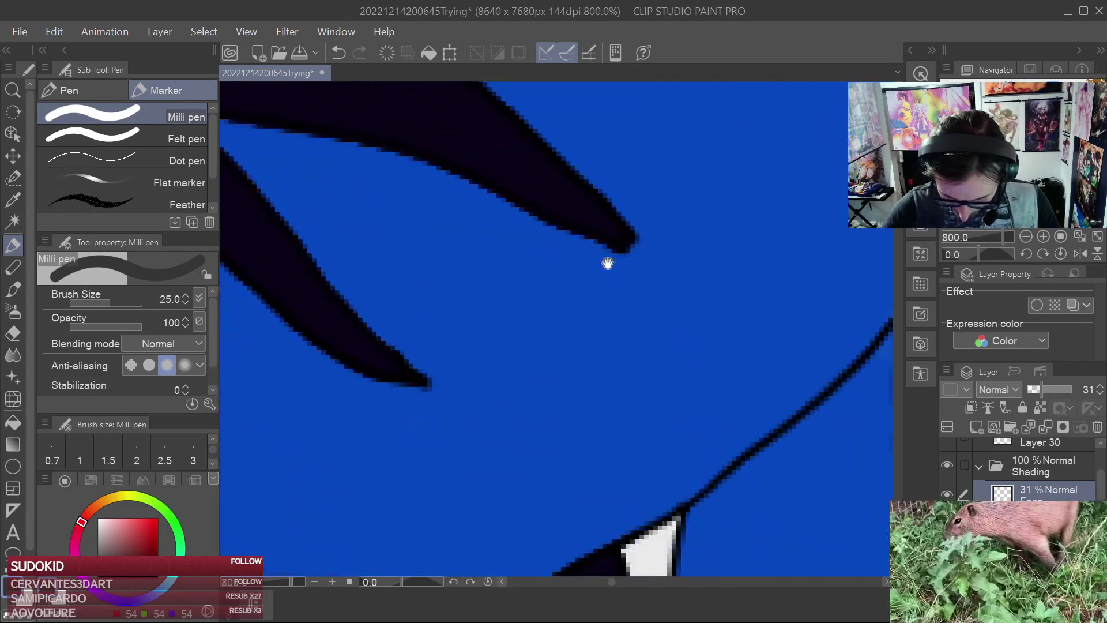
{"action": "left_click_drag", "start_coordinate": [771, 539], "coordinate": [589, 255]}
{"action": "scroll", "coordinate": [604, 297], "scroll_direction": "down", "scroll_amount": 4}
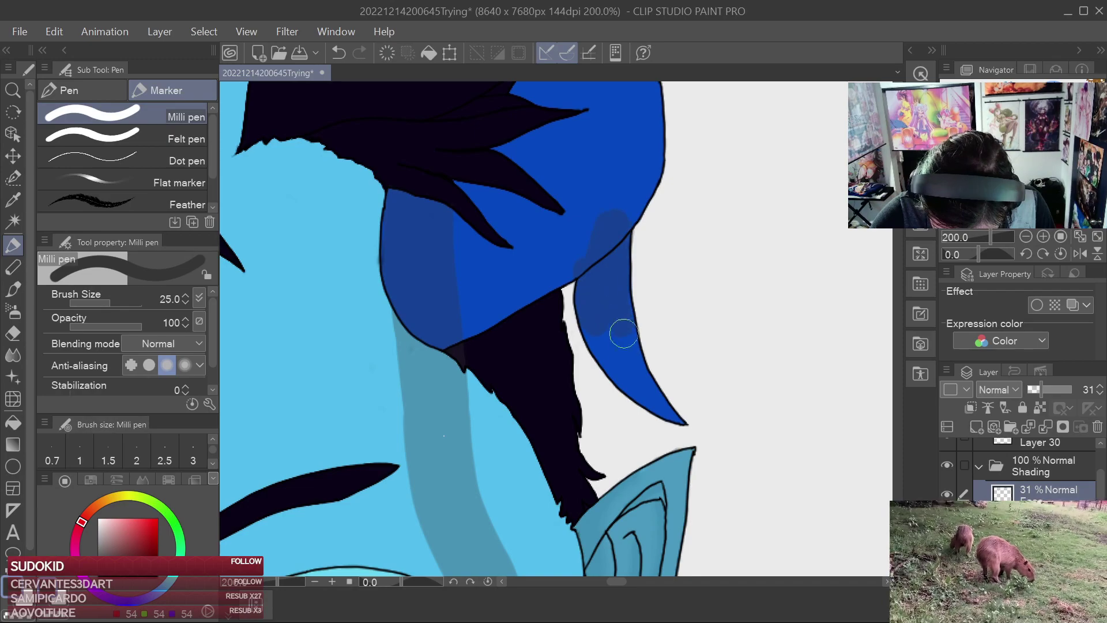
{"action": "mouse_move", "coordinate": [629, 355]}
{"action": "left_mouse_down"}
{"action": "mouse_move", "coordinate": [671, 416]}
{"action": "mouse_move", "coordinate": [625, 382]}
{"action": "left_mouse_up"}
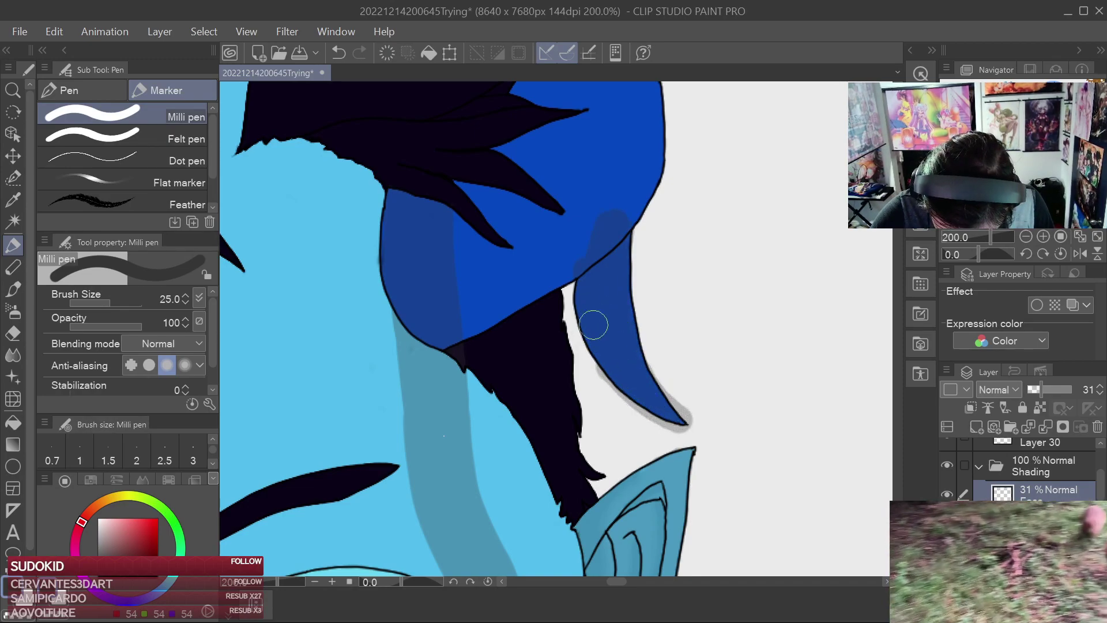
Paint grey shading along the outer side of the blue horn's rounded body up to its upper edge
{"action": "left_click_drag", "start_coordinate": [594, 195], "coordinate": [607, 328]}
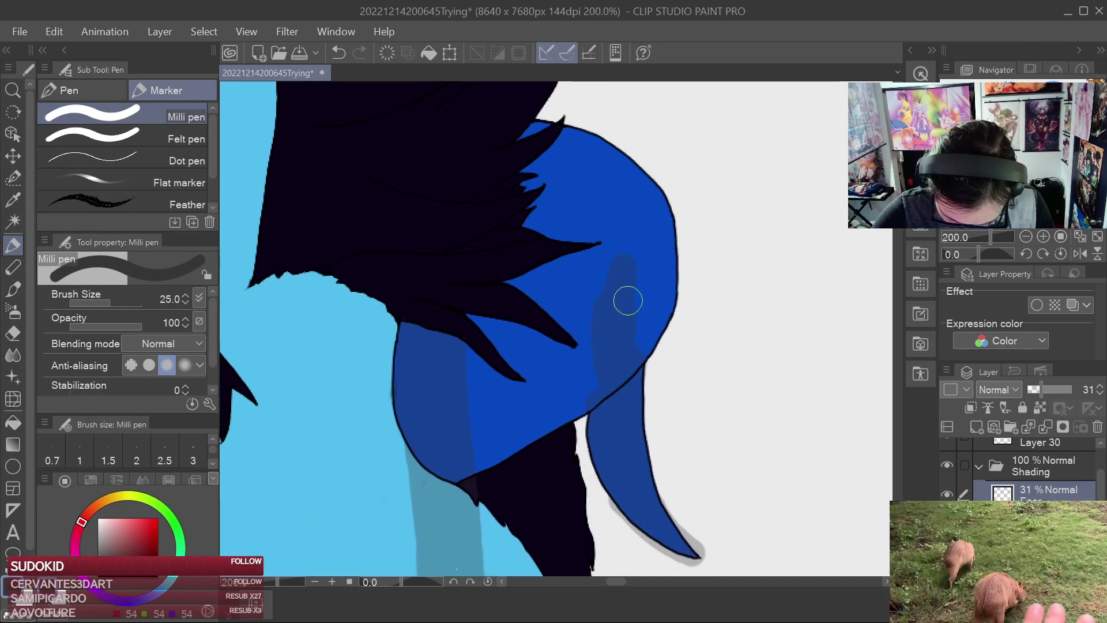
{"action": "scroll", "coordinate": [653, 277], "scroll_direction": "up", "scroll_amount": 2}
{"action": "mouse_move", "coordinate": [638, 234]}
{"action": "left_mouse_down"}
{"action": "mouse_move", "coordinate": [629, 265]}
{"action": "mouse_move", "coordinate": [614, 257]}
{"action": "mouse_move", "coordinate": [648, 265]}
{"action": "mouse_move", "coordinate": [667, 218]}
{"action": "mouse_move", "coordinate": [673, 286]}
{"action": "left_mouse_up"}
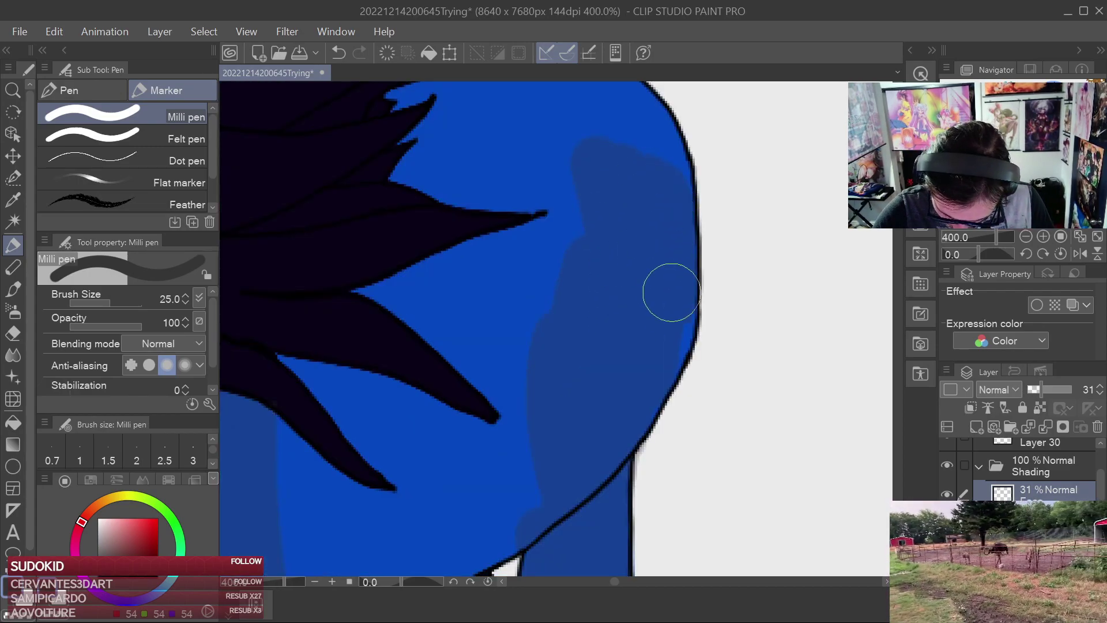
{"action": "scroll", "coordinate": [630, 235], "scroll_direction": "up", "scroll_amount": 3}
{"action": "mouse_move", "coordinate": [625, 322]}
{"action": "left_mouse_down"}
{"action": "mouse_move", "coordinate": [586, 258]}
{"action": "mouse_move", "coordinate": [576, 271]}
{"action": "mouse_move", "coordinate": [559, 214]}
{"action": "mouse_move", "coordinate": [658, 295]}
{"action": "mouse_move", "coordinate": [690, 360]}
{"action": "left_mouse_up"}
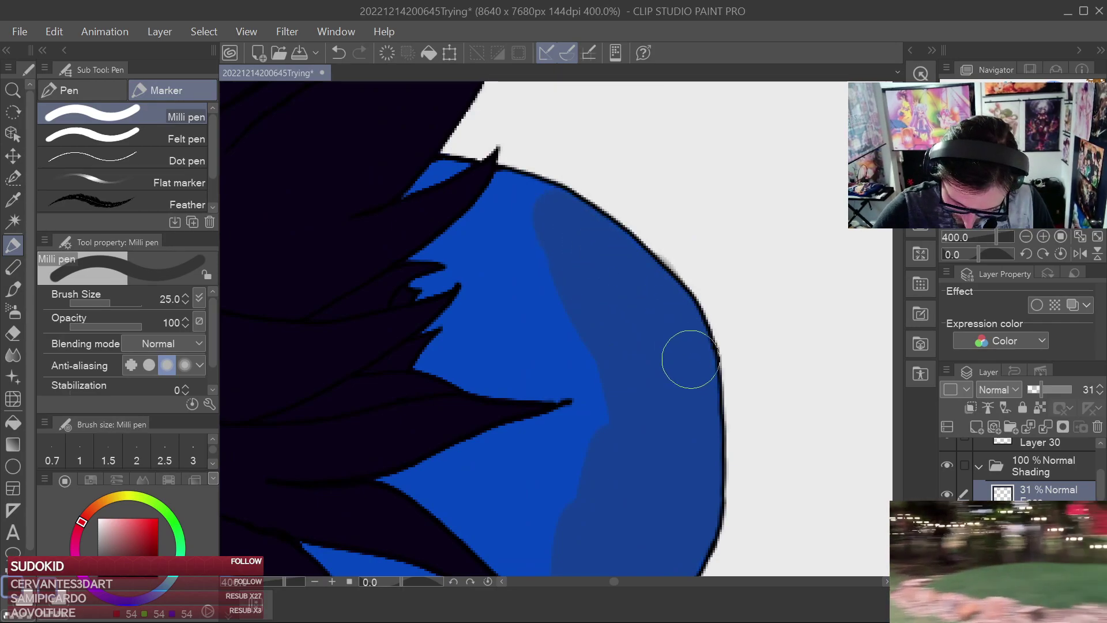
Fill the remaining bright areas of the horn's body with grey shading, between the hair locks and down to its lower edge
{"action": "left_click_drag", "start_coordinate": [497, 219], "coordinate": [580, 279]}
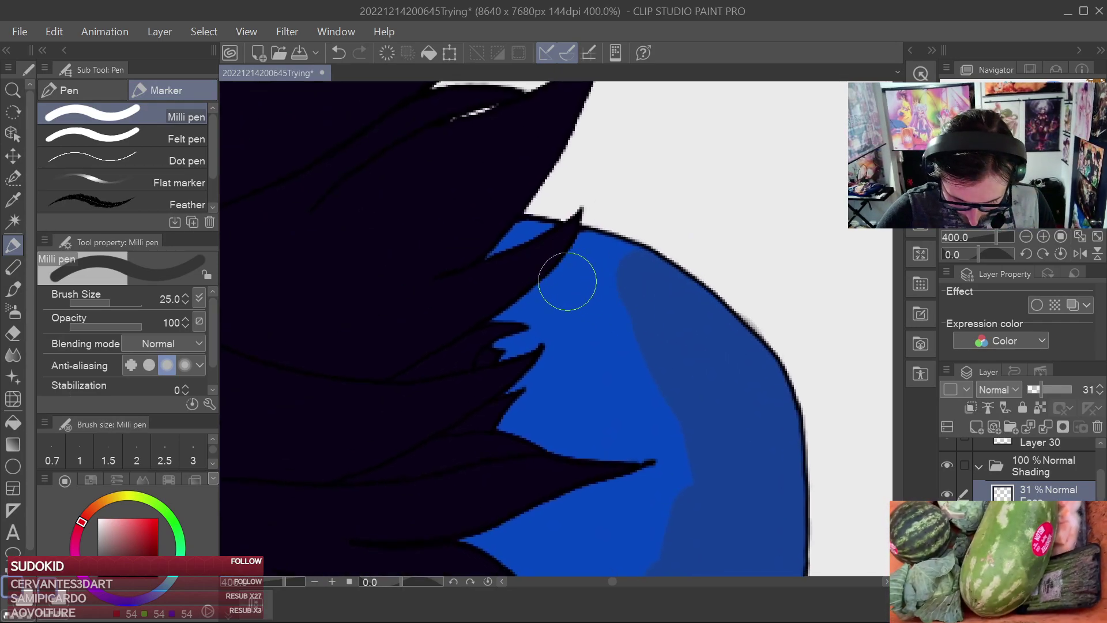
{"action": "mouse_move", "coordinate": [500, 263]}
{"action": "left_mouse_down"}
{"action": "mouse_move", "coordinate": [536, 240]}
{"action": "mouse_move", "coordinate": [629, 276]}
{"action": "mouse_move", "coordinate": [543, 275]}
{"action": "mouse_move", "coordinate": [534, 309]}
{"action": "left_mouse_up"}
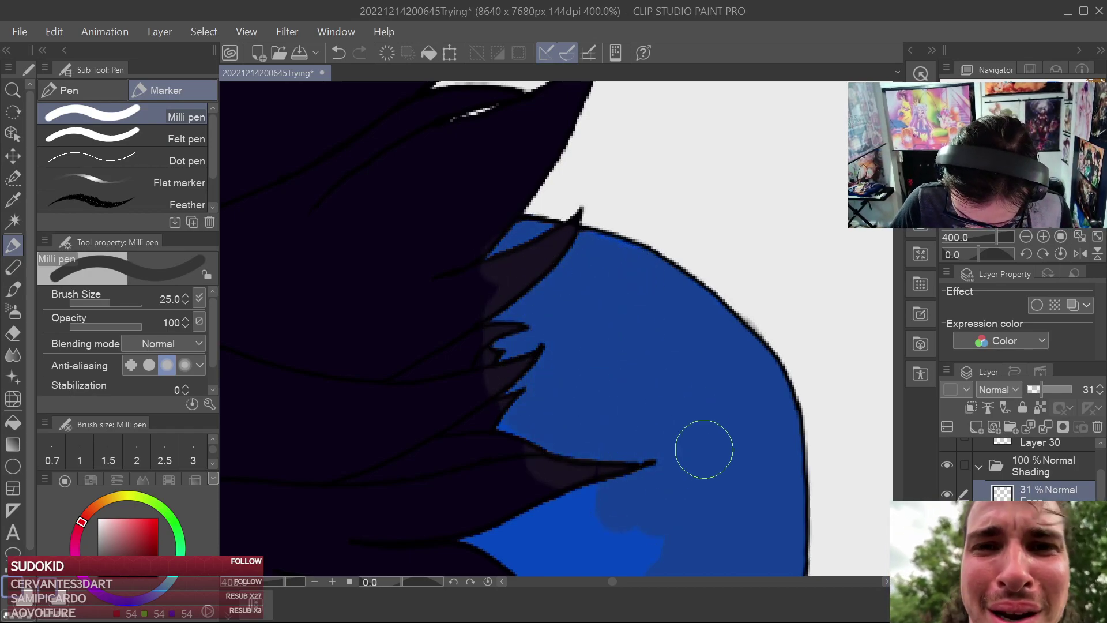
{"action": "mouse_move", "coordinate": [511, 383]}
{"action": "left_mouse_down"}
{"action": "mouse_move", "coordinate": [688, 240]}
{"action": "mouse_move", "coordinate": [690, 224]}
{"action": "left_mouse_up"}
{"action": "mouse_move", "coordinate": [617, 274]}
{"action": "left_mouse_down"}
{"action": "mouse_move", "coordinate": [544, 316]}
{"action": "mouse_move", "coordinate": [633, 371]}
{"action": "mouse_move", "coordinate": [692, 470]}
{"action": "mouse_move", "coordinate": [731, 316]}
{"action": "left_mouse_up"}
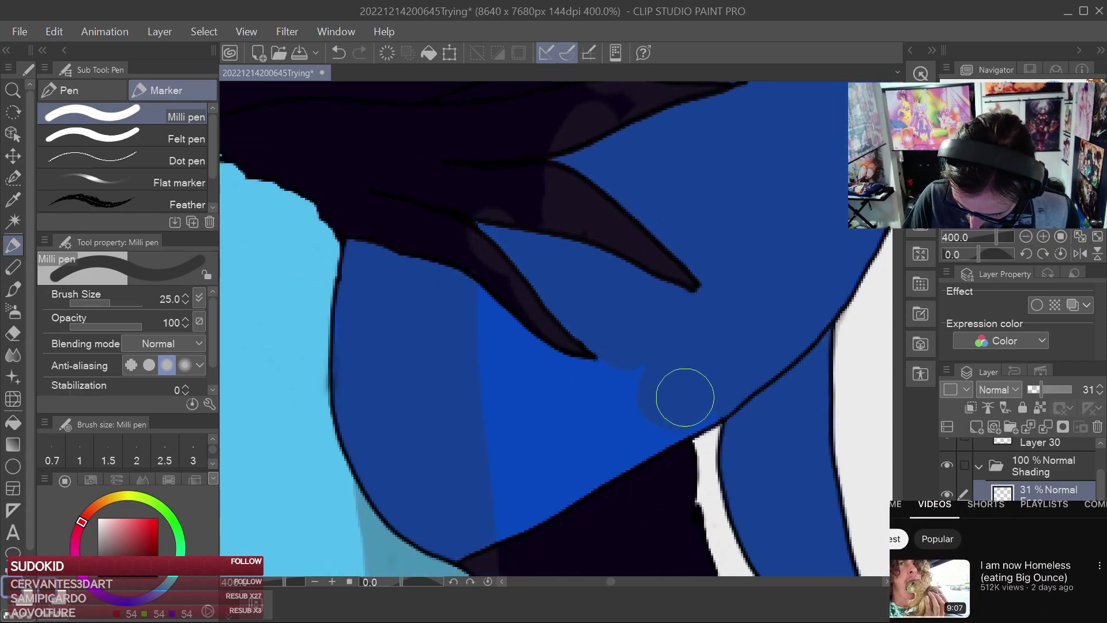
{"action": "mouse_move", "coordinate": [653, 421]}
{"action": "left_mouse_down"}
{"action": "mouse_move", "coordinate": [522, 495]}
{"action": "mouse_move", "coordinate": [509, 470]}
{"action": "mouse_move", "coordinate": [601, 383]}
{"action": "mouse_move", "coordinate": [542, 370]}
{"action": "mouse_move", "coordinate": [473, 316]}
{"action": "mouse_move", "coordinate": [469, 334]}
{"action": "mouse_move", "coordinate": [593, 426]}
{"action": "left_mouse_up"}
{"action": "left_click_drag", "start_coordinate": [592, 426], "coordinate": [621, 255]}
{"action": "left_click_drag", "start_coordinate": [584, 298], "coordinate": [561, 211]}
Erase the grey shading from the dark hair just below the horn, reducing the Hard eraser to size 20 and finally 6
{"action": "key", "text": "e"}
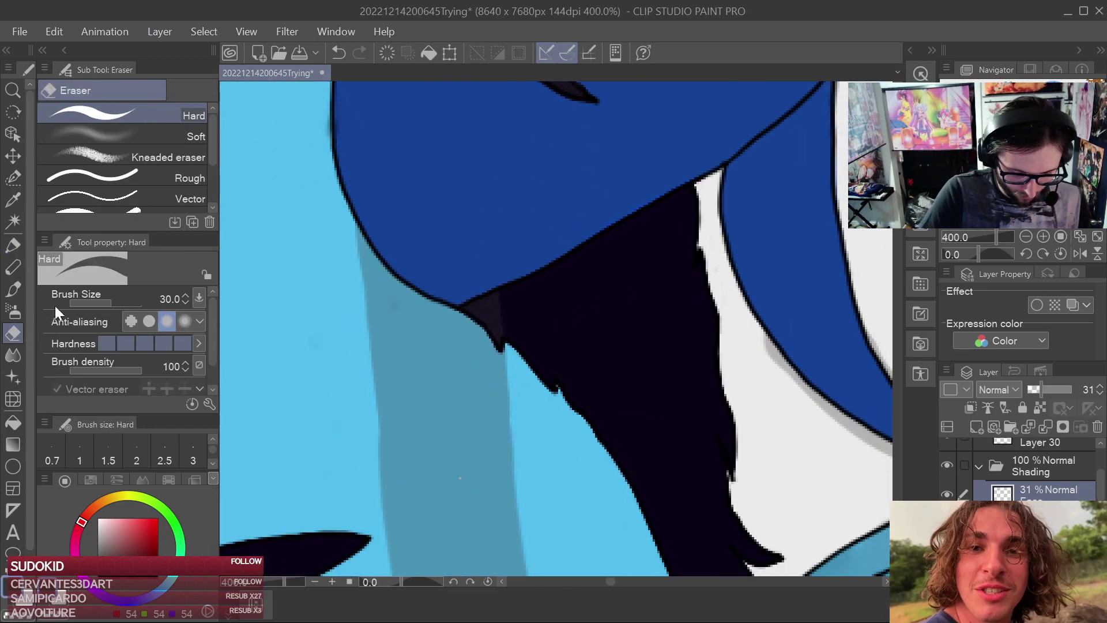
{"action": "scroll", "coordinate": [527, 333], "scroll_direction": "up", "scroll_amount": 1}
{"action": "key", "text": "["}
{"action": "key", "text": "["}
{"action": "key", "text": "["}
{"action": "key", "text": "["}
{"action": "key", "text": "["}
{"action": "key", "text": "["}
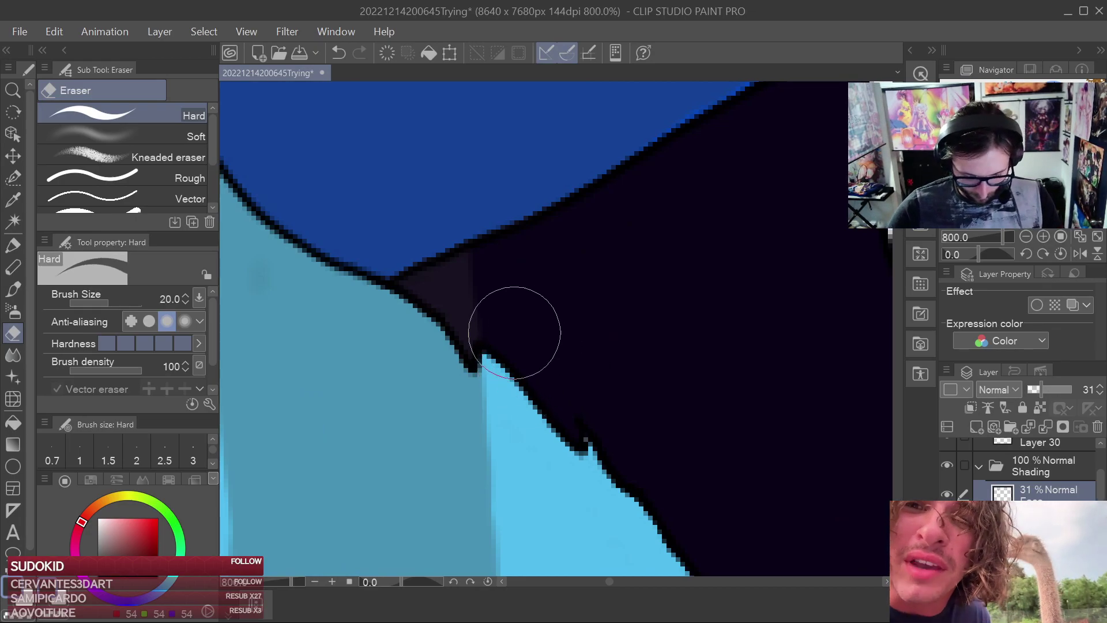
{"action": "left_click_drag", "start_coordinate": [474, 312], "coordinate": [470, 327]}
{"action": "key", "text": "bracketleft"}
{"action": "key", "text": "bracketleft"}
{"action": "key", "text": "bracketleft"}
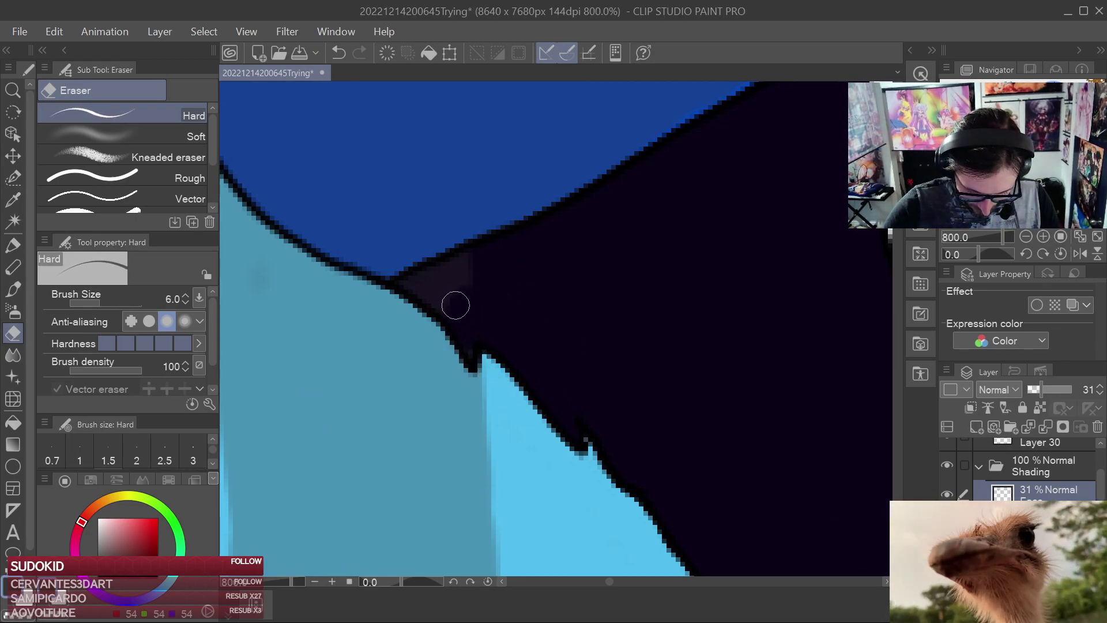
{"action": "left_click_drag", "start_coordinate": [424, 287], "coordinate": [458, 282]}
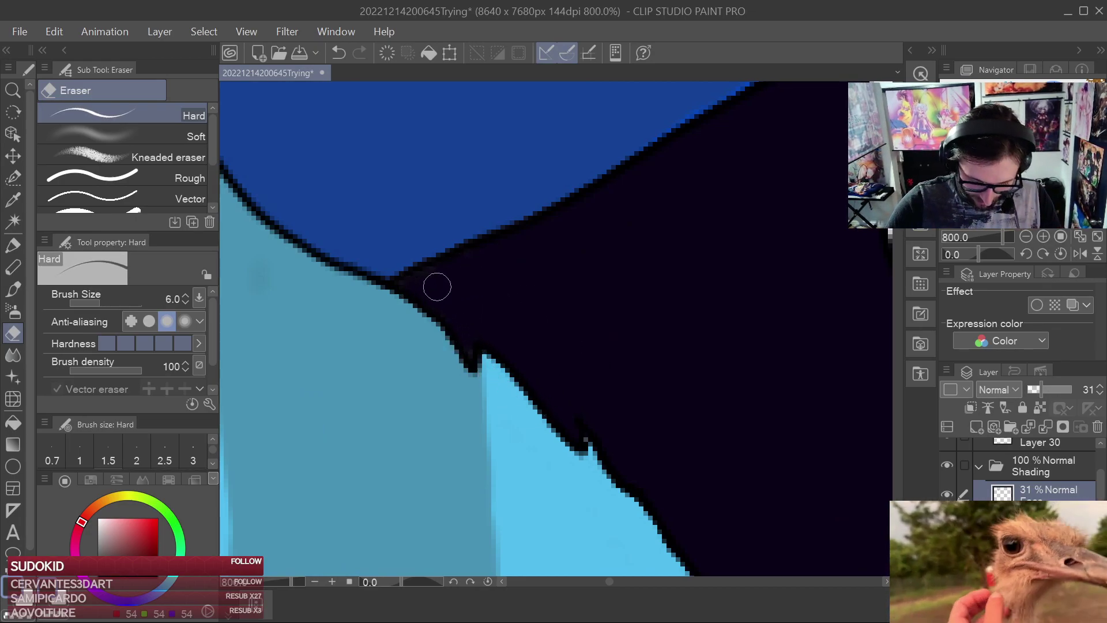
Erase the grey spill outside the outline of the horn's curved hanging tip and save the drawing
{"action": "scroll", "coordinate": [699, 250], "scroll_direction": "down", "scroll_amount": 5}
{"action": "left_click_drag", "start_coordinate": [772, 228], "coordinate": [609, 423]}
{"action": "scroll", "coordinate": [698, 392], "scroll_direction": "up", "scroll_amount": 2}
{"action": "left_click_drag", "start_coordinate": [697, 441], "coordinate": [640, 238]}
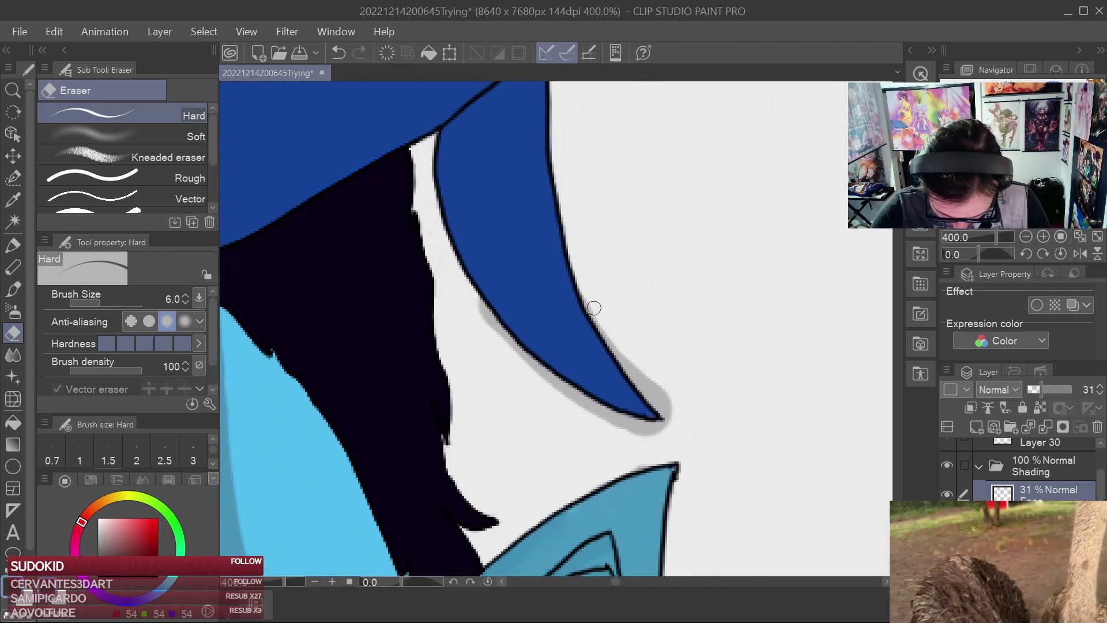
{"action": "left_click_drag", "start_coordinate": [624, 357], "coordinate": [639, 380]}
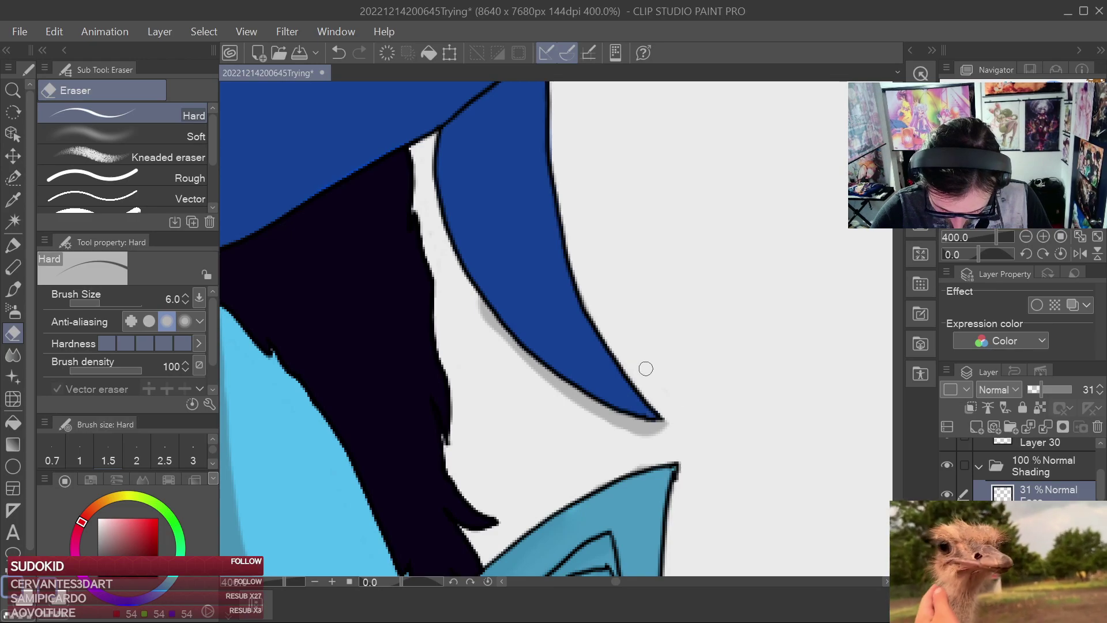
{"action": "left_click_drag", "start_coordinate": [508, 346], "coordinate": [561, 392]}
{"action": "left_click_drag", "start_coordinate": [655, 432], "coordinate": [641, 438]}
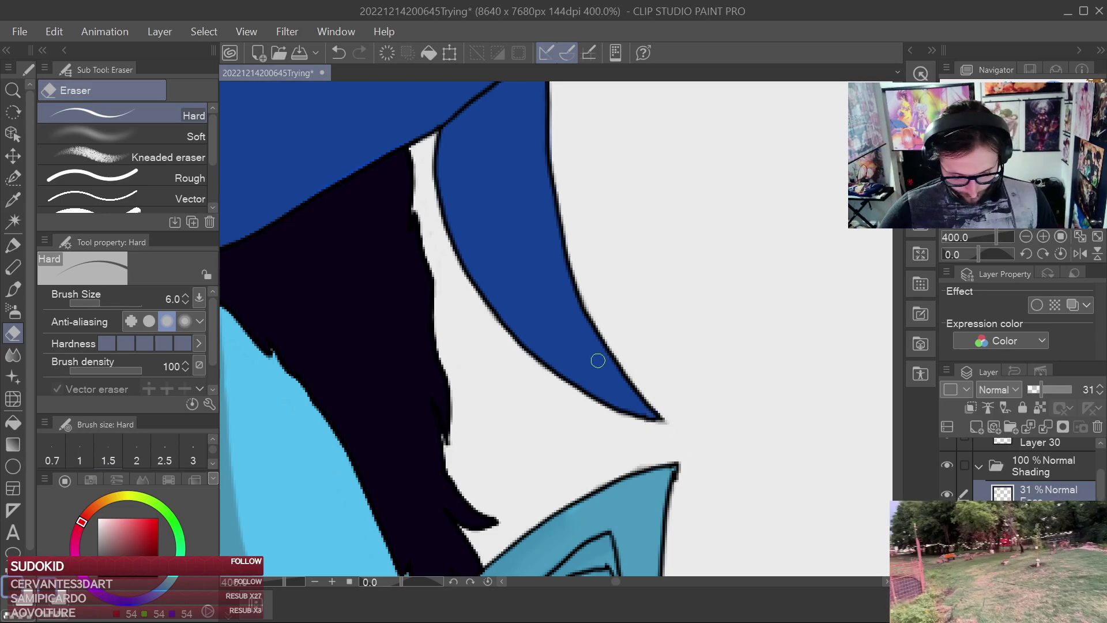
{"action": "key", "text": "ctrl+s"}
{"action": "left_click", "coordinate": [672, 427]}
Erase the grey shading from the lower hair locks overlapping the horn, including the long pointed lock in the middle
{"action": "left_click_drag", "start_coordinate": [638, 304], "coordinate": [708, 364]}
{"action": "left_click_drag", "start_coordinate": [608, 259], "coordinate": [675, 324]}
{"action": "left_click_drag", "start_coordinate": [426, 217], "coordinate": [482, 283]}
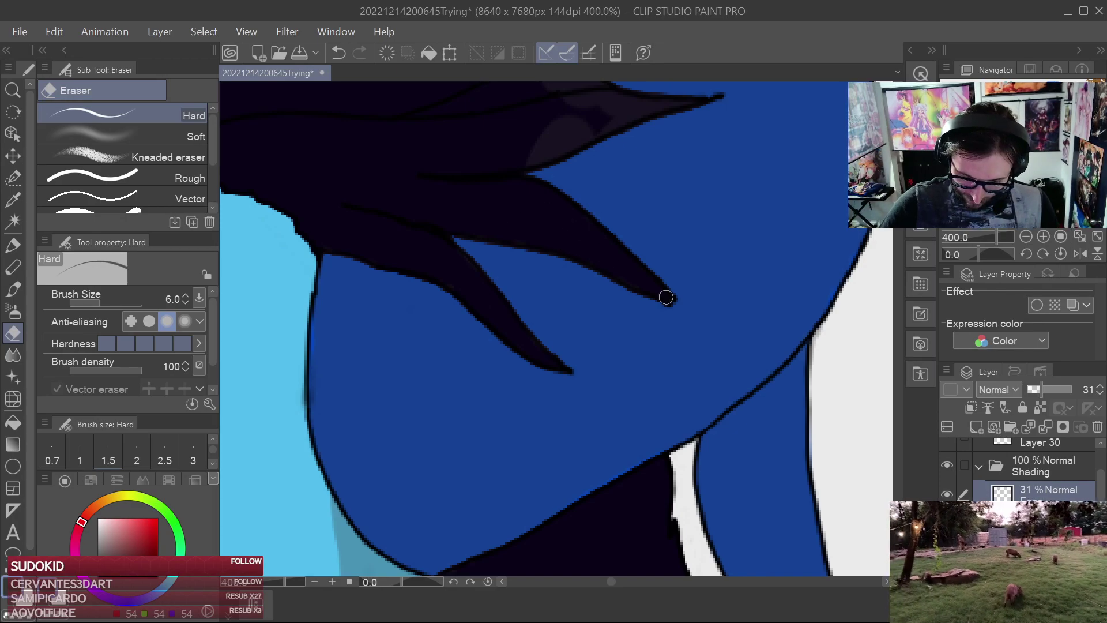
{"action": "scroll", "coordinate": [669, 296], "scroll_direction": "up", "scroll_amount": 3}
{"action": "scroll", "coordinate": [667, 384], "scroll_direction": "up", "scroll_amount": 3}
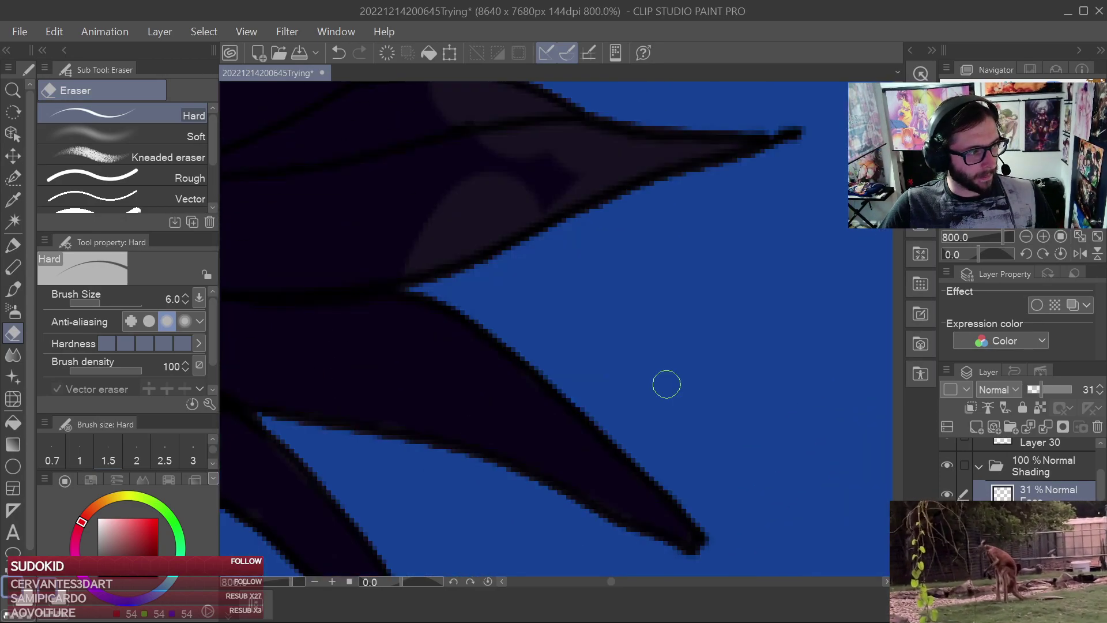
{"action": "scroll", "coordinate": [649, 336], "scroll_direction": "up", "scroll_amount": 3}
{"action": "mouse_move", "coordinate": [544, 386]}
{"action": "left_mouse_down"}
{"action": "mouse_move", "coordinate": [416, 413]}
{"action": "mouse_move", "coordinate": [534, 391]}
{"action": "mouse_move", "coordinate": [600, 350]}
{"action": "mouse_move", "coordinate": [485, 350]}
{"action": "mouse_move", "coordinate": [473, 317]}
{"action": "mouse_move", "coordinate": [422, 332]}
{"action": "left_mouse_up"}
{"action": "left_click_drag", "start_coordinate": [417, 415], "coordinate": [544, 320]}
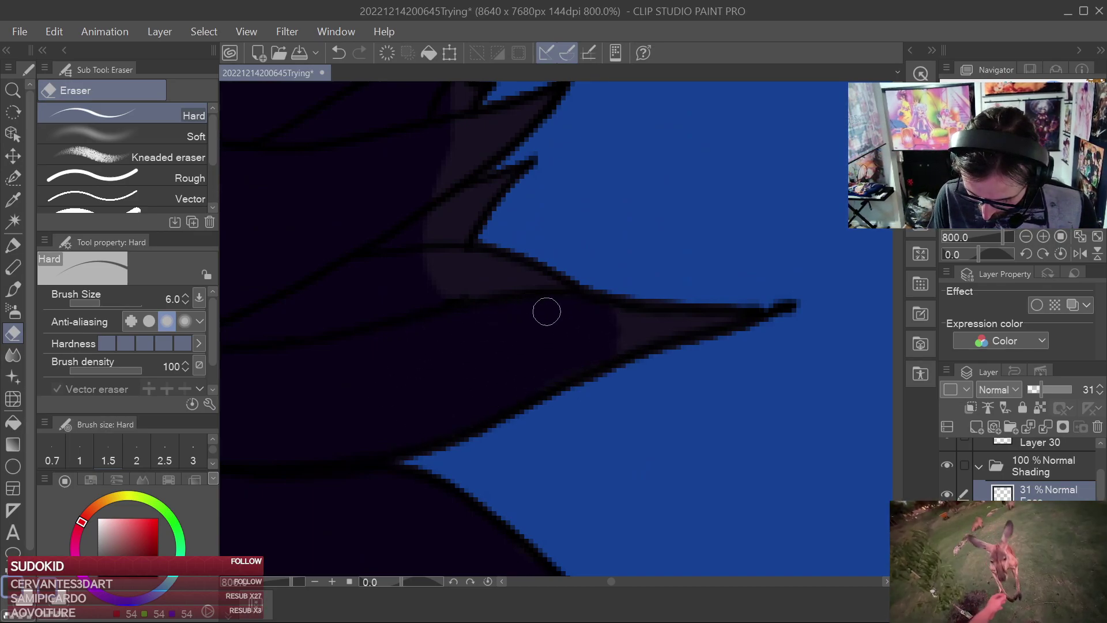
{"action": "left_click_drag", "start_coordinate": [617, 315], "coordinate": [740, 317]}
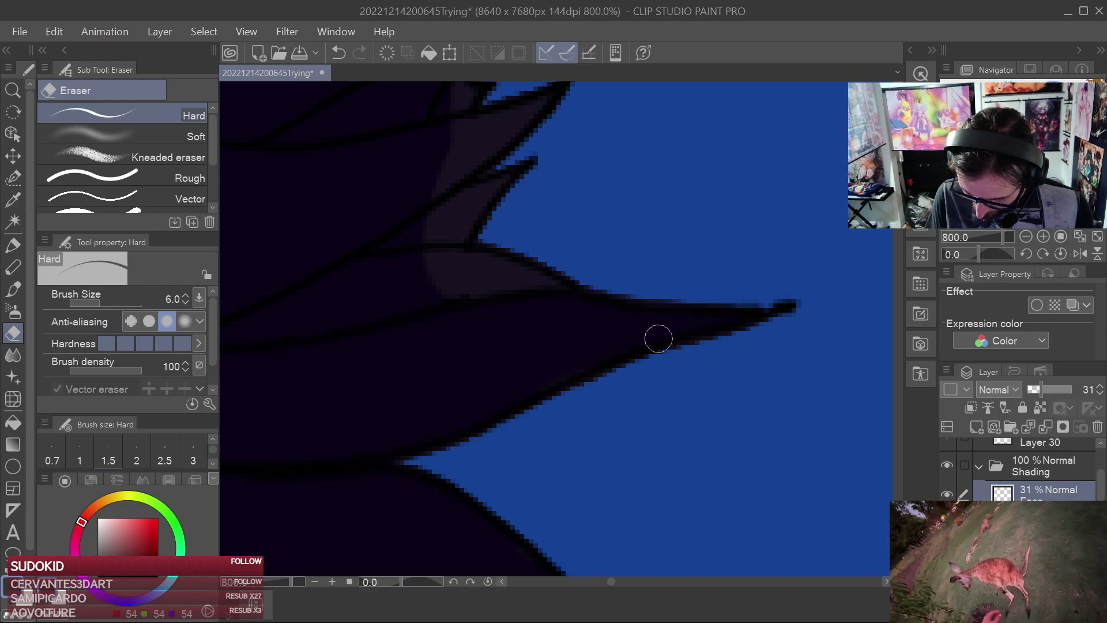
Erase the grey shading from the small upper hair locks and the topmost lock overlapping the horn
{"action": "left_click_drag", "start_coordinate": [529, 320], "coordinate": [613, 418]}
{"action": "mouse_move", "coordinate": [527, 385]}
{"action": "left_mouse_down"}
{"action": "mouse_move", "coordinate": [618, 373]}
{"action": "mouse_move", "coordinate": [522, 351]}
{"action": "mouse_move", "coordinate": [536, 355]}
{"action": "mouse_move", "coordinate": [519, 338]}
{"action": "mouse_move", "coordinate": [585, 272]}
{"action": "mouse_move", "coordinate": [557, 309]}
{"action": "mouse_move", "coordinate": [517, 329]}
{"action": "mouse_move", "coordinate": [539, 300]}
{"action": "mouse_move", "coordinate": [510, 400]}
{"action": "left_mouse_up"}
{"action": "mouse_move", "coordinate": [487, 325]}
{"action": "left_mouse_down"}
{"action": "mouse_move", "coordinate": [475, 303]}
{"action": "mouse_move", "coordinate": [501, 256]}
{"action": "mouse_move", "coordinate": [541, 252]}
{"action": "left_mouse_up"}
{"action": "mouse_move", "coordinate": [528, 307]}
{"action": "left_mouse_down"}
{"action": "mouse_move", "coordinate": [466, 406]}
{"action": "mouse_move", "coordinate": [575, 312]}
{"action": "mouse_move", "coordinate": [517, 333]}
{"action": "mouse_move", "coordinate": [452, 465]}
{"action": "left_mouse_up"}
{"action": "mouse_move", "coordinate": [375, 316]}
{"action": "left_mouse_down"}
{"action": "mouse_move", "coordinate": [446, 259]}
{"action": "mouse_move", "coordinate": [421, 266]}
{"action": "mouse_move", "coordinate": [507, 233]}
{"action": "mouse_move", "coordinate": [575, 181]}
{"action": "mouse_move", "coordinate": [523, 259]}
{"action": "mouse_move", "coordinate": [412, 349]}
{"action": "mouse_move", "coordinate": [417, 324]}
{"action": "mouse_move", "coordinate": [392, 317]}
{"action": "left_mouse_up"}
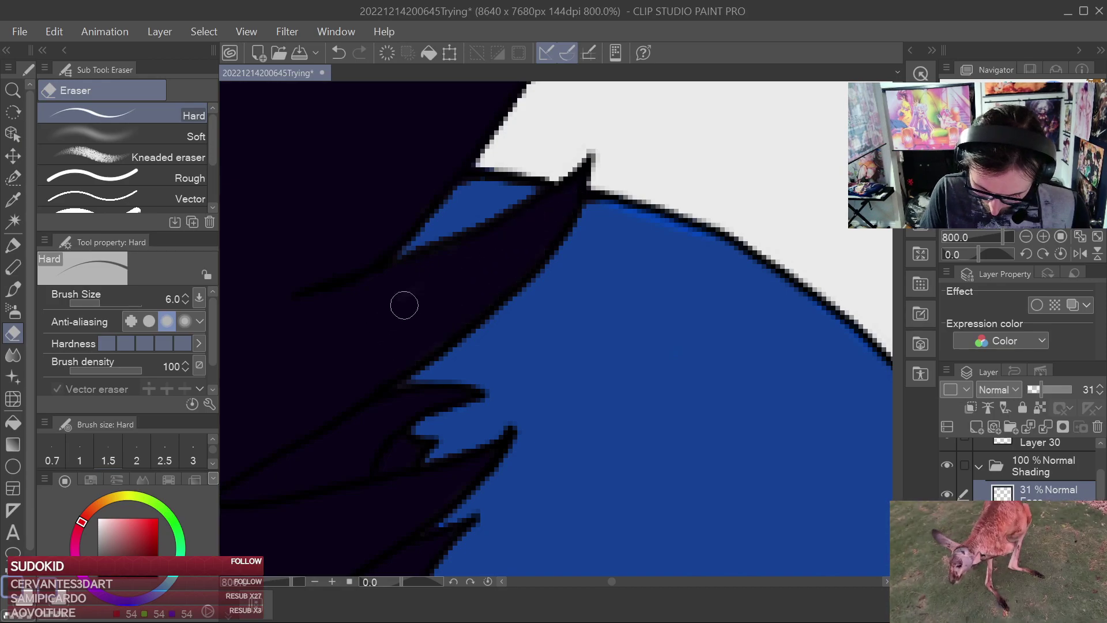
Inspect the horn's outline and the overlapping dark hair locks for leftover grey shading
{"action": "scroll", "coordinate": [506, 247], "scroll_direction": "down", "scroll_amount": 4}
{"action": "left_click_drag", "start_coordinate": [700, 425], "coordinate": [672, 315]}
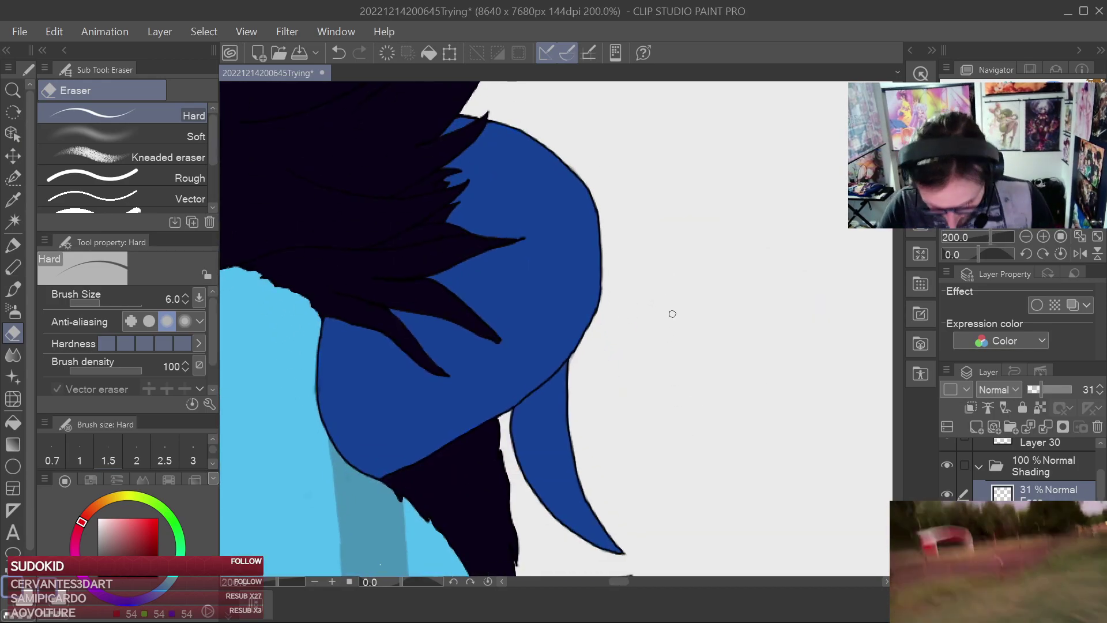
{"action": "scroll", "coordinate": [612, 172], "scroll_direction": "up", "scroll_amount": 6}
{"action": "left_click_drag", "start_coordinate": [423, 186], "coordinate": [736, 467]}
{"action": "scroll", "coordinate": [736, 467], "scroll_direction": "down", "scroll_amount": 2}
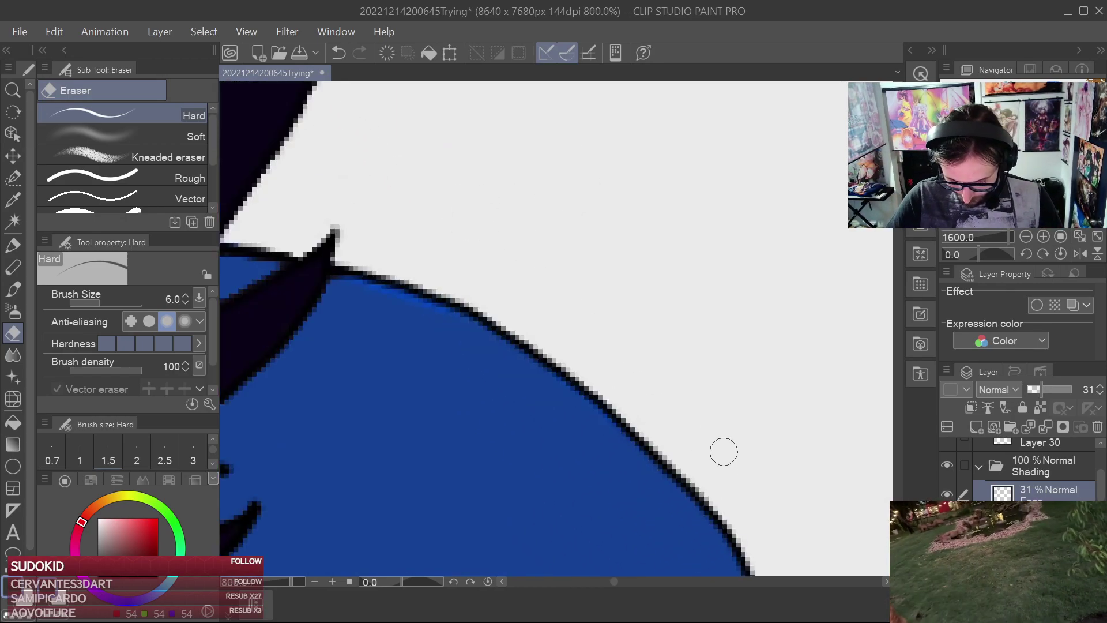
{"action": "scroll", "coordinate": [718, 453], "scroll_direction": "down", "scroll_amount": 1}
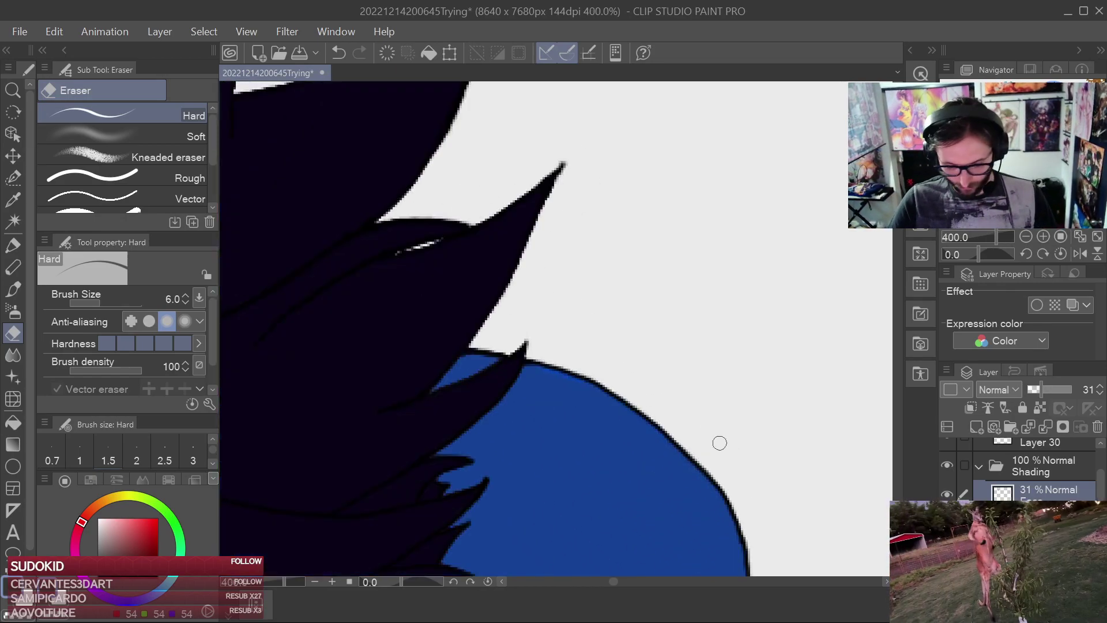
{"action": "scroll", "coordinate": [719, 444], "scroll_direction": "down", "scroll_amount": 1}
{"action": "left_click_drag", "start_coordinate": [719, 445], "coordinate": [690, 247]}
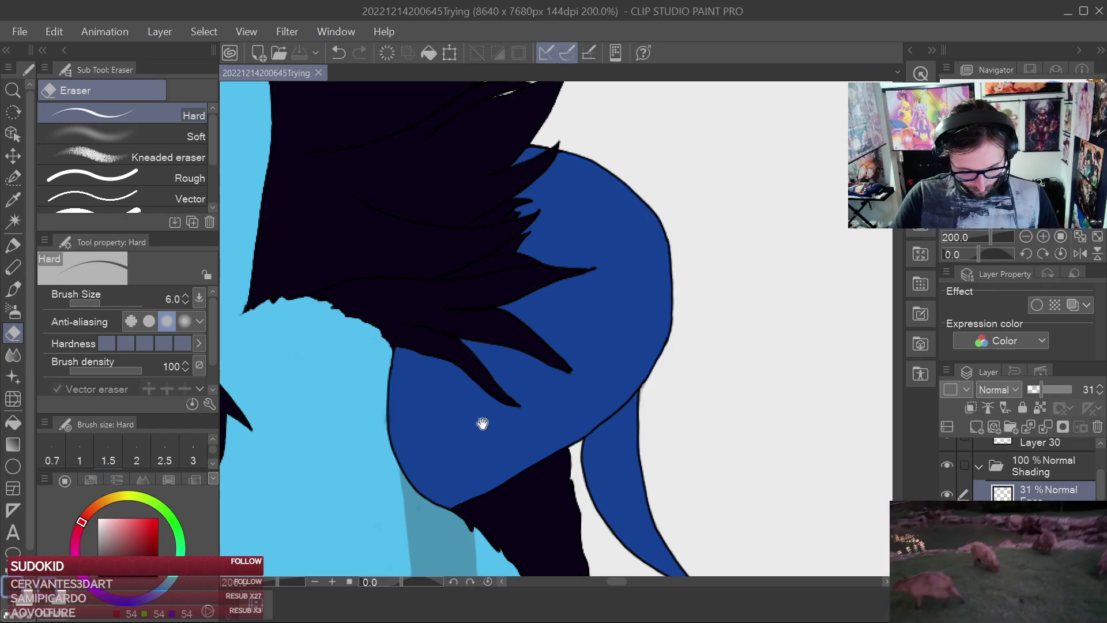
{"action": "left_click_drag", "start_coordinate": [481, 425], "coordinate": [651, 329]}
Paint grey Milli pen shadow at size 8 on the light blue face along the dark hair's jagged edge below the horn
{"action": "left_click", "coordinate": [15, 252]}
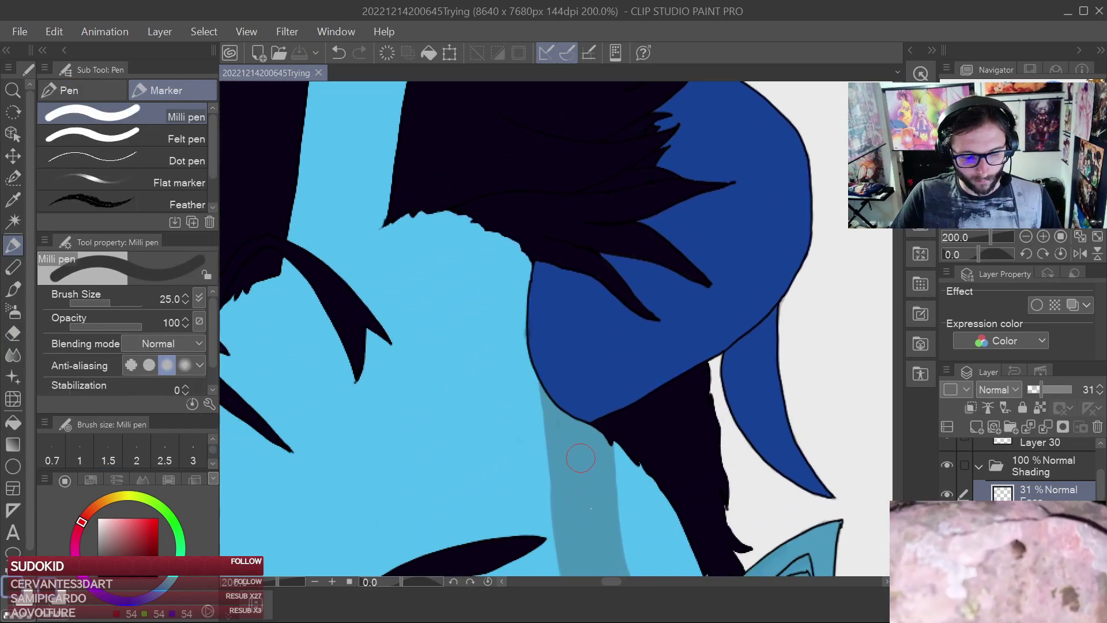
{"action": "key", "text": "bracketleft"}
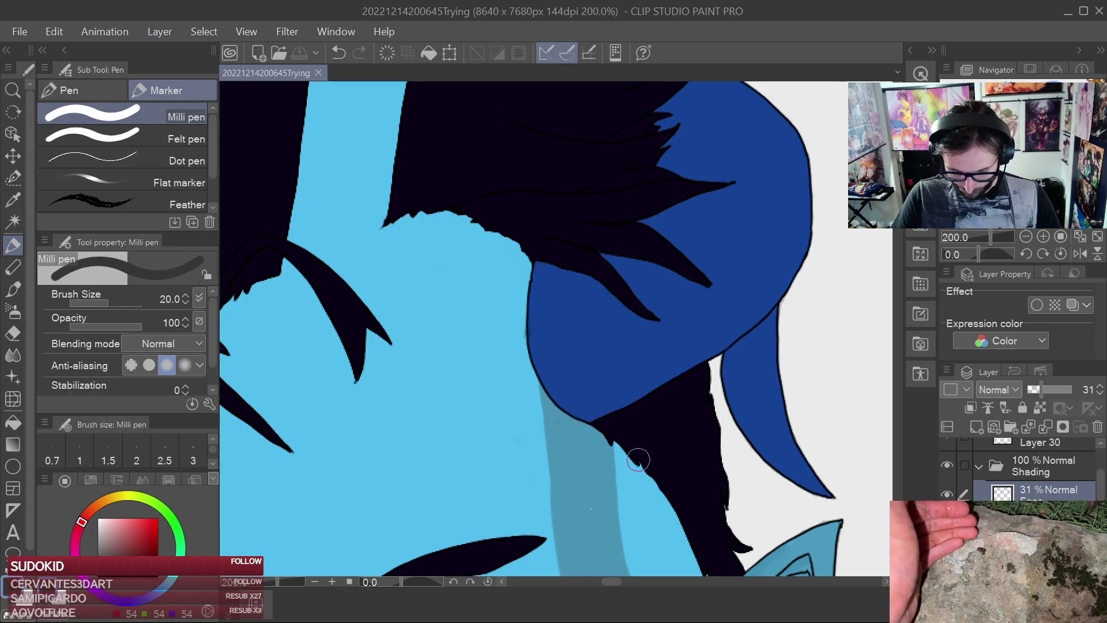
{"action": "scroll", "coordinate": [639, 460], "scroll_direction": "up", "scroll_amount": 3}
{"action": "key", "text": "bracketleft"}
{"action": "key", "text": "bracketleft"}
{"action": "key", "text": "bracketleft"}
{"action": "key", "text": "bracketleft"}
{"action": "key", "text": "bracketleft"}
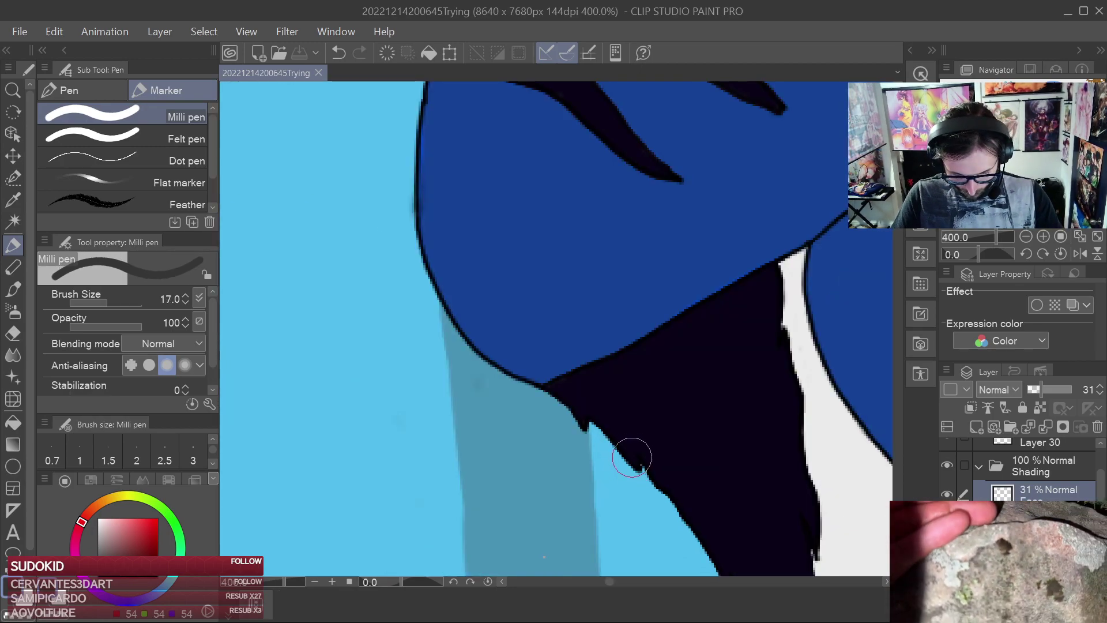
{"action": "scroll", "coordinate": [617, 453], "scroll_direction": "up", "scroll_amount": 3}
{"action": "mouse_move", "coordinate": [618, 453]}
{"action": "left_mouse_down"}
{"action": "mouse_move", "coordinate": [583, 430]}
{"action": "mouse_move", "coordinate": [570, 397]}
{"action": "mouse_move", "coordinate": [667, 523]}
{"action": "mouse_move", "coordinate": [672, 491]}
{"action": "mouse_move", "coordinate": [671, 507]}
{"action": "mouse_move", "coordinate": [571, 451]}
{"action": "left_mouse_up"}
{"action": "mouse_move", "coordinate": [700, 517]}
{"action": "left_mouse_down"}
{"action": "mouse_move", "coordinate": [595, 266]}
{"action": "mouse_move", "coordinate": [596, 314]}
{"action": "mouse_move", "coordinate": [637, 332]}
{"action": "mouse_move", "coordinate": [715, 462]}
{"action": "left_mouse_up"}
{"action": "left_click_drag", "start_coordinate": [715, 462], "coordinate": [618, 292]}
{"action": "mouse_move", "coordinate": [604, 243]}
{"action": "left_mouse_down"}
{"action": "mouse_move", "coordinate": [637, 324]}
{"action": "mouse_move", "coordinate": [603, 296]}
{"action": "left_mouse_up"}
{"action": "mouse_move", "coordinate": [592, 305]}
{"action": "left_mouse_down"}
{"action": "mouse_move", "coordinate": [670, 394]}
{"action": "mouse_move", "coordinate": [767, 458]}
{"action": "left_mouse_up"}
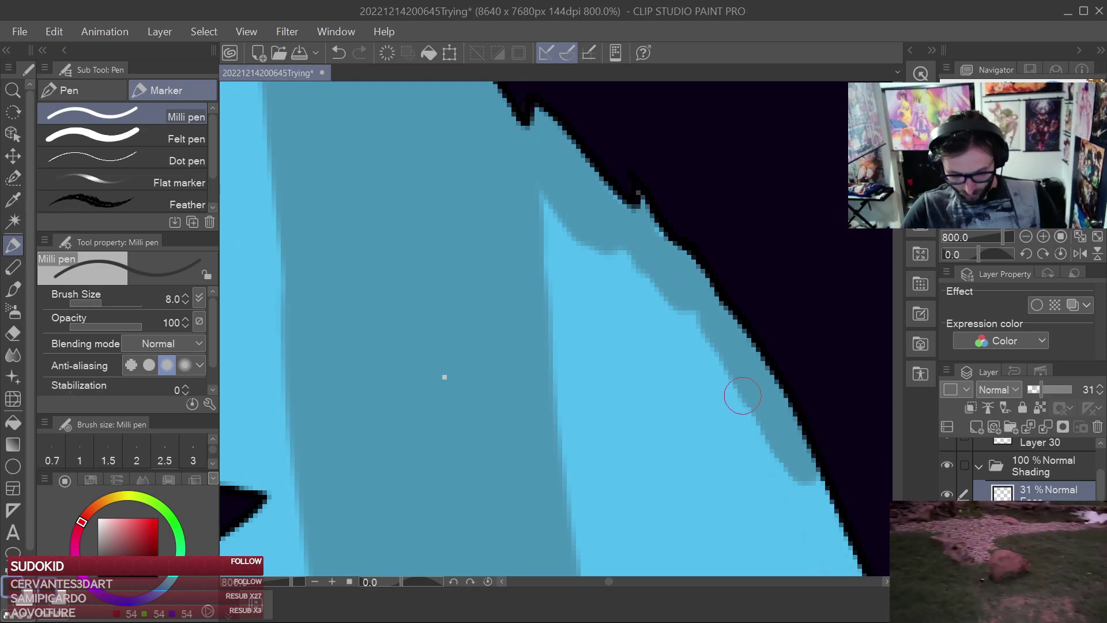
Search the layer list for the base colours, toggling folder visibility to identify which one holds the character's colours
{"action": "left_click_drag", "start_coordinate": [1102, 487], "coordinate": [1105, 468]}
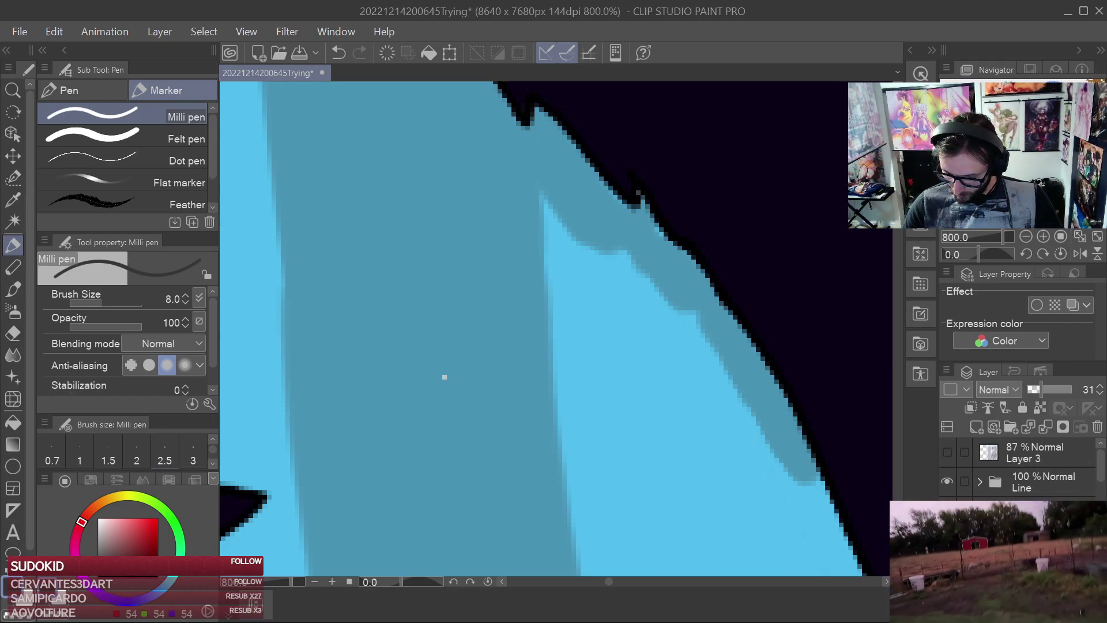
{"action": "scroll", "coordinate": [1092, 465], "scroll_direction": "down", "scroll_amount": 6}
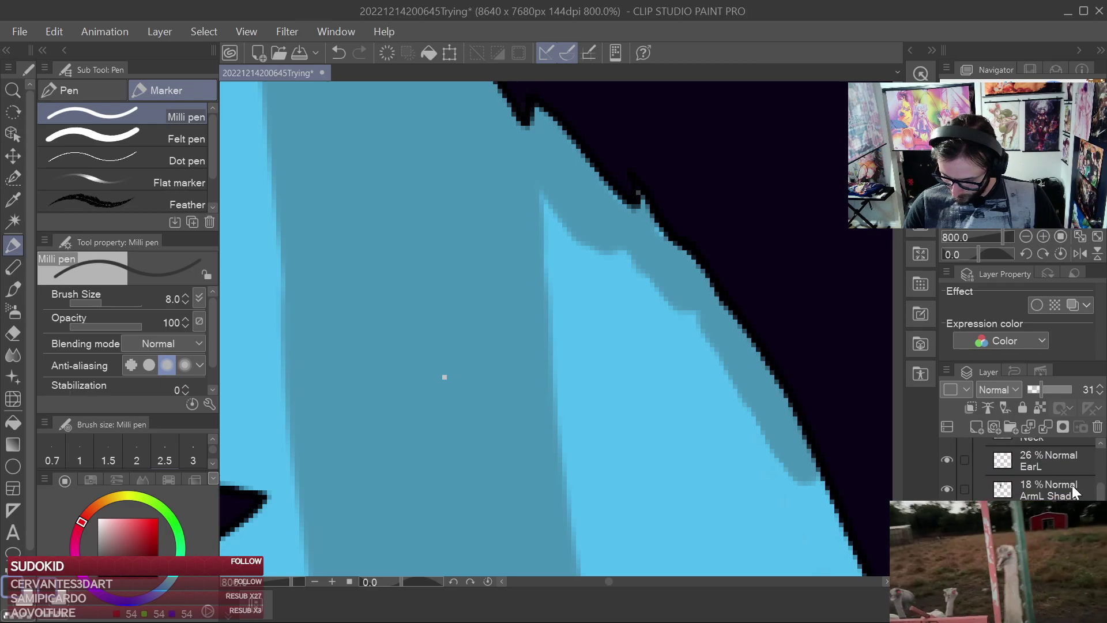
{"action": "scroll", "coordinate": [1041, 499], "scroll_direction": "down", "scroll_amount": 3}
{"action": "left_click", "coordinate": [947, 497]}
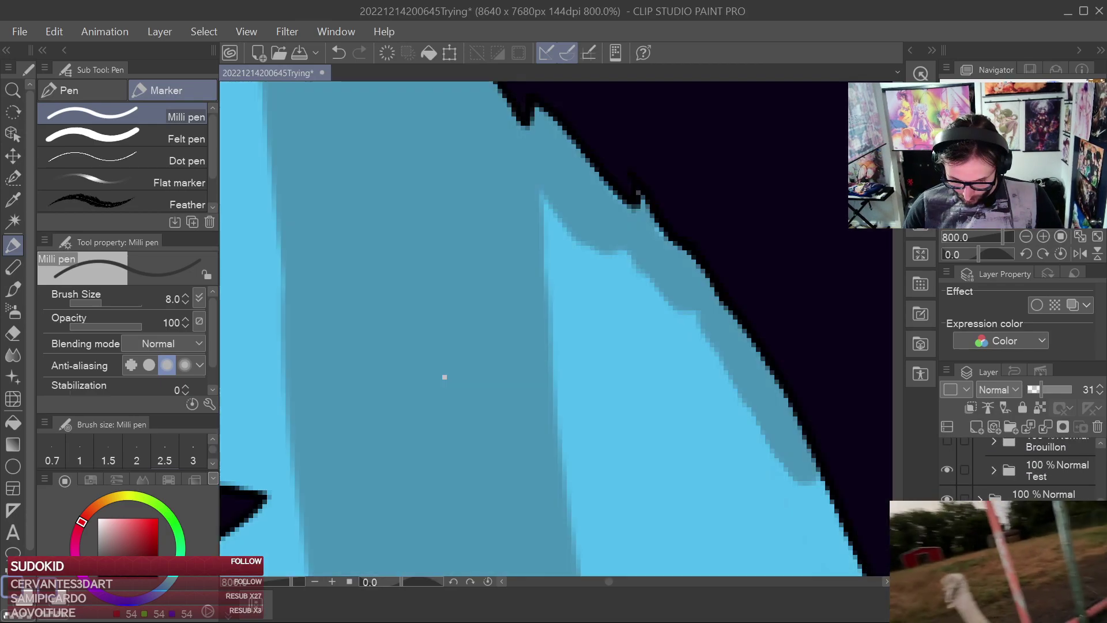
{"action": "left_click", "coordinate": [947, 497]}
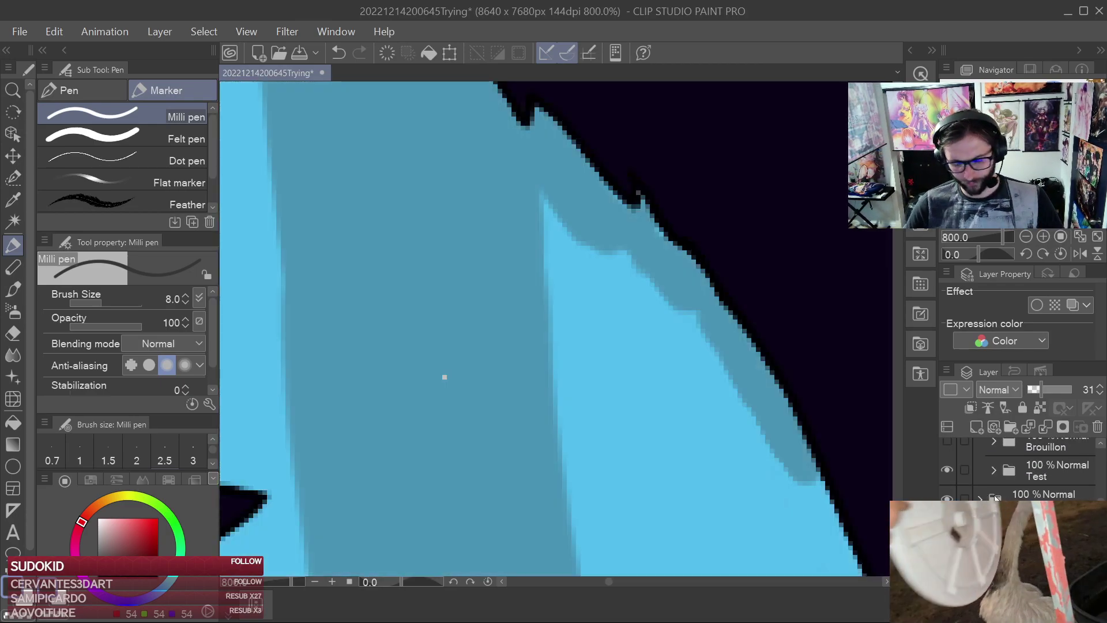
{"action": "left_click", "coordinate": [946, 498]}
{"action": "left_click", "coordinate": [947, 498]}
{"action": "left_click_drag", "start_coordinate": [1101, 510], "coordinate": [1101, 501]}
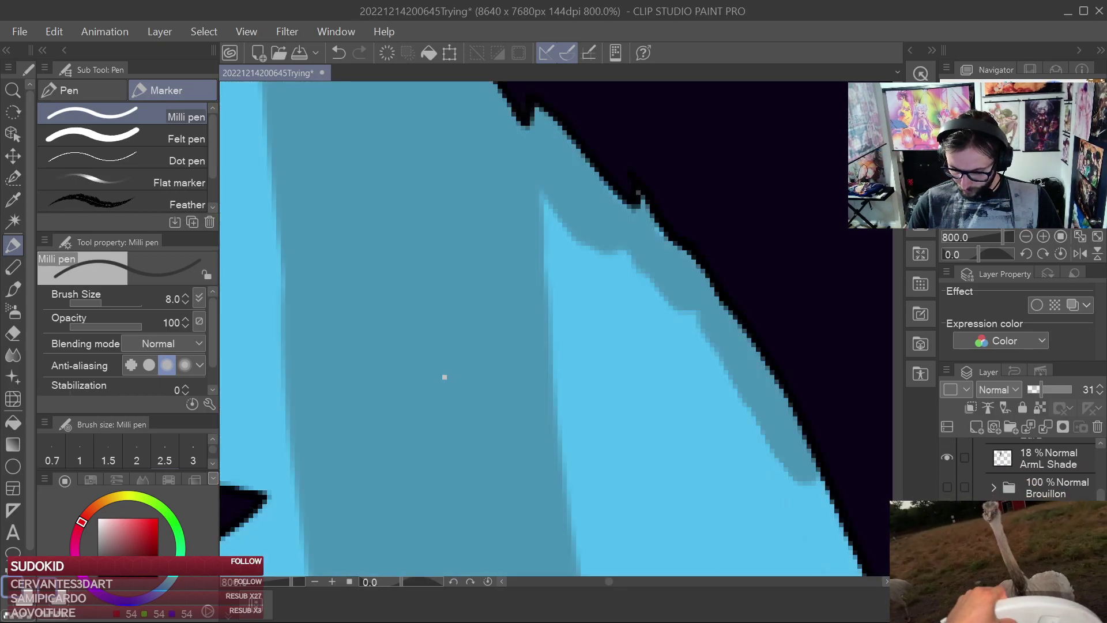
{"action": "left_click", "coordinate": [947, 515]}
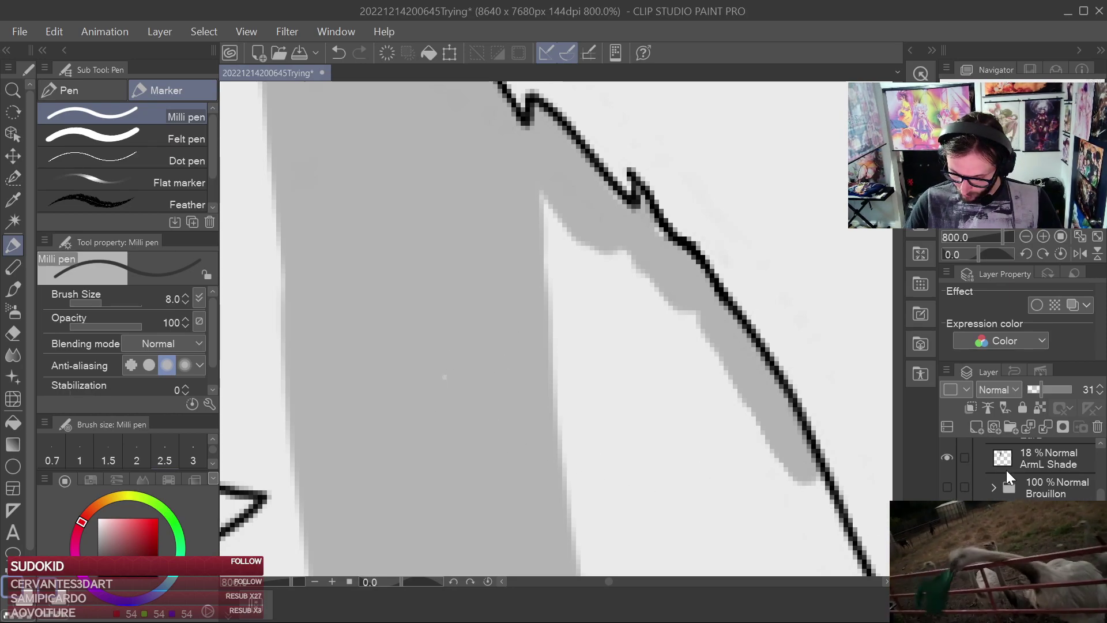
{"action": "left_click", "coordinate": [947, 517]}
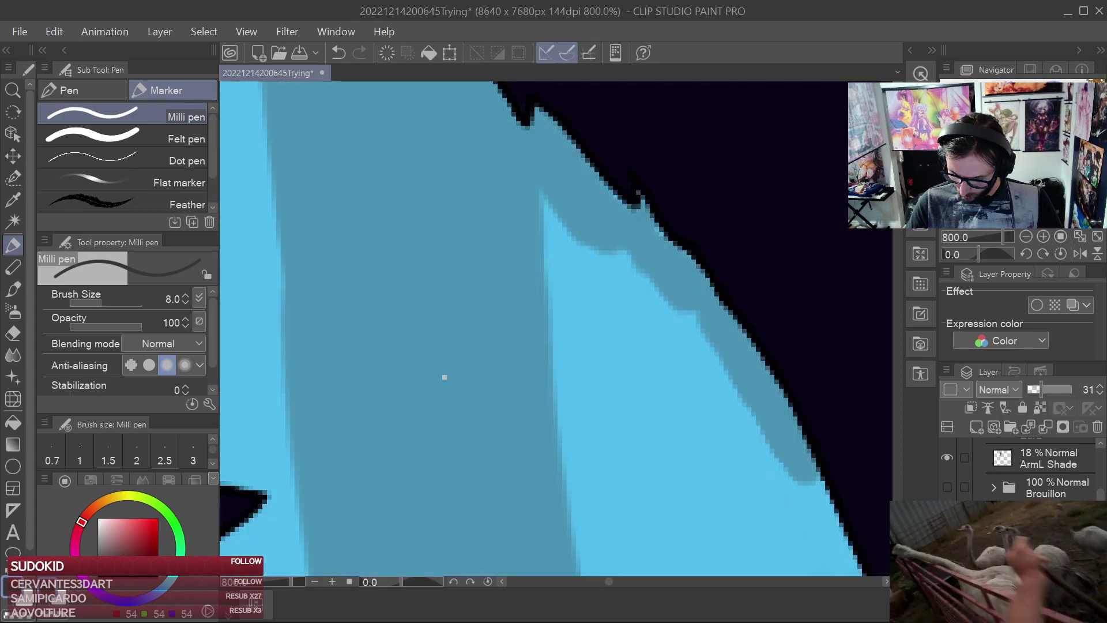
On the skin colour layer in the SkinHair folder, paint over the stray pale speck with sampled light blue and save the drawing
{"action": "scroll", "coordinate": [1021, 469], "scroll_direction": "up", "scroll_amount": 1}
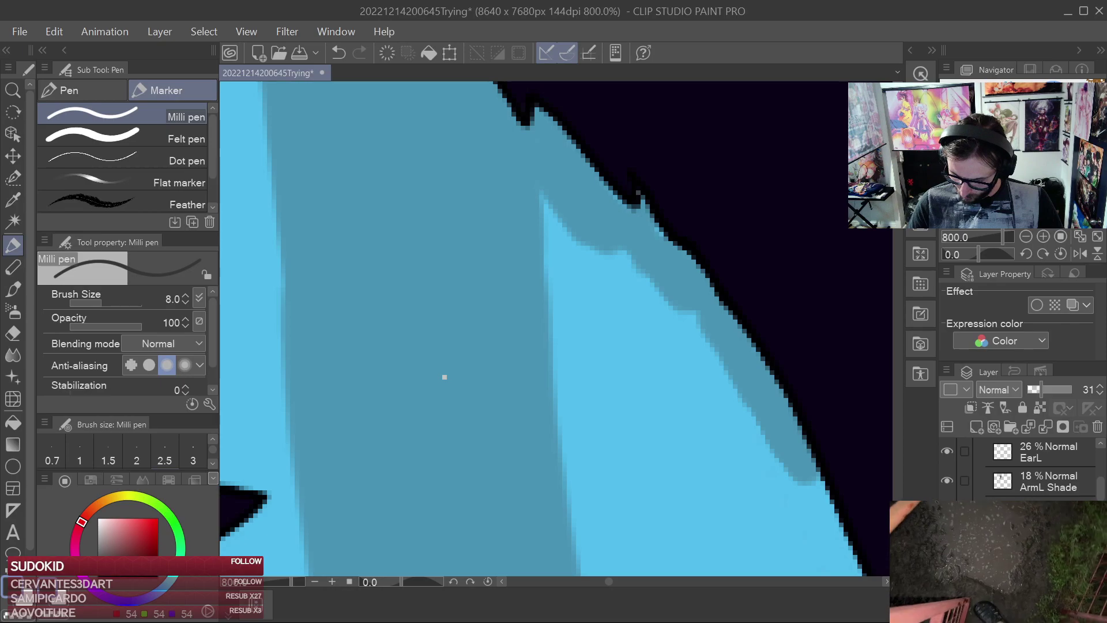
{"action": "scroll", "coordinate": [1101, 491], "scroll_direction": "down", "scroll_amount": 1}
{"action": "scroll", "coordinate": [1100, 493], "scroll_direction": "down", "scroll_amount": 2}
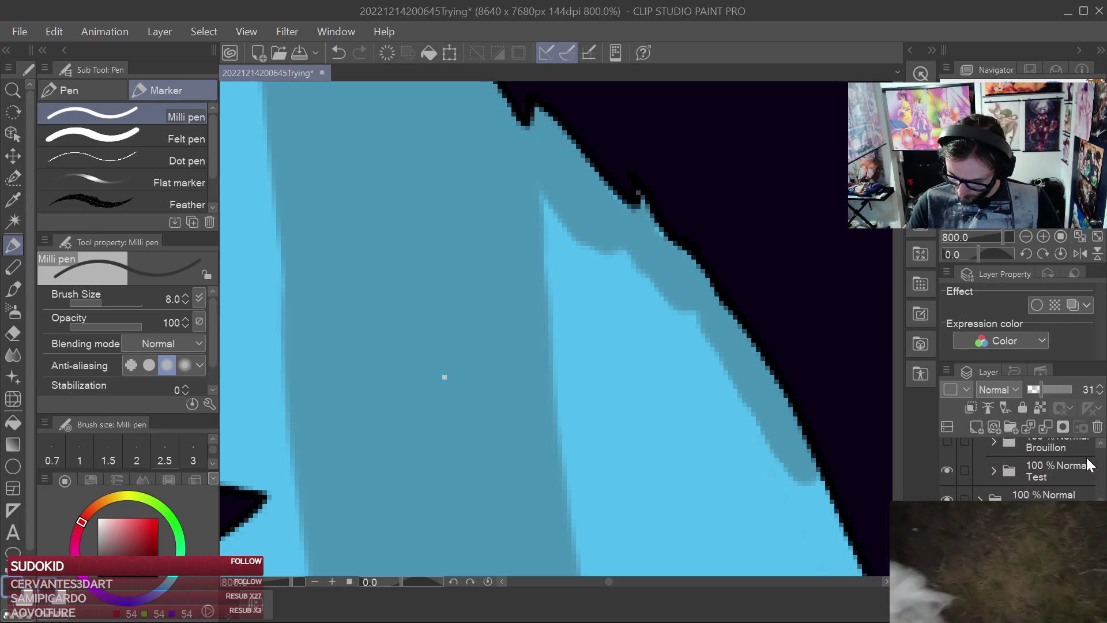
{"action": "scroll", "coordinate": [1008, 465], "scroll_direction": "down", "scroll_amount": 3}
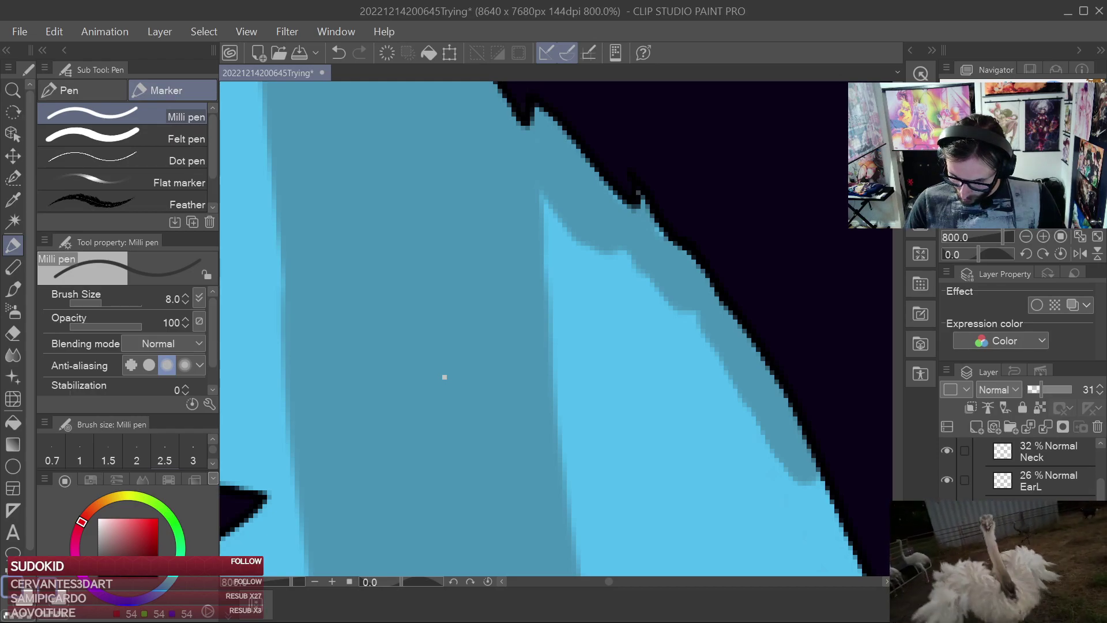
{"action": "scroll", "coordinate": [1100, 499], "scroll_direction": "up", "scroll_amount": 1}
{"action": "scroll", "coordinate": [1099, 499], "scroll_direction": "up", "scroll_amount": 6}
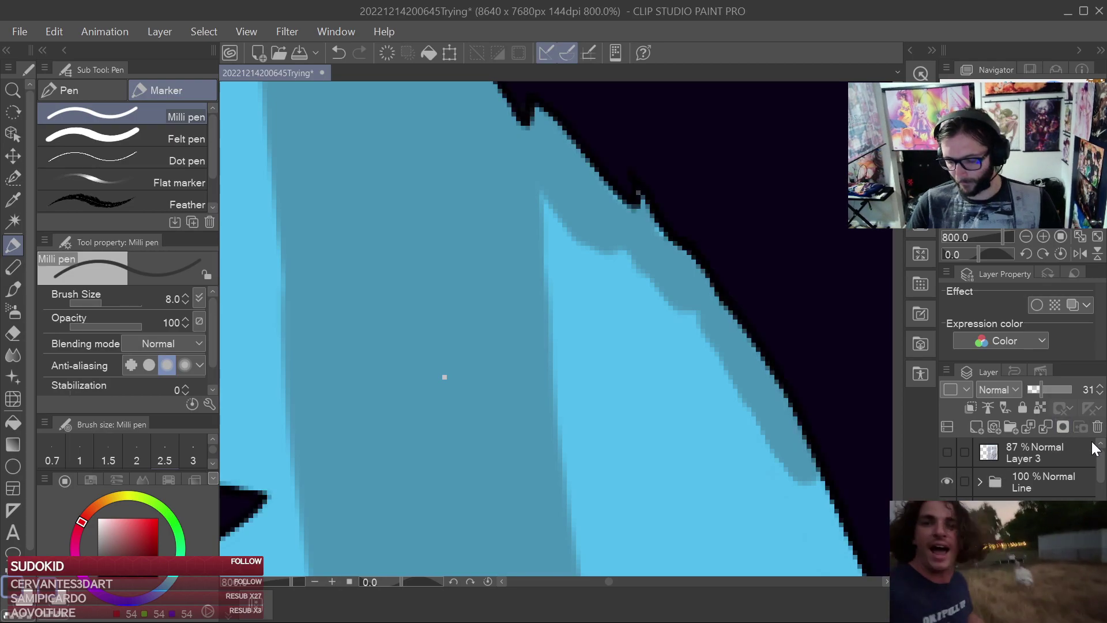
{"action": "scroll", "coordinate": [1002, 466], "scroll_direction": "down", "scroll_amount": 5}
{"action": "scroll", "coordinate": [1026, 467], "scroll_direction": "down", "scroll_amount": 5}
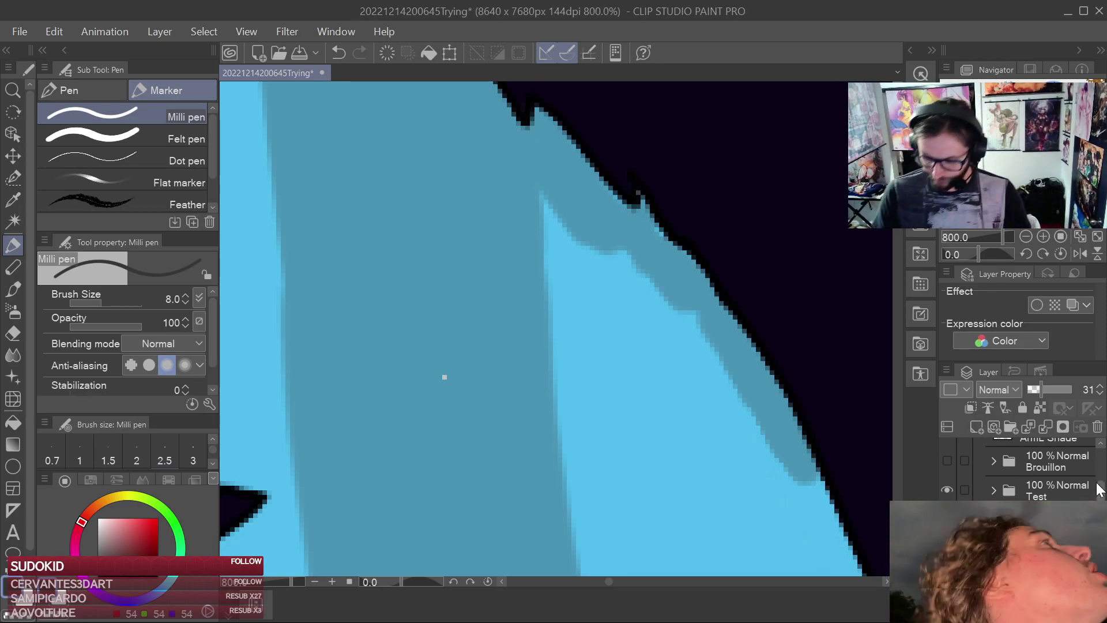
{"action": "scroll", "coordinate": [1100, 489], "scroll_direction": "down", "scroll_amount": 3}
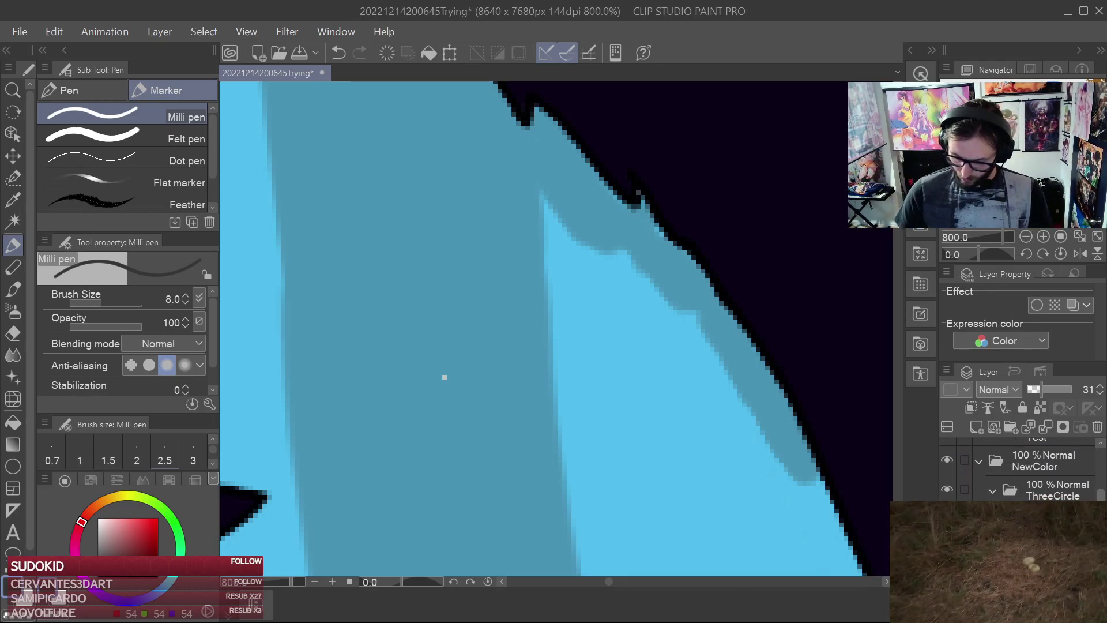
{"action": "scroll", "coordinate": [1106, 477], "scroll_direction": "down", "scroll_amount": 4}
{"action": "scroll", "coordinate": [1101, 473], "scroll_direction": "down", "scroll_amount": 5}
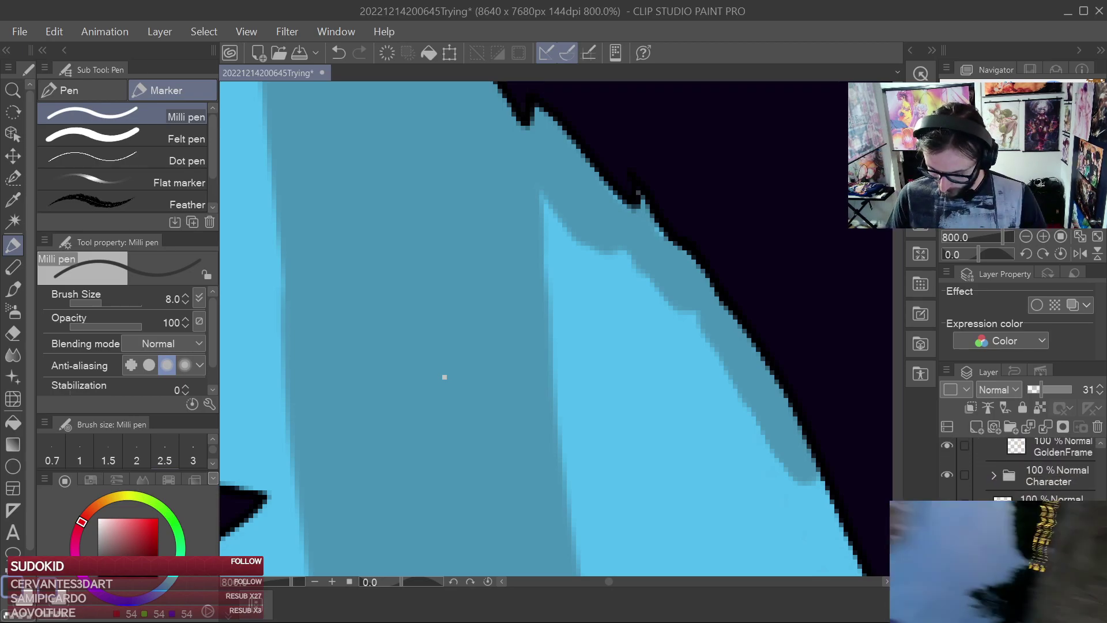
{"action": "scroll", "coordinate": [1038, 467], "scroll_direction": "down", "scroll_amount": 4}
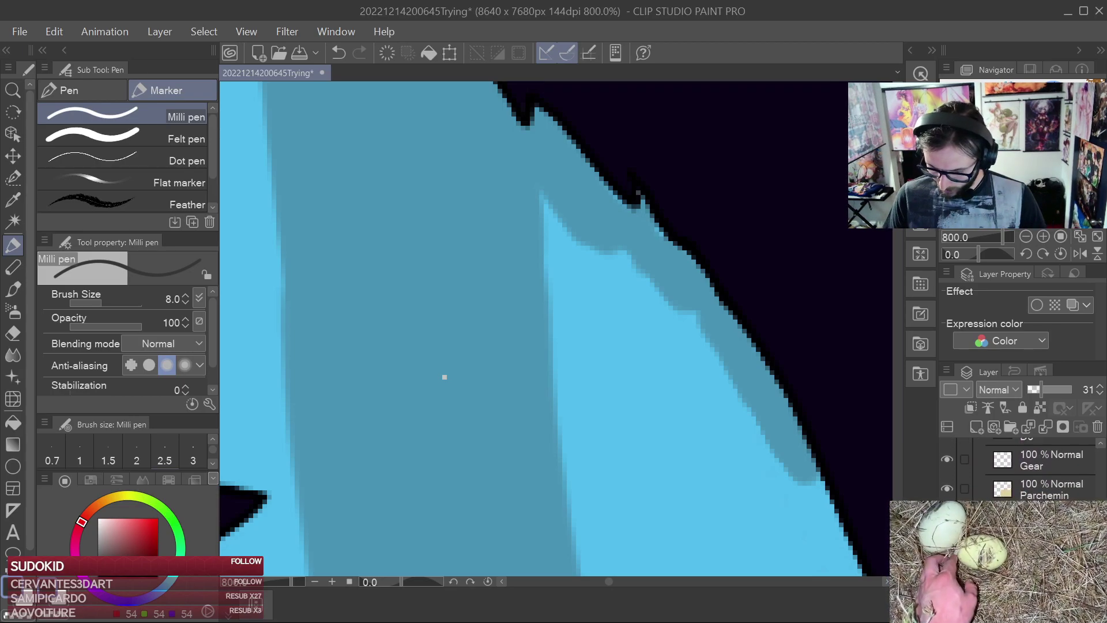
{"action": "scroll", "coordinate": [1039, 467], "scroll_direction": "down", "scroll_amount": 4}
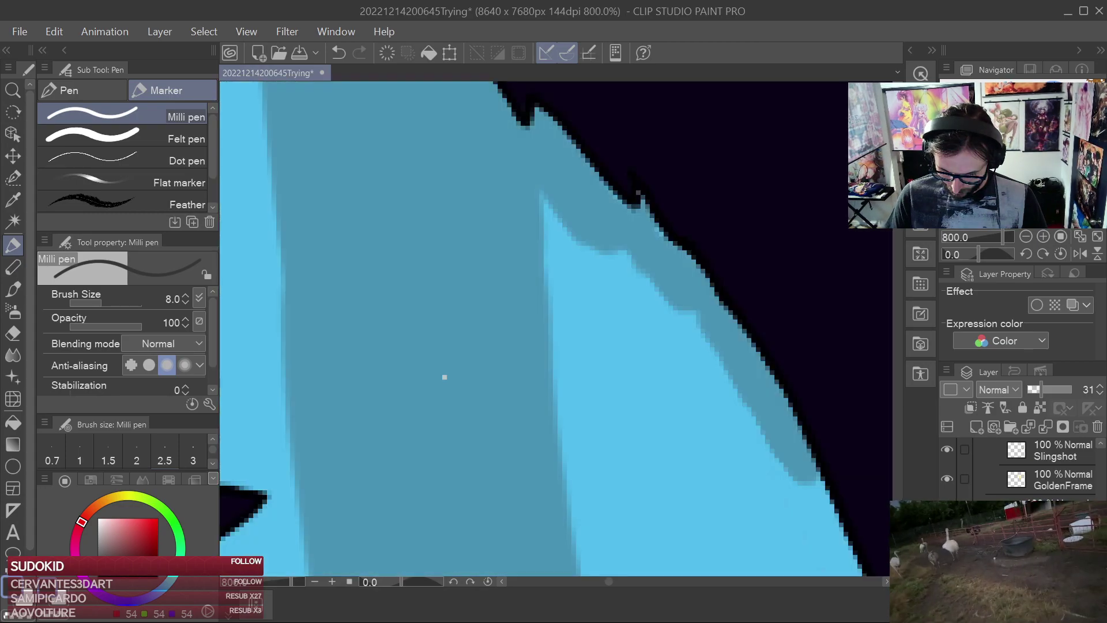
{"action": "scroll", "coordinate": [1039, 467], "scroll_direction": "down", "scroll_amount": 3}
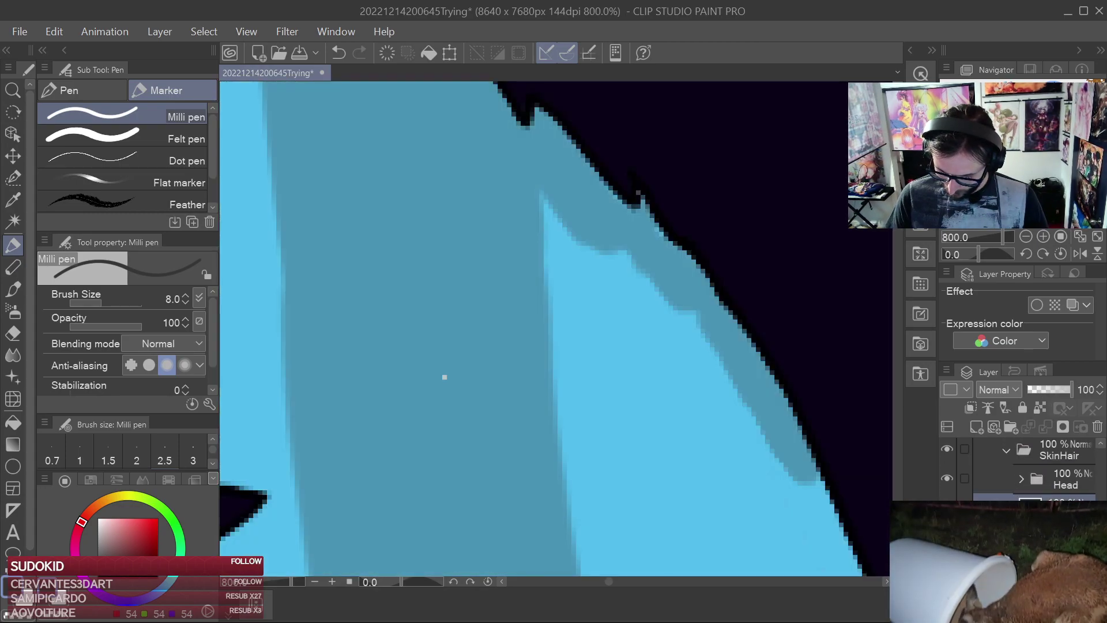
{"action": "left_click", "coordinate": [686, 414], "text": "alt"}
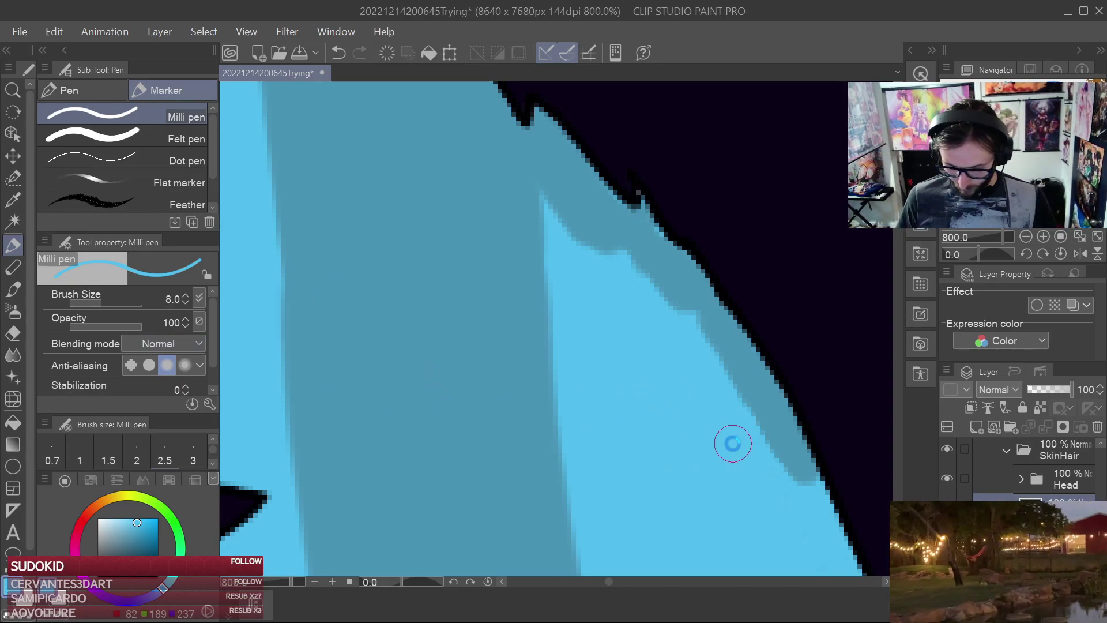
{"action": "key", "text": "ctrl+s"}
Select the Face shading layer, sample its dark grey with opacity raised to 100%, and undo the opacity change
{"action": "scroll", "coordinate": [1027, 548], "scroll_direction": "down", "scroll_amount": 2}
{"action": "left_click", "coordinate": [1055, 497]}
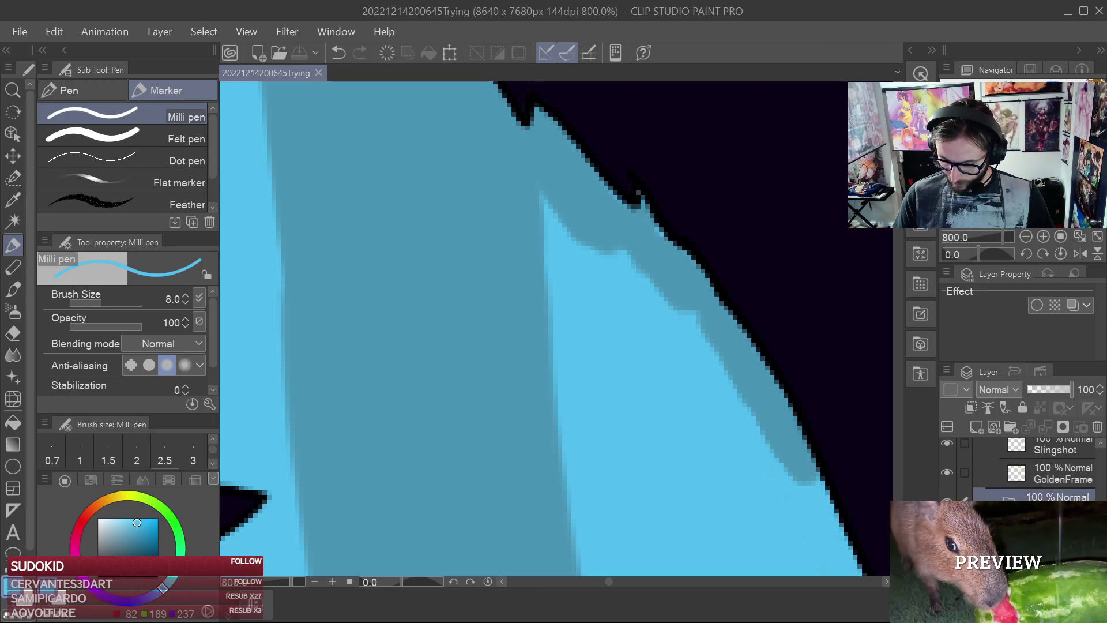
{"action": "scroll", "coordinate": [1027, 469], "scroll_direction": "up", "scroll_amount": 1}
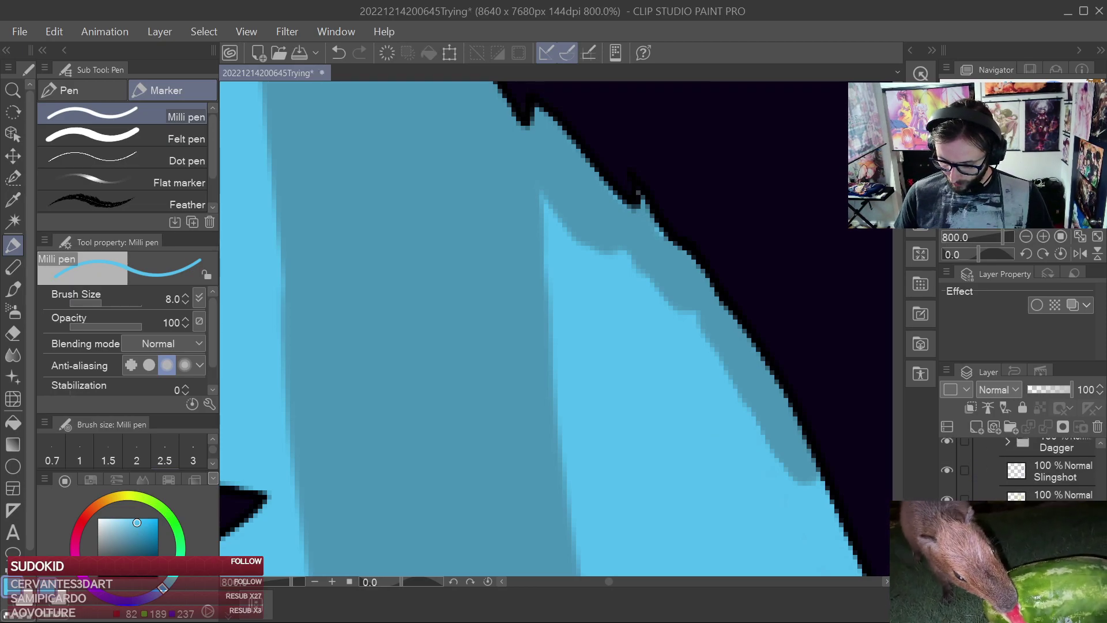
{"action": "scroll", "coordinate": [1106, 494], "scroll_direction": "down", "scroll_amount": 5}
{"action": "scroll", "coordinate": [1106, 495], "scroll_direction": "down", "scroll_amount": 5}
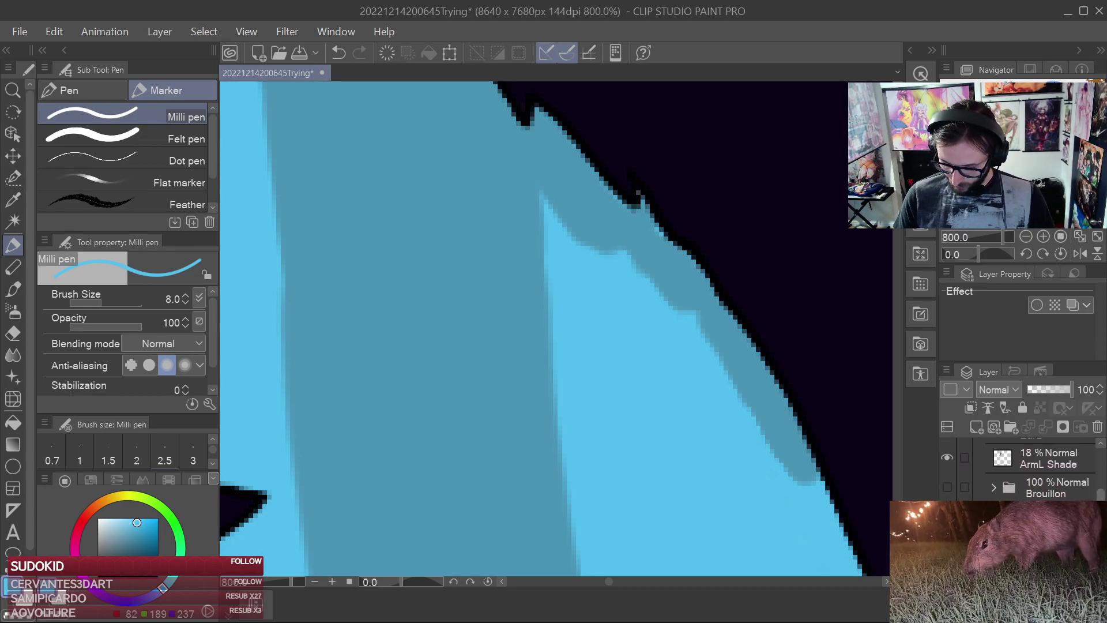
{"action": "scroll", "coordinate": [1104, 491], "scroll_direction": "up", "scroll_amount": 5}
{"action": "scroll", "coordinate": [1104, 488], "scroll_direction": "up", "scroll_amount": 1}
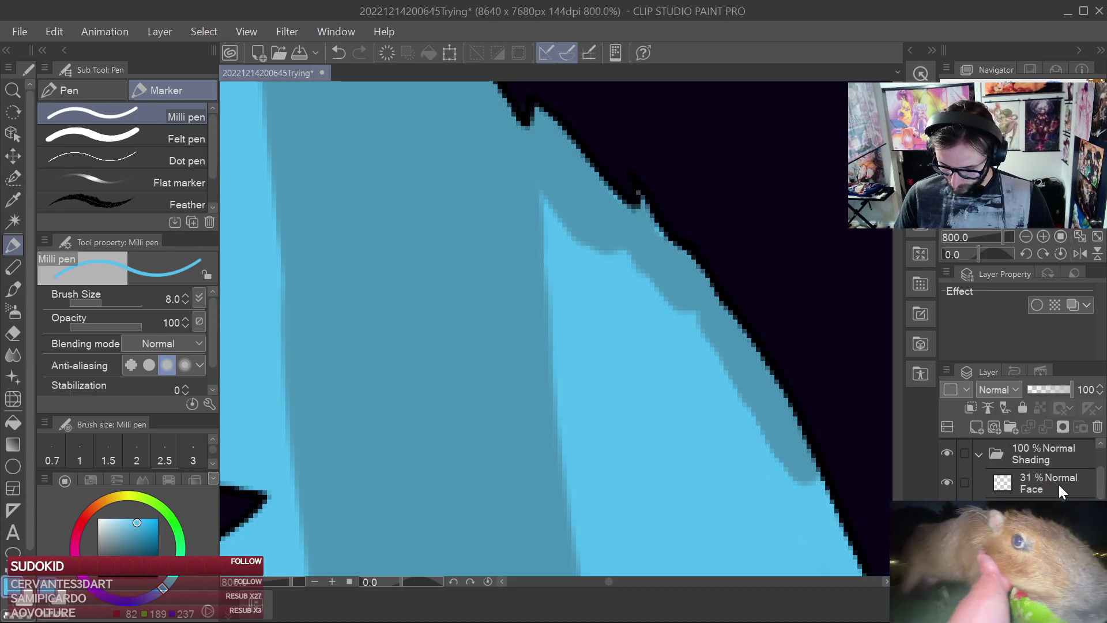
{"action": "left_click", "coordinate": [1062, 483]}
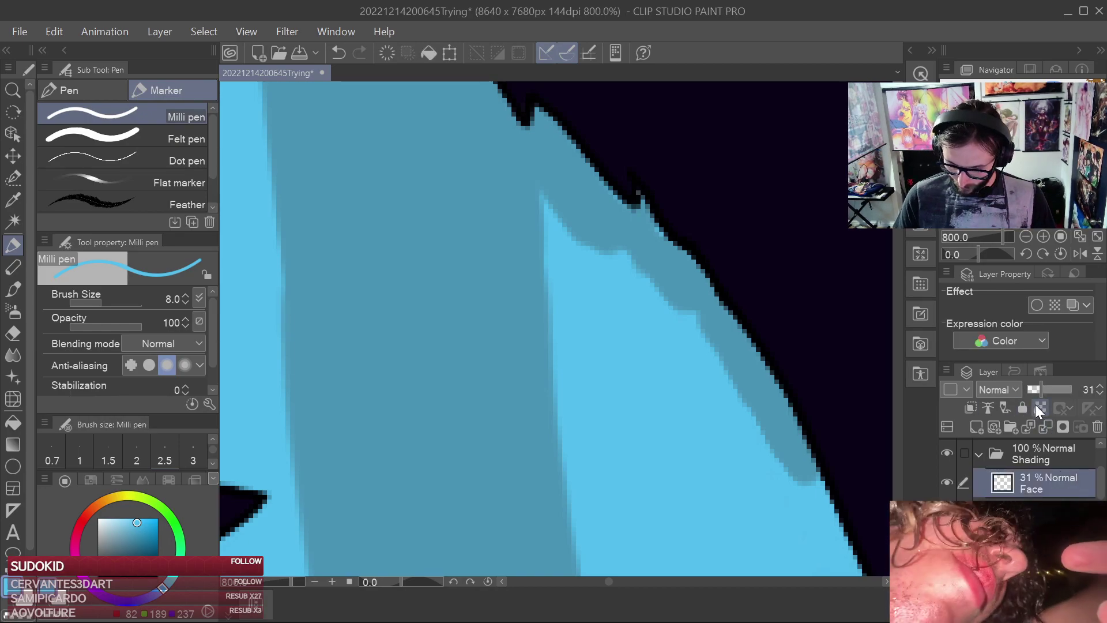
{"action": "left_click_drag", "start_coordinate": [1041, 390], "coordinate": [1072, 389]}
{"action": "left_click", "coordinate": [482, 389], "text": "alt"}
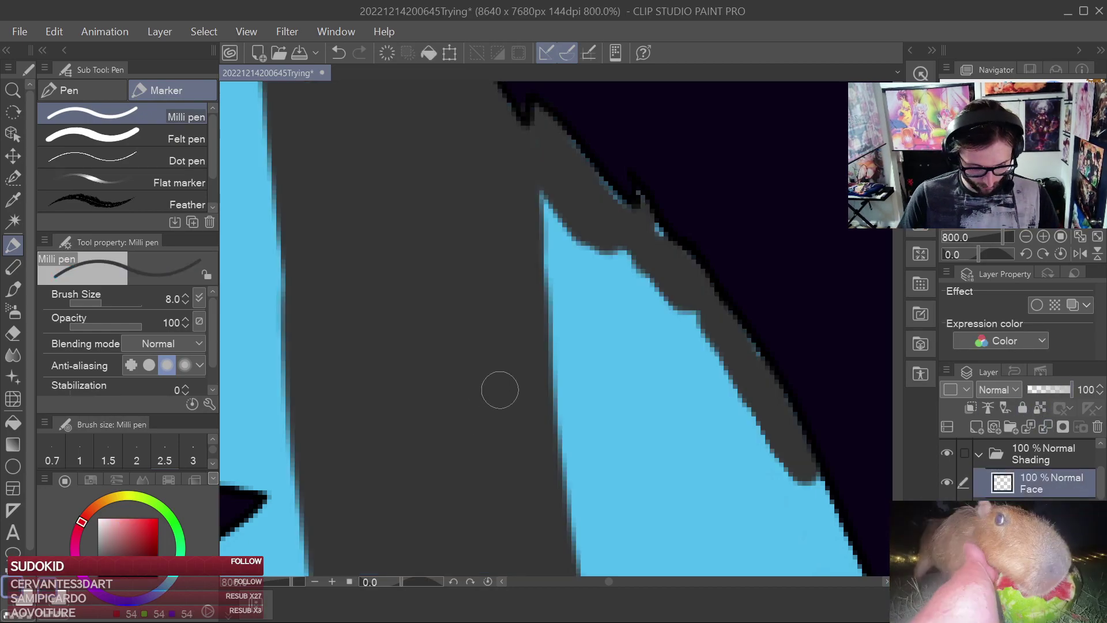
{"action": "key", "text": "ctrl+z"}
Extend the grey face shadow down along the dark hair's edge and past the hair's lower tip
{"action": "mouse_move", "coordinate": [555, 254]}
{"action": "left_mouse_down"}
{"action": "mouse_move", "coordinate": [542, 210]}
{"action": "mouse_move", "coordinate": [622, 292]}
{"action": "mouse_move", "coordinate": [672, 292]}
{"action": "mouse_move", "coordinate": [785, 492]}
{"action": "mouse_move", "coordinate": [600, 225]}
{"action": "mouse_move", "coordinate": [620, 238]}
{"action": "mouse_move", "coordinate": [699, 441]}
{"action": "mouse_move", "coordinate": [749, 496]}
{"action": "left_mouse_up"}
{"action": "mouse_move", "coordinate": [741, 457]}
{"action": "left_mouse_down"}
{"action": "mouse_move", "coordinate": [600, 278]}
{"action": "mouse_move", "coordinate": [634, 375]}
{"action": "mouse_move", "coordinate": [636, 363]}
{"action": "left_mouse_up"}
{"action": "scroll", "coordinate": [637, 363], "scroll_direction": "down", "scroll_amount": 2}
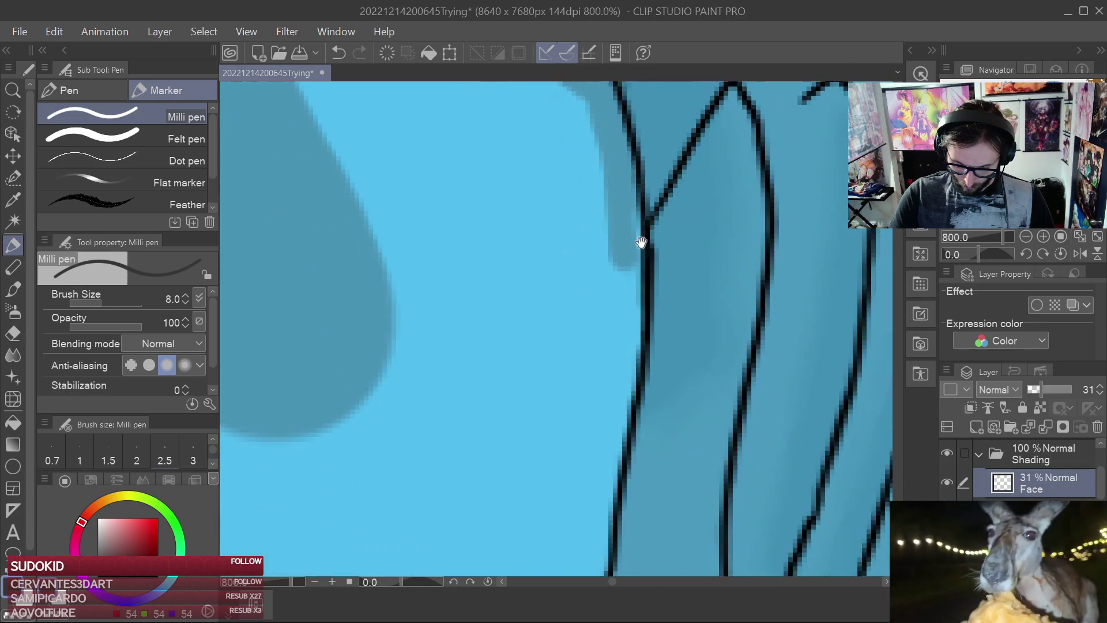
{"action": "scroll", "coordinate": [655, 313], "scroll_direction": "down", "scroll_amount": 2}
Fill the light gaps between the face shadow and the dark hair's jagged lower tip with the Milli pen at size 3
{"action": "scroll", "coordinate": [652, 273], "scroll_direction": "up", "scroll_amount": 4}
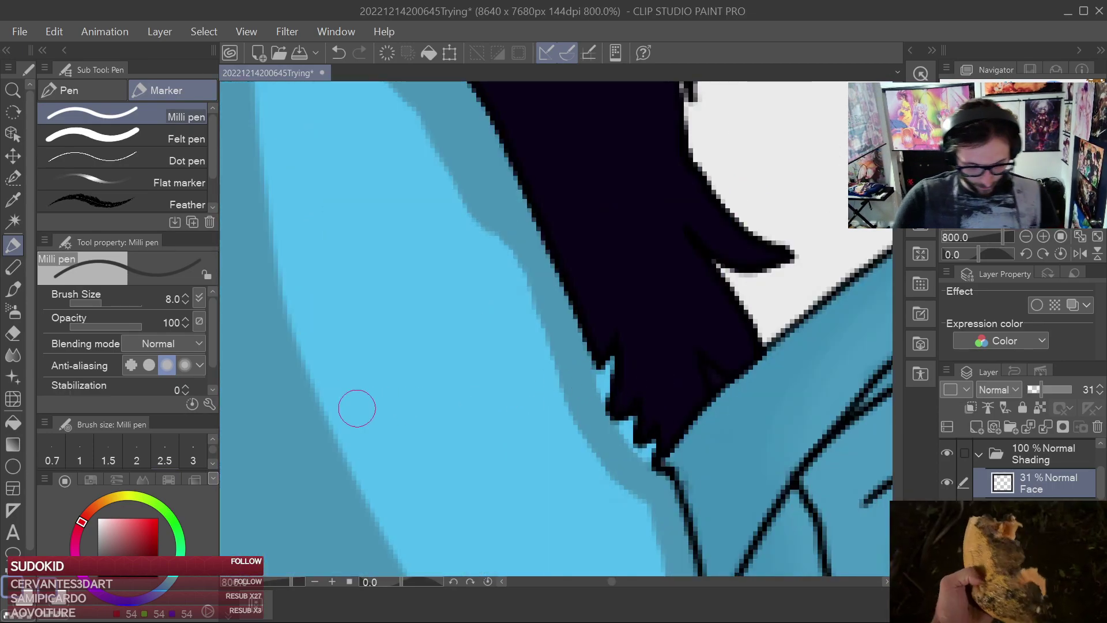
{"action": "key", "text": "["}
{"action": "key", "text": "["}
{"action": "key", "text": "["}
{"action": "key", "text": "["}
{"action": "key", "text": "["}
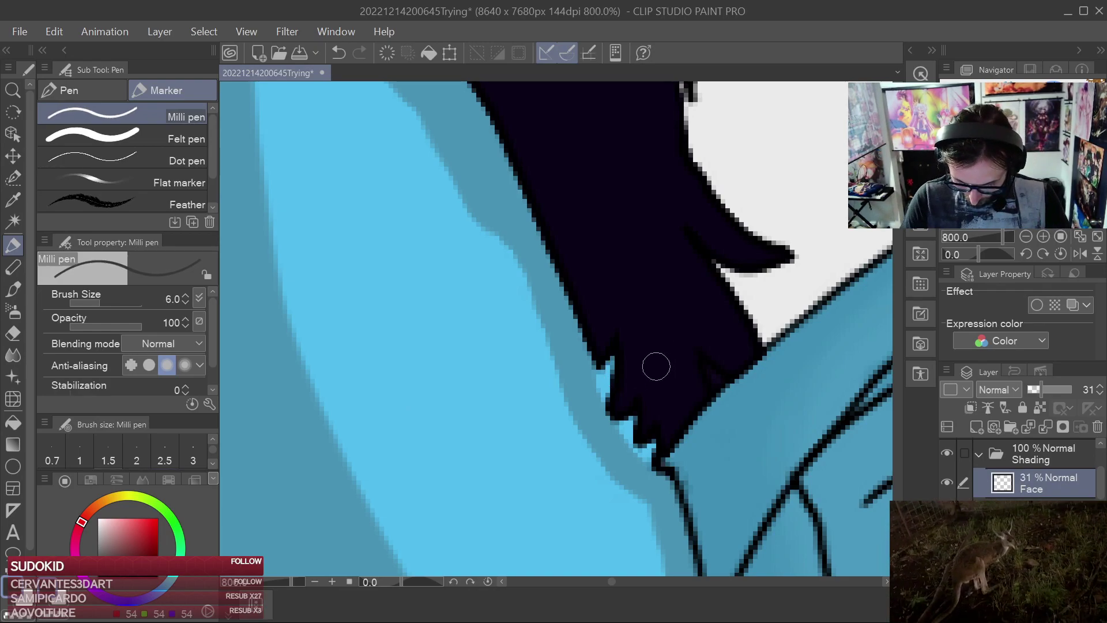
{"action": "left_click_drag", "start_coordinate": [599, 378], "coordinate": [610, 400]}
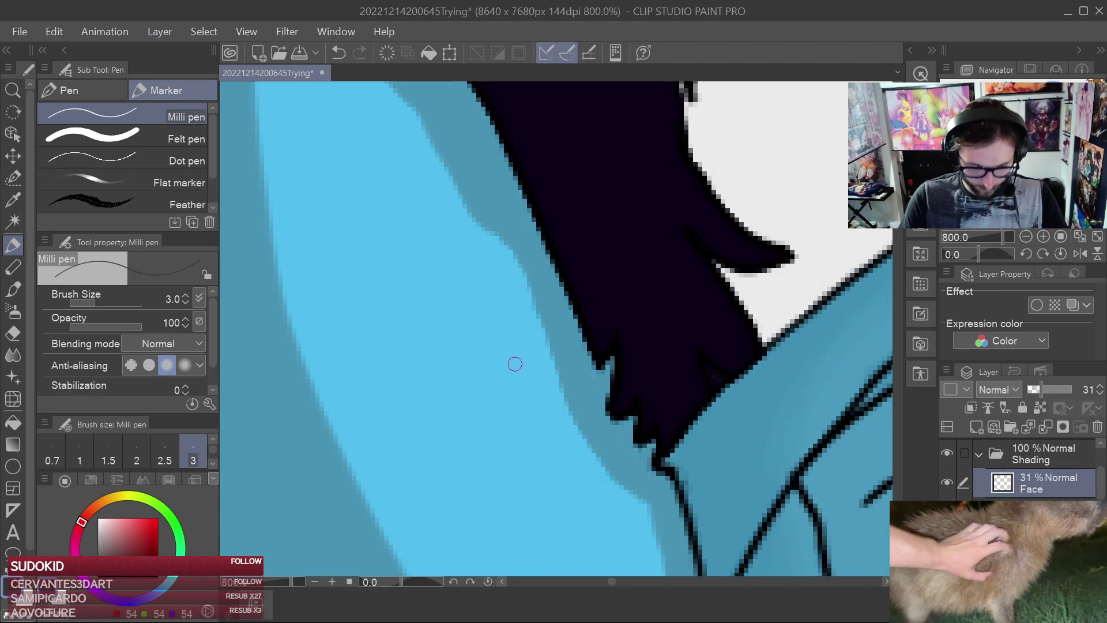
Fill the temple between the forehead shadow edge and the hair and ear with grey shadow at brush size 17
{"action": "key", "text": "bracketright"}
{"action": "key", "text": "bracketright"}
{"action": "key", "text": "bracketright"}
{"action": "key", "text": "bracketright"}
{"action": "key", "text": "bracketright"}
{"action": "key", "text": "bracketright"}
{"action": "key", "text": "bracketright"}
{"action": "key", "text": "bracketright"}
{"action": "key", "text": "bracketright"}
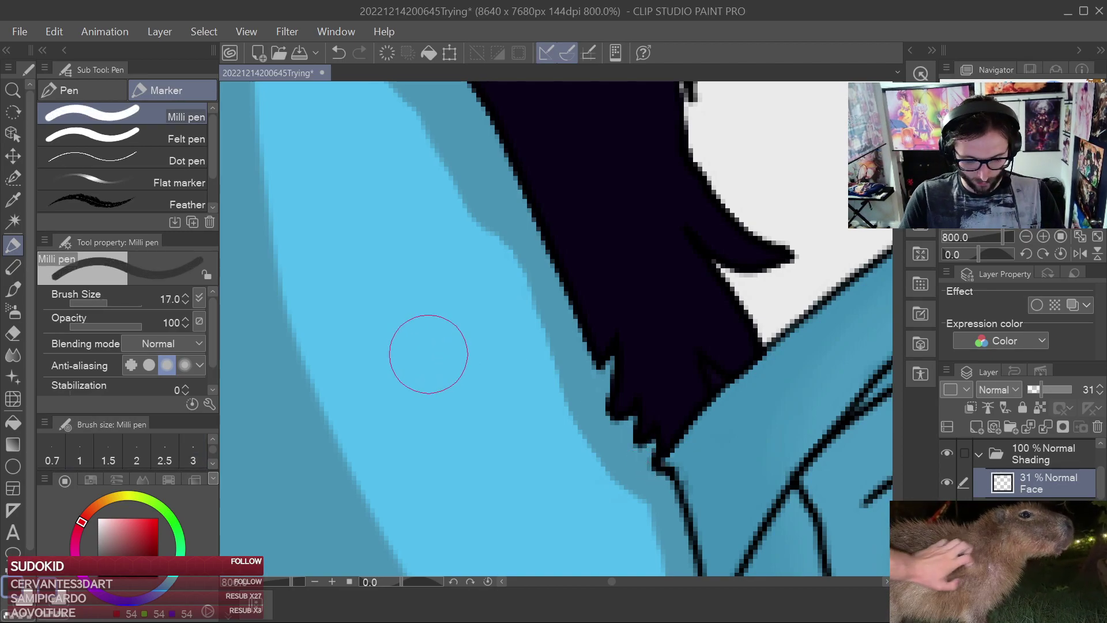
{"action": "scroll", "coordinate": [516, 365], "scroll_direction": "down", "scroll_amount": 4}
{"action": "left_click_drag", "start_coordinate": [508, 371], "coordinate": [544, 395]}
{"action": "mouse_move", "coordinate": [495, 302]}
{"action": "left_mouse_down"}
{"action": "mouse_move", "coordinate": [499, 376]}
{"action": "mouse_move", "coordinate": [518, 418]}
{"action": "left_mouse_up"}
{"action": "mouse_move", "coordinate": [499, 328]}
{"action": "left_mouse_down"}
{"action": "mouse_move", "coordinate": [526, 414]}
{"action": "mouse_move", "coordinate": [540, 390]}
{"action": "left_mouse_up"}
{"action": "left_click_drag", "start_coordinate": [522, 316], "coordinate": [578, 419]}
{"action": "mouse_move", "coordinate": [597, 459]}
{"action": "left_mouse_down"}
{"action": "mouse_move", "coordinate": [571, 441]}
{"action": "mouse_move", "coordinate": [573, 462]}
{"action": "mouse_move", "coordinate": [553, 474]}
{"action": "mouse_move", "coordinate": [532, 429]}
{"action": "left_mouse_up"}
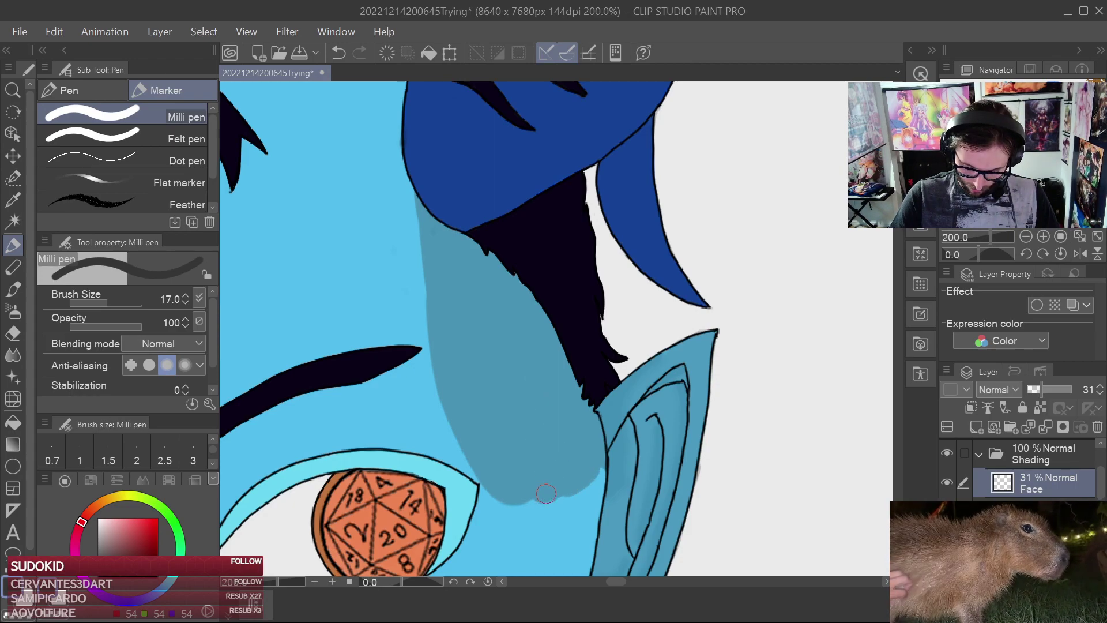
{"action": "scroll", "coordinate": [596, 462], "scroll_direction": "down", "scroll_amount": 3}
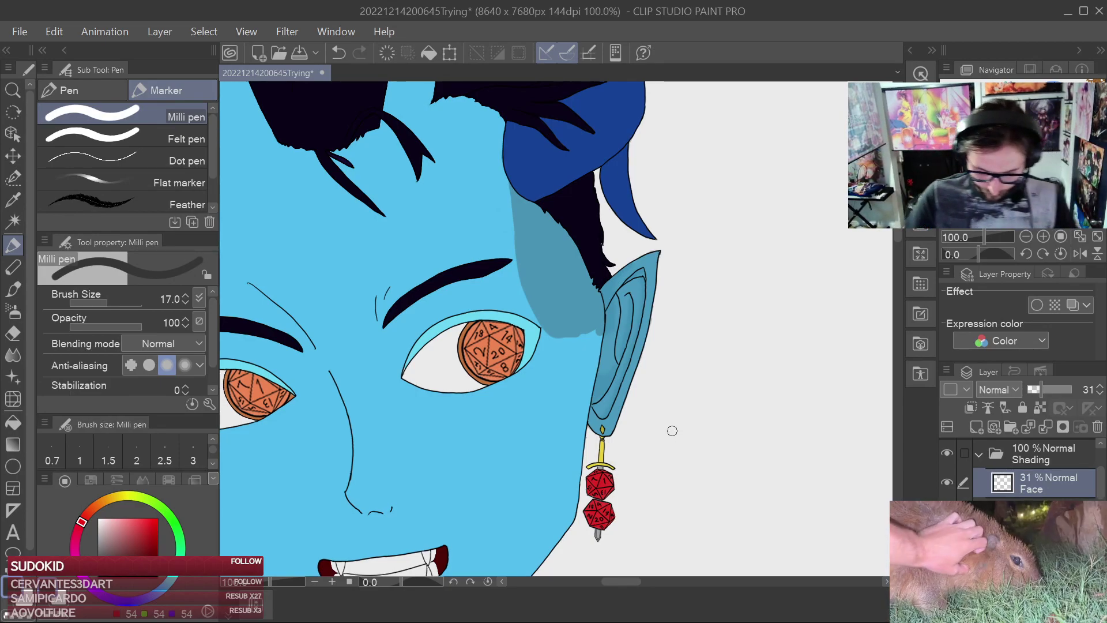
Try to paint a shadow stroke from the chin up across the cheek at brush size 60
{"action": "left_click_drag", "start_coordinate": [621, 400], "coordinate": [627, 291]}
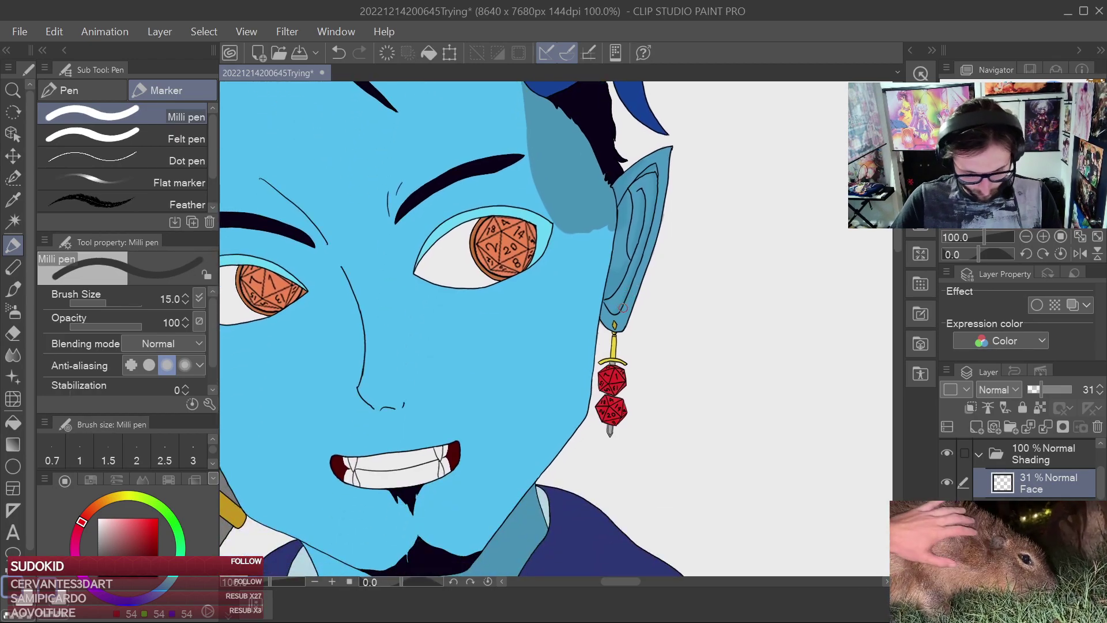
{"action": "key", "text": "bracketright"}
{"action": "key", "text": "bracketright"}
{"action": "key", "text": "bracketright"}
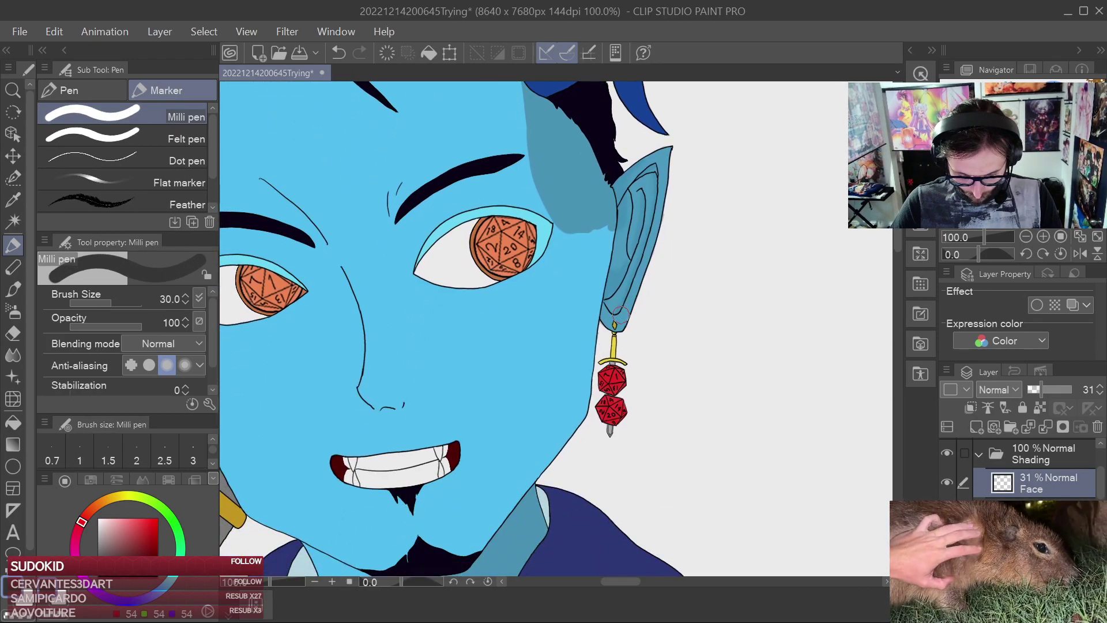
{"action": "key", "text": "bracketright"}
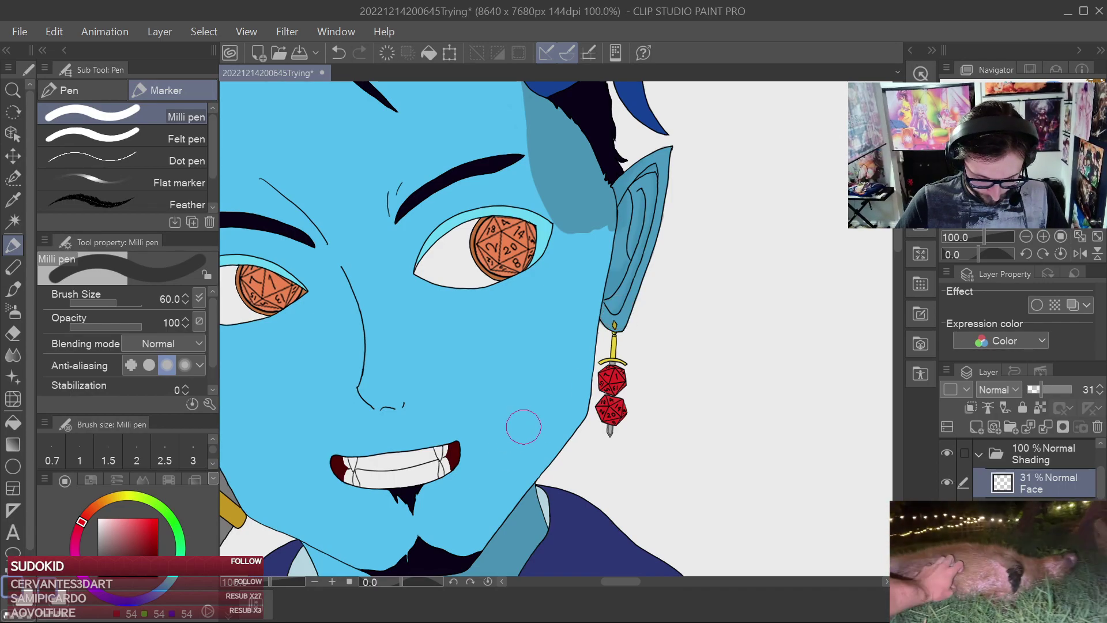
{"action": "left_click_drag", "start_coordinate": [496, 459], "coordinate": [518, 355]}
{"action": "mouse_move", "coordinate": [446, 460]}
{"action": "left_mouse_down"}
{"action": "mouse_move", "coordinate": [478, 435]}
{"action": "mouse_move", "coordinate": [522, 349]}
{"action": "left_mouse_up"}
{"action": "key", "text": "ctrl+z"}
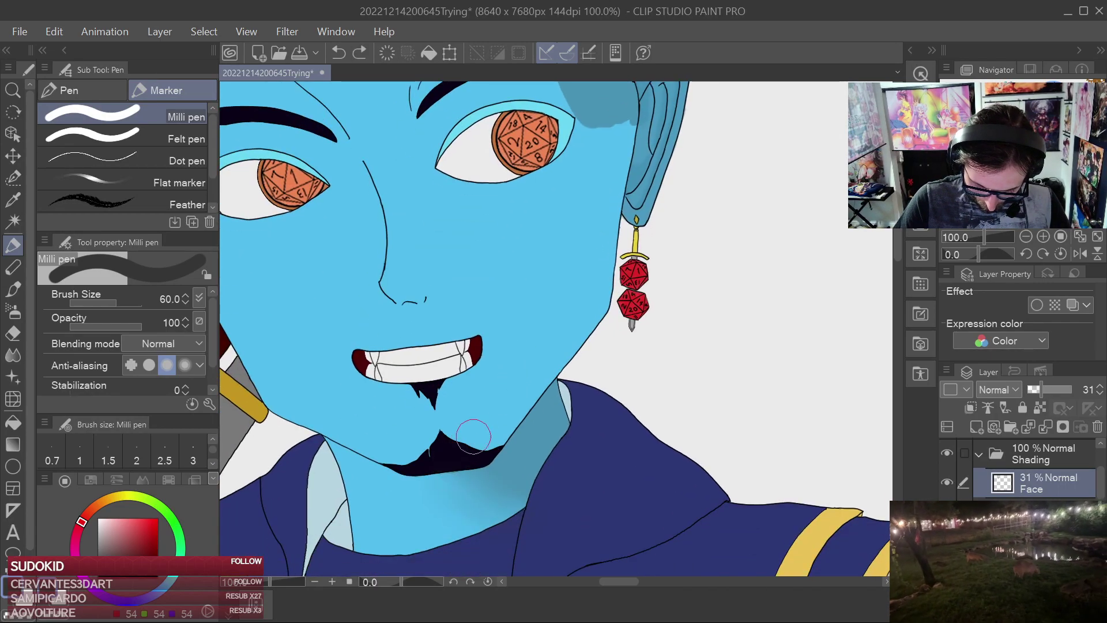
Paint a grey shadow band at brush size 40 from the goatee up along the cheek to the temple shadow, redoing unsatisfactory strokes
{"action": "key", "text": "bracketleft"}
{"action": "key", "text": "bracketleft"}
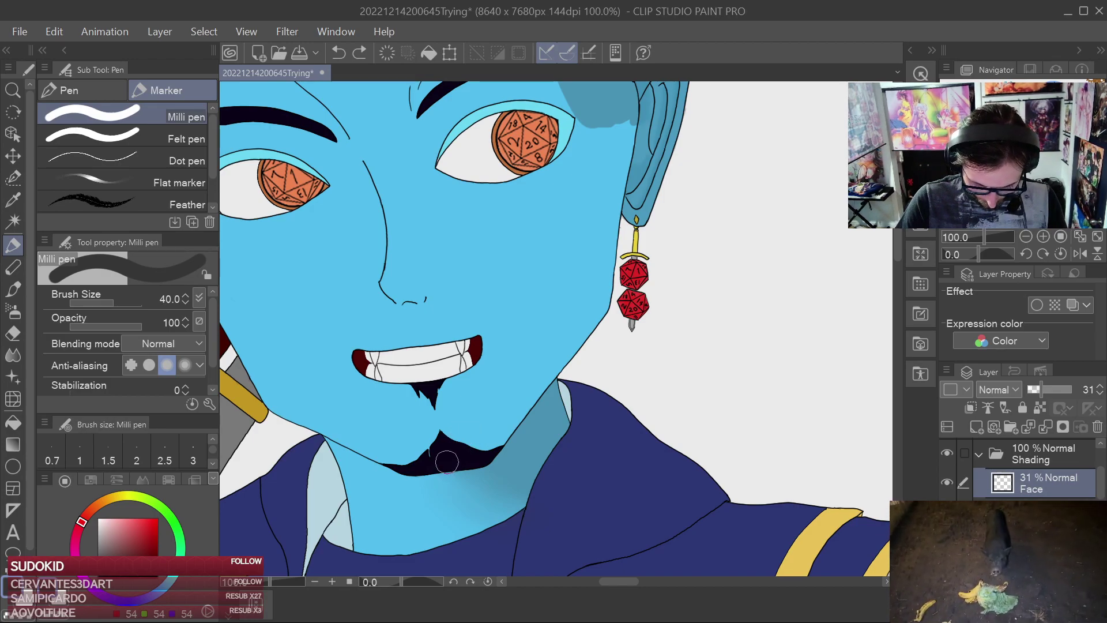
{"action": "left_click_drag", "start_coordinate": [464, 444], "coordinate": [539, 329]}
{"action": "key", "text": "ctrl+z"}
{"action": "left_click_drag", "start_coordinate": [449, 460], "coordinate": [551, 301]}
{"action": "key", "text": "ctrl+z"}
{"action": "mouse_move", "coordinate": [457, 446]}
{"action": "left_mouse_down"}
{"action": "mouse_move", "coordinate": [523, 331]}
{"action": "mouse_move", "coordinate": [584, 151]}
{"action": "left_mouse_up"}
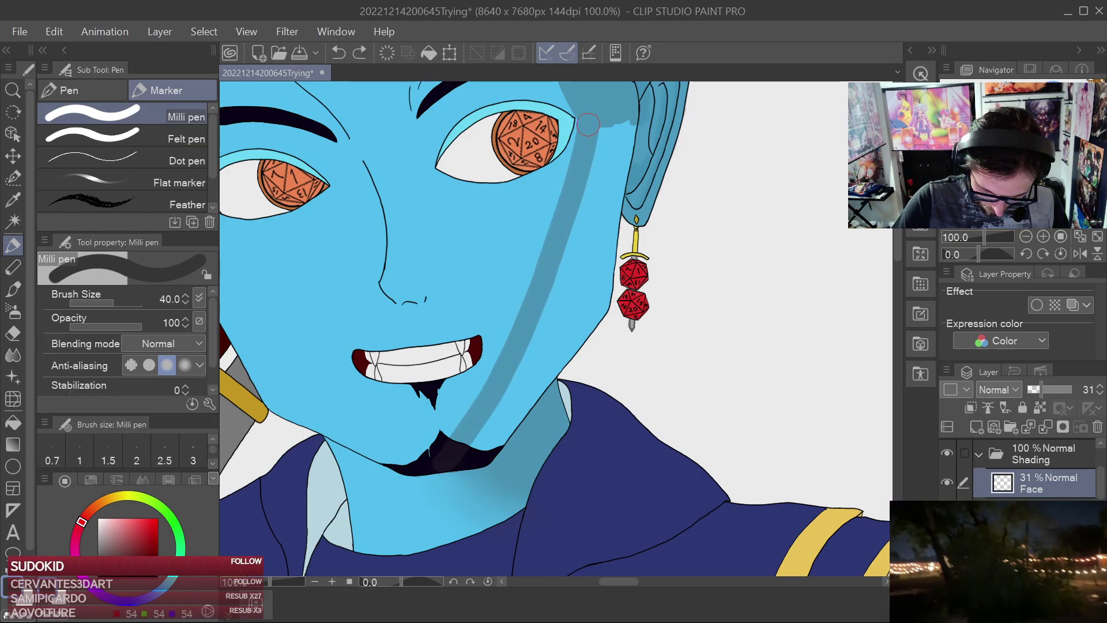
{"action": "key", "text": "ctrl+z"}
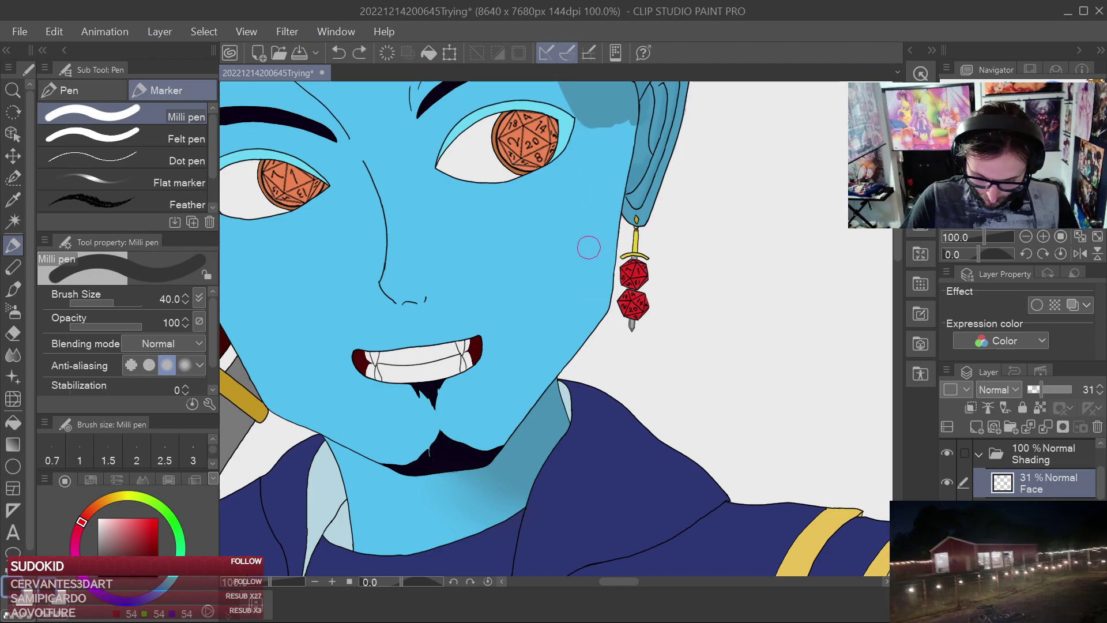
{"action": "mouse_move", "coordinate": [576, 260]}
{"action": "left_mouse_down"}
{"action": "mouse_move", "coordinate": [554, 326]}
{"action": "mouse_move", "coordinate": [460, 458]}
{"action": "left_mouse_up"}
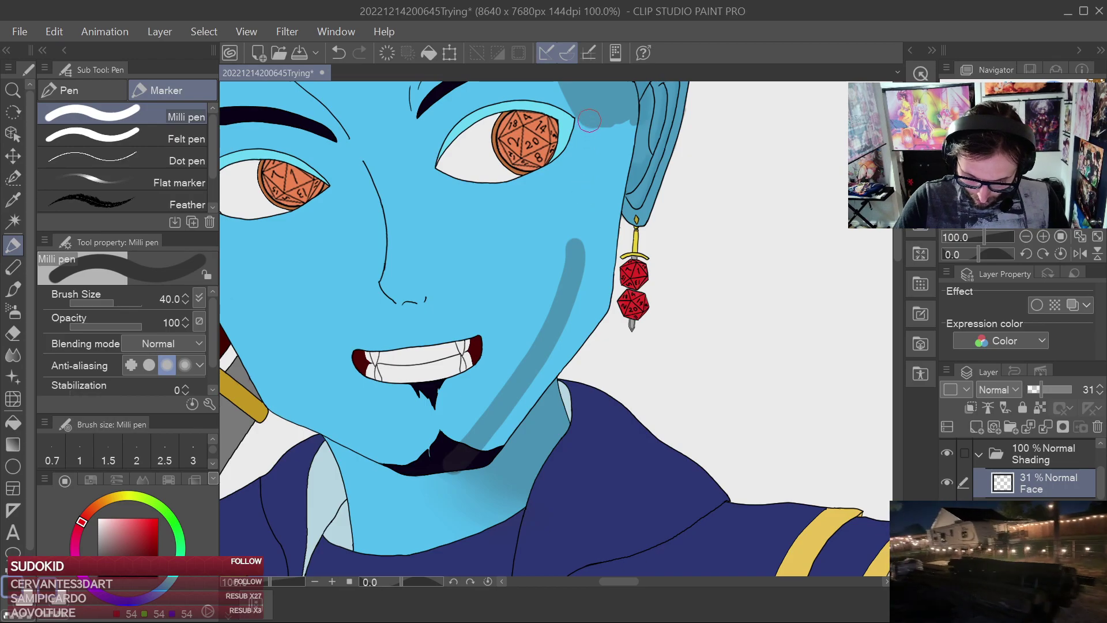
{"action": "left_click_drag", "start_coordinate": [589, 139], "coordinate": [579, 246]}
Erase the bump on the inner edge of the cheek shadow band with the Hard eraser at size 6
{"action": "scroll", "coordinate": [576, 254], "scroll_direction": "up", "scroll_amount": 4}
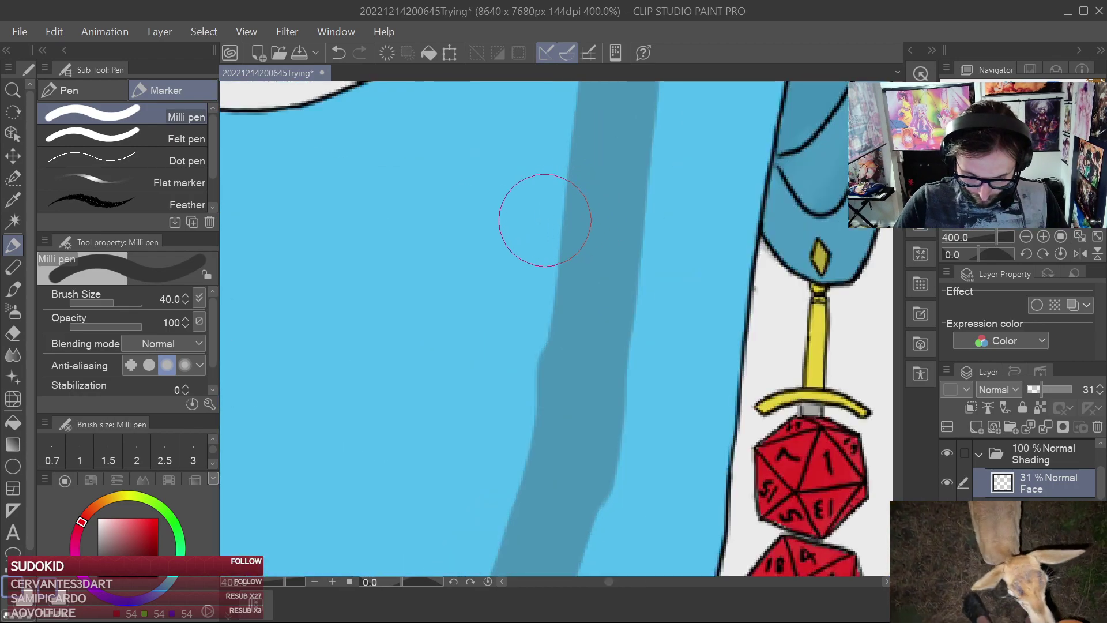
{"action": "key", "text": "e"}
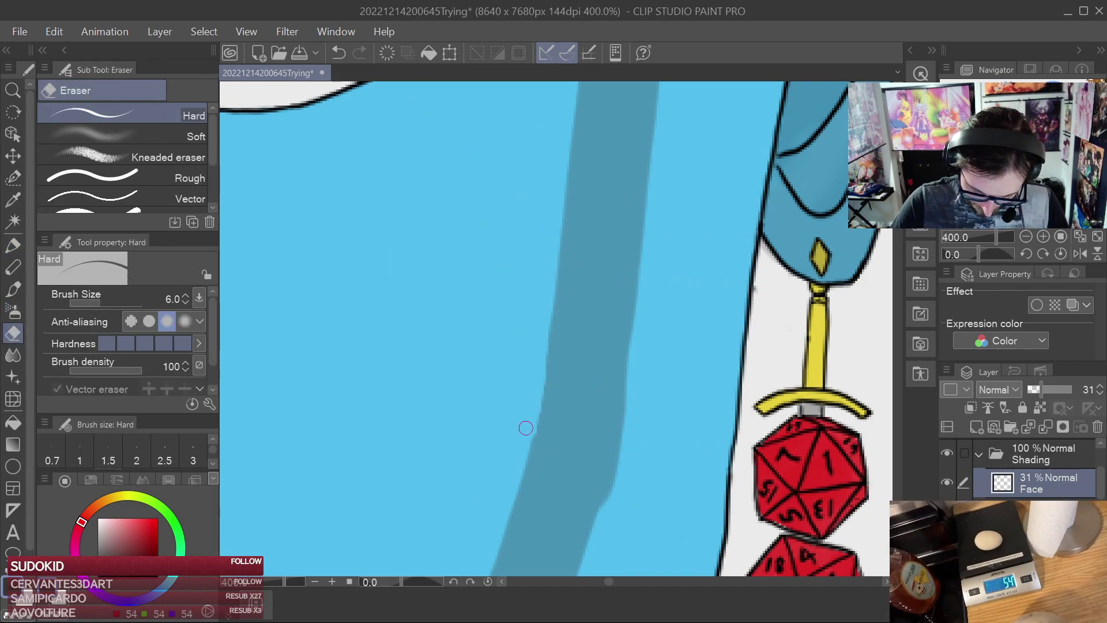
{"action": "scroll", "coordinate": [524, 424], "scroll_direction": "down", "scroll_amount": 6}
{"action": "left_click_drag", "start_coordinate": [677, 336], "coordinate": [669, 415]}
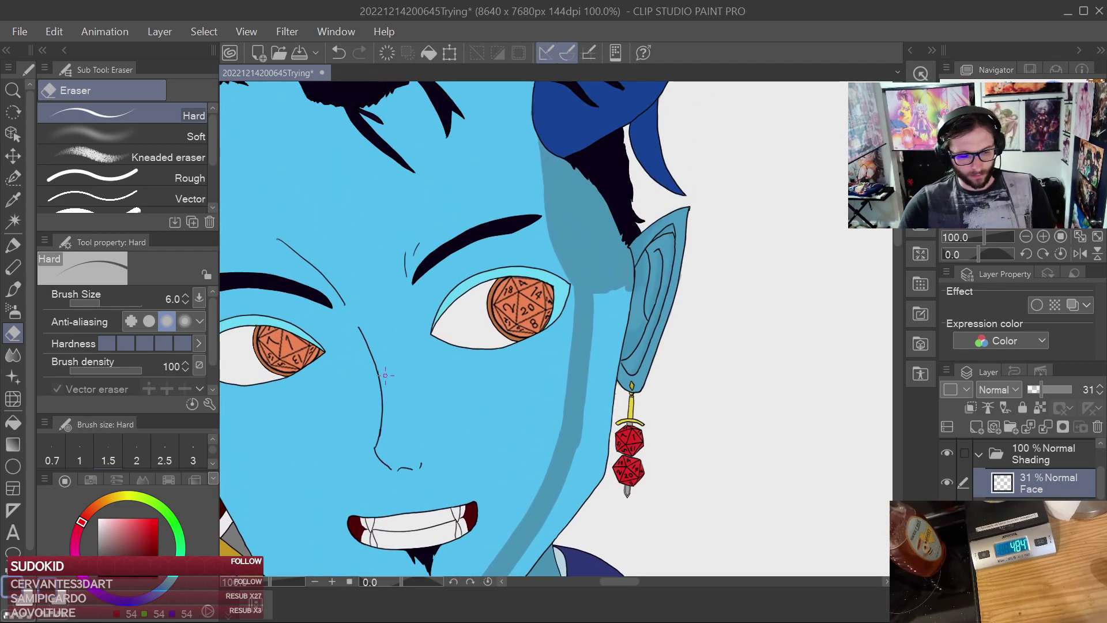
Erase the shadow spill covering the dark goatee with the Hard eraser at size 6
{"action": "left_click", "coordinate": [10, 246]}
{"action": "left_click_drag", "start_coordinate": [521, 421], "coordinate": [499, 203]}
{"action": "scroll", "coordinate": [517, 297], "scroll_direction": "up", "scroll_amount": 2}
{"action": "mouse_move", "coordinate": [440, 424]}
{"action": "left_mouse_down"}
{"action": "mouse_move", "coordinate": [574, 240]}
{"action": "mouse_move", "coordinate": [634, 260]}
{"action": "left_mouse_up"}
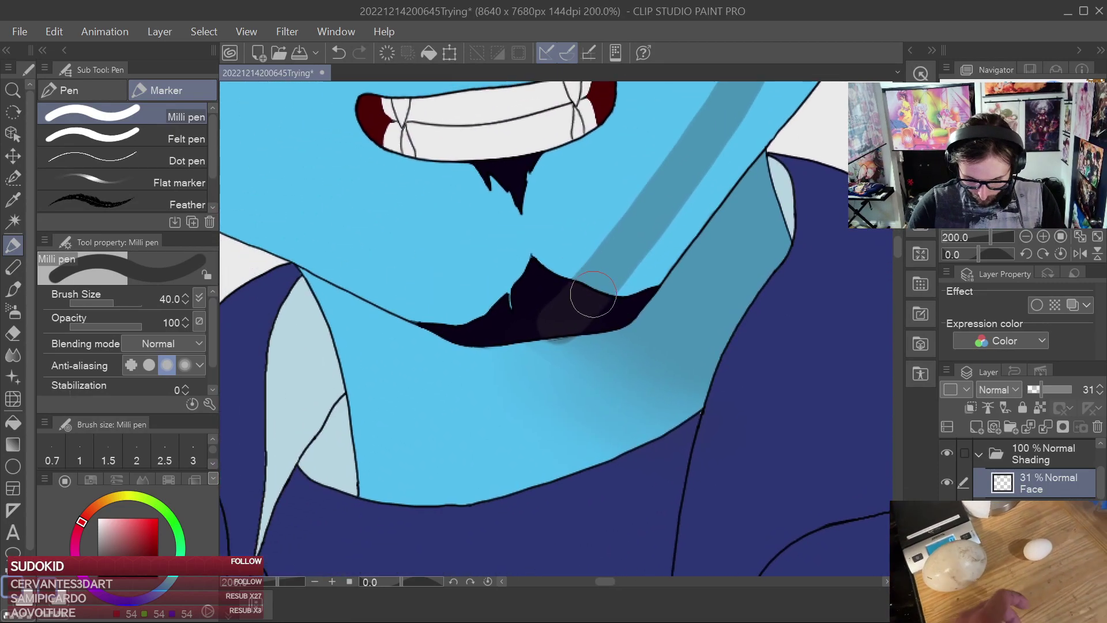
{"action": "scroll", "coordinate": [576, 292], "scroll_direction": "up", "scroll_amount": 4}
{"action": "key", "text": "e"}
{"action": "mouse_move", "coordinate": [433, 487]}
{"action": "left_mouse_down"}
{"action": "mouse_move", "coordinate": [497, 484]}
{"action": "mouse_move", "coordinate": [411, 480]}
{"action": "mouse_move", "coordinate": [610, 433]}
{"action": "mouse_move", "coordinate": [553, 426]}
{"action": "mouse_move", "coordinate": [489, 449]}
{"action": "mouse_move", "coordinate": [405, 328]}
{"action": "mouse_move", "coordinate": [393, 356]}
{"action": "mouse_move", "coordinate": [413, 412]}
{"action": "mouse_move", "coordinate": [429, 417]}
{"action": "mouse_move", "coordinate": [466, 305]}
{"action": "mouse_move", "coordinate": [507, 258]}
{"action": "mouse_move", "coordinate": [627, 305]}
{"action": "left_mouse_up"}
{"action": "mouse_move", "coordinate": [660, 350]}
{"action": "left_mouse_down"}
{"action": "mouse_move", "coordinate": [584, 414]}
{"action": "mouse_move", "coordinate": [542, 430]}
{"action": "mouse_move", "coordinate": [540, 346]}
{"action": "mouse_move", "coordinate": [580, 289]}
{"action": "mouse_move", "coordinate": [532, 303]}
{"action": "mouse_move", "coordinate": [538, 286]}
{"action": "mouse_move", "coordinate": [499, 283]}
{"action": "left_mouse_up"}
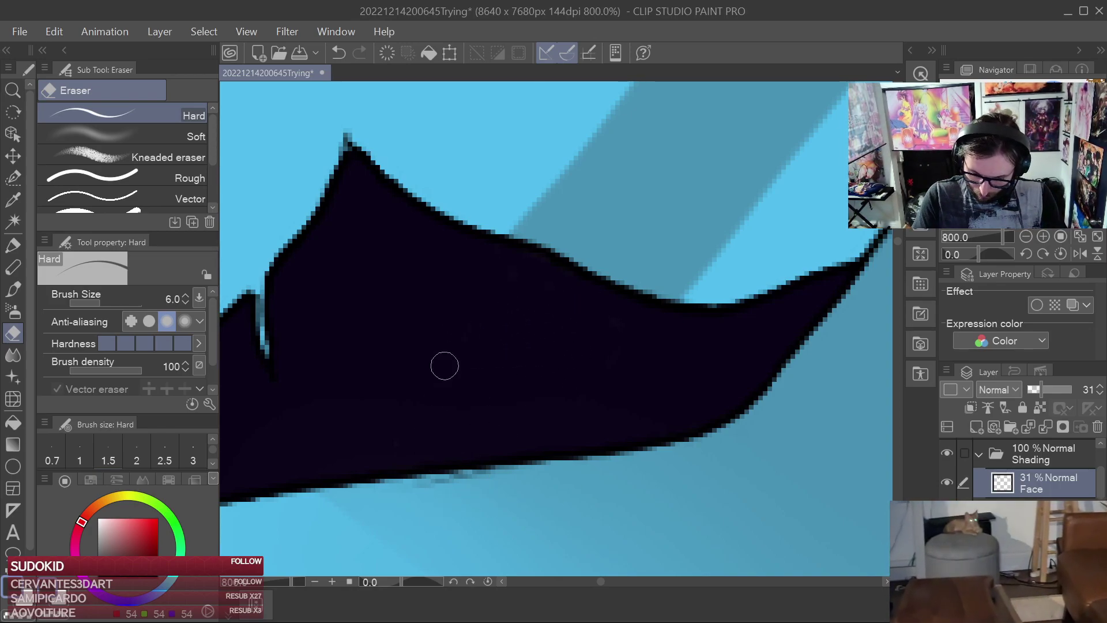
Extend the shadow along the goatee's upper edge to the jawline with the Milli pen at size 10
{"action": "left_click_drag", "start_coordinate": [682, 361], "coordinate": [614, 426]}
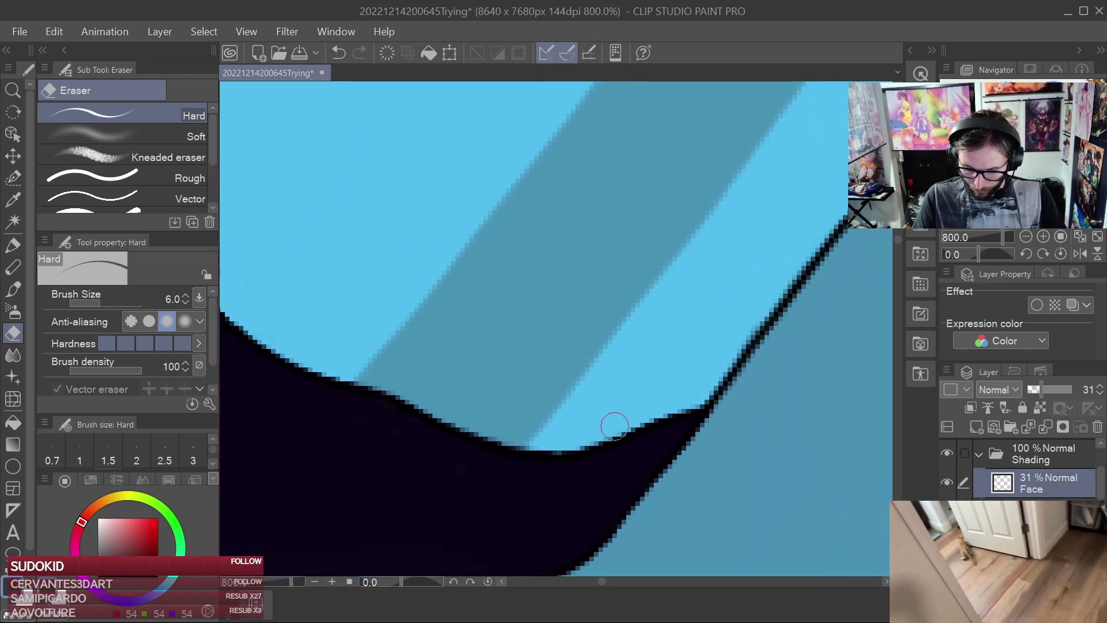
{"action": "left_click", "coordinate": [14, 246]}
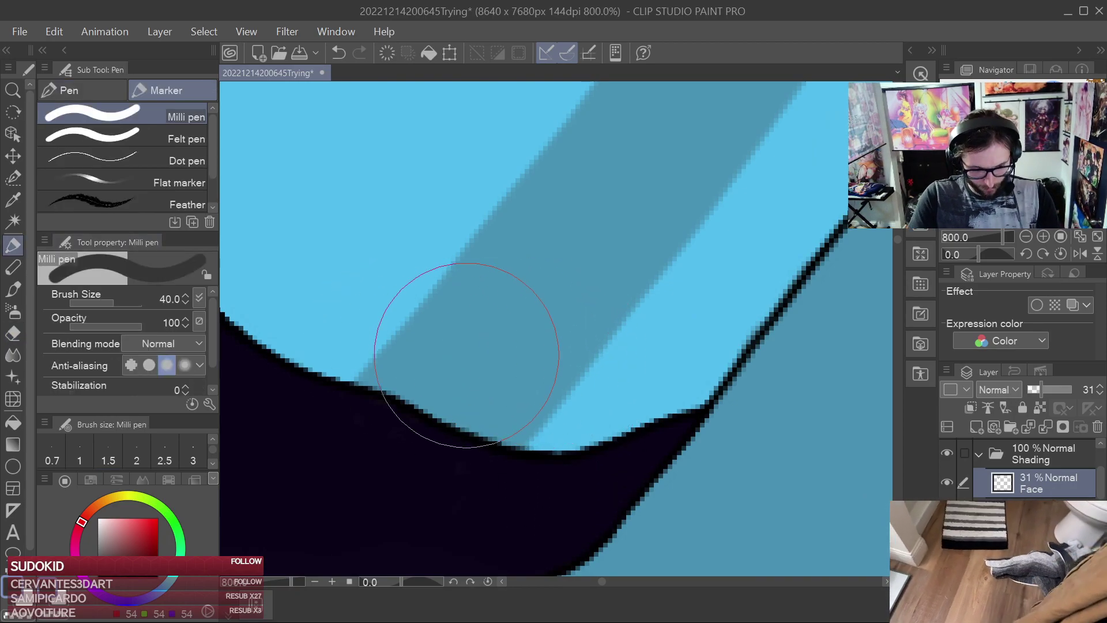
{"action": "key", "text": "bracketleft"}
{"action": "key", "text": "bracketleft"}
{"action": "key", "text": "bracketleft"}
{"action": "key", "text": "bracketleft"}
{"action": "key", "text": "bracketleft"}
{"action": "key", "text": "bracketleft"}
{"action": "key", "text": "bracketleft"}
{"action": "mouse_move", "coordinate": [540, 416]}
{"action": "left_mouse_down"}
{"action": "mouse_move", "coordinate": [586, 425]}
{"action": "mouse_move", "coordinate": [703, 380]}
{"action": "left_mouse_up"}
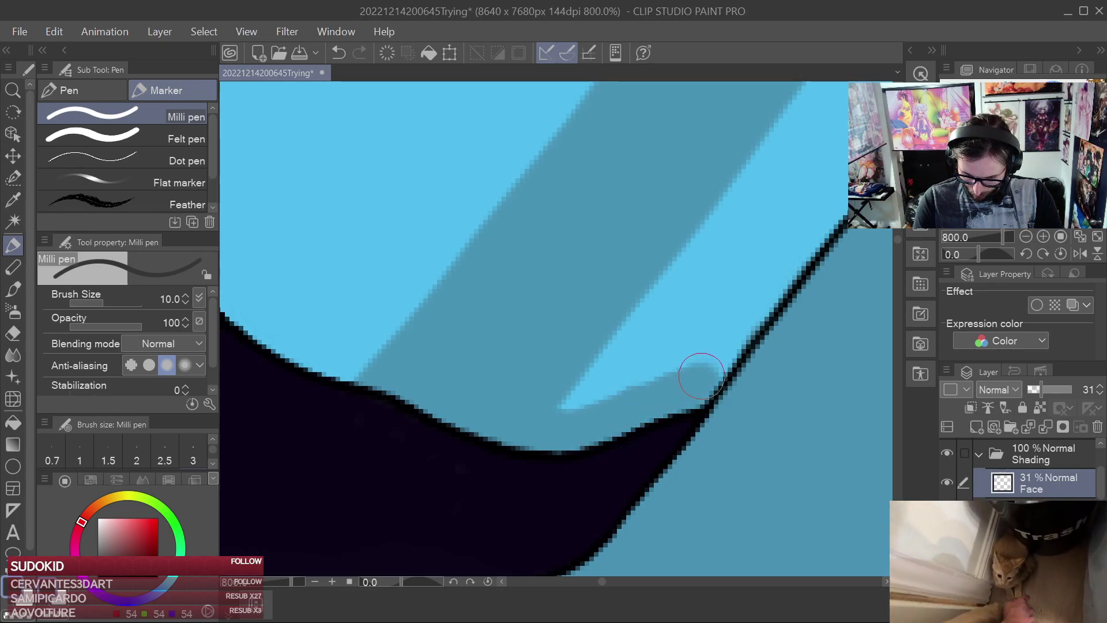
Fill the light strip between the cheek shadow band and the jawline with grey shadow, working upward from the goatee
{"action": "mouse_move", "coordinate": [754, 302]}
{"action": "left_mouse_down"}
{"action": "mouse_move", "coordinate": [571, 390]}
{"action": "mouse_move", "coordinate": [538, 440]}
{"action": "mouse_move", "coordinate": [622, 385]}
{"action": "mouse_move", "coordinate": [684, 261]}
{"action": "left_mouse_up"}
{"action": "left_click_drag", "start_coordinate": [739, 169], "coordinate": [559, 368]}
{"action": "mouse_move", "coordinate": [503, 462]}
{"action": "left_mouse_down"}
{"action": "mouse_move", "coordinate": [654, 252]}
{"action": "mouse_move", "coordinate": [727, 177]}
{"action": "mouse_move", "coordinate": [486, 459]}
{"action": "mouse_move", "coordinate": [652, 260]}
{"action": "left_mouse_up"}
{"action": "left_click_drag", "start_coordinate": [702, 188], "coordinate": [484, 429]}
{"action": "mouse_move", "coordinate": [510, 379]}
{"action": "left_mouse_down"}
{"action": "mouse_move", "coordinate": [481, 426]}
{"action": "mouse_move", "coordinate": [588, 268]}
{"action": "mouse_move", "coordinate": [652, 212]}
{"action": "mouse_move", "coordinate": [678, 135]}
{"action": "mouse_move", "coordinate": [545, 444]}
{"action": "mouse_move", "coordinate": [571, 230]}
{"action": "left_mouse_up"}
{"action": "left_click_drag", "start_coordinate": [569, 235], "coordinate": [515, 461]}
{"action": "left_click_drag", "start_coordinate": [518, 434], "coordinate": [544, 193]}
{"action": "left_click_drag", "start_coordinate": [543, 182], "coordinate": [527, 377]}
{"action": "left_click_drag", "start_coordinate": [524, 416], "coordinate": [551, 173]}
{"action": "left_click_drag", "start_coordinate": [559, 175], "coordinate": [507, 403]}
{"action": "left_click_drag", "start_coordinate": [511, 450], "coordinate": [545, 173]}
{"action": "left_click_drag", "start_coordinate": [543, 195], "coordinate": [488, 449]}
{"action": "mouse_move", "coordinate": [488, 411]}
{"action": "left_mouse_down"}
{"action": "mouse_move", "coordinate": [507, 279]}
{"action": "mouse_move", "coordinate": [527, 224]}
{"action": "mouse_move", "coordinate": [472, 445]}
{"action": "mouse_move", "coordinate": [504, 173]}
{"action": "mouse_move", "coordinate": [490, 272]}
{"action": "left_mouse_up"}
Fill the rest of the cheek and jaw between the shadow band and the face outline at brush size 30, and save the drawing
{"action": "scroll", "coordinate": [490, 295], "scroll_direction": "down", "scroll_amount": 7}
{"action": "mouse_move", "coordinate": [506, 329]}
{"action": "left_mouse_down"}
{"action": "mouse_move", "coordinate": [503, 289]}
{"action": "mouse_move", "coordinate": [575, 164]}
{"action": "mouse_move", "coordinate": [607, 147]}
{"action": "left_mouse_up"}
{"action": "key", "text": "]"}
{"action": "key", "text": "]"}
{"action": "key", "text": "]"}
{"action": "key", "text": "]"}
{"action": "key", "text": "]"}
{"action": "key", "text": "]"}
{"action": "key", "text": "]"}
{"action": "key", "text": "]"}
{"action": "mouse_move", "coordinate": [556, 227]}
{"action": "left_mouse_down"}
{"action": "mouse_move", "coordinate": [537, 202]}
{"action": "mouse_move", "coordinate": [546, 190]}
{"action": "left_mouse_up"}
{"action": "left_click_drag", "start_coordinate": [576, 114], "coordinate": [537, 224]}
{"action": "key", "text": "ctrl+z"}
{"action": "mouse_move", "coordinate": [506, 347]}
{"action": "left_mouse_down"}
{"action": "mouse_move", "coordinate": [534, 146]}
{"action": "mouse_move", "coordinate": [511, 183]}
{"action": "left_mouse_up"}
{"action": "left_click_drag", "start_coordinate": [517, 315], "coordinate": [548, 132]}
{"action": "mouse_move", "coordinate": [522, 186]}
{"action": "left_mouse_down"}
{"action": "mouse_move", "coordinate": [515, 253]}
{"action": "mouse_move", "coordinate": [485, 292]}
{"action": "left_mouse_up"}
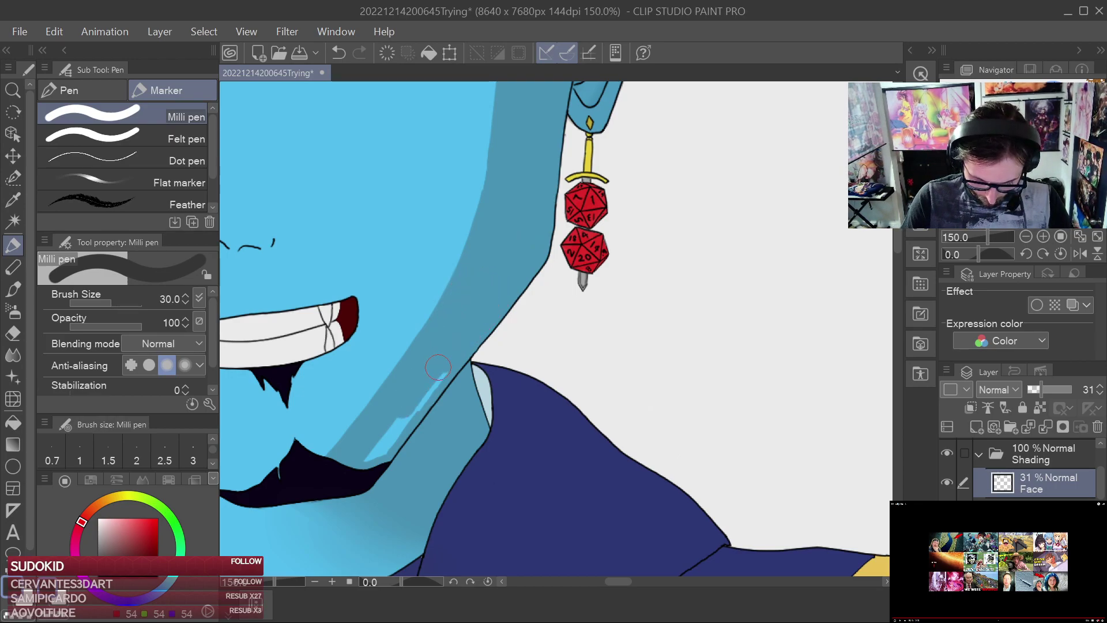
{"action": "left_click_drag", "start_coordinate": [444, 357], "coordinate": [379, 449]}
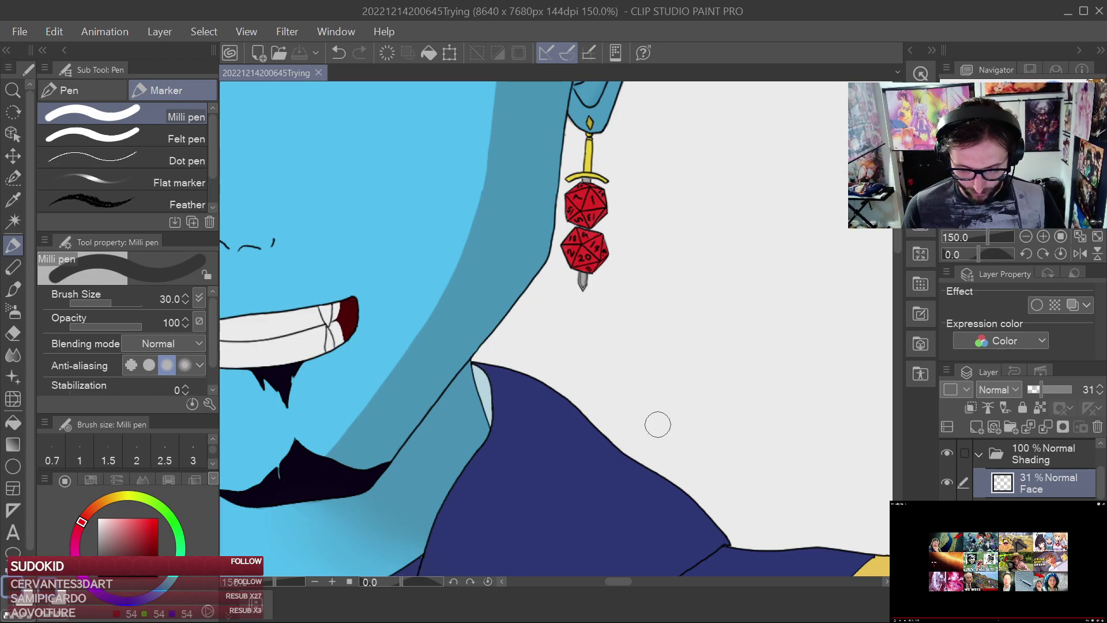
Try to extend the face shadow up the forehead along the edge of the curled dark-blue horn
{"action": "scroll", "coordinate": [647, 383], "scroll_direction": "down", "scroll_amount": 2}
{"action": "left_click_drag", "start_coordinate": [656, 361], "coordinate": [622, 515]}
{"action": "scroll", "coordinate": [606, 432], "scroll_direction": "up", "scroll_amount": 4}
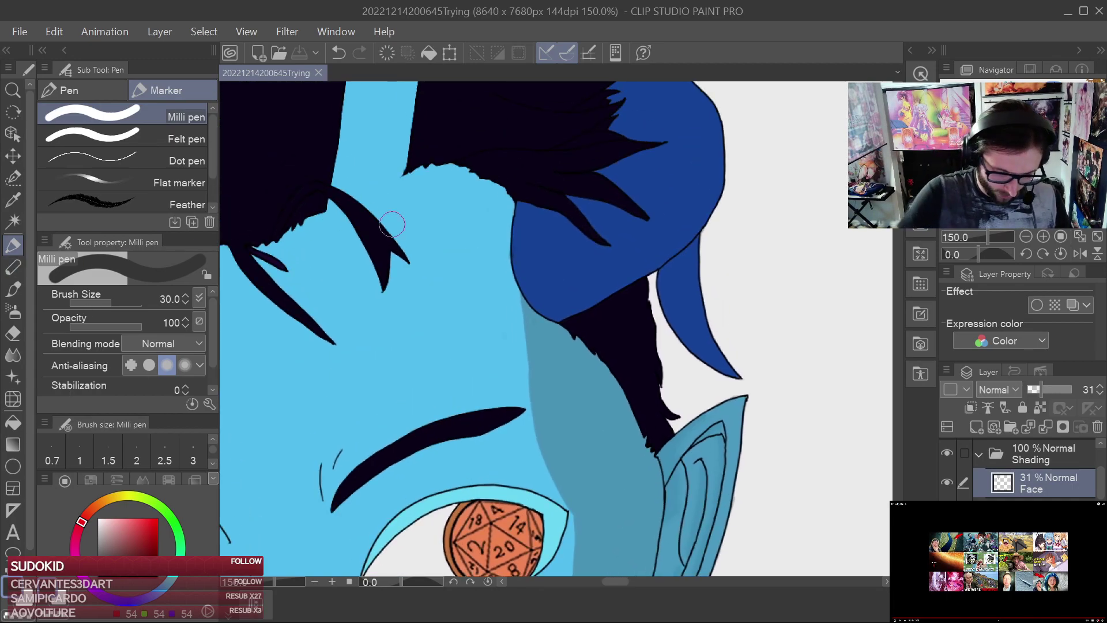
{"action": "scroll", "coordinate": [573, 321], "scroll_direction": "up", "scroll_amount": 2}
{"action": "left_click_drag", "start_coordinate": [577, 415], "coordinate": [581, 440]}
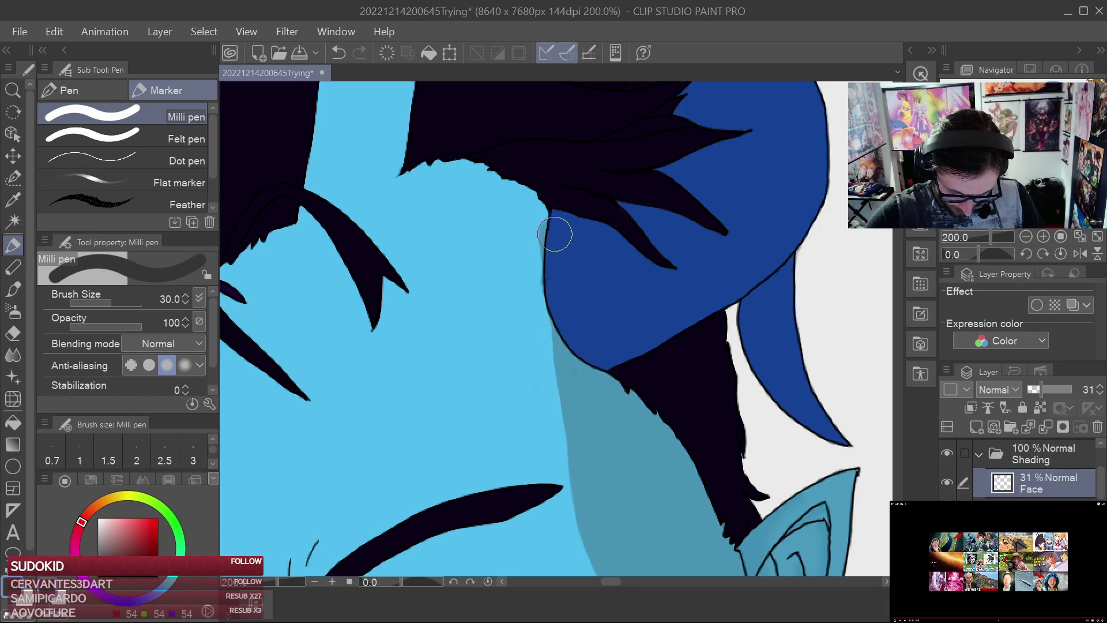
{"action": "left_click_drag", "start_coordinate": [582, 280], "coordinate": [611, 326]}
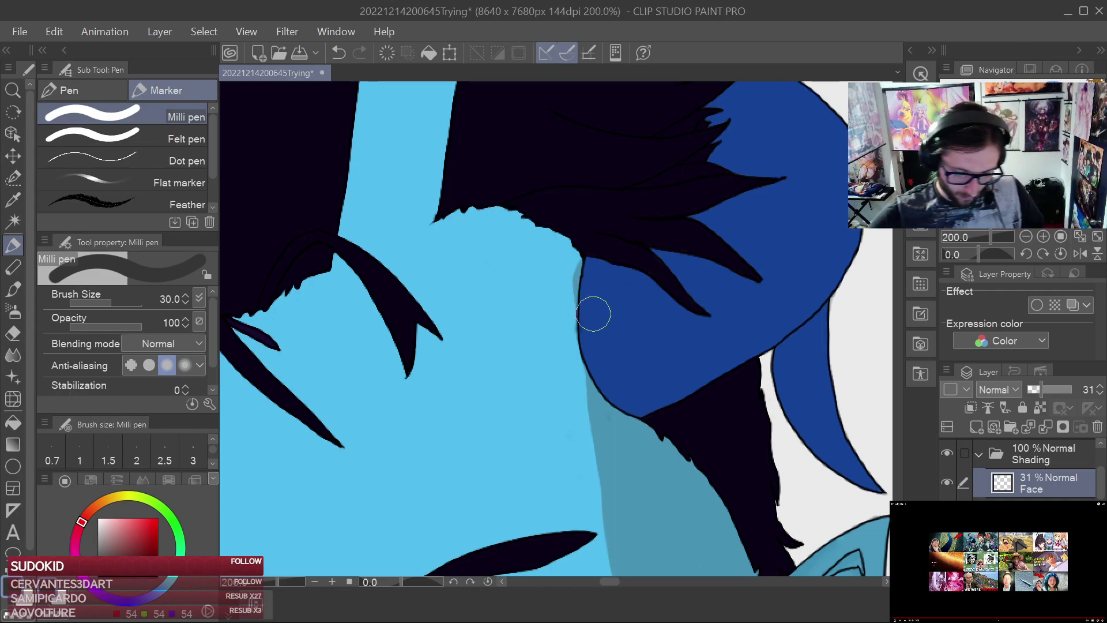
{"action": "scroll", "coordinate": [637, 232], "scroll_direction": "down", "scroll_amount": 4}
{"action": "left_click_drag", "start_coordinate": [649, 280], "coordinate": [610, 305]}
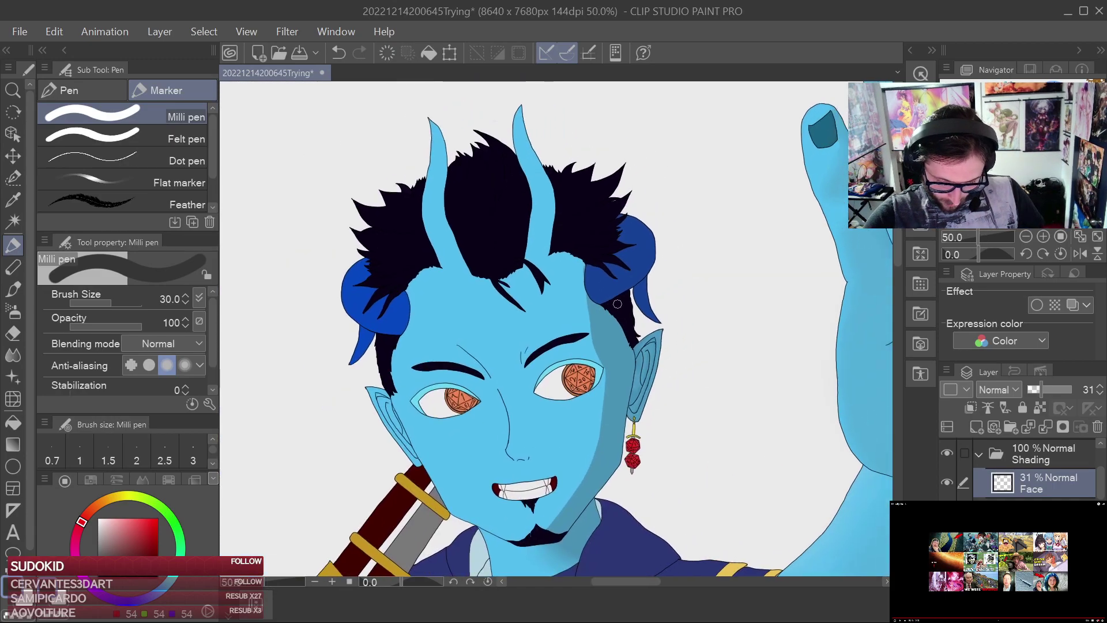
Smooth the inner edge of the face shadow from the curled horn down to the eye corner with the Hard eraser at size 17
{"action": "scroll", "coordinate": [619, 309], "scroll_direction": "up", "scroll_amount": 3}
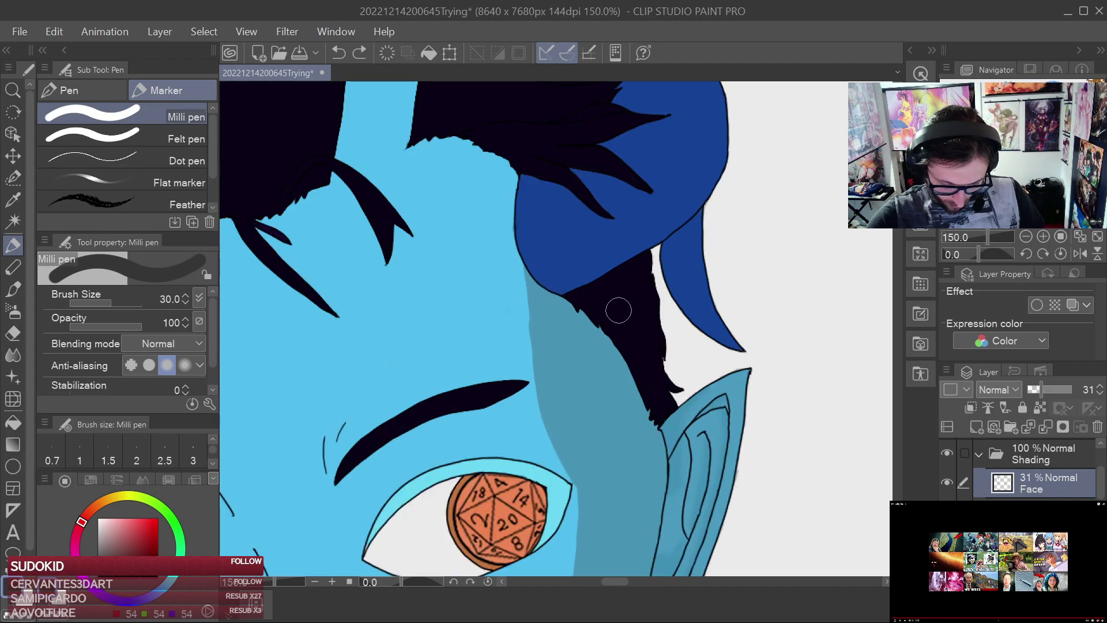
{"action": "key", "text": "e"}
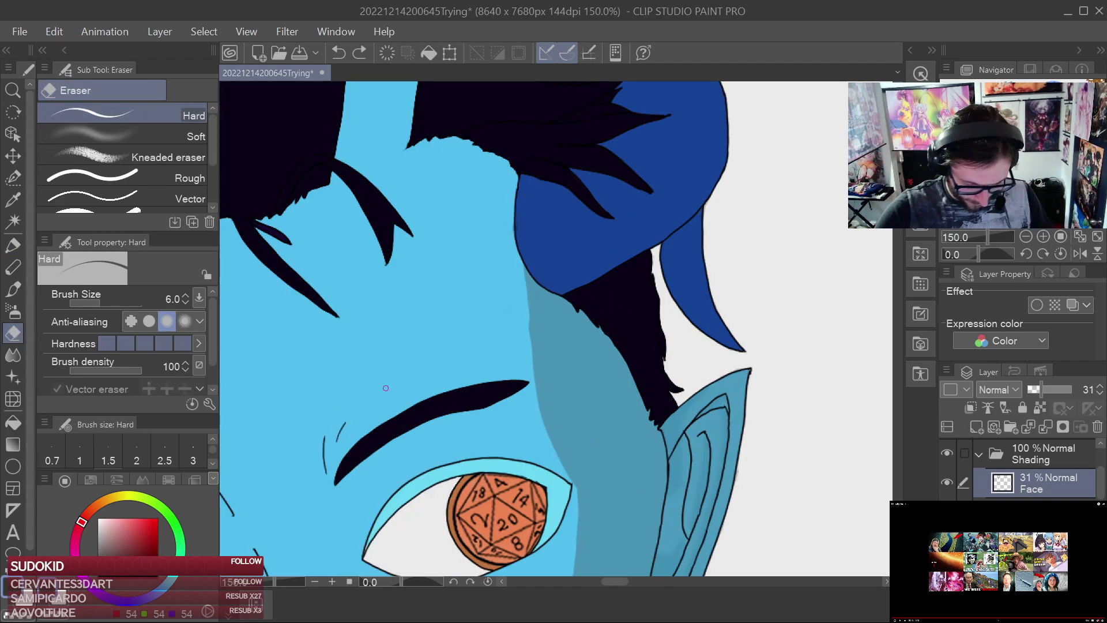
{"action": "key", "text": "bracketleft"}
{"action": "key", "text": "bracketleft"}
{"action": "key", "text": "bracketleft"}
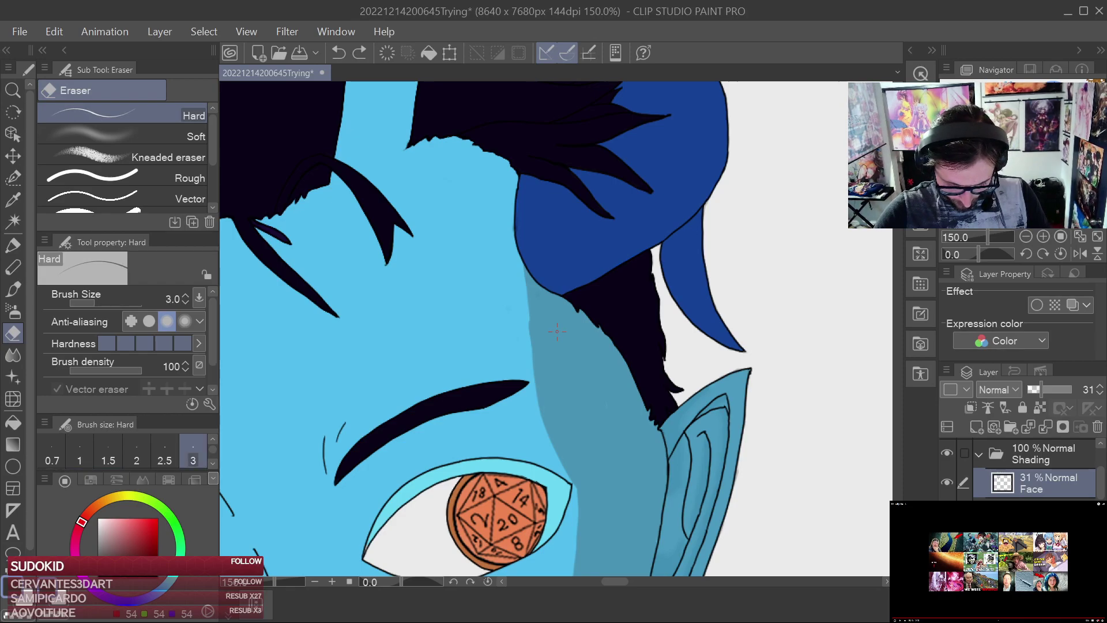
{"action": "key", "text": "bracketright"}
{"action": "key", "text": "bracketright"}
{"action": "key", "text": "bracketright"}
{"action": "key", "text": "bracketright"}
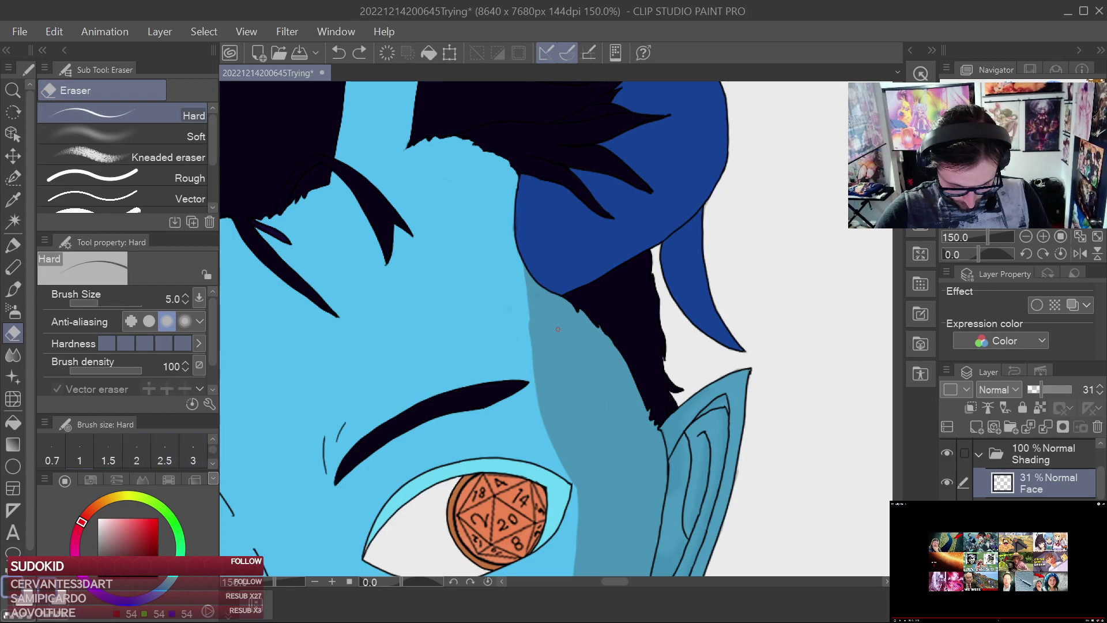
{"action": "key", "text": "bracketright"}
{"action": "key", "text": "bracketright"}
{"action": "left_click_drag", "start_coordinate": [506, 247], "coordinate": [541, 419]}
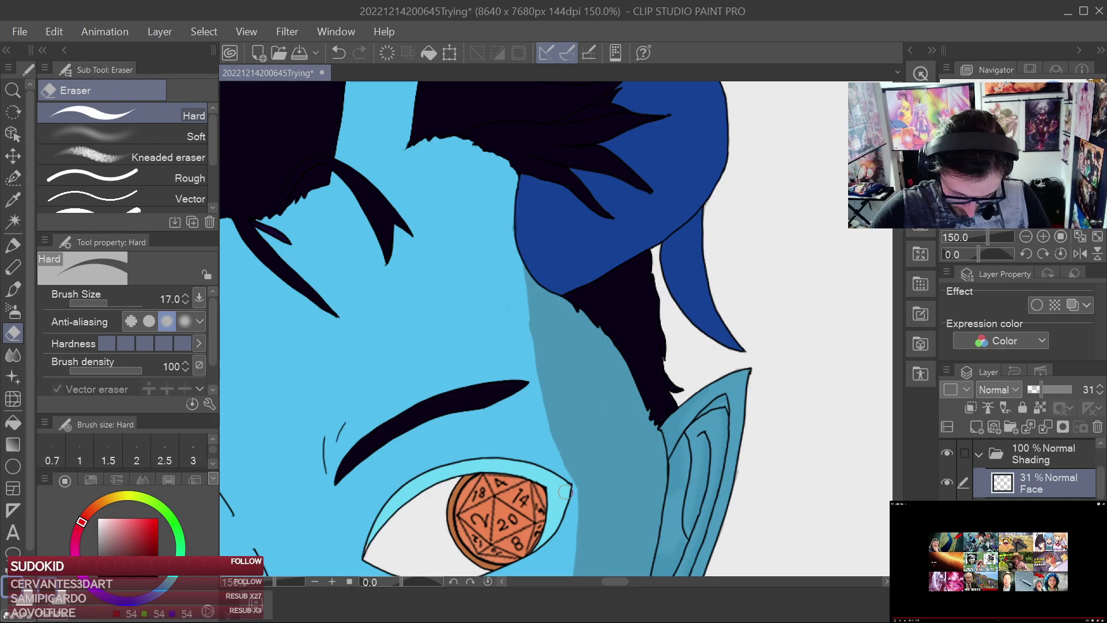
{"action": "left_click_drag", "start_coordinate": [573, 500], "coordinate": [539, 376]}
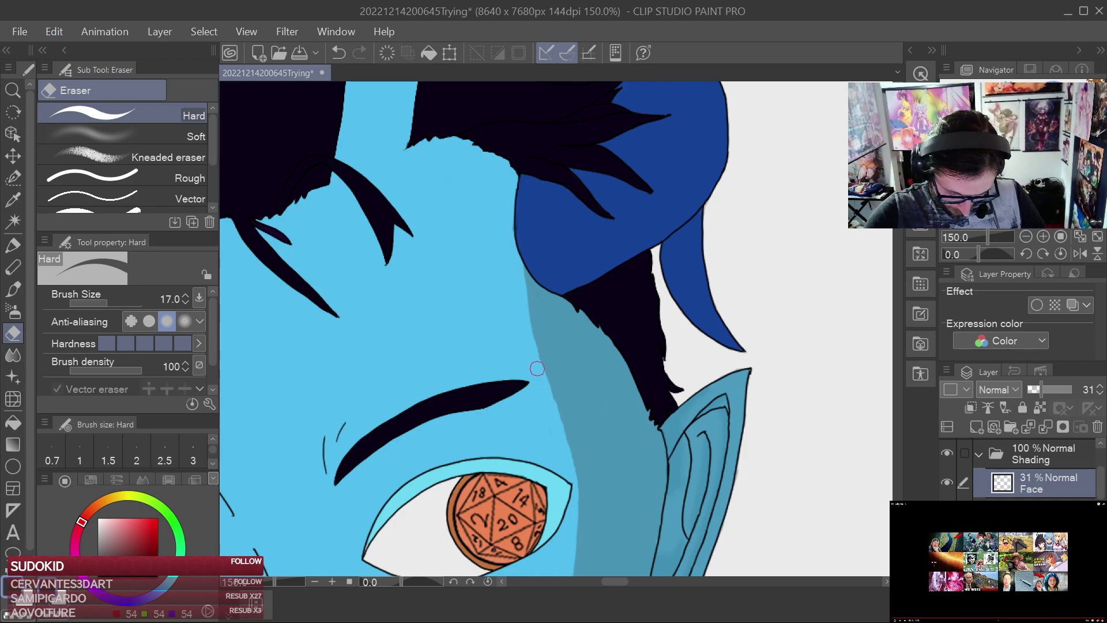
{"action": "scroll", "coordinate": [531, 350], "scroll_direction": "down", "scroll_amount": 5}
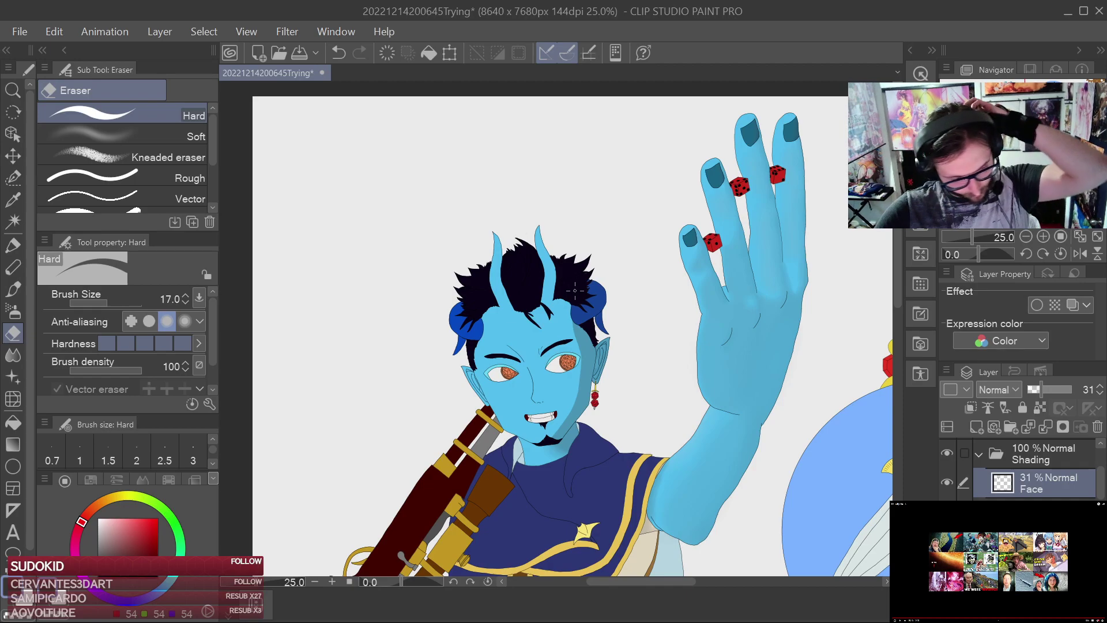
Inspect the cleaned-up inner edge of the face shadow and save the drawing
{"action": "scroll", "coordinate": [571, 306], "scroll_direction": "up", "scroll_amount": 3}
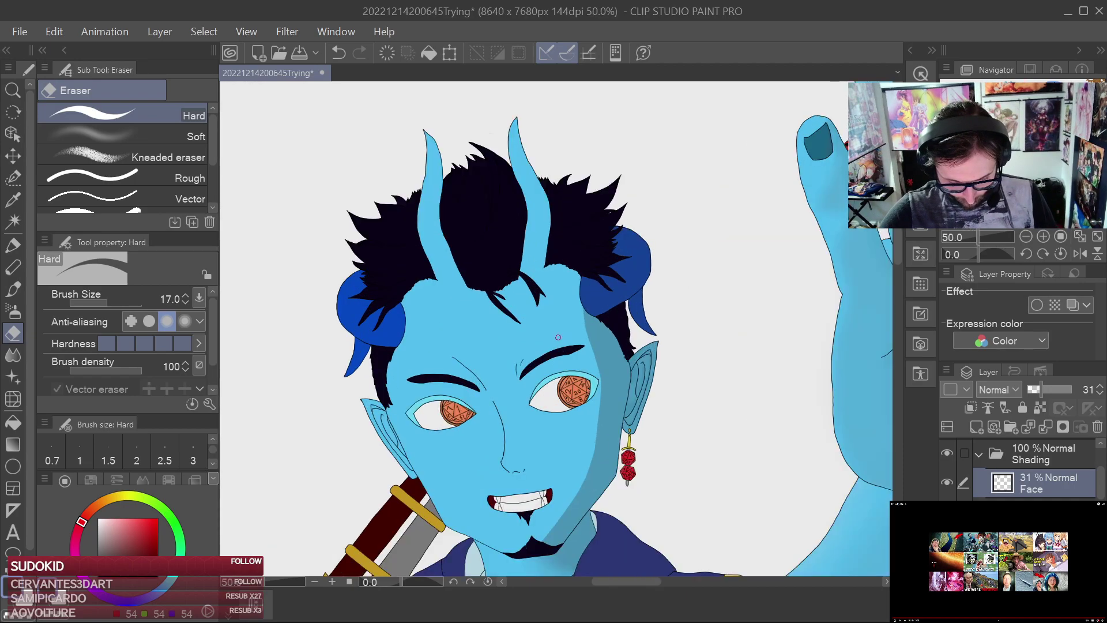
{"action": "scroll", "coordinate": [559, 325], "scroll_direction": "down", "scroll_amount": 2}
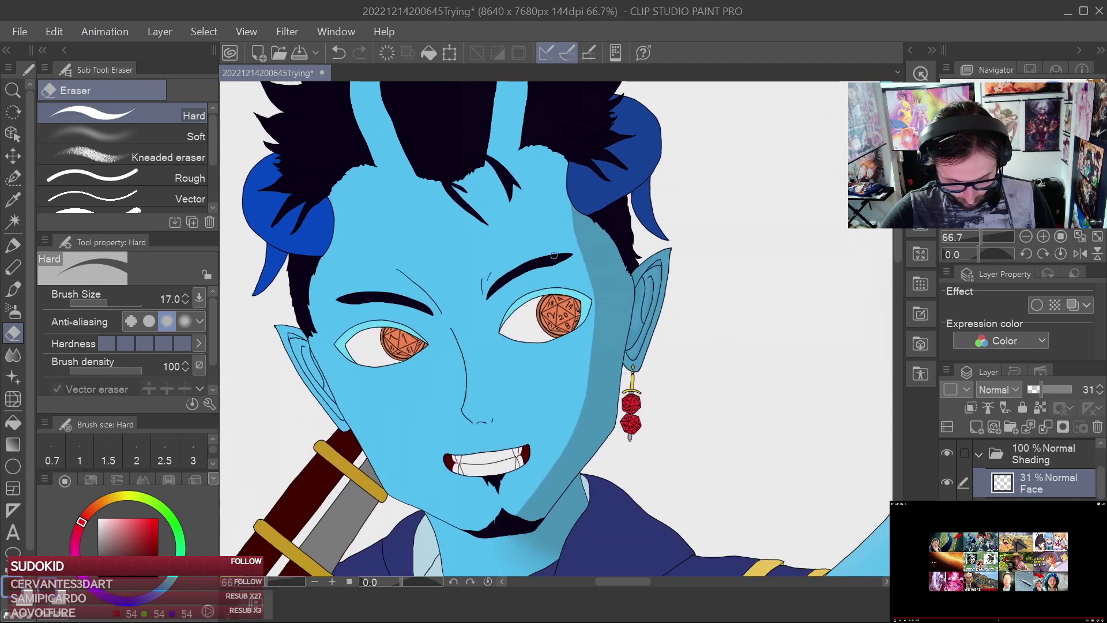
{"action": "key", "text": "ctrl+s"}
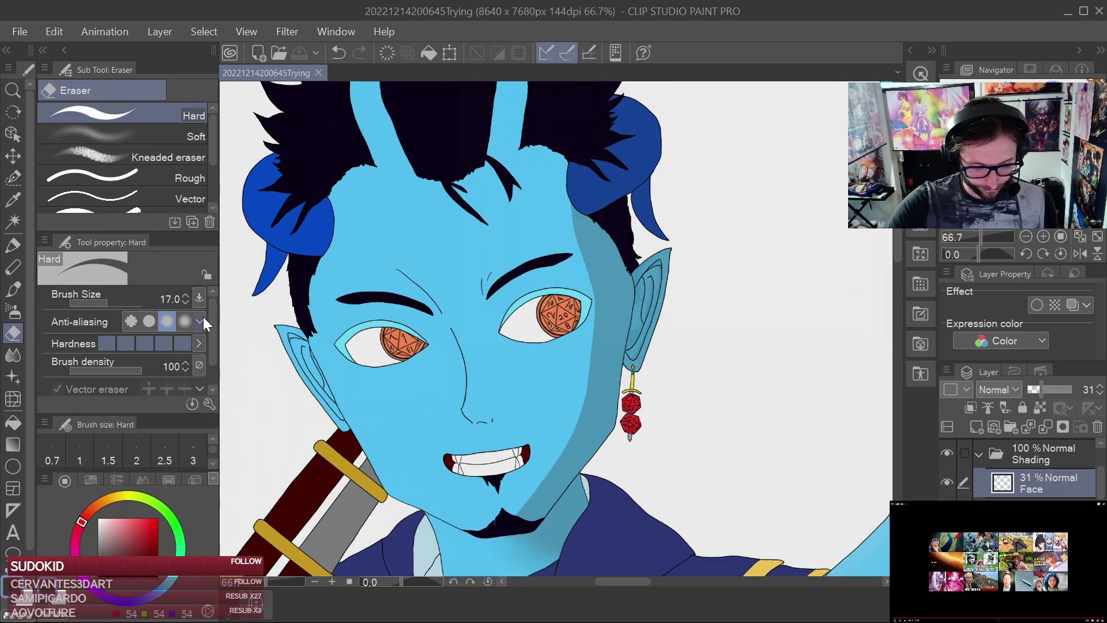
Soften the inner edge of the face shadow from the forehead down to the goatee with Soft Blend at size 60, and save the drawing
{"action": "left_click", "coordinate": [13, 355]}
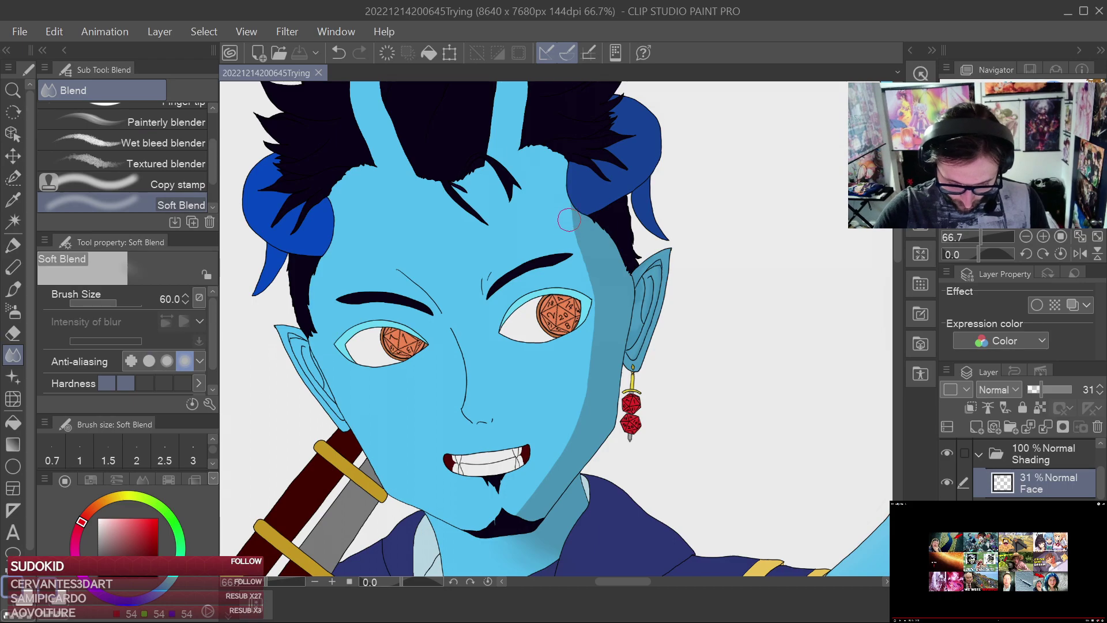
{"action": "scroll", "coordinate": [571, 225], "scroll_direction": "up", "scroll_amount": 1}
{"action": "mouse_move", "coordinate": [575, 235]}
{"action": "left_mouse_down"}
{"action": "mouse_move", "coordinate": [603, 349]}
{"action": "mouse_move", "coordinate": [577, 511]}
{"action": "left_mouse_up"}
{"action": "left_click_drag", "start_coordinate": [627, 425], "coordinate": [653, 250]}
{"action": "mouse_move", "coordinate": [607, 341]}
{"action": "left_mouse_down"}
{"action": "mouse_move", "coordinate": [609, 333]}
{"action": "mouse_move", "coordinate": [583, 391]}
{"action": "mouse_move", "coordinate": [513, 483]}
{"action": "mouse_move", "coordinate": [535, 455]}
{"action": "left_mouse_up"}
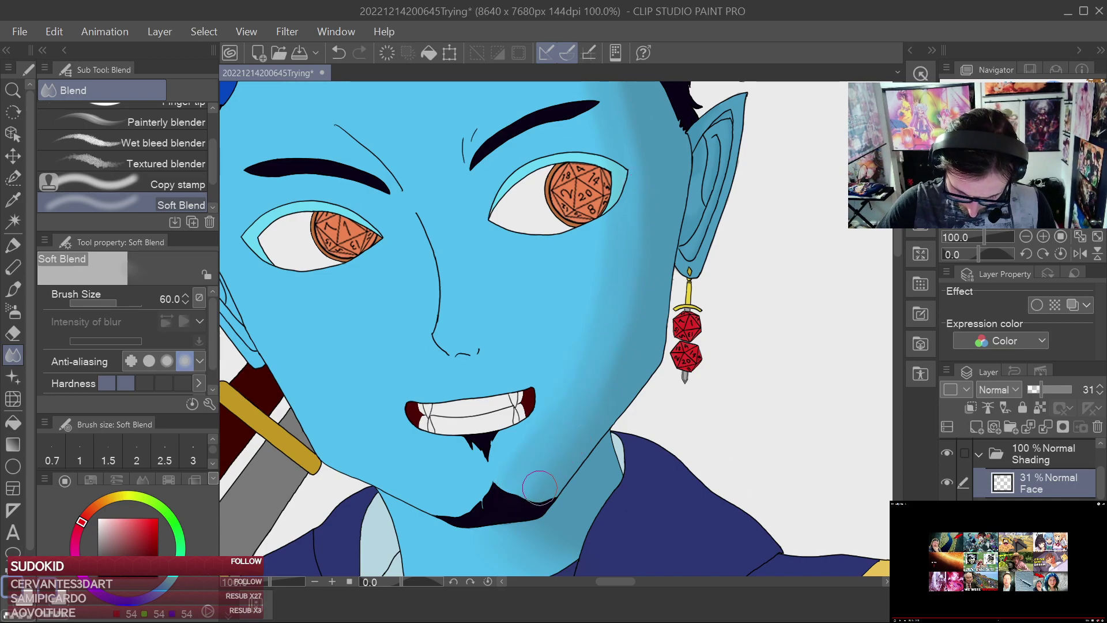
{"action": "scroll", "coordinate": [638, 173], "scroll_direction": "up", "scroll_amount": 5}
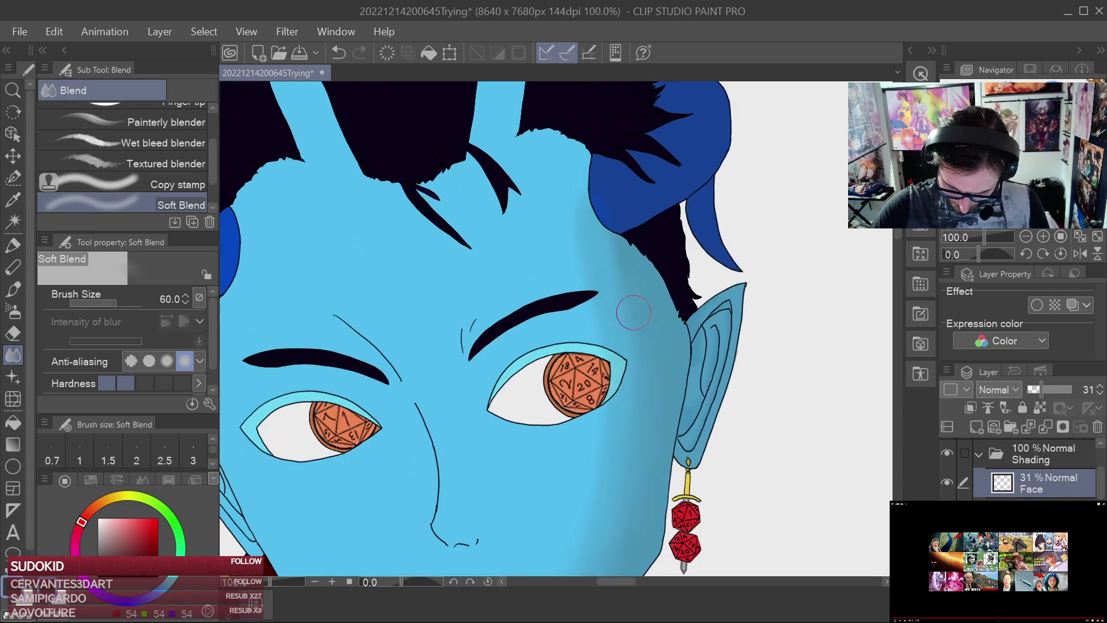
{"action": "scroll", "coordinate": [641, 381], "scroll_direction": "down", "scroll_amount": 5}
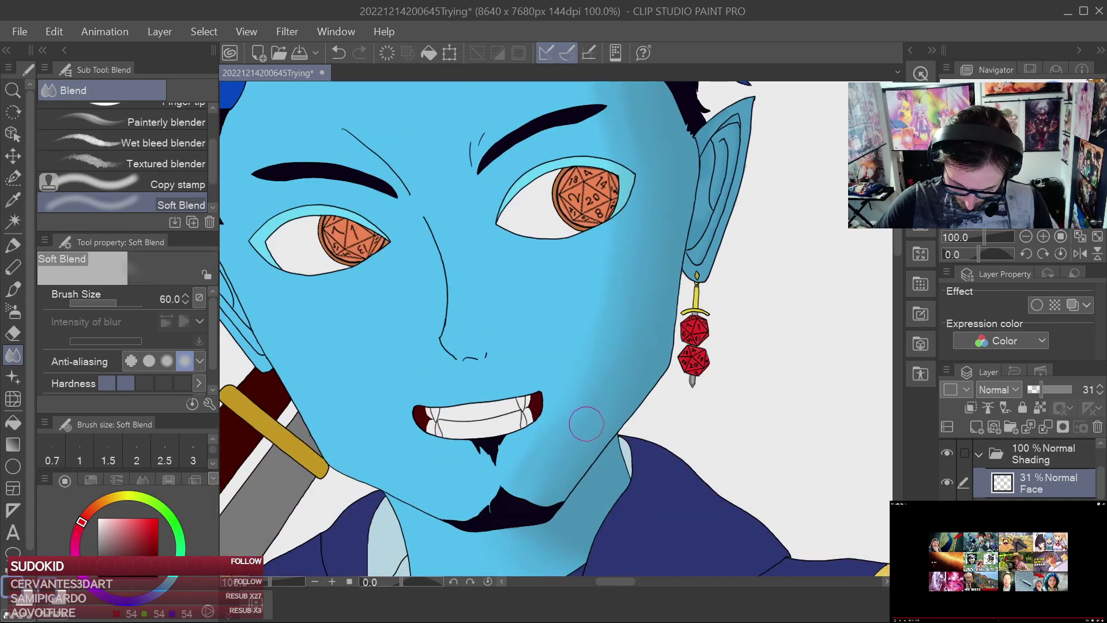
{"action": "scroll", "coordinate": [712, 220], "scroll_direction": "down", "scroll_amount": 6}
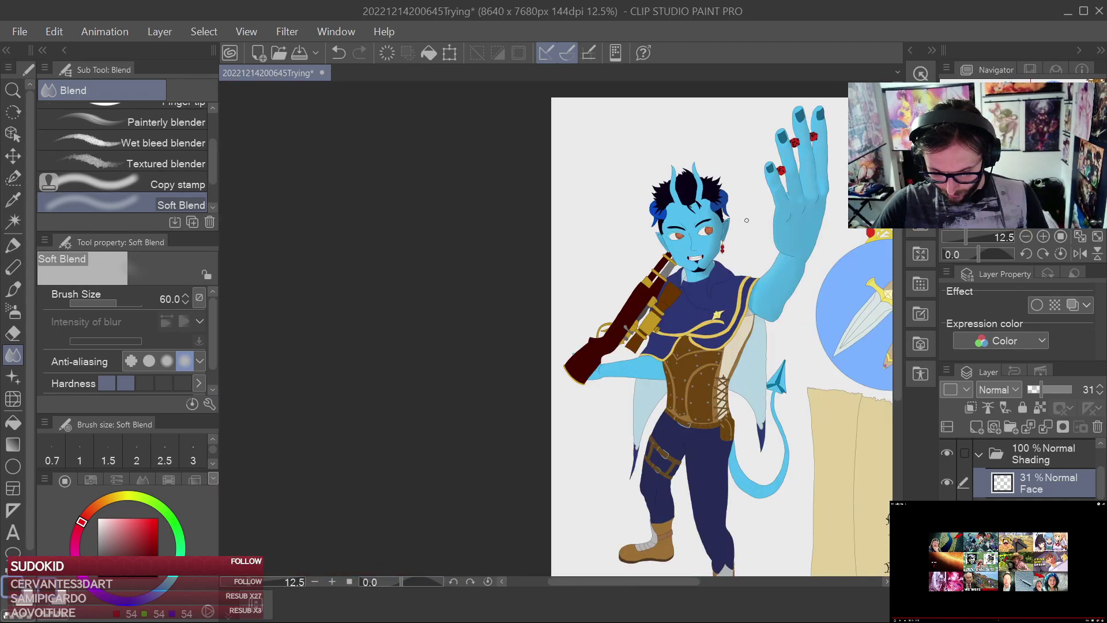
{"action": "scroll", "coordinate": [745, 221], "scroll_direction": "down", "scroll_amount": 1}
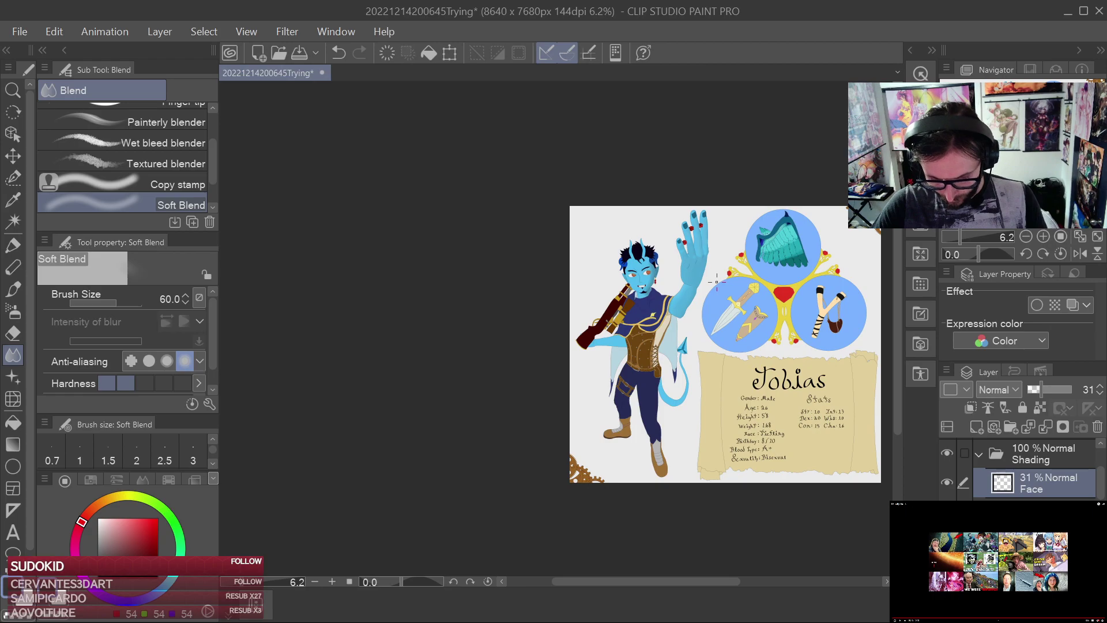
{"action": "key", "text": "ctrl+s"}
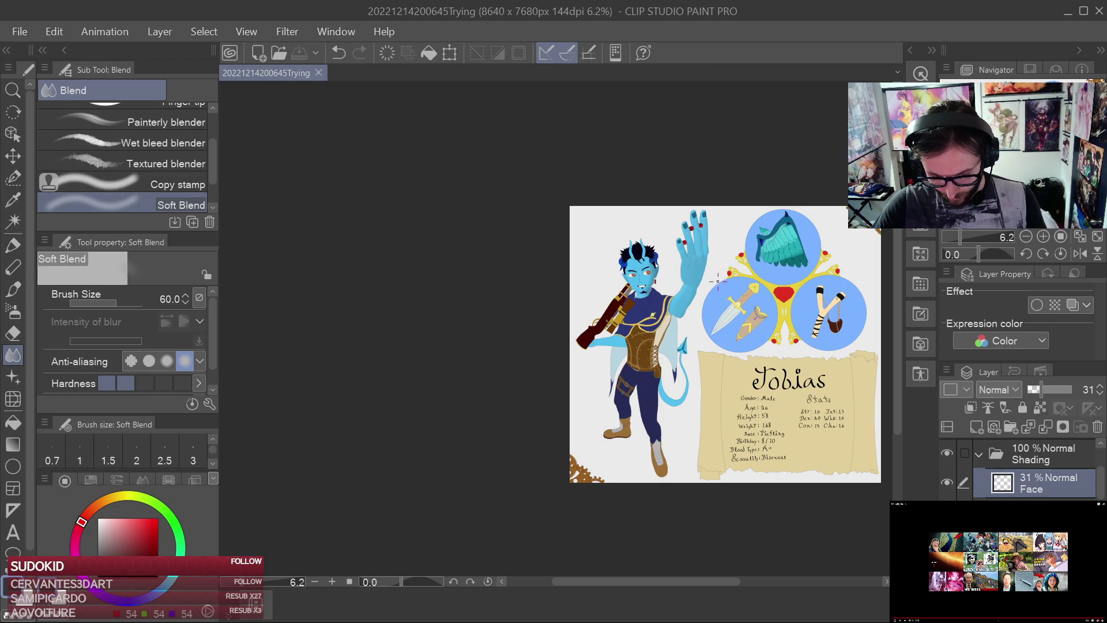
Blend the upper end of the forehead shadow into the skin beside the curled dark-blue horn
{"action": "scroll", "coordinate": [717, 281], "scroll_direction": "up", "scroll_amount": 2}
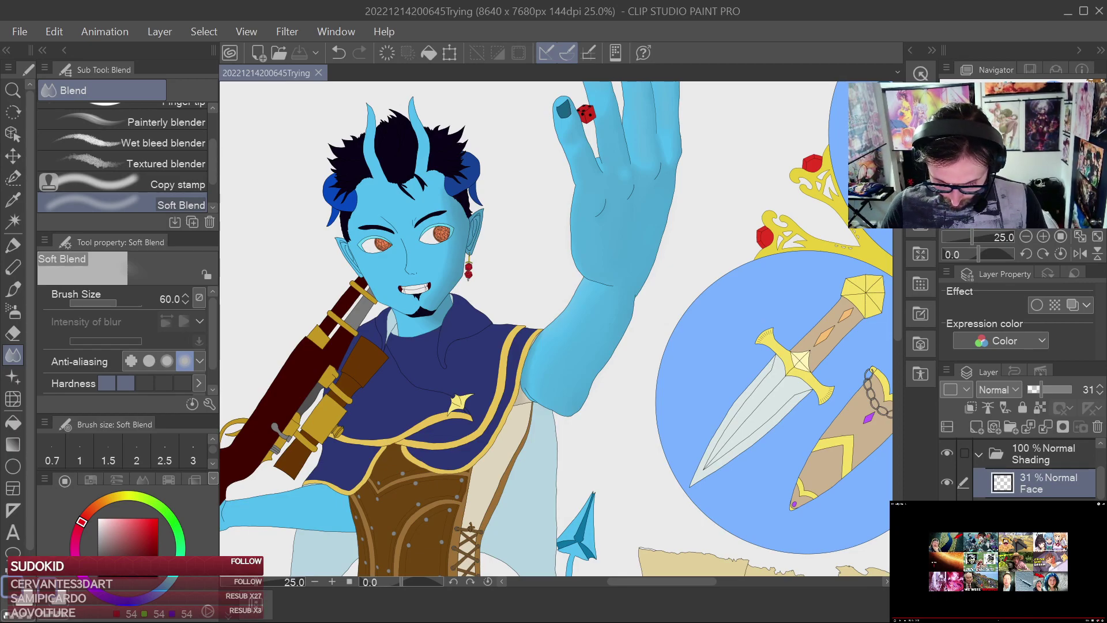
{"action": "scroll", "coordinate": [447, 185], "scroll_direction": "up", "scroll_amount": 4}
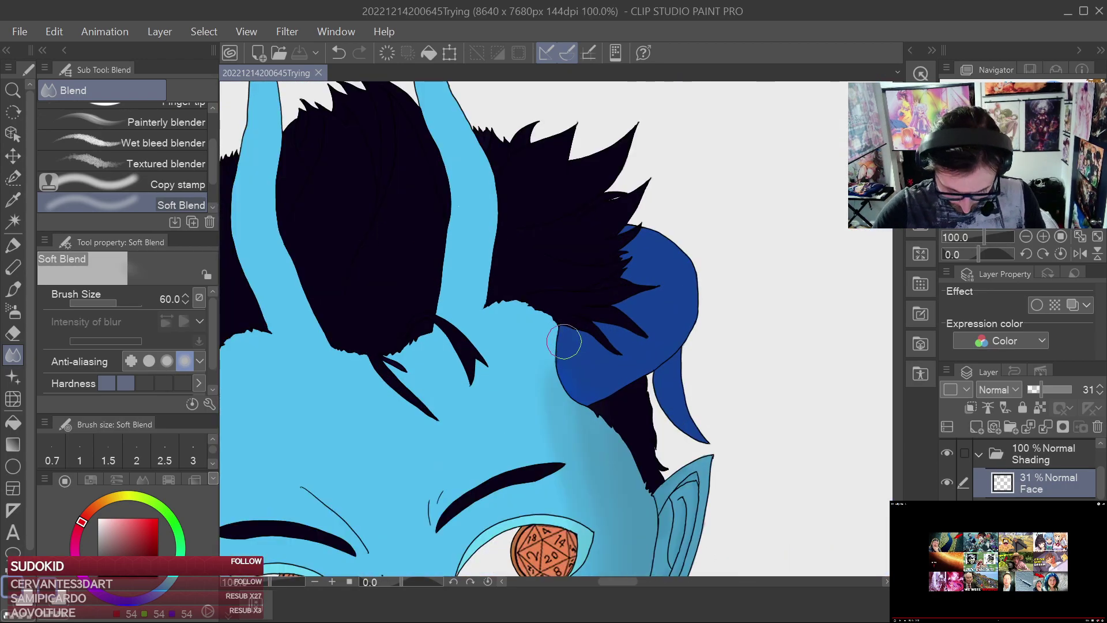
{"action": "mouse_move", "coordinate": [565, 342]}
{"action": "left_mouse_down"}
{"action": "mouse_move", "coordinate": [553, 366]}
{"action": "mouse_move", "coordinate": [563, 375]}
{"action": "mouse_move", "coordinate": [549, 354]}
{"action": "left_mouse_up"}
{"action": "left_click_drag", "start_coordinate": [683, 311], "coordinate": [646, 218]}
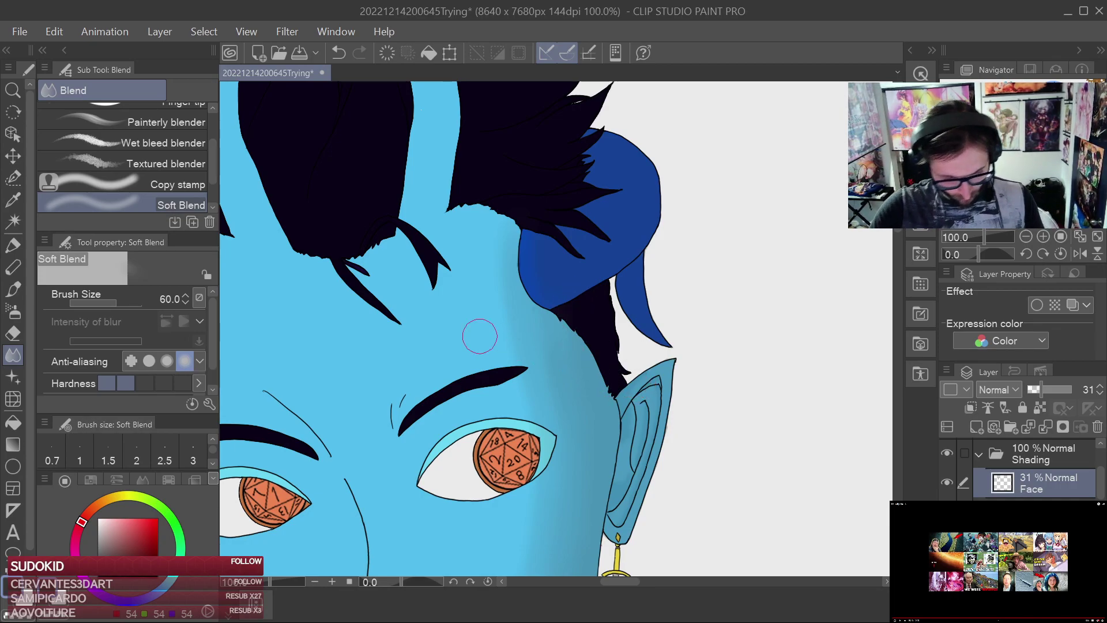
Shade the hanging tip of the curled dark-blue horn with the Milli pen at size 30 in near-black, and save the drawing
{"action": "left_click", "coordinate": [13, 246]}
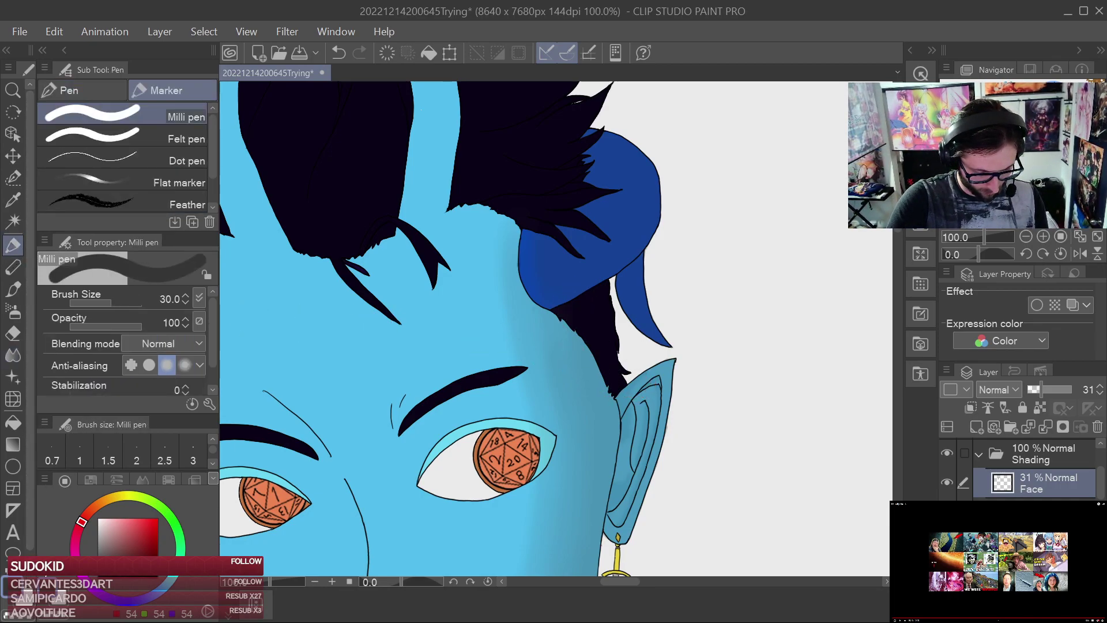
{"action": "left_click_drag", "start_coordinate": [98, 564], "coordinate": [98, 569]}
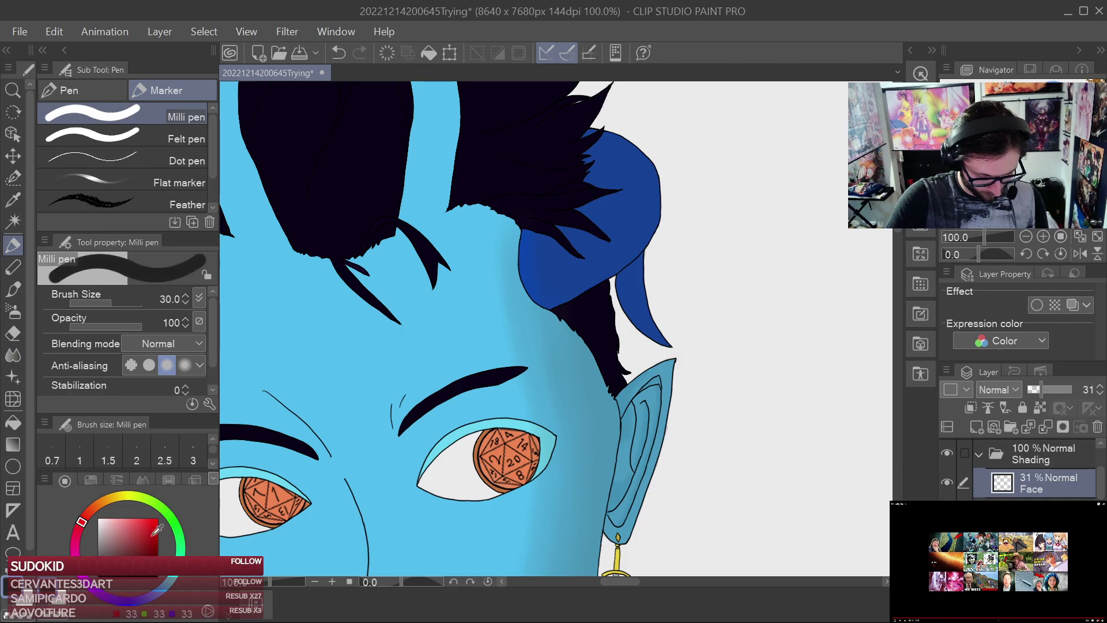
{"action": "scroll", "coordinate": [640, 307], "scroll_direction": "up", "scroll_amount": 1}
{"action": "left_click_drag", "start_coordinate": [631, 300], "coordinate": [666, 344]}
{"action": "key", "text": "ctrl+z"}
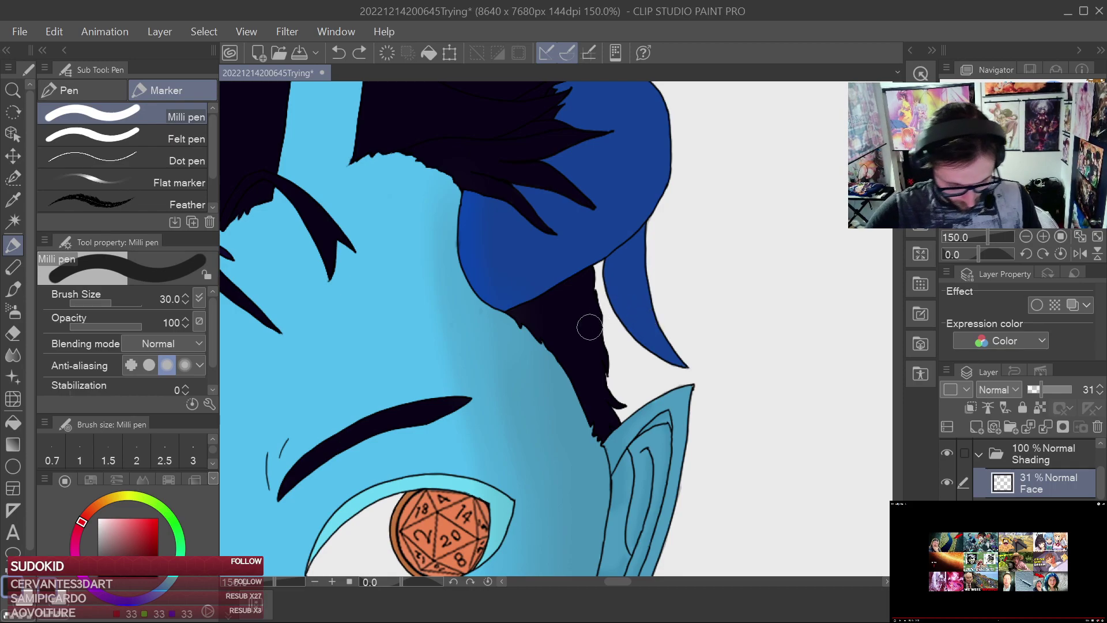
{"action": "mouse_move", "coordinate": [638, 291]}
{"action": "left_mouse_down"}
{"action": "mouse_move", "coordinate": [638, 235]}
{"action": "mouse_move", "coordinate": [615, 274]}
{"action": "mouse_move", "coordinate": [637, 322]}
{"action": "mouse_move", "coordinate": [674, 358]}
{"action": "mouse_move", "coordinate": [643, 308]}
{"action": "mouse_move", "coordinate": [662, 267]}
{"action": "left_mouse_up"}
{"action": "scroll", "coordinate": [663, 267], "scroll_direction": "up", "scroll_amount": 3}
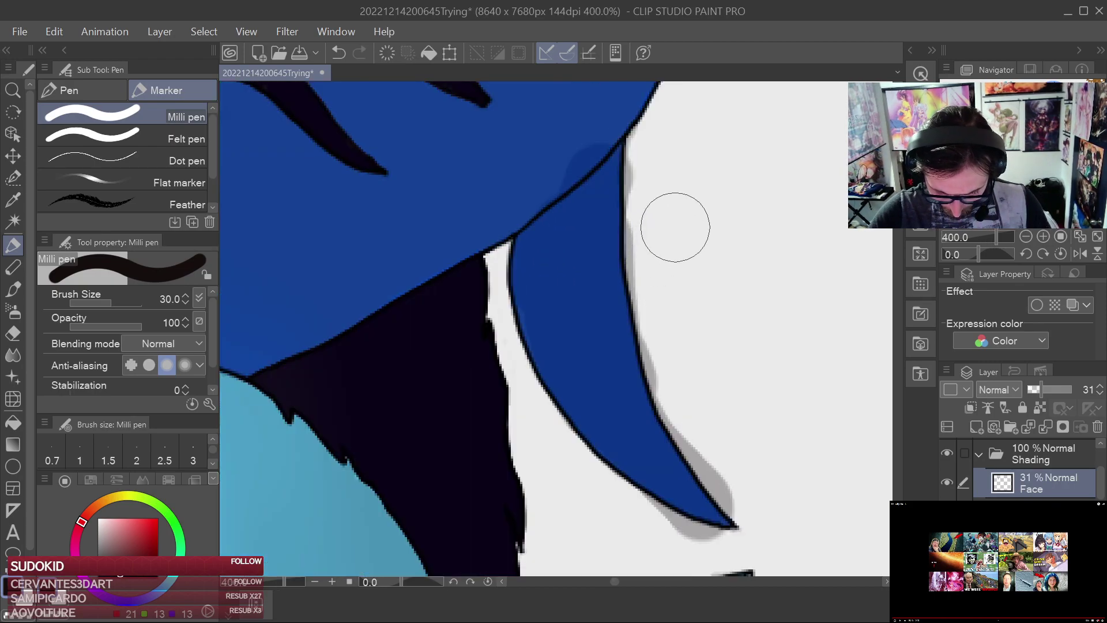
{"action": "key", "text": "ctrl+z"}
{"action": "mouse_move", "coordinate": [579, 240]}
{"action": "left_mouse_down"}
{"action": "mouse_move", "coordinate": [536, 263]}
{"action": "mouse_move", "coordinate": [625, 180]}
{"action": "mouse_move", "coordinate": [616, 224]}
{"action": "mouse_move", "coordinate": [540, 262]}
{"action": "mouse_move", "coordinate": [631, 183]}
{"action": "mouse_move", "coordinate": [547, 342]}
{"action": "mouse_move", "coordinate": [653, 476]}
{"action": "mouse_move", "coordinate": [699, 504]}
{"action": "mouse_move", "coordinate": [707, 499]}
{"action": "mouse_move", "coordinate": [612, 323]}
{"action": "mouse_move", "coordinate": [606, 234]}
{"action": "left_mouse_up"}
{"action": "key", "text": "ctrl+z"}
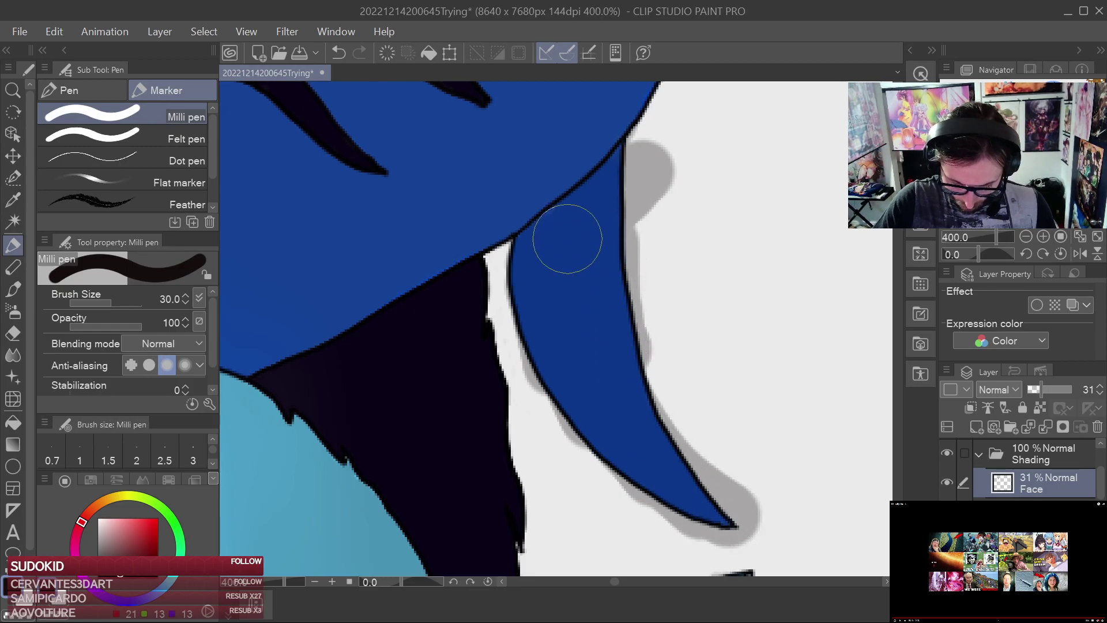
{"action": "left_click_drag", "start_coordinate": [709, 380], "coordinate": [671, 271]}
{"action": "scroll", "coordinate": [676, 263], "scroll_direction": "down", "scroll_amount": 3}
{"action": "scroll", "coordinate": [635, 388], "scroll_direction": "up", "scroll_amount": 2}
{"action": "scroll", "coordinate": [643, 230], "scroll_direction": "down", "scroll_amount": 1}
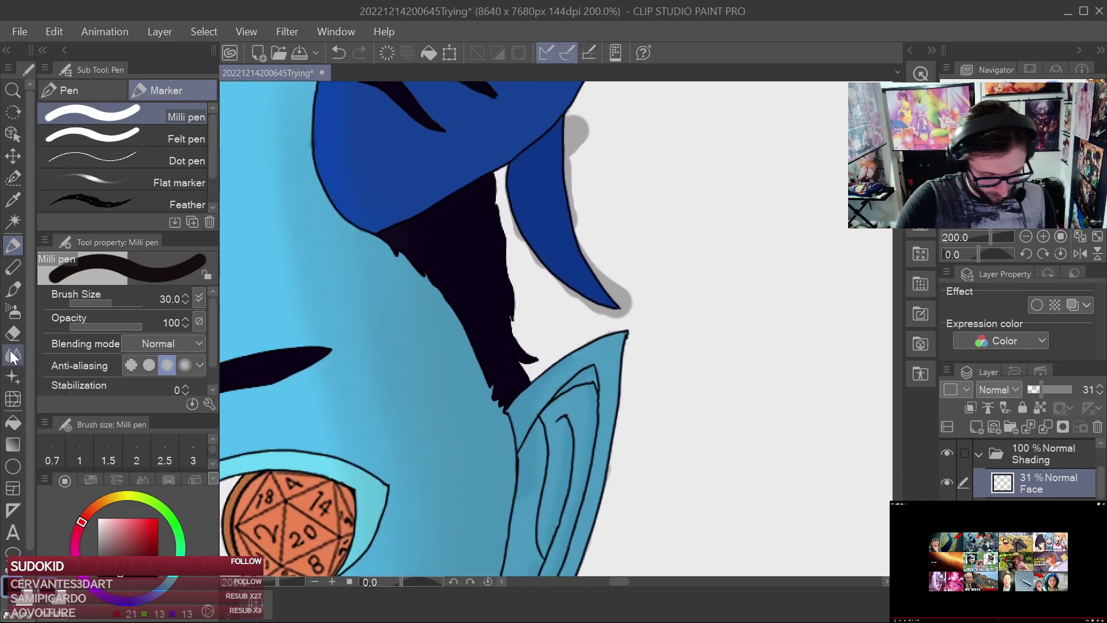
Erase the shadow spill around the hanging horn tip with the Hard eraser at size 17, and save the drawing
{"action": "left_click", "coordinate": [13, 334]}
{"action": "mouse_move", "coordinate": [621, 289]}
{"action": "left_mouse_down"}
{"action": "mouse_move", "coordinate": [583, 215]}
{"action": "mouse_move", "coordinate": [576, 118]}
{"action": "mouse_move", "coordinate": [584, 141]}
{"action": "mouse_move", "coordinate": [573, 143]}
{"action": "left_mouse_up"}
{"action": "mouse_move", "coordinate": [501, 234]}
{"action": "left_mouse_down"}
{"action": "mouse_move", "coordinate": [590, 307]}
{"action": "mouse_move", "coordinate": [661, 319]}
{"action": "mouse_move", "coordinate": [573, 306]}
{"action": "mouse_move", "coordinate": [613, 315]}
{"action": "mouse_move", "coordinate": [536, 272]}
{"action": "mouse_move", "coordinate": [502, 206]}
{"action": "left_mouse_up"}
{"action": "key", "text": "ctrl+z"}
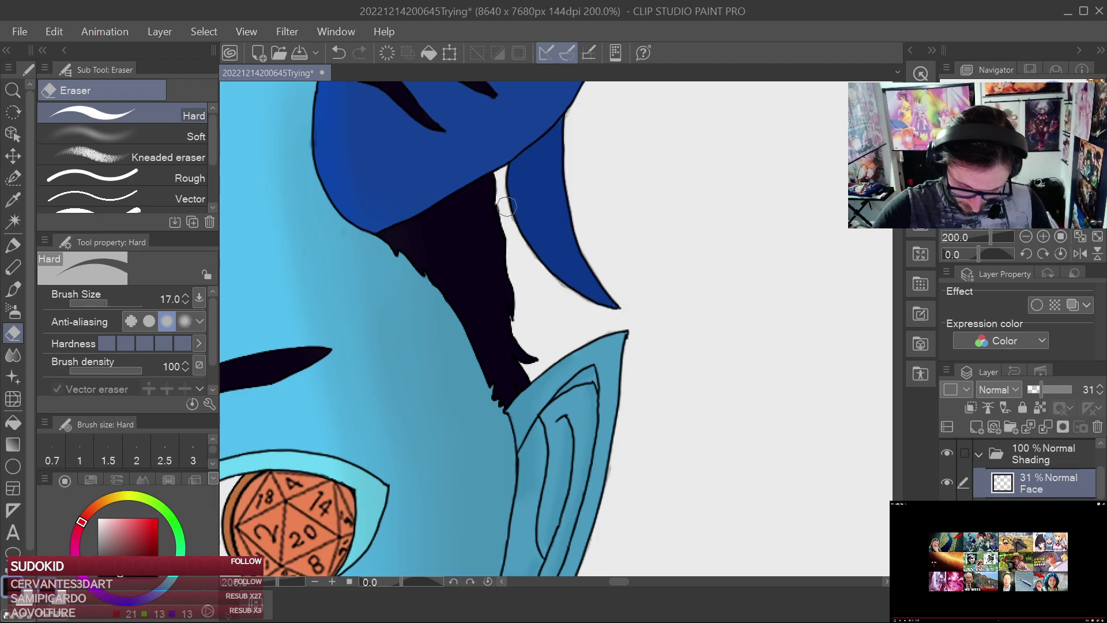
{"action": "scroll", "coordinate": [650, 230], "scroll_direction": "down", "scroll_amount": 4}
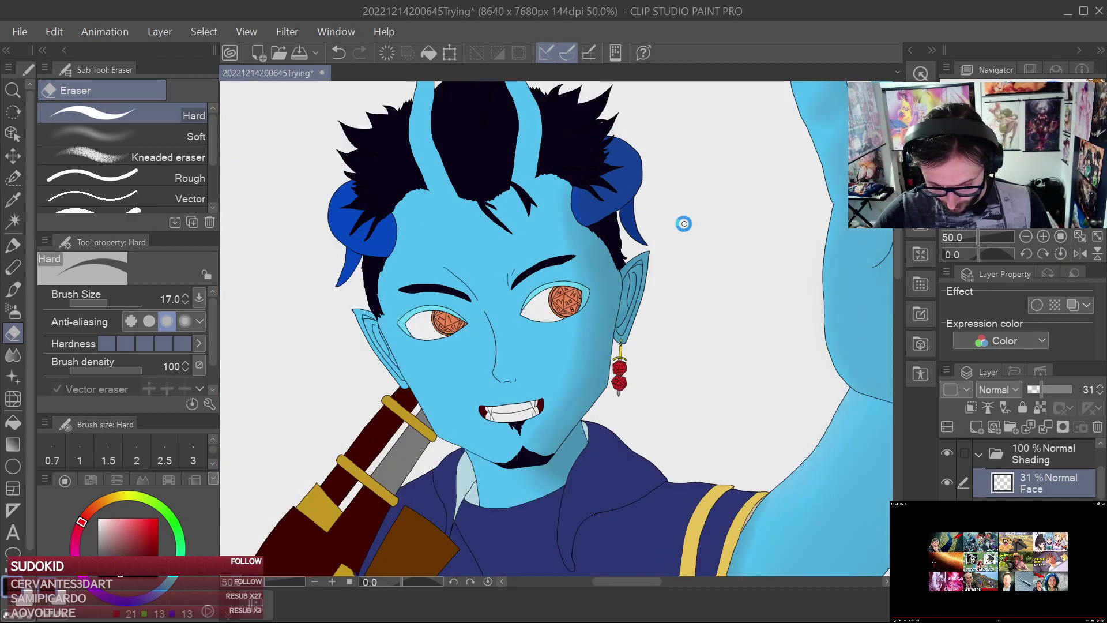
{"action": "key", "text": "ctrl+s"}
{"action": "scroll", "coordinate": [687, 225], "scroll_direction": "down", "scroll_amount": 3}
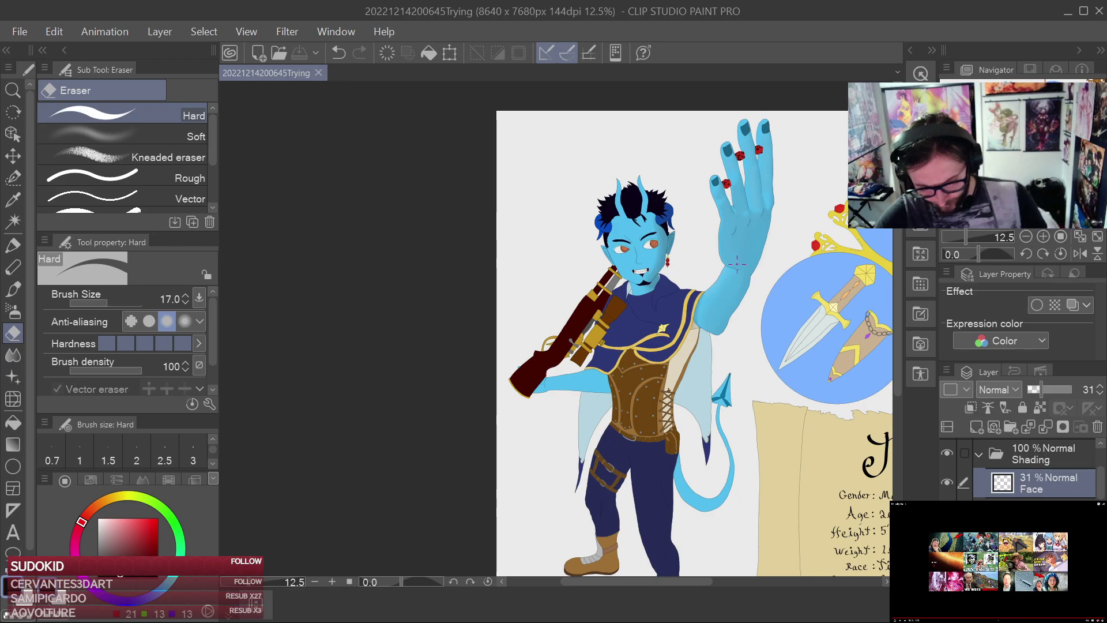
Sample the face shadow's dark grey for the Milli pen with the Face layer at 100 % opacity, and restore the layer to 31 %
{"action": "scroll", "coordinate": [723, 255], "scroll_direction": "up", "scroll_amount": 3}
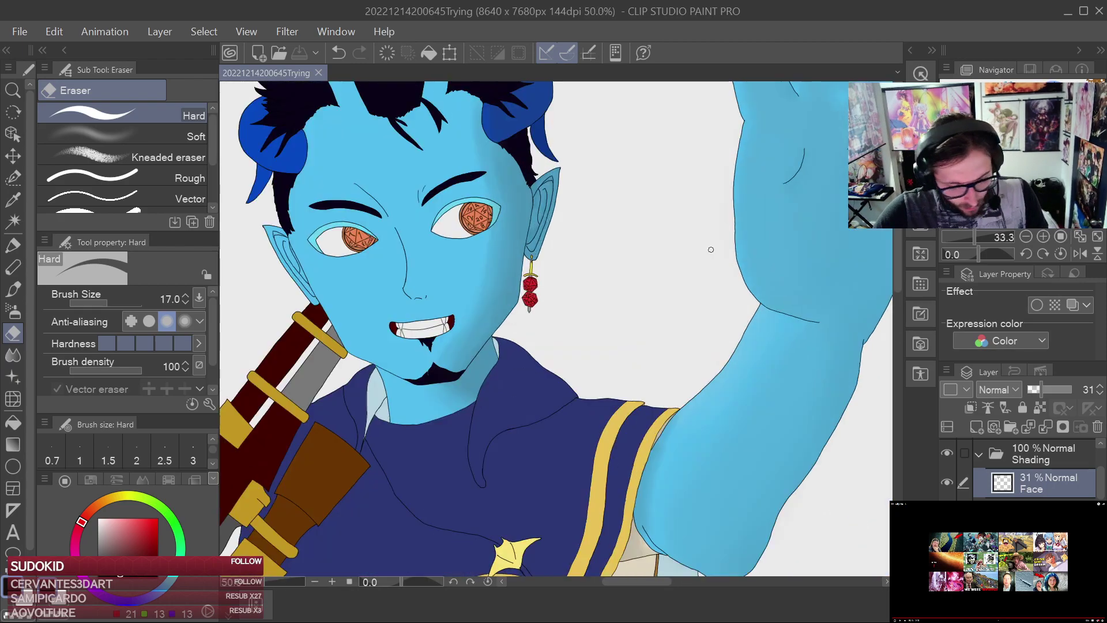
{"action": "left_click_drag", "start_coordinate": [559, 247], "coordinate": [717, 330]}
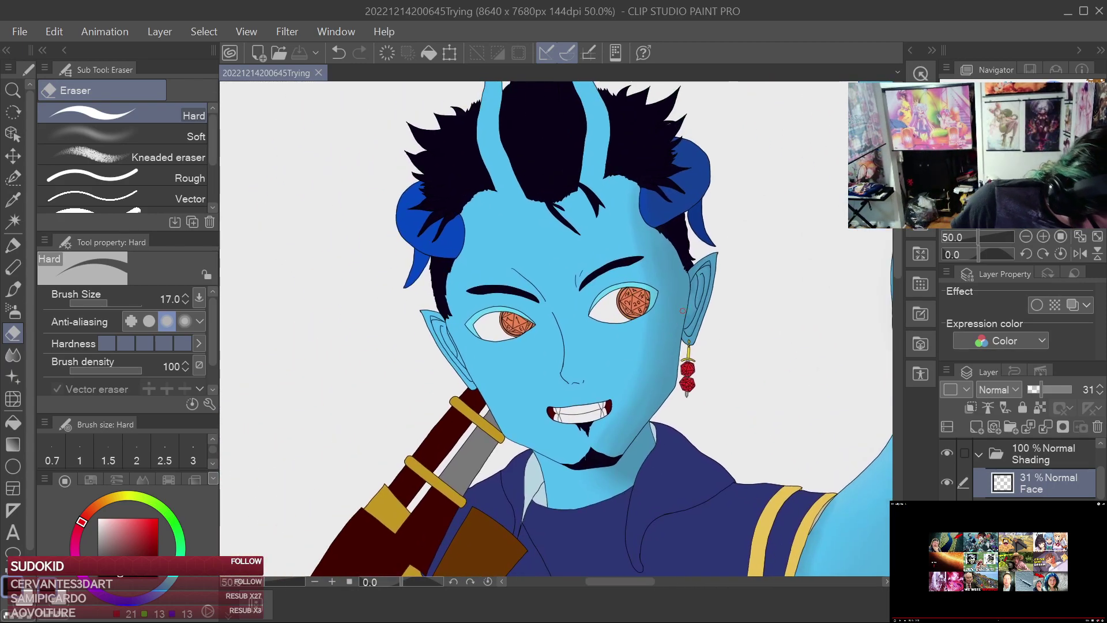
{"action": "scroll", "coordinate": [631, 349], "scroll_direction": "up", "scroll_amount": 2}
{"action": "left_click_drag", "start_coordinate": [622, 274], "coordinate": [631, 352]}
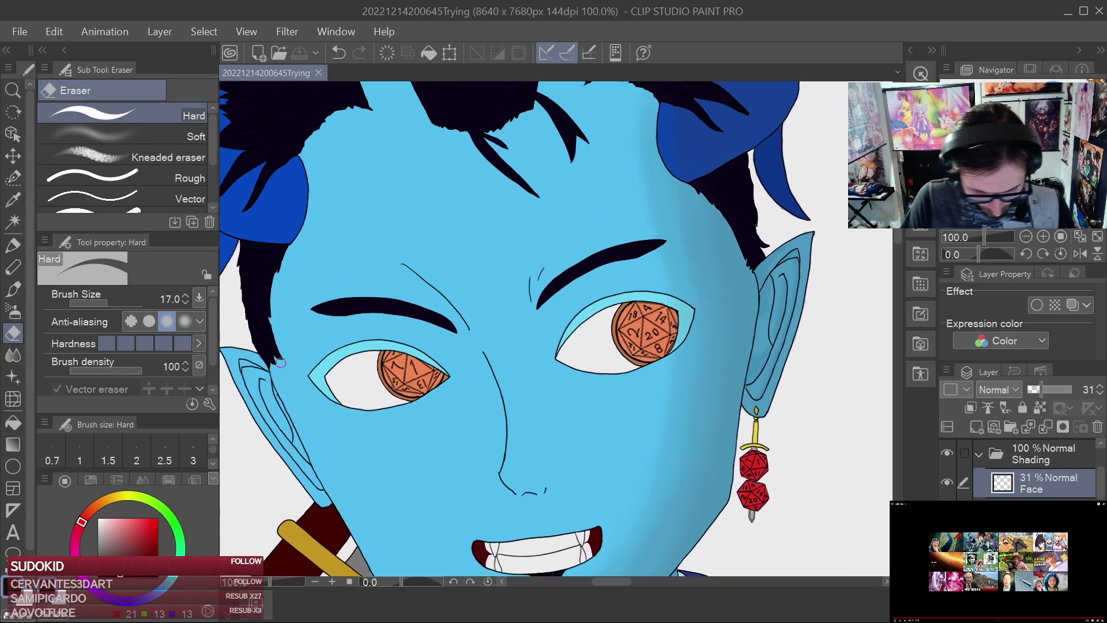
{"action": "left_click", "coordinate": [12, 247]}
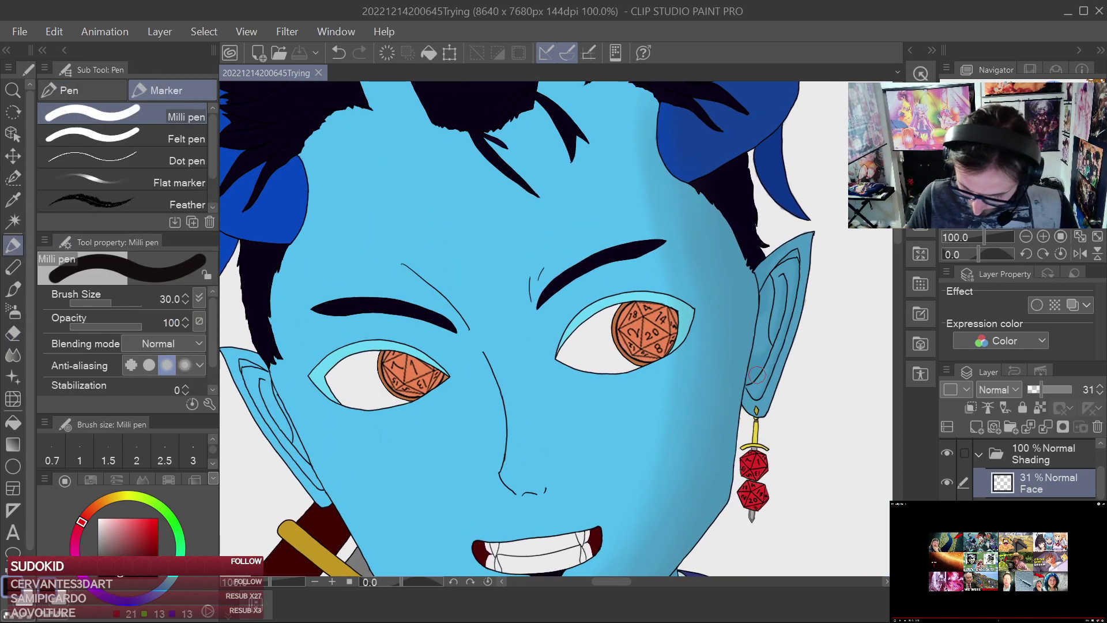
{"action": "left_click_drag", "start_coordinate": [1042, 391], "coordinate": [1073, 390]}
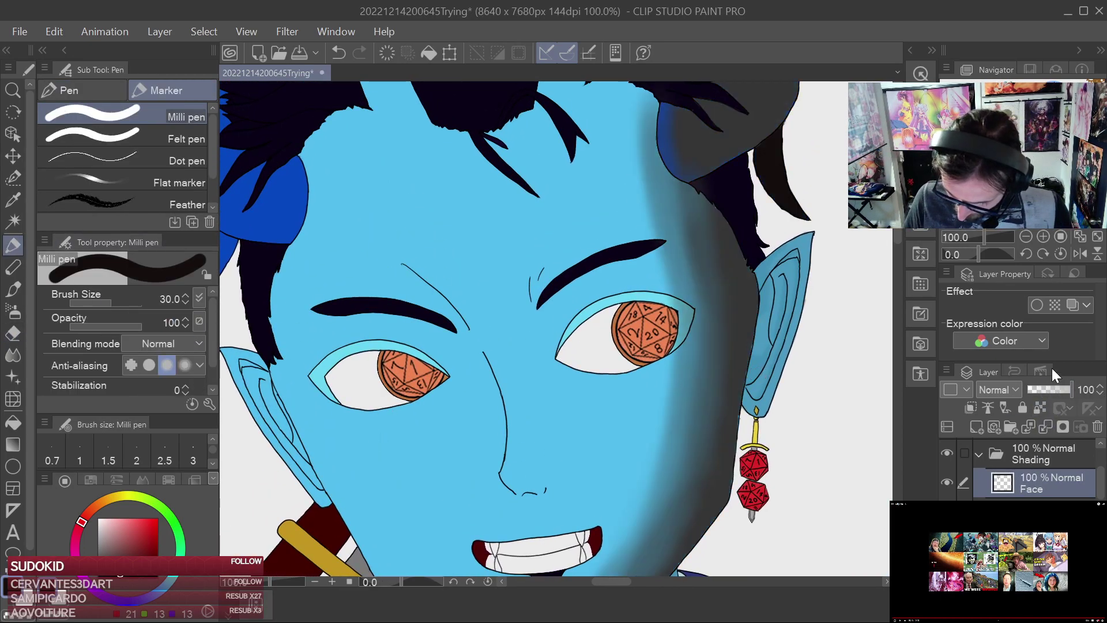
{"action": "left_click", "coordinate": [738, 263], "text": "alt"}
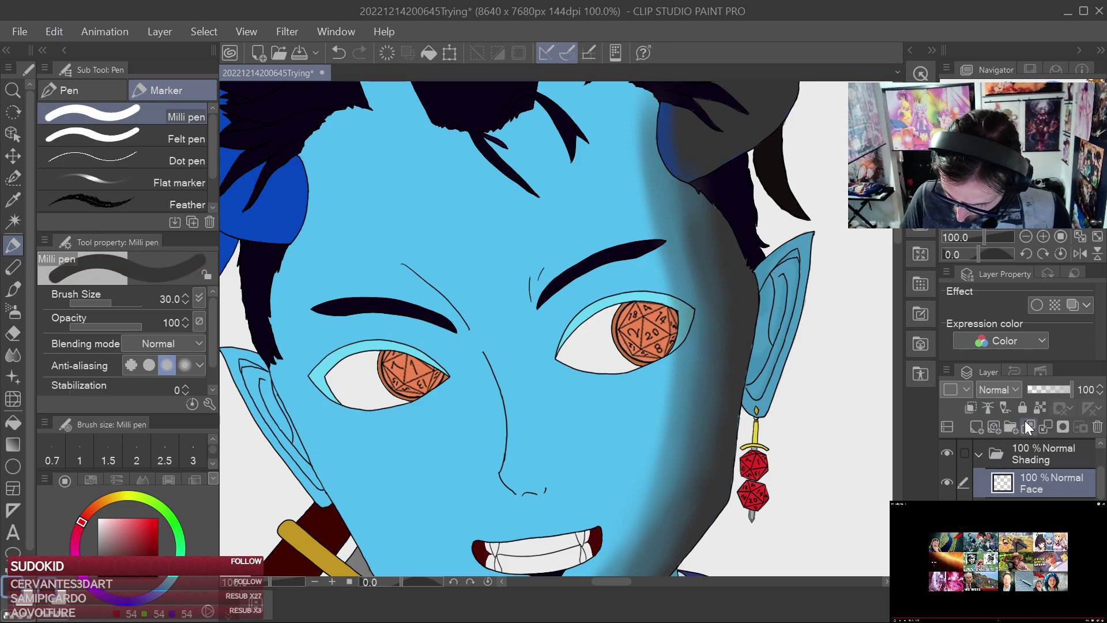
{"action": "key", "text": "ctrl+z"}
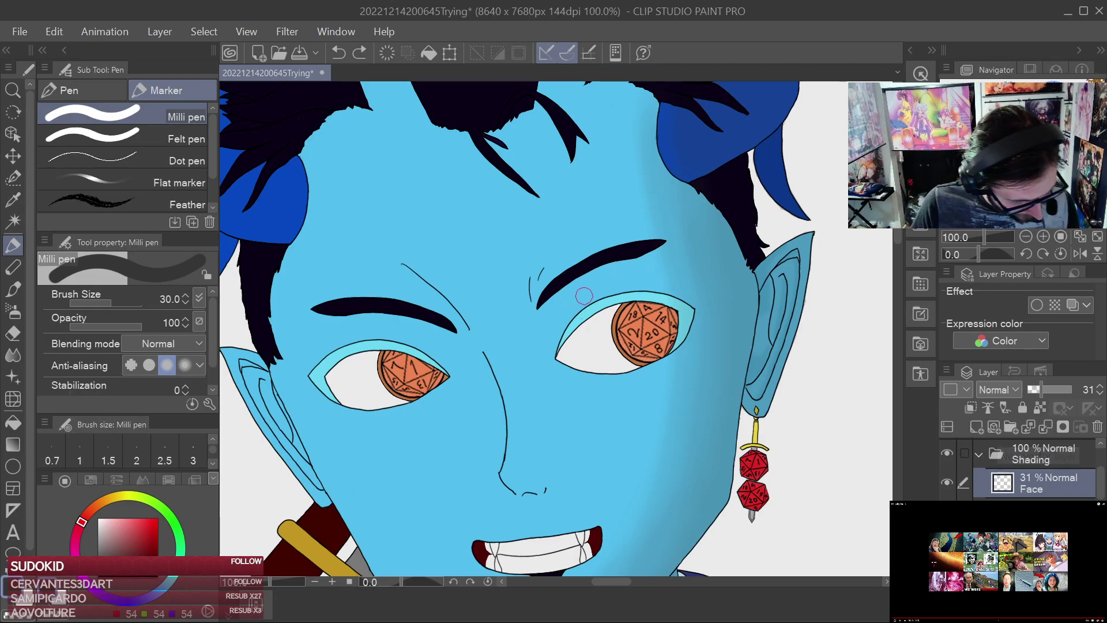
Paint a grey shadow band between the eyebrow and upper eyelid on the shaded side, joining it to the side shadow
{"action": "scroll", "coordinate": [584, 299], "scroll_direction": "up", "scroll_amount": 1}
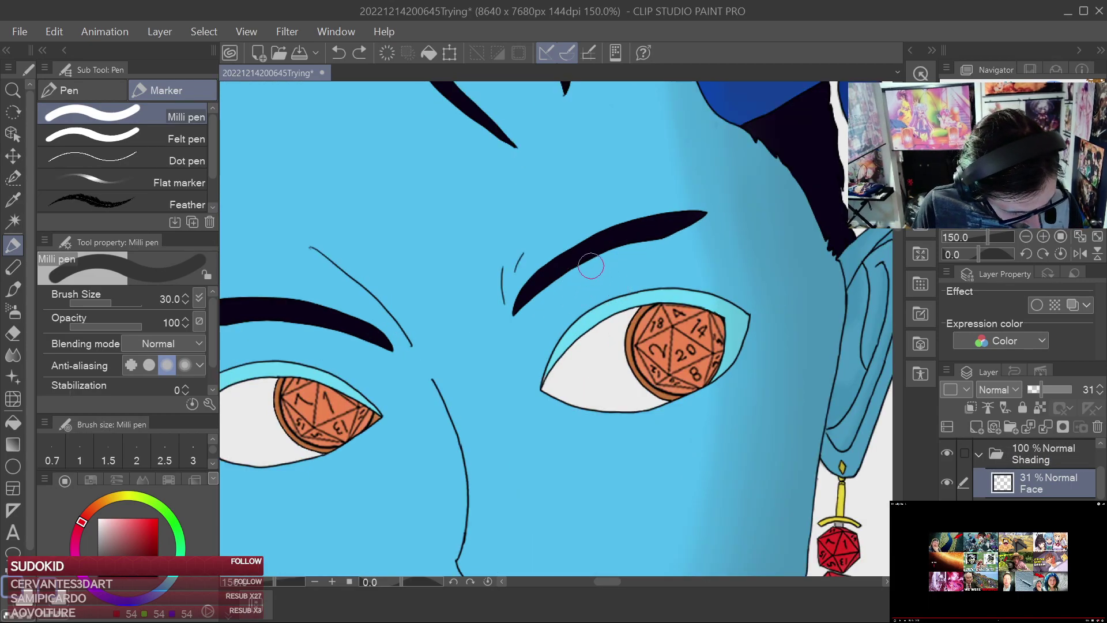
{"action": "mouse_move", "coordinate": [551, 330]}
{"action": "left_mouse_down"}
{"action": "mouse_move", "coordinate": [623, 274]}
{"action": "mouse_move", "coordinate": [707, 257]}
{"action": "mouse_move", "coordinate": [632, 260]}
{"action": "mouse_move", "coordinate": [544, 319]}
{"action": "mouse_move", "coordinate": [658, 273]}
{"action": "mouse_move", "coordinate": [737, 267]}
{"action": "mouse_move", "coordinate": [729, 254]}
{"action": "mouse_move", "coordinate": [762, 272]}
{"action": "left_mouse_up"}
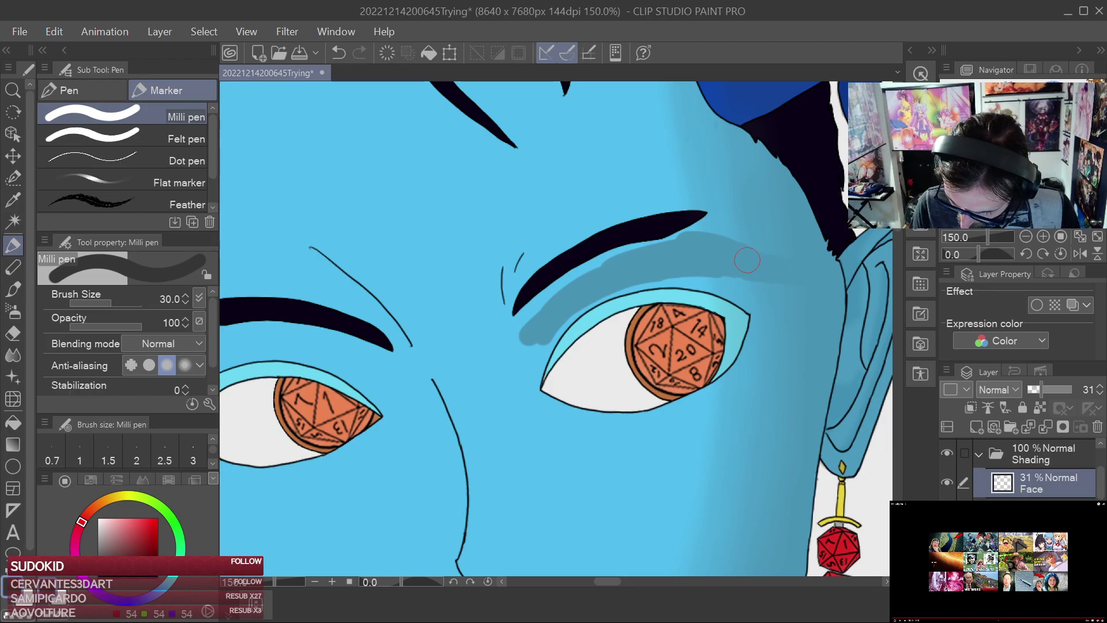
{"action": "mouse_move", "coordinate": [615, 263]}
{"action": "left_mouse_down"}
{"action": "mouse_move", "coordinate": [590, 279]}
{"action": "mouse_move", "coordinate": [601, 269]}
{"action": "left_mouse_up"}
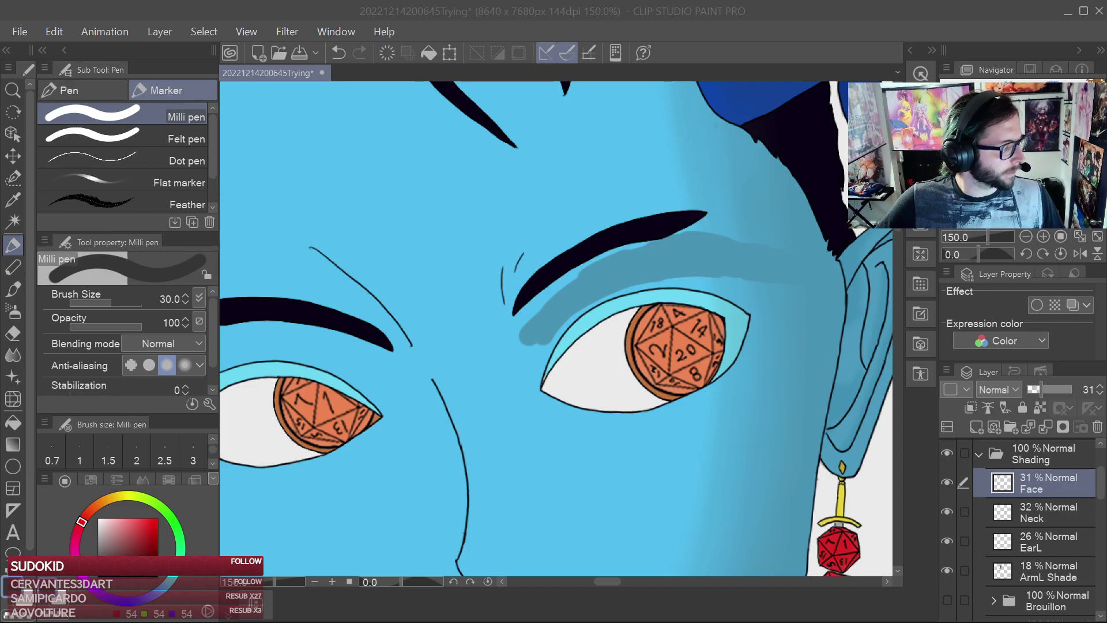
Soften the upper edge of the eyelid shadow below the eyebrow with Soft Blend, reducing the brush size to 30
{"action": "left_click", "coordinate": [12, 355]}
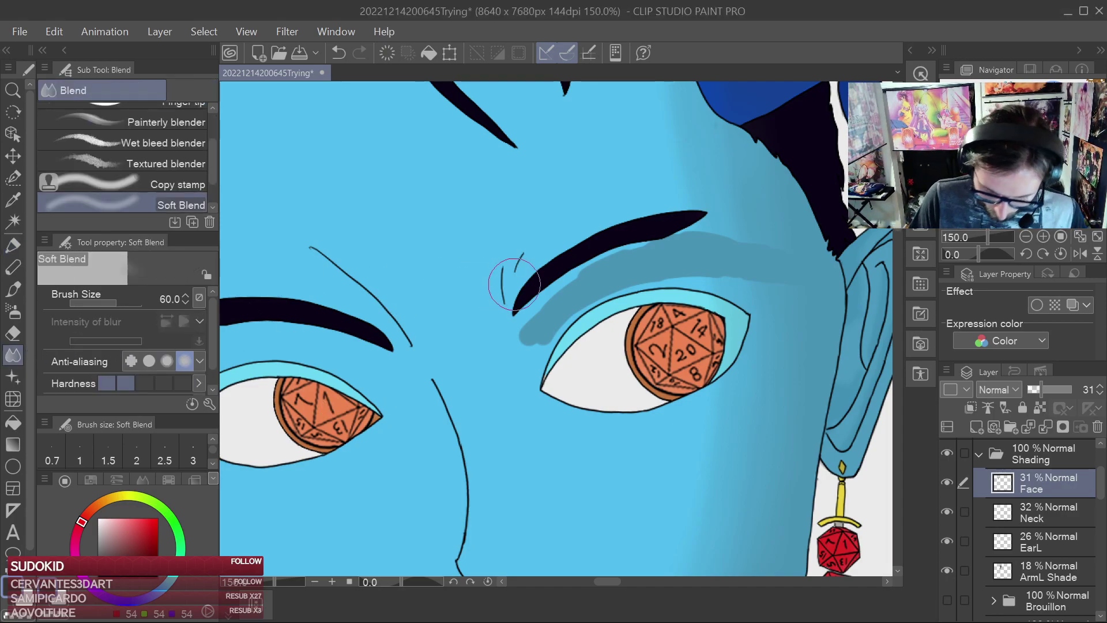
{"action": "key", "text": "bracketleft"}
{"action": "key", "text": "bracketleft"}
{"action": "key", "text": "bracketleft"}
{"action": "key", "text": "bracketleft"}
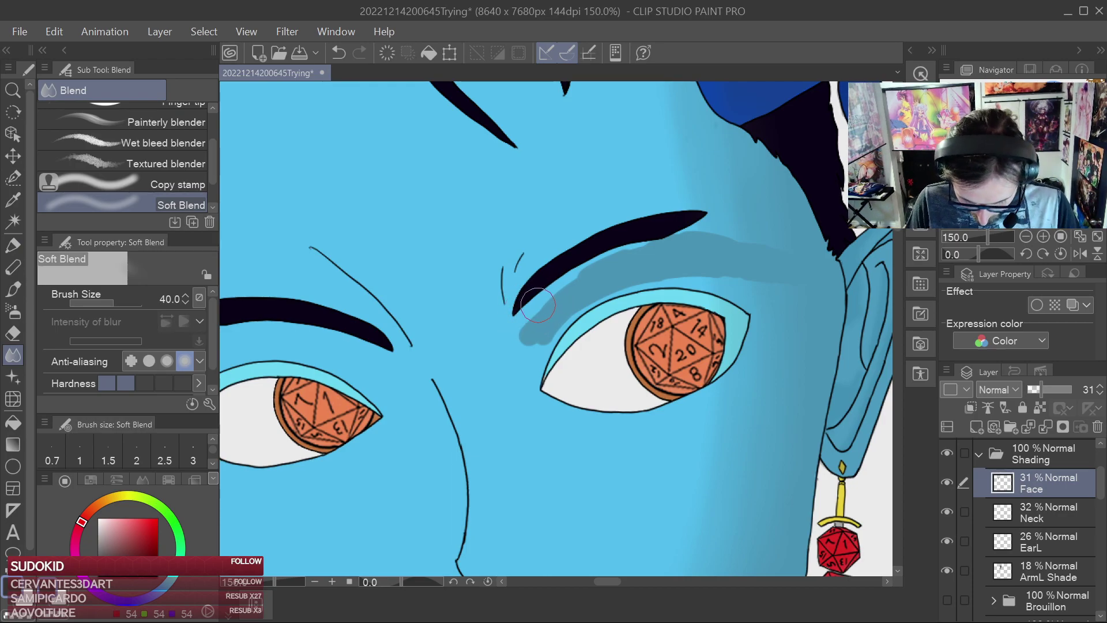
{"action": "mouse_move", "coordinate": [538, 318]}
{"action": "left_mouse_down"}
{"action": "mouse_move", "coordinate": [602, 264]}
{"action": "mouse_move", "coordinate": [578, 272]}
{"action": "mouse_move", "coordinate": [635, 240]}
{"action": "mouse_move", "coordinate": [725, 232]}
{"action": "left_mouse_up"}
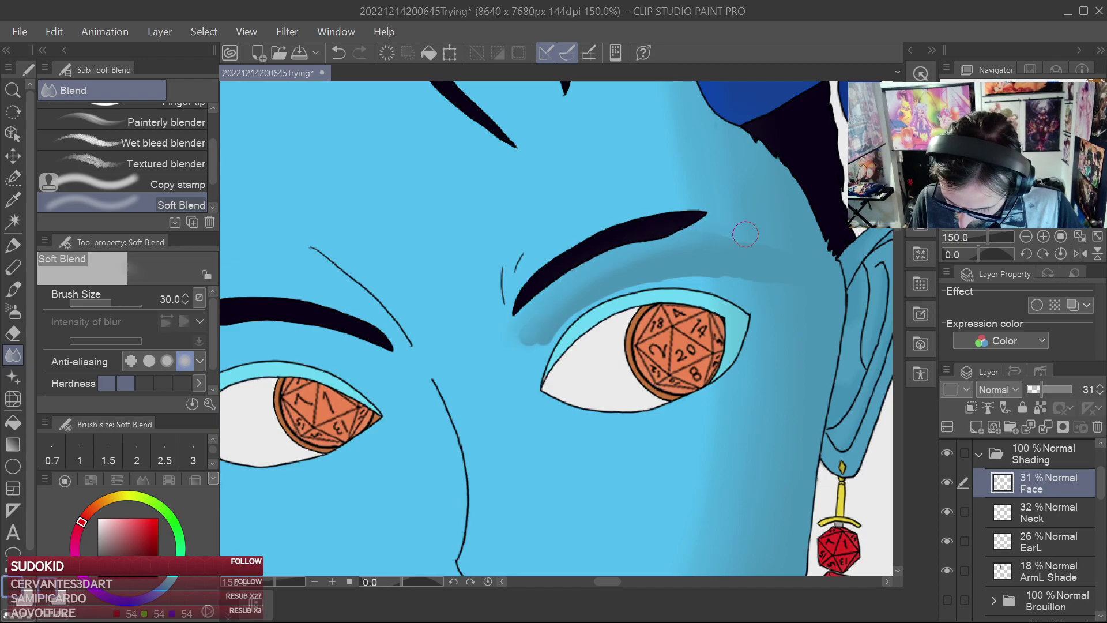
Blend the shadow between the eyebrow and upper eyelid into the skin and side shadow with Soft Blend at size 30
{"action": "mouse_move", "coordinate": [736, 280]}
{"action": "left_mouse_down"}
{"action": "mouse_move", "coordinate": [639, 278]}
{"action": "mouse_move", "coordinate": [529, 357]}
{"action": "mouse_move", "coordinate": [553, 322]}
{"action": "mouse_move", "coordinate": [517, 337]}
{"action": "mouse_move", "coordinate": [579, 285]}
{"action": "mouse_move", "coordinate": [697, 264]}
{"action": "left_mouse_up"}
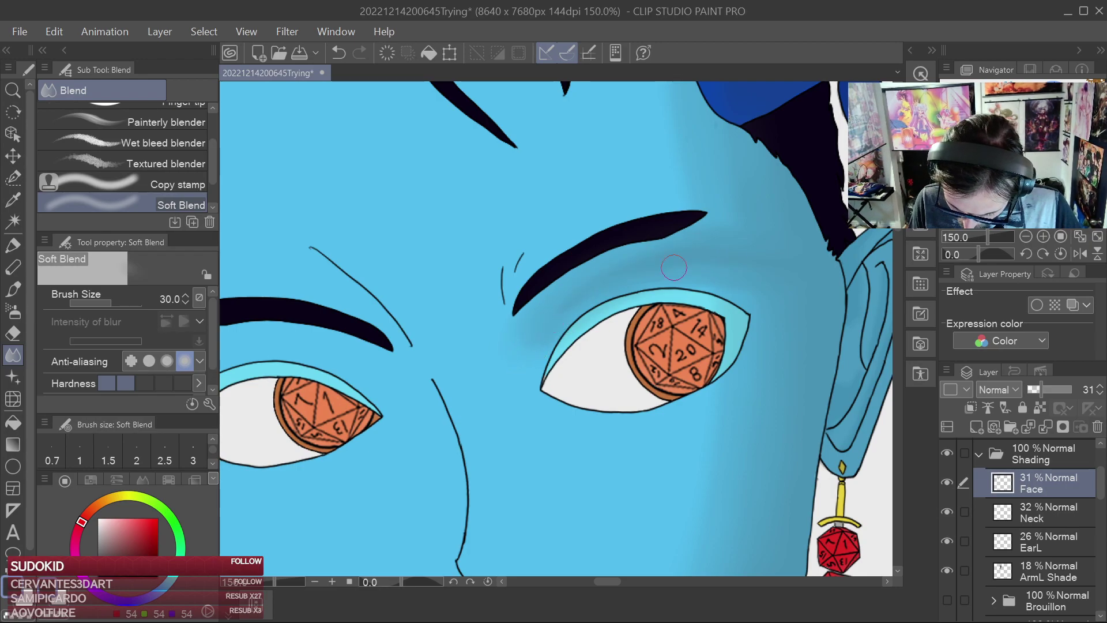
{"action": "scroll", "coordinate": [805, 282], "scroll_direction": "down", "scroll_amount": 4}
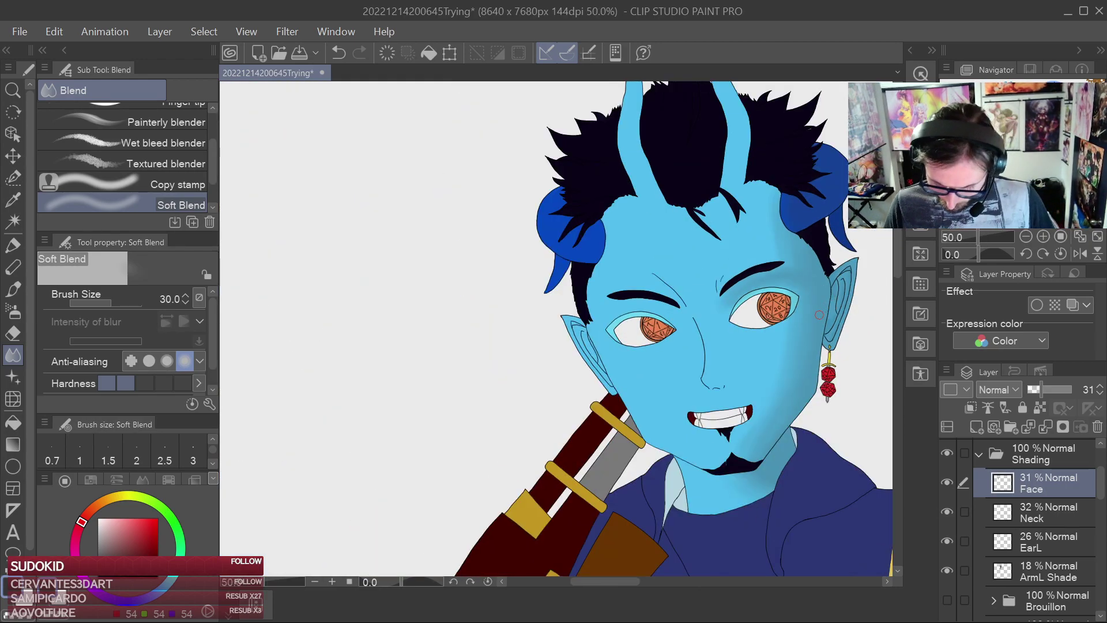
{"action": "scroll", "coordinate": [810, 320], "scroll_direction": "up", "scroll_amount": 4}
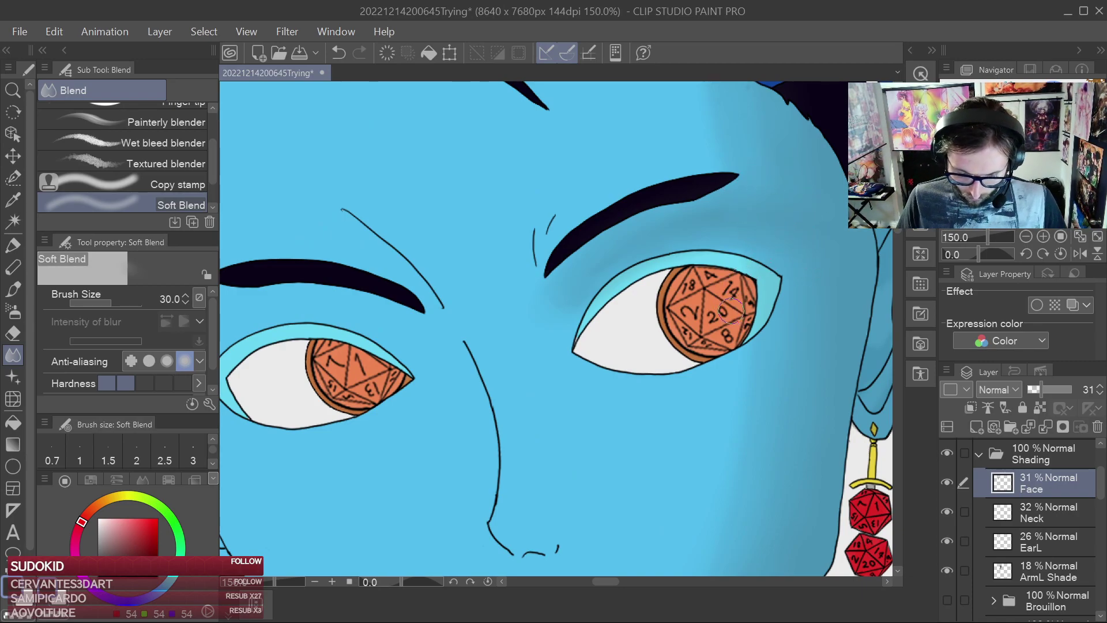
Erase the shadow spill over the shaded-side eye and eyelid with the Hard eraser at size 17, and save the drawing
{"action": "left_click", "coordinate": [13, 333]}
{"action": "scroll", "coordinate": [637, 291], "scroll_direction": "up", "scroll_amount": 1}
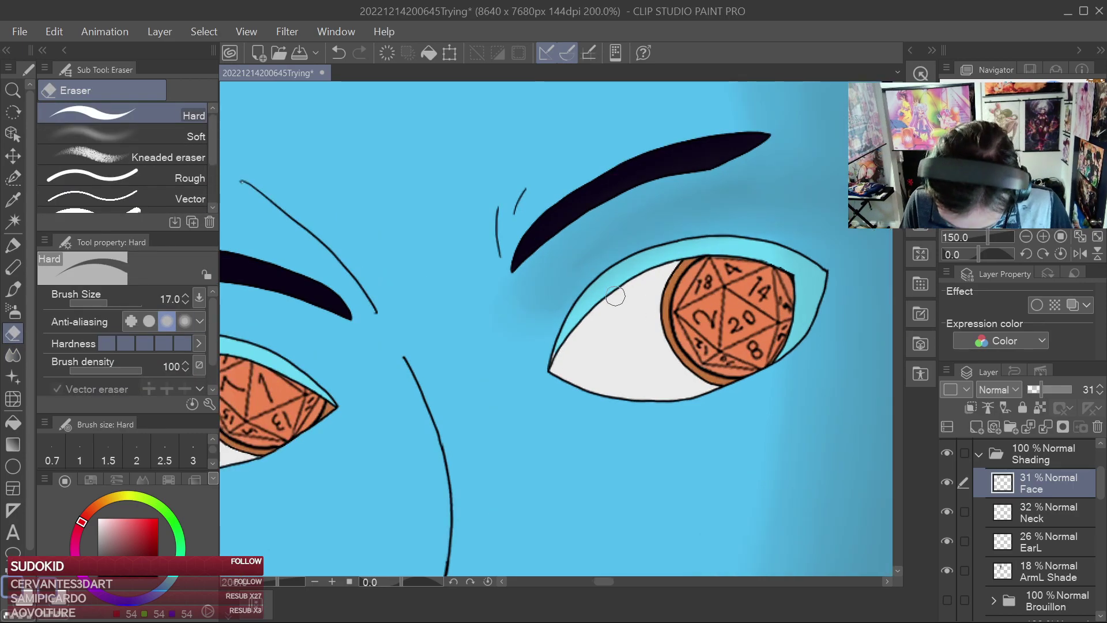
{"action": "left_click_drag", "start_coordinate": [639, 266], "coordinate": [618, 276]}
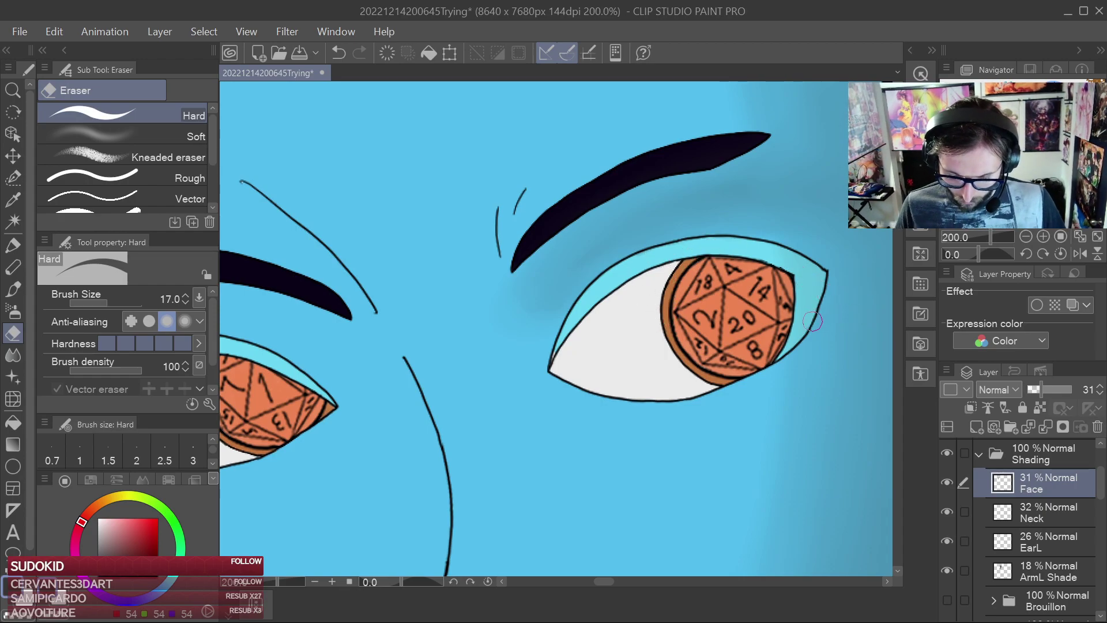
{"action": "scroll", "coordinate": [814, 321], "scroll_direction": "down", "scroll_amount": 1}
{"action": "scroll", "coordinate": [755, 343], "scroll_direction": "up", "scroll_amount": 1}
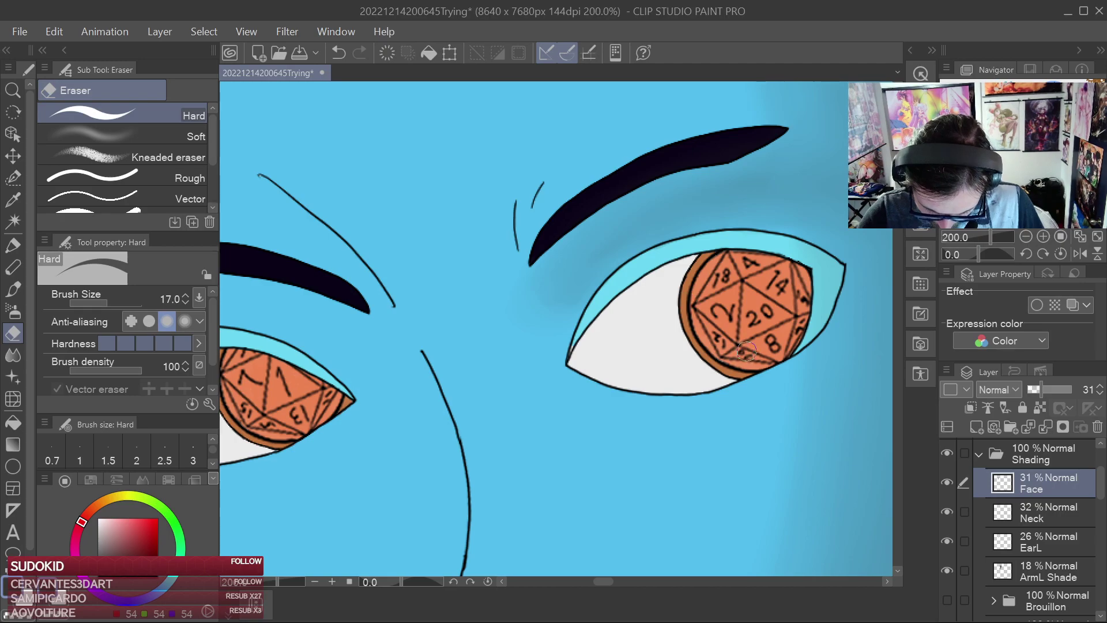
{"action": "scroll", "coordinate": [736, 338], "scroll_direction": "down", "scroll_amount": 4}
{"action": "scroll", "coordinate": [735, 336], "scroll_direction": "down", "scroll_amount": 1}
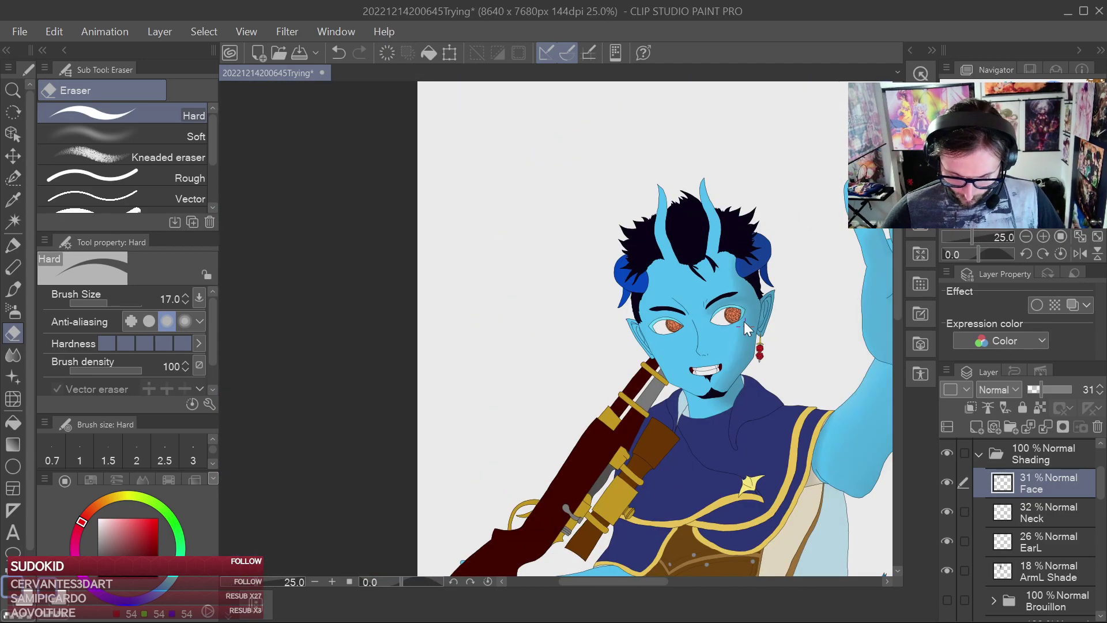
{"action": "key", "text": "ctrl+s"}
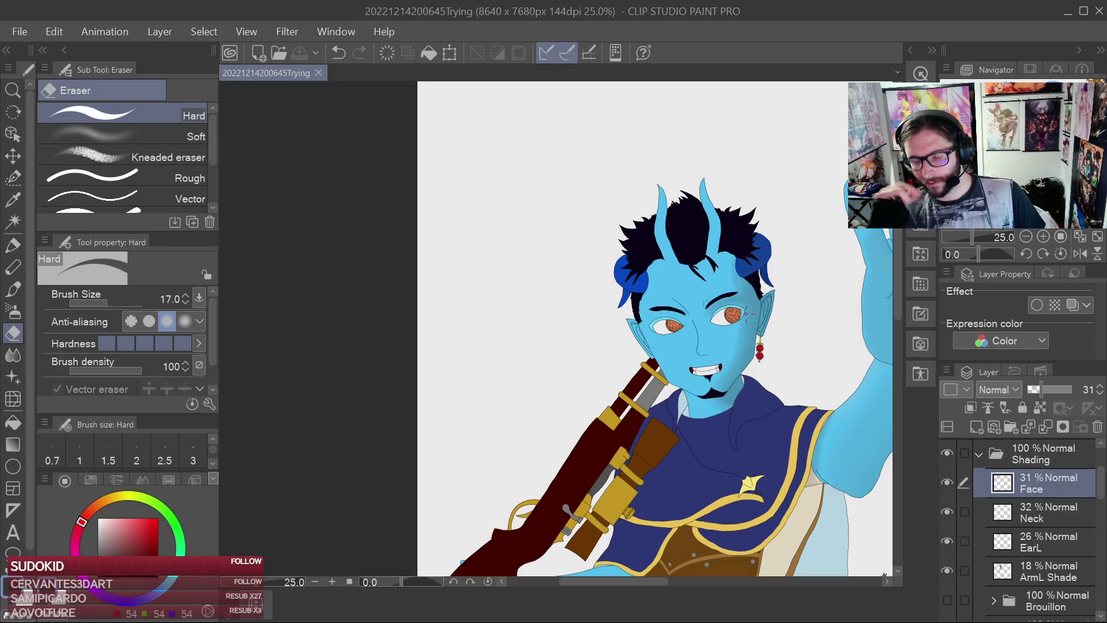
Smooth the shadow beside the eyebrow's outer end with Soft Blend at size 70, and save the drawing
{"action": "scroll", "coordinate": [746, 313], "scroll_direction": "up", "scroll_amount": 3}
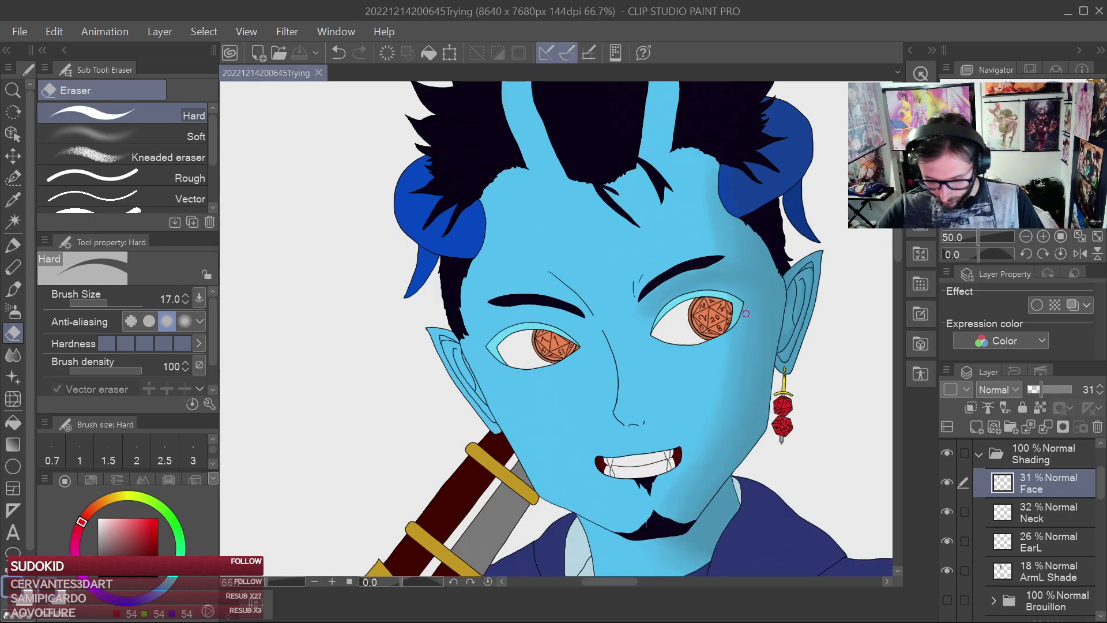
{"action": "key", "text": "j"}
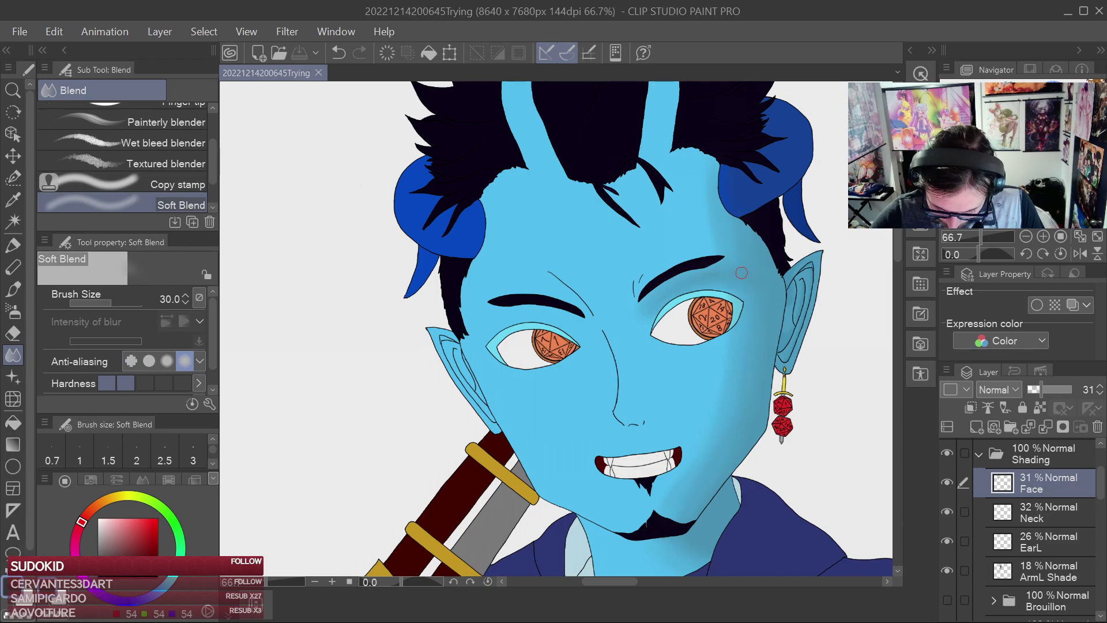
{"action": "key", "text": "]"}
{"action": "key", "text": "]"}
{"action": "left_click_drag", "start_coordinate": [741, 282], "coordinate": [734, 267]}
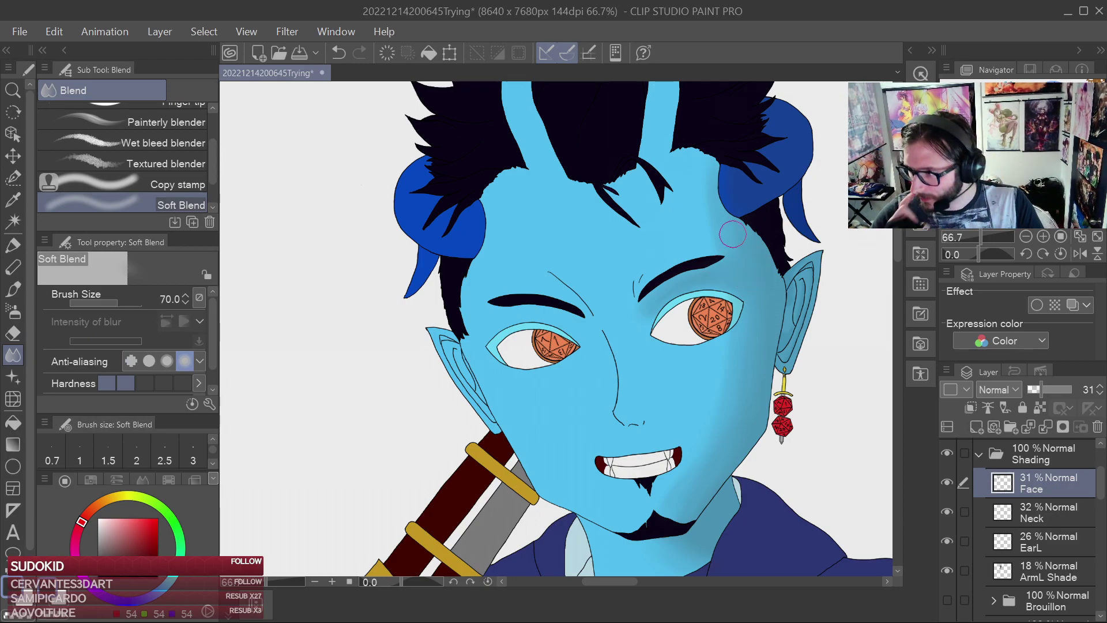
{"action": "key", "text": "space"}
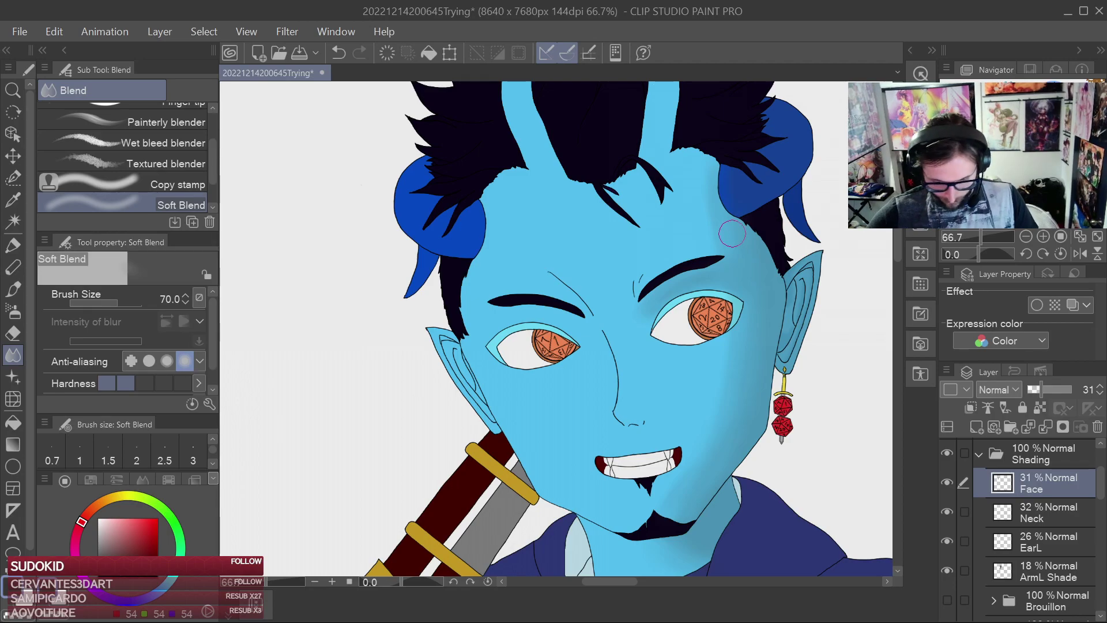
{"action": "left_click_drag", "start_coordinate": [745, 250], "coordinate": [766, 296]}
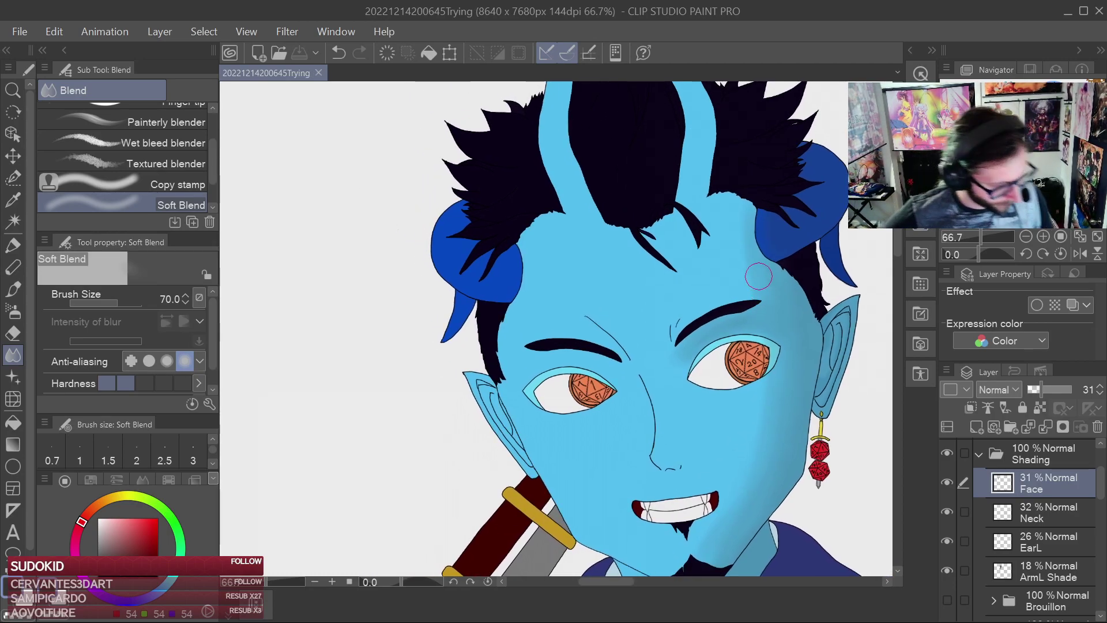
{"action": "left_click_drag", "start_coordinate": [728, 189], "coordinate": [744, 271]}
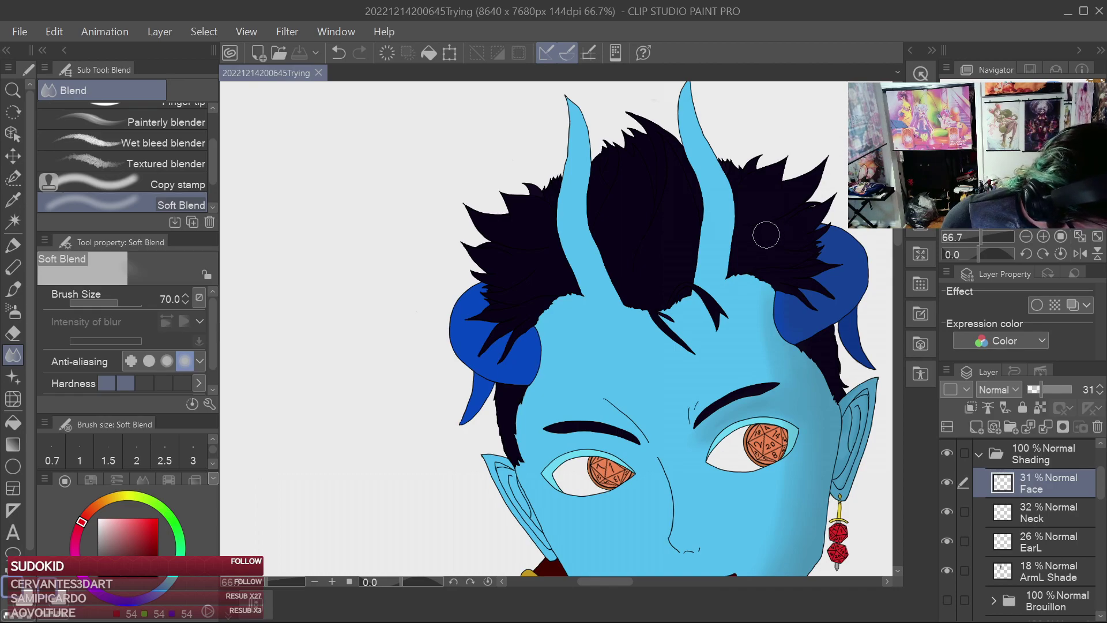
{"action": "left_click_drag", "start_coordinate": [679, 390], "coordinate": [626, 268]}
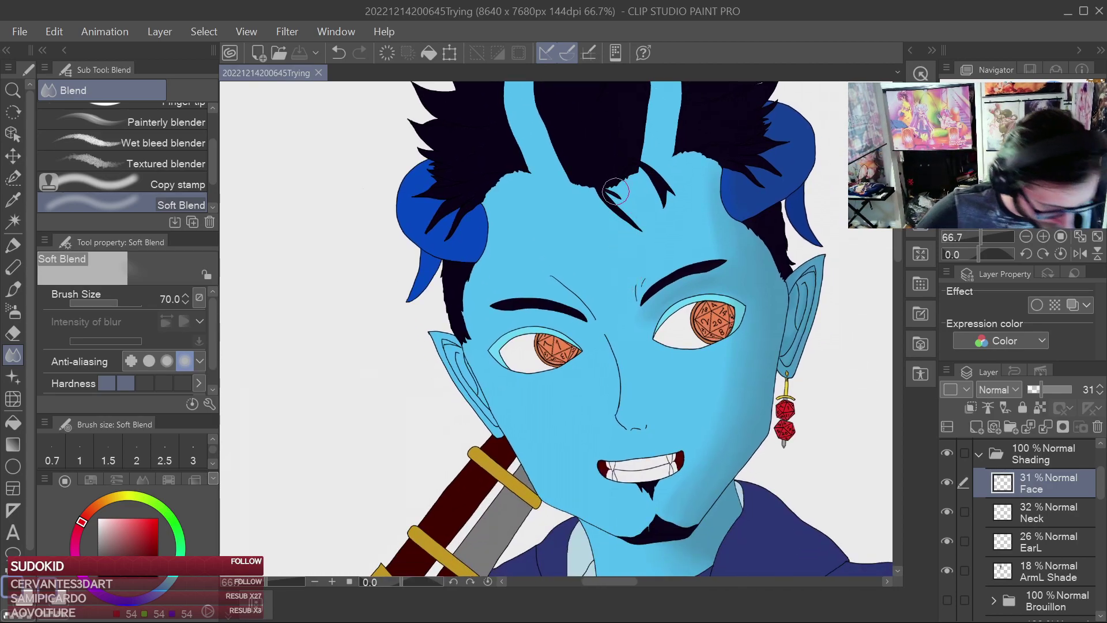
{"action": "scroll", "coordinate": [724, 355], "scroll_direction": "up", "scroll_amount": 1}
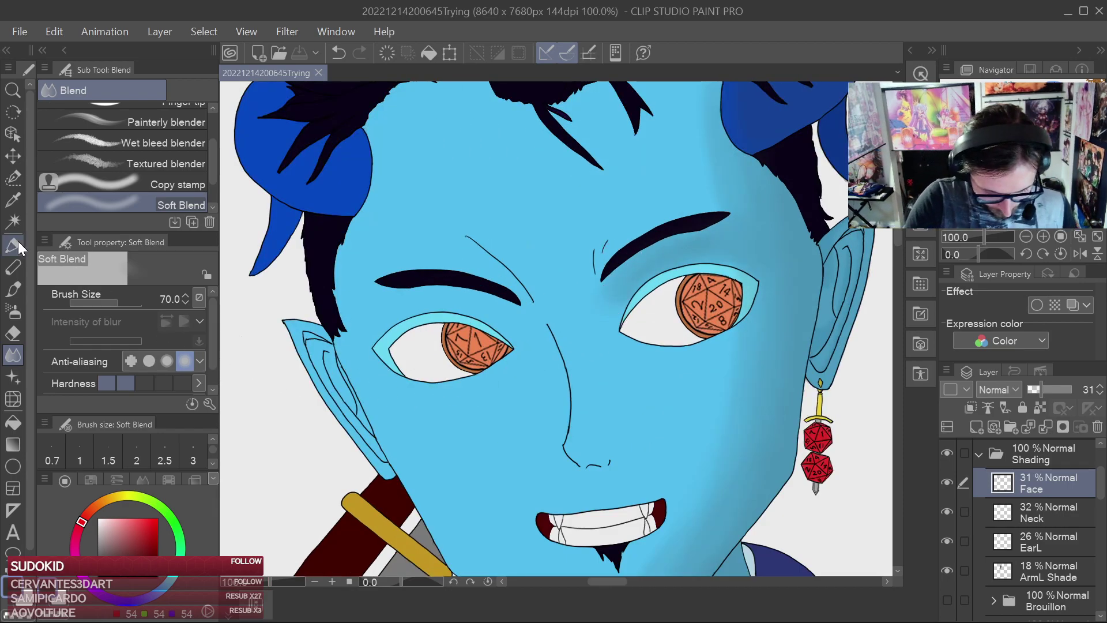
{"action": "left_click", "coordinate": [23, 242]}
{"action": "left_click_drag", "start_coordinate": [608, 304], "coordinate": [610, 311]}
{"action": "left_click", "coordinate": [13, 354]}
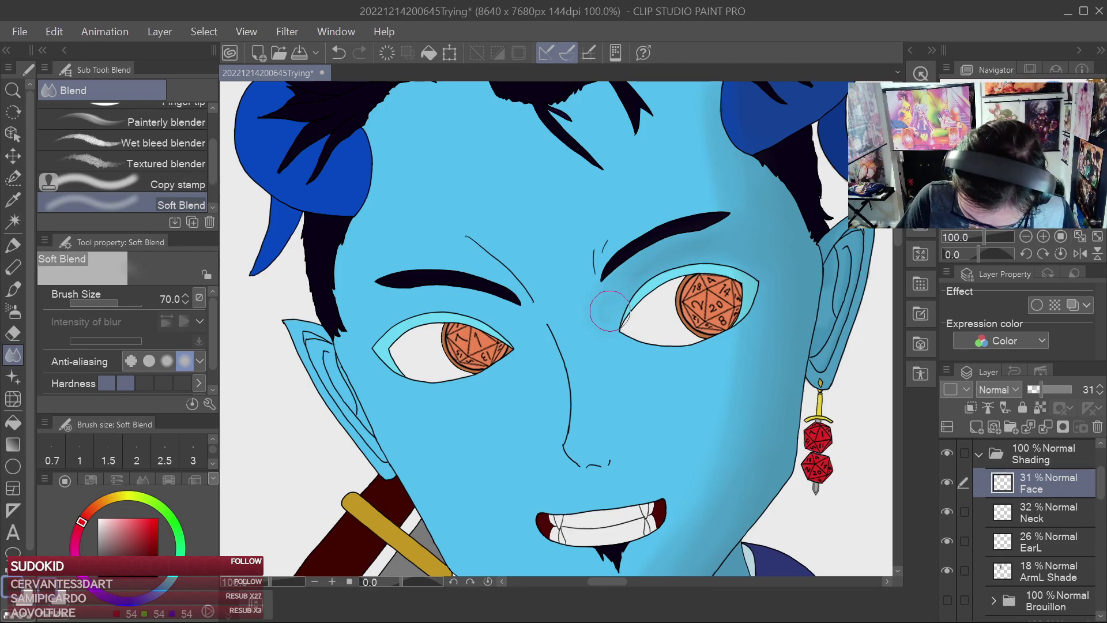
{"action": "key", "text": "ctrl+z"}
{"action": "key", "text": "ctrl+y"}
{"action": "key", "text": "ctrl+z"}
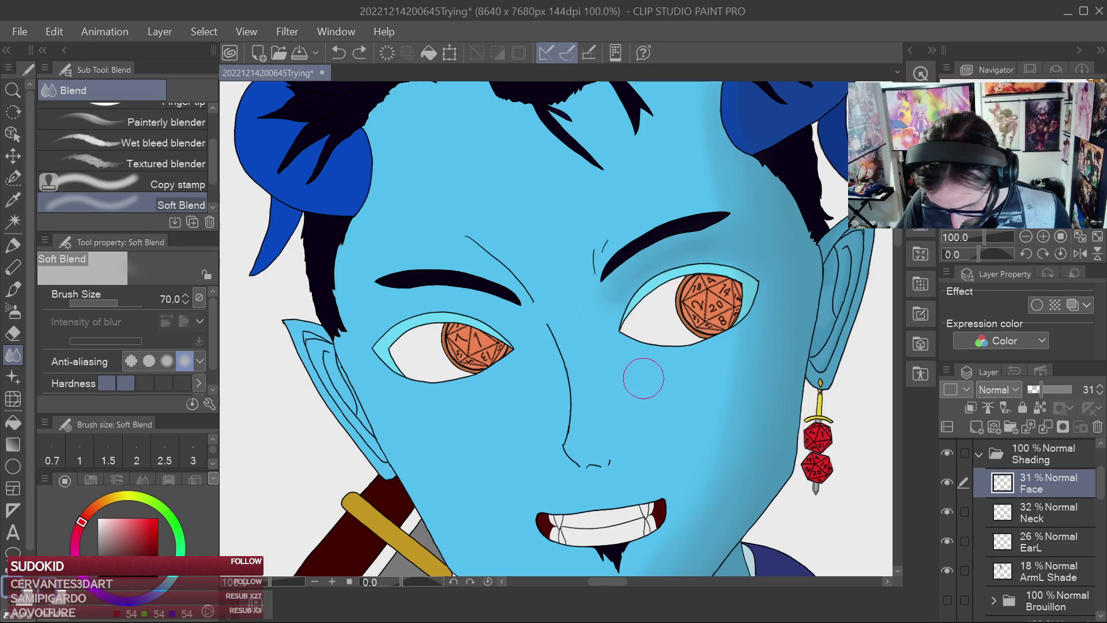
Paint a grey Milli pen shadow between the nose bridge and the eye's inner corner, and soften it with Soft Blend at size 30
{"action": "key", "text": "p"}
{"action": "mouse_move", "coordinate": [598, 321]}
{"action": "left_mouse_down"}
{"action": "mouse_move", "coordinate": [603, 337]}
{"action": "mouse_move", "coordinate": [612, 295]}
{"action": "left_mouse_up"}
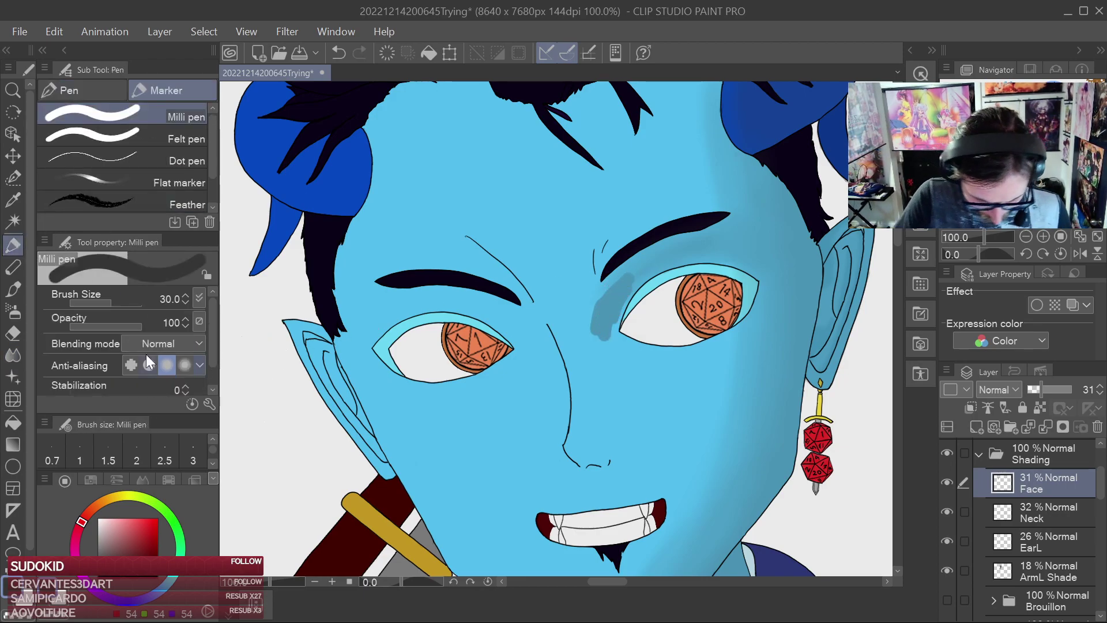
{"action": "key", "text": "j"}
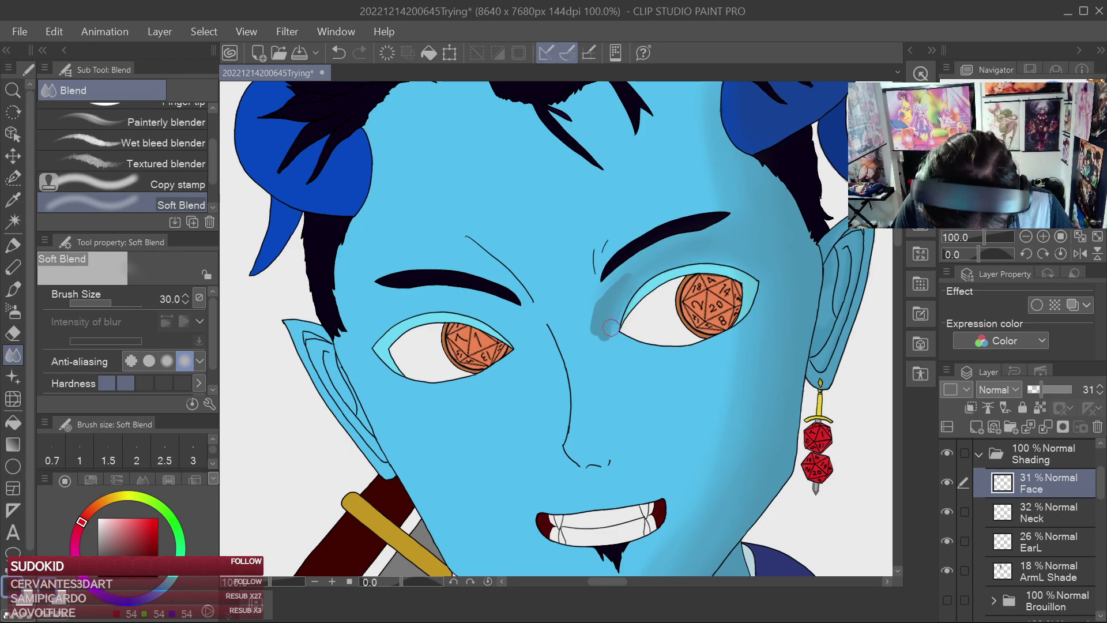
{"action": "left_click_drag", "start_coordinate": [611, 307], "coordinate": [588, 348]}
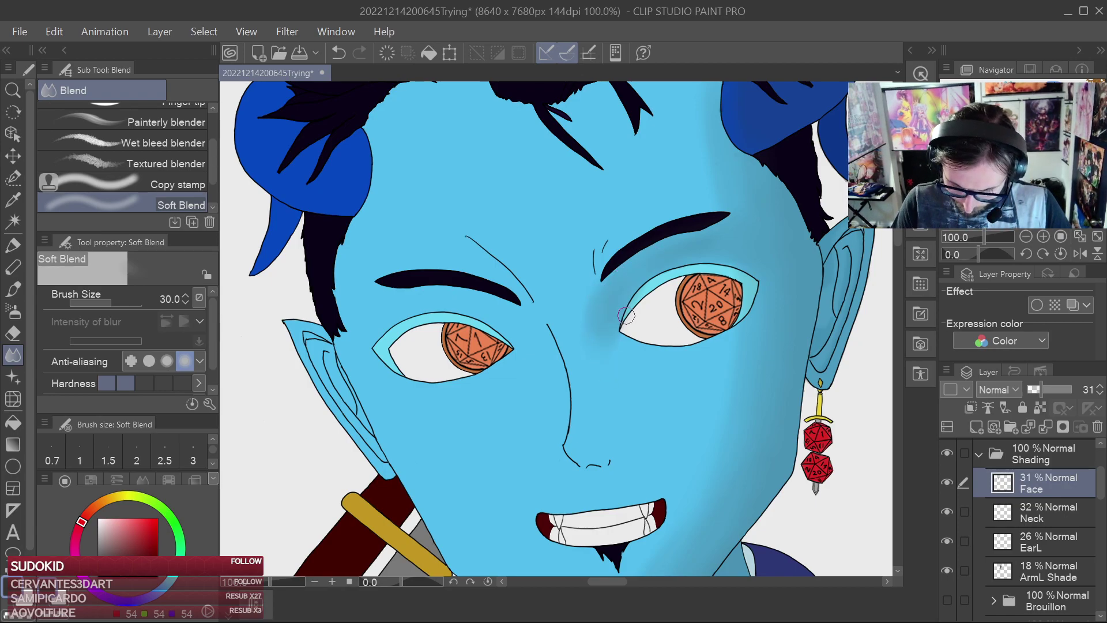
Erase the shadow spill inside the eye's inner corner with the Hard eraser at size 17, and save the drawing
{"action": "key", "text": "e"}
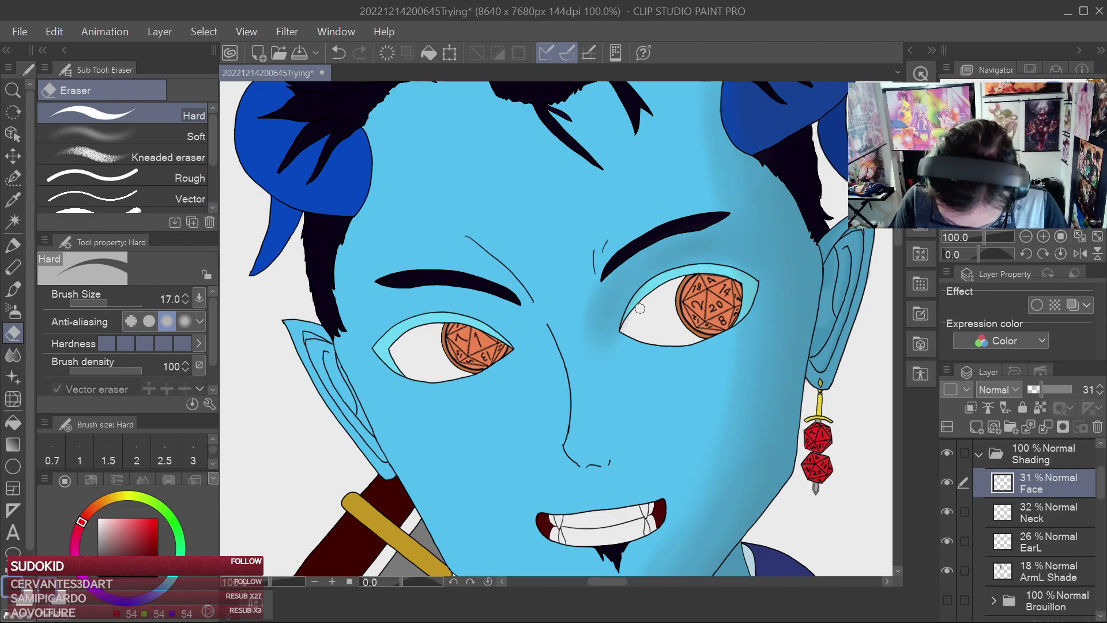
{"action": "scroll", "coordinate": [643, 308], "scroll_direction": "up", "scroll_amount": 2}
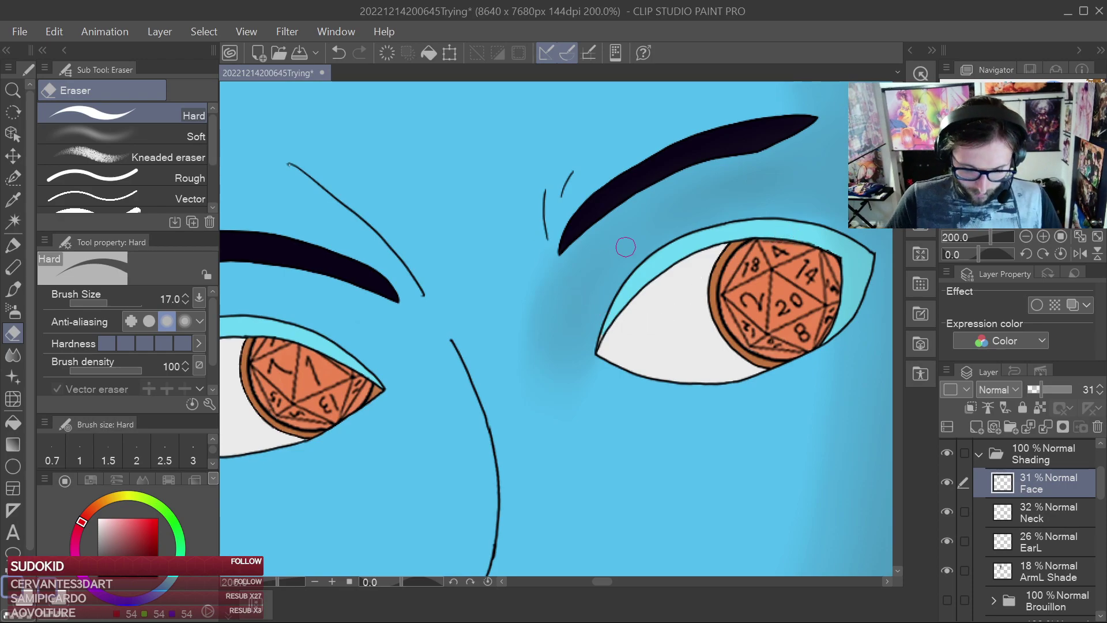
{"action": "scroll", "coordinate": [616, 245], "scroll_direction": "down", "scroll_amount": 5}
{"action": "key", "text": "ctrl+s"}
Smooth the shadow along the inner edge of the shaded eyelid with Soft Blend at size 17, and save the drawing
{"action": "scroll", "coordinate": [752, 311], "scroll_direction": "up", "scroll_amount": 2}
{"action": "scroll", "coordinate": [749, 317], "scroll_direction": "up", "scroll_amount": 3}
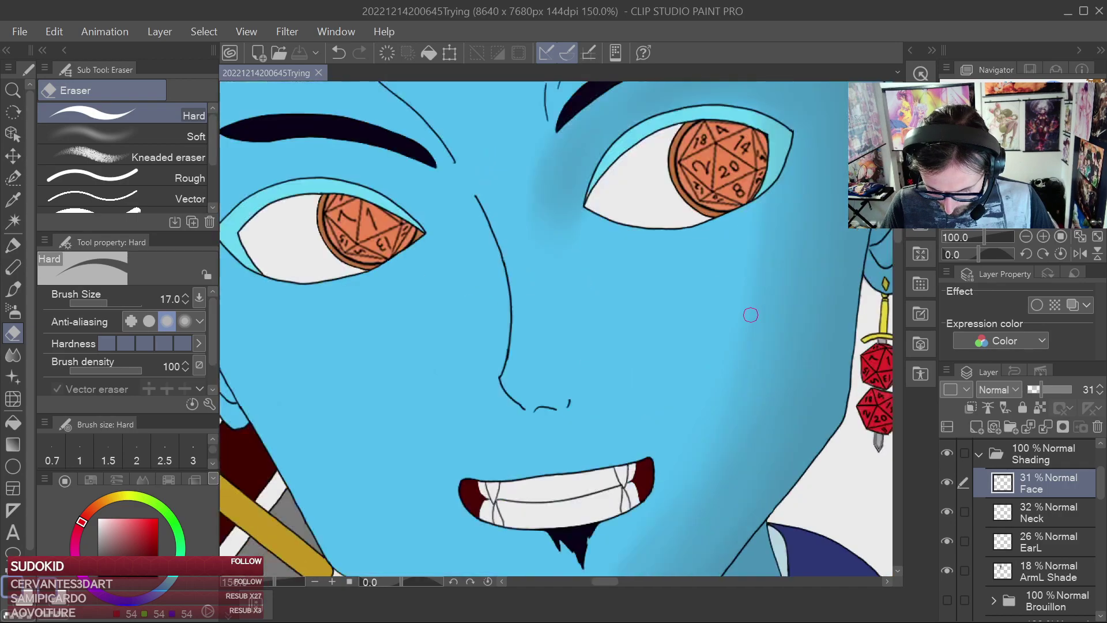
{"action": "key", "text": "j"}
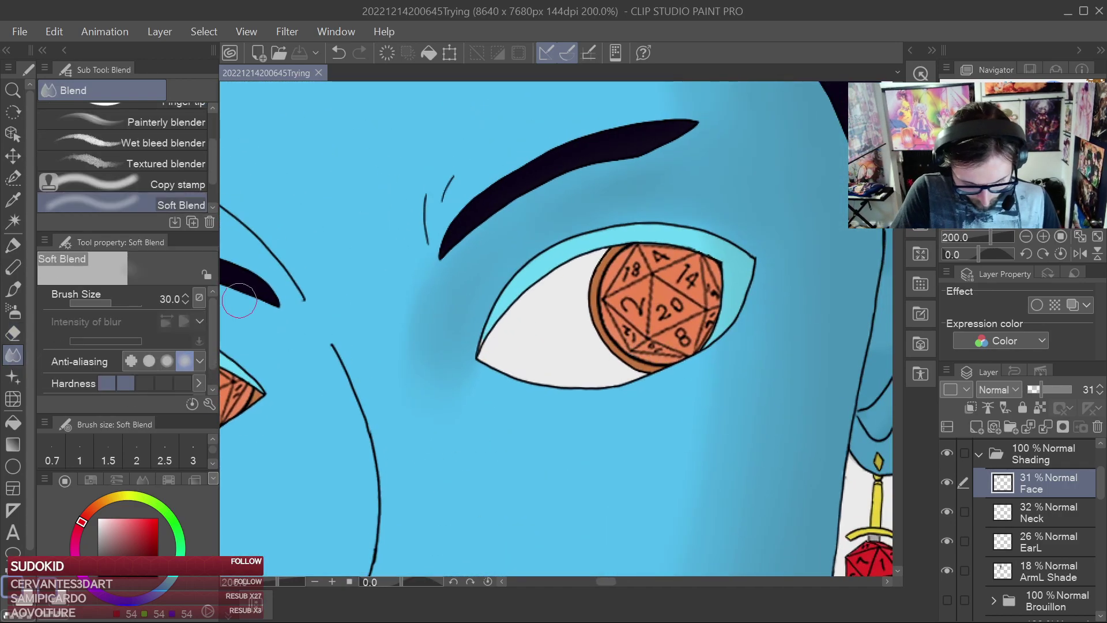
{"action": "key", "text": "bracketleft"}
{"action": "key", "text": "bracketleft"}
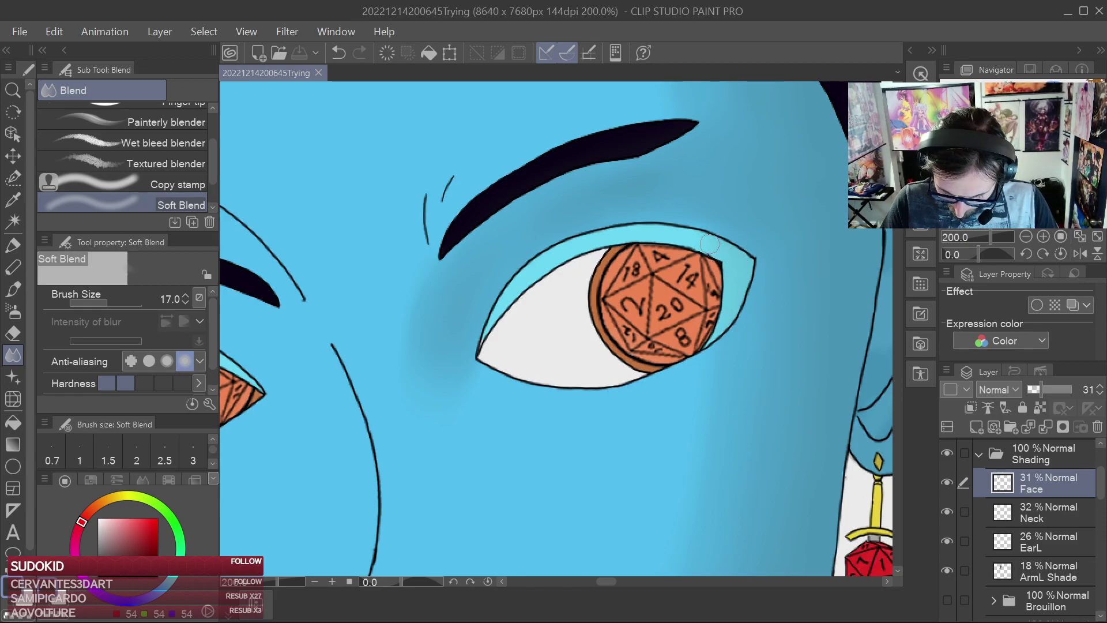
{"action": "left_click_drag", "start_coordinate": [533, 281], "coordinate": [492, 321]}
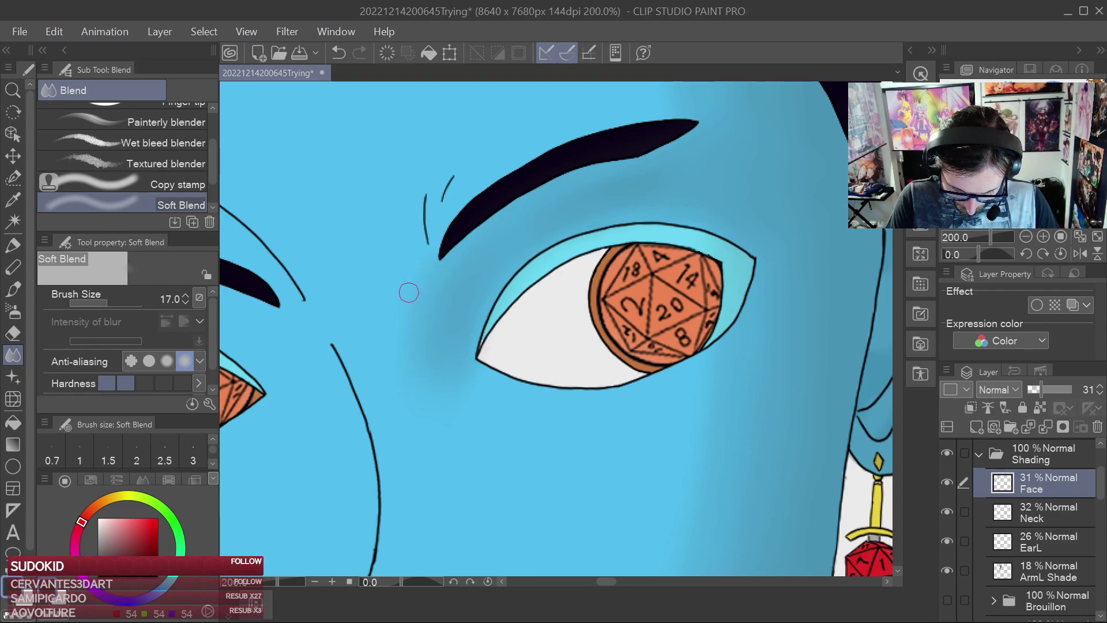
{"action": "scroll", "coordinate": [626, 411], "scroll_direction": "down", "scroll_amount": 3}
{"action": "key", "text": "ctrl+s"}
{"action": "scroll", "coordinate": [621, 389], "scroll_direction": "down", "scroll_amount": 4}
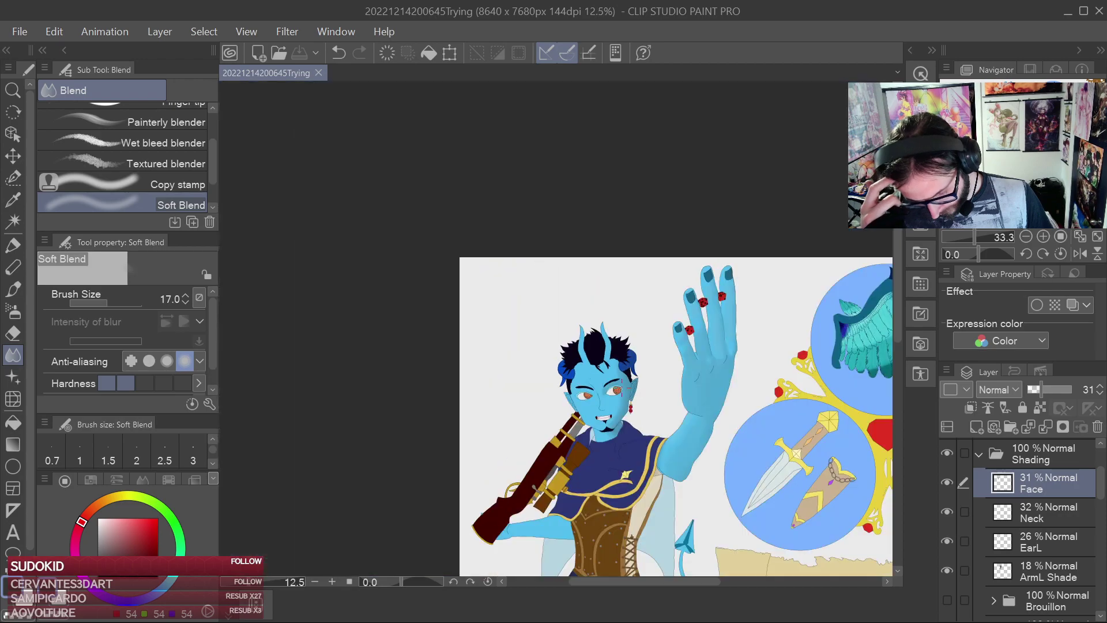
{"action": "left_click_drag", "start_coordinate": [706, 392], "coordinate": [667, 185]}
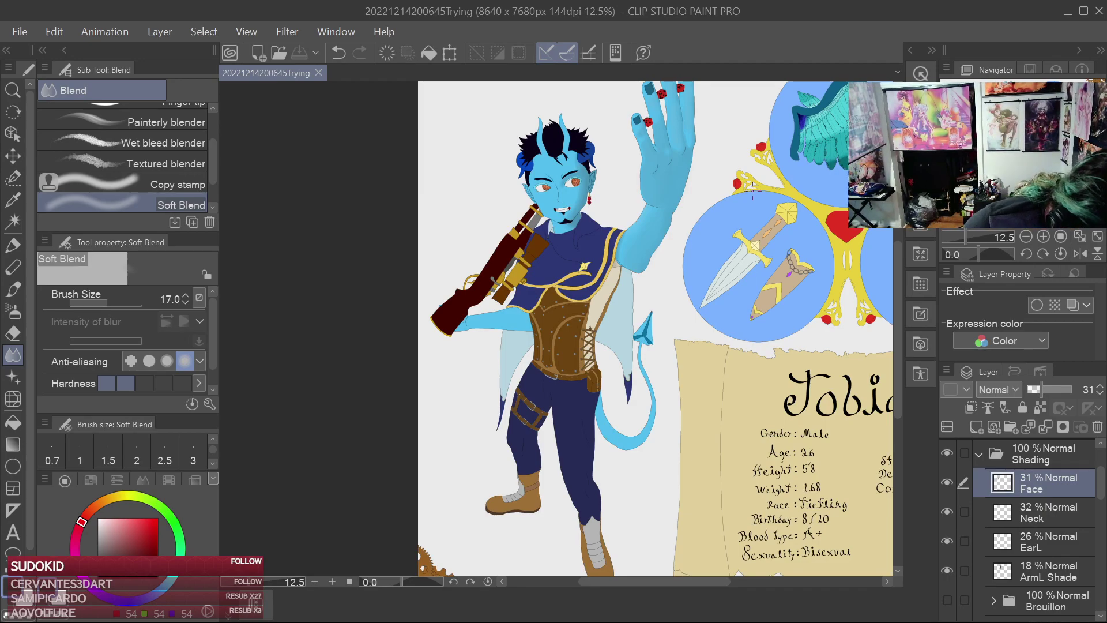
Paint a lighter grey (RGB 129, 129, 129) wedge on the shaded cheek beside the mouth with the Milli pen at size 30
{"action": "scroll", "coordinate": [632, 288], "scroll_direction": "up", "scroll_amount": 4}
{"action": "left_click_drag", "start_coordinate": [572, 190], "coordinate": [687, 462]}
{"action": "scroll", "coordinate": [668, 404], "scroll_direction": "up", "scroll_amount": 1}
{"action": "scroll", "coordinate": [620, 350], "scroll_direction": "up", "scroll_amount": 3}
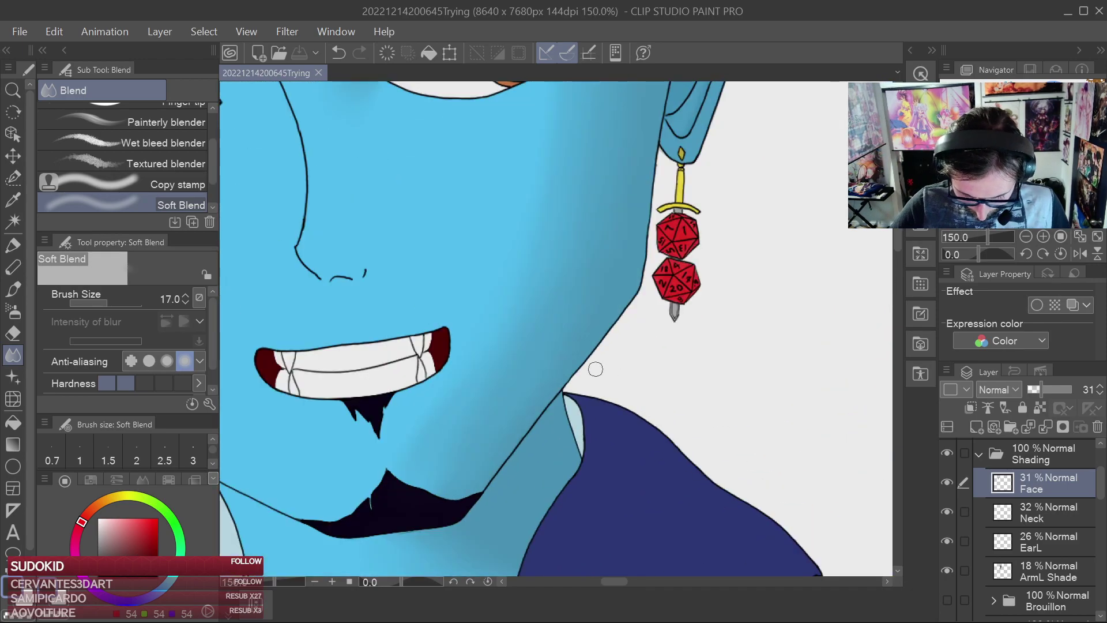
{"action": "left_click", "coordinate": [98, 548]}
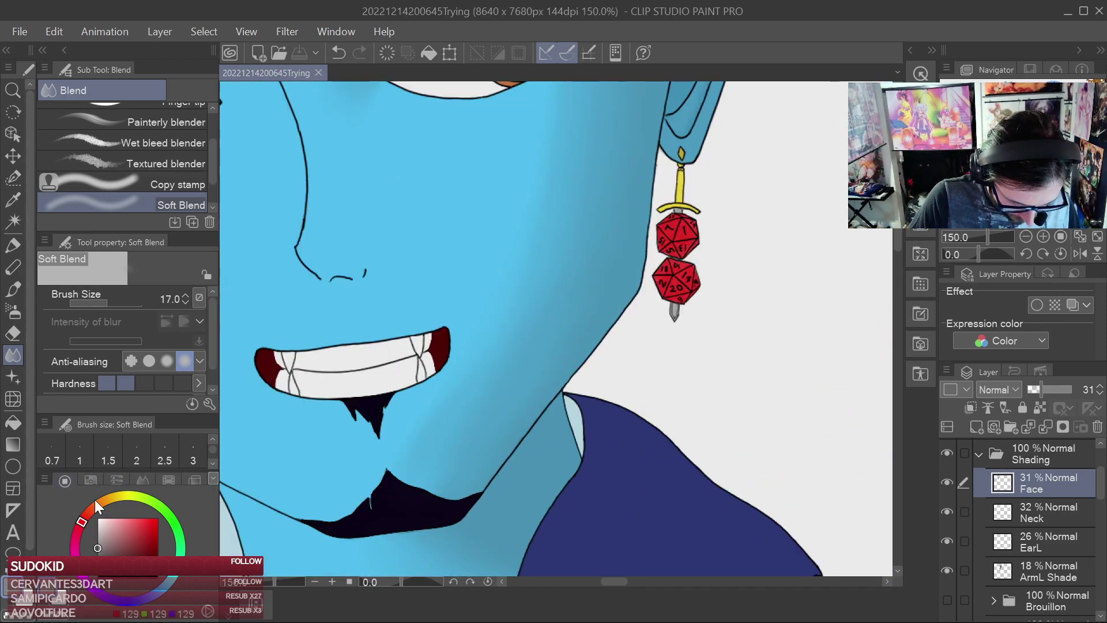
{"action": "key", "text": "p"}
{"action": "scroll", "coordinate": [509, 236], "scroll_direction": "down", "scroll_amount": 1}
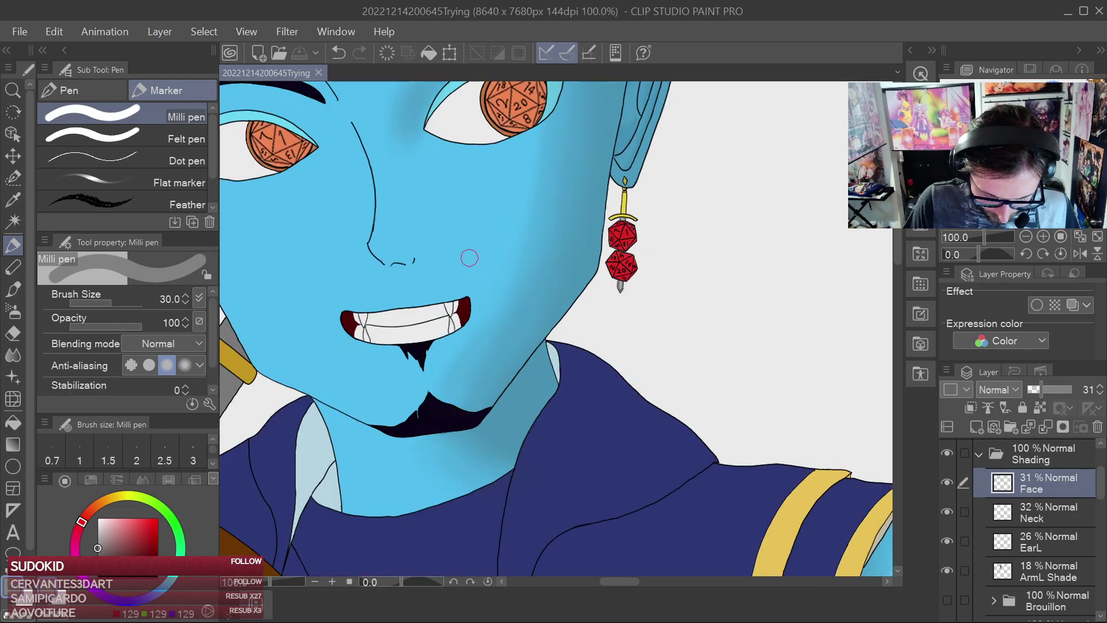
{"action": "mouse_move", "coordinate": [474, 252]}
{"action": "left_mouse_down"}
{"action": "mouse_move", "coordinate": [510, 243]}
{"action": "mouse_move", "coordinate": [498, 308]}
{"action": "mouse_move", "coordinate": [517, 257]}
{"action": "mouse_move", "coordinate": [517, 277]}
{"action": "mouse_move", "coordinate": [509, 285]}
{"action": "mouse_move", "coordinate": [503, 257]}
{"action": "mouse_move", "coordinate": [538, 247]}
{"action": "mouse_move", "coordinate": [514, 319]}
{"action": "mouse_move", "coordinate": [527, 294]}
{"action": "mouse_move", "coordinate": [501, 303]}
{"action": "left_mouse_up"}
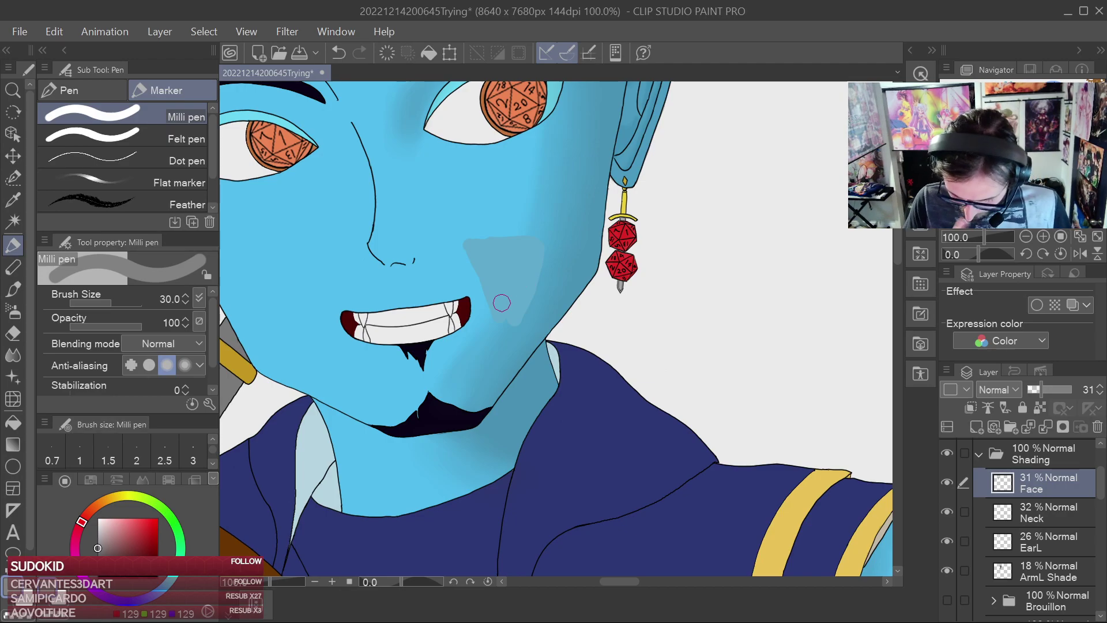
Blend the light grey cheek patch into the side shadow with Soft Blend at size 60
{"action": "key", "text": "j"}
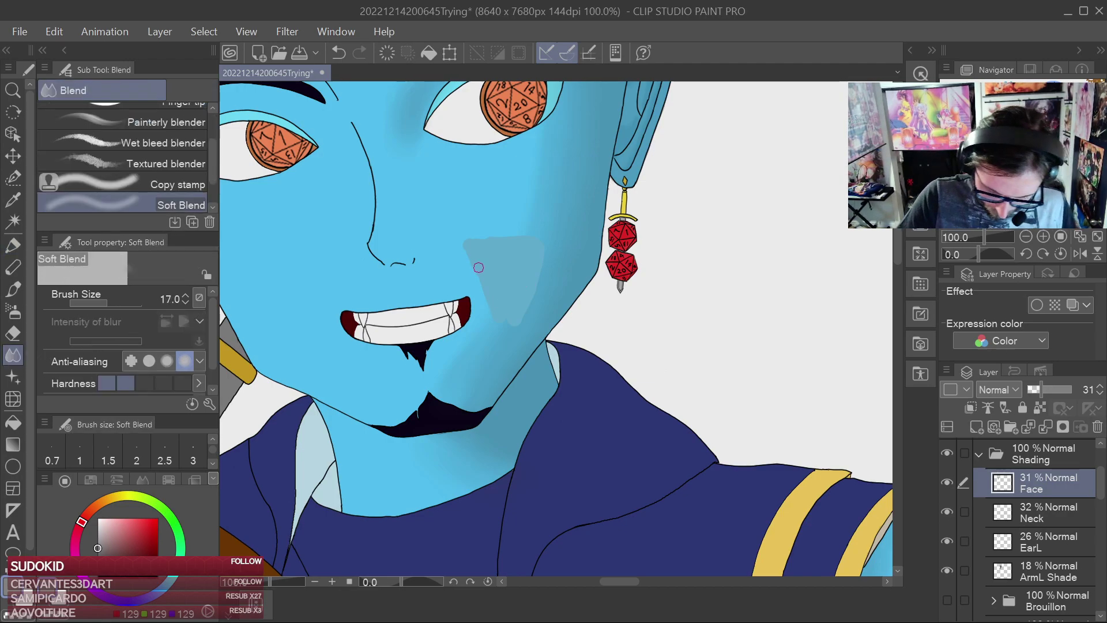
{"action": "key", "text": "]"}
{"action": "key", "text": "]"}
{"action": "key", "text": "]"}
{"action": "mouse_move", "coordinate": [484, 283]}
{"action": "left_mouse_down"}
{"action": "mouse_move", "coordinate": [448, 229]}
{"action": "mouse_move", "coordinate": [534, 235]}
{"action": "mouse_move", "coordinate": [523, 321]}
{"action": "mouse_move", "coordinate": [528, 277]}
{"action": "mouse_move", "coordinate": [497, 231]}
{"action": "mouse_move", "coordinate": [491, 243]}
{"action": "mouse_move", "coordinate": [542, 225]}
{"action": "mouse_move", "coordinate": [537, 313]}
{"action": "mouse_move", "coordinate": [552, 246]}
{"action": "mouse_move", "coordinate": [538, 335]}
{"action": "mouse_move", "coordinate": [480, 258]}
{"action": "mouse_move", "coordinate": [508, 250]}
{"action": "mouse_move", "coordinate": [560, 295]}
{"action": "left_mouse_up"}
{"action": "scroll", "coordinate": [758, 324], "scroll_direction": "down", "scroll_amount": 3}
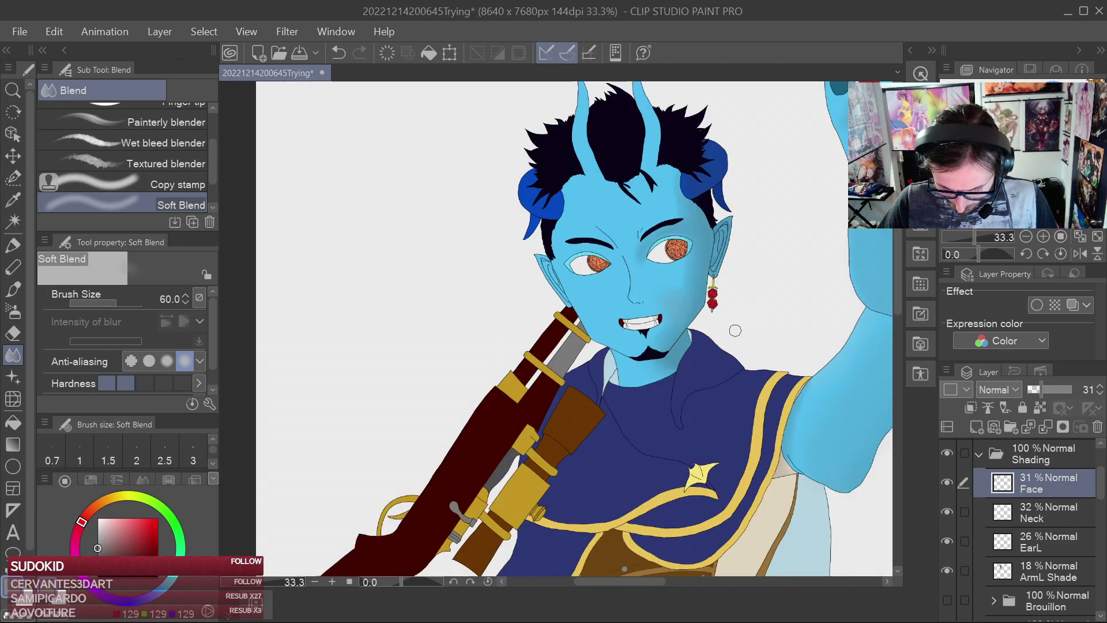
Smooth the shadow on the cheek below the shaded eye with Soft Blend at size 60, and save the drawing
{"action": "scroll", "coordinate": [727, 324], "scroll_direction": "up", "scroll_amount": 2}
{"action": "mouse_move", "coordinate": [668, 251]}
{"action": "left_mouse_down"}
{"action": "mouse_move", "coordinate": [652, 257]}
{"action": "mouse_move", "coordinate": [659, 296]}
{"action": "mouse_move", "coordinate": [654, 271]}
{"action": "mouse_move", "coordinate": [671, 274]}
{"action": "left_mouse_up"}
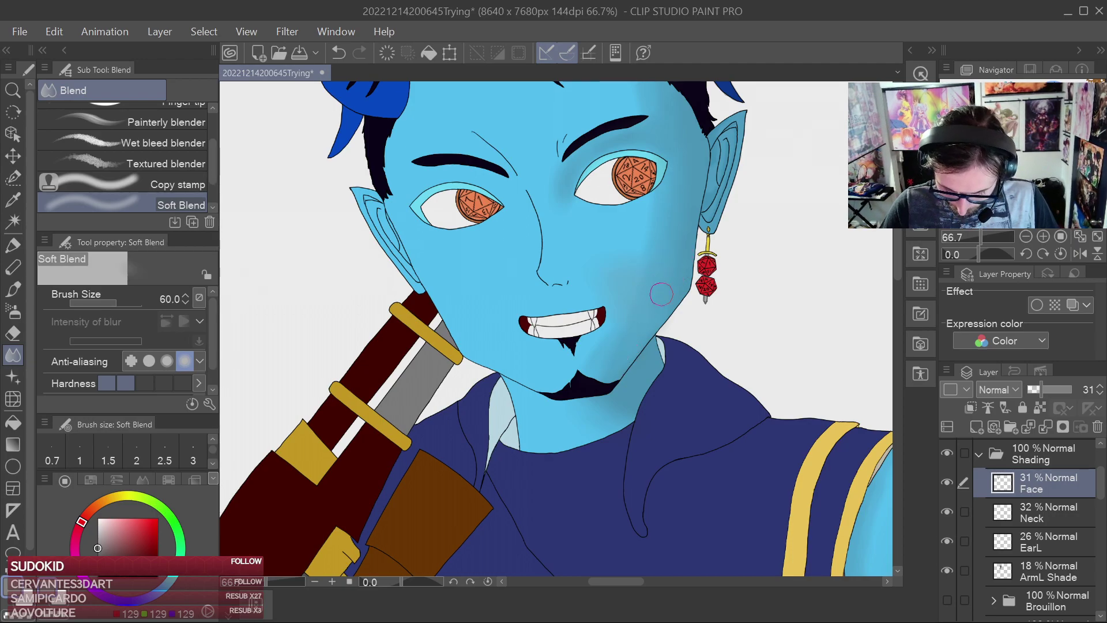
{"action": "scroll", "coordinate": [728, 254], "scroll_direction": "down", "scroll_amount": 5}
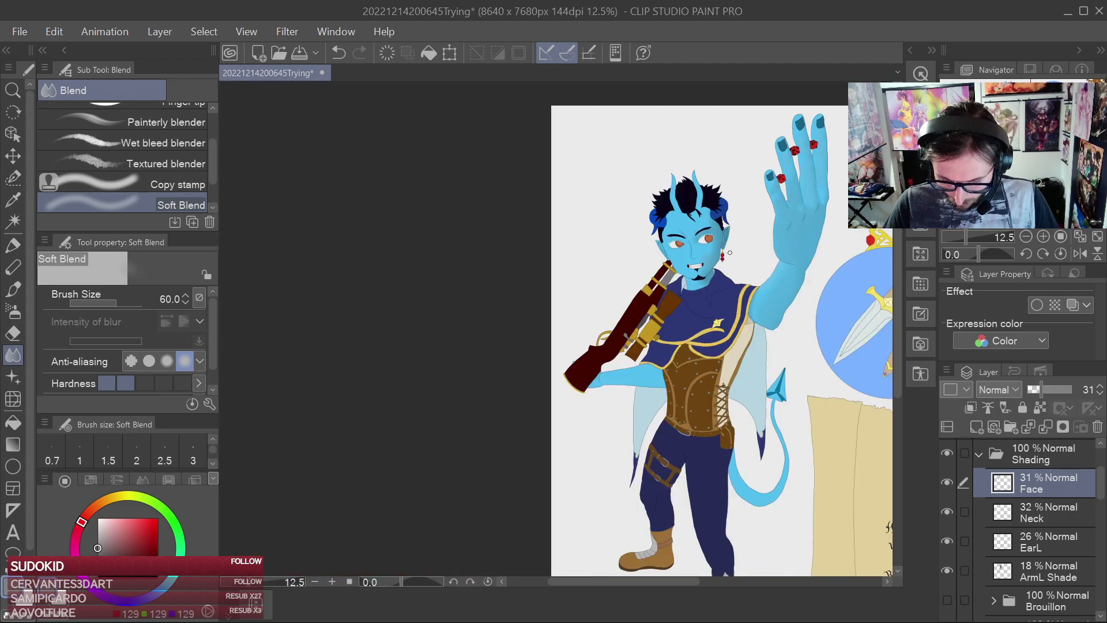
{"action": "scroll", "coordinate": [730, 254], "scroll_direction": "up", "scroll_amount": 6}
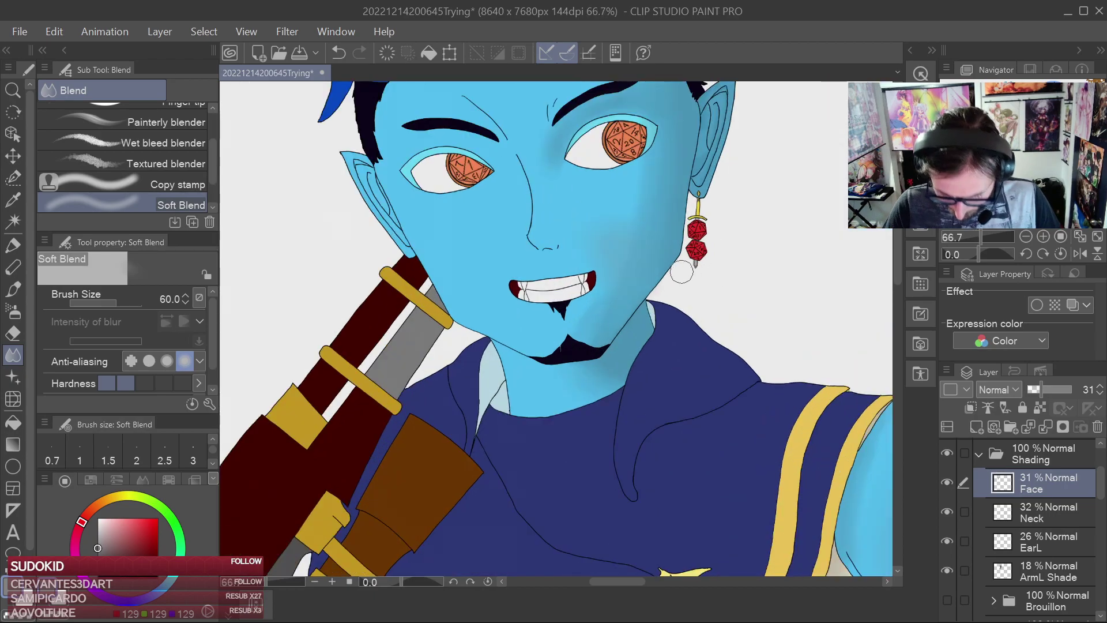
{"action": "mouse_move", "coordinate": [641, 173]}
{"action": "left_mouse_down"}
{"action": "mouse_move", "coordinate": [657, 155]}
{"action": "mouse_move", "coordinate": [581, 210]}
{"action": "mouse_move", "coordinate": [638, 176]}
{"action": "mouse_move", "coordinate": [613, 215]}
{"action": "mouse_move", "coordinate": [666, 128]}
{"action": "mouse_move", "coordinate": [650, 165]}
{"action": "mouse_move", "coordinate": [577, 215]}
{"action": "mouse_move", "coordinate": [592, 235]}
{"action": "left_mouse_up"}
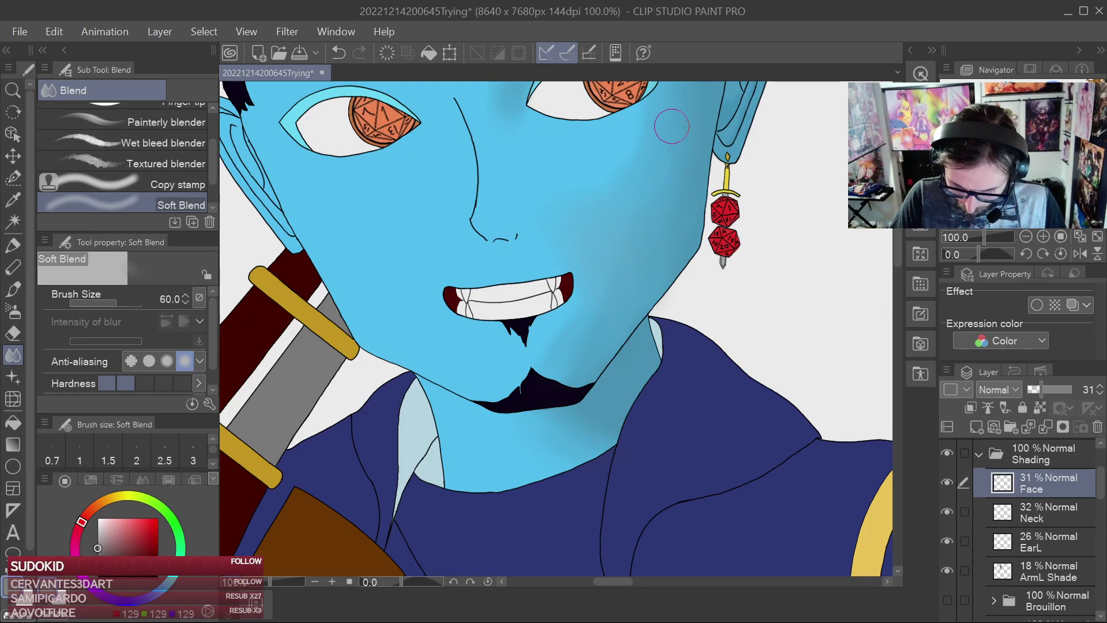
{"action": "scroll", "coordinate": [755, 235], "scroll_direction": "down", "scroll_amount": 4}
{"action": "scroll", "coordinate": [755, 234], "scroll_direction": "down", "scroll_amount": 5}
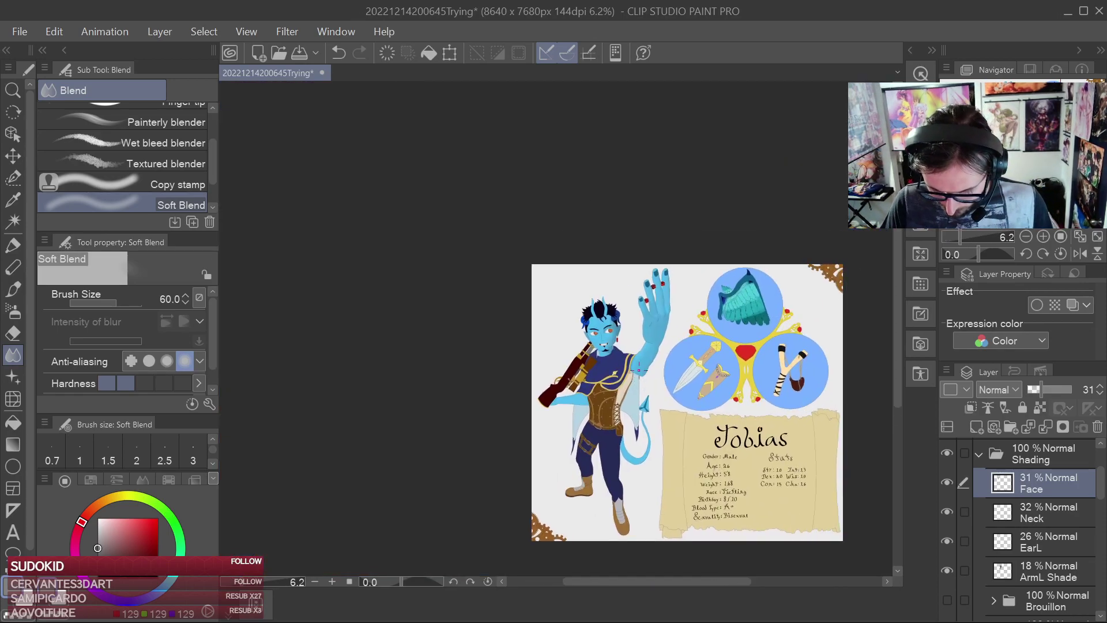
{"action": "scroll", "coordinate": [651, 364], "scroll_direction": "up", "scroll_amount": 5}
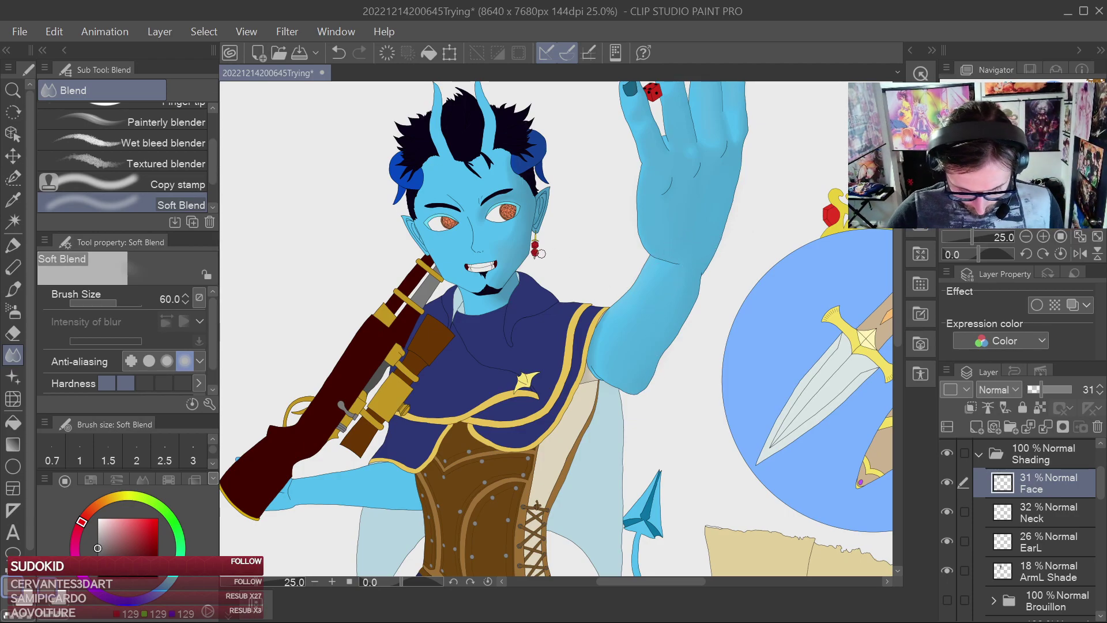
{"action": "key", "text": "ctrl+s"}
Lighten the shadow just beneath the shaded eye with the Soft eraser at size 80
{"action": "scroll", "coordinate": [541, 248], "scroll_direction": "up", "scroll_amount": 2}
{"action": "scroll", "coordinate": [541, 248], "scroll_direction": "up", "scroll_amount": 1}
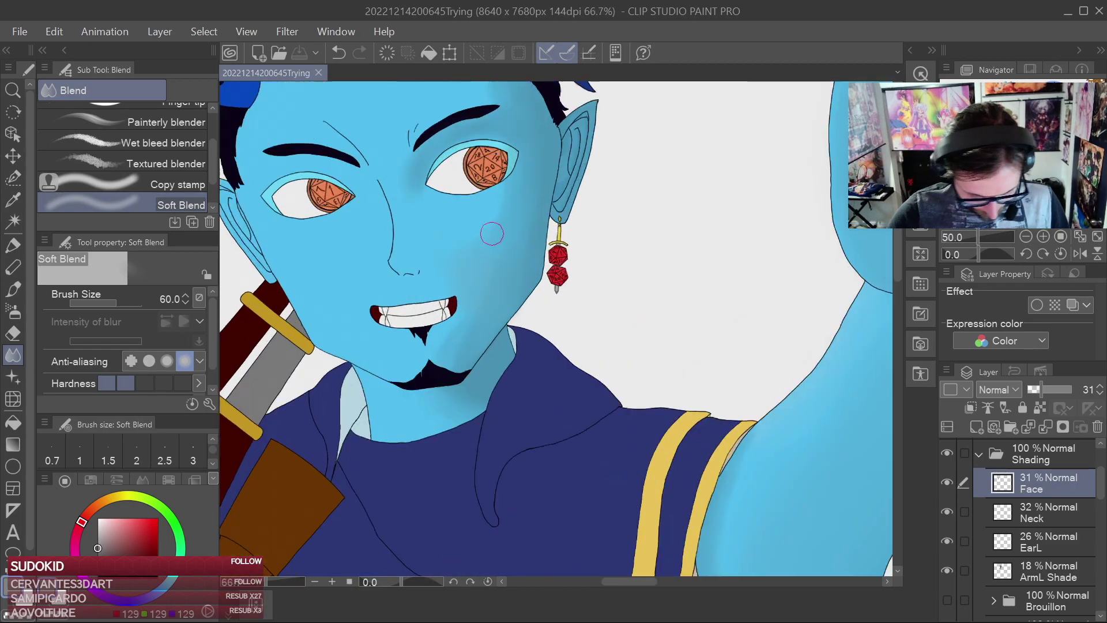
{"action": "left_click", "coordinate": [12, 334]}
{"action": "left_click", "coordinate": [196, 136]}
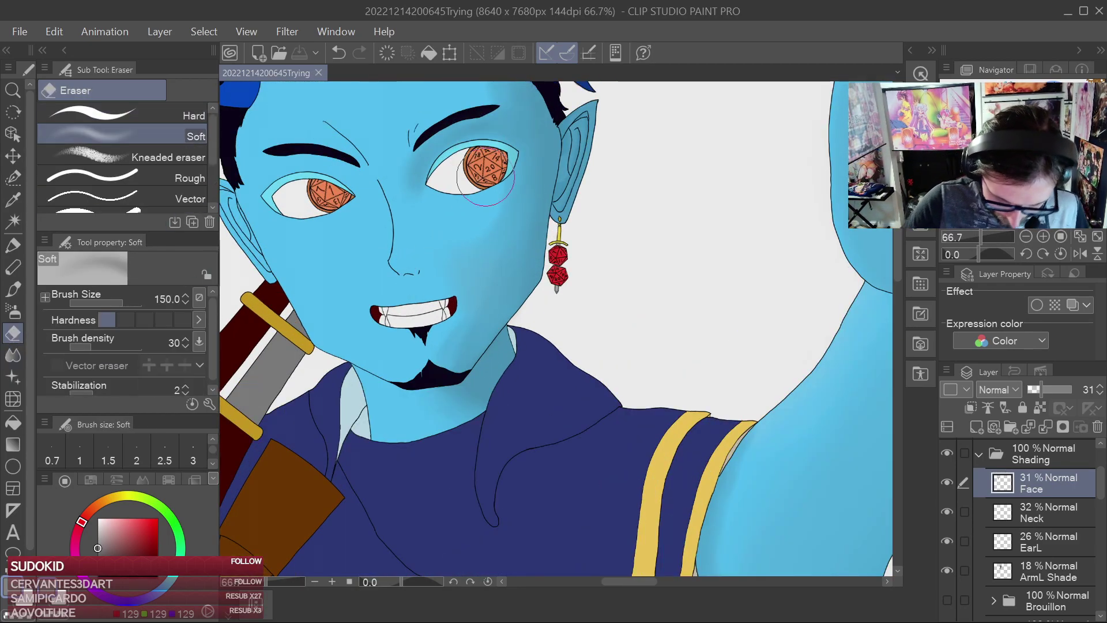
{"action": "key", "text": "["}
{"action": "key", "text": "["}
{"action": "key", "text": "["}
{"action": "mouse_move", "coordinate": [506, 211]}
{"action": "left_mouse_down"}
{"action": "mouse_move", "coordinate": [515, 149]}
{"action": "mouse_move", "coordinate": [511, 188]}
{"action": "mouse_move", "coordinate": [488, 224]}
{"action": "mouse_move", "coordinate": [516, 190]}
{"action": "mouse_move", "coordinate": [520, 142]}
{"action": "mouse_move", "coordinate": [491, 232]}
{"action": "mouse_move", "coordinate": [493, 203]}
{"action": "left_mouse_up"}
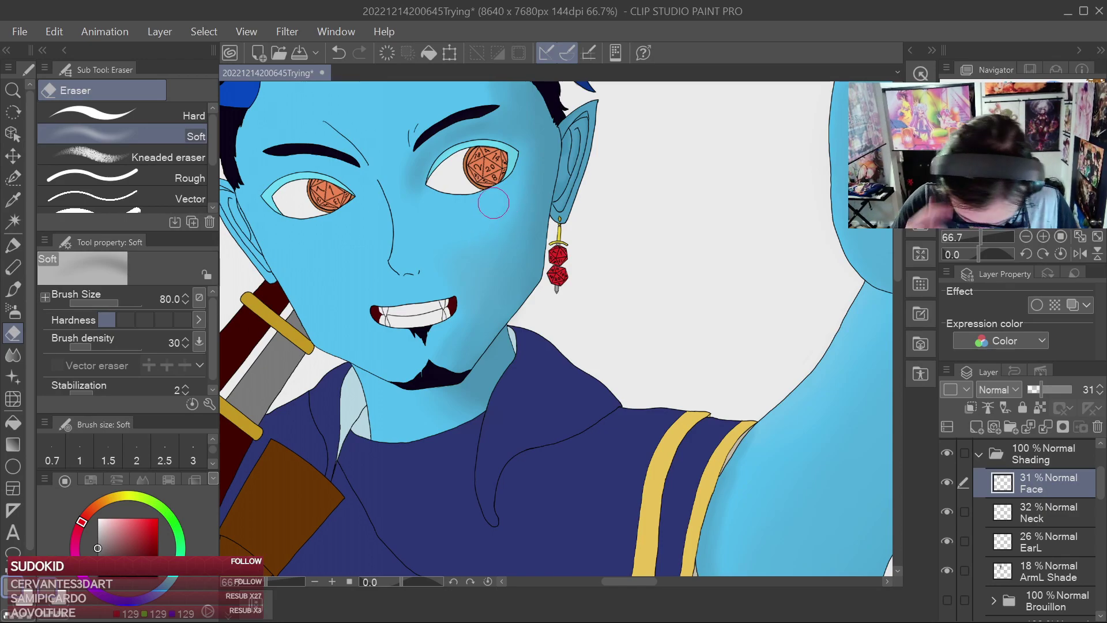
{"action": "mouse_move", "coordinate": [517, 133]}
{"action": "left_mouse_down"}
{"action": "mouse_move", "coordinate": [516, 151]}
{"action": "mouse_move", "coordinate": [461, 144]}
{"action": "mouse_move", "coordinate": [421, 191]}
{"action": "mouse_move", "coordinate": [445, 183]}
{"action": "left_mouse_up"}
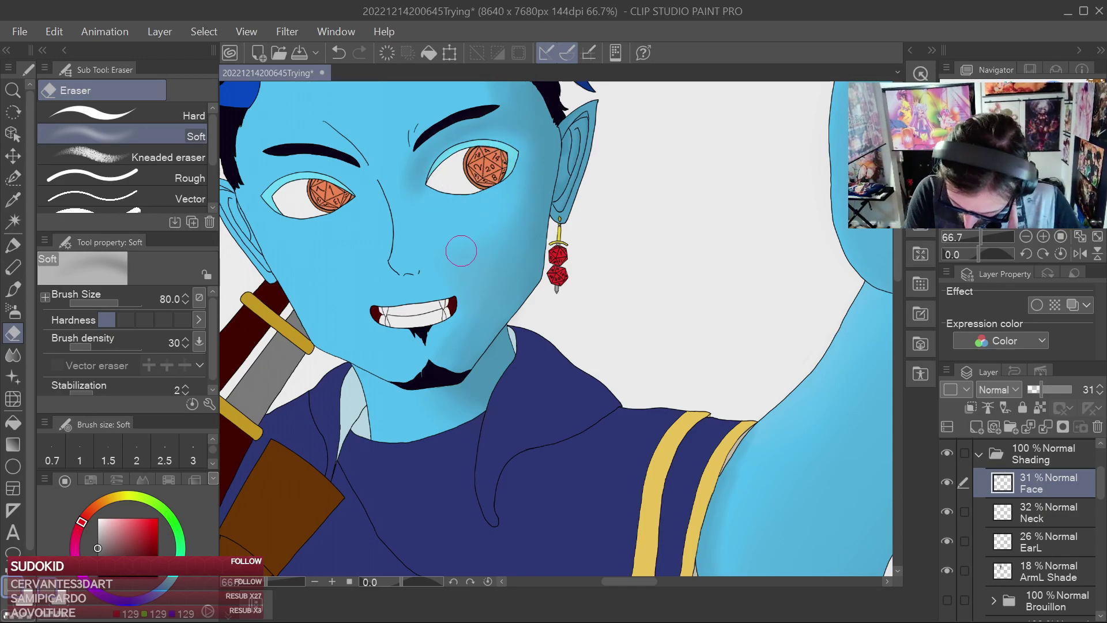
{"action": "scroll", "coordinate": [464, 248], "scroll_direction": "down", "scroll_amount": 3}
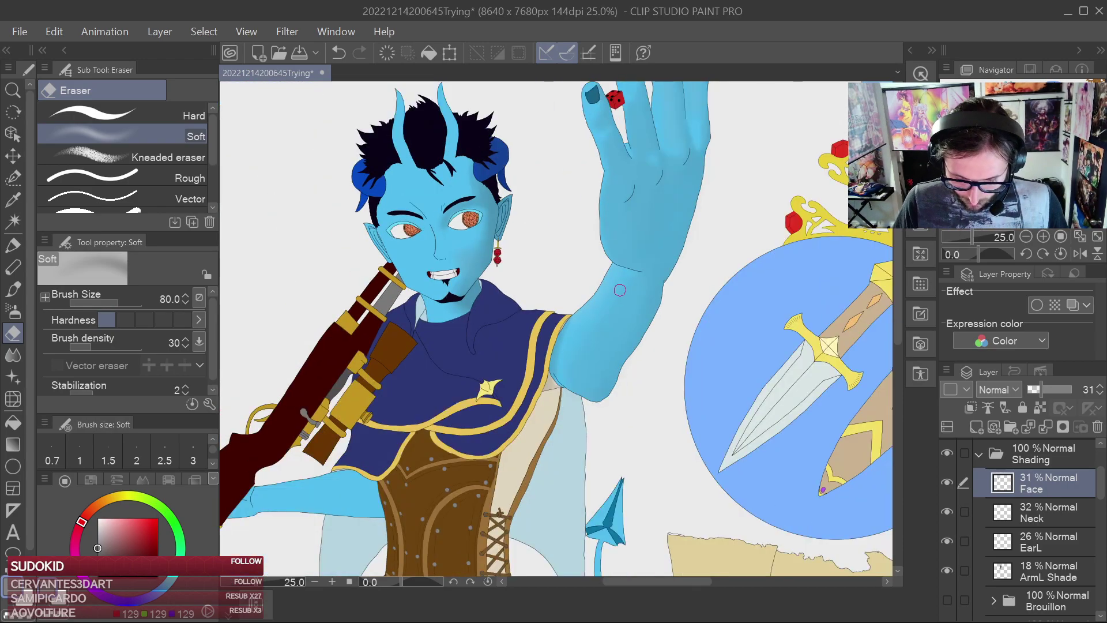
{"action": "key", "text": "ctrl+z"}
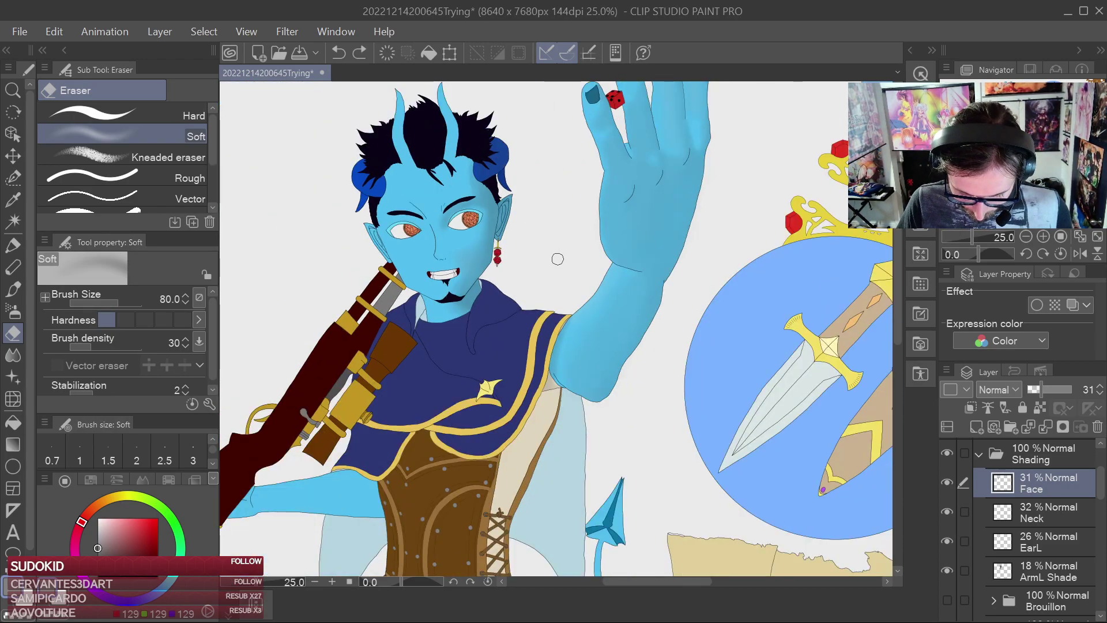
Lighten the shadow around the shaded eye's outer corner with the Soft eraser at size 80, and save the drawing
{"action": "scroll", "coordinate": [557, 263], "scroll_direction": "up", "scroll_amount": 3}
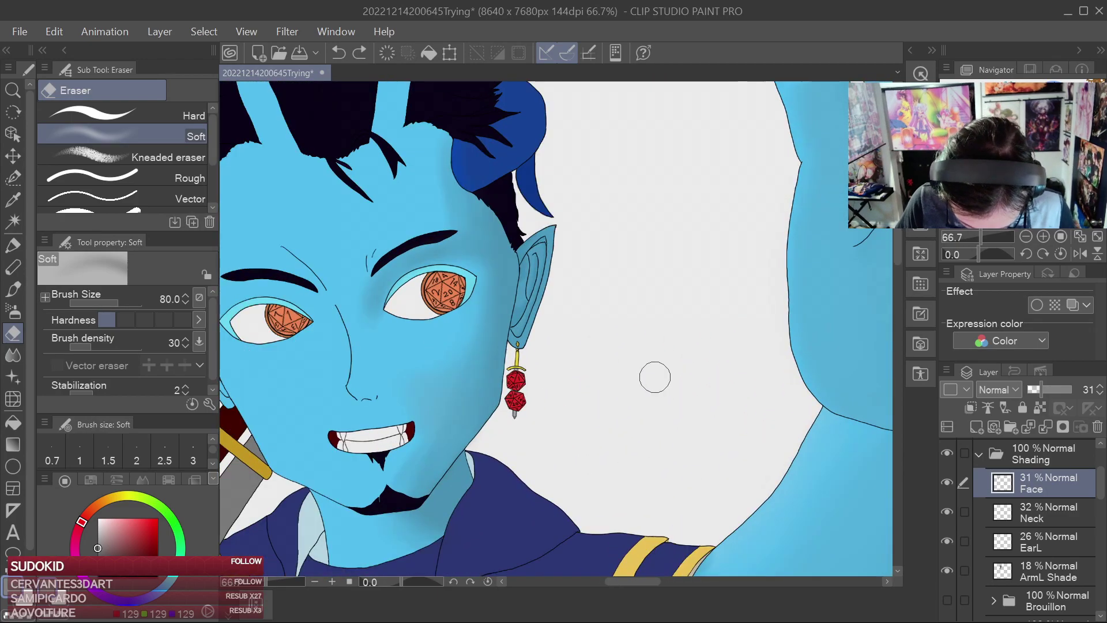
{"action": "mouse_move", "coordinate": [495, 338]}
{"action": "left_mouse_down"}
{"action": "mouse_move", "coordinate": [462, 320]}
{"action": "mouse_move", "coordinate": [465, 310]}
{"action": "left_mouse_up"}
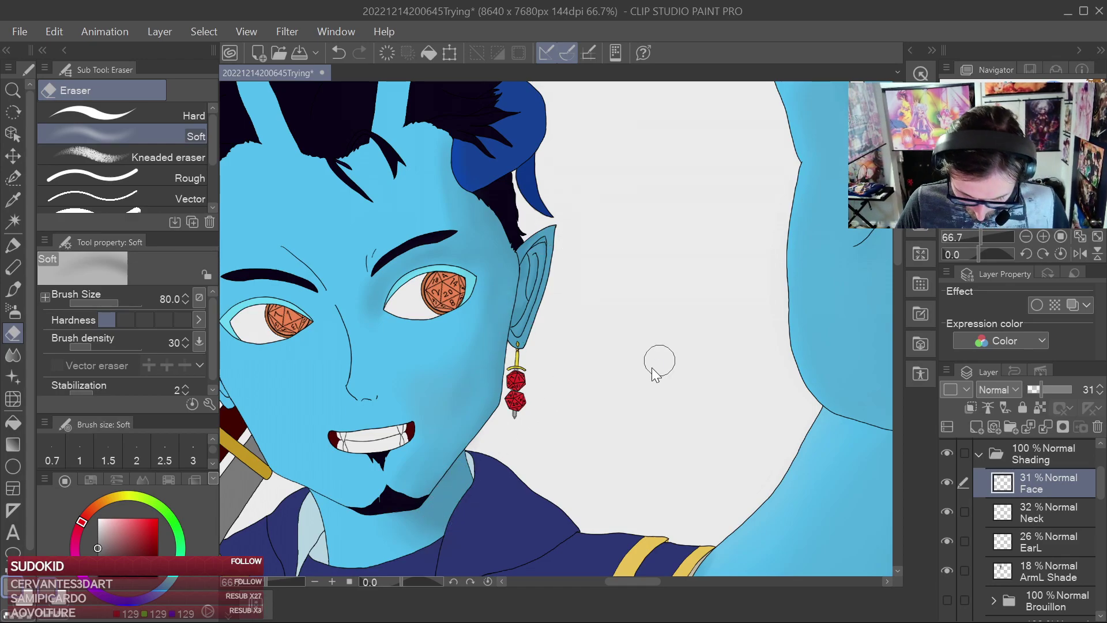
{"action": "scroll", "coordinate": [666, 335], "scroll_direction": "down", "scroll_amount": 3}
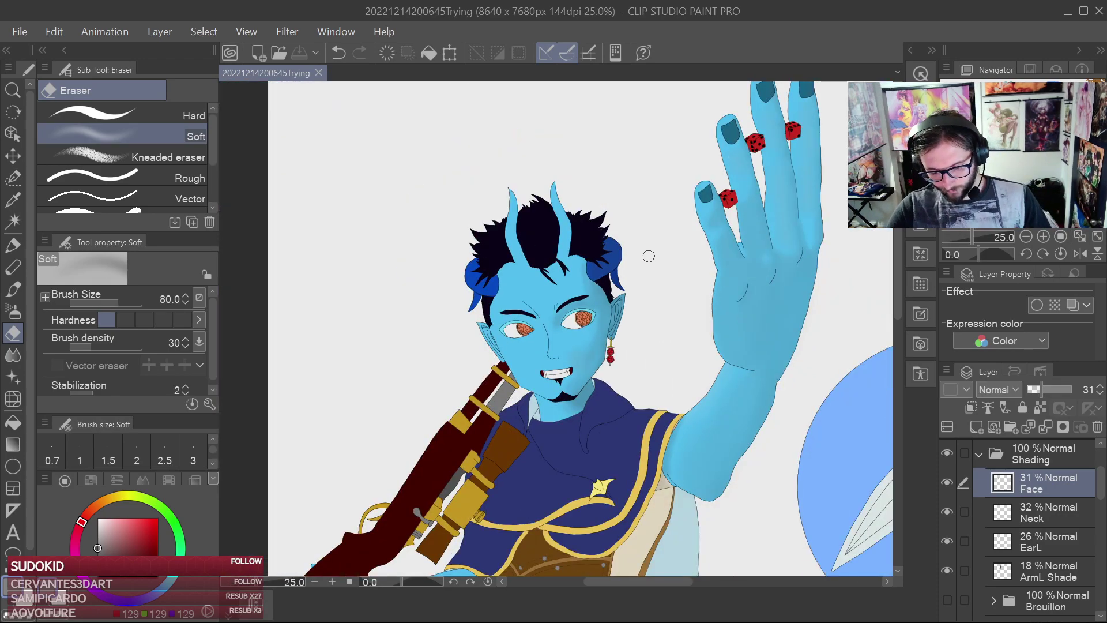
{"action": "scroll", "coordinate": [649, 256], "scroll_direction": "down", "scroll_amount": 1}
Soften the shadow running down the shaded cheek toward the chin with Soft Blend at size 60, and save the drawing
{"action": "scroll", "coordinate": [602, 332], "scroll_direction": "up", "scroll_amount": 3}
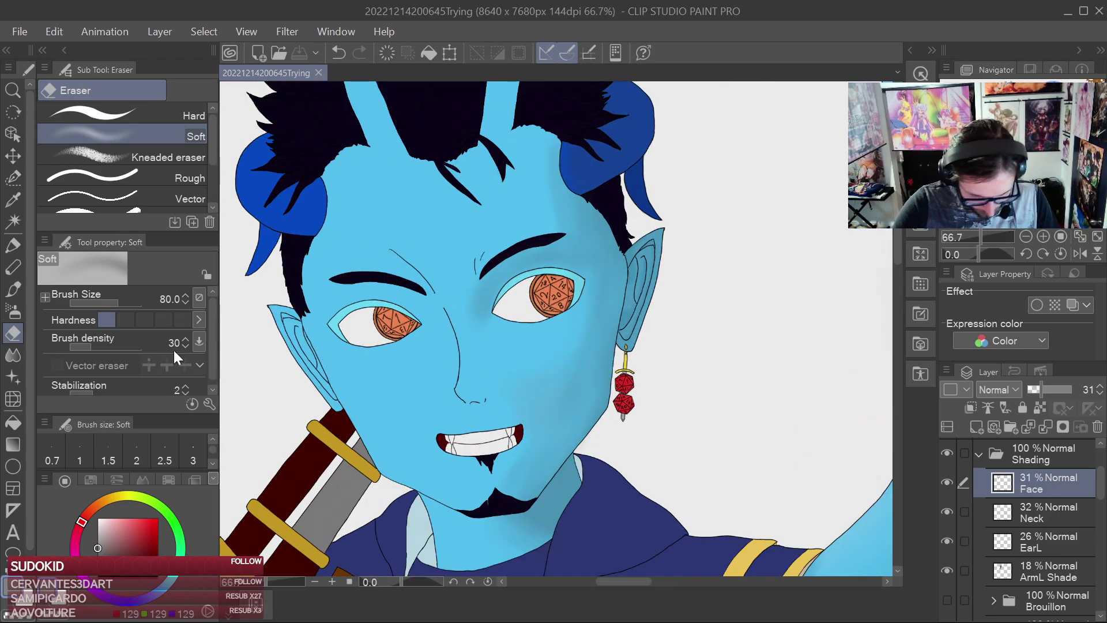
{"action": "key", "text": "j"}
{"action": "mouse_move", "coordinate": [572, 418]}
{"action": "left_mouse_down"}
{"action": "mouse_move", "coordinate": [550, 467]}
{"action": "mouse_move", "coordinate": [601, 411]}
{"action": "mouse_move", "coordinate": [527, 479]}
{"action": "left_mouse_up"}
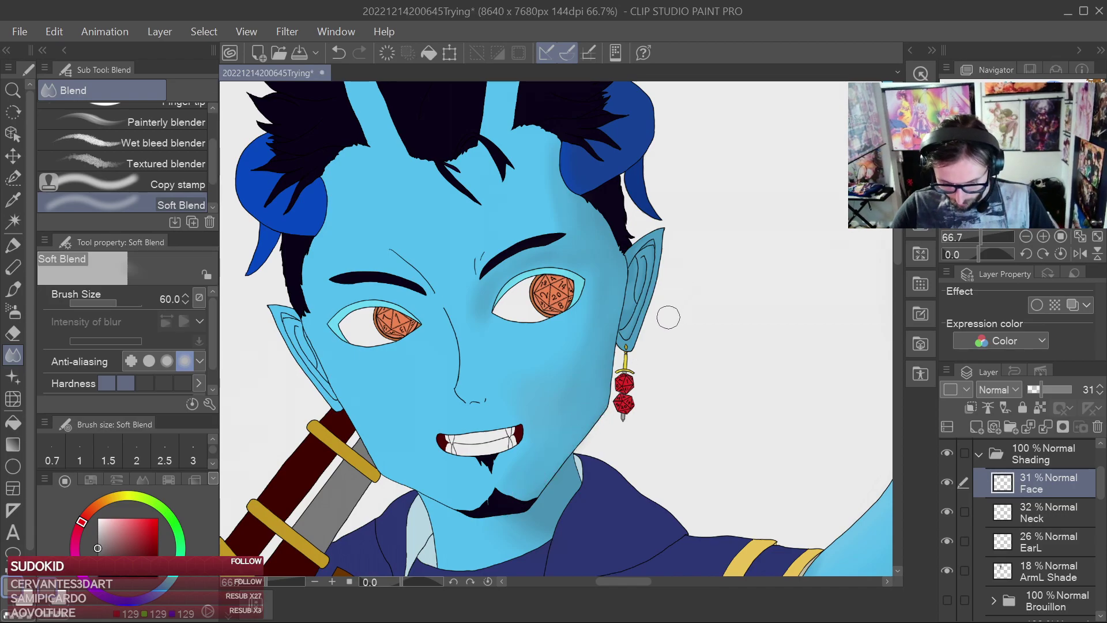
{"action": "key", "text": "ctrl+s"}
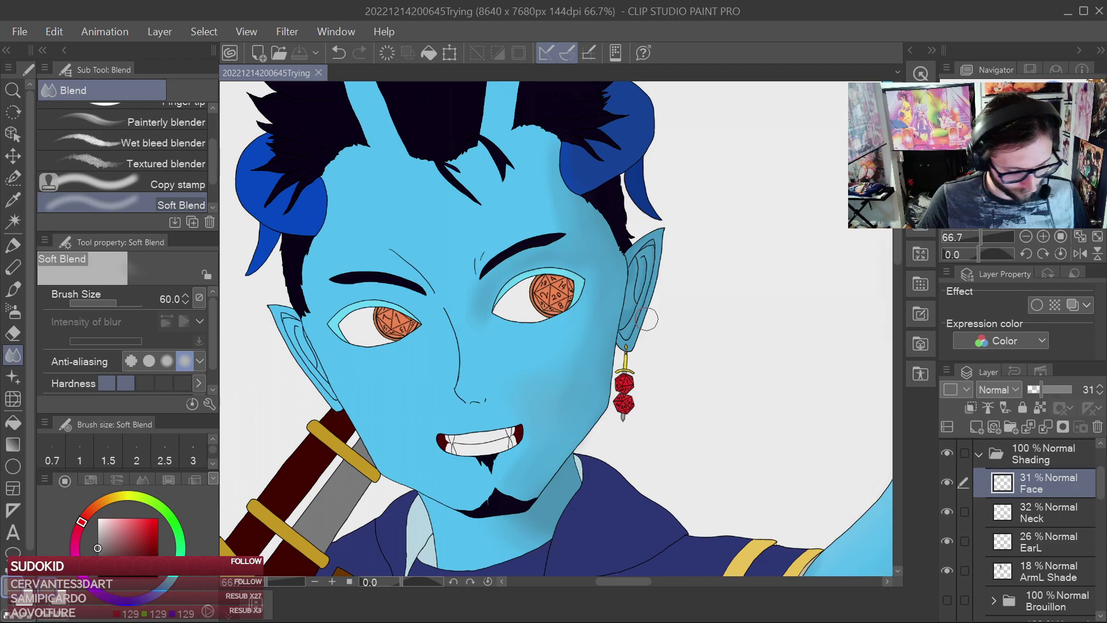
Paint grey shadow patches on the lit cheek along the jaw and between the lit eye and its brow, using the Milli pen at size 70
{"action": "key", "text": "p"}
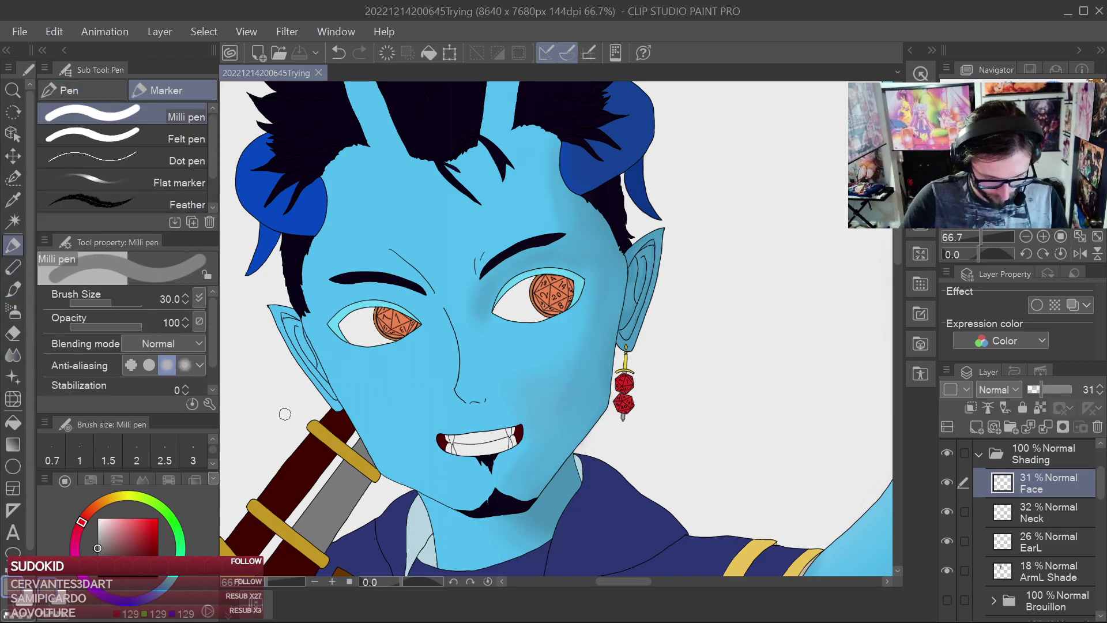
{"action": "key", "text": "]"}
{"action": "key", "text": "]"}
{"action": "key", "text": "]"}
{"action": "mouse_move", "coordinate": [371, 424]}
{"action": "left_mouse_down"}
{"action": "mouse_move", "coordinate": [393, 467]}
{"action": "mouse_move", "coordinate": [414, 435]}
{"action": "mouse_move", "coordinate": [382, 427]}
{"action": "mouse_move", "coordinate": [418, 466]}
{"action": "mouse_move", "coordinate": [365, 424]}
{"action": "mouse_move", "coordinate": [402, 434]}
{"action": "mouse_move", "coordinate": [435, 474]}
{"action": "mouse_move", "coordinate": [418, 473]}
{"action": "mouse_move", "coordinate": [422, 482]}
{"action": "mouse_move", "coordinate": [427, 453]}
{"action": "mouse_move", "coordinate": [368, 417]}
{"action": "left_mouse_up"}
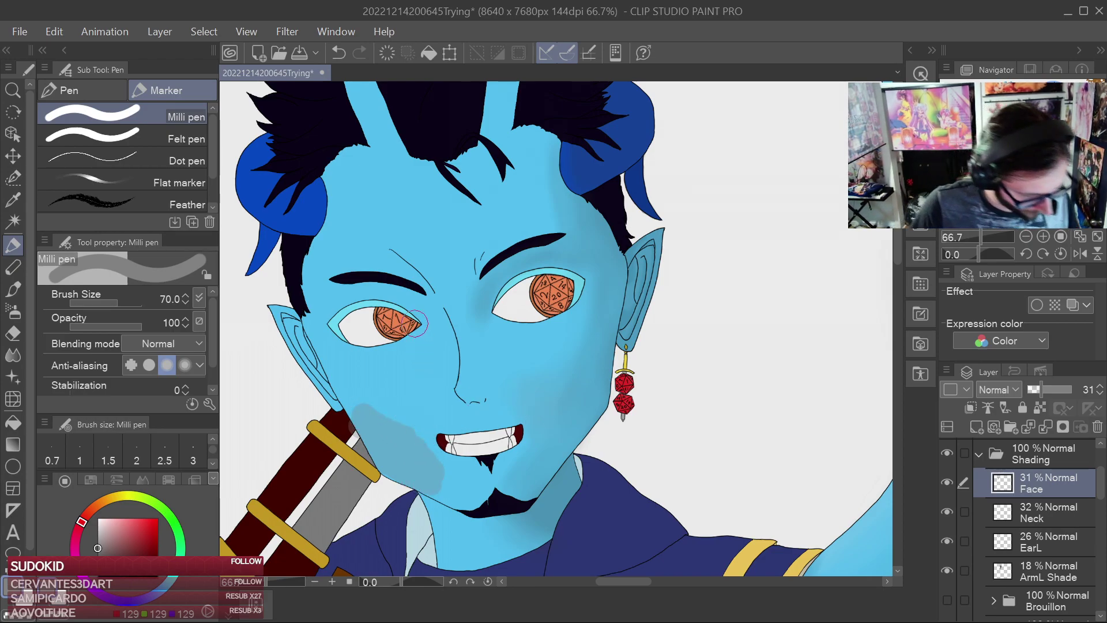
{"action": "mouse_move", "coordinate": [373, 291]}
{"action": "left_mouse_down"}
{"action": "mouse_move", "coordinate": [360, 291]}
{"action": "mouse_move", "coordinate": [433, 306]}
{"action": "left_mouse_up"}
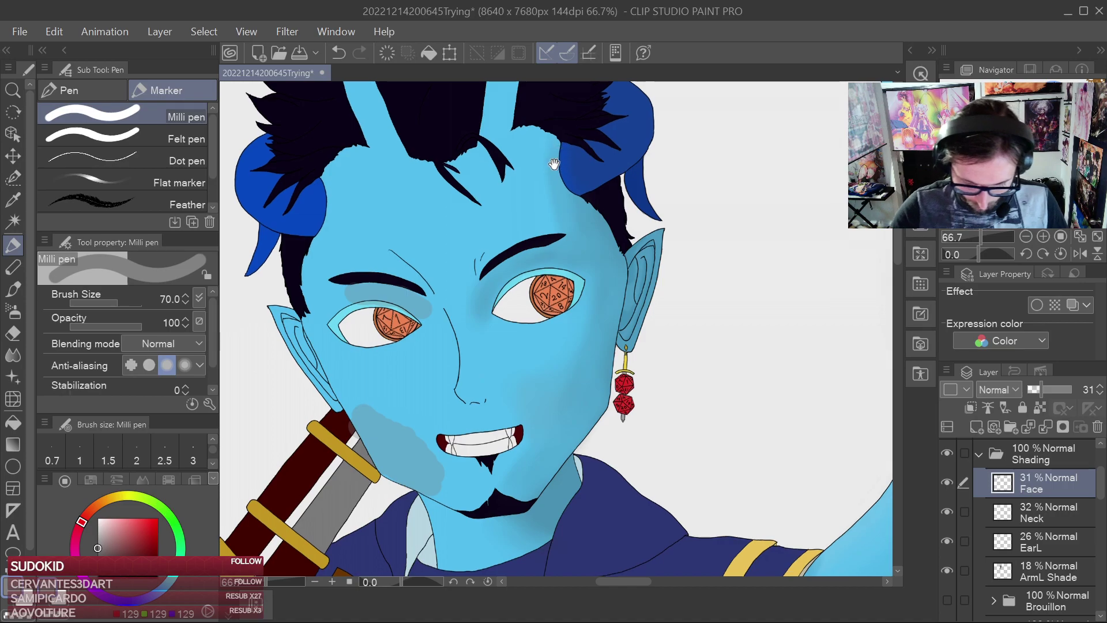
Paint a broad grey shadow on the forehead between the shaded eye's brow and the hairline with the Milli pen at size 70
{"action": "scroll", "coordinate": [495, 255], "scroll_direction": "up", "scroll_amount": 2}
{"action": "left_click", "coordinate": [508, 285]}
{"action": "mouse_move", "coordinate": [509, 285]}
{"action": "left_mouse_down"}
{"action": "mouse_move", "coordinate": [518, 201]}
{"action": "mouse_move", "coordinate": [528, 272]}
{"action": "mouse_move", "coordinate": [542, 205]}
{"action": "left_mouse_up"}
{"action": "scroll", "coordinate": [522, 230], "scroll_direction": "up", "scroll_amount": 2}
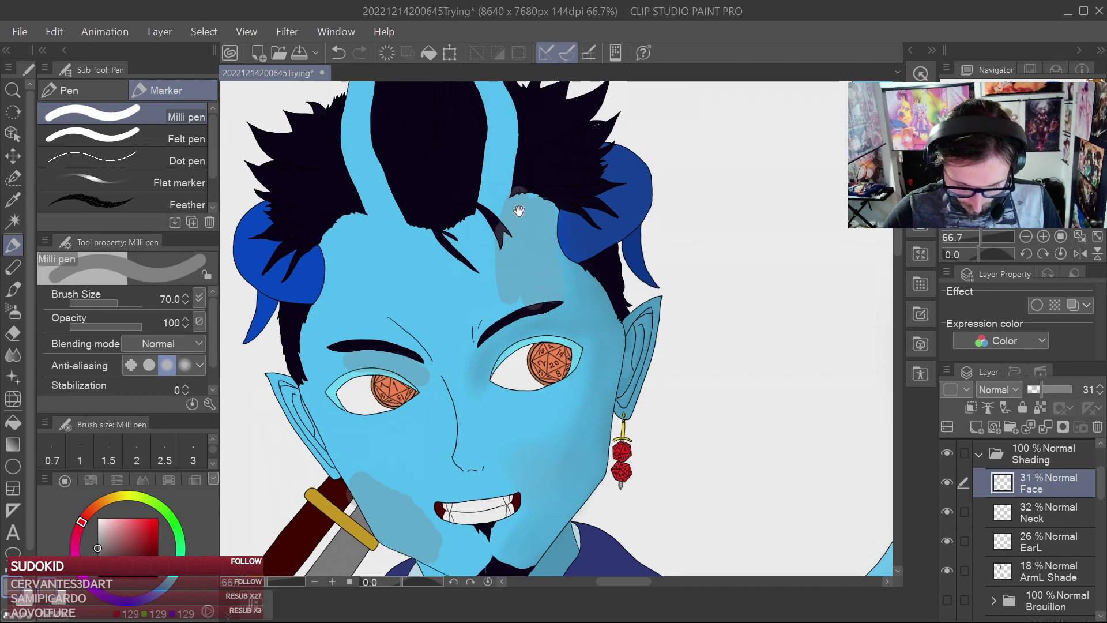
Paint grey shadow along the shaded edge of both upright horns and at the adjoining hairline with the Milli pen at size 70
{"action": "scroll", "coordinate": [511, 250], "scroll_direction": "up", "scroll_amount": 3}
{"action": "mouse_move", "coordinate": [516, 343]}
{"action": "left_mouse_down"}
{"action": "mouse_move", "coordinate": [518, 258]}
{"action": "mouse_move", "coordinate": [484, 170]}
{"action": "mouse_move", "coordinate": [488, 140]}
{"action": "left_mouse_up"}
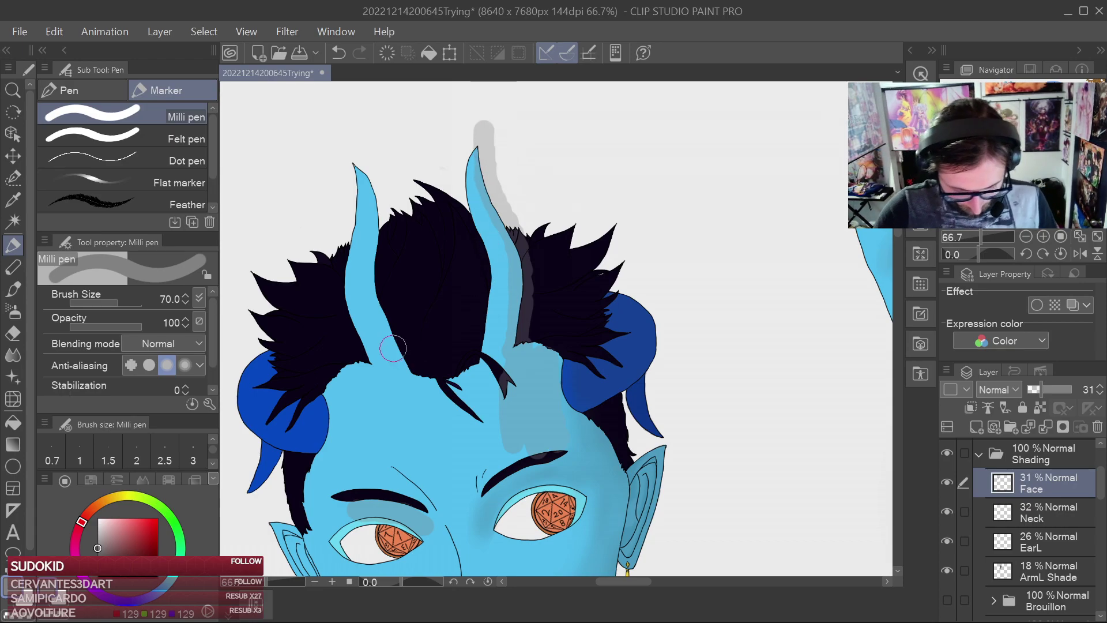
{"action": "mouse_move", "coordinate": [406, 361]}
{"action": "left_mouse_down"}
{"action": "mouse_move", "coordinate": [380, 295]}
{"action": "mouse_move", "coordinate": [378, 171]}
{"action": "left_mouse_up"}
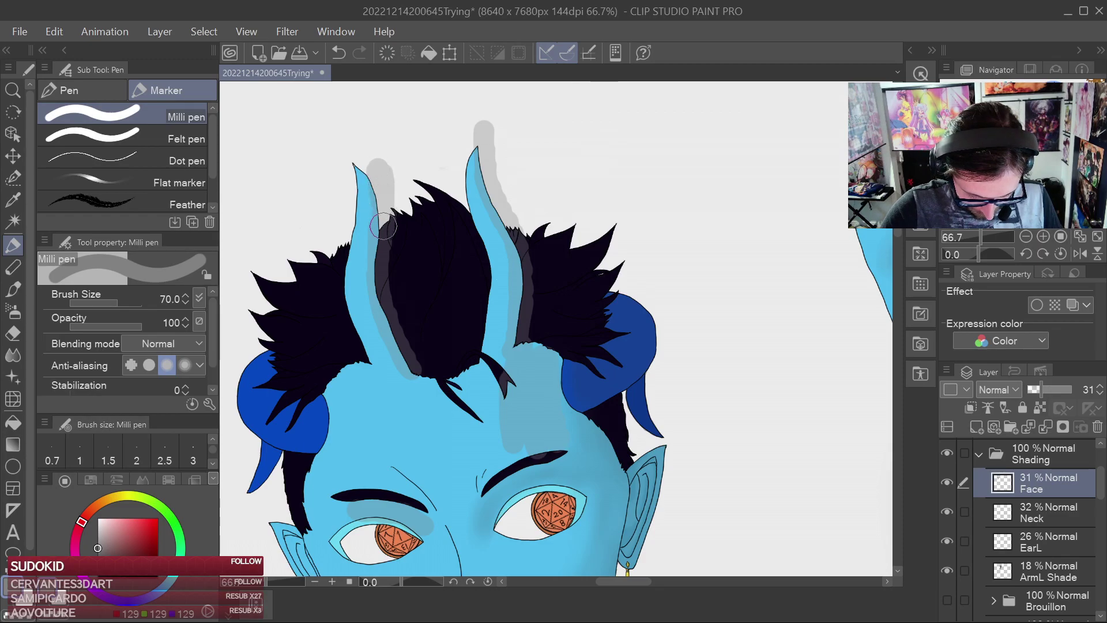
{"action": "left_click", "coordinate": [15, 329]}
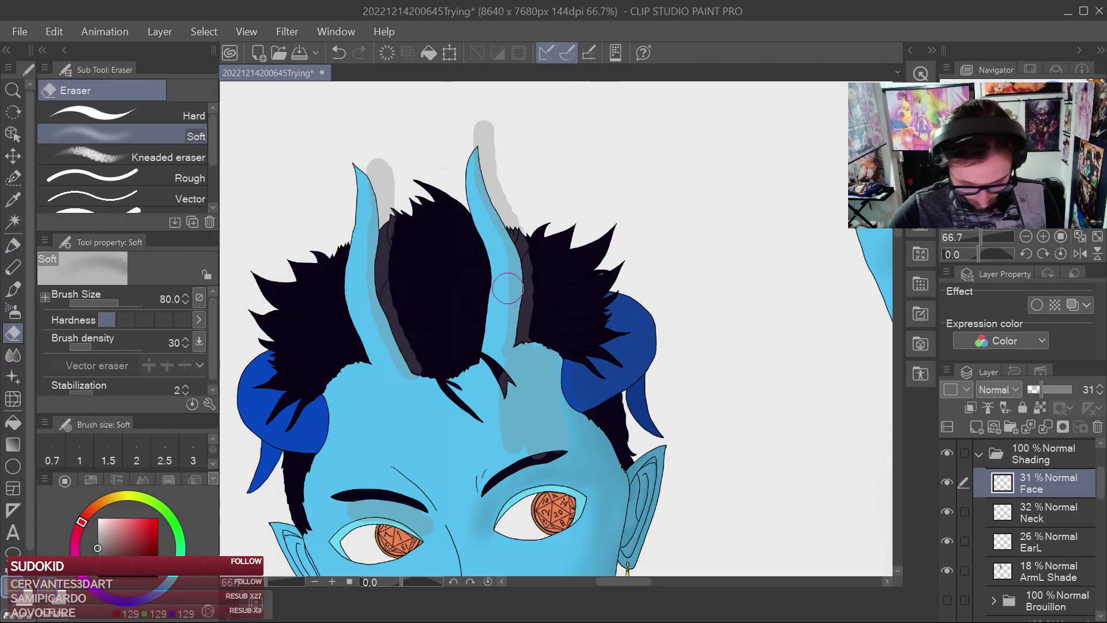
{"action": "key", "text": "p"}
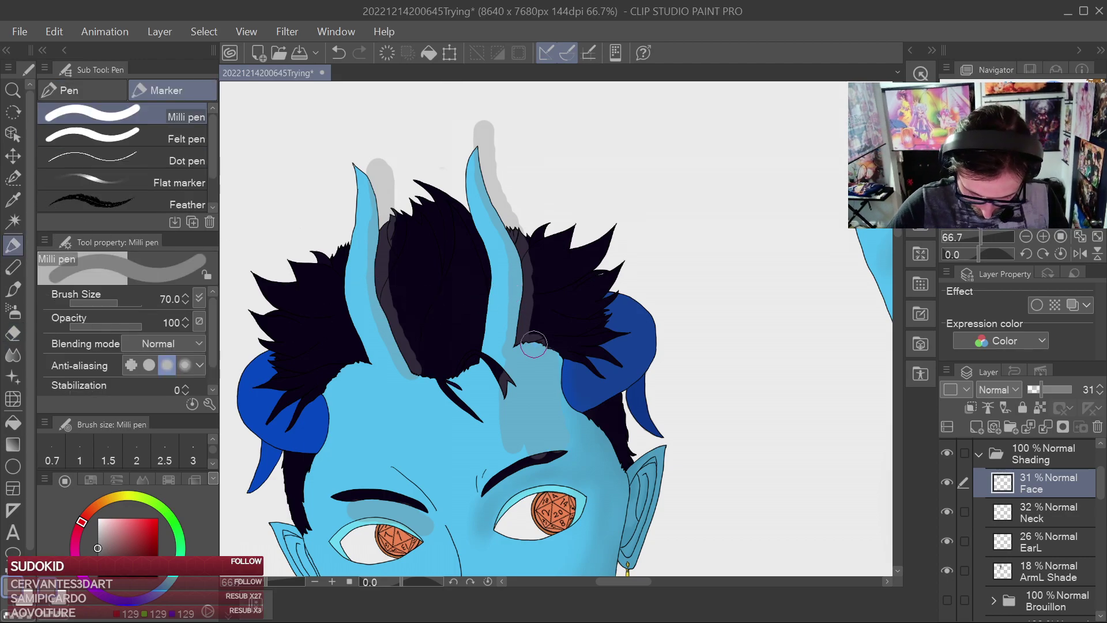
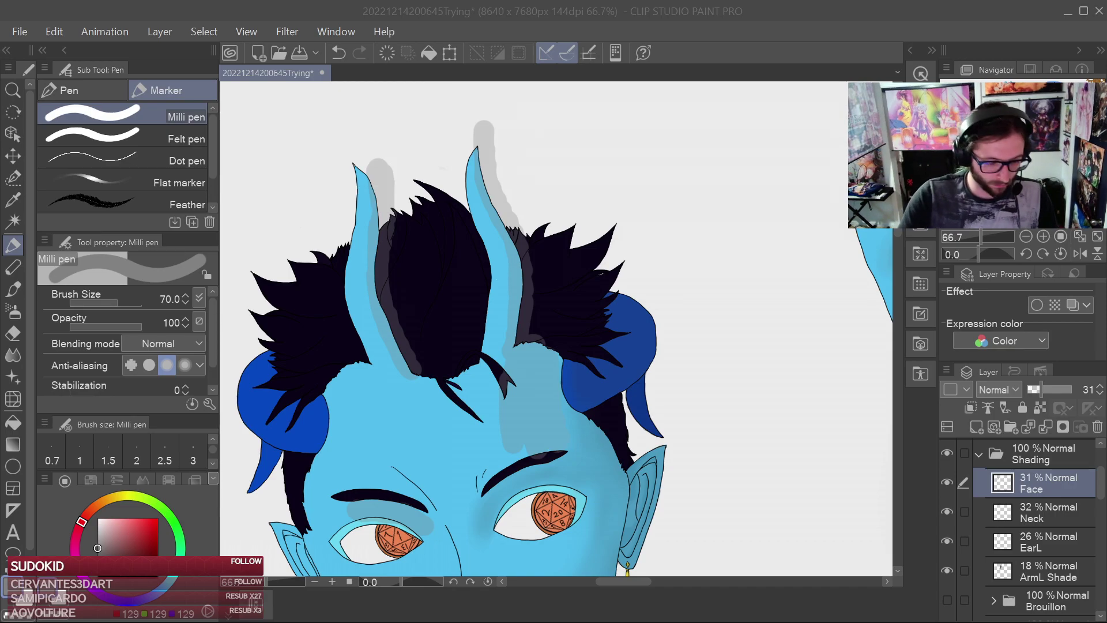
Erase grey spill from the hair at the base of the shaded-side horn with the Soft eraser at size 17
{"action": "left_click", "coordinate": [13, 334]}
{"action": "scroll", "coordinate": [560, 296], "scroll_direction": "up", "scroll_amount": 2}
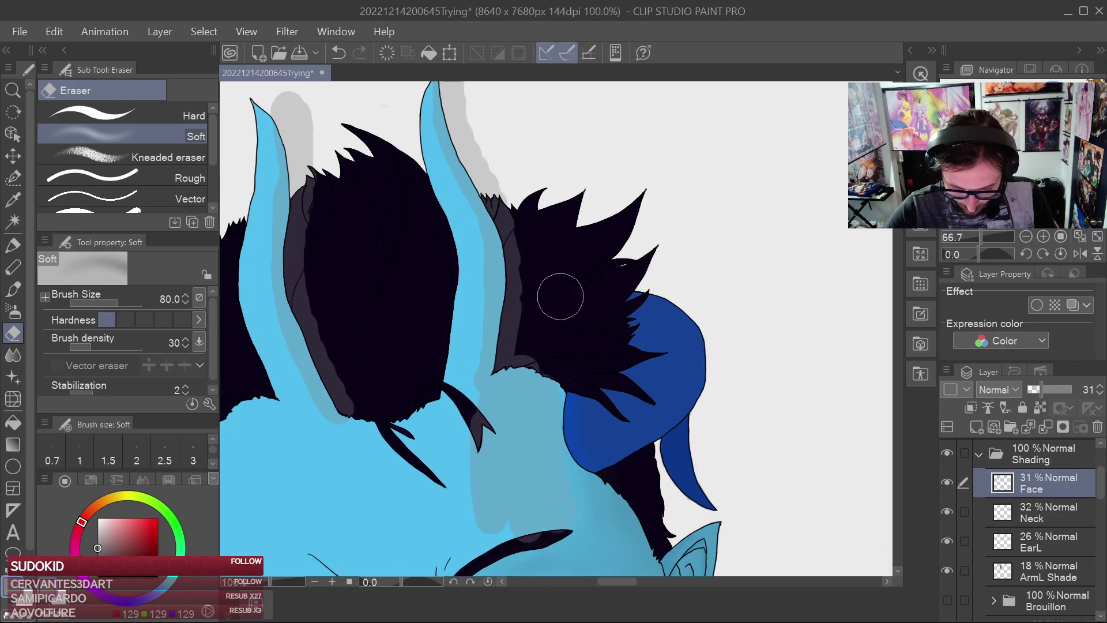
{"action": "scroll", "coordinate": [551, 324], "scroll_direction": "up", "scroll_amount": 1}
{"action": "key", "text": "bracketleft"}
{"action": "key", "text": "bracketleft"}
{"action": "key", "text": "bracketleft"}
{"action": "key", "text": "bracketleft"}
{"action": "key", "text": "bracketleft"}
{"action": "key", "text": "bracketleft"}
{"action": "key", "text": "bracketleft"}
{"action": "left_click_drag", "start_coordinate": [536, 390], "coordinate": [524, 379]}
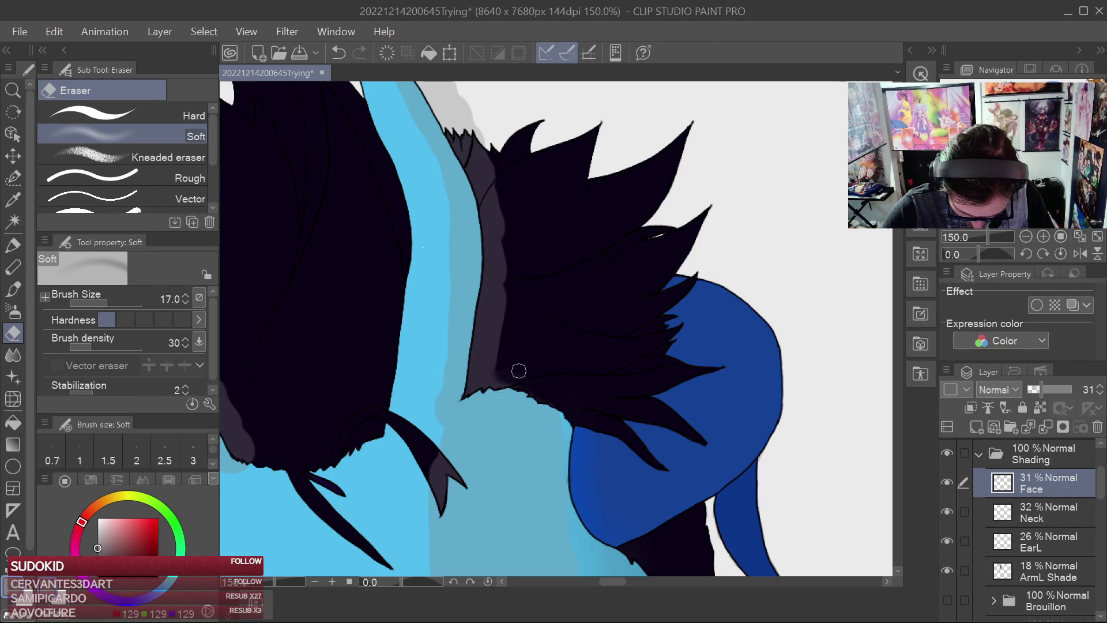
Erase the grey spill over the hair alongside the shaded-side horn with the Hard eraser at size 17
{"action": "left_click", "coordinate": [177, 116]}
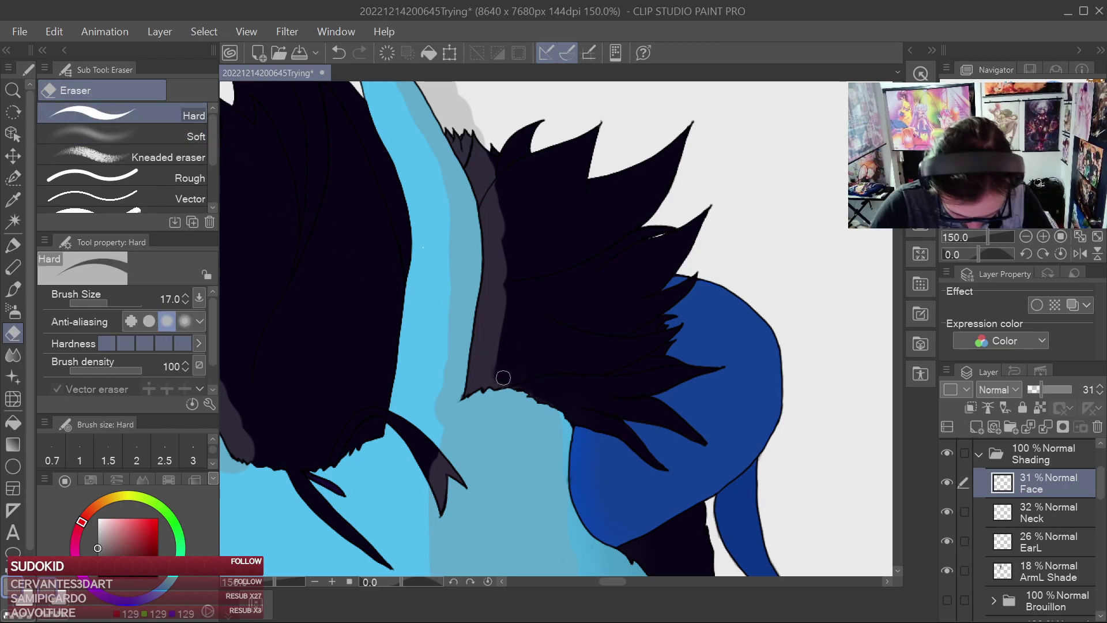
{"action": "mouse_move", "coordinate": [492, 376]}
{"action": "left_mouse_down"}
{"action": "mouse_move", "coordinate": [483, 340]}
{"action": "mouse_move", "coordinate": [489, 352]}
{"action": "mouse_move", "coordinate": [498, 343]}
{"action": "mouse_move", "coordinate": [500, 234]}
{"action": "mouse_move", "coordinate": [490, 303]}
{"action": "mouse_move", "coordinate": [495, 249]}
{"action": "mouse_move", "coordinate": [490, 267]}
{"action": "mouse_move", "coordinate": [478, 144]}
{"action": "left_mouse_up"}
{"action": "scroll", "coordinate": [492, 166], "scroll_direction": "down", "scroll_amount": 1}
{"action": "scroll", "coordinate": [509, 170], "scroll_direction": "up", "scroll_amount": 2}
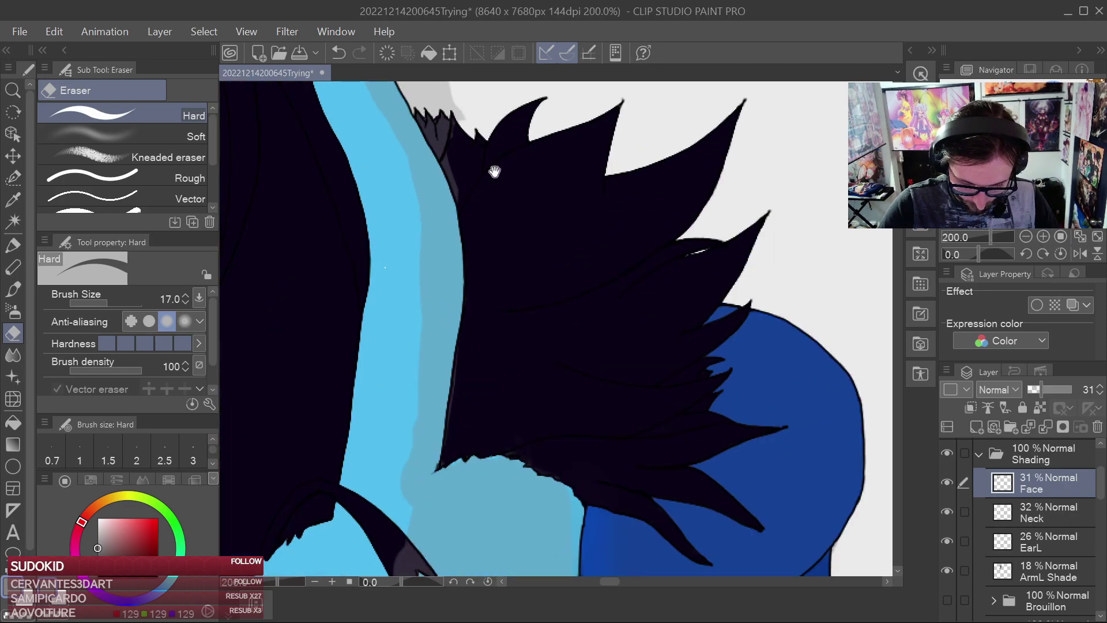
{"action": "mouse_move", "coordinate": [496, 317]}
{"action": "left_mouse_down"}
{"action": "mouse_move", "coordinate": [467, 261]}
{"action": "mouse_move", "coordinate": [485, 208]}
{"action": "mouse_move", "coordinate": [544, 267]}
{"action": "mouse_move", "coordinate": [559, 313]}
{"action": "left_mouse_up"}
{"action": "mouse_move", "coordinate": [494, 249]}
{"action": "left_mouse_down"}
{"action": "mouse_move", "coordinate": [509, 308]}
{"action": "mouse_move", "coordinate": [506, 324]}
{"action": "mouse_move", "coordinate": [482, 309]}
{"action": "mouse_move", "coordinate": [494, 346]}
{"action": "mouse_move", "coordinate": [428, 158]}
{"action": "mouse_move", "coordinate": [450, 208]}
{"action": "mouse_move", "coordinate": [472, 188]}
{"action": "mouse_move", "coordinate": [505, 399]}
{"action": "left_mouse_up"}
{"action": "mouse_move", "coordinate": [457, 306]}
{"action": "left_mouse_down"}
{"action": "mouse_move", "coordinate": [439, 327]}
{"action": "mouse_move", "coordinate": [450, 272]}
{"action": "mouse_move", "coordinate": [441, 248]}
{"action": "mouse_move", "coordinate": [471, 228]}
{"action": "mouse_move", "coordinate": [503, 319]}
{"action": "left_mouse_up"}
{"action": "mouse_move", "coordinate": [547, 496]}
{"action": "left_mouse_down"}
{"action": "mouse_move", "coordinate": [544, 212]}
{"action": "mouse_move", "coordinate": [563, 34]}
{"action": "left_mouse_up"}
{"action": "left_click_drag", "start_coordinate": [658, 369], "coordinate": [681, 253]}
{"action": "left_click_drag", "start_coordinate": [748, 239], "coordinate": [668, 157]}
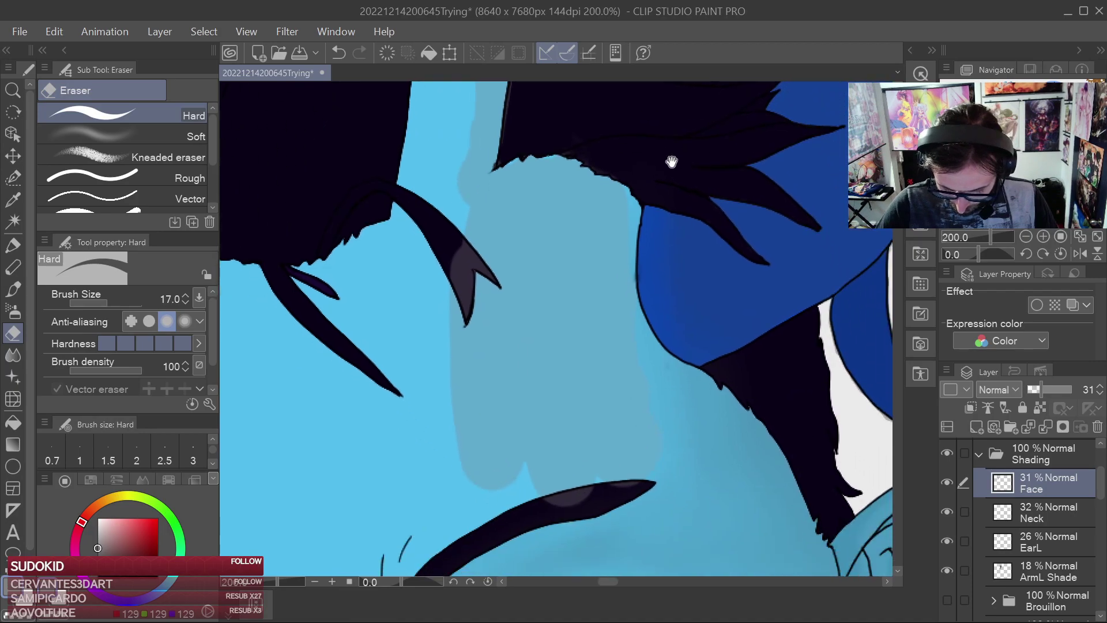
Erase the grey spill from the forehead hair strand and both eyebrows with the Hard eraser at size 17
{"action": "left_click_drag", "start_coordinate": [564, 508], "coordinate": [578, 507]}
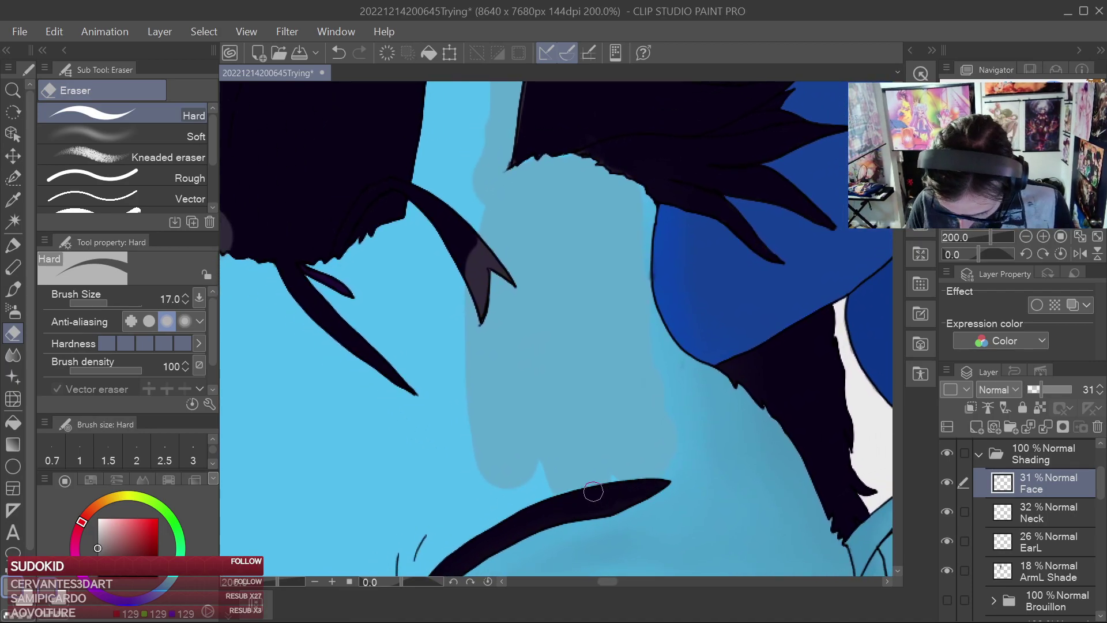
{"action": "left_click_drag", "start_coordinate": [688, 419], "coordinate": [708, 136]}
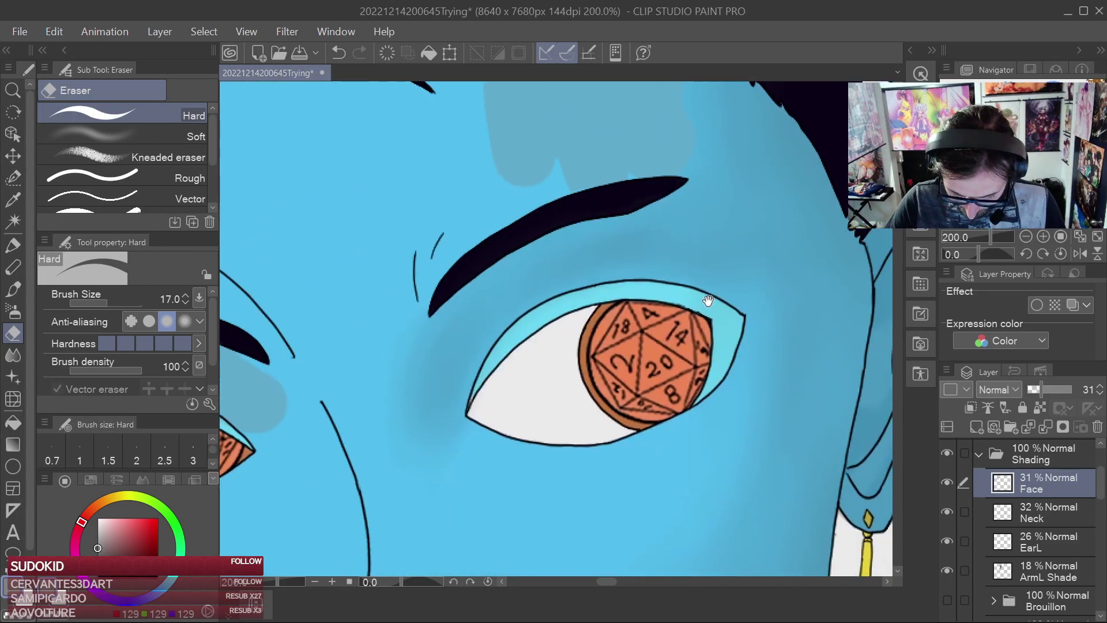
{"action": "left_click_drag", "start_coordinate": [714, 308], "coordinate": [882, 117]}
{"action": "left_click_drag", "start_coordinate": [634, 260], "coordinate": [787, 407]}
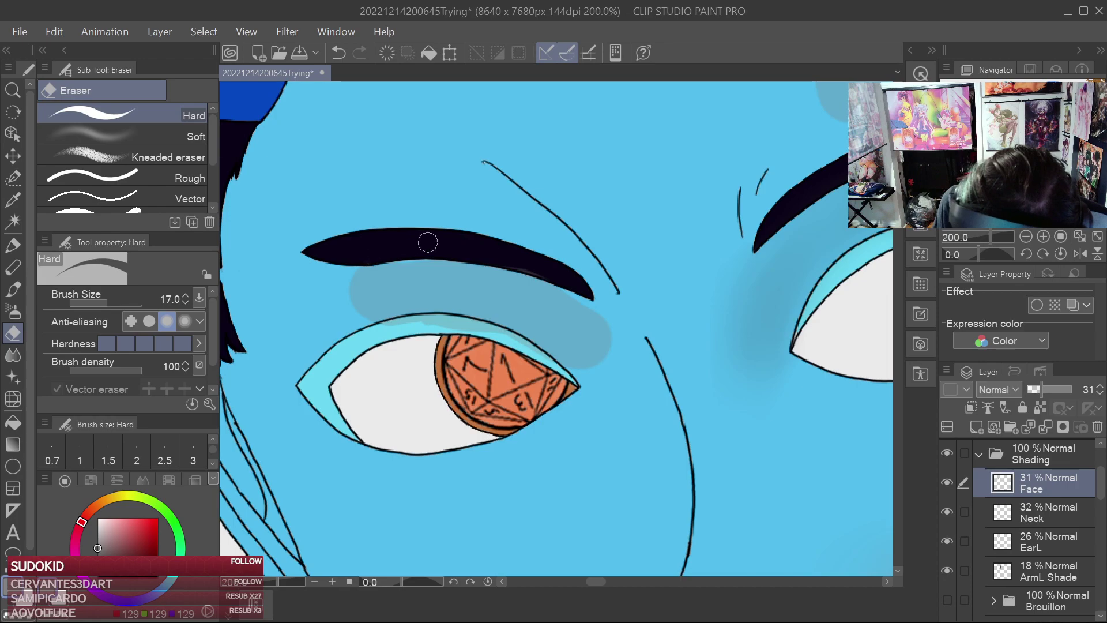
Erase the grey spill outside the lit-side jawline, over the gold band and background, with the Hard eraser at size 17
{"action": "mouse_move", "coordinate": [413, 327]}
{"action": "left_mouse_down"}
{"action": "mouse_move", "coordinate": [478, 327]}
{"action": "mouse_move", "coordinate": [556, 365]}
{"action": "mouse_move", "coordinate": [700, 168]}
{"action": "left_mouse_up"}
{"action": "mouse_move", "coordinate": [639, 371]}
{"action": "left_mouse_down"}
{"action": "mouse_move", "coordinate": [613, 210]}
{"action": "mouse_move", "coordinate": [573, 119]}
{"action": "left_mouse_up"}
{"action": "mouse_move", "coordinate": [410, 213]}
{"action": "left_mouse_down"}
{"action": "mouse_move", "coordinate": [443, 255]}
{"action": "mouse_move", "coordinate": [444, 237]}
{"action": "left_mouse_up"}
{"action": "left_click_drag", "start_coordinate": [745, 275], "coordinate": [748, 287]}
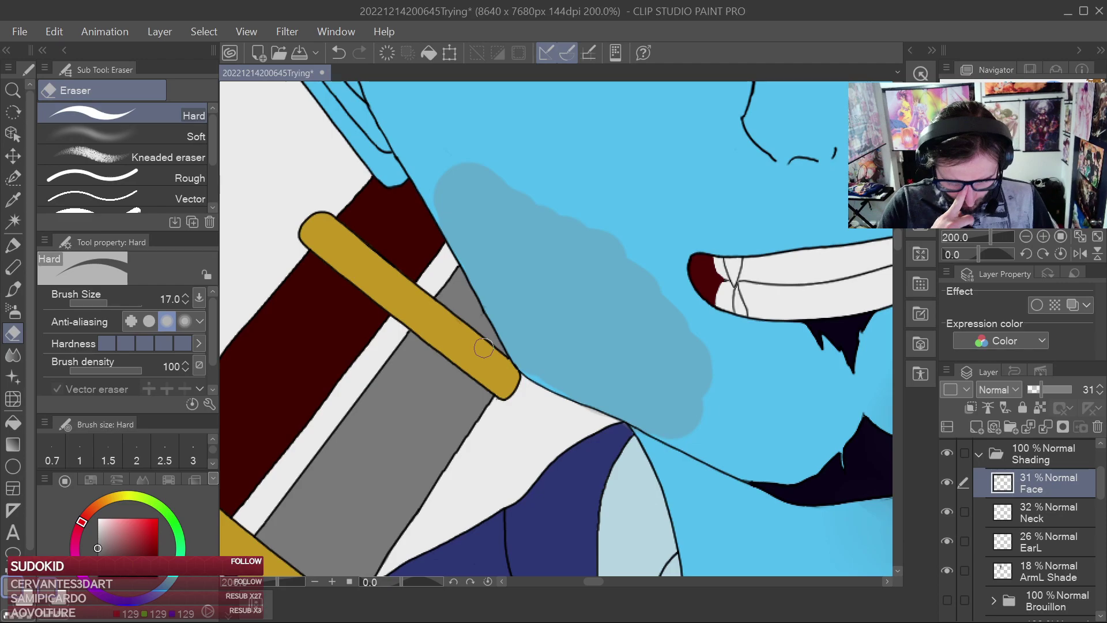
{"action": "left_click_drag", "start_coordinate": [658, 241], "coordinate": [682, 542]}
Erase the grey spill outside the edges of both upright horns with the Hard eraser at size 17
{"action": "left_click_drag", "start_coordinate": [656, 108], "coordinate": [680, 352]}
{"action": "left_click_drag", "start_coordinate": [687, 204], "coordinate": [652, 455]}
{"action": "left_click_drag", "start_coordinate": [693, 249], "coordinate": [638, 503]}
{"action": "mouse_move", "coordinate": [601, 454]}
{"action": "left_mouse_down"}
{"action": "mouse_move", "coordinate": [552, 391]}
{"action": "mouse_move", "coordinate": [561, 436]}
{"action": "mouse_move", "coordinate": [536, 381]}
{"action": "mouse_move", "coordinate": [586, 435]}
{"action": "mouse_move", "coordinate": [570, 325]}
{"action": "mouse_move", "coordinate": [643, 391]}
{"action": "mouse_move", "coordinate": [465, 207]}
{"action": "left_mouse_up"}
{"action": "mouse_move", "coordinate": [675, 340]}
{"action": "left_mouse_down"}
{"action": "mouse_move", "coordinate": [694, 390]}
{"action": "mouse_move", "coordinate": [684, 328]}
{"action": "mouse_move", "coordinate": [708, 352]}
{"action": "left_mouse_up"}
{"action": "left_click_drag", "start_coordinate": [625, 255], "coordinate": [695, 390]}
{"action": "mouse_move", "coordinate": [477, 348]}
{"action": "left_mouse_down"}
{"action": "mouse_move", "coordinate": [447, 331]}
{"action": "mouse_move", "coordinate": [418, 285]}
{"action": "mouse_move", "coordinate": [462, 356]}
{"action": "mouse_move", "coordinate": [462, 394]}
{"action": "left_mouse_up"}
{"action": "mouse_move", "coordinate": [447, 346]}
{"action": "left_mouse_down"}
{"action": "mouse_move", "coordinate": [457, 393]}
{"action": "mouse_move", "coordinate": [435, 356]}
{"action": "mouse_move", "coordinate": [453, 144]}
{"action": "mouse_move", "coordinate": [470, 180]}
{"action": "mouse_move", "coordinate": [472, 396]}
{"action": "mouse_move", "coordinate": [438, 296]}
{"action": "mouse_move", "coordinate": [435, 254]}
{"action": "mouse_move", "coordinate": [490, 363]}
{"action": "mouse_move", "coordinate": [480, 368]}
{"action": "left_mouse_up"}
{"action": "mouse_move", "coordinate": [478, 187]}
{"action": "left_mouse_down"}
{"action": "mouse_move", "coordinate": [483, 343]}
{"action": "mouse_move", "coordinate": [457, 295]}
{"action": "mouse_move", "coordinate": [445, 296]}
{"action": "mouse_move", "coordinate": [441, 241]}
{"action": "mouse_move", "coordinate": [430, 250]}
{"action": "mouse_move", "coordinate": [416, 206]}
{"action": "mouse_move", "coordinate": [435, 179]}
{"action": "mouse_move", "coordinate": [425, 144]}
{"action": "mouse_move", "coordinate": [480, 236]}
{"action": "left_mouse_up"}
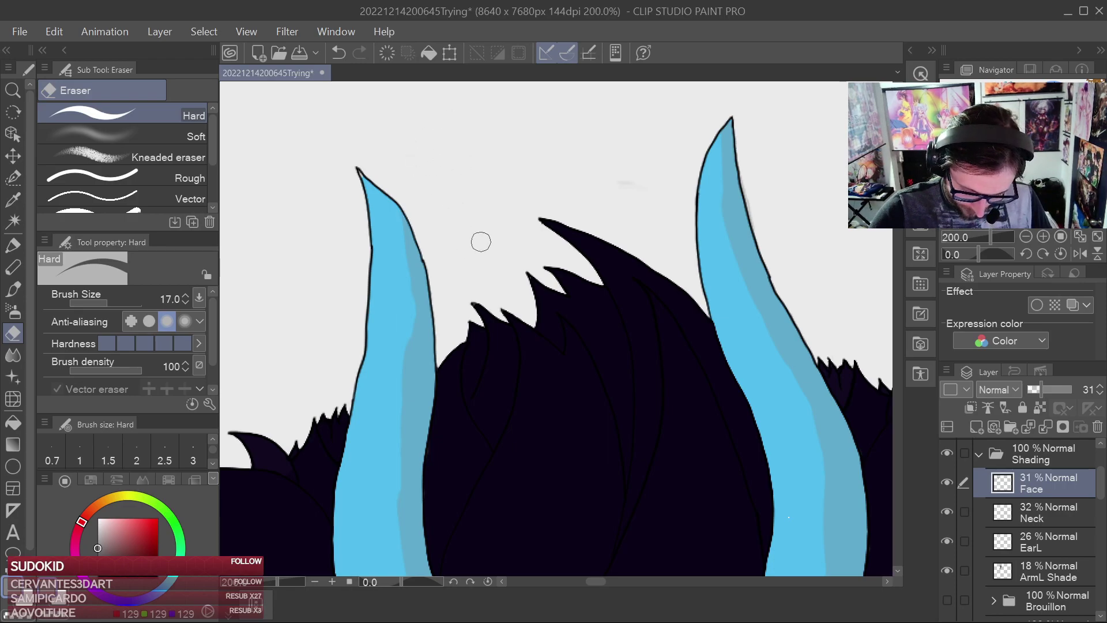
Blend the grey shadow along the lit-side upright horn down to its base with Soft Blend at size 25
{"action": "left_click", "coordinate": [16, 356]}
{"action": "mouse_move", "coordinate": [436, 311]}
{"action": "left_mouse_down"}
{"action": "mouse_move", "coordinate": [424, 164]}
{"action": "mouse_move", "coordinate": [446, 264]}
{"action": "left_mouse_up"}
{"action": "key", "text": "["}
{"action": "key", "text": "["}
{"action": "key", "text": "["}
{"action": "key", "text": "["}
{"action": "left_click_drag", "start_coordinate": [418, 192], "coordinate": [407, 477]}
{"action": "mouse_move", "coordinate": [448, 419]}
{"action": "left_mouse_down"}
{"action": "mouse_move", "coordinate": [435, 186]}
{"action": "mouse_move", "coordinate": [401, 308]}
{"action": "mouse_move", "coordinate": [435, 422]}
{"action": "mouse_move", "coordinate": [502, 535]}
{"action": "mouse_move", "coordinate": [488, 525]}
{"action": "left_mouse_up"}
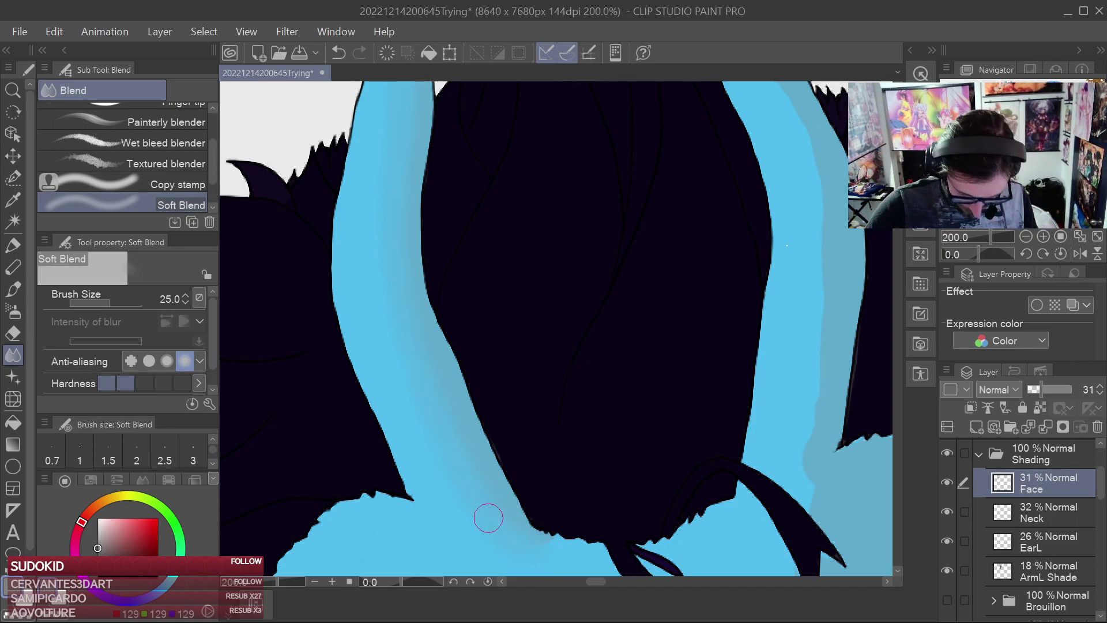
Blend the grey shadow along the shaded-side upright horn from tip to base with Soft Blend at size 25
{"action": "scroll", "coordinate": [589, 349], "scroll_direction": "down", "scroll_amount": 4}
{"action": "scroll", "coordinate": [594, 338], "scroll_direction": "up", "scroll_amount": 1}
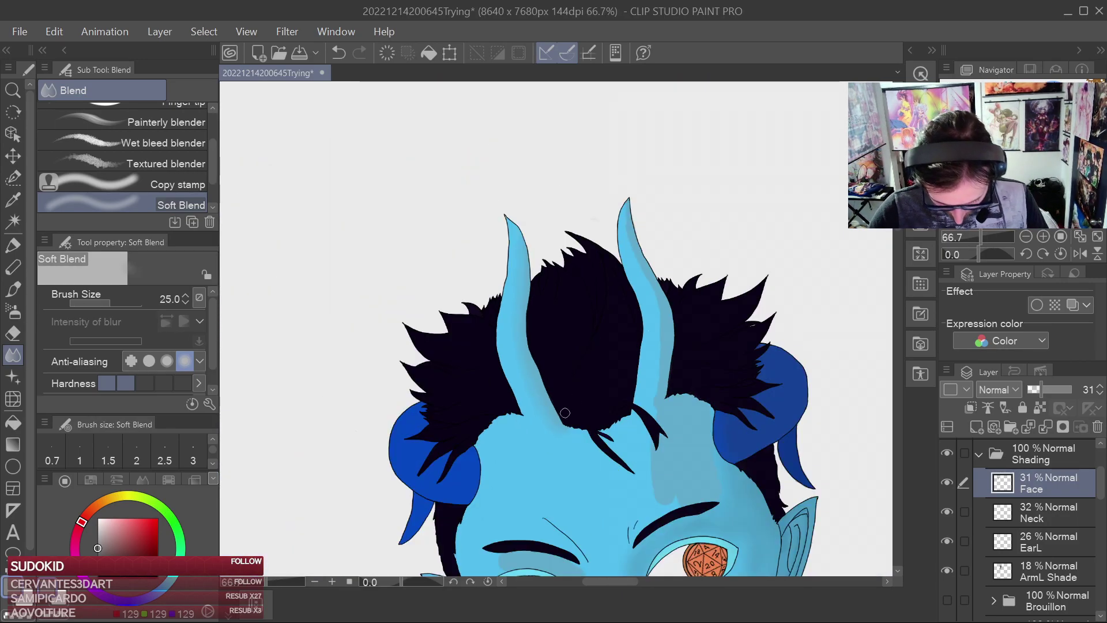
{"action": "scroll", "coordinate": [566, 415], "scroll_direction": "up", "scroll_amount": 3}
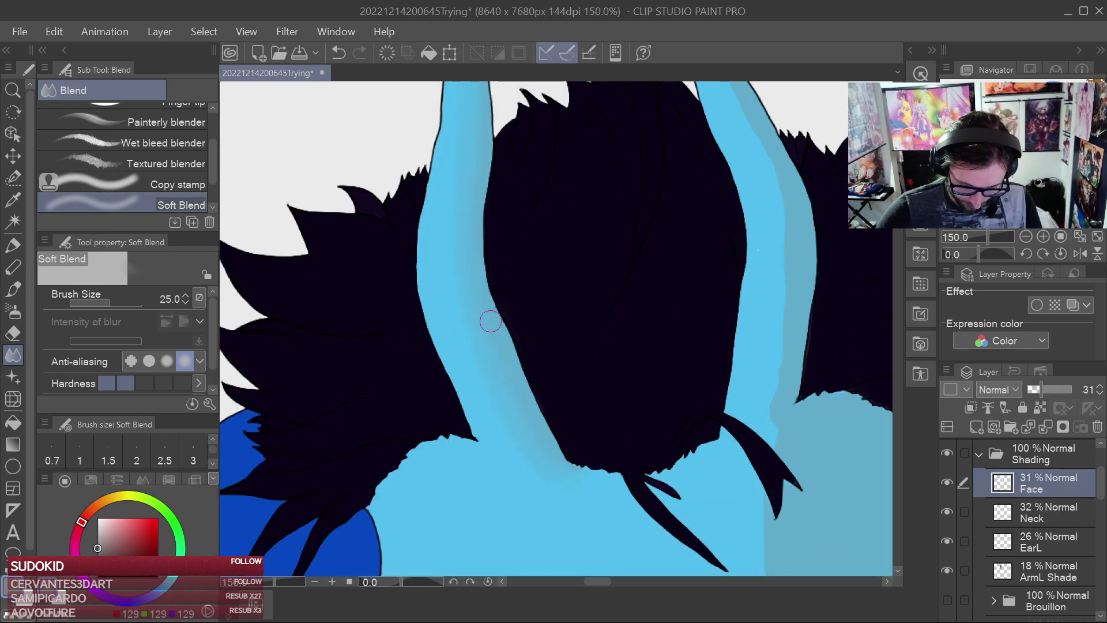
{"action": "left_click_drag", "start_coordinate": [577, 221], "coordinate": [544, 331]}
{"action": "left_click_drag", "start_coordinate": [724, 219], "coordinate": [594, 188]}
{"action": "left_click_drag", "start_coordinate": [583, 148], "coordinate": [583, 215]}
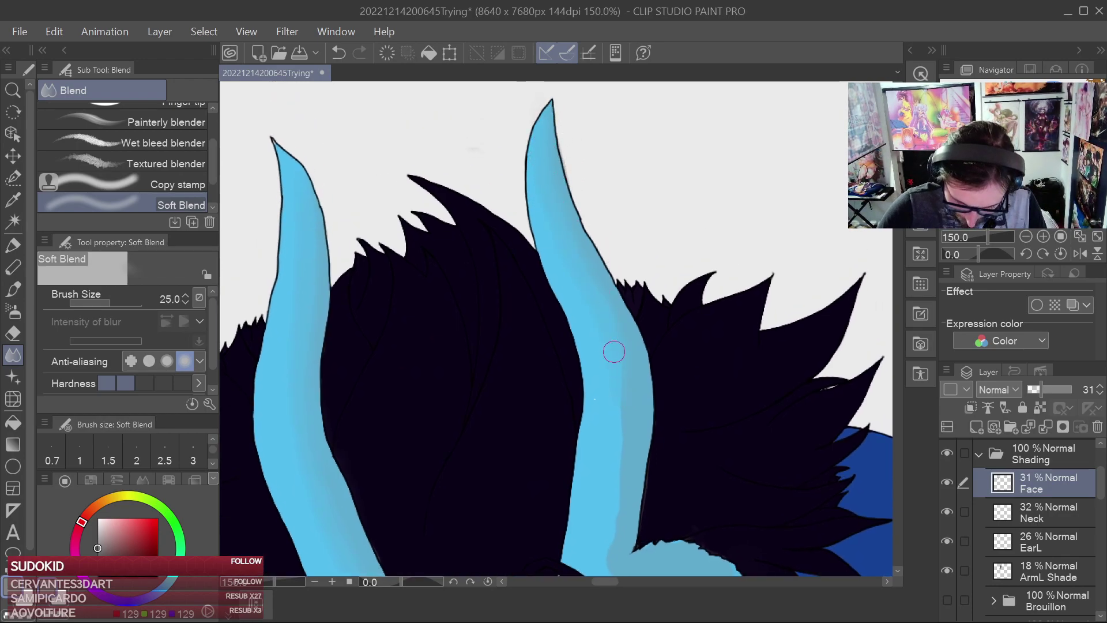
{"action": "left_click_drag", "start_coordinate": [610, 551], "coordinate": [609, 363]}
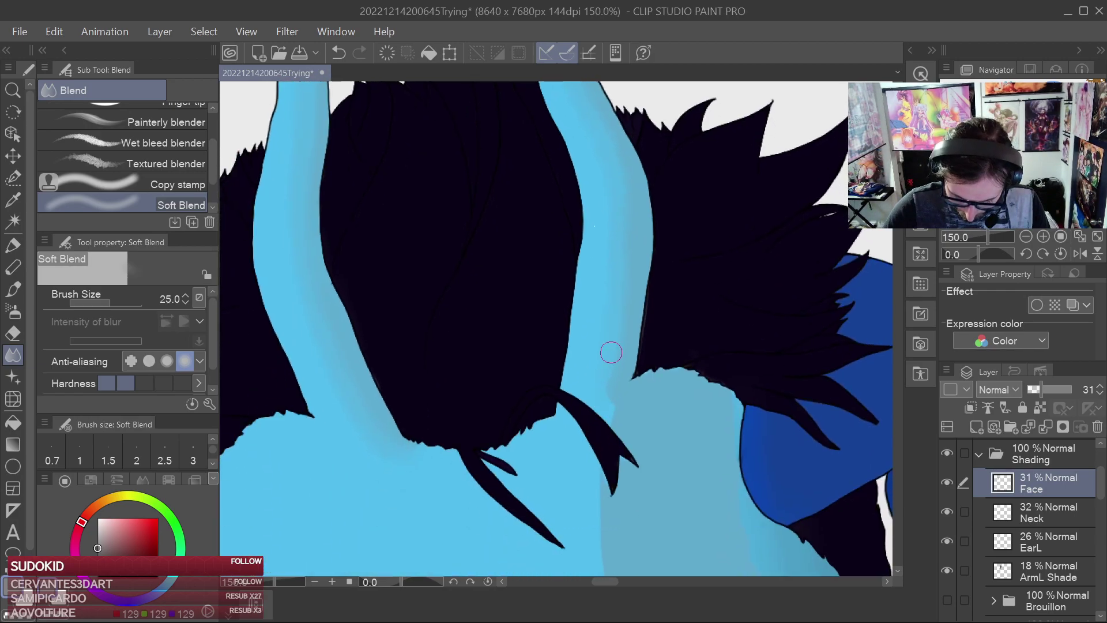
Blend the forehead shadow between hairline and brow with Soft Blend, first at size 25 and again at size 80
{"action": "left_click_drag", "start_coordinate": [611, 451], "coordinate": [592, 316]}
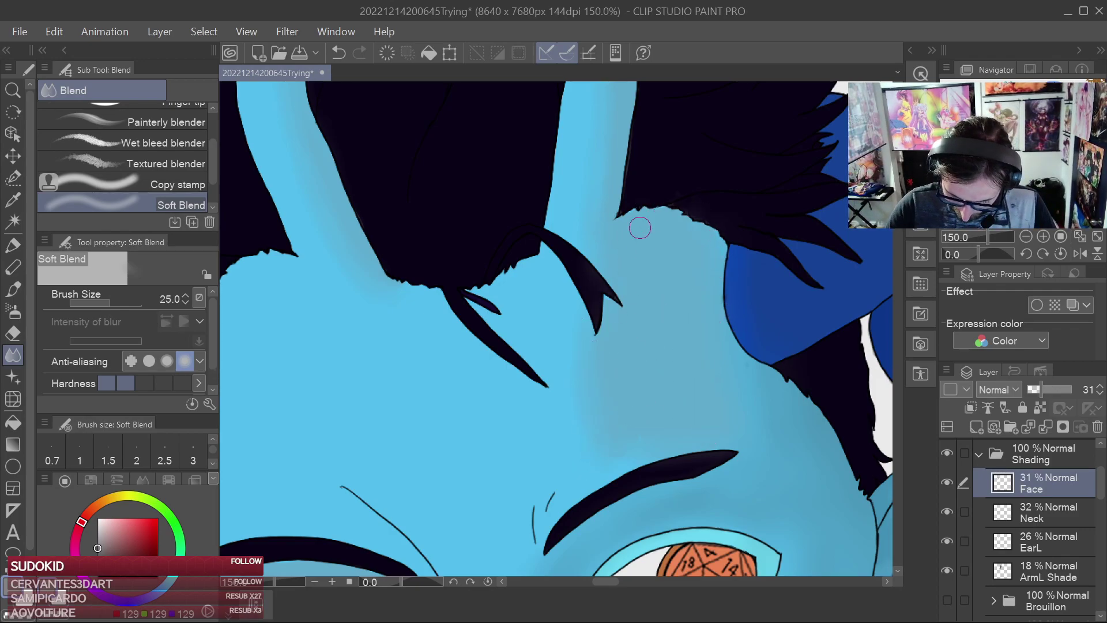
{"action": "scroll", "coordinate": [617, 260], "scroll_direction": "up", "scroll_amount": 5}
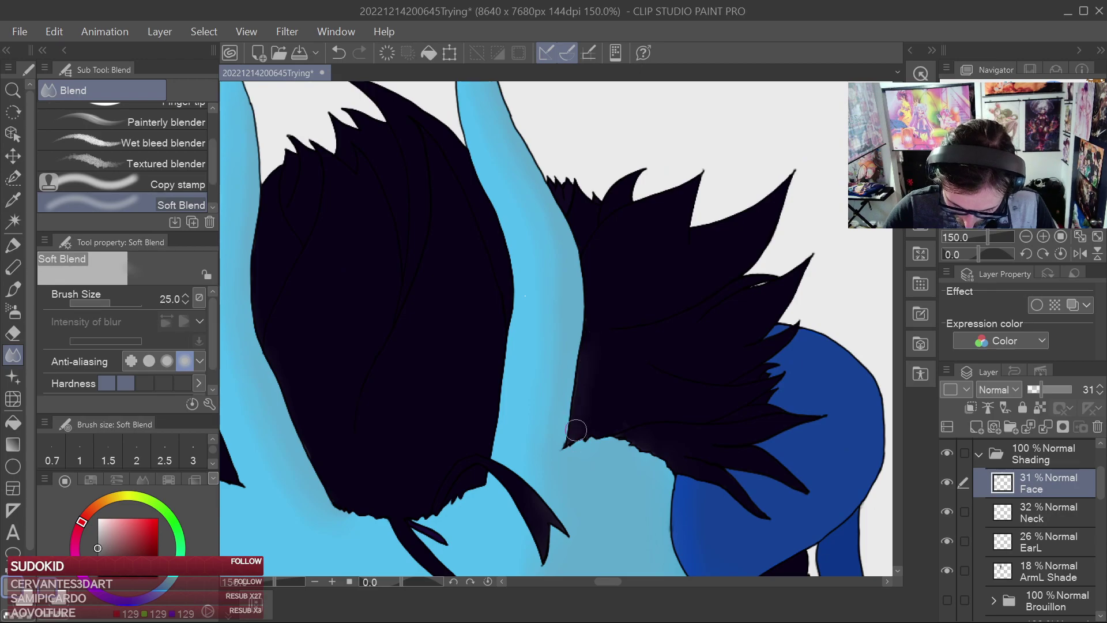
{"action": "scroll", "coordinate": [612, 277], "scroll_direction": "down", "scroll_amount": 5}
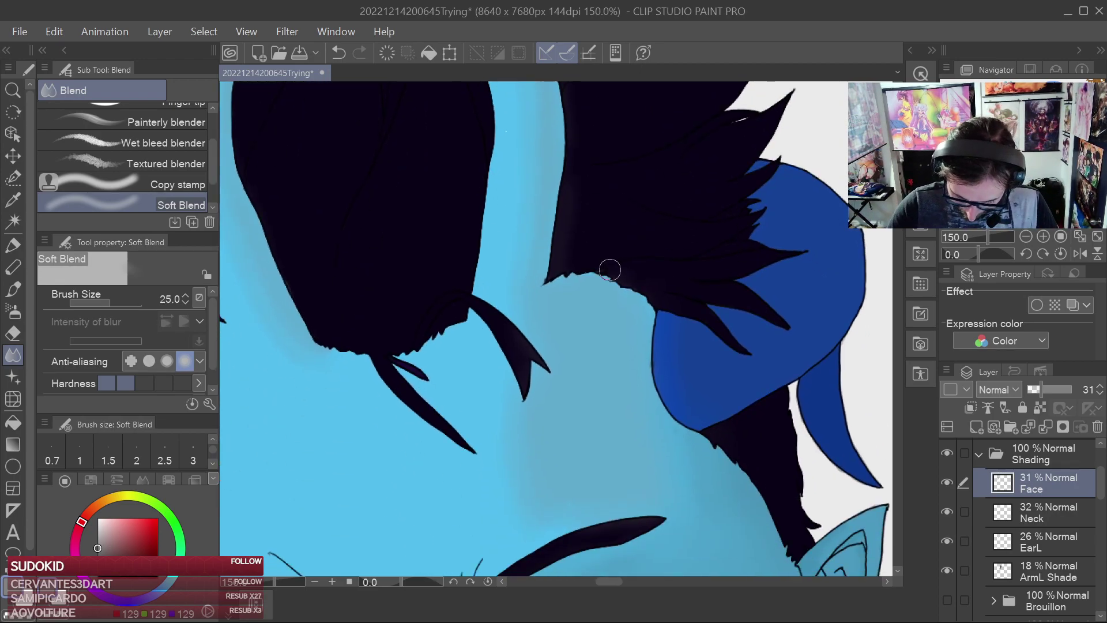
{"action": "scroll", "coordinate": [643, 265], "scroll_direction": "down", "scroll_amount": 4}
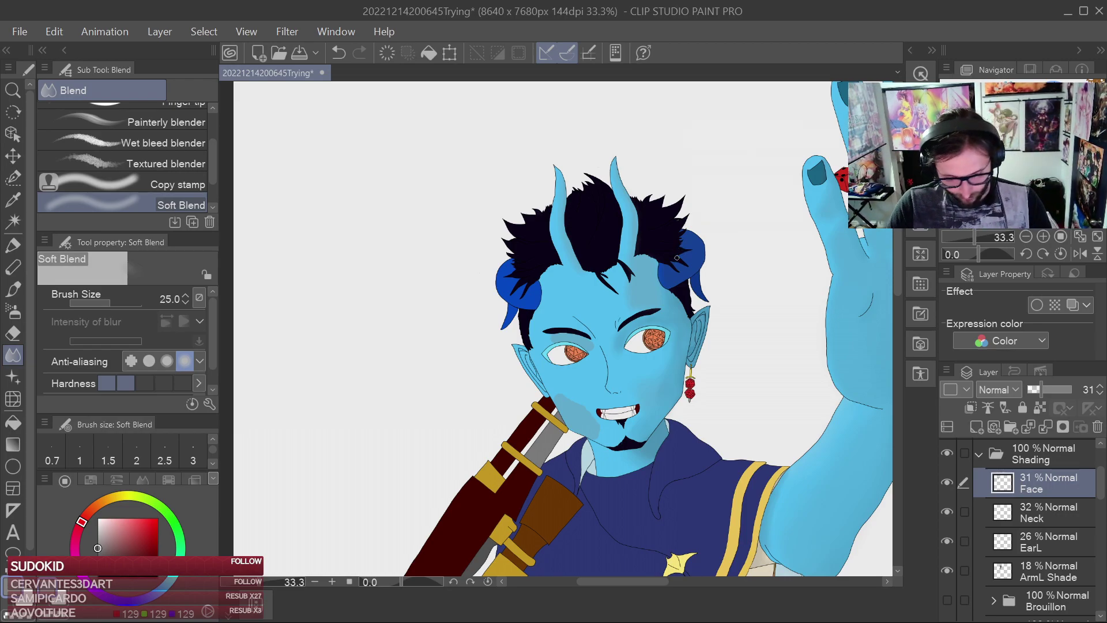
{"action": "scroll", "coordinate": [677, 258], "scroll_direction": "up", "scroll_amount": 4}
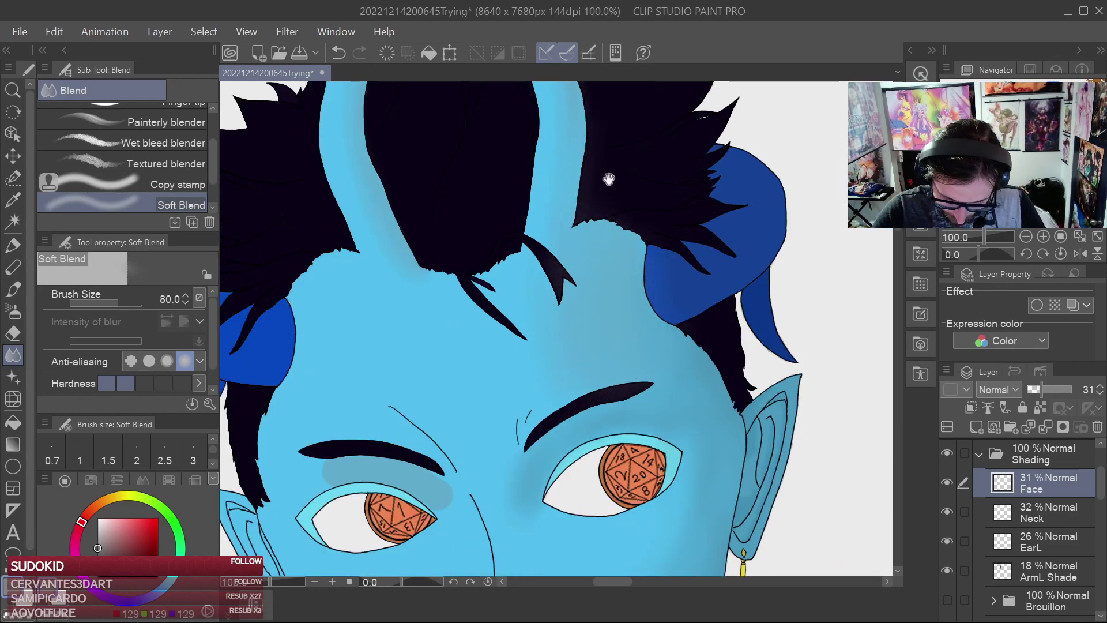
{"action": "left_click_drag", "start_coordinate": [603, 166], "coordinate": [612, 365]}
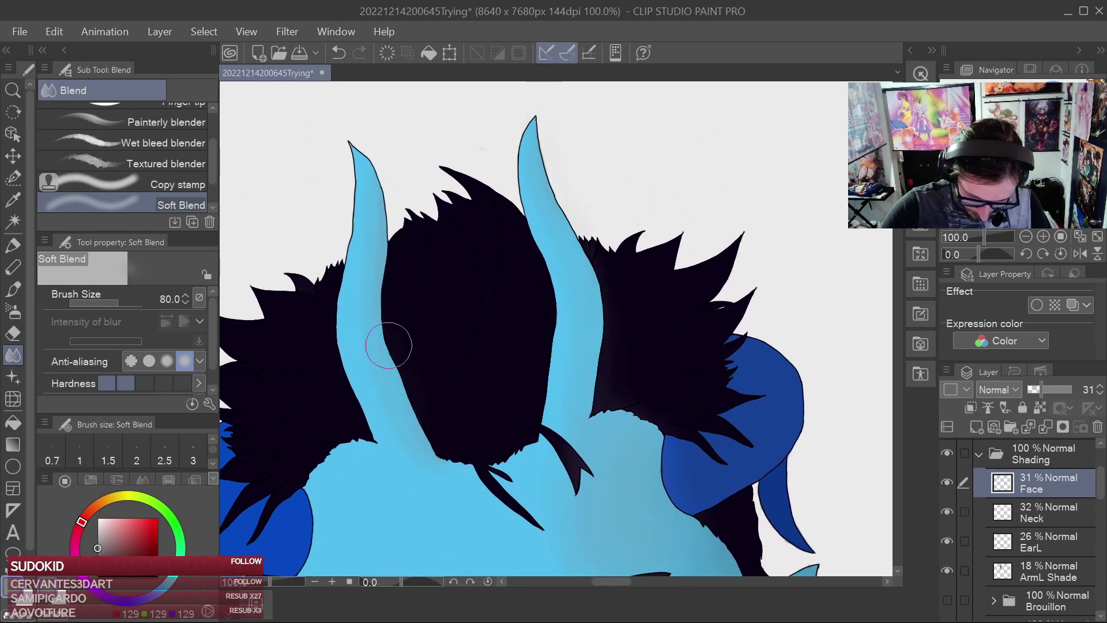
Blend the grey shadows above the lit-side eye and along the lit-side jaw with Soft Blend at size 80
{"action": "left_click_drag", "start_coordinate": [613, 571], "coordinate": [559, 160]}
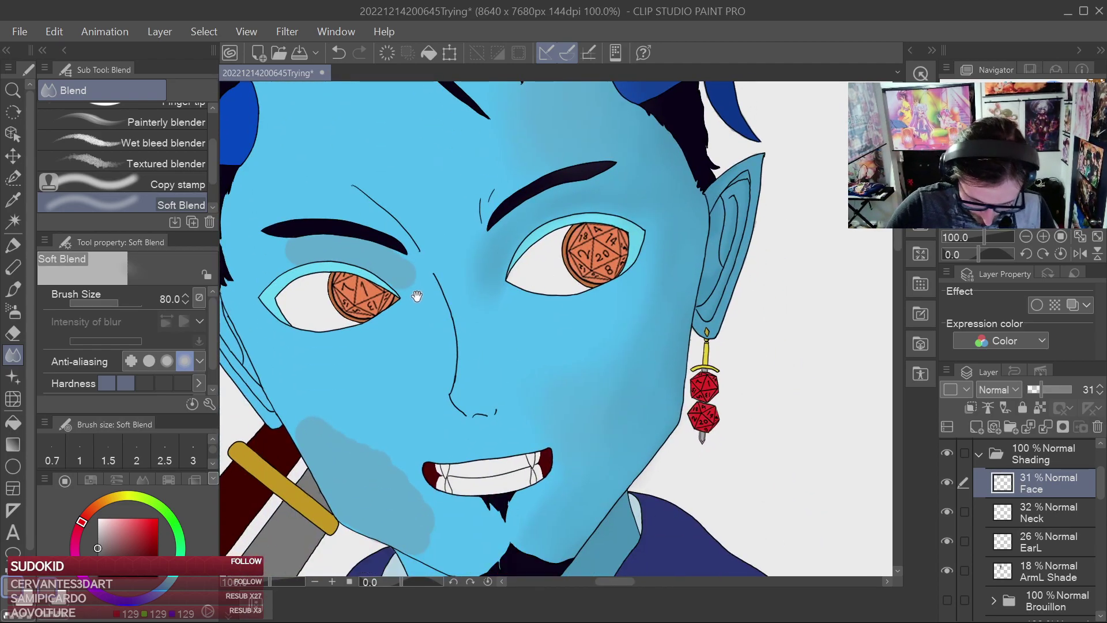
{"action": "left_click_drag", "start_coordinate": [414, 296], "coordinate": [558, 377]}
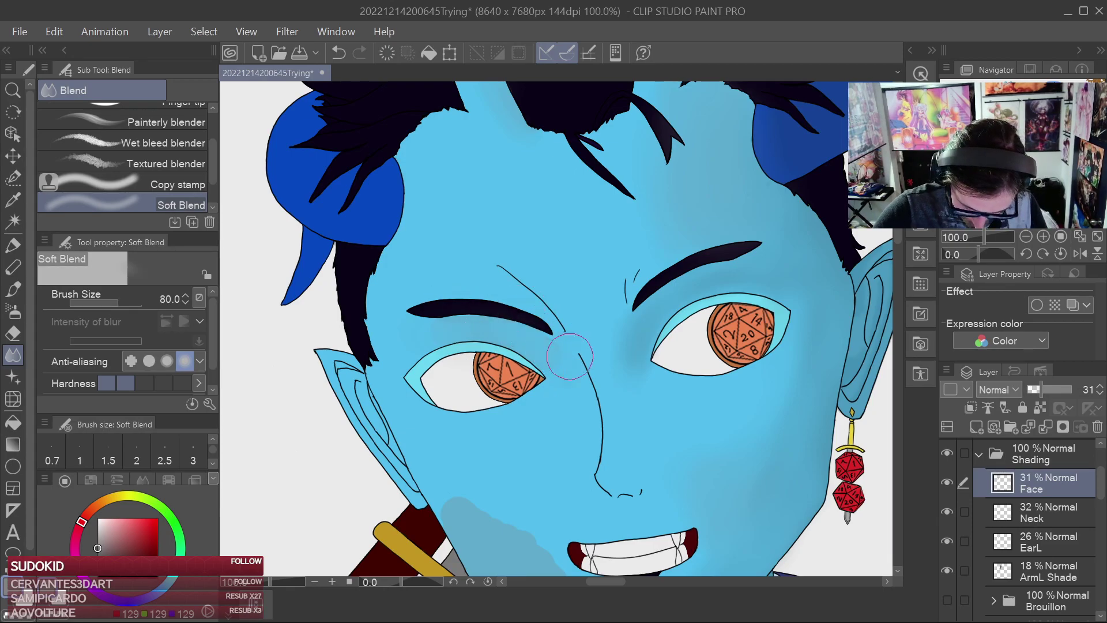
{"action": "left_click_drag", "start_coordinate": [613, 516], "coordinate": [562, 356]}
{"action": "mouse_move", "coordinate": [518, 415]}
{"action": "left_mouse_down"}
{"action": "mouse_move", "coordinate": [387, 317]}
{"action": "mouse_move", "coordinate": [408, 354]}
{"action": "mouse_move", "coordinate": [395, 376]}
{"action": "mouse_move", "coordinate": [414, 414]}
{"action": "mouse_move", "coordinate": [442, 441]}
{"action": "mouse_move", "coordinate": [497, 412]}
{"action": "mouse_move", "coordinate": [531, 451]}
{"action": "mouse_move", "coordinate": [541, 494]}
{"action": "mouse_move", "coordinate": [482, 456]}
{"action": "left_mouse_up"}
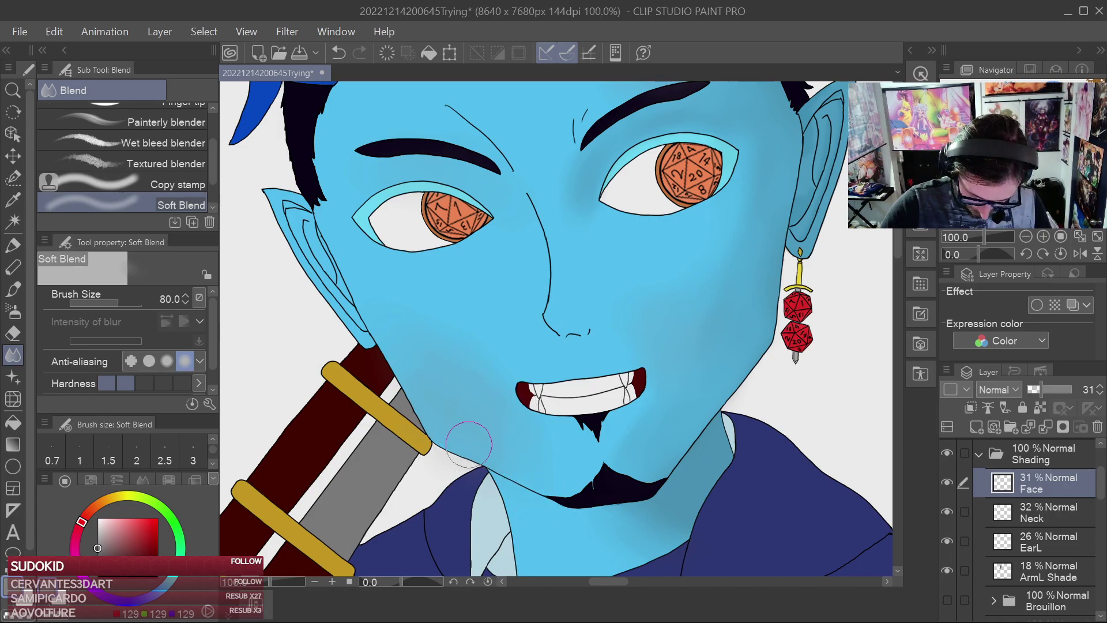
Compare the character's face and horns with and without the Face shading layer at several zoom levels
{"action": "scroll", "coordinate": [695, 354], "scroll_direction": "down", "scroll_amount": 2}
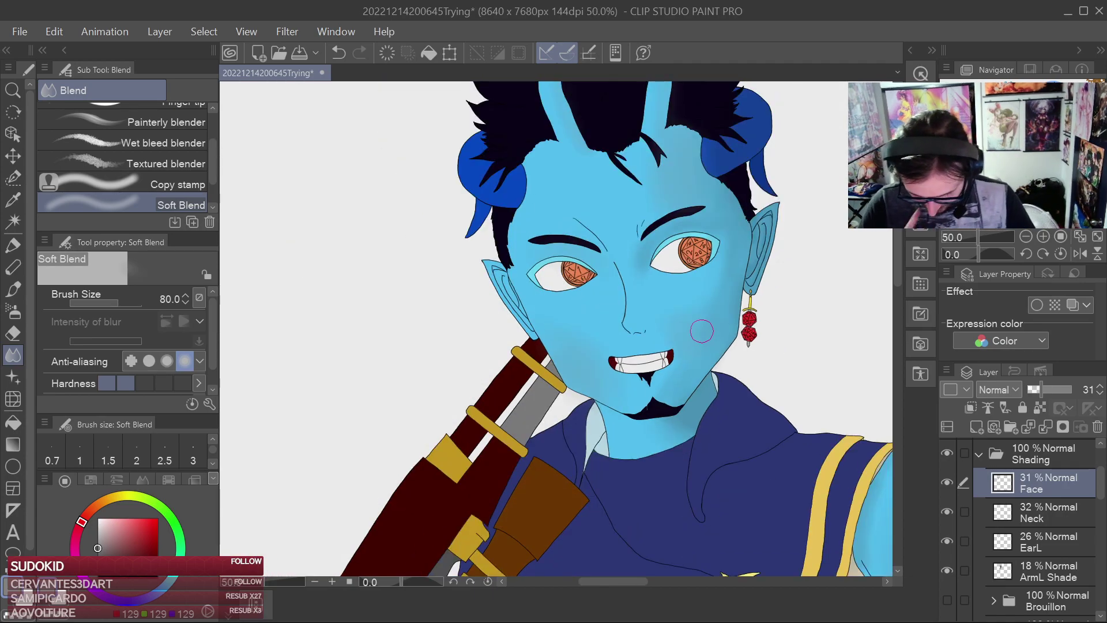
{"action": "left_click", "coordinate": [946, 483]}
{"action": "left_click", "coordinate": [948, 483]}
{"action": "left_click", "coordinate": [947, 480]}
{"action": "left_click", "coordinate": [947, 480]}
{"action": "left_click", "coordinate": [946, 480]}
{"action": "left_click", "coordinate": [947, 480]}
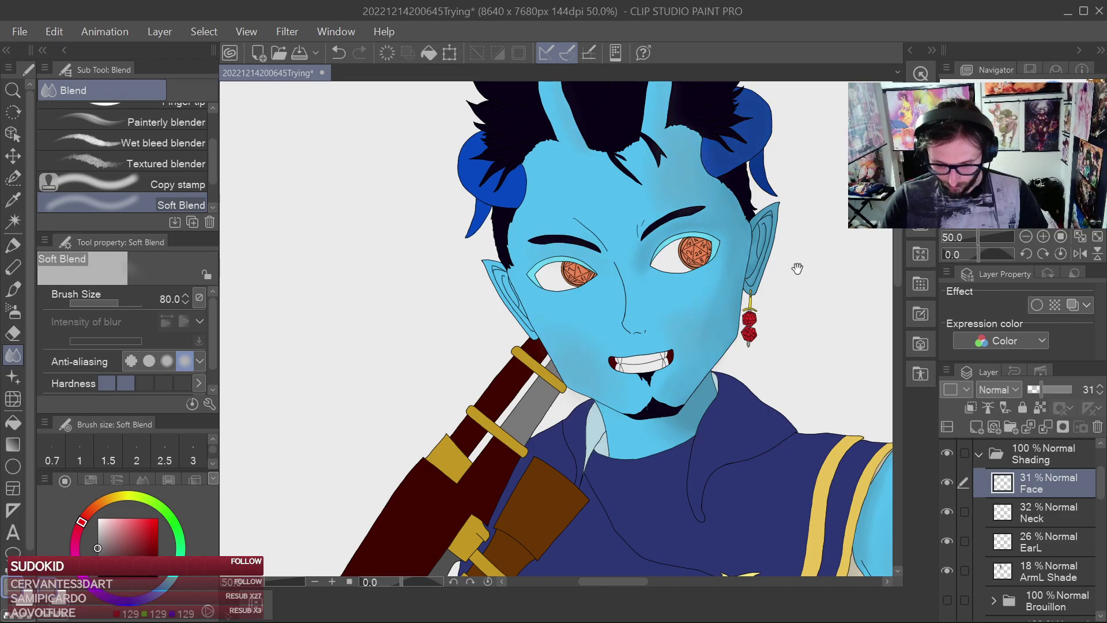
{"action": "left_click_drag", "start_coordinate": [797, 270], "coordinate": [763, 444]}
{"action": "scroll", "coordinate": [787, 409], "scroll_direction": "down", "scroll_amount": 1}
{"action": "left_click", "coordinate": [947, 483]}
{"action": "left_click", "coordinate": [948, 479]}
{"action": "left_click", "coordinate": [949, 481]}
{"action": "left_click", "coordinate": [948, 481]}
{"action": "left_click", "coordinate": [948, 480]}
{"action": "left_click", "coordinate": [949, 480]}
{"action": "scroll", "coordinate": [747, 414], "scroll_direction": "up", "scroll_amount": 2}
{"action": "scroll", "coordinate": [678, 302], "scroll_direction": "up", "scroll_amount": 1}
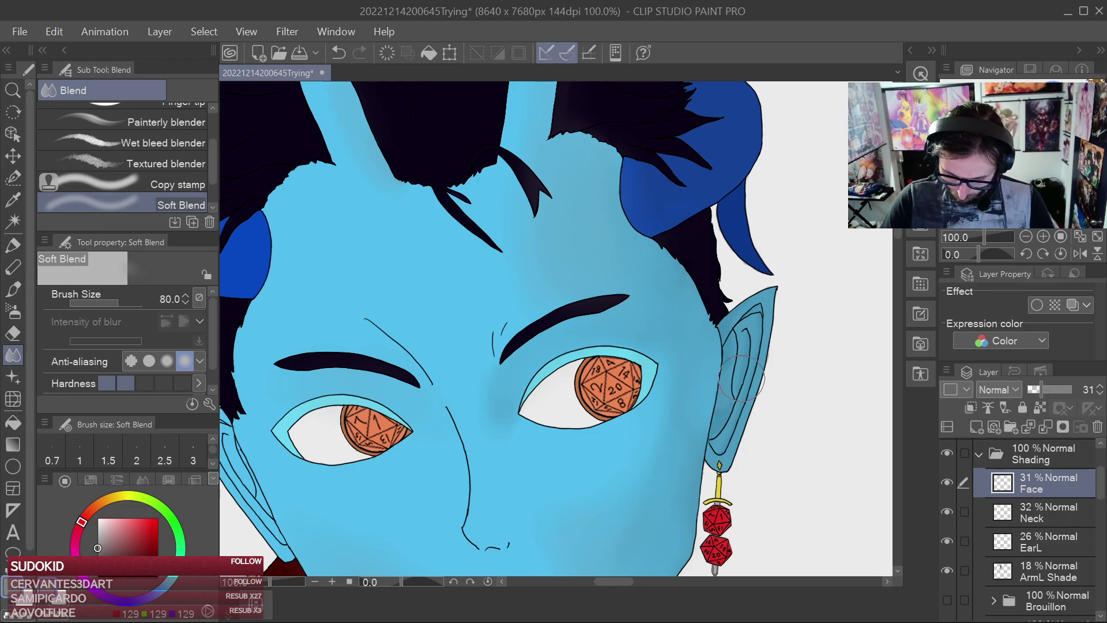
{"action": "scroll", "coordinate": [750, 323], "scroll_direction": "down", "scroll_amount": 5}
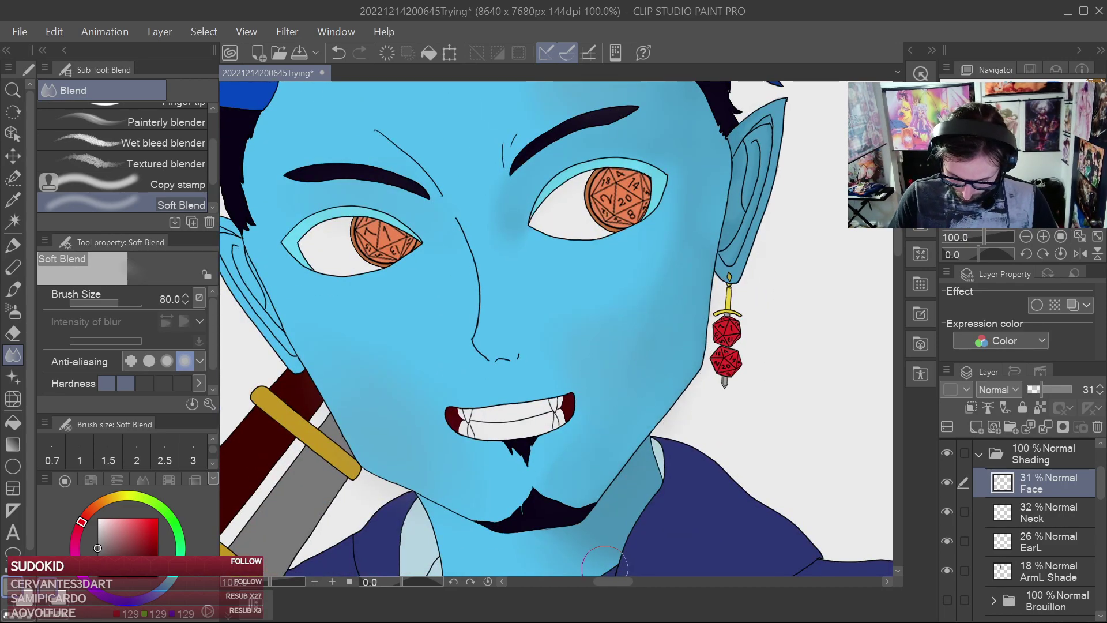
{"action": "left_click", "coordinate": [947, 482]}
{"action": "left_click", "coordinate": [948, 482]}
{"action": "left_click", "coordinate": [946, 481]}
{"action": "left_click", "coordinate": [946, 483]}
{"action": "scroll", "coordinate": [794, 403], "scroll_direction": "down", "scroll_amount": 3}
{"action": "scroll", "coordinate": [794, 403], "scroll_direction": "down", "scroll_amount": 1}
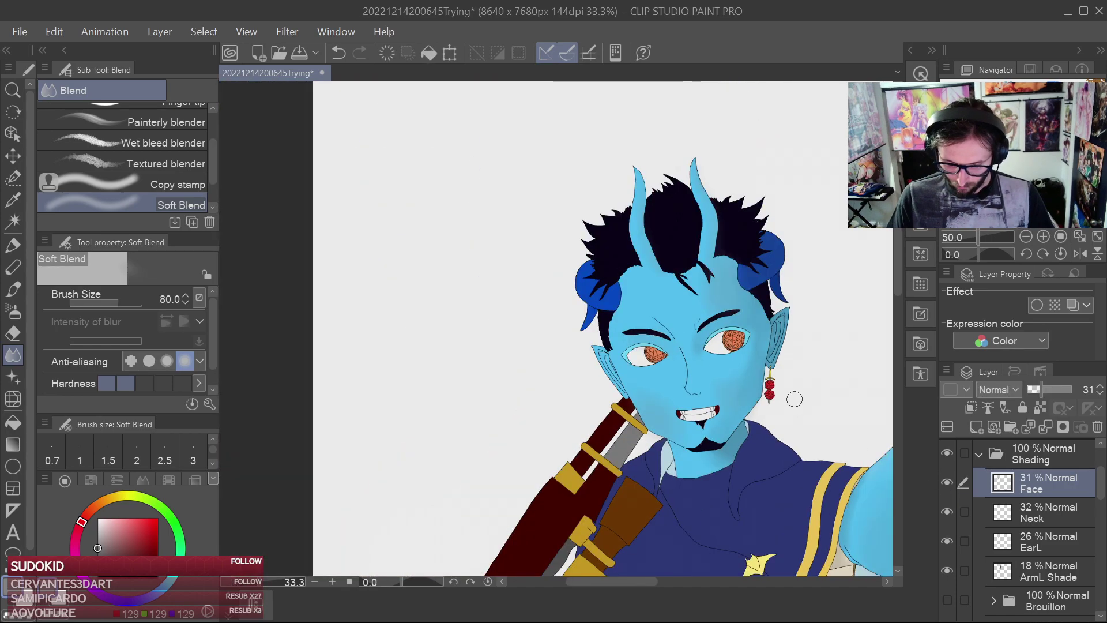
Paint a small grey shadow beside the nostril on the shaded side with the Milli pen at size 20
{"action": "scroll", "coordinate": [792, 398], "scroll_direction": "up", "scroll_amount": 2}
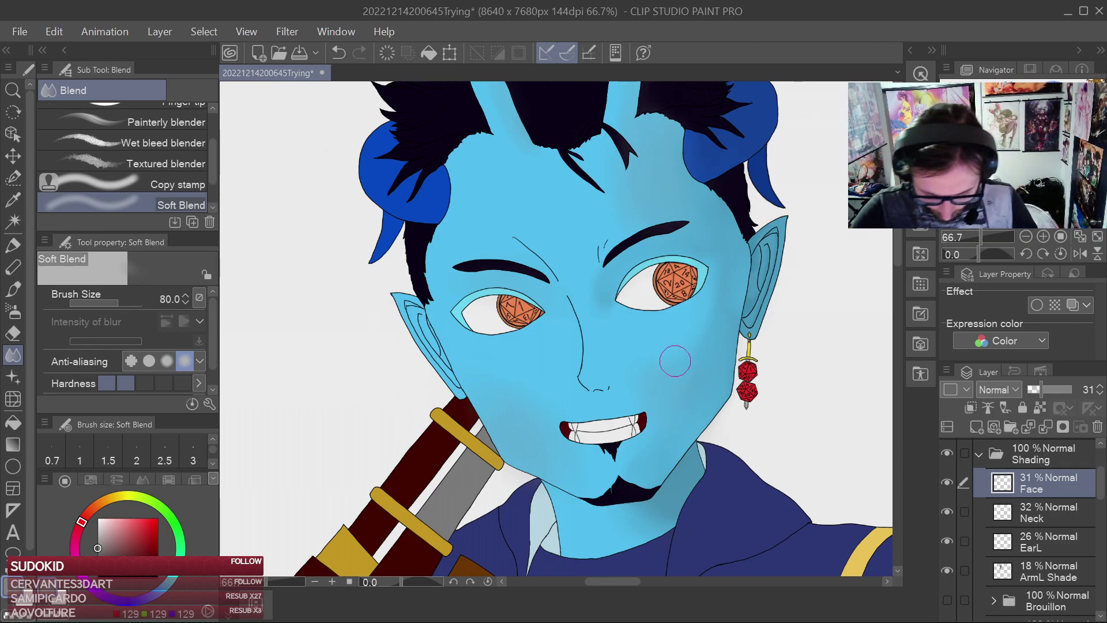
{"action": "left_click_drag", "start_coordinate": [669, 410], "coordinate": [641, 351]}
{"action": "key", "text": "p"}
{"action": "left_click_drag", "start_coordinate": [586, 288], "coordinate": [552, 325]}
{"action": "scroll", "coordinate": [564, 369], "scroll_direction": "up", "scroll_amount": 1}
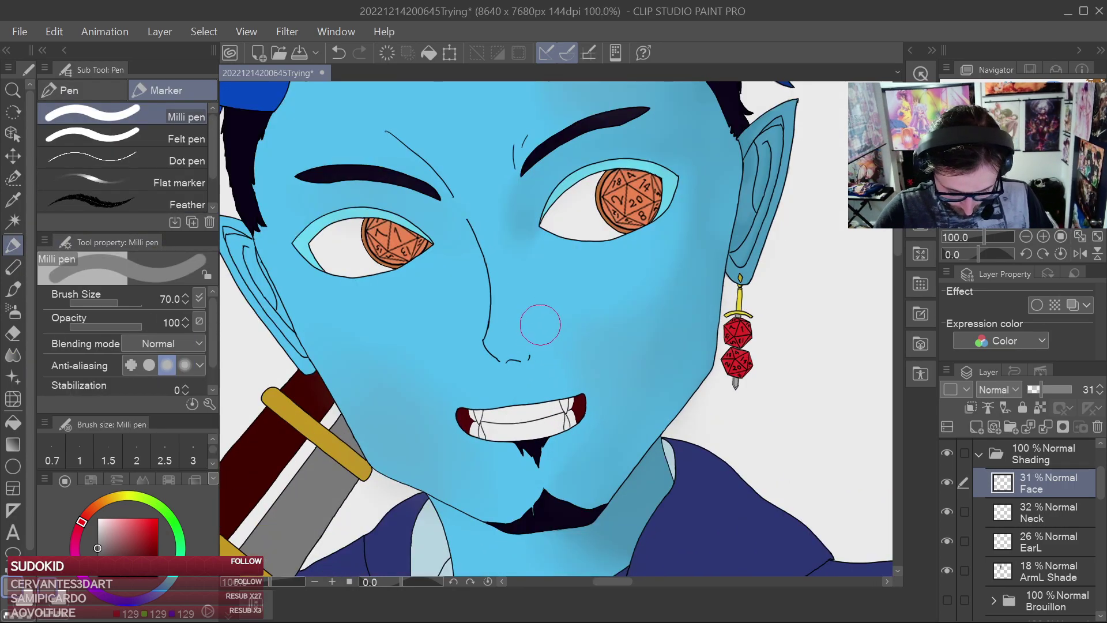
{"action": "key", "text": "["}
{"action": "key", "text": "["}
{"action": "key", "text": "["}
{"action": "key", "text": "["}
{"action": "key", "text": "["}
{"action": "key", "text": "["}
{"action": "left_click_drag", "start_coordinate": [540, 360], "coordinate": [543, 357]}
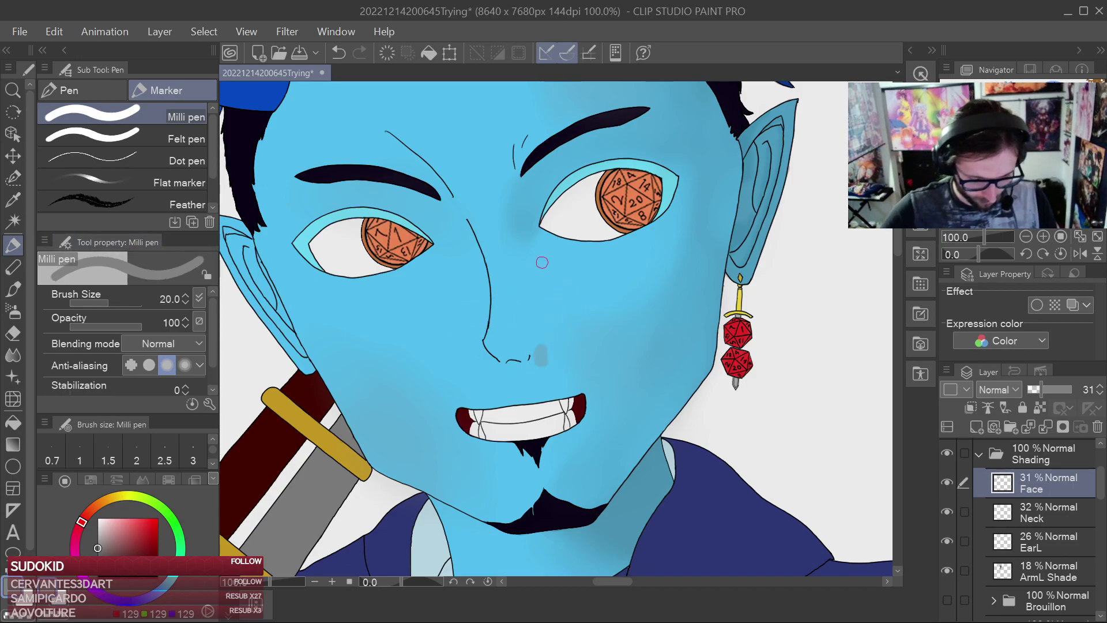
Extend the grey shadow along the shaded side of the nose up to the inner eye with the Milli pen at size 30
{"action": "key", "text": "bracketright"}
{"action": "key", "text": "bracketright"}
{"action": "key", "text": "bracketright"}
{"action": "key", "text": "bracketright"}
{"action": "key", "text": "bracketright"}
{"action": "key", "text": "bracketleft"}
{"action": "mouse_move", "coordinate": [521, 243]}
{"action": "left_mouse_down"}
{"action": "mouse_move", "coordinate": [529, 305]}
{"action": "mouse_move", "coordinate": [531, 293]}
{"action": "left_mouse_up"}
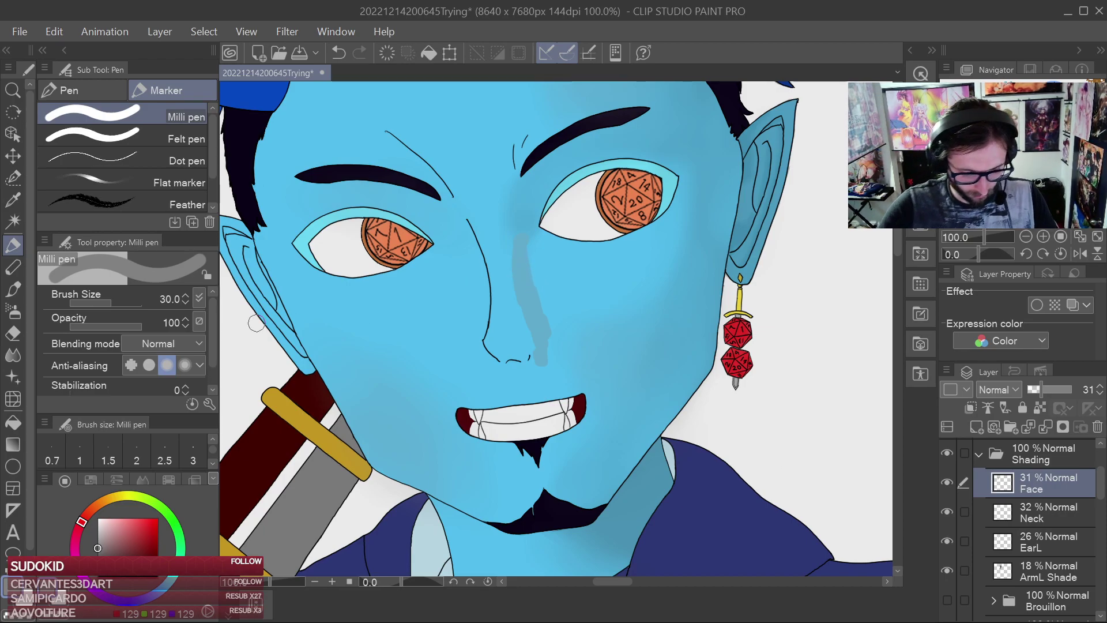
Blend the nose shadow with Soft Blend at size 80 and compare the face with the Face layer hidden and shown
{"action": "left_click", "coordinate": [14, 333]}
{"action": "left_click", "coordinate": [12, 355]}
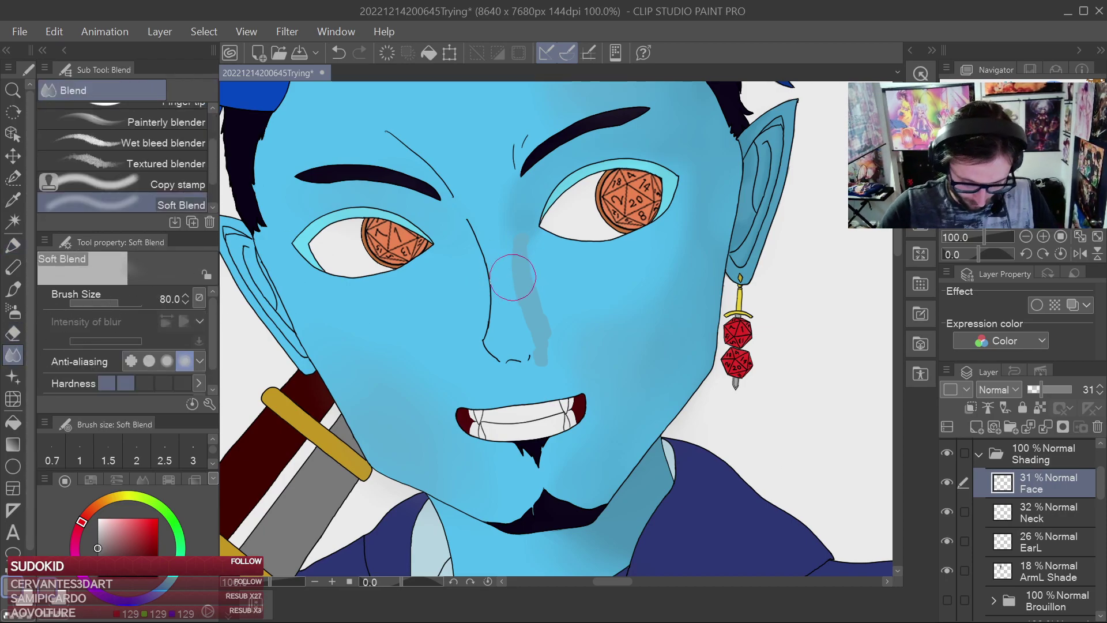
{"action": "mouse_move", "coordinate": [509, 248]}
{"action": "left_mouse_down"}
{"action": "mouse_move", "coordinate": [523, 254]}
{"action": "mouse_move", "coordinate": [545, 381]}
{"action": "mouse_move", "coordinate": [557, 376]}
{"action": "left_mouse_up"}
{"action": "left_click", "coordinate": [949, 486]}
{"action": "left_click", "coordinate": [949, 487]}
{"action": "left_click", "coordinate": [949, 487]}
{"action": "left_click", "coordinate": [950, 487]}
{"action": "scroll", "coordinate": [831, 381], "scroll_direction": "down", "scroll_amount": 3}
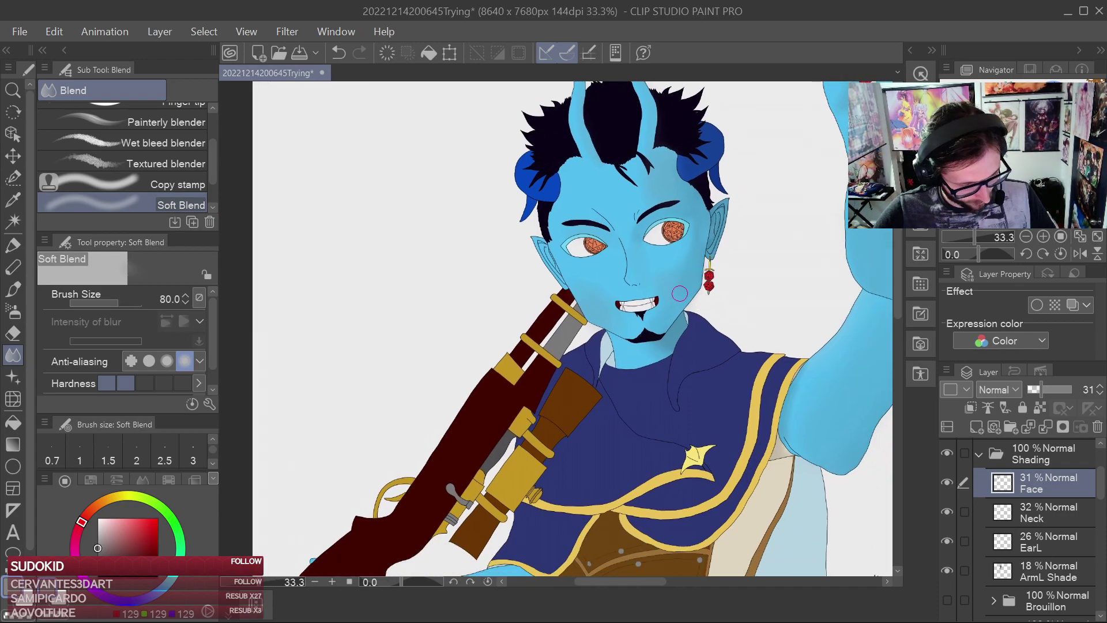
Add grey shadow strokes beneath the mouth on both sides of the chin tuft and blend them with Soft Blend at size 80
{"action": "scroll", "coordinate": [680, 294], "scroll_direction": "up", "scroll_amount": 5}
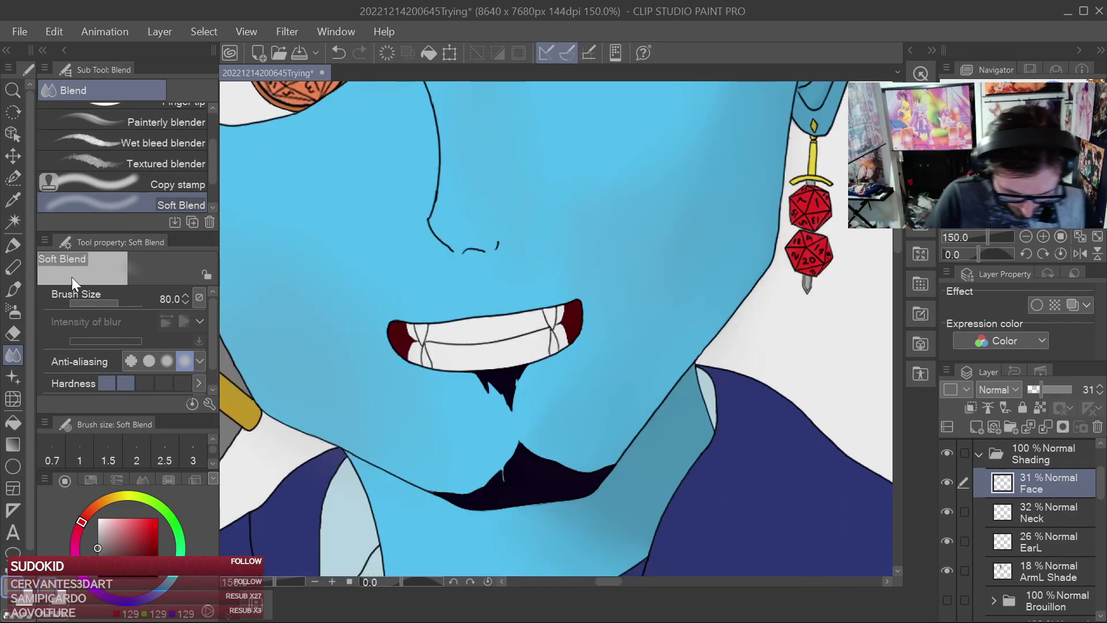
{"action": "key", "text": "p"}
{"action": "left_click_drag", "start_coordinate": [449, 383], "coordinate": [465, 383]}
{"action": "mouse_move", "coordinate": [540, 377]}
{"action": "left_mouse_down"}
{"action": "mouse_move", "coordinate": [523, 382]}
{"action": "mouse_move", "coordinate": [546, 370]}
{"action": "left_mouse_up"}
{"action": "key", "text": "j"}
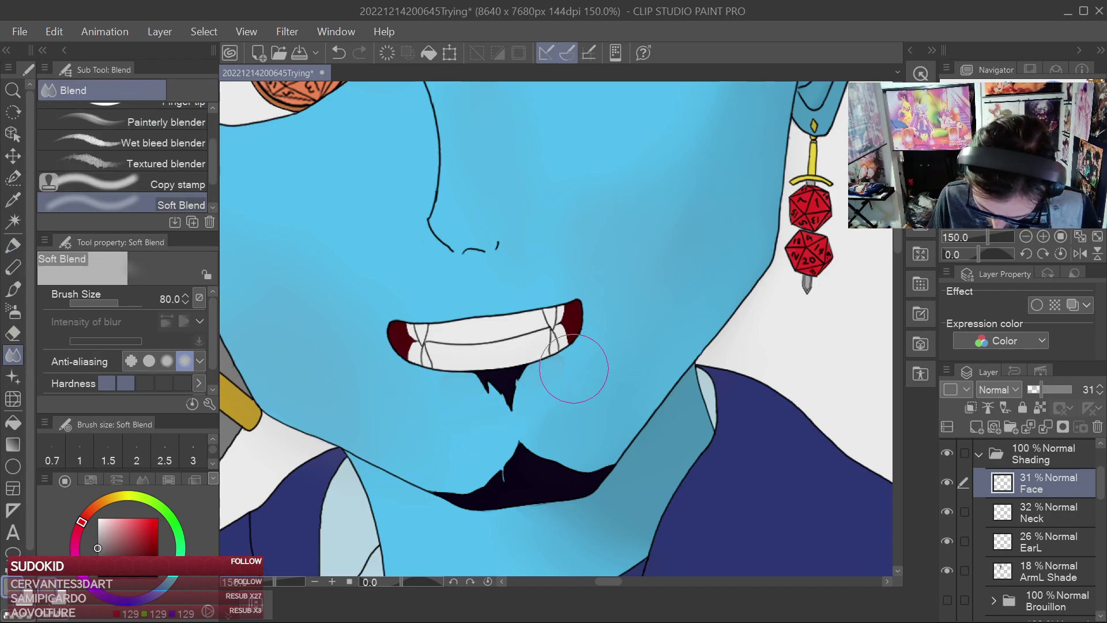
Check the overall facial shading by comparing the portrait with the Face layer hidden and shown
{"action": "left_click", "coordinate": [946, 483]}
{"action": "left_click", "coordinate": [944, 482]}
{"action": "left_click", "coordinate": [946, 480]}
{"action": "left_click", "coordinate": [946, 480]}
{"action": "scroll", "coordinate": [830, 478], "scroll_direction": "down", "scroll_amount": 2}
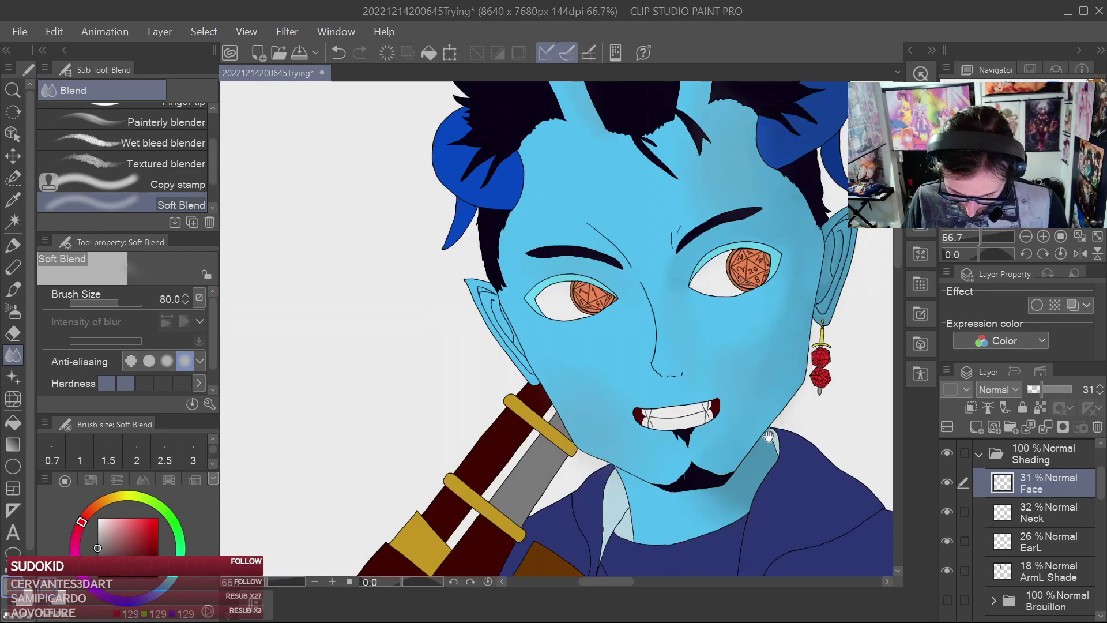
{"action": "left_click_drag", "start_coordinate": [770, 438], "coordinate": [692, 340]}
{"action": "scroll", "coordinate": [692, 339], "scroll_direction": "down", "scroll_amount": 1}
{"action": "left_click", "coordinate": [949, 482]}
{"action": "left_click", "coordinate": [950, 483]}
{"action": "left_click", "coordinate": [950, 482]}
{"action": "left_click", "coordinate": [950, 482]}
{"action": "left_click", "coordinate": [951, 482]}
{"action": "left_click", "coordinate": [952, 483]}
{"action": "left_click", "coordinate": [951, 483]}
{"action": "left_click", "coordinate": [953, 482]}
{"action": "left_click", "coordinate": [953, 482]}
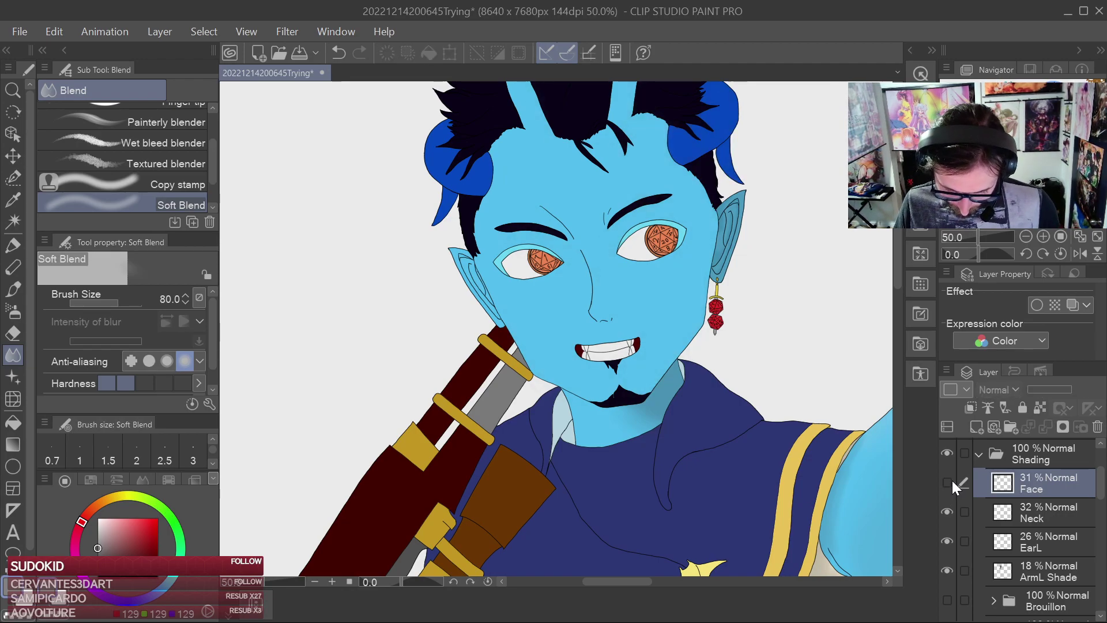
{"action": "left_click", "coordinate": [952, 482]}
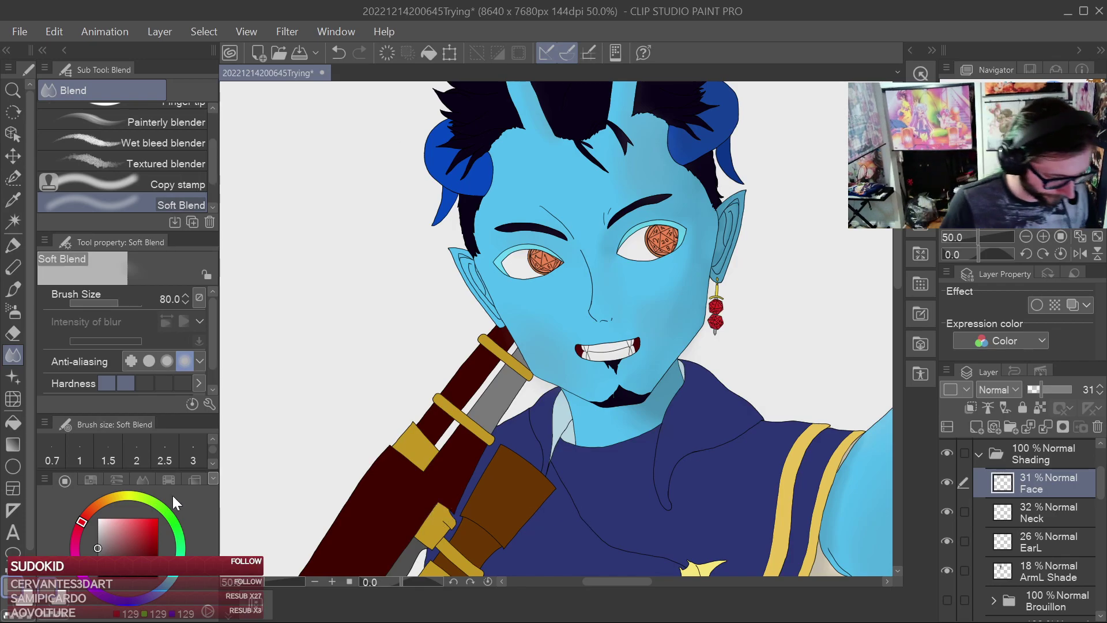
Paint darker grey shadows in the upper fold and inner hollow of the ear beside the raised arm with the Milli pen at size 15
{"action": "scroll", "coordinate": [500, 285], "scroll_direction": "up", "scroll_amount": 3}
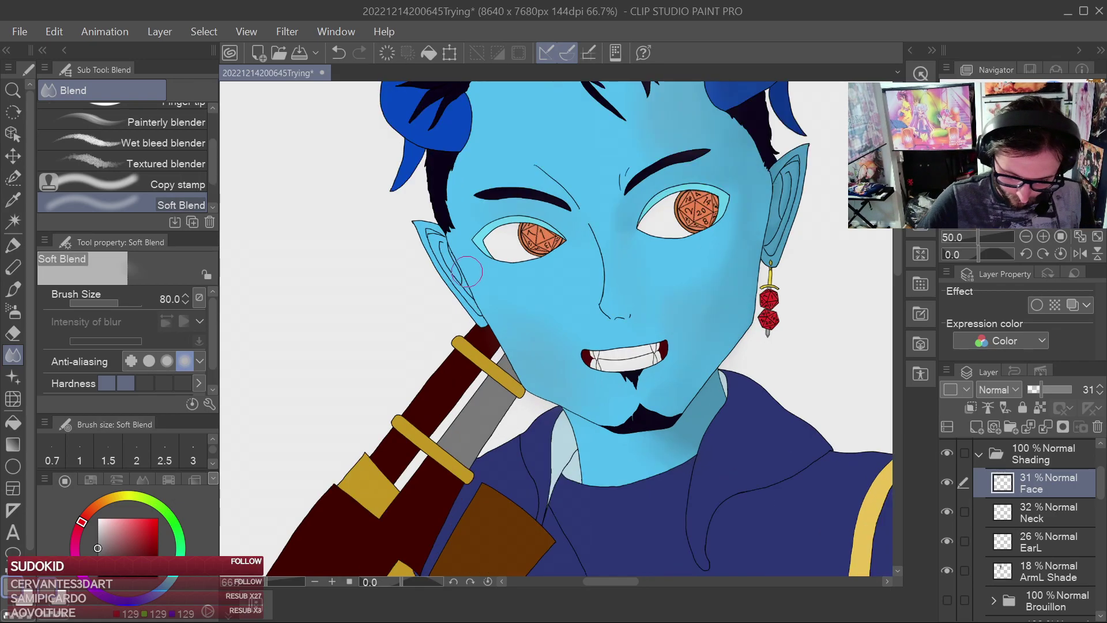
{"action": "left_click", "coordinate": [19, 241]}
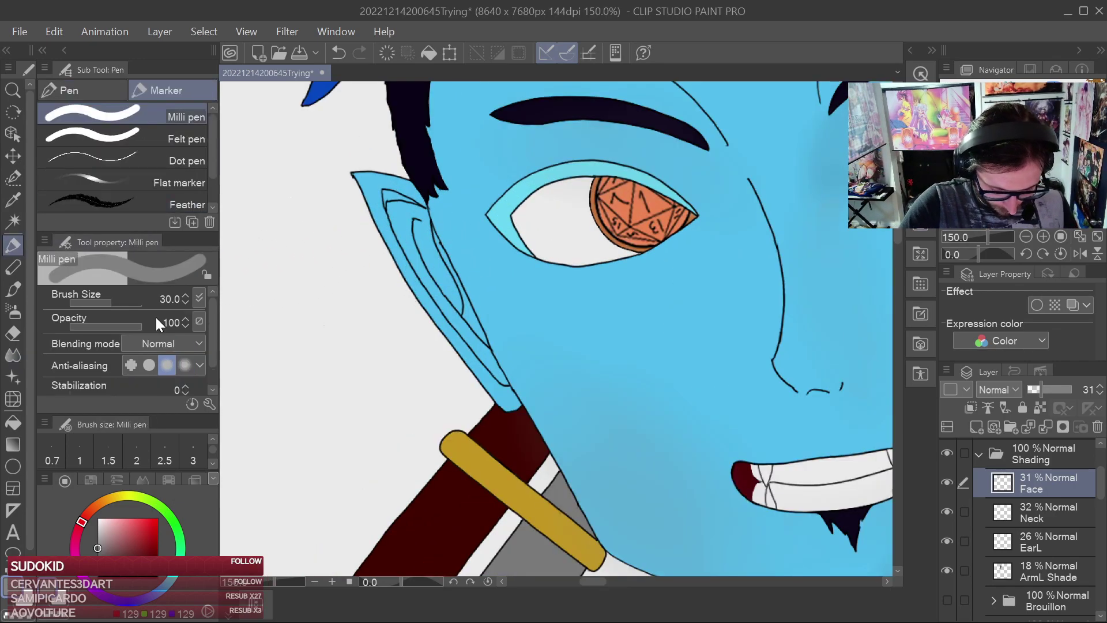
{"action": "left_click_drag", "start_coordinate": [107, 556], "coordinate": [98, 559]}
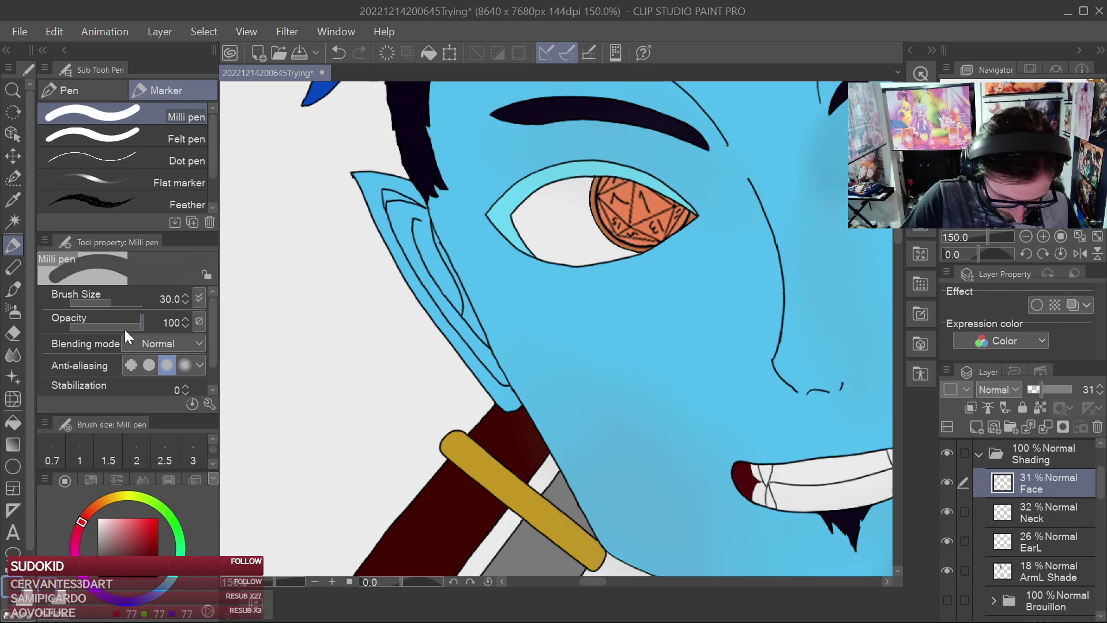
{"action": "key", "text": "["}
{"action": "key", "text": "["}
{"action": "key", "text": "["}
{"action": "key", "text": "["}
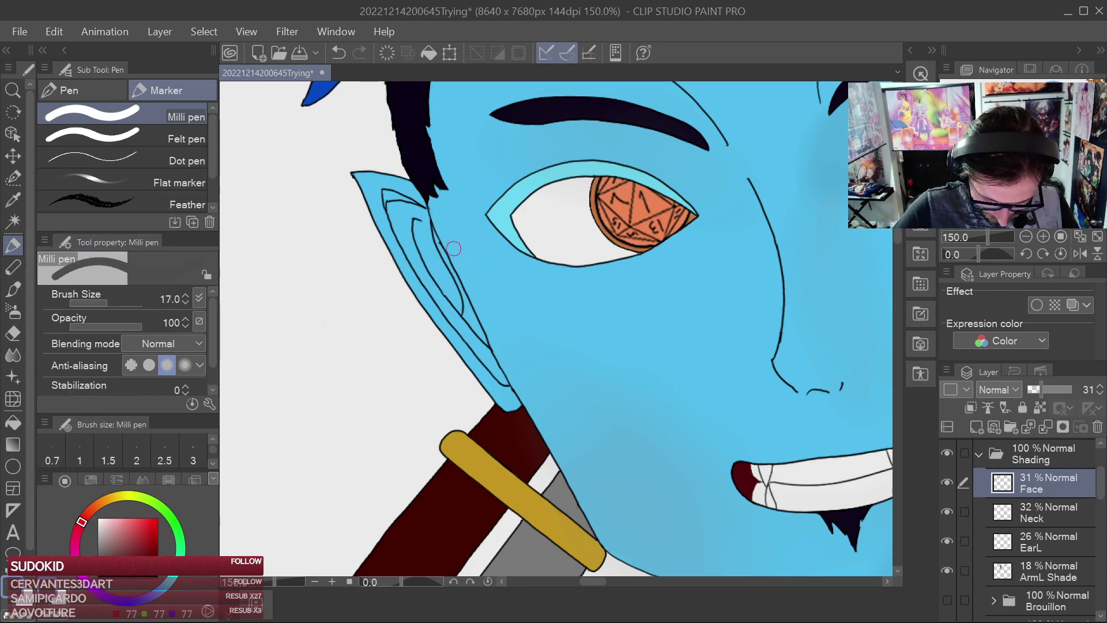
{"action": "scroll", "coordinate": [395, 200], "scroll_direction": "up", "scroll_amount": 1}
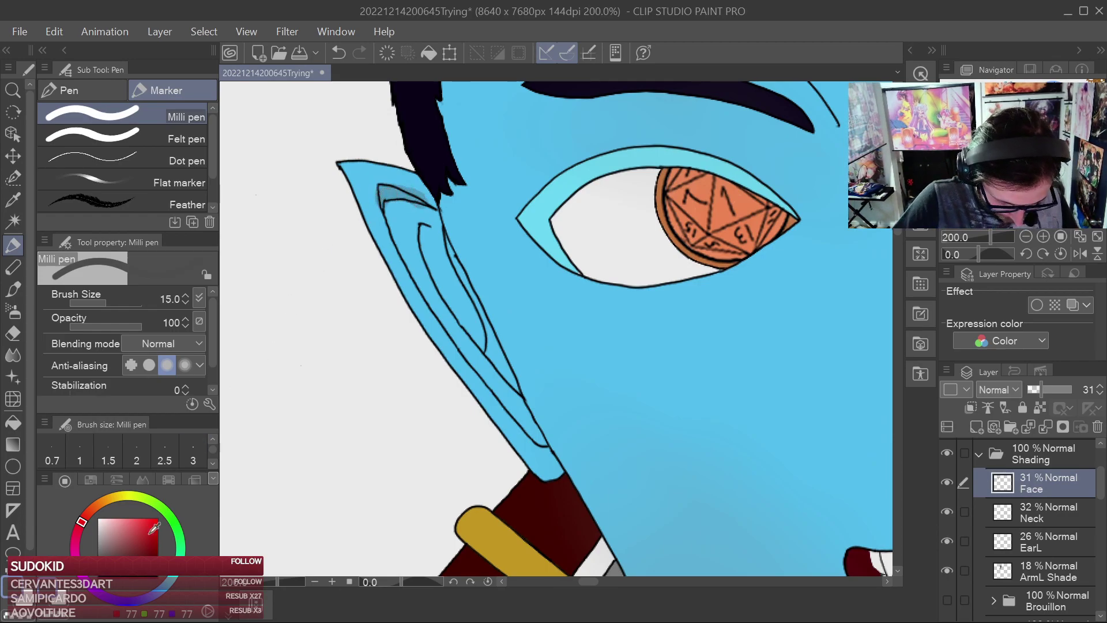
{"action": "left_click_drag", "start_coordinate": [98, 559], "coordinate": [98, 560]}
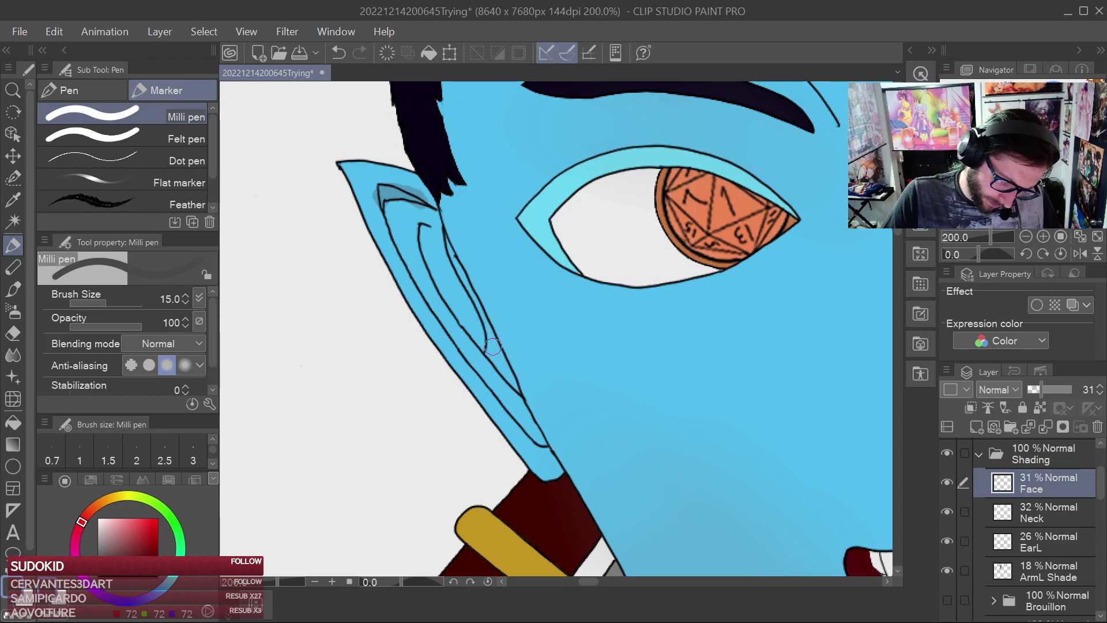
{"action": "left_click_drag", "start_coordinate": [424, 231], "coordinate": [477, 332]}
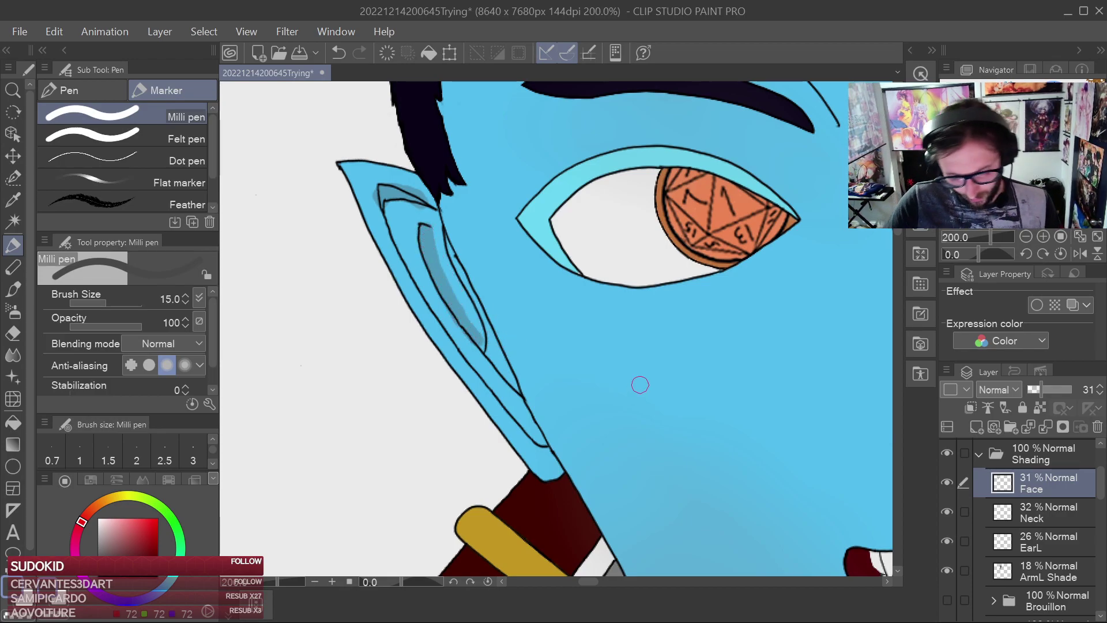
{"action": "left_click_drag", "start_coordinate": [640, 384], "coordinate": [692, 377]}
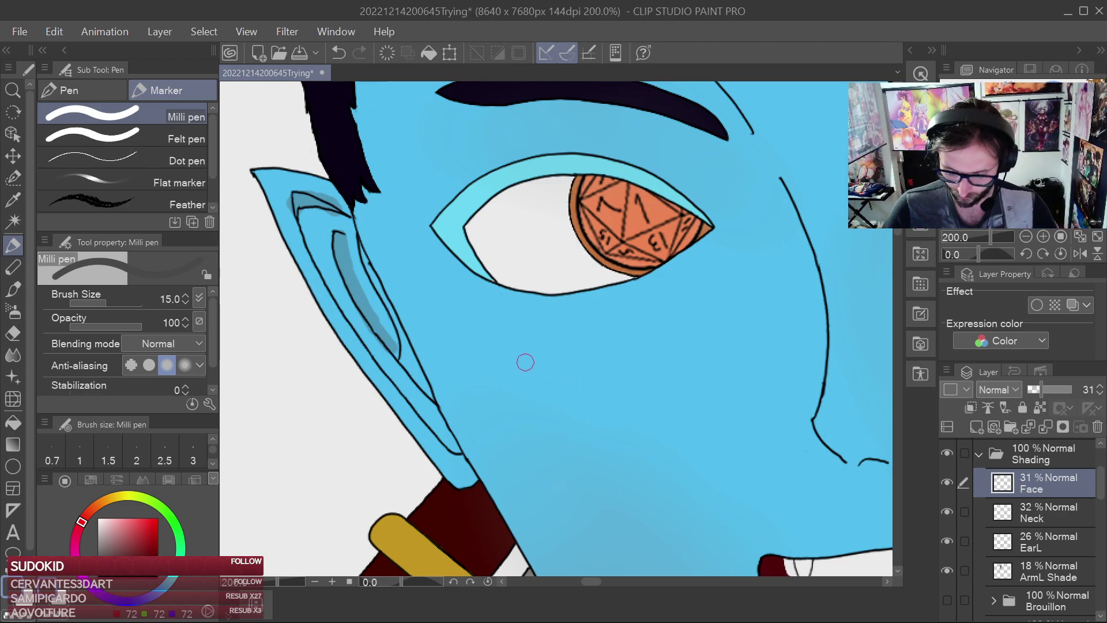
Blend the shadows in the ear's hollow and upper fold with Soft Blend at size 30
{"action": "left_click", "coordinate": [13, 354]}
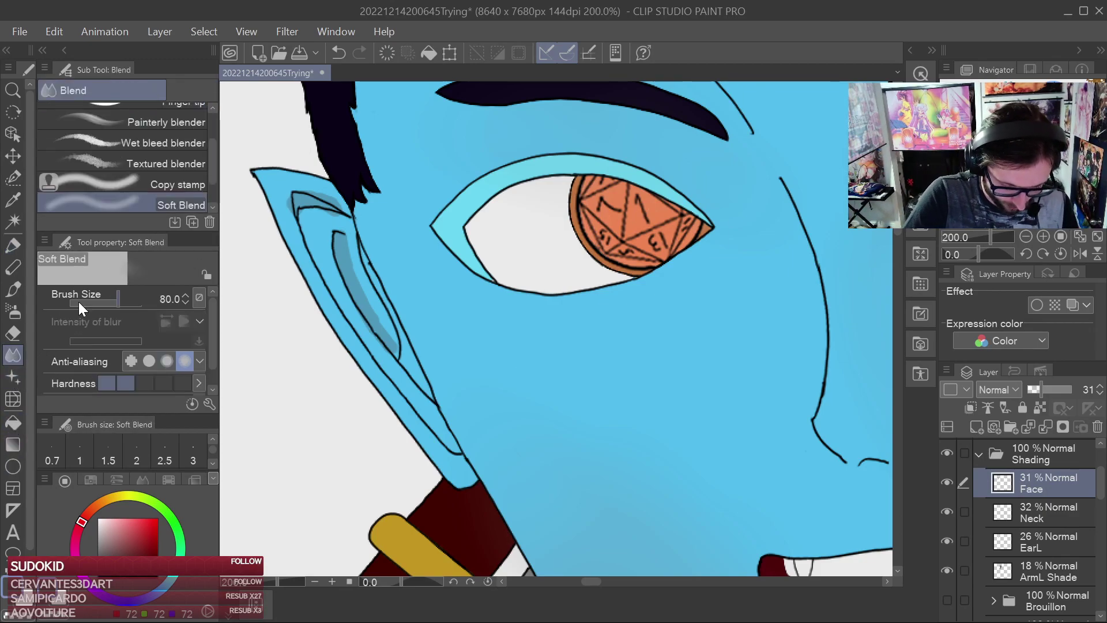
{"action": "key", "text": "["}
{"action": "key", "text": "["}
{"action": "key", "text": "["}
{"action": "key", "text": "["}
{"action": "key", "text": "["}
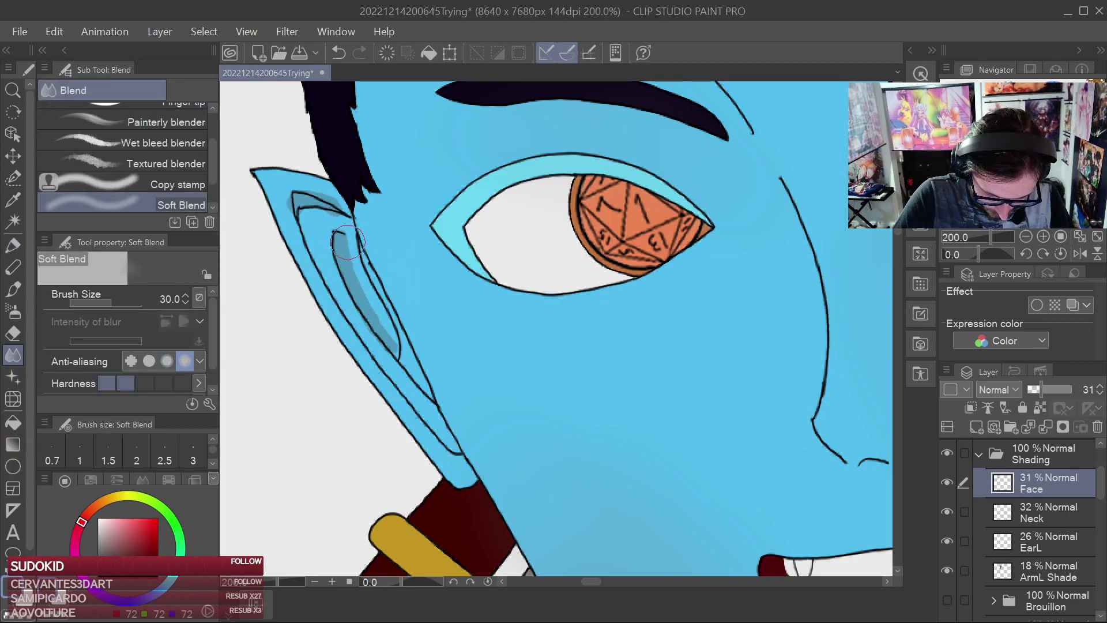
{"action": "left_click_drag", "start_coordinate": [347, 241], "coordinate": [405, 354]}
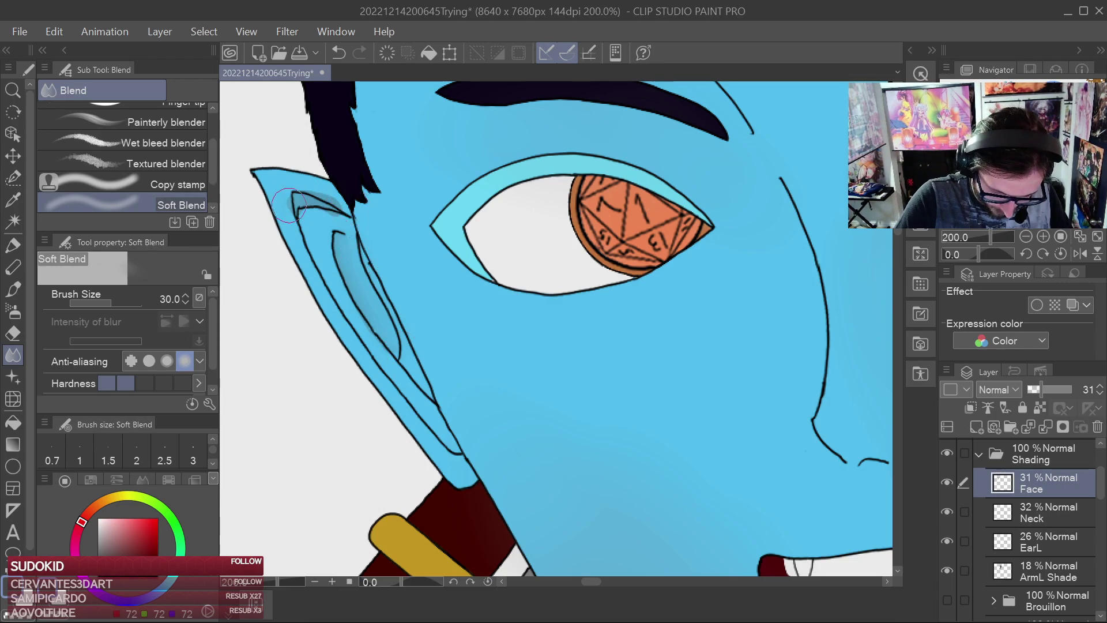
{"action": "mouse_move", "coordinate": [320, 188]}
{"action": "left_mouse_down"}
{"action": "mouse_move", "coordinate": [342, 198]}
{"action": "mouse_move", "coordinate": [348, 213]}
{"action": "mouse_move", "coordinate": [286, 205]}
{"action": "left_mouse_up"}
Compare the portrait with the Face layer hidden and shown, and save the file
{"action": "scroll", "coordinate": [605, 229], "scroll_direction": "down", "scroll_amount": 3}
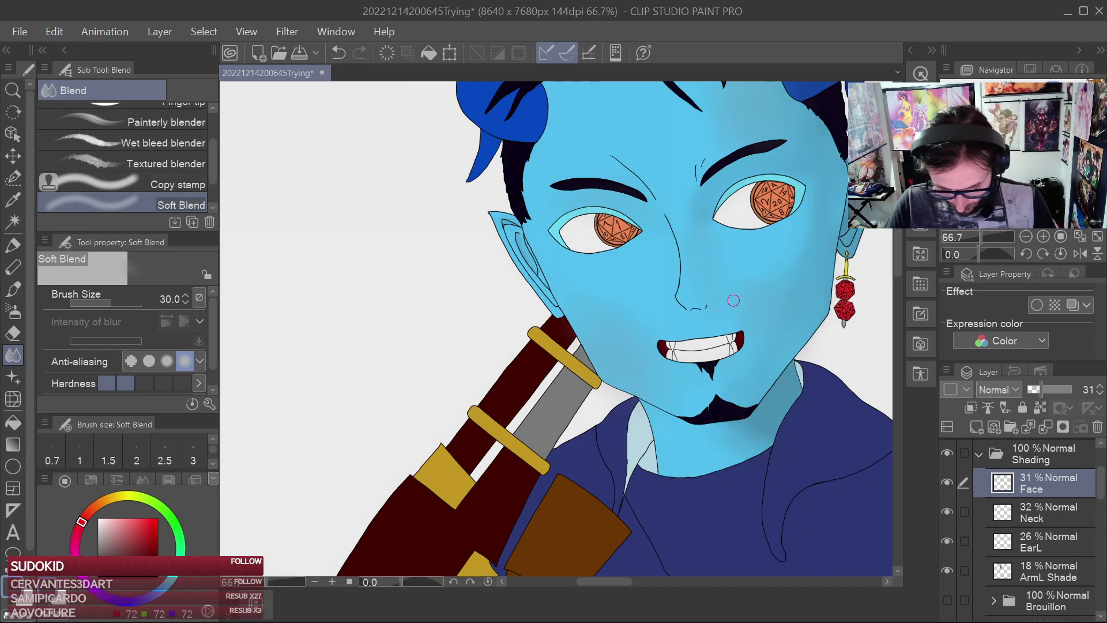
{"action": "left_click", "coordinate": [947, 482]}
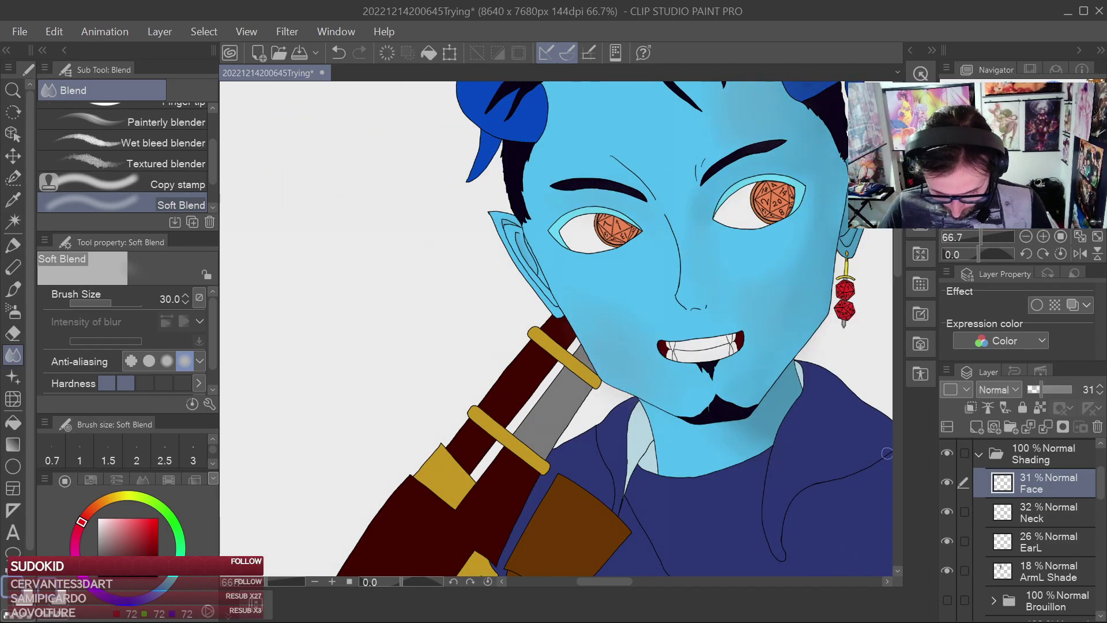
{"action": "scroll", "coordinate": [842, 404], "scroll_direction": "down", "scroll_amount": 1}
{"action": "key", "text": "ctrl+s"}
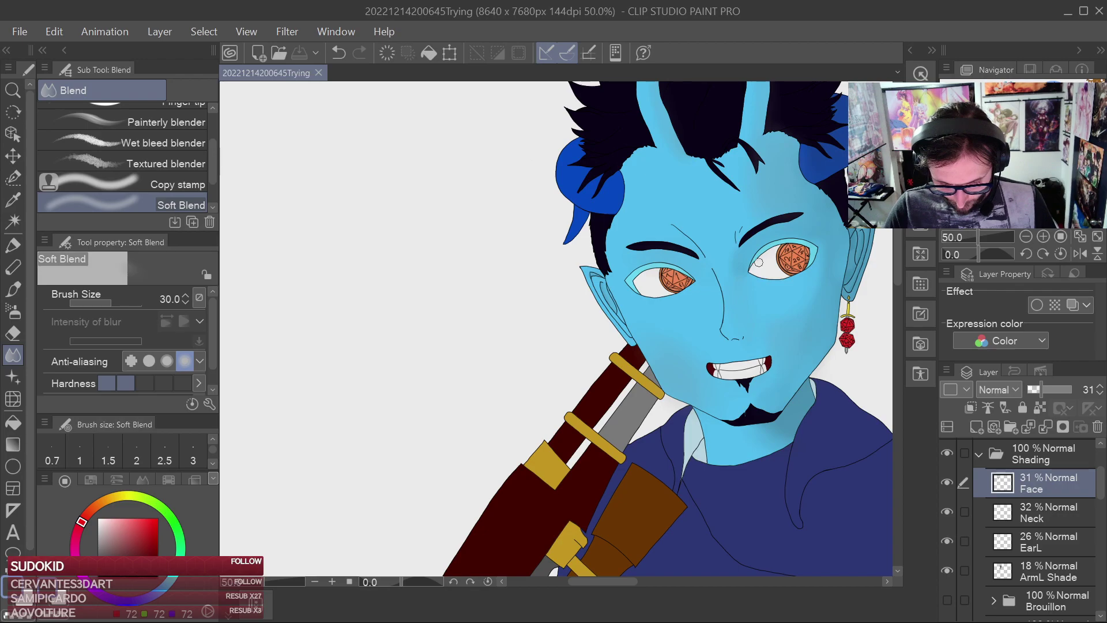
Shade the inner edge of the horn's tip above the ear with the size 15 Milli pen and erase the spill outside its outline
{"action": "left_click_drag", "start_coordinate": [759, 256], "coordinate": [748, 341]}
{"action": "scroll", "coordinate": [747, 339], "scroll_direction": "up", "scroll_amount": 3}
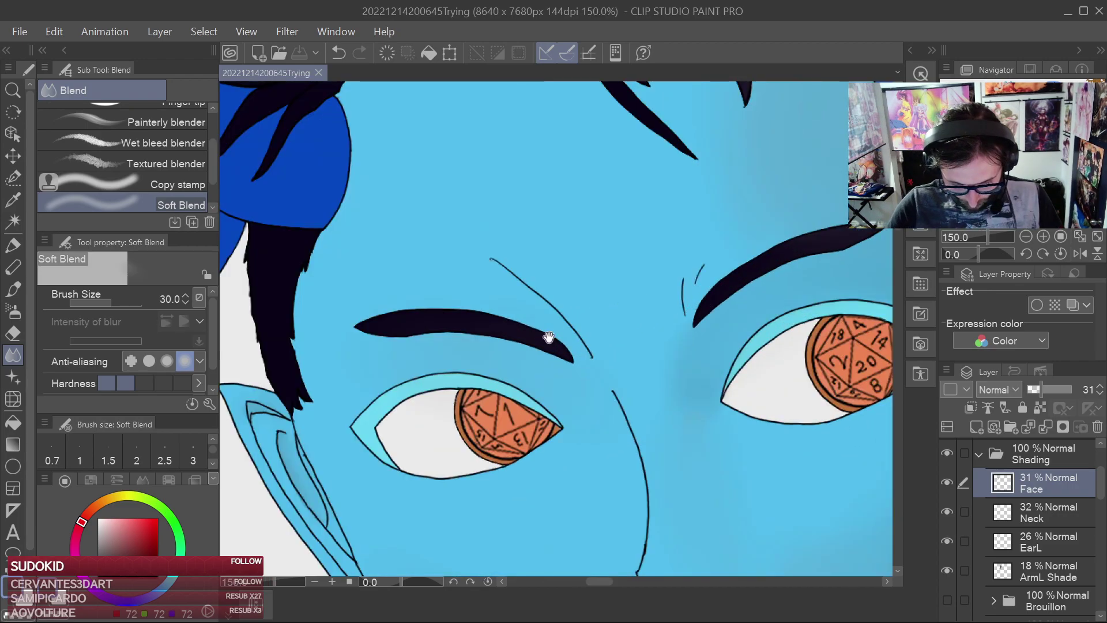
{"action": "left_click_drag", "start_coordinate": [563, 329], "coordinate": [816, 352]}
{"action": "left_click", "coordinate": [11, 246]}
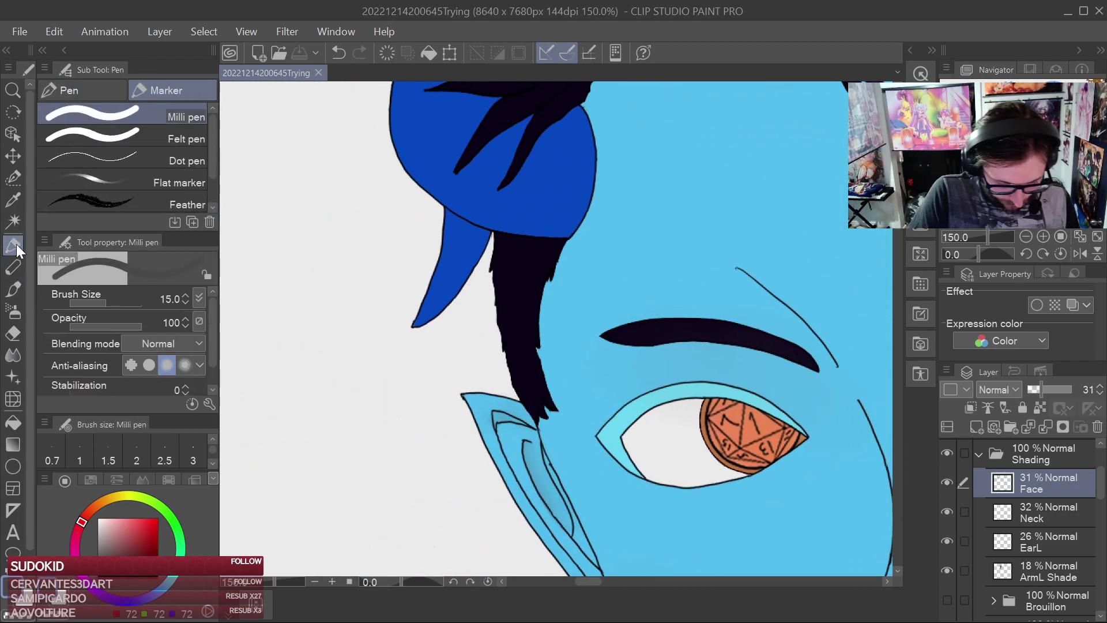
{"action": "scroll", "coordinate": [458, 303], "scroll_direction": "up", "scroll_amount": 3}
{"action": "mouse_move", "coordinate": [368, 334]}
{"action": "left_mouse_down"}
{"action": "mouse_move", "coordinate": [349, 329]}
{"action": "mouse_move", "coordinate": [473, 217]}
{"action": "mouse_move", "coordinate": [529, 130]}
{"action": "left_mouse_up"}
{"action": "key", "text": "ctrl+z"}
{"action": "mouse_move", "coordinate": [336, 365]}
{"action": "left_mouse_down"}
{"action": "mouse_move", "coordinate": [452, 268]}
{"action": "mouse_move", "coordinate": [538, 105]}
{"action": "left_mouse_up"}
{"action": "left_click", "coordinate": [13, 333]}
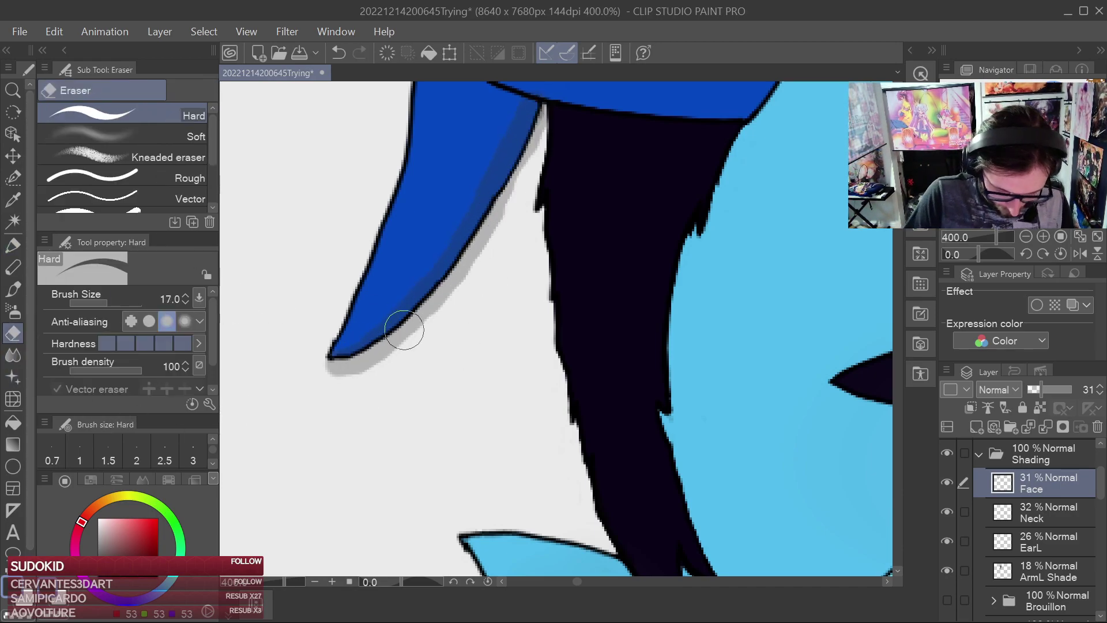
{"action": "mouse_move", "coordinate": [376, 375]}
{"action": "left_mouse_down"}
{"action": "mouse_move", "coordinate": [335, 378]}
{"action": "mouse_move", "coordinate": [390, 364]}
{"action": "mouse_move", "coordinate": [379, 364]}
{"action": "mouse_move", "coordinate": [457, 297]}
{"action": "mouse_move", "coordinate": [563, 120]}
{"action": "left_mouse_up"}
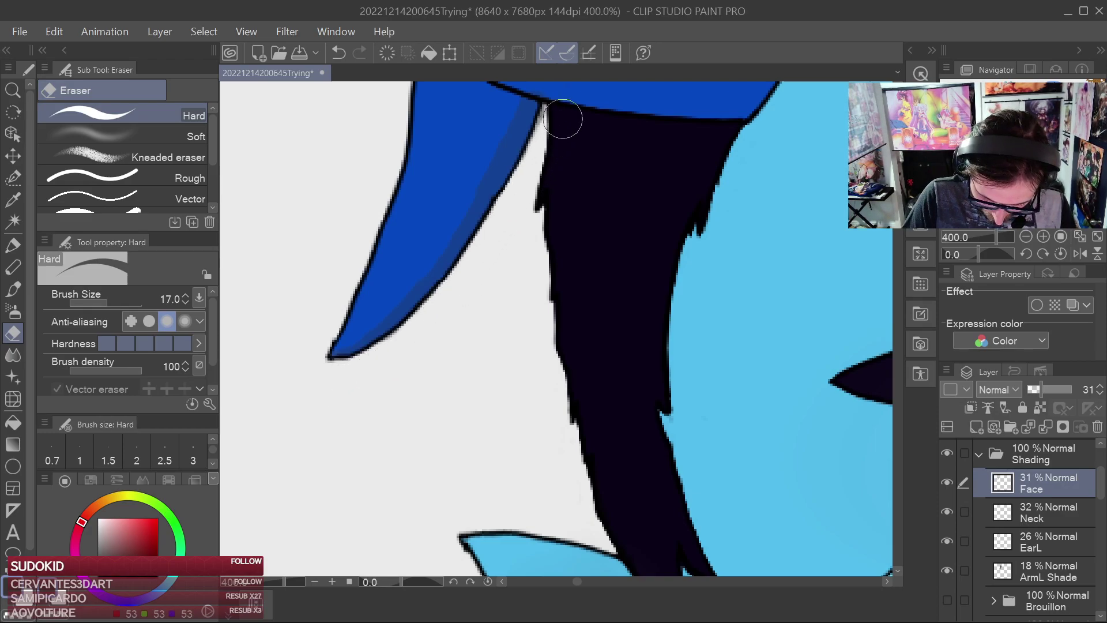
Paint shadows on the horn beneath the two long hair strands with the Milli pen at size 12
{"action": "left_click_drag", "start_coordinate": [647, 194], "coordinate": [524, 427]}
{"action": "scroll", "coordinate": [575, 425], "scroll_direction": "down", "scroll_amount": 2}
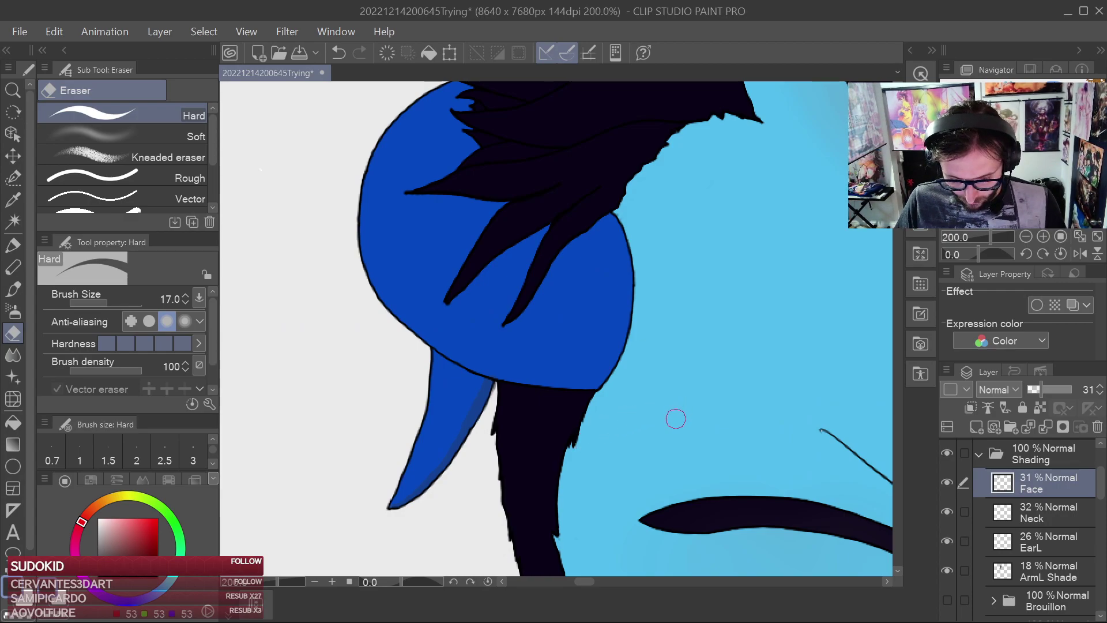
{"action": "key", "text": "p"}
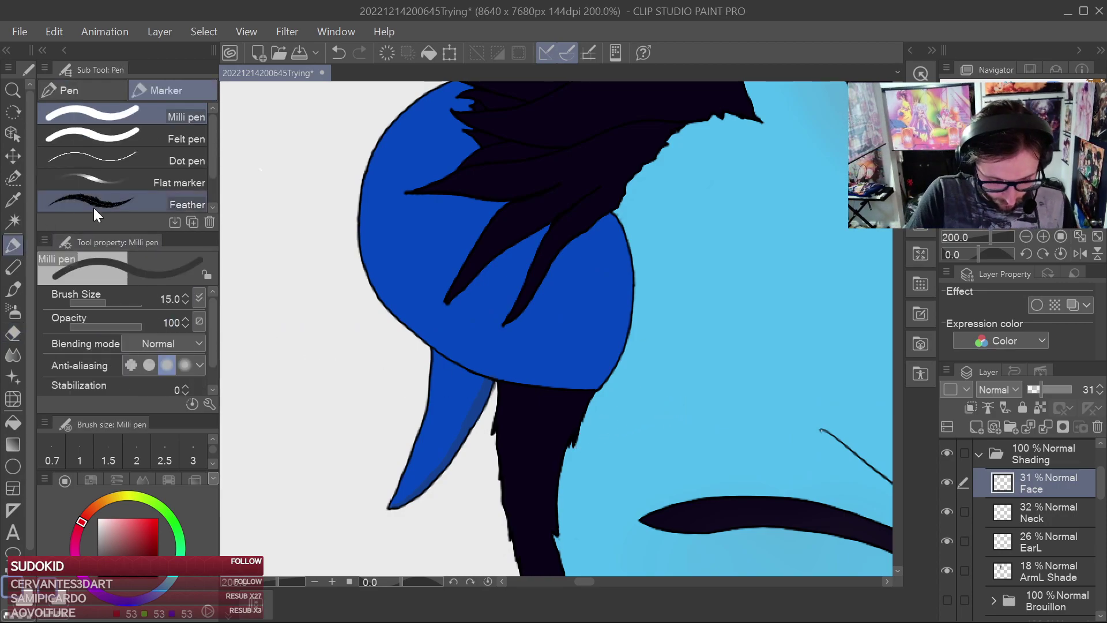
{"action": "scroll", "coordinate": [496, 301], "scroll_direction": "up", "scroll_amount": 4}
{"action": "scroll", "coordinate": [451, 286], "scroll_direction": "down", "scroll_amount": 1}
{"action": "key", "text": "bracketleft"}
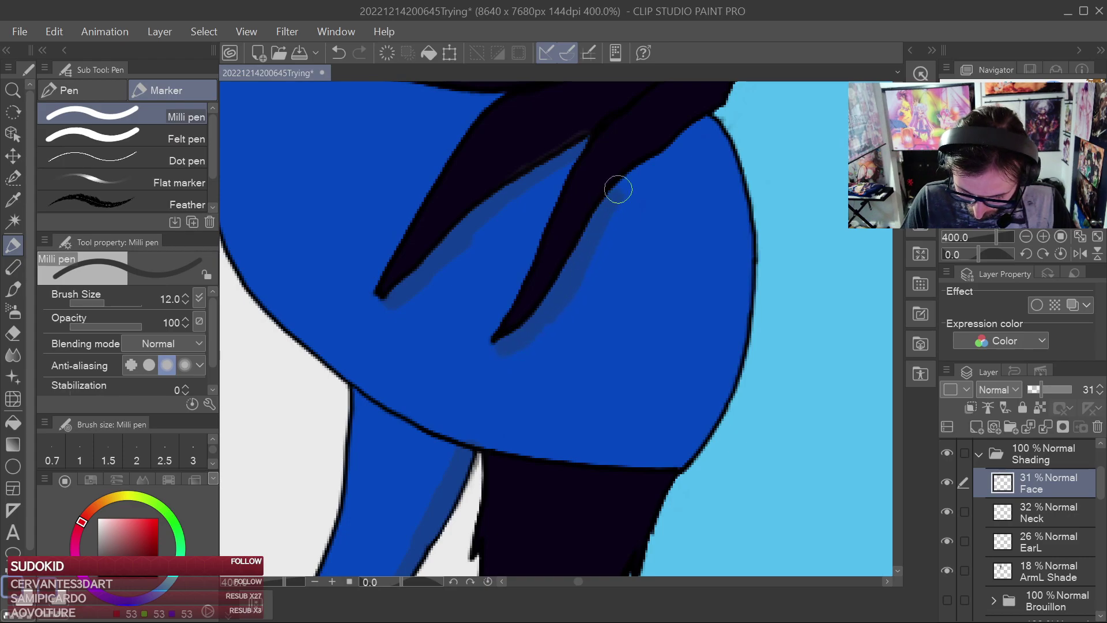
Add a shadow on the horn beneath the pointed hair tuft above the two strands with the Milli pen at size 12
{"action": "left_click_drag", "start_coordinate": [737, 182], "coordinate": [729, 423]}
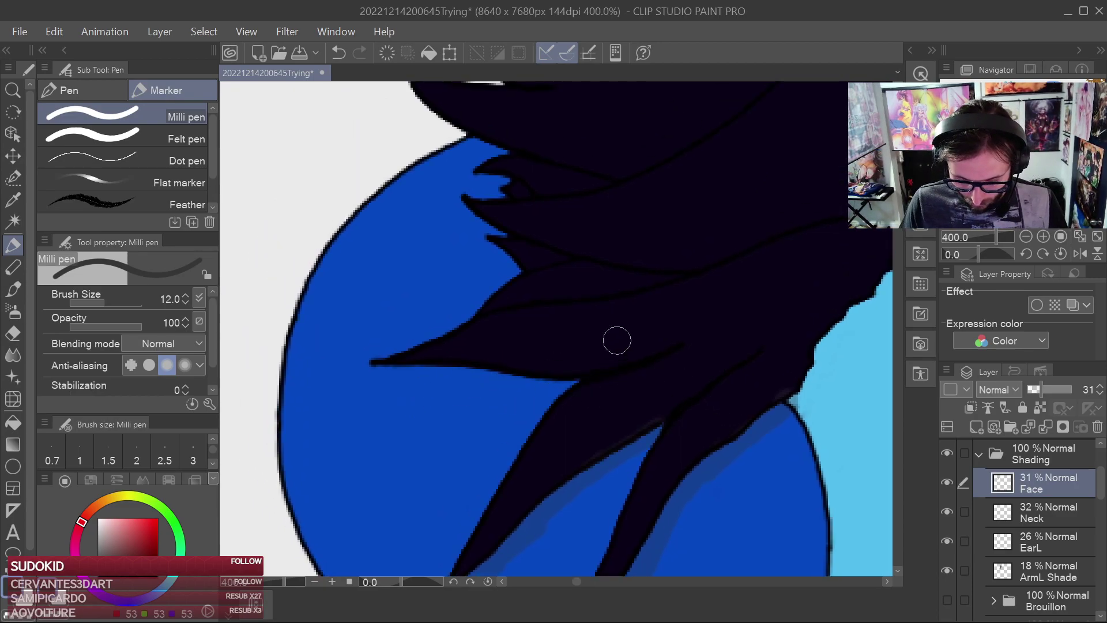
{"action": "scroll", "coordinate": [636, 340], "scroll_direction": "down", "scroll_amount": 3}
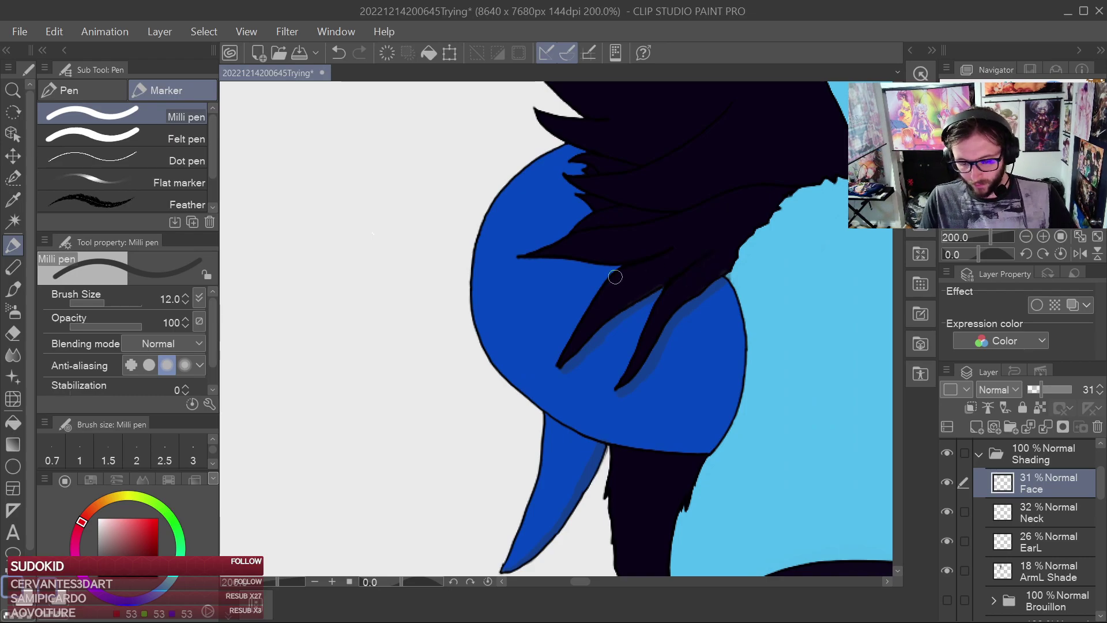
{"action": "scroll", "coordinate": [575, 300], "scroll_direction": "up", "scroll_amount": 5}
{"action": "scroll", "coordinate": [579, 263], "scroll_direction": "down", "scroll_amount": 2}
{"action": "left_click_drag", "start_coordinate": [581, 270], "coordinate": [580, 380]}
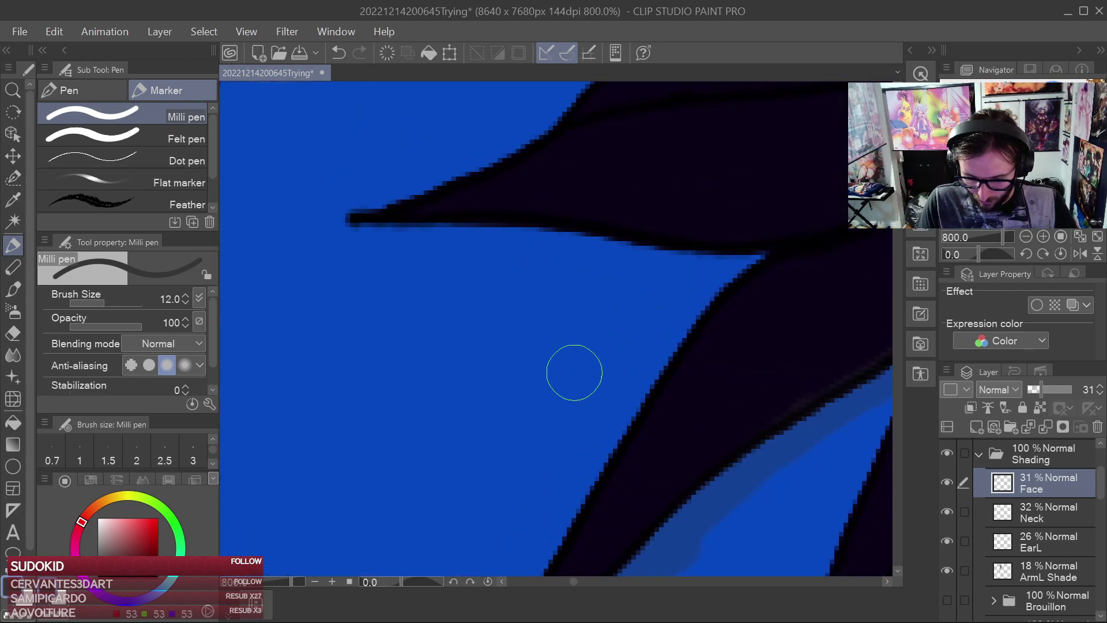
{"action": "mouse_move", "coordinate": [444, 201]}
{"action": "left_mouse_down"}
{"action": "mouse_move", "coordinate": [664, 243]}
{"action": "mouse_move", "coordinate": [767, 235]}
{"action": "left_mouse_up"}
Erase the shadow overlapping the hair tuft, the strands and the skin beside the horn with the Hard eraser at sizes 10 and 7
{"action": "left_click", "coordinate": [13, 333]}
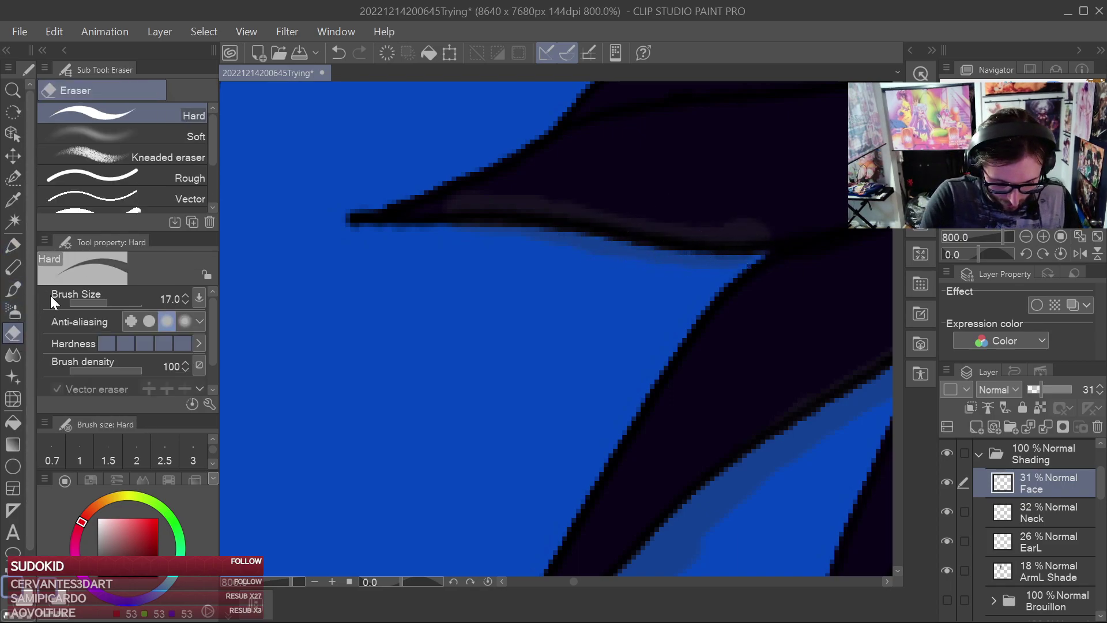
{"action": "key", "text": "bracketleft"}
{"action": "key", "text": "bracketleft"}
{"action": "key", "text": "bracketleft"}
{"action": "key", "text": "bracketleft"}
{"action": "key", "text": "bracketleft"}
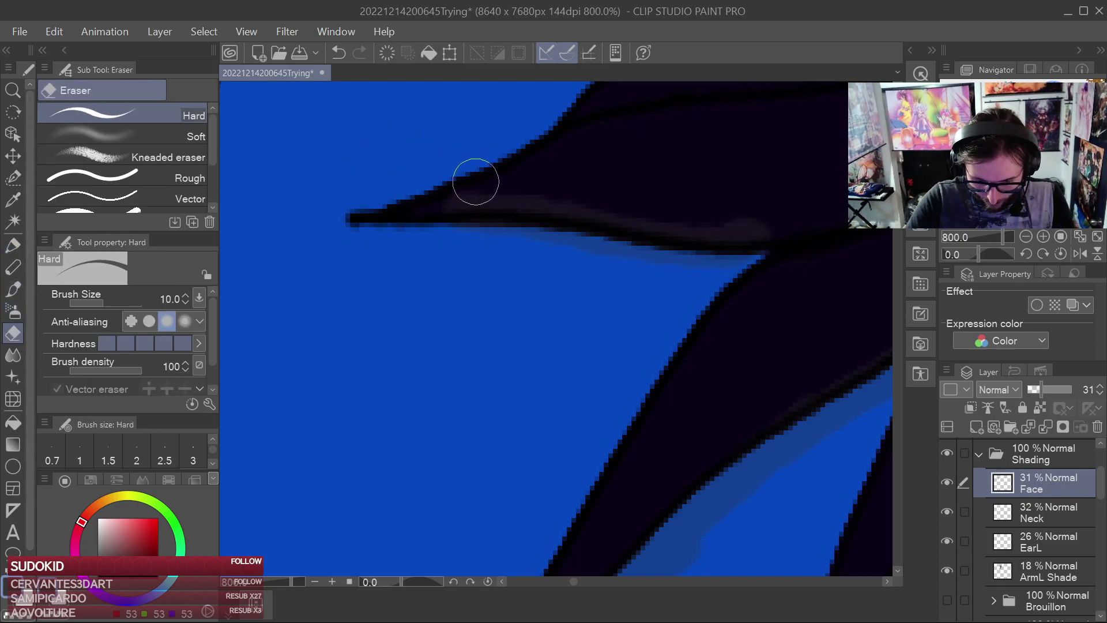
{"action": "mouse_move", "coordinate": [470, 198]}
{"action": "left_mouse_down"}
{"action": "mouse_move", "coordinate": [451, 212]}
{"action": "mouse_move", "coordinate": [562, 190]}
{"action": "mouse_move", "coordinate": [517, 202]}
{"action": "mouse_move", "coordinate": [771, 224]}
{"action": "mouse_move", "coordinate": [673, 220]}
{"action": "left_mouse_up"}
{"action": "mouse_move", "coordinate": [726, 440]}
{"action": "left_mouse_down"}
{"action": "mouse_move", "coordinate": [704, 343]}
{"action": "mouse_move", "coordinate": [671, 289]}
{"action": "left_mouse_up"}
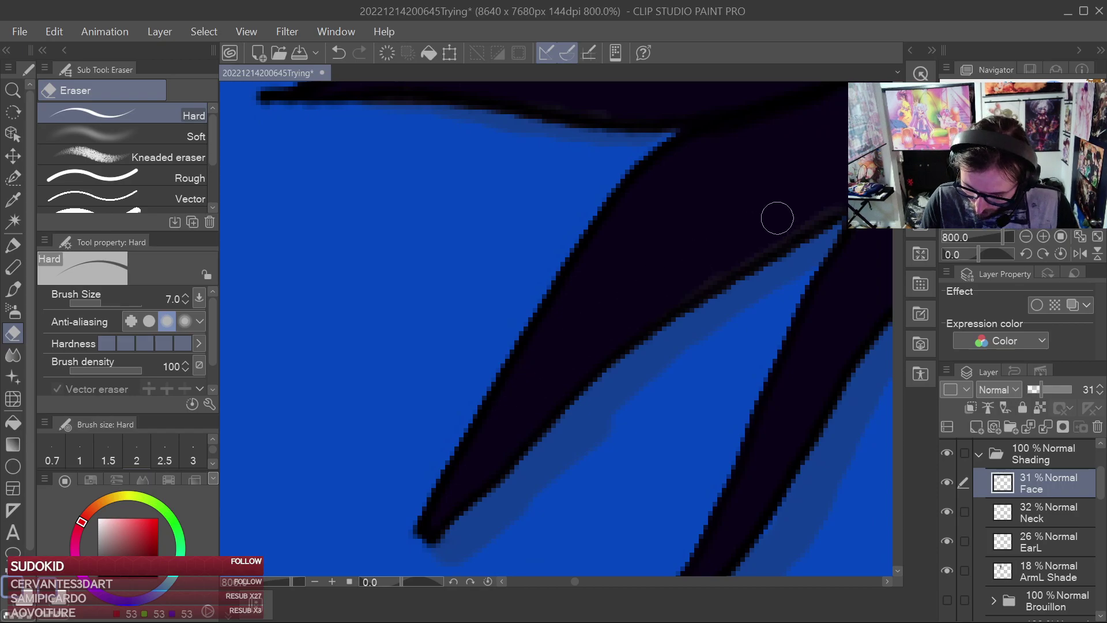
{"action": "mouse_move", "coordinate": [811, 215]}
{"action": "left_mouse_down"}
{"action": "mouse_move", "coordinate": [519, 260]}
{"action": "mouse_move", "coordinate": [756, 173]}
{"action": "mouse_move", "coordinate": [613, 349]}
{"action": "mouse_move", "coordinate": [632, 304]}
{"action": "mouse_move", "coordinate": [759, 156]}
{"action": "left_mouse_up"}
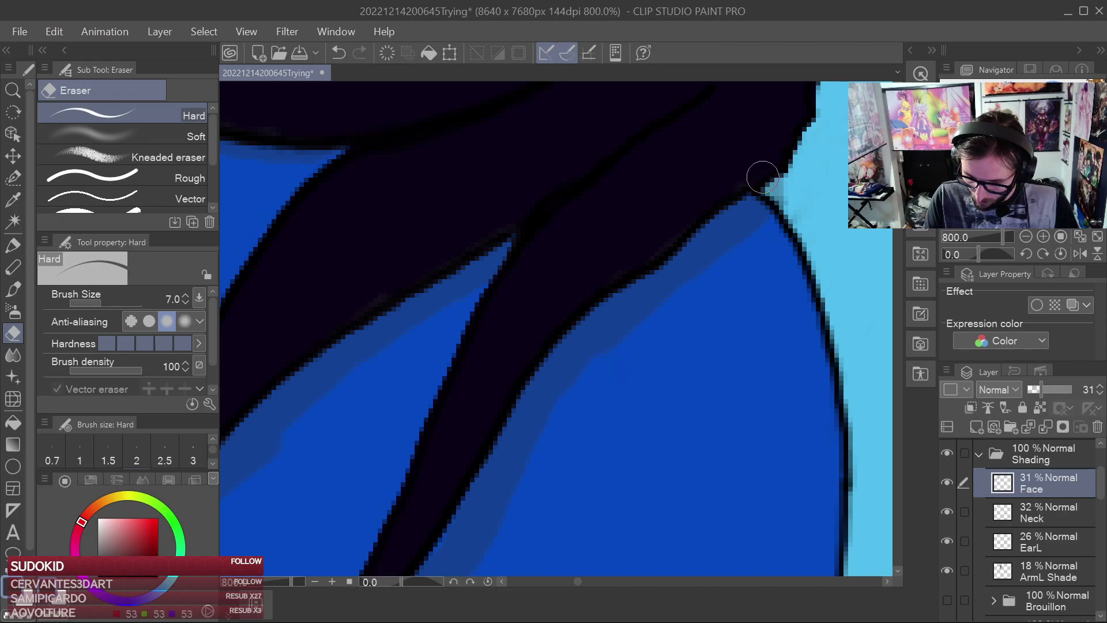
{"action": "left_click_drag", "start_coordinate": [735, 246], "coordinate": [764, 213]}
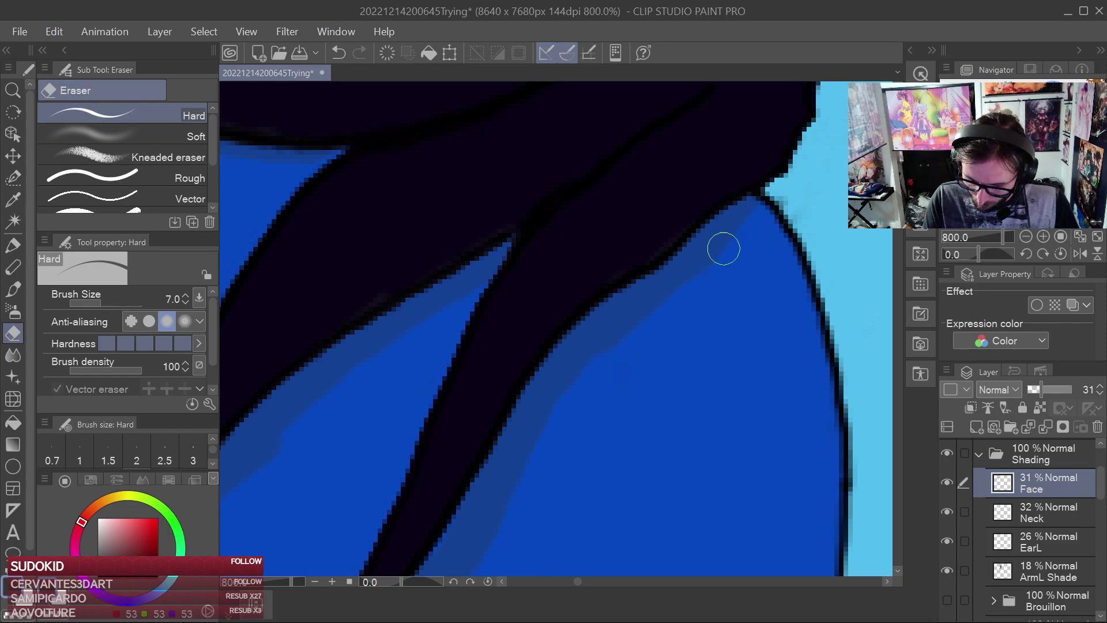
{"action": "mouse_move", "coordinate": [631, 345]}
{"action": "left_mouse_down"}
{"action": "mouse_move", "coordinate": [611, 354]}
{"action": "mouse_move", "coordinate": [675, 253]}
{"action": "left_mouse_up"}
Blend the shadows beneath the hair strands on the horn with Soft Blend at size 20
{"action": "left_click", "coordinate": [13, 355]}
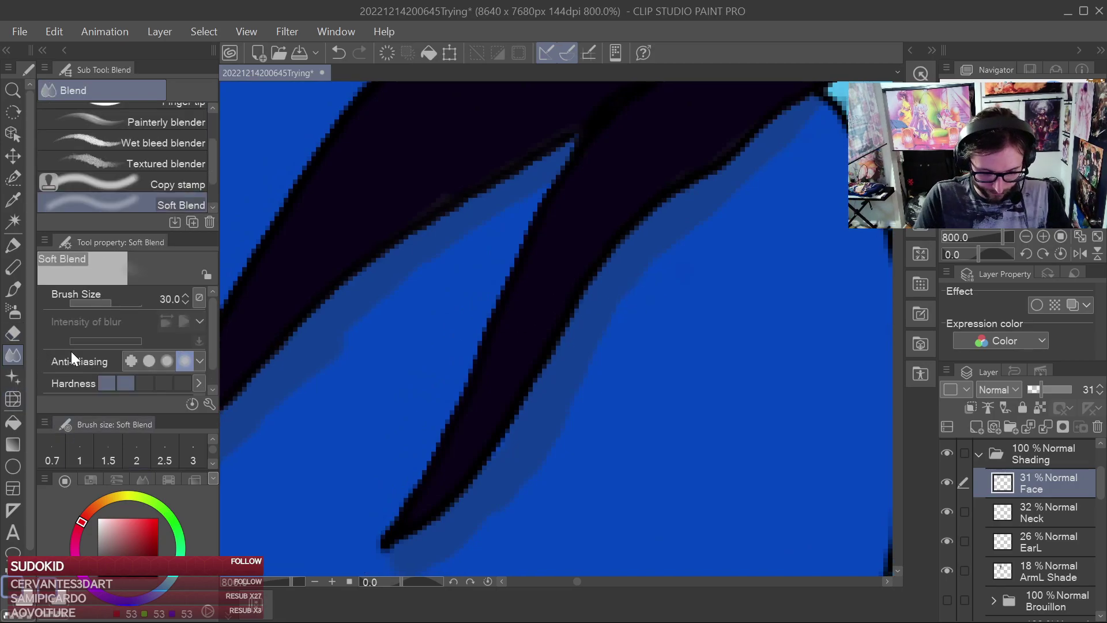
{"action": "scroll", "coordinate": [564, 410], "scroll_direction": "down", "scroll_amount": 2}
{"action": "key", "text": "["}
{"action": "mouse_move", "coordinate": [497, 443]}
{"action": "left_mouse_down"}
{"action": "mouse_move", "coordinate": [468, 446]}
{"action": "mouse_move", "coordinate": [554, 353]}
{"action": "mouse_move", "coordinate": [549, 364]}
{"action": "mouse_move", "coordinate": [605, 275]}
{"action": "mouse_move", "coordinate": [612, 284]}
{"action": "mouse_move", "coordinate": [669, 224]}
{"action": "left_mouse_up"}
{"action": "mouse_move", "coordinate": [372, 415]}
{"action": "left_mouse_down"}
{"action": "mouse_move", "coordinate": [375, 390]}
{"action": "mouse_move", "coordinate": [530, 257]}
{"action": "left_mouse_up"}
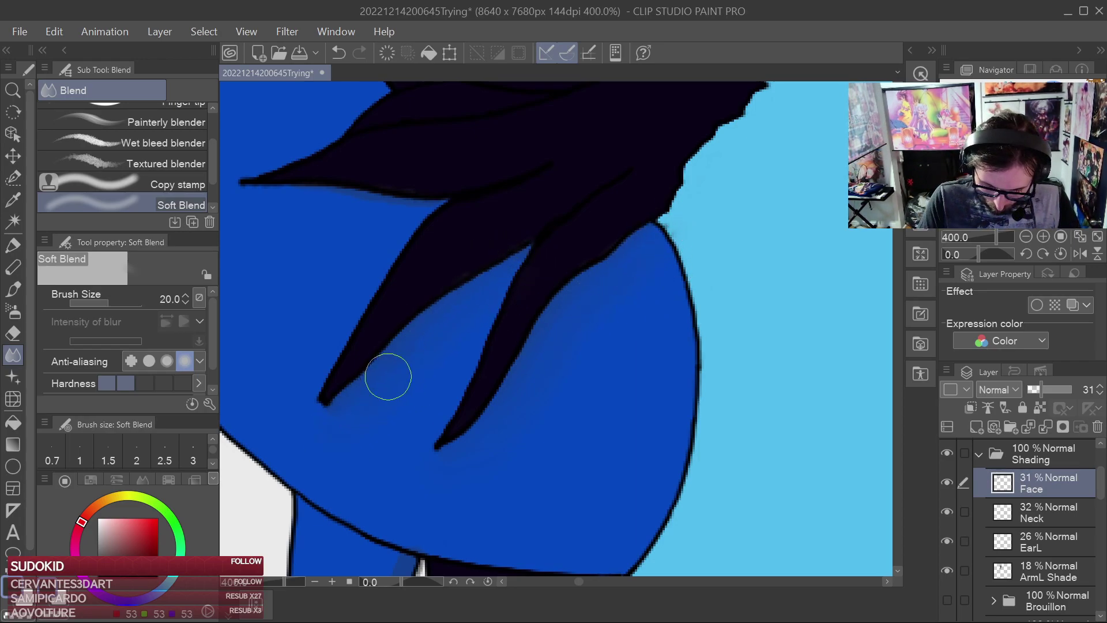
{"action": "left_click_drag", "start_coordinate": [565, 409], "coordinate": [615, 186]}
Blend the shadow along the inner edge of the horn's tip with Soft Blend at size 20
{"action": "left_click_drag", "start_coordinate": [454, 300], "coordinate": [462, 223]}
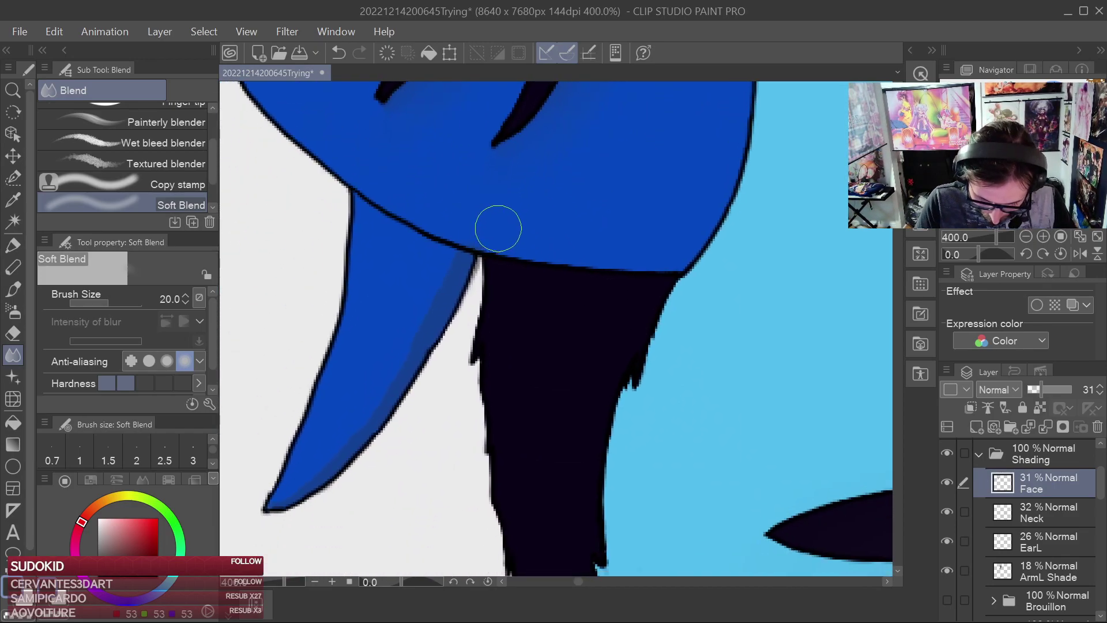
{"action": "scroll", "coordinate": [494, 228], "scroll_direction": "up", "scroll_amount": 2}
{"action": "left_click", "coordinate": [14, 332]}
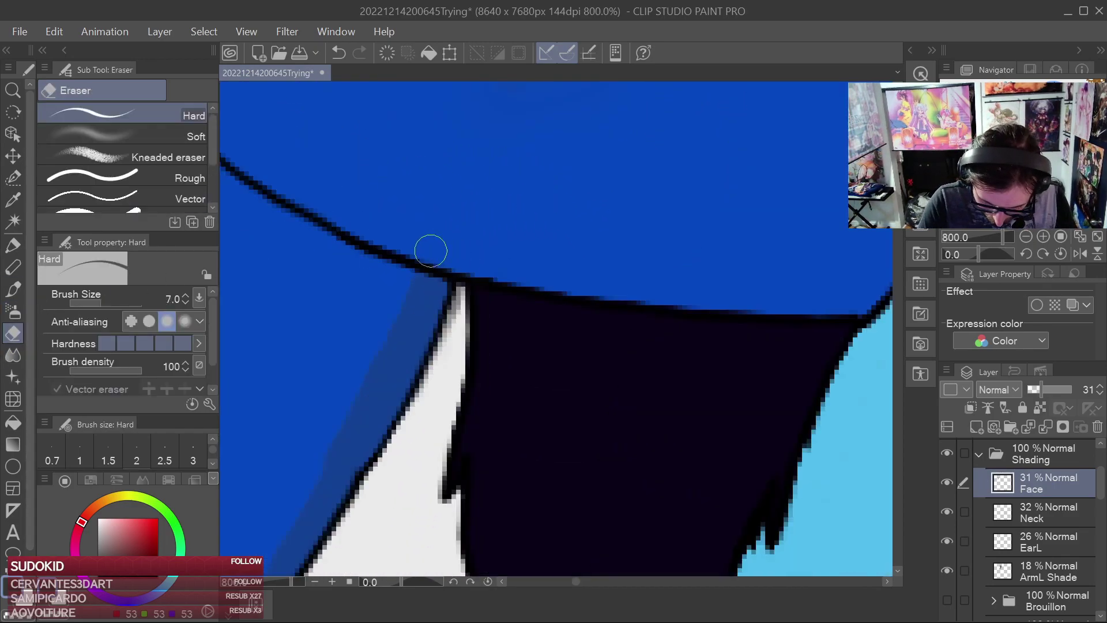
{"action": "left_click", "coordinate": [13, 245]}
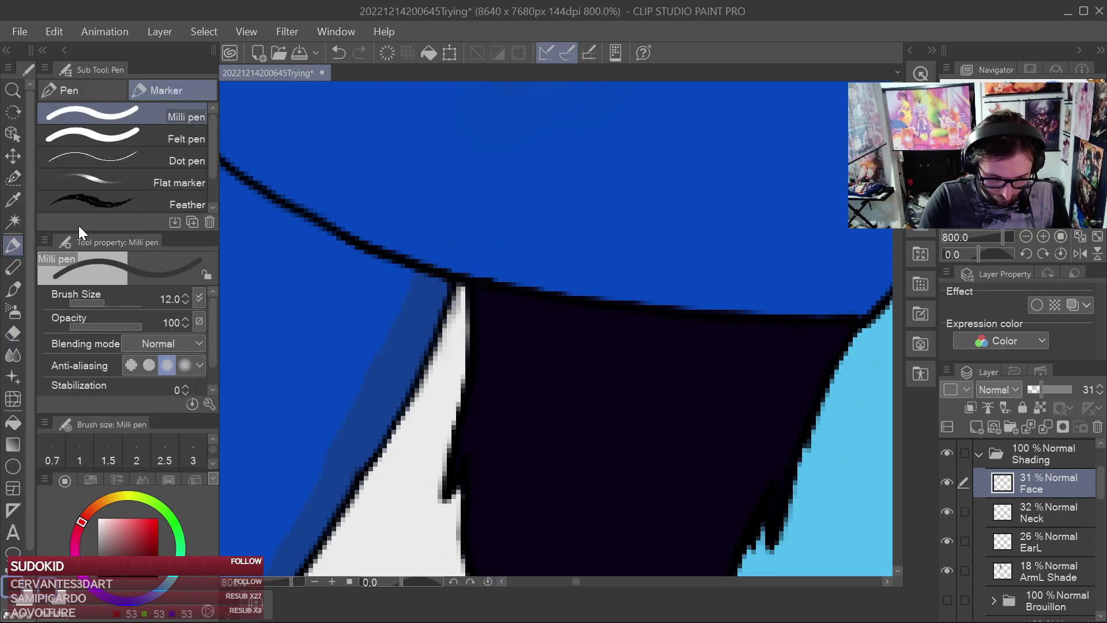
{"action": "left_click", "coordinate": [12, 355]}
{"action": "key", "text": "ctrl+minus"}
{"action": "mouse_move", "coordinate": [479, 294]}
{"action": "left_mouse_down"}
{"action": "mouse_move", "coordinate": [482, 230]}
{"action": "mouse_move", "coordinate": [411, 361]}
{"action": "mouse_move", "coordinate": [421, 358]}
{"action": "mouse_move", "coordinate": [363, 435]}
{"action": "mouse_move", "coordinate": [310, 477]}
{"action": "mouse_move", "coordinate": [334, 461]}
{"action": "left_mouse_up"}
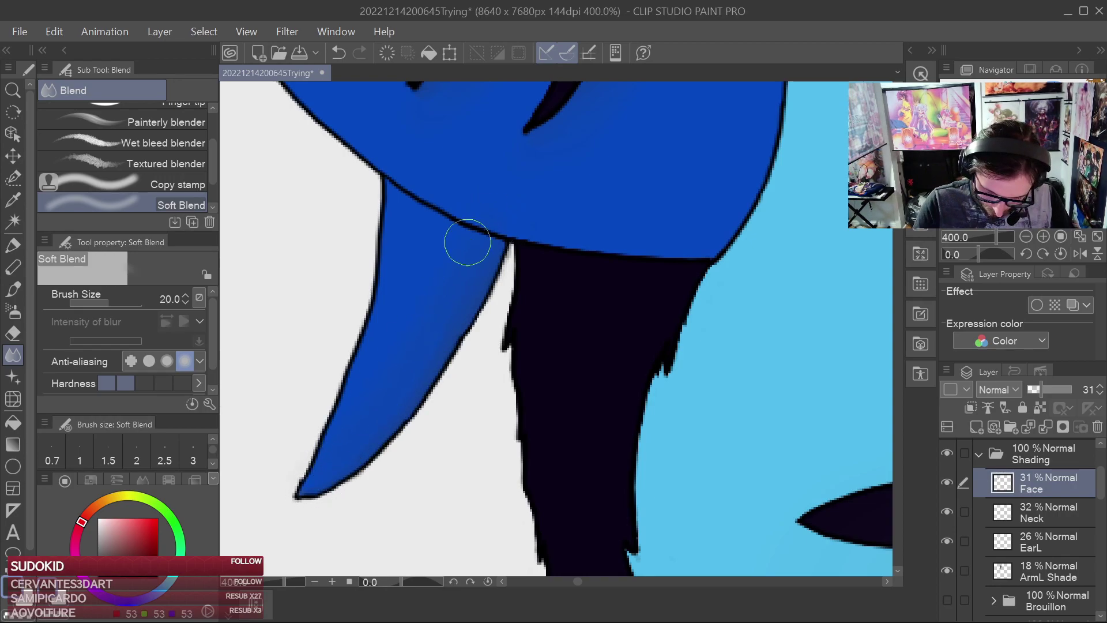
Switch the Face shading layer off and on to compare the face with and without its shadows
{"action": "scroll", "coordinate": [611, 233], "scroll_direction": "down", "scroll_amount": 3}
{"action": "left_click_drag", "start_coordinate": [724, 297], "coordinate": [465, 357]}
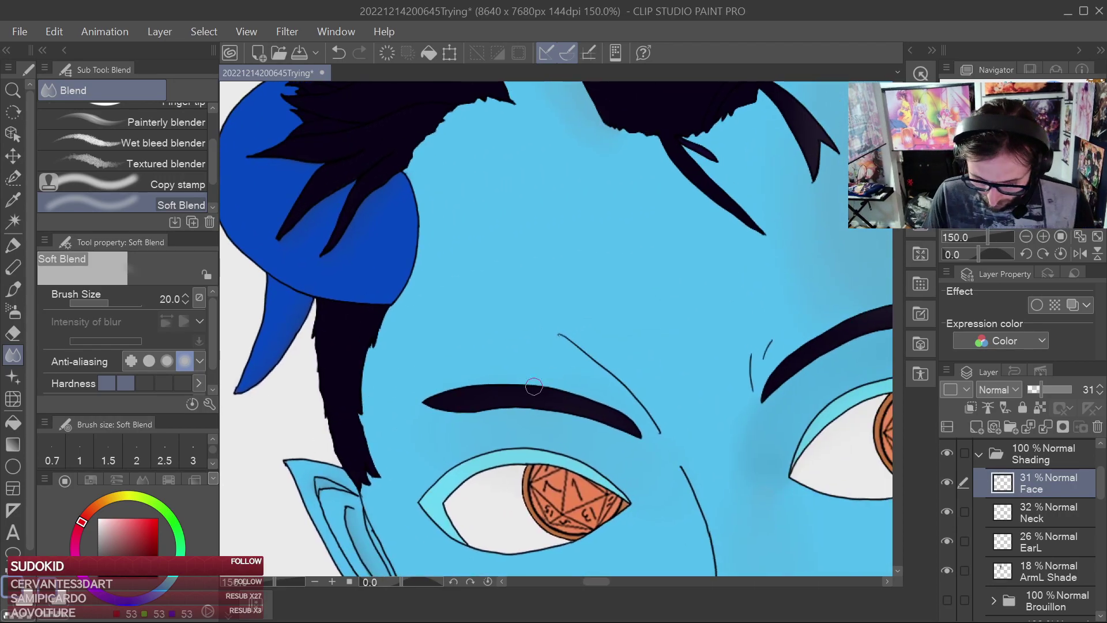
{"action": "scroll", "coordinate": [660, 378], "scroll_direction": "down", "scroll_amount": 1}
{"action": "left_click", "coordinate": [944, 482]}
{"action": "left_click", "coordinate": [946, 481]}
{"action": "left_click", "coordinate": [947, 481]}
{"action": "left_click", "coordinate": [947, 481]}
{"action": "scroll", "coordinate": [618, 420], "scroll_direction": "down", "scroll_amount": 1}
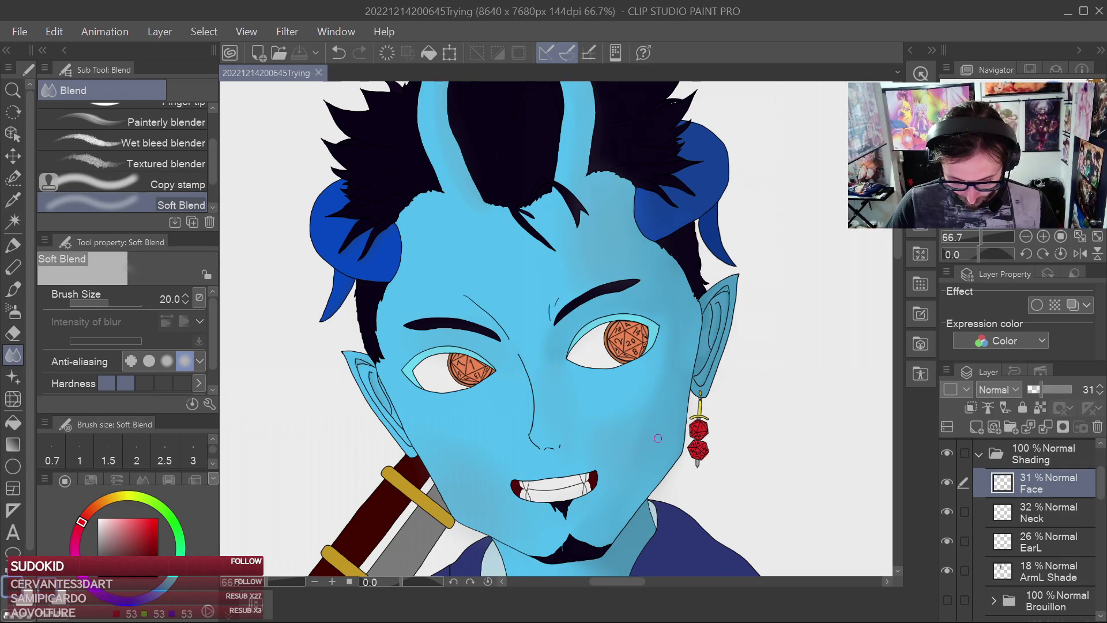
{"action": "scroll", "coordinate": [657, 435], "scroll_direction": "down", "scroll_amount": 2}
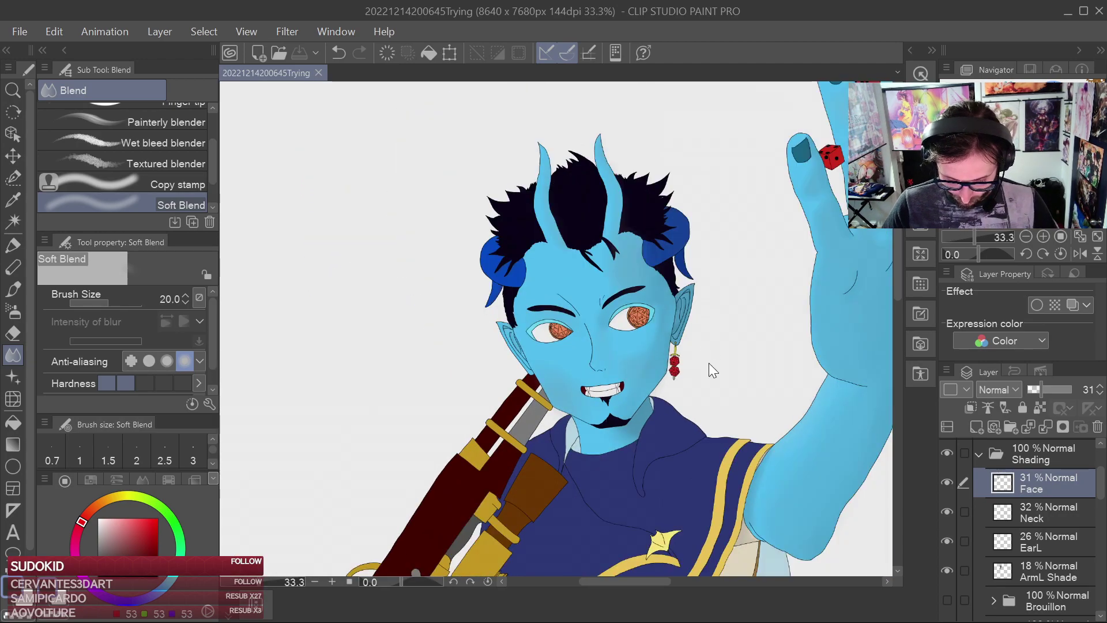
{"action": "scroll", "coordinate": [708, 364], "scroll_direction": "down", "scroll_amount": 6}
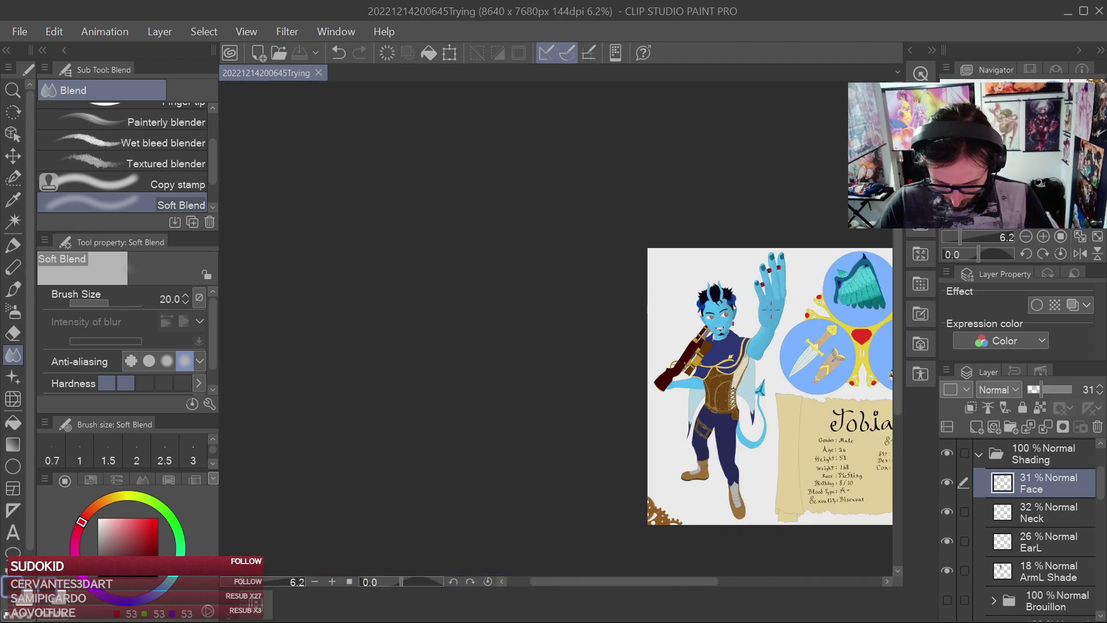
Compare the whole character with and without shading, leave the Shading folder hidden and collapse it
{"action": "scroll", "coordinate": [778, 332], "scroll_direction": "up", "scroll_amount": 3}
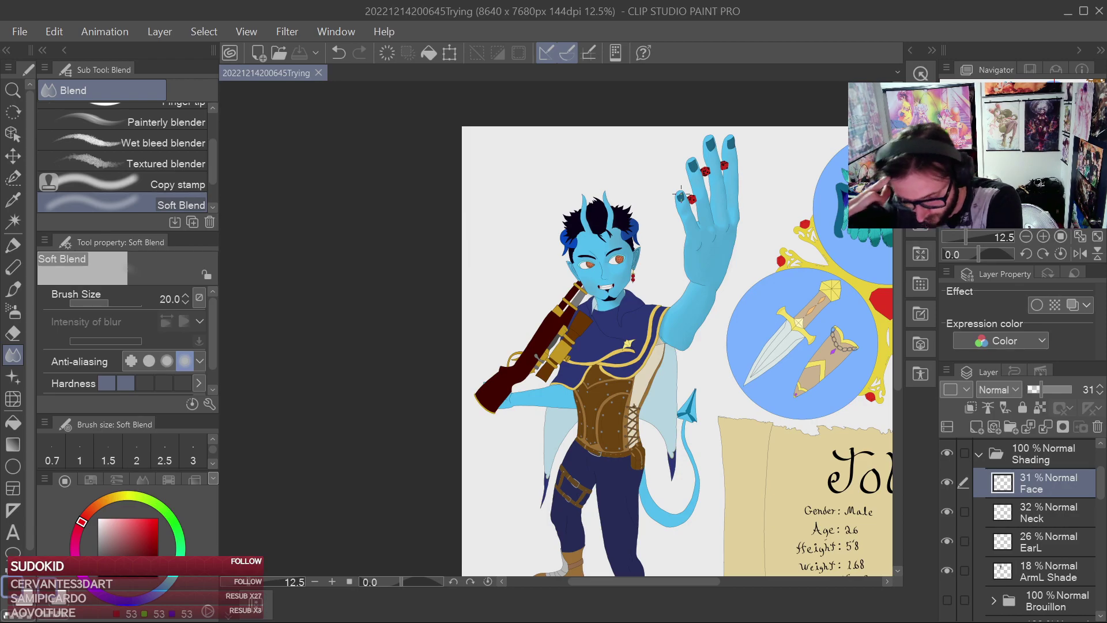
{"action": "left_click", "coordinate": [949, 452]}
{"action": "left_click", "coordinate": [950, 452]}
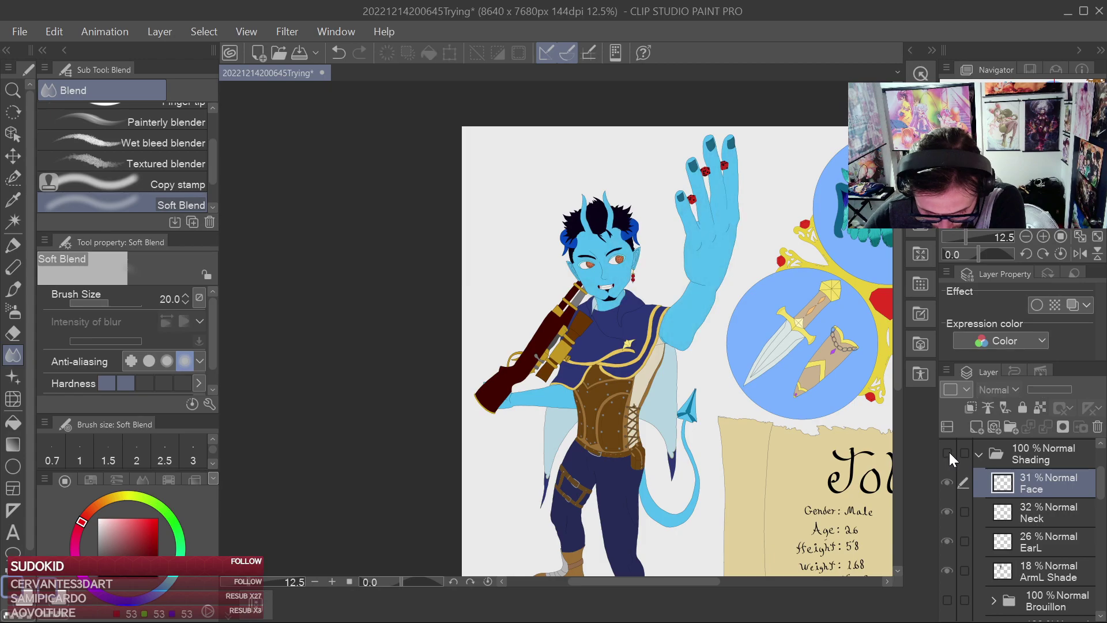
{"action": "left_click", "coordinate": [952, 451]}
{"action": "left_click", "coordinate": [951, 451]}
{"action": "left_click", "coordinate": [951, 451]}
{"action": "left_click", "coordinate": [952, 450]}
{"action": "left_click", "coordinate": [951, 451]}
{"action": "left_click", "coordinate": [950, 452]}
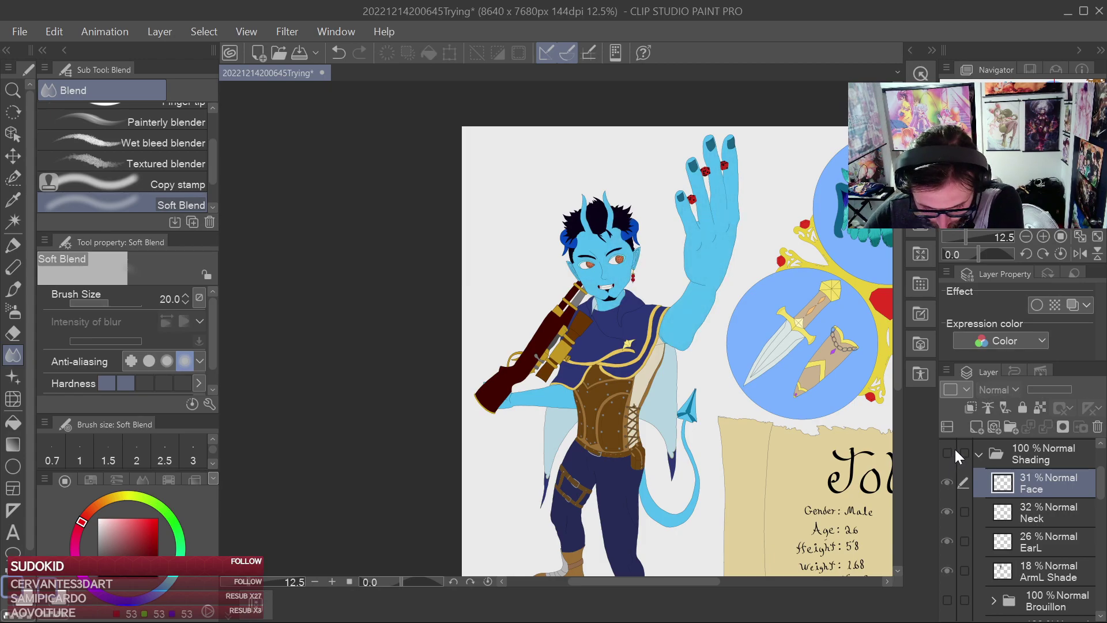
{"action": "left_click", "coordinate": [979, 453]}
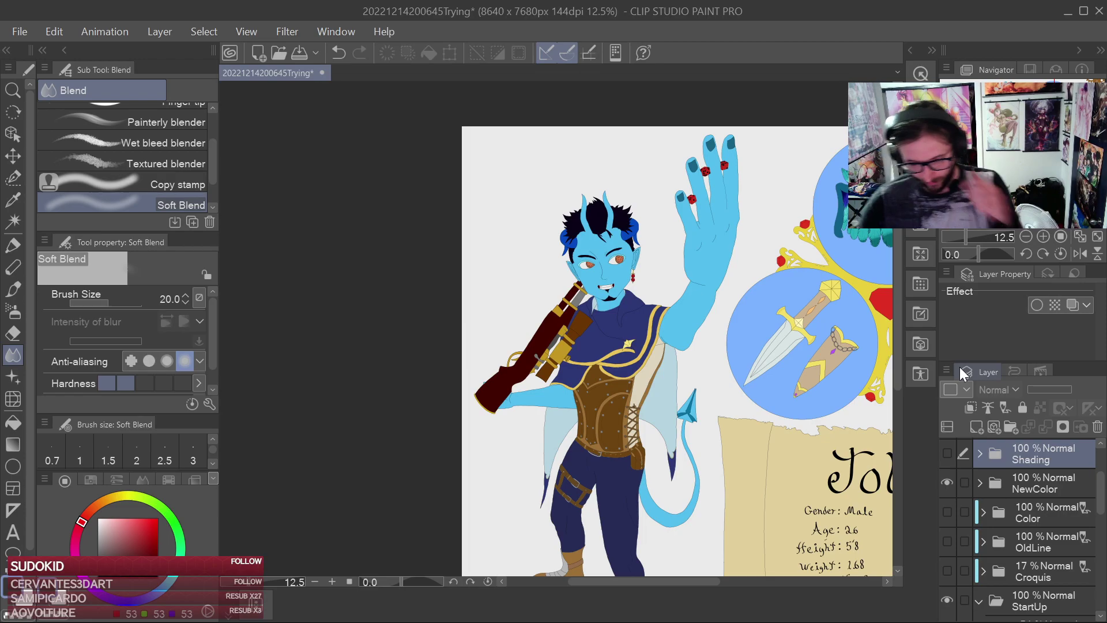
Expand the Wing folder inside NewColor's ThreeCircle folder and select its Plume layer for editing the wing's feathers
{"action": "left_click_drag", "start_coordinate": [773, 324], "coordinate": [493, 458]}
{"action": "scroll", "coordinate": [702, 394], "scroll_direction": "up", "scroll_amount": 2}
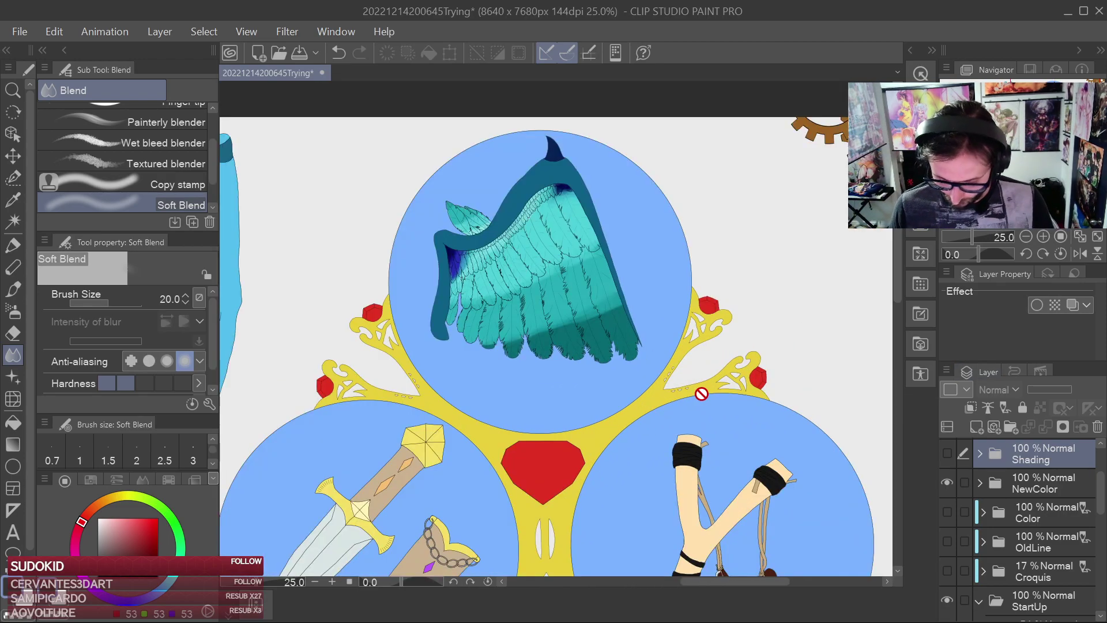
{"action": "left_click", "coordinate": [980, 487]}
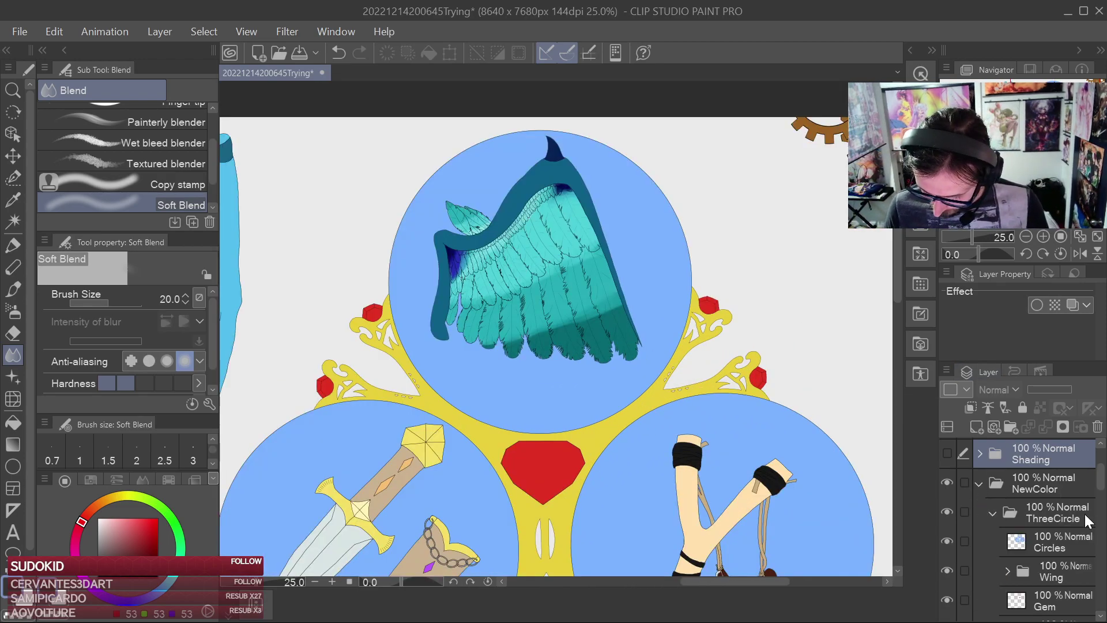
{"action": "left_click", "coordinate": [992, 512]}
{"action": "left_click", "coordinate": [992, 512]}
{"action": "scroll", "coordinate": [1075, 502], "scroll_direction": "down", "scroll_amount": 2}
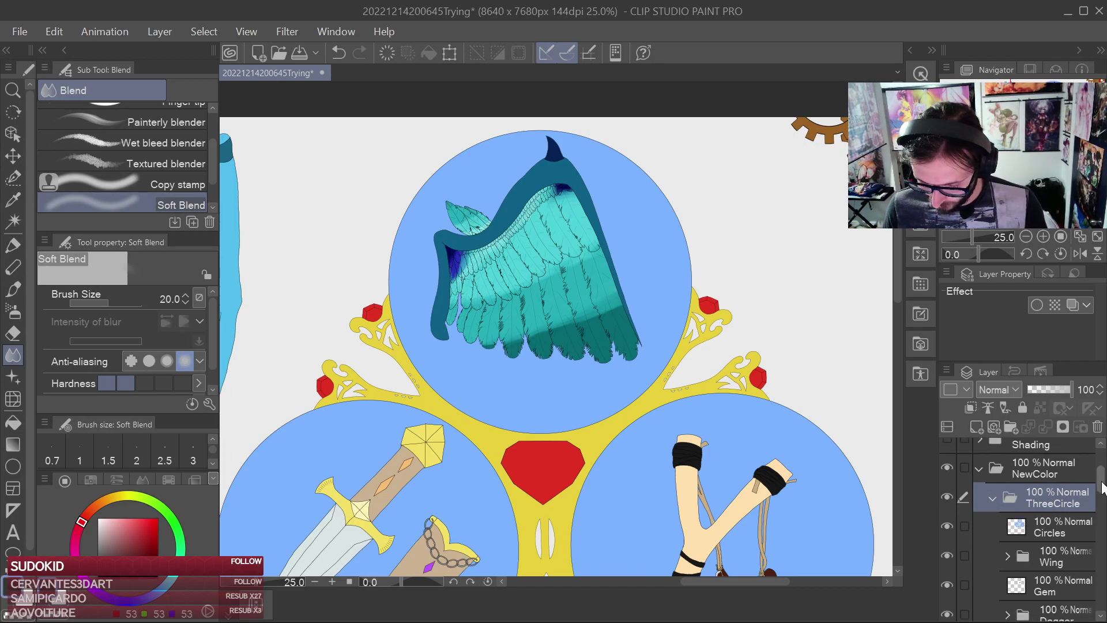
{"action": "left_click", "coordinate": [1015, 513]}
{"action": "left_click", "coordinate": [1020, 505]}
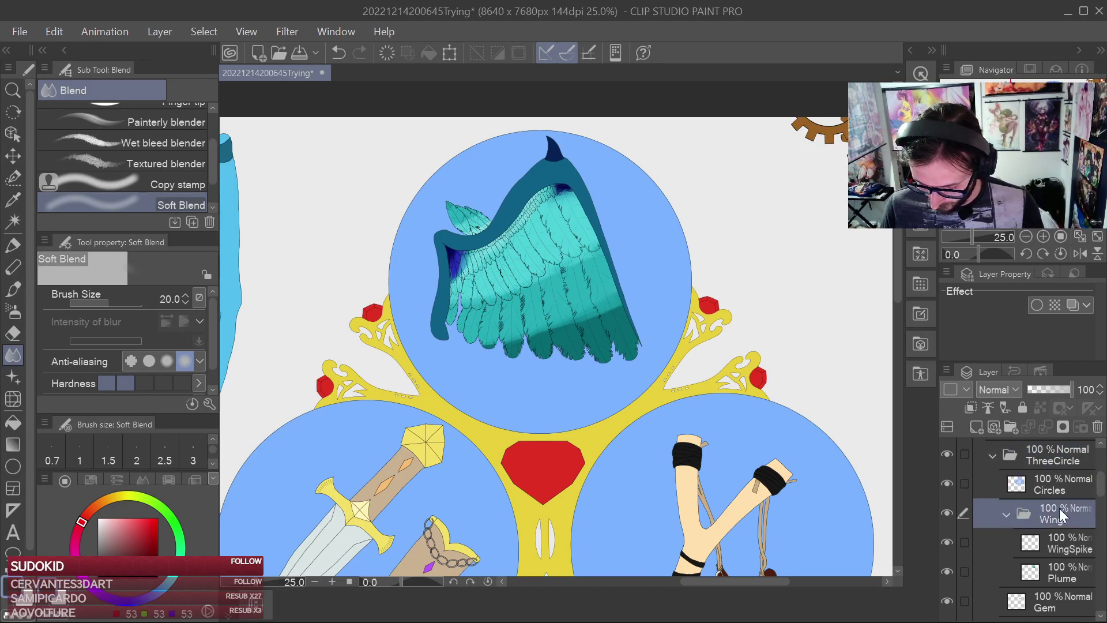
{"action": "left_click", "coordinate": [1072, 545]}
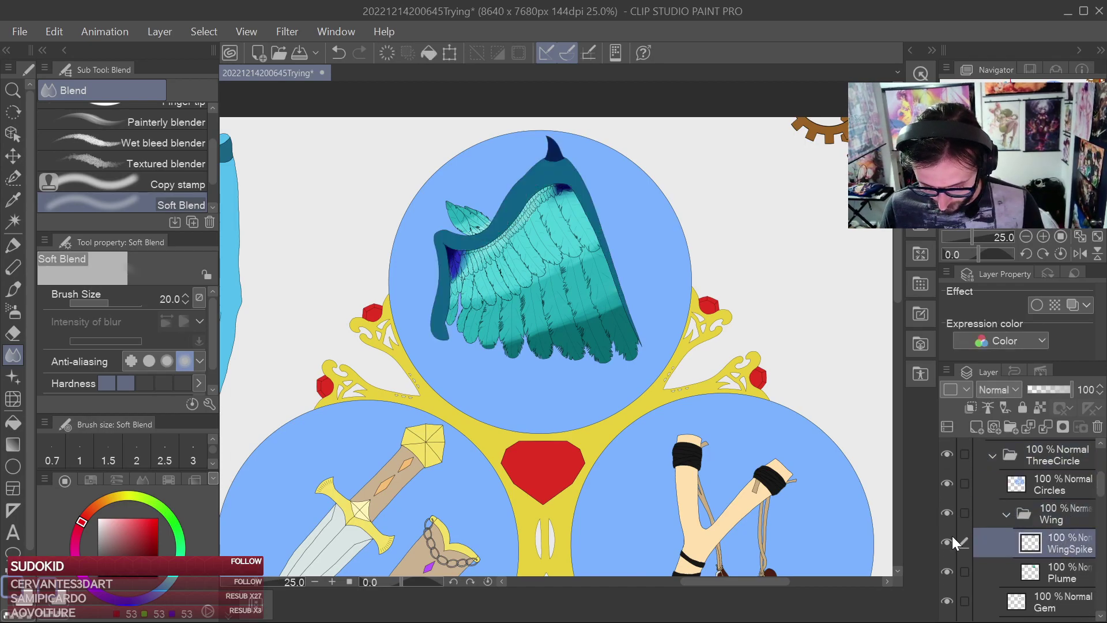
{"action": "left_click", "coordinate": [964, 576]}
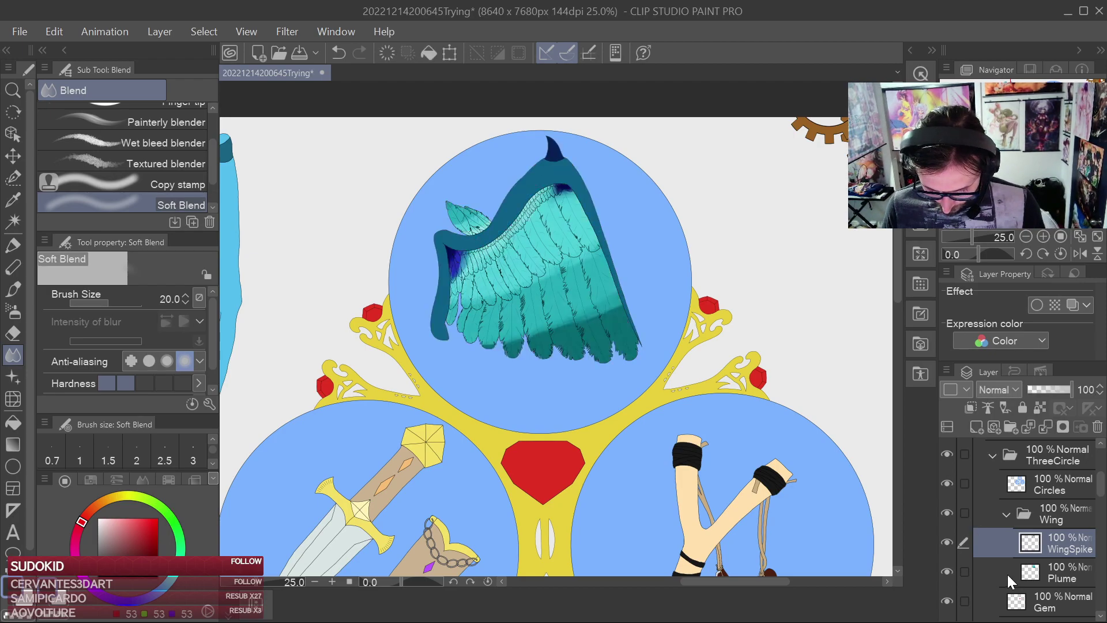
{"action": "left_click_drag", "start_coordinate": [692, 391], "coordinate": [747, 477]}
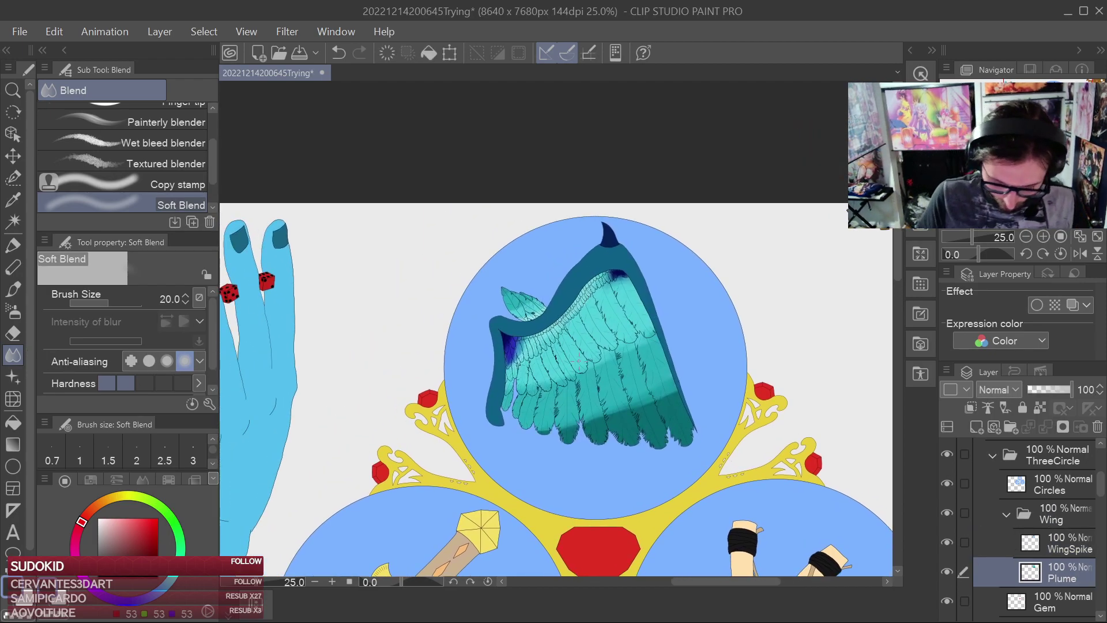
Blend the teal colour bands across the wing's large feathers with Soft Blend at size 150, and undo the last stroke on the small feather tuft
{"action": "scroll", "coordinate": [635, 382], "scroll_direction": "up", "scroll_amount": 2}
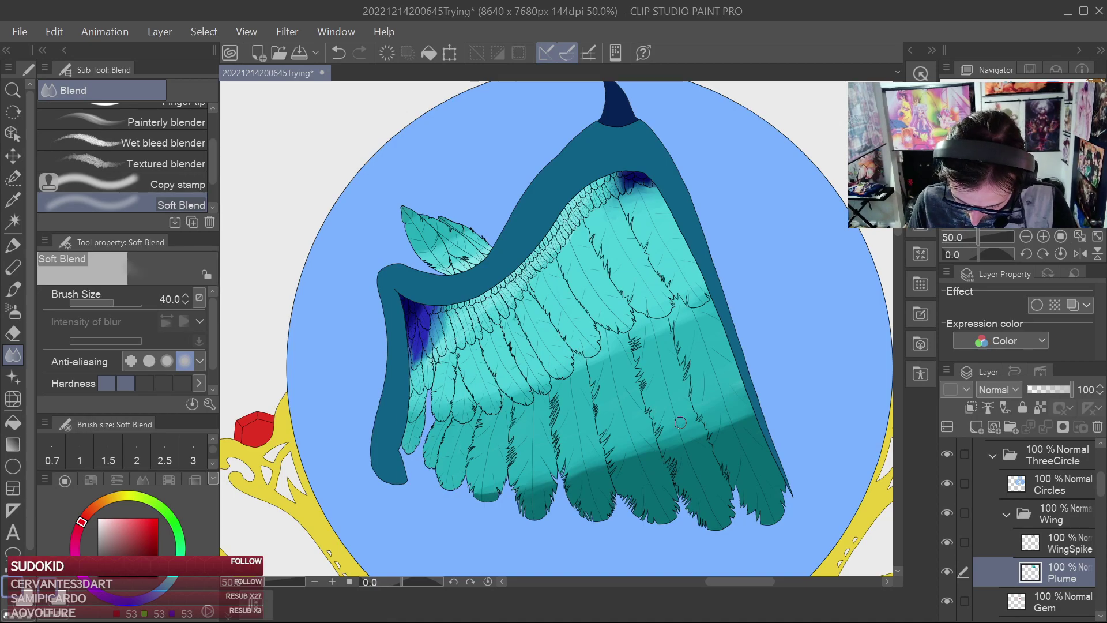
{"action": "key", "text": "]"}
{"action": "key", "text": "]"}
{"action": "mouse_move", "coordinate": [710, 428]}
{"action": "left_mouse_down"}
{"action": "mouse_move", "coordinate": [744, 421]}
{"action": "mouse_move", "coordinate": [678, 448]}
{"action": "mouse_move", "coordinate": [702, 434]}
{"action": "left_mouse_up"}
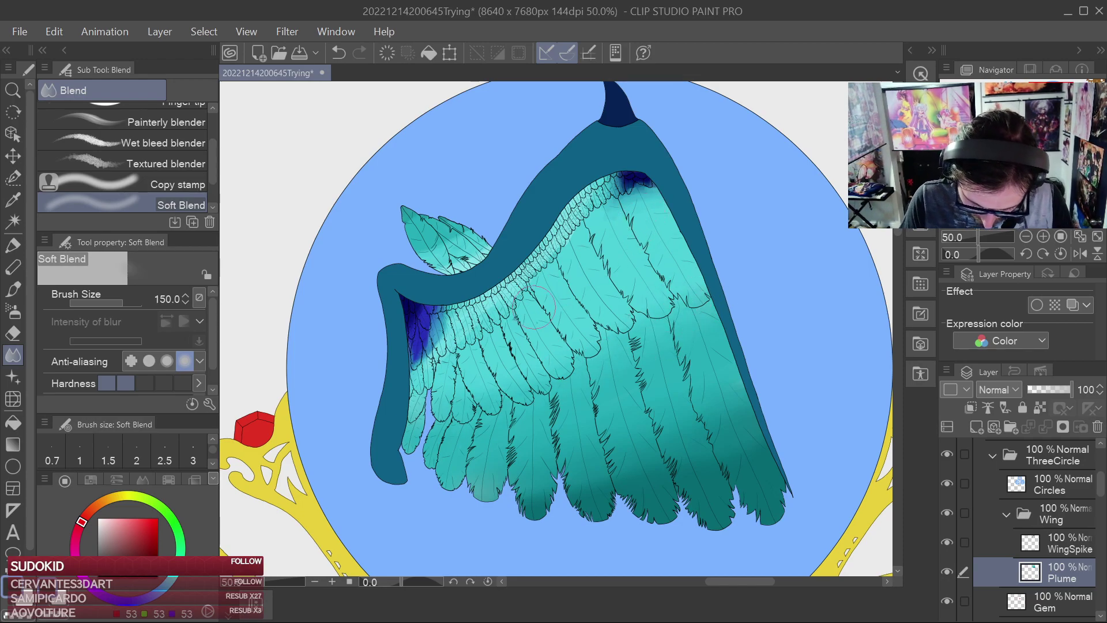
{"action": "scroll", "coordinate": [526, 315], "scroll_direction": "up", "scroll_amount": 4}
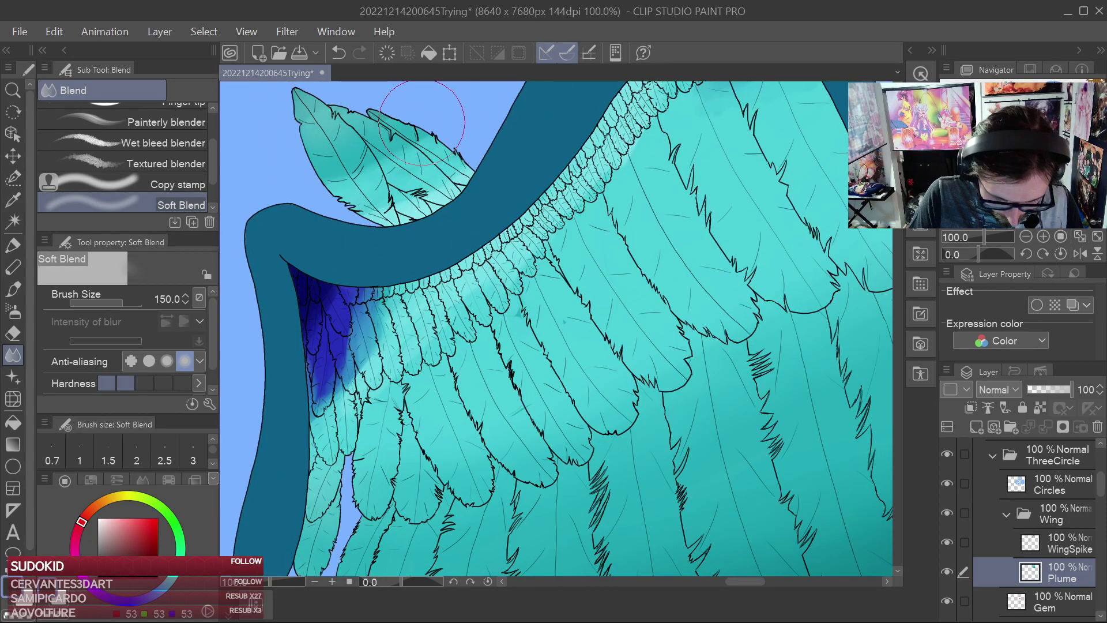
{"action": "key", "text": "ctrl+z"}
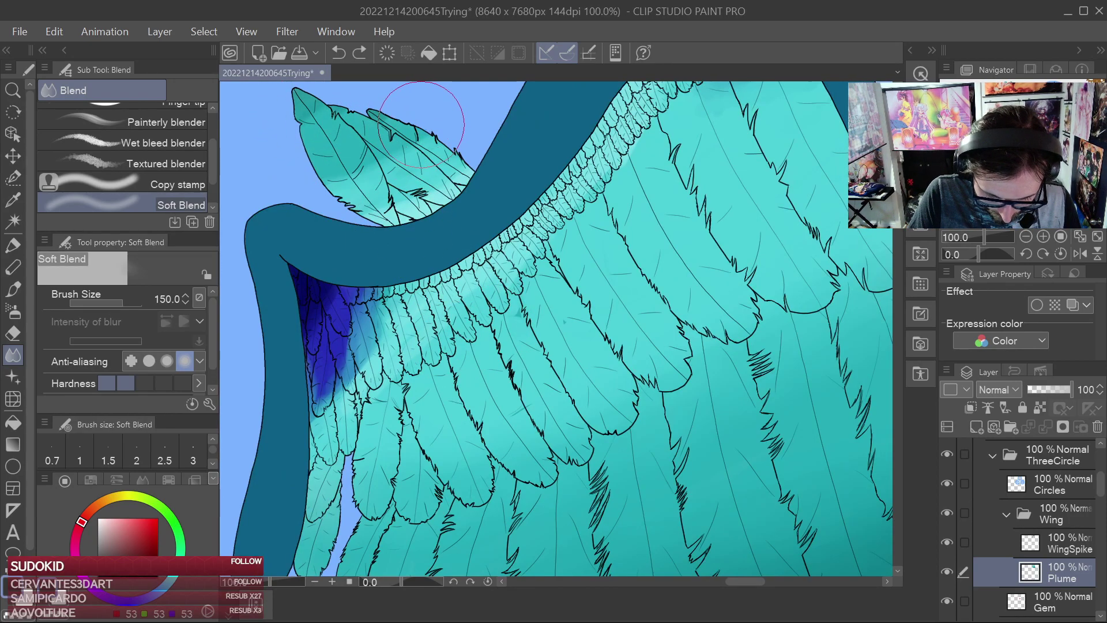
Save the drawing and soften the dark blue shadow in the wing's lower joint with Soft Blend at brush size 80
{"action": "key", "text": "ctrl+s"}
{"action": "key", "text": "bracketleft"}
{"action": "key", "text": "bracketleft"}
{"action": "key", "text": "bracketleft"}
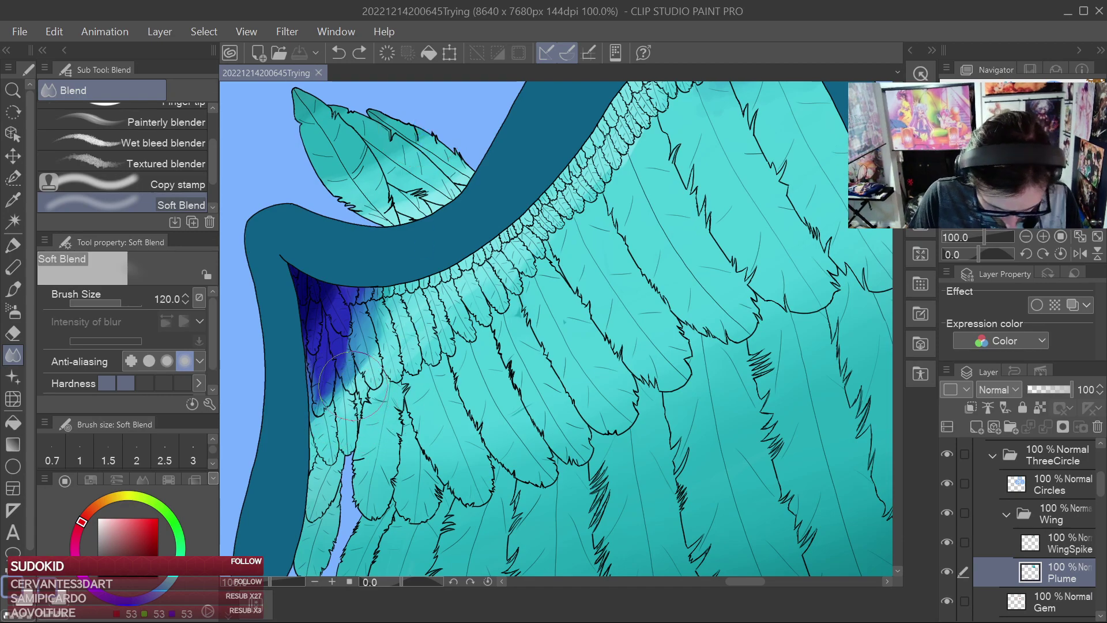
{"action": "mouse_move", "coordinate": [348, 391]}
{"action": "left_mouse_down"}
{"action": "mouse_move", "coordinate": [391, 288]}
{"action": "mouse_move", "coordinate": [340, 348]}
{"action": "mouse_move", "coordinate": [360, 293]}
{"action": "mouse_move", "coordinate": [340, 376]}
{"action": "mouse_move", "coordinate": [351, 371]}
{"action": "mouse_move", "coordinate": [399, 305]}
{"action": "mouse_move", "coordinate": [356, 285]}
{"action": "mouse_move", "coordinate": [312, 339]}
{"action": "mouse_move", "coordinate": [307, 360]}
{"action": "mouse_move", "coordinate": [362, 339]}
{"action": "mouse_move", "coordinate": [338, 424]}
{"action": "left_mouse_up"}
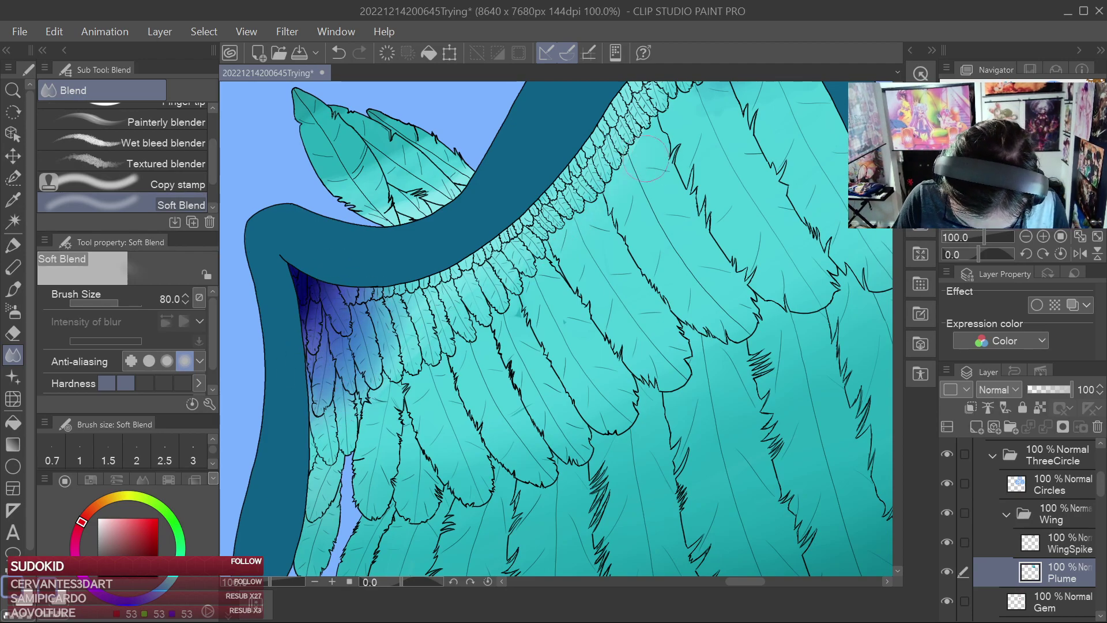
Blend the dark blue patch under the wing's upper bend into the surrounding teal feathers
{"action": "left_click_drag", "start_coordinate": [642, 153], "coordinate": [543, 317]}
{"action": "mouse_move", "coordinate": [694, 240]}
{"action": "left_mouse_down"}
{"action": "mouse_move", "coordinate": [701, 222]}
{"action": "mouse_move", "coordinate": [643, 228]}
{"action": "mouse_move", "coordinate": [669, 196]}
{"action": "mouse_move", "coordinate": [697, 216]}
{"action": "mouse_move", "coordinate": [623, 185]}
{"action": "mouse_move", "coordinate": [614, 228]}
{"action": "mouse_move", "coordinate": [728, 242]}
{"action": "left_mouse_up"}
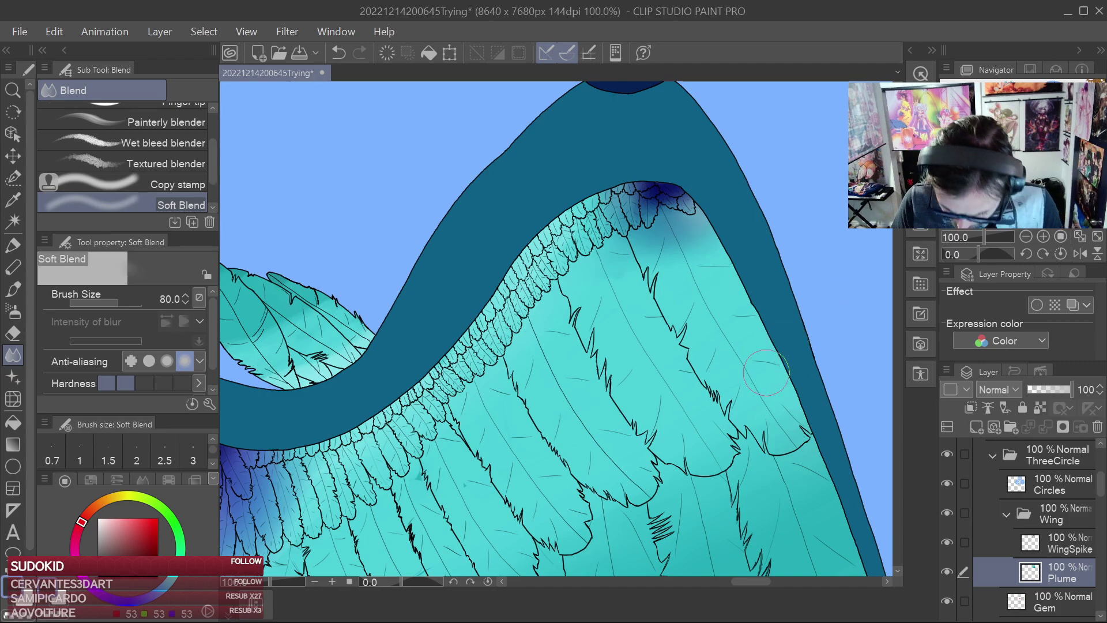
{"action": "scroll", "coordinate": [761, 396], "scroll_direction": "down", "scroll_amount": 1}
{"action": "left_click_drag", "start_coordinate": [793, 473], "coordinate": [786, 266]}
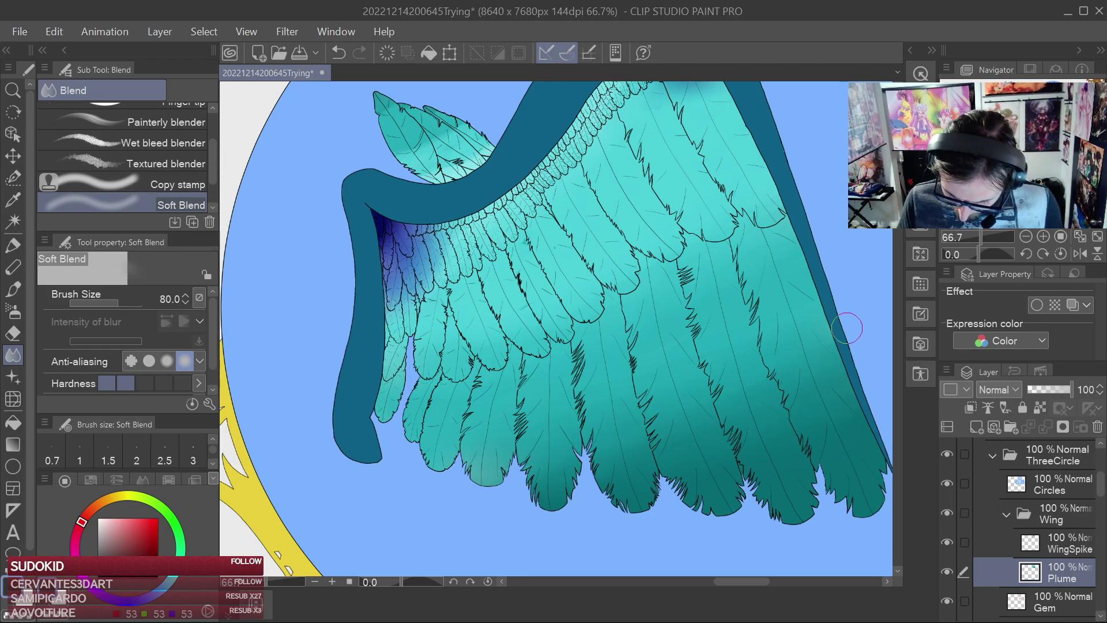
{"action": "left_click_drag", "start_coordinate": [591, 339], "coordinate": [653, 509]}
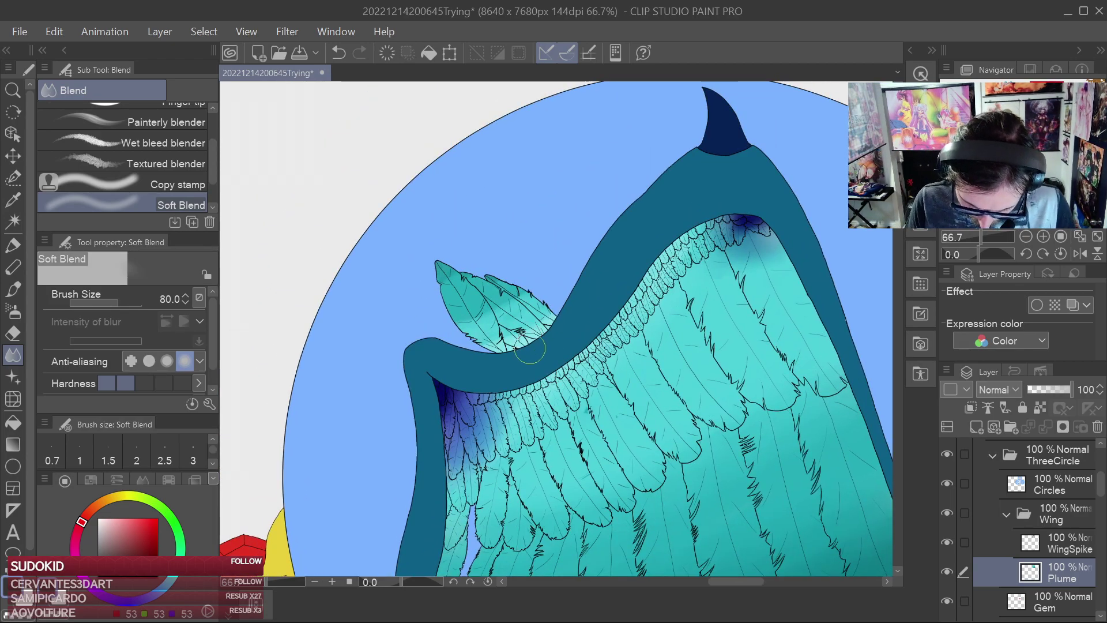
Reduce the Soft Blend brush size to 30 and save the drawing
{"action": "scroll", "coordinate": [529, 349], "scroll_direction": "up", "scroll_amount": 4}
{"action": "key", "text": "bracketleft"}
{"action": "key", "text": "bracketleft"}
{"action": "key", "text": "bracketleft"}
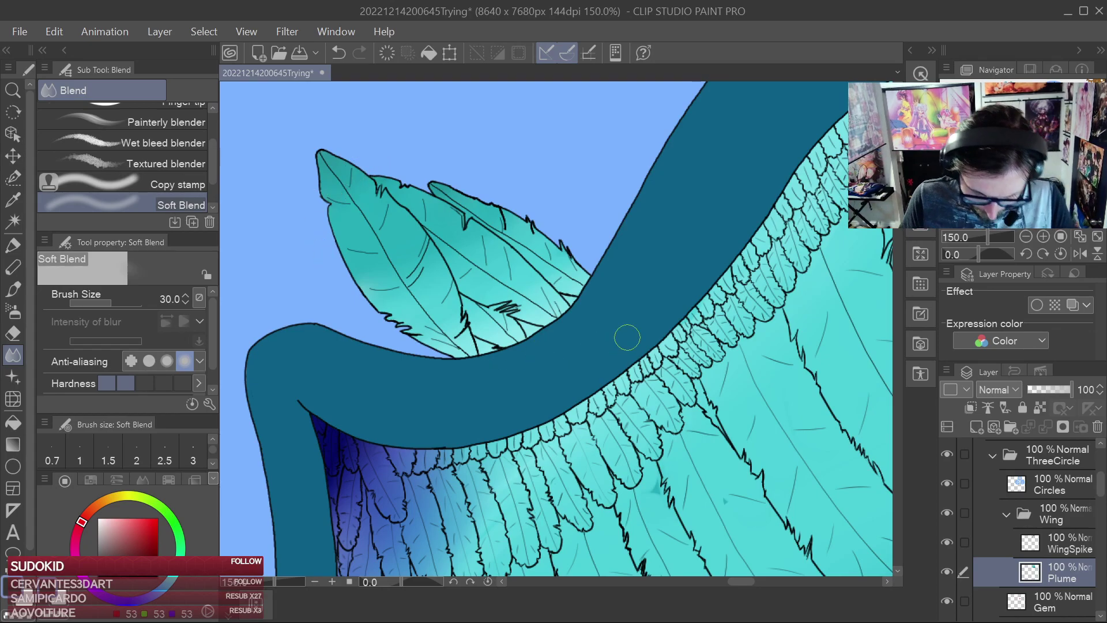
{"action": "scroll", "coordinate": [627, 338], "scroll_direction": "down", "scroll_amount": 8}
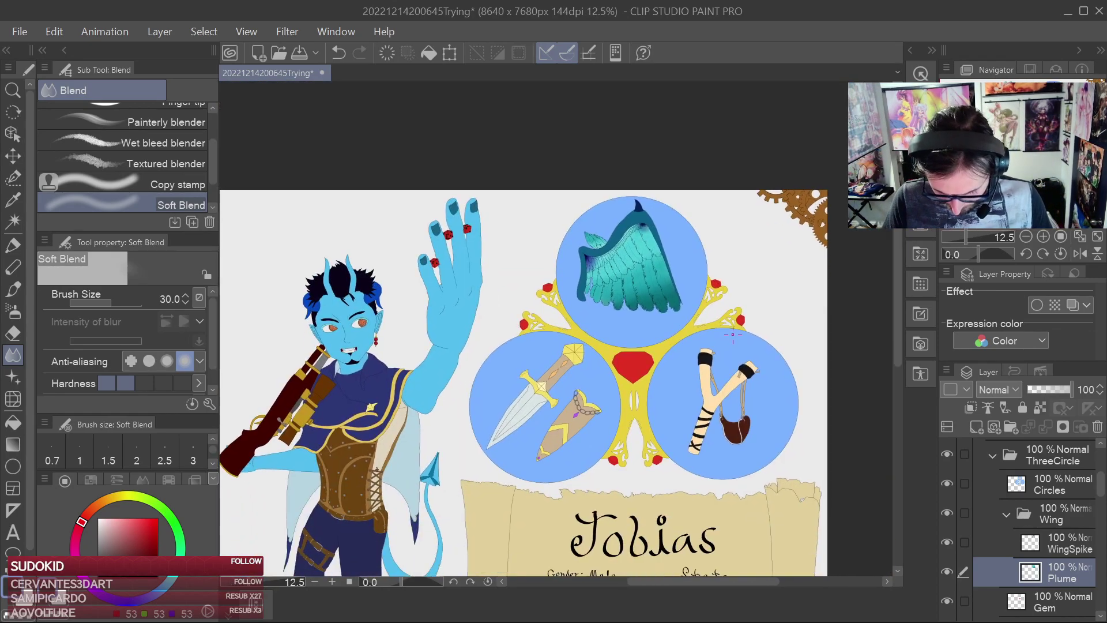
{"action": "key", "text": "ctrl+s"}
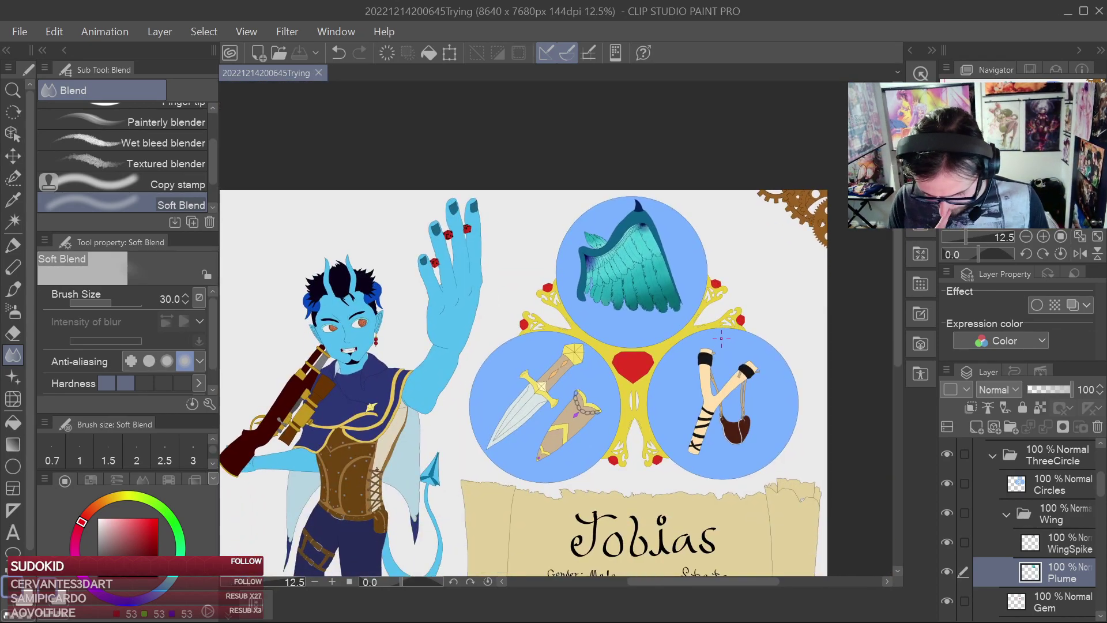
{"action": "left_click_drag", "start_coordinate": [573, 427], "coordinate": [713, 279]}
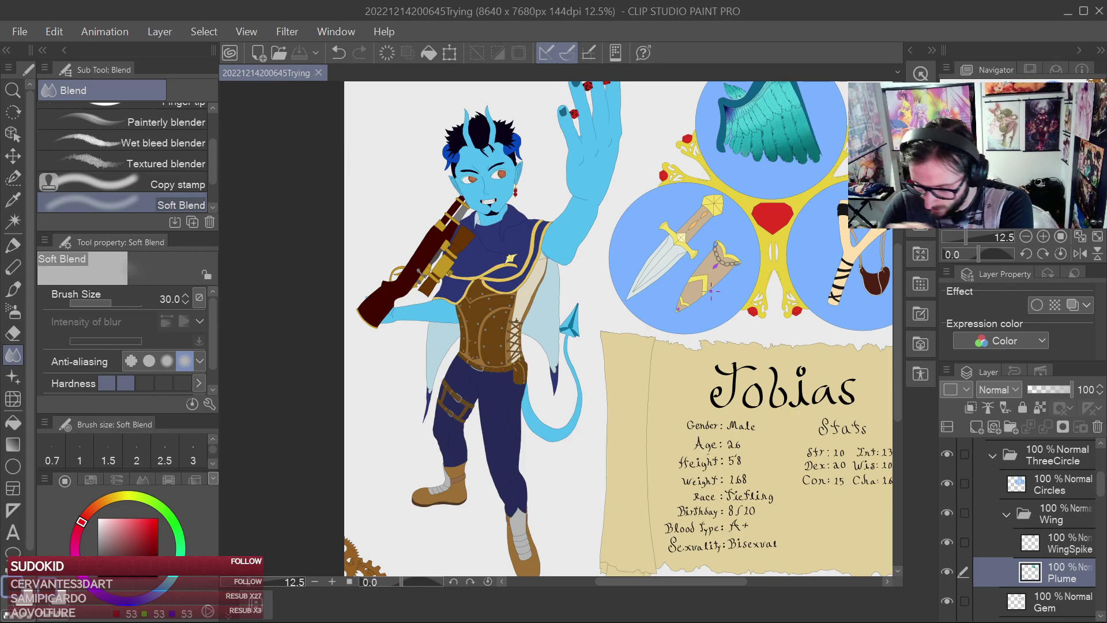
Collapse the ThreeCircle folder, select the NewColor folder, and switch the Shading folder's visibility on and off
{"action": "left_click", "coordinate": [992, 456]}
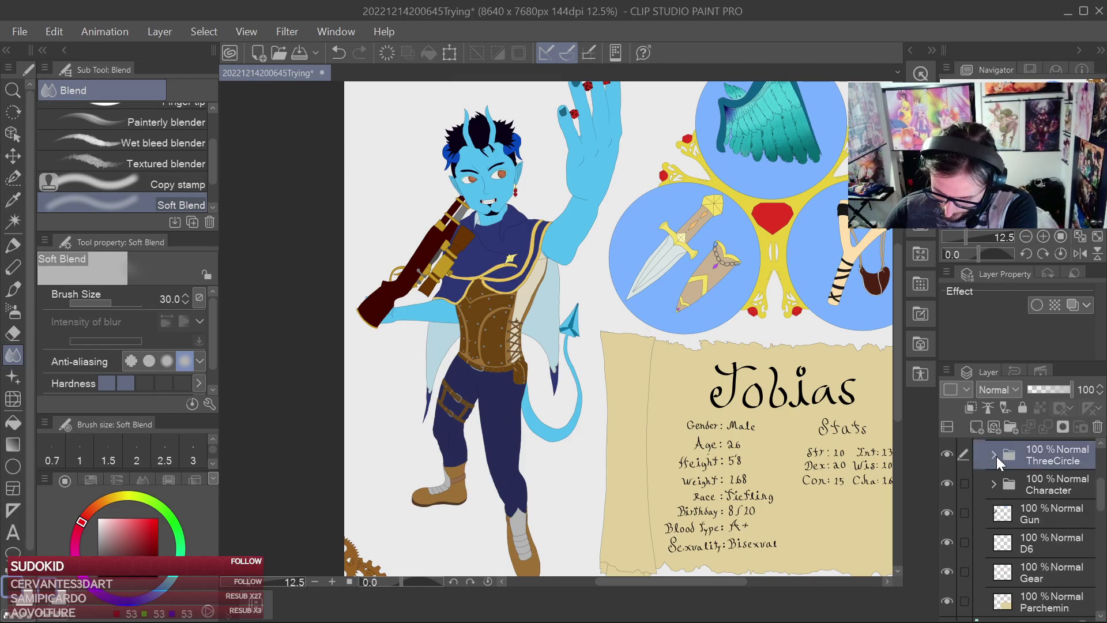
{"action": "left_click_drag", "start_coordinate": [1101, 495], "coordinate": [1102, 493]}
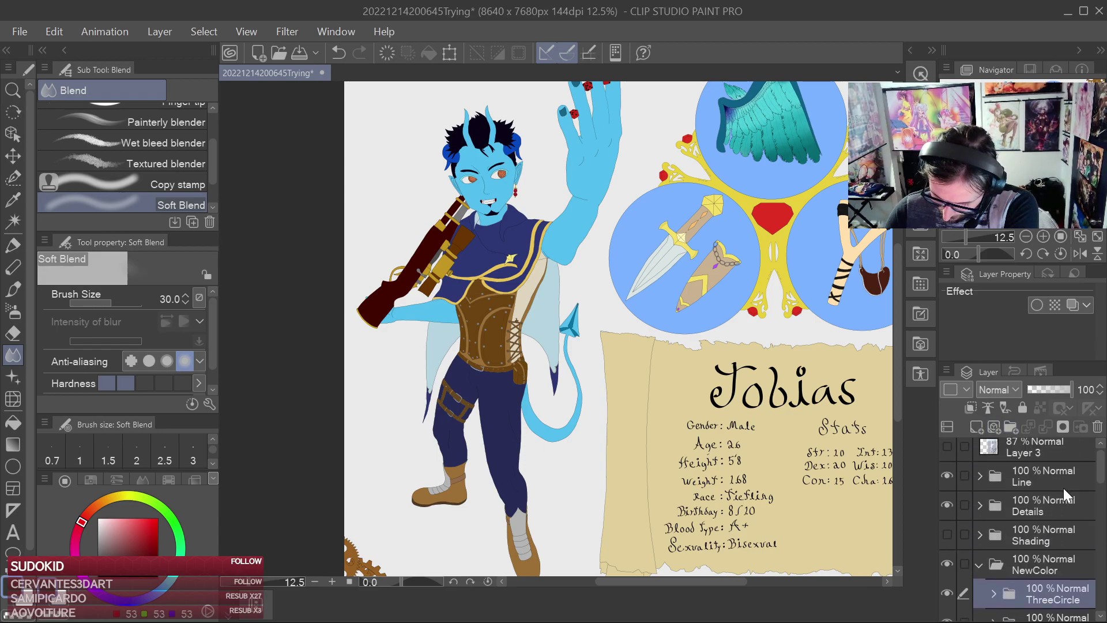
{"action": "left_click", "coordinate": [987, 563]}
{"action": "left_click", "coordinate": [947, 535]}
{"action": "left_click", "coordinate": [946, 534]}
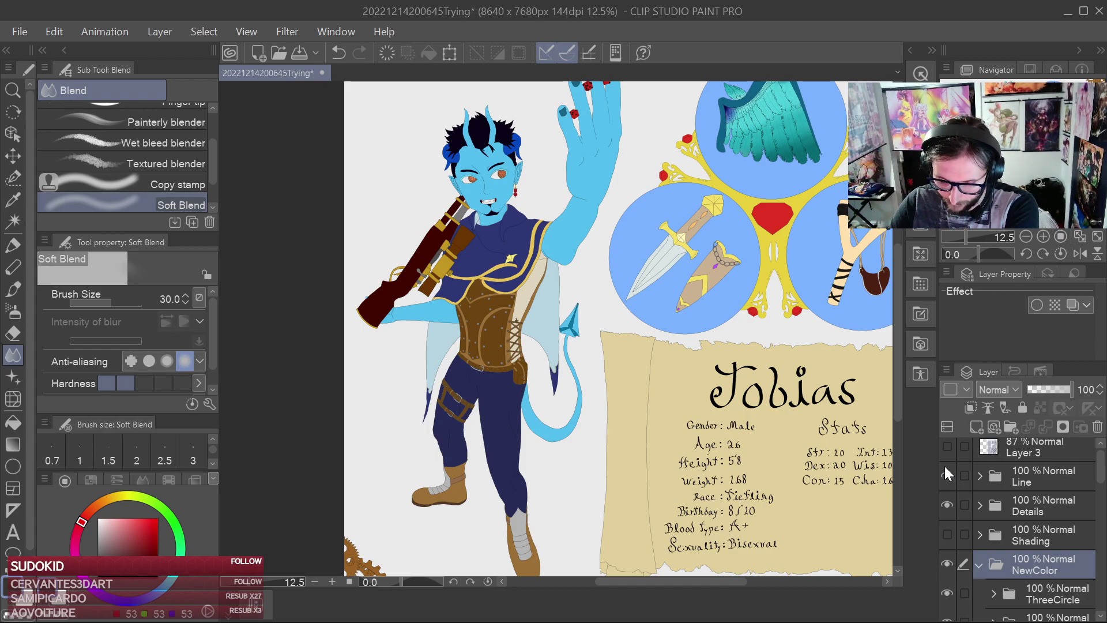
Expand the Details folder, select Layer 30 inside it, and save the drawing
{"action": "left_click", "coordinate": [997, 503]}
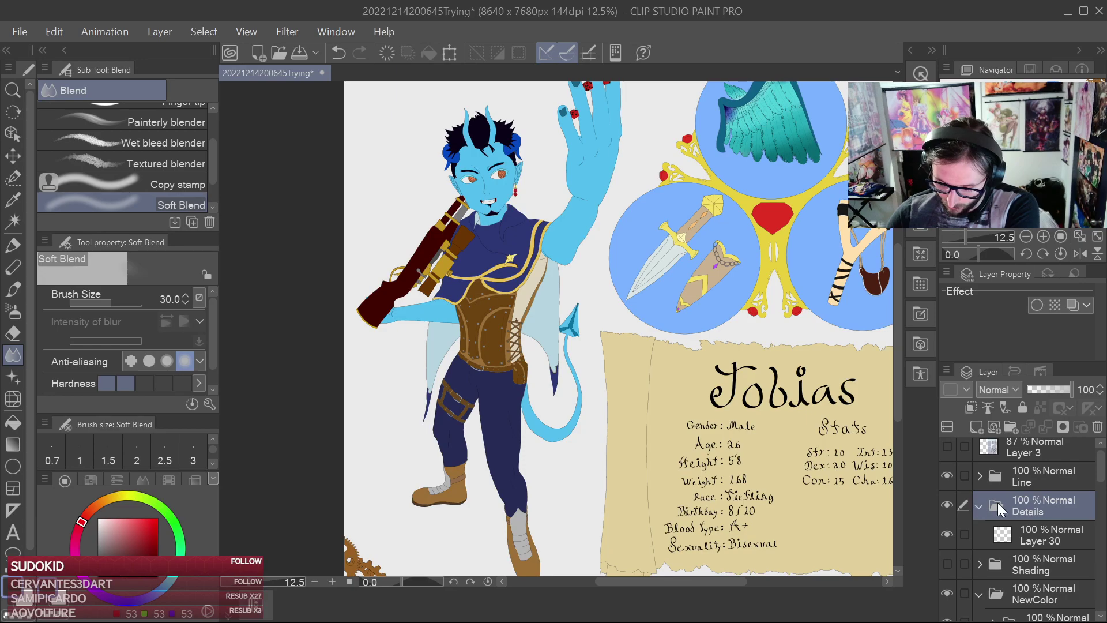
{"action": "left_click", "coordinate": [1029, 536]}
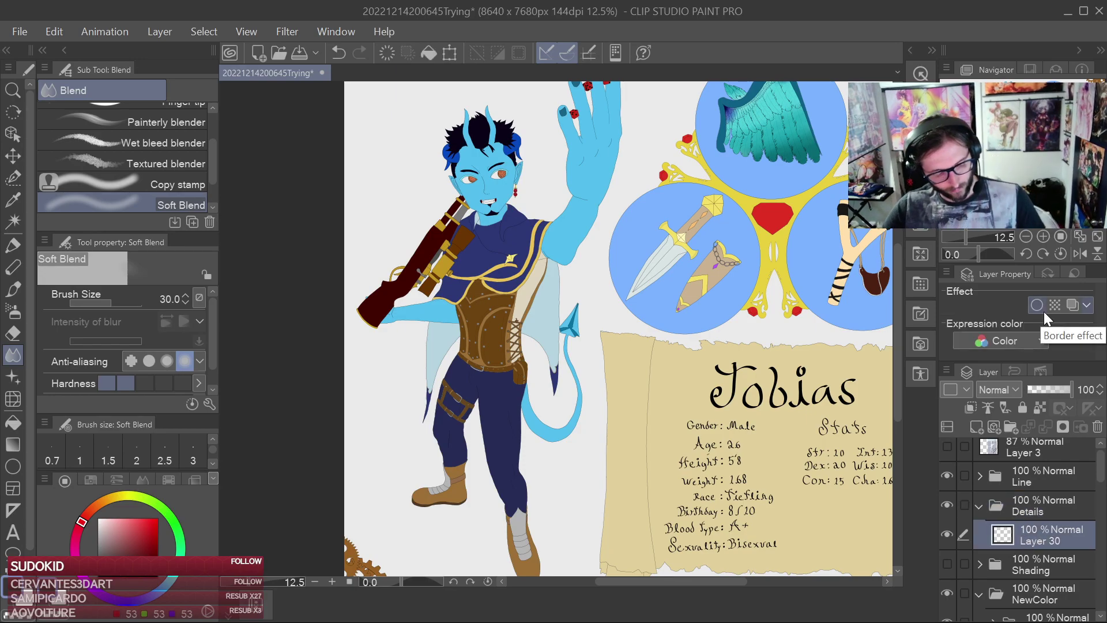
{"action": "key", "text": "ctrl+s"}
{"action": "mouse_move", "coordinate": [816, 254]}
{"action": "left_mouse_down"}
{"action": "mouse_move", "coordinate": [759, 297]}
{"action": "mouse_move", "coordinate": [718, 292]}
{"action": "left_mouse_up"}
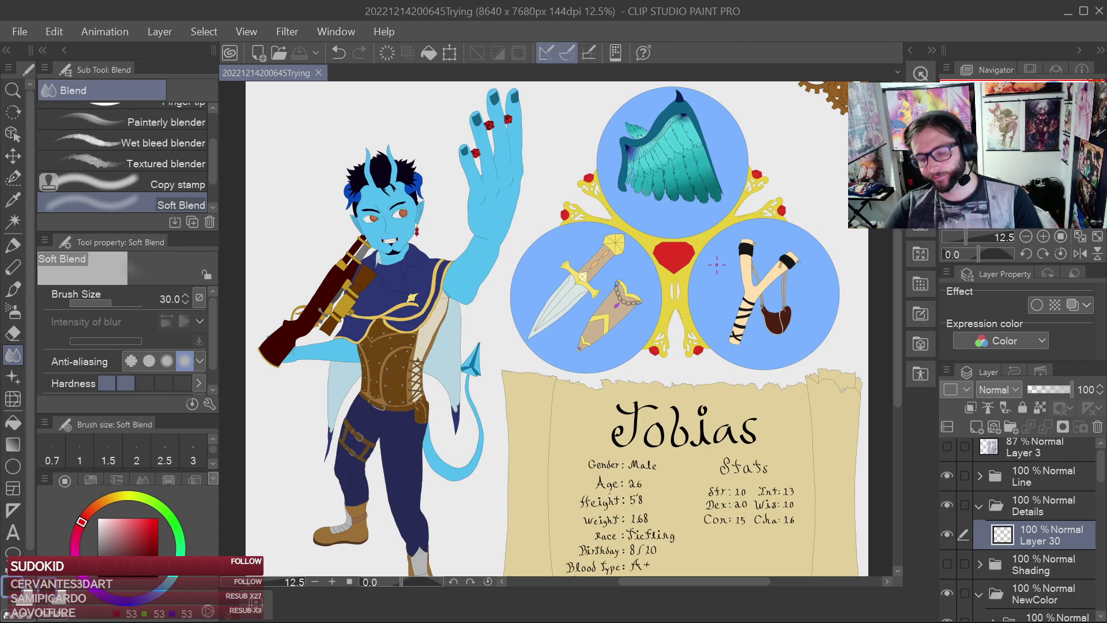
{"action": "left_click_drag", "start_coordinate": [797, 318], "coordinate": [769, 361]}
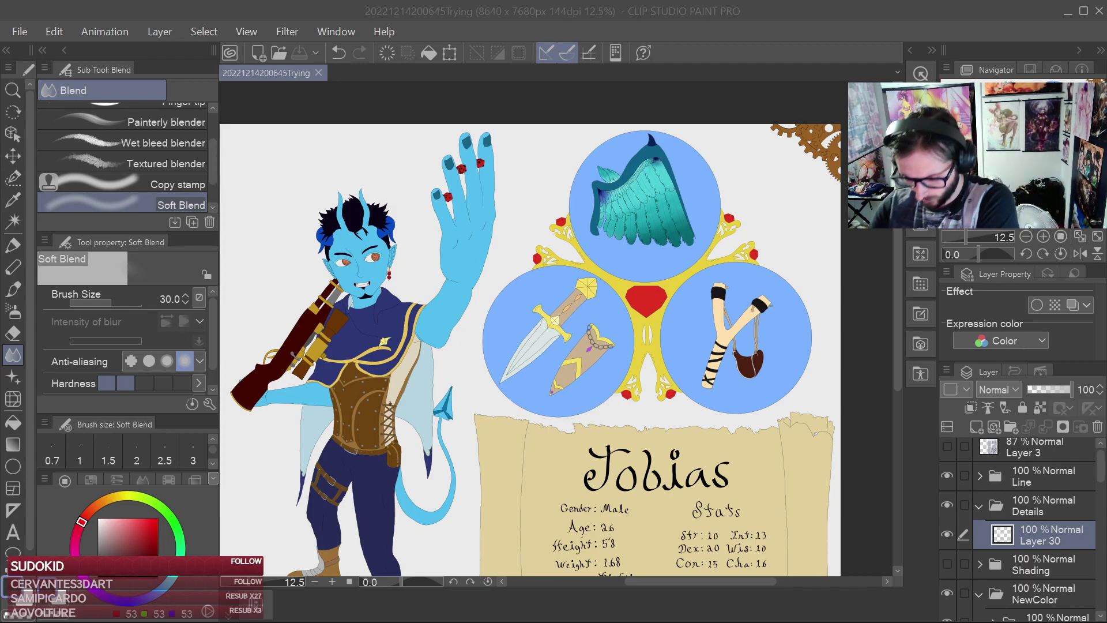
Show and expand the Shading folder and set its Face layer's blending mode to Multiply
{"action": "left_click", "coordinate": [948, 563]}
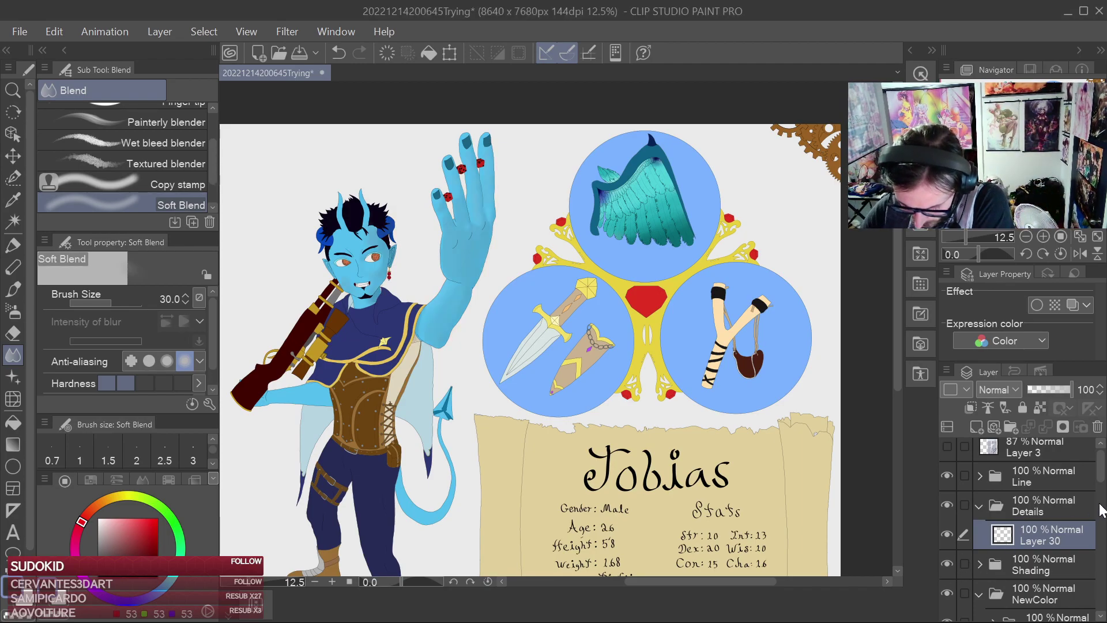
{"action": "scroll", "coordinate": [1101, 486], "scroll_direction": "down", "scroll_amount": 1}
{"action": "scroll", "coordinate": [1101, 486], "scroll_direction": "down", "scroll_amount": 2}
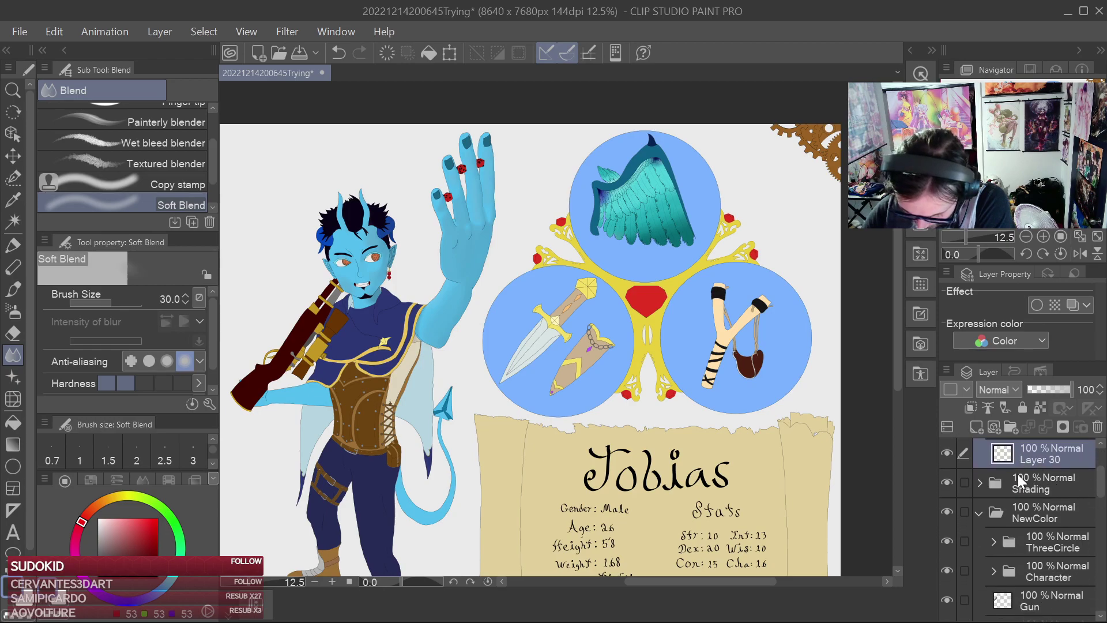
{"action": "left_click", "coordinate": [979, 483]}
{"action": "left_click", "coordinate": [1038, 512]}
{"action": "left_click", "coordinate": [998, 390]}
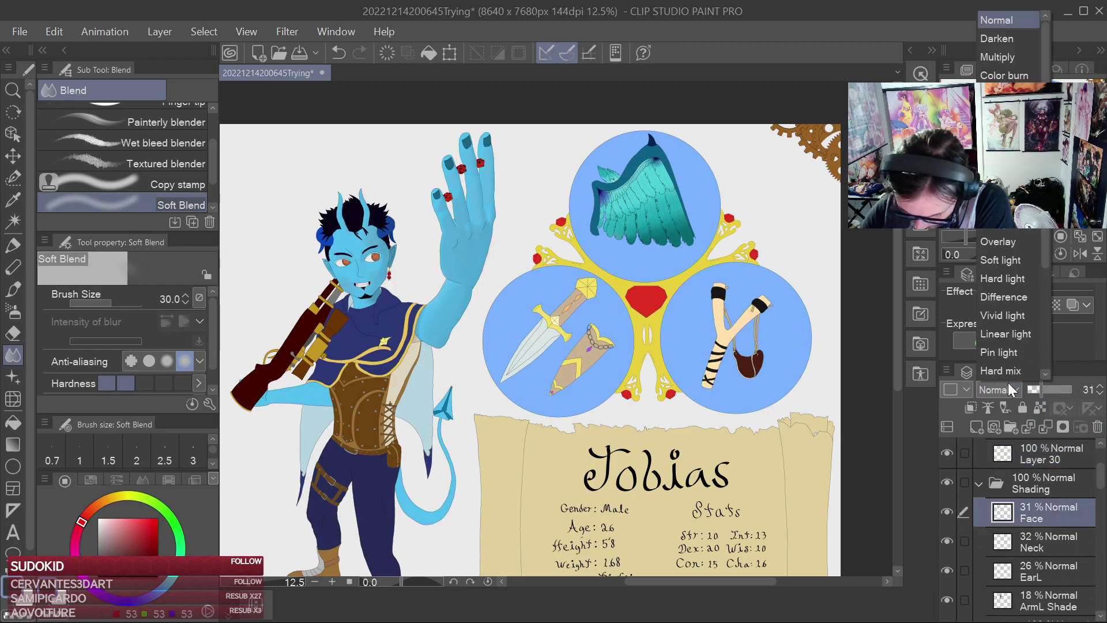
{"action": "left_click", "coordinate": [1005, 56]}
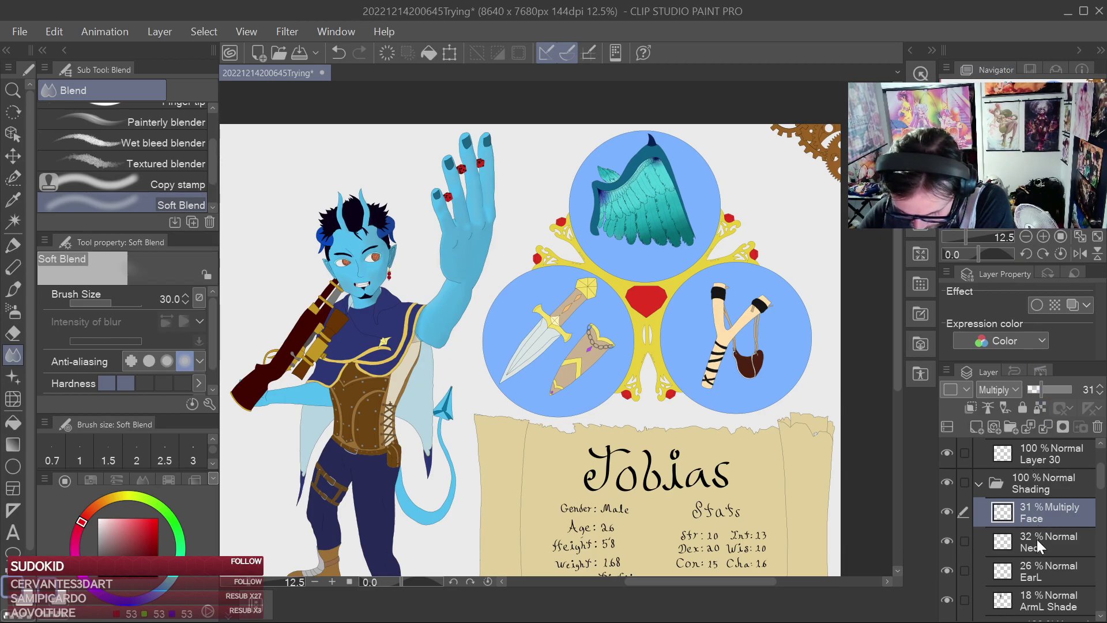
Set the ArmL Shade layer's blending mode to Multiply and raise its opacity to 30%
{"action": "left_click_drag", "start_coordinate": [1099, 474], "coordinate": [1093, 486]}
{"action": "left_click", "coordinate": [1050, 530]}
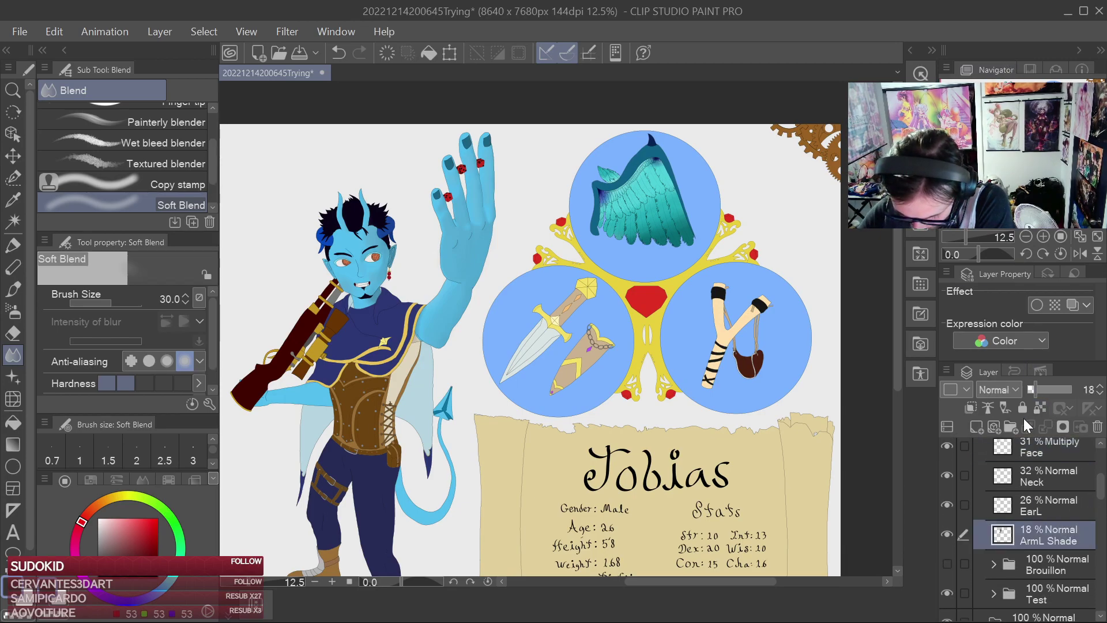
{"action": "left_click", "coordinate": [998, 390]}
{"action": "left_click", "coordinate": [1005, 56]}
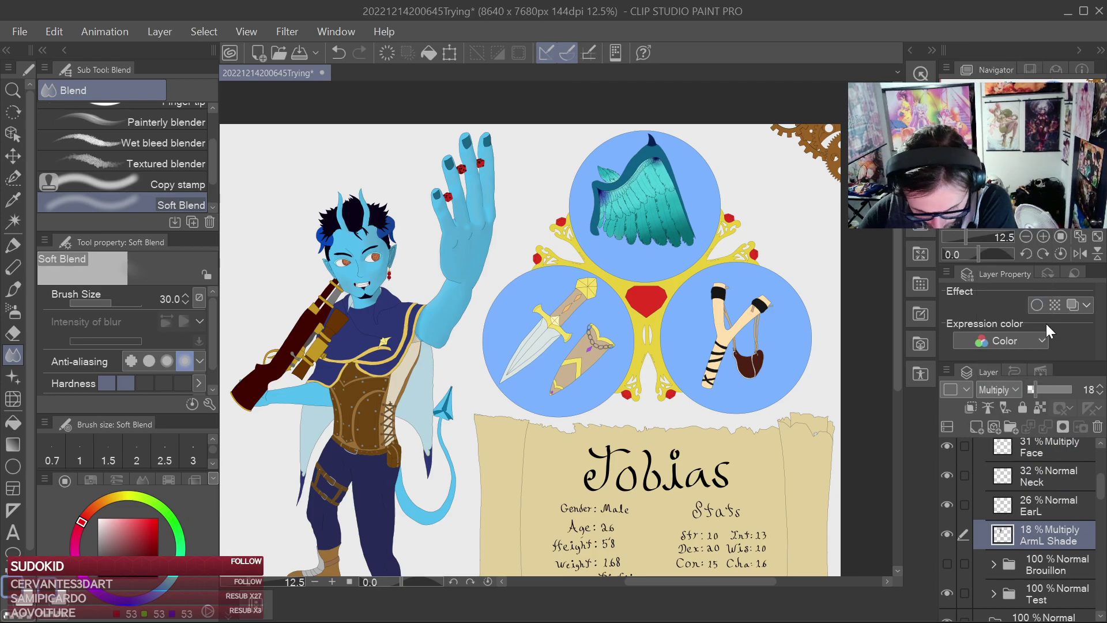
{"action": "mouse_move", "coordinate": [1050, 391]}
{"action": "left_mouse_down"}
{"action": "mouse_move", "coordinate": [1096, 398]}
{"action": "mouse_move", "coordinate": [1041, 384]}
{"action": "left_mouse_up"}
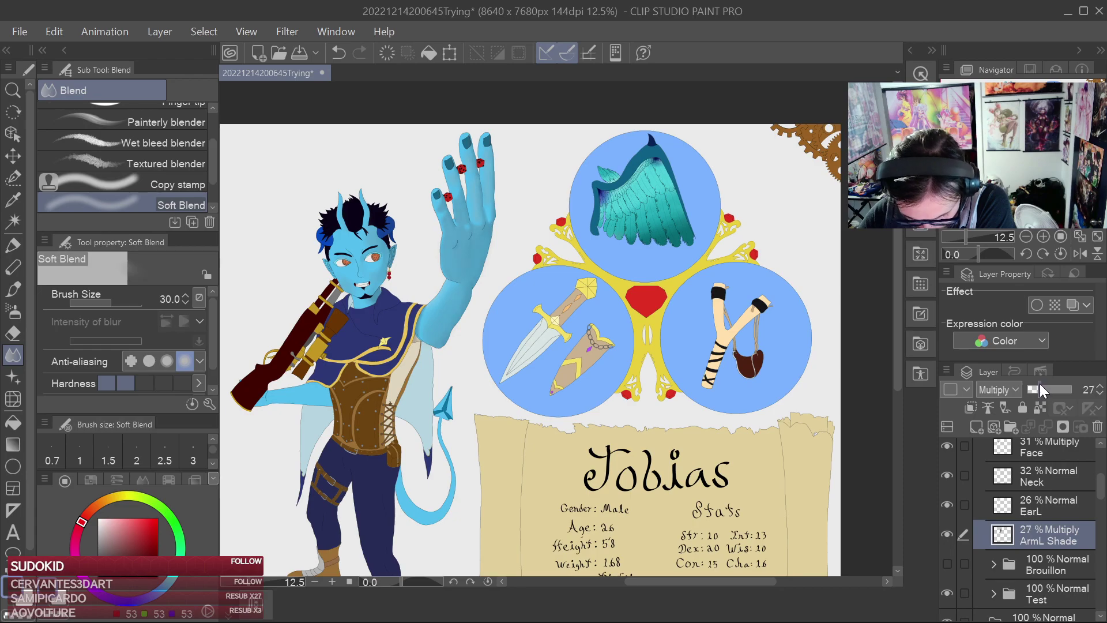
Switch the ArmL Shade layer to Hard light and lower its opacity to 23%
{"action": "left_click", "coordinate": [1008, 390]}
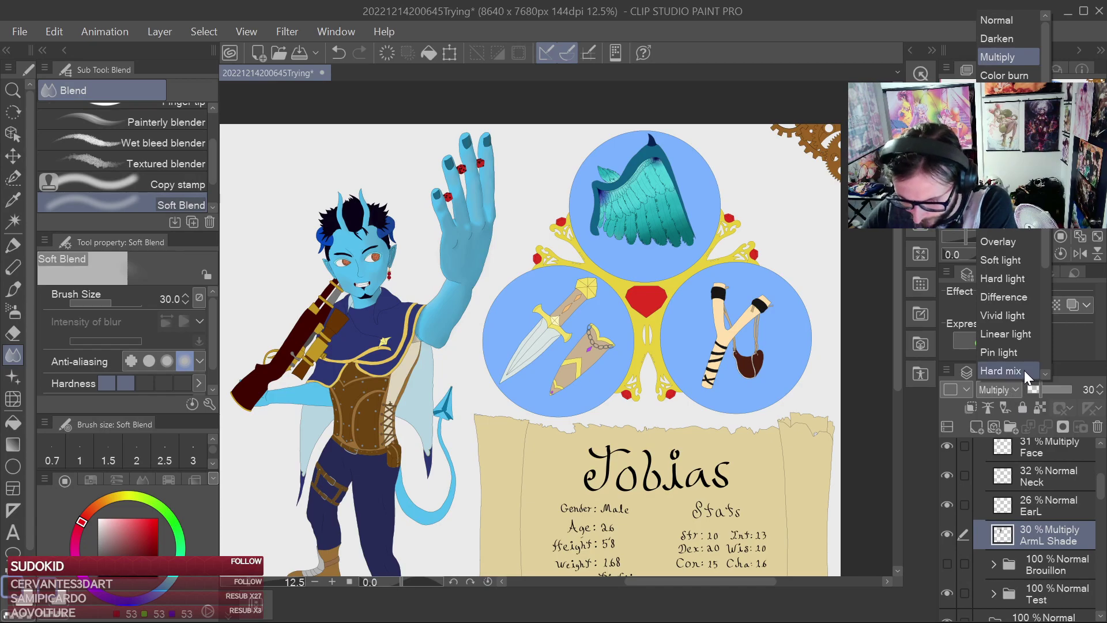
{"action": "left_click", "coordinate": [1013, 277]}
{"action": "left_click_drag", "start_coordinate": [1041, 389], "coordinate": [1038, 383]}
{"action": "left_click", "coordinate": [1023, 339]}
{"action": "left_click", "coordinate": [1020, 342]}
Try the Soft light and Overlay blending modes on the ArmL Shade layer
{"action": "left_click", "coordinate": [994, 387]}
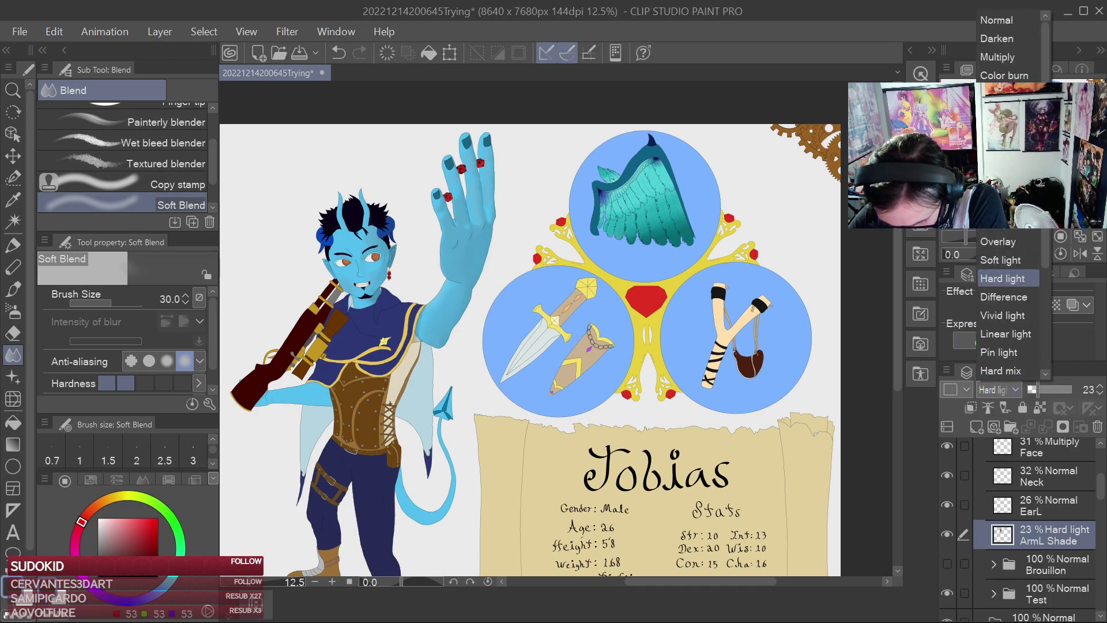
{"action": "left_click", "coordinate": [1003, 262]}
{"action": "left_click", "coordinate": [1003, 389]}
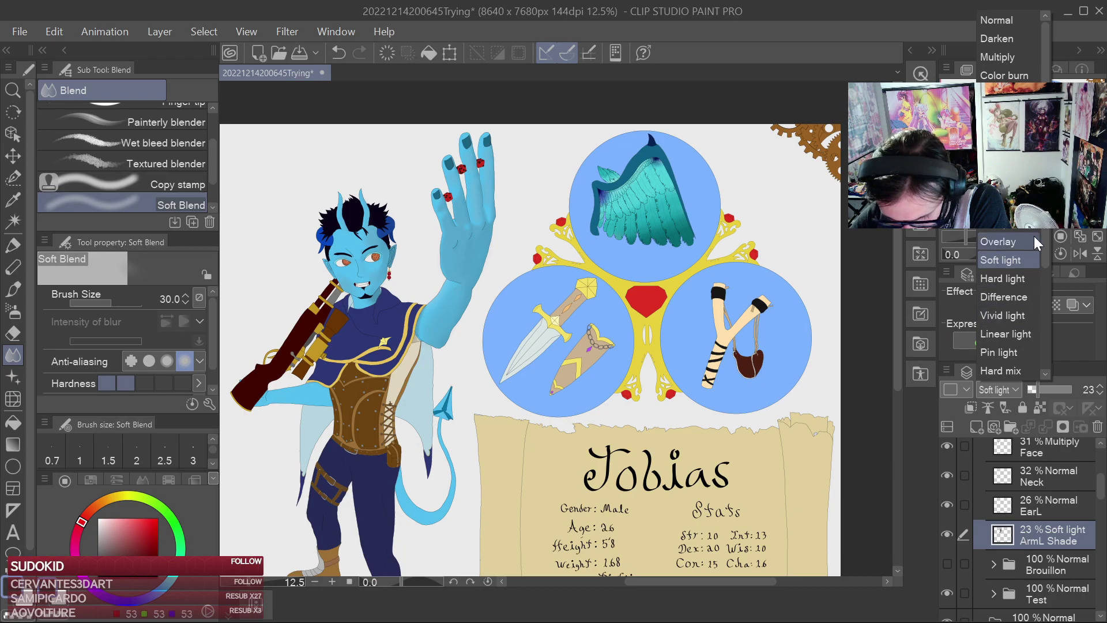
{"action": "left_click", "coordinate": [1002, 243]}
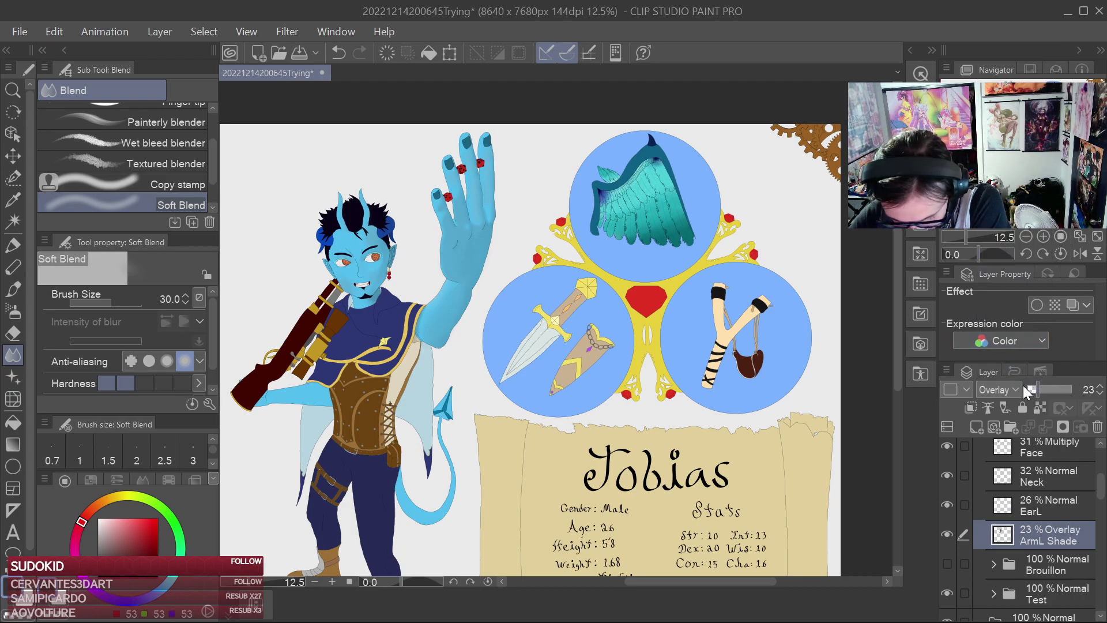
{"action": "left_click", "coordinate": [999, 387]}
{"action": "left_click", "coordinate": [1025, 520]}
{"action": "left_click", "coordinate": [1031, 515]}
{"action": "left_click", "coordinate": [1032, 526]}
Try the Subtract and Color burn blending modes on the ArmL Shade layer
{"action": "left_click", "coordinate": [1001, 389]}
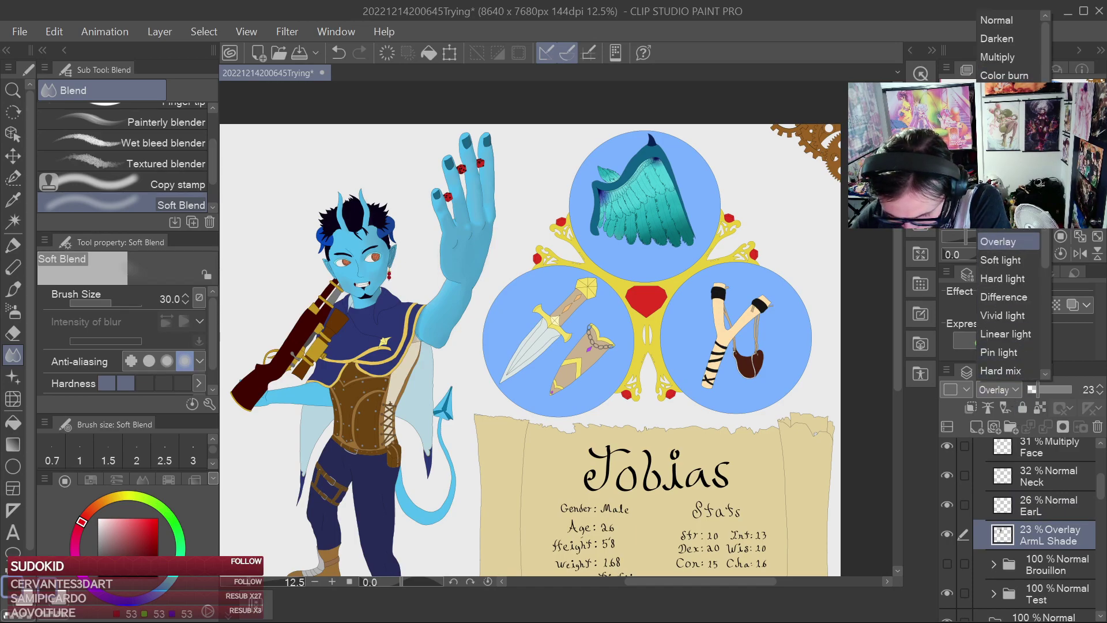
{"action": "left_click", "coordinate": [1004, 112]}
{"action": "left_click", "coordinate": [999, 389]}
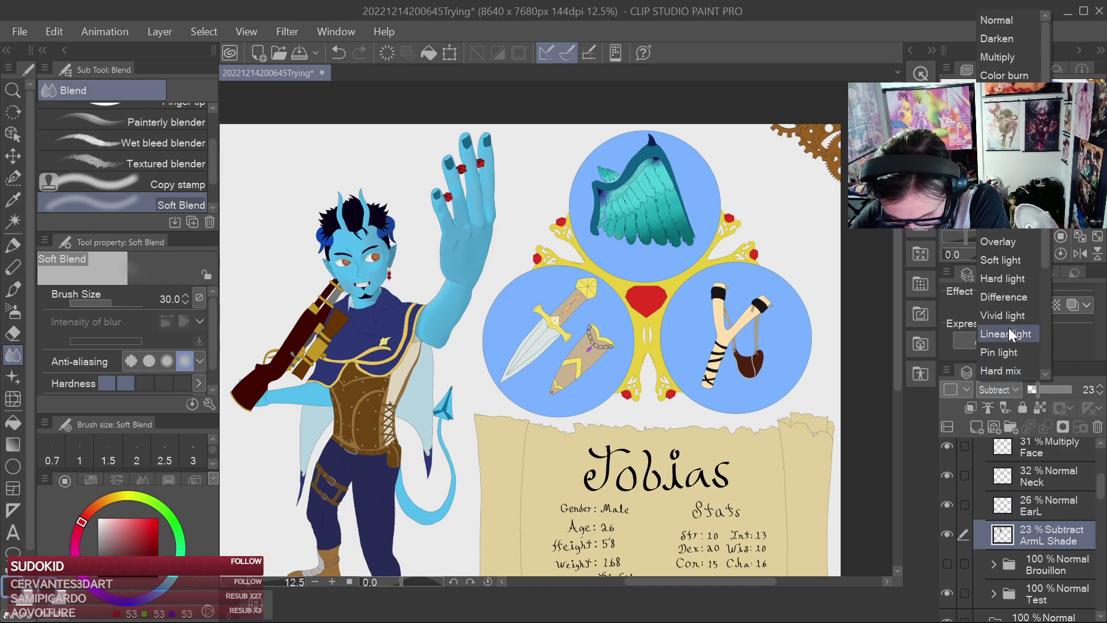
{"action": "left_click", "coordinate": [1004, 75]}
Set the ArmL Shade layer back to Multiply and toggle its visibility to compare the arm's shading
{"action": "left_click", "coordinate": [1001, 389]}
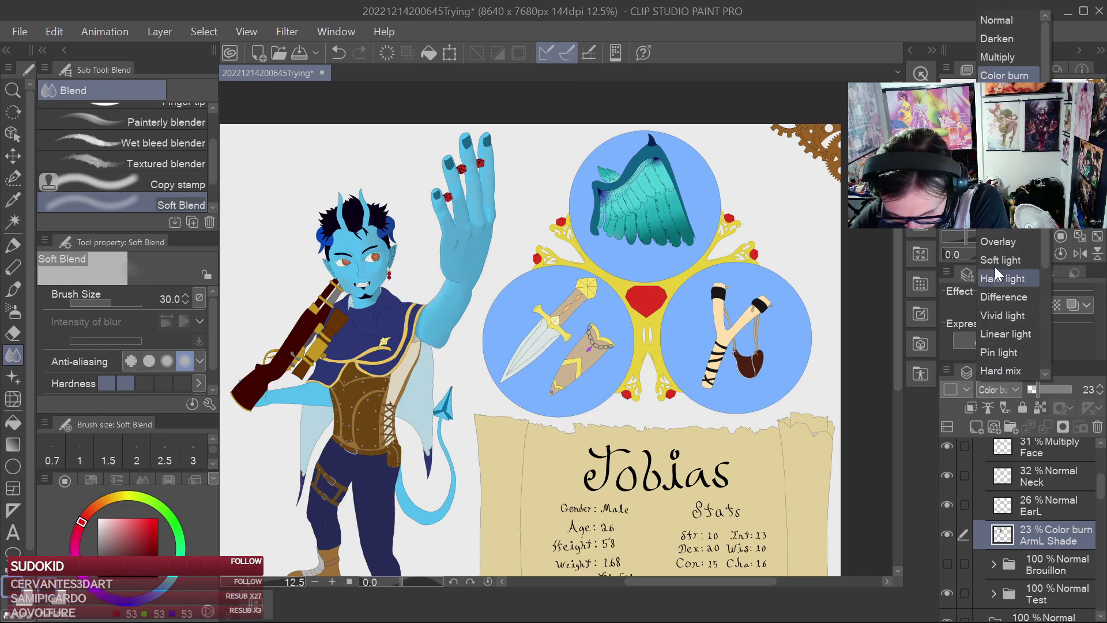
{"action": "left_click", "coordinate": [997, 58]}
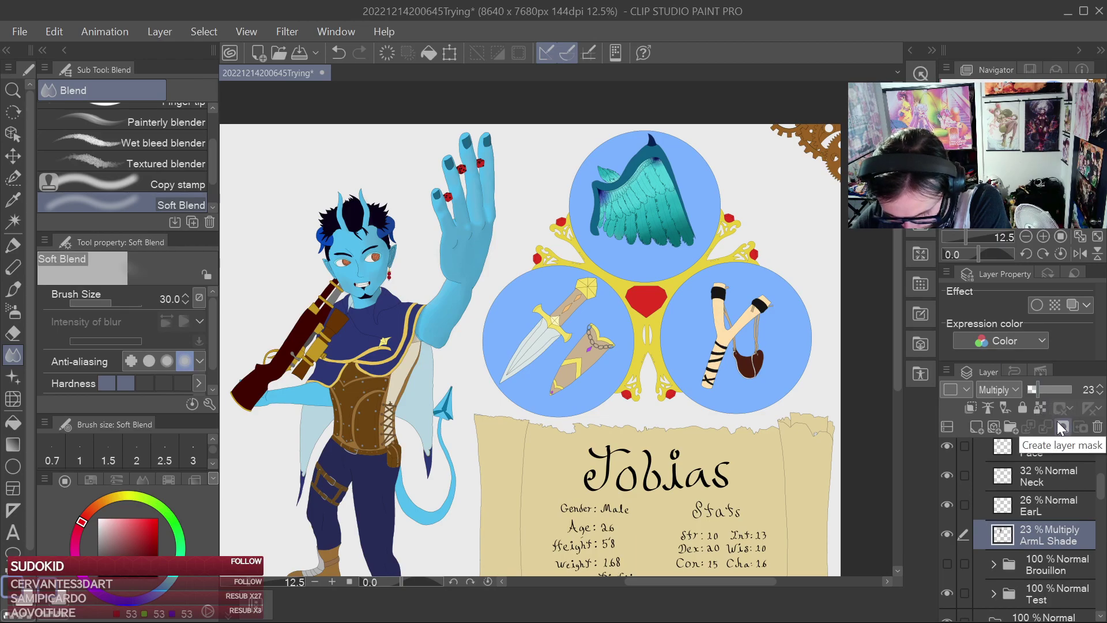
{"action": "left_click", "coordinate": [947, 539]}
{"action": "left_click", "coordinate": [947, 538]}
{"action": "left_click", "coordinate": [947, 538]}
{"action": "left_click", "coordinate": [947, 539]}
{"action": "left_click", "coordinate": [948, 538]}
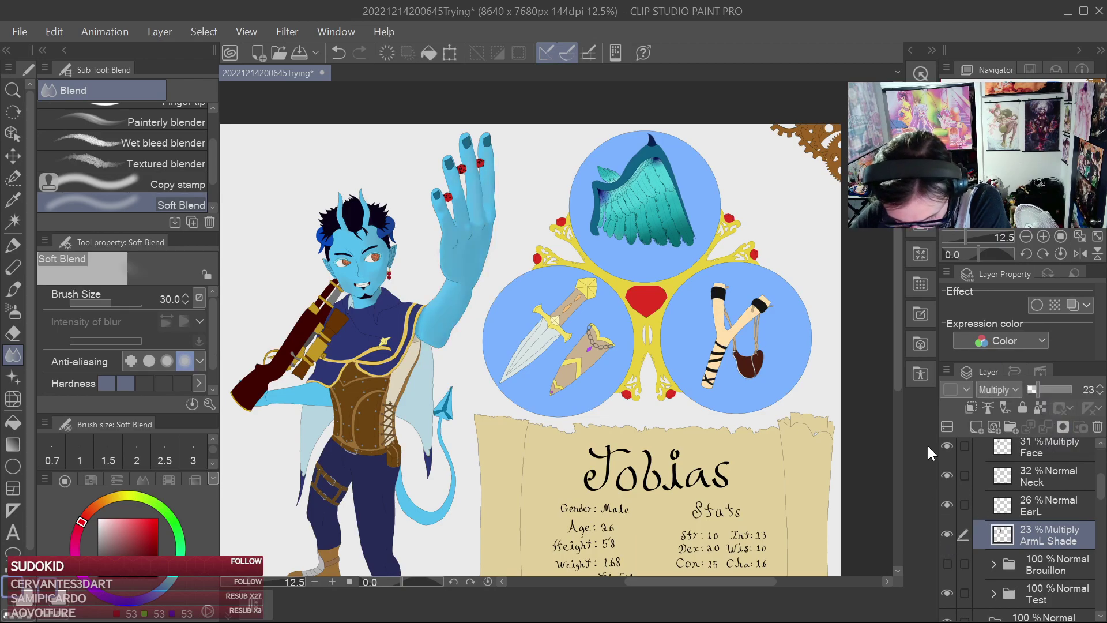
Set the blending mode of the EarL and Neck shading layers to Multiply and select the Face layer
{"action": "left_click", "coordinate": [1038, 506]}
{"action": "left_click", "coordinate": [998, 390]}
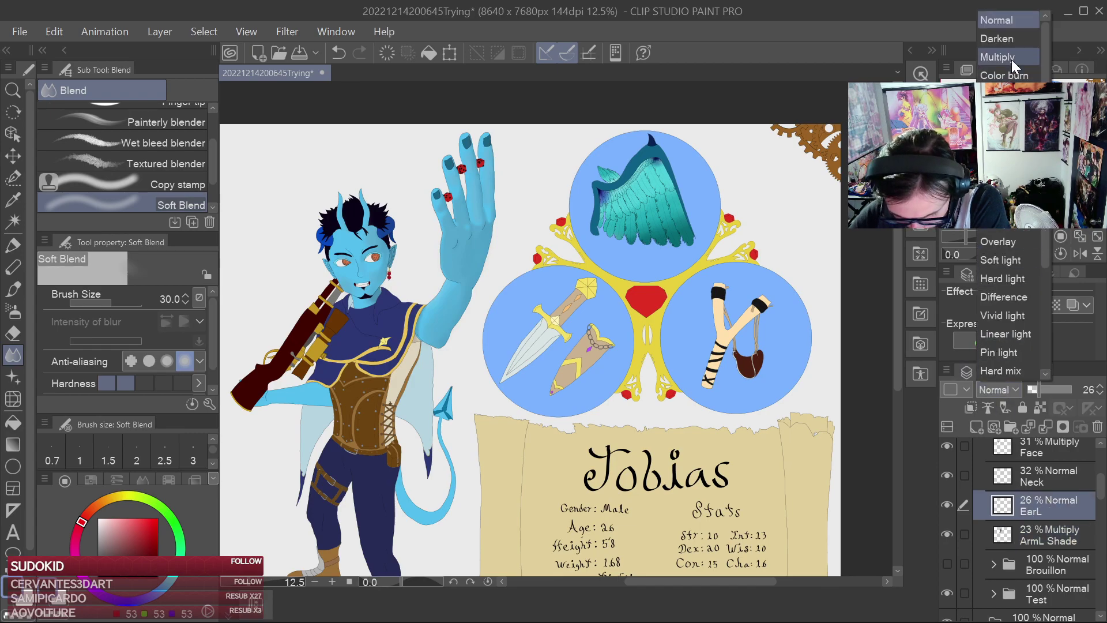
{"action": "left_click", "coordinate": [1013, 63]}
{"action": "scroll", "coordinate": [1102, 482], "scroll_direction": "up", "scroll_amount": 2}
{"action": "left_click", "coordinate": [1049, 507]}
{"action": "left_click", "coordinate": [1006, 390]}
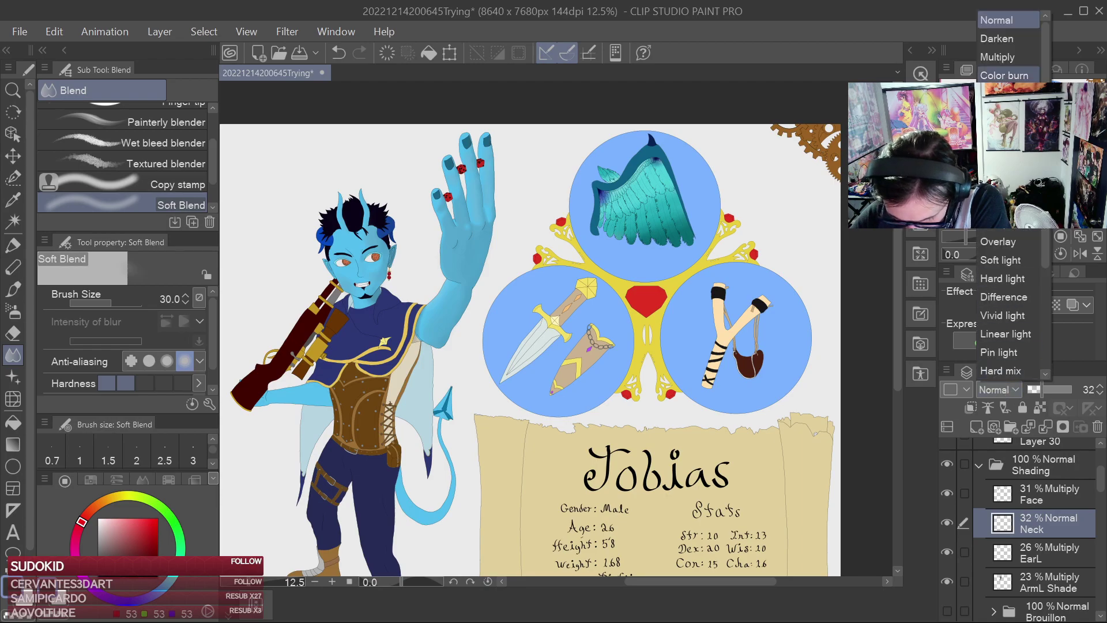
{"action": "left_click", "coordinate": [1016, 63]}
{"action": "left_click", "coordinate": [1045, 497]}
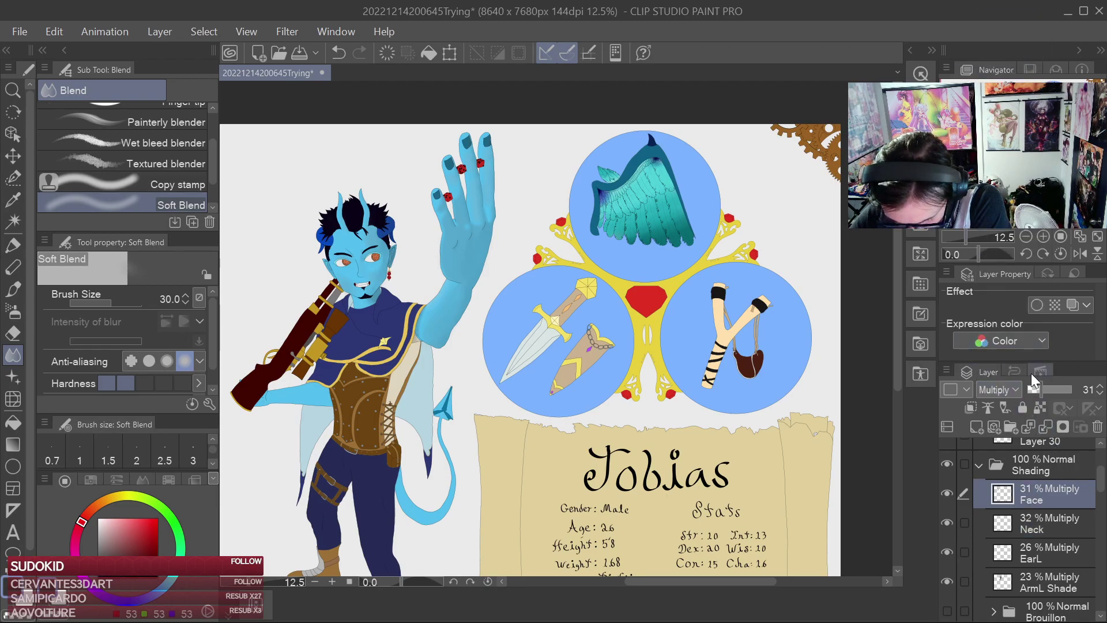
Select the ArmL Shade layer and ready the Milli pen in light grey (219, 219, 219) for the raised upper arm
{"action": "scroll", "coordinate": [1101, 481], "scroll_direction": "down", "scroll_amount": 2}
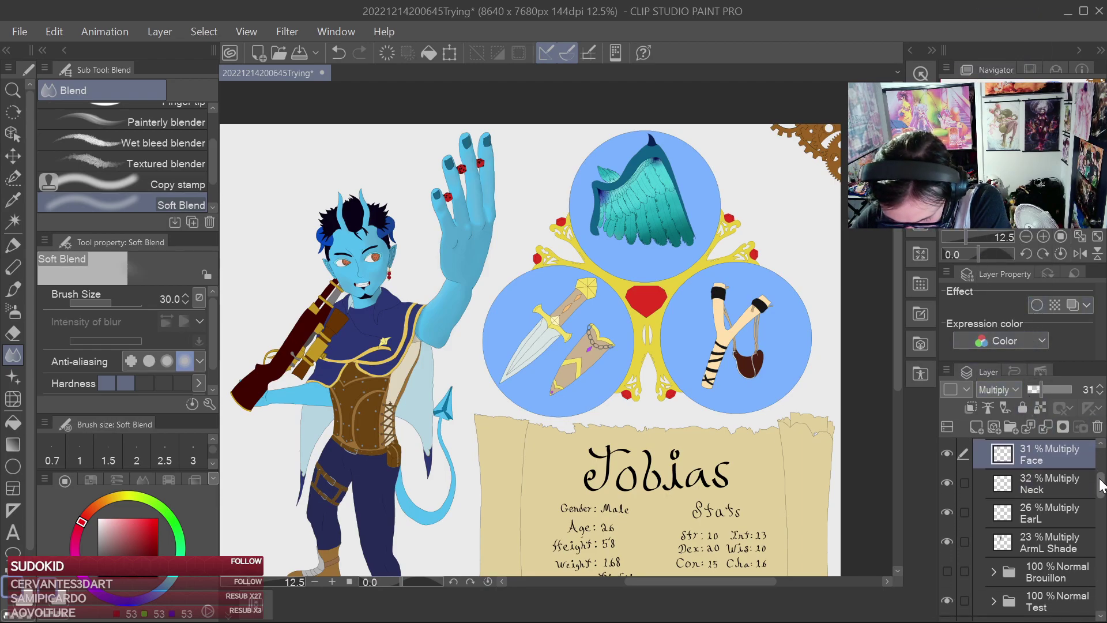
{"action": "left_click", "coordinate": [1058, 548]}
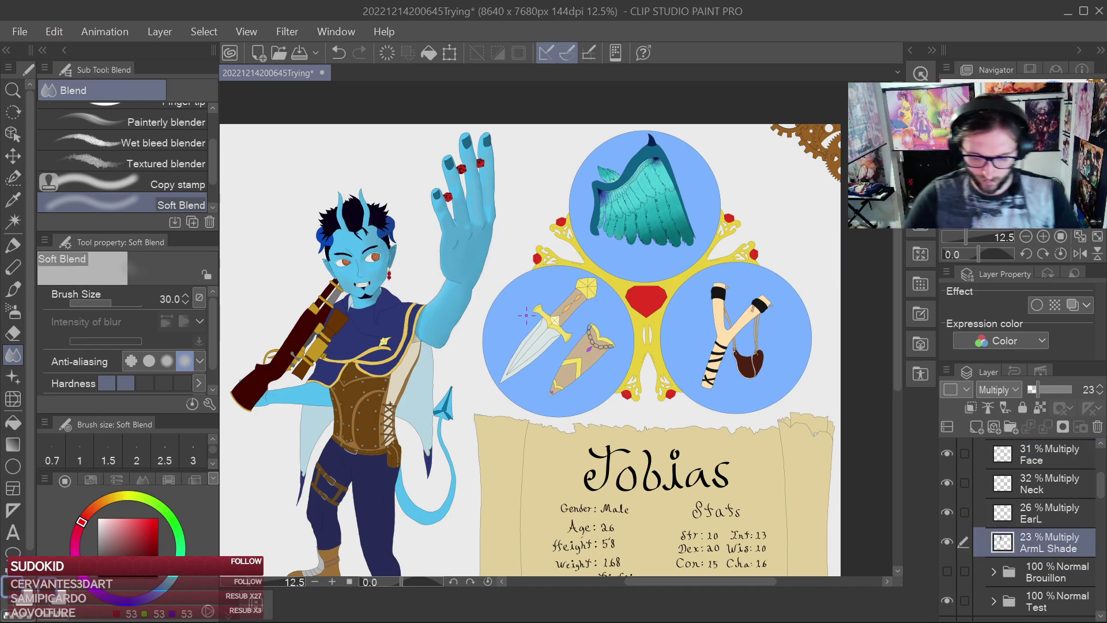
{"action": "scroll", "coordinate": [527, 315], "scroll_direction": "up", "scroll_amount": 3}
{"action": "left_click_drag", "start_coordinate": [472, 312], "coordinate": [645, 391]}
{"action": "scroll", "coordinate": [640, 375], "scroll_direction": "up", "scroll_amount": 2}
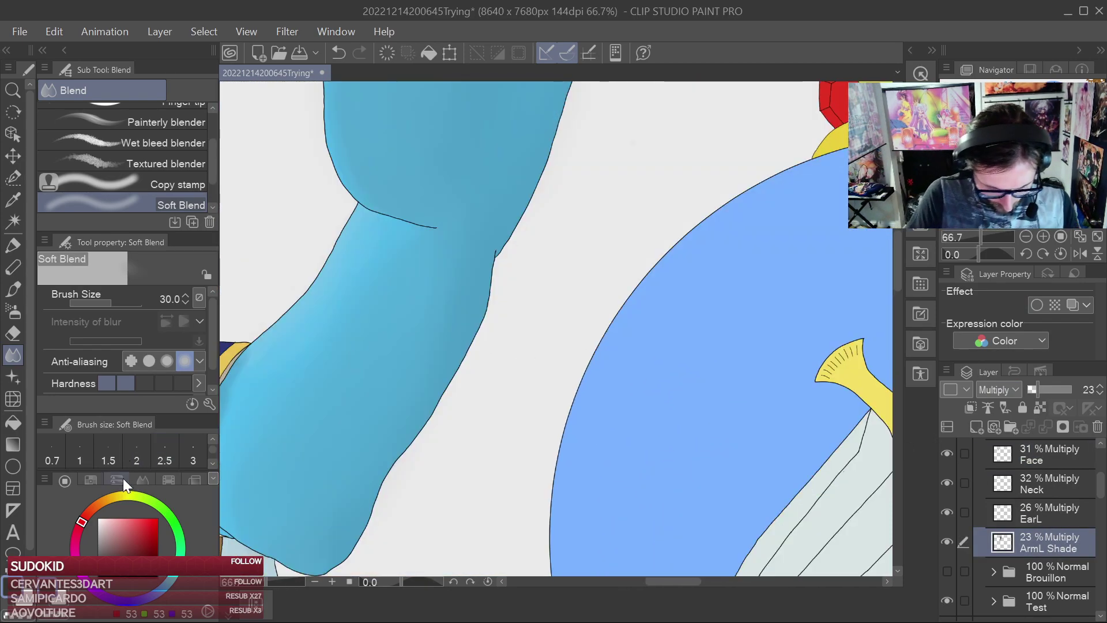
{"action": "left_click", "coordinate": [98, 527]}
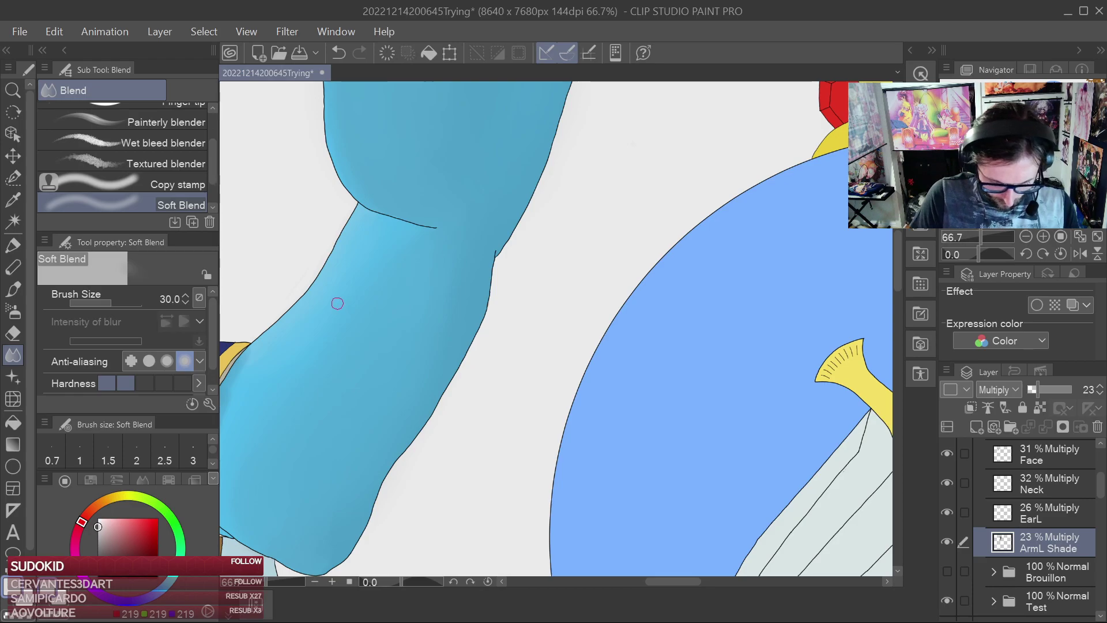
{"action": "left_click", "coordinate": [12, 246]}
{"action": "left_click_drag", "start_coordinate": [409, 273], "coordinate": [492, 299]}
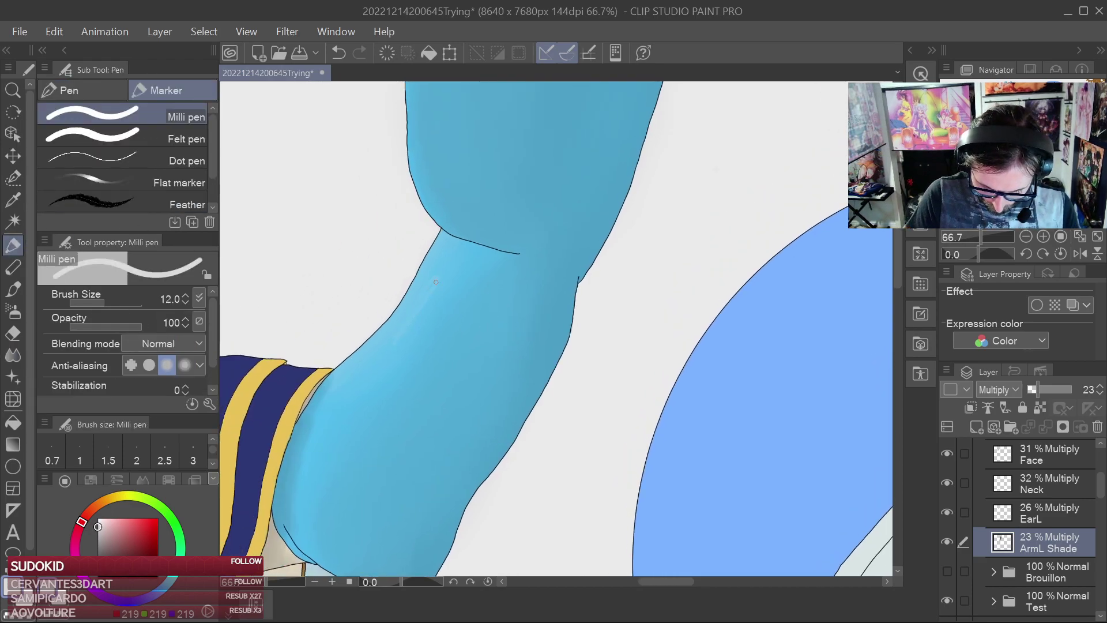
{"action": "key", "text": "ctrl+z"}
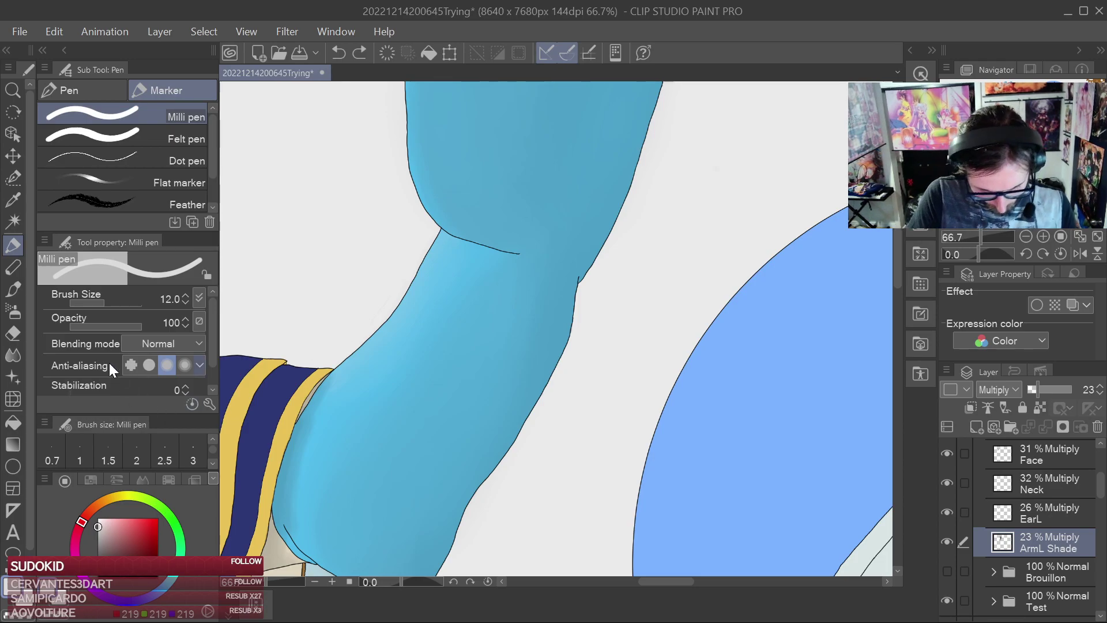
{"action": "key", "text": "x"}
{"action": "mouse_move", "coordinate": [496, 332]}
{"action": "left_mouse_down"}
{"action": "mouse_move", "coordinate": [496, 424]}
{"action": "mouse_move", "coordinate": [519, 422]}
{"action": "left_mouse_up"}
{"action": "key", "text": "ctrl+z"}
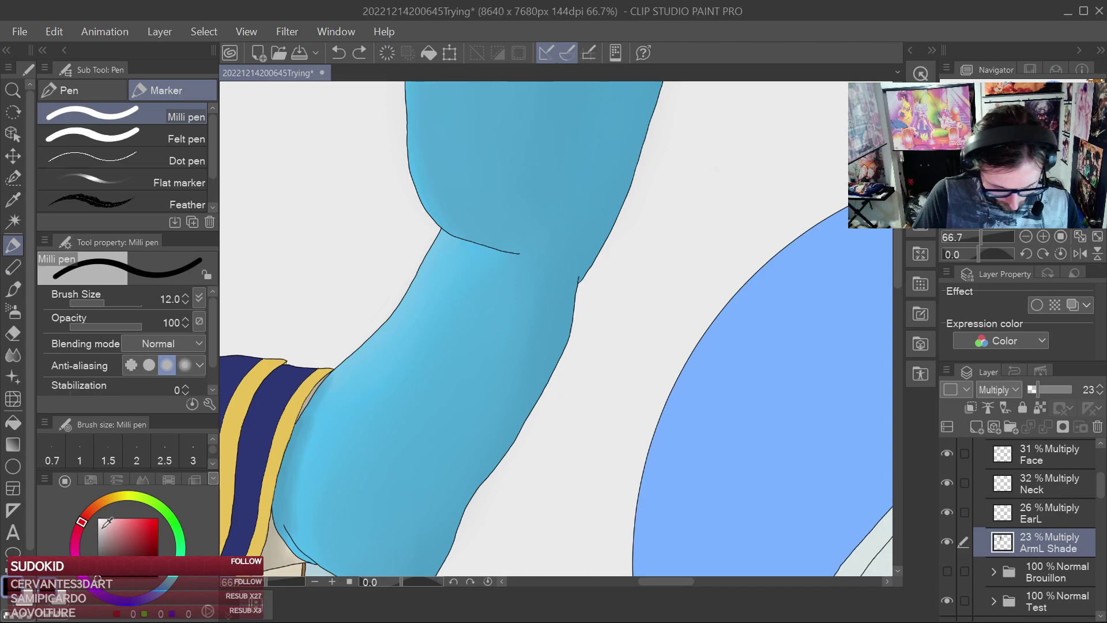
Lighten the shading along the upper arm's inner edge above the sleeve with the Milli pen at size 17 in light grey
{"action": "key", "text": "x"}
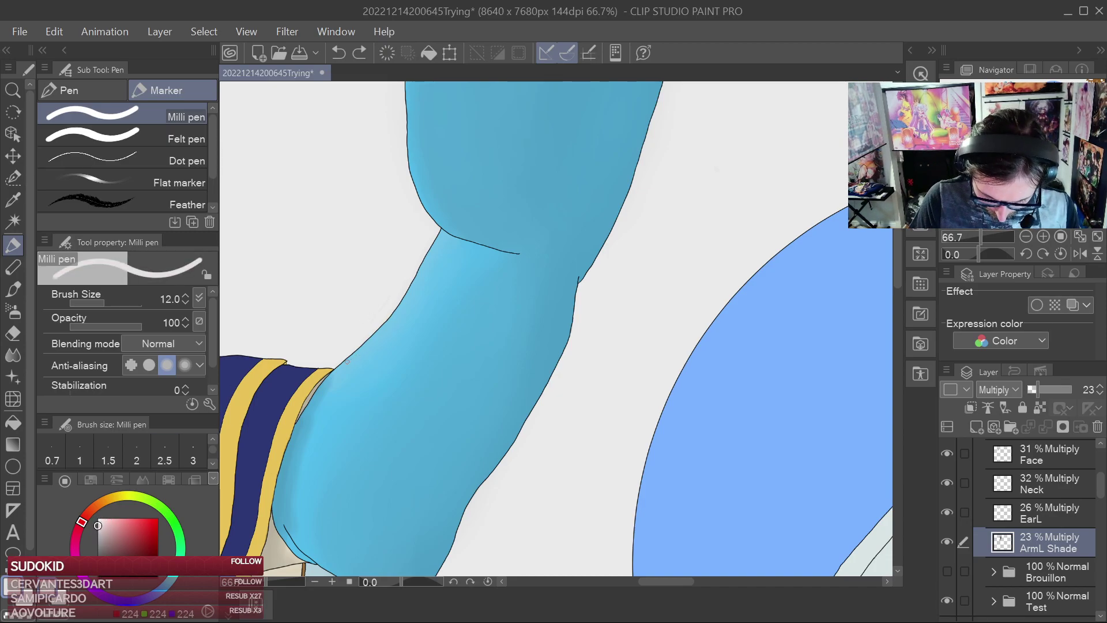
{"action": "scroll", "coordinate": [356, 360], "scroll_direction": "up", "scroll_amount": 1}
{"action": "mouse_move", "coordinate": [381, 346]}
{"action": "left_mouse_down"}
{"action": "mouse_move", "coordinate": [454, 314]}
{"action": "mouse_move", "coordinate": [394, 374]}
{"action": "mouse_move", "coordinate": [382, 371]}
{"action": "mouse_move", "coordinate": [431, 343]}
{"action": "left_mouse_up"}
{"action": "key", "text": "]"}
{"action": "key", "text": "]"}
{"action": "key", "text": "]"}
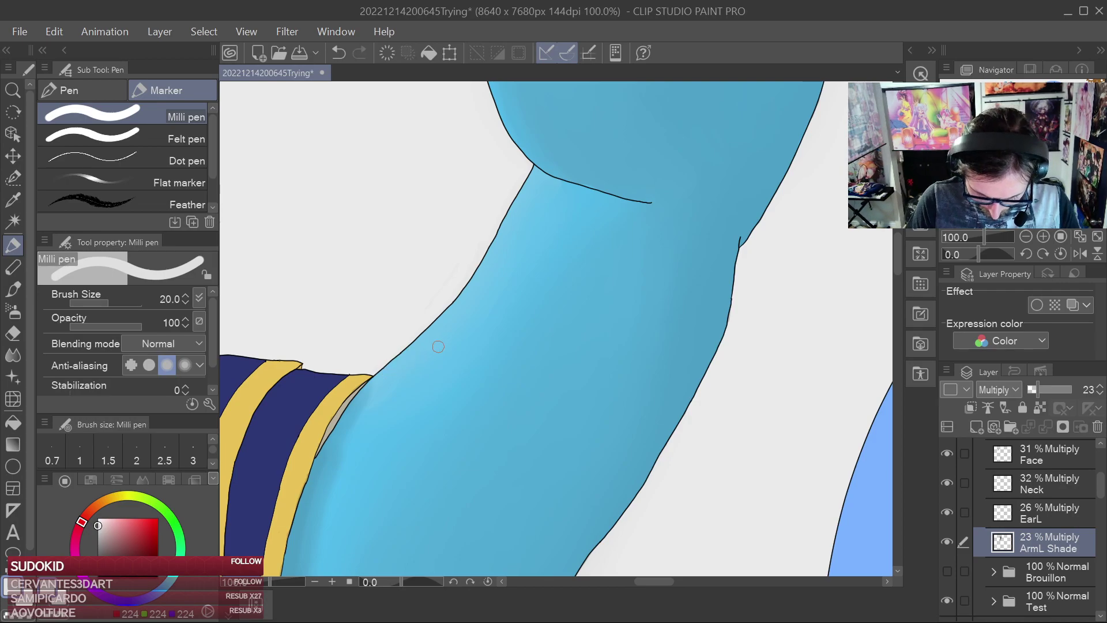
{"action": "scroll", "coordinate": [439, 346], "scroll_direction": "up", "scroll_amount": 2}
{"action": "key", "text": "bracketleft"}
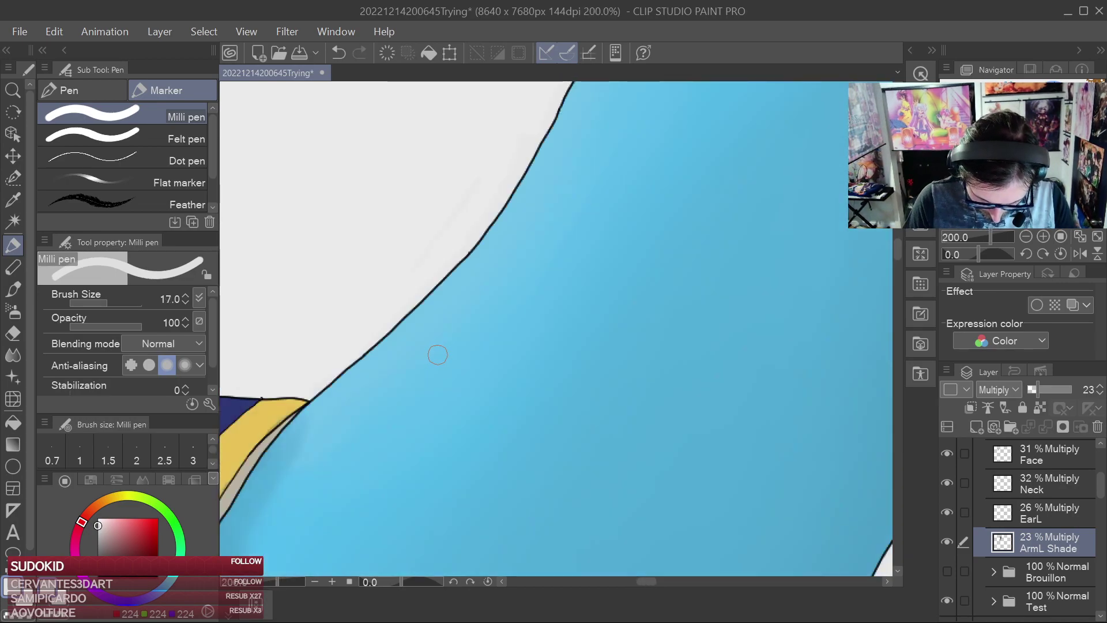
{"action": "scroll", "coordinate": [438, 373], "scroll_direction": "down", "scroll_amount": 2}
{"action": "left_click_drag", "start_coordinate": [447, 378], "coordinate": [544, 297]}
{"action": "scroll", "coordinate": [524, 321], "scroll_direction": "up", "scroll_amount": 1}
{"action": "left_click_drag", "start_coordinate": [485, 361], "coordinate": [535, 288]}
Smooth the arm's shading beside the sleeve trim and armpit with Soft Blend, and save the file
{"action": "left_click", "coordinate": [12, 355]}
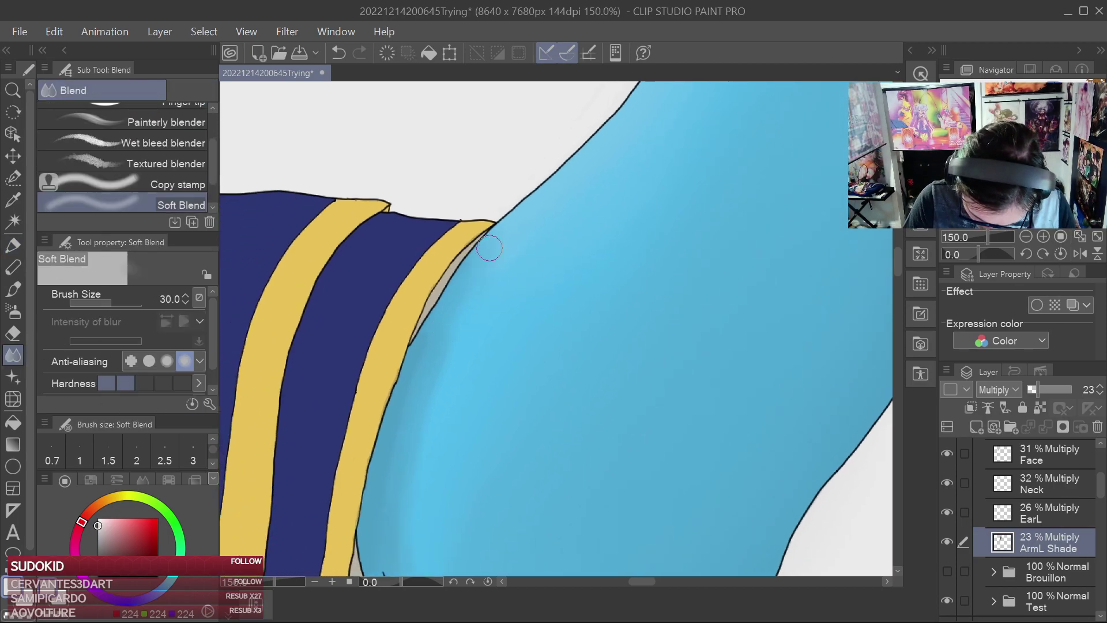
{"action": "left_click_drag", "start_coordinate": [429, 512], "coordinate": [453, 354]}
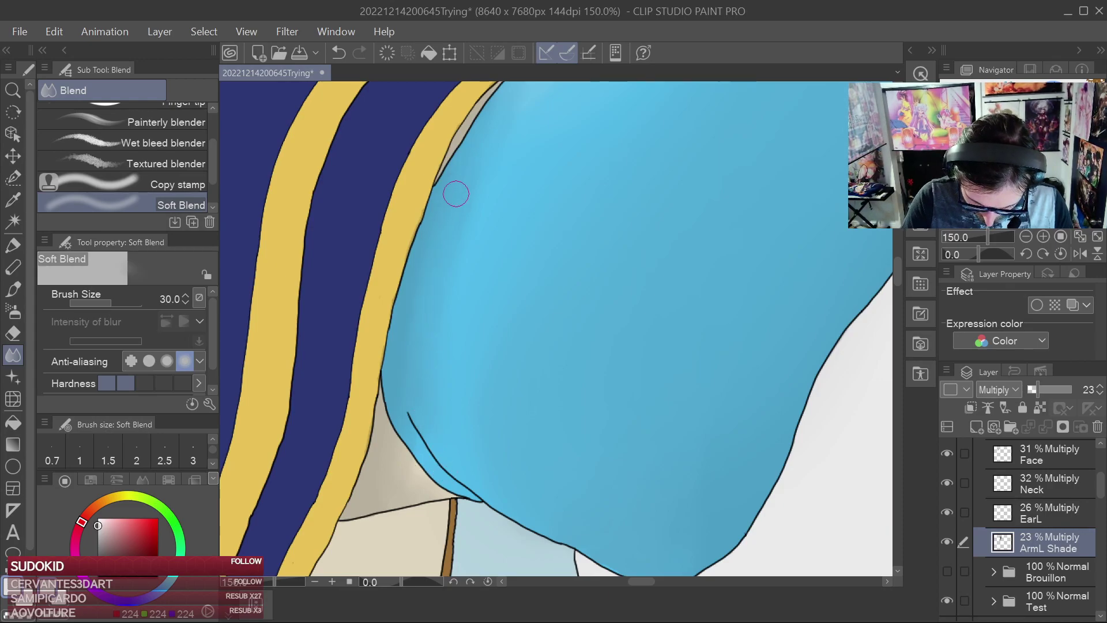
{"action": "left_click_drag", "start_coordinate": [425, 400], "coordinate": [458, 511]}
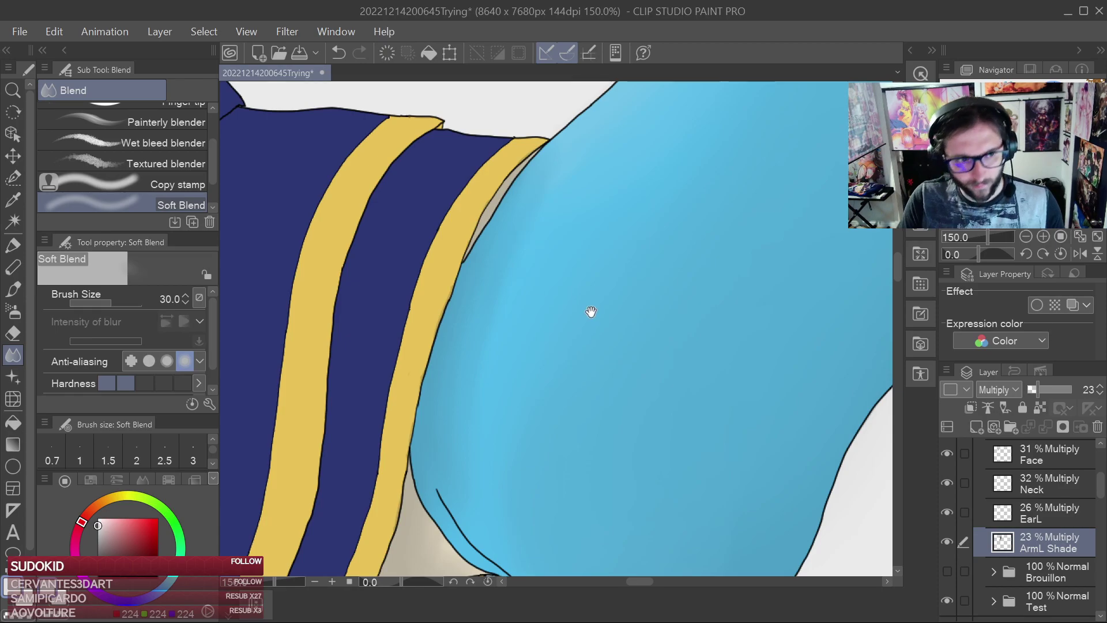
{"action": "left_click_drag", "start_coordinate": [524, 242], "coordinate": [508, 289]}
{"action": "key", "text": "ctrl+s"}
Paint a light grey band along the upper arm's inner edge up to the wrist crease with the Milli pen at size 50
{"action": "scroll", "coordinate": [594, 326], "scroll_direction": "up", "scroll_amount": 2}
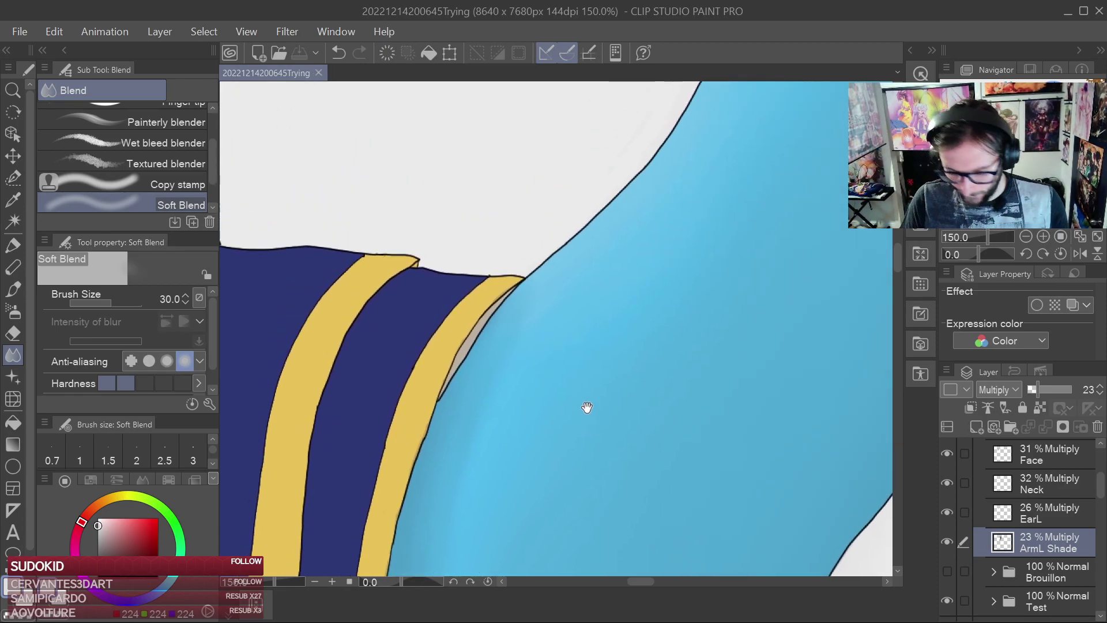
{"action": "left_click", "coordinate": [17, 244]}
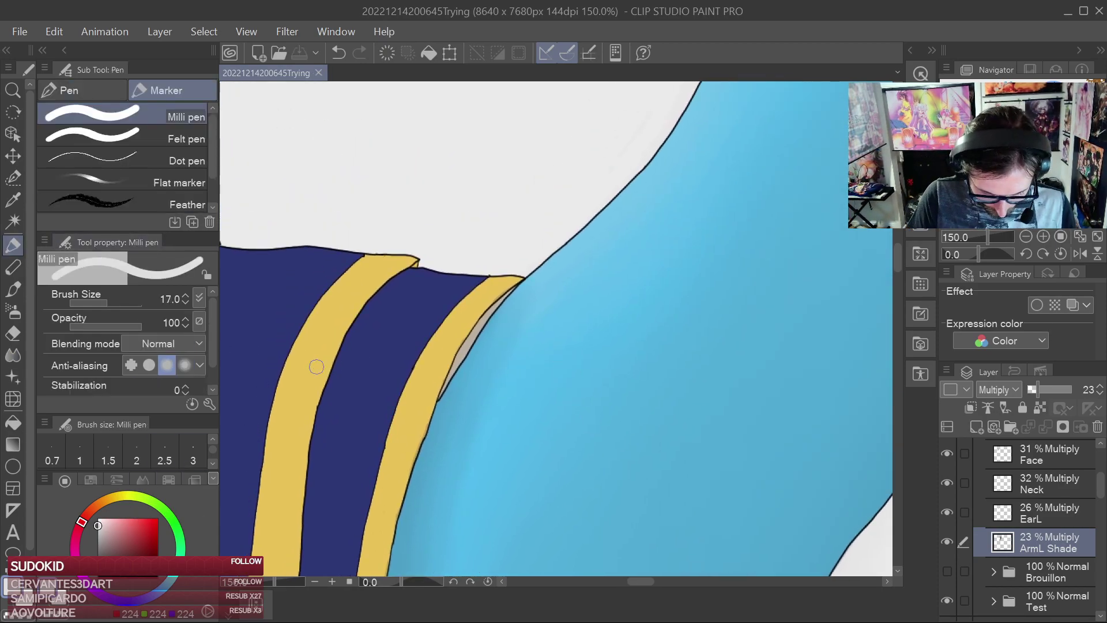
{"action": "key", "text": "bracketright"}
{"action": "key", "text": "bracketright"}
{"action": "key", "text": "bracketright"}
{"action": "key", "text": "bracketright"}
{"action": "key", "text": "bracketright"}
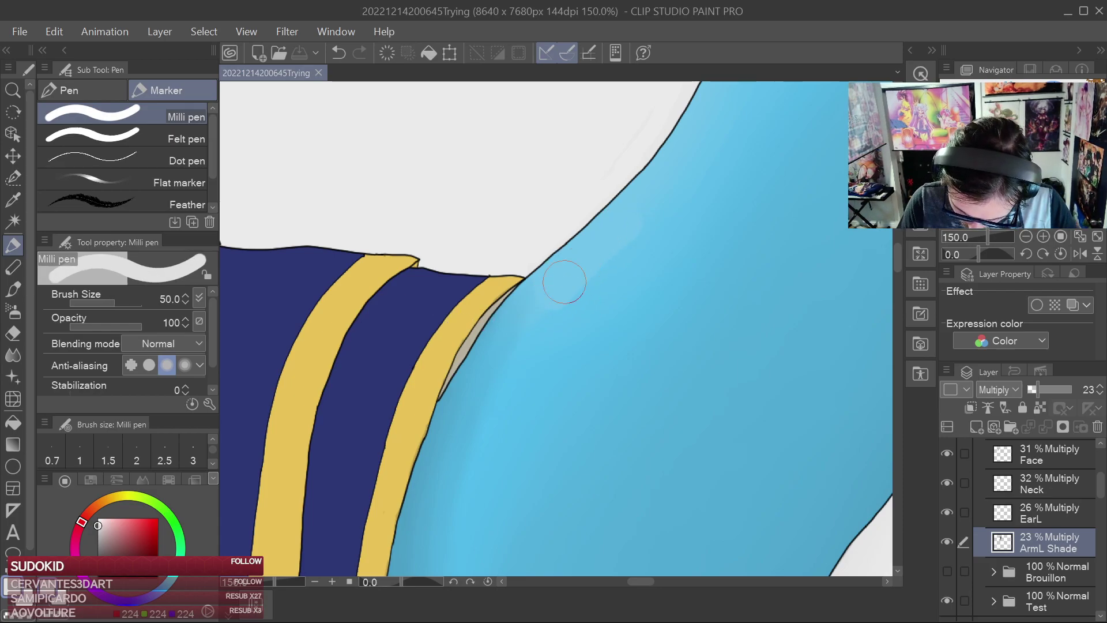
{"action": "left_click_drag", "start_coordinate": [710, 148], "coordinate": [620, 279]}
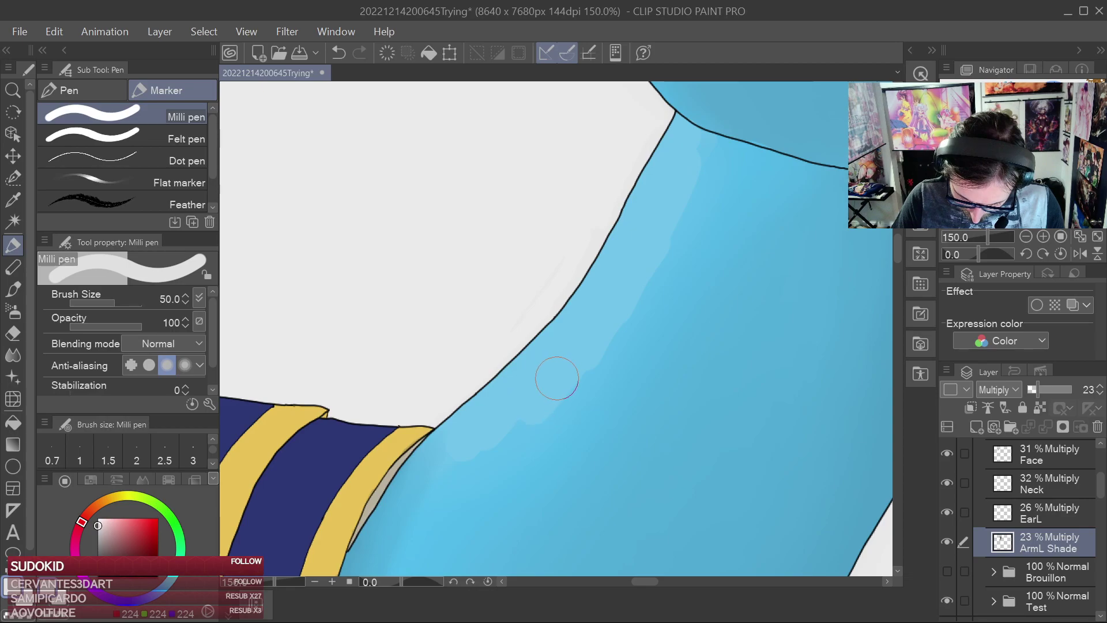
Blend the light band into the surrounding arm shading with Soft Blend, raising the brush size to 70
{"action": "left_click", "coordinate": [13, 354]}
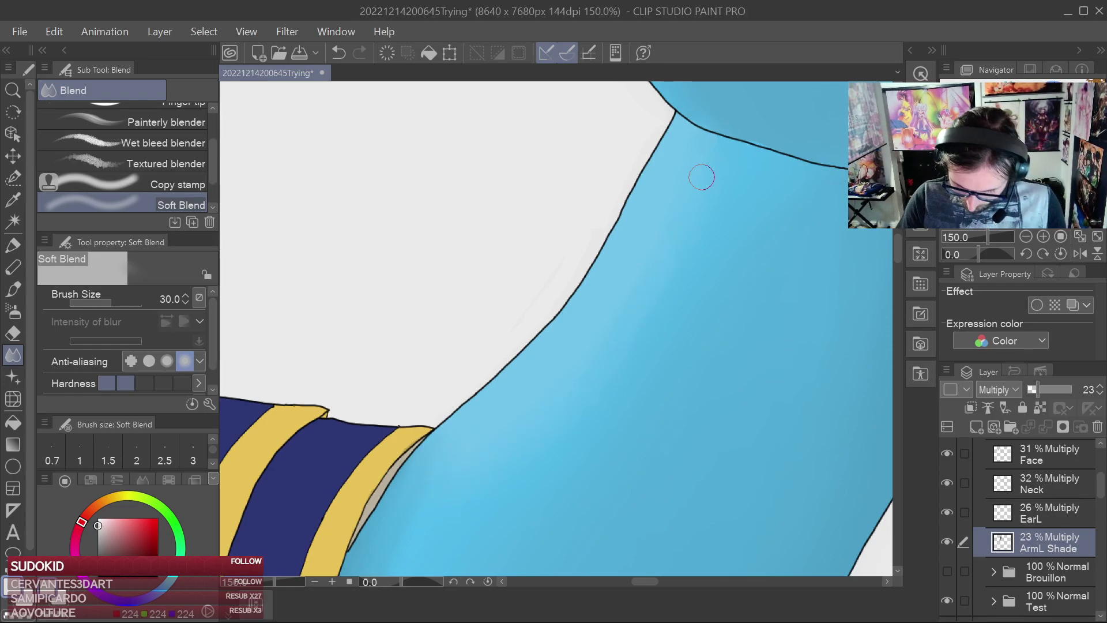
{"action": "scroll", "coordinate": [740, 220], "scroll_direction": "down", "scroll_amount": 3}
{"action": "scroll", "coordinate": [732, 301], "scroll_direction": "up", "scroll_amount": 1}
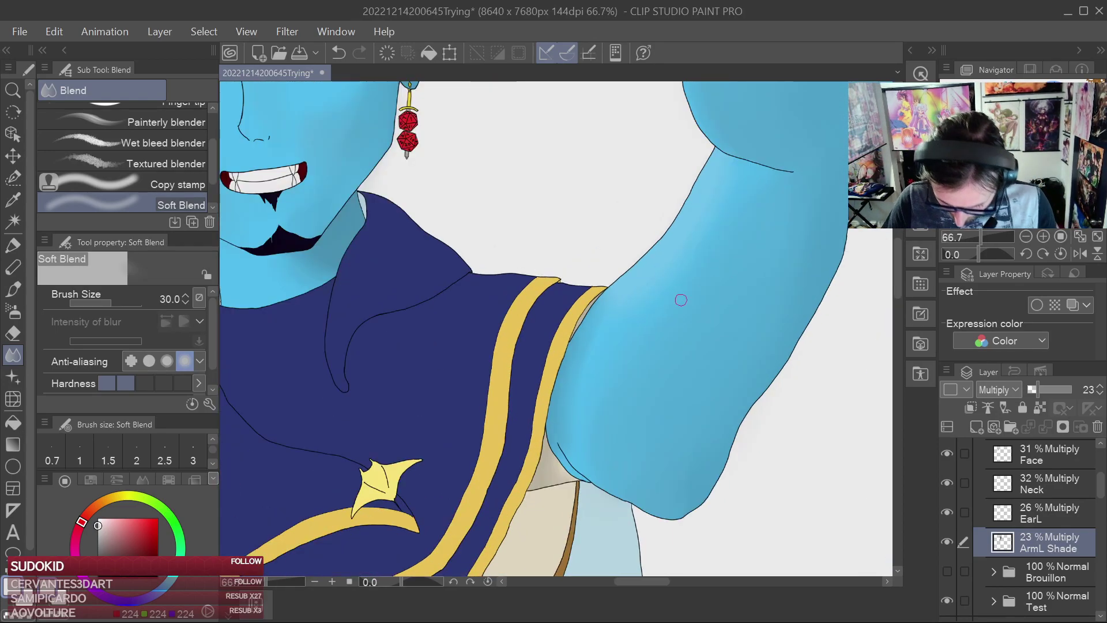
{"action": "key", "text": "bracketleft"}
{"action": "key", "text": "bracketleft"}
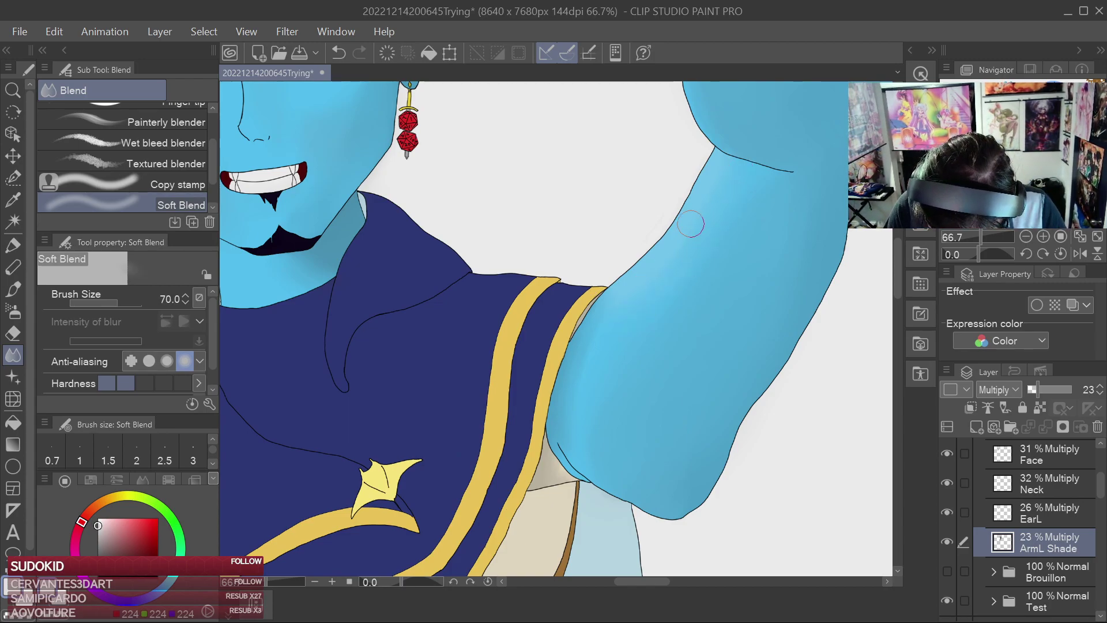
Toggle the ArmL Shade layer's visibility to compare the shading, finish blending the upper arm, and save the file
{"action": "left_click", "coordinate": [948, 541]}
{"action": "left_click", "coordinate": [949, 541]}
{"action": "left_click", "coordinate": [948, 538]}
{"action": "left_click", "coordinate": [947, 537]}
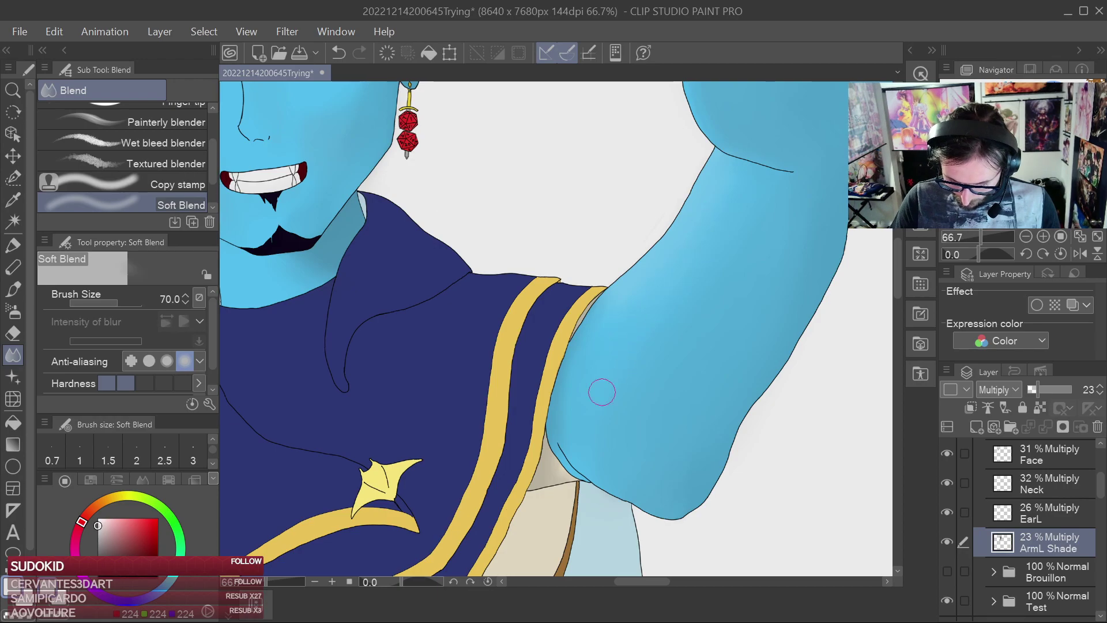
{"action": "scroll", "coordinate": [657, 341], "scroll_direction": "down", "scroll_amount": 1}
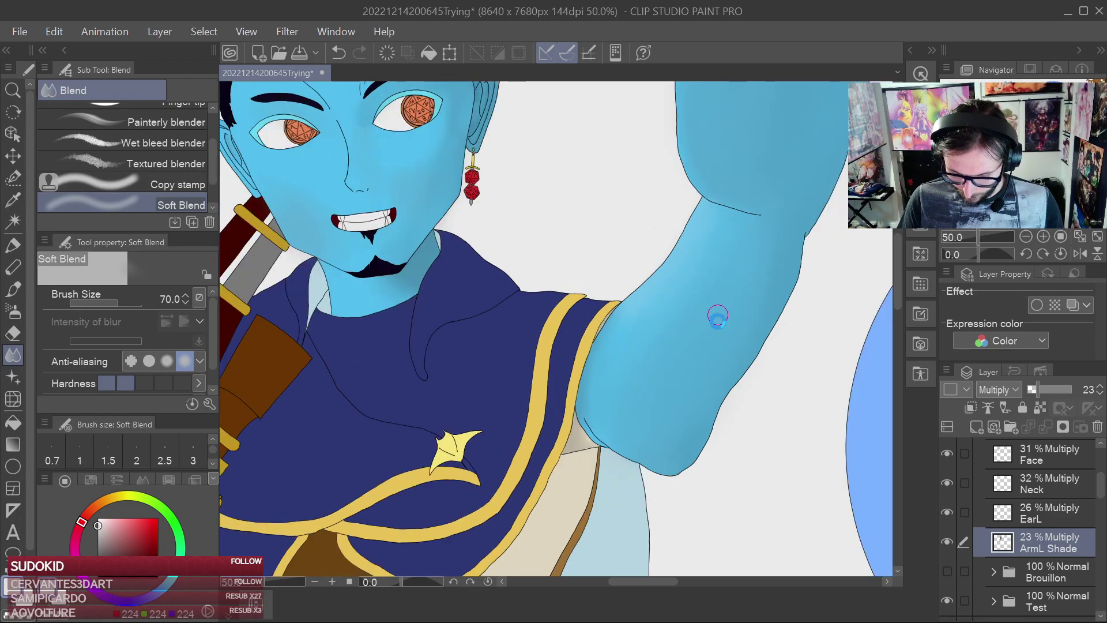
{"action": "key", "text": "ctrl+s"}
{"action": "scroll", "coordinate": [718, 315], "scroll_direction": "down", "scroll_amount": 2}
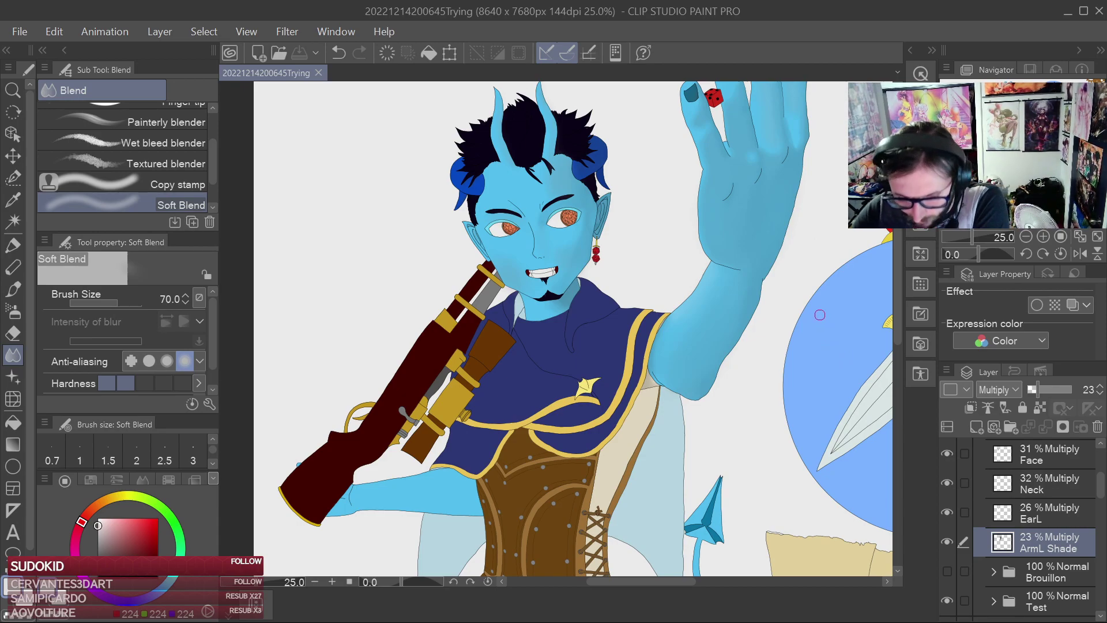
Set the Soft Blend brush size to 170 and blend the shading across the back of the raised hand
{"action": "scroll", "coordinate": [745, 223], "scroll_direction": "up", "scroll_amount": 2}
{"action": "mouse_move", "coordinate": [746, 223]}
{"action": "left_mouse_down"}
{"action": "mouse_move", "coordinate": [643, 378]}
{"action": "mouse_move", "coordinate": [623, 366]}
{"action": "mouse_move", "coordinate": [650, 346]}
{"action": "left_mouse_up"}
{"action": "key", "text": "]"}
{"action": "key", "text": "]"}
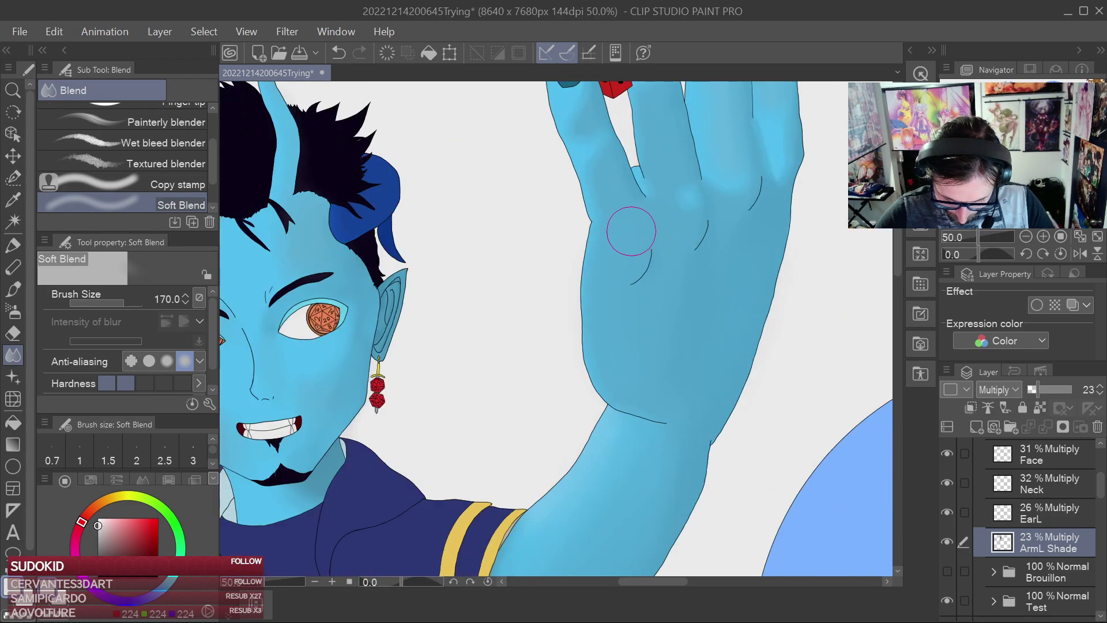
{"action": "left_click_drag", "start_coordinate": [641, 244], "coordinate": [645, 278]}
{"action": "scroll", "coordinate": [646, 279], "scroll_direction": "up", "scroll_amount": 1}
{"action": "scroll", "coordinate": [638, 290], "scroll_direction": "up", "scroll_amount": 1}
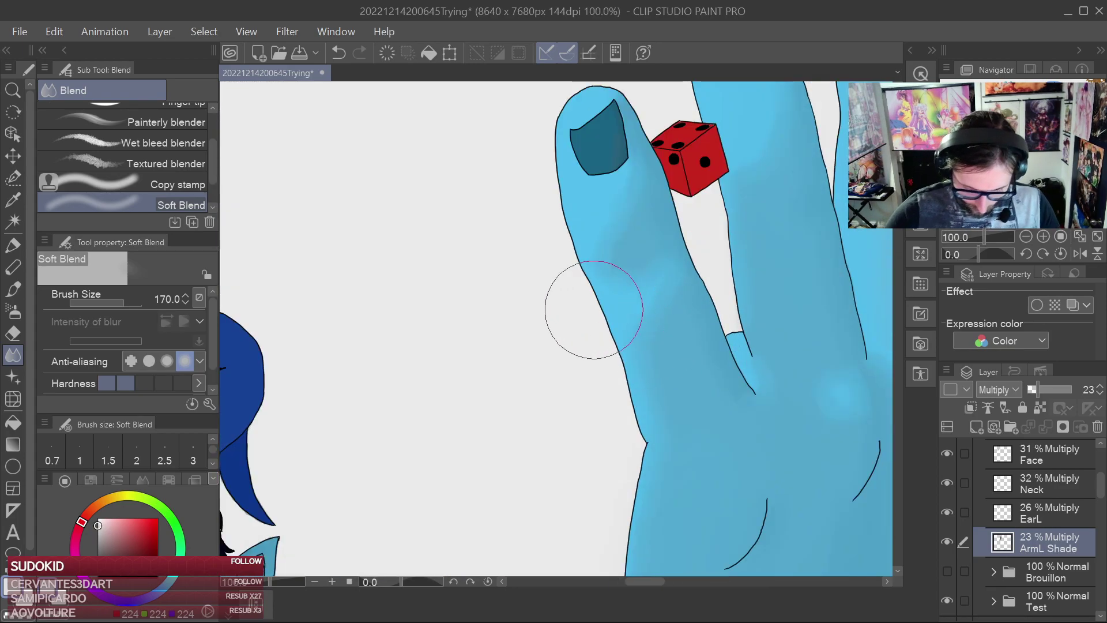
Reduce the Soft Blend brush size to 70 and smooth the shading along the raised hand's shortest finger
{"action": "key", "text": "bracketleft"}
{"action": "key", "text": "bracketleft"}
{"action": "key", "text": "bracketleft"}
{"action": "key", "text": "bracketleft"}
{"action": "key", "text": "bracketleft"}
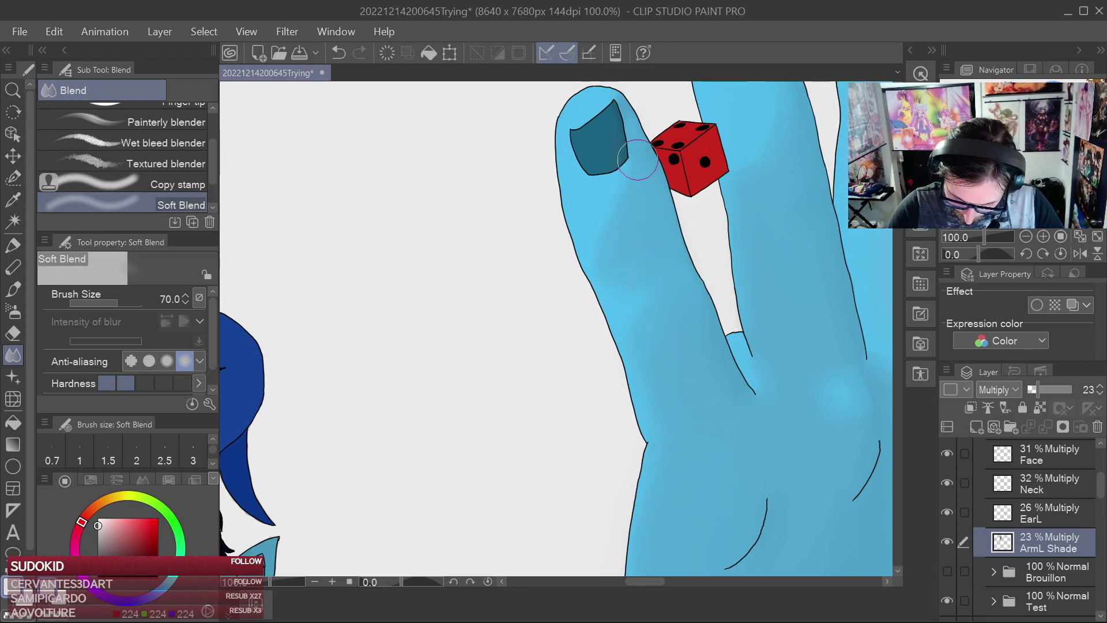
{"action": "left_click_drag", "start_coordinate": [782, 251], "coordinate": [676, 288]}
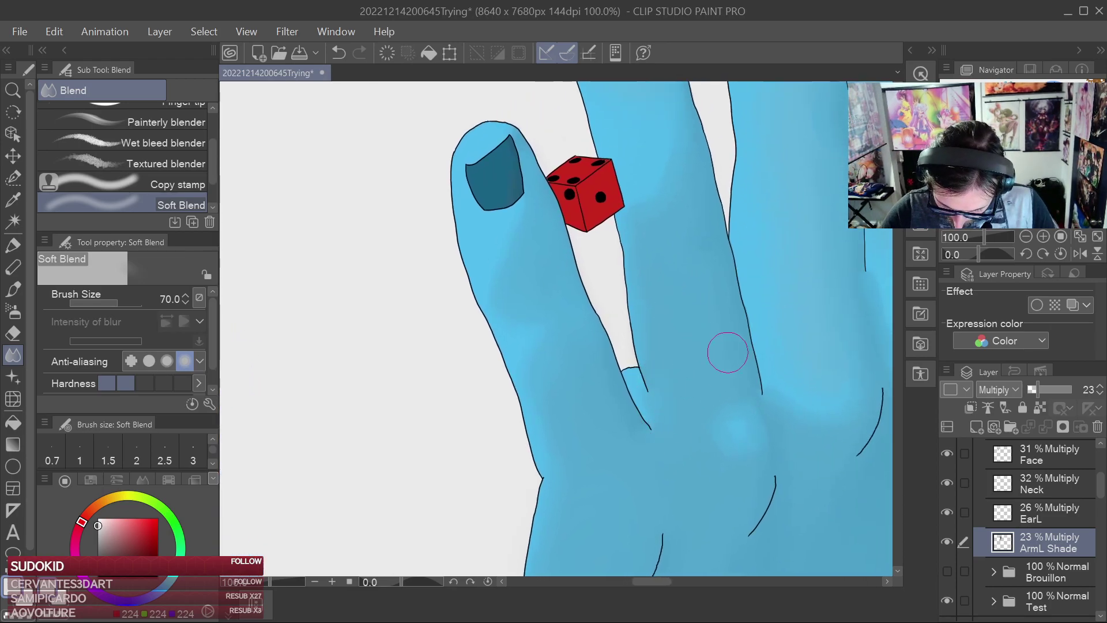
Soften the shading edges along the raised hand's three longer fingers and outer knuckles with Soft Blend
{"action": "left_click_drag", "start_coordinate": [826, 463], "coordinate": [673, 482]}
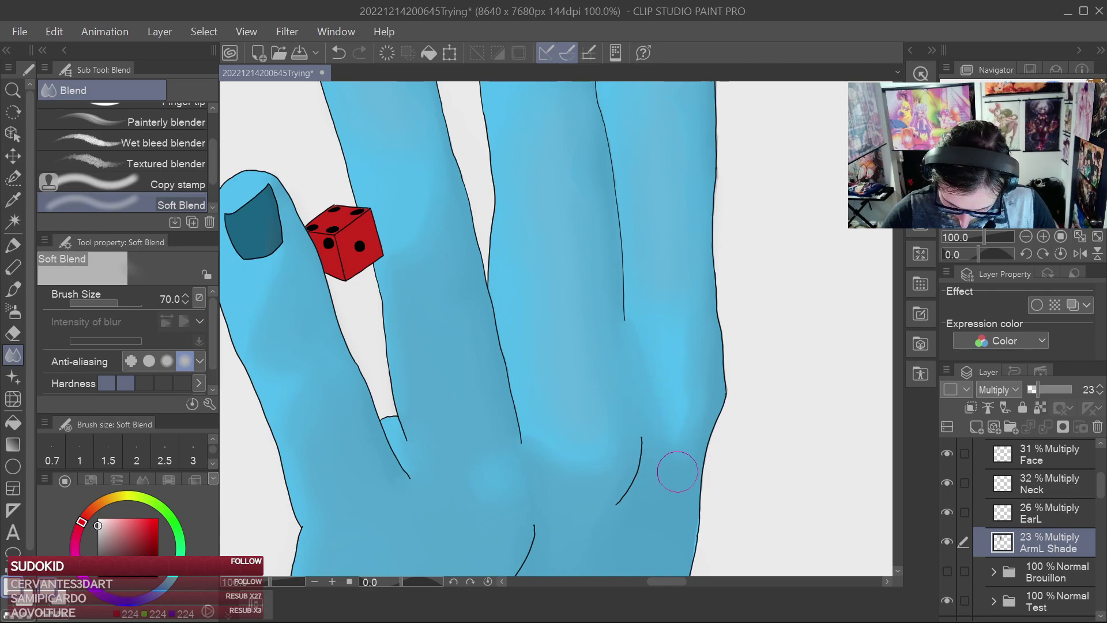
{"action": "left_click_drag", "start_coordinate": [691, 210], "coordinate": [668, 434]}
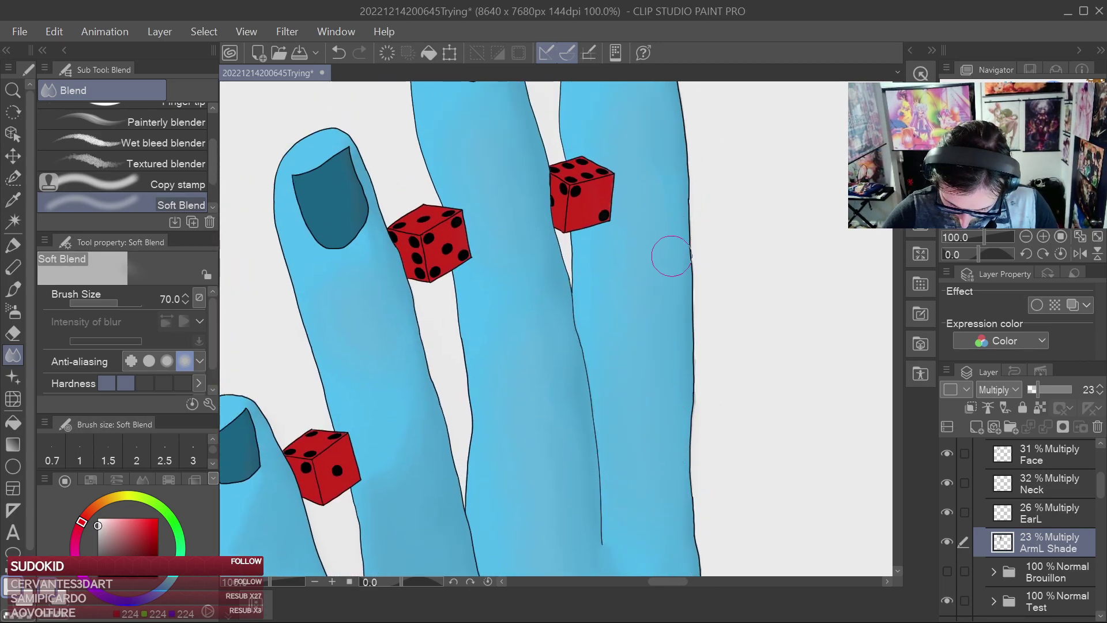
{"action": "left_click_drag", "start_coordinate": [647, 156], "coordinate": [633, 332]}
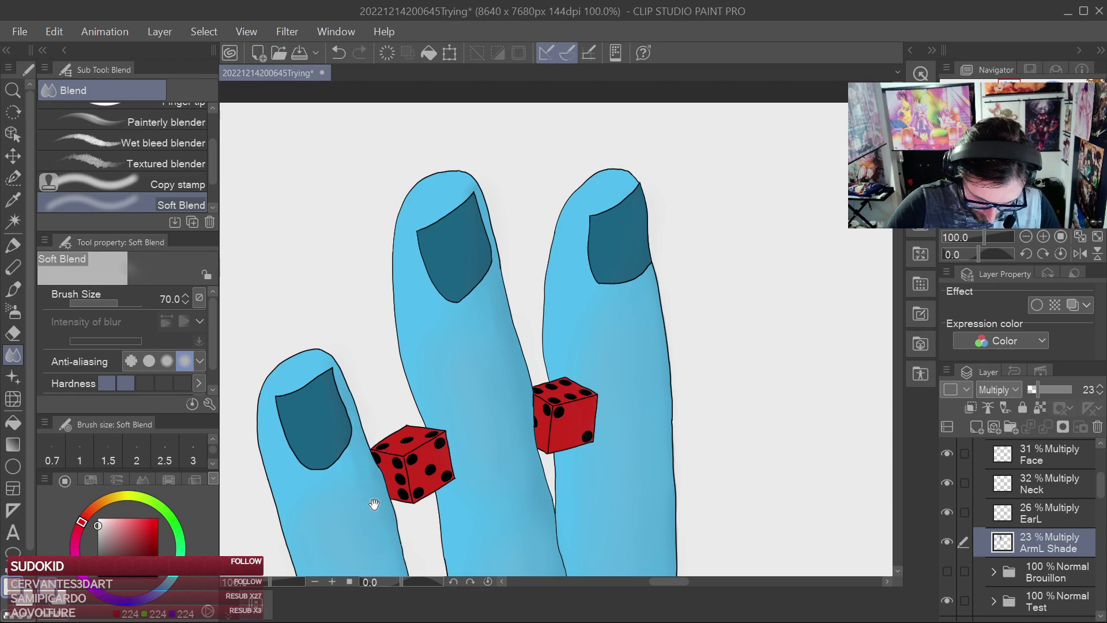
{"action": "left_click_drag", "start_coordinate": [371, 526], "coordinate": [334, 266]}
{"action": "left_click_drag", "start_coordinate": [376, 493], "coordinate": [370, 287]}
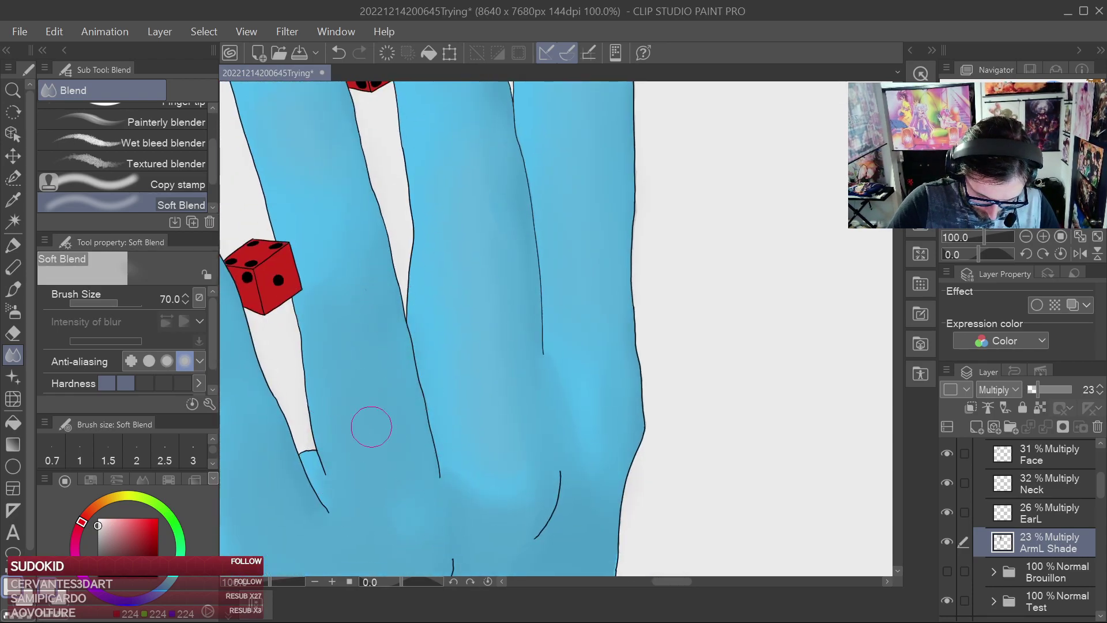
Smooth the remaining shadow transitions on the shortest finger and the neighbouring knuckle, and review the whole hand
{"action": "scroll", "coordinate": [513, 524], "scroll_direction": "up", "scroll_amount": 6}
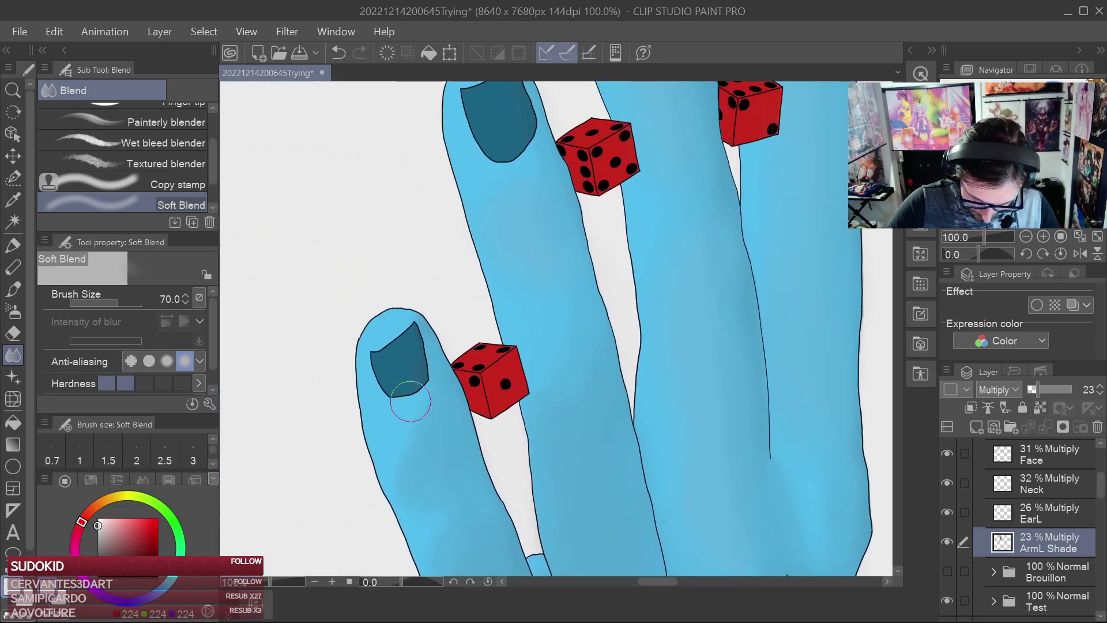
{"action": "scroll", "coordinate": [454, 493], "scroll_direction": "down", "scroll_amount": 3}
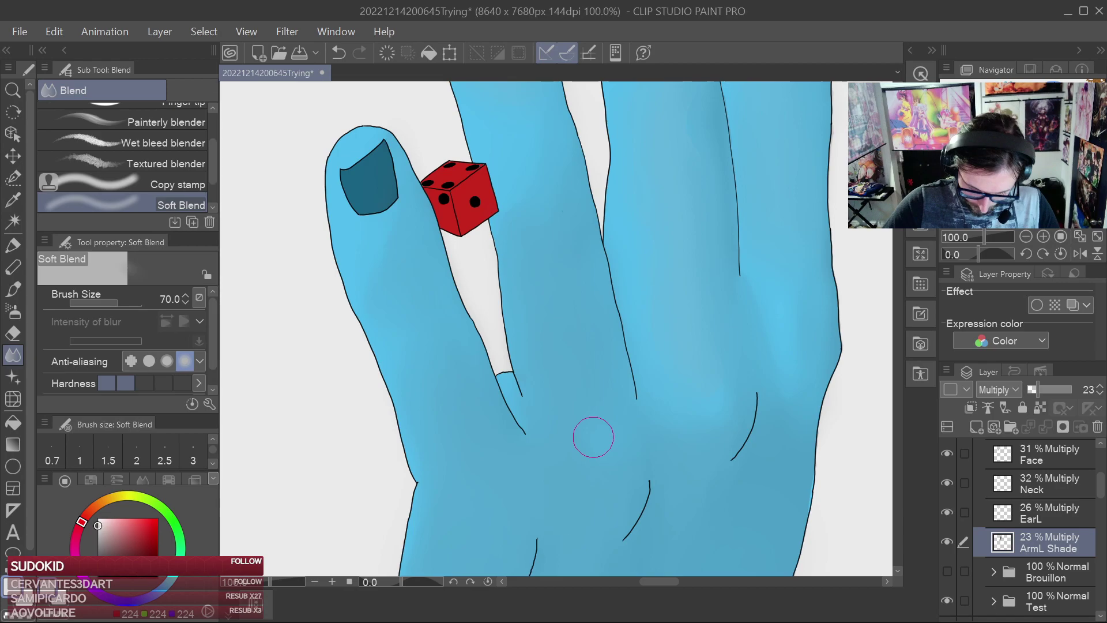
{"action": "scroll", "coordinate": [594, 437], "scroll_direction": "down", "scroll_amount": 3}
{"action": "left_click_drag", "start_coordinate": [705, 470], "coordinate": [713, 424]}
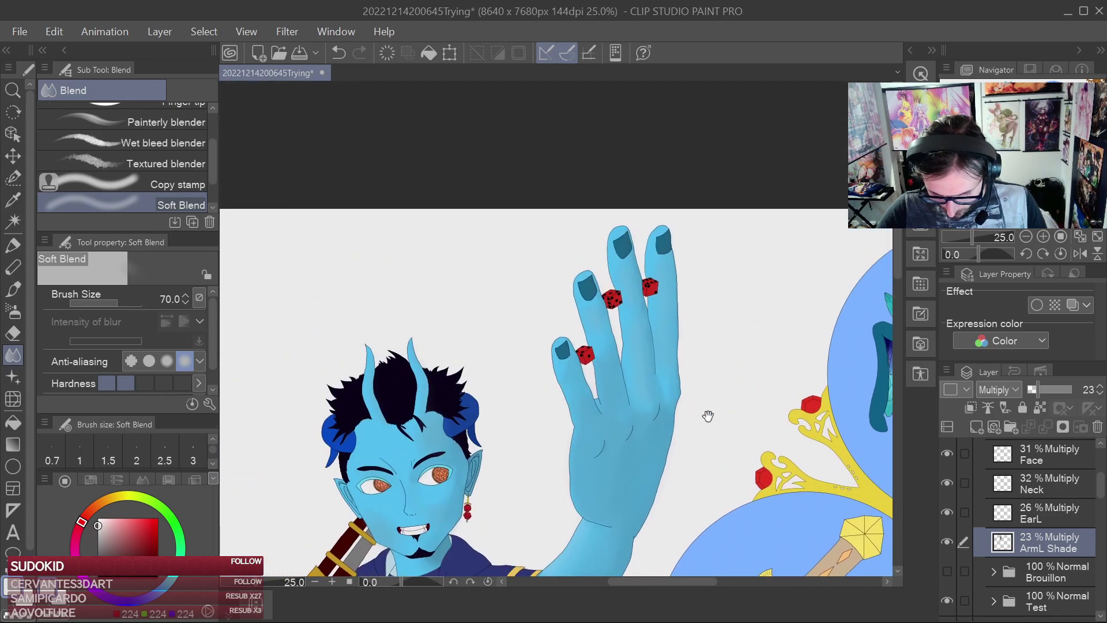
{"action": "scroll", "coordinate": [643, 318], "scroll_direction": "up", "scroll_amount": 1}
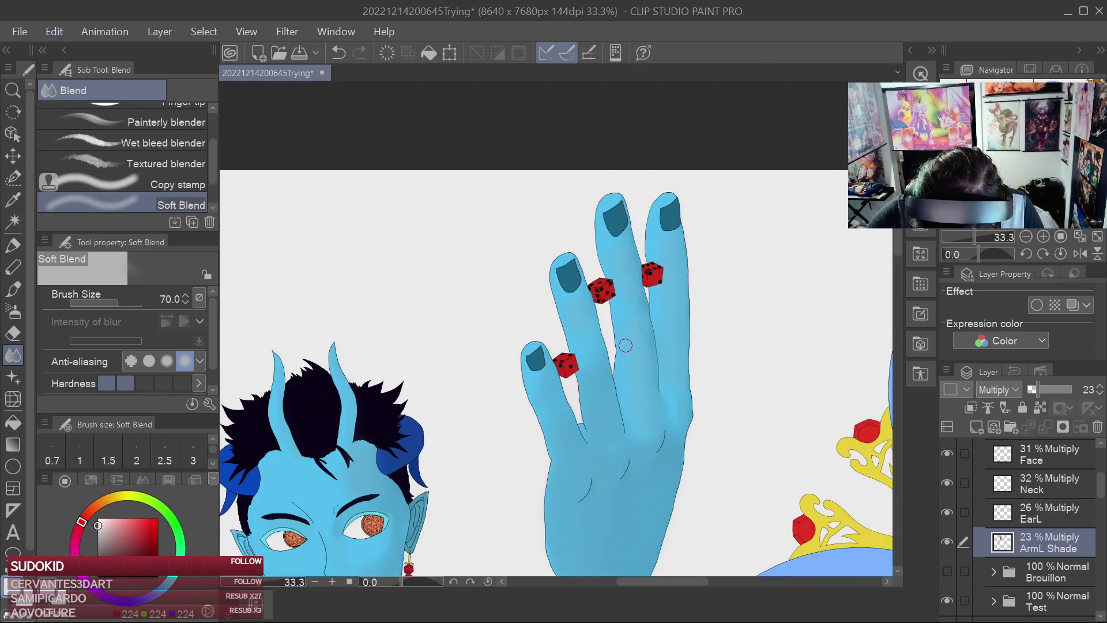
Review the raised hand together with the whole figure and save the illustration
{"action": "scroll", "coordinate": [648, 357], "scroll_direction": "down", "scroll_amount": 1}
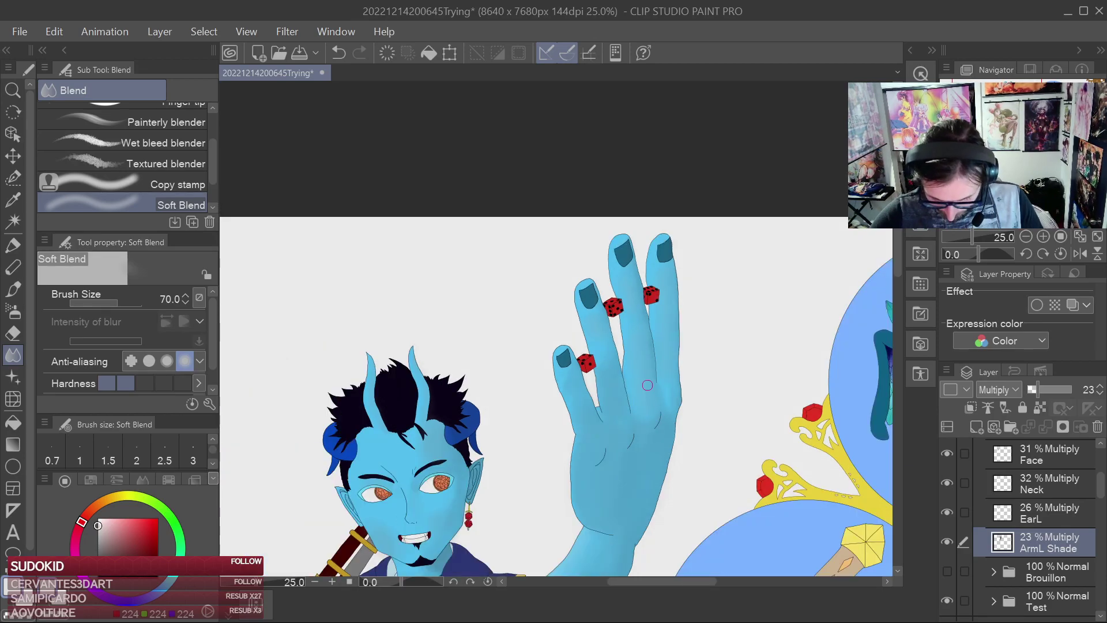
{"action": "left_click_drag", "start_coordinate": [676, 370], "coordinate": [690, 168]}
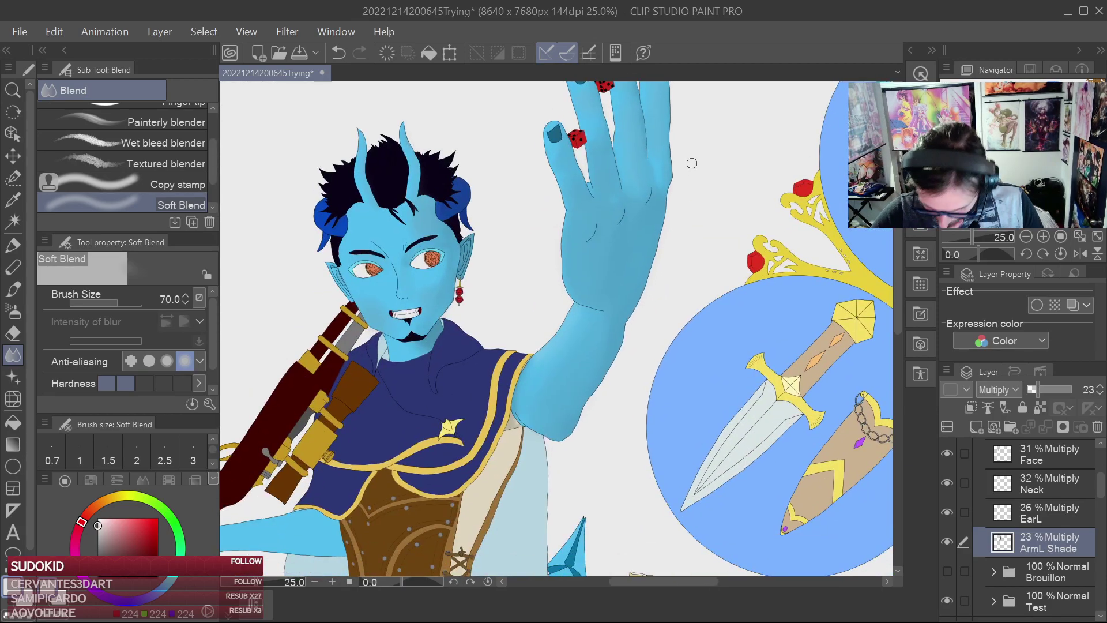
{"action": "scroll", "coordinate": [667, 351], "scroll_direction": "down", "scroll_amount": 2}
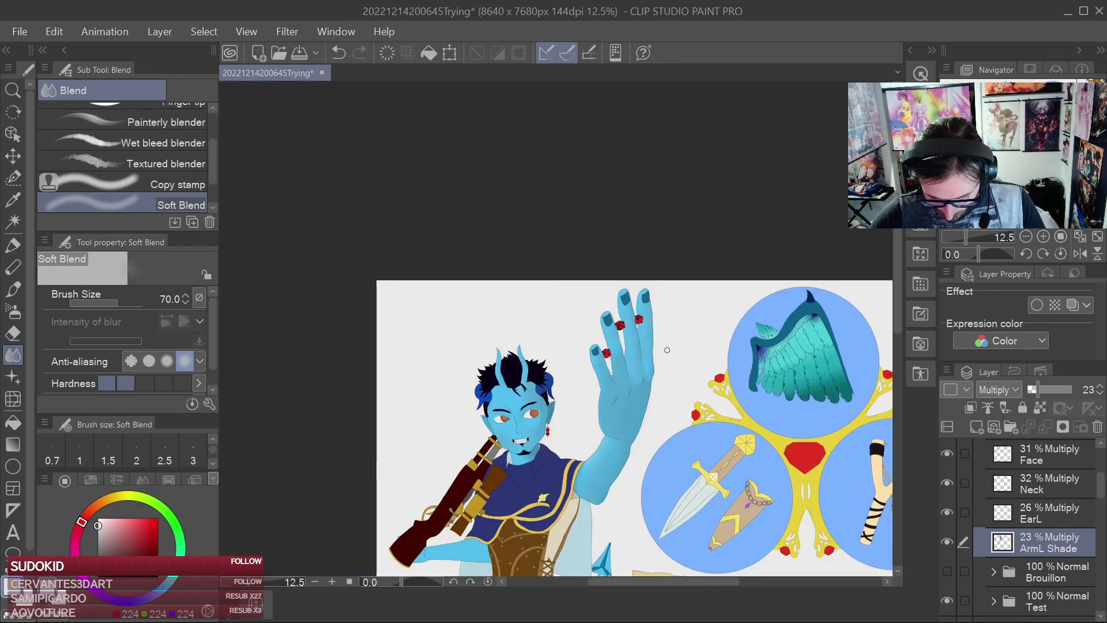
{"action": "key", "text": "ctrl+s"}
{"action": "left_click_drag", "start_coordinate": [667, 357], "coordinate": [700, 240]}
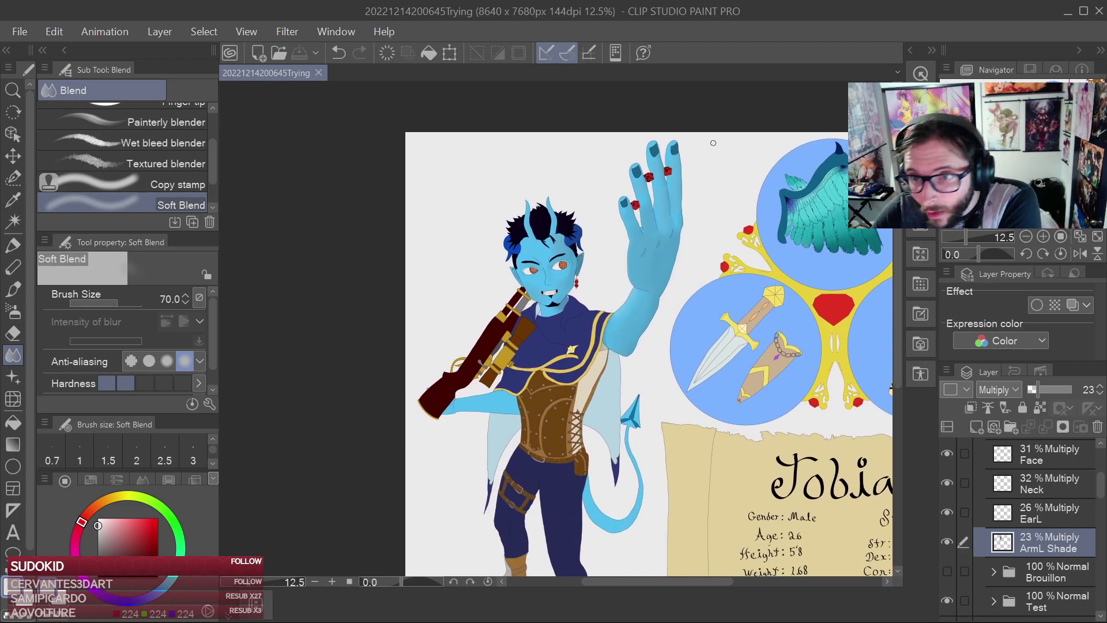
Mirror the canvas view and smooth the shading along the raised hand's long fingers and outer knuckle with Soft Blend
{"action": "left_click", "coordinate": [1080, 254]}
{"action": "scroll", "coordinate": [635, 358], "scroll_direction": "up", "scroll_amount": 6}
{"action": "mouse_move", "coordinate": [658, 338]}
{"action": "left_mouse_down"}
{"action": "mouse_move", "coordinate": [843, 338]}
{"action": "mouse_move", "coordinate": [848, 391]}
{"action": "left_mouse_up"}
{"action": "left_click_drag", "start_coordinate": [538, 317], "coordinate": [764, 354]}
{"action": "mouse_move", "coordinate": [637, 256]}
{"action": "left_mouse_down"}
{"action": "mouse_move", "coordinate": [727, 360]}
{"action": "mouse_move", "coordinate": [718, 418]}
{"action": "left_mouse_up"}
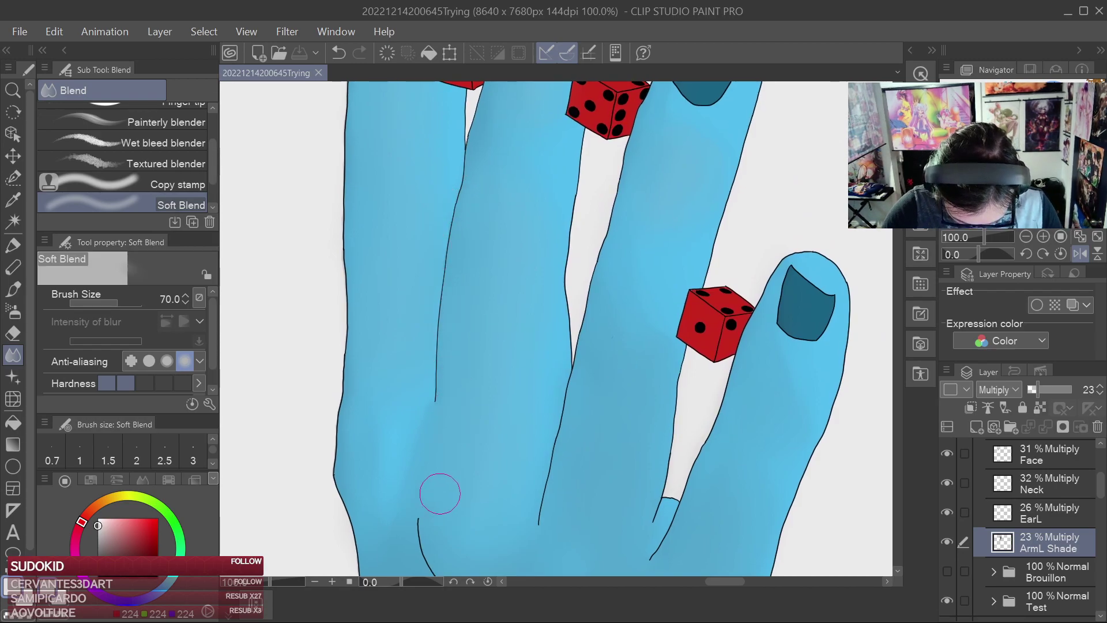
{"action": "scroll", "coordinate": [461, 438], "scroll_direction": "up", "scroll_amount": 5}
{"action": "left_click_drag", "start_coordinate": [543, 325], "coordinate": [558, 259]}
{"action": "left_click_drag", "start_coordinate": [574, 416], "coordinate": [593, 212]}
{"action": "left_click_drag", "start_coordinate": [600, 286], "coordinate": [613, 192]}
{"action": "left_click_drag", "start_coordinate": [479, 257], "coordinate": [474, 479]}
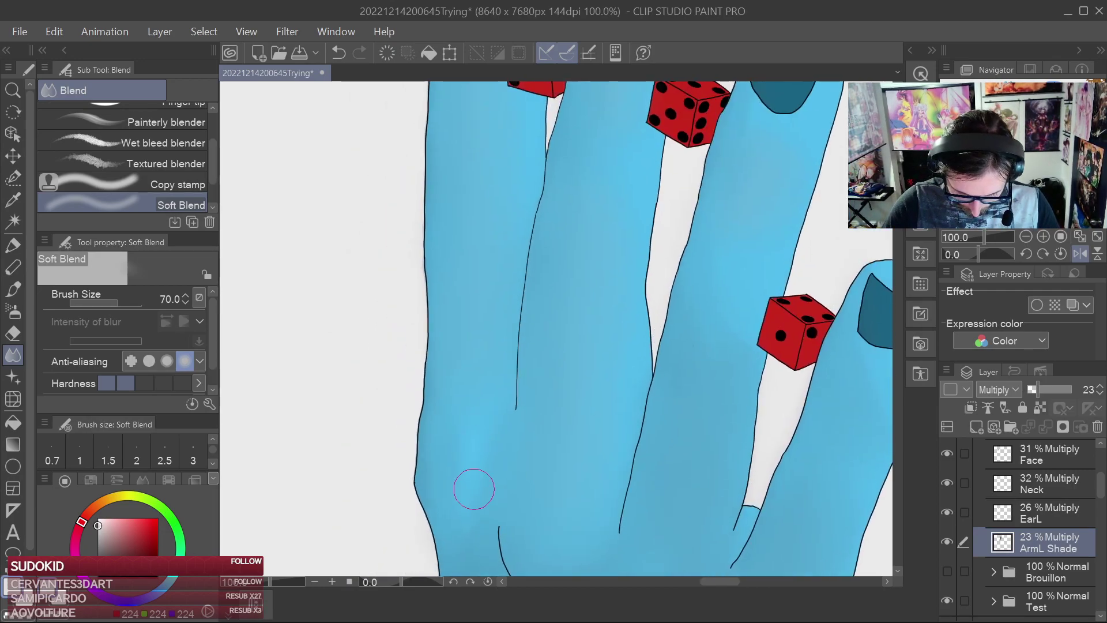
Check the finger shading up to the nails in the mirrored view and return the canvas to its normal orientation
{"action": "scroll", "coordinate": [492, 294], "scroll_direction": "up", "scroll_amount": 5}
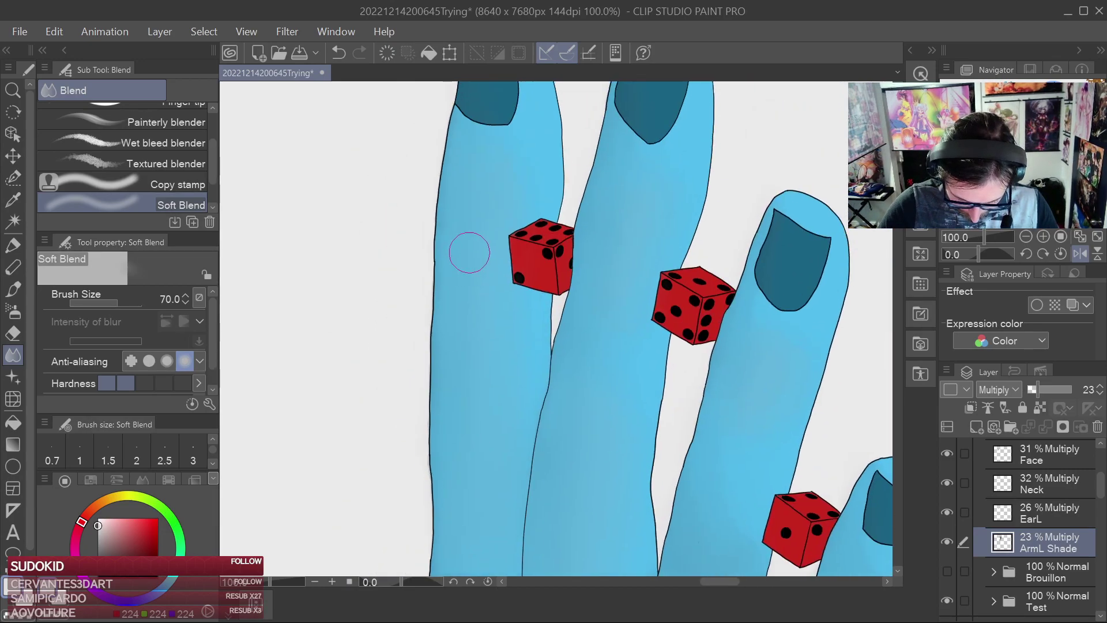
{"action": "left_click_drag", "start_coordinate": [572, 479], "coordinate": [600, 329]}
{"action": "left_click_drag", "start_coordinate": [778, 347], "coordinate": [675, 204]}
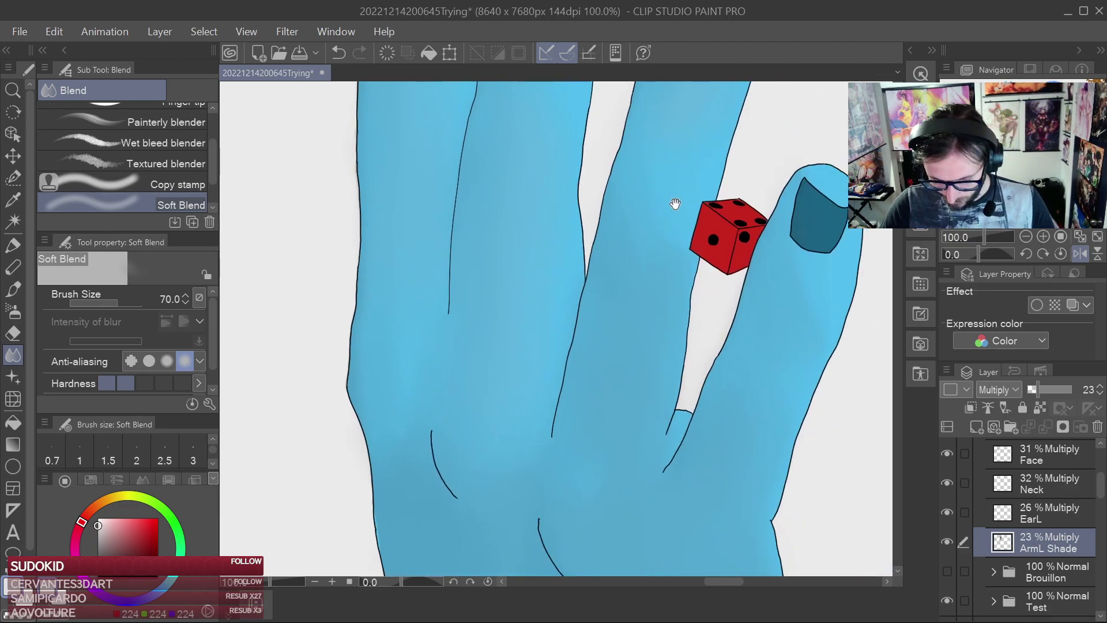
{"action": "left_click", "coordinate": [1080, 254]}
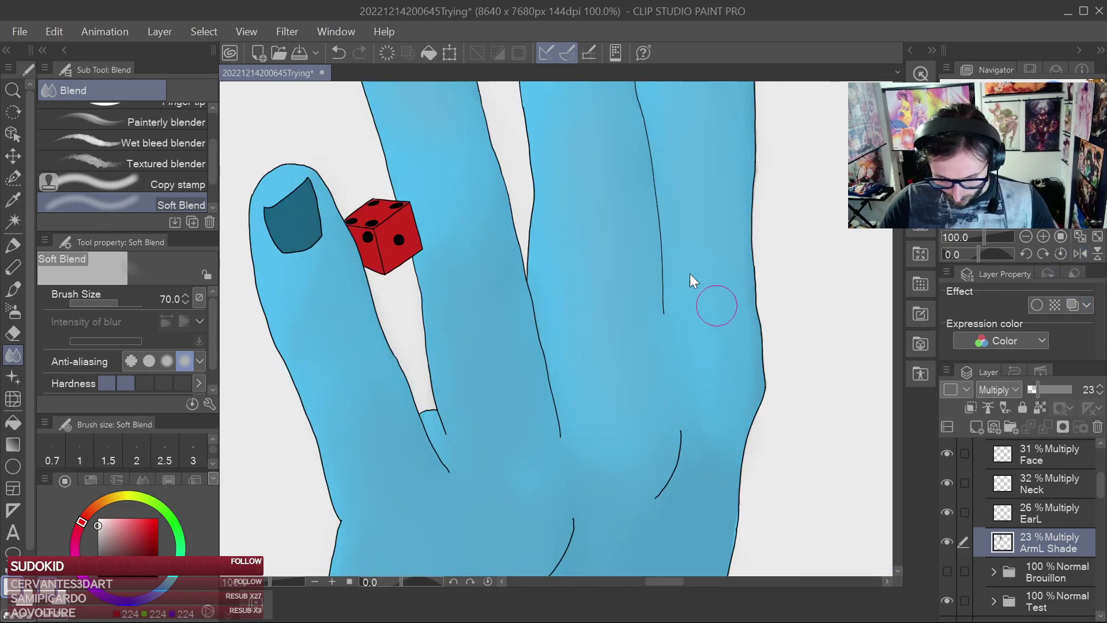
{"action": "left_click_drag", "start_coordinate": [679, 282], "coordinate": [769, 408]}
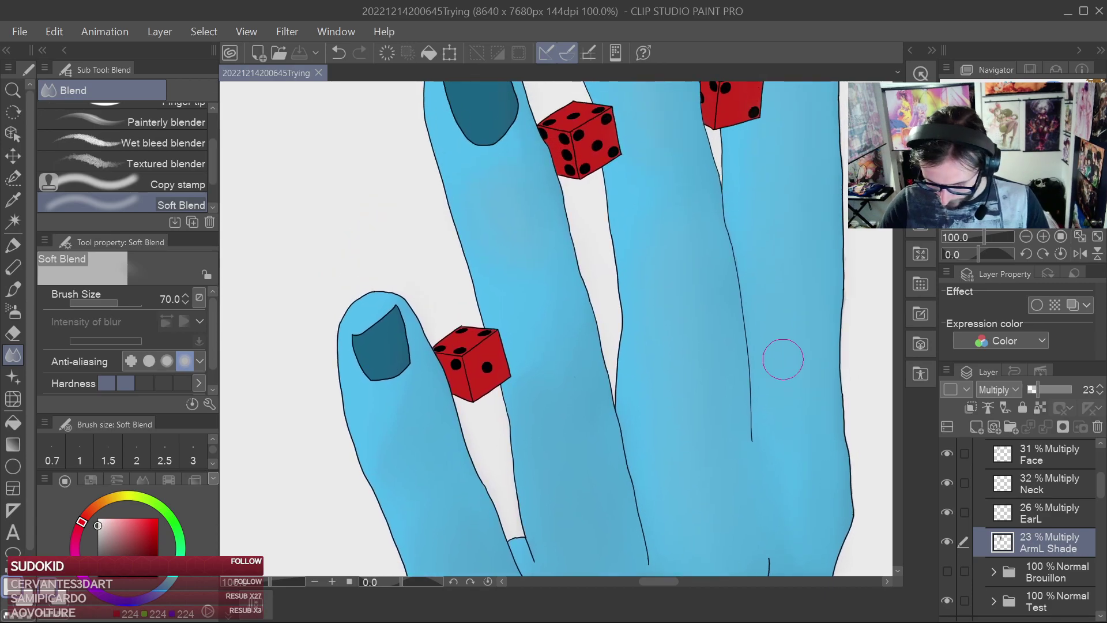
Add a new layer above ArmL Shade and name it Dice
{"action": "left_click", "coordinate": [976, 427]}
{"action": "double_click", "coordinate": [1044, 548]}
{"action": "type", "text": "Dice"}
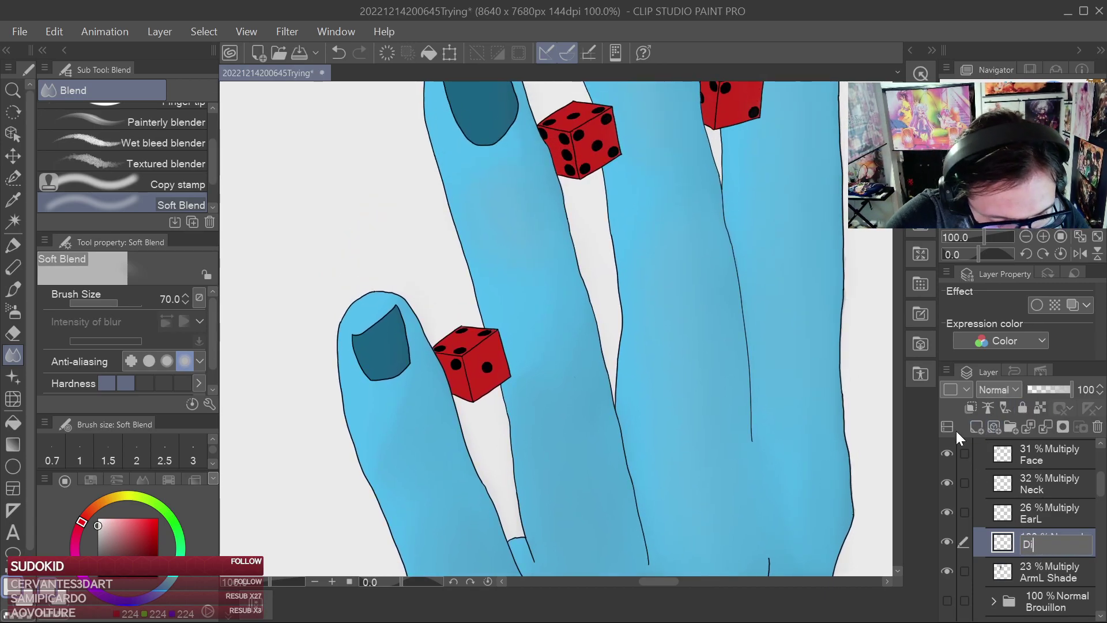
{"action": "key", "text": "Return"}
Paint dark grey shading with the Milli pen at size 25 along two edges of the one-dot face on the lowest die
{"action": "mouse_move", "coordinate": [681, 263]}
{"action": "left_mouse_down"}
{"action": "mouse_move", "coordinate": [786, 351]}
{"action": "mouse_move", "coordinate": [724, 191]}
{"action": "left_mouse_up"}
{"action": "scroll", "coordinate": [767, 322], "scroll_direction": "down", "scroll_amount": 1}
{"action": "scroll", "coordinate": [768, 323], "scroll_direction": "down", "scroll_amount": 1}
{"action": "scroll", "coordinate": [732, 317], "scroll_direction": "up", "scroll_amount": 2}
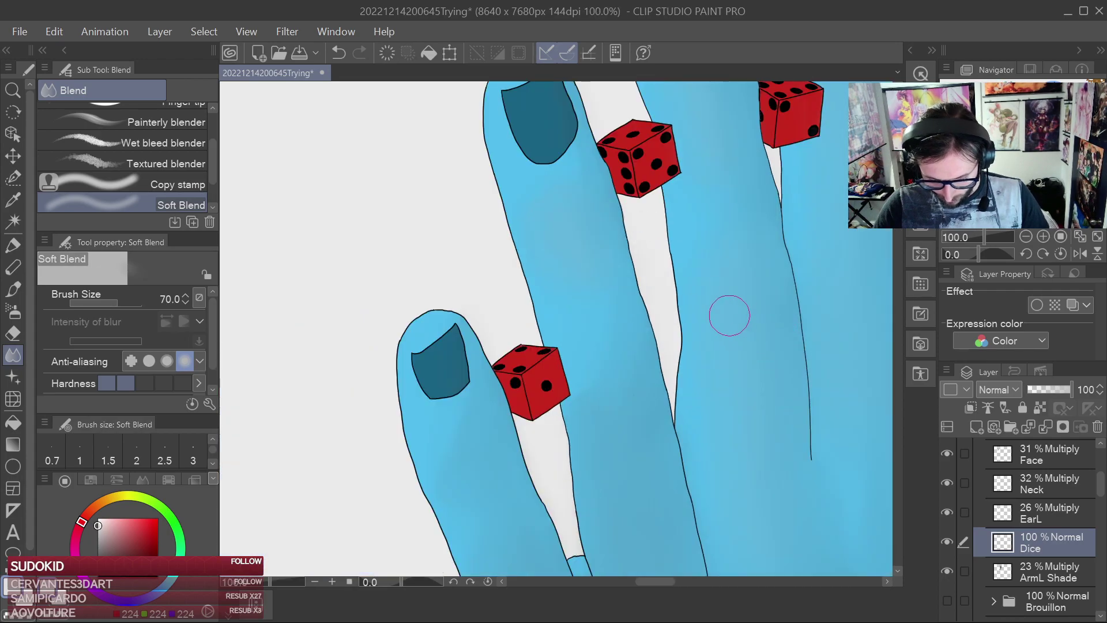
{"action": "scroll", "coordinate": [732, 294], "scroll_direction": "down", "scroll_amount": 1}
{"action": "scroll", "coordinate": [750, 332], "scroll_direction": "up", "scroll_amount": 1}
{"action": "scroll", "coordinate": [750, 325], "scroll_direction": "up", "scroll_amount": 2}
{"action": "left_click_drag", "start_coordinate": [733, 318], "coordinate": [819, 179]}
{"action": "key", "text": "p"}
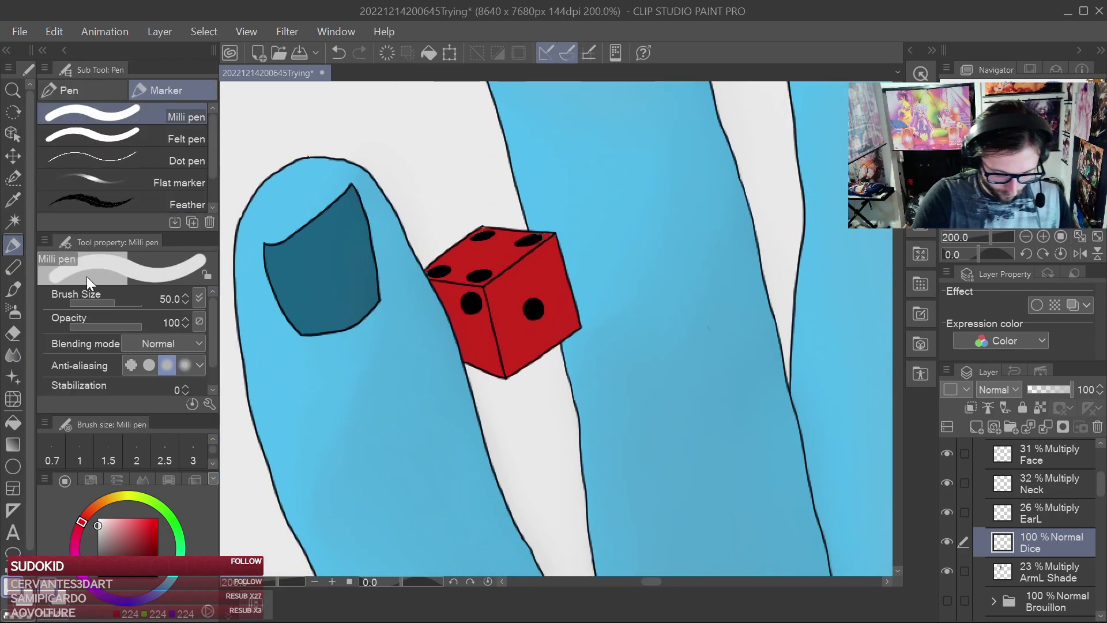
{"action": "left_click_drag", "start_coordinate": [100, 525], "coordinate": [99, 563]}
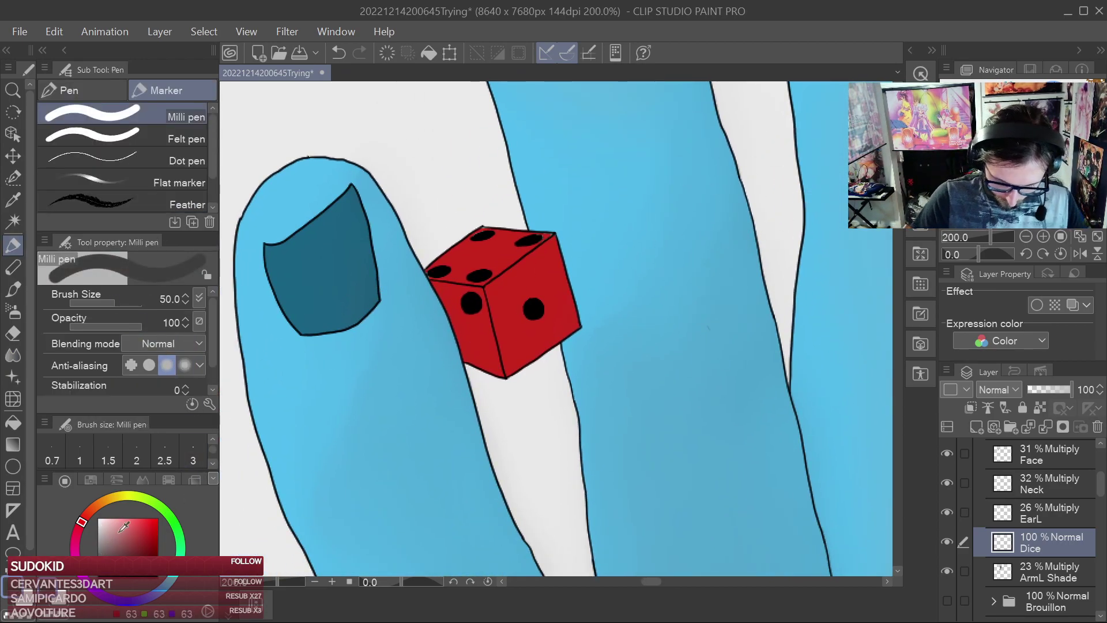
{"action": "key", "text": "bracketleft"}
{"action": "key", "text": "bracketleft"}
{"action": "key", "text": "bracketleft"}
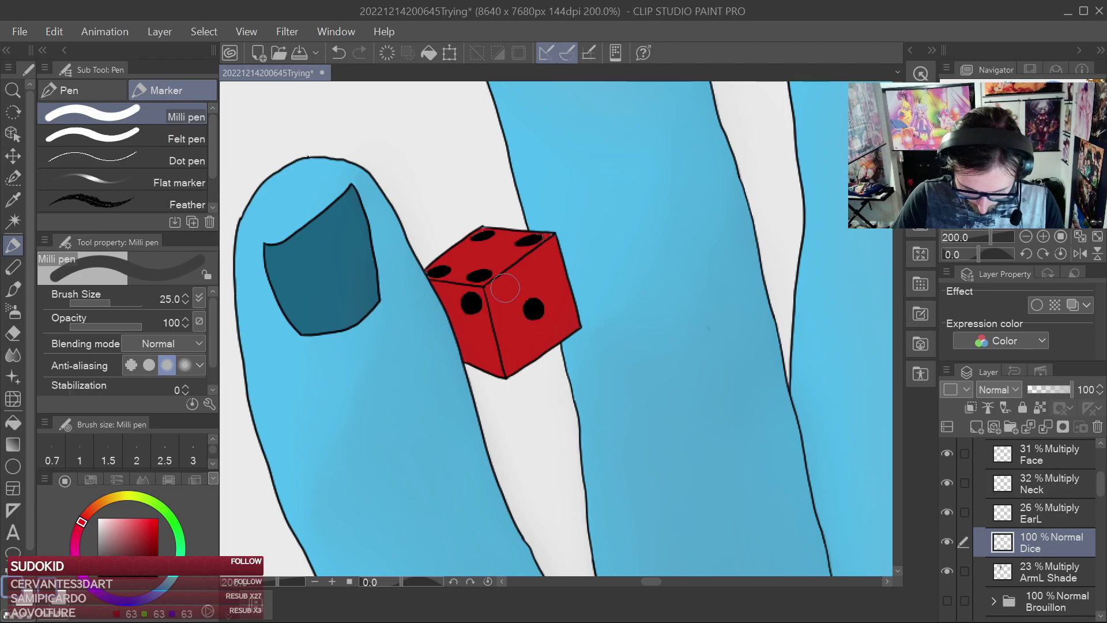
{"action": "left_click_drag", "start_coordinate": [504, 286], "coordinate": [510, 342]}
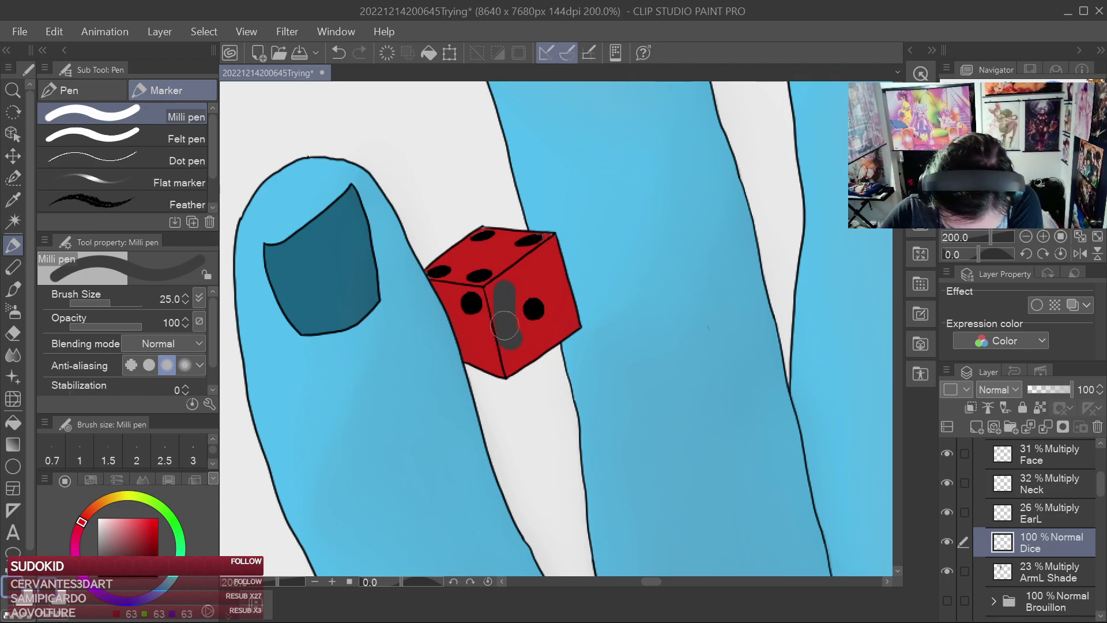
{"action": "left_click_drag", "start_coordinate": [506, 290], "coordinate": [545, 258]}
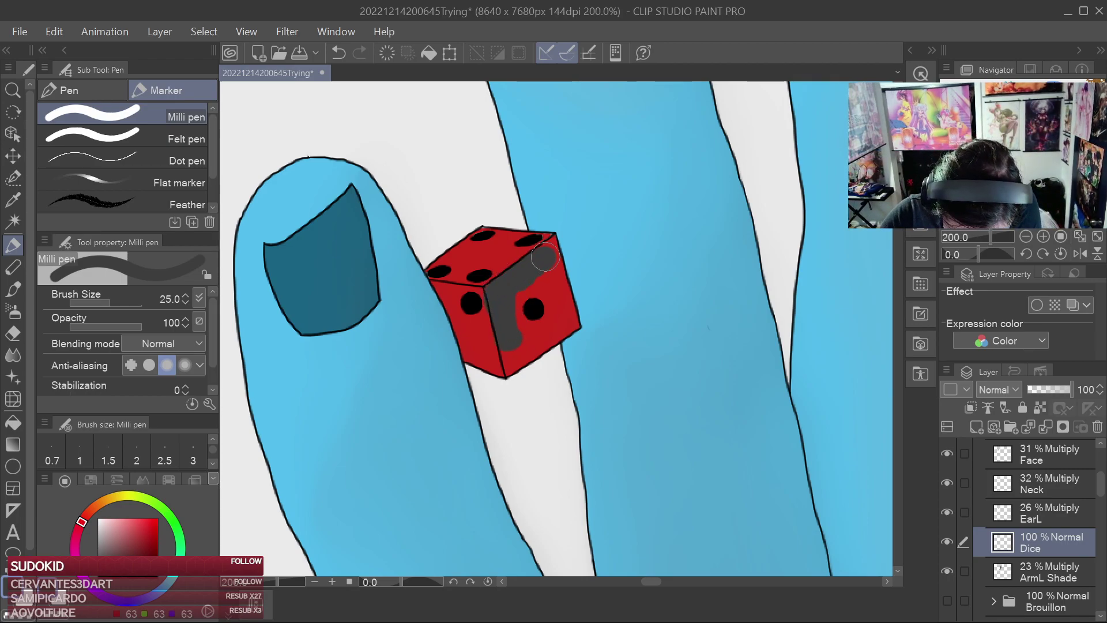
Set the Dice layer's blending mode to Multiply, try 18% opacity and restore it to 100%
{"action": "left_click", "coordinate": [1000, 390]}
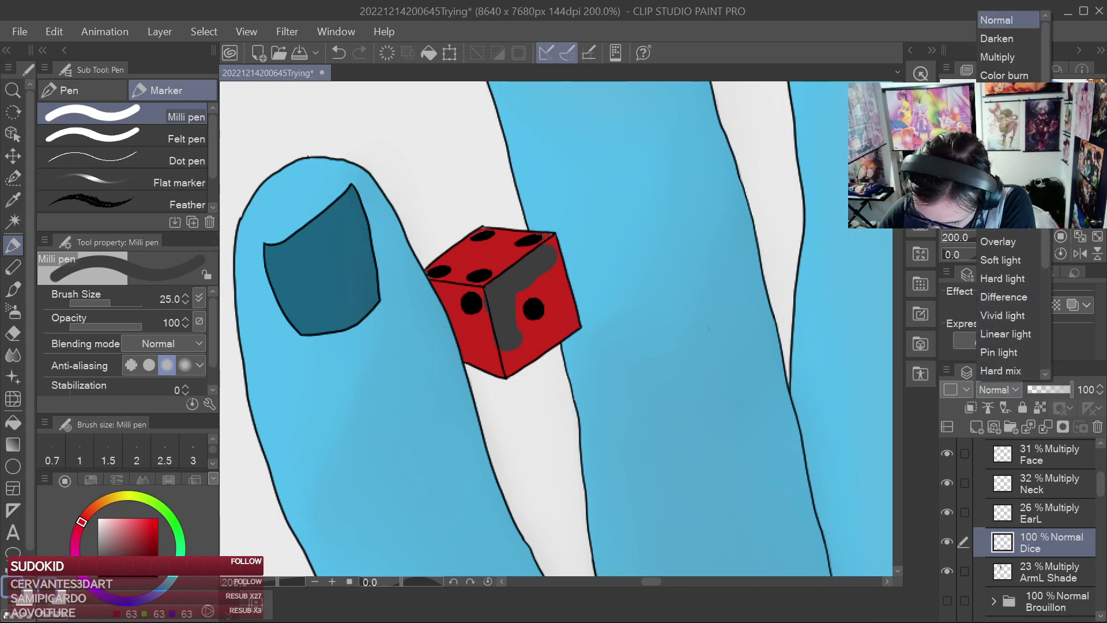
{"action": "left_click", "coordinate": [1014, 60]}
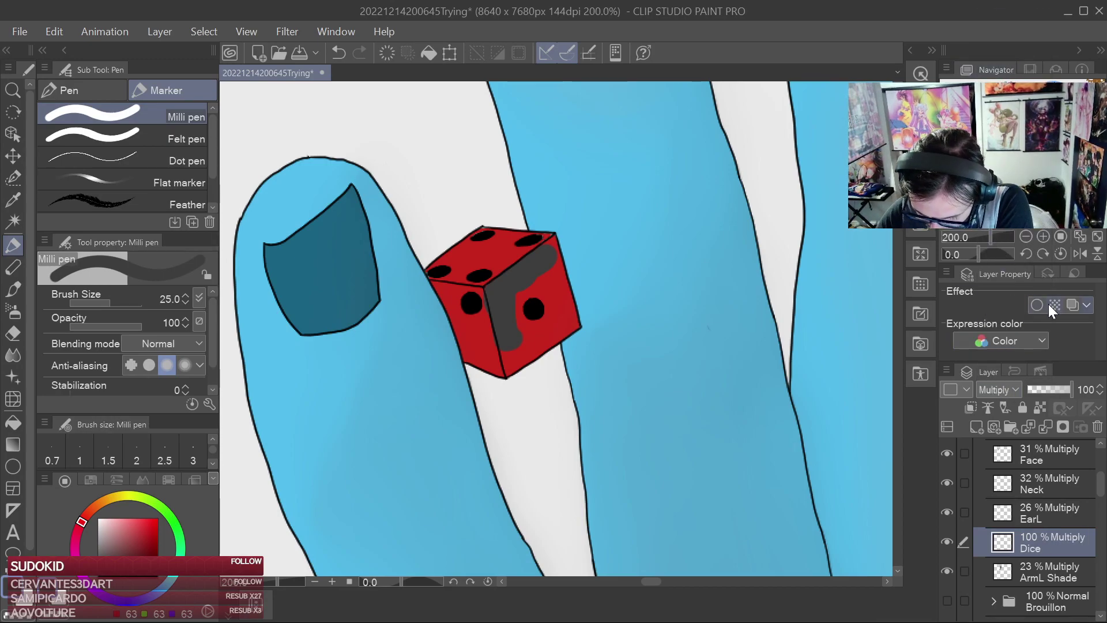
{"action": "left_click_drag", "start_coordinate": [1048, 386], "coordinate": [1033, 383]}
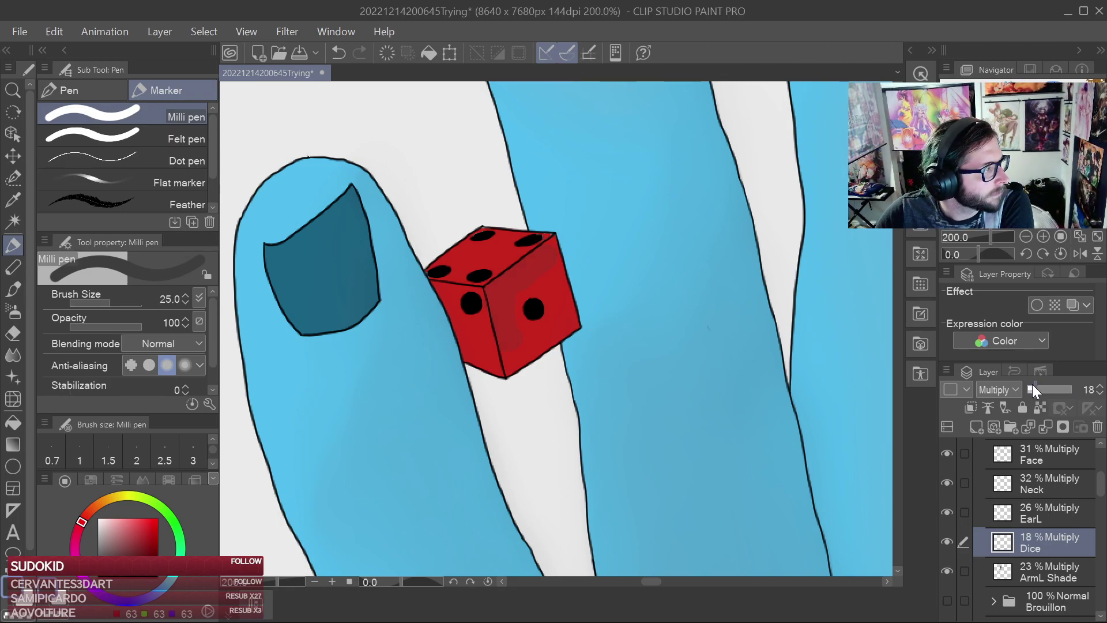
{"action": "left_click_drag", "start_coordinate": [1033, 387], "coordinate": [1074, 390]}
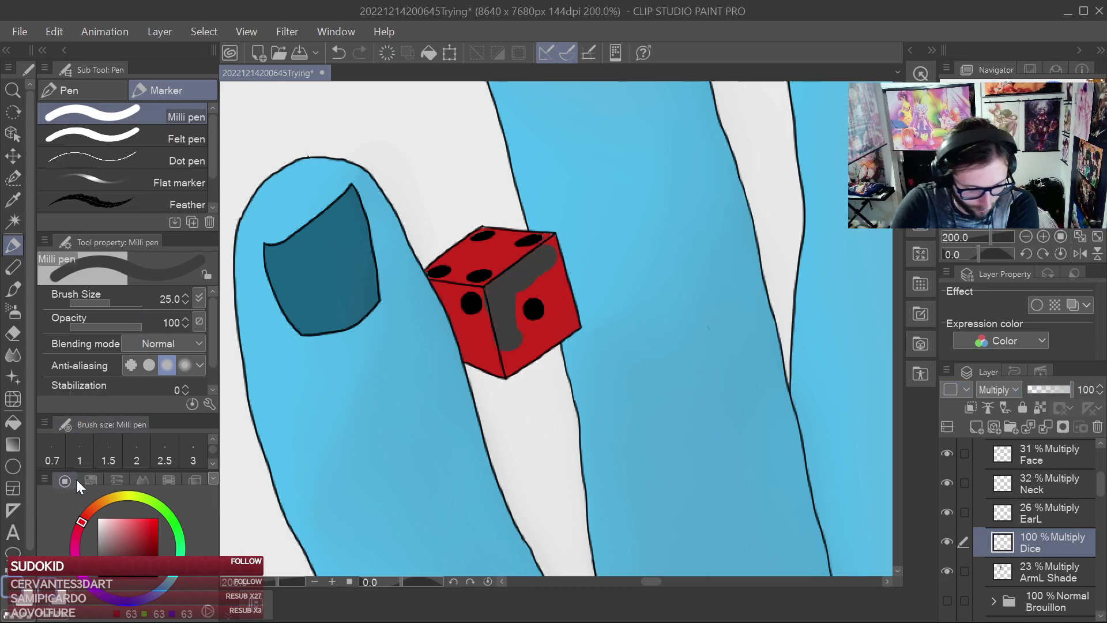
Try white Milli pen strokes on the die and the neighbouring finger, and undo them
{"action": "left_click", "coordinate": [98, 518]}
{"action": "mouse_move", "coordinate": [564, 332]}
{"action": "left_mouse_down"}
{"action": "mouse_move", "coordinate": [549, 290]}
{"action": "mouse_move", "coordinate": [562, 316]}
{"action": "mouse_move", "coordinate": [652, 286]}
{"action": "mouse_move", "coordinate": [690, 300]}
{"action": "left_mouse_up"}
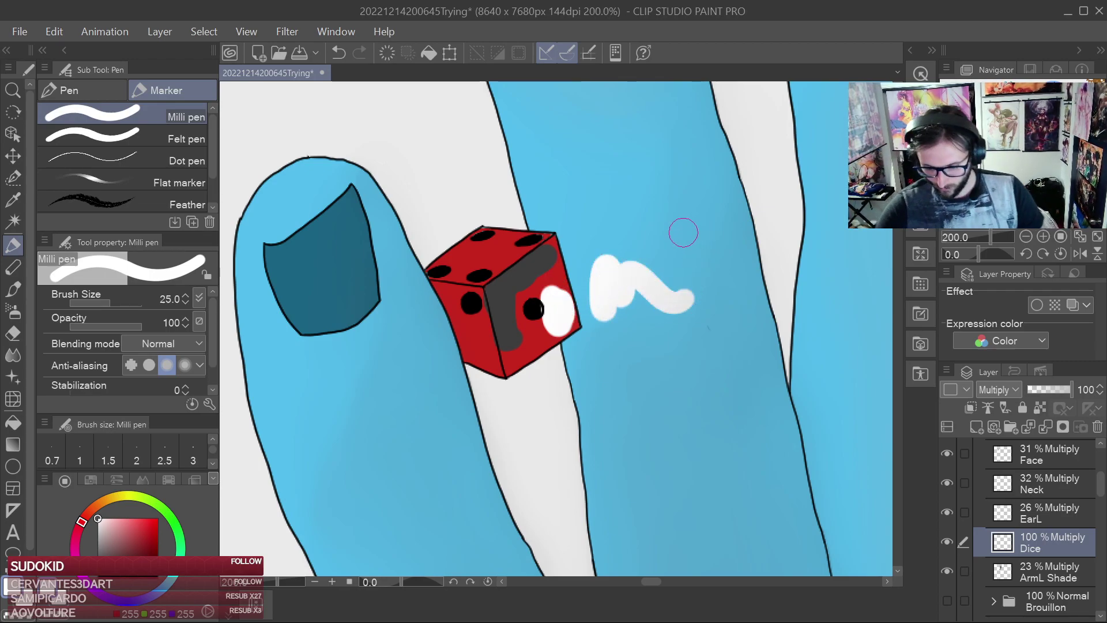
{"action": "key", "text": "ctrl+z"}
{"action": "key", "text": "ctrl+z"}
{"action": "key", "text": "ctrl+z"}
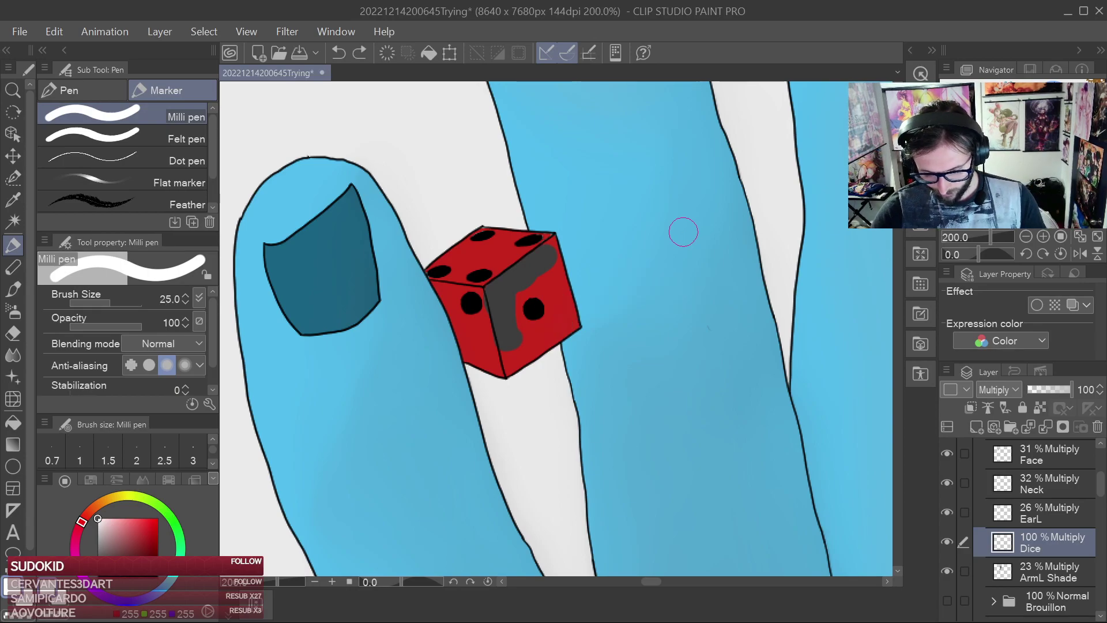
Try the Red palette color on the Dice layer and reset it to No palette color
{"action": "left_click", "coordinate": [967, 390]}
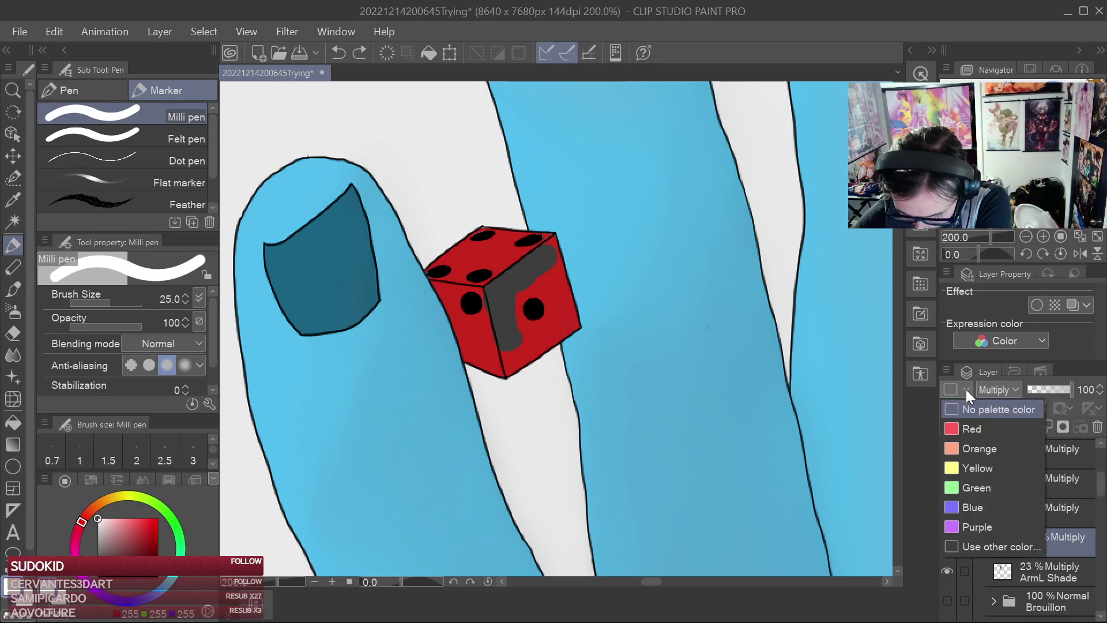
{"action": "left_click", "coordinate": [972, 428]}
{"action": "left_click", "coordinate": [965, 389]}
{"action": "left_click", "coordinate": [977, 411]}
{"action": "left_click", "coordinate": [961, 392]}
{"action": "left_click", "coordinate": [963, 391]}
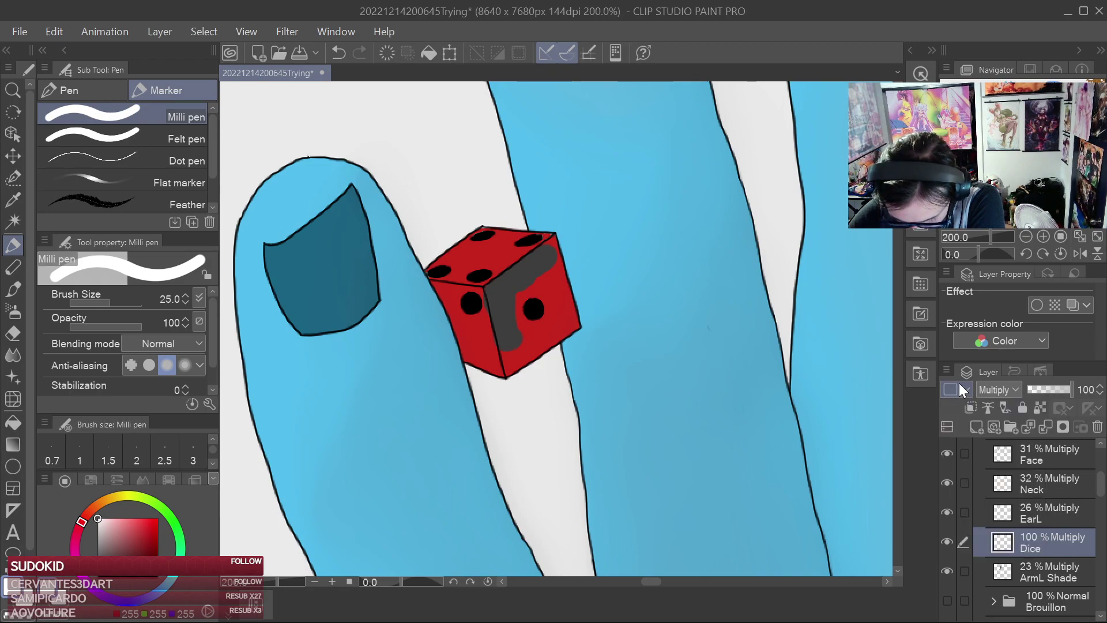
Change the Dice layer's blending mode to Divide
{"action": "left_click", "coordinate": [997, 390]}
{"action": "left_click", "coordinate": [998, 391]}
{"action": "left_click", "coordinate": [999, 391]}
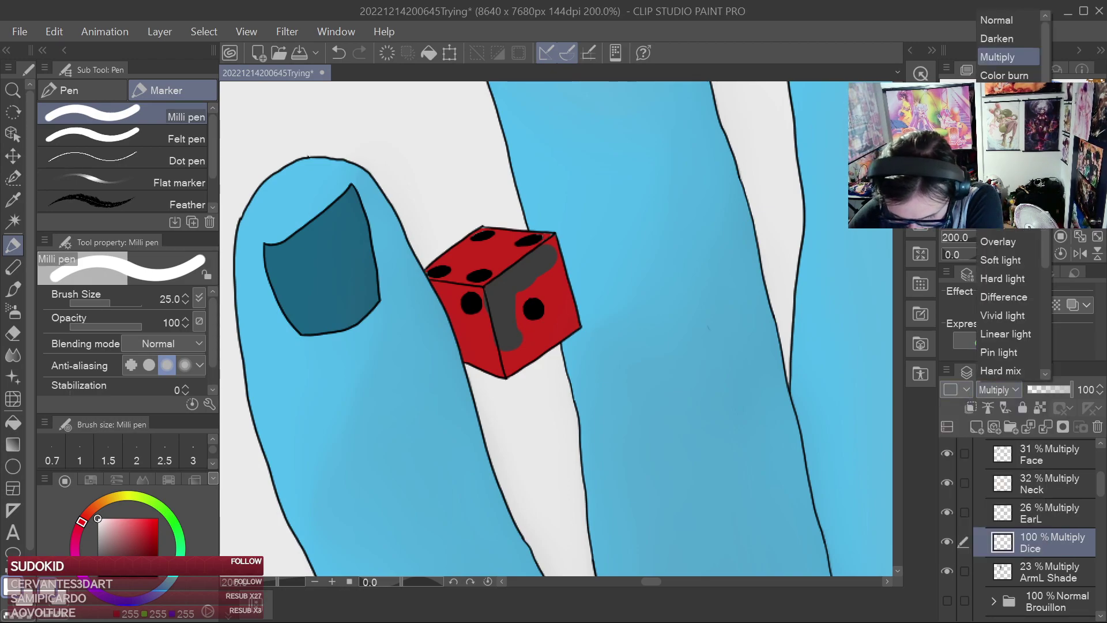
{"action": "scroll", "coordinate": [1042, 229], "scroll_direction": "down", "scroll_amount": 1}
{"action": "left_click_drag", "start_coordinate": [1041, 228], "coordinate": [1037, 323]}
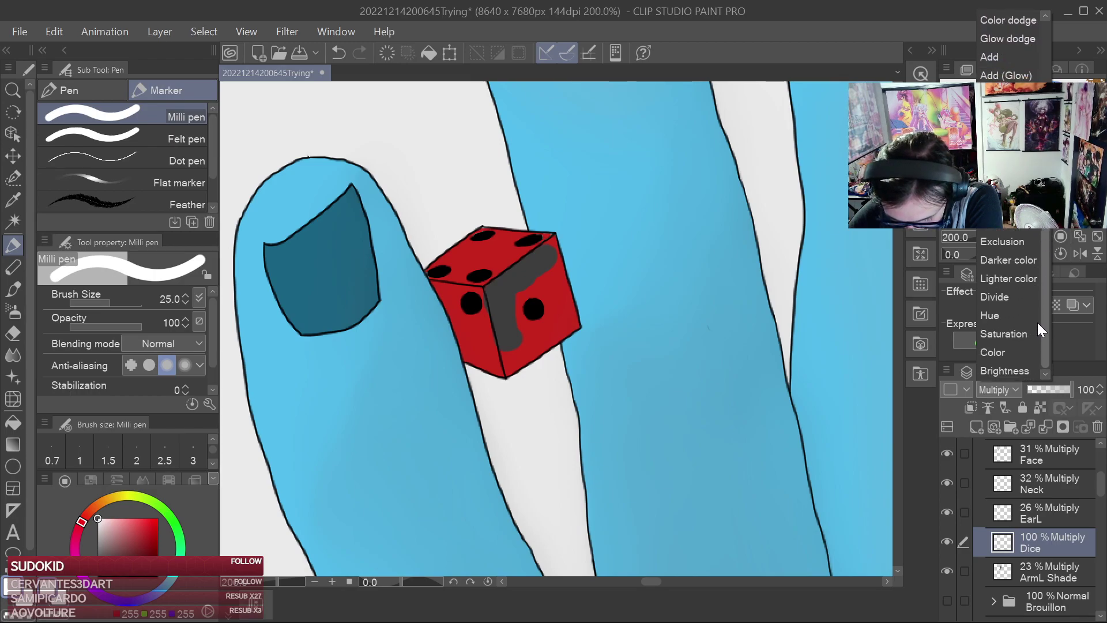
{"action": "left_click", "coordinate": [1018, 297]}
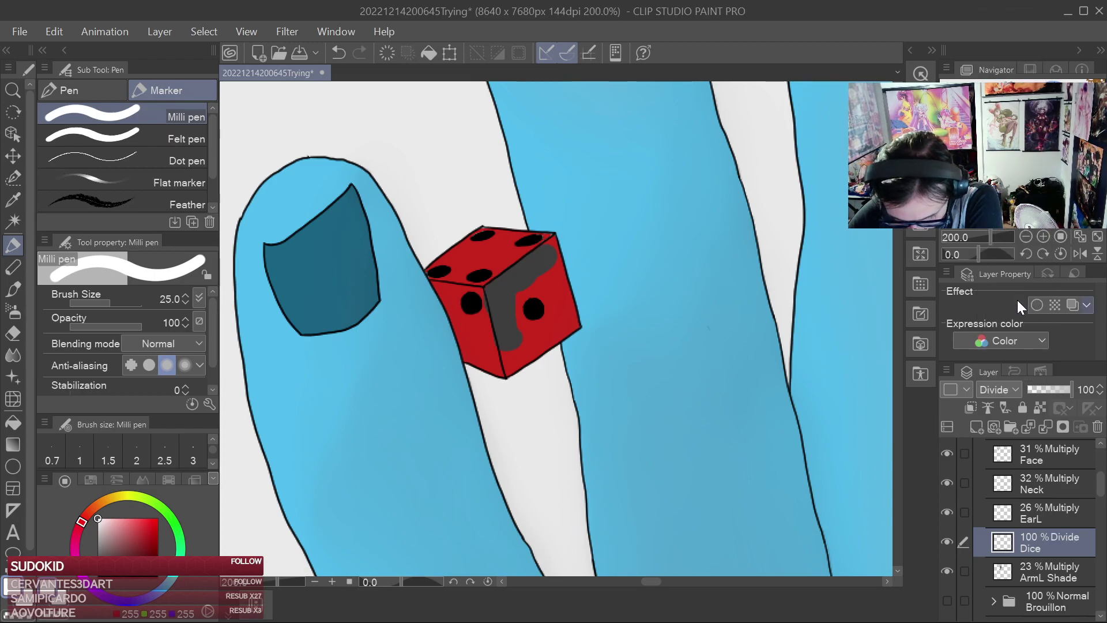
{"action": "left_click", "coordinate": [1008, 389]}
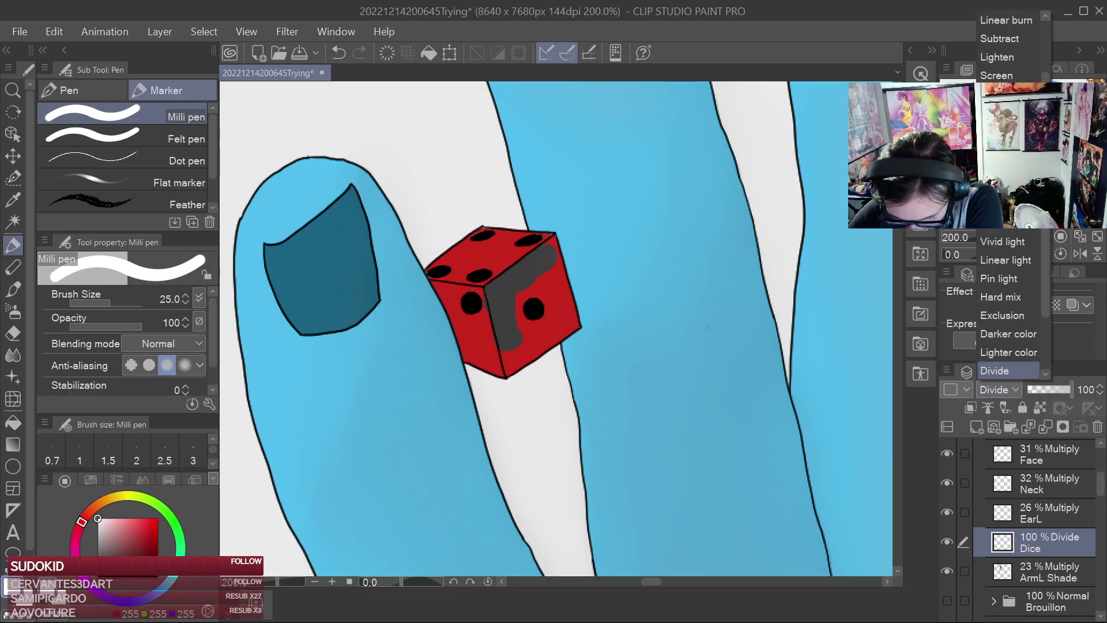
Try red and blue Milli pen marks on the die's one-dot face in Divide mode, and undo them
{"action": "left_click", "coordinate": [121, 540]}
{"action": "mouse_move", "coordinate": [559, 310]}
{"action": "left_mouse_down"}
{"action": "mouse_move", "coordinate": [553, 293]}
{"action": "mouse_move", "coordinate": [557, 323]}
{"action": "mouse_move", "coordinate": [564, 270]}
{"action": "left_mouse_up"}
{"action": "left_click", "coordinate": [157, 519]}
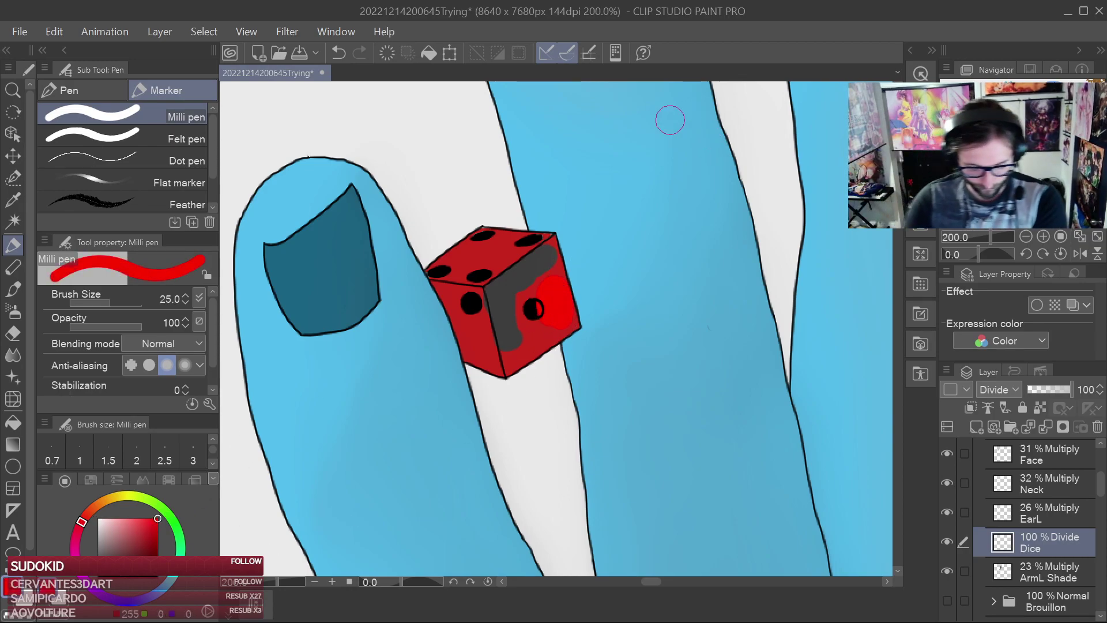
{"action": "left_click", "coordinate": [132, 607]}
{"action": "left_click", "coordinate": [534, 335]}
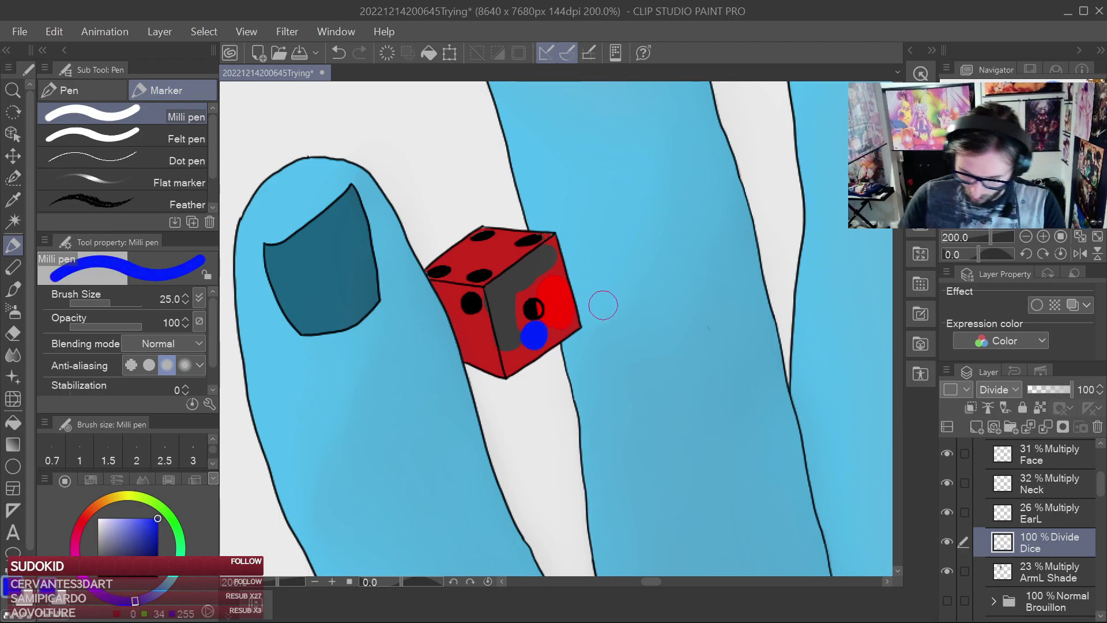
{"action": "key", "text": "ctrl+z"}
{"action": "key", "text": "ctrl+z"}
{"action": "key", "text": "ctrl+z"}
{"action": "key", "text": "ctrl+z"}
{"action": "key", "text": "ctrl+z"}
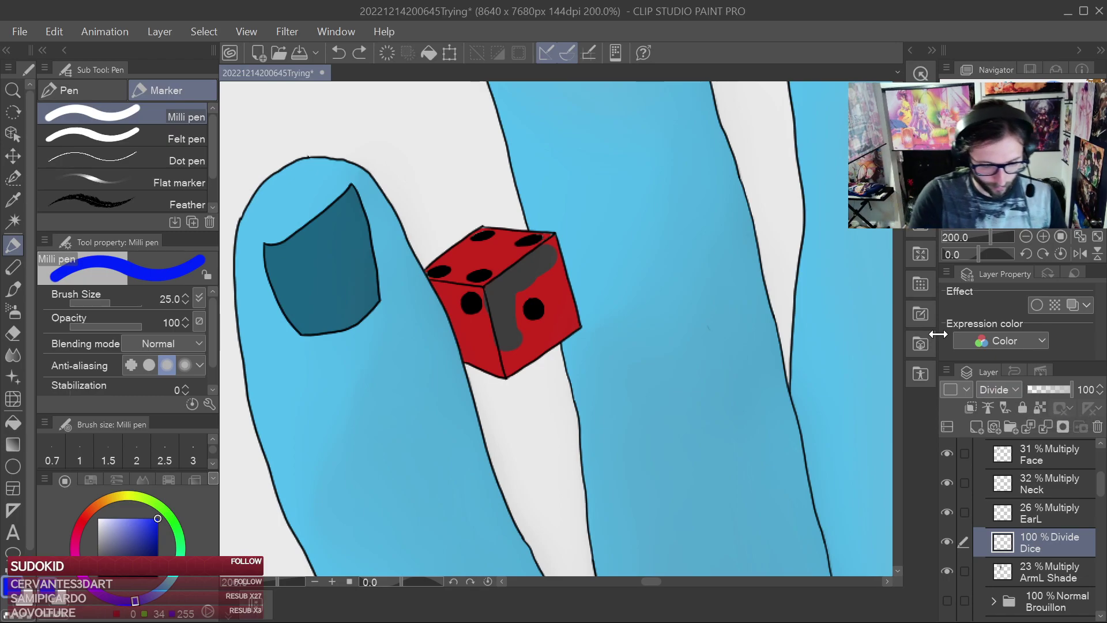
Try a Brush pen stroke over the dot on the die's shaded face, and undo it
{"action": "key", "text": "b"}
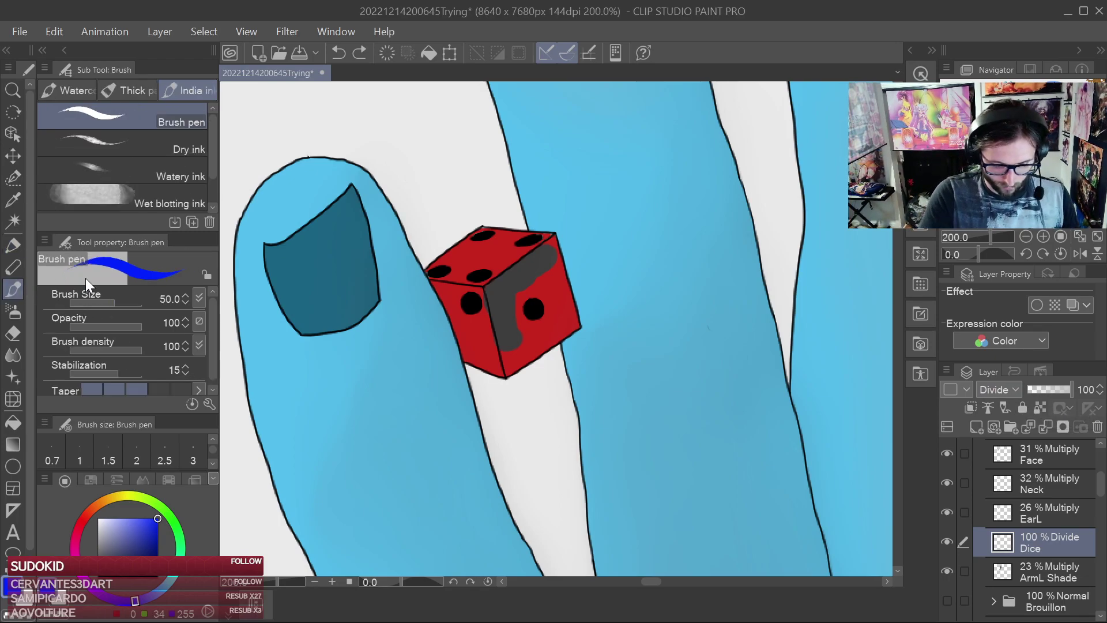
{"action": "left_click_drag", "start_coordinate": [534, 306], "coordinate": [545, 320]}
{"action": "key", "text": "ctrl+z"}
Return to the Milli pen and sample the dark grey of the die's existing shading as the drawing color
{"action": "key", "text": "p"}
{"action": "left_click", "coordinate": [98, 553]}
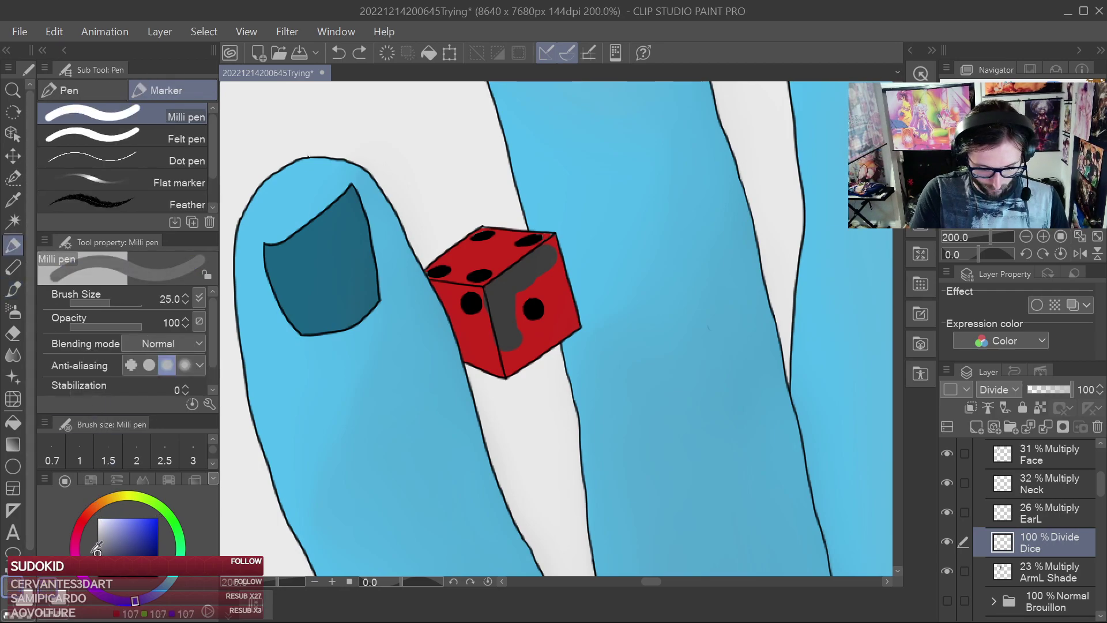
{"action": "left_click", "coordinate": [506, 291], "text": "alt"}
{"action": "key", "text": "ctrl+z"}
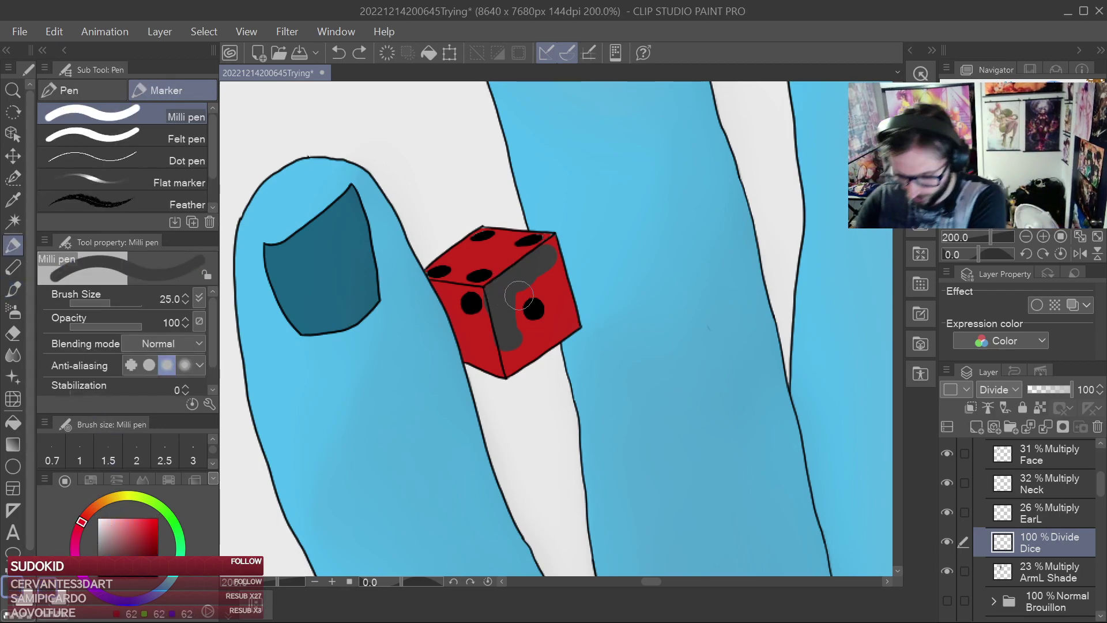
Set the Dice layer's blending mode to Multiply and cover the die's two side faces with dark grey Milli pen shading
{"action": "left_click", "coordinate": [996, 389]}
{"action": "scroll", "coordinate": [1033, 75], "scroll_direction": "up", "scroll_amount": 3}
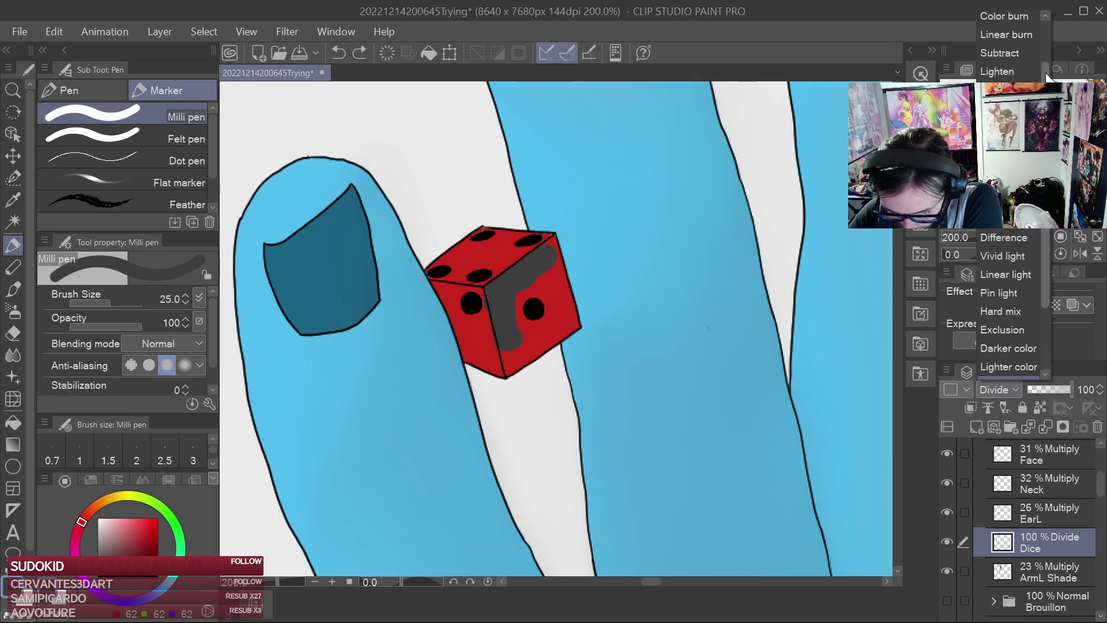
{"action": "left_click", "coordinate": [1017, 46]}
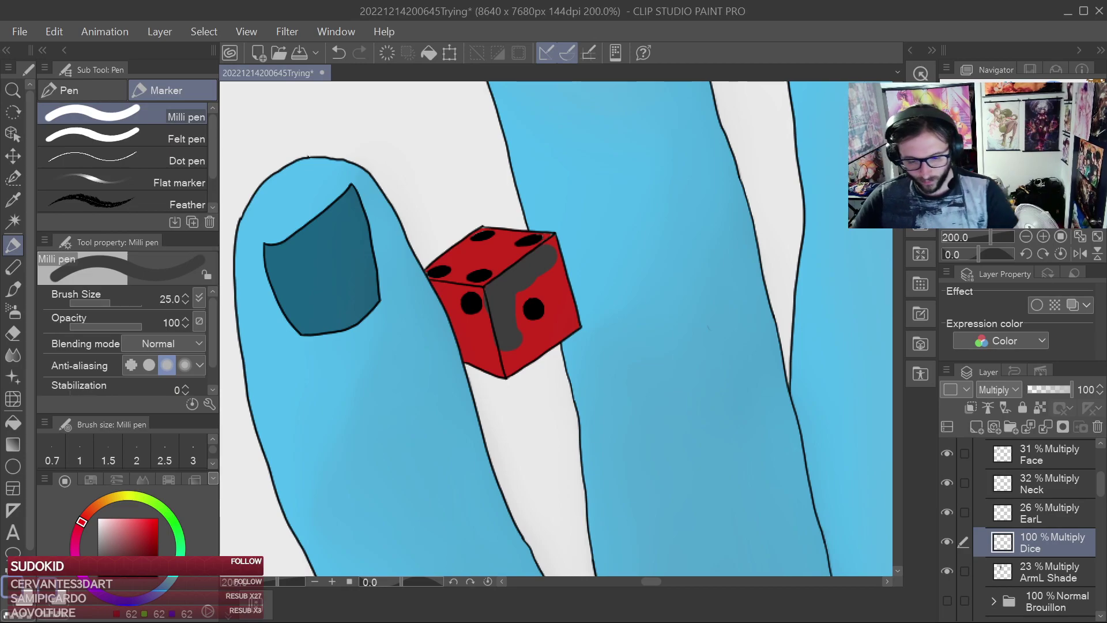
{"action": "mouse_move", "coordinate": [573, 271]}
{"action": "left_mouse_down"}
{"action": "mouse_move", "coordinate": [636, 254]}
{"action": "mouse_move", "coordinate": [617, 206]}
{"action": "mouse_move", "coordinate": [664, 354]}
{"action": "mouse_move", "coordinate": [618, 366]}
{"action": "mouse_move", "coordinate": [551, 434]}
{"action": "mouse_move", "coordinate": [467, 423]}
{"action": "mouse_move", "coordinate": [435, 341]}
{"action": "mouse_move", "coordinate": [405, 300]}
{"action": "mouse_move", "coordinate": [398, 323]}
{"action": "mouse_move", "coordinate": [398, 289]}
{"action": "mouse_move", "coordinate": [473, 318]}
{"action": "mouse_move", "coordinate": [498, 386]}
{"action": "mouse_move", "coordinate": [559, 391]}
{"action": "mouse_move", "coordinate": [594, 375]}
{"action": "mouse_move", "coordinate": [638, 306]}
{"action": "mouse_move", "coordinate": [646, 315]}
{"action": "left_mouse_up"}
{"action": "scroll", "coordinate": [609, 257], "scroll_direction": "up", "scroll_amount": 1}
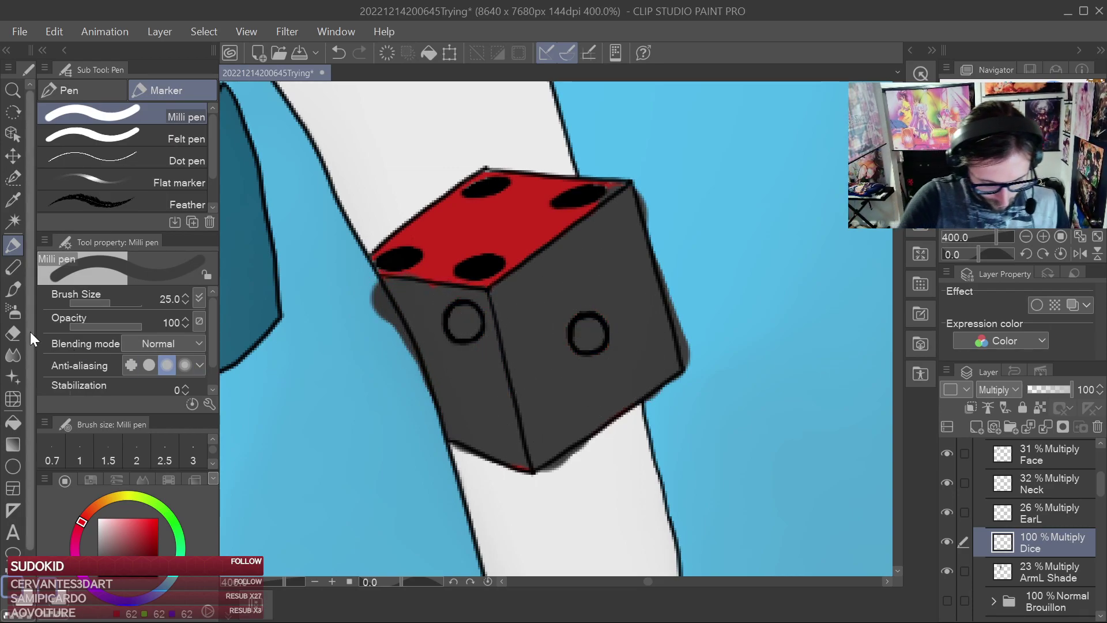
Clean up the grey shading with the Hard eraser at size 7, clearing the side-face dots and the spill outside the die's outline
{"action": "left_click", "coordinate": [12, 334]}
{"action": "mouse_move", "coordinate": [590, 337]}
{"action": "left_mouse_down"}
{"action": "mouse_move", "coordinate": [586, 329]}
{"action": "mouse_move", "coordinate": [595, 342]}
{"action": "left_mouse_up"}
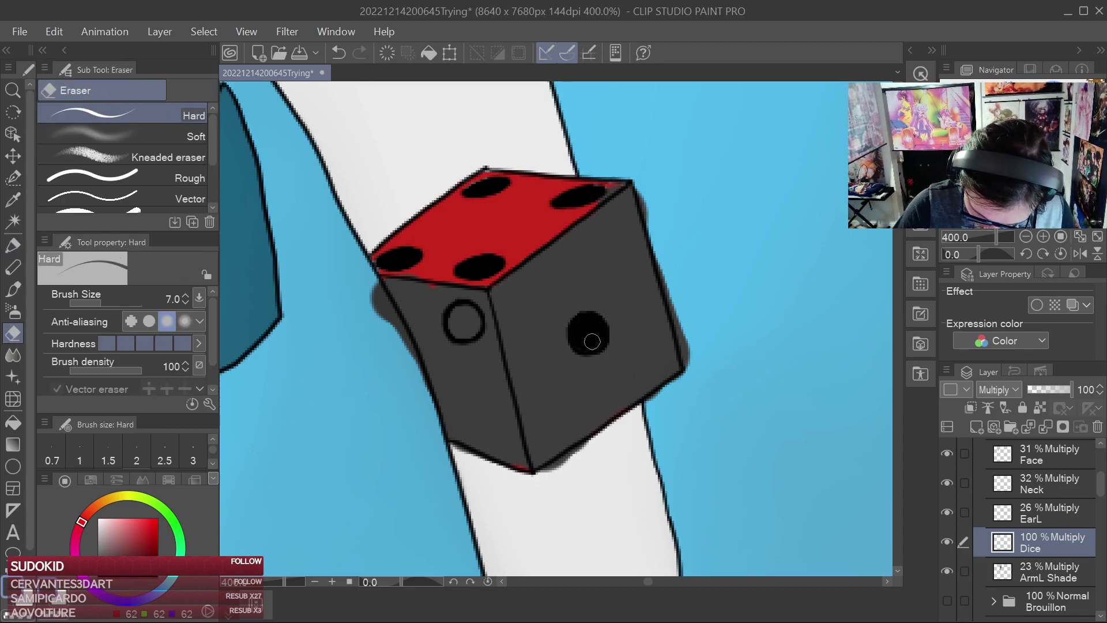
{"action": "mouse_move", "coordinate": [454, 325]}
{"action": "left_mouse_down"}
{"action": "mouse_move", "coordinate": [459, 309]}
{"action": "mouse_move", "coordinate": [383, 309]}
{"action": "mouse_move", "coordinate": [406, 356]}
{"action": "left_mouse_up"}
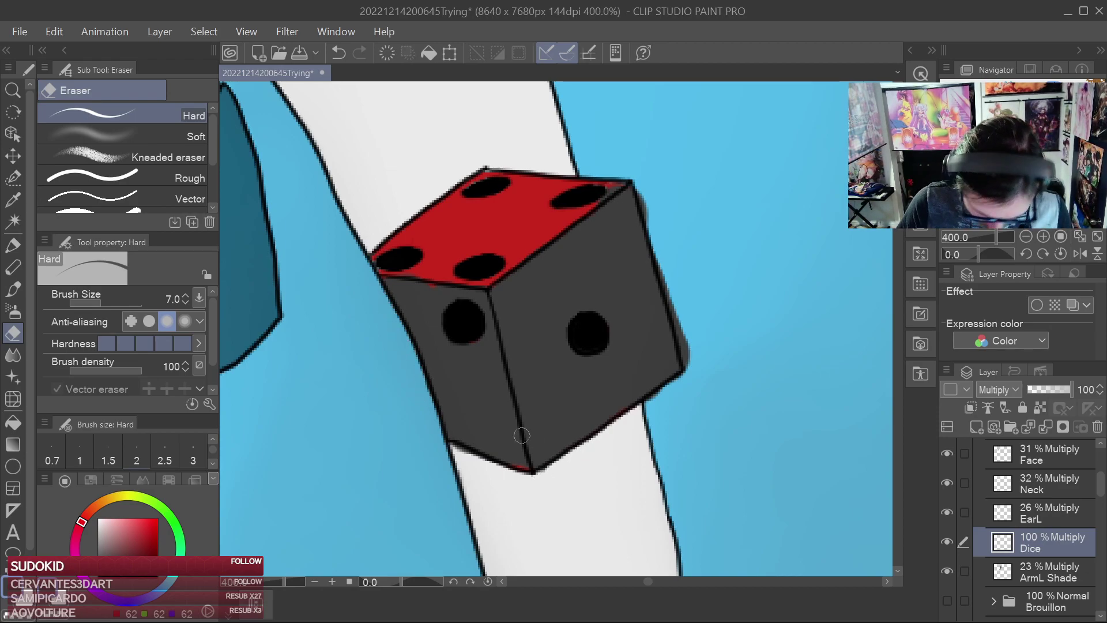
{"action": "key", "text": "p"}
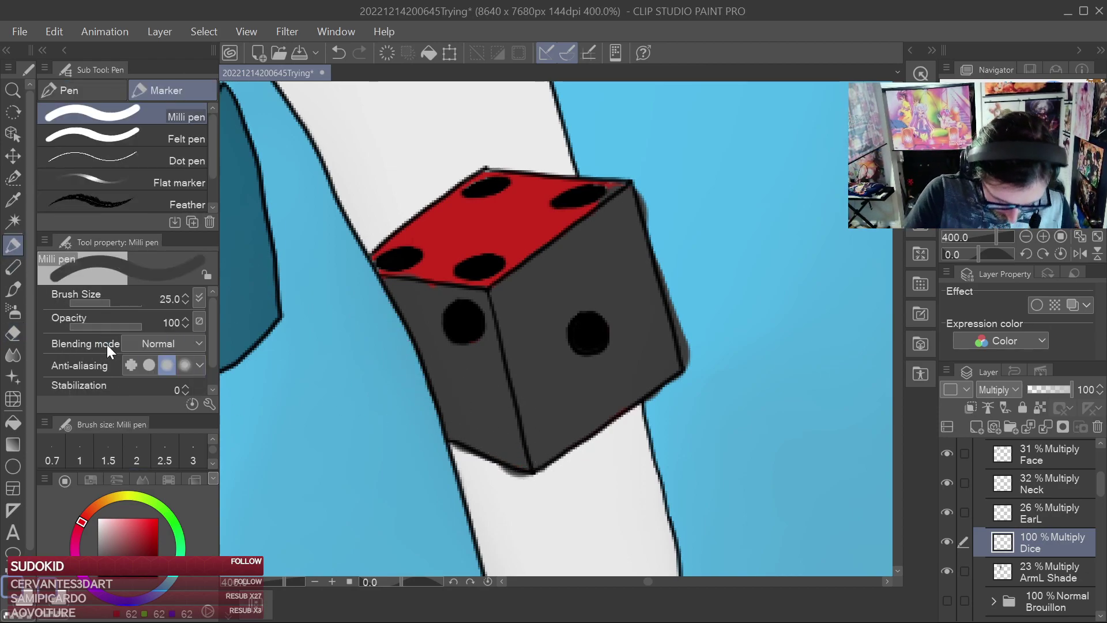
{"action": "key", "text": "e"}
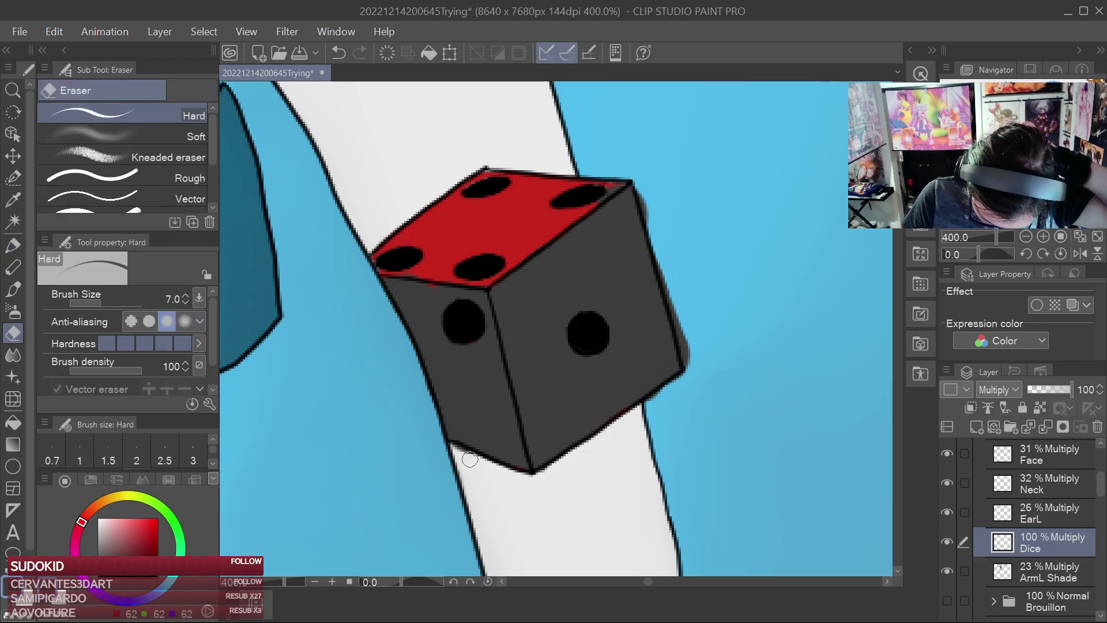
{"action": "scroll", "coordinate": [369, 239], "scroll_direction": "up", "scroll_amount": 2}
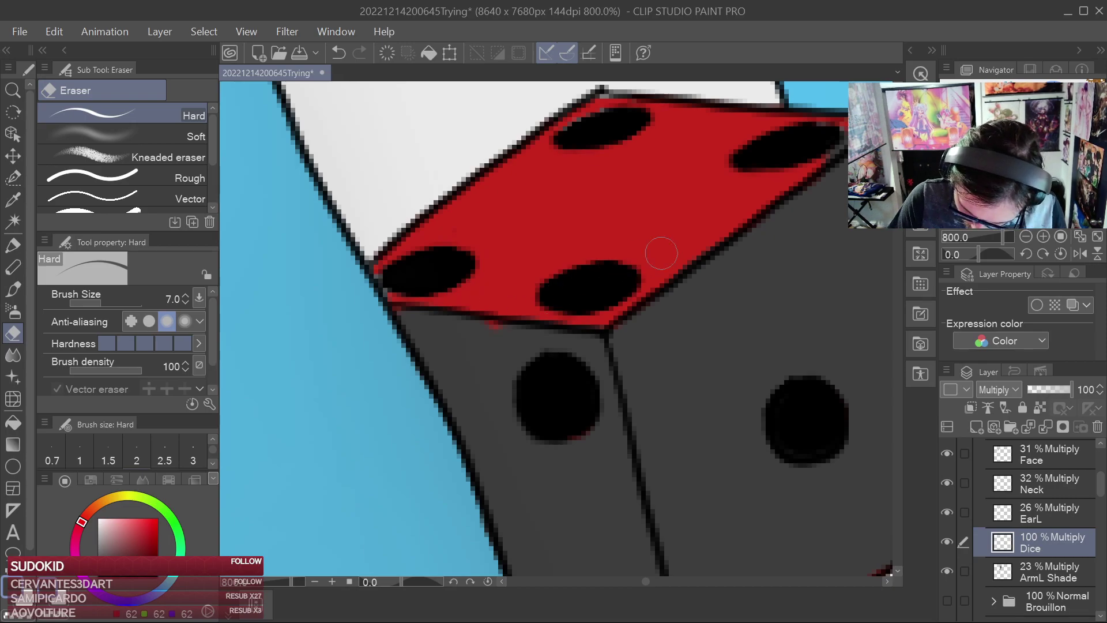
{"action": "left_click_drag", "start_coordinate": [820, 158], "coordinate": [595, 219]}
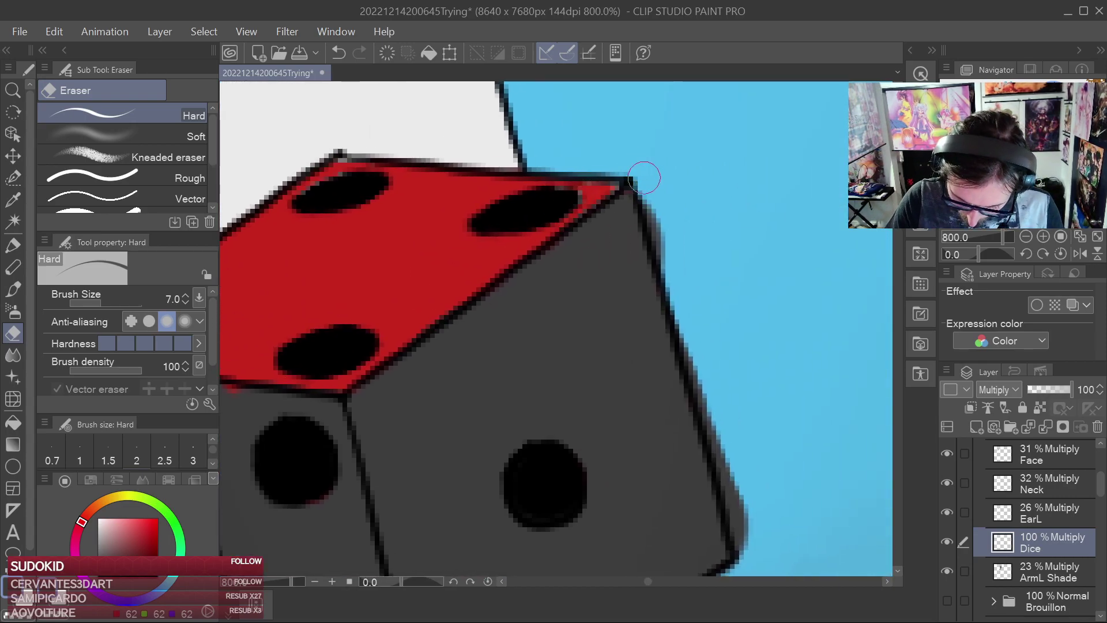
{"action": "mouse_move", "coordinate": [712, 401]}
{"action": "left_mouse_down"}
{"action": "mouse_move", "coordinate": [754, 525]}
{"action": "mouse_move", "coordinate": [746, 541]}
{"action": "mouse_move", "coordinate": [732, 277]}
{"action": "left_mouse_up"}
{"action": "scroll", "coordinate": [673, 360], "scroll_direction": "down", "scroll_amount": 4}
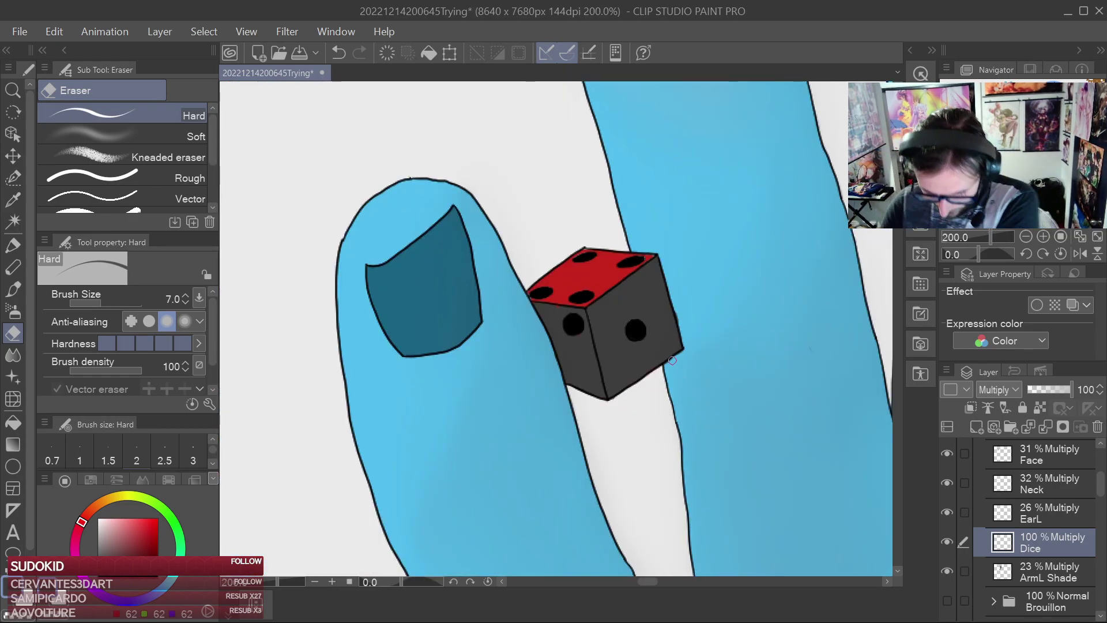
Lower the Dice layer's opacity to 21%
{"action": "left_click_drag", "start_coordinate": [1053, 390], "coordinate": [1038, 390]}
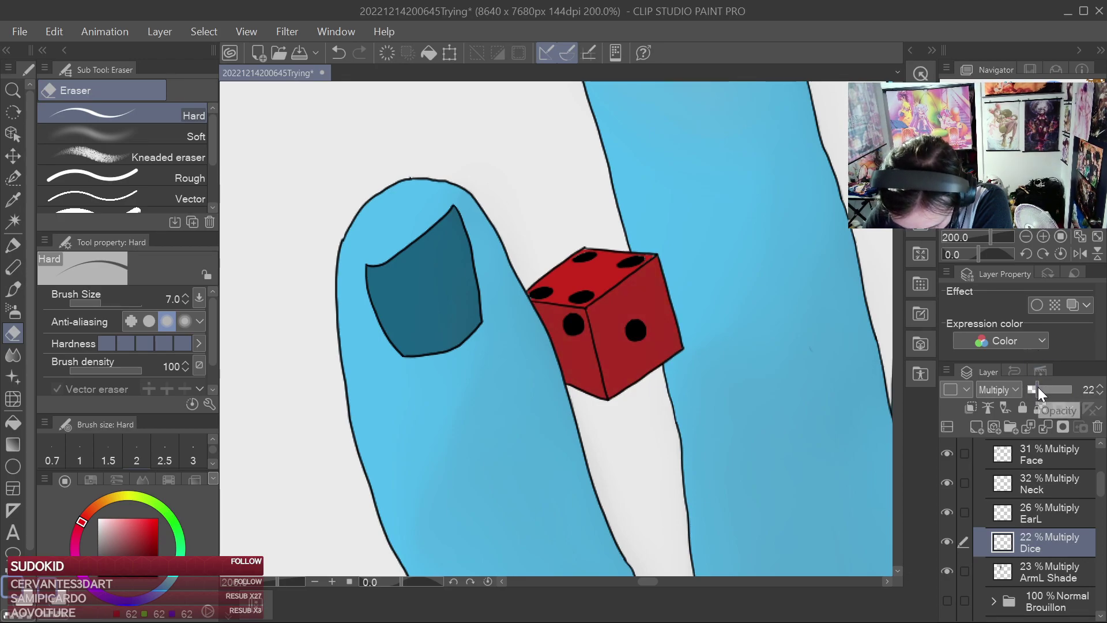
{"action": "left_click", "coordinate": [1059, 522]}
{"action": "left_click", "coordinate": [1057, 542]}
{"action": "left_click_drag", "start_coordinate": [1042, 385], "coordinate": [1040, 386]}
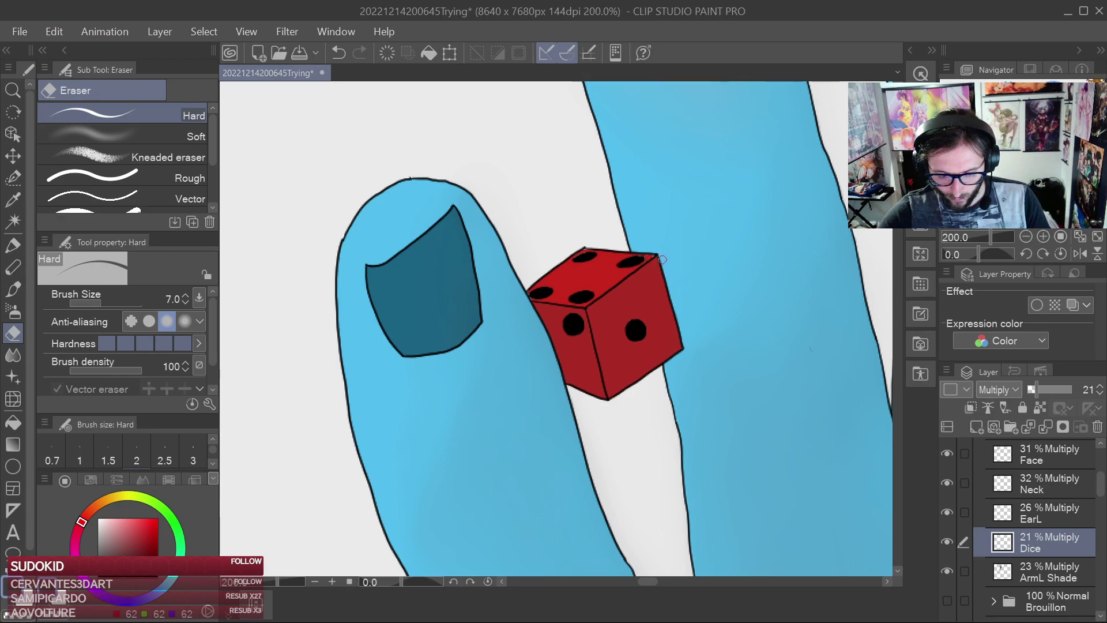
Shade the right half of the four-dot top face of the die with the Milli pen at size 8
{"action": "scroll", "coordinate": [649, 254], "scroll_direction": "down", "scroll_amount": 2}
{"action": "scroll", "coordinate": [642, 206], "scroll_direction": "down", "scroll_amount": 1}
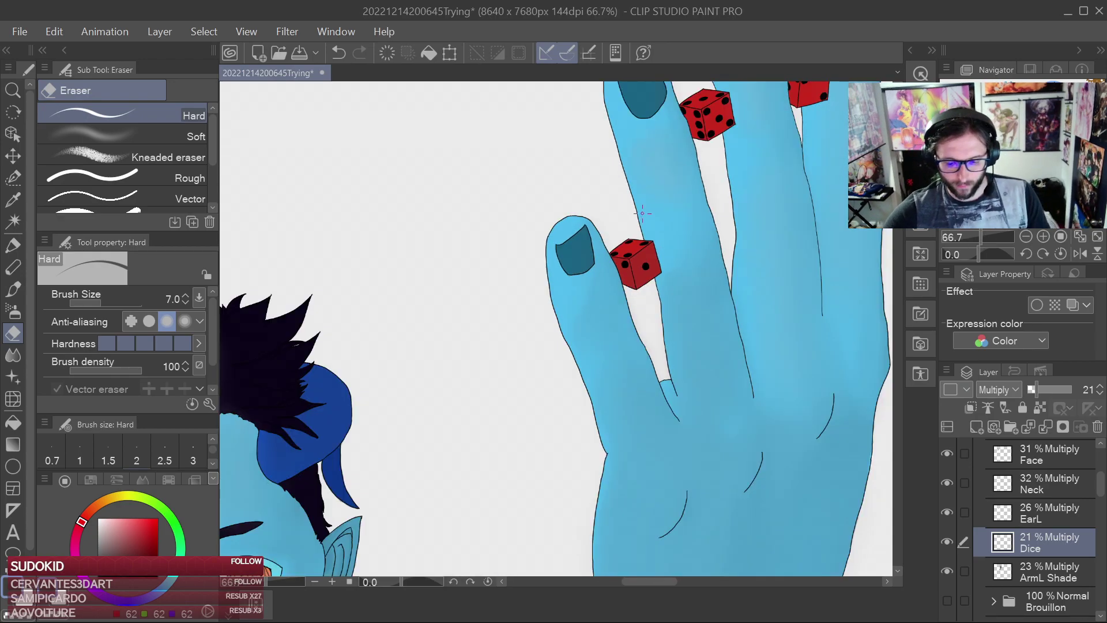
{"action": "scroll", "coordinate": [602, 315], "scroll_direction": "up", "scroll_amount": 4}
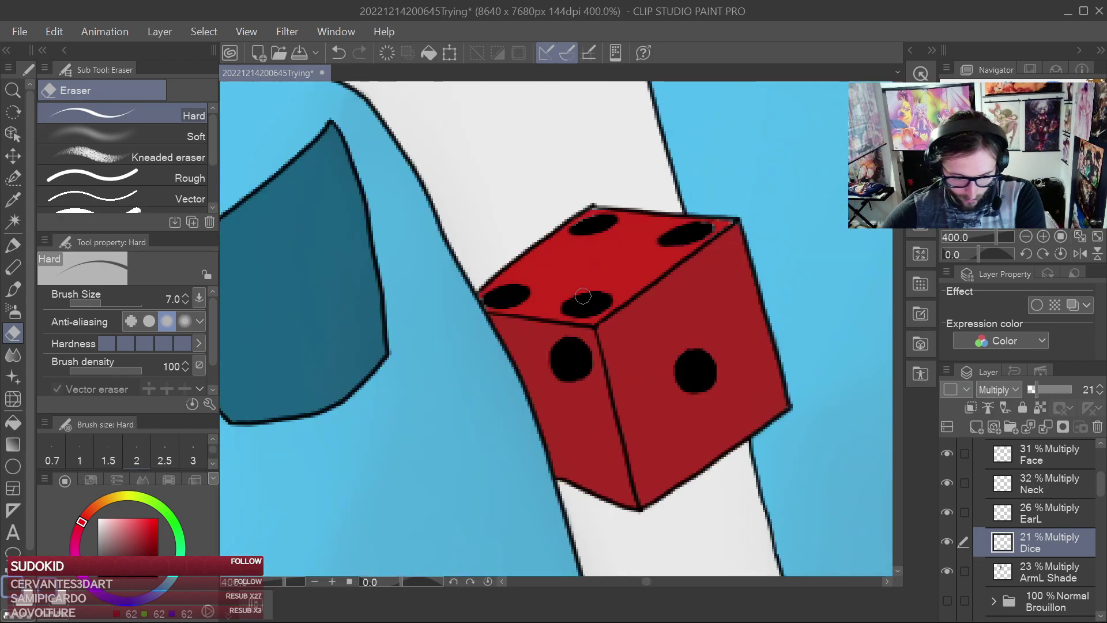
{"action": "key", "text": "p"}
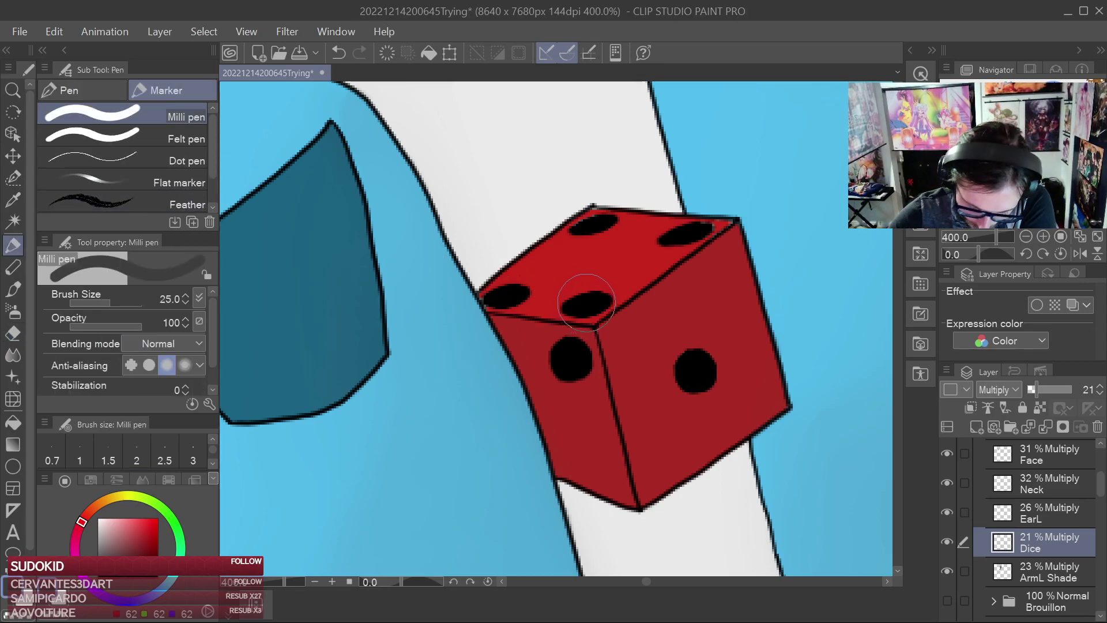
{"action": "key", "text": "bracketleft"}
{"action": "key", "text": "bracketleft"}
{"action": "key", "text": "bracketleft"}
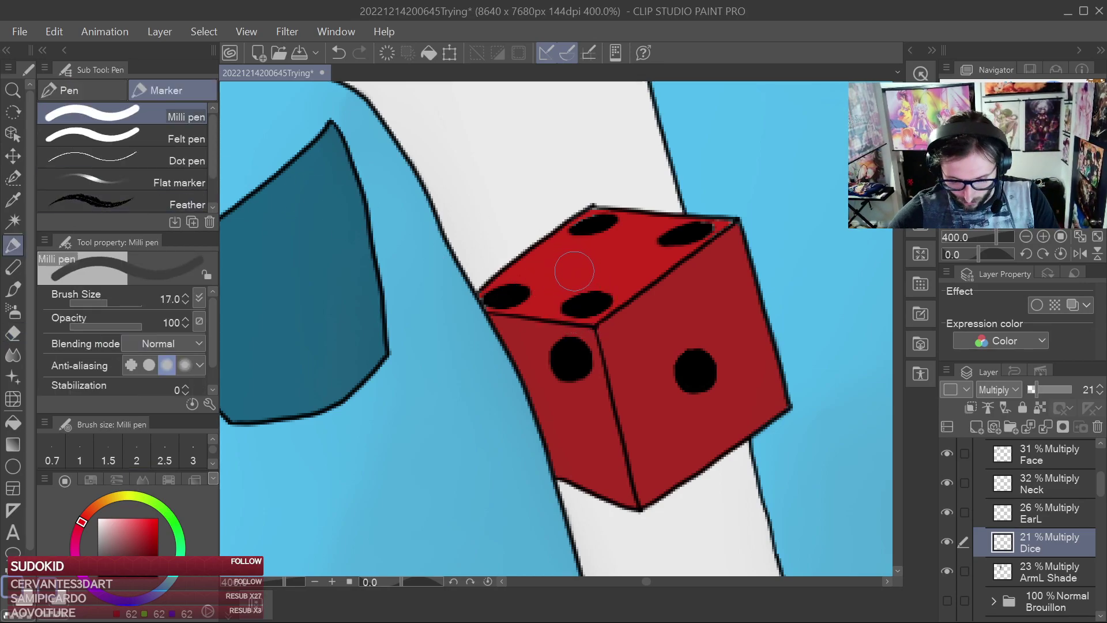
{"action": "key", "text": "bracketleft"}
{"action": "key", "text": "bracketleft"}
{"action": "key", "text": "bracketleft"}
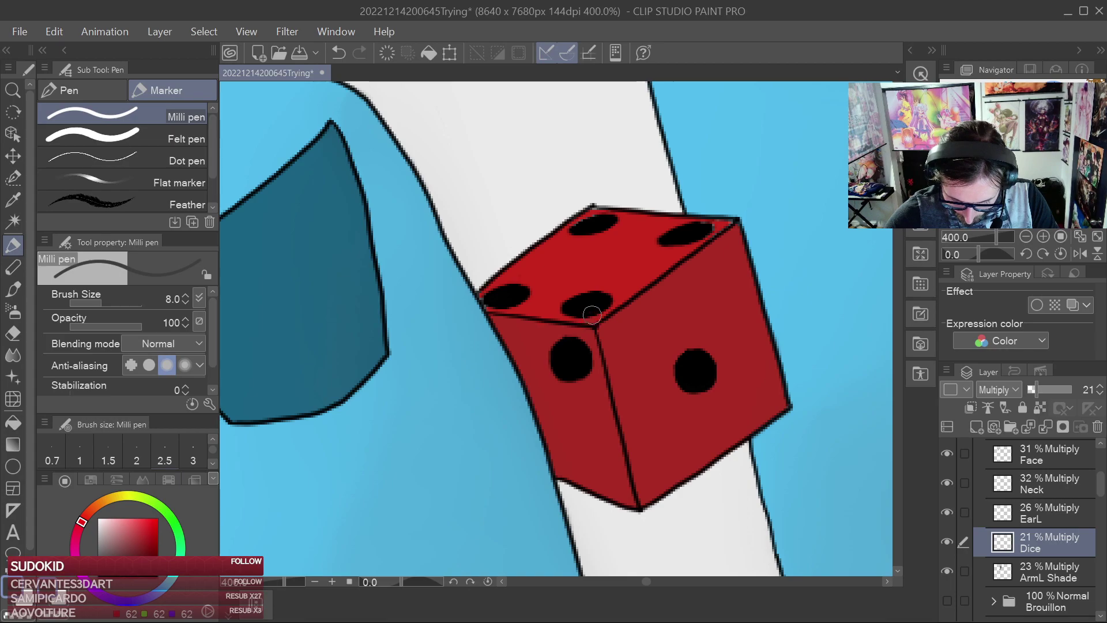
{"action": "left_click_drag", "start_coordinate": [600, 296], "coordinate": [603, 231]}
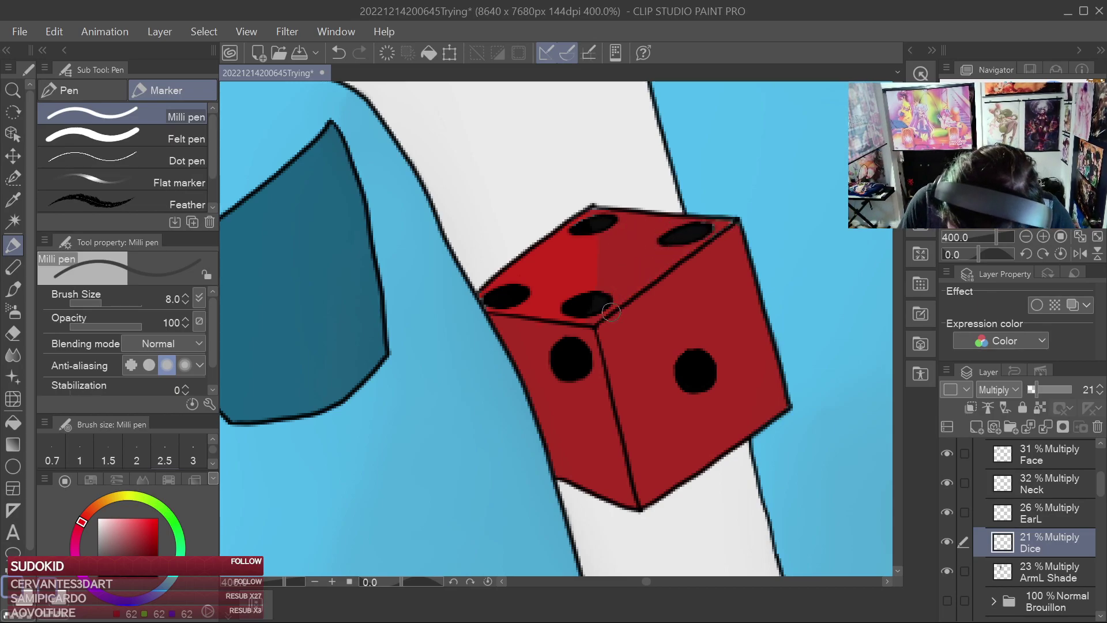
Soften the shadow edge on the die's four-dot top face with Soft Blend, reducing the brush to size 15, and save the file
{"action": "left_click", "coordinate": [13, 354]}
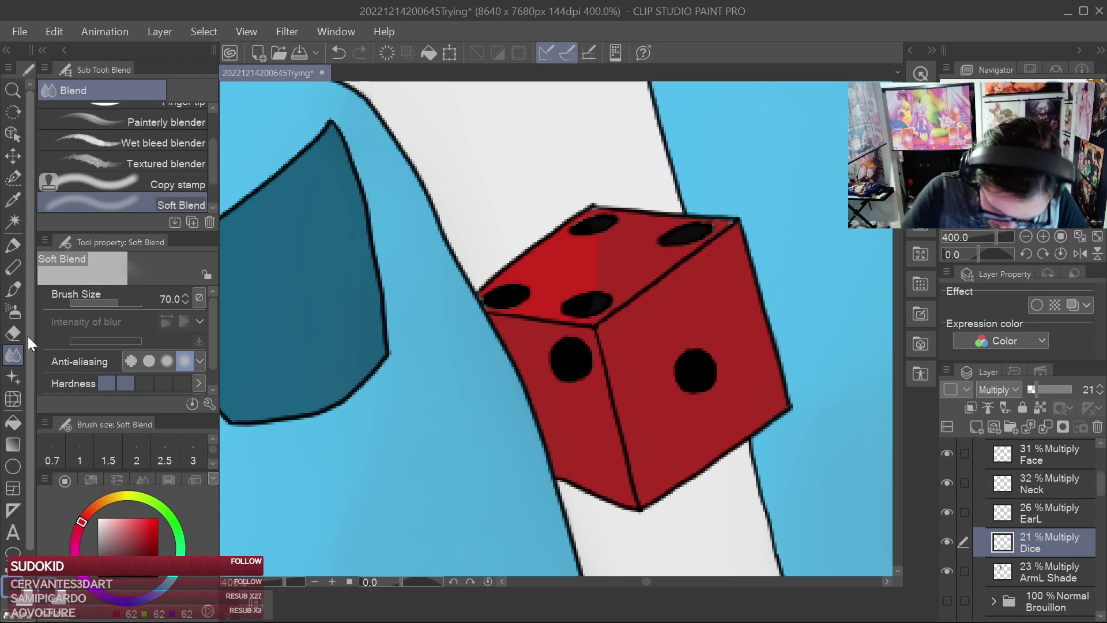
{"action": "key", "text": "["}
{"action": "key", "text": "["}
{"action": "key", "text": "["}
{"action": "key", "text": "["}
{"action": "key", "text": "["}
{"action": "key", "text": "["}
{"action": "key", "text": "["}
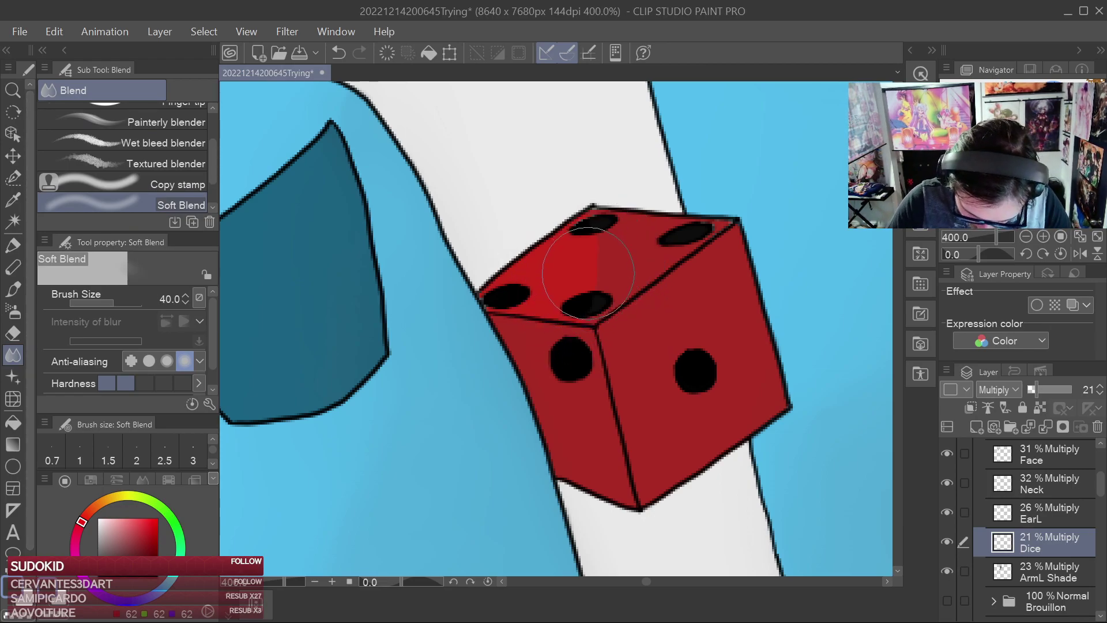
{"action": "key", "text": "bracketleft"}
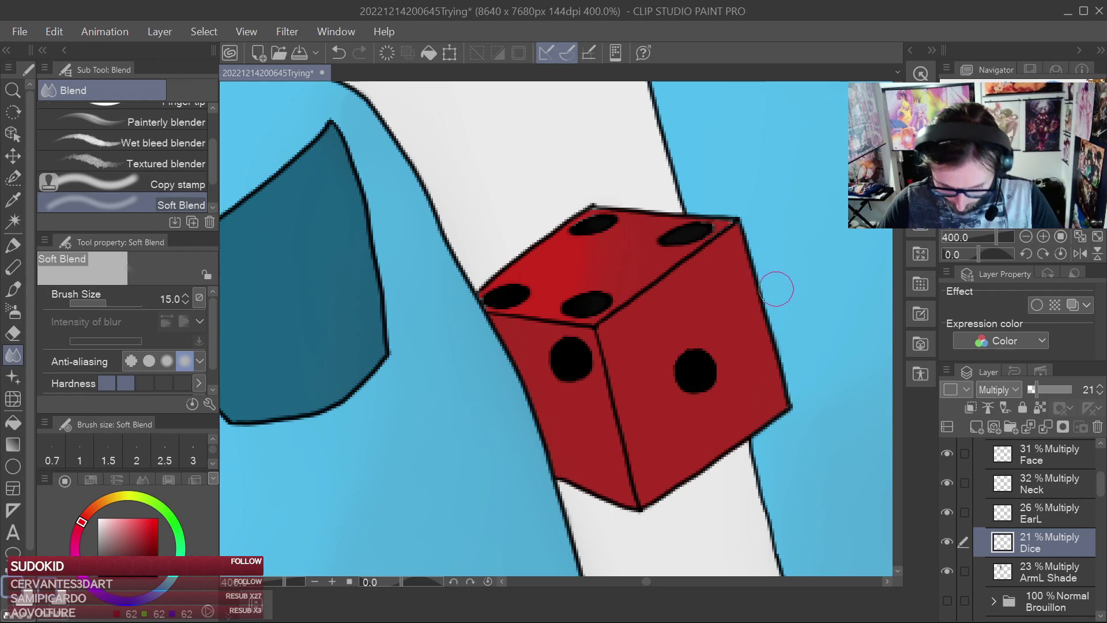
{"action": "scroll", "coordinate": [786, 308], "scroll_direction": "down", "scroll_amount": 2}
{"action": "key", "text": "ctrl+s"}
{"action": "scroll", "coordinate": [788, 308], "scroll_direction": "down", "scroll_amount": 1}
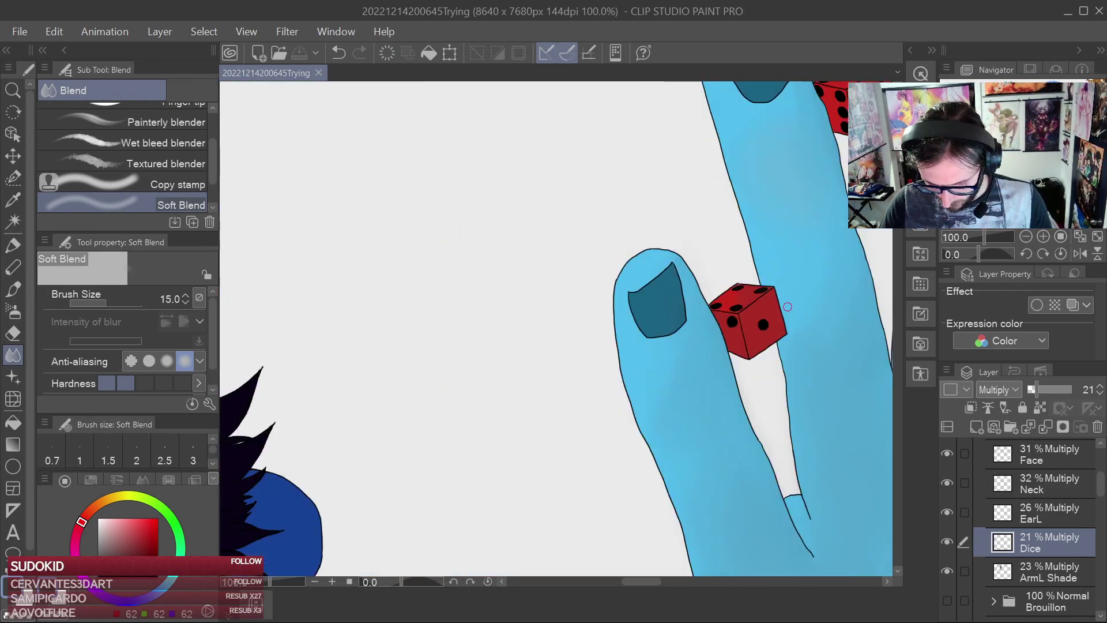
Check the first die's shading by toggling the Dice layer's visibility and viewing the whole hand, and save the illustration
{"action": "scroll", "coordinate": [806, 311], "scroll_direction": "down", "scroll_amount": 1}
{"action": "scroll", "coordinate": [824, 338], "scroll_direction": "up", "scroll_amount": 1}
{"action": "left_click", "coordinate": [947, 542]}
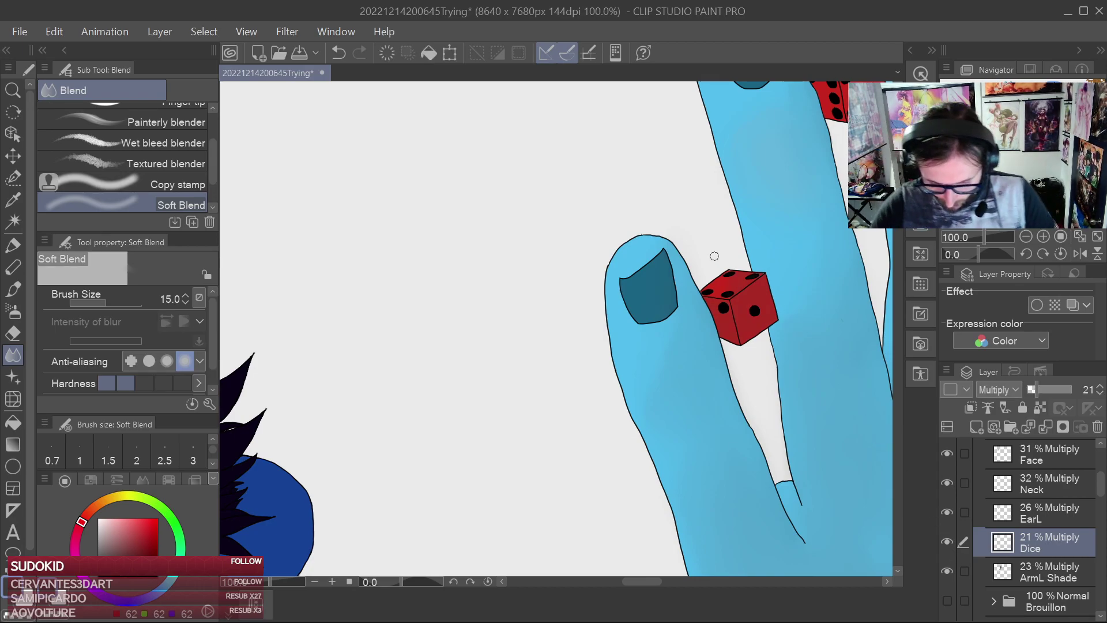
{"action": "scroll", "coordinate": [738, 276], "scroll_direction": "up", "scroll_amount": 2}
{"action": "scroll", "coordinate": [738, 275], "scroll_direction": "up", "scroll_amount": 1}
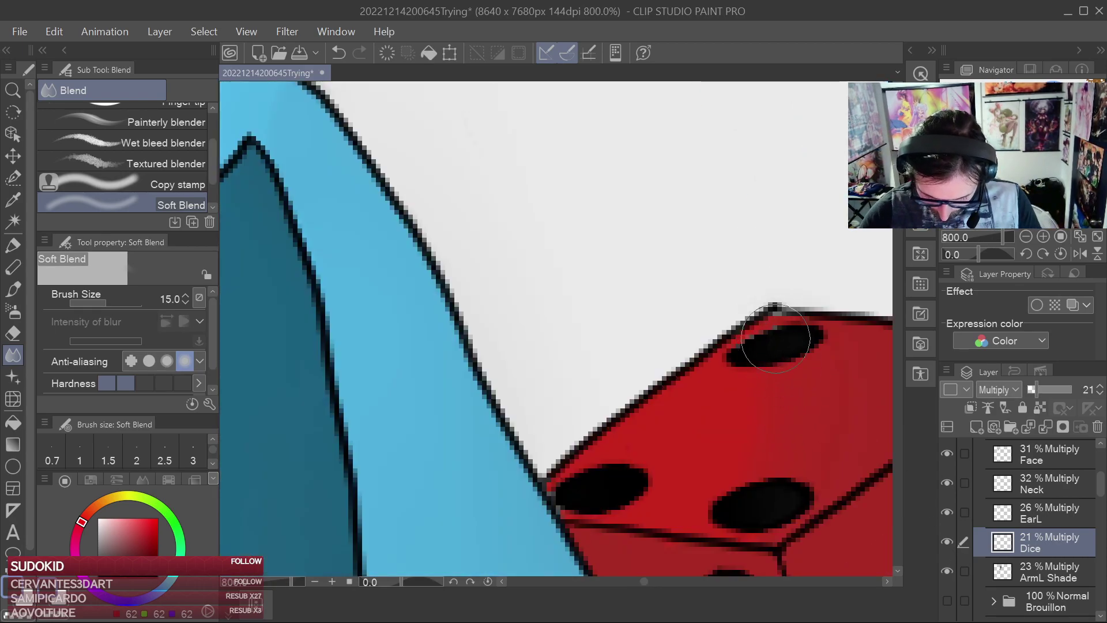
{"action": "scroll", "coordinate": [641, 324], "scroll_direction": "down", "scroll_amount": 8}
{"action": "scroll", "coordinate": [686, 306], "scroll_direction": "up", "scroll_amount": 2}
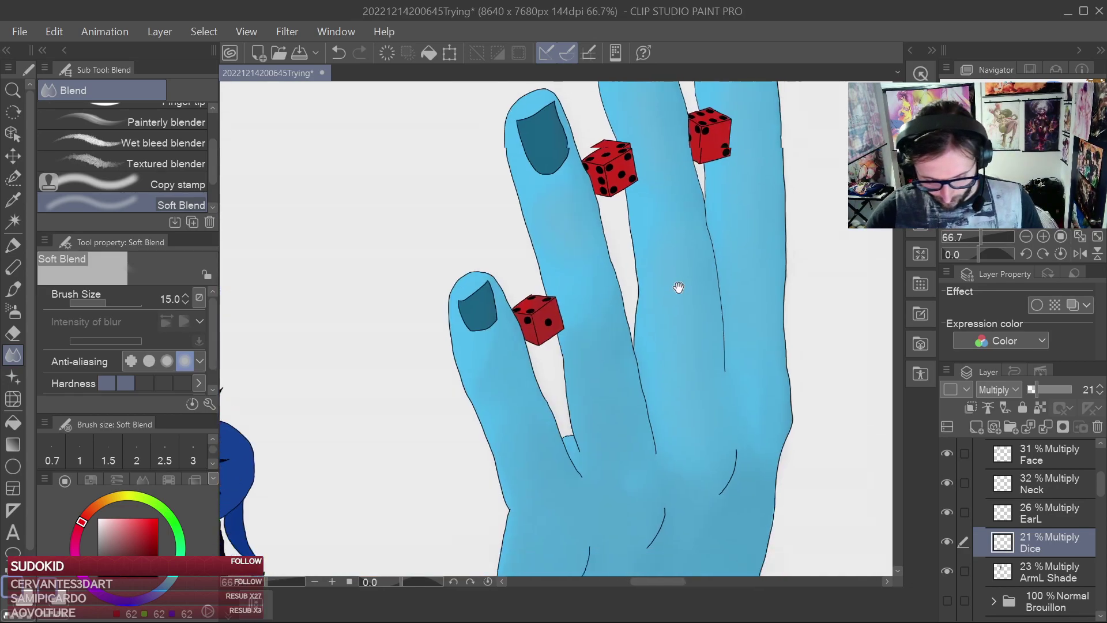
{"action": "scroll", "coordinate": [675, 249], "scroll_direction": "down", "scroll_amount": 1}
{"action": "left_click_drag", "start_coordinate": [688, 232], "coordinate": [677, 304]}
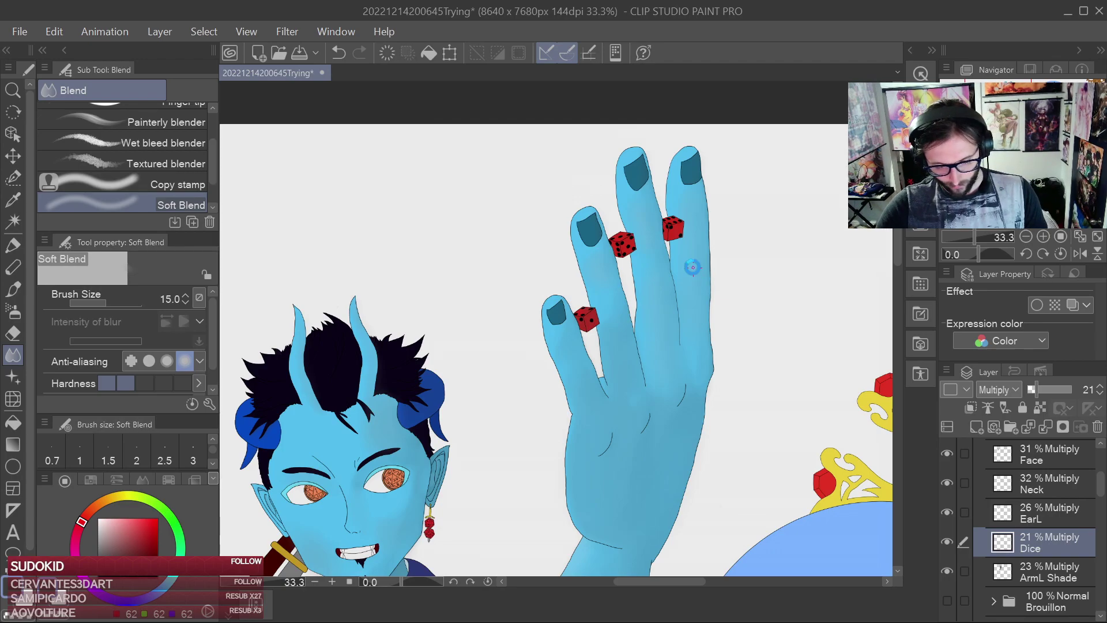
{"action": "key", "text": "ctrl+s"}
Shade the right part of the three-dot top face on the next die up with the size 8 Milli pen
{"action": "left_click_drag", "start_coordinate": [629, 245], "coordinate": [626, 329]}
{"action": "scroll", "coordinate": [621, 287], "scroll_direction": "up", "scroll_amount": 5}
{"action": "left_click_drag", "start_coordinate": [627, 393], "coordinate": [602, 324]}
{"action": "key", "text": "p"}
{"action": "scroll", "coordinate": [533, 360], "scroll_direction": "up", "scroll_amount": 4}
{"action": "left_click_drag", "start_coordinate": [593, 421], "coordinate": [548, 213]}
{"action": "scroll", "coordinate": [592, 302], "scroll_direction": "down", "scroll_amount": 4}
{"action": "scroll", "coordinate": [595, 323], "scroll_direction": "up", "scroll_amount": 2}
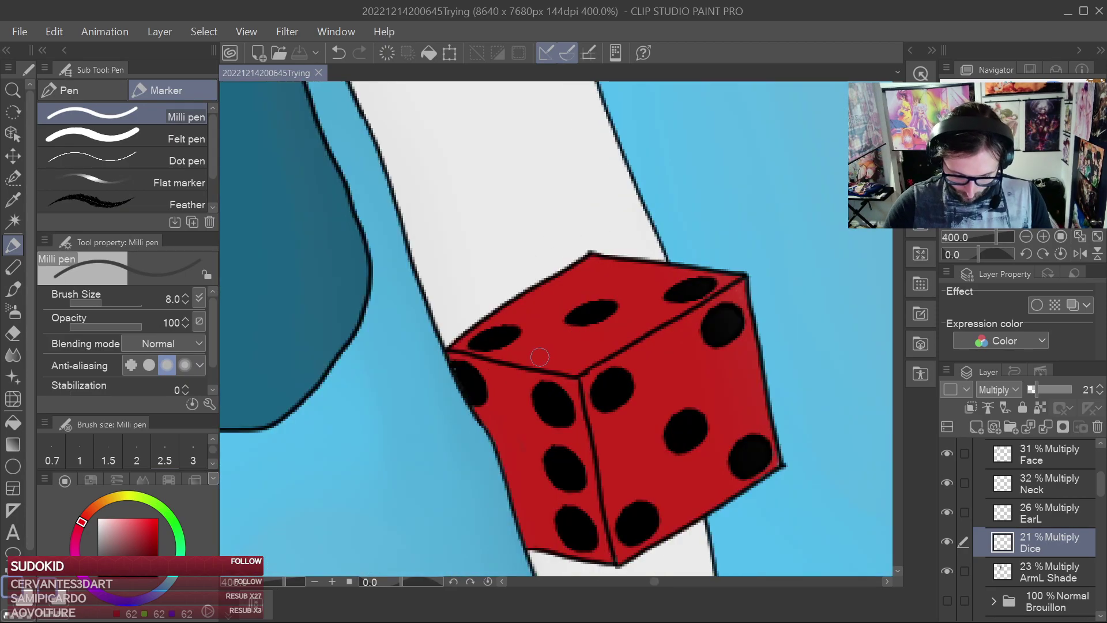
{"action": "left_click_drag", "start_coordinate": [533, 354], "coordinate": [547, 346]}
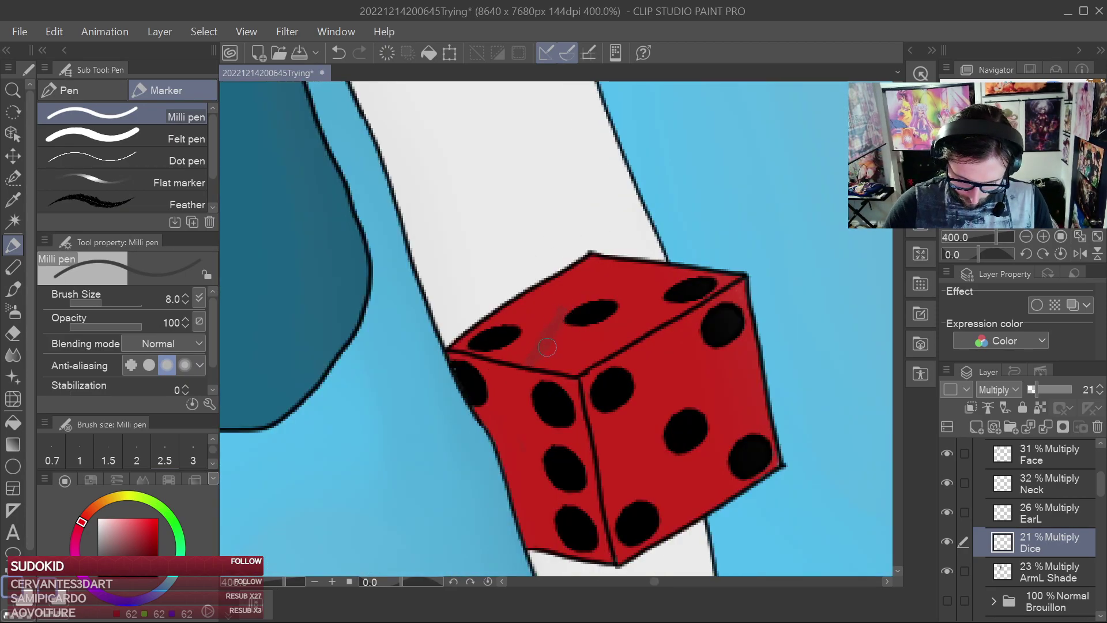
{"action": "mouse_move", "coordinate": [592, 265]}
{"action": "left_mouse_down"}
{"action": "mouse_move", "coordinate": [537, 364]}
{"action": "mouse_move", "coordinate": [570, 369]}
{"action": "mouse_move", "coordinate": [586, 305]}
{"action": "left_mouse_up"}
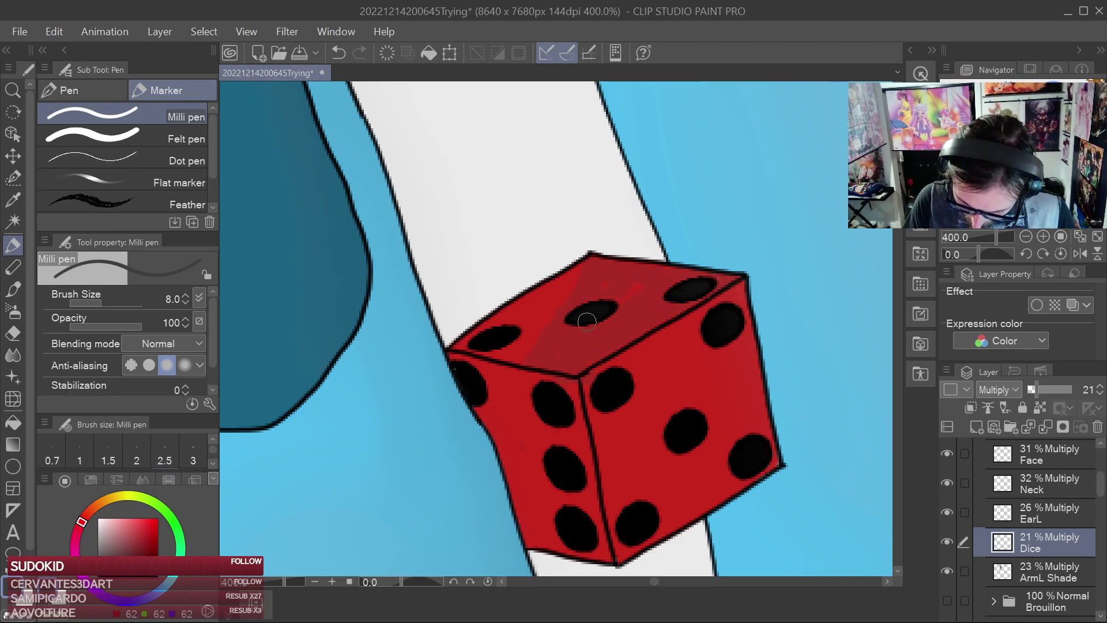
Shade the second die's left side face, next to the finger, with the Milli pen
{"action": "mouse_move", "coordinate": [511, 374]}
{"action": "left_mouse_down"}
{"action": "mouse_move", "coordinate": [578, 389]}
{"action": "mouse_move", "coordinate": [586, 489]}
{"action": "mouse_move", "coordinate": [606, 545]}
{"action": "left_mouse_up"}
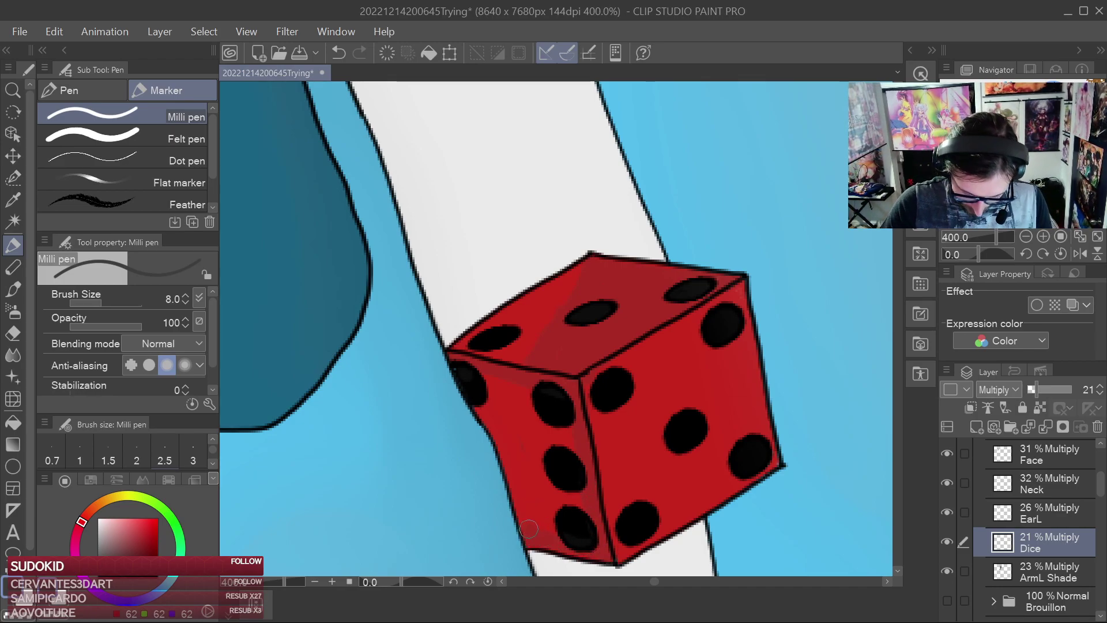
{"action": "mouse_move", "coordinate": [516, 480]}
{"action": "left_mouse_down"}
{"action": "mouse_move", "coordinate": [486, 372]}
{"action": "mouse_move", "coordinate": [540, 419]}
{"action": "mouse_move", "coordinate": [574, 479]}
{"action": "mouse_move", "coordinate": [557, 418]}
{"action": "left_mouse_up"}
{"action": "left_click_drag", "start_coordinate": [585, 520], "coordinate": [539, 462]}
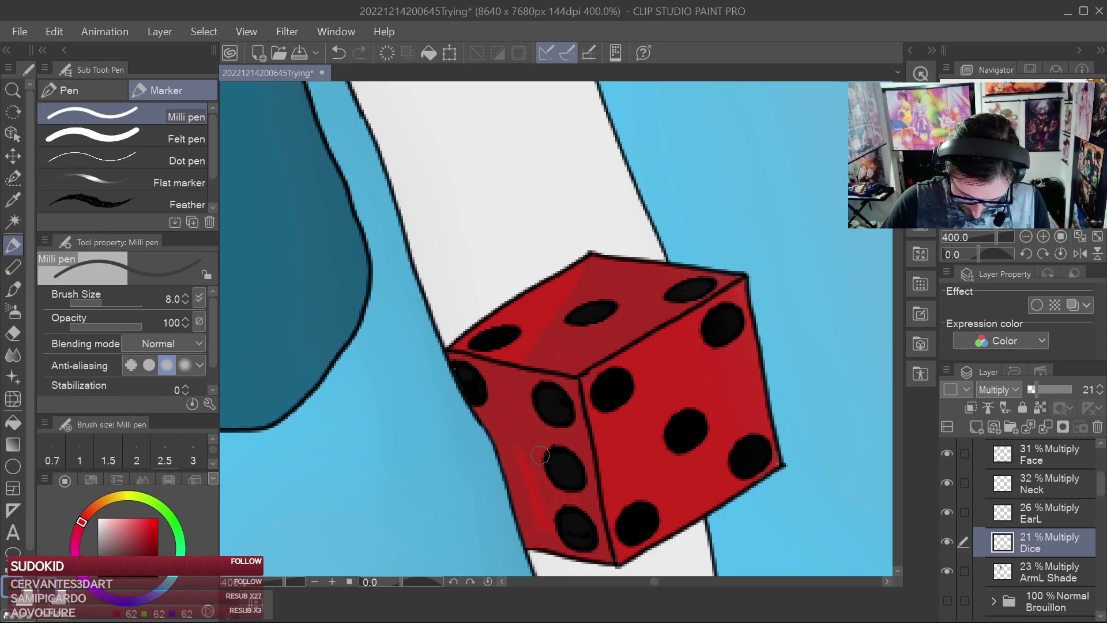
Cover the second die's five-dot right face with Milli pen shading, from its edges in to the center dot
{"action": "left_click_drag", "start_coordinate": [598, 376], "coordinate": [734, 291]}
{"action": "mouse_move", "coordinate": [742, 333]}
{"action": "left_mouse_down"}
{"action": "mouse_move", "coordinate": [771, 458]}
{"action": "mouse_move", "coordinate": [604, 530]}
{"action": "mouse_move", "coordinate": [615, 543]}
{"action": "mouse_move", "coordinate": [594, 551]}
{"action": "mouse_move", "coordinate": [619, 556]}
{"action": "mouse_move", "coordinate": [745, 477]}
{"action": "mouse_move", "coordinate": [734, 481]}
{"action": "mouse_move", "coordinate": [742, 458]}
{"action": "mouse_move", "coordinate": [732, 459]}
{"action": "mouse_move", "coordinate": [616, 518]}
{"action": "mouse_move", "coordinate": [632, 450]}
{"action": "left_mouse_up"}
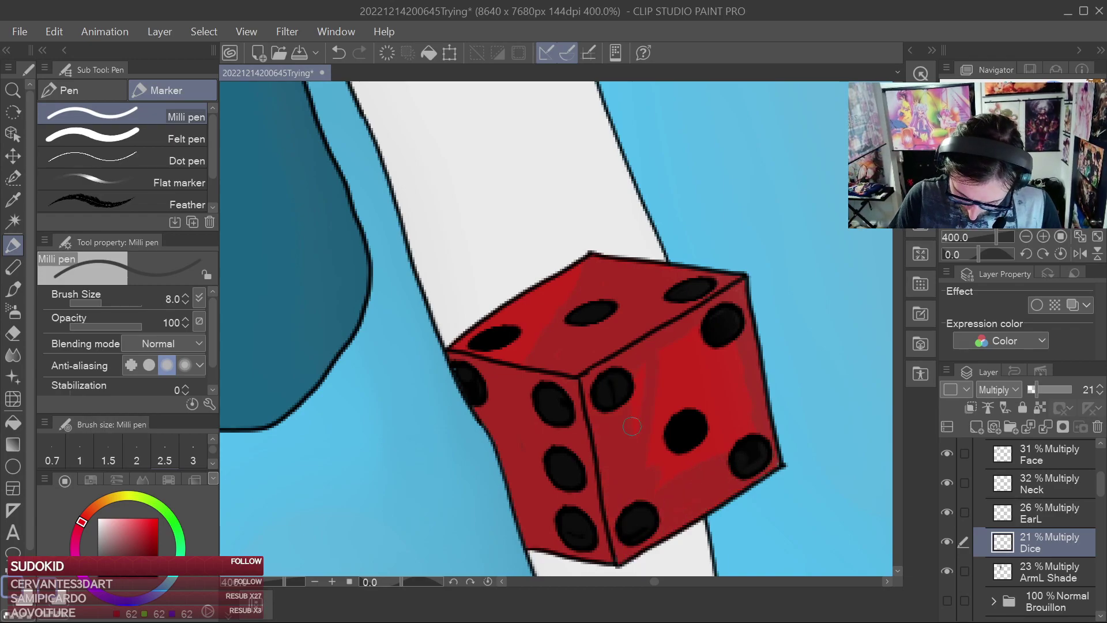
{"action": "mouse_move", "coordinate": [679, 376]}
{"action": "left_mouse_down"}
{"action": "mouse_move", "coordinate": [651, 469]}
{"action": "mouse_move", "coordinate": [696, 412]}
{"action": "left_mouse_up"}
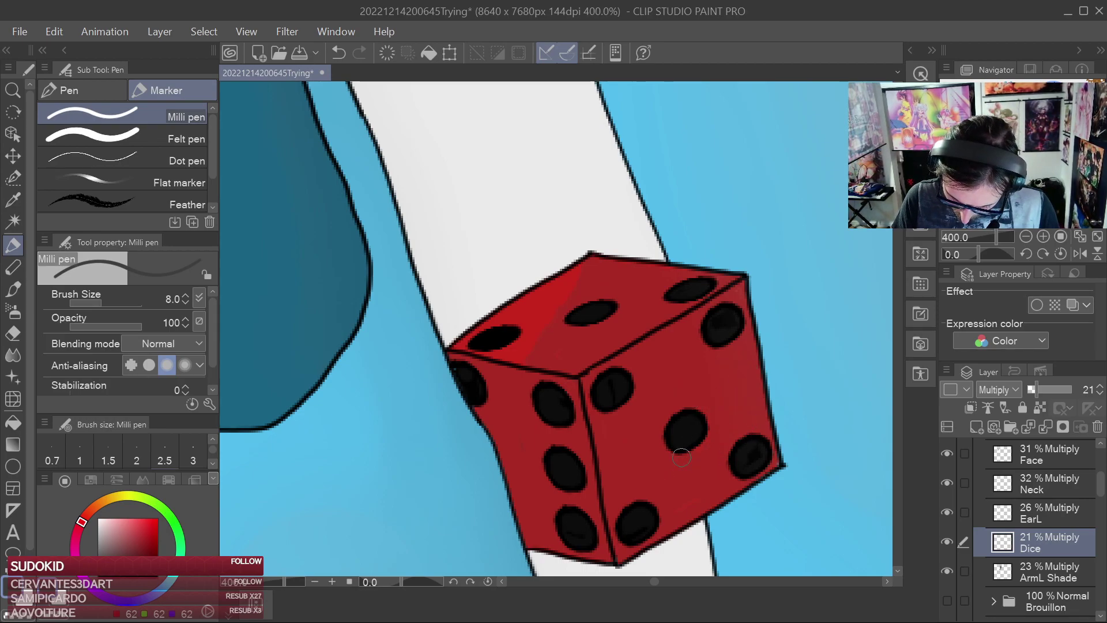
Soften the shadow edge on the second die's three-dot top face with Soft Blend at size 15
{"action": "left_click", "coordinate": [13, 355]}
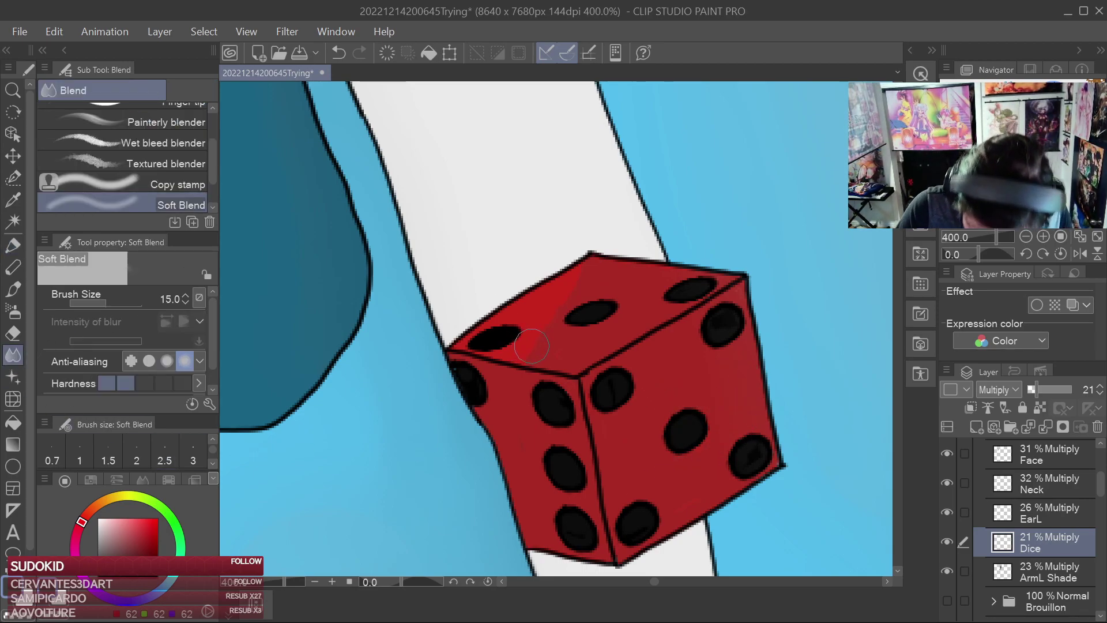
{"action": "mouse_move", "coordinate": [534, 354]}
{"action": "left_mouse_down"}
{"action": "mouse_move", "coordinate": [585, 276]}
{"action": "mouse_move", "coordinate": [569, 317]}
{"action": "left_mouse_up"}
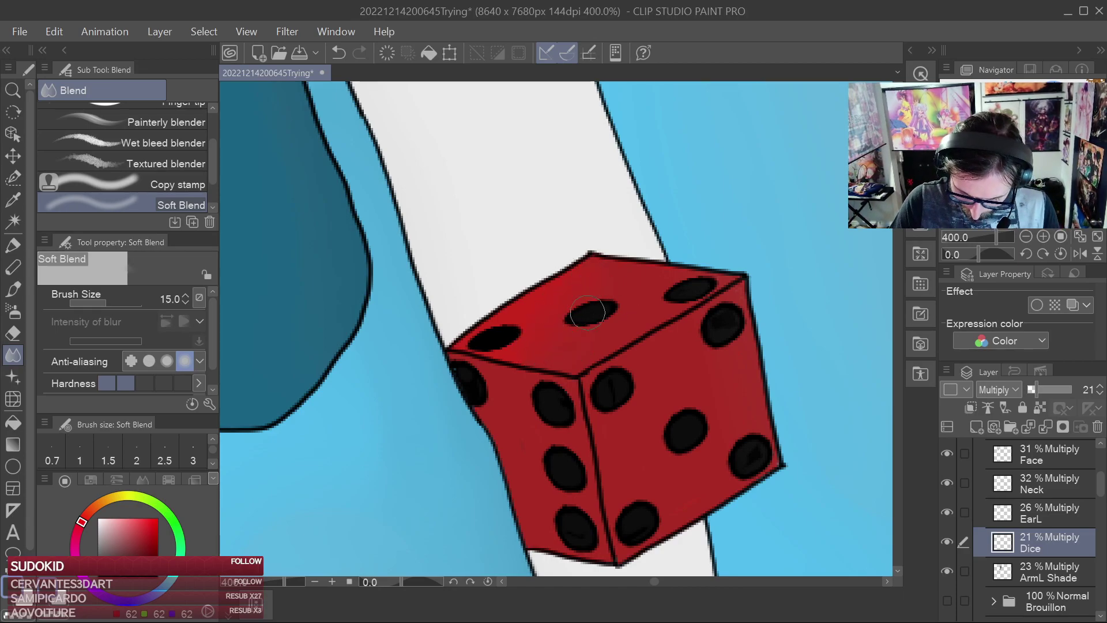
Save the illustration with the second die's finished shading
{"action": "scroll", "coordinate": [760, 363], "scroll_direction": "down", "scroll_amount": 3}
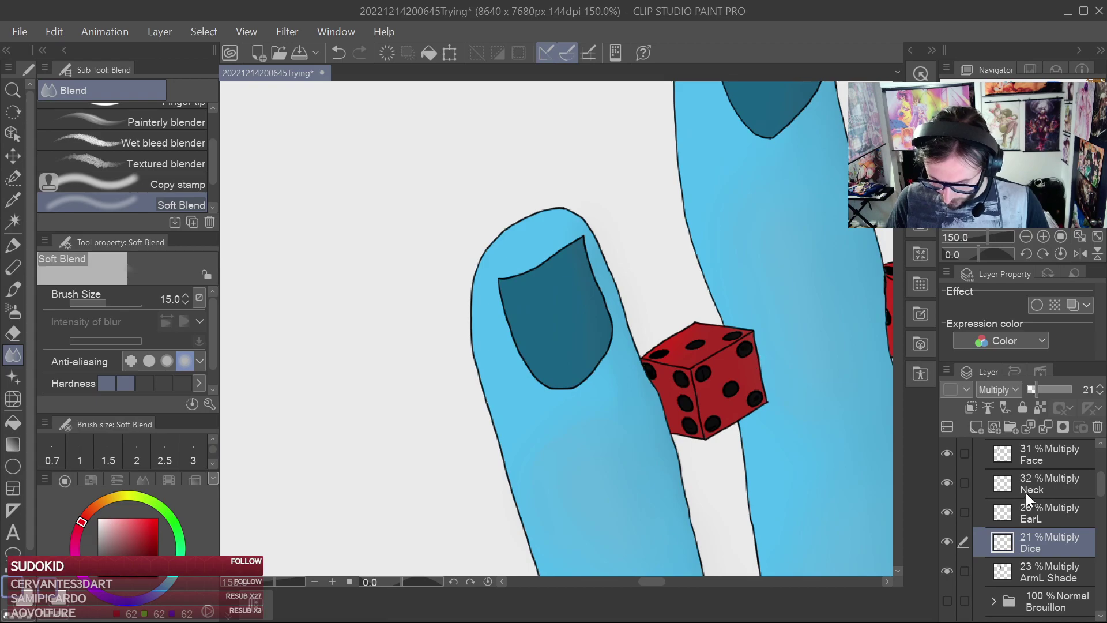
{"action": "scroll", "coordinate": [753, 356], "scroll_direction": "down", "scroll_amount": 3}
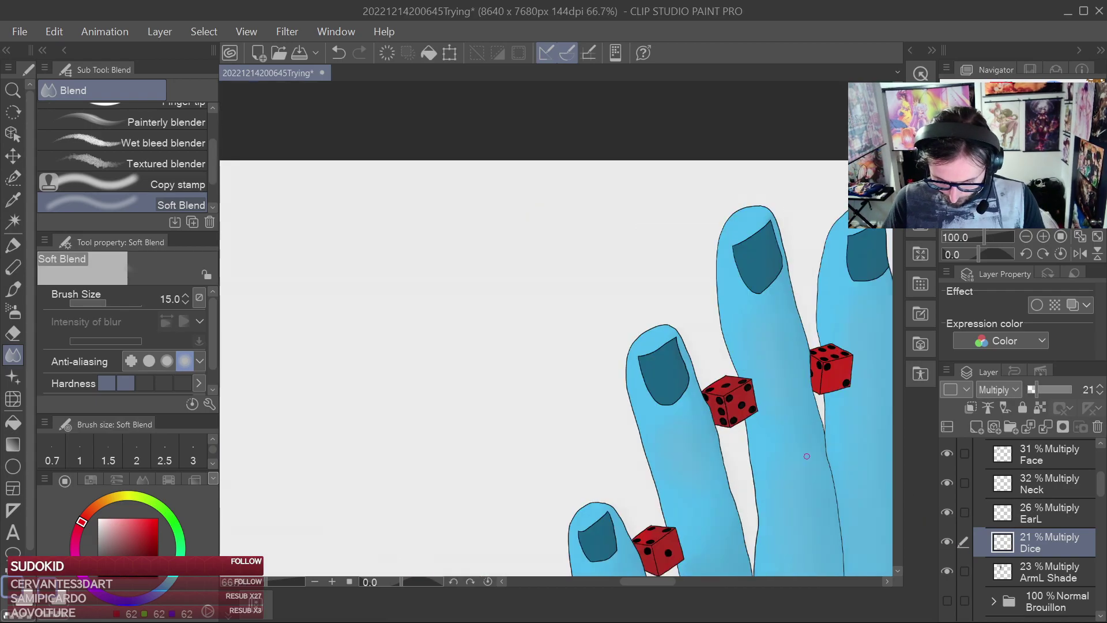
{"action": "key", "text": "ctrl+s"}
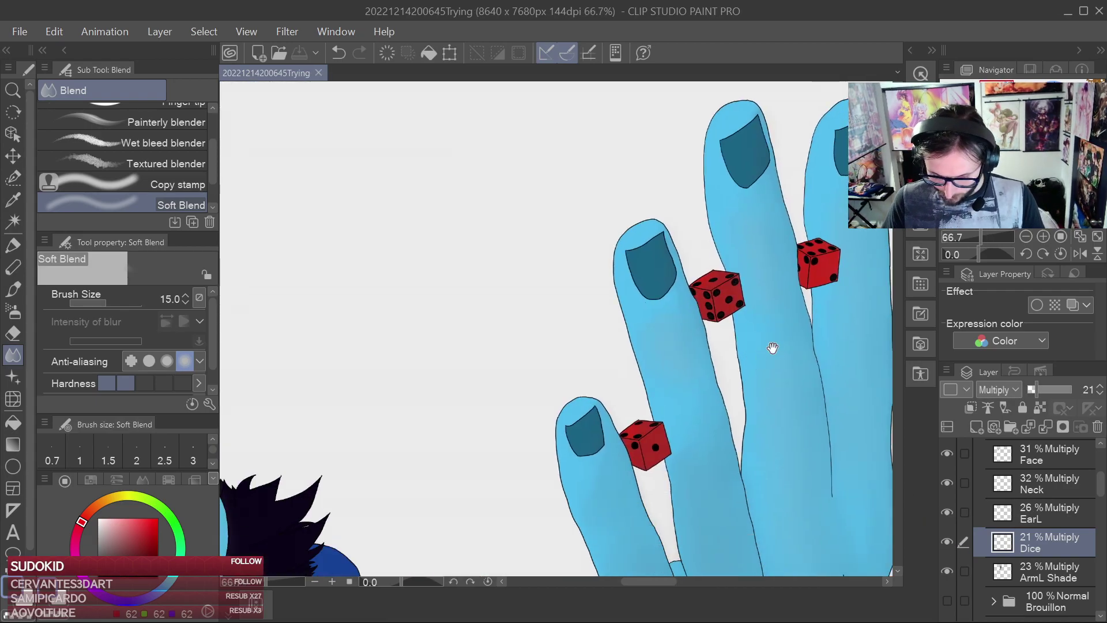
Shade the third die's six-dot top face and its narrow left side face with the size 8 Milli pen
{"action": "scroll", "coordinate": [767, 349], "scroll_direction": "down", "scroll_amount": 3}
{"action": "scroll", "coordinate": [745, 351], "scroll_direction": "up", "scroll_amount": 1}
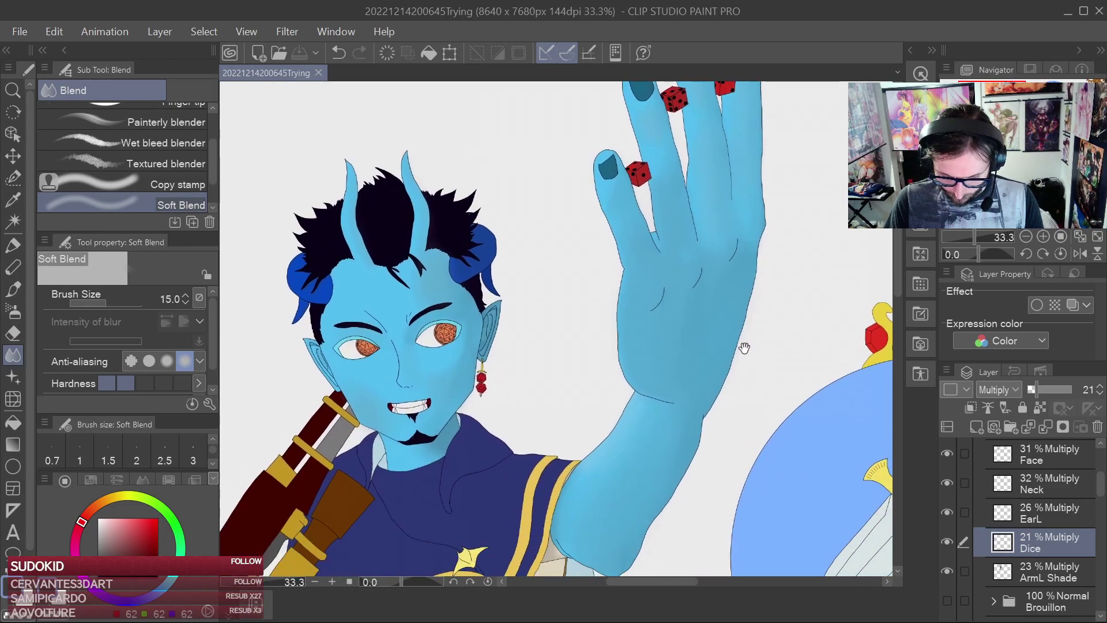
{"action": "left_click_drag", "start_coordinate": [742, 371], "coordinate": [692, 458]}
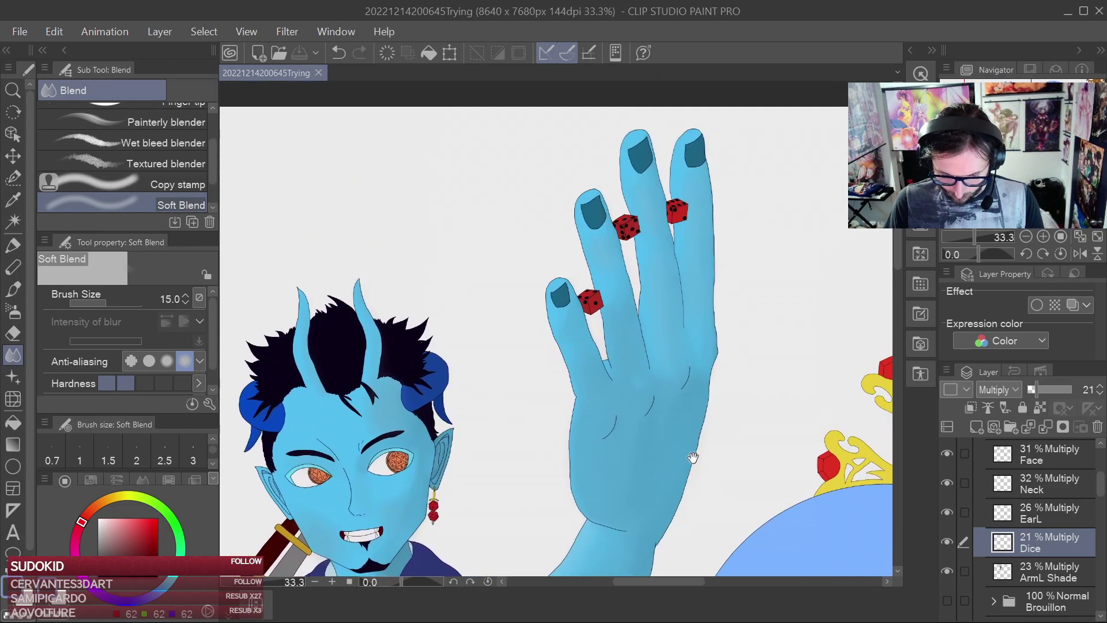
{"action": "left_click_drag", "start_coordinate": [698, 400], "coordinate": [685, 494]}
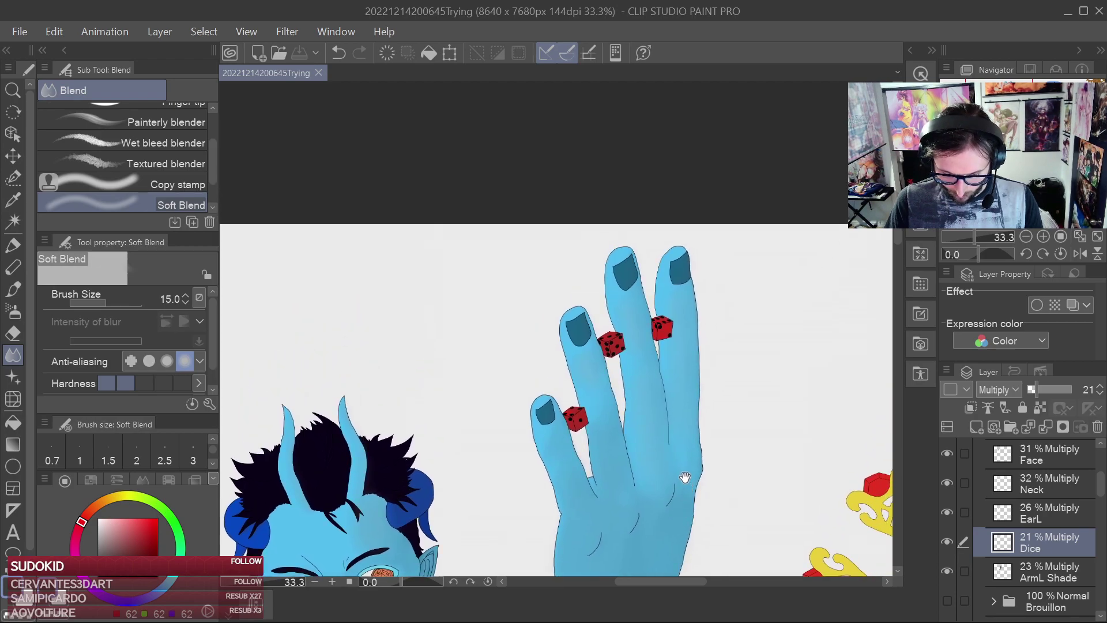
{"action": "scroll", "coordinate": [686, 478], "scroll_direction": "up", "scroll_amount": 2}
{"action": "left_click_drag", "start_coordinate": [670, 132], "coordinate": [670, 371]}
{"action": "left_click_drag", "start_coordinate": [657, 242], "coordinate": [728, 439]}
{"action": "scroll", "coordinate": [734, 434], "scroll_direction": "up", "scroll_amount": 2}
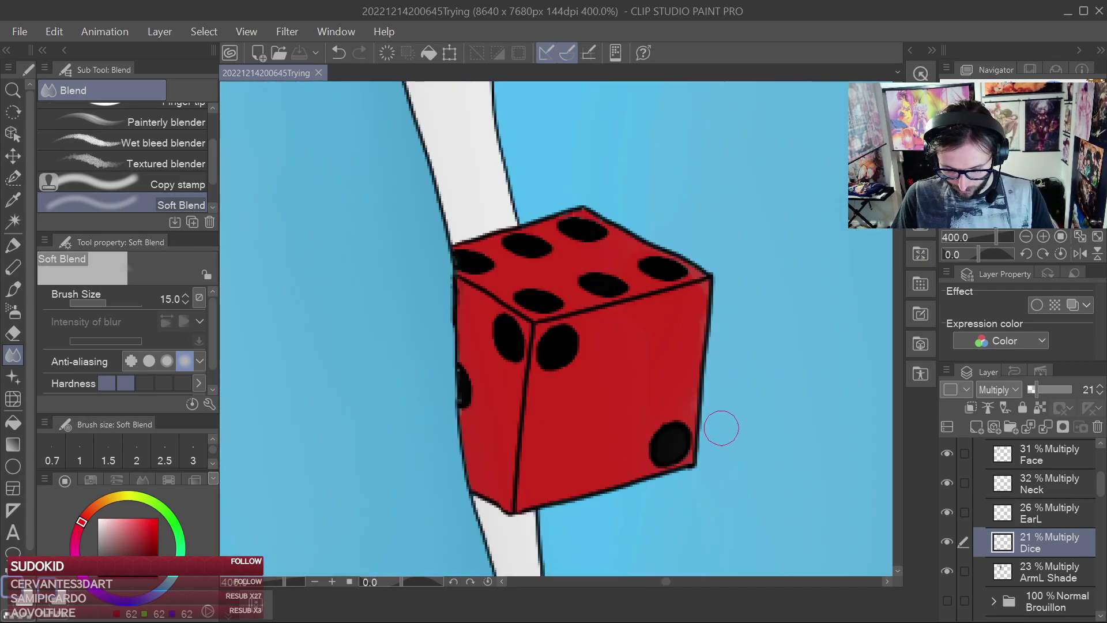
{"action": "key", "text": "p"}
{"action": "mouse_move", "coordinate": [482, 352]}
{"action": "left_mouse_down"}
{"action": "mouse_move", "coordinate": [478, 378]}
{"action": "mouse_move", "coordinate": [465, 299]}
{"action": "mouse_move", "coordinate": [473, 461]}
{"action": "mouse_move", "coordinate": [488, 498]}
{"action": "mouse_move", "coordinate": [484, 468]}
{"action": "mouse_move", "coordinate": [476, 475]}
{"action": "mouse_move", "coordinate": [510, 497]}
{"action": "mouse_move", "coordinate": [487, 281]}
{"action": "mouse_move", "coordinate": [526, 336]}
{"action": "mouse_move", "coordinate": [501, 282]}
{"action": "mouse_move", "coordinate": [490, 297]}
{"action": "mouse_move", "coordinate": [493, 241]}
{"action": "mouse_move", "coordinate": [612, 216]}
{"action": "mouse_move", "coordinate": [600, 245]}
{"action": "mouse_move", "coordinate": [682, 265]}
{"action": "left_mouse_up"}
{"action": "key", "text": "ctrl+z"}
{"action": "mouse_move", "coordinate": [623, 237]}
{"action": "left_mouse_down"}
{"action": "mouse_move", "coordinate": [697, 282]}
{"action": "mouse_move", "coordinate": [675, 248]}
{"action": "mouse_move", "coordinate": [700, 295]}
{"action": "mouse_move", "coordinate": [680, 447]}
{"action": "left_mouse_up"}
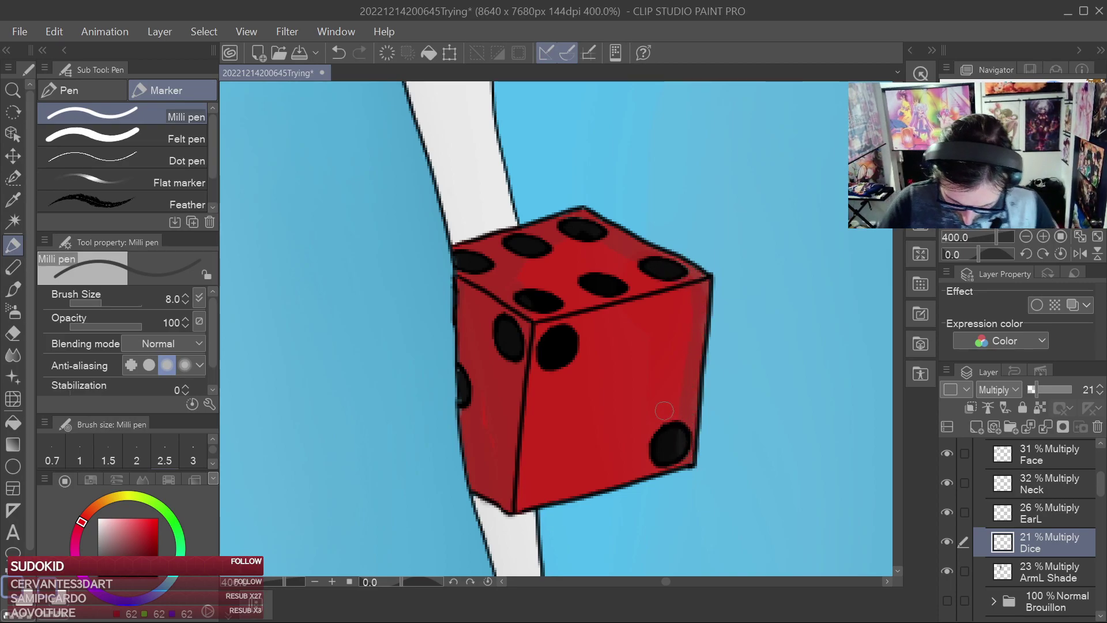
Cover the third die's two-dot right face with Milli pen shading, from its edges inward, and save the illustration
{"action": "mouse_move", "coordinate": [484, 415]}
{"action": "left_mouse_down"}
{"action": "mouse_move", "coordinate": [516, 485]}
{"action": "mouse_move", "coordinate": [531, 479]}
{"action": "mouse_move", "coordinate": [528, 496]}
{"action": "mouse_move", "coordinate": [631, 472]}
{"action": "left_mouse_up"}
{"action": "mouse_move", "coordinate": [551, 489]}
{"action": "left_mouse_down"}
{"action": "mouse_move", "coordinate": [530, 472]}
{"action": "mouse_move", "coordinate": [552, 447]}
{"action": "mouse_move", "coordinate": [547, 314]}
{"action": "mouse_move", "coordinate": [532, 406]}
{"action": "mouse_move", "coordinate": [539, 298]}
{"action": "mouse_move", "coordinate": [499, 309]}
{"action": "mouse_move", "coordinate": [496, 282]}
{"action": "mouse_move", "coordinate": [538, 300]}
{"action": "mouse_move", "coordinate": [572, 271]}
{"action": "mouse_move", "coordinate": [539, 335]}
{"action": "mouse_move", "coordinate": [557, 331]}
{"action": "mouse_move", "coordinate": [549, 337]}
{"action": "mouse_move", "coordinate": [602, 243]}
{"action": "mouse_move", "coordinate": [613, 258]}
{"action": "mouse_move", "coordinate": [567, 311]}
{"action": "mouse_move", "coordinate": [633, 299]}
{"action": "mouse_move", "coordinate": [655, 252]}
{"action": "mouse_move", "coordinate": [684, 293]}
{"action": "left_mouse_up"}
{"action": "left_click_drag", "start_coordinate": [686, 351], "coordinate": [655, 407]}
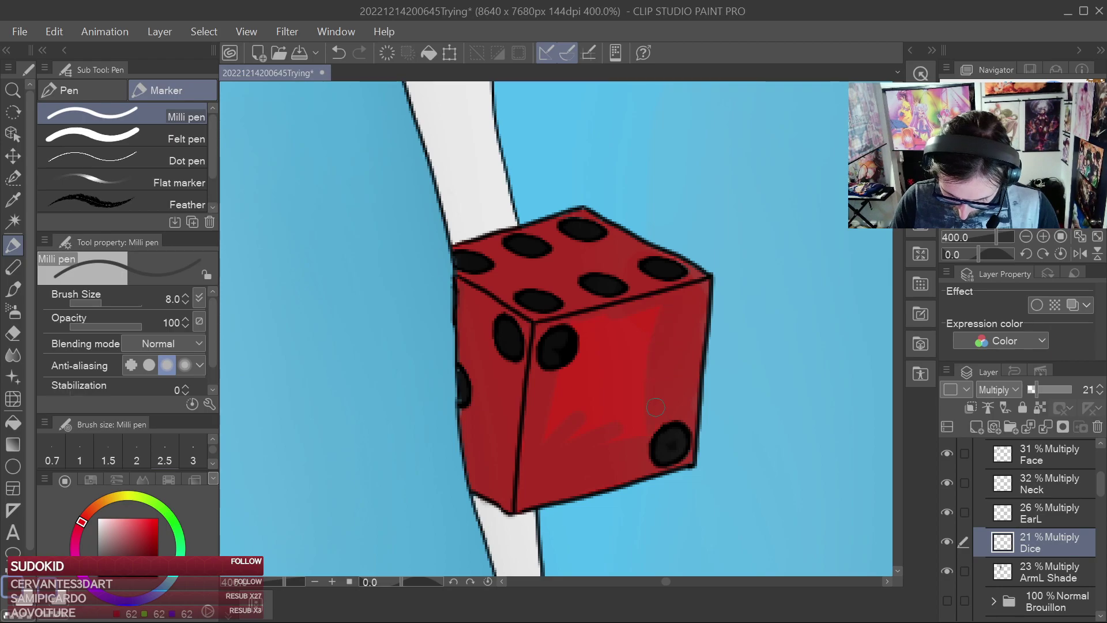
{"action": "mouse_move", "coordinate": [634, 444]}
{"action": "left_mouse_down"}
{"action": "mouse_move", "coordinate": [619, 388]}
{"action": "mouse_move", "coordinate": [620, 304]}
{"action": "mouse_move", "coordinate": [567, 451]}
{"action": "mouse_move", "coordinate": [555, 445]}
{"action": "mouse_move", "coordinate": [556, 352]}
{"action": "mouse_move", "coordinate": [577, 337]}
{"action": "left_mouse_up"}
{"action": "scroll", "coordinate": [577, 338], "scroll_direction": "down", "scroll_amount": 5}
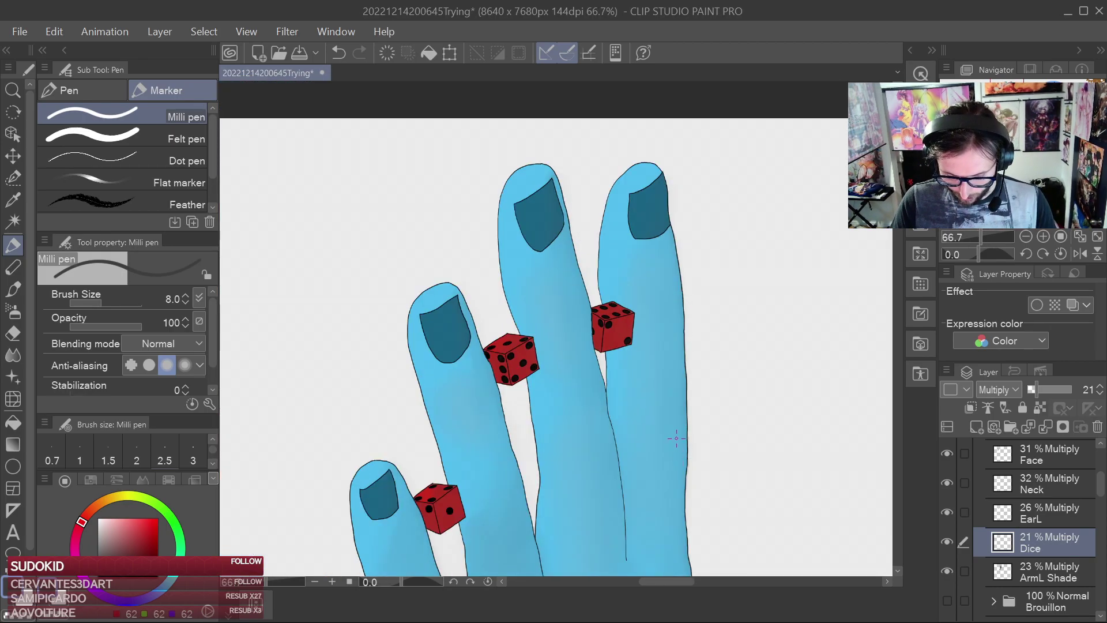
{"action": "scroll", "coordinate": [683, 415], "scroll_direction": "down", "scroll_amount": 2}
{"action": "left_click_drag", "start_coordinate": [708, 391], "coordinate": [732, 259]}
{"action": "key", "text": "ctrl+s"}
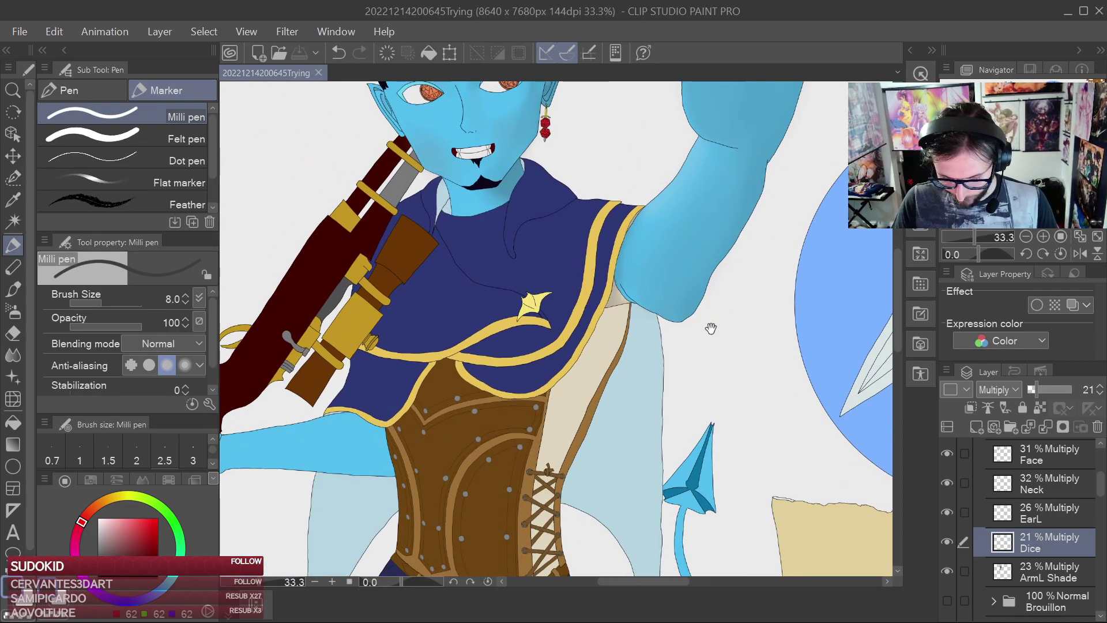
Sample the light grey background color, try a Milli pen stroke on the character's right ear tip, undo it and save
{"action": "left_click_drag", "start_coordinate": [689, 224], "coordinate": [721, 416]}
{"action": "scroll", "coordinate": [720, 416], "scroll_direction": "up", "scroll_amount": 2}
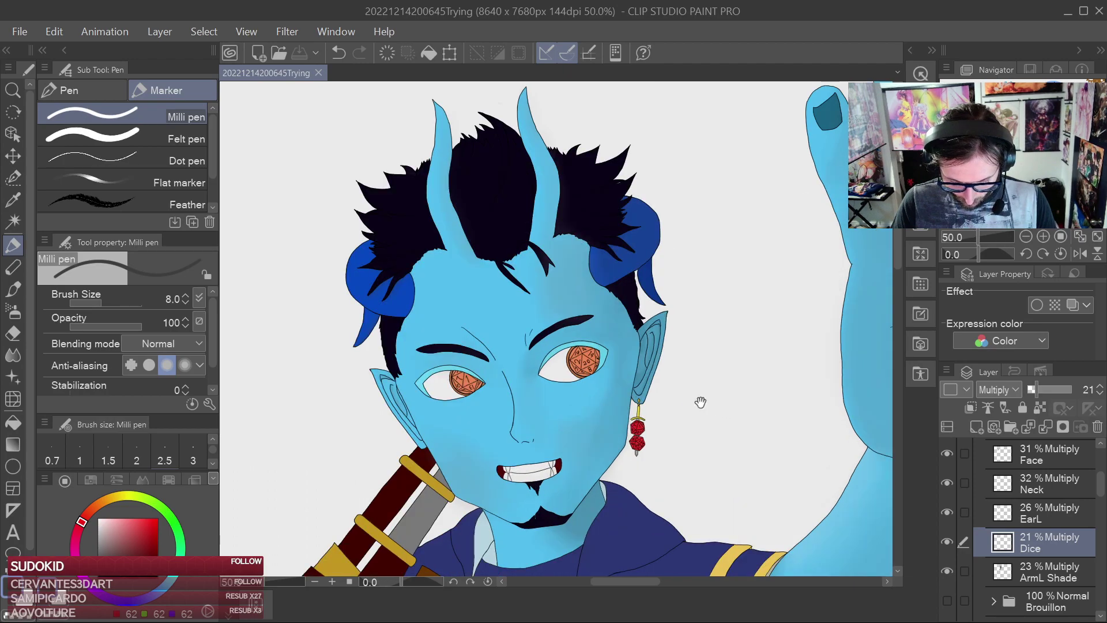
{"action": "scroll", "coordinate": [637, 359], "scroll_direction": "up", "scroll_amount": 1}
{"action": "left_click", "coordinate": [375, 465], "text": "alt"}
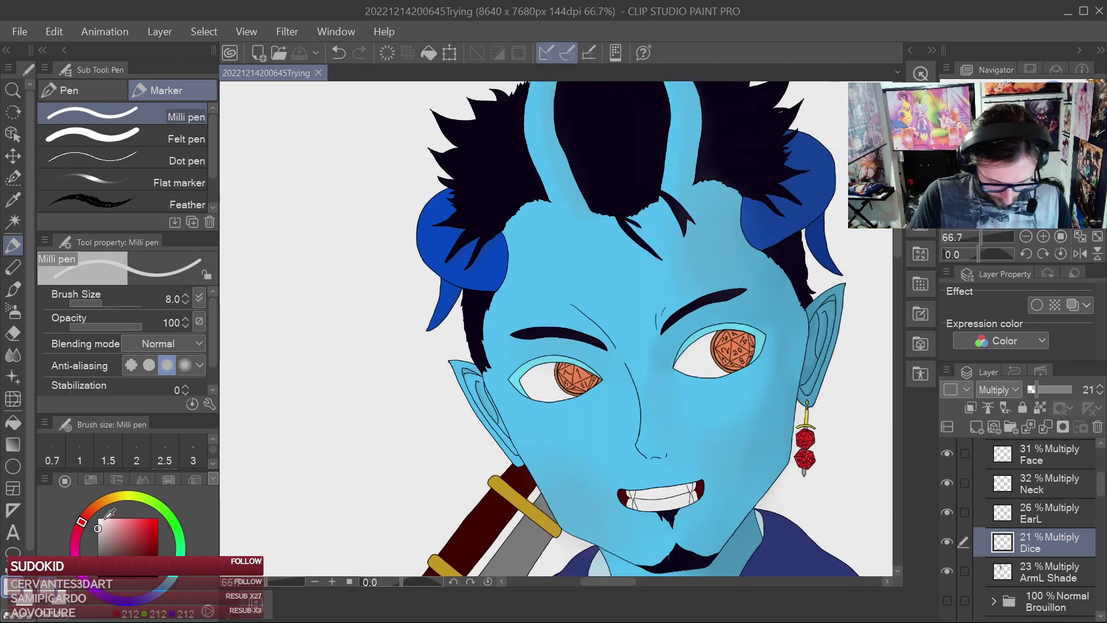
{"action": "scroll", "coordinate": [415, 456], "scroll_direction": "up", "scroll_amount": 2}
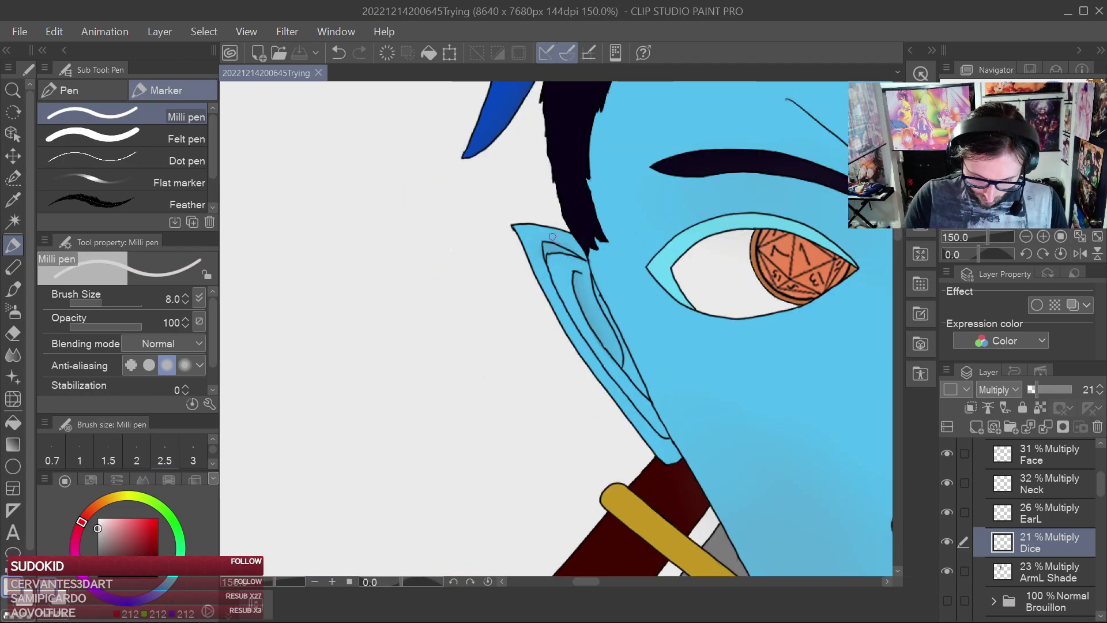
{"action": "left_click_drag", "start_coordinate": [525, 243], "coordinate": [518, 227]}
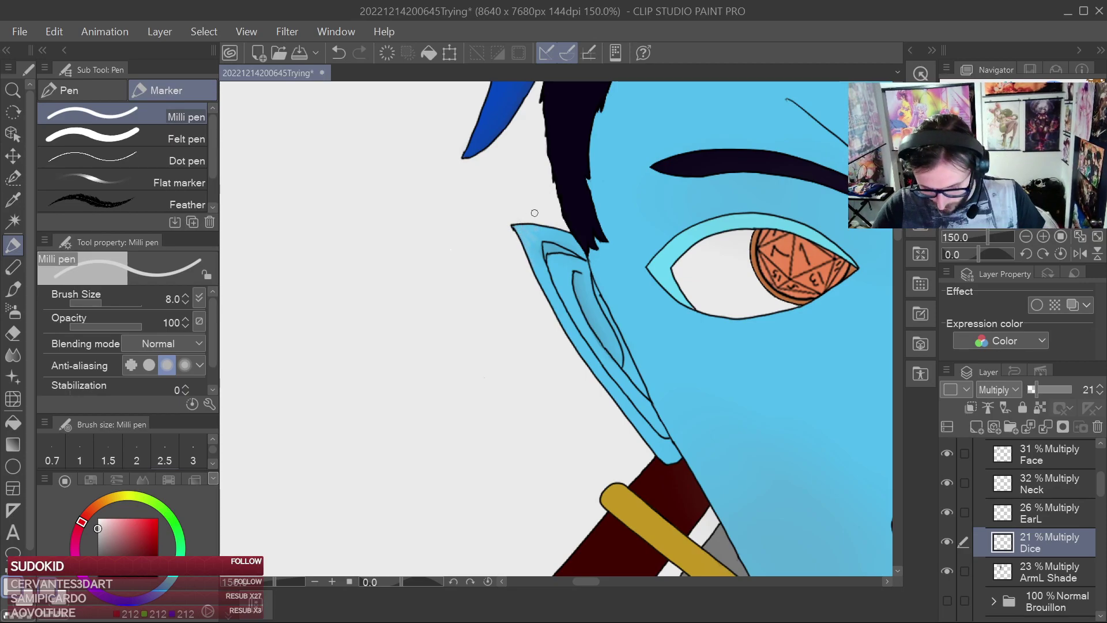
{"action": "key", "text": "ctrl+z"}
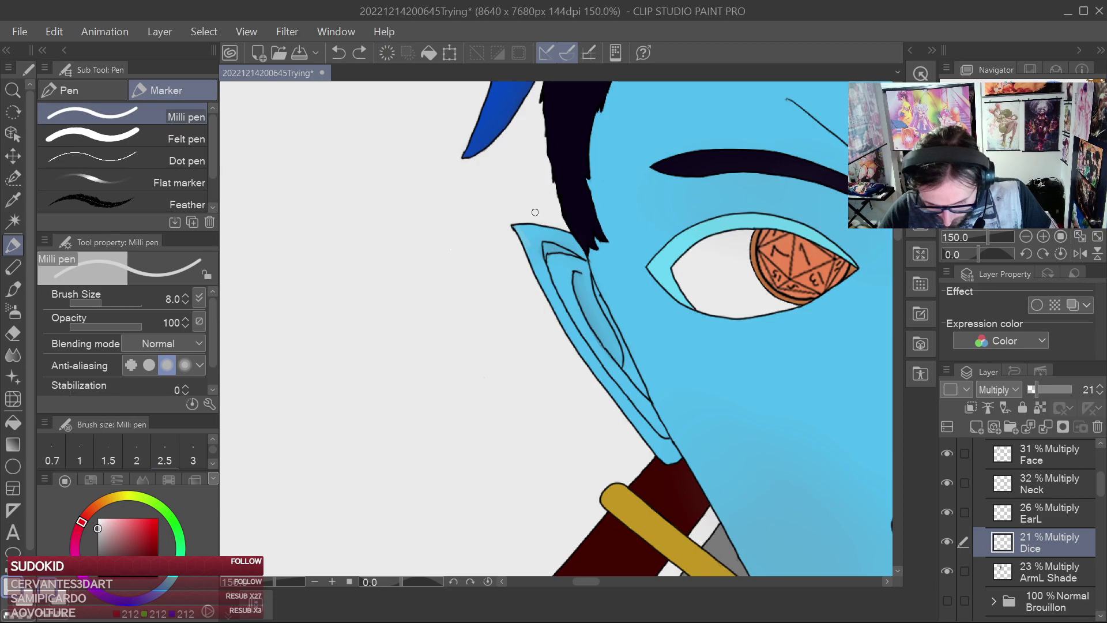
{"action": "key", "text": "ctrl+s"}
Select the area around the character's right ear with a freehand Lasso selection
{"action": "scroll", "coordinate": [1057, 495], "scroll_direction": "up", "scroll_amount": 2}
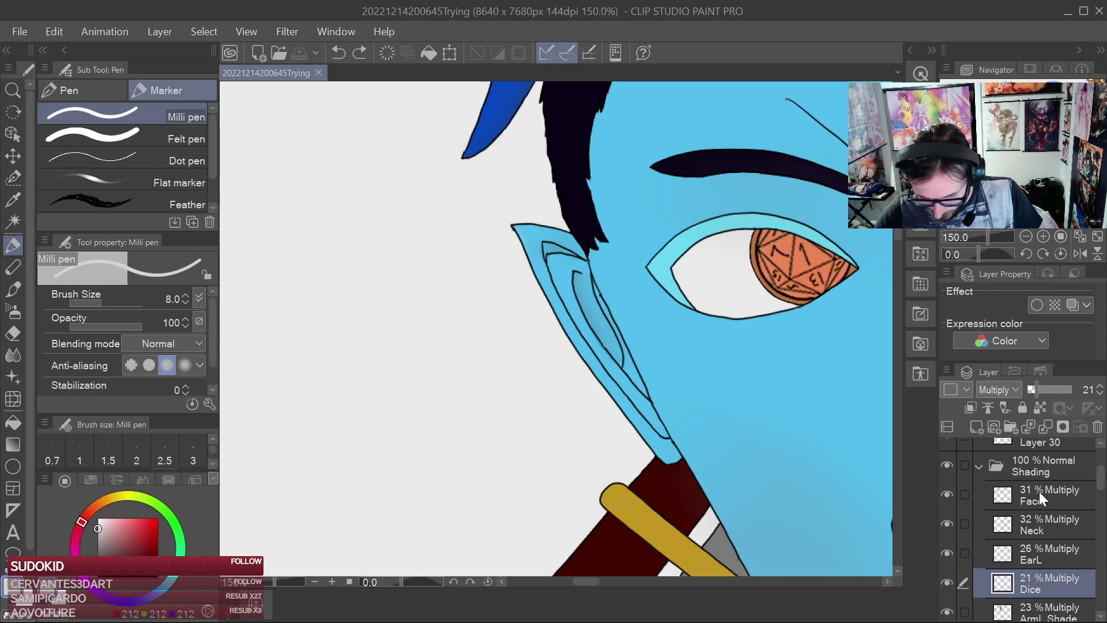
{"action": "left_click", "coordinate": [12, 111]}
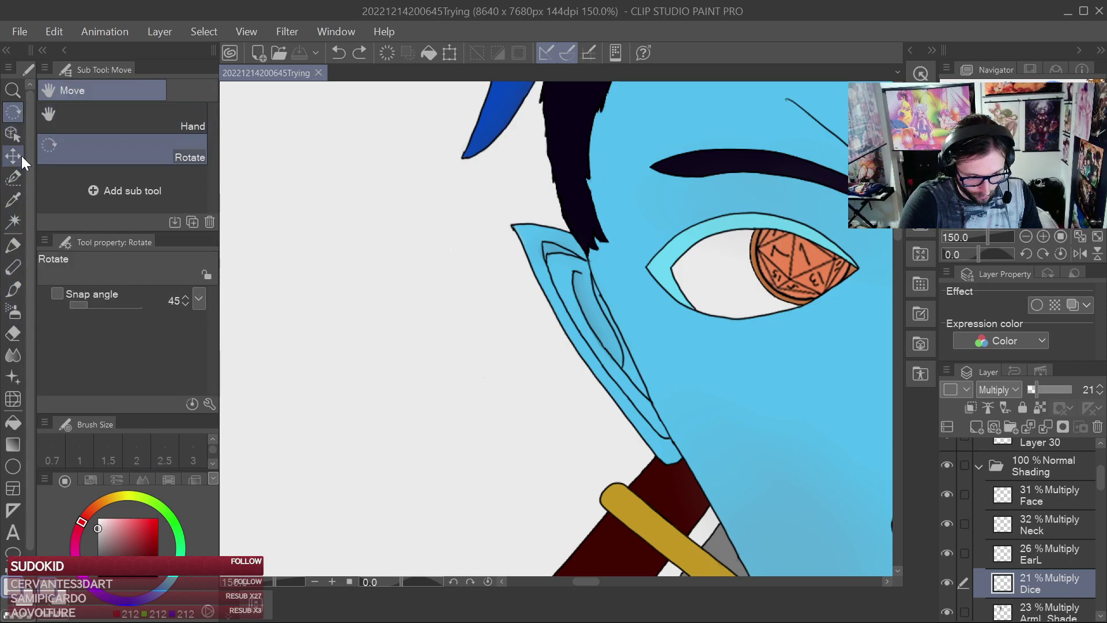
{"action": "key", "text": "m"}
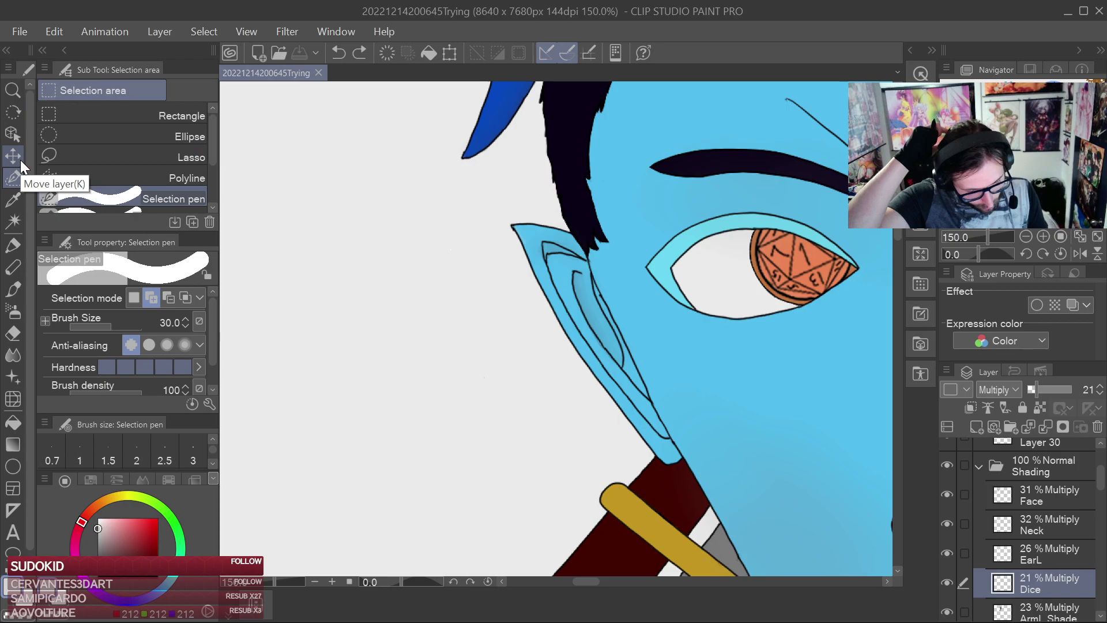
{"action": "left_click", "coordinate": [199, 158]}
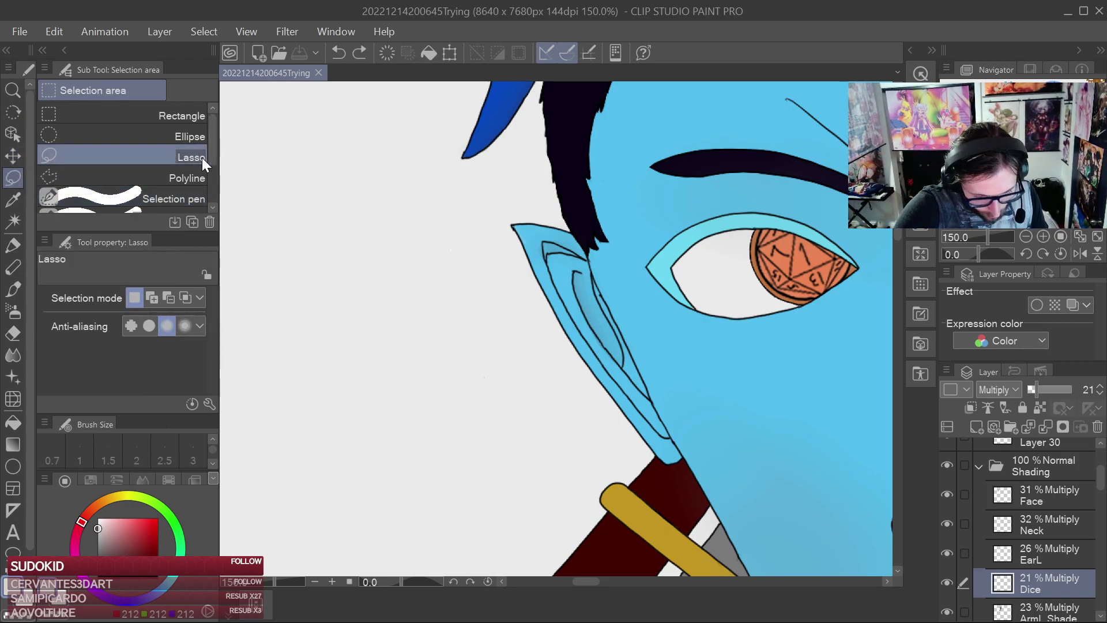
{"action": "mouse_move", "coordinate": [507, 272]}
{"action": "left_mouse_down"}
{"action": "mouse_move", "coordinate": [519, 193]}
{"action": "mouse_move", "coordinate": [576, 230]}
{"action": "mouse_move", "coordinate": [684, 446]}
{"action": "mouse_move", "coordinate": [536, 358]}
{"action": "mouse_move", "coordinate": [502, 241]}
{"action": "left_mouse_up"}
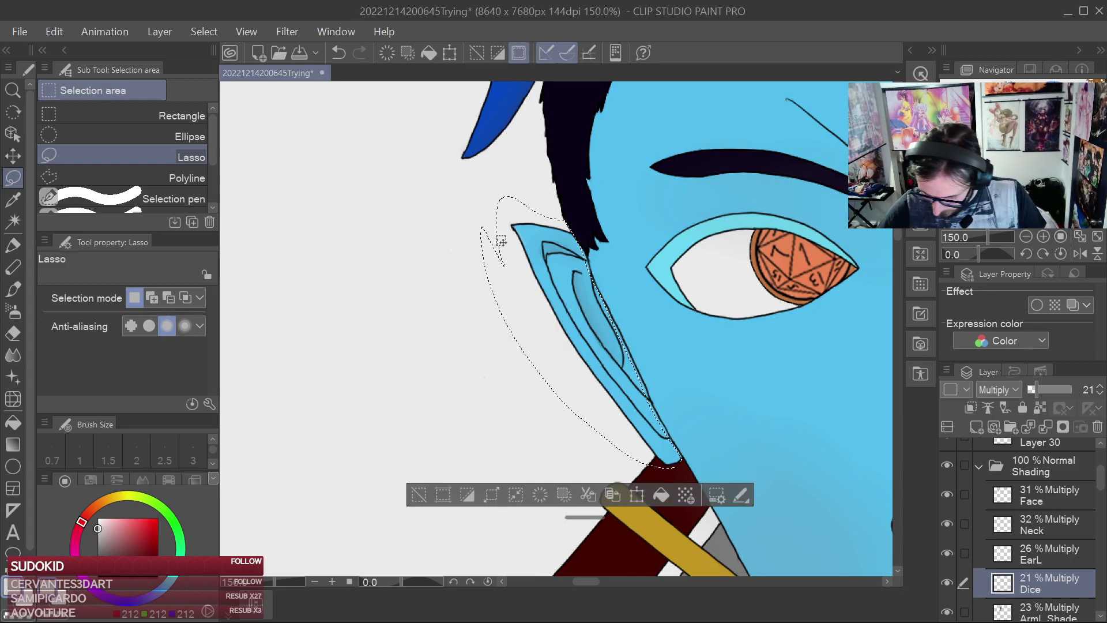
Cut the selected ear shading from the Face layer and paste it as its own layer between Neck and EarL
{"action": "left_click", "coordinate": [1044, 497]}
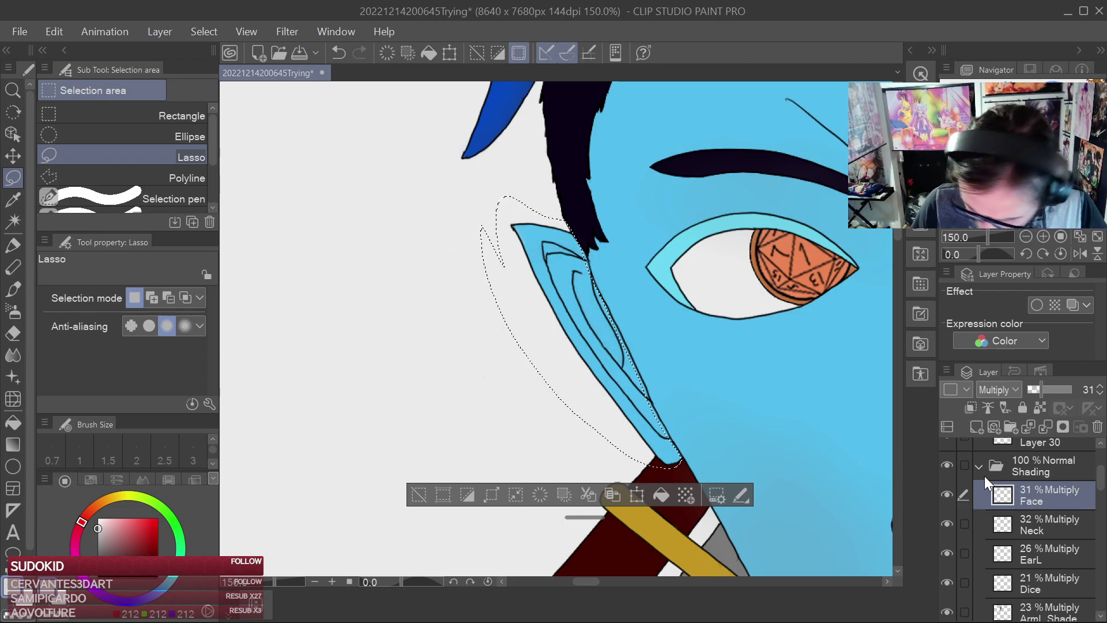
{"action": "key", "text": "ctrl+v"}
{"action": "left_click_drag", "start_coordinate": [1042, 495], "coordinate": [1049, 563]}
Rename the pasted ear shading layer as EarR
{"action": "double_click", "coordinate": [1047, 557]}
{"action": "type", "text": "Ear R"}
{"action": "key", "text": "BackSpace"}
{"action": "key", "text": "BackSpace"}
{"action": "type", "text": "R"}
{"action": "key", "text": "Return"}
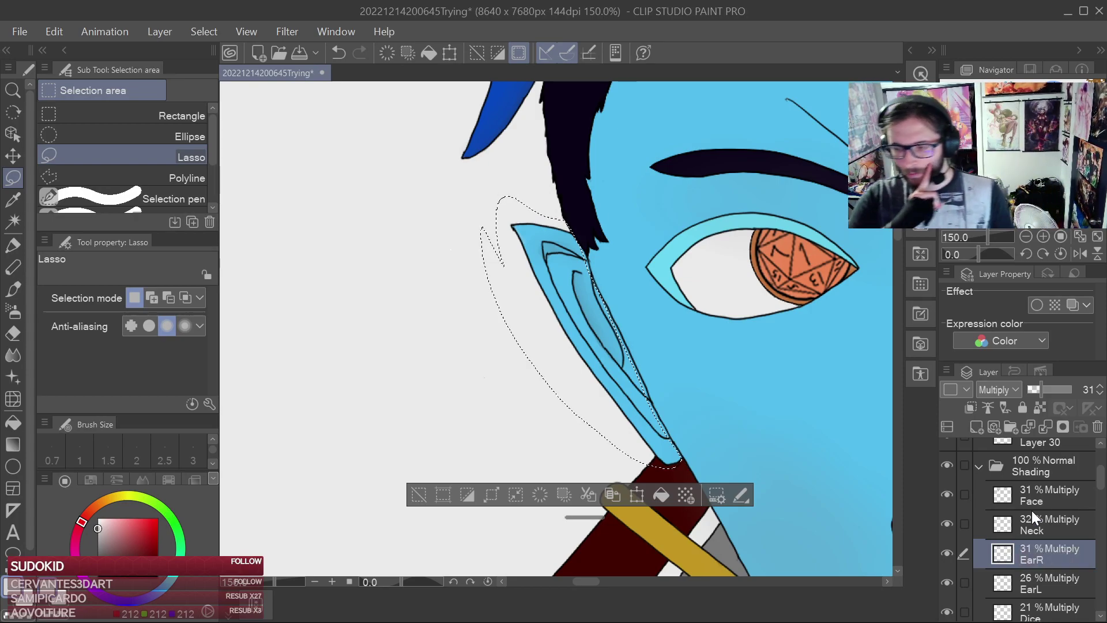
Clear the ear selection and save the illustration
{"action": "left_click", "coordinate": [199, 31]}
{"action": "left_click", "coordinate": [237, 67]}
{"action": "key", "text": "ctrl+s"}
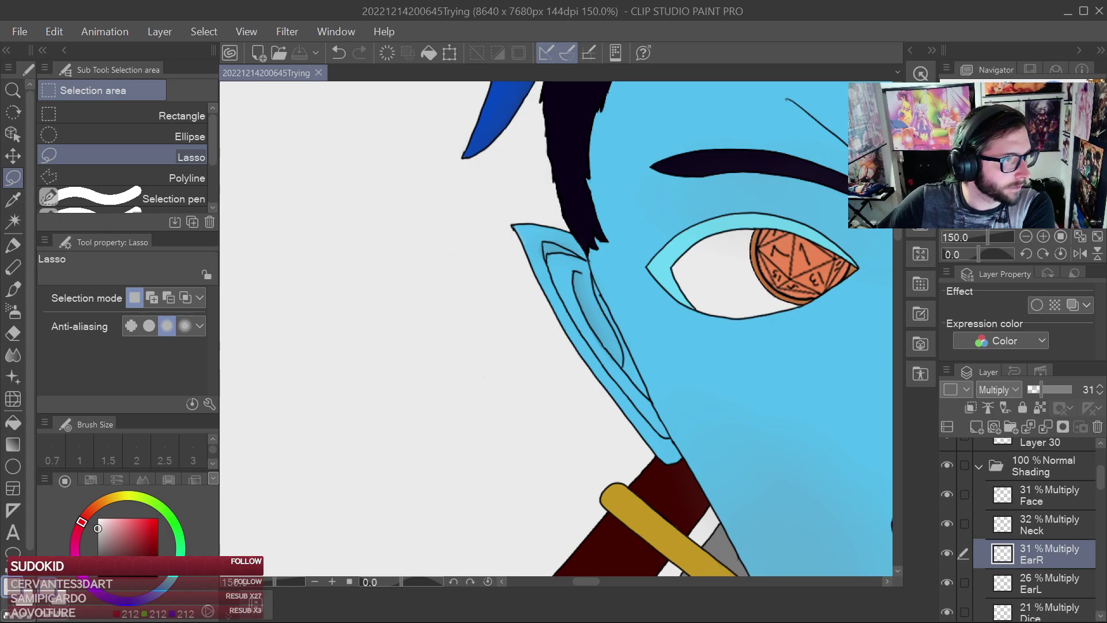
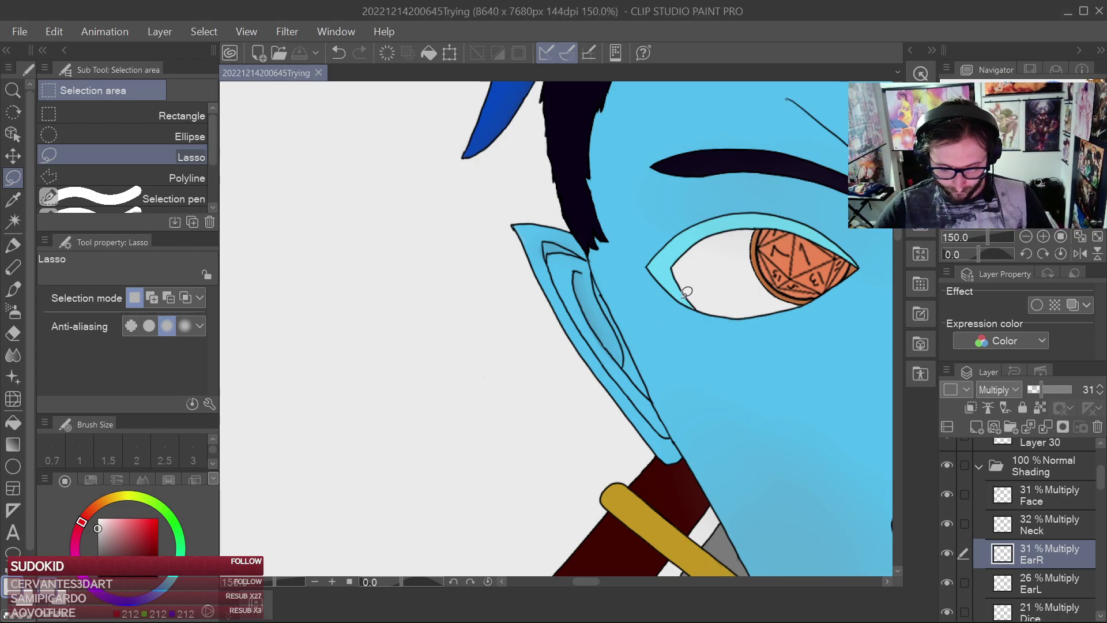
Add a layer folder above the Face layer inside the Shading folder and name it Shadow
{"action": "key", "text": "ctrl+minus"}
{"action": "left_click", "coordinate": [12, 245]}
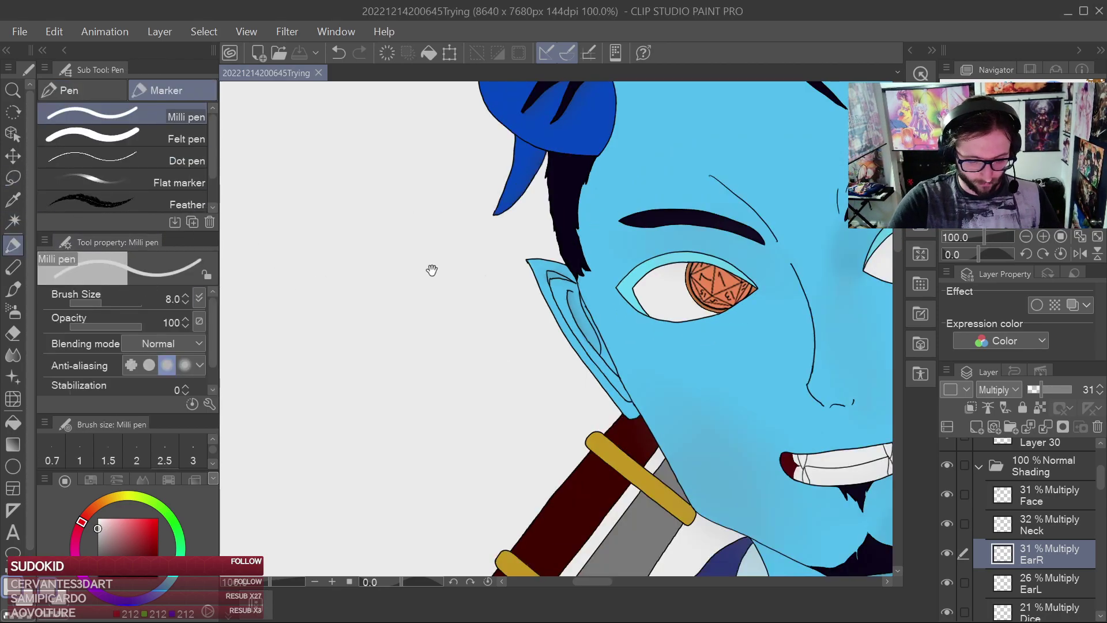
{"action": "key", "text": "ctrl+minus"}
{"action": "left_click_drag", "start_coordinate": [649, 294], "coordinate": [613, 262]}
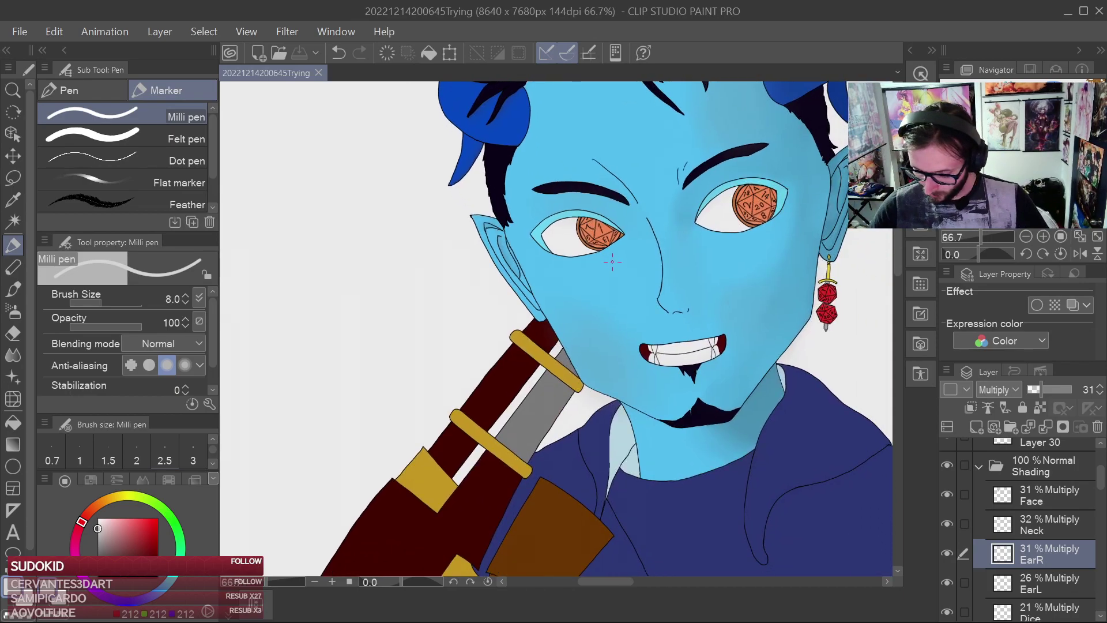
{"action": "left_click", "coordinate": [1024, 497]}
{"action": "left_click", "coordinate": [1010, 427]}
{"action": "double_click", "coordinate": [1054, 497]}
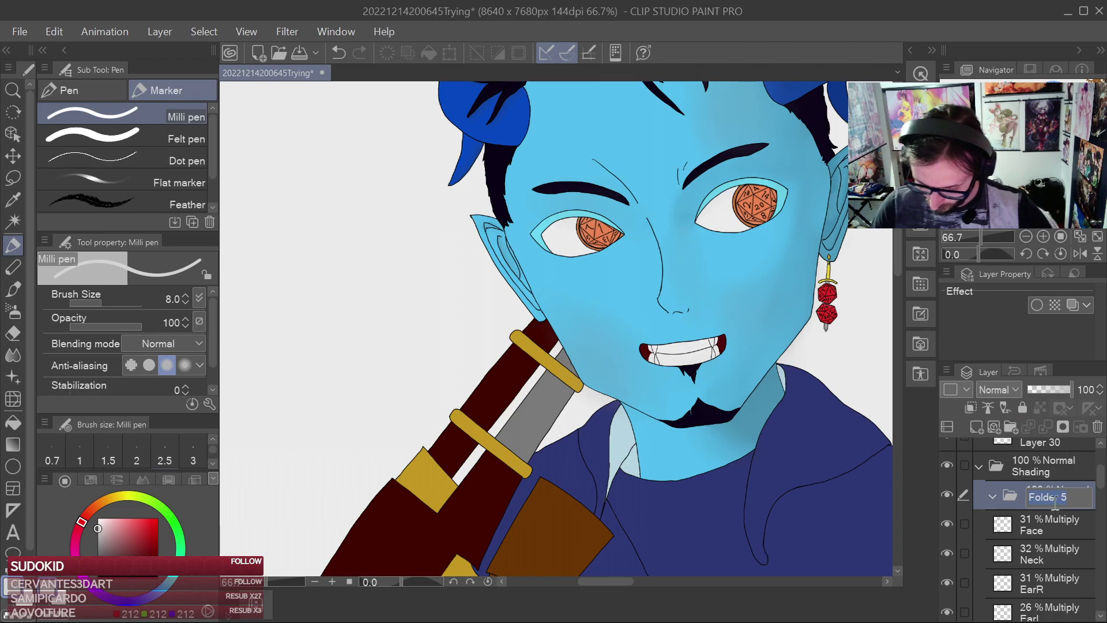
{"action": "type", "text": "Shad"}
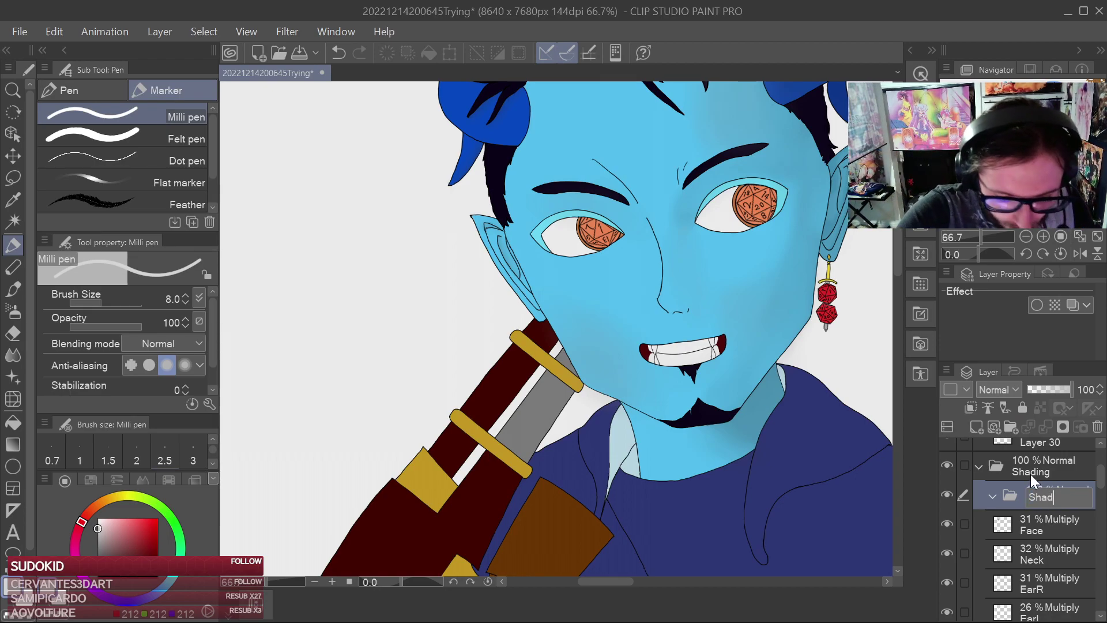
{"action": "type", "text": "ow"}
{"action": "key", "text": "Return"}
Add a second layer folder above Shadow inside the Shading folder and name it Shine
{"action": "left_click", "coordinate": [1012, 428]}
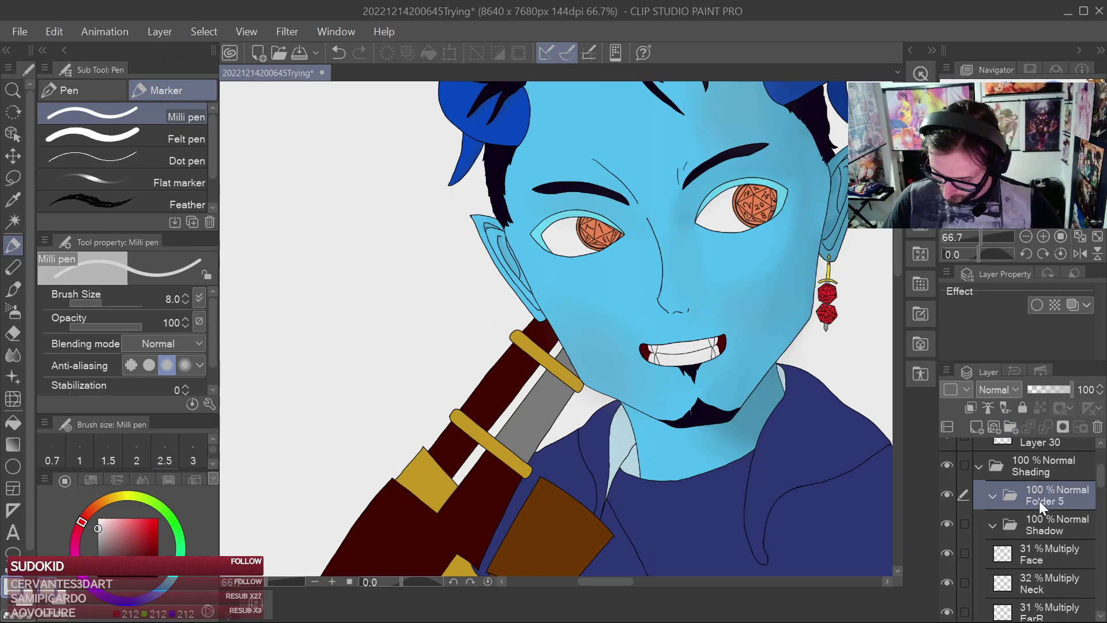
{"action": "double_click", "coordinate": [1053, 500]}
{"action": "type", "text": "Sh"}
{"action": "type", "text": "ine"}
{"action": "key", "text": "BackSpace"}
{"action": "type", "text": "ne"}
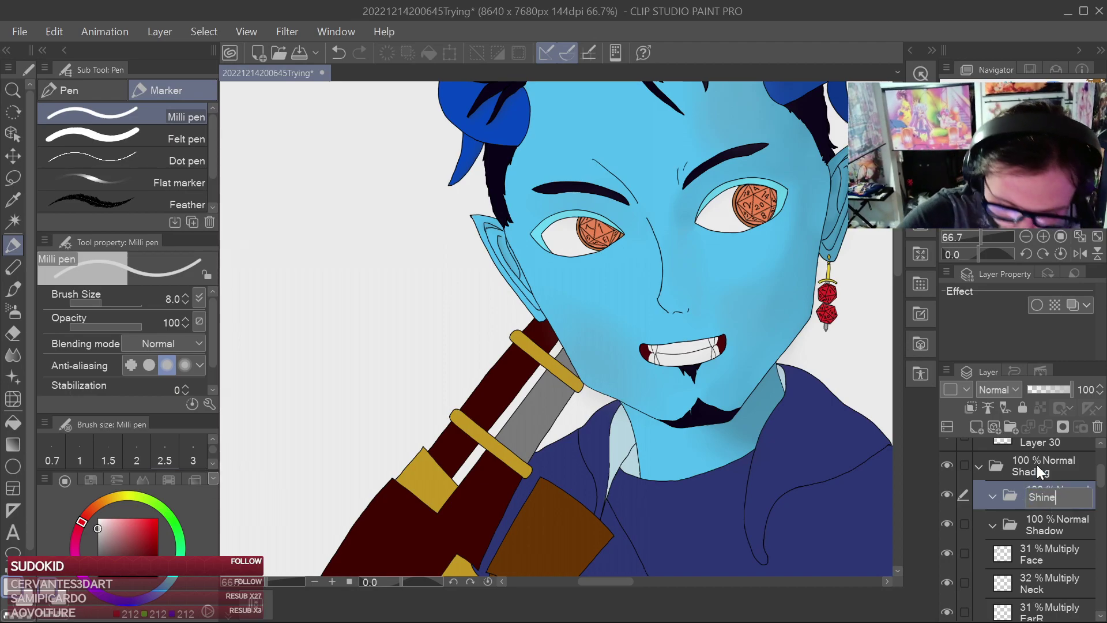
{"action": "key", "text": "Return"}
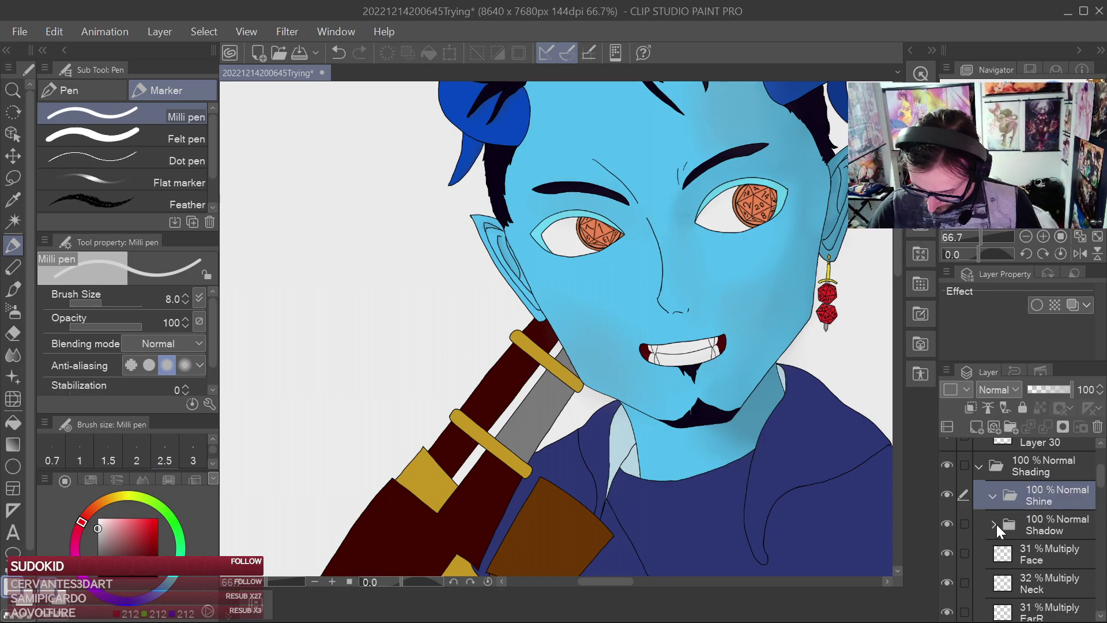
Move the Multiply shading layers from Face downward into the Shadow folder and make Face the active layer
{"action": "left_click", "coordinate": [1032, 553]}
{"action": "mouse_move", "coordinate": [1102, 479]}
{"action": "left_mouse_down"}
{"action": "mouse_move", "coordinate": [1102, 503]}
{"action": "mouse_move", "coordinate": [1100, 482]}
{"action": "left_mouse_up"}
{"action": "left_click", "coordinate": [1053, 558], "text": "shift"}
{"action": "left_click_drag", "start_coordinate": [1068, 520], "coordinate": [1102, 481]}
{"action": "left_click", "coordinate": [994, 463]}
{"action": "left_click", "coordinate": [1055, 494]}
Toggle the Face shading layer's visibility to compare its effect, and look over the rest of the character down to the boots
{"action": "left_click_drag", "start_coordinate": [719, 231], "coordinate": [720, 404]}
{"action": "left_click_drag", "start_coordinate": [720, 190], "coordinate": [717, 301]}
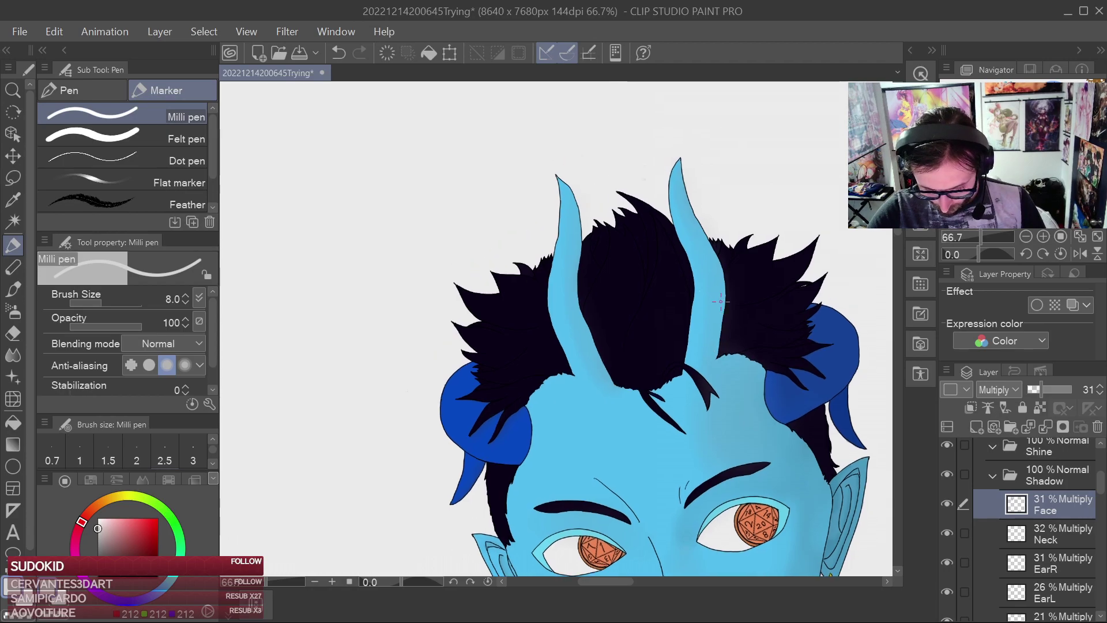
{"action": "left_click", "coordinate": [946, 504]}
{"action": "left_click", "coordinate": [947, 504]}
{"action": "left_click", "coordinate": [946, 504]}
{"action": "left_click", "coordinate": [946, 504]}
{"action": "mouse_move", "coordinate": [877, 465]}
{"action": "left_mouse_down"}
{"action": "mouse_move", "coordinate": [840, 316]}
{"action": "mouse_move", "coordinate": [804, 287]}
{"action": "mouse_move", "coordinate": [774, 202]}
{"action": "left_mouse_up"}
{"action": "left_click_drag", "start_coordinate": [527, 419], "coordinate": [676, 279]}
{"action": "scroll", "coordinate": [736, 277], "scroll_direction": "down", "scroll_amount": 3}
{"action": "left_click_drag", "start_coordinate": [782, 340], "coordinate": [701, 276]}
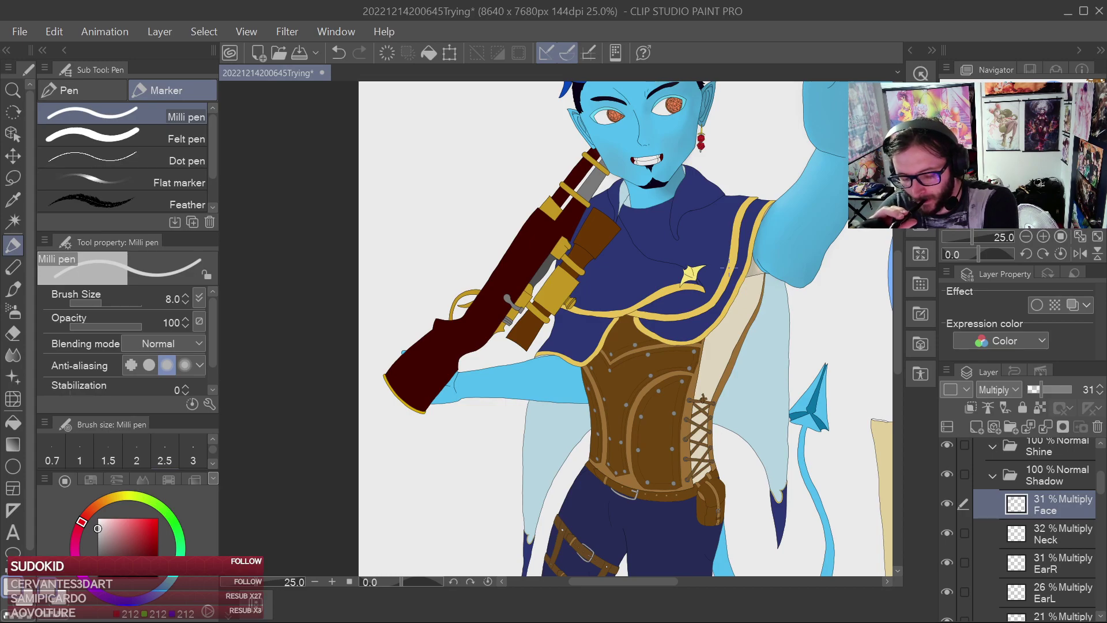
{"action": "scroll", "coordinate": [738, 374], "scroll_direction": "down", "scroll_amount": 5}
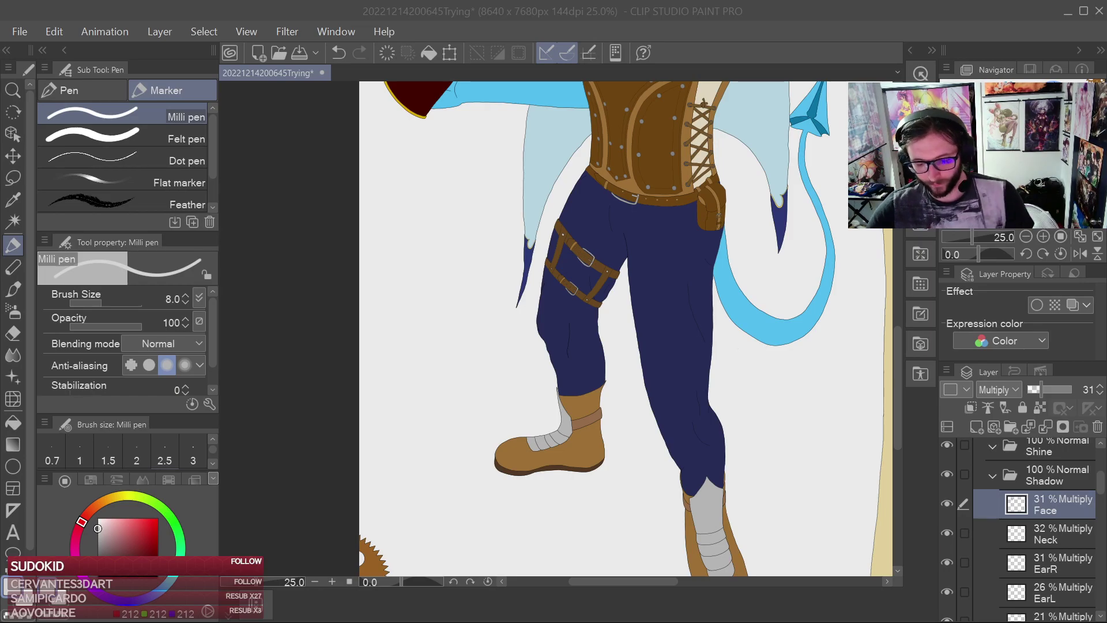
Add a new blank raster layer above the Face layer inside the Shadow folder, keeping its default name
{"action": "left_click_drag", "start_coordinate": [864, 201], "coordinate": [757, 276]}
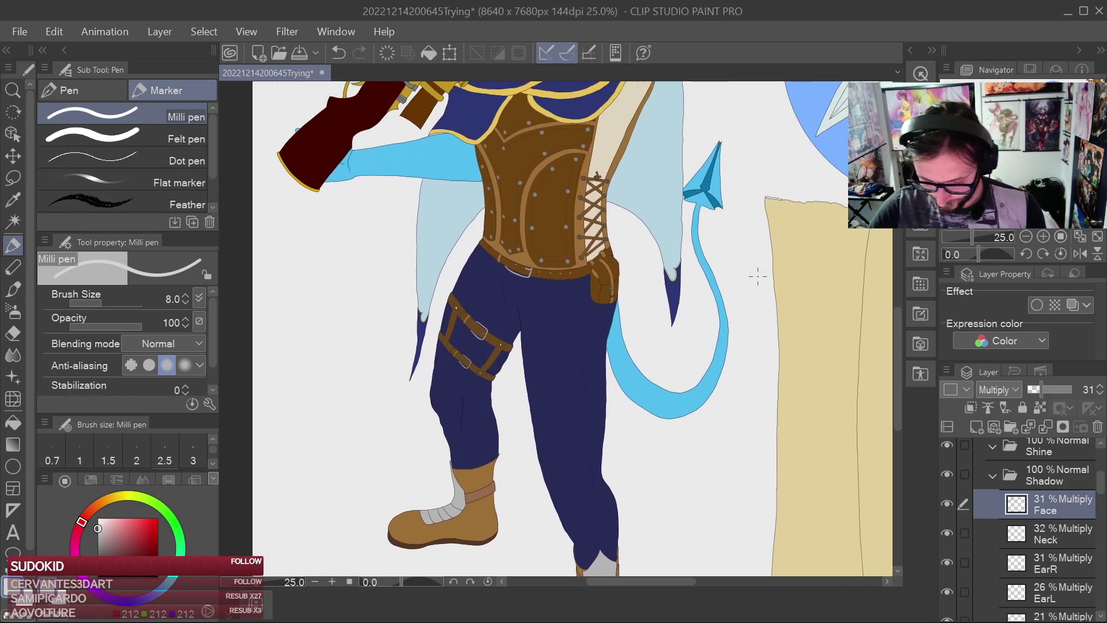
{"action": "left_click", "coordinate": [976, 427]}
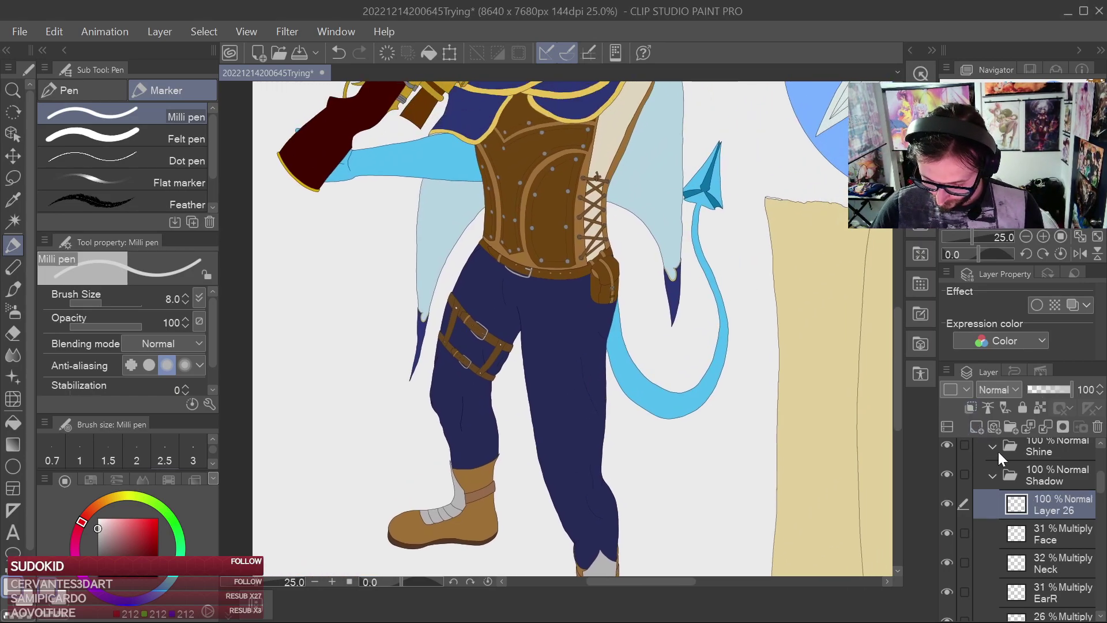
{"action": "double_click", "coordinate": [1057, 508]}
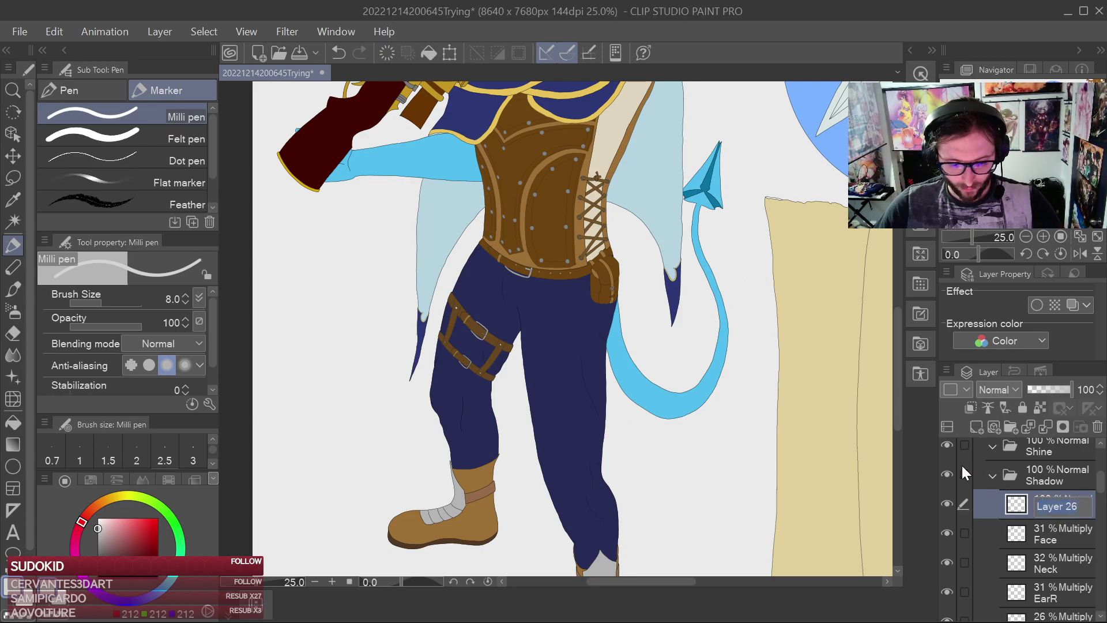
{"action": "left_click", "coordinate": [754, 230]}
Make the Face shading layer active and set up the Soft Blend tool with a brush size of 250
{"action": "left_click_drag", "start_coordinate": [753, 166], "coordinate": [781, 379]}
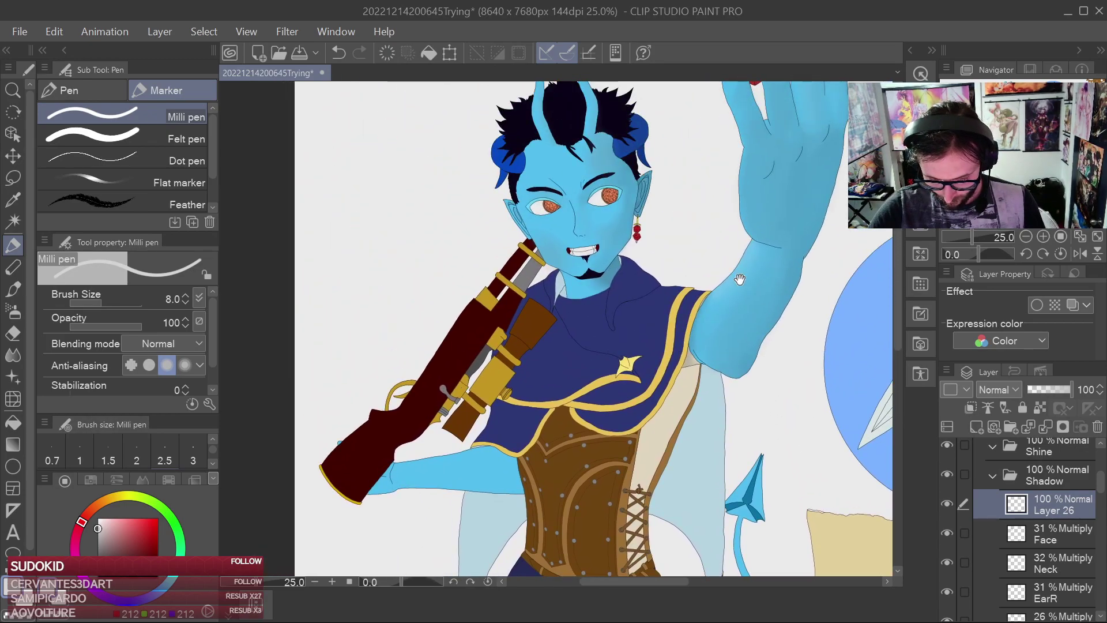
{"action": "left_click_drag", "start_coordinate": [743, 278], "coordinate": [736, 302]}
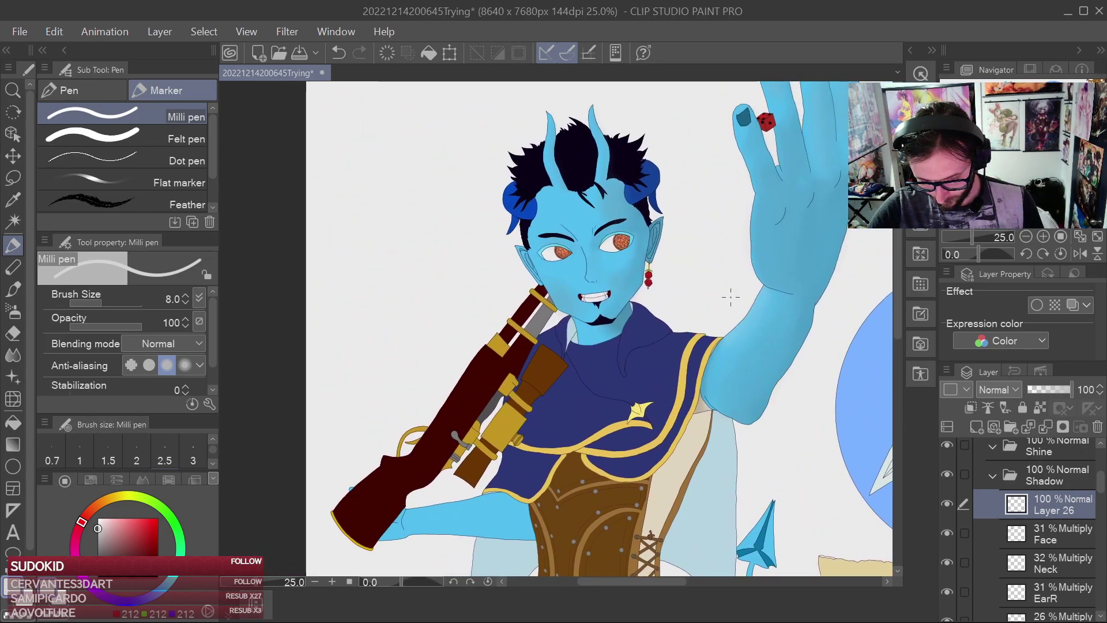
{"action": "left_click_drag", "start_coordinate": [664, 239], "coordinate": [687, 252]}
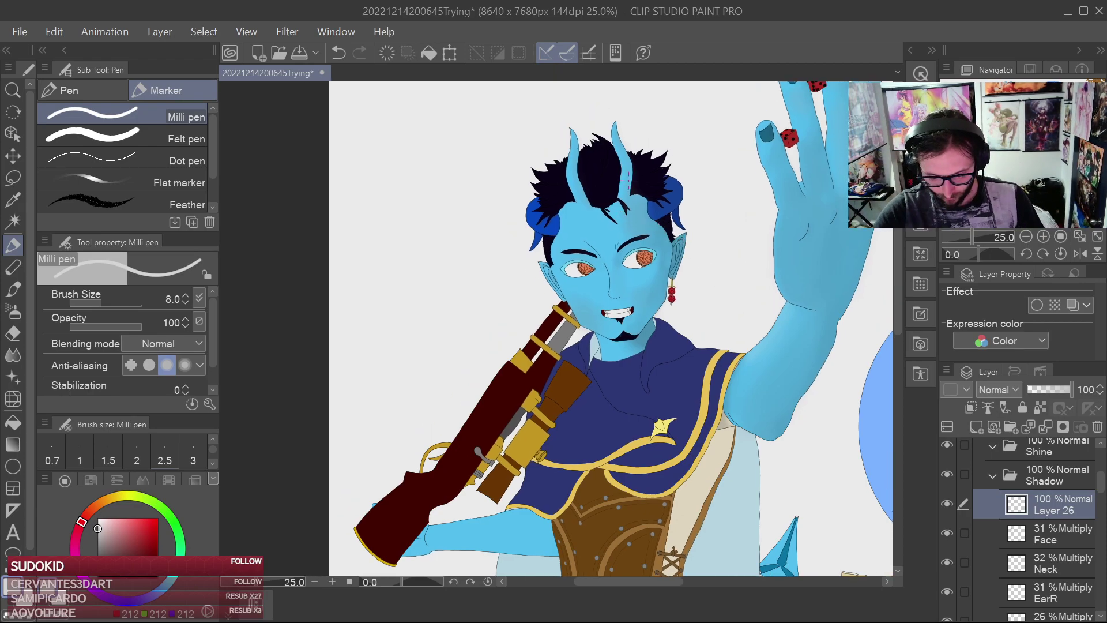
{"action": "left_click_drag", "start_coordinate": [654, 301], "coordinate": [691, 343]}
{"action": "scroll", "coordinate": [695, 323], "scroll_direction": "up", "scroll_amount": 2}
{"action": "left_click", "coordinate": [1045, 540]}
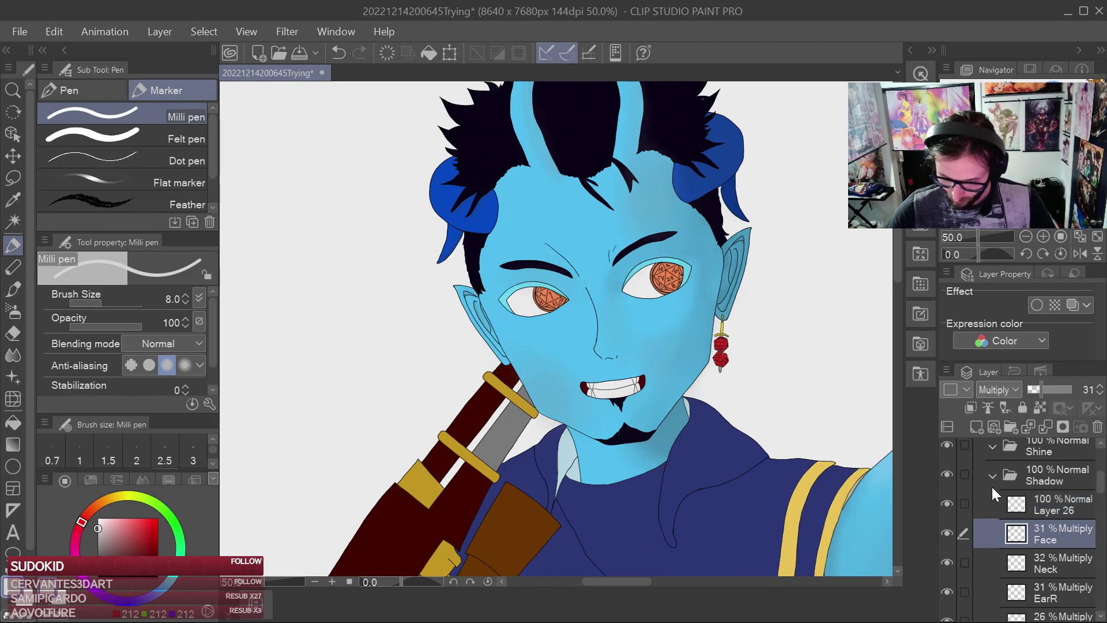
{"action": "left_click", "coordinate": [13, 355]}
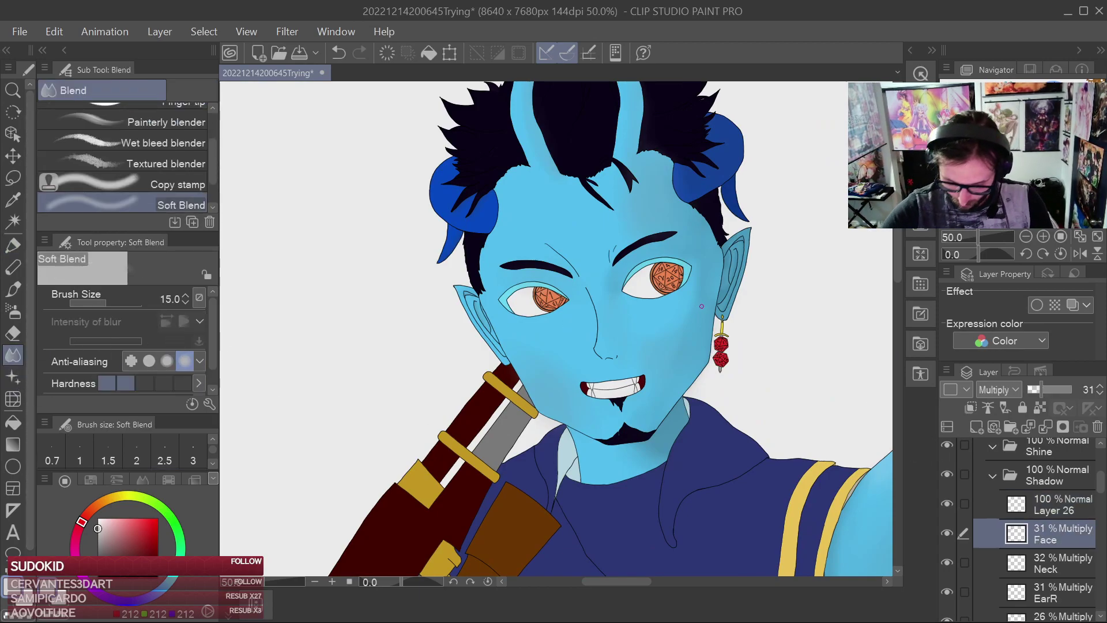
{"action": "key", "text": "bracketright"}
{"action": "key", "text": "bracketright"}
{"action": "key", "text": "bracketright"}
{"action": "key", "text": "bracketright"}
{"action": "key", "text": "bracketright"}
{"action": "key", "text": "bracketright"}
{"action": "key", "text": "bracketright"}
{"action": "key", "text": "bracketright"}
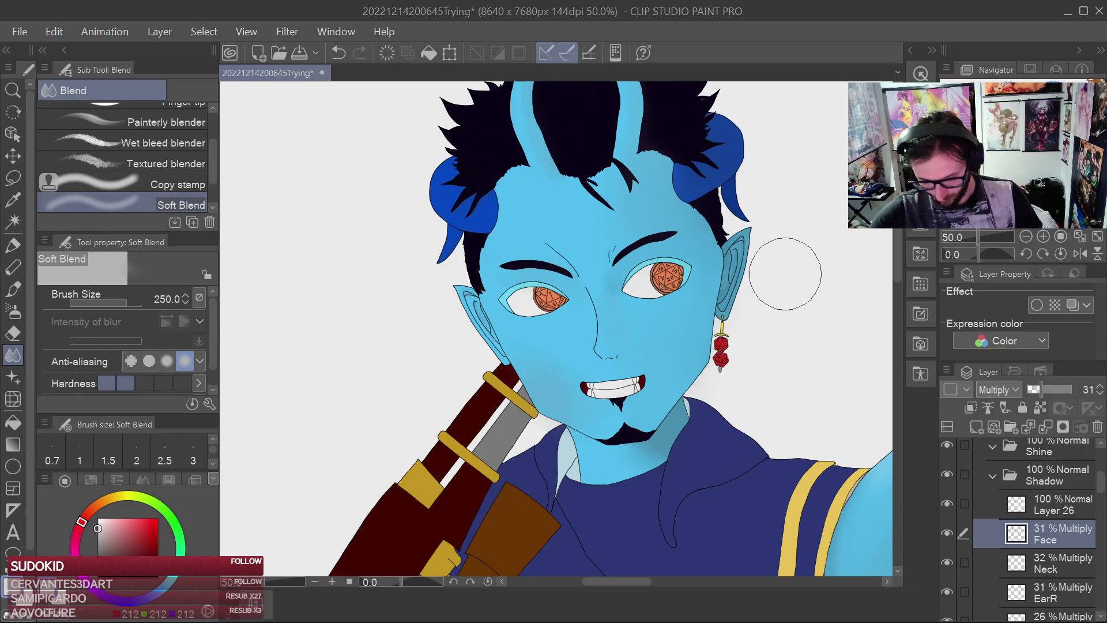
{"action": "scroll", "coordinate": [771, 267], "scroll_direction": "down", "scroll_amount": 2}
{"action": "scroll", "coordinate": [701, 343], "scroll_direction": "up", "scroll_amount": 2}
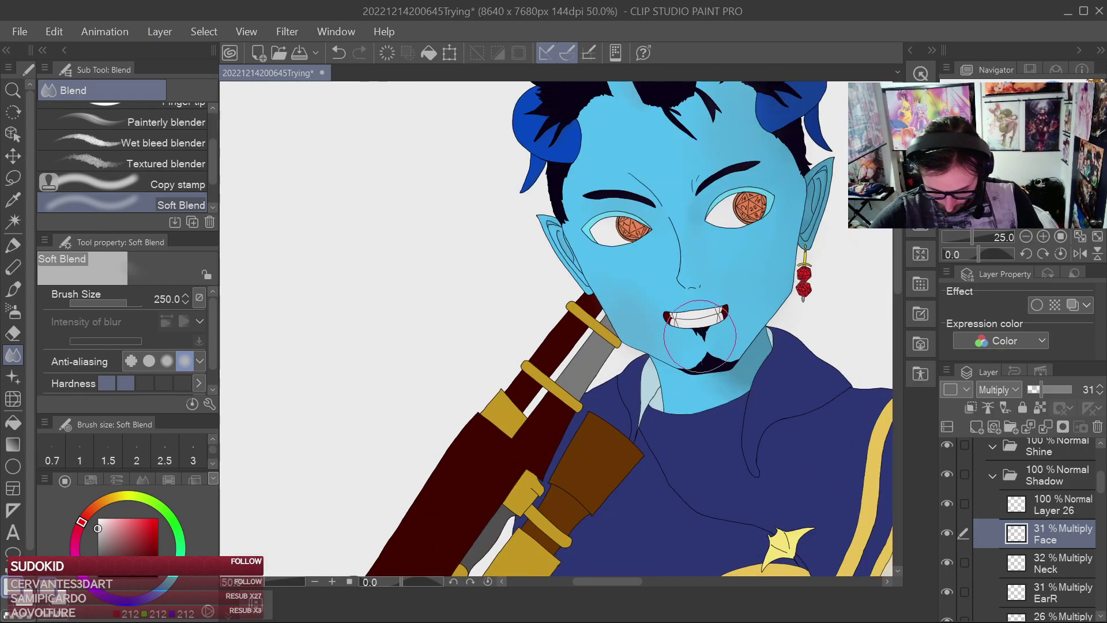
Toggle the Face shading layer's visibility repeatedly to compare the face with and without its shading
{"action": "left_click_drag", "start_coordinate": [687, 216], "coordinate": [703, 356]}
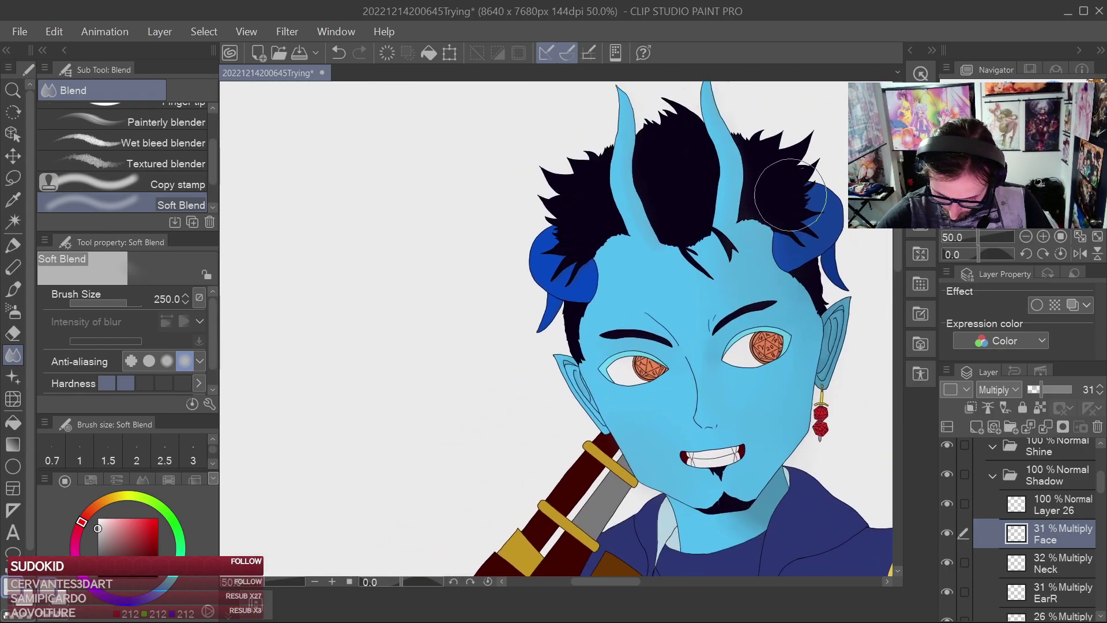
{"action": "left_click", "coordinate": [948, 534]}
{"action": "left_click", "coordinate": [948, 533]}
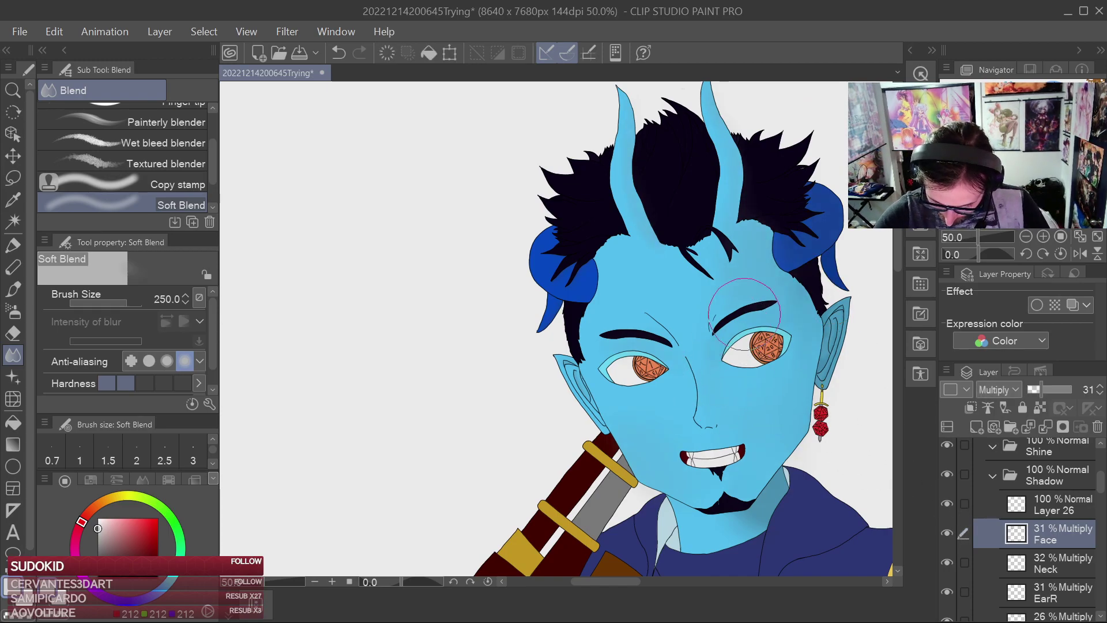
{"action": "left_click_drag", "start_coordinate": [940, 533], "coordinate": [941, 533]}
{"action": "left_click", "coordinate": [946, 533]}
{"action": "left_click", "coordinate": [946, 534]}
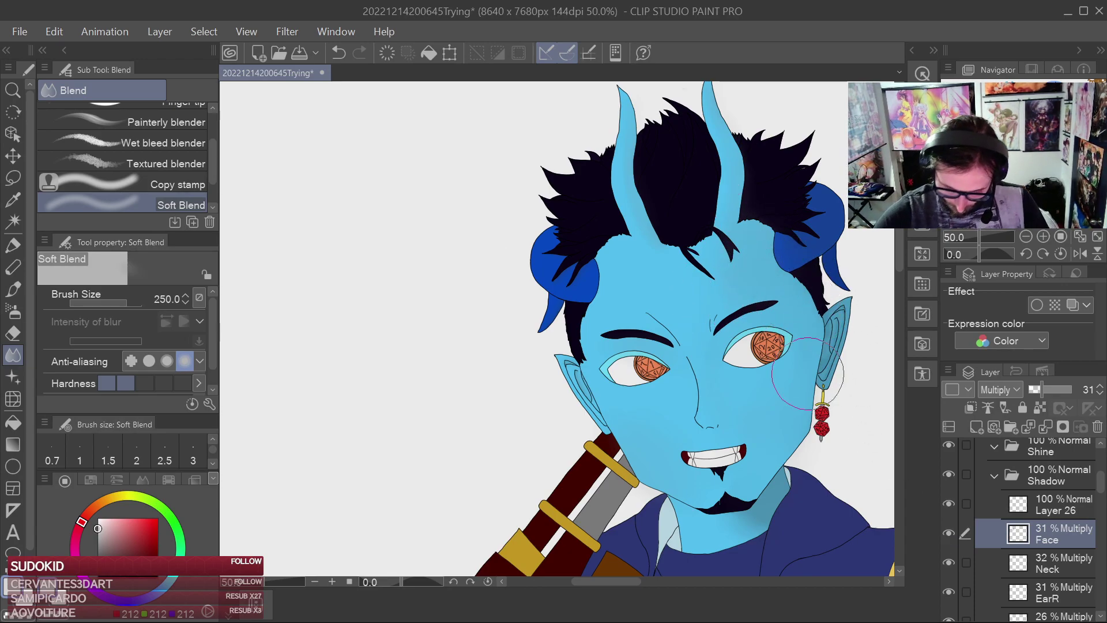
{"action": "left_click", "coordinate": [948, 533]}
{"action": "left_click", "coordinate": [948, 534]}
{"action": "left_click", "coordinate": [948, 533]}
{"action": "left_click", "coordinate": [948, 533]}
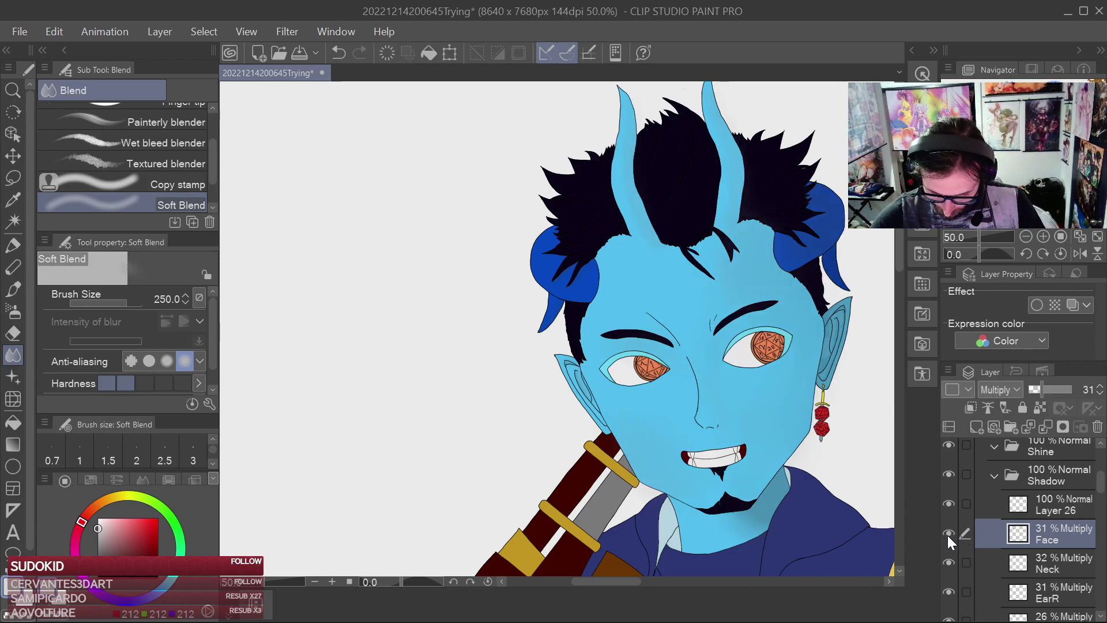
{"action": "left_click", "coordinate": [949, 534]}
{"action": "left_click", "coordinate": [949, 535]}
{"action": "left_click", "coordinate": [949, 534]}
{"action": "left_click", "coordinate": [950, 534]}
Make the EarL layer active and toggle its visibility to examine the ear shading up close
{"action": "key", "text": "ctrl+plus"}
{"action": "left_click_drag", "start_coordinate": [865, 402], "coordinate": [534, 301]}
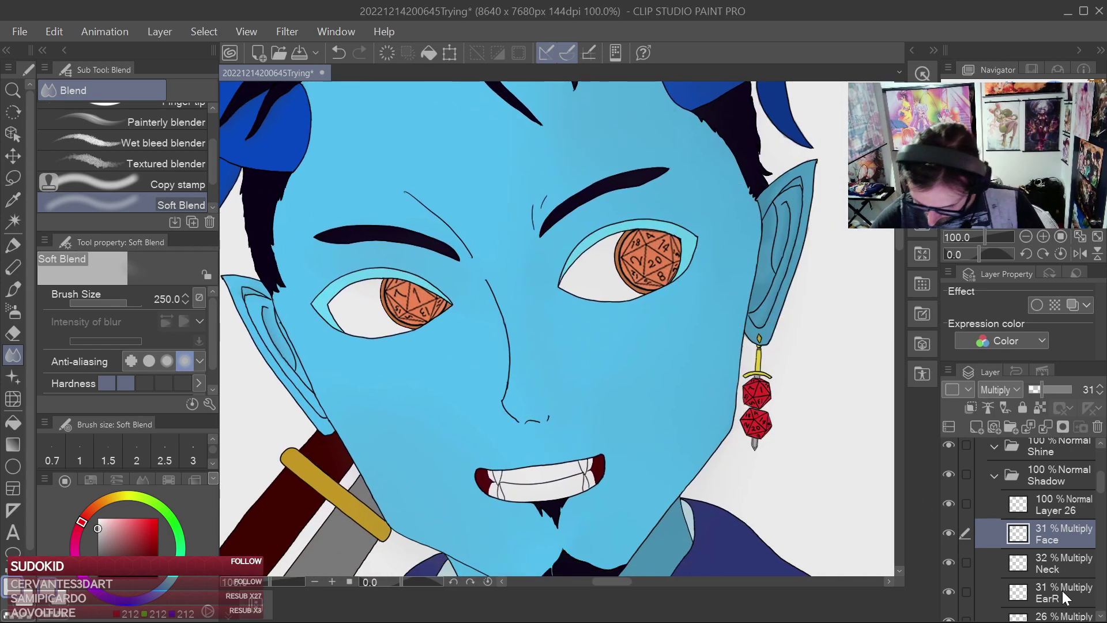
{"action": "scroll", "coordinate": [1099, 506], "scroll_direction": "down", "scroll_amount": 2}
{"action": "left_click", "coordinate": [1056, 560]}
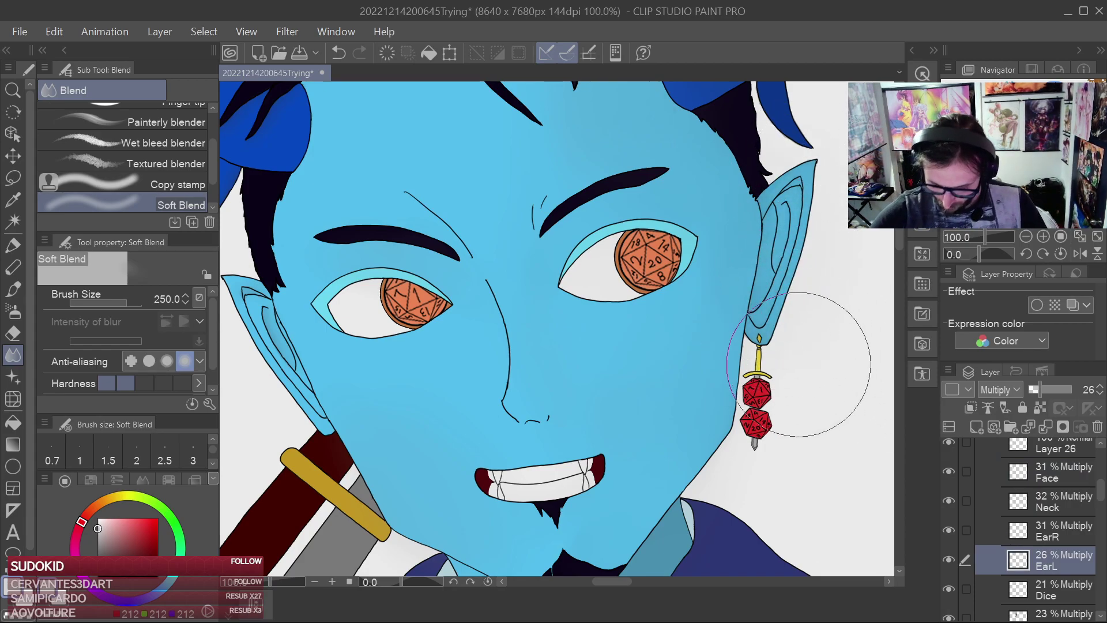
{"action": "left_click", "coordinate": [948, 560]}
{"action": "left_click", "coordinate": [948, 560]}
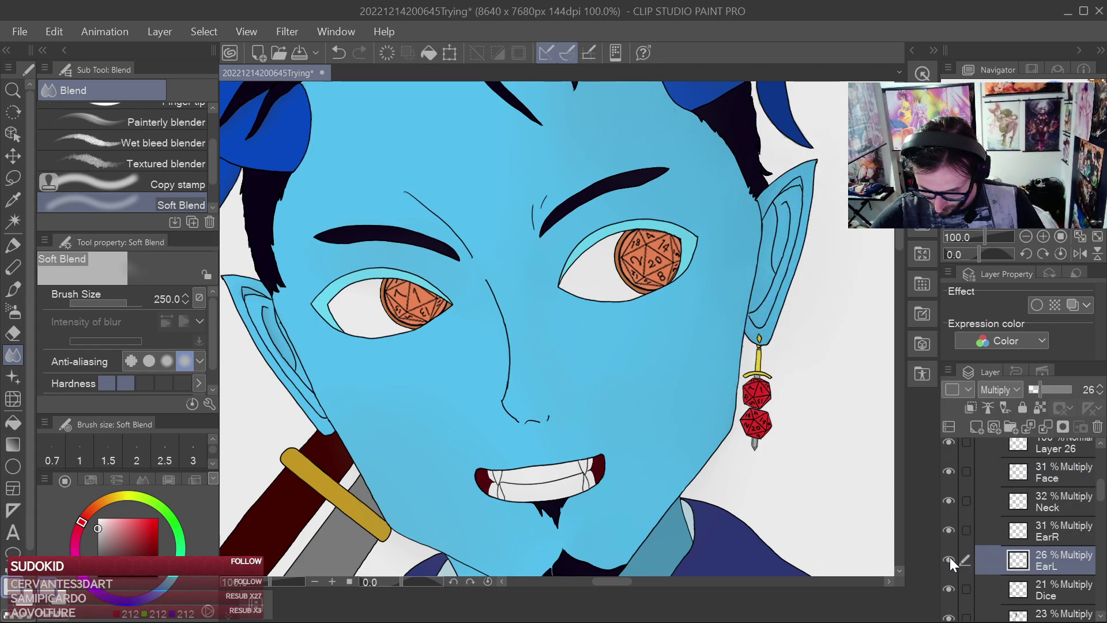
Make the EarR shading layer active and save the illustration
{"action": "left_click", "coordinate": [1054, 519]}
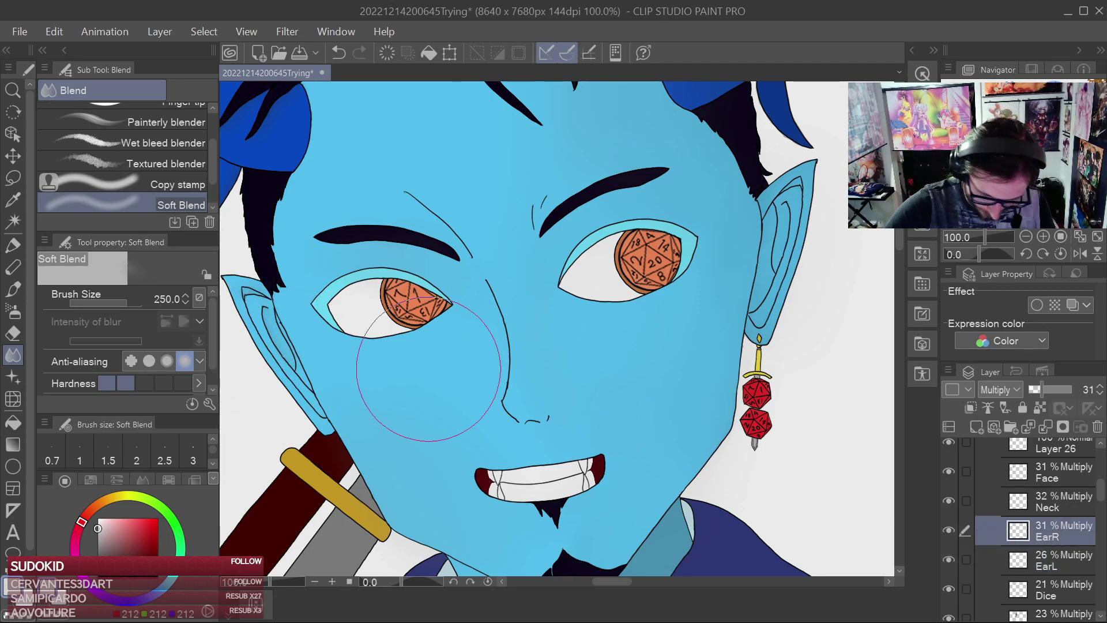
{"action": "scroll", "coordinate": [761, 332], "scroll_direction": "down", "scroll_amount": 2}
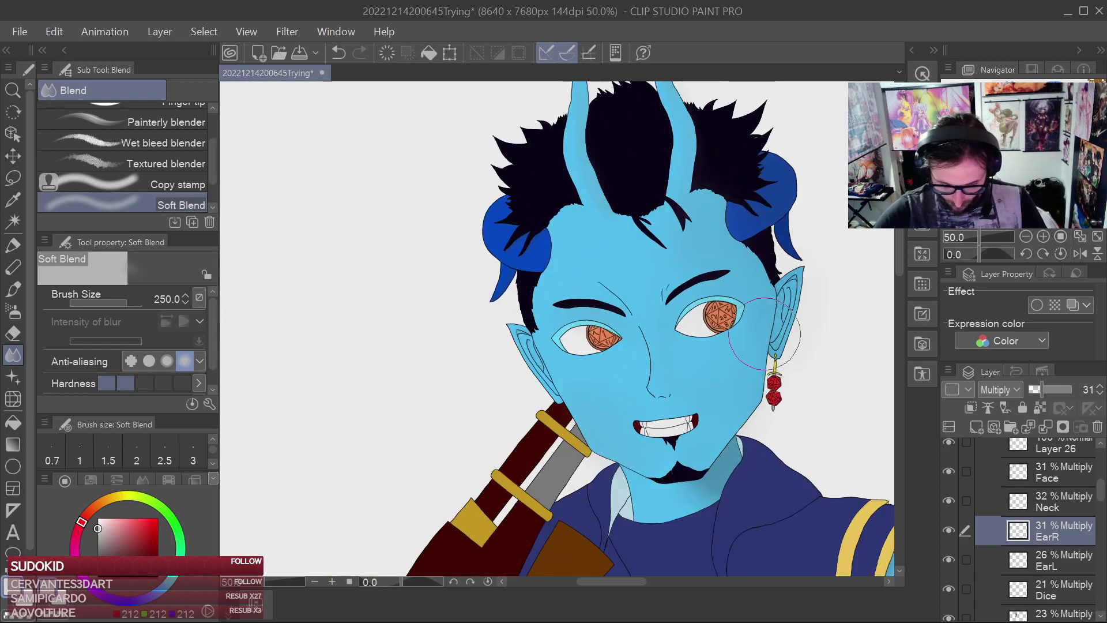
{"action": "left_click_drag", "start_coordinate": [812, 386], "coordinate": [737, 297]}
{"action": "key", "text": "ctrl+s"}
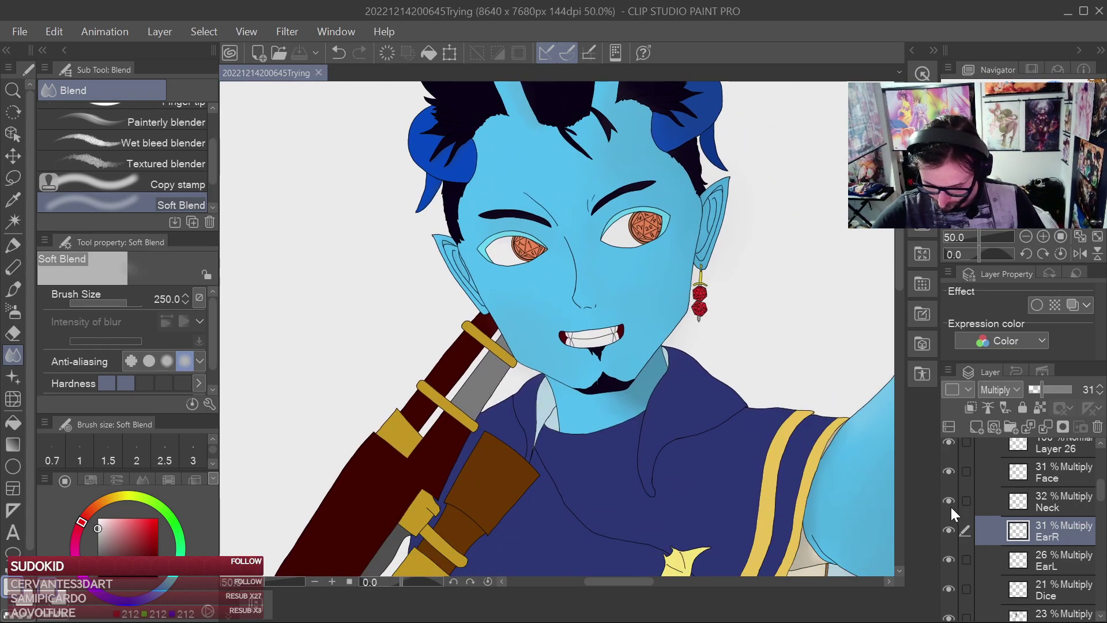
Soften the shadow on the neck with Soft Blend on the Neck layer and save the illustration
{"action": "left_click", "coordinate": [959, 505]}
{"action": "left_click_drag", "start_coordinate": [640, 398], "coordinate": [664, 370]}
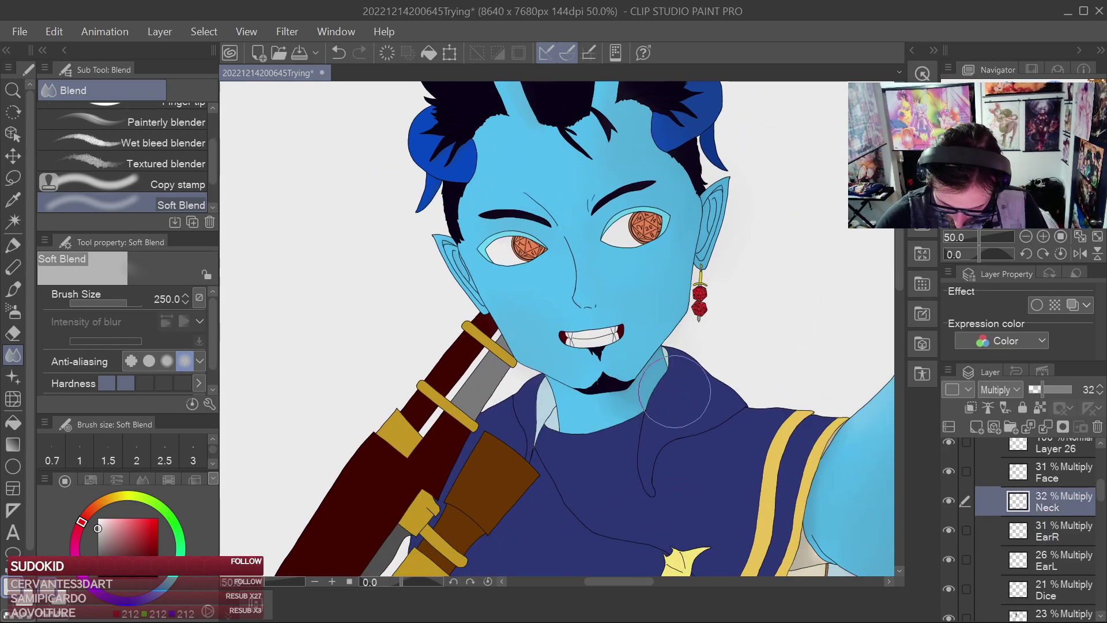
{"action": "mouse_move", "coordinate": [856, 452]}
{"action": "left_mouse_down"}
{"action": "mouse_move", "coordinate": [698, 427]}
{"action": "mouse_move", "coordinate": [665, 438]}
{"action": "left_mouse_up"}
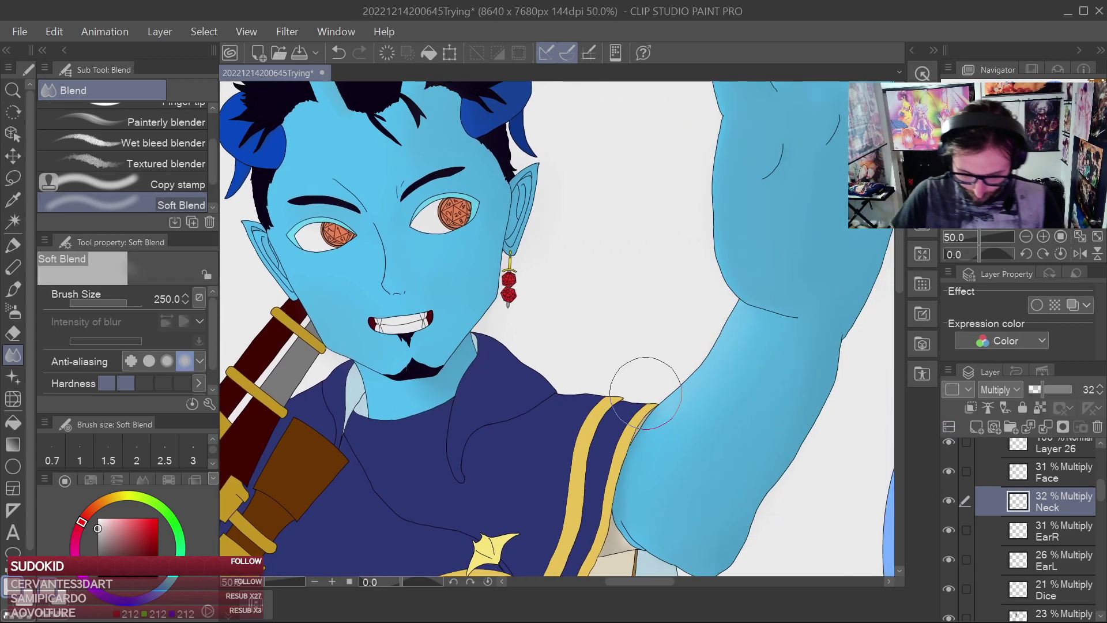
{"action": "scroll", "coordinate": [646, 394], "scroll_direction": "down", "scroll_amount": 2}
{"action": "key", "text": "ctrl+s"}
Look over the torso and the shading layers, and make the blank Layer 26 in the Shadow folder active
{"action": "left_click_drag", "start_coordinate": [661, 485], "coordinate": [700, 303]}
{"action": "left_click_drag", "start_coordinate": [681, 383], "coordinate": [761, 296]}
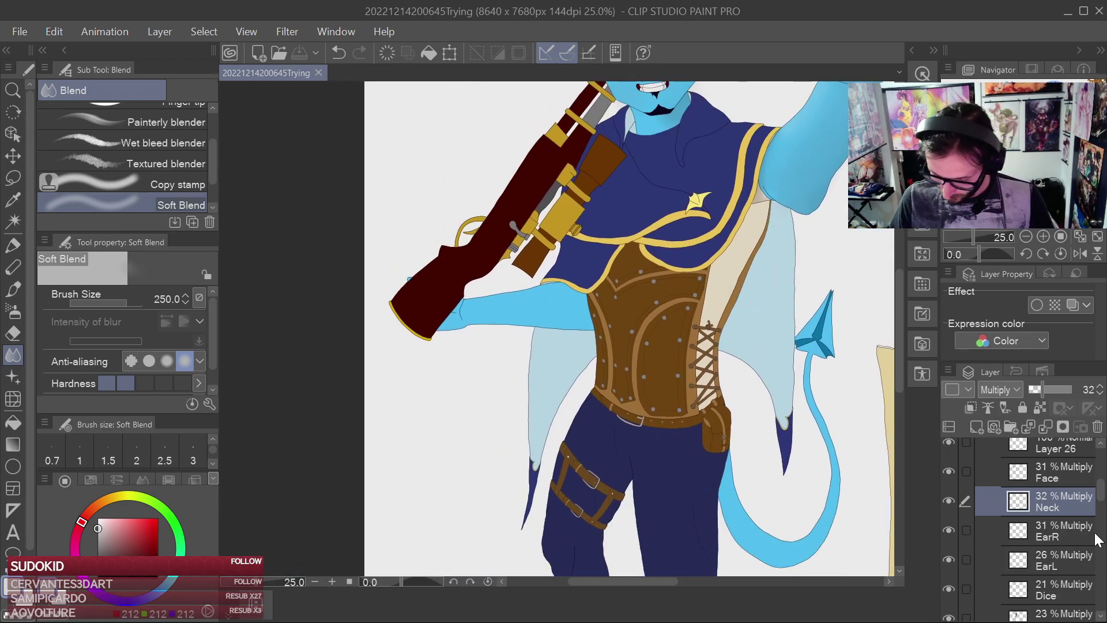
{"action": "scroll", "coordinate": [1098, 519], "scroll_direction": "up", "scroll_amount": 2}
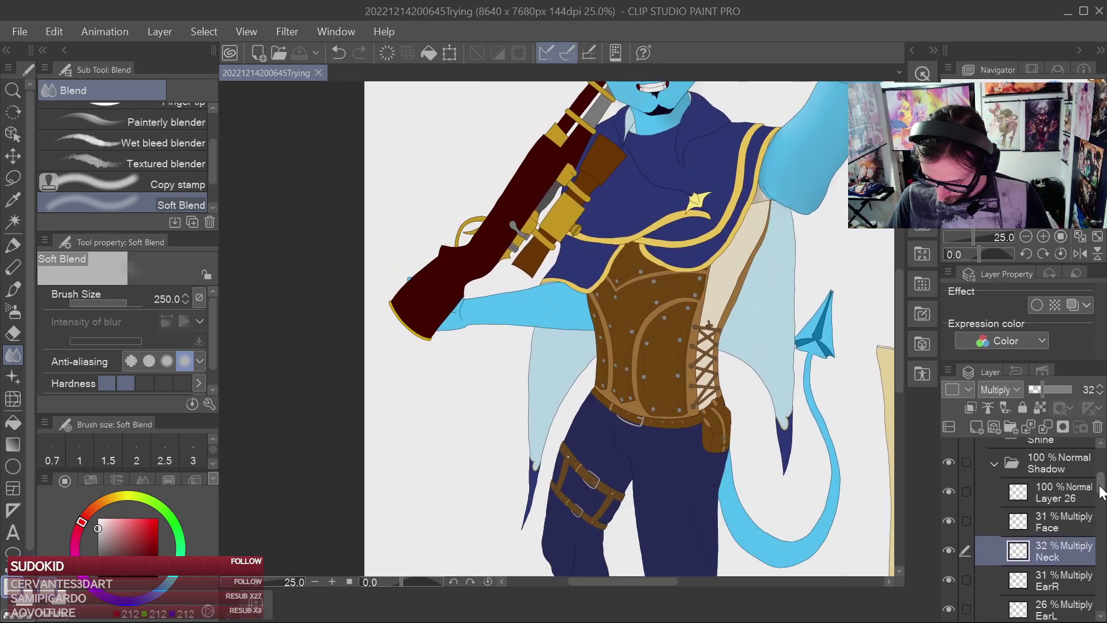
{"action": "scroll", "coordinate": [1099, 492], "scroll_direction": "down", "scroll_amount": 4}
{"action": "scroll", "coordinate": [1084, 491], "scroll_direction": "up", "scroll_amount": 4}
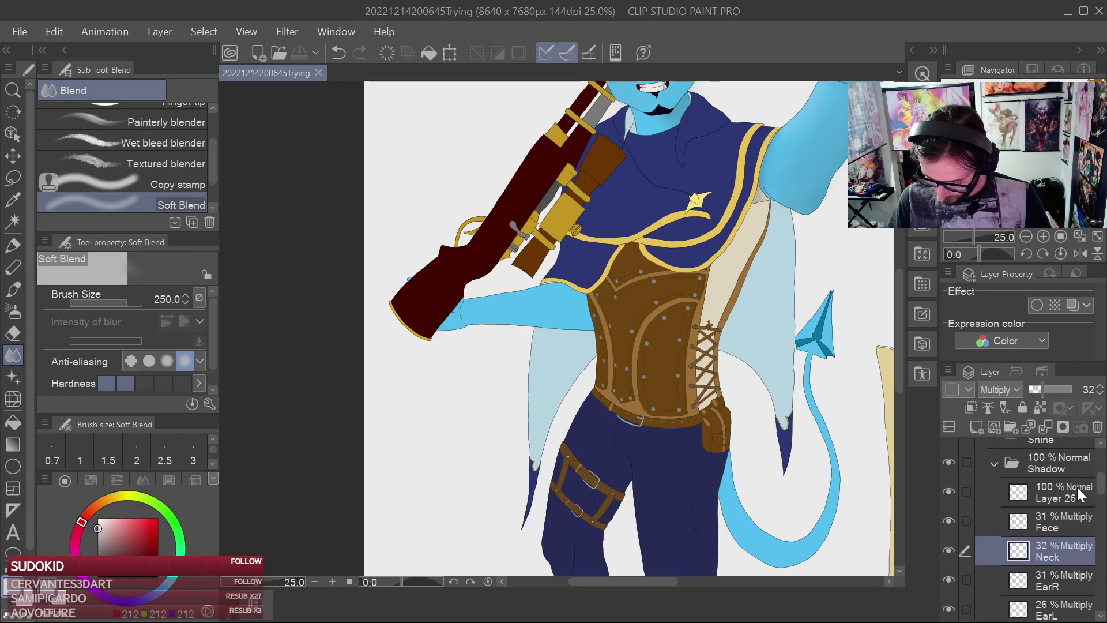
{"action": "left_click", "coordinate": [1065, 489]}
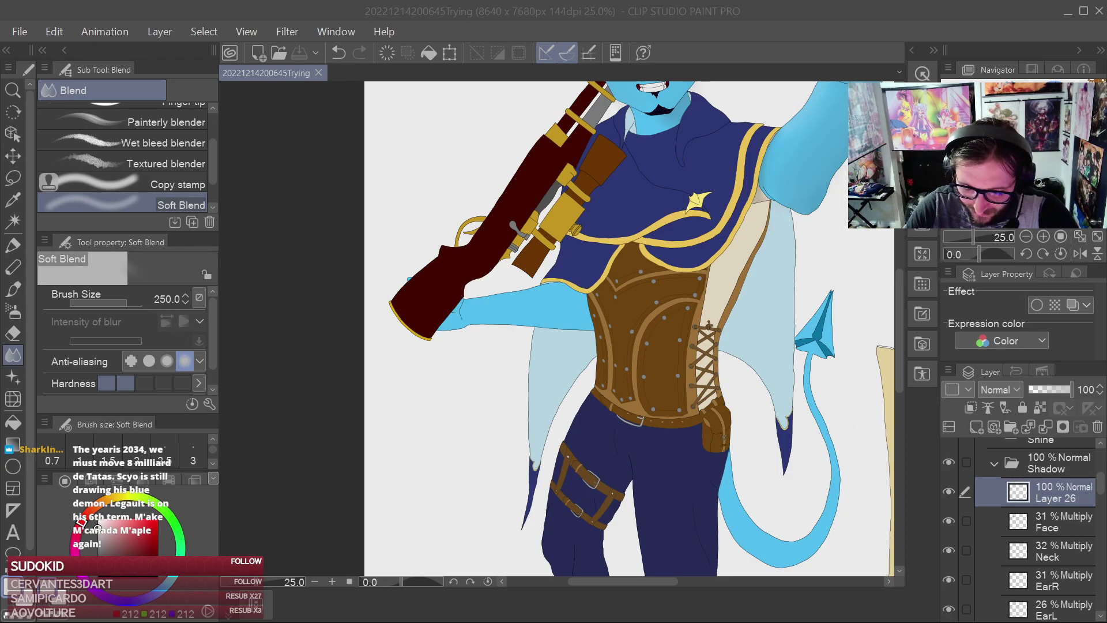
Create a new illustration canvas of 1000 x 1000 px at 72 dpi with white paper
{"action": "left_click", "coordinate": [19, 31]}
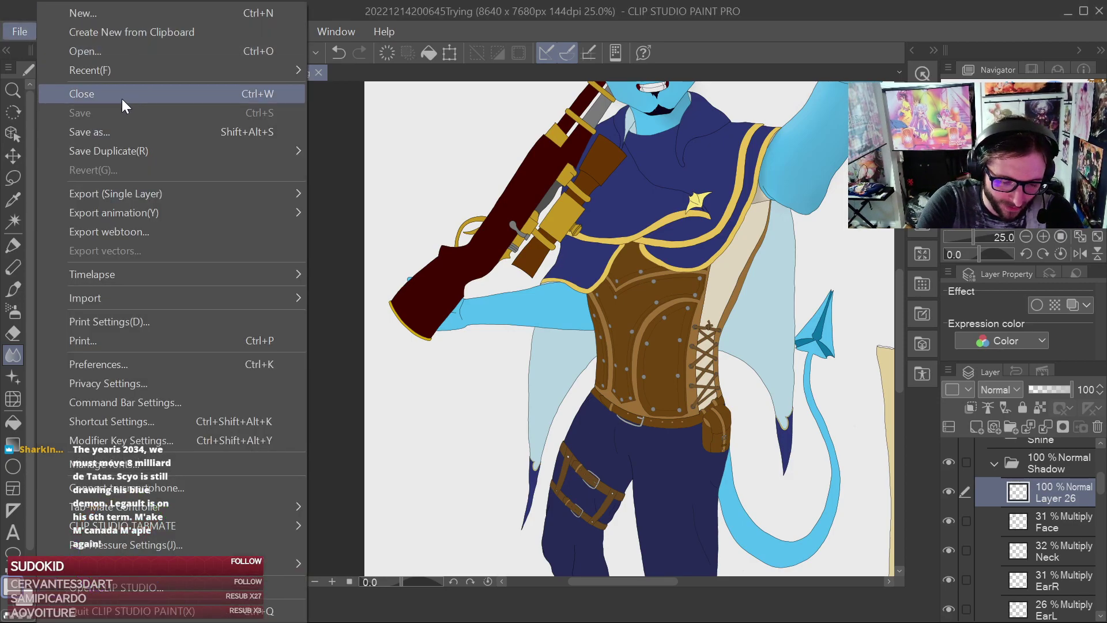
{"action": "left_click", "coordinate": [109, 14]}
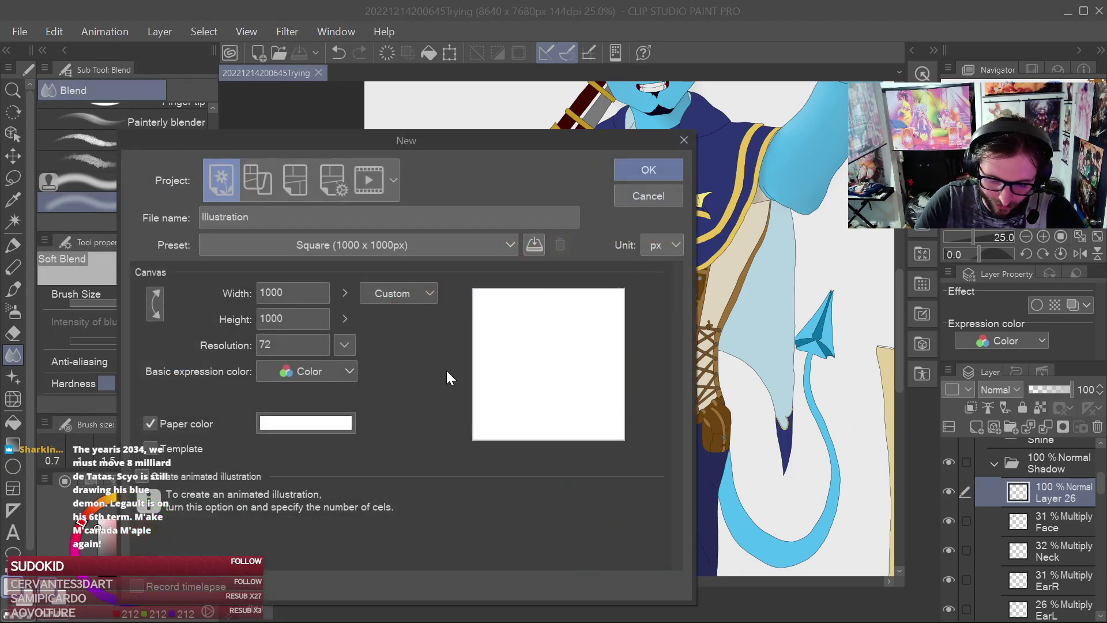
{"action": "left_click", "coordinate": [649, 170]}
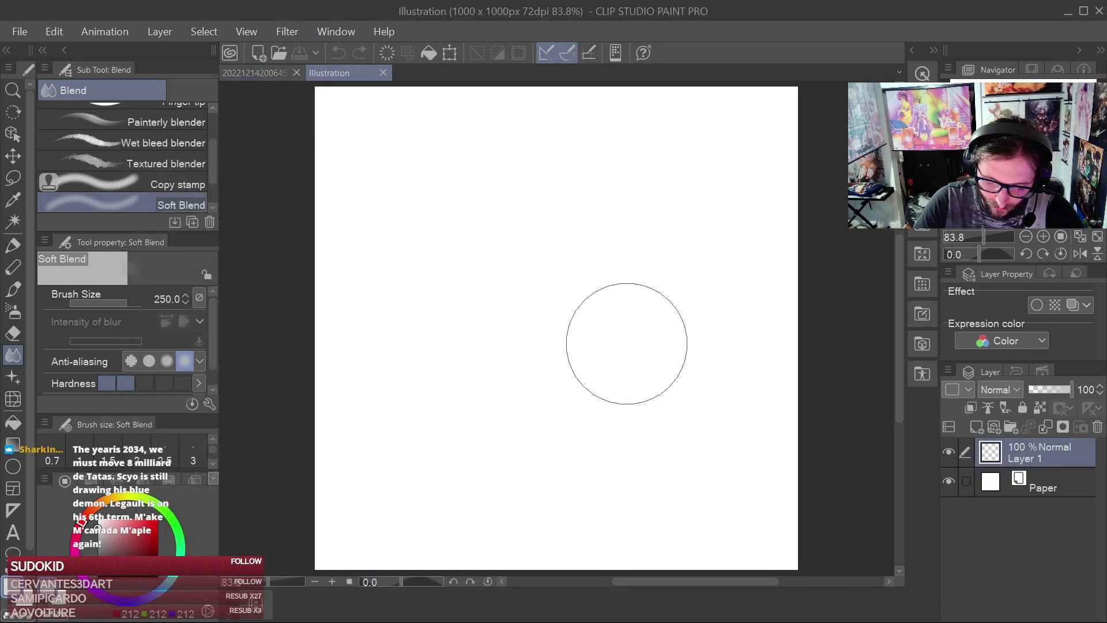
Choose the Milli pen, undo the stray test dot on the blank canvas, and set the drawing colour to black
{"action": "left_click", "coordinate": [13, 246]}
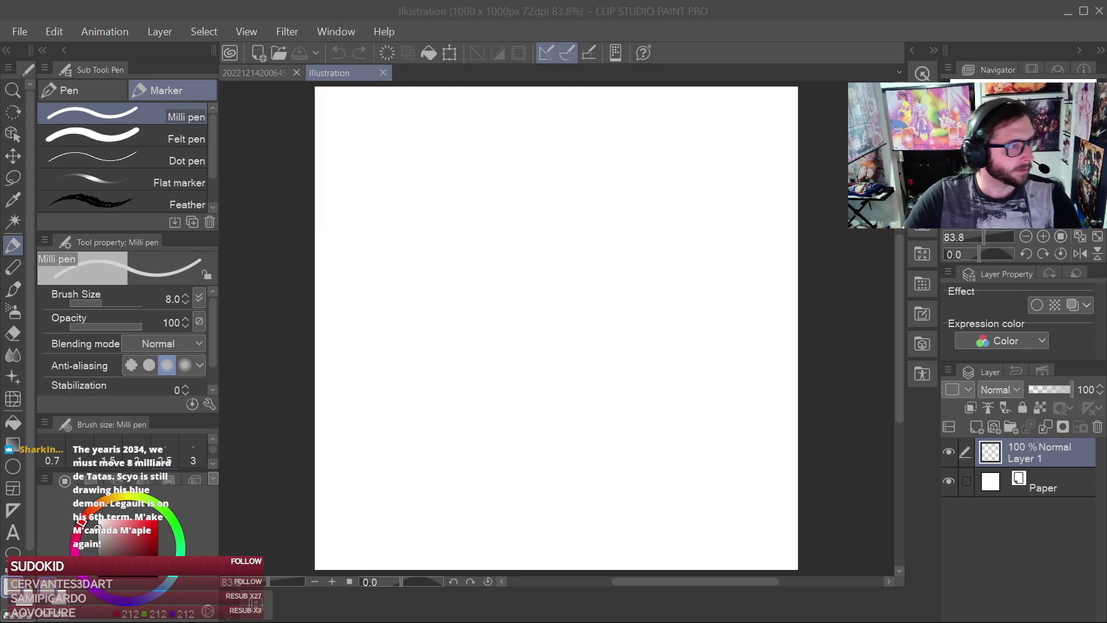
{"action": "left_click", "coordinate": [437, 330]}
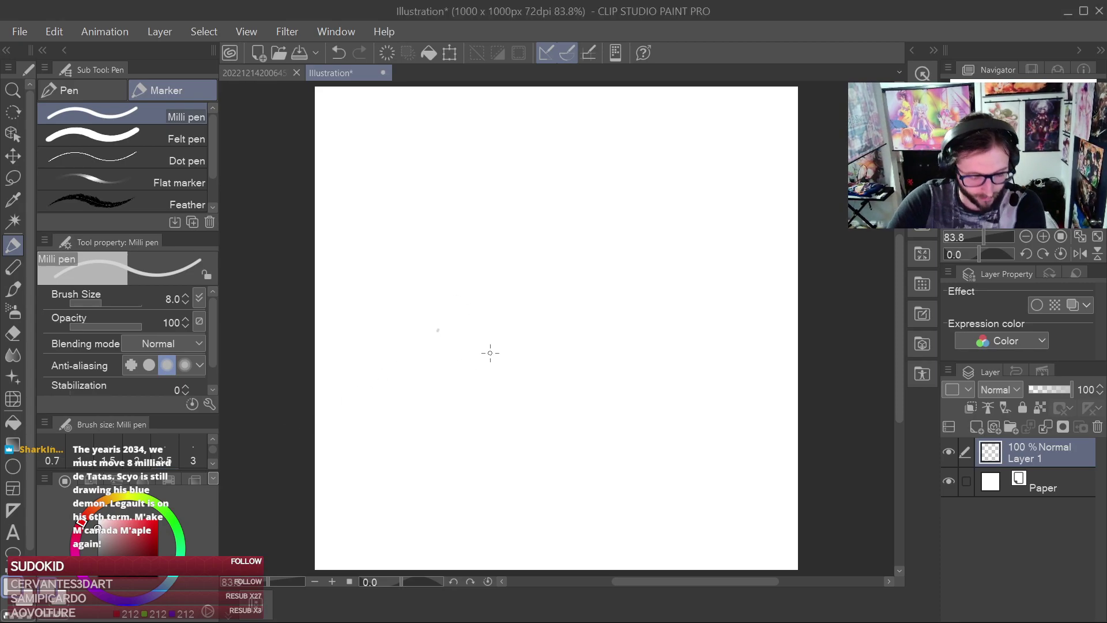
{"action": "key", "text": "ctrl+z"}
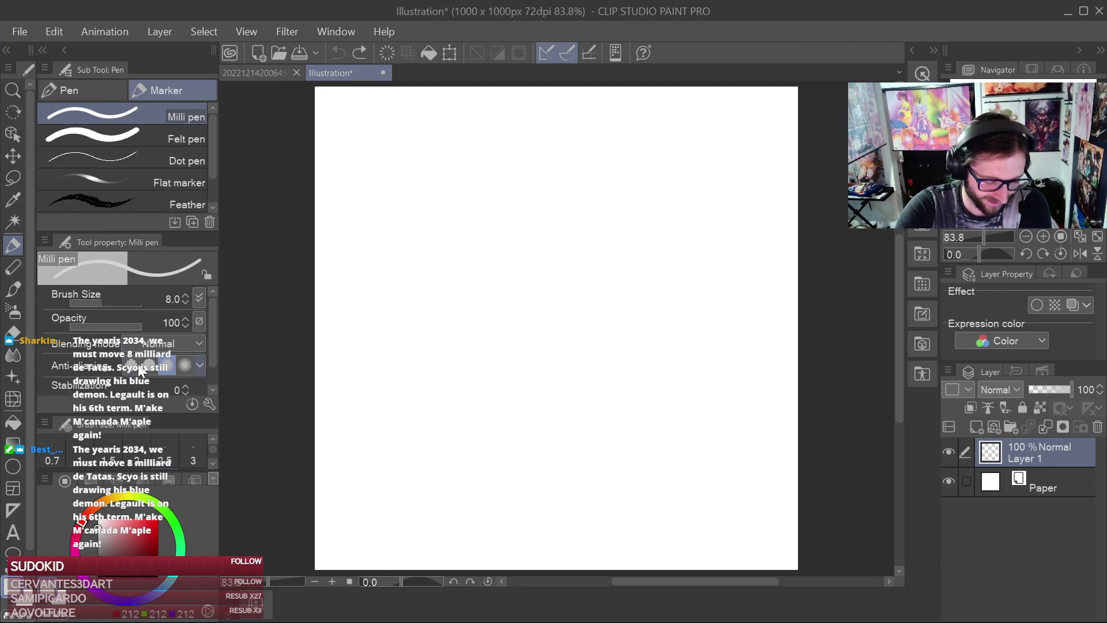
{"action": "left_click_drag", "start_coordinate": [147, 551], "coordinate": [157, 578]}
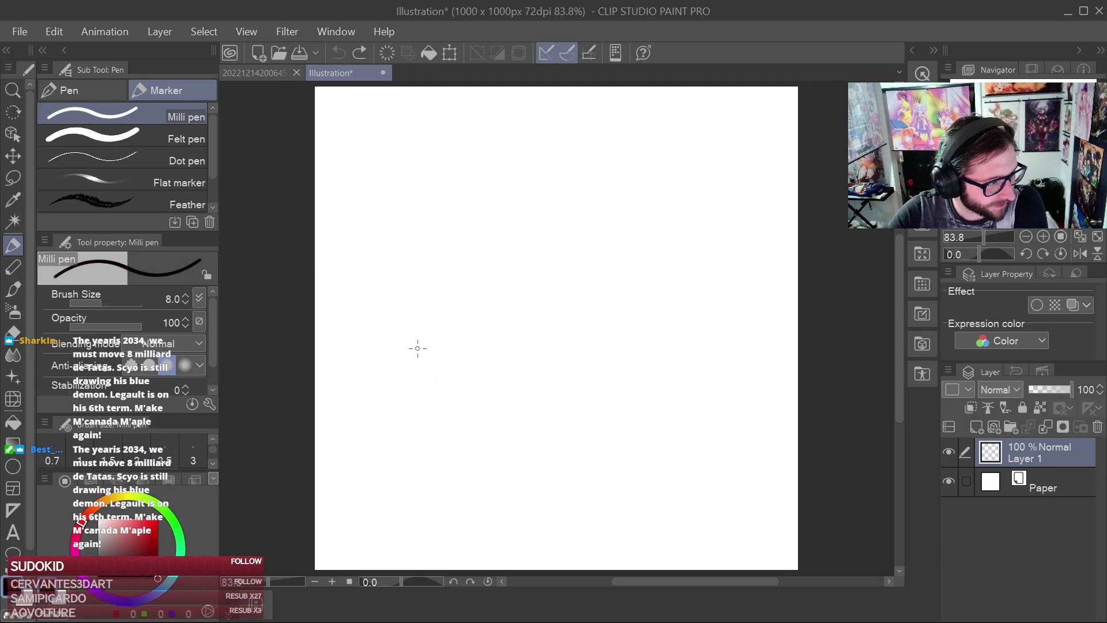
Sketch two long slanted black strokes with a hooked lower end on the blank canvas
{"action": "left_click_drag", "start_coordinate": [442, 276], "coordinate": [425, 420]}
{"action": "mouse_move", "coordinate": [440, 299]}
{"action": "left_mouse_down"}
{"action": "mouse_move", "coordinate": [425, 426]}
{"action": "mouse_move", "coordinate": [499, 245]}
{"action": "left_mouse_up"}
{"action": "left_click_drag", "start_coordinate": [486, 299], "coordinate": [460, 413]}
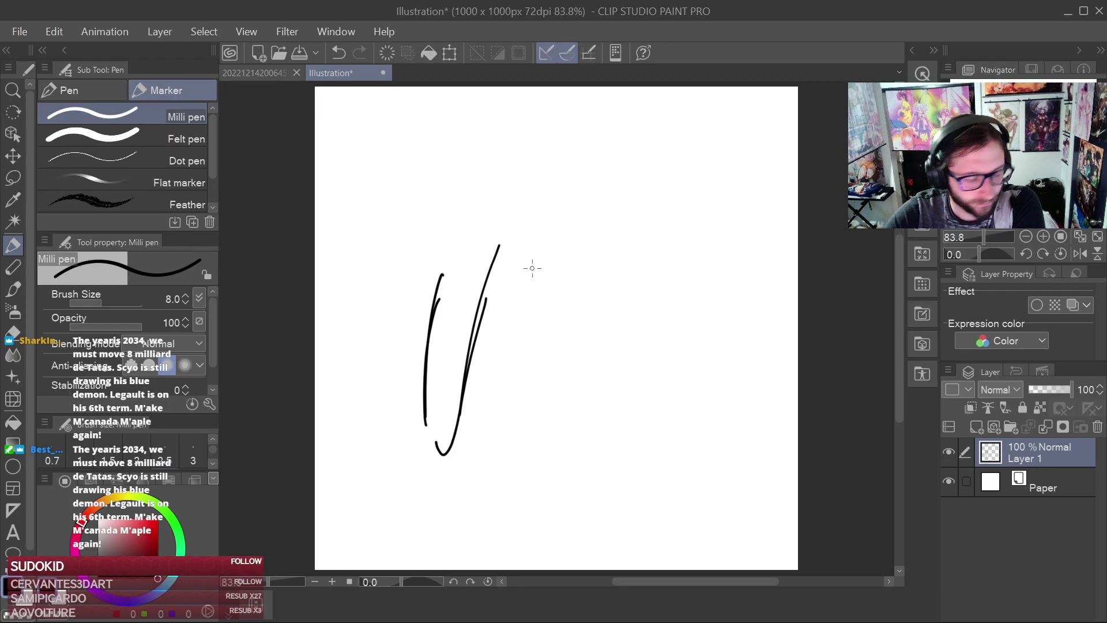
Sketch a straight-cut fringe section with a V-shaped pointed strand beside it, just right of the slanted strokes
{"action": "left_click_drag", "start_coordinate": [522, 253], "coordinate": [524, 299]}
{"action": "mouse_move", "coordinate": [517, 267]}
{"action": "left_mouse_down"}
{"action": "mouse_move", "coordinate": [530, 306]}
{"action": "mouse_move", "coordinate": [607, 301]}
{"action": "left_mouse_up"}
{"action": "left_click_drag", "start_coordinate": [565, 301], "coordinate": [617, 318]}
{"action": "left_click_drag", "start_coordinate": [613, 265], "coordinate": [610, 319]}
{"action": "left_click_drag", "start_coordinate": [615, 256], "coordinate": [618, 317]}
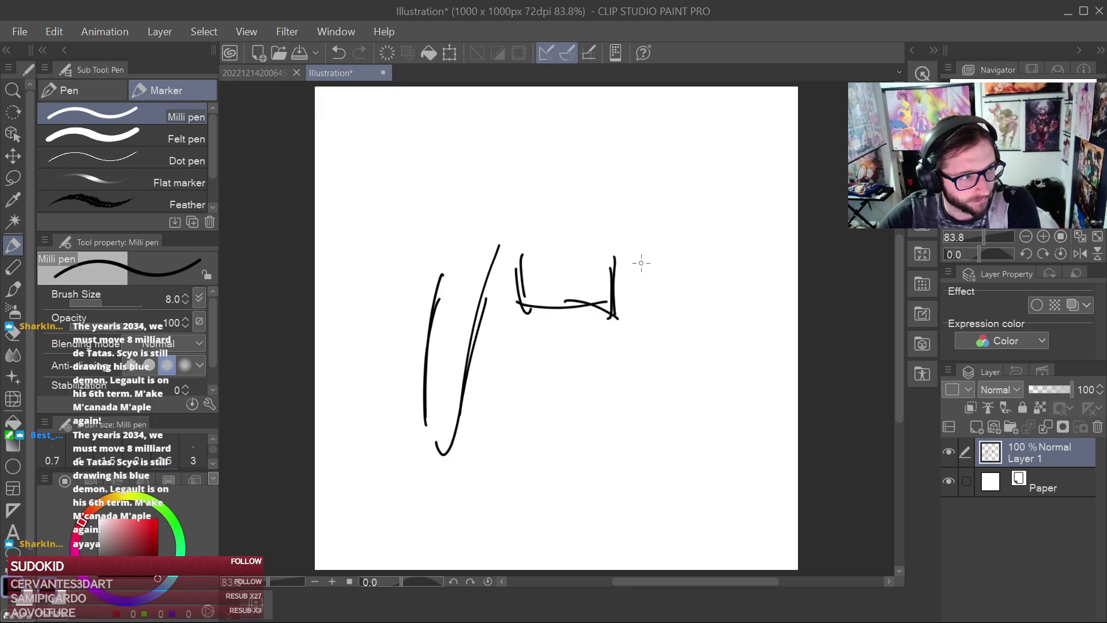
{"action": "mouse_move", "coordinate": [618, 258]}
{"action": "left_mouse_down"}
{"action": "mouse_move", "coordinate": [650, 322]}
{"action": "mouse_move", "coordinate": [653, 293]}
{"action": "left_mouse_up"}
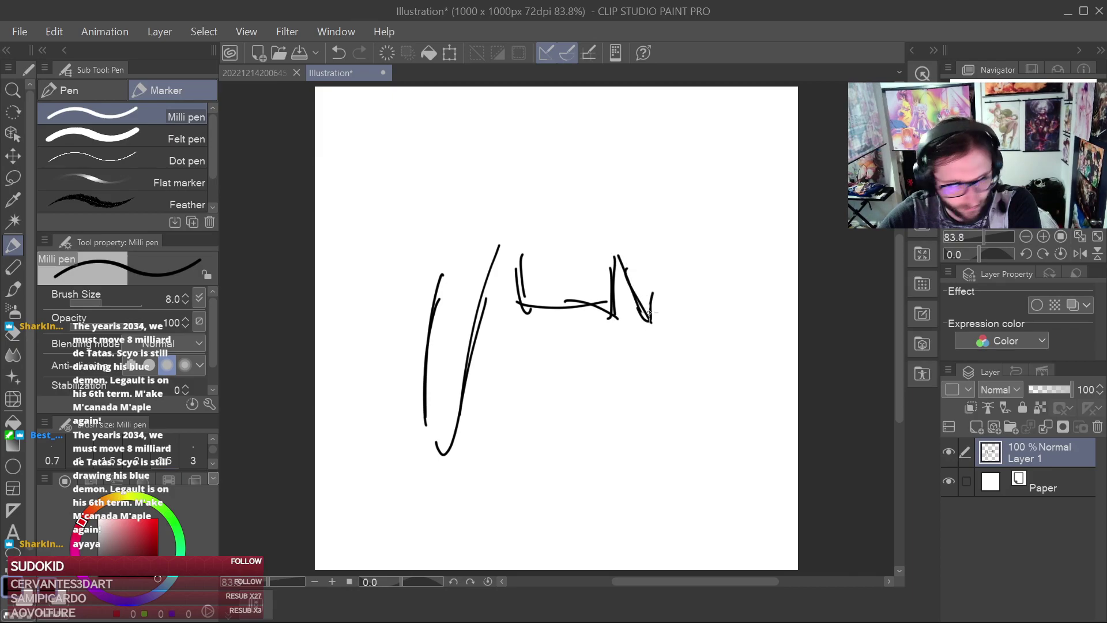
Draw a long hanging hair lock with a rounded end right of the fringe, and erase the extra line inside it
{"action": "left_click_drag", "start_coordinate": [672, 250], "coordinate": [686, 345]}
{"action": "left_click_drag", "start_coordinate": [685, 291], "coordinate": [683, 454]}
{"action": "left_click_drag", "start_coordinate": [712, 331], "coordinate": [686, 453]}
{"action": "mouse_move", "coordinate": [706, 247]}
{"action": "left_mouse_down"}
{"action": "mouse_move", "coordinate": [721, 383]}
{"action": "mouse_move", "coordinate": [689, 460]}
{"action": "mouse_move", "coordinate": [672, 431]}
{"action": "left_mouse_up"}
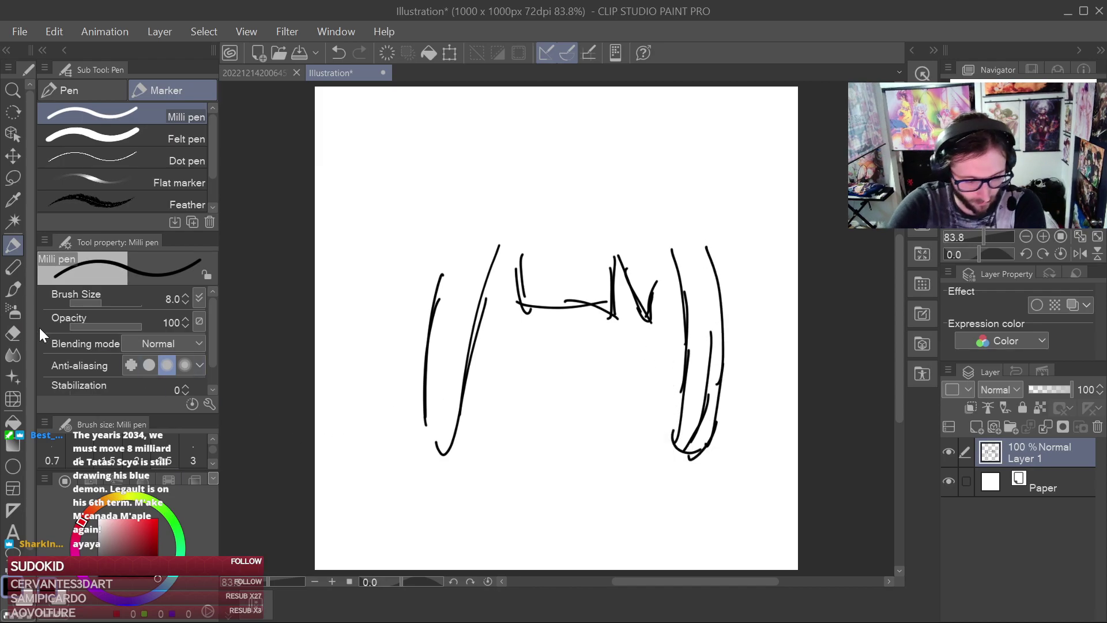
{"action": "key", "text": "e"}
{"action": "mouse_move", "coordinate": [705, 402]}
{"action": "left_mouse_down"}
{"action": "mouse_move", "coordinate": [711, 324]}
{"action": "mouse_move", "coordinate": [687, 449]}
{"action": "left_mouse_up"}
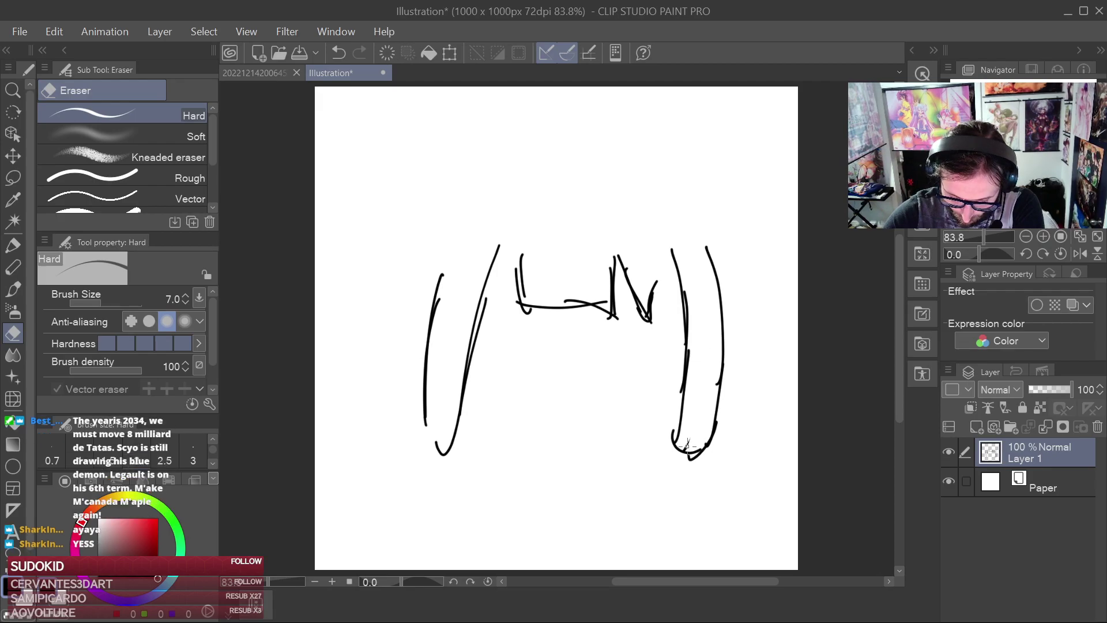
Draw a triangular pointed ear sticking out from the outer edge of the right hair lock
{"action": "key", "text": "p"}
{"action": "left_click_drag", "start_coordinate": [724, 324], "coordinate": [764, 346]}
{"action": "mouse_move", "coordinate": [725, 349]}
{"action": "left_mouse_down"}
{"action": "mouse_move", "coordinate": [765, 348]}
{"action": "mouse_move", "coordinate": [728, 350]}
{"action": "left_mouse_up"}
{"action": "key", "text": "e"}
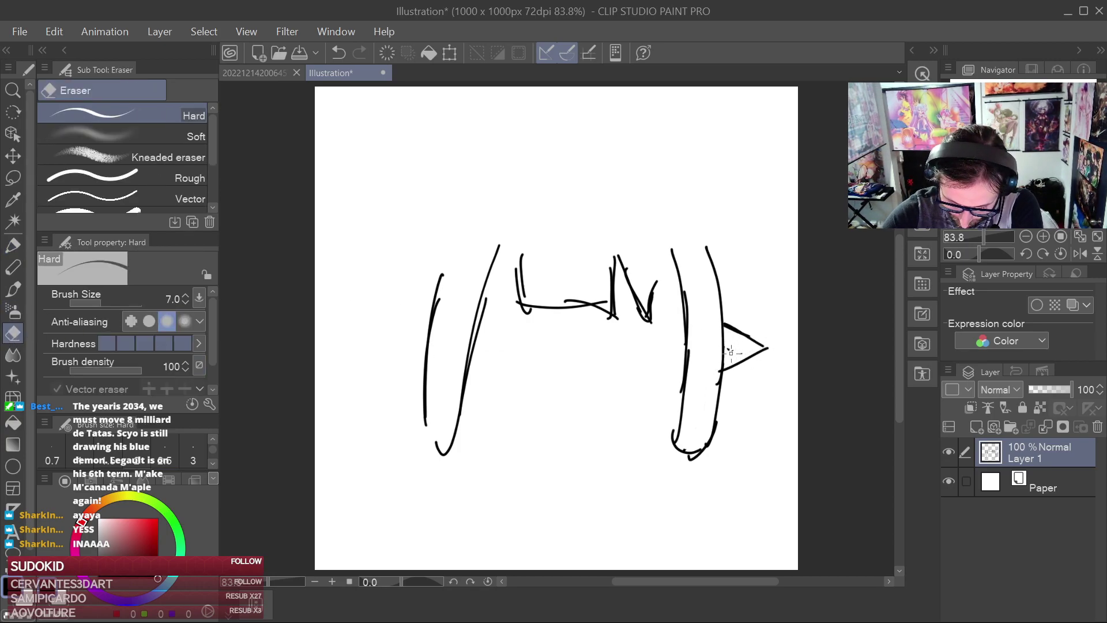
{"action": "key", "text": "p"}
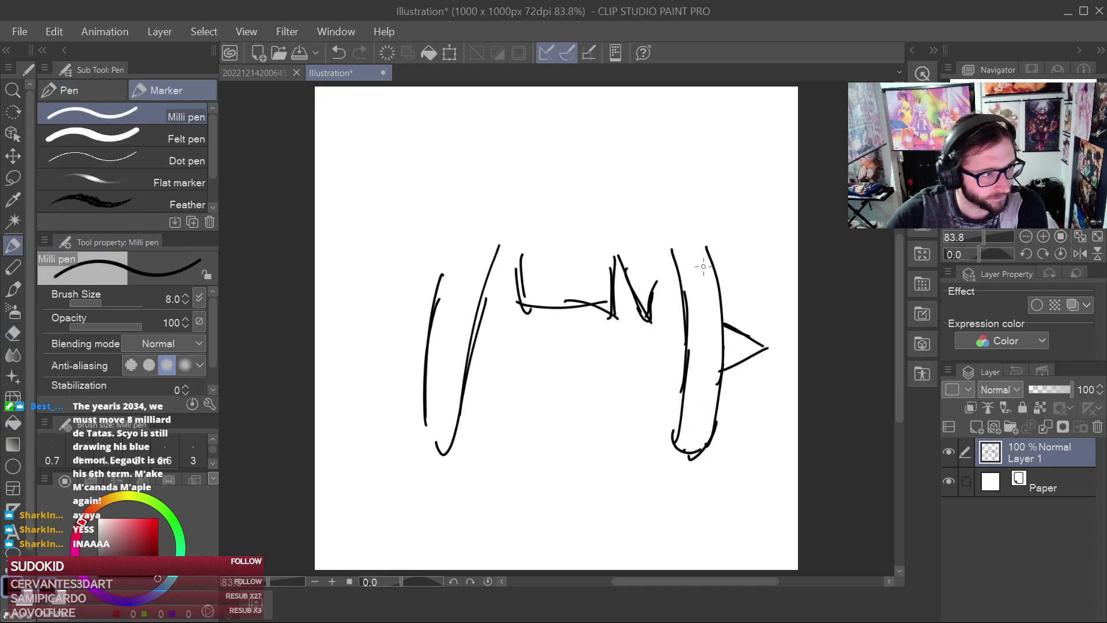
Draw the outer right hair contour from below the pointed ear up to the crown, ending in a small rounded ear flap
{"action": "left_click_drag", "start_coordinate": [743, 402], "coordinate": [727, 425]}
{"action": "left_click_drag", "start_coordinate": [755, 370], "coordinate": [740, 404]}
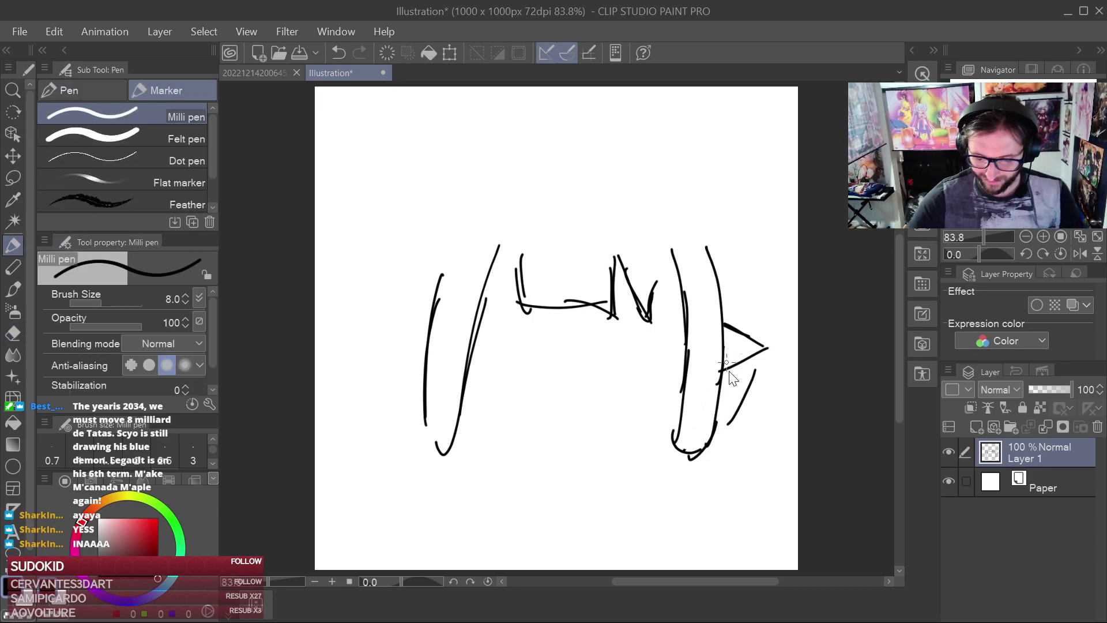
{"action": "key", "text": "ctrl+s"}
{"action": "left_click", "coordinate": [633, 492]}
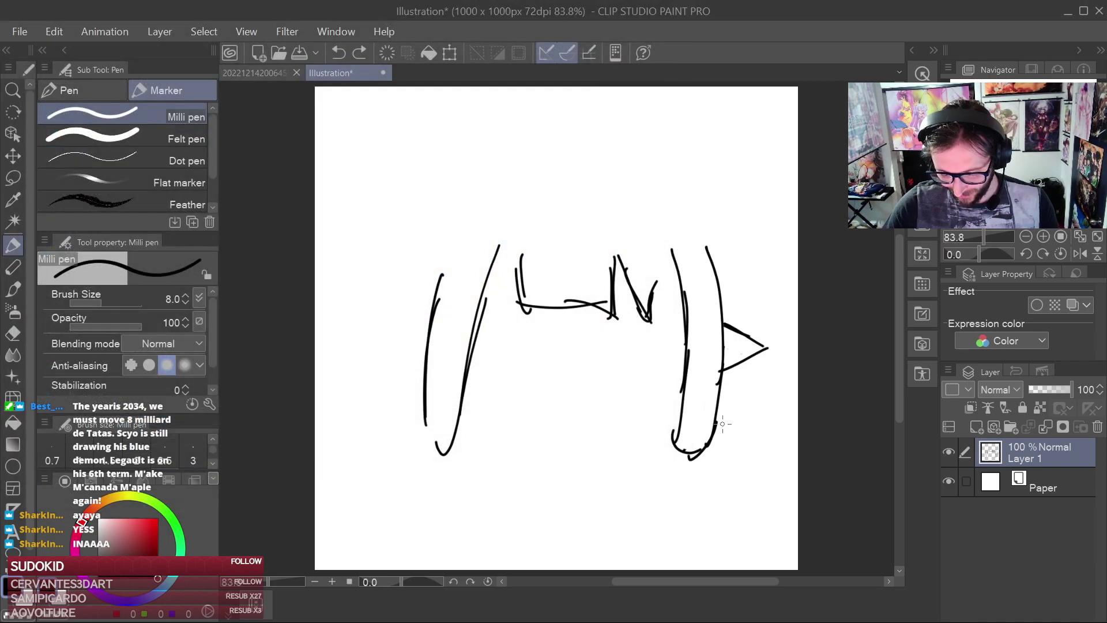
{"action": "left_click_drag", "start_coordinate": [754, 324], "coordinate": [745, 245]}
{"action": "left_click_drag", "start_coordinate": [749, 292], "coordinate": [737, 209]}
{"action": "mouse_move", "coordinate": [747, 238]}
{"action": "left_mouse_down"}
{"action": "mouse_move", "coordinate": [728, 180]}
{"action": "mouse_move", "coordinate": [692, 167]}
{"action": "mouse_move", "coordinate": [734, 139]}
{"action": "left_mouse_up"}
{"action": "key", "text": "ctrl+z"}
{"action": "mouse_move", "coordinate": [669, 153]}
{"action": "left_mouse_down"}
{"action": "mouse_move", "coordinate": [685, 136]}
{"action": "mouse_move", "coordinate": [715, 167]}
{"action": "left_mouse_up"}
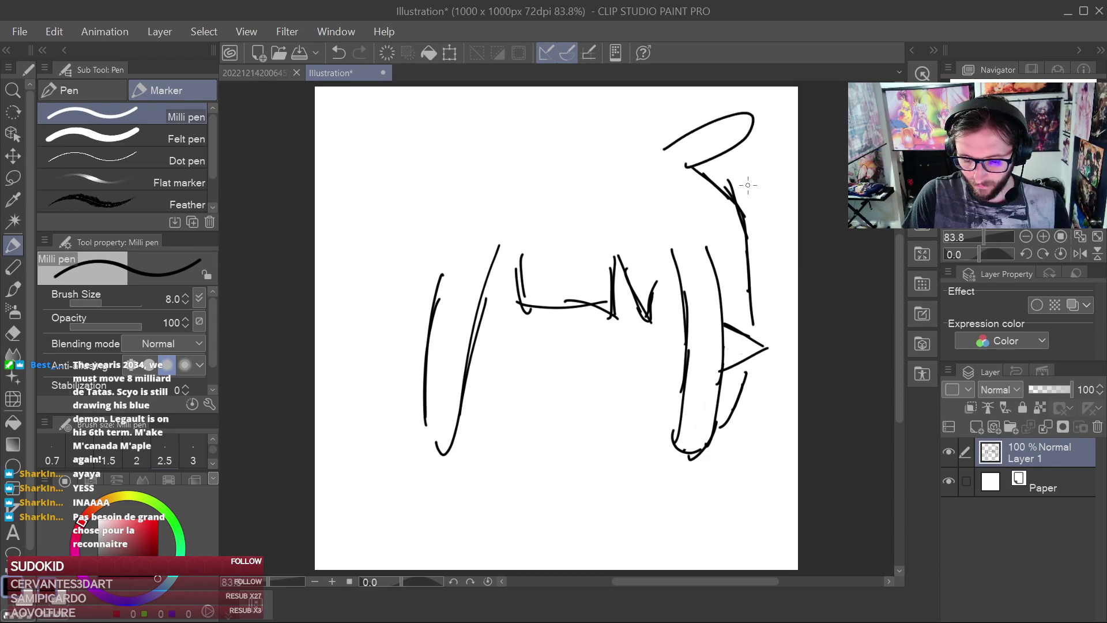
{"action": "key", "text": "ctrl+z"}
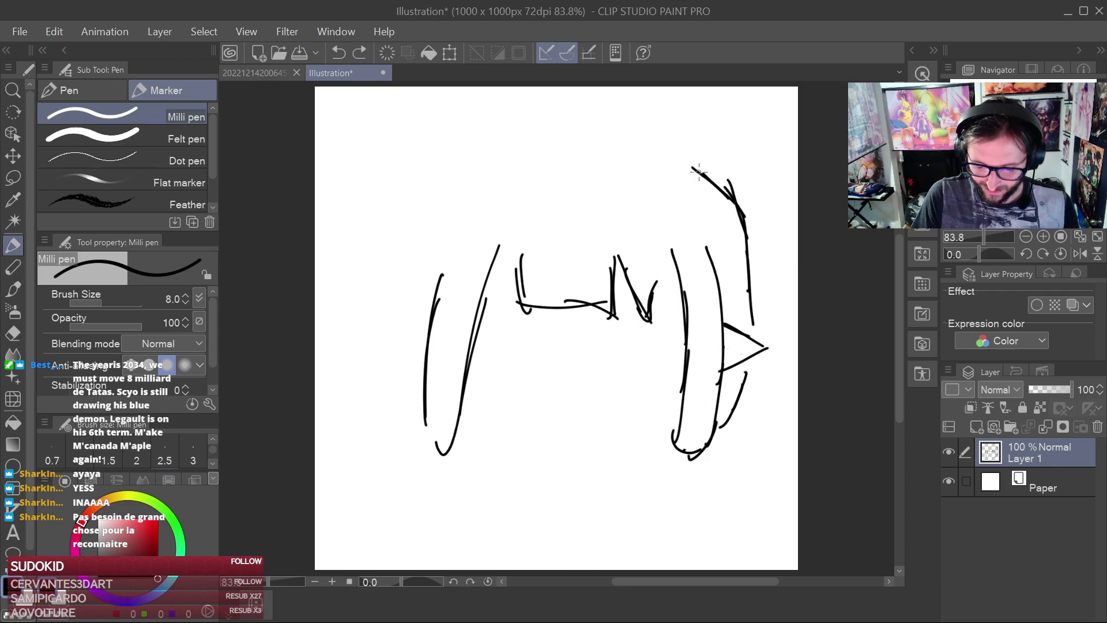
{"action": "left_click_drag", "start_coordinate": [702, 132], "coordinate": [687, 167]}
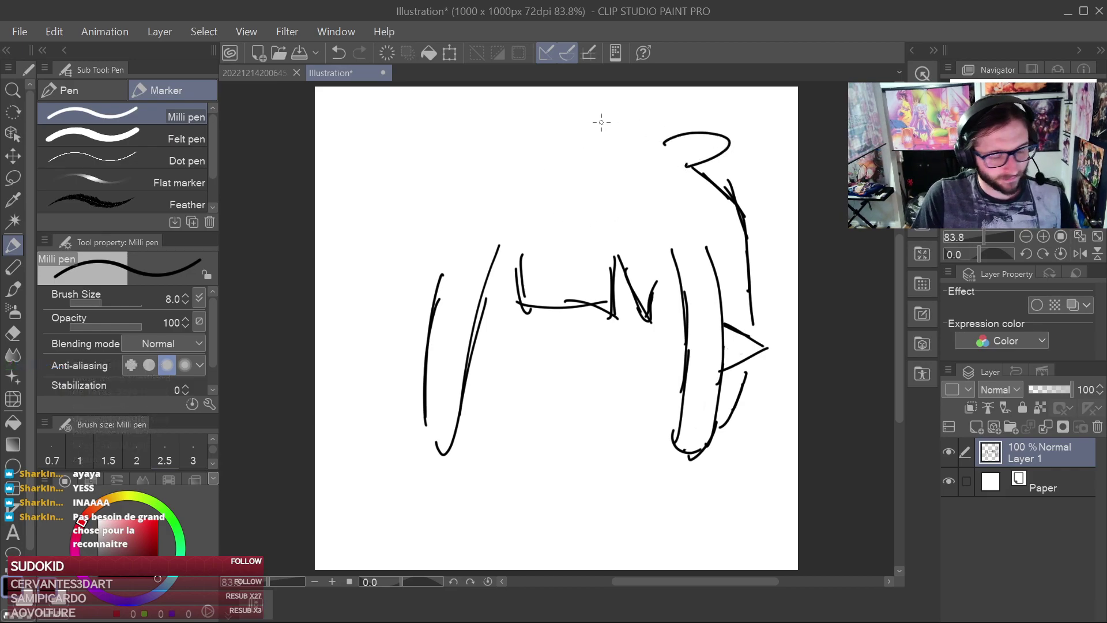
Draw the arched top of the head leftward from the right ear flap, undoing the misplaced strokes at its left end
{"action": "left_click_drag", "start_coordinate": [571, 128], "coordinate": [658, 134]}
{"action": "left_click_drag", "start_coordinate": [515, 145], "coordinate": [411, 173]}
{"action": "mouse_move", "coordinate": [412, 172]}
{"action": "left_mouse_down"}
{"action": "mouse_move", "coordinate": [418, 195]}
{"action": "mouse_move", "coordinate": [428, 194]}
{"action": "left_mouse_up"}
{"action": "key", "text": "ctrl+z"}
{"action": "key", "text": "ctrl+z"}
{"action": "key", "text": "ctrl+z"}
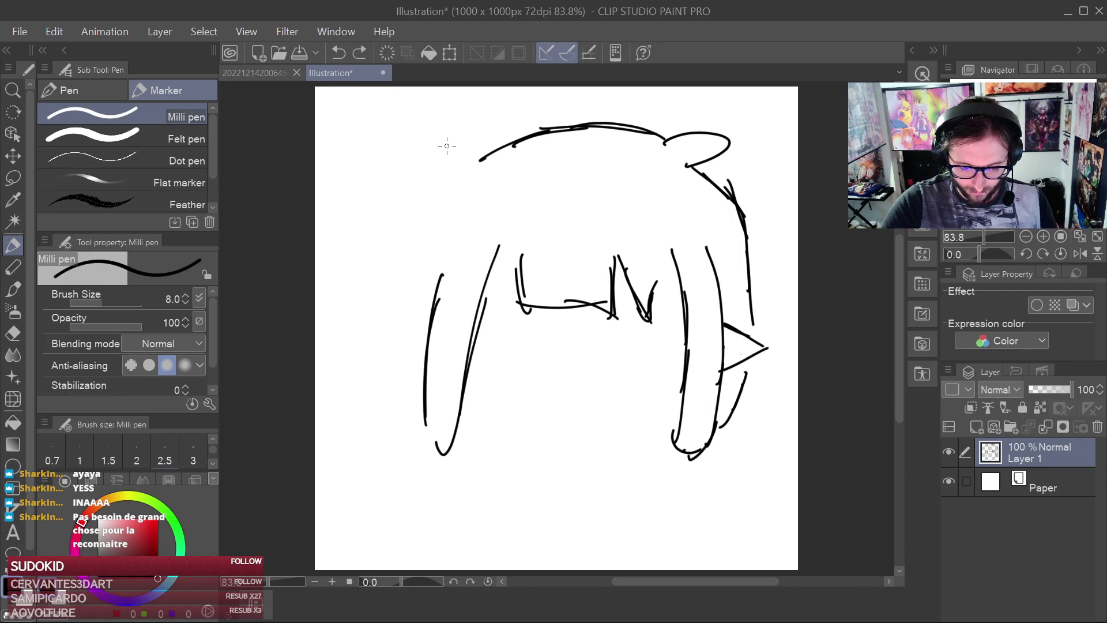
Draw the left ear flap, the outer left hair contour below it and a pointed ear on that side
{"action": "left_click_drag", "start_coordinate": [435, 139], "coordinate": [480, 154]}
{"action": "mouse_move", "coordinate": [436, 138]}
{"action": "left_mouse_down"}
{"action": "mouse_move", "coordinate": [420, 156]}
{"action": "mouse_move", "coordinate": [445, 177]}
{"action": "mouse_move", "coordinate": [468, 181]}
{"action": "left_mouse_up"}
{"action": "left_click_drag", "start_coordinate": [438, 277], "coordinate": [456, 229]}
{"action": "left_click_drag", "start_coordinate": [460, 175], "coordinate": [420, 272]}
{"action": "mouse_move", "coordinate": [429, 219]}
{"action": "left_mouse_down"}
{"action": "mouse_move", "coordinate": [420, 300]}
{"action": "mouse_move", "coordinate": [396, 345]}
{"action": "left_mouse_up"}
{"action": "left_click_drag", "start_coordinate": [442, 338], "coordinate": [392, 356]}
{"action": "left_click_drag", "start_coordinate": [420, 287], "coordinate": [430, 317]}
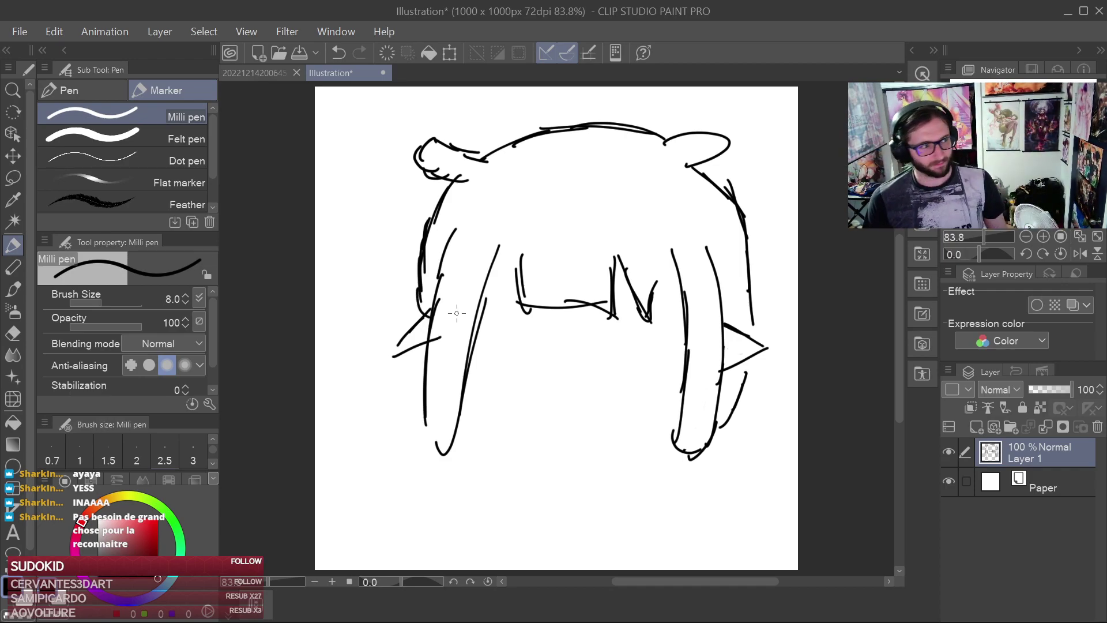
Erase the upper inner line of the left hair lock, redraw it shorter, and add thin strands joining it to the fringe
{"action": "left_click_drag", "start_coordinate": [515, 247], "coordinate": [489, 316]}
{"action": "key", "text": "ctrl+z"}
{"action": "key", "text": "ctrl+z"}
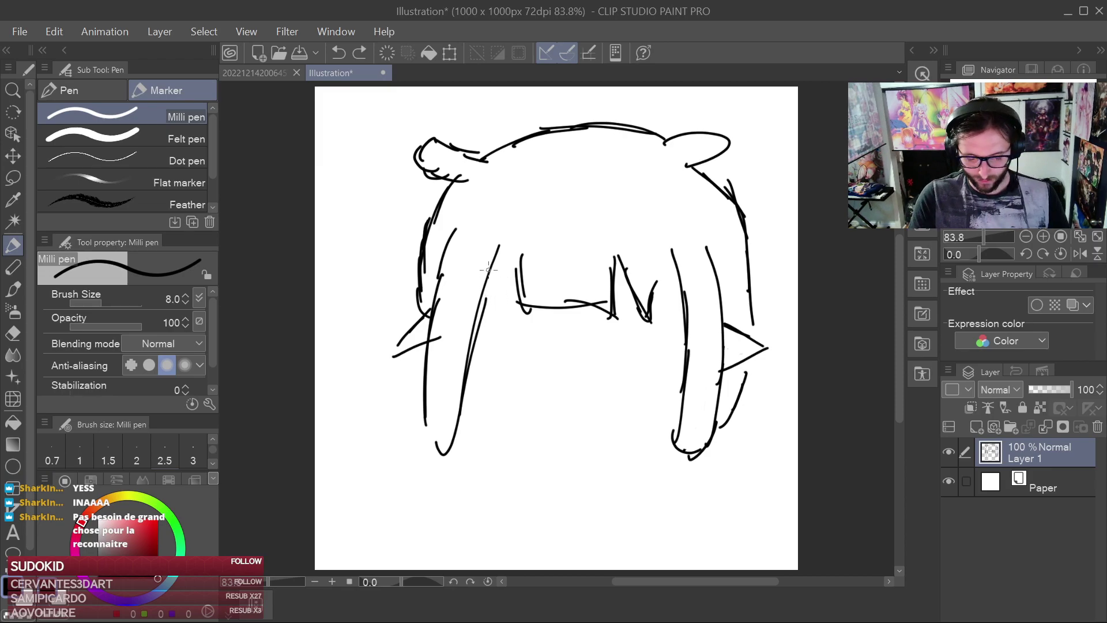
{"action": "left_click", "coordinate": [12, 333]}
{"action": "mouse_move", "coordinate": [500, 241]}
{"action": "left_mouse_down"}
{"action": "mouse_move", "coordinate": [479, 308]}
{"action": "mouse_move", "coordinate": [497, 262]}
{"action": "left_mouse_up"}
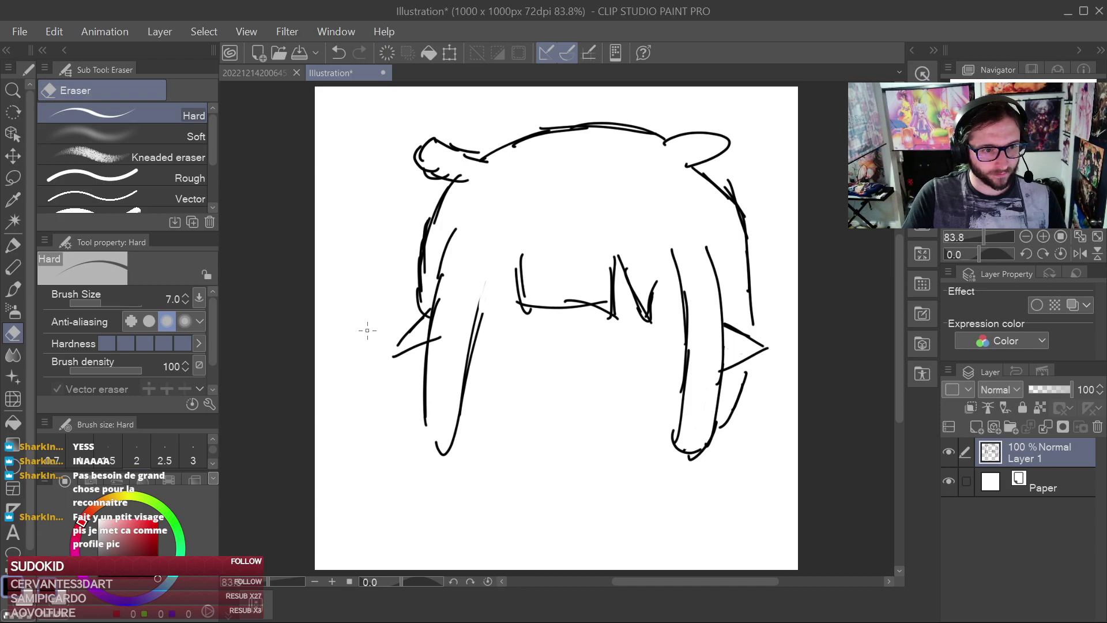
{"action": "left_click", "coordinate": [16, 252]}
{"action": "left_click_drag", "start_coordinate": [478, 302], "coordinate": [493, 246]}
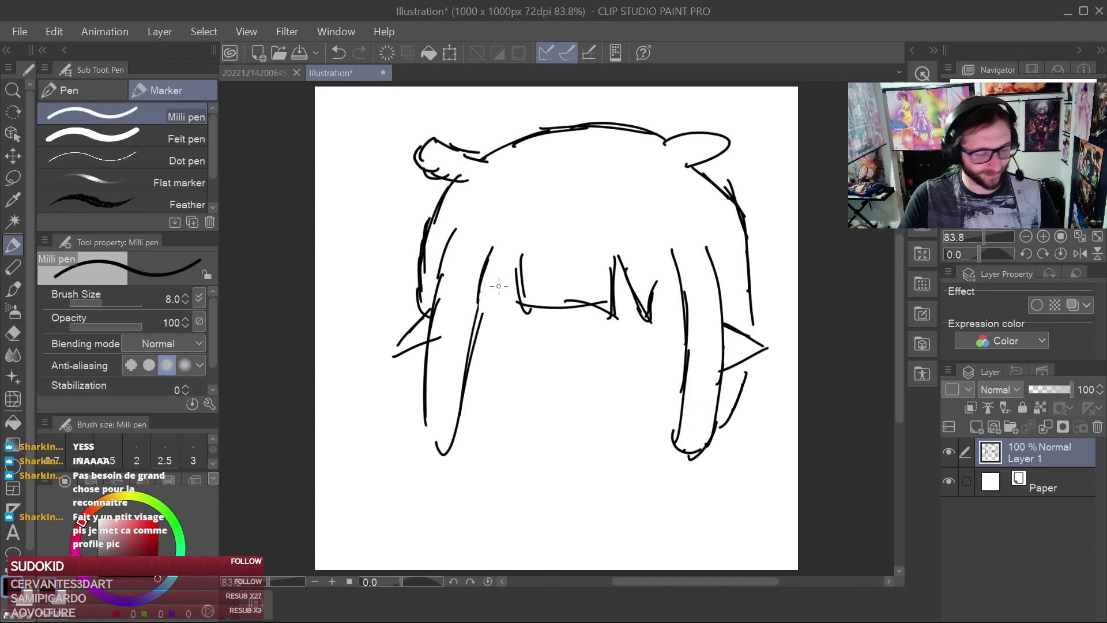
{"action": "left_click_drag", "start_coordinate": [491, 308], "coordinate": [527, 232]}
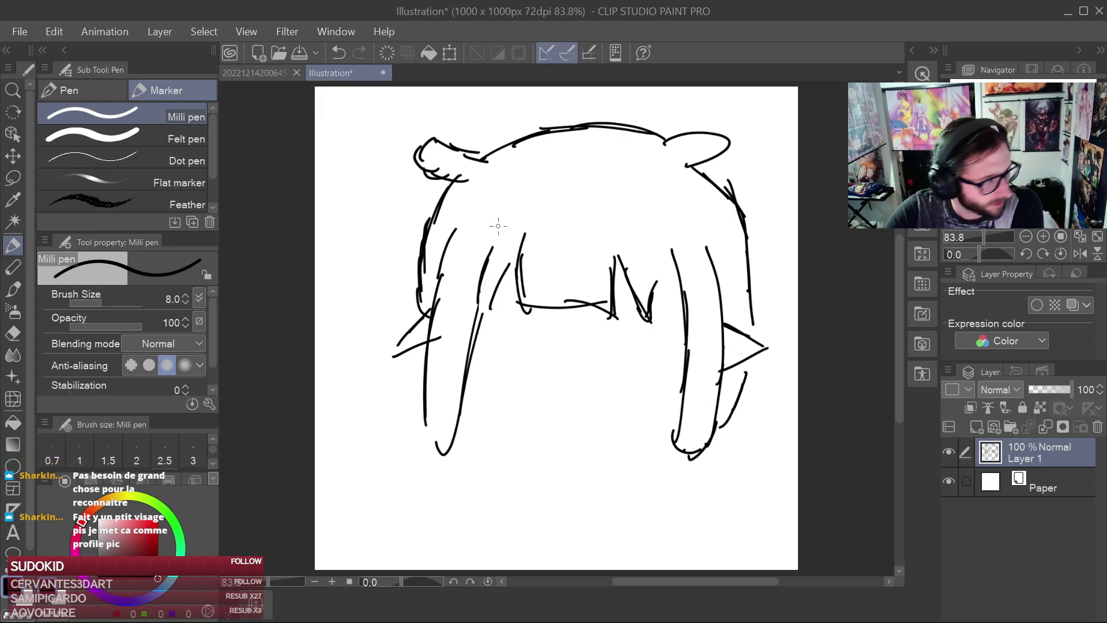
Draw a zigzag band of diamond shapes above the fringe and connect the pointed strand to the right hair lock
{"action": "mouse_move", "coordinate": [503, 229]}
{"action": "left_mouse_down"}
{"action": "mouse_move", "coordinate": [522, 221]}
{"action": "mouse_move", "coordinate": [508, 198]}
{"action": "mouse_move", "coordinate": [535, 232]}
{"action": "mouse_move", "coordinate": [543, 221]}
{"action": "mouse_move", "coordinate": [524, 206]}
{"action": "mouse_move", "coordinate": [535, 188]}
{"action": "mouse_move", "coordinate": [556, 186]}
{"action": "mouse_move", "coordinate": [544, 221]}
{"action": "mouse_move", "coordinate": [561, 242]}
{"action": "mouse_move", "coordinate": [548, 206]}
{"action": "mouse_move", "coordinate": [583, 240]}
{"action": "mouse_move", "coordinate": [602, 219]}
{"action": "mouse_move", "coordinate": [592, 191]}
{"action": "left_mouse_up"}
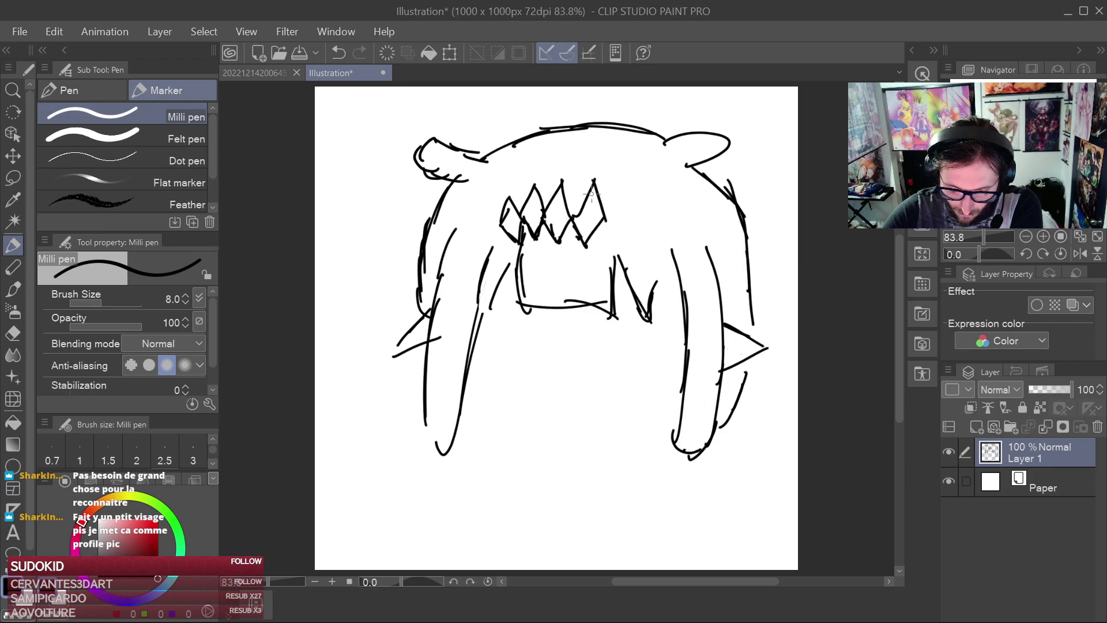
{"action": "key", "text": "ctrl+s"}
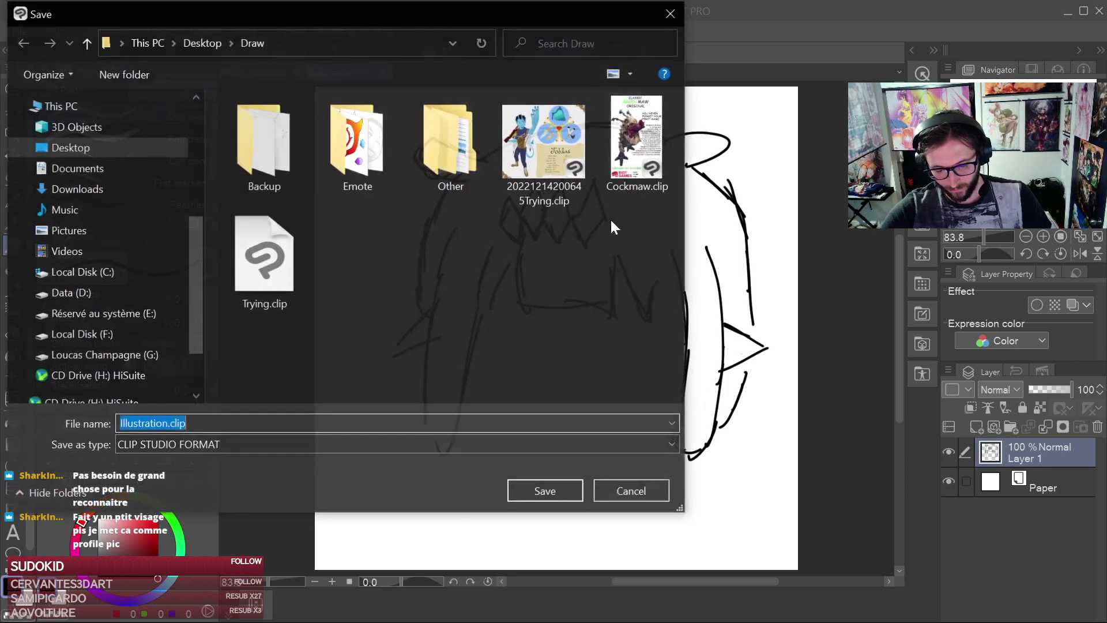
{"action": "left_click", "coordinate": [614, 496]}
{"action": "key", "text": "ctrl+z"}
{"action": "key", "text": "ctrl+z"}
{"action": "key", "text": "ctrl+z"}
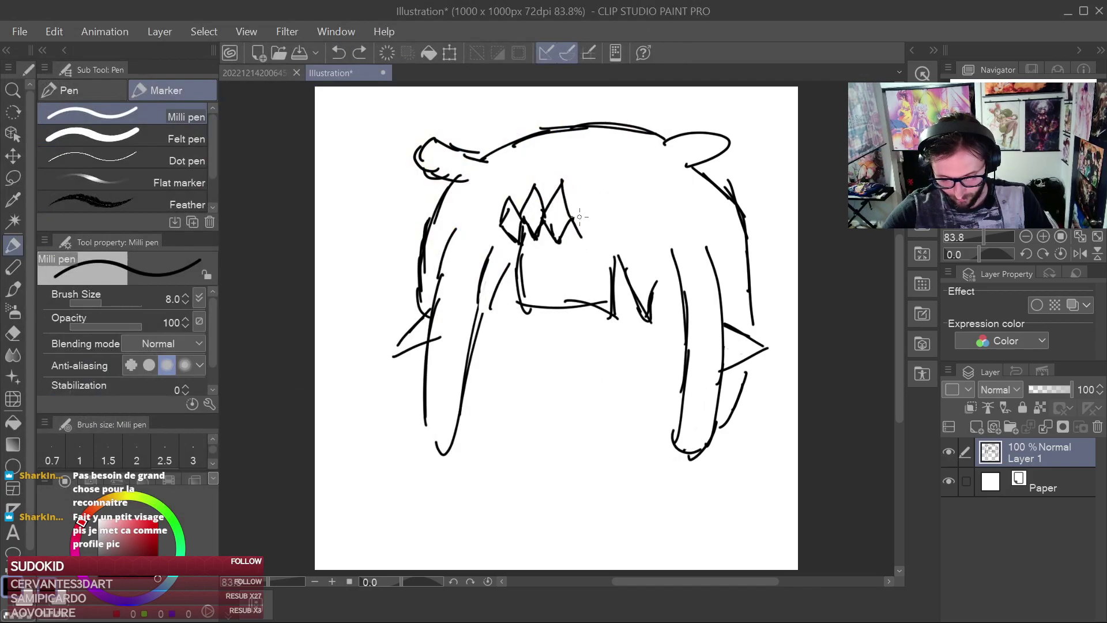
{"action": "mouse_move", "coordinate": [575, 217]}
{"action": "left_mouse_down"}
{"action": "mouse_move", "coordinate": [584, 241]}
{"action": "mouse_move", "coordinate": [600, 218]}
{"action": "mouse_move", "coordinate": [591, 189]}
{"action": "mouse_move", "coordinate": [610, 242]}
{"action": "mouse_move", "coordinate": [628, 215]}
{"action": "mouse_move", "coordinate": [607, 206]}
{"action": "mouse_move", "coordinate": [631, 223]}
{"action": "mouse_move", "coordinate": [617, 237]}
{"action": "mouse_move", "coordinate": [624, 268]}
{"action": "mouse_move", "coordinate": [613, 264]}
{"action": "mouse_move", "coordinate": [659, 272]}
{"action": "left_mouse_up"}
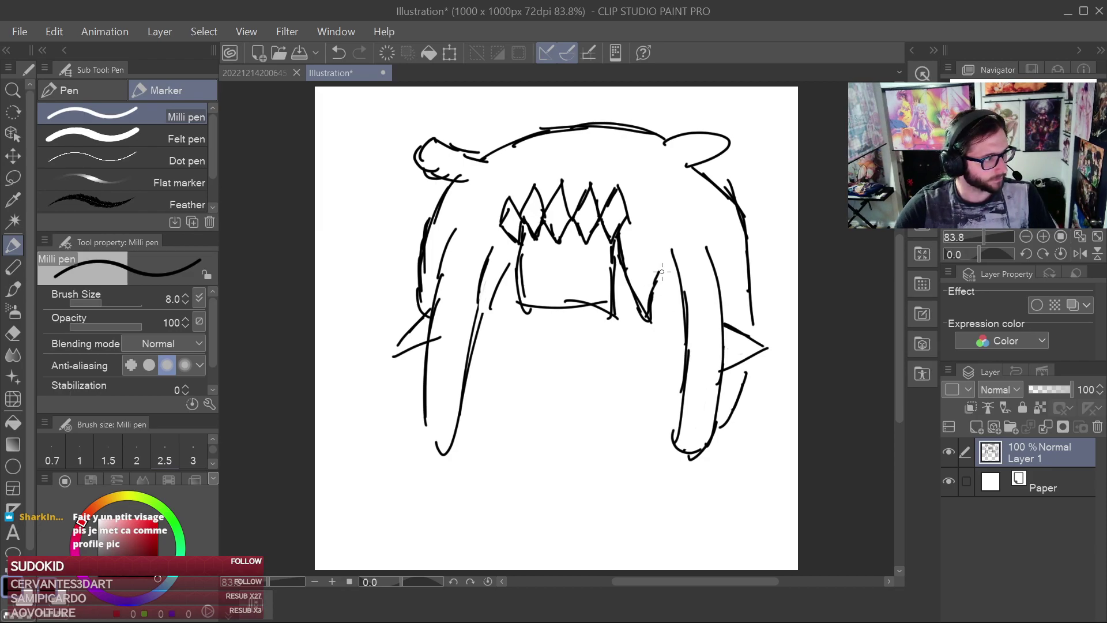
{"action": "left_click_drag", "start_coordinate": [658, 275], "coordinate": [672, 248]}
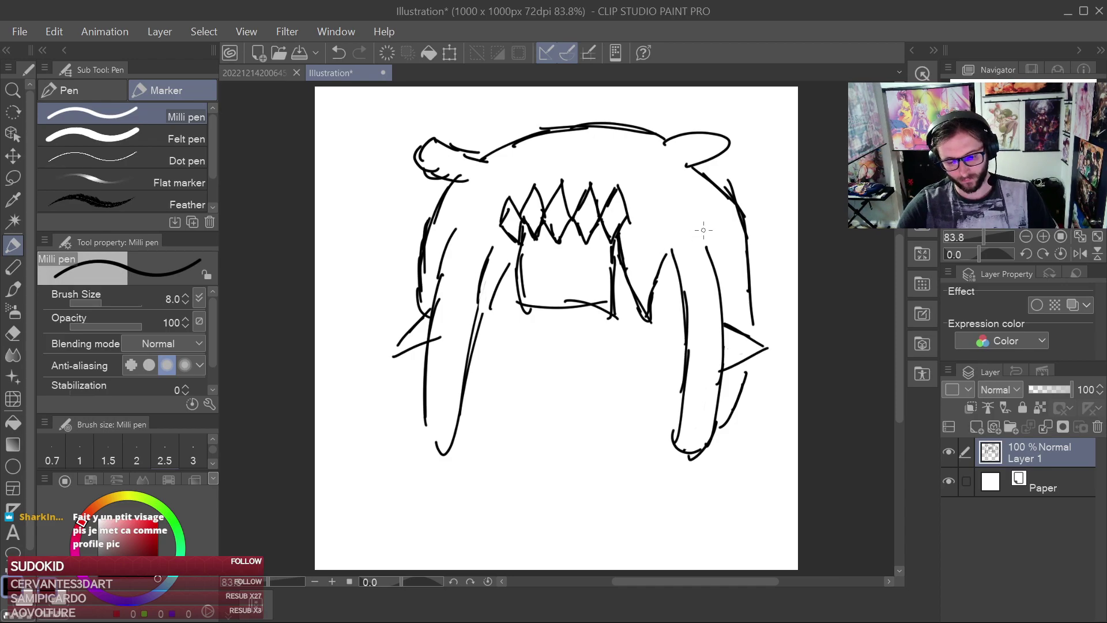
Erase the lower edge of the right pointed ear, redraw it narrower, and extend the outer hair contour across it
{"action": "left_click", "coordinate": [17, 334]}
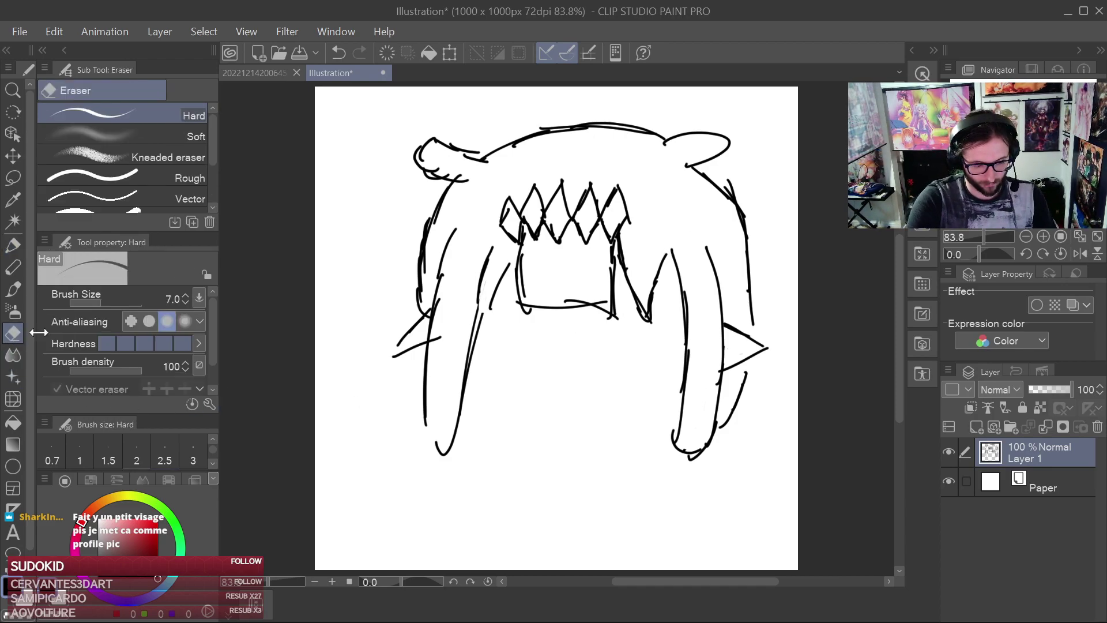
{"action": "mouse_move", "coordinate": [740, 362]}
{"action": "left_mouse_down"}
{"action": "mouse_move", "coordinate": [731, 364]}
{"action": "mouse_move", "coordinate": [769, 347]}
{"action": "left_mouse_up"}
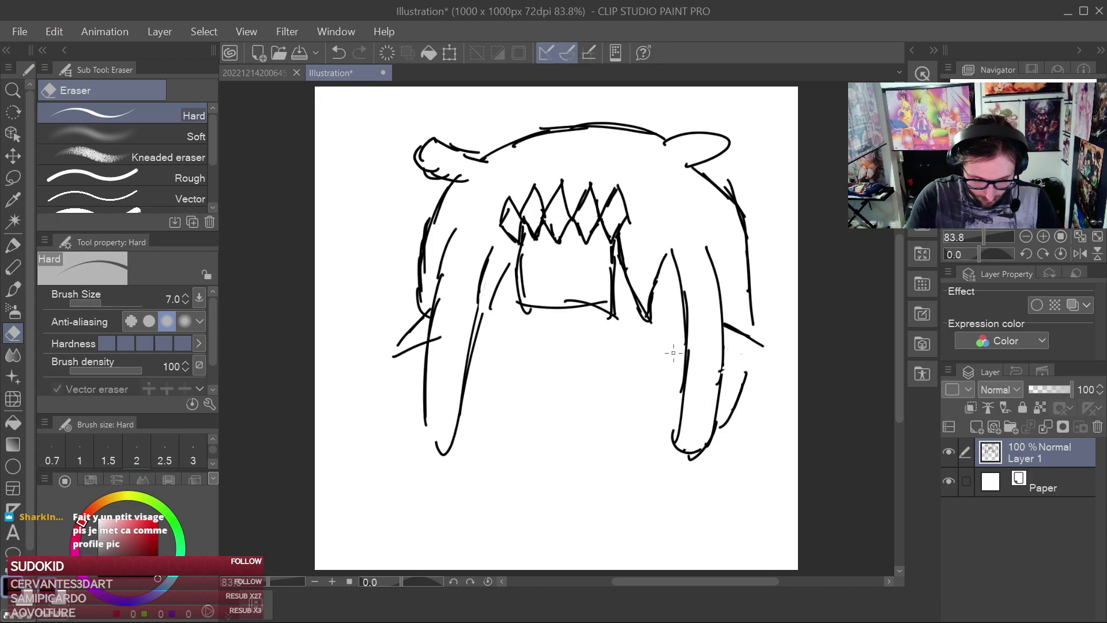
{"action": "key", "text": "p"}
{"action": "mouse_move", "coordinate": [724, 350]}
{"action": "left_mouse_down"}
{"action": "mouse_move", "coordinate": [765, 346]}
{"action": "mouse_move", "coordinate": [750, 361]}
{"action": "mouse_move", "coordinate": [750, 347]}
{"action": "left_mouse_up"}
{"action": "left_click_drag", "start_coordinate": [752, 316], "coordinate": [753, 338]}
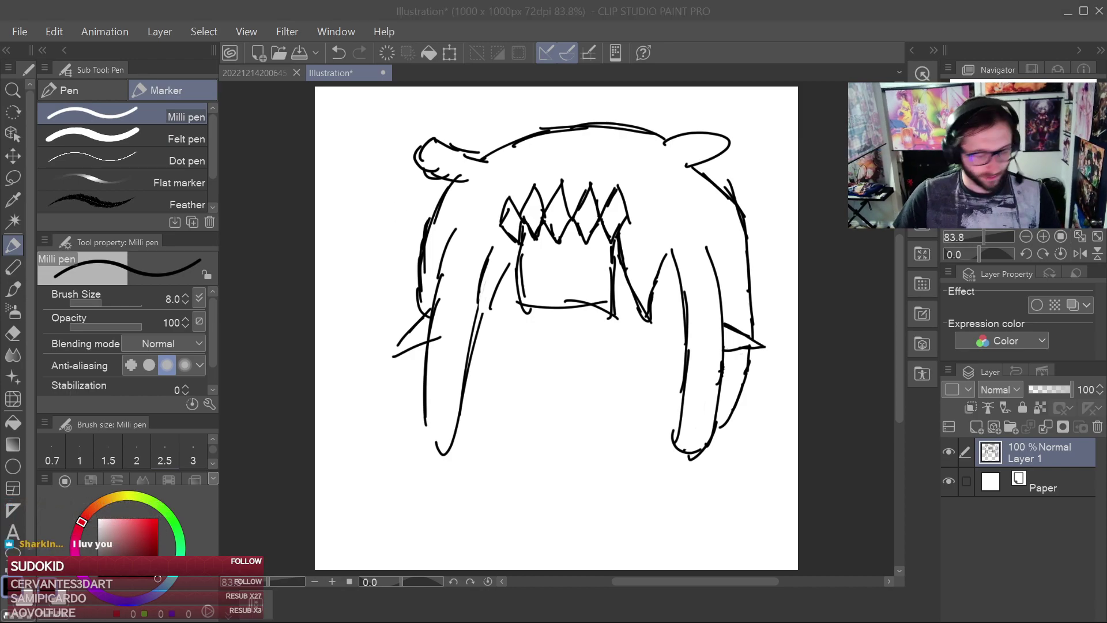
{"action": "left_click", "coordinate": [634, 339]}
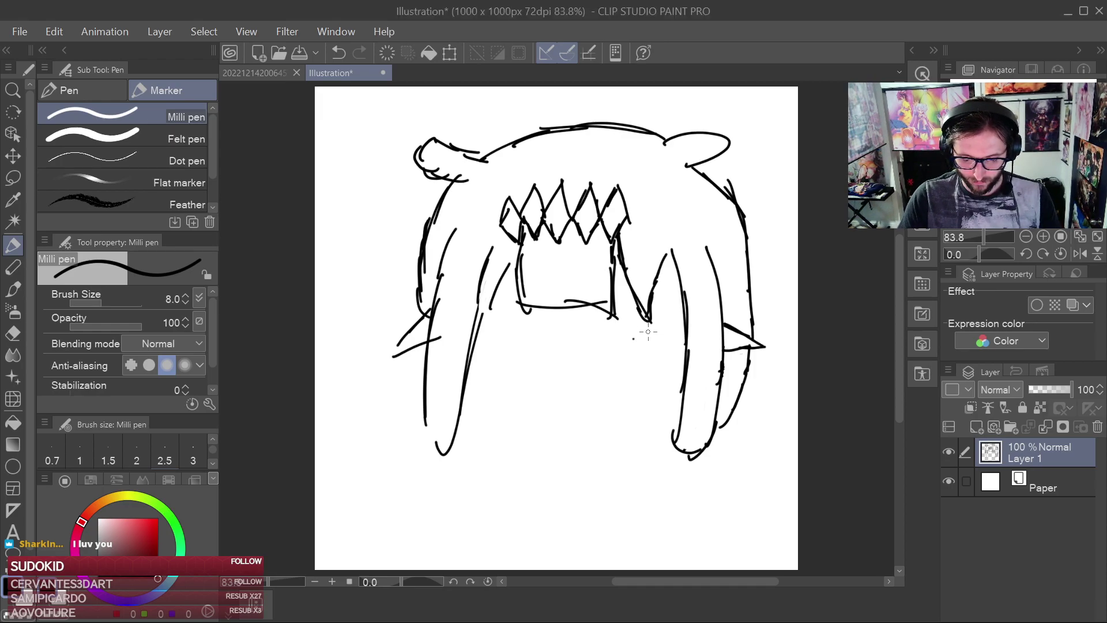
{"action": "key", "text": "ctrl+z"}
{"action": "key", "text": "ctrl+z"}
{"action": "mouse_move", "coordinate": [645, 336]}
{"action": "left_mouse_down"}
{"action": "mouse_move", "coordinate": [652, 347]}
{"action": "mouse_move", "coordinate": [620, 347]}
{"action": "mouse_move", "coordinate": [658, 370]}
{"action": "mouse_move", "coordinate": [615, 383]}
{"action": "left_mouse_up"}
{"action": "key", "text": "ctrl+z"}
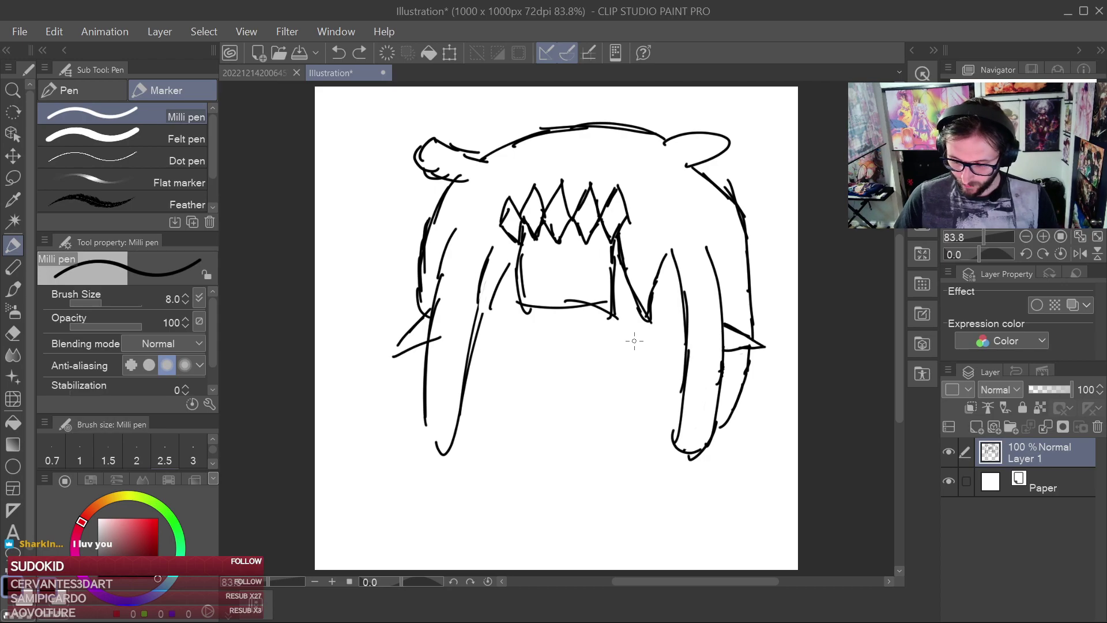
Add a new layer and move the line art on Layer 1 above it
{"action": "left_click", "coordinate": [978, 427]}
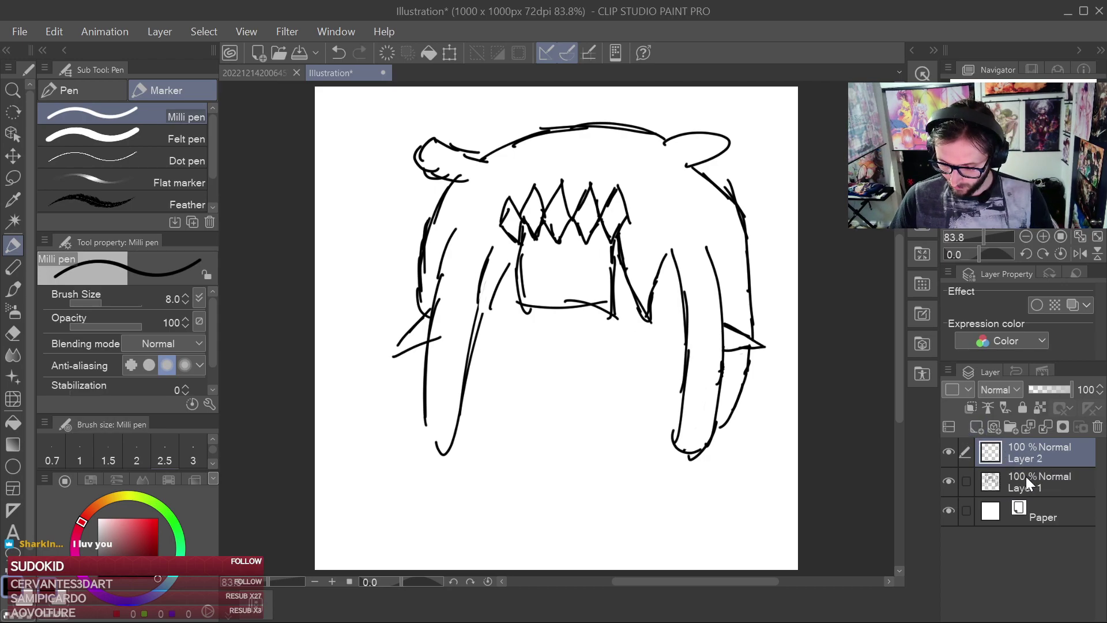
{"action": "left_click", "coordinate": [1026, 479]}
{"action": "left_click_drag", "start_coordinate": [1008, 467], "coordinate": [1021, 443]}
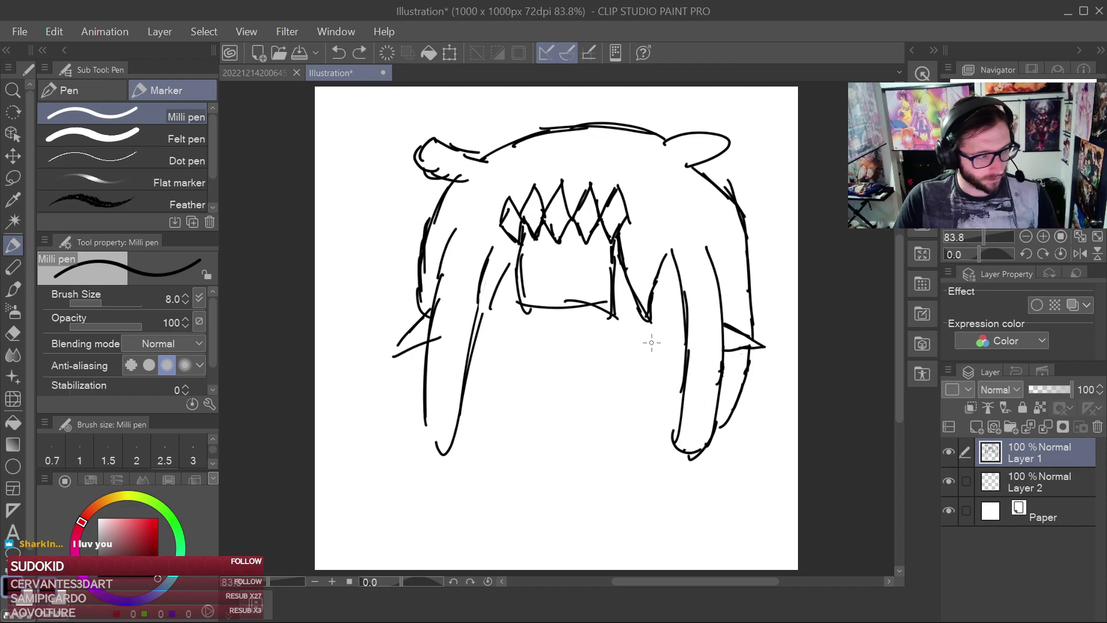
Draw a short straight horizontal mouth in the lower middle of the face, replacing a curved first attempt
{"action": "left_click_drag", "start_coordinate": [524, 396], "coordinate": [597, 385]}
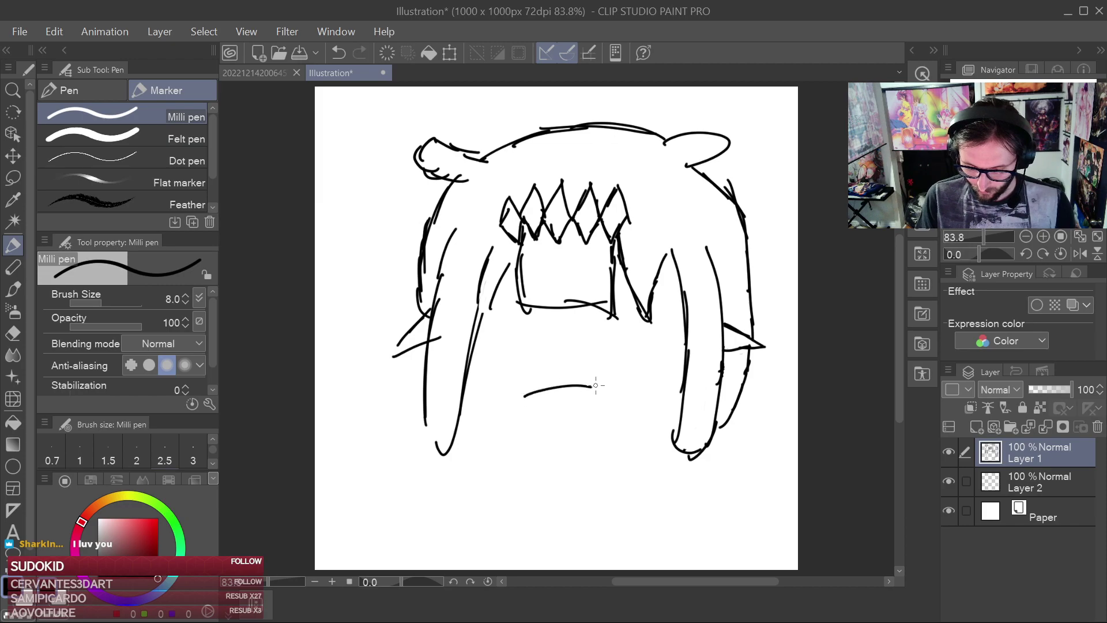
{"action": "key", "text": "ctrl+z"}
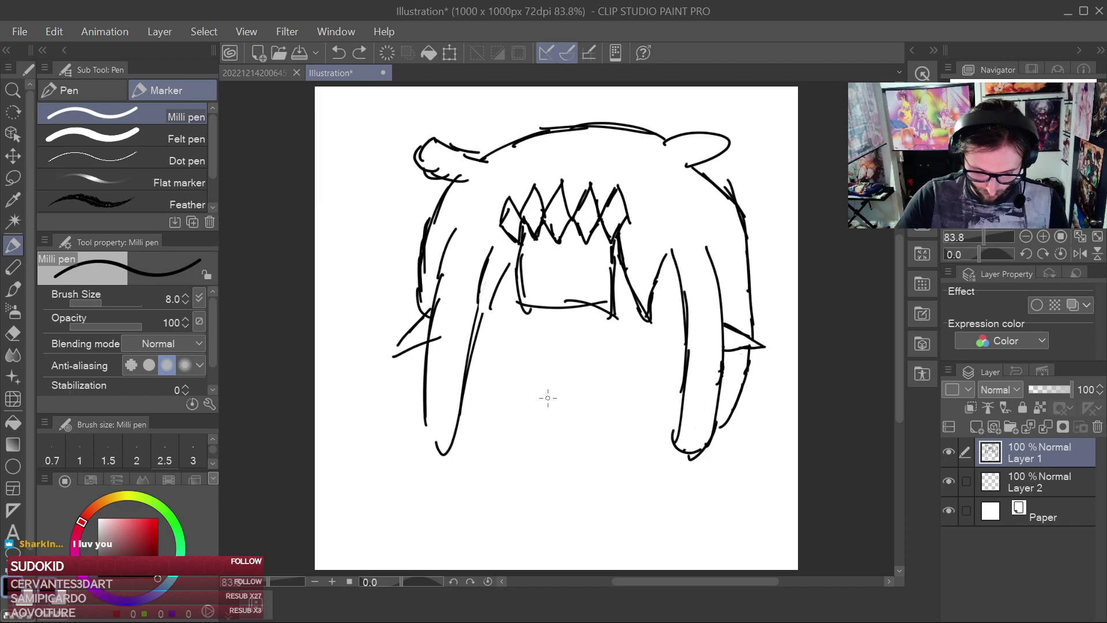
{"action": "left_click_drag", "start_coordinate": [535, 396], "coordinate": [597, 396]}
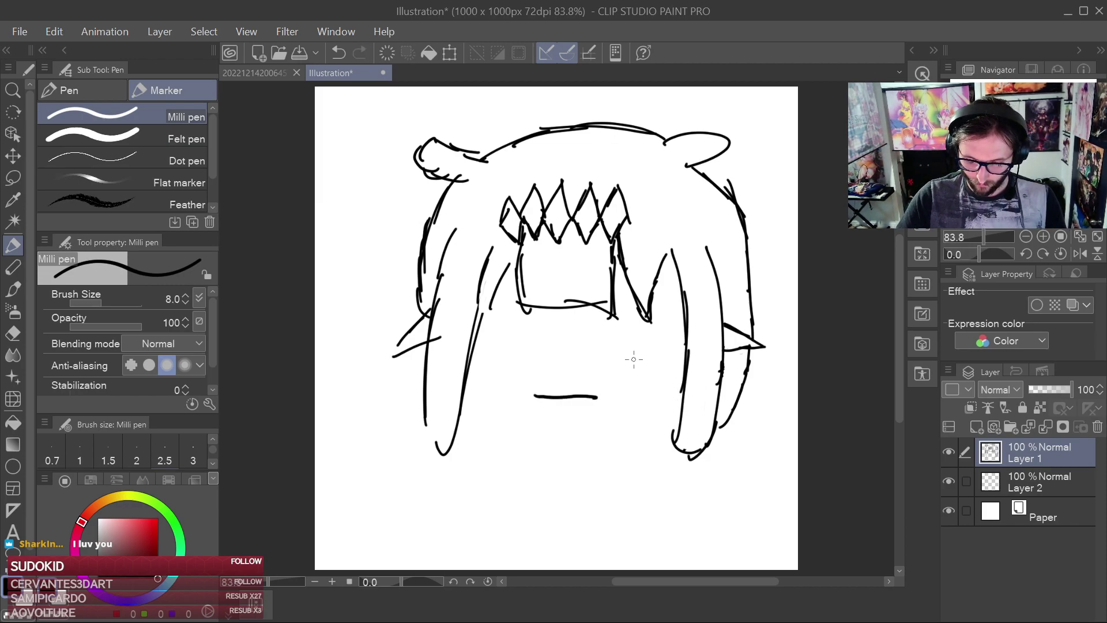
Draw two round spiral eyes under the fringe, undoing the uneven first attempts
{"action": "mouse_move", "coordinate": [642, 335]}
{"action": "left_mouse_down"}
{"action": "mouse_move", "coordinate": [623, 347]}
{"action": "mouse_move", "coordinate": [665, 297]}
{"action": "mouse_move", "coordinate": [651, 364]}
{"action": "left_mouse_up"}
{"action": "key", "text": "ctrl+z"}
{"action": "mouse_move", "coordinate": [645, 323]}
{"action": "left_mouse_down"}
{"action": "mouse_move", "coordinate": [650, 345]}
{"action": "mouse_move", "coordinate": [630, 310]}
{"action": "mouse_move", "coordinate": [671, 327]}
{"action": "mouse_move", "coordinate": [632, 342]}
{"action": "mouse_move", "coordinate": [652, 331]}
{"action": "left_mouse_up"}
{"action": "key", "text": "ctrl+z"}
{"action": "mouse_move", "coordinate": [523, 317]}
{"action": "left_mouse_down"}
{"action": "mouse_move", "coordinate": [505, 355]}
{"action": "mouse_move", "coordinate": [523, 310]}
{"action": "left_mouse_up"}
{"action": "key", "text": "ctrl+z"}
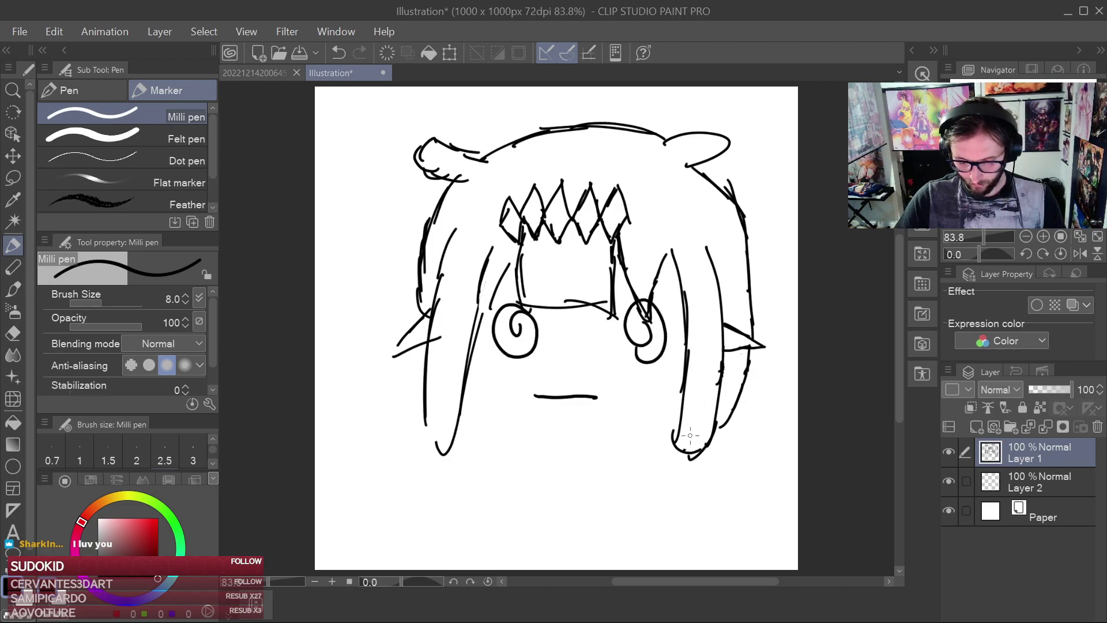
{"action": "key", "text": "ctrl+z"}
{"action": "key", "text": "ctrl+z"}
{"action": "mouse_move", "coordinate": [647, 328]}
{"action": "left_mouse_down"}
{"action": "mouse_move", "coordinate": [631, 351]}
{"action": "mouse_move", "coordinate": [636, 314]}
{"action": "mouse_move", "coordinate": [660, 300]}
{"action": "left_mouse_up"}
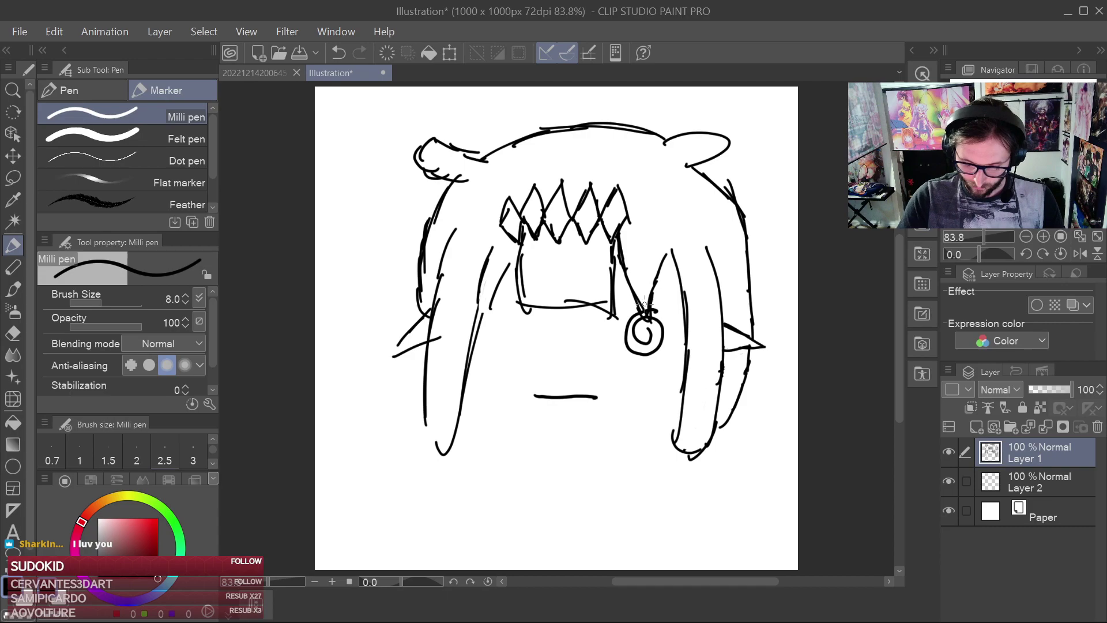
{"action": "mouse_move", "coordinate": [516, 316]}
{"action": "left_mouse_down"}
{"action": "mouse_move", "coordinate": [522, 344]}
{"action": "mouse_move", "coordinate": [491, 308]}
{"action": "mouse_move", "coordinate": [525, 301]}
{"action": "left_mouse_up"}
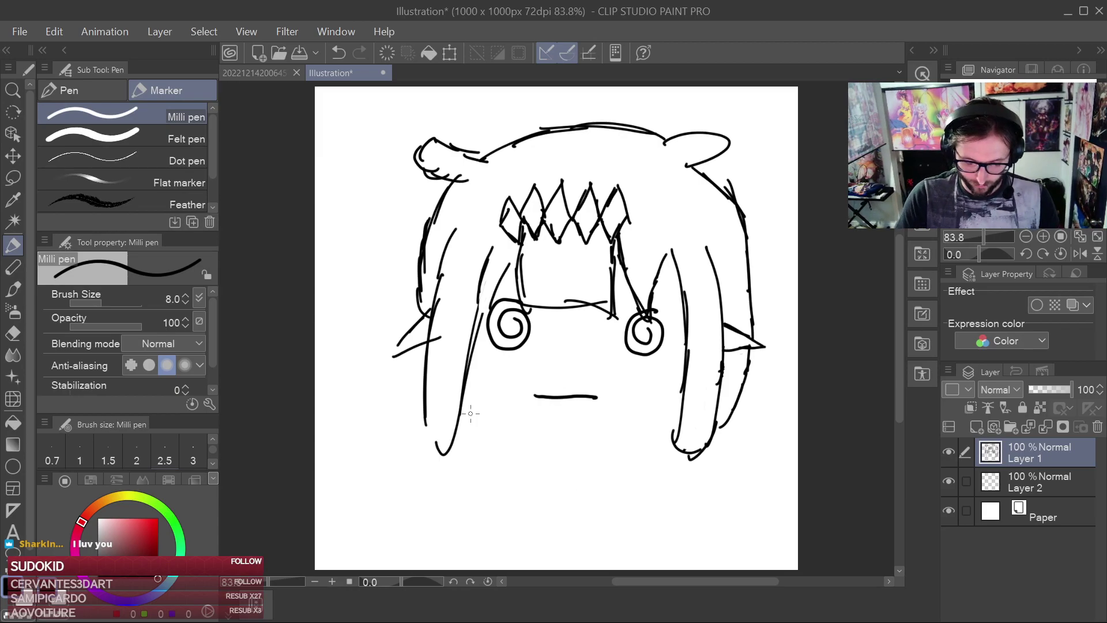
Sketch a rounded jaw and chin in overlapping strokes between the two side locks
{"action": "left_click_drag", "start_coordinate": [462, 404], "coordinate": [473, 430]}
{"action": "key", "text": "ctrl+z"}
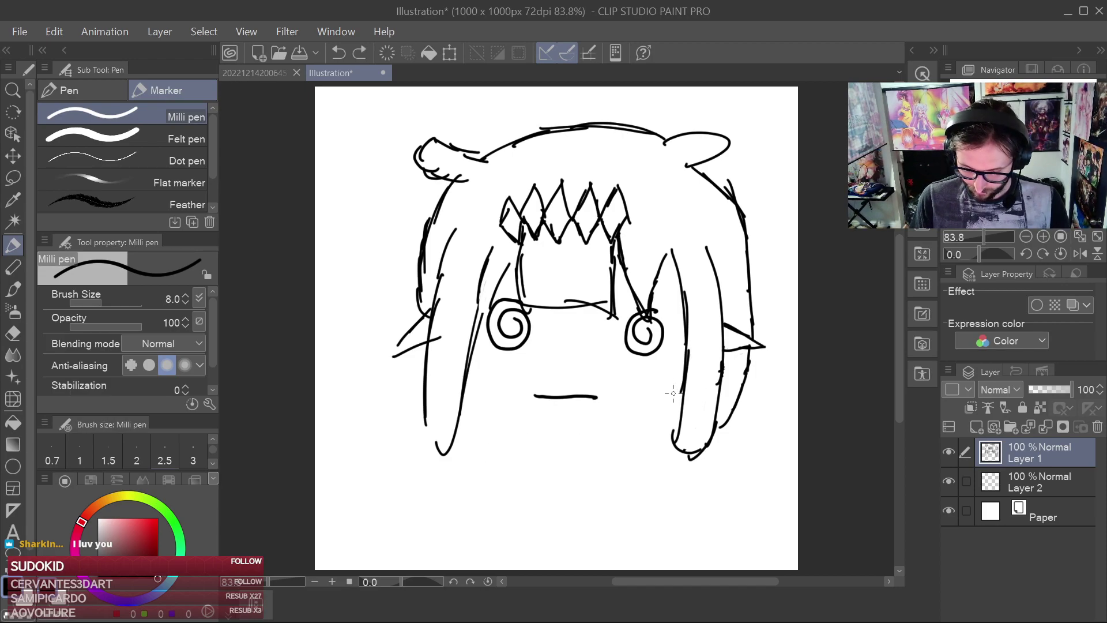
{"action": "mouse_move", "coordinate": [675, 411]}
{"action": "left_mouse_down"}
{"action": "mouse_move", "coordinate": [666, 434]}
{"action": "mouse_move", "coordinate": [626, 455]}
{"action": "mouse_move", "coordinate": [524, 458]}
{"action": "left_mouse_up"}
{"action": "mouse_move", "coordinate": [463, 379]}
{"action": "left_mouse_down"}
{"action": "mouse_move", "coordinate": [474, 403]}
{"action": "mouse_move", "coordinate": [522, 464]}
{"action": "left_mouse_up"}
{"action": "left_click_drag", "start_coordinate": [502, 409], "coordinate": [580, 474]}
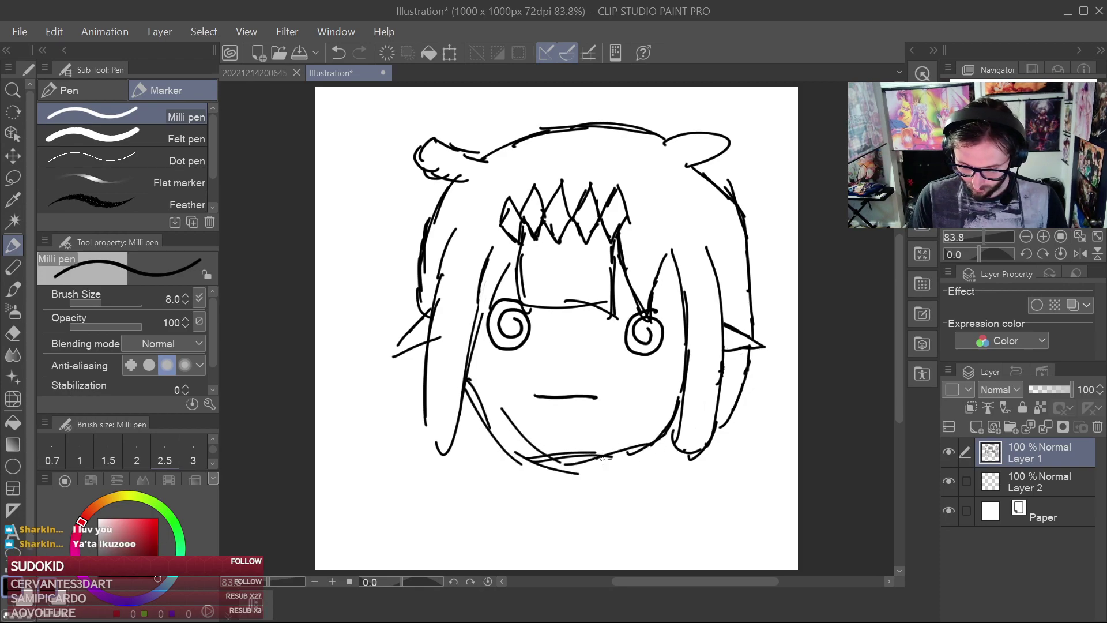
Enlarge the hard eraser to 40 and erase the rounded jawline strokes below the mouth
{"action": "key", "text": "e"}
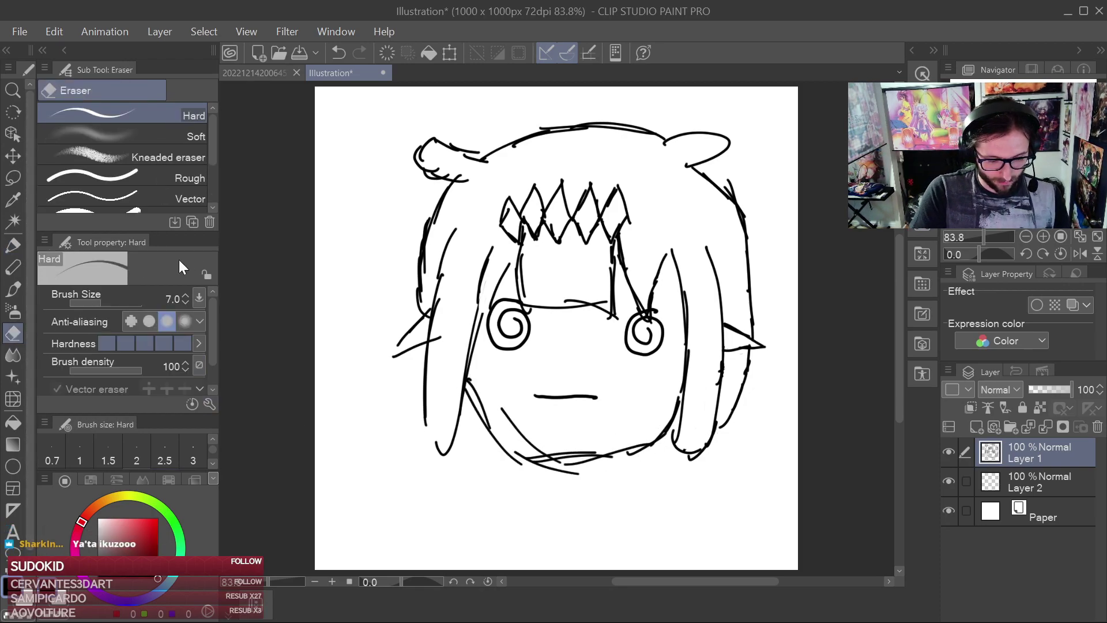
{"action": "scroll", "coordinate": [577, 372], "scroll_direction": "down", "scroll_amount": 5}
{"action": "scroll", "coordinate": [579, 382], "scroll_direction": "up", "scroll_amount": 5}
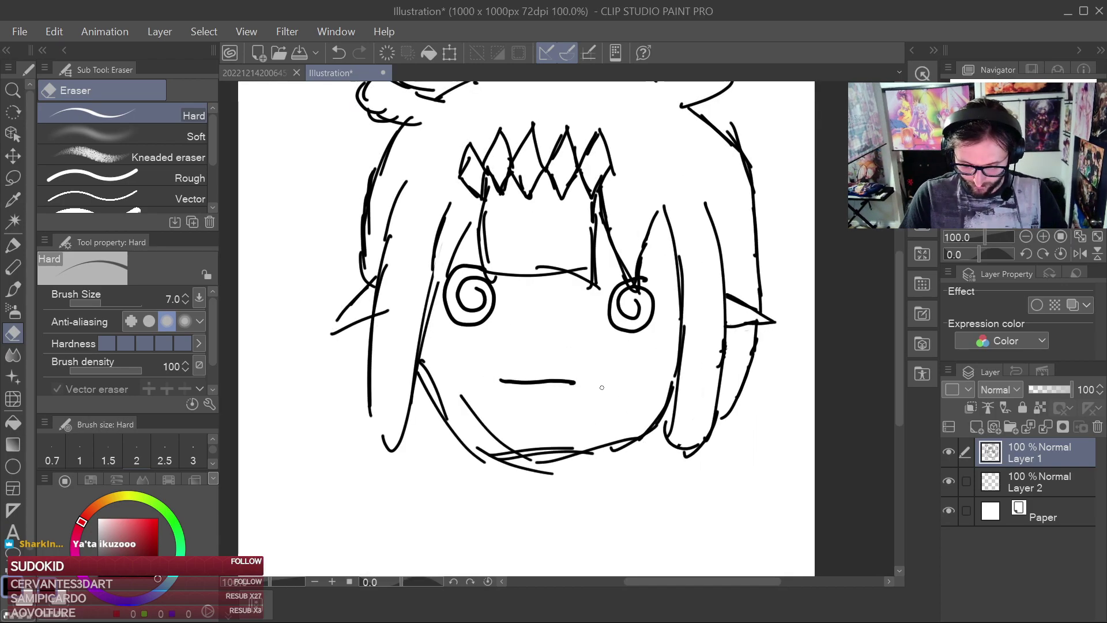
{"action": "key", "text": "ctrl+s"}
{"action": "left_click", "coordinate": [634, 493]}
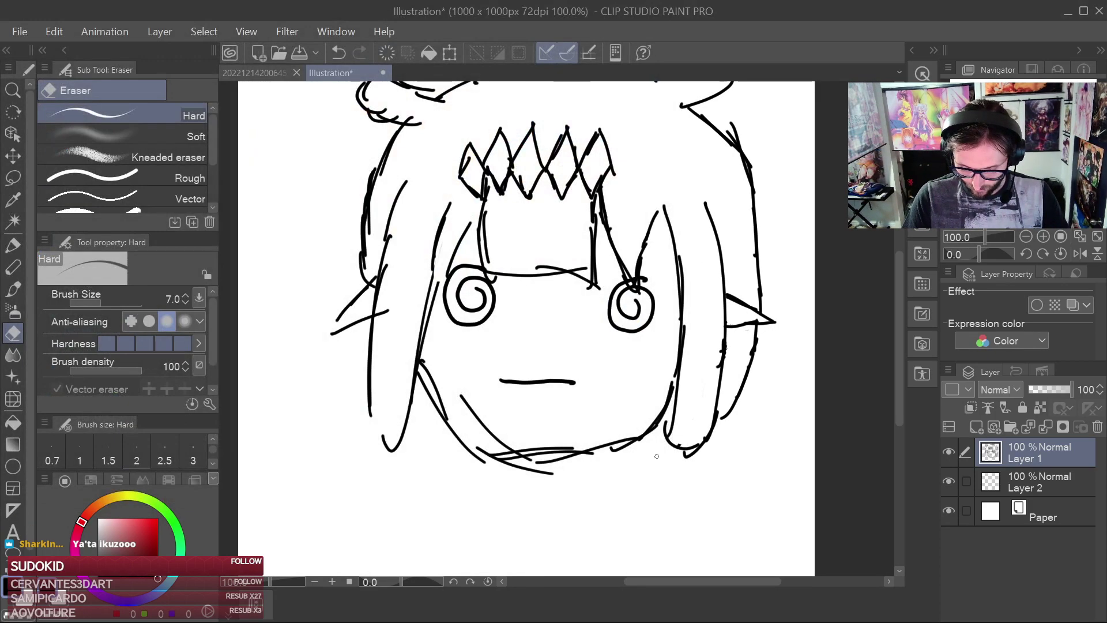
{"action": "key", "text": "]"}
{"action": "key", "text": "]"}
{"action": "key", "text": "]"}
{"action": "key", "text": "]"}
{"action": "key", "text": "]"}
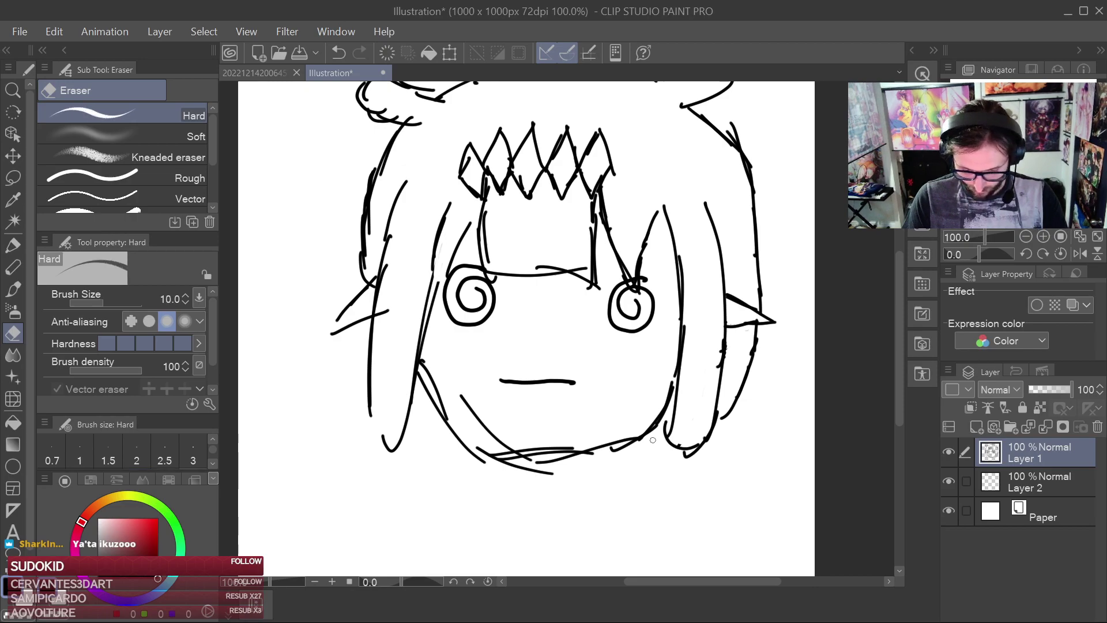
{"action": "key", "text": "bracketright"}
{"action": "key", "text": "bracketright"}
{"action": "key", "text": "bracketright"}
{"action": "key", "text": "bracketright"}
{"action": "mouse_move", "coordinate": [663, 388]}
{"action": "left_mouse_down"}
{"action": "mouse_move", "coordinate": [545, 491]}
{"action": "mouse_move", "coordinate": [486, 484]}
{"action": "mouse_move", "coordinate": [480, 416]}
{"action": "mouse_move", "coordinate": [548, 424]}
{"action": "mouse_move", "coordinate": [564, 450]}
{"action": "mouse_move", "coordinate": [542, 483]}
{"action": "mouse_move", "coordinate": [482, 450]}
{"action": "mouse_move", "coordinate": [446, 420]}
{"action": "mouse_move", "coordinate": [448, 381]}
{"action": "left_mouse_up"}
{"action": "scroll", "coordinate": [704, 391], "scroll_direction": "up", "scroll_amount": 3}
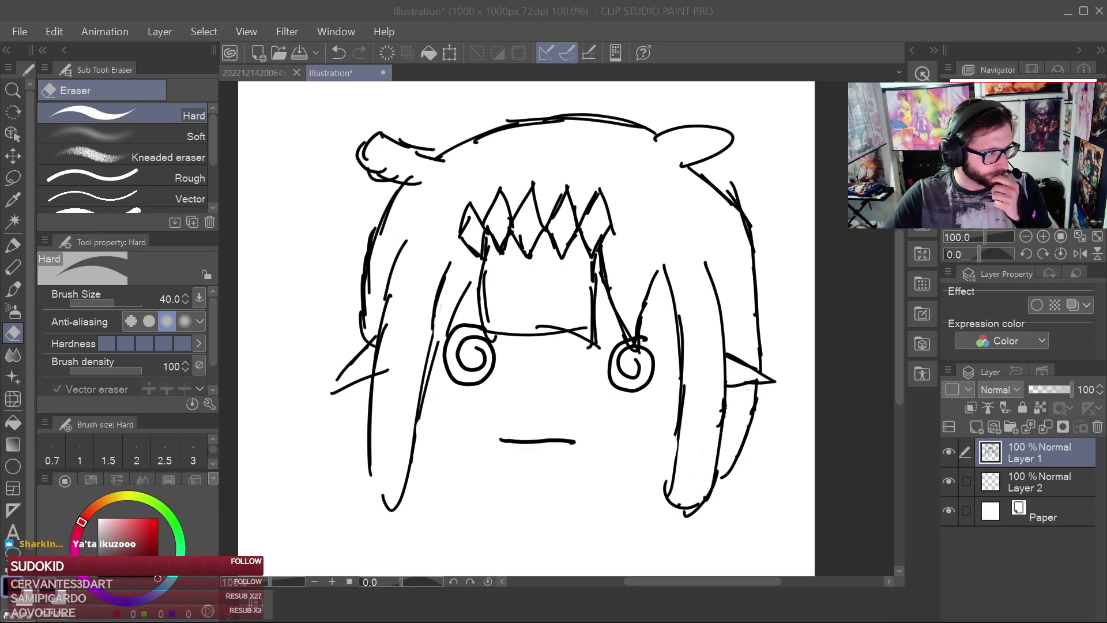
Erase the straight horizontal mouth line with the hard eraser
{"action": "left_click", "coordinate": [17, 246]}
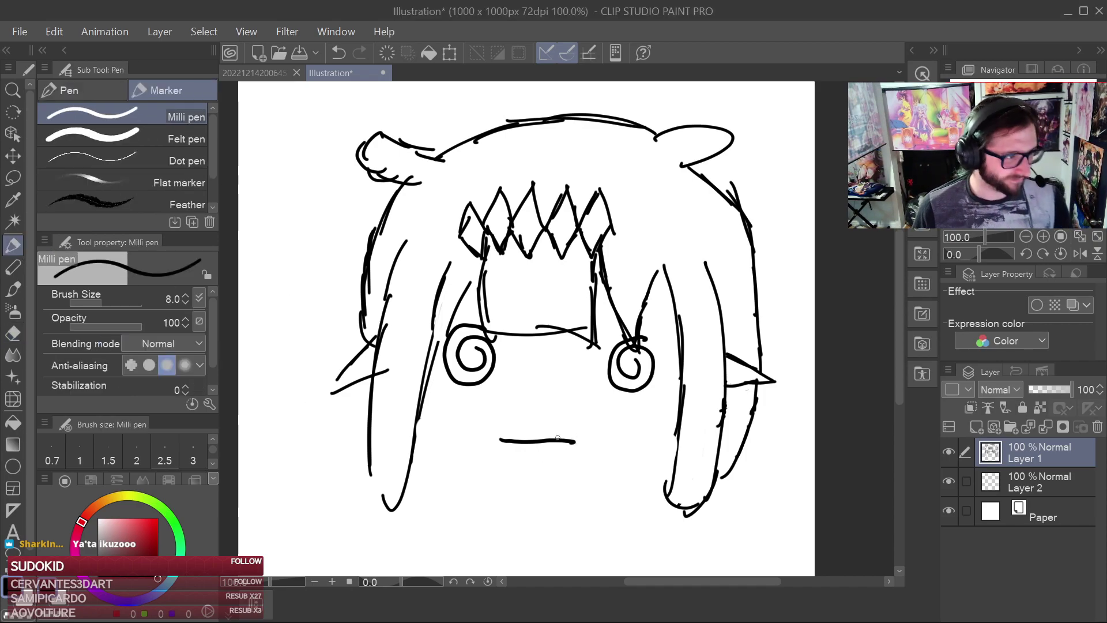
{"action": "left_click", "coordinate": [14, 334]}
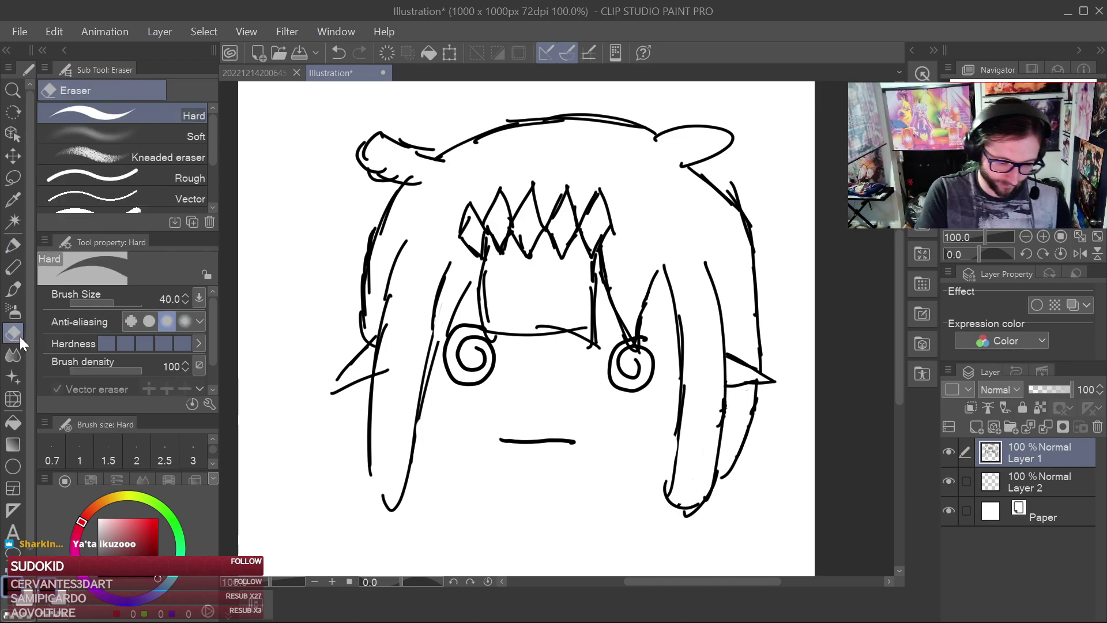
{"action": "left_click_drag", "start_coordinate": [507, 434], "coordinate": [552, 458]}
Draw a cat-like upper mouth line with a central peak and a small pointed fang on its right half, using the Milli pen
{"action": "left_click", "coordinate": [10, 244]}
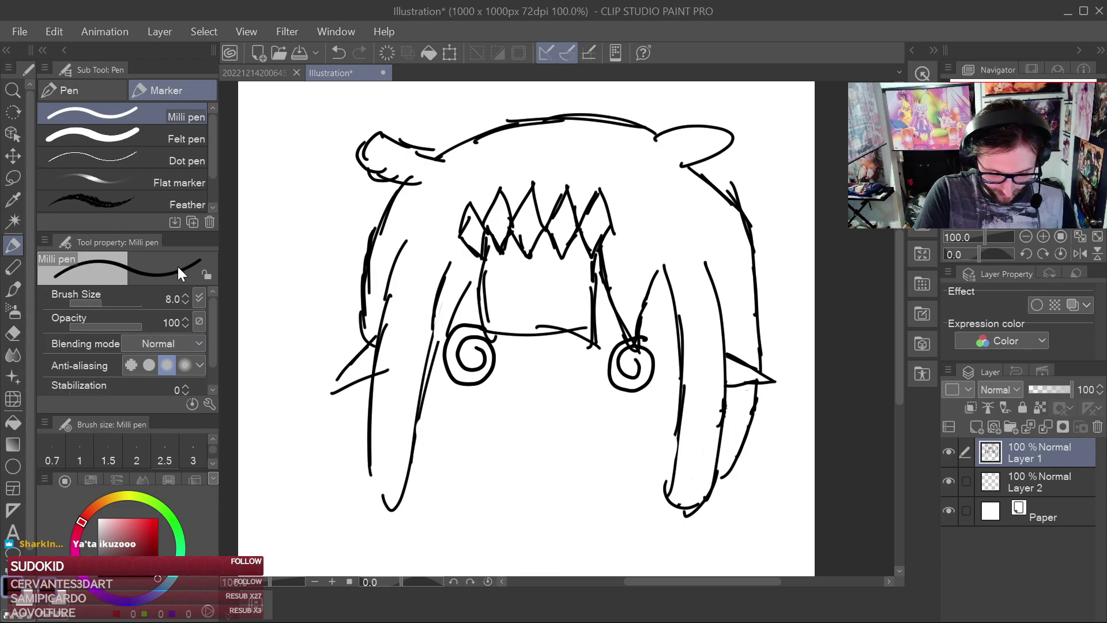
{"action": "left_click", "coordinate": [948, 453]}
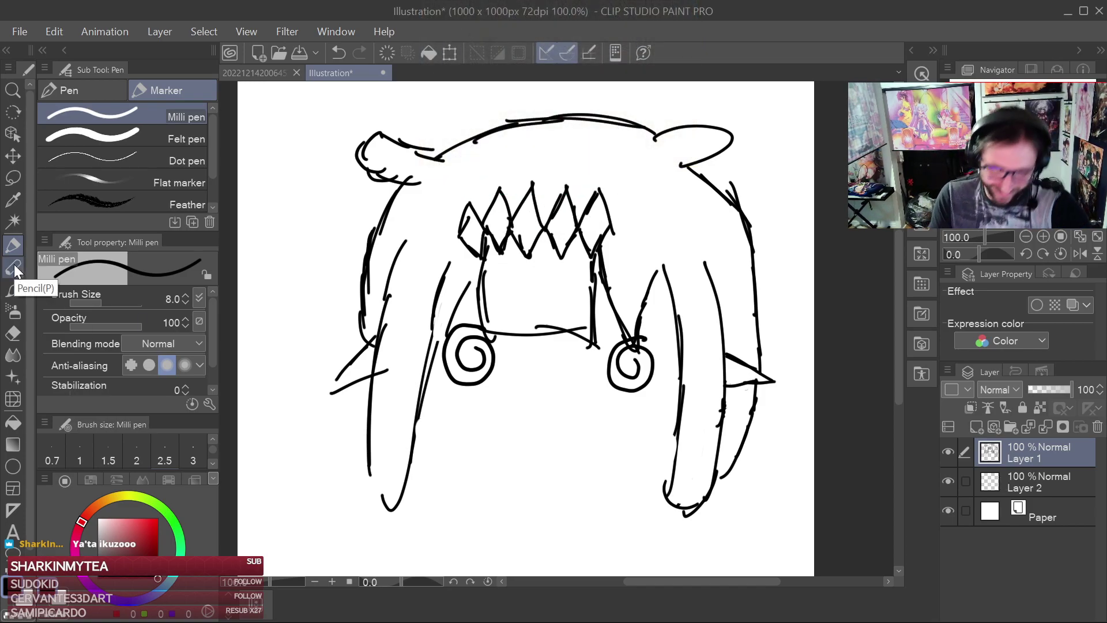
{"action": "mouse_move", "coordinate": [486, 445]}
{"action": "left_mouse_down"}
{"action": "mouse_move", "coordinate": [530, 419]}
{"action": "mouse_move", "coordinate": [583, 457]}
{"action": "left_mouse_up"}
{"action": "key", "text": "ctrl+z"}
{"action": "key", "text": "ctrl+z"}
{"action": "mouse_move", "coordinate": [504, 446]}
{"action": "left_mouse_down"}
{"action": "mouse_move", "coordinate": [544, 424]}
{"action": "mouse_move", "coordinate": [573, 442]}
{"action": "mouse_move", "coordinate": [565, 455]}
{"action": "left_mouse_up"}
{"action": "left_click_drag", "start_coordinate": [565, 455], "coordinate": [579, 441]}
{"action": "key", "text": "ctrl+z"}
{"action": "key", "text": "ctrl+z"}
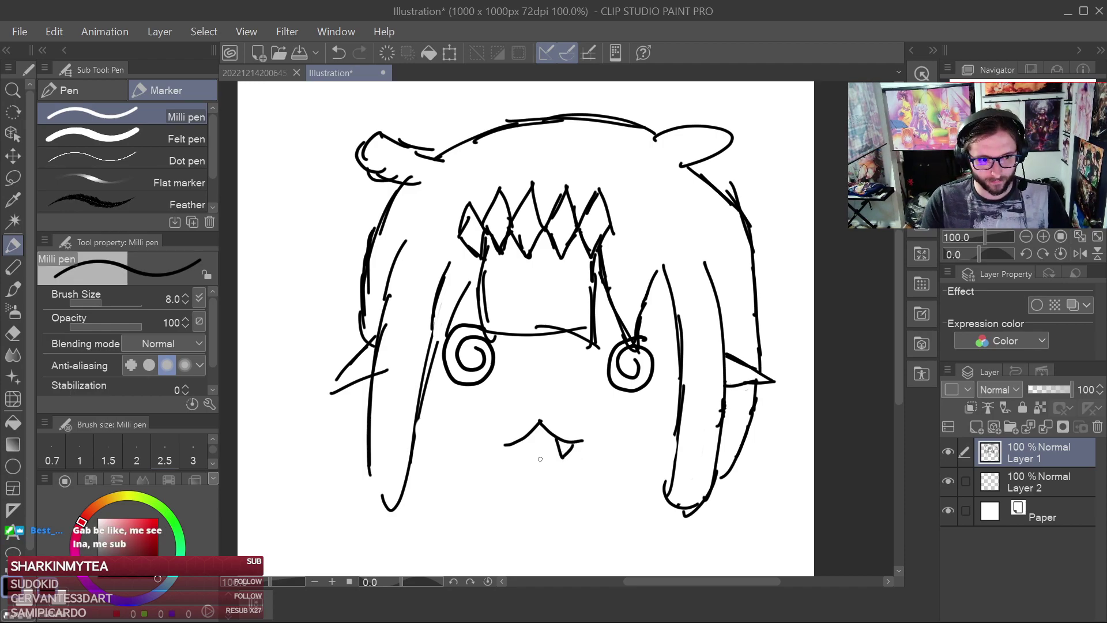
Draw the lower curve of the open mouth from its left corner, undoing rough attempts, and erase the end of the stroke
{"action": "left_click_drag", "start_coordinate": [515, 448], "coordinate": [518, 456]}
{"action": "left_click_drag", "start_coordinate": [518, 449], "coordinate": [532, 462]}
{"action": "left_click_drag", "start_coordinate": [527, 464], "coordinate": [575, 470]}
{"action": "key", "text": "ctrl+z"}
{"action": "key", "text": "ctrl+z"}
{"action": "key", "text": "ctrl+z"}
{"action": "key", "text": "ctrl+z"}
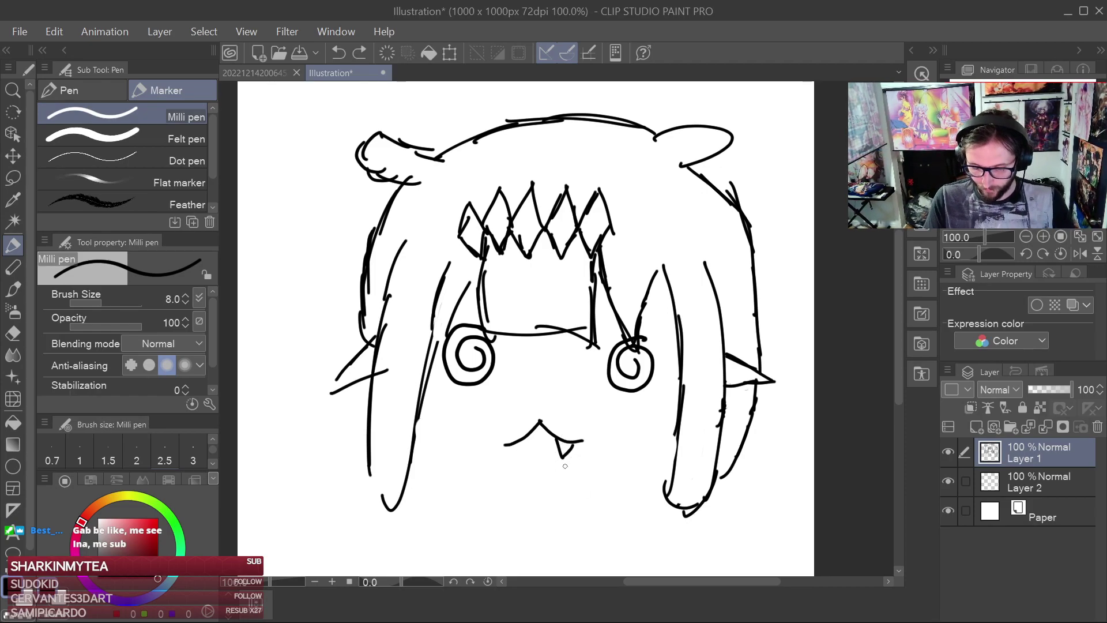
{"action": "mouse_move", "coordinate": [512, 443]}
{"action": "left_mouse_down"}
{"action": "mouse_move", "coordinate": [567, 473]}
{"action": "mouse_move", "coordinate": [518, 459]}
{"action": "mouse_move", "coordinate": [584, 474]}
{"action": "left_mouse_up"}
{"action": "key", "text": "ctrl+z"}
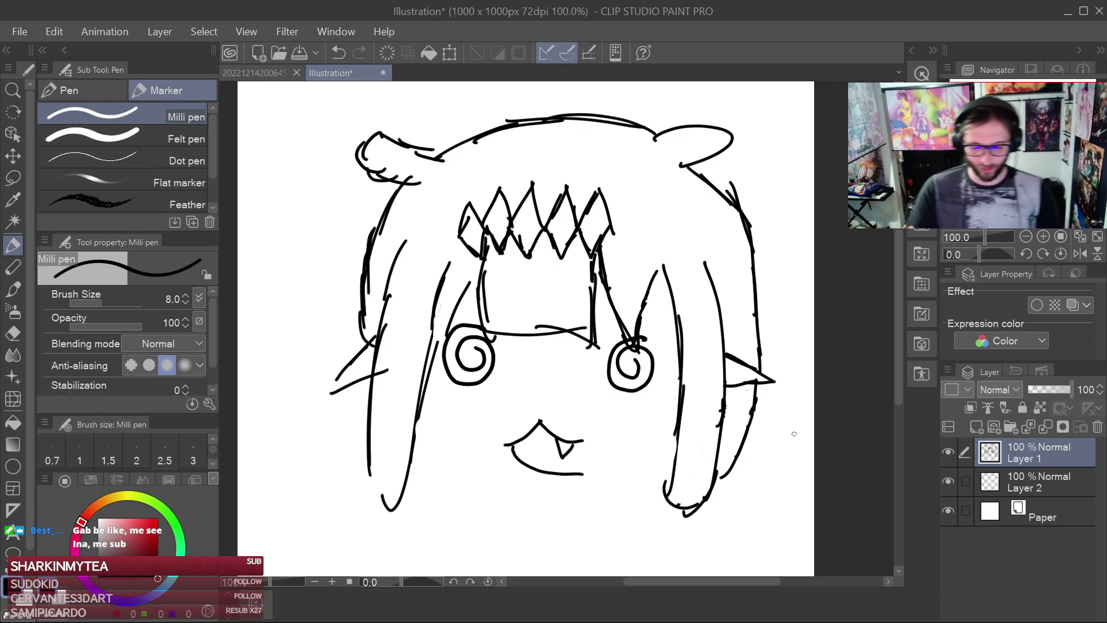
{"action": "left_click", "coordinate": [13, 333]}
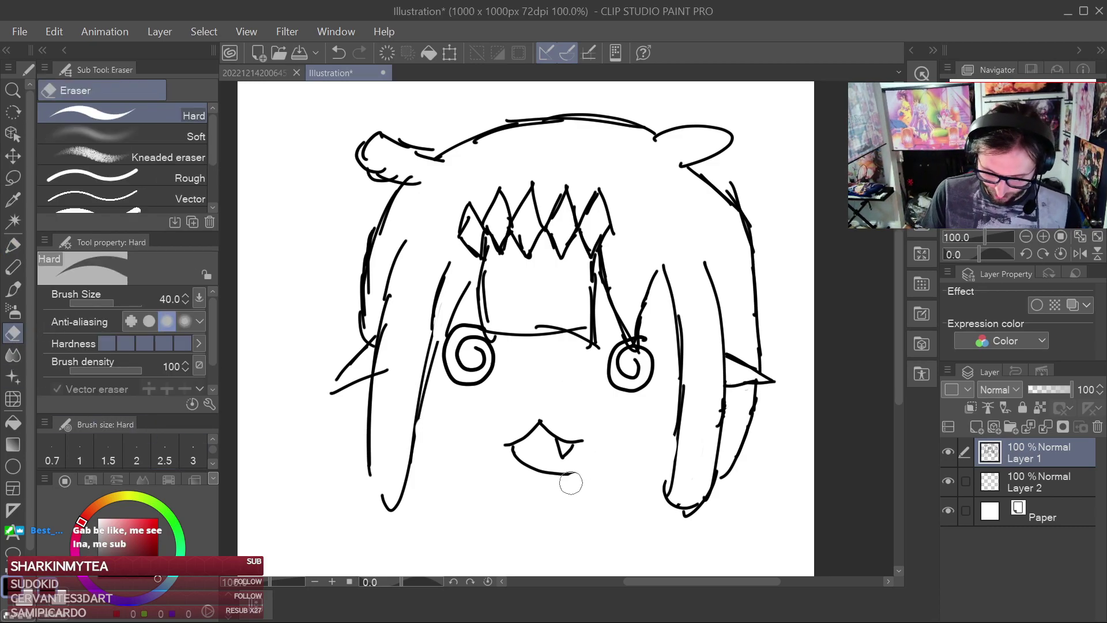
Try to draw the jawline below the mouth between the side locks with the size 8 Milli pen
{"action": "left_click", "coordinate": [12, 246]}
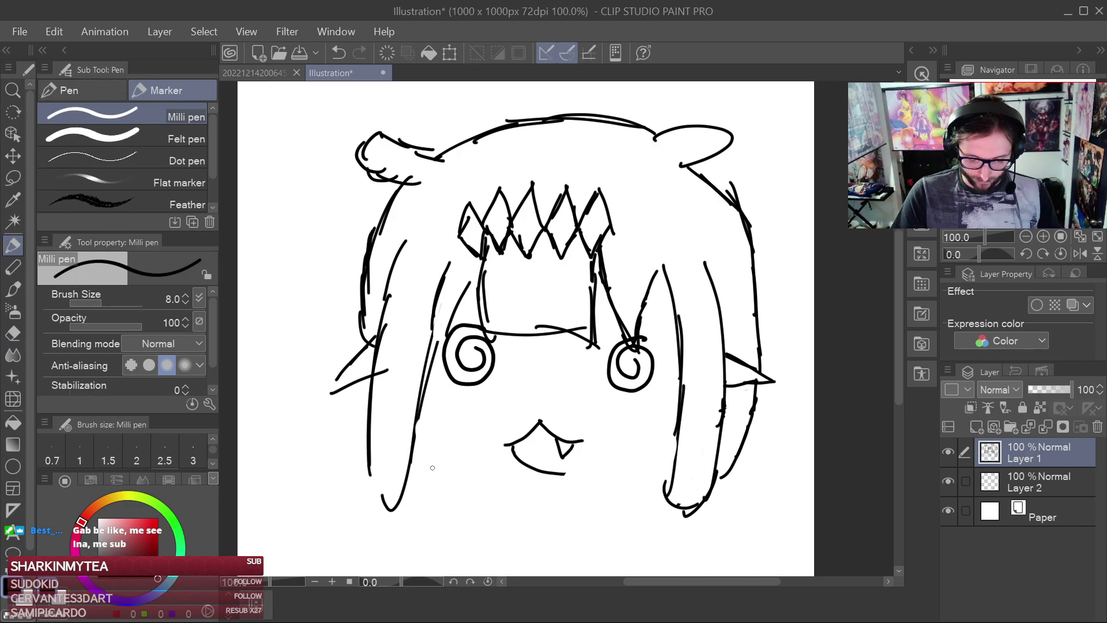
{"action": "mouse_move", "coordinate": [426, 471]}
{"action": "left_mouse_down"}
{"action": "mouse_move", "coordinate": [478, 509]}
{"action": "mouse_move", "coordinate": [580, 499]}
{"action": "mouse_move", "coordinate": [583, 464]}
{"action": "mouse_move", "coordinate": [659, 446]}
{"action": "mouse_move", "coordinate": [628, 413]}
{"action": "mouse_move", "coordinate": [637, 330]}
{"action": "mouse_move", "coordinate": [654, 441]}
{"action": "left_mouse_up"}
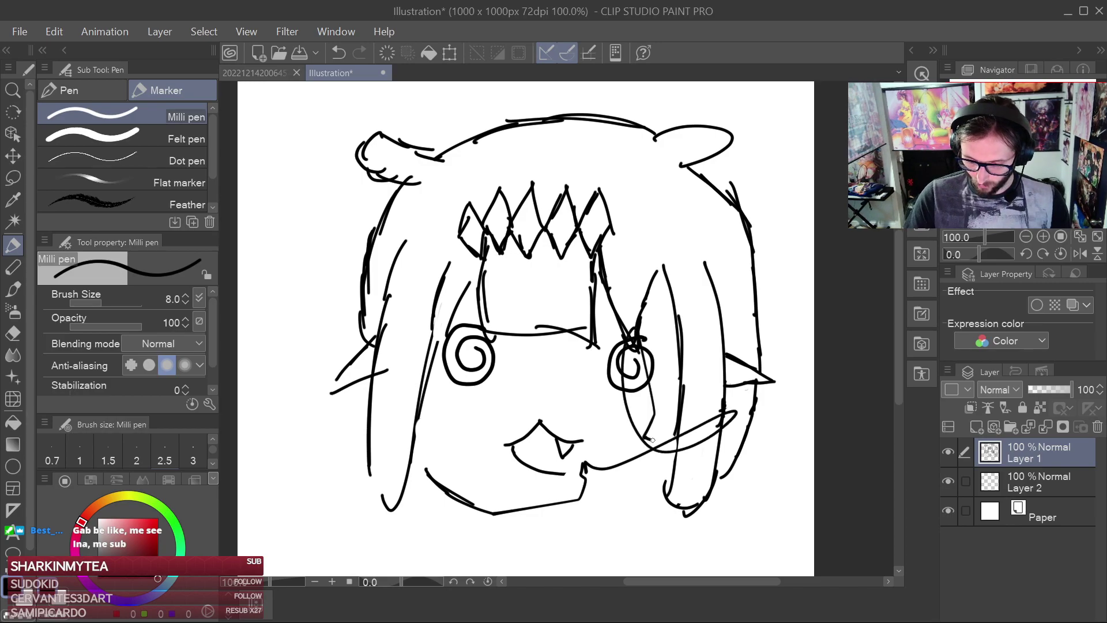
{"action": "key", "text": "ctrl+z"}
{"action": "key", "text": "ctrl+z"}
{"action": "key", "text": "ctrl+z"}
{"action": "key", "text": "ctrl+z"}
{"action": "key", "text": "ctrl+z"}
{"action": "key", "text": "ctrl+y"}
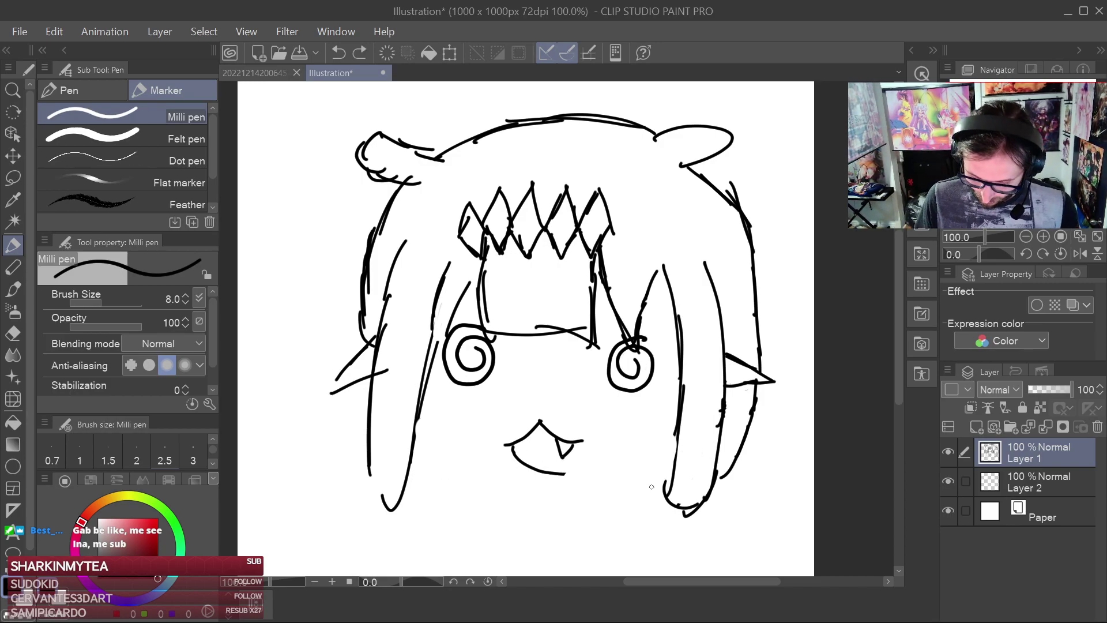
{"action": "left_click_drag", "start_coordinate": [667, 478], "coordinate": [567, 528]}
{"action": "key", "text": "ctrl+z"}
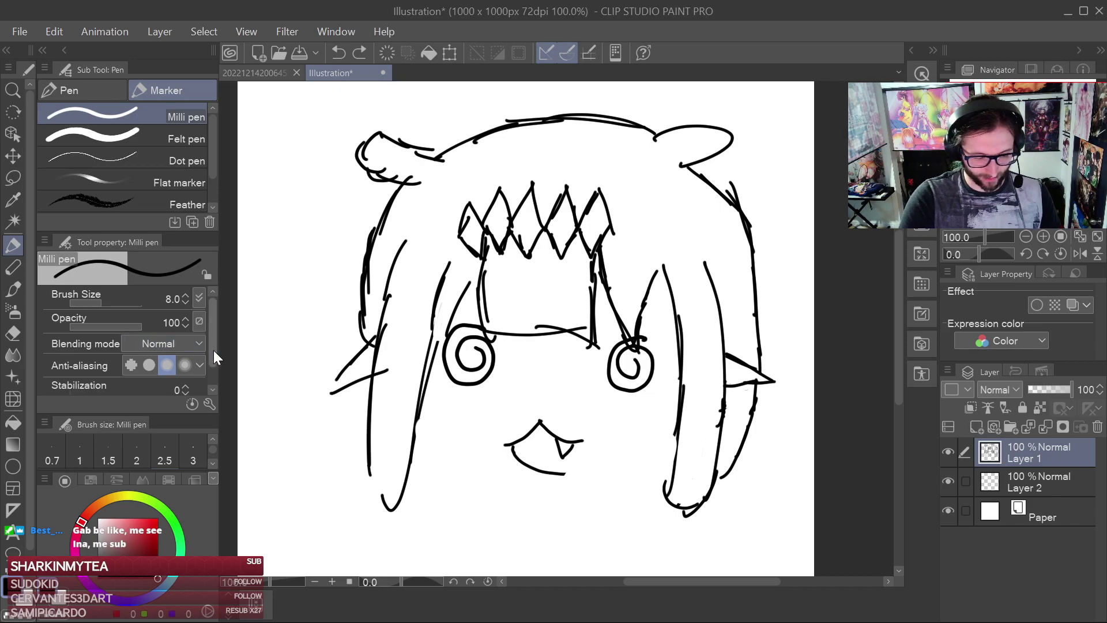
Reduce the Milli pen size to 5 and draw a V-shaped jawline from both side locks down to a pointed chin
{"action": "key", "text": "bracketleft"}
{"action": "key", "text": "bracketleft"}
{"action": "key", "text": "bracketleft"}
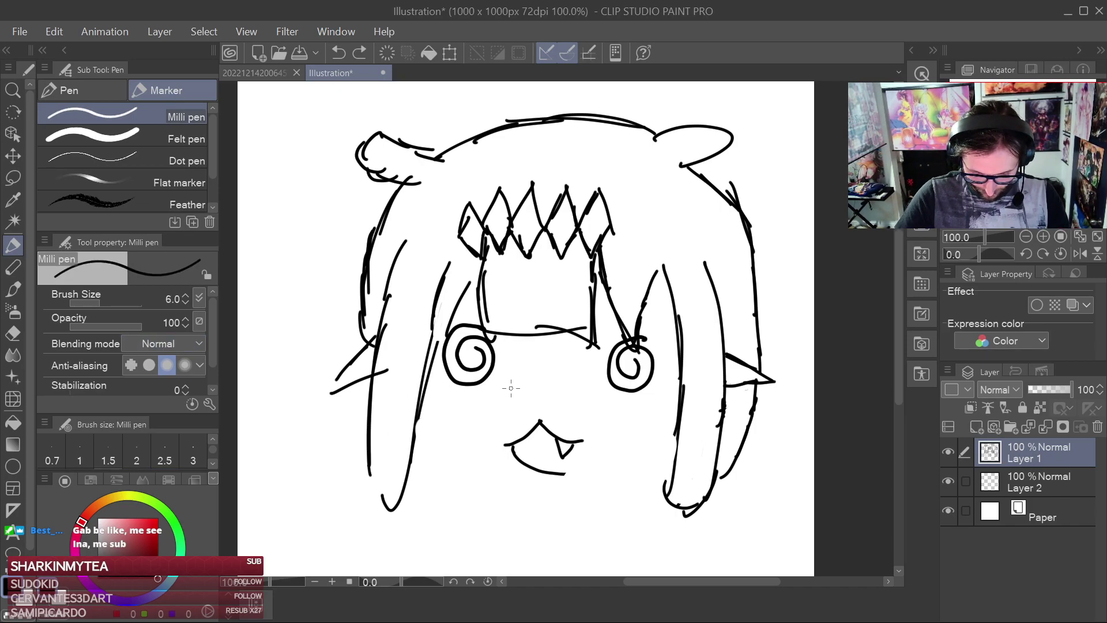
{"action": "left_click_drag", "start_coordinate": [417, 466], "coordinate": [499, 525]}
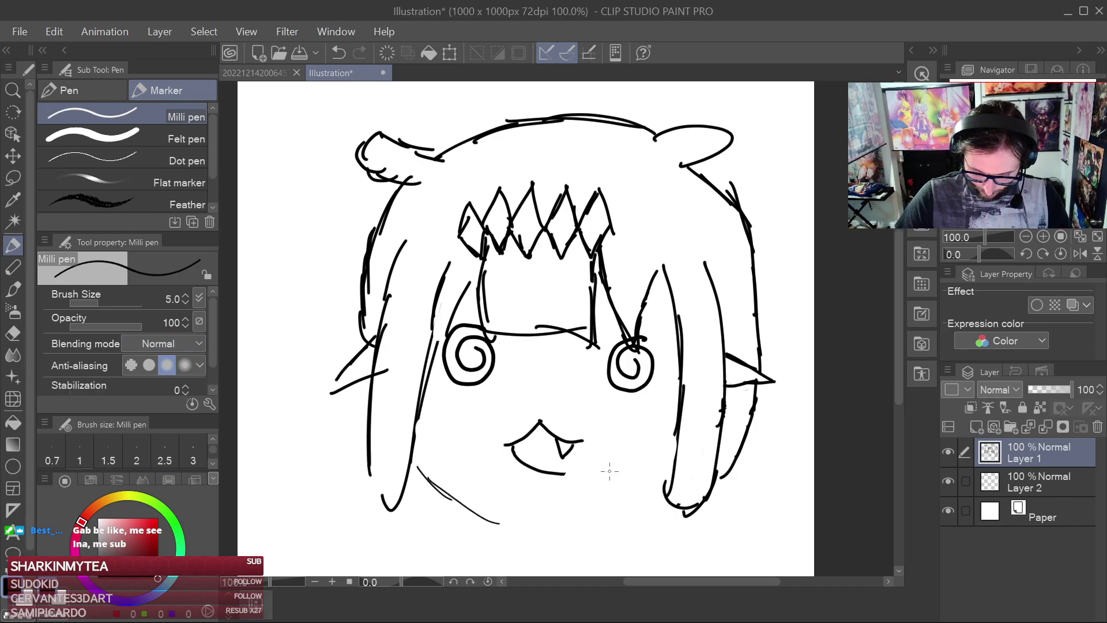
{"action": "key", "text": "ctrl+z"}
{"action": "key", "text": "ctrl+z"}
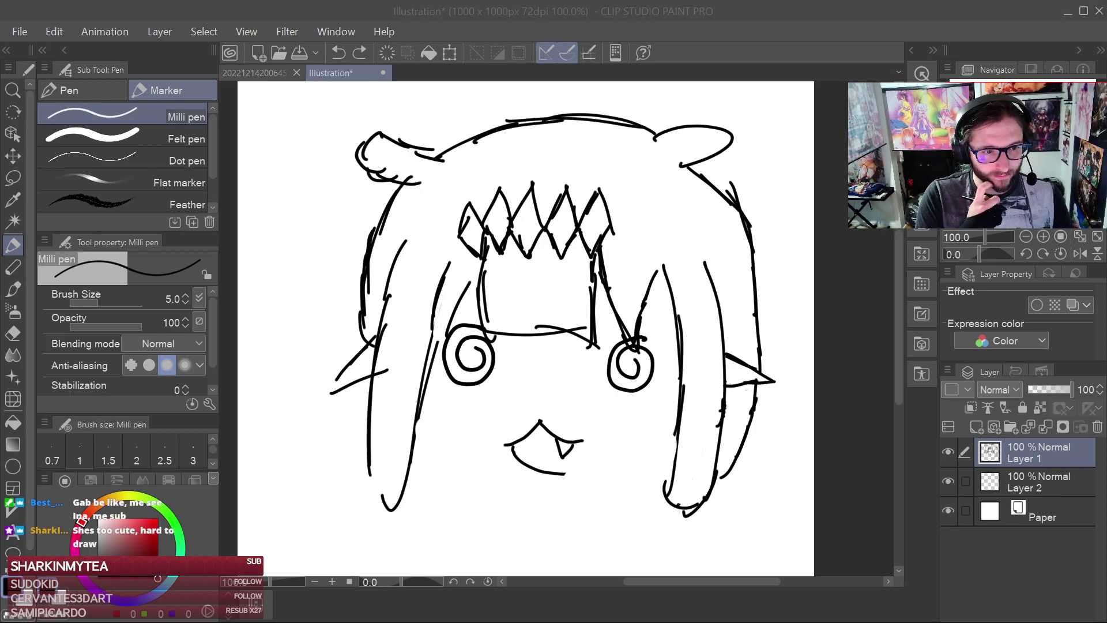
{"action": "left_click", "coordinate": [446, 399]}
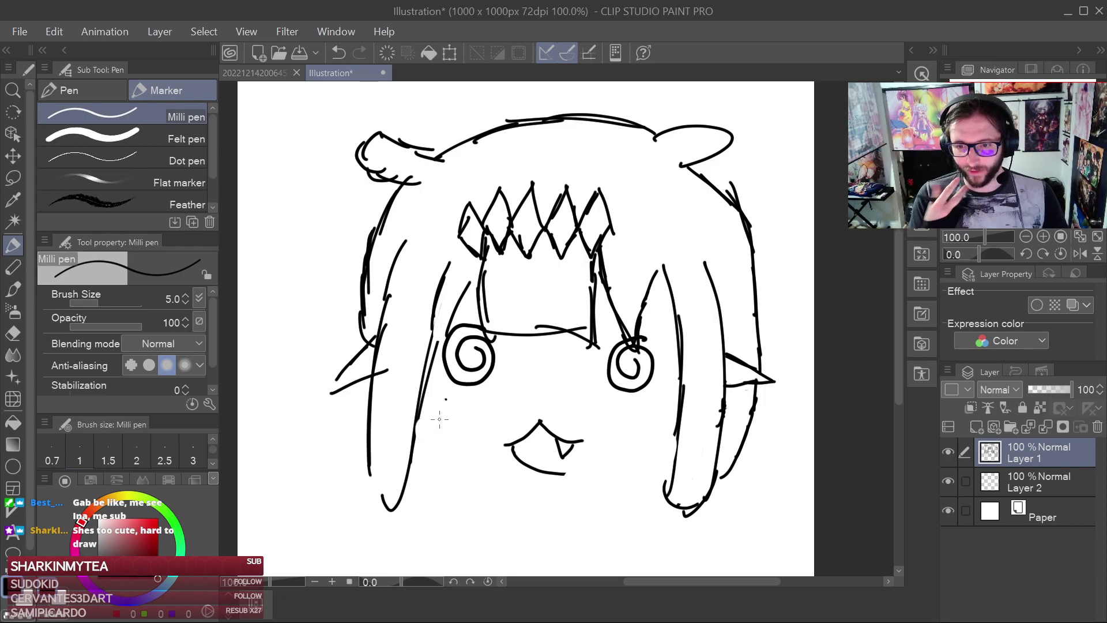
{"action": "mouse_move", "coordinate": [426, 441]}
{"action": "left_mouse_down"}
{"action": "mouse_move", "coordinate": [471, 504]}
{"action": "mouse_move", "coordinate": [512, 528]}
{"action": "mouse_move", "coordinate": [524, 511]}
{"action": "mouse_move", "coordinate": [416, 422]}
{"action": "left_mouse_up"}
{"action": "key", "text": "ctrl+z"}
{"action": "left_click_drag", "start_coordinate": [583, 503], "coordinate": [676, 440]}
{"action": "mouse_move", "coordinate": [556, 514]}
{"action": "left_mouse_down"}
{"action": "mouse_move", "coordinate": [587, 503]}
{"action": "mouse_move", "coordinate": [545, 521]}
{"action": "mouse_move", "coordinate": [570, 513]}
{"action": "left_mouse_up"}
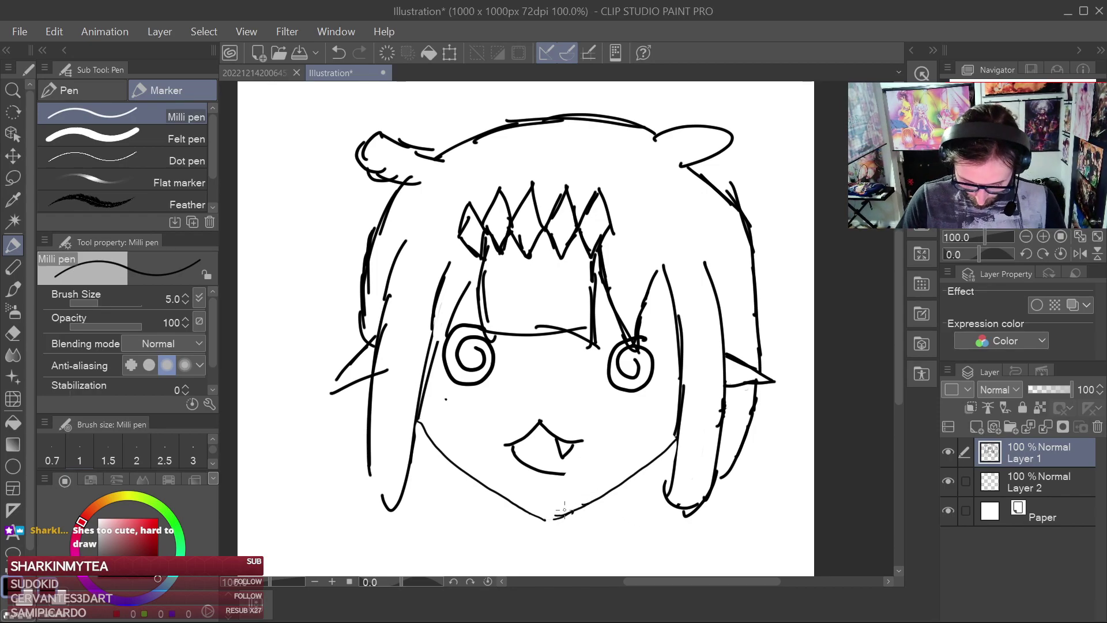
Join the jaw strokes at the chin tip and erase the stray stroke ends along the right side with a smaller eraser
{"action": "scroll", "coordinate": [564, 510], "scroll_direction": "up", "scroll_amount": 5}
{"action": "left_click_drag", "start_coordinate": [548, 428], "coordinate": [581, 408]}
{"action": "left_click", "coordinate": [12, 333]}
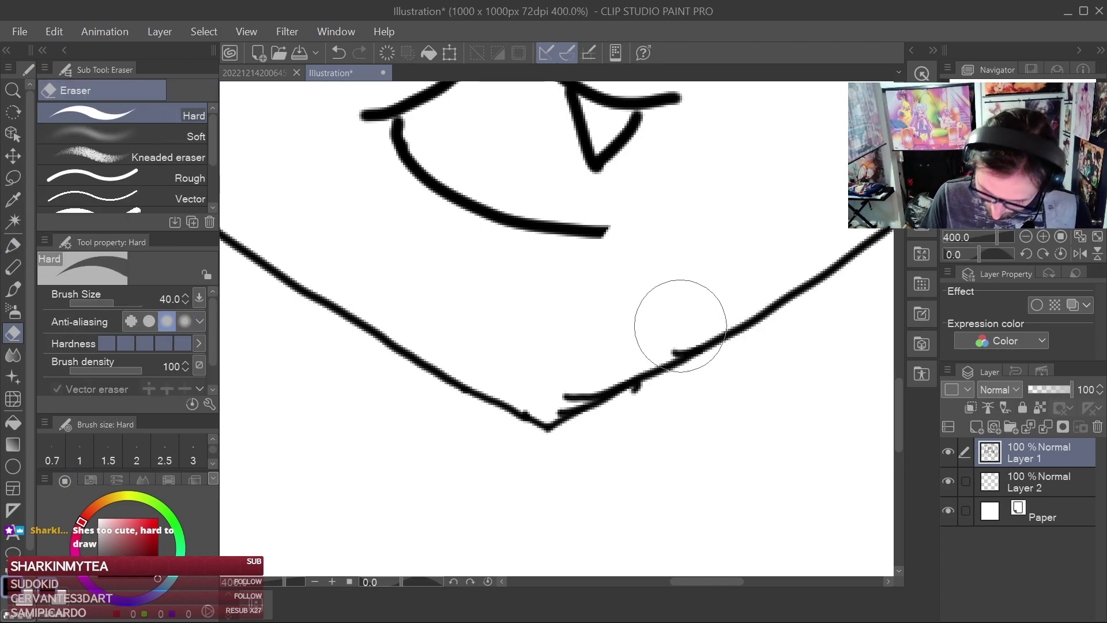
{"action": "key", "text": "ctrl+s"}
{"action": "left_click", "coordinate": [631, 491]}
{"action": "key", "text": "ctrl+z"}
{"action": "key", "text": "bracketleft"}
{"action": "key", "text": "bracketleft"}
{"action": "key", "text": "bracketleft"}
{"action": "key", "text": "bracketleft"}
{"action": "key", "text": "bracketleft"}
{"action": "key", "text": "bracketleft"}
{"action": "key", "text": "bracketleft"}
{"action": "key", "text": "bracketleft"}
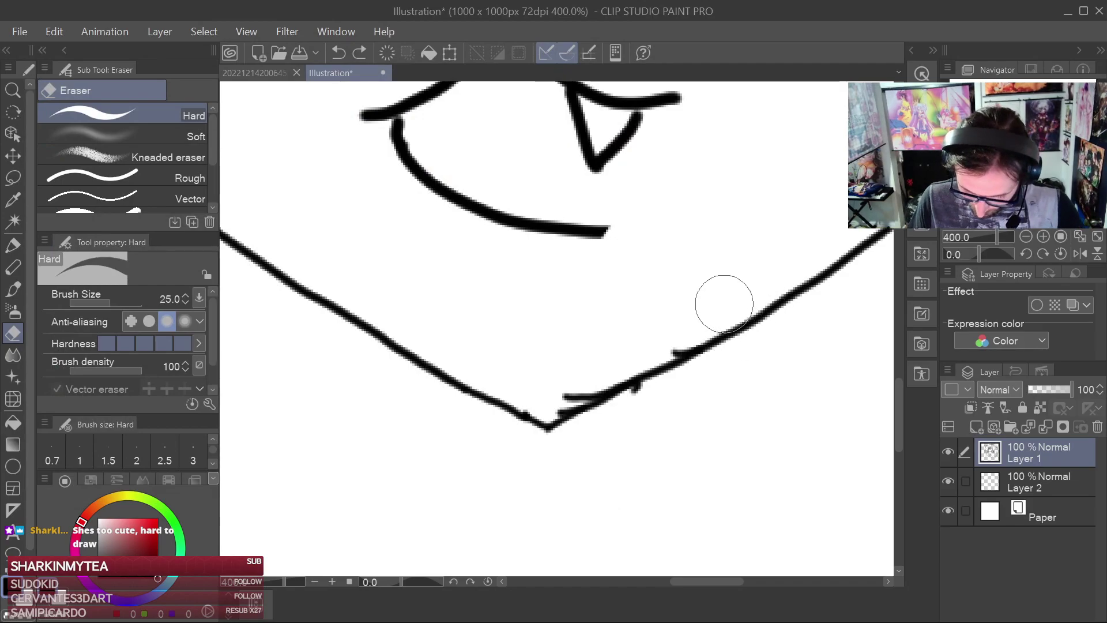
{"action": "mouse_move", "coordinate": [638, 383]}
{"action": "left_mouse_down"}
{"action": "mouse_move", "coordinate": [686, 343]}
{"action": "mouse_move", "coordinate": [572, 383]}
{"action": "mouse_move", "coordinate": [563, 395]}
{"action": "mouse_move", "coordinate": [599, 386]}
{"action": "mouse_move", "coordinate": [577, 386]}
{"action": "mouse_move", "coordinate": [549, 437]}
{"action": "mouse_move", "coordinate": [566, 404]}
{"action": "mouse_move", "coordinate": [526, 418]}
{"action": "mouse_move", "coordinate": [557, 425]}
{"action": "mouse_move", "coordinate": [608, 395]}
{"action": "left_mouse_up"}
{"action": "key", "text": "p"}
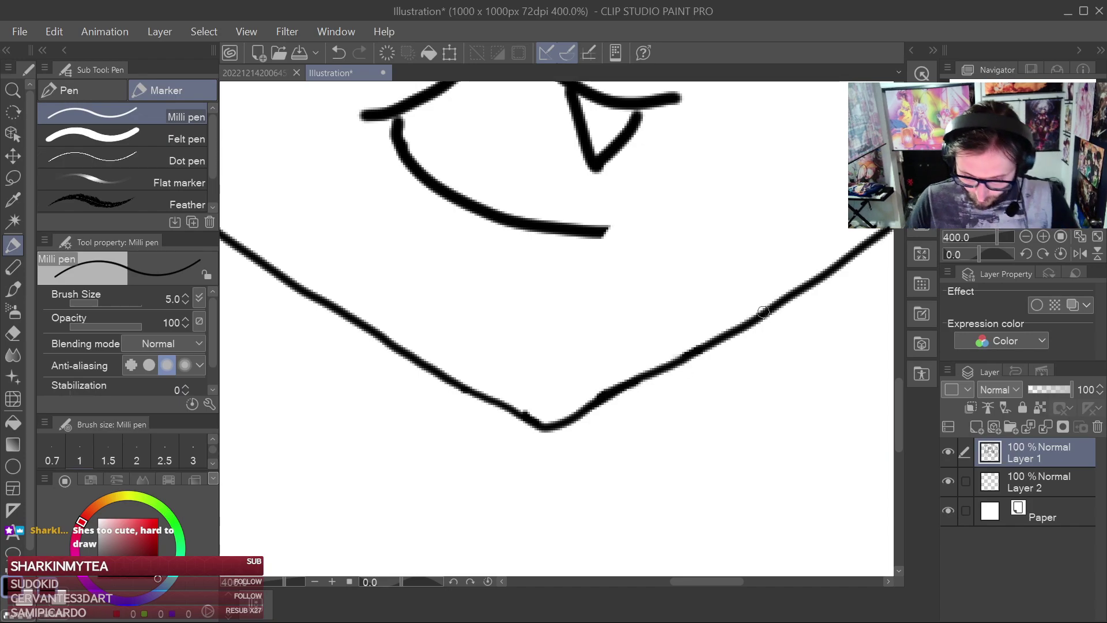
Lasso-select the lower face on Layer 1, enclosing the jawline and the mouth
{"action": "scroll", "coordinate": [767, 310], "scroll_direction": "down", "scroll_amount": 6}
{"action": "left_click_drag", "start_coordinate": [797, 285], "coordinate": [657, 431]}
{"action": "scroll", "coordinate": [656, 430], "scroll_direction": "up", "scroll_amount": 4}
{"action": "scroll", "coordinate": [698, 419], "scroll_direction": "down", "scroll_amount": 1}
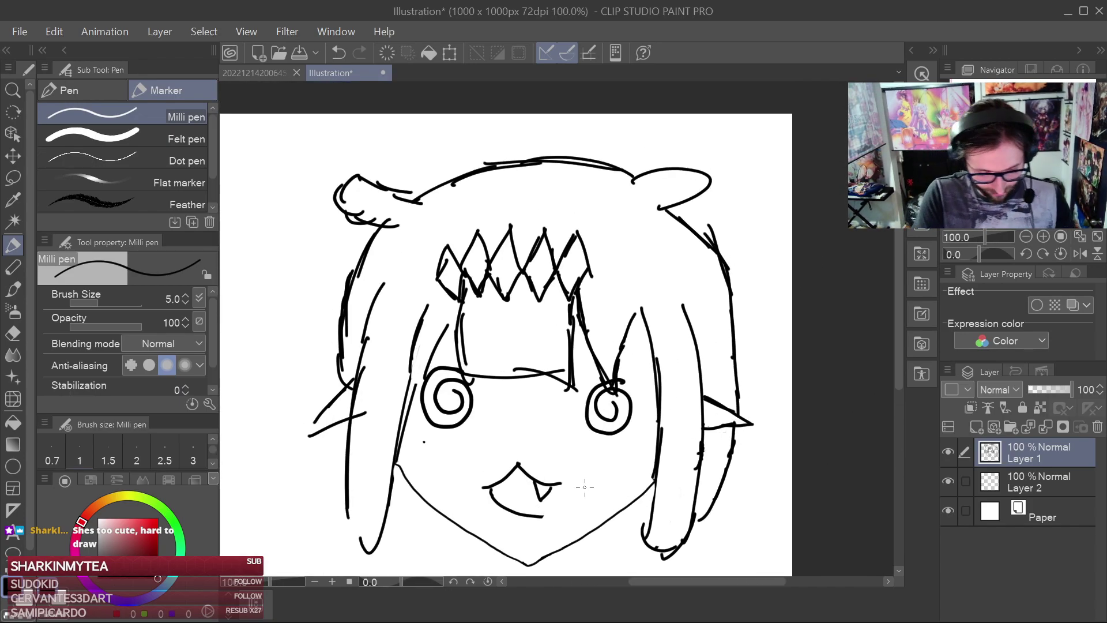
{"action": "left_click", "coordinate": [13, 156]}
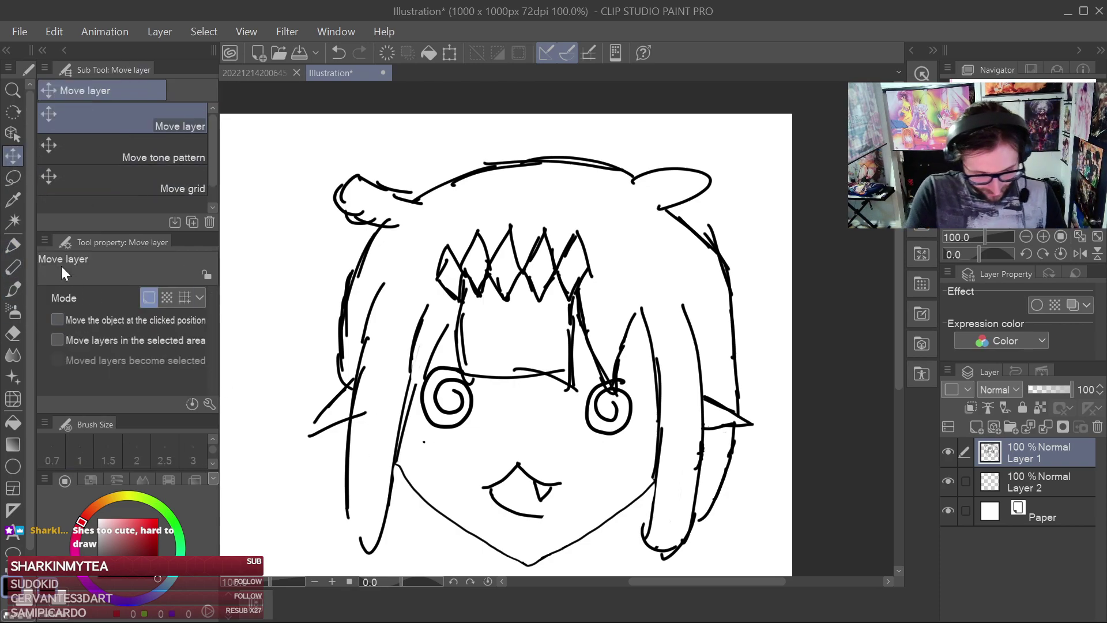
{"action": "left_click", "coordinate": [12, 180]}
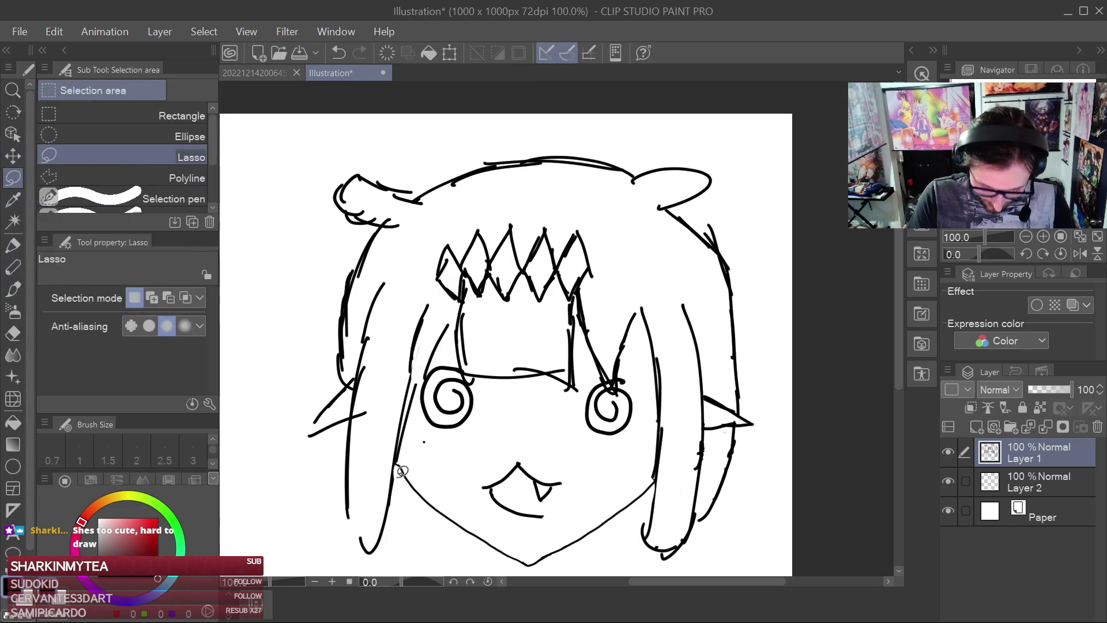
{"action": "mouse_move", "coordinate": [414, 449]}
{"action": "left_mouse_down"}
{"action": "mouse_move", "coordinate": [511, 425]}
{"action": "mouse_move", "coordinate": [615, 450]}
{"action": "mouse_move", "coordinate": [659, 482]}
{"action": "mouse_move", "coordinate": [623, 536]}
{"action": "mouse_move", "coordinate": [490, 557]}
{"action": "mouse_move", "coordinate": [412, 497]}
{"action": "mouse_move", "coordinate": [404, 464]}
{"action": "left_mouse_up"}
Try to move the selected jawline and mouth upward together with a transformation
{"action": "left_click", "coordinate": [580, 542]}
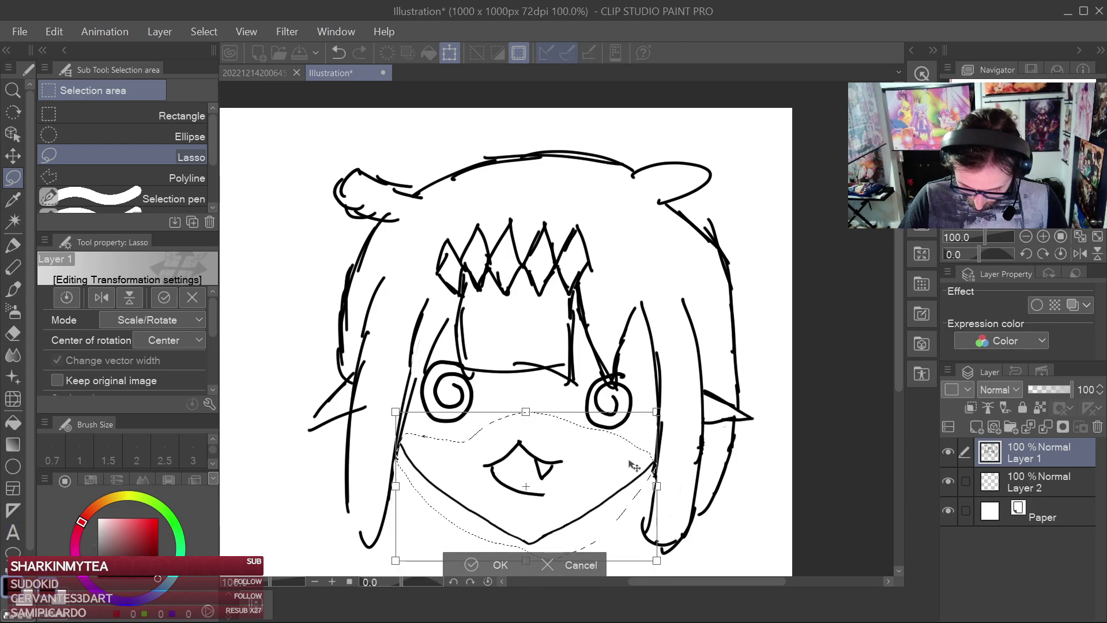
{"action": "key", "text": "ctrl+z"}
{"action": "left_click", "coordinate": [576, 566]}
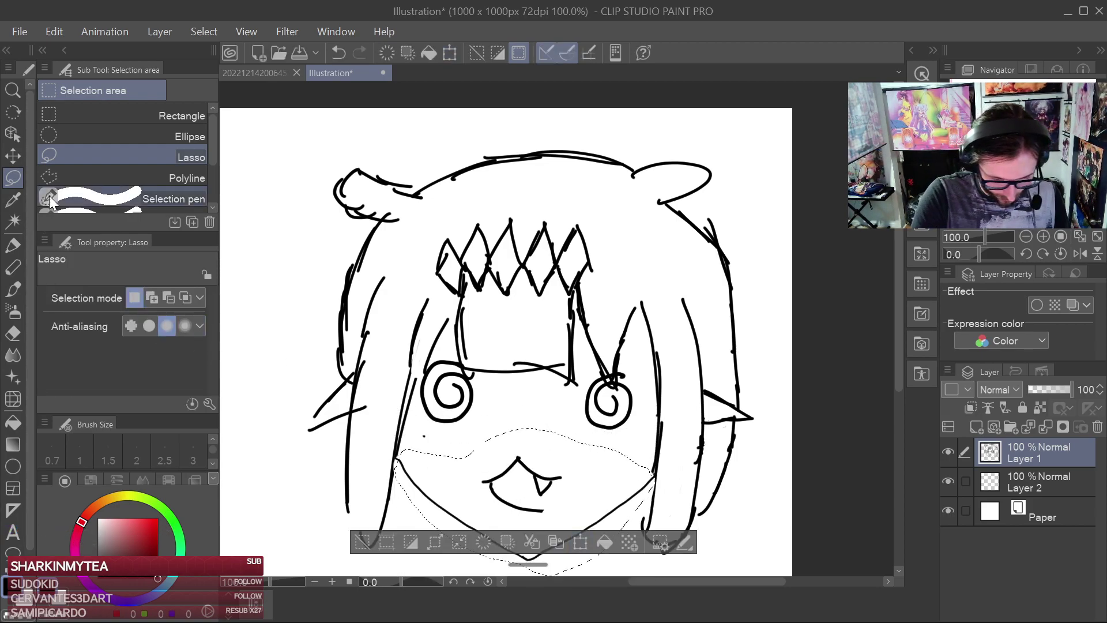
Subtract the mouth from the lasso selection and move only the jawline slightly upward with a transformation
{"action": "left_click", "coordinate": [166, 298]}
{"action": "mouse_move", "coordinate": [461, 447]}
{"action": "left_mouse_down"}
{"action": "mouse_move", "coordinate": [487, 507]}
{"action": "mouse_move", "coordinate": [574, 504]}
{"action": "mouse_move", "coordinate": [543, 405]}
{"action": "mouse_move", "coordinate": [476, 442]}
{"action": "left_mouse_up"}
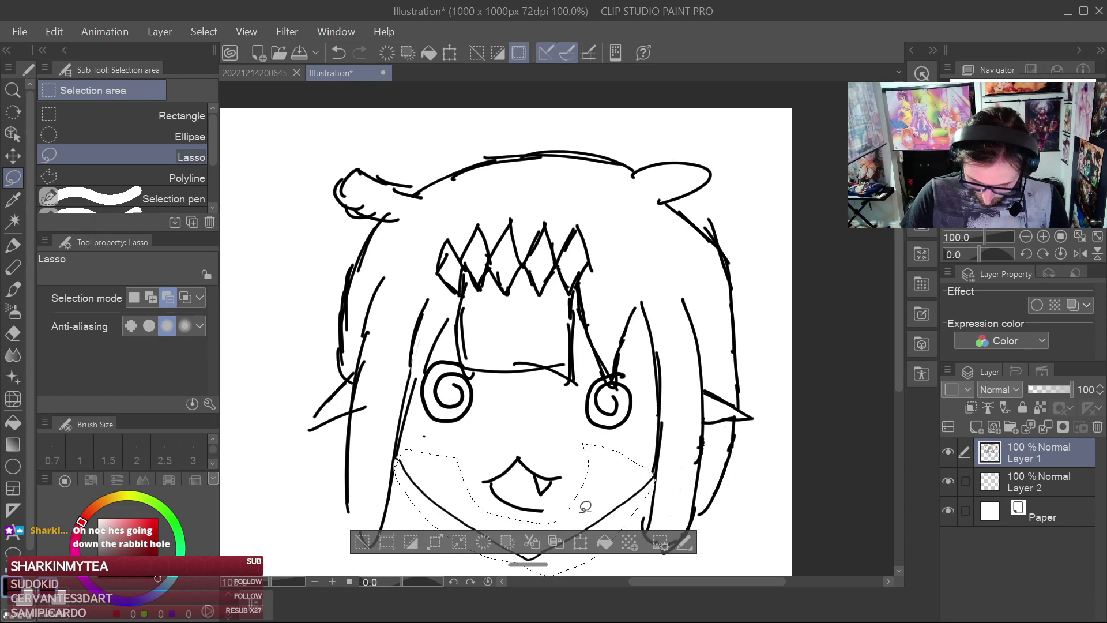
{"action": "left_click", "coordinate": [580, 542]}
{"action": "left_click_drag", "start_coordinate": [617, 508], "coordinate": [618, 496]}
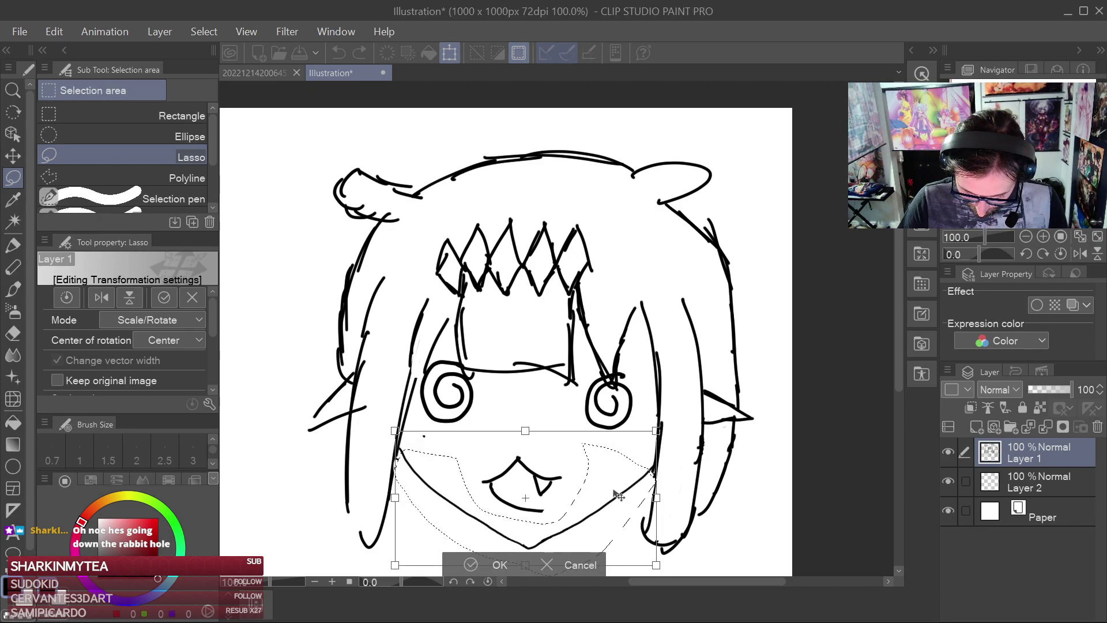
{"action": "left_click", "coordinate": [497, 565]}
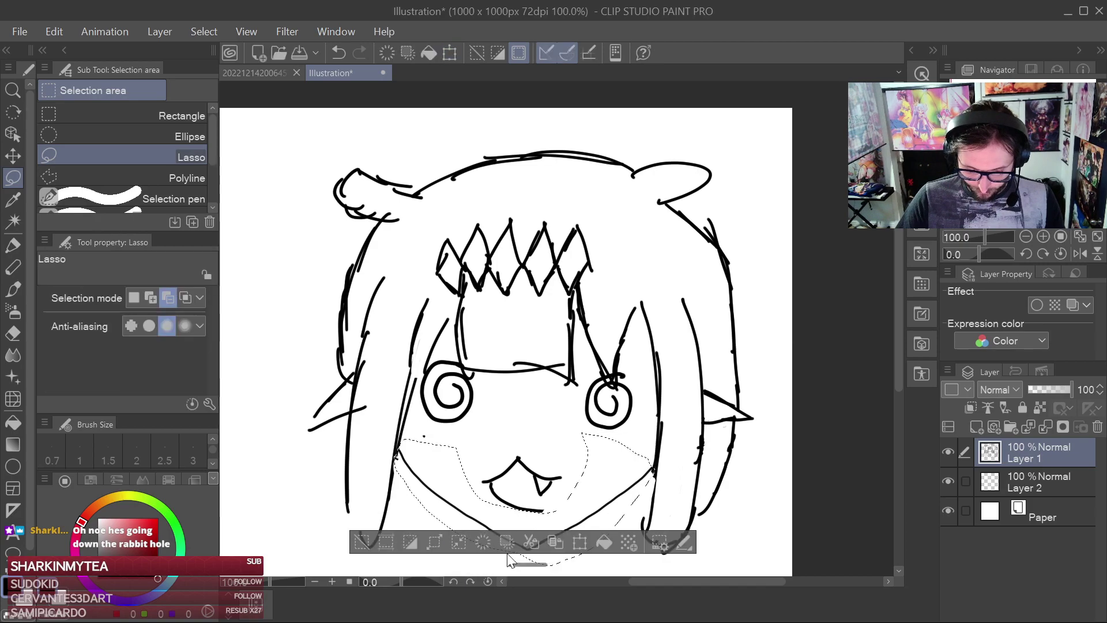
Clear the lasso selection around the jawline
{"action": "left_click", "coordinate": [55, 32]}
{"action": "mouse_move", "coordinate": [131, 33]}
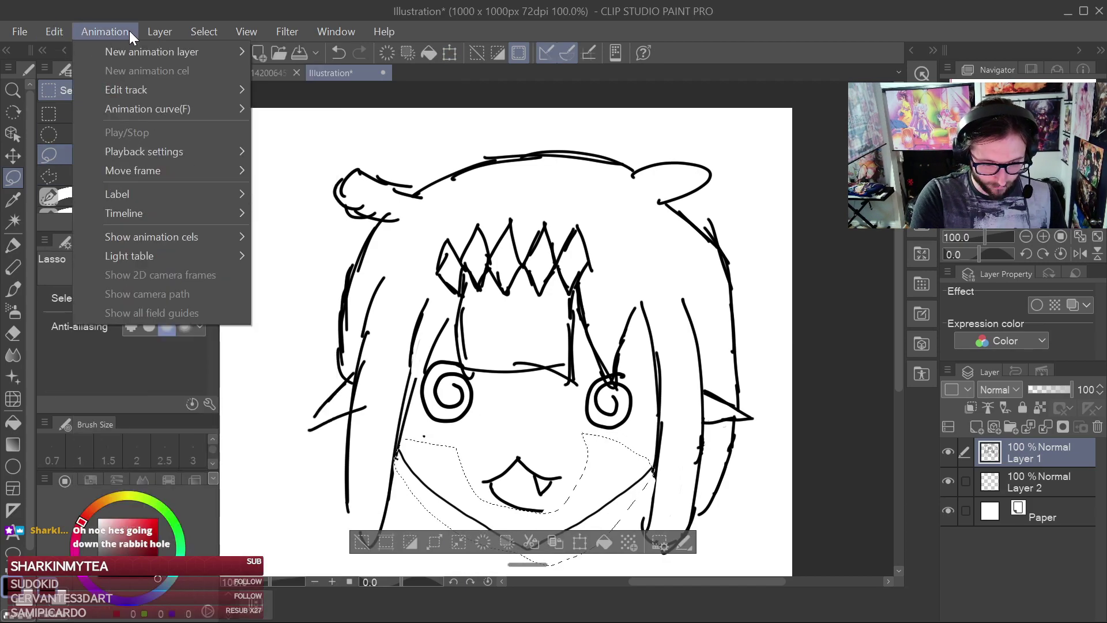
{"action": "left_click", "coordinate": [241, 70]}
{"action": "left_click", "coordinate": [199, 30]}
{"action": "left_click", "coordinate": [238, 63]}
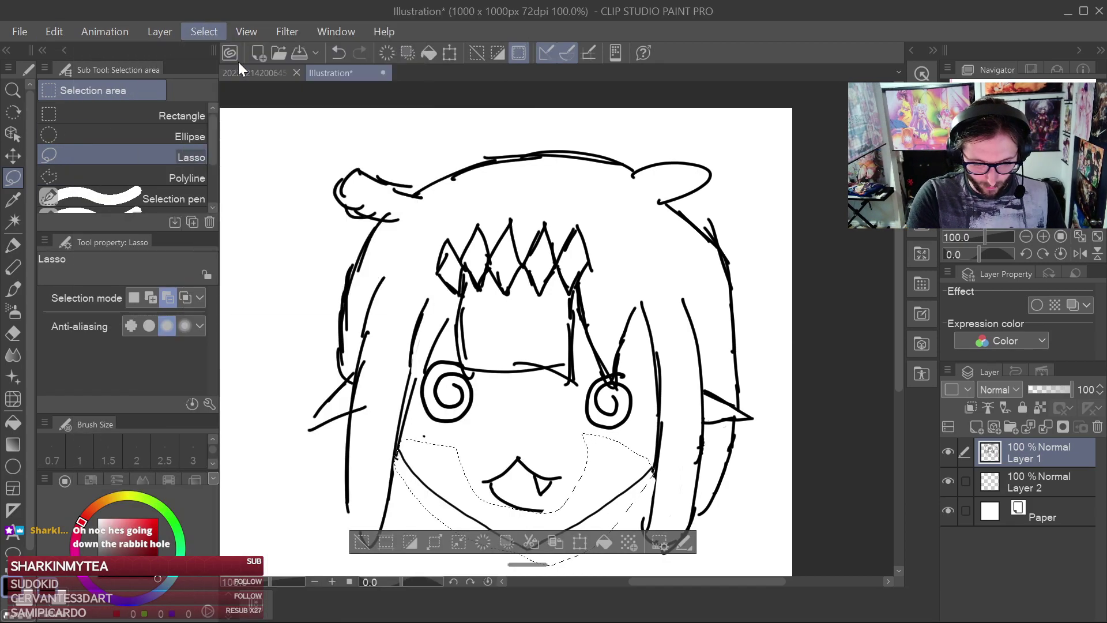
{"action": "scroll", "coordinate": [697, 403], "scroll_direction": "down", "scroll_amount": 1}
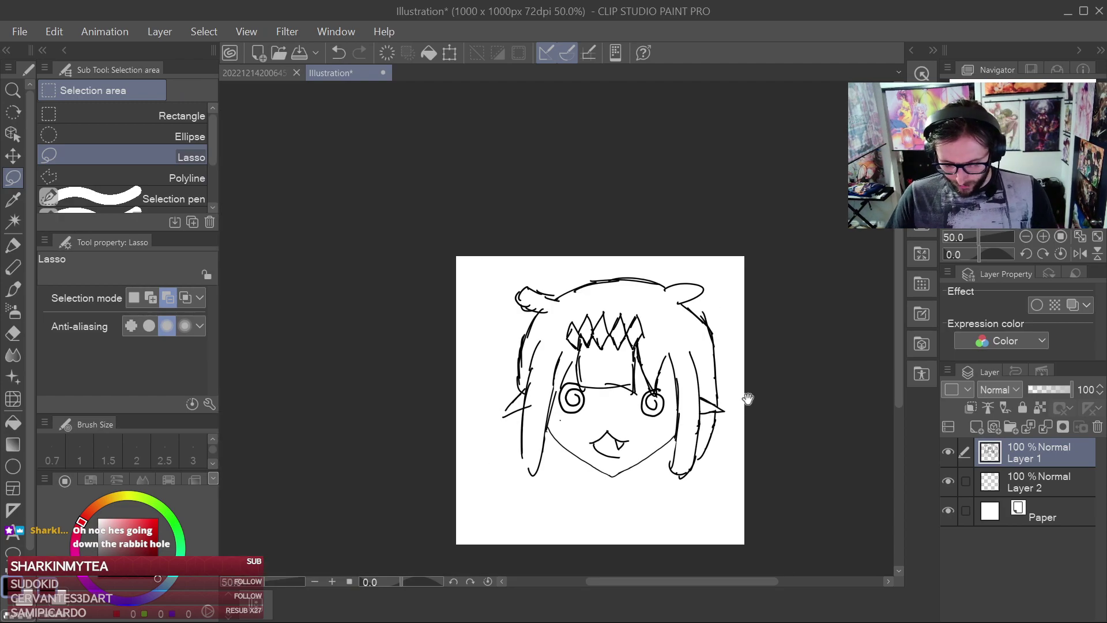
{"action": "left_click_drag", "start_coordinate": [748, 396], "coordinate": [720, 378]}
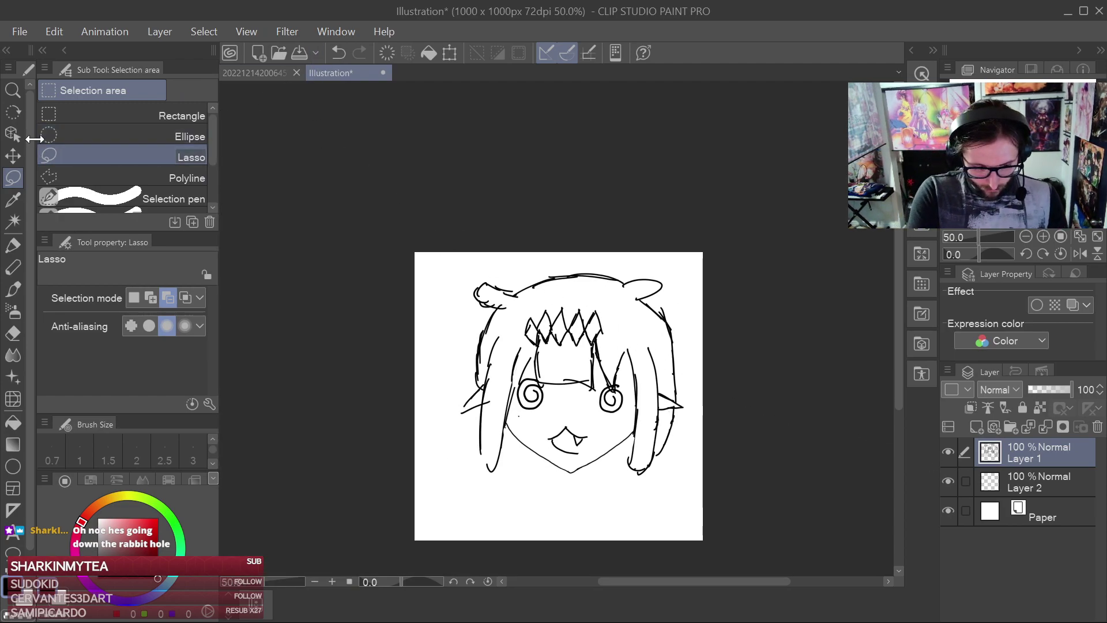
Move the whole face drawing on Layer 1 slightly down and to the left
{"action": "left_click", "coordinate": [13, 156]}
{"action": "left_click_drag", "start_coordinate": [650, 439], "coordinate": [641, 458]}
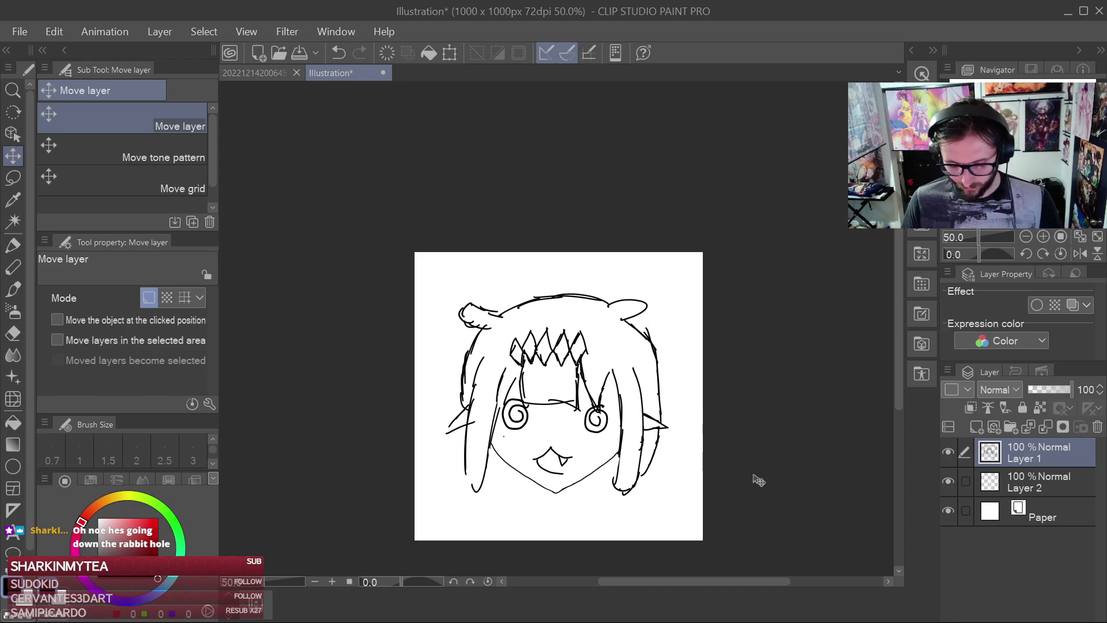
{"action": "key", "text": "ctrl+s"}
{"action": "left_click", "coordinate": [647, 494]}
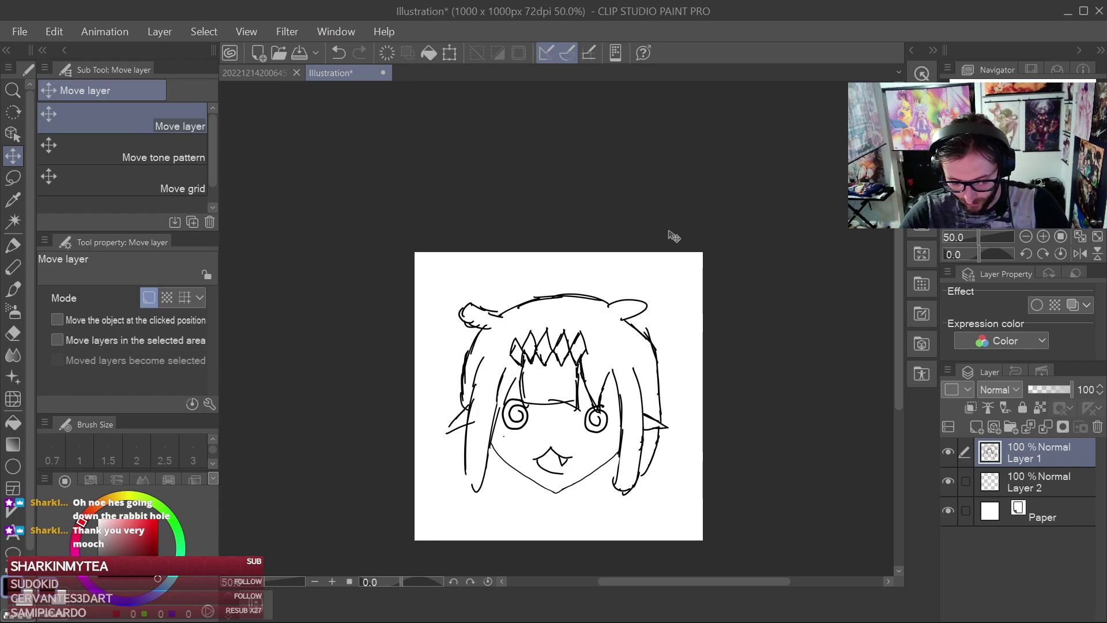
Reinforce the small dot below the left spiral eye using the Milli pen at size 5
{"action": "scroll", "coordinate": [508, 441], "scroll_direction": "up", "scroll_amount": 2}
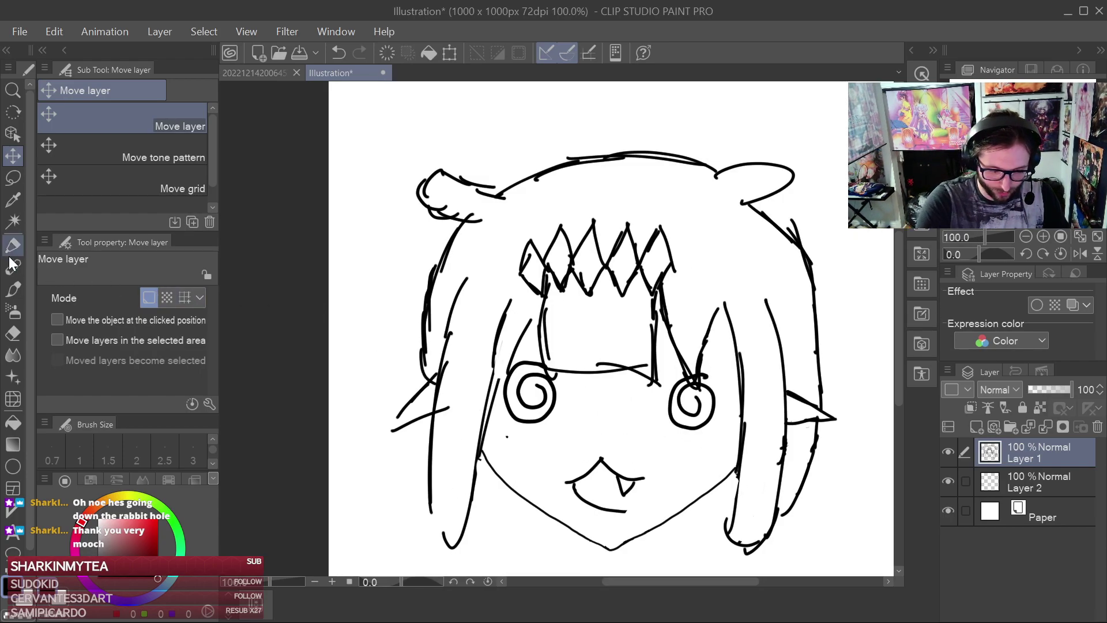
{"action": "left_click", "coordinate": [13, 247]}
{"action": "scroll", "coordinate": [524, 462], "scroll_direction": "up", "scroll_amount": 1}
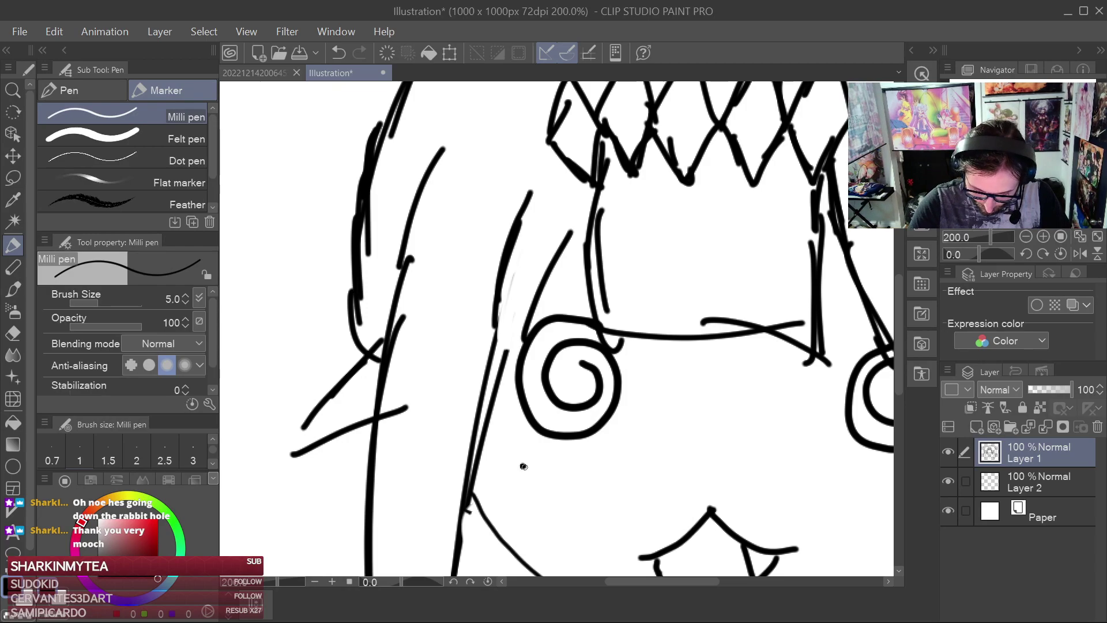
{"action": "left_click", "coordinate": [522, 466]}
{"action": "scroll", "coordinate": [728, 447], "scroll_direction": "down", "scroll_amount": 3}
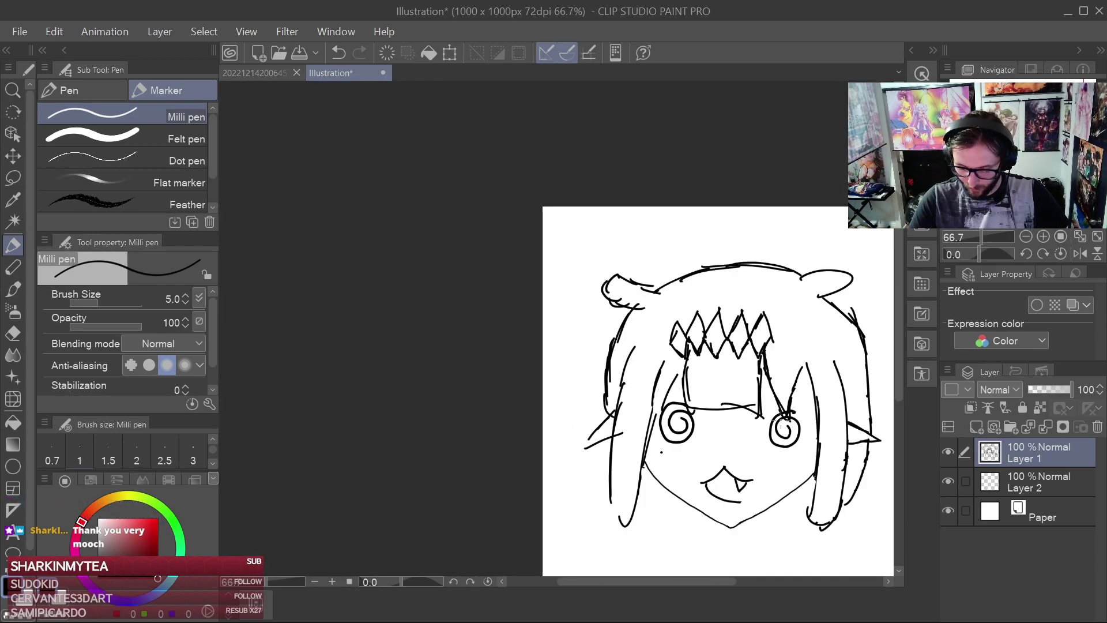
Shift the face drawing on Layer 1 further down, leaving more empty space above the head
{"action": "left_click_drag", "start_coordinate": [811, 427], "coordinate": [743, 406]}
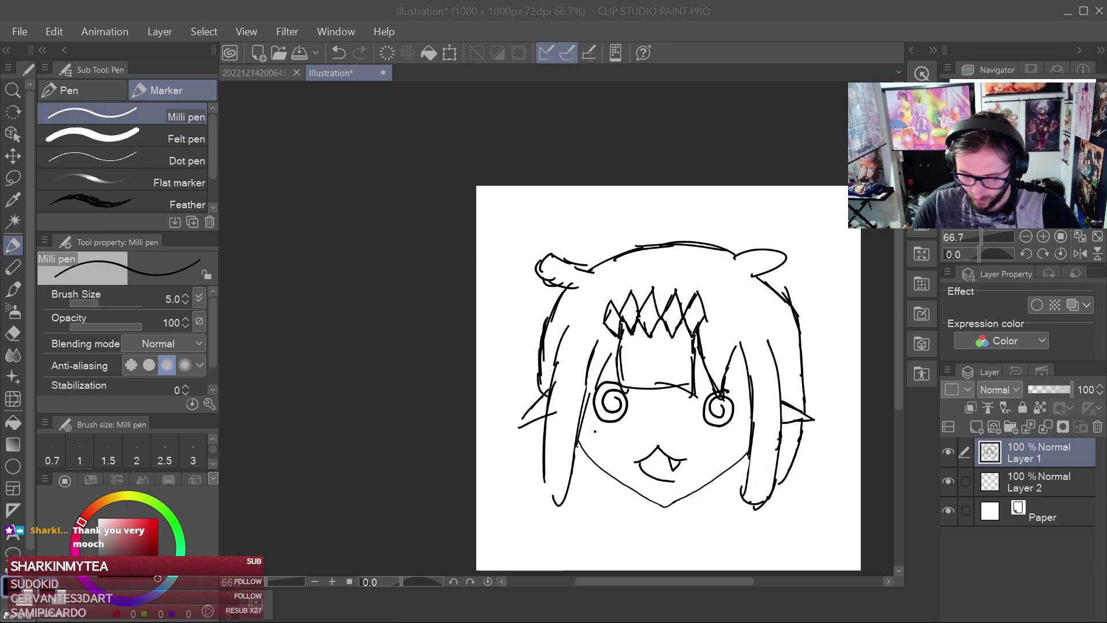
{"action": "key", "text": "k"}
{"action": "left_click_drag", "start_coordinate": [681, 399], "coordinate": [686, 434]}
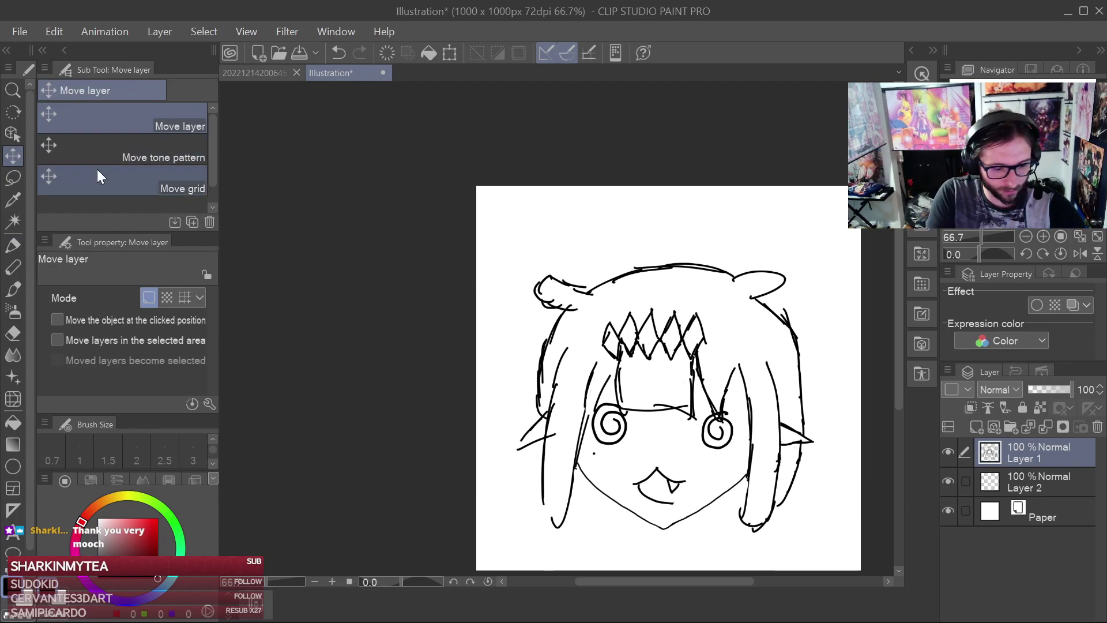
Draw a curved band of parallel Milli pen strokes from the head's left side to the canvas's upper edge
{"action": "left_click", "coordinate": [13, 244]}
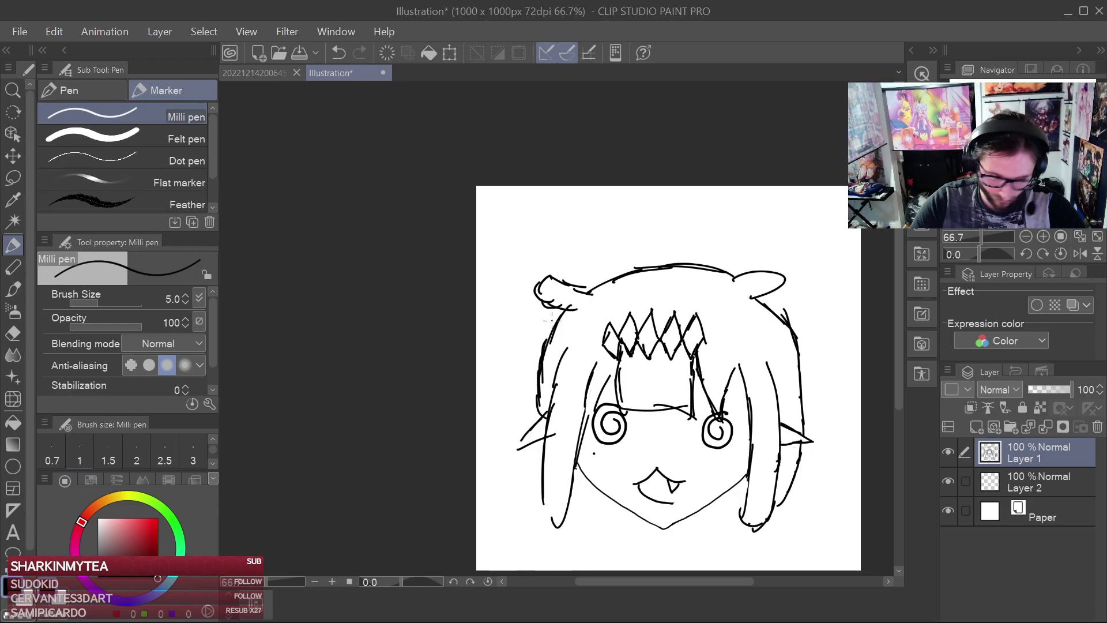
{"action": "mouse_move", "coordinate": [544, 332]}
{"action": "left_mouse_down"}
{"action": "mouse_move", "coordinate": [514, 267]}
{"action": "mouse_move", "coordinate": [526, 186]}
{"action": "left_mouse_up"}
{"action": "mouse_move", "coordinate": [537, 338]}
{"action": "left_mouse_down"}
{"action": "mouse_move", "coordinate": [498, 265]}
{"action": "mouse_move", "coordinate": [500, 220]}
{"action": "mouse_move", "coordinate": [509, 186]}
{"action": "left_mouse_up"}
{"action": "left_click_drag", "start_coordinate": [536, 322], "coordinate": [548, 330]}
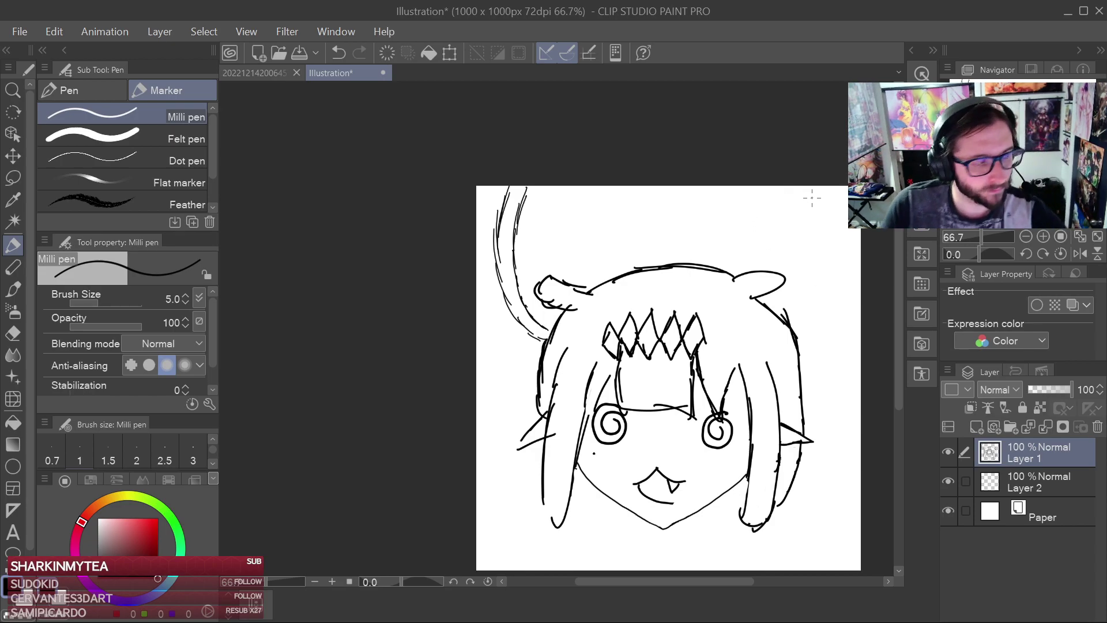
Draw a matching curved band from beside the right ear to the canvas's upper edge with the Milli pen
{"action": "mouse_move", "coordinate": [777, 301]}
{"action": "left_mouse_down"}
{"action": "mouse_move", "coordinate": [800, 268]}
{"action": "mouse_move", "coordinate": [806, 187]}
{"action": "left_mouse_up"}
{"action": "left_click_drag", "start_coordinate": [791, 323], "coordinate": [803, 289]}
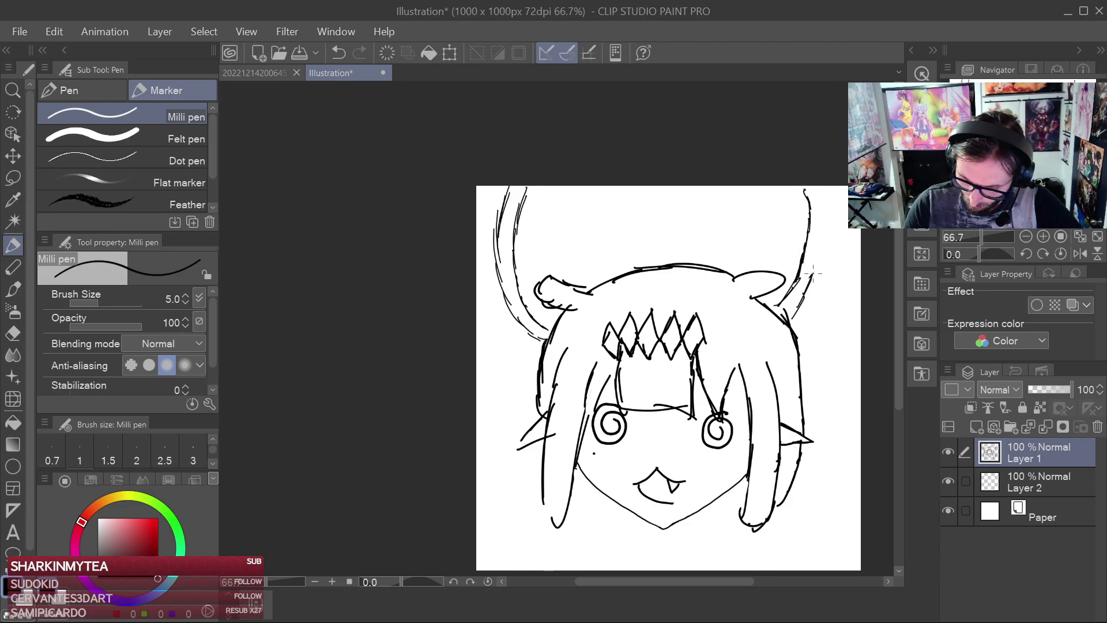
{"action": "mouse_move", "coordinate": [794, 306]}
{"action": "left_mouse_down"}
{"action": "mouse_move", "coordinate": [826, 222]}
{"action": "mouse_move", "coordinate": [822, 181]}
{"action": "mouse_move", "coordinate": [811, 279]}
{"action": "mouse_move", "coordinate": [770, 310]}
{"action": "mouse_move", "coordinate": [792, 285]}
{"action": "mouse_move", "coordinate": [811, 183]}
{"action": "left_mouse_up"}
{"action": "key", "text": "ctrl+z"}
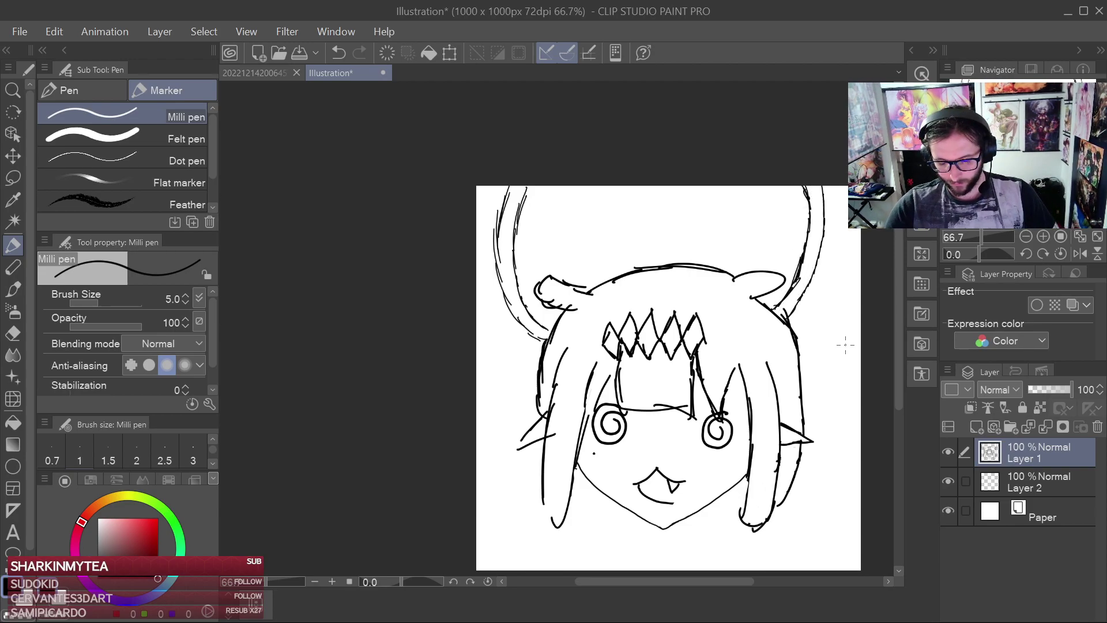
{"action": "left_click_drag", "start_coordinate": [828, 327], "coordinate": [806, 249]}
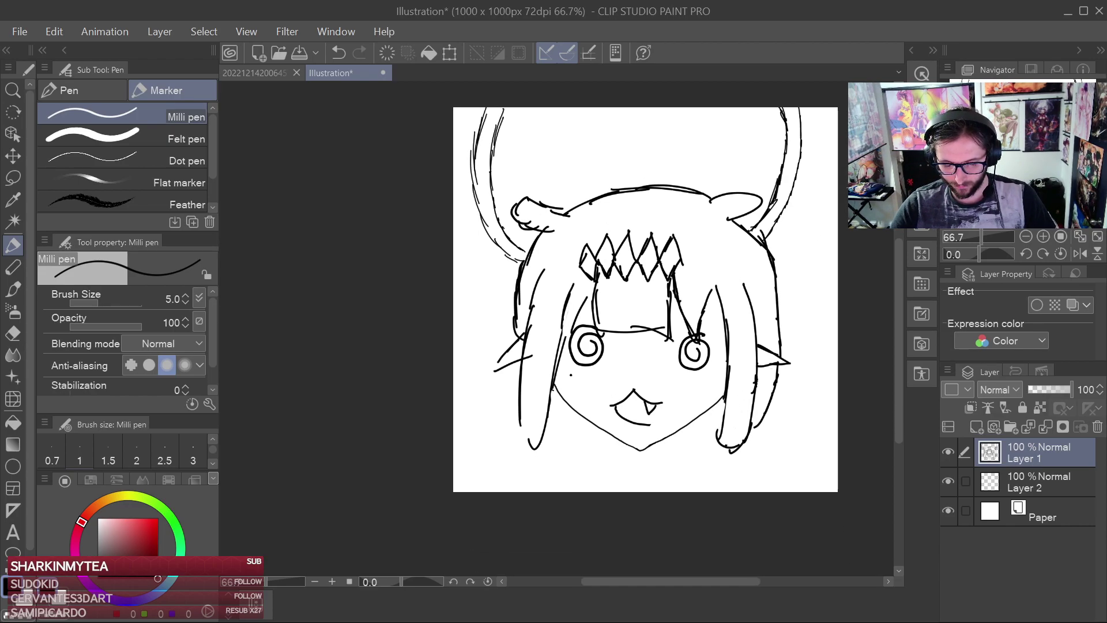
{"action": "key", "text": "ctrl+z"}
Lasso the entire curved band on the head's left side, using the add-to-selection mode to extend the outline
{"action": "left_click", "coordinate": [948, 481]}
{"action": "left_click", "coordinate": [949, 452]}
{"action": "left_click", "coordinate": [950, 452]}
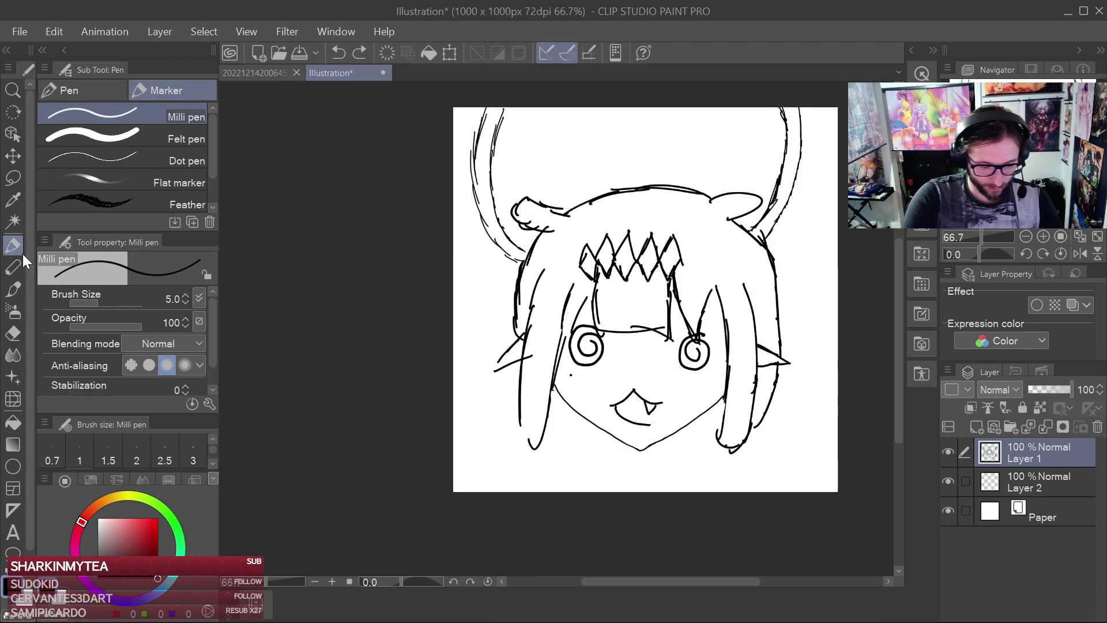
{"action": "left_click", "coordinate": [13, 178]}
{"action": "scroll", "coordinate": [542, 288], "scroll_direction": "up", "scroll_amount": 4}
{"action": "mouse_move", "coordinate": [516, 228]}
{"action": "left_mouse_down"}
{"action": "mouse_move", "coordinate": [489, 239]}
{"action": "mouse_move", "coordinate": [516, 182]}
{"action": "mouse_move", "coordinate": [465, 113]}
{"action": "left_mouse_up"}
{"action": "scroll", "coordinate": [490, 231], "scroll_direction": "up", "scroll_amount": 5}
{"action": "left_click", "coordinate": [151, 298]}
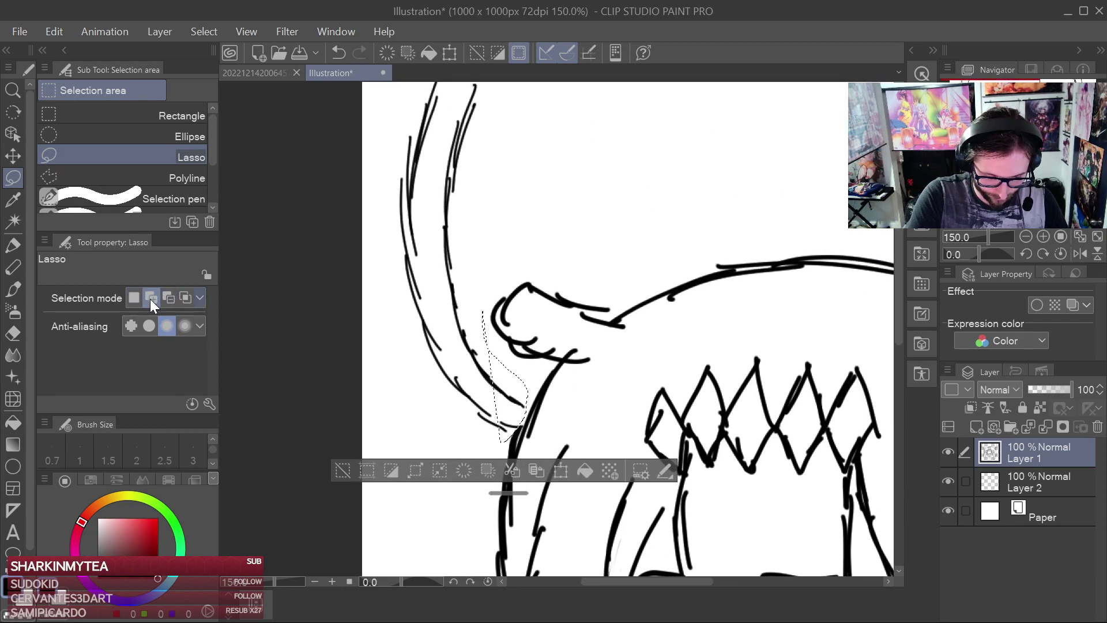
{"action": "mouse_move", "coordinate": [512, 433]}
{"action": "left_mouse_down"}
{"action": "mouse_move", "coordinate": [434, 391]}
{"action": "mouse_move", "coordinate": [391, 87]}
{"action": "mouse_move", "coordinate": [494, 265]}
{"action": "mouse_move", "coordinate": [484, 311]}
{"action": "left_mouse_up"}
{"action": "left_click_drag", "start_coordinate": [544, 246], "coordinate": [539, 451]}
{"action": "left_click_drag", "start_coordinate": [408, 316], "coordinate": [483, 314]}
Add the right curved band to the lasso selection, and cut and paste both bands onto a new layer
{"action": "left_click_drag", "start_coordinate": [663, 320], "coordinate": [385, 238]}
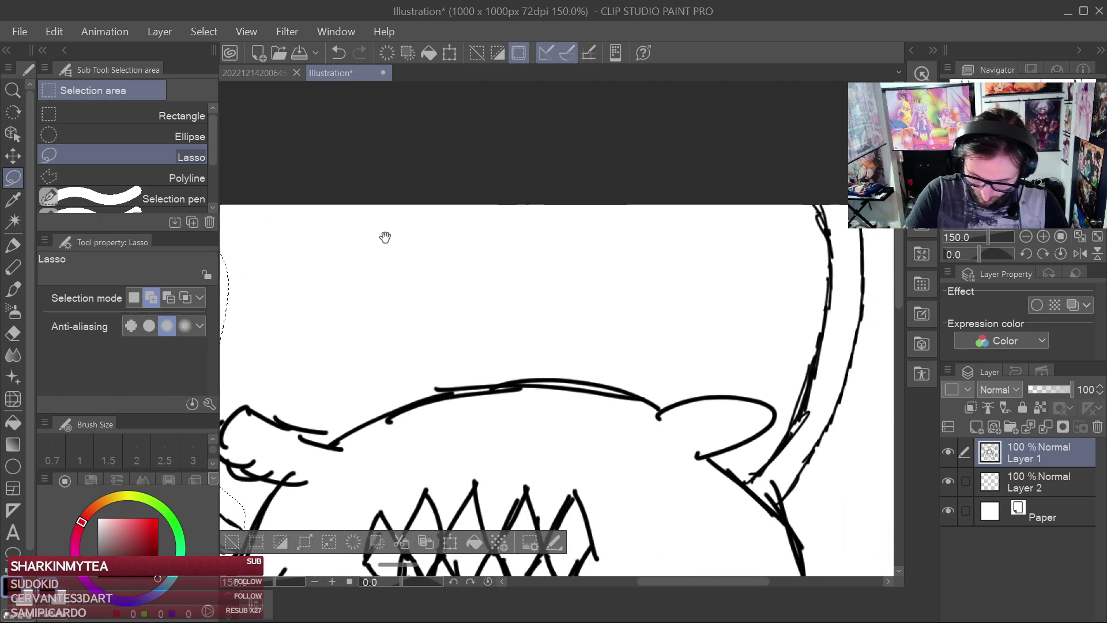
{"action": "left_click_drag", "start_coordinate": [769, 269], "coordinate": [608, 275]}
{"action": "mouse_move", "coordinate": [584, 472]}
{"action": "left_mouse_down"}
{"action": "mouse_move", "coordinate": [618, 508]}
{"action": "mouse_move", "coordinate": [650, 492]}
{"action": "mouse_move", "coordinate": [694, 424]}
{"action": "mouse_move", "coordinate": [732, 268]}
{"action": "mouse_move", "coordinate": [678, 149]}
{"action": "mouse_move", "coordinate": [612, 294]}
{"action": "mouse_move", "coordinate": [628, 417]}
{"action": "mouse_move", "coordinate": [587, 470]}
{"action": "left_mouse_up"}
{"action": "key", "text": "ctrl+x"}
{"action": "key", "text": "ctrl+v"}
Hide the new layer holding the curved bands and clear the selection
{"action": "left_click", "coordinate": [949, 452]}
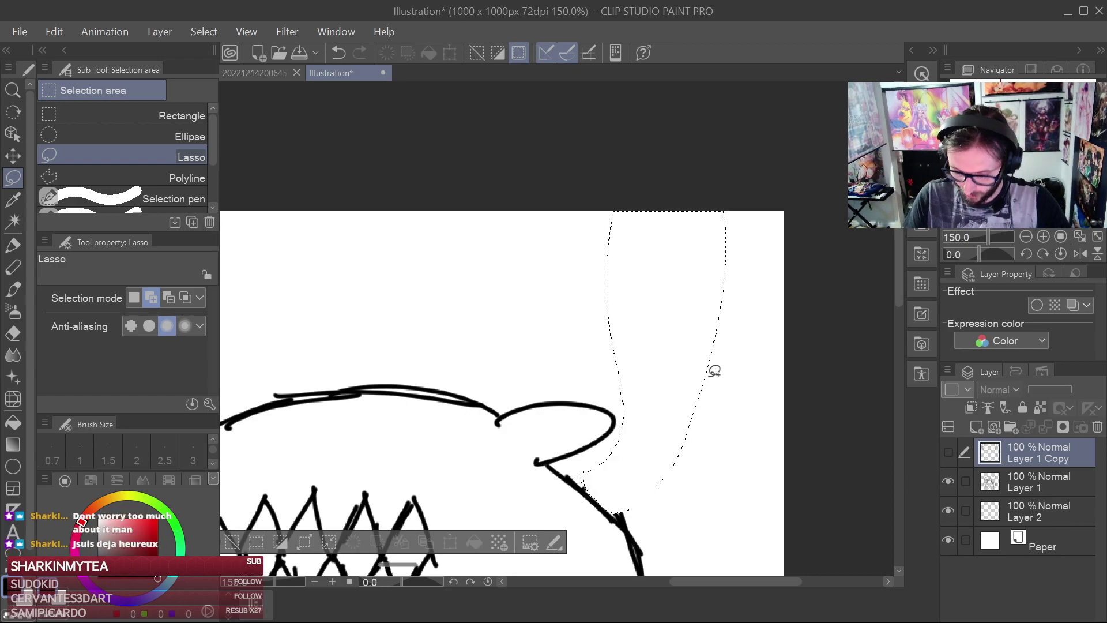
{"action": "left_click", "coordinate": [208, 31]}
{"action": "left_click", "coordinate": [257, 72]}
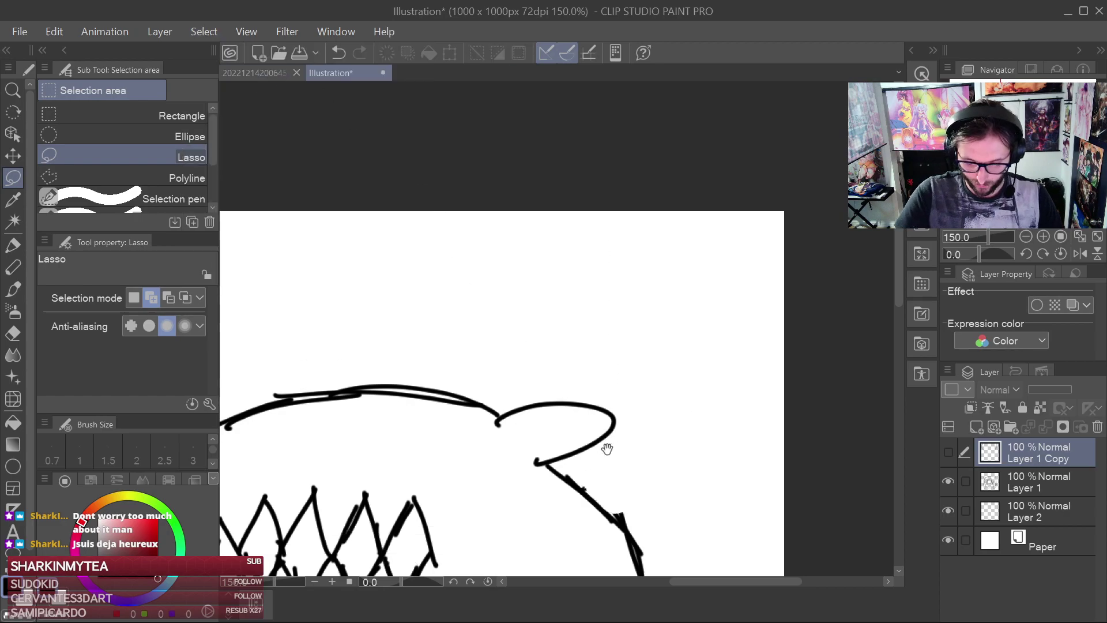
Make Layer 1 active again and move the face drawing slightly upward on the canvas
{"action": "left_click_drag", "start_coordinate": [600, 445], "coordinate": [582, 295]}
{"action": "left_click", "coordinate": [13, 333]}
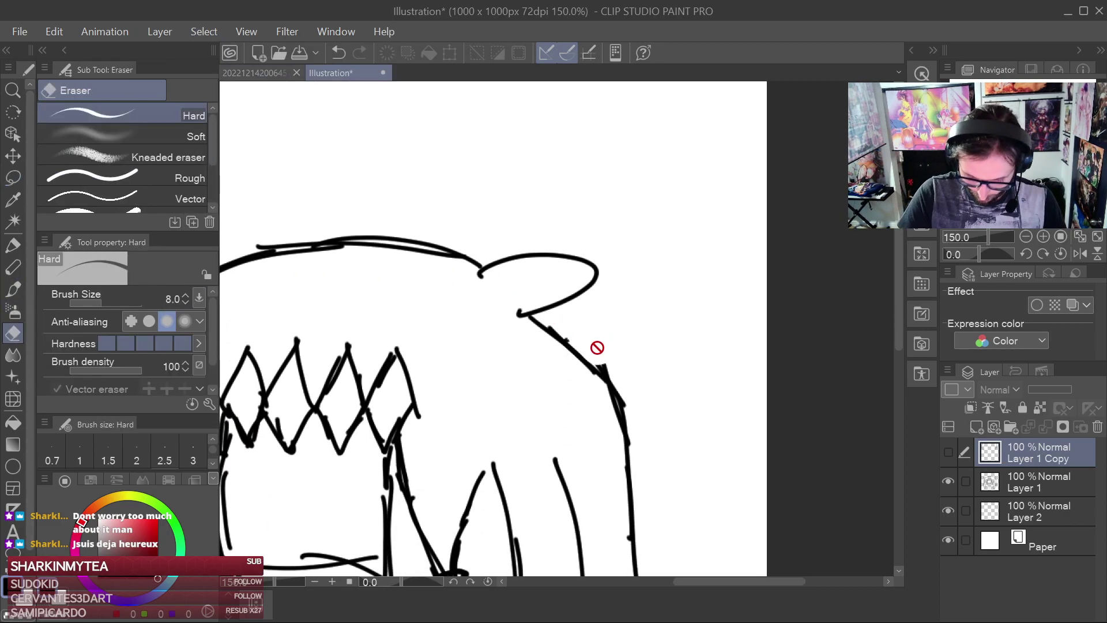
{"action": "left_click", "coordinate": [1013, 483]}
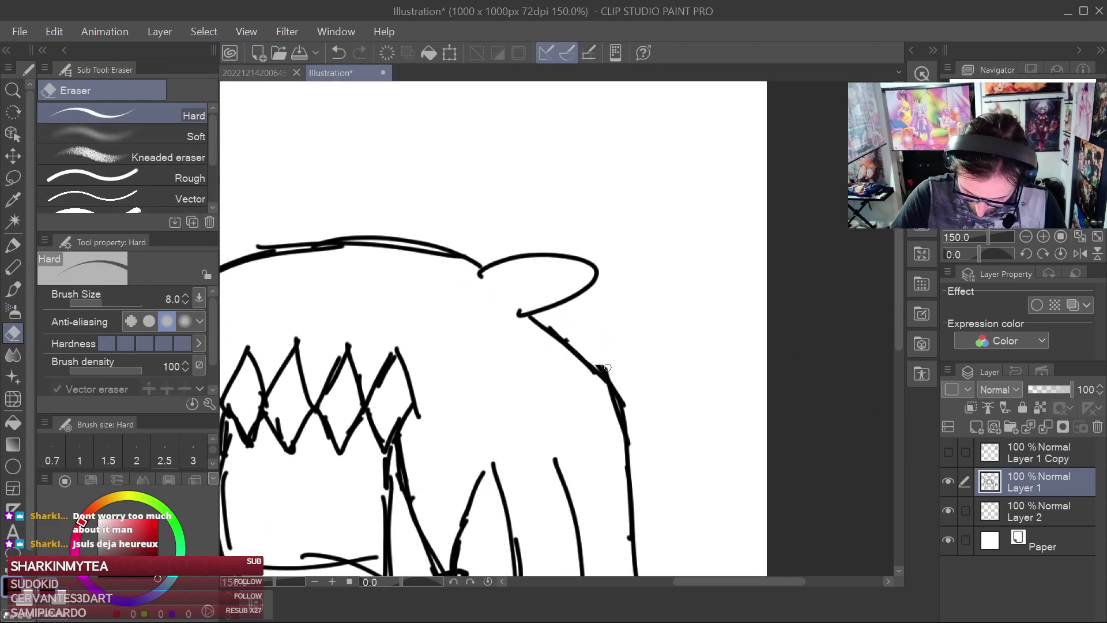
{"action": "scroll", "coordinate": [730, 398], "scroll_direction": "down", "scroll_amount": 3}
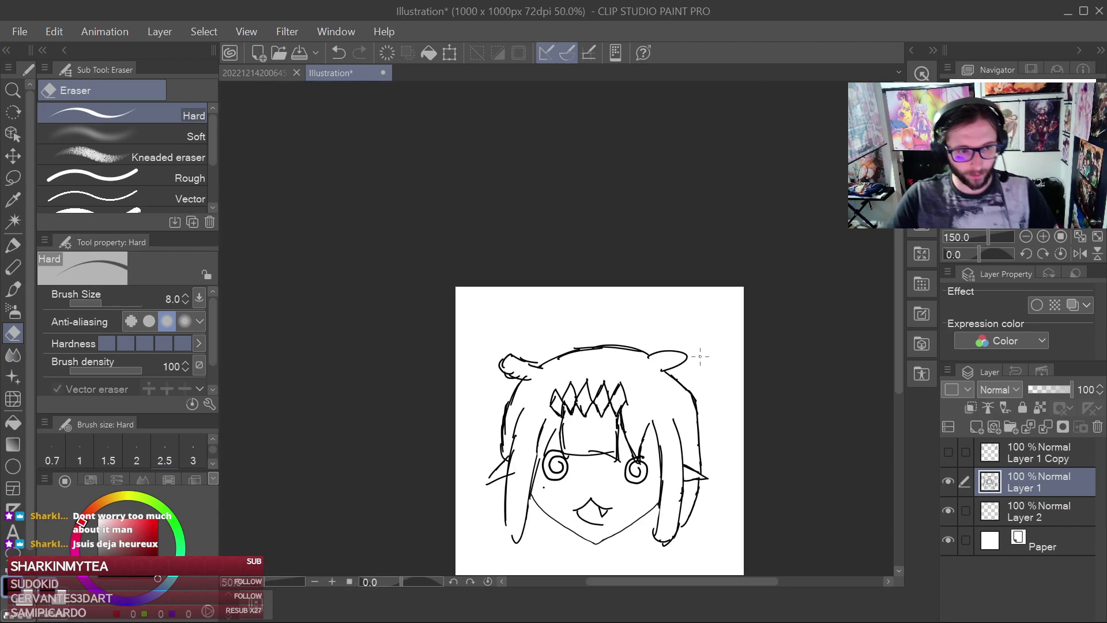
{"action": "left_click_drag", "start_coordinate": [702, 358], "coordinate": [667, 290]}
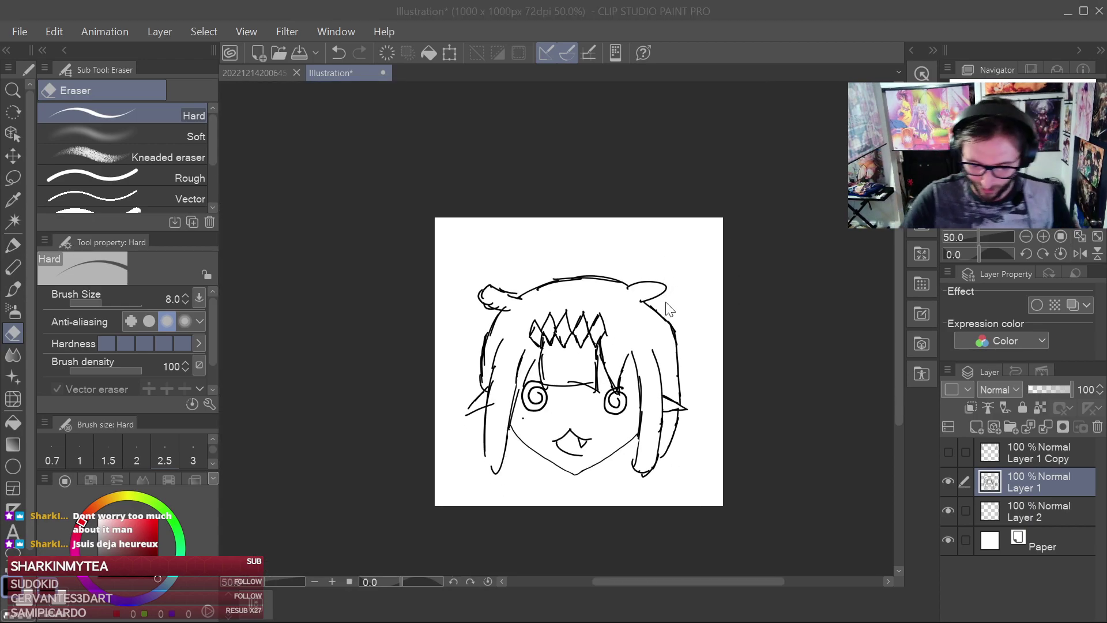
{"action": "key", "text": "ctrl+s"}
{"action": "left_click", "coordinate": [633, 490]}
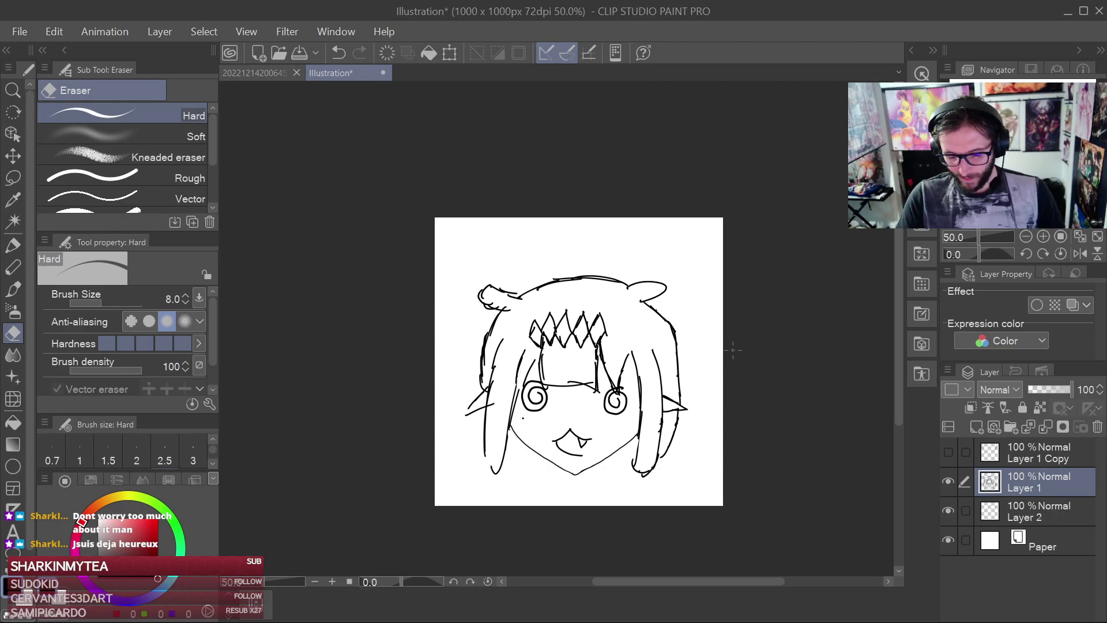
{"action": "left_click", "coordinate": [13, 156]}
{"action": "mouse_move", "coordinate": [618, 430]}
{"action": "left_mouse_down"}
{"action": "mouse_move", "coordinate": [611, 404]}
{"action": "mouse_move", "coordinate": [662, 402]}
{"action": "left_mouse_up"}
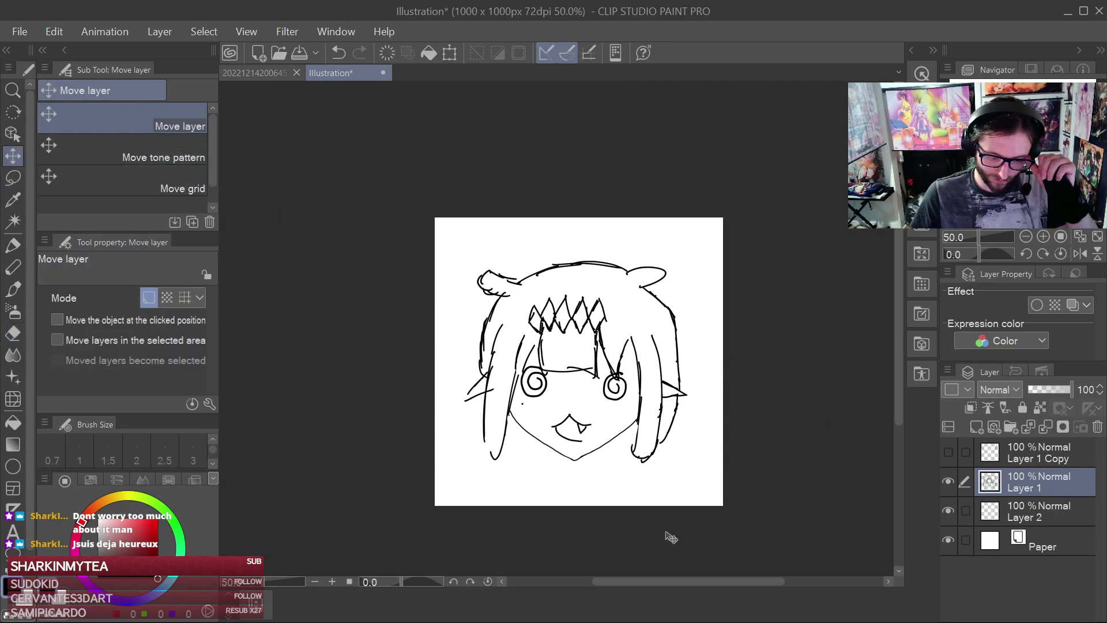
{"action": "scroll", "coordinate": [669, 519], "scroll_direction": "down", "scroll_amount": 1}
{"action": "key", "text": "space"}
{"action": "left_click_drag", "start_coordinate": [762, 467], "coordinate": [773, 427]}
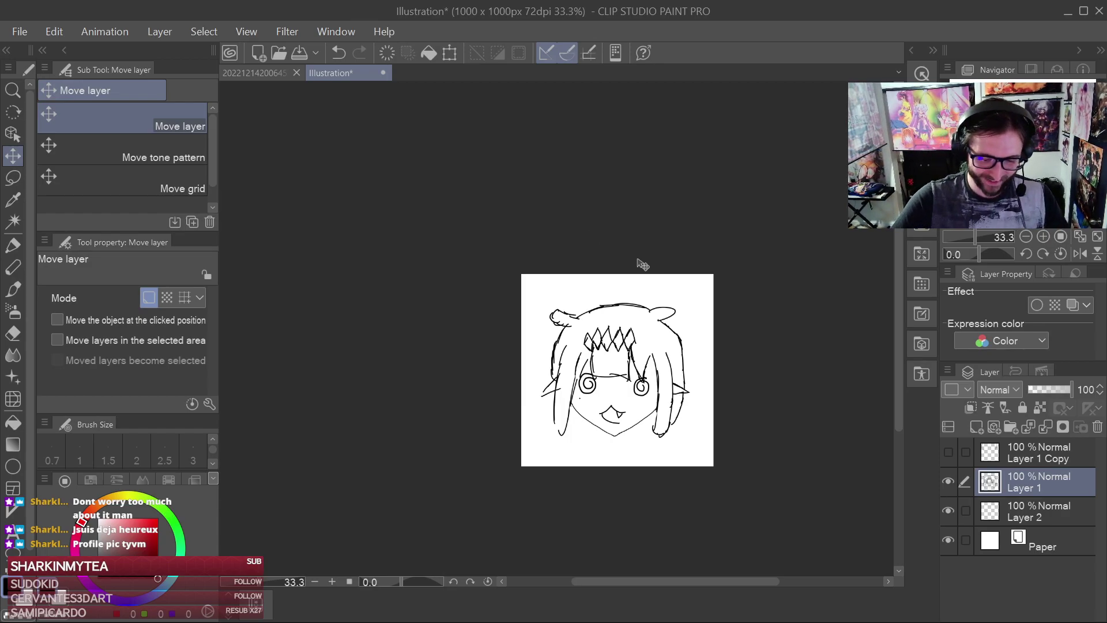
Start saving the illustration, creating and opening a folder named Randomdoodle inside the Draw folder
{"action": "key", "text": "ctrl+s"}
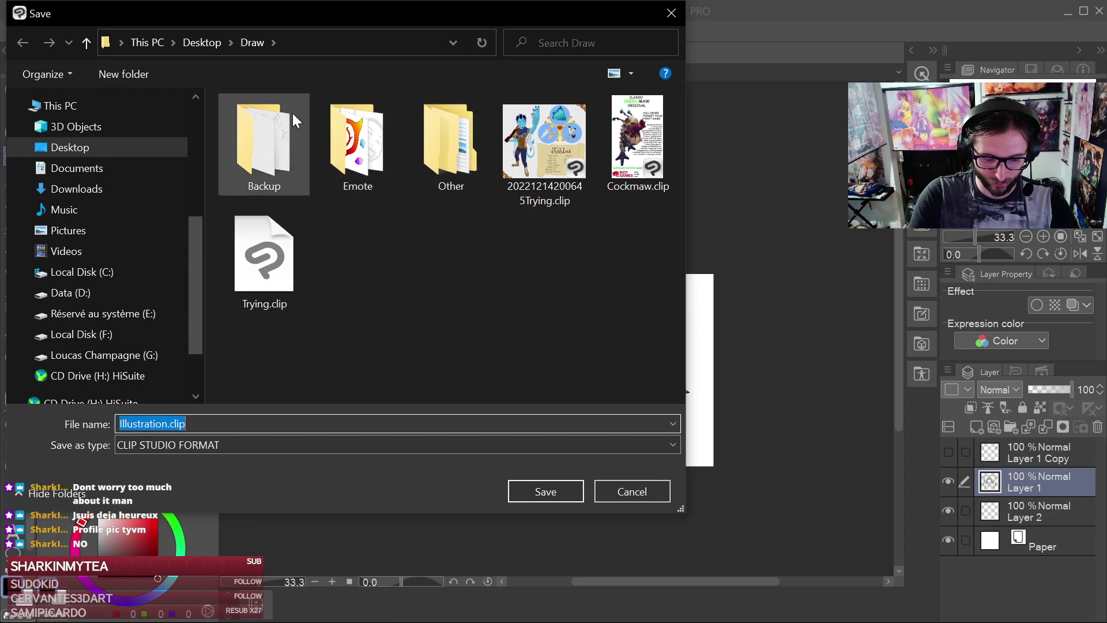
{"action": "left_click", "coordinate": [124, 74]}
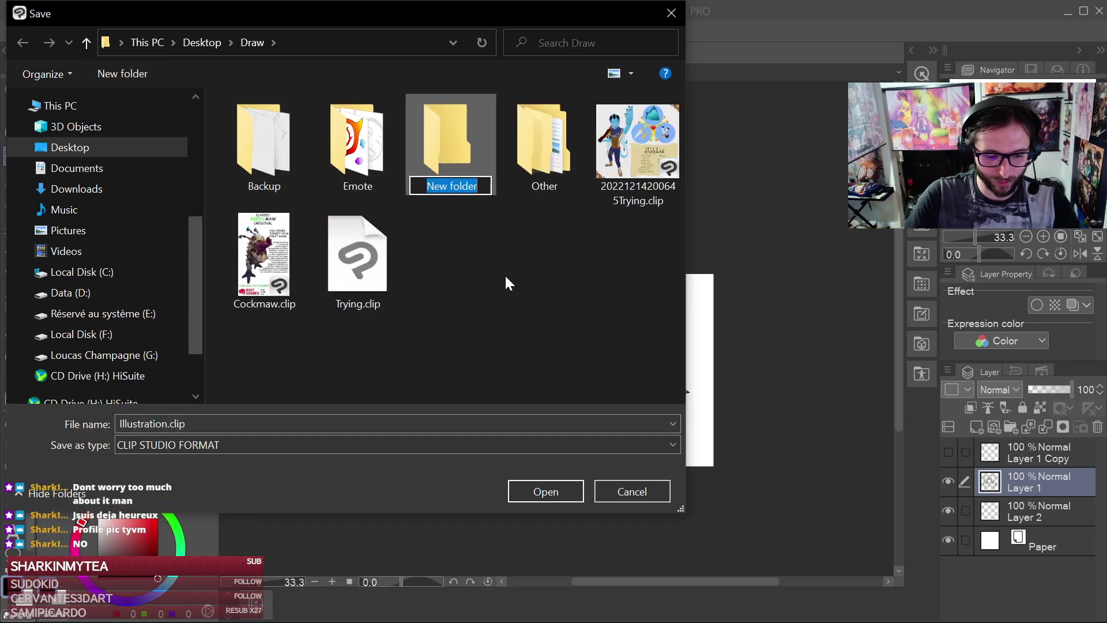
{"action": "type", "text": "Rando"}
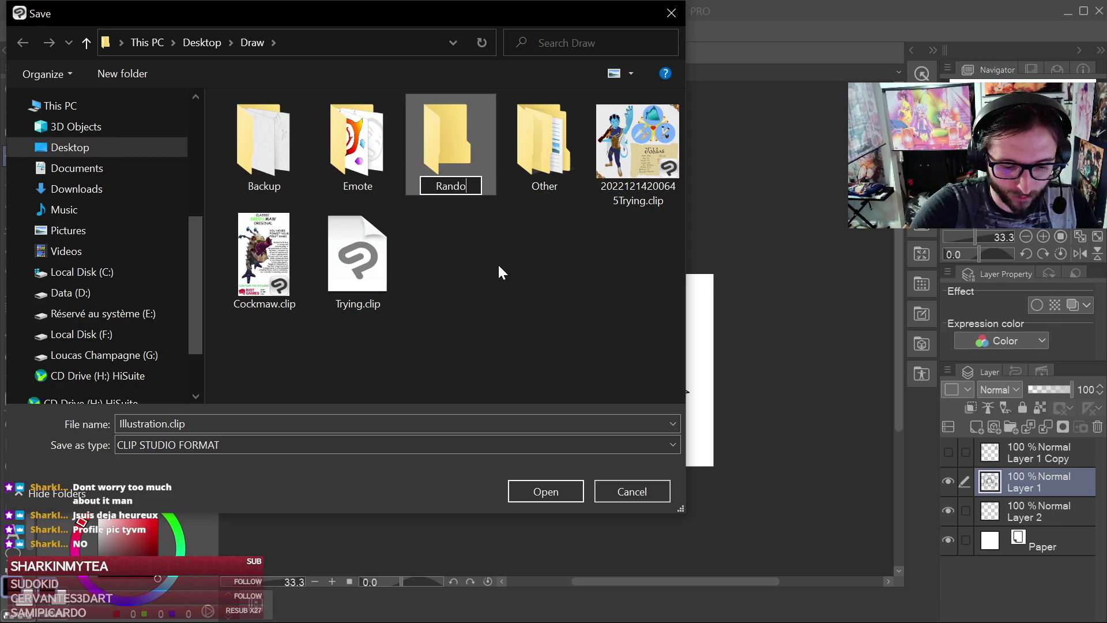
{"action": "type", "text": "mdoodle"}
{"action": "key", "text": "Return"}
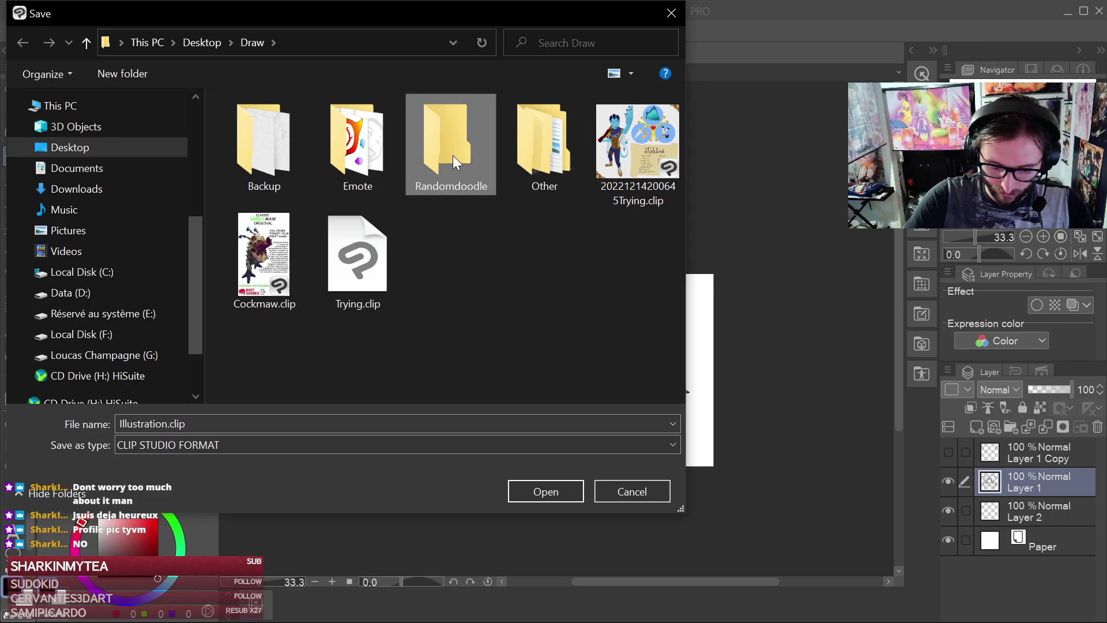
{"action": "left_click", "coordinate": [540, 488]}
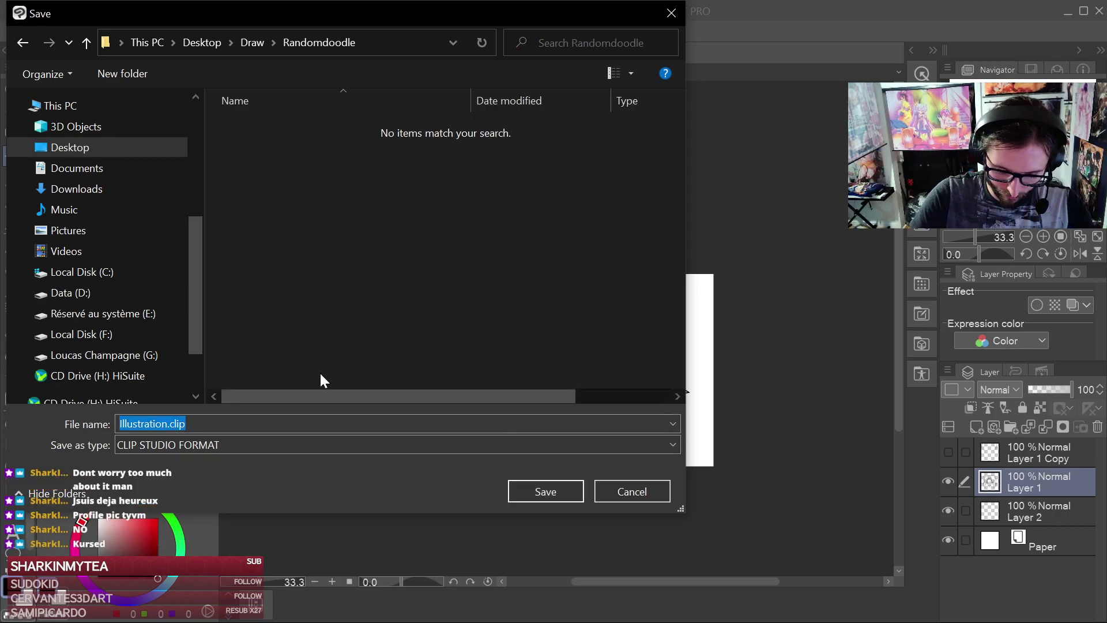
Name the illustration file InaPumkong and save it in Clip Studio format in the Randomdoodle folder
{"action": "left_click", "coordinate": [171, 424]}
{"action": "left_click_drag", "start_coordinate": [171, 424], "coordinate": [98, 412]}
{"action": "key", "text": "BackSpace"}
{"action": "type", "text": "Ina"}
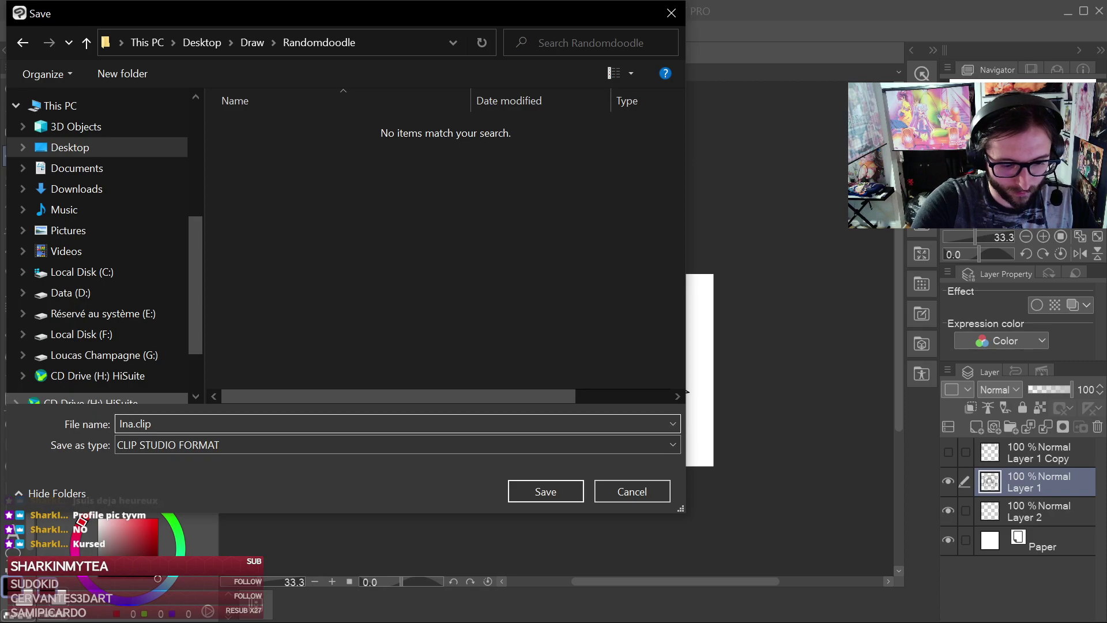
{"action": "type", "text": "Pumkong"}
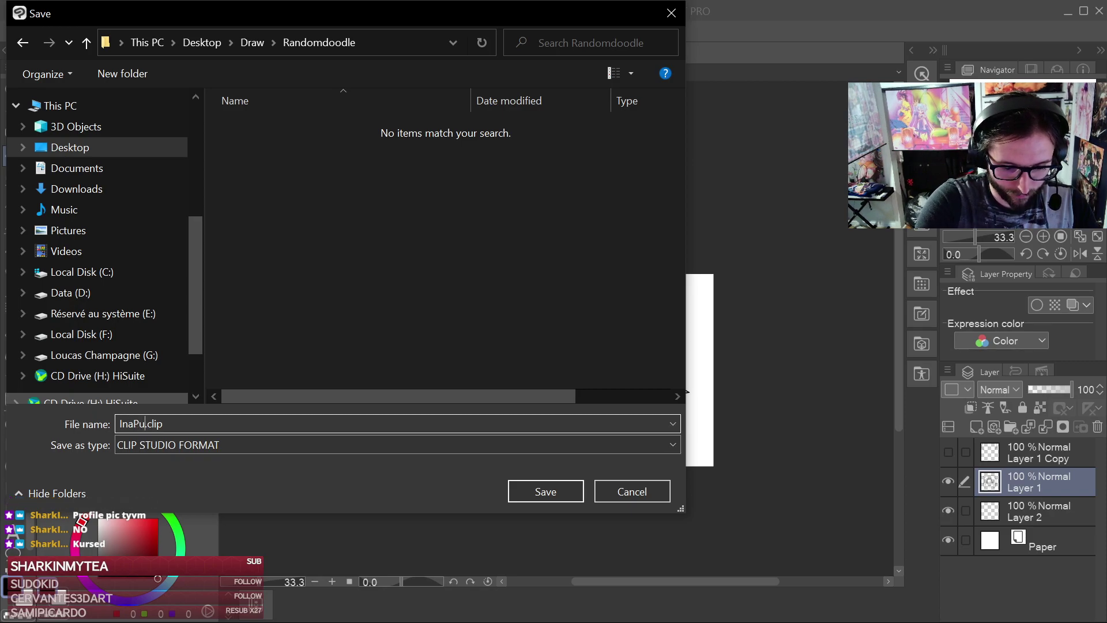
{"action": "left_click", "coordinate": [548, 491]}
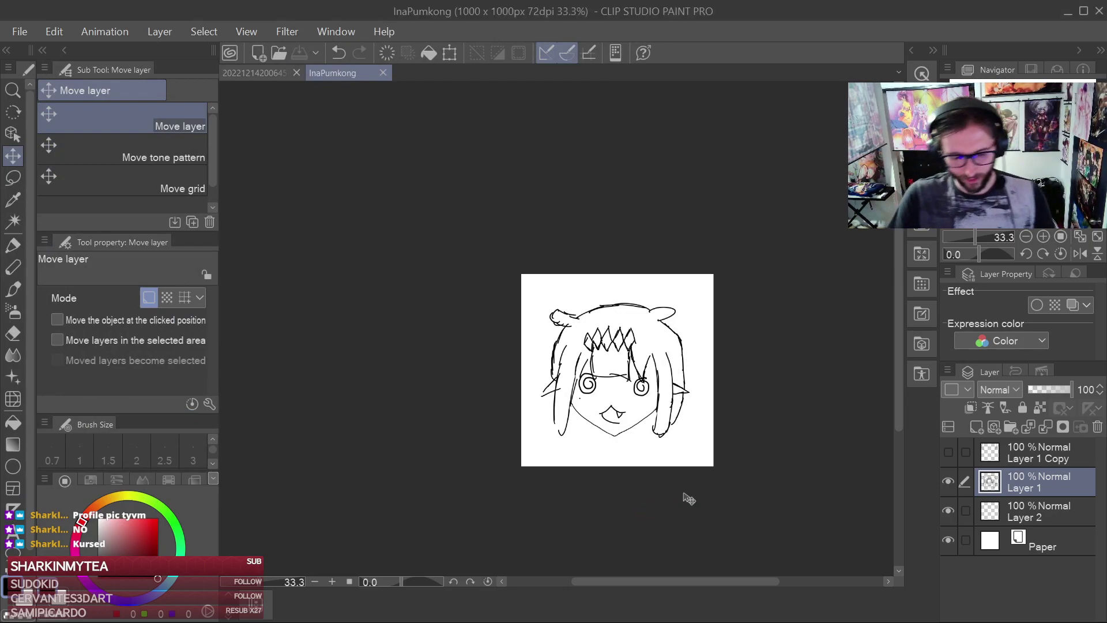
{"action": "left_click", "coordinate": [282, 71]}
{"action": "left_click", "coordinate": [403, 70]}
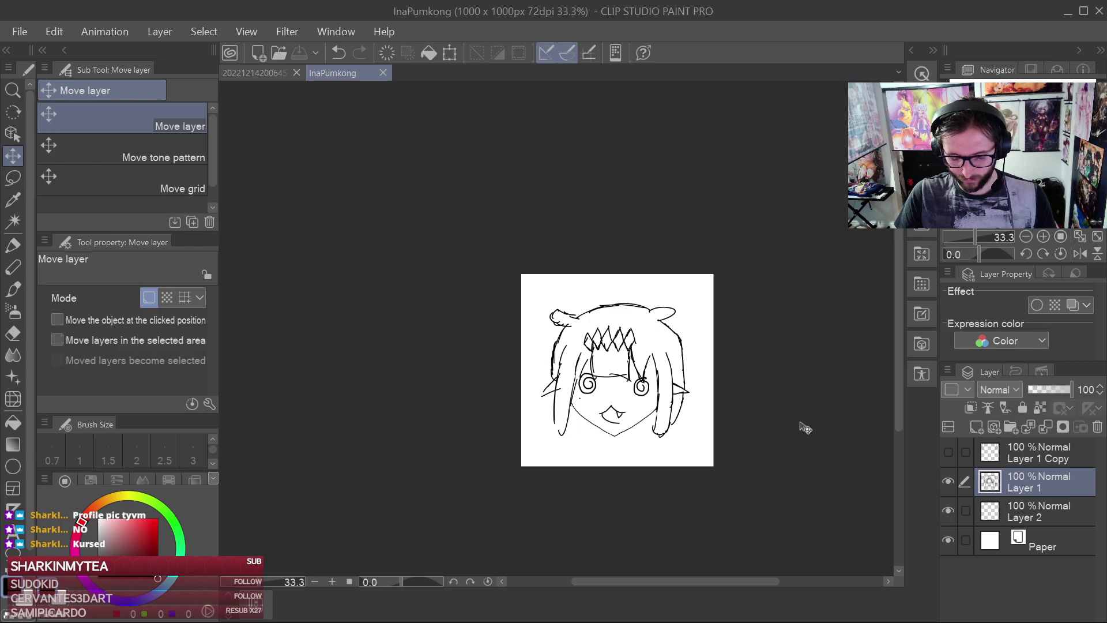
Add a tiny nose dot above the mouth with the Milli pen on Layer 1, and save the doodle
{"action": "scroll", "coordinate": [614, 399], "scroll_direction": "up", "scroll_amount": 1}
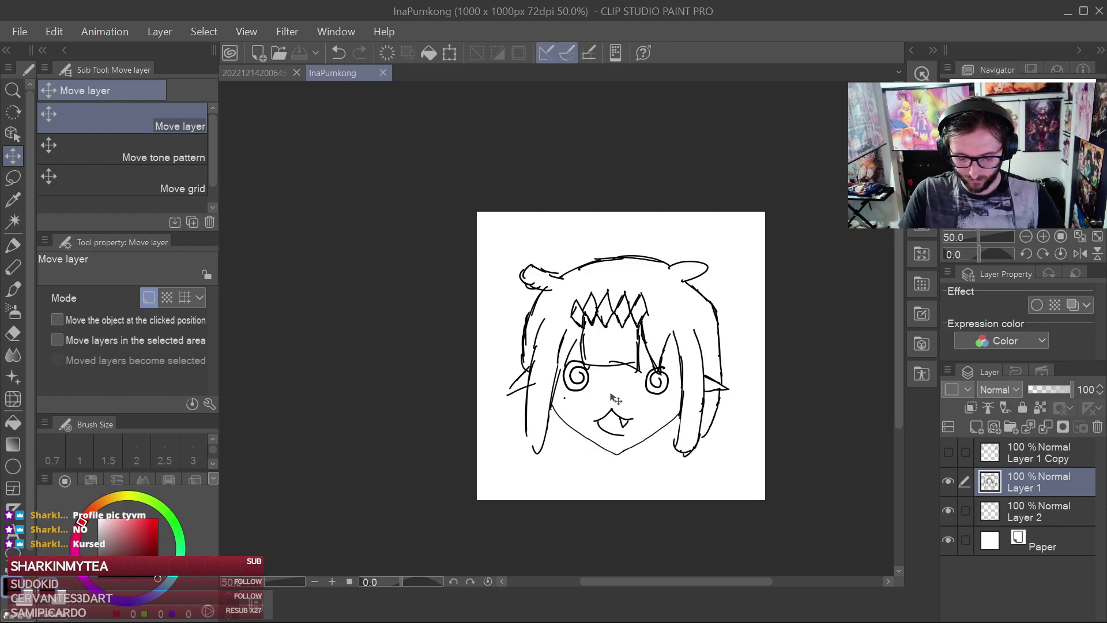
{"action": "scroll", "coordinate": [614, 399], "scroll_direction": "up", "scroll_amount": 2}
{"action": "key", "text": "p"}
{"action": "left_click", "coordinate": [620, 408]}
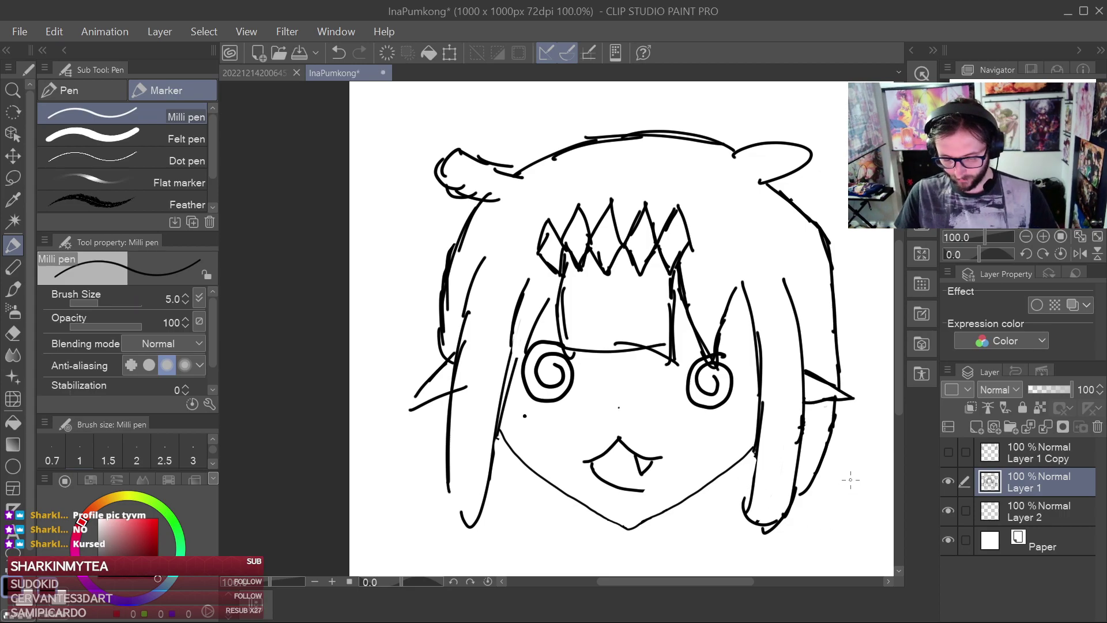
{"action": "key", "text": "ctrl+s"}
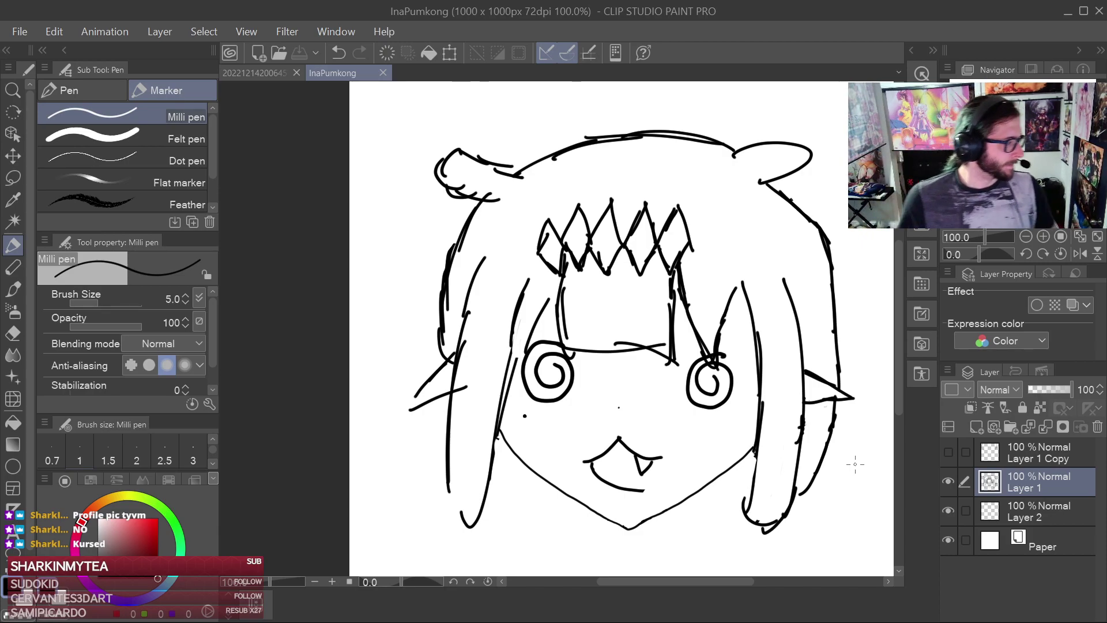
{"action": "scroll", "coordinate": [855, 465], "scroll_direction": "down", "scroll_amount": 2}
{"action": "left_click_drag", "start_coordinate": [798, 387], "coordinate": [680, 359]}
{"action": "scroll", "coordinate": [748, 421], "scroll_direction": "down", "scroll_amount": 1}
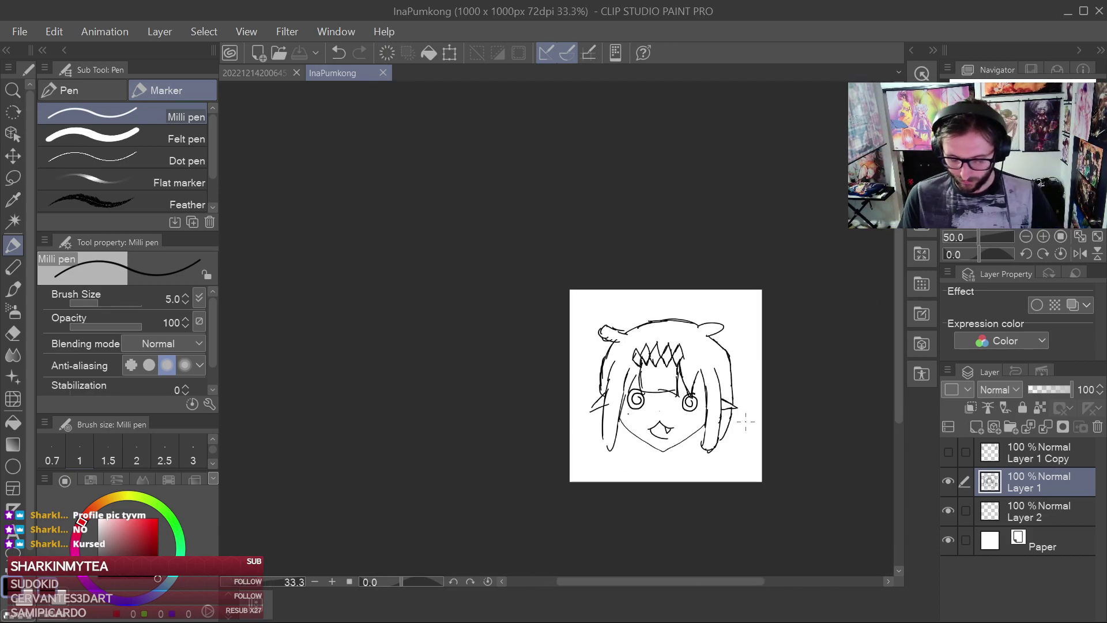
{"action": "left_click_drag", "start_coordinate": [754, 437], "coordinate": [683, 432]}
{"action": "left_click", "coordinate": [271, 72]}
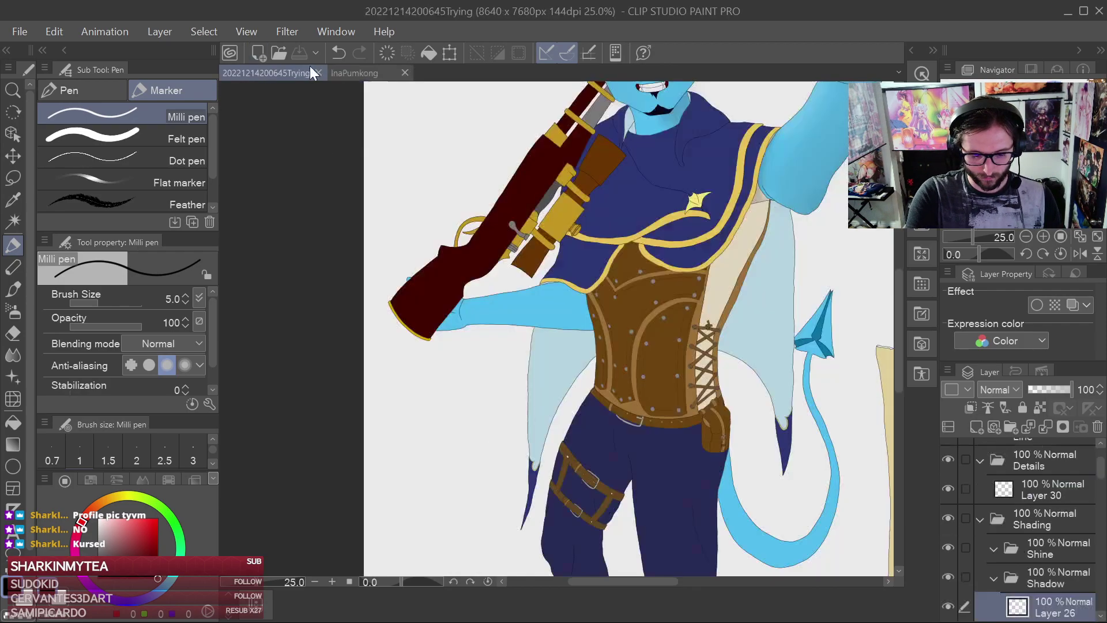
{"action": "left_click", "coordinate": [405, 73]}
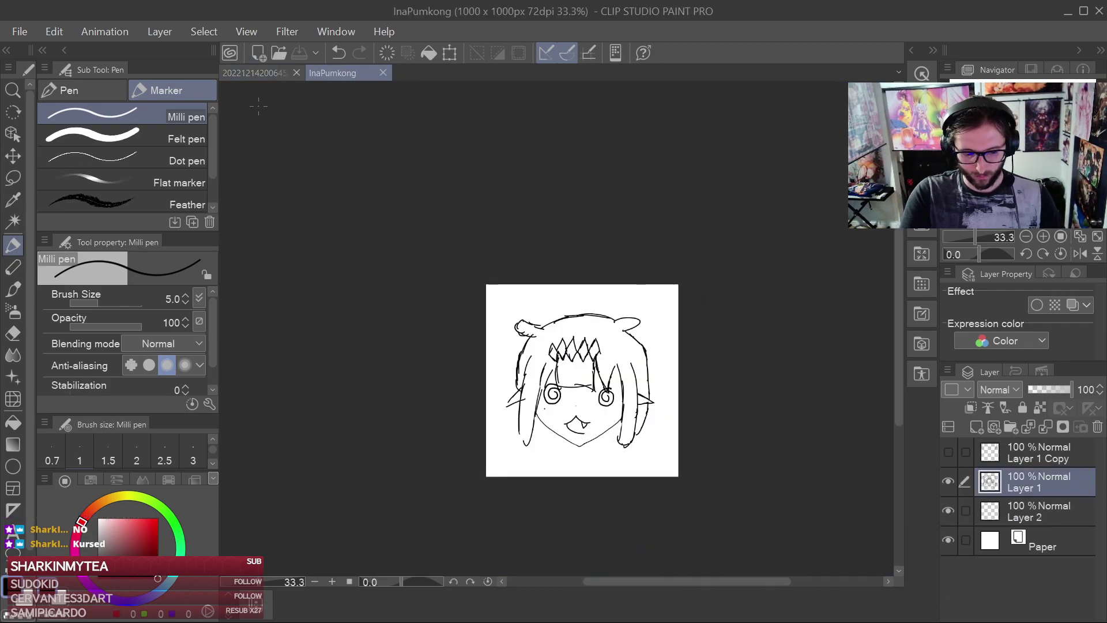
Hide the Paper layer to check the doodle on a transparent background, and show it again
{"action": "left_click", "coordinate": [19, 32]}
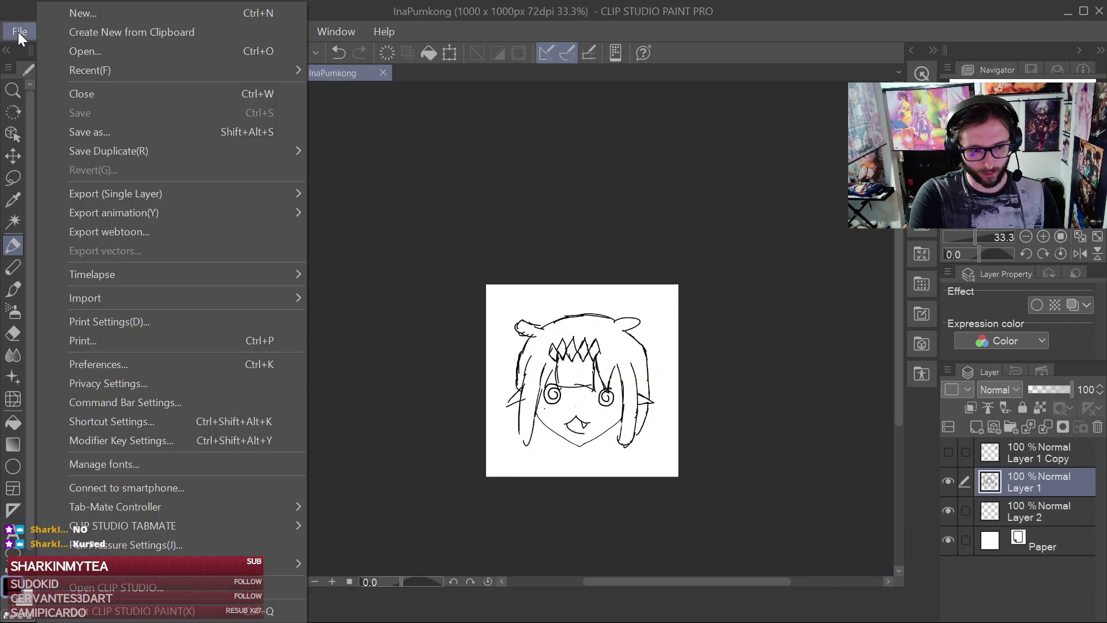
{"action": "left_click", "coordinate": [950, 542]}
{"action": "left_click", "coordinate": [949, 540]}
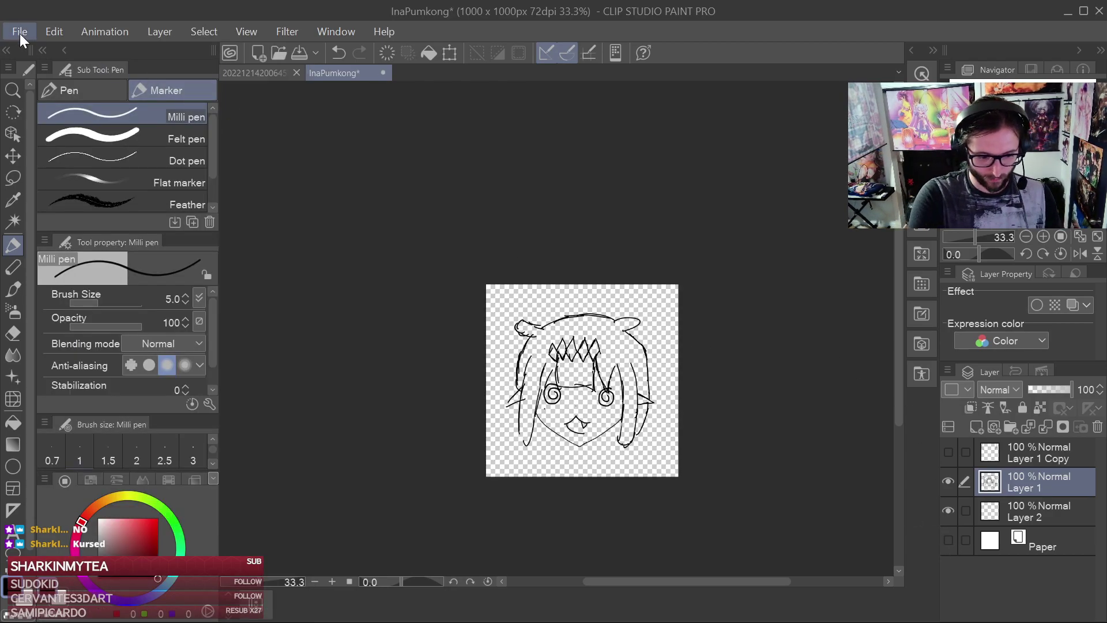
{"action": "left_click", "coordinate": [949, 540]}
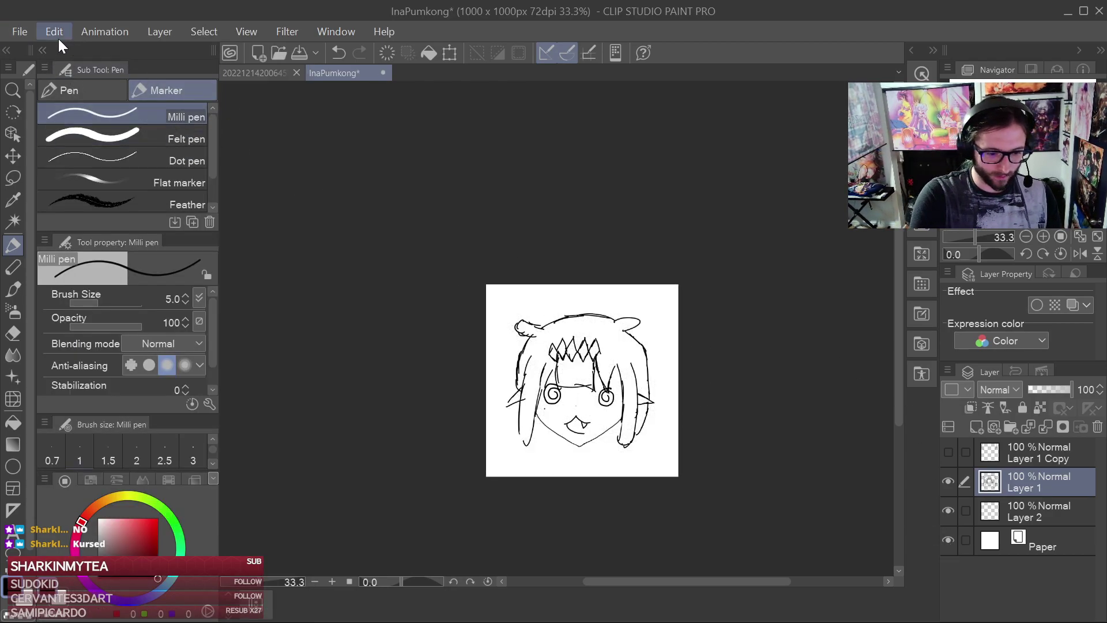
Export the InaPumkong drawing as a single-layer PNG named InaPumkong.png into the Randomdoodle folder
{"action": "left_click", "coordinate": [20, 31]}
{"action": "mouse_move", "coordinate": [209, 196]}
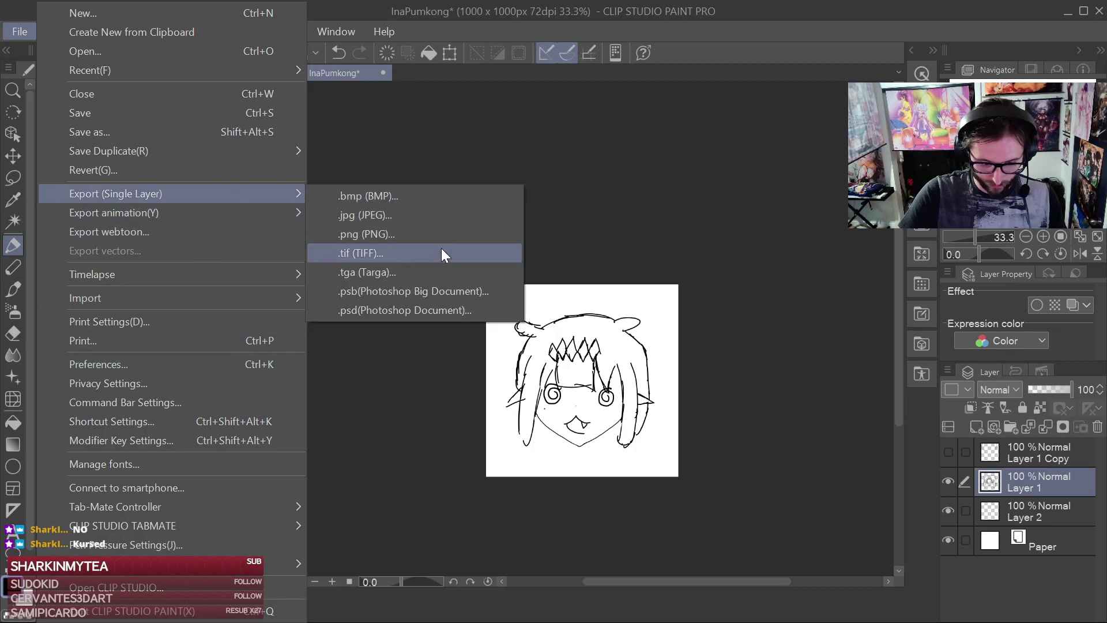
{"action": "left_click", "coordinate": [420, 234]}
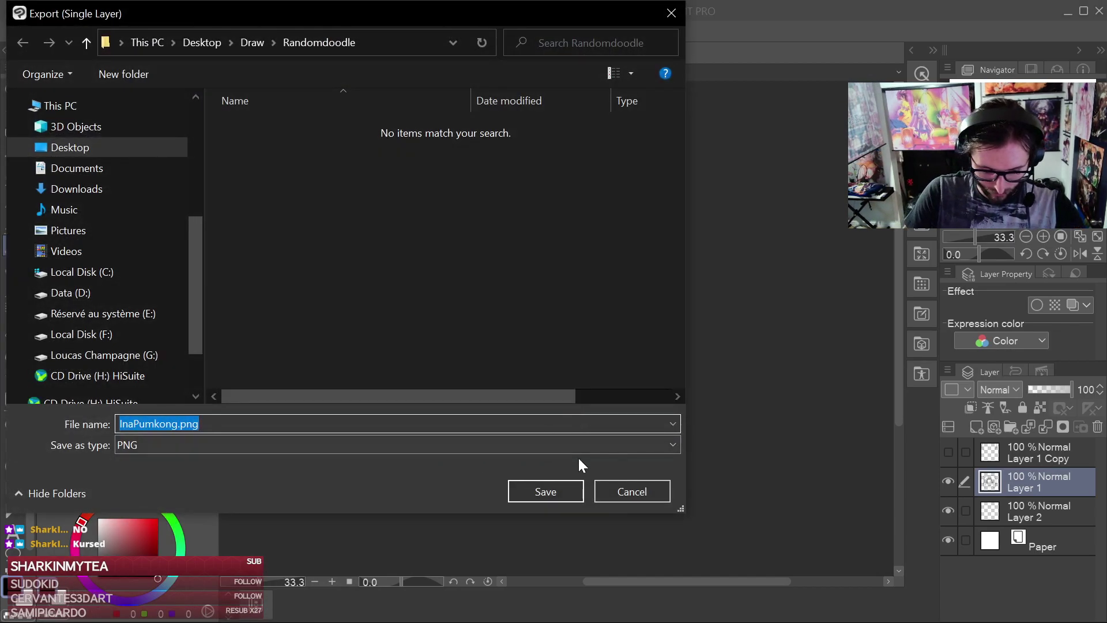
{"action": "left_click", "coordinate": [563, 493]}
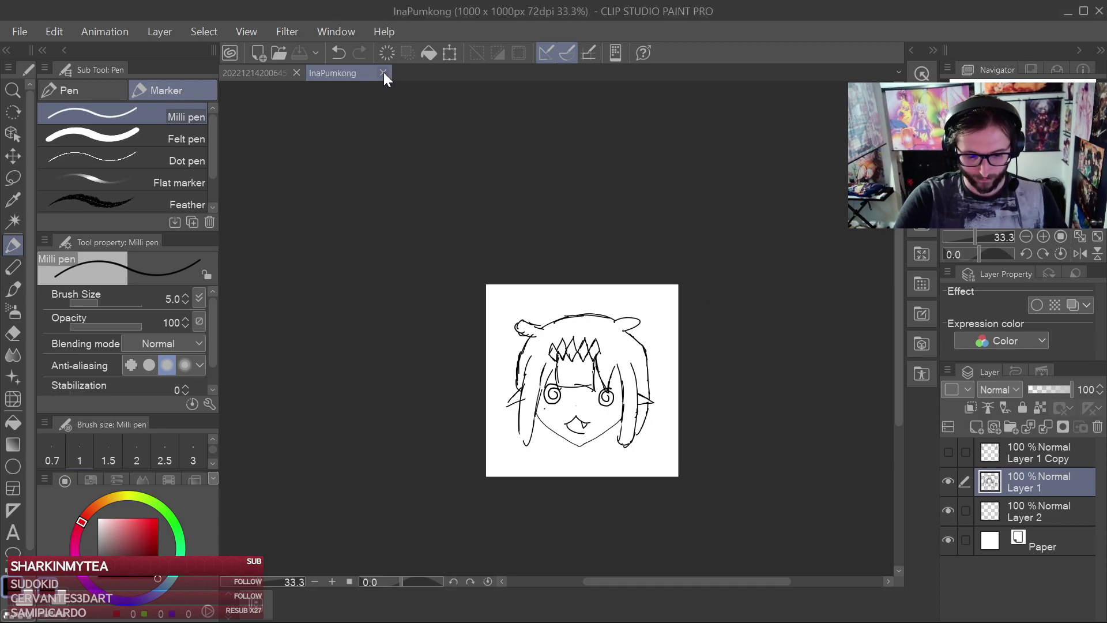
{"action": "scroll", "coordinate": [614, 284], "scroll_direction": "up", "scroll_amount": 5}
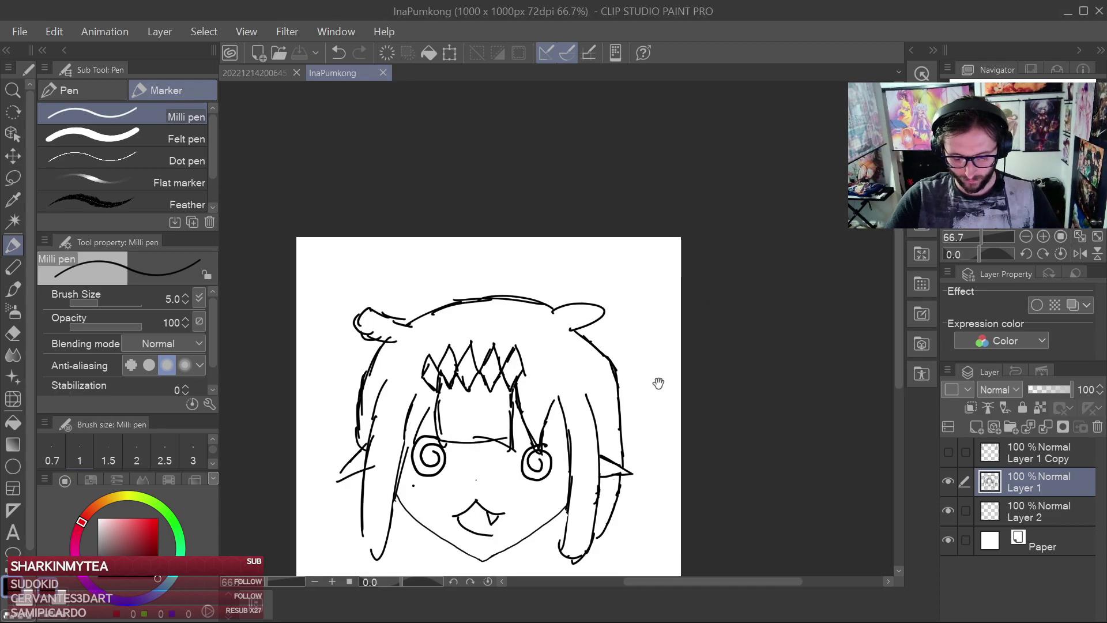
{"action": "left_click_drag", "start_coordinate": [676, 282], "coordinate": [725, 236]}
{"action": "scroll", "coordinate": [724, 236], "scroll_direction": "up", "scroll_amount": 1}
{"action": "left_click_drag", "start_coordinate": [710, 309], "coordinate": [772, 219]}
{"action": "mouse_move", "coordinate": [744, 260]}
{"action": "left_mouse_down"}
{"action": "mouse_move", "coordinate": [781, 287]}
{"action": "mouse_move", "coordinate": [793, 325]}
{"action": "left_mouse_up"}
{"action": "scroll", "coordinate": [778, 312], "scroll_direction": "down", "scroll_amount": 4}
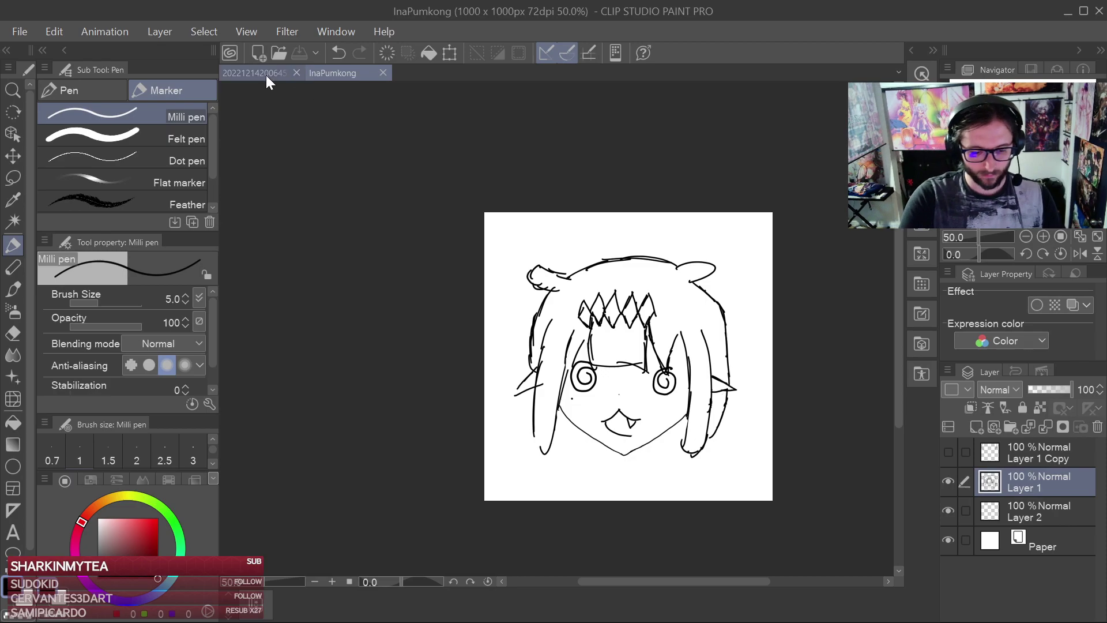
{"action": "left_click", "coordinate": [266, 74]}
{"action": "left_click_drag", "start_coordinate": [745, 276], "coordinate": [639, 387]}
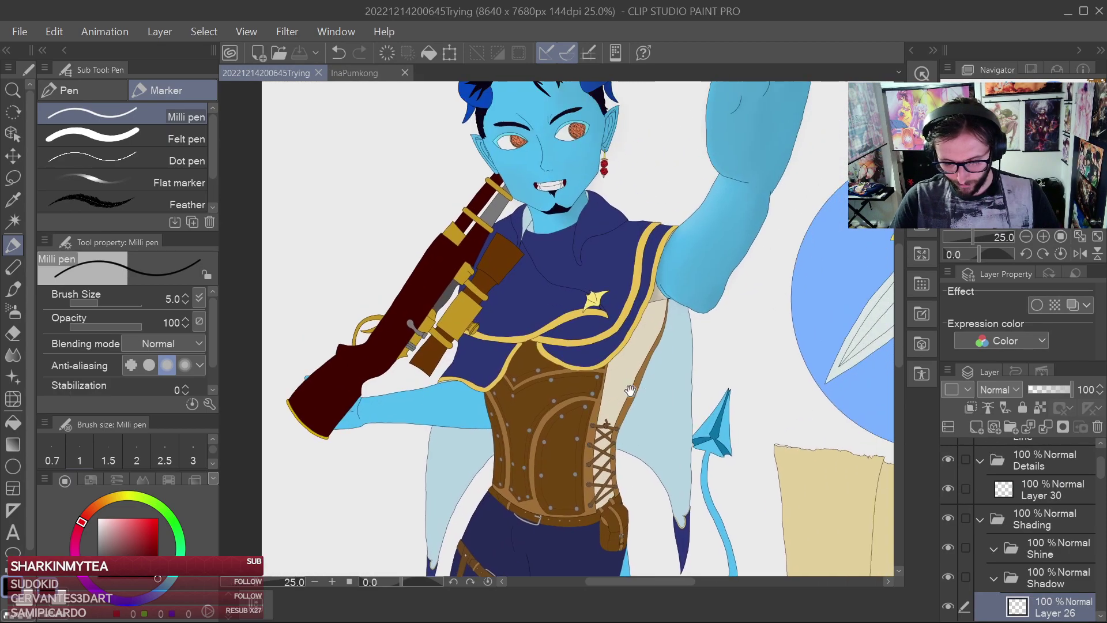
{"action": "left_click_drag", "start_coordinate": [710, 459], "coordinate": [682, 500]}
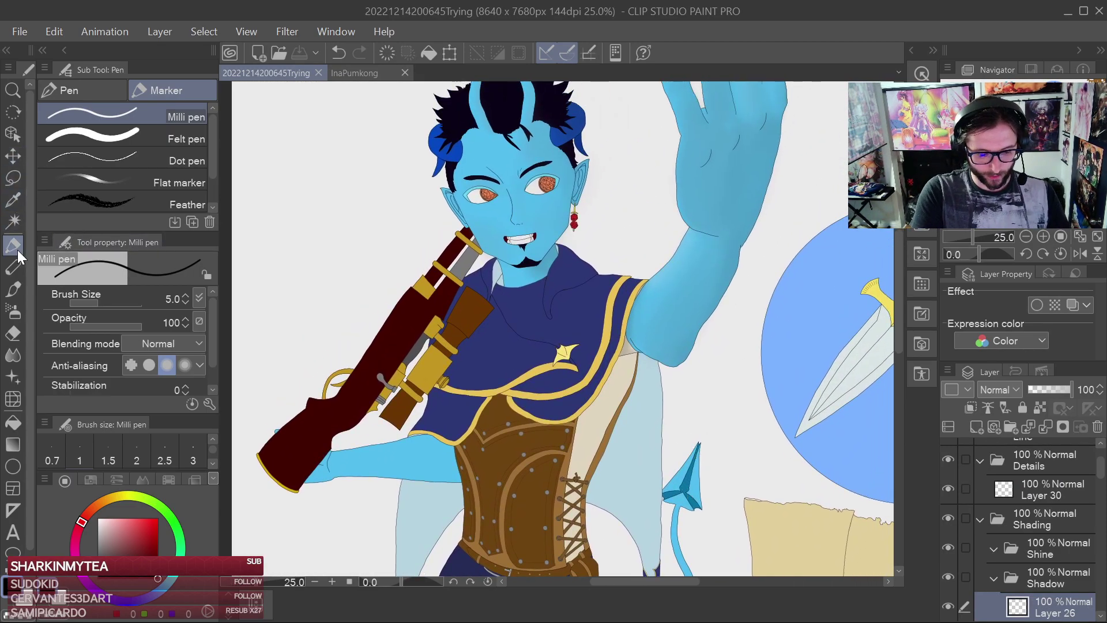
{"action": "left_click_drag", "start_coordinate": [99, 575], "coordinate": [93, 568]}
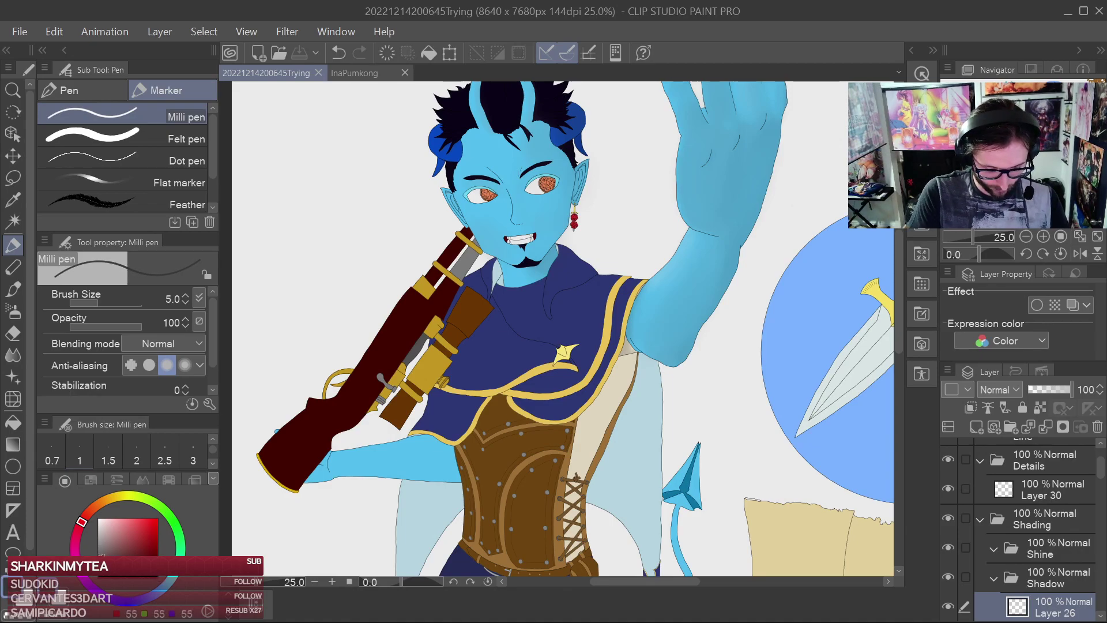
{"action": "left_click_drag", "start_coordinate": [1099, 465], "coordinate": [1099, 471]}
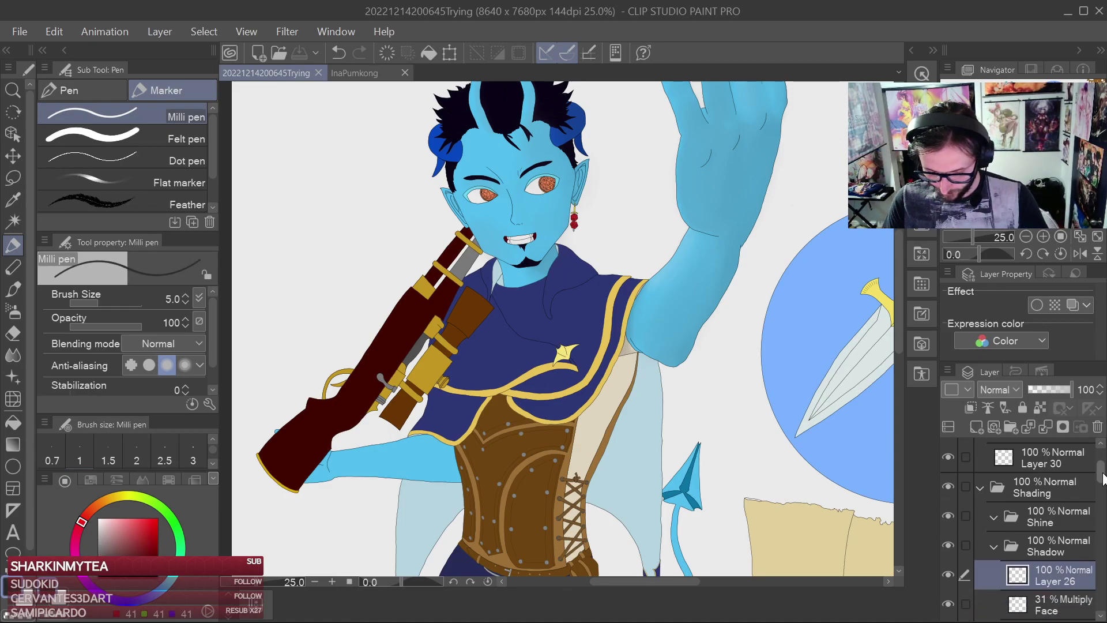
Examine the character's outfit, legs, tail and raised arm and the overall character sheet layout
{"action": "left_click_drag", "start_coordinate": [695, 412], "coordinate": [685, 241]}
{"action": "left_click_drag", "start_coordinate": [706, 326], "coordinate": [700, 215]}
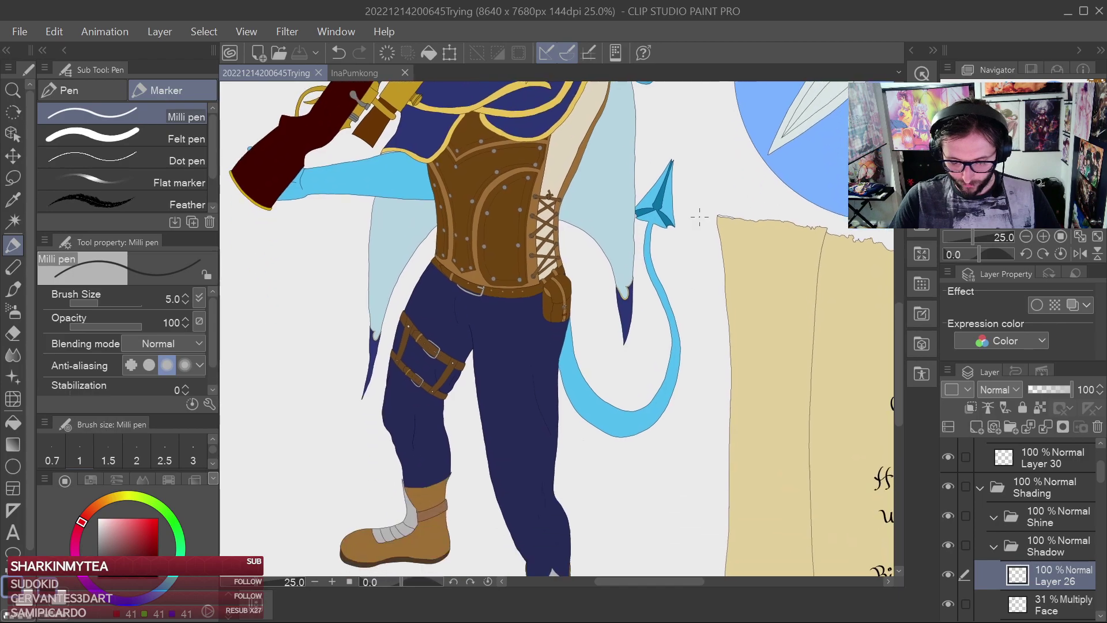
{"action": "scroll", "coordinate": [727, 236], "scroll_direction": "down", "scroll_amount": 4}
{"action": "left_click_drag", "start_coordinate": [759, 346], "coordinate": [641, 443]}
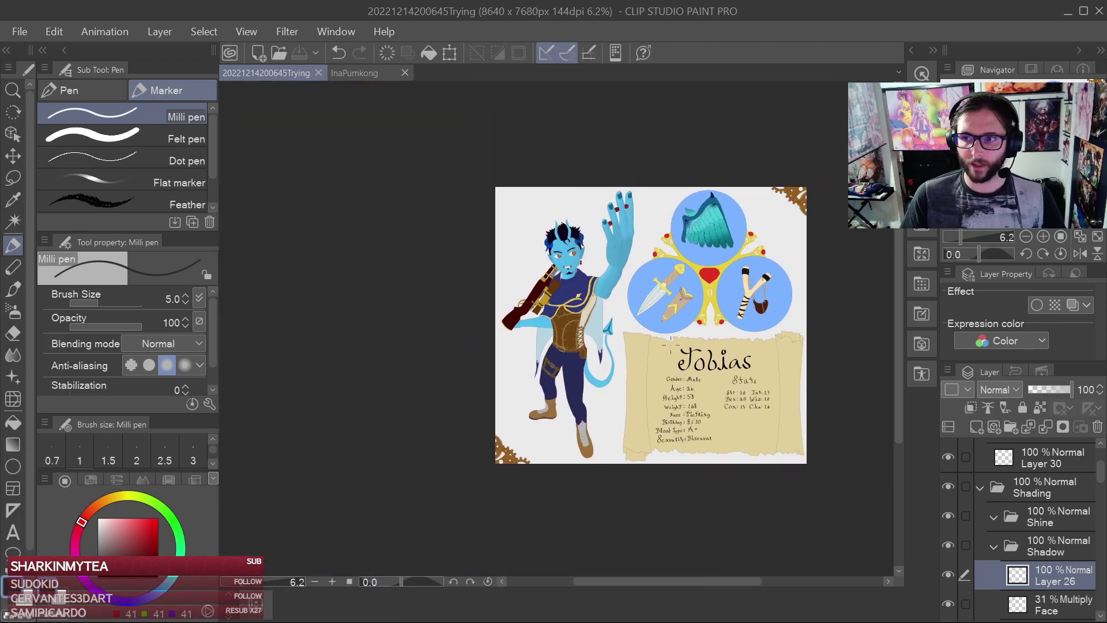
{"action": "left_click_drag", "start_coordinate": [644, 357], "coordinate": [713, 300]}
{"action": "scroll", "coordinate": [624, 438], "scroll_direction": "up", "scroll_amount": 4}
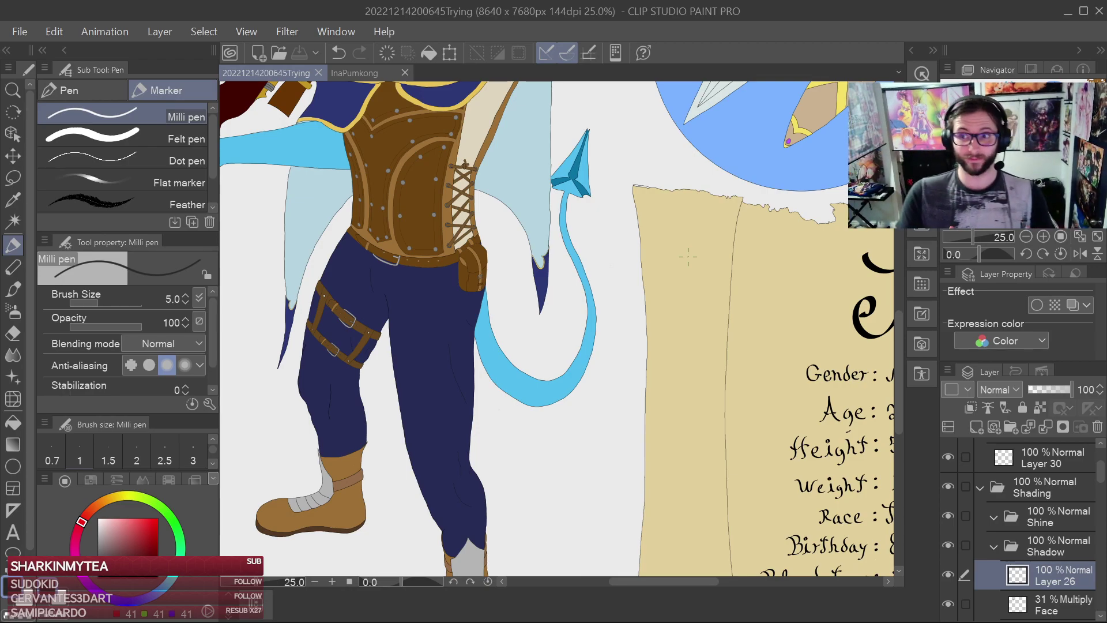
{"action": "scroll", "coordinate": [688, 257], "scroll_direction": "up", "scroll_amount": 5}
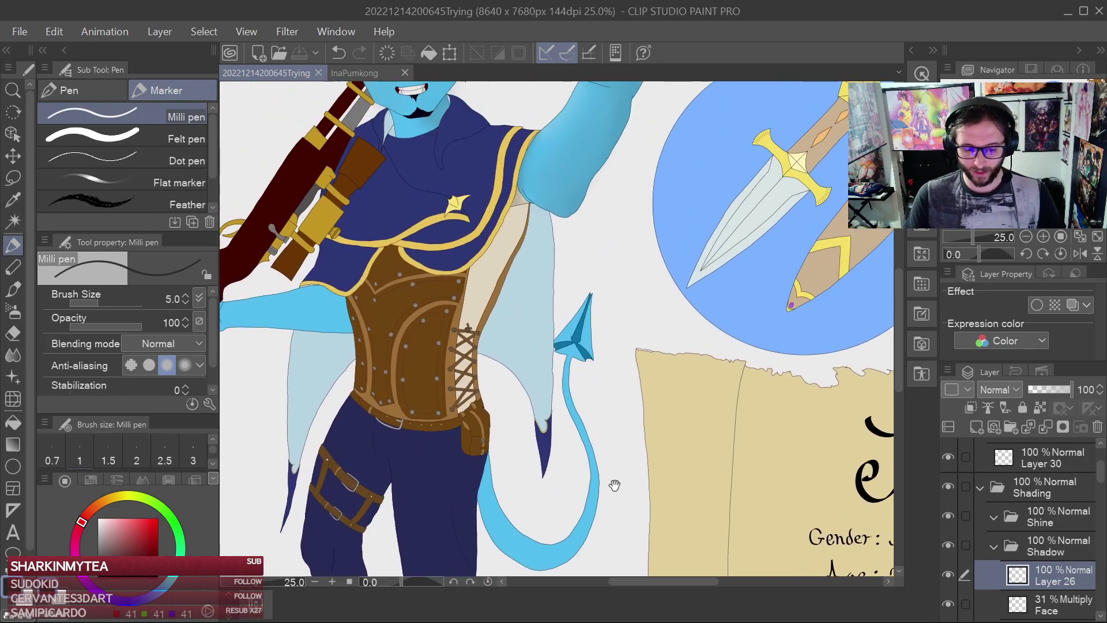
{"action": "scroll", "coordinate": [625, 447], "scroll_direction": "up", "scroll_amount": 4}
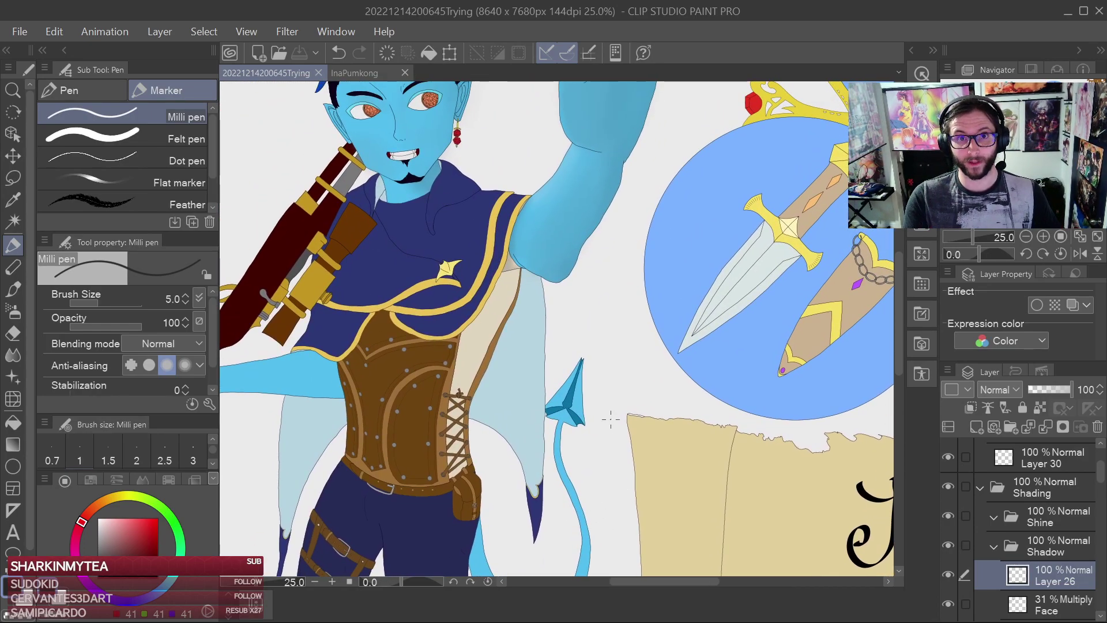
{"action": "mouse_move", "coordinate": [603, 355]}
{"action": "left_mouse_down"}
{"action": "mouse_move", "coordinate": [607, 410]}
{"action": "mouse_move", "coordinate": [622, 342]}
{"action": "left_mouse_up"}
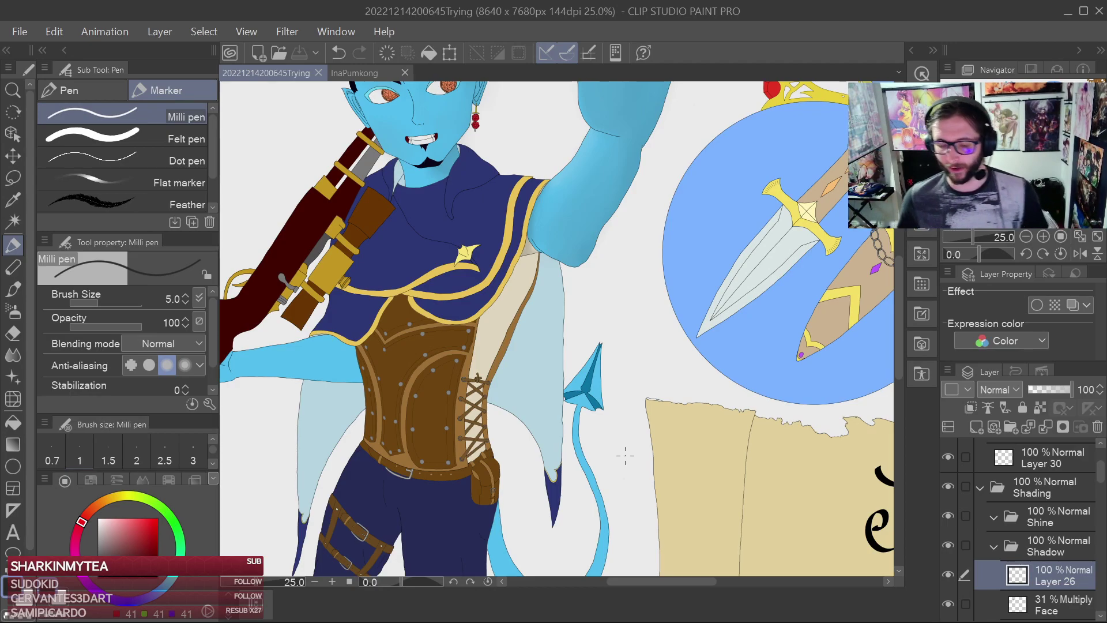
{"action": "left_click_drag", "start_coordinate": [697, 269], "coordinate": [706, 245]}
{"action": "left_click_drag", "start_coordinate": [700, 320], "coordinate": [786, 370]}
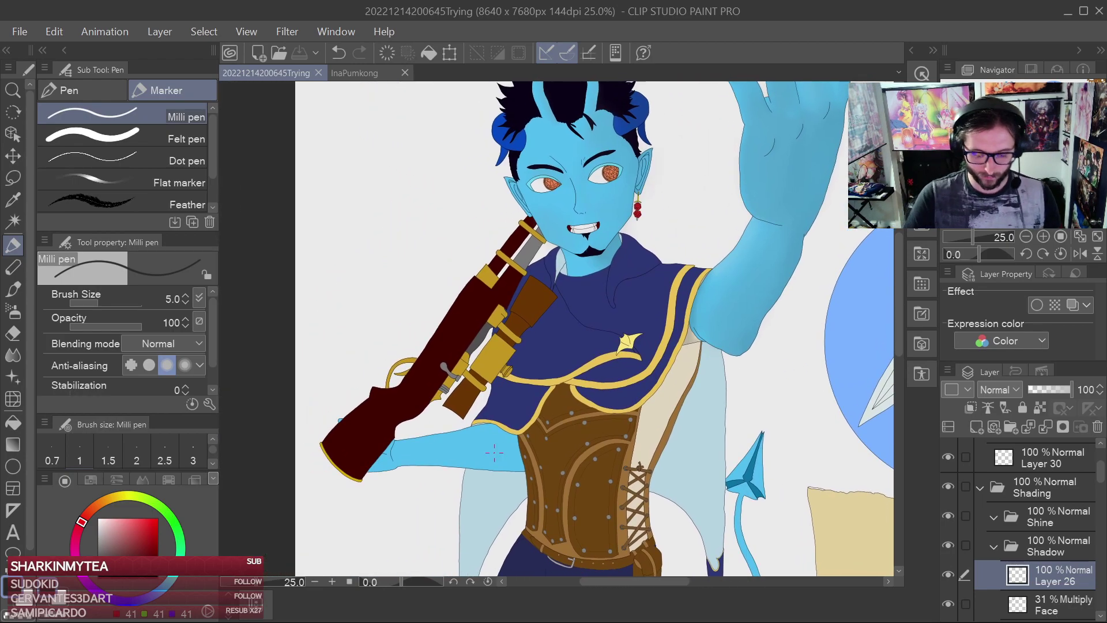
{"action": "left_click_drag", "start_coordinate": [650, 475], "coordinate": [665, 398]}
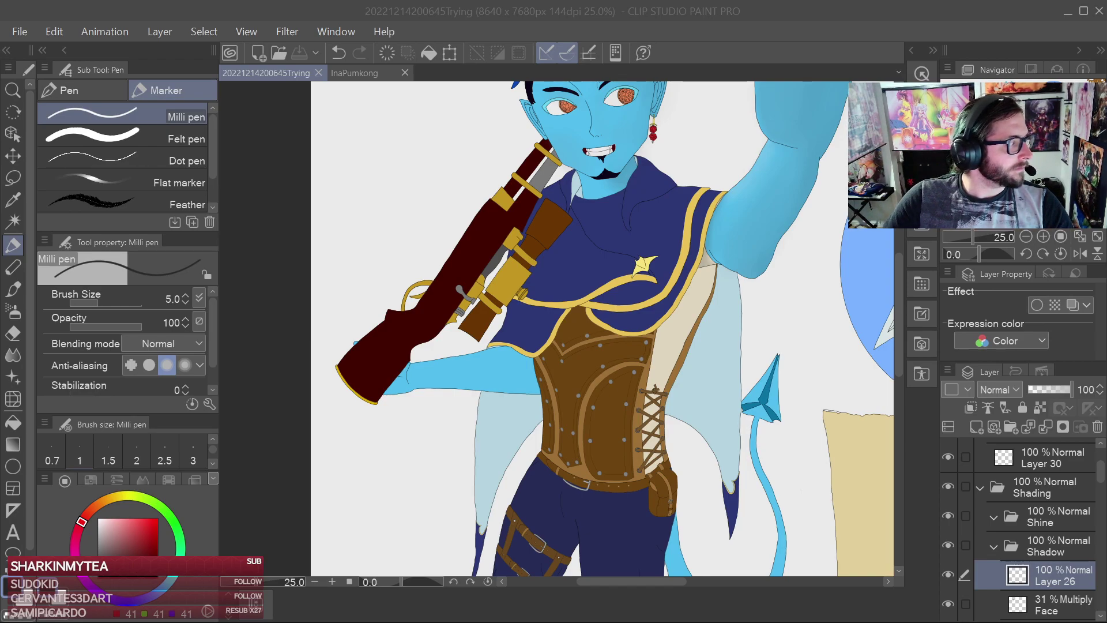
{"action": "left_click", "coordinate": [766, 304]}
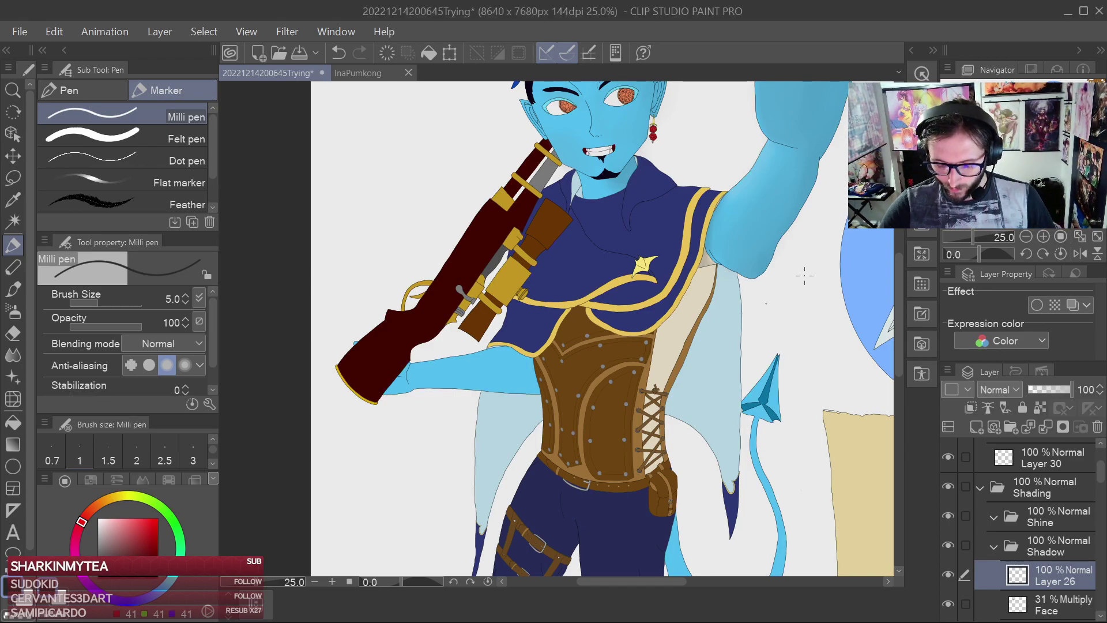
{"action": "key", "text": "ctrl+z"}
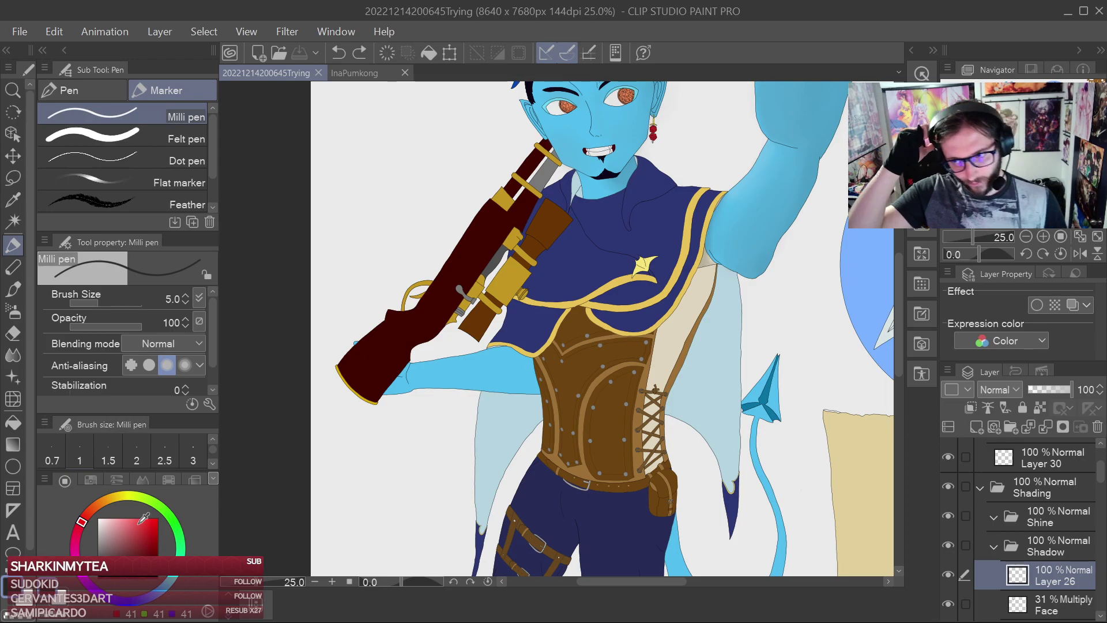
Inspect the corset and lowered arm up close, and hide and reshow Layer 26 to check its contents
{"action": "key", "text": "ctrl+plus"}
{"action": "key", "text": "ctrl+plus"}
{"action": "left_click_drag", "start_coordinate": [788, 352], "coordinate": [705, 278]}
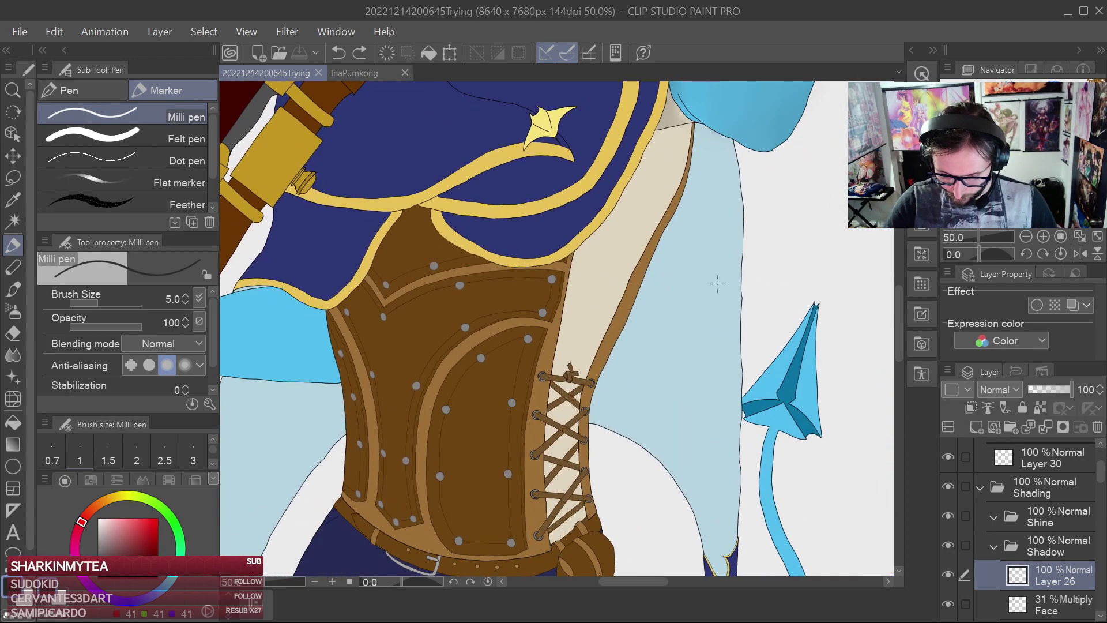
{"action": "left_click_drag", "start_coordinate": [693, 159], "coordinate": [760, 541]}
{"action": "mouse_move", "coordinate": [756, 380]}
{"action": "left_mouse_down"}
{"action": "mouse_move", "coordinate": [749, 482]}
{"action": "mouse_move", "coordinate": [738, 387]}
{"action": "left_mouse_up"}
{"action": "left_click_drag", "start_coordinate": [744, 554], "coordinate": [863, 86]}
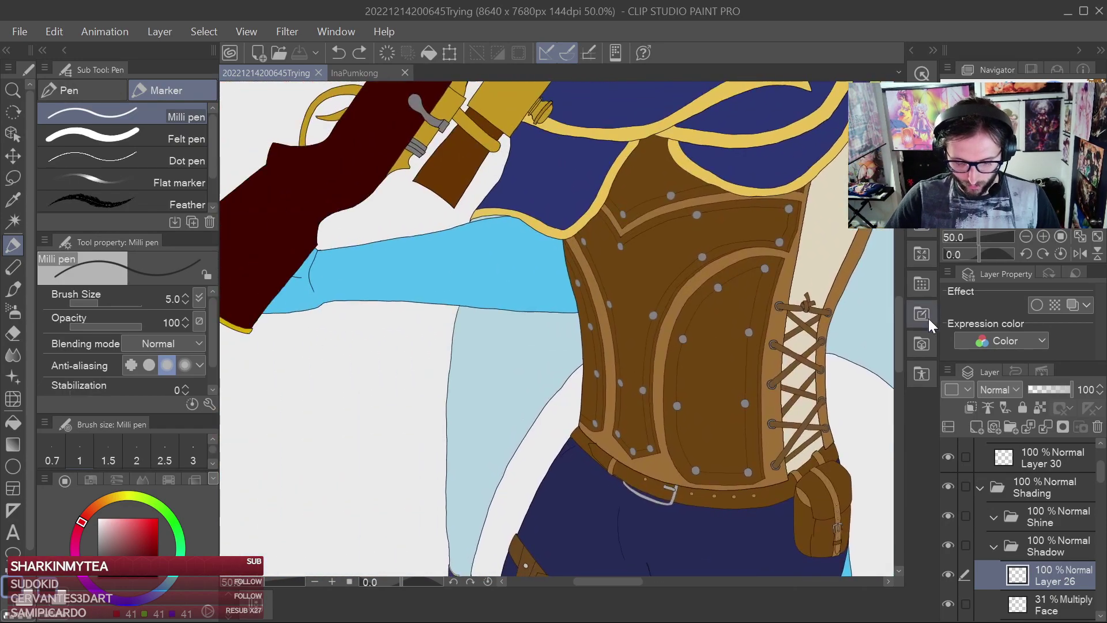
{"action": "left_click_drag", "start_coordinate": [705, 378], "coordinate": [777, 427]}
{"action": "left_click", "coordinate": [949, 575]}
{"action": "left_click", "coordinate": [949, 574]}
Set the Milli pen size to 30 and paint a dark shadow band on the forearm along the rifle stock's edge
{"action": "left_click_drag", "start_coordinate": [644, 452], "coordinate": [769, 517]}
{"action": "scroll", "coordinate": [729, 494], "scroll_direction": "up", "scroll_amount": 1}
{"action": "left_click_drag", "start_coordinate": [509, 423], "coordinate": [702, 510]}
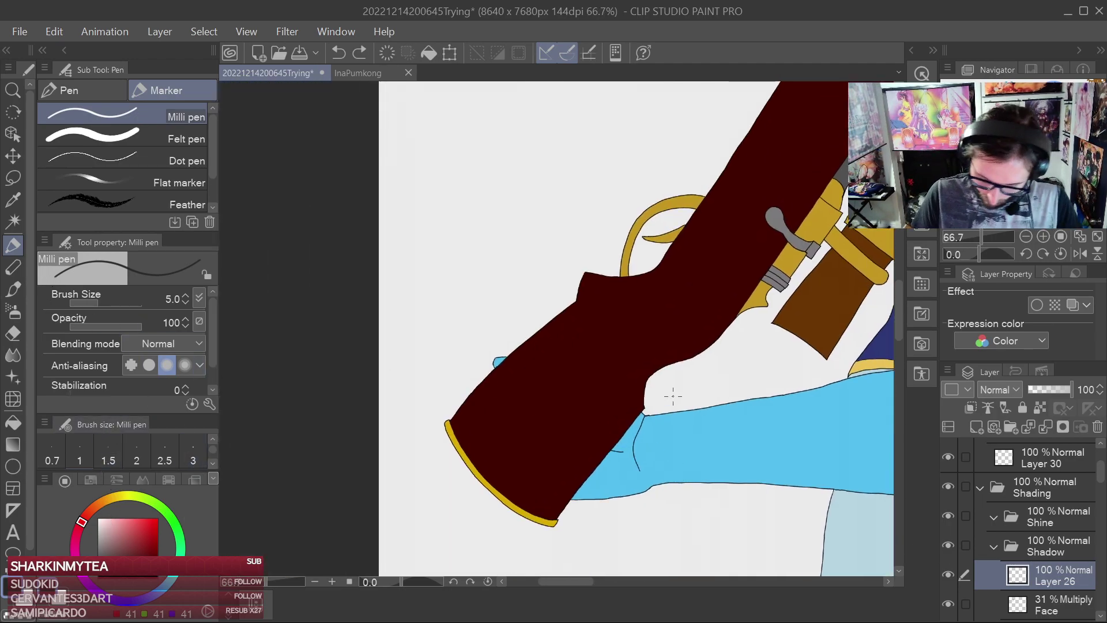
{"action": "key", "text": "bracketright"}
{"action": "key", "text": "bracketright"}
{"action": "key", "text": "bracketright"}
{"action": "key", "text": "bracketright"}
{"action": "key", "text": "bracketright"}
{"action": "key", "text": "bracketright"}
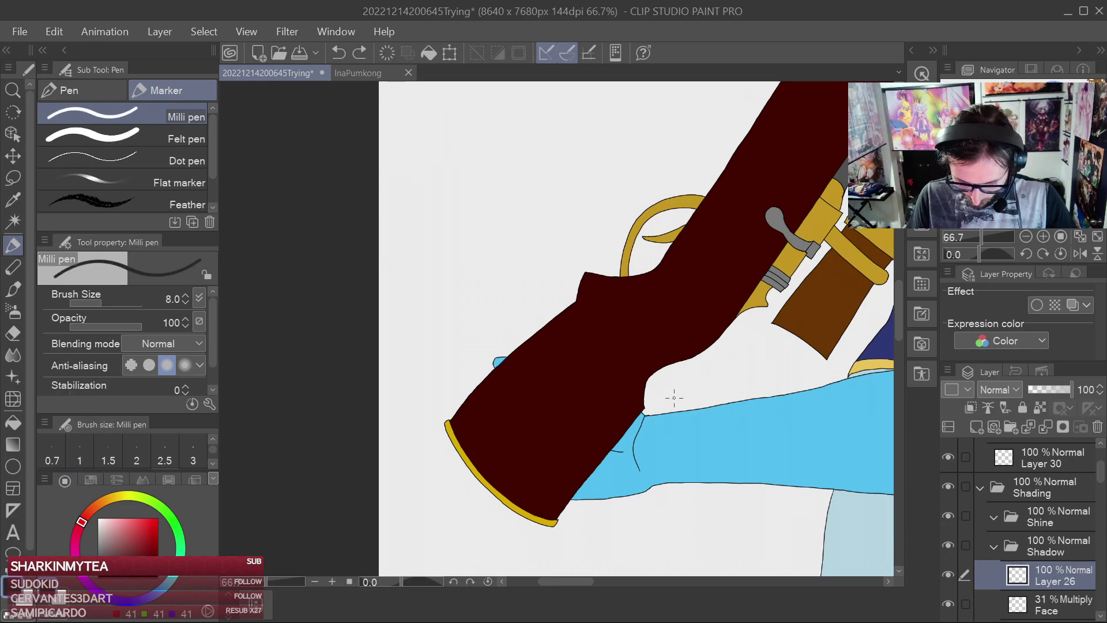
{"action": "key", "text": "bracketright"}
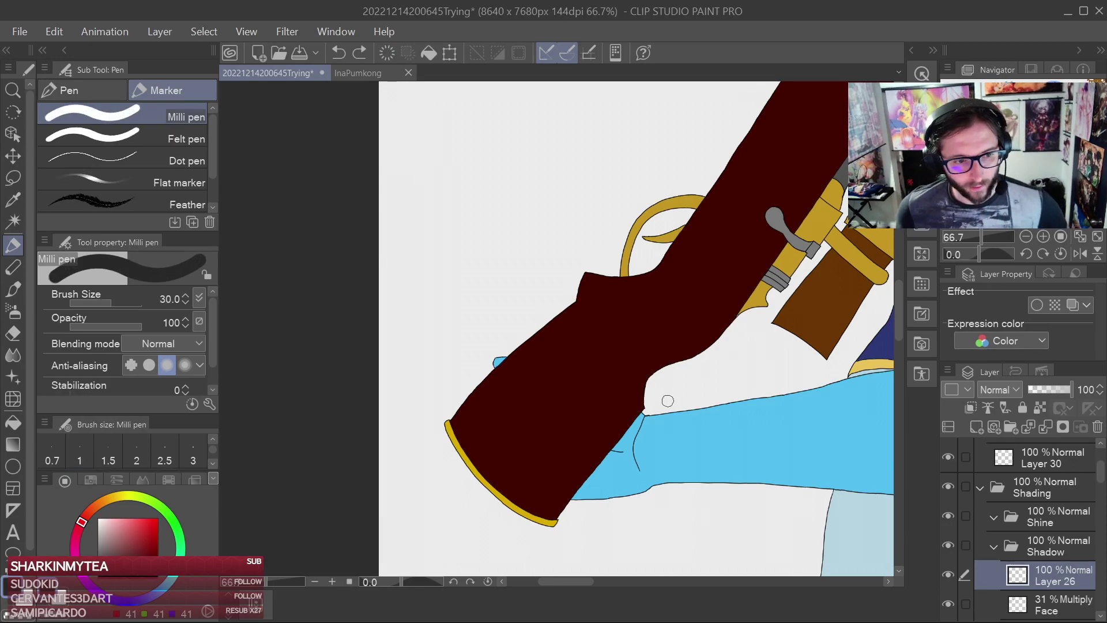
{"action": "scroll", "coordinate": [673, 455], "scroll_direction": "up", "scroll_amount": 3}
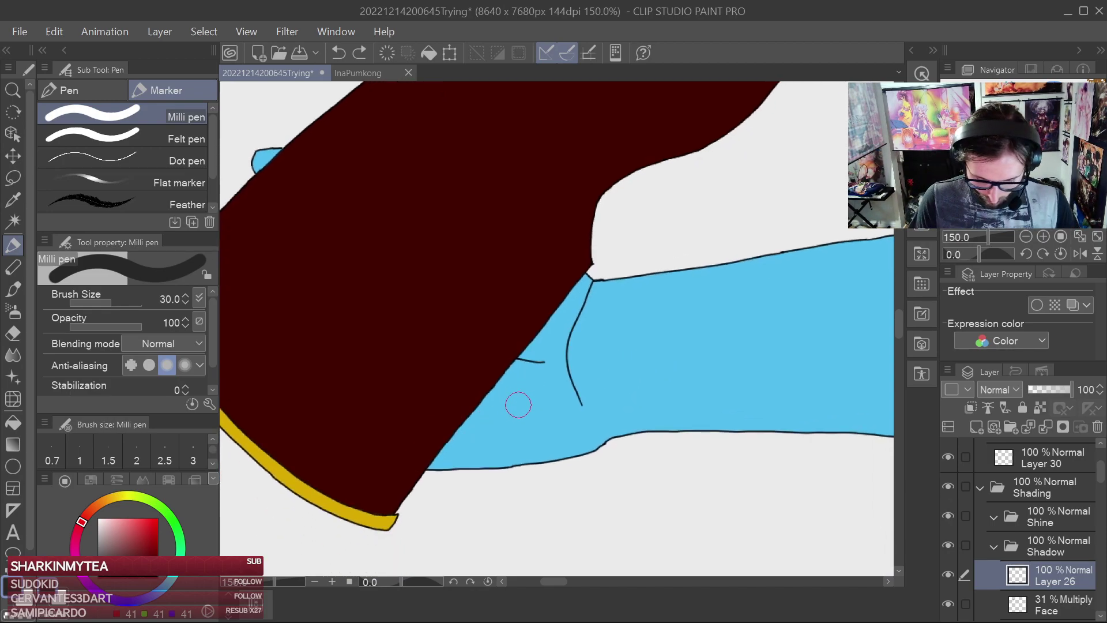
{"action": "left_click_drag", "start_coordinate": [438, 467], "coordinate": [582, 278]}
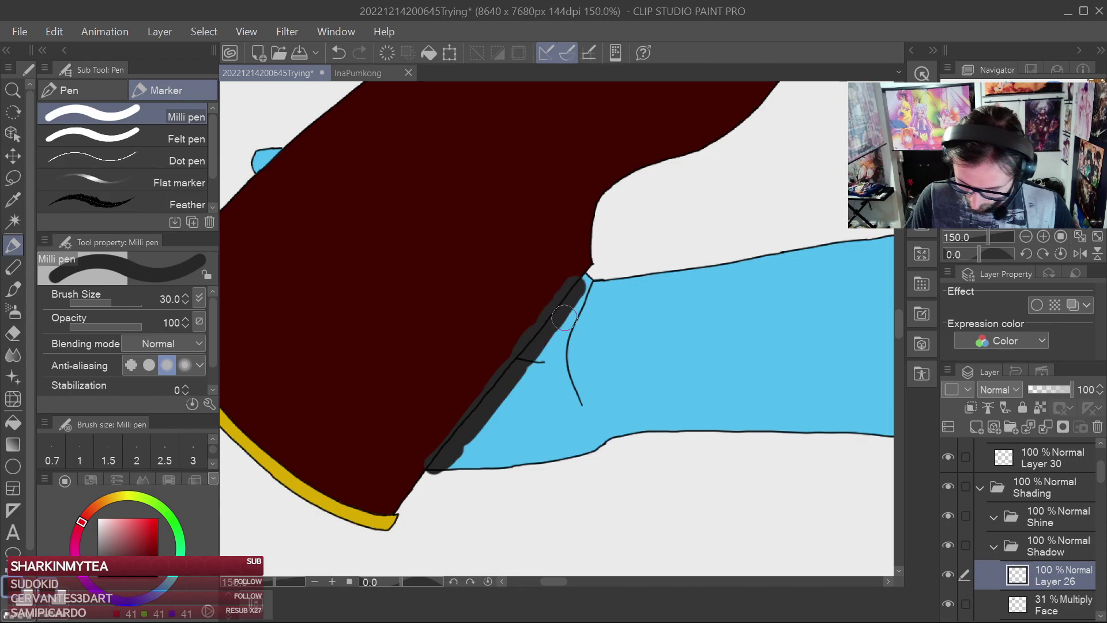
Set Layer 26's blending mode to Multiply and fill out the lower end of the shadow band beside the rifle stock
{"action": "left_click", "coordinate": [1000, 389]}
{"action": "left_click", "coordinate": [1015, 57]}
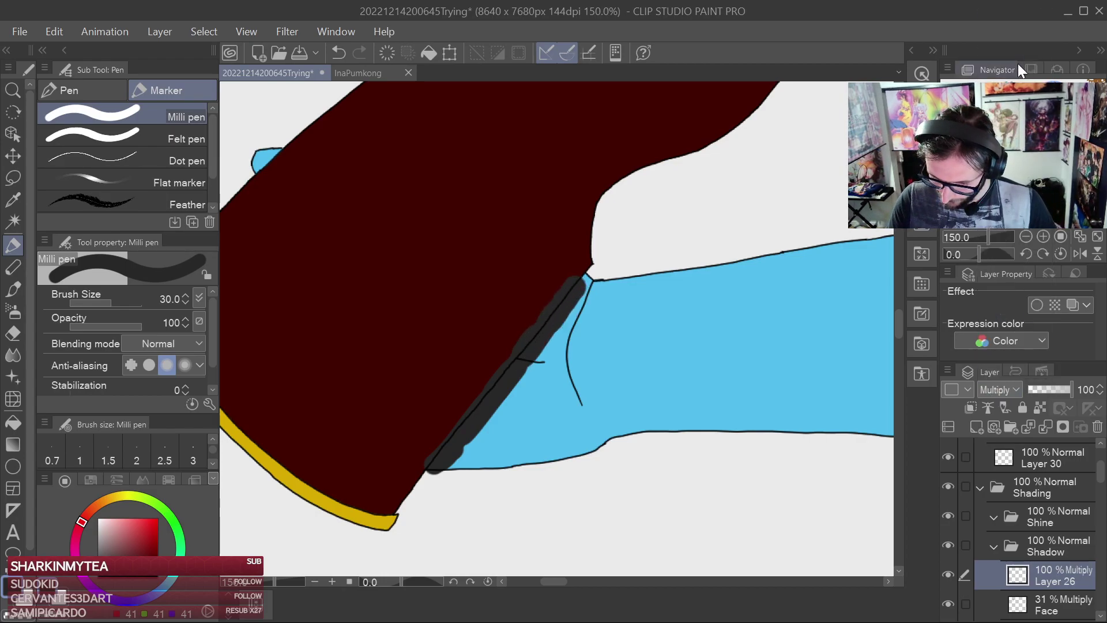
{"action": "left_click_drag", "start_coordinate": [751, 363], "coordinate": [689, 347]}
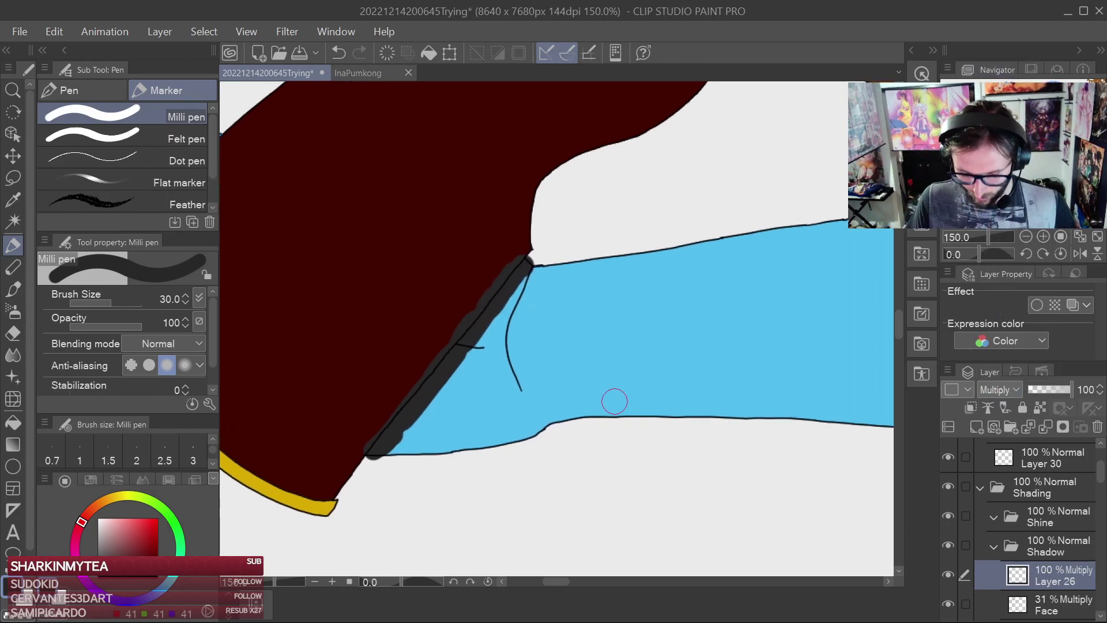
{"action": "mouse_move", "coordinate": [407, 431]}
{"action": "left_mouse_down"}
{"action": "mouse_move", "coordinate": [398, 444]}
{"action": "mouse_move", "coordinate": [519, 276]}
{"action": "mouse_move", "coordinate": [475, 361]}
{"action": "mouse_move", "coordinate": [392, 445]}
{"action": "mouse_move", "coordinate": [406, 451]}
{"action": "left_mouse_up"}
Paint a small dark shadow patch where the lowered arm meets the cape's gold trim and the corset
{"action": "scroll", "coordinate": [660, 376], "scroll_direction": "down", "scroll_amount": 4}
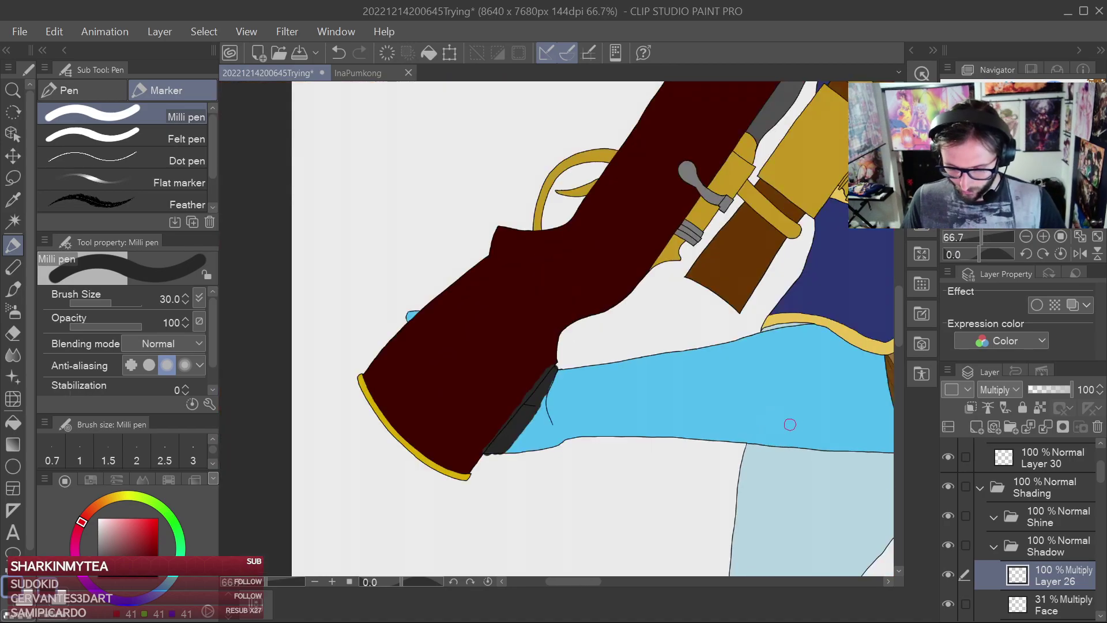
{"action": "scroll", "coordinate": [667, 406], "scroll_direction": "up", "scroll_amount": 4}
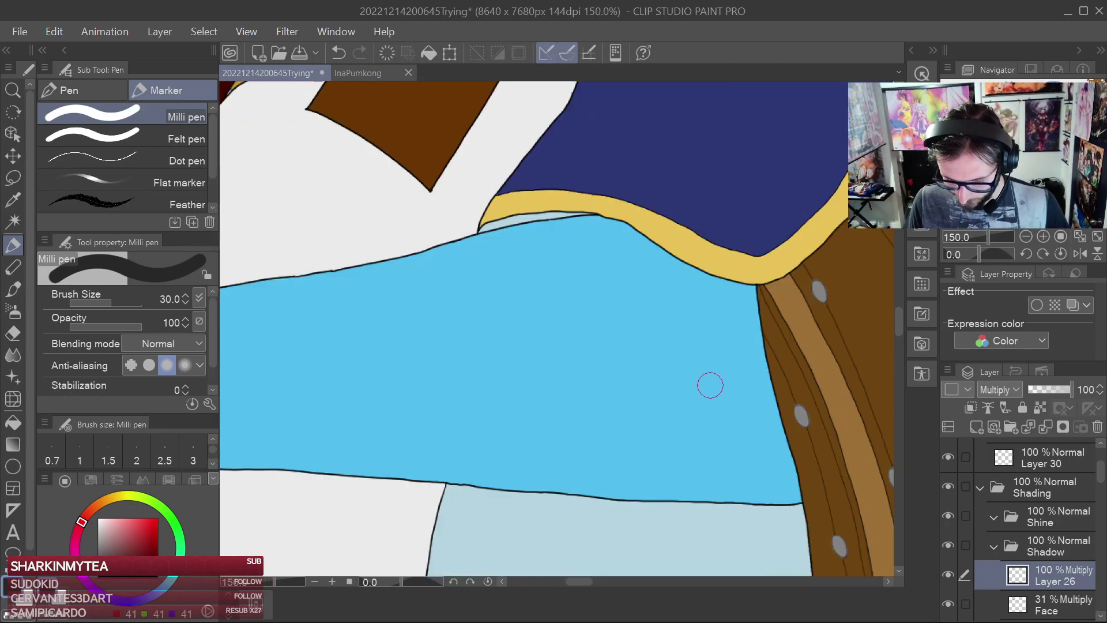
{"action": "left_click_drag", "start_coordinate": [753, 280], "coordinate": [759, 283]}
{"action": "left_click_drag", "start_coordinate": [801, 337], "coordinate": [761, 248]}
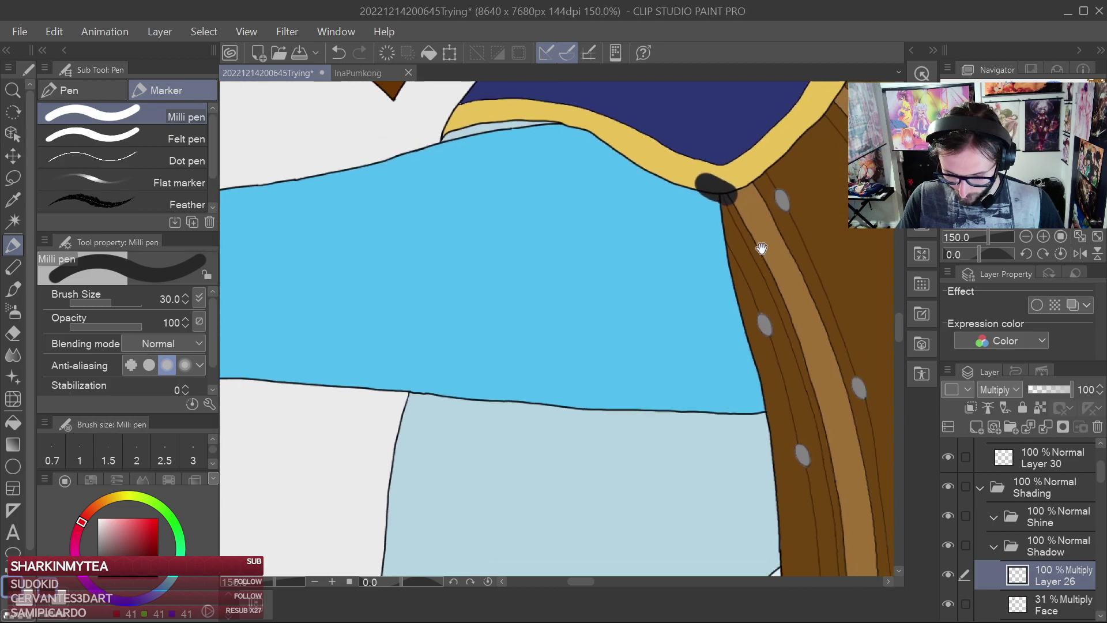
{"action": "scroll", "coordinate": [780, 287], "scroll_direction": "down", "scroll_amount": 5}
{"action": "left_click_drag", "start_coordinate": [793, 293], "coordinate": [675, 292]}
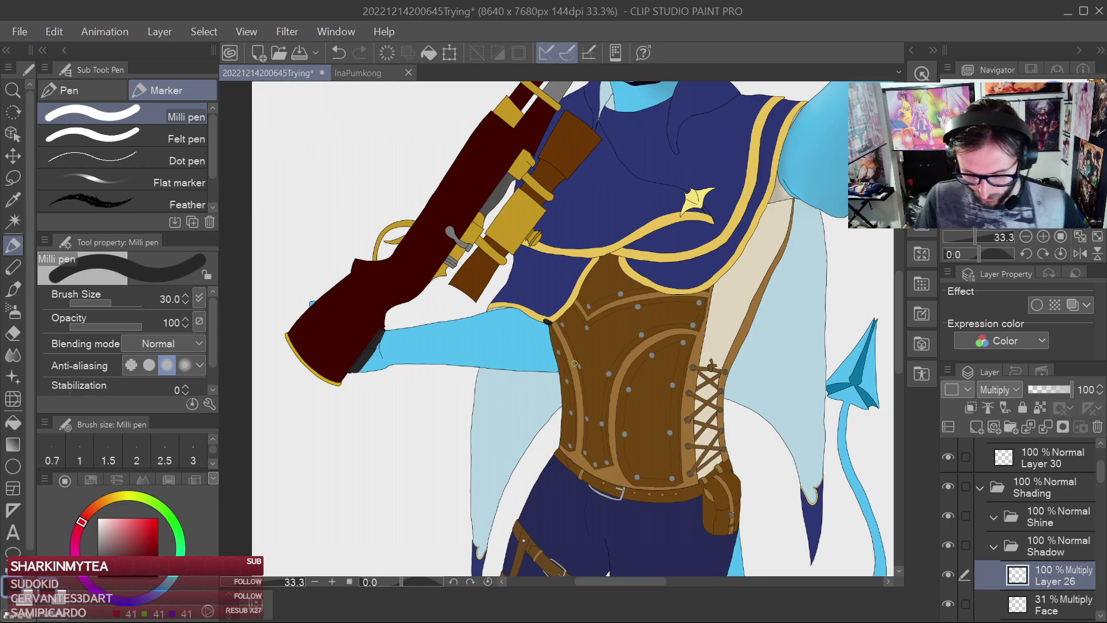
Paint dark shadows along the arm's crease near the rifle stock and in the arm's lower corner against the corset
{"action": "scroll", "coordinate": [547, 356], "scroll_direction": "up", "scroll_amount": 3}
{"action": "left_click_drag", "start_coordinate": [476, 368], "coordinate": [752, 469]}
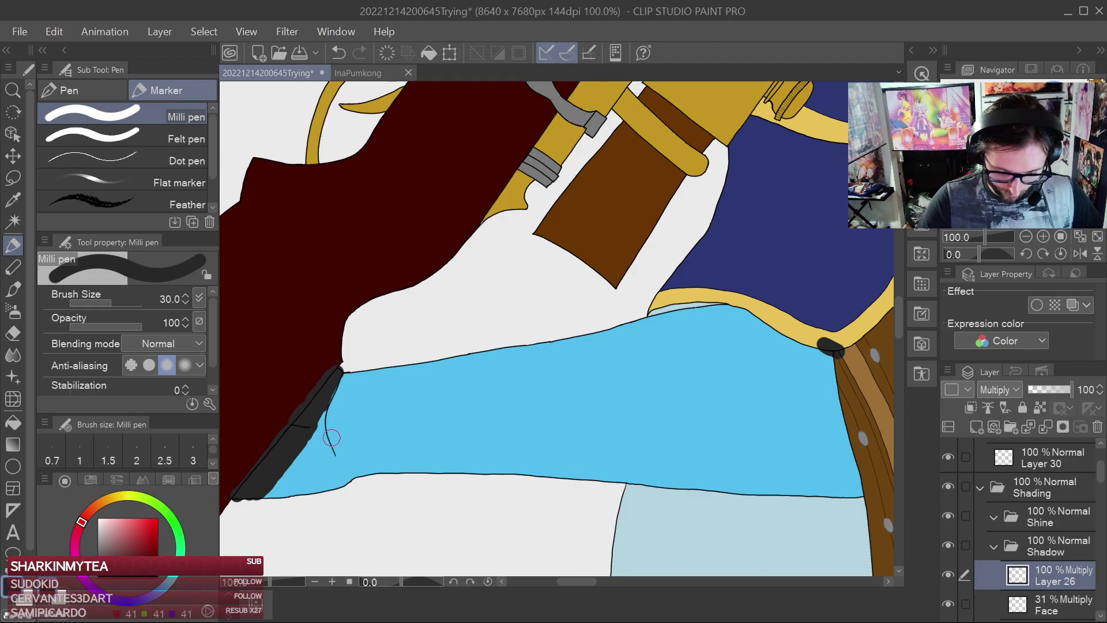
{"action": "mouse_move", "coordinate": [337, 455]}
{"action": "left_mouse_down"}
{"action": "mouse_move", "coordinate": [329, 415]}
{"action": "mouse_move", "coordinate": [342, 373]}
{"action": "left_mouse_up"}
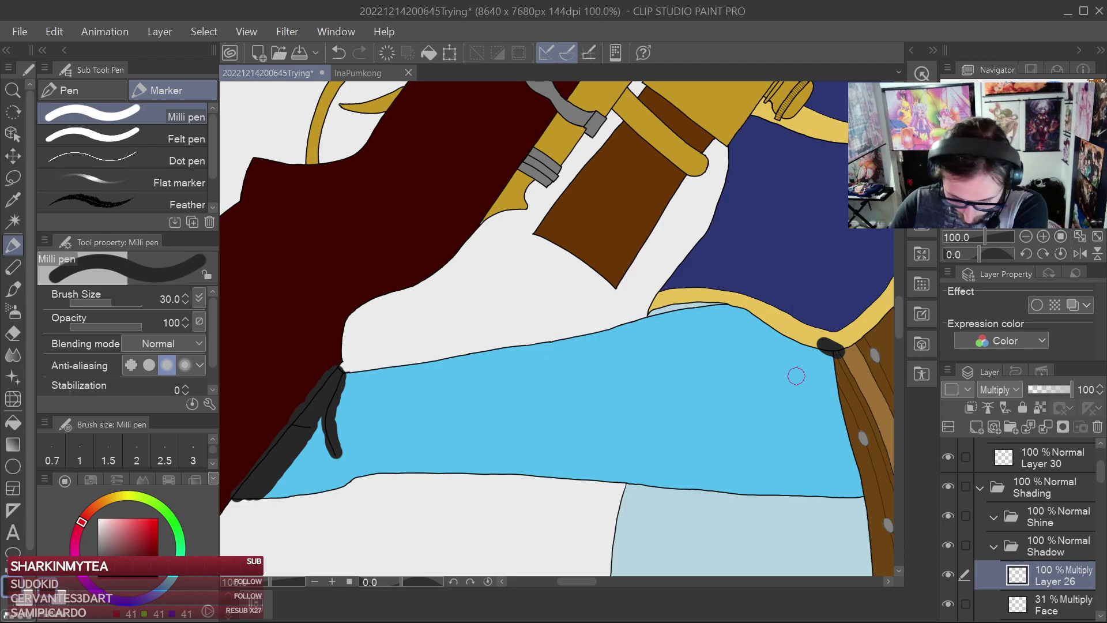
{"action": "mouse_move", "coordinate": [818, 489]}
{"action": "left_mouse_down"}
{"action": "mouse_move", "coordinate": [852, 468]}
{"action": "mouse_move", "coordinate": [817, 489]}
{"action": "mouse_move", "coordinate": [861, 489]}
{"action": "mouse_move", "coordinate": [834, 490]}
{"action": "mouse_move", "coordinate": [850, 470]}
{"action": "mouse_move", "coordinate": [804, 497]}
{"action": "mouse_move", "coordinate": [865, 492]}
{"action": "left_mouse_up"}
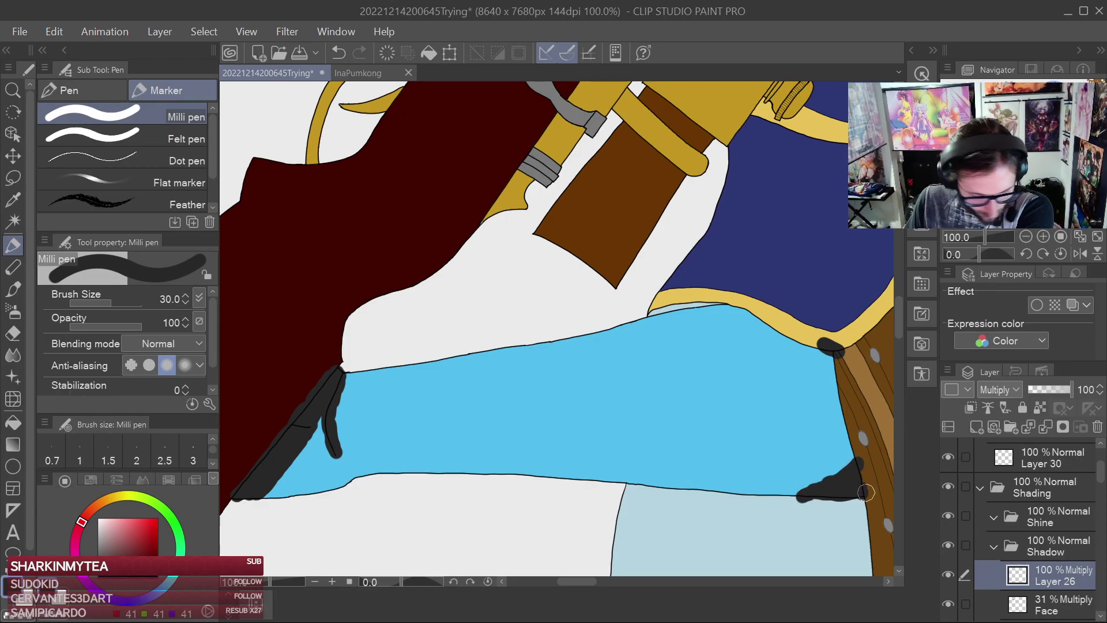
Extend the dark shadow down the arm's edge along the corset and paint a lighter gray shadow band beneath the cape's gold trim
{"action": "mouse_move", "coordinate": [833, 347]}
{"action": "left_mouse_down"}
{"action": "mouse_move", "coordinate": [844, 378]}
{"action": "mouse_move", "coordinate": [821, 341]}
{"action": "mouse_move", "coordinate": [840, 381]}
{"action": "mouse_move", "coordinate": [812, 339]}
{"action": "mouse_move", "coordinate": [831, 353]}
{"action": "left_mouse_up"}
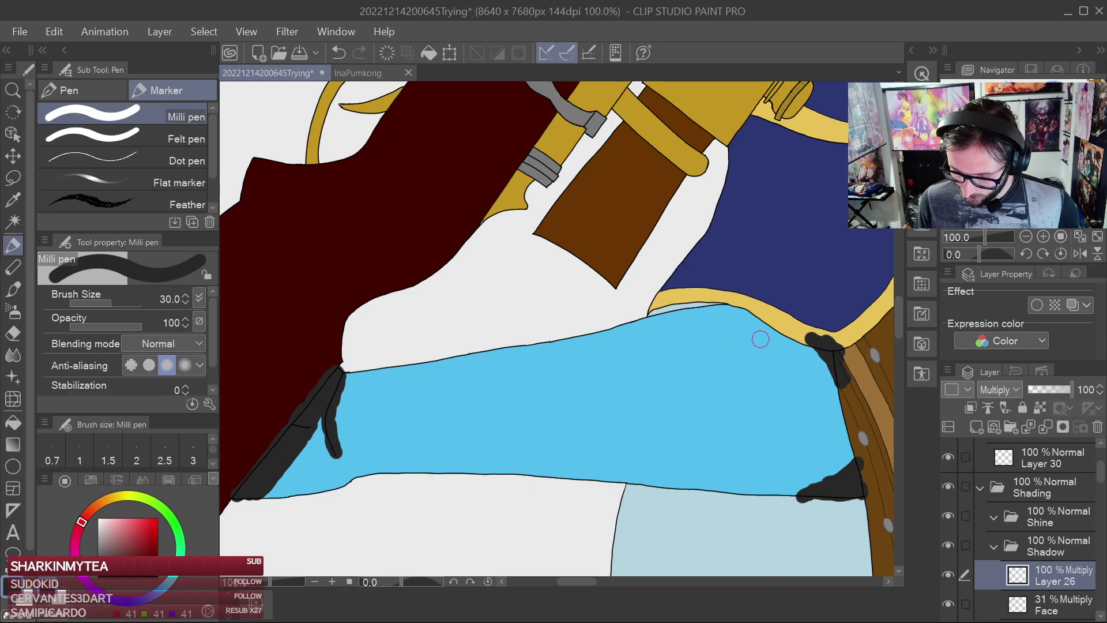
{"action": "left_click", "coordinate": [97, 550]}
{"action": "mouse_move", "coordinate": [676, 324]}
{"action": "left_mouse_down"}
{"action": "mouse_move", "coordinate": [757, 311]}
{"action": "mouse_move", "coordinate": [684, 317]}
{"action": "mouse_move", "coordinate": [798, 344]}
{"action": "mouse_move", "coordinate": [729, 320]}
{"action": "left_mouse_up"}
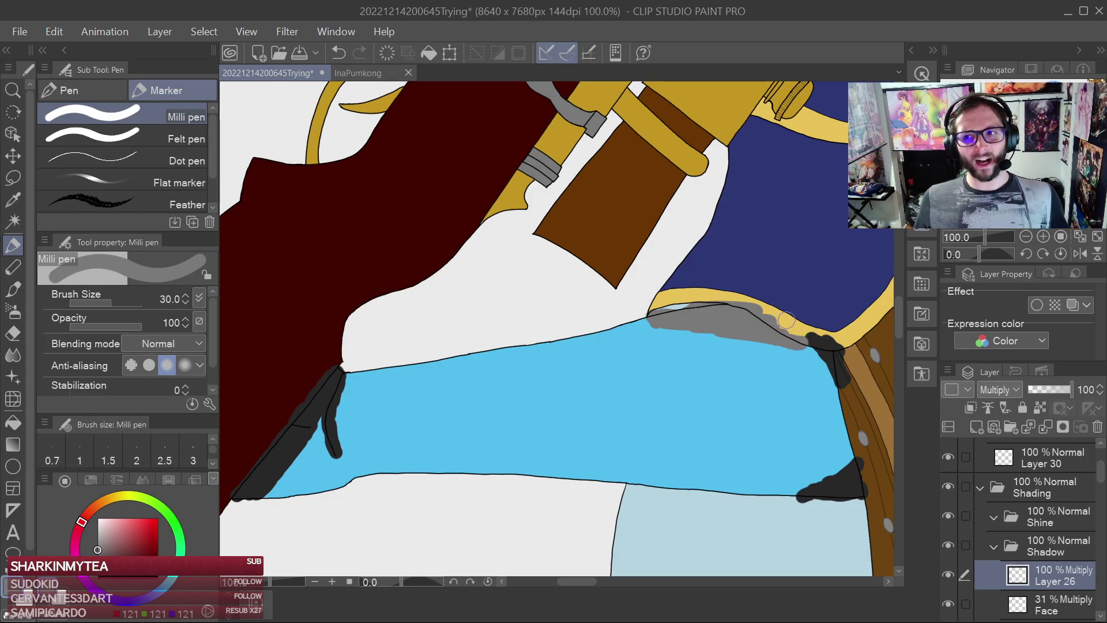
Erase the shadow paint spilling over the gold trim and corset with the Hard eraser at size 8
{"action": "left_click", "coordinate": [13, 334]}
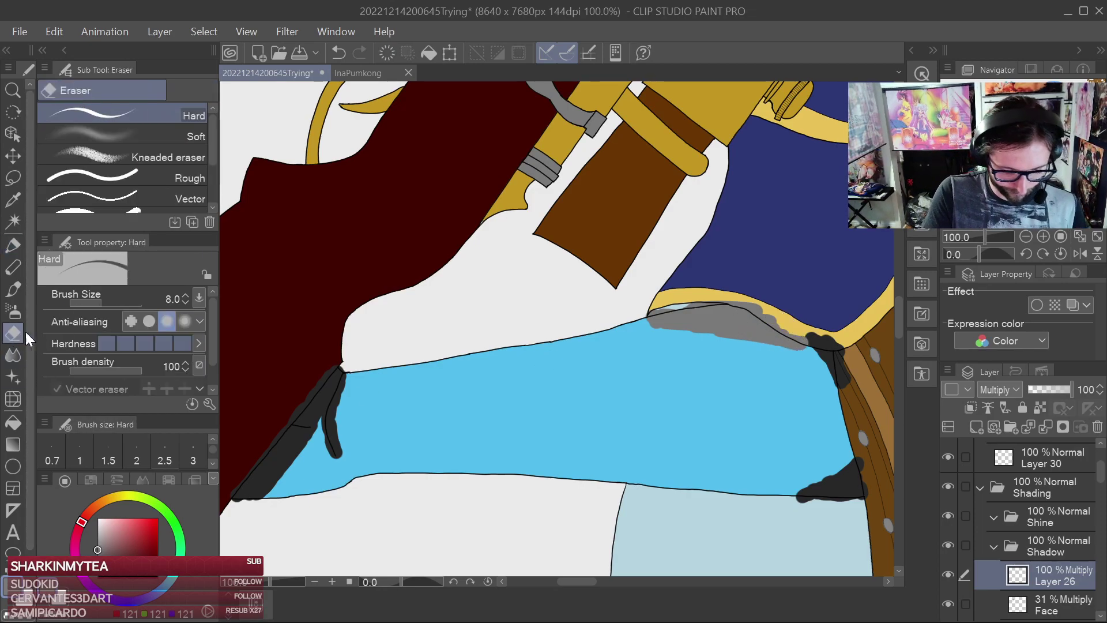
{"action": "scroll", "coordinate": [785, 341], "scroll_direction": "up", "scroll_amount": 2}
{"action": "scroll", "coordinate": [765, 264], "scroll_direction": "up", "scroll_amount": 1}
{"action": "mouse_move", "coordinate": [564, 306]}
{"action": "left_mouse_down"}
{"action": "mouse_move", "coordinate": [536, 321]}
{"action": "mouse_move", "coordinate": [723, 291]}
{"action": "mouse_move", "coordinate": [626, 258]}
{"action": "mouse_move", "coordinate": [544, 274]}
{"action": "mouse_move", "coordinate": [595, 291]}
{"action": "mouse_move", "coordinate": [609, 305]}
{"action": "mouse_move", "coordinate": [569, 287]}
{"action": "mouse_move", "coordinate": [614, 317]}
{"action": "mouse_move", "coordinate": [604, 289]}
{"action": "mouse_move", "coordinate": [613, 319]}
{"action": "mouse_move", "coordinate": [669, 351]}
{"action": "mouse_move", "coordinate": [659, 335]}
{"action": "mouse_move", "coordinate": [705, 327]}
{"action": "left_mouse_up"}
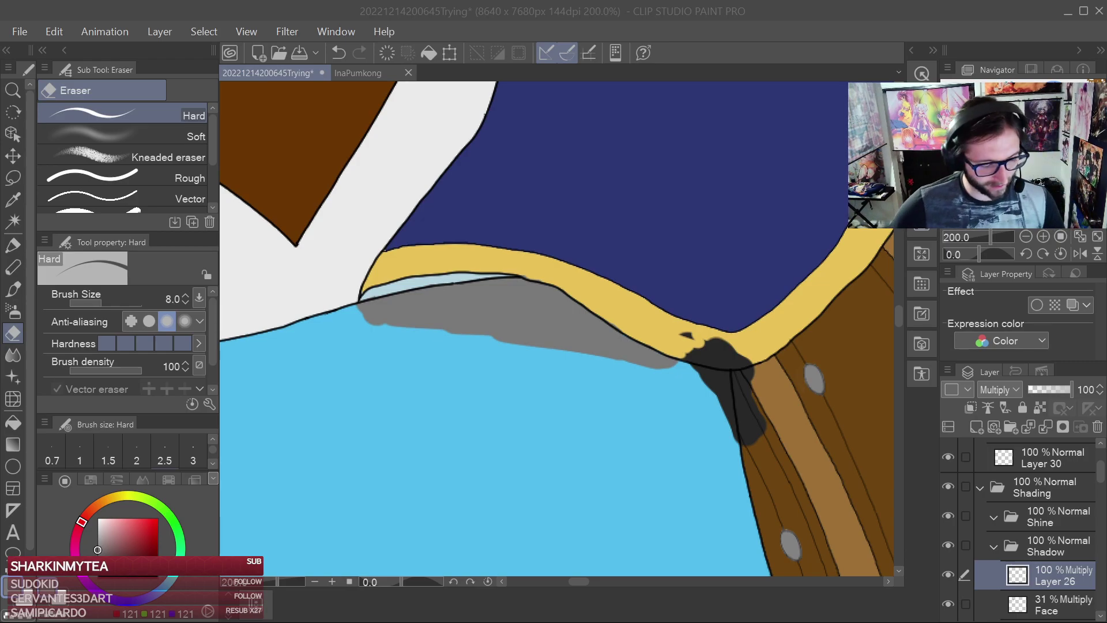
{"action": "mouse_move", "coordinate": [692, 338]}
{"action": "left_mouse_down"}
{"action": "mouse_move", "coordinate": [730, 347]}
{"action": "mouse_move", "coordinate": [720, 339]}
{"action": "mouse_move", "coordinate": [687, 353]}
{"action": "mouse_move", "coordinate": [702, 360]}
{"action": "mouse_move", "coordinate": [757, 357]}
{"action": "mouse_move", "coordinate": [685, 355]}
{"action": "left_mouse_up"}
{"action": "left_click_drag", "start_coordinate": [754, 357], "coordinate": [735, 349]}
{"action": "mouse_move", "coordinate": [751, 454]}
{"action": "left_mouse_down"}
{"action": "mouse_move", "coordinate": [729, 359]}
{"action": "mouse_move", "coordinate": [752, 371]}
{"action": "mouse_move", "coordinate": [748, 432]}
{"action": "mouse_move", "coordinate": [770, 443]}
{"action": "left_mouse_up"}
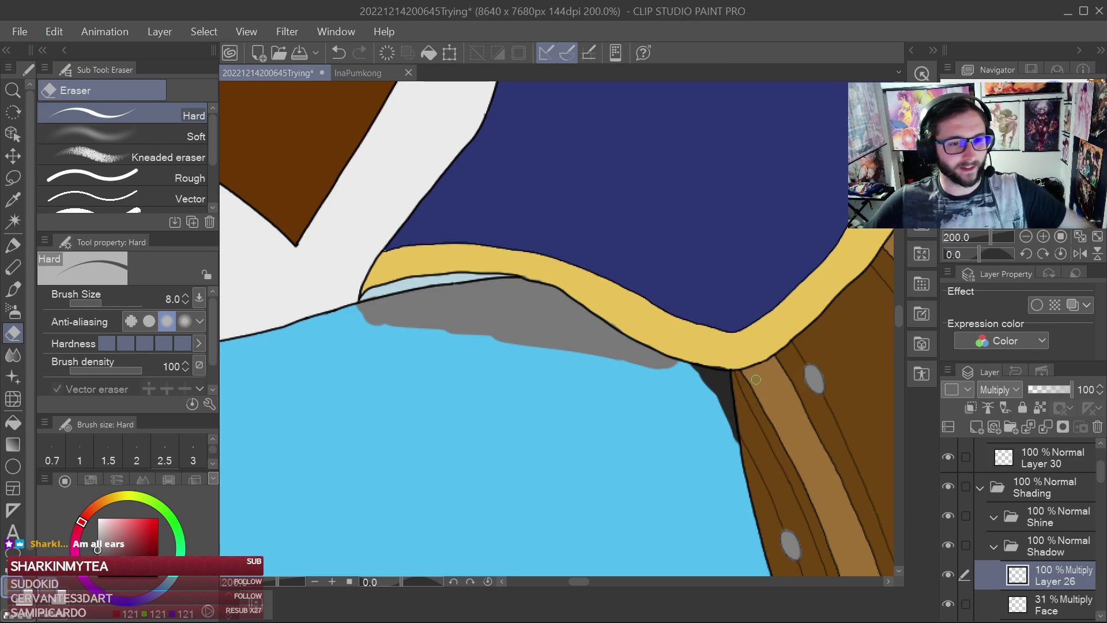
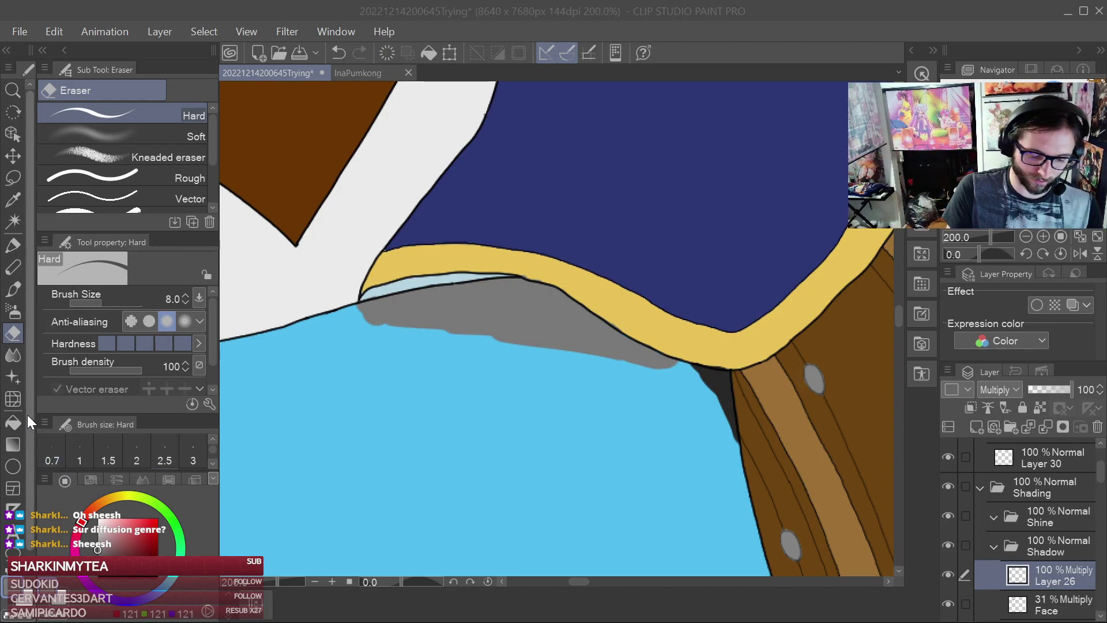
Blend the shadows under the gold trim into the arm using Soft Blend at size 50
{"action": "left_click", "coordinate": [12, 355]}
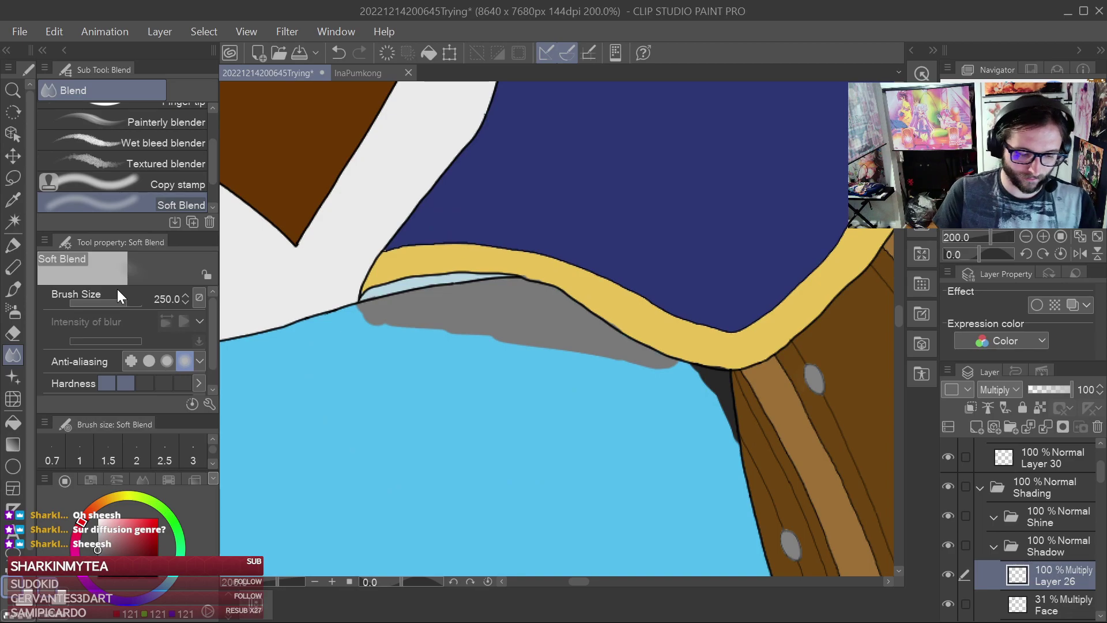
{"action": "key", "text": "bracketleft"}
{"action": "key", "text": "bracketleft"}
{"action": "key", "text": "bracketleft"}
{"action": "key", "text": "bracketleft"}
{"action": "key", "text": "bracketleft"}
{"action": "key", "text": "bracketleft"}
{"action": "key", "text": "bracketleft"}
{"action": "key", "text": "bracketleft"}
{"action": "key", "text": "bracketleft"}
{"action": "mouse_move", "coordinate": [371, 334]}
{"action": "left_mouse_down"}
{"action": "mouse_move", "coordinate": [500, 342]}
{"action": "mouse_move", "coordinate": [384, 317]}
{"action": "mouse_move", "coordinate": [430, 358]}
{"action": "mouse_move", "coordinate": [453, 344]}
{"action": "mouse_move", "coordinate": [633, 369]}
{"action": "mouse_move", "coordinate": [464, 347]}
{"action": "mouse_move", "coordinate": [603, 380]}
{"action": "mouse_move", "coordinate": [561, 336]}
{"action": "mouse_move", "coordinate": [611, 303]}
{"action": "mouse_move", "coordinate": [542, 293]}
{"action": "mouse_move", "coordinate": [411, 299]}
{"action": "mouse_move", "coordinate": [374, 316]}
{"action": "mouse_move", "coordinate": [406, 290]}
{"action": "mouse_move", "coordinate": [627, 284]}
{"action": "mouse_move", "coordinate": [450, 328]}
{"action": "mouse_move", "coordinate": [383, 371]}
{"action": "mouse_move", "coordinate": [497, 377]}
{"action": "mouse_move", "coordinate": [525, 317]}
{"action": "mouse_move", "coordinate": [583, 315]}
{"action": "mouse_move", "coordinate": [482, 393]}
{"action": "mouse_move", "coordinate": [756, 400]}
{"action": "mouse_move", "coordinate": [692, 380]}
{"action": "mouse_move", "coordinate": [735, 449]}
{"action": "mouse_move", "coordinate": [683, 365]}
{"action": "mouse_move", "coordinate": [716, 380]}
{"action": "mouse_move", "coordinate": [734, 462]}
{"action": "left_mouse_up"}
{"action": "left_click", "coordinate": [948, 575]}
{"action": "left_click", "coordinate": [947, 575]}
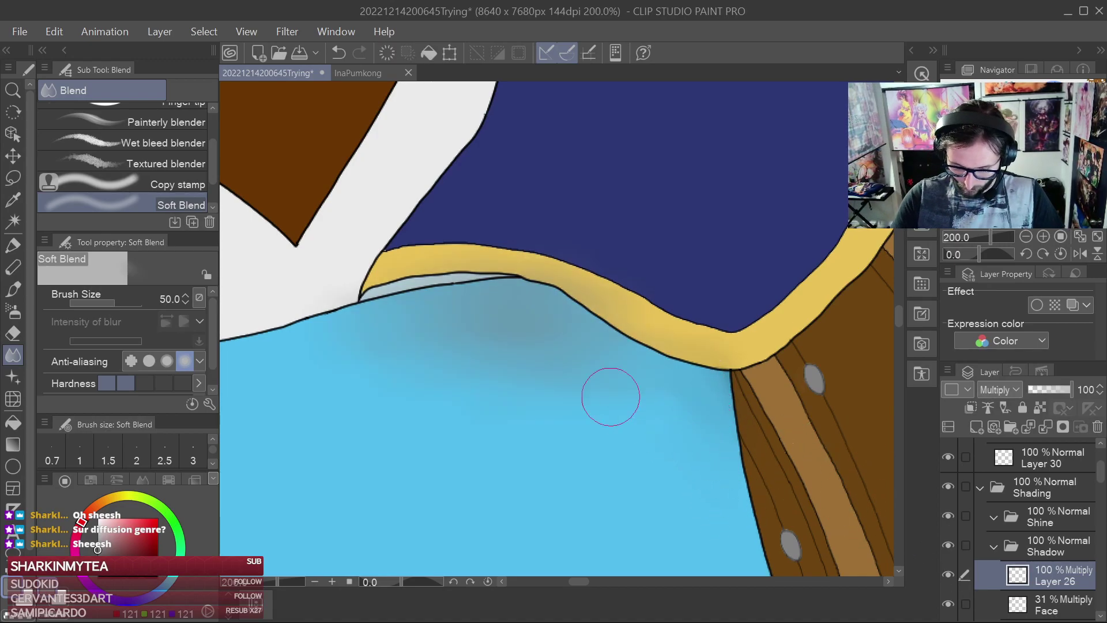
Smooth the darkest part of the blended shadow beneath the gold trim with more Soft Blend strokes
{"action": "scroll", "coordinate": [725, 440], "scroll_direction": "down", "scroll_amount": 2}
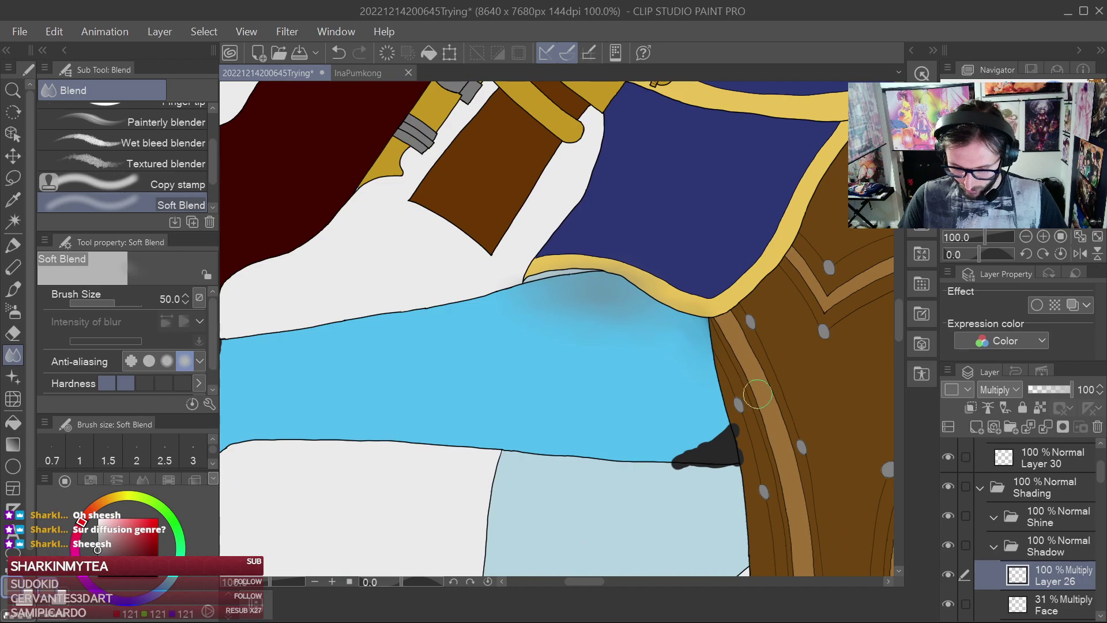
{"action": "scroll", "coordinate": [728, 326], "scroll_direction": "up", "scroll_amount": 1}
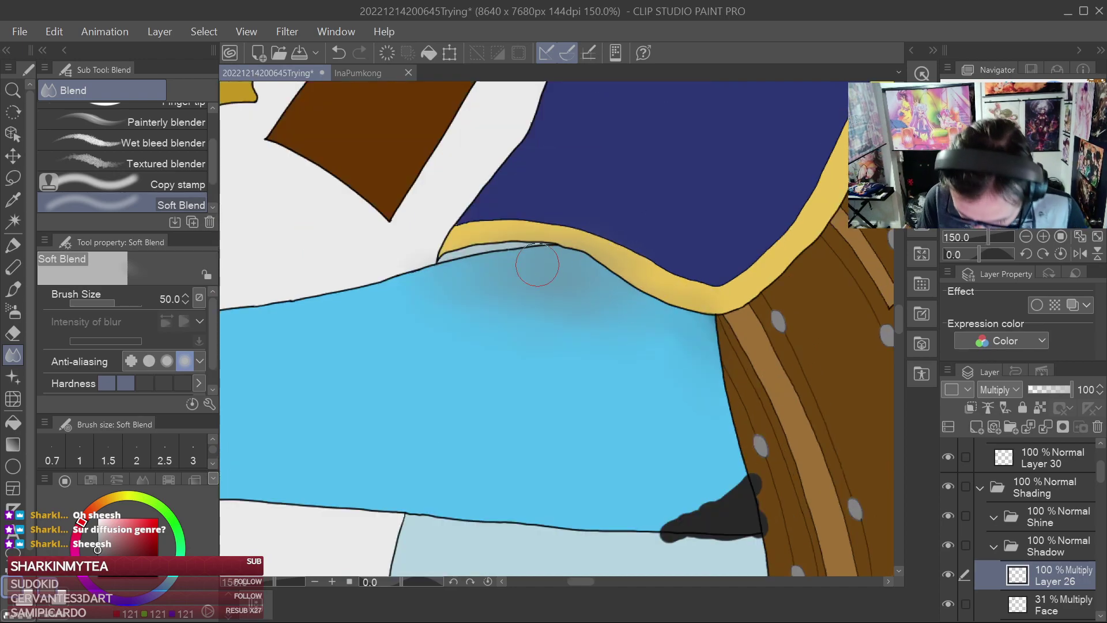
{"action": "mouse_move", "coordinate": [540, 281]}
{"action": "left_mouse_down"}
{"action": "mouse_move", "coordinate": [579, 295]}
{"action": "mouse_move", "coordinate": [504, 279]}
{"action": "mouse_move", "coordinate": [520, 262]}
{"action": "mouse_move", "coordinate": [613, 313]}
{"action": "left_mouse_up"}
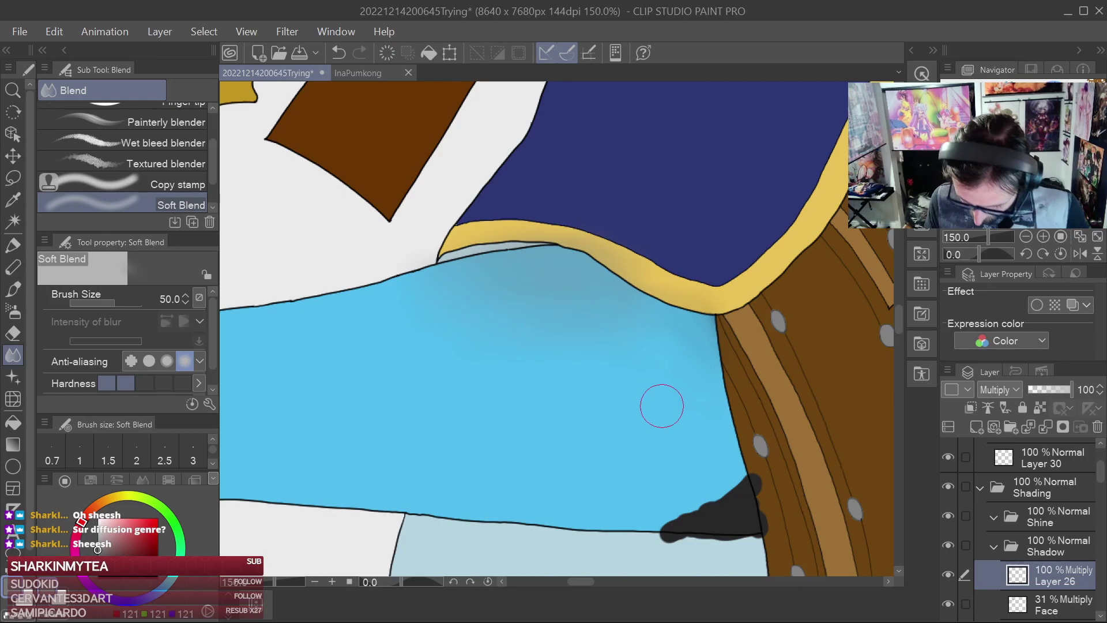
{"action": "left_click", "coordinate": [946, 575]}
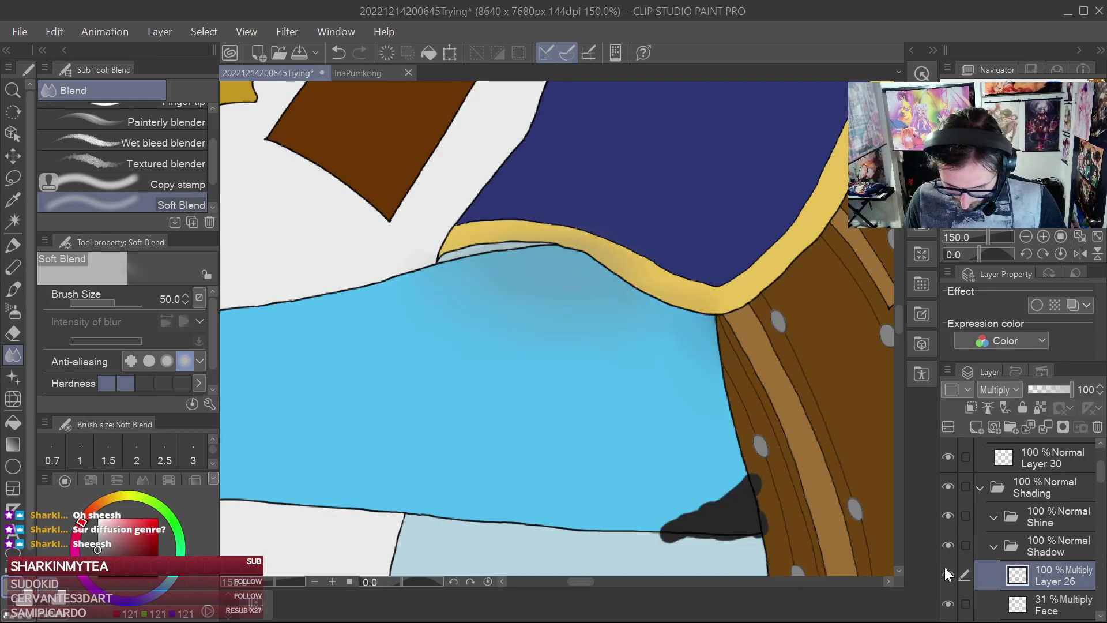
Erase the blurred shadow from the gold trim and blue cape using the Hard eraser at size 30
{"action": "left_click", "coordinate": [16, 332]}
{"action": "scroll", "coordinate": [692, 271], "scroll_direction": "up", "scroll_amount": 3}
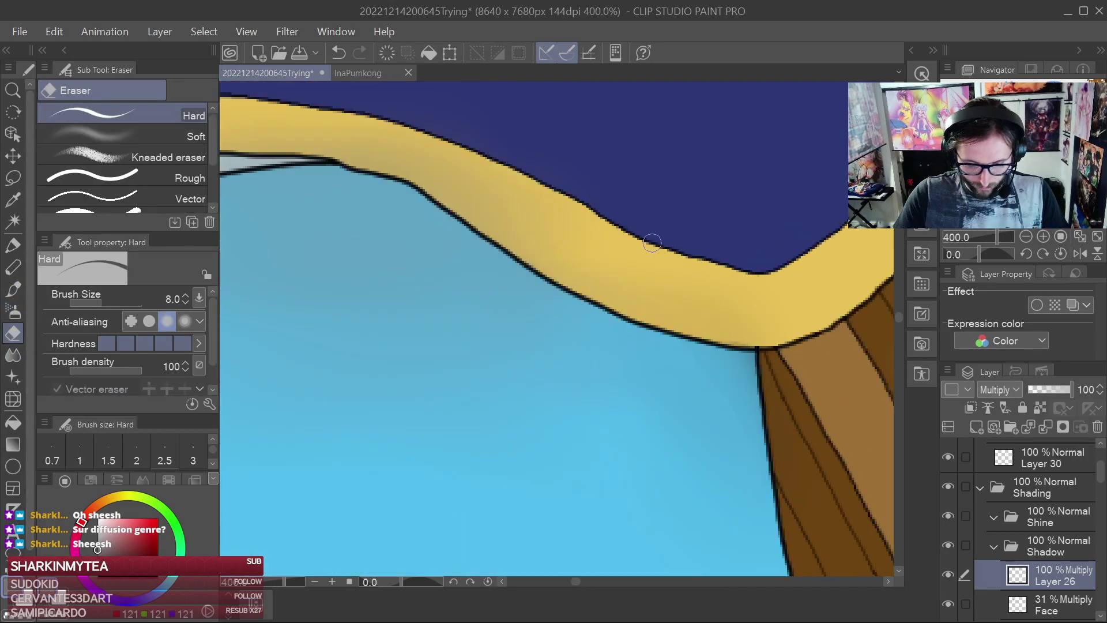
{"action": "scroll", "coordinate": [652, 243], "scroll_direction": "down", "scroll_amount": 3}
{"action": "scroll", "coordinate": [767, 345], "scroll_direction": "up", "scroll_amount": 1}
{"action": "key", "text": "bracketright"}
{"action": "key", "text": "bracketright"}
{"action": "key", "text": "bracketright"}
{"action": "key", "text": "bracketright"}
{"action": "key", "text": "bracketright"}
{"action": "key", "text": "bracketright"}
{"action": "key", "text": "bracketright"}
{"action": "mouse_move", "coordinate": [787, 372]}
{"action": "left_mouse_down"}
{"action": "mouse_move", "coordinate": [741, 365]}
{"action": "mouse_move", "coordinate": [719, 346]}
{"action": "mouse_move", "coordinate": [719, 371]}
{"action": "mouse_move", "coordinate": [626, 298]}
{"action": "mouse_move", "coordinate": [647, 319]}
{"action": "mouse_move", "coordinate": [654, 292]}
{"action": "mouse_move", "coordinate": [520, 271]}
{"action": "left_mouse_up"}
{"action": "mouse_move", "coordinate": [468, 235]}
{"action": "left_mouse_down"}
{"action": "mouse_move", "coordinate": [401, 309]}
{"action": "mouse_move", "coordinate": [427, 293]}
{"action": "mouse_move", "coordinate": [626, 272]}
{"action": "left_mouse_up"}
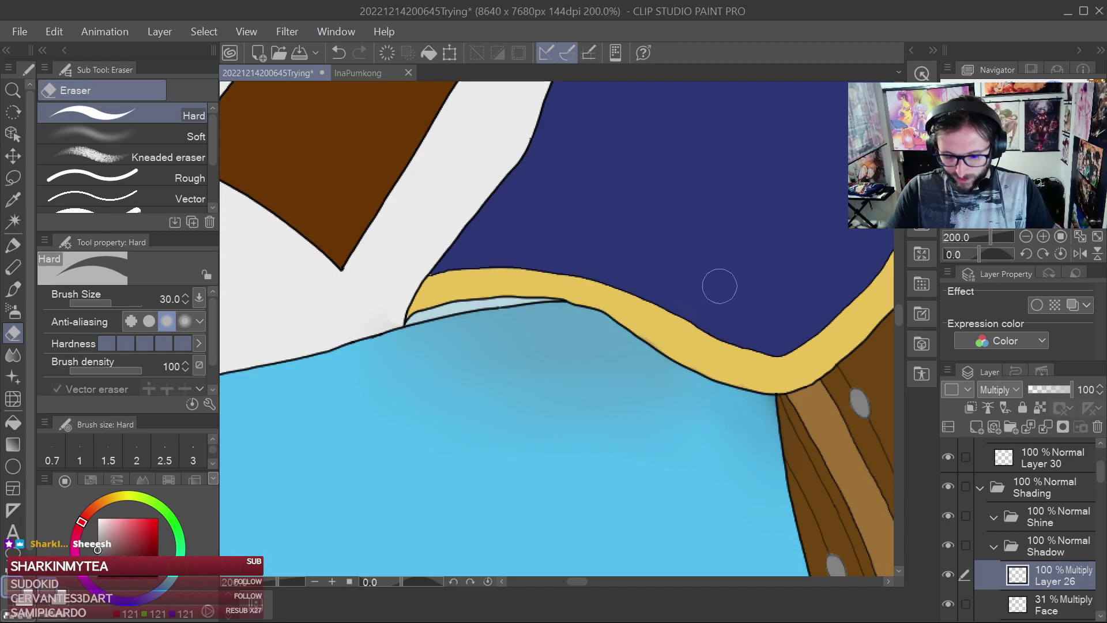
Trim the dark patch outside the arm's lower corner with the eraser, and soften the remaining shadow with Soft Blend
{"action": "left_click_drag", "start_coordinate": [820, 348], "coordinate": [736, 233]}
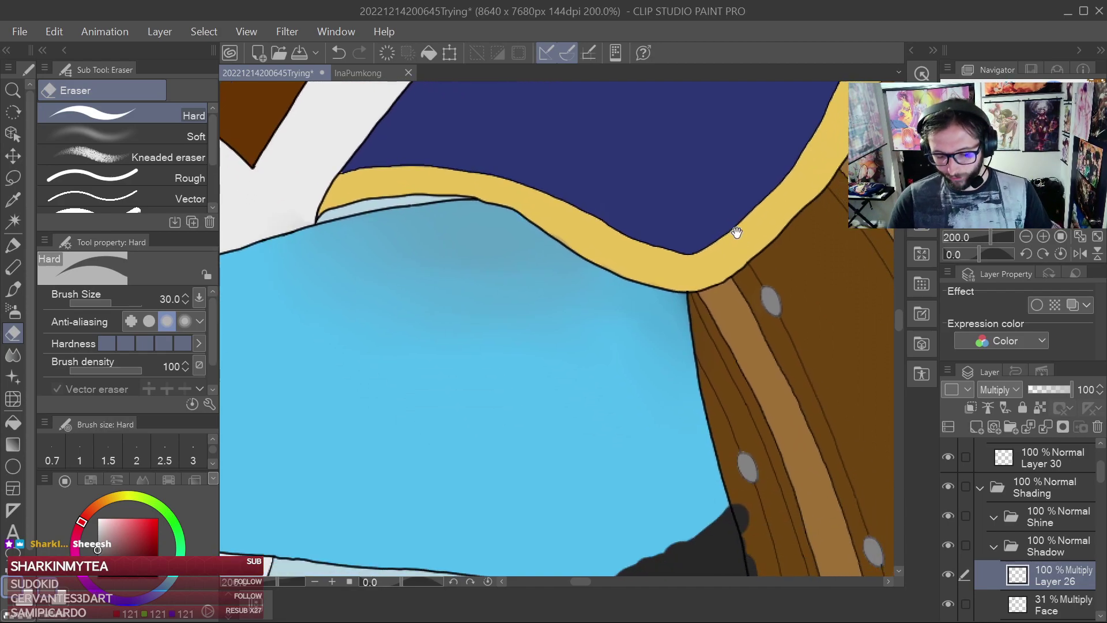
{"action": "left_click_drag", "start_coordinate": [795, 407], "coordinate": [786, 321]}
{"action": "left_click_drag", "start_coordinate": [613, 511], "coordinate": [732, 511]}
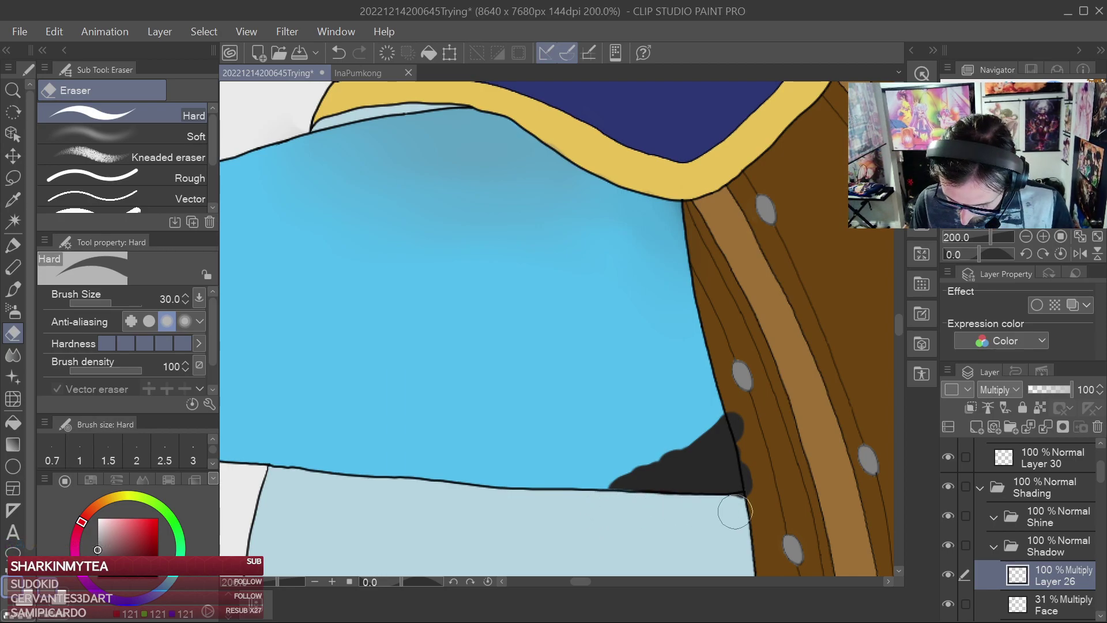
{"action": "mouse_move", "coordinate": [772, 425]}
{"action": "left_mouse_down"}
{"action": "mouse_move", "coordinate": [743, 417]}
{"action": "mouse_move", "coordinate": [765, 494]}
{"action": "left_mouse_up"}
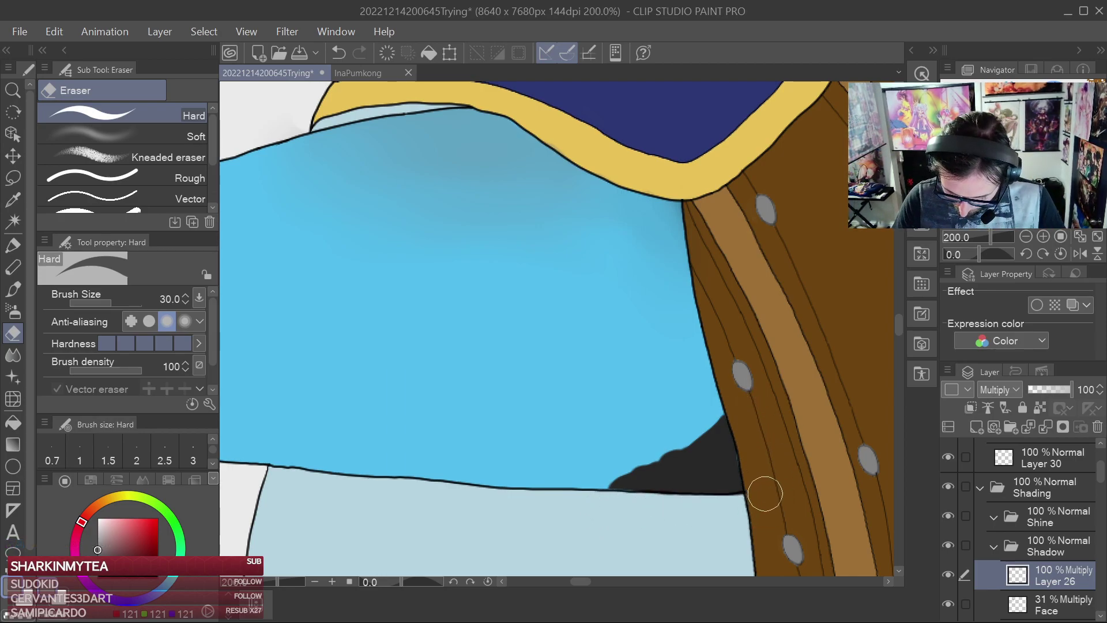
{"action": "left_click", "coordinate": [14, 351]}
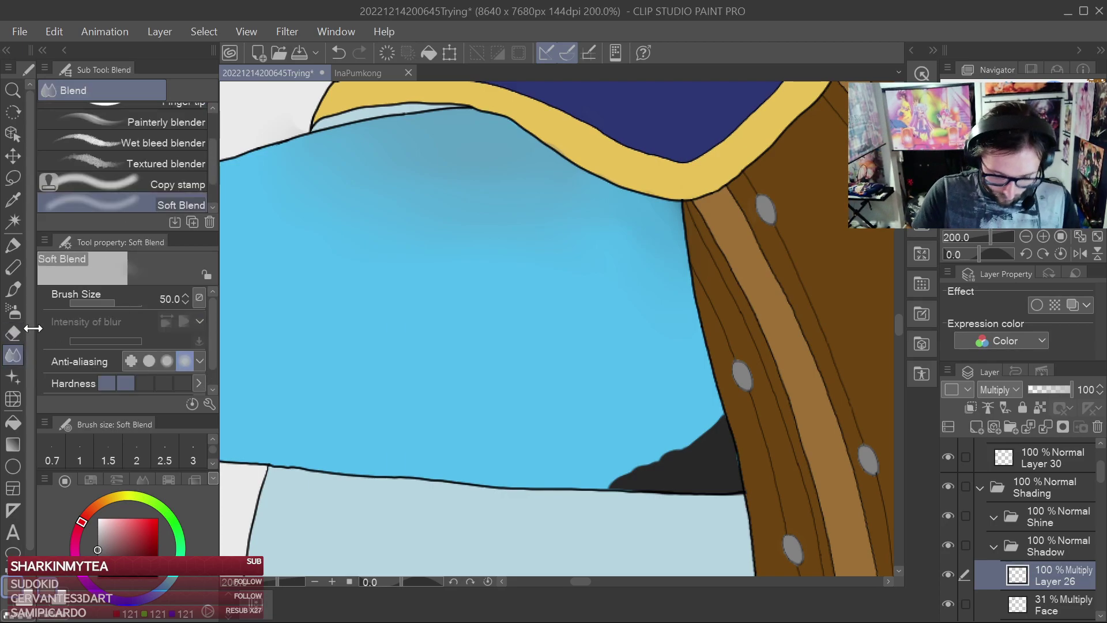
{"action": "mouse_move", "coordinate": [594, 472]}
{"action": "left_mouse_down"}
{"action": "mouse_move", "coordinate": [718, 416]}
{"action": "mouse_move", "coordinate": [717, 430]}
{"action": "mouse_move", "coordinate": [568, 491]}
{"action": "mouse_move", "coordinate": [579, 468]}
{"action": "mouse_move", "coordinate": [658, 431]}
{"action": "mouse_move", "coordinate": [739, 433]}
{"action": "mouse_move", "coordinate": [719, 462]}
{"action": "mouse_move", "coordinate": [679, 482]}
{"action": "mouse_move", "coordinate": [730, 488]}
{"action": "mouse_move", "coordinate": [743, 469]}
{"action": "mouse_move", "coordinate": [738, 436]}
{"action": "mouse_move", "coordinate": [557, 470]}
{"action": "mouse_move", "coordinate": [648, 496]}
{"action": "mouse_move", "coordinate": [596, 511]}
{"action": "mouse_move", "coordinate": [618, 479]}
{"action": "mouse_move", "coordinate": [606, 457]}
{"action": "mouse_move", "coordinate": [642, 420]}
{"action": "mouse_move", "coordinate": [643, 381]}
{"action": "mouse_move", "coordinate": [722, 414]}
{"action": "mouse_move", "coordinate": [657, 500]}
{"action": "mouse_move", "coordinate": [790, 473]}
{"action": "mouse_move", "coordinate": [751, 502]}
{"action": "mouse_move", "coordinate": [568, 473]}
{"action": "left_mouse_up"}
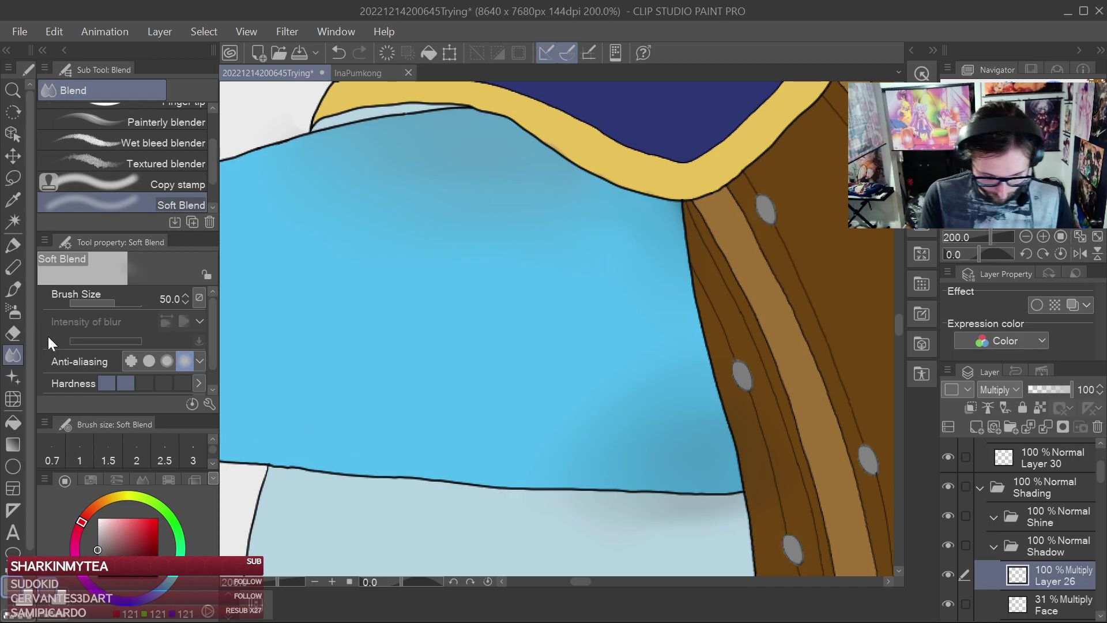
Erase the blurred corner shadow spilling below the arm and onto the corset, and save the file
{"action": "key", "text": "e"}
{"action": "mouse_move", "coordinate": [658, 536]}
{"action": "left_mouse_down"}
{"action": "mouse_move", "coordinate": [563, 537]}
{"action": "mouse_move", "coordinate": [643, 521]}
{"action": "mouse_move", "coordinate": [718, 523]}
{"action": "mouse_move", "coordinate": [620, 505]}
{"action": "mouse_move", "coordinate": [703, 505]}
{"action": "left_mouse_up"}
{"action": "key", "text": "ctrl+z"}
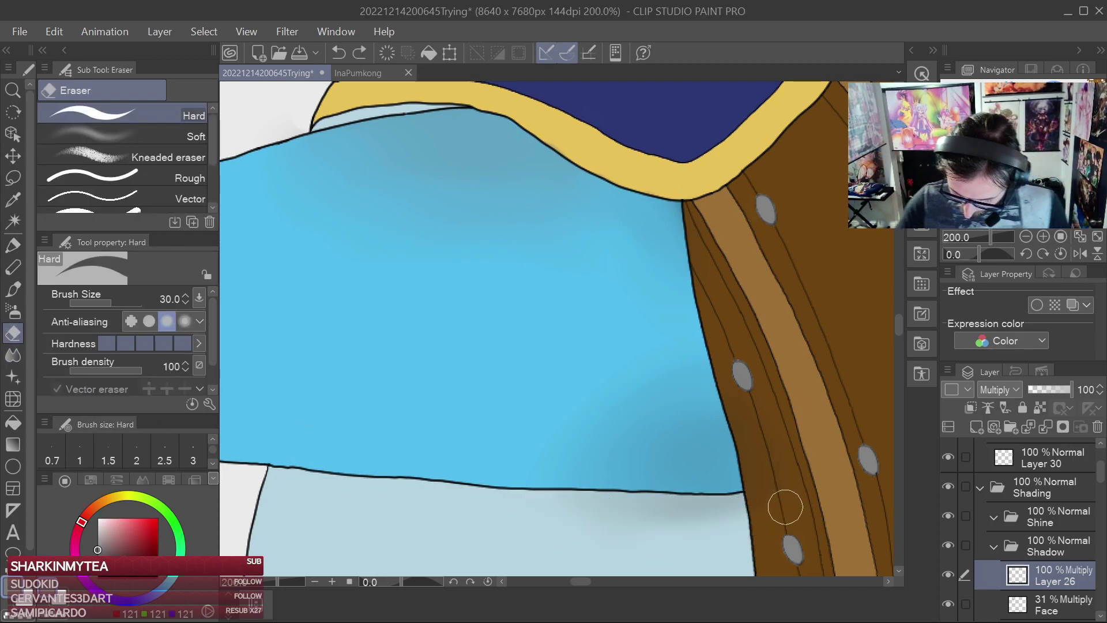
{"action": "mouse_move", "coordinate": [768, 486]}
{"action": "left_mouse_down"}
{"action": "mouse_move", "coordinate": [728, 338]}
{"action": "mouse_move", "coordinate": [767, 520]}
{"action": "left_mouse_up"}
{"action": "key", "text": "space"}
{"action": "left_click_drag", "start_coordinate": [770, 439], "coordinate": [727, 187]}
{"action": "mouse_move", "coordinate": [521, 292]}
{"action": "left_mouse_down"}
{"action": "mouse_move", "coordinate": [561, 259]}
{"action": "mouse_move", "coordinate": [530, 256]}
{"action": "mouse_move", "coordinate": [727, 255]}
{"action": "left_mouse_up"}
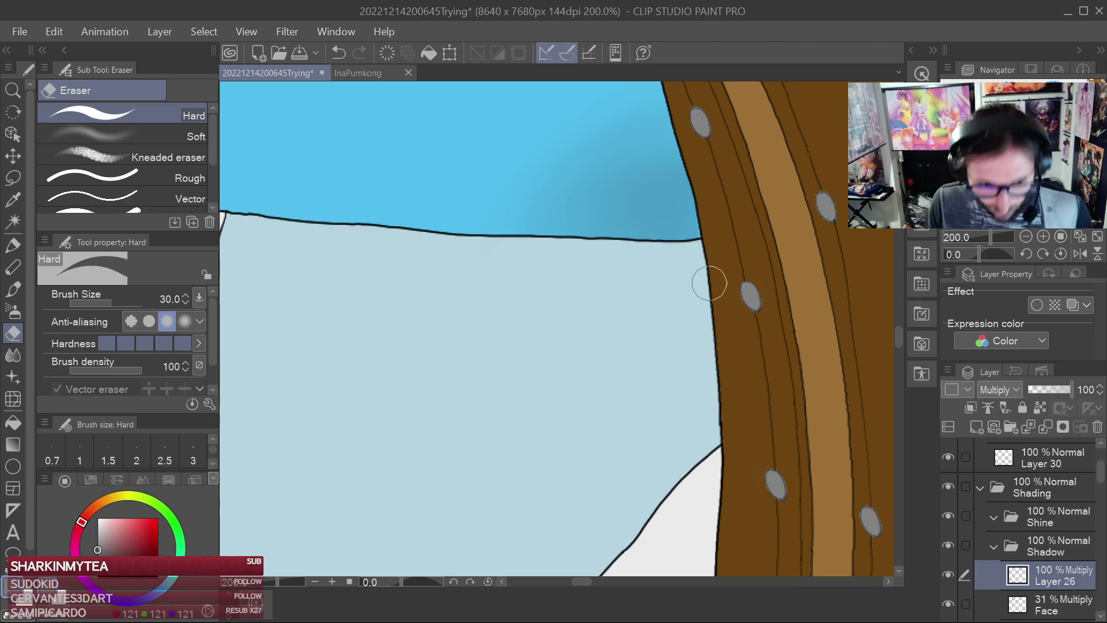
{"action": "key", "text": "ctrl+s"}
Blend the arm's lower-corner shadow further into the blue with Soft Blend at size 50, and save the file
{"action": "left_click_drag", "start_coordinate": [708, 312], "coordinate": [682, 505]}
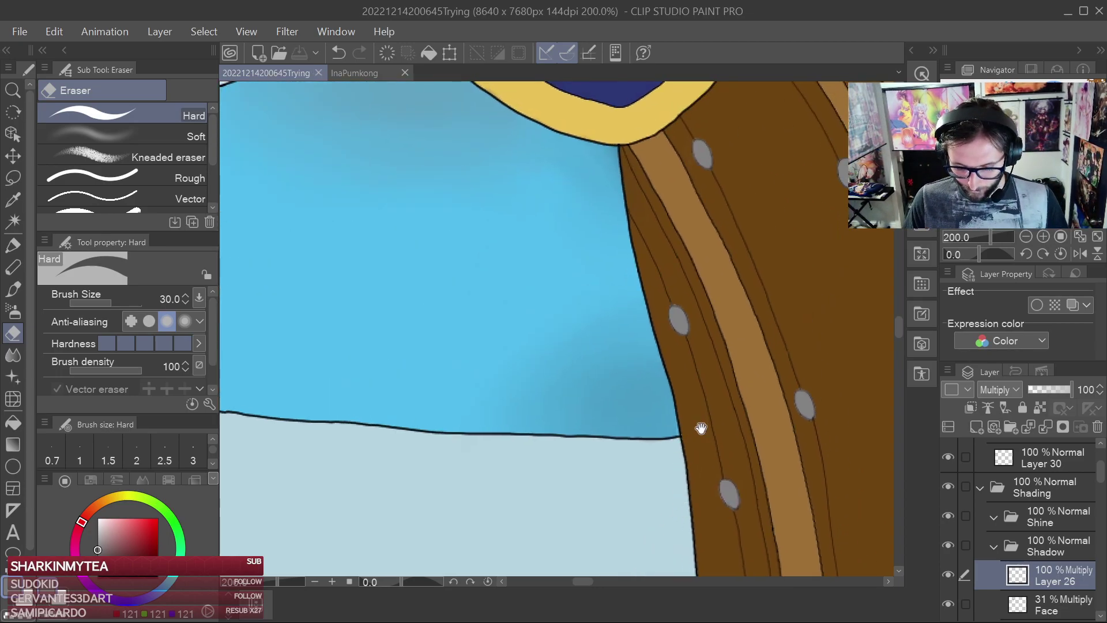
{"action": "left_click", "coordinate": [14, 353]}
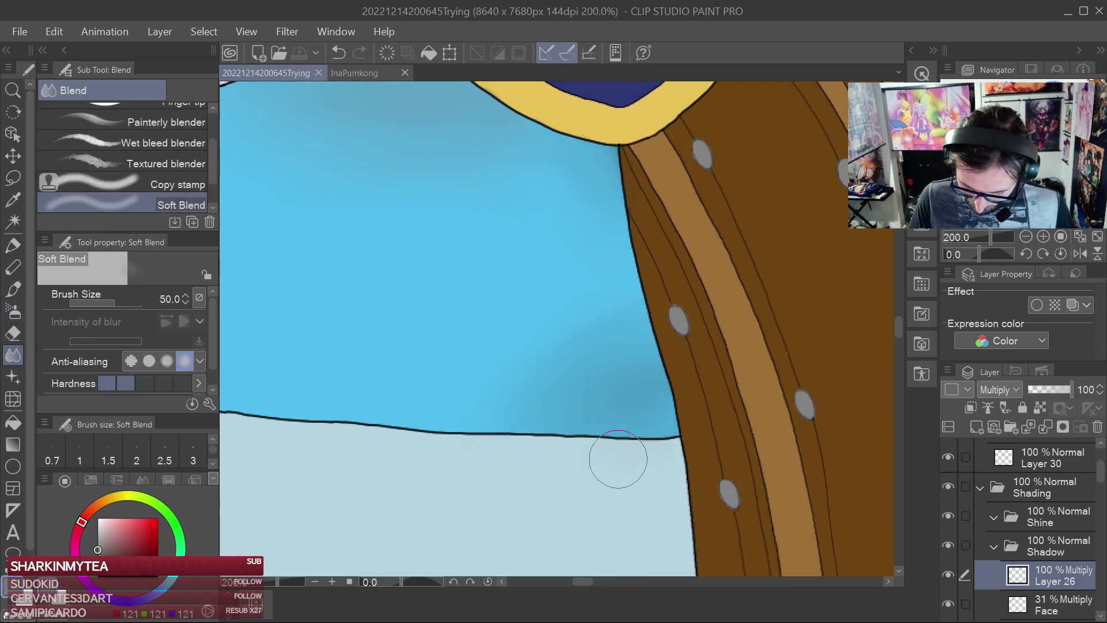
{"action": "mouse_move", "coordinate": [620, 387]}
{"action": "left_mouse_down"}
{"action": "mouse_move", "coordinate": [602, 326]}
{"action": "mouse_move", "coordinate": [660, 339]}
{"action": "mouse_move", "coordinate": [700, 406]}
{"action": "mouse_move", "coordinate": [649, 445]}
{"action": "left_mouse_up"}
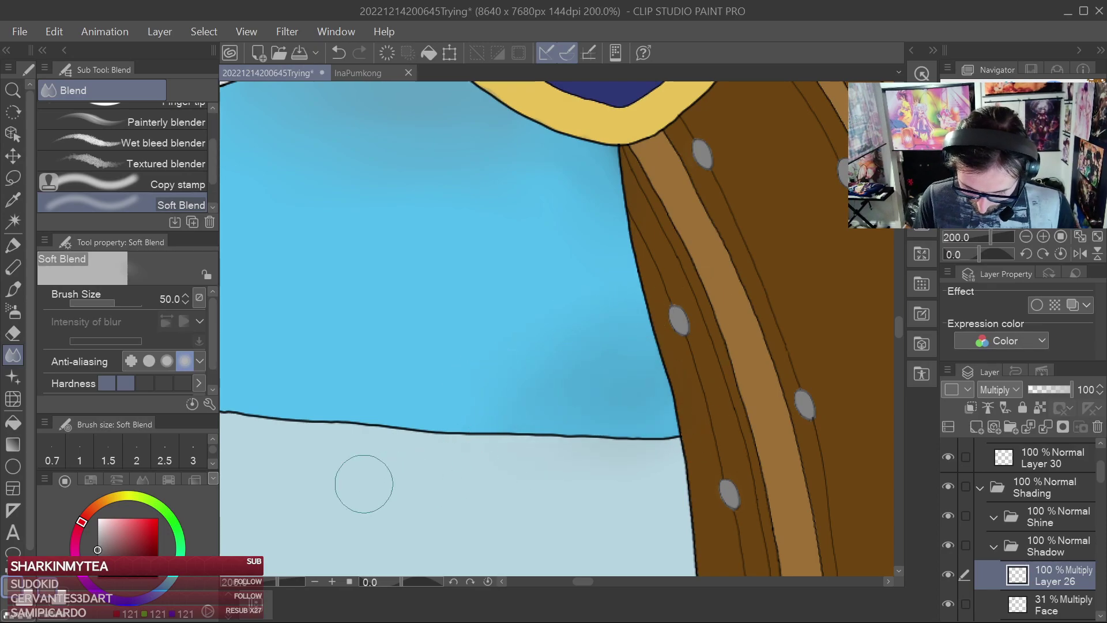
{"action": "left_click", "coordinate": [15, 254]}
{"action": "left_click", "coordinate": [14, 333]}
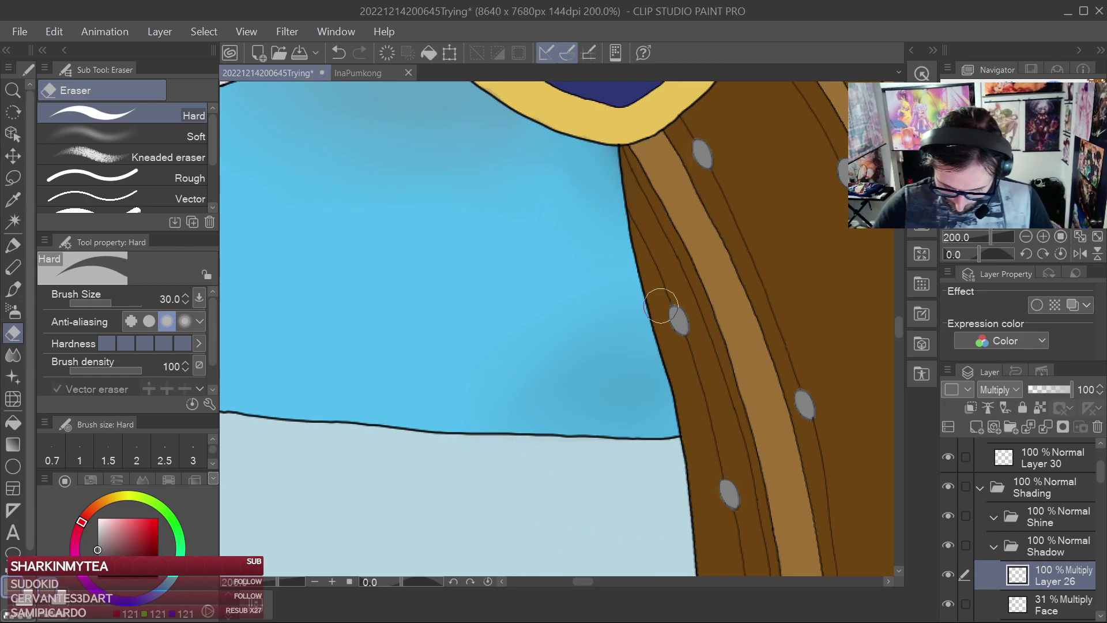
{"action": "key", "text": "ctrl+s"}
Diffuse both arm shadows near the corset with Soft Blend at size 150, toggling Layer 26's visibility to compare
{"action": "scroll", "coordinate": [700, 318], "scroll_direction": "down", "scroll_amount": 3}
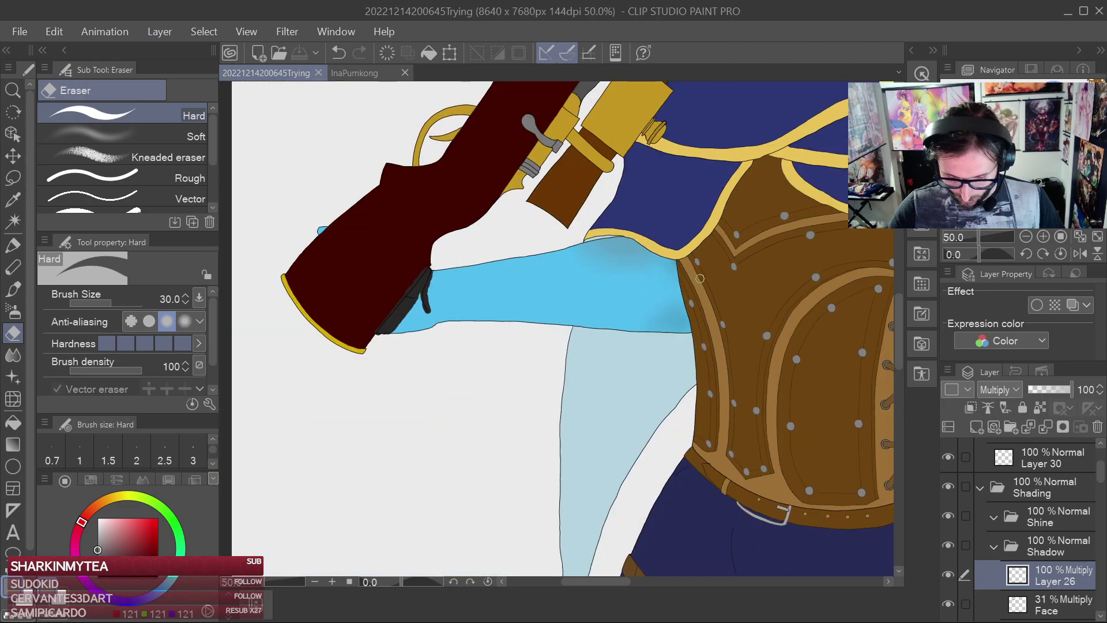
{"action": "scroll", "coordinate": [698, 254], "scroll_direction": "up", "scroll_amount": 2}
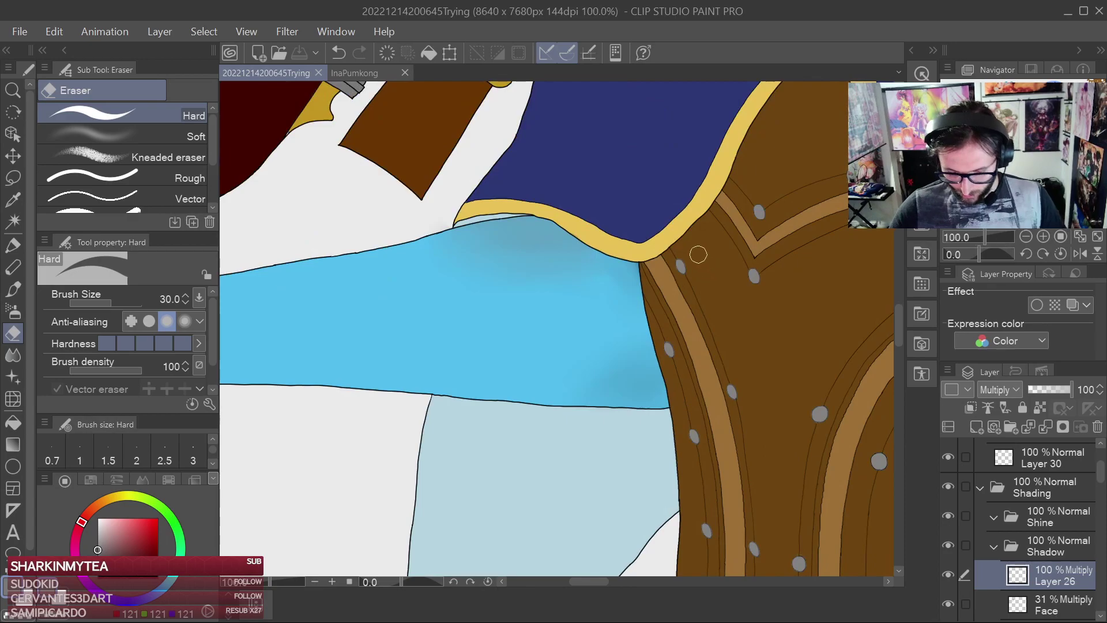
{"action": "left_click", "coordinate": [13, 355]}
{"action": "key", "text": "b"}
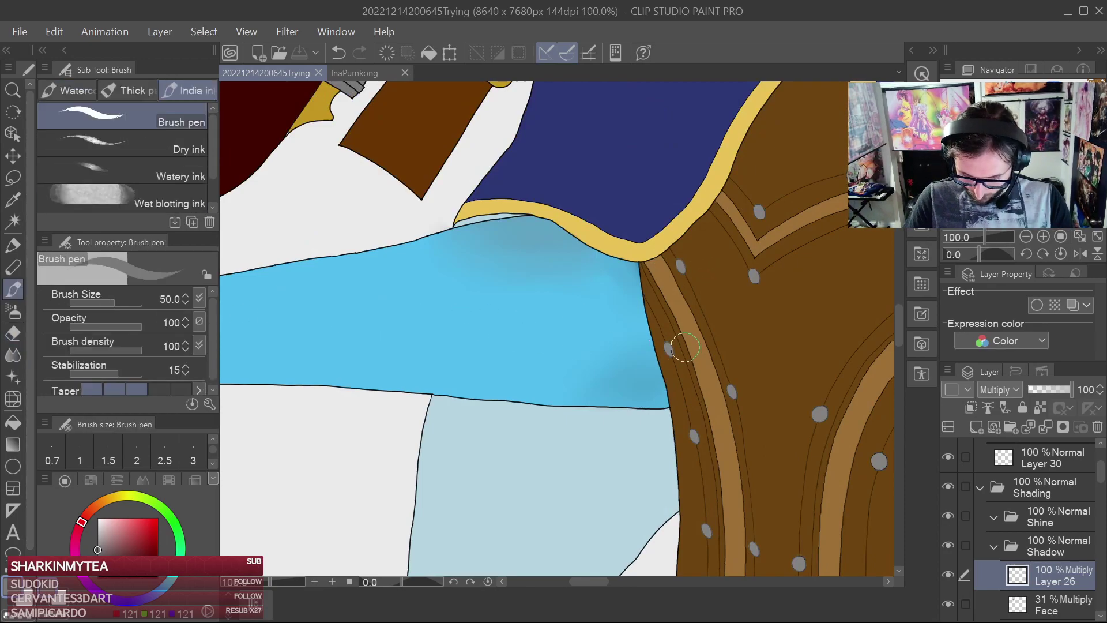
{"action": "key", "text": "b"}
{"action": "left_click", "coordinate": [13, 356]}
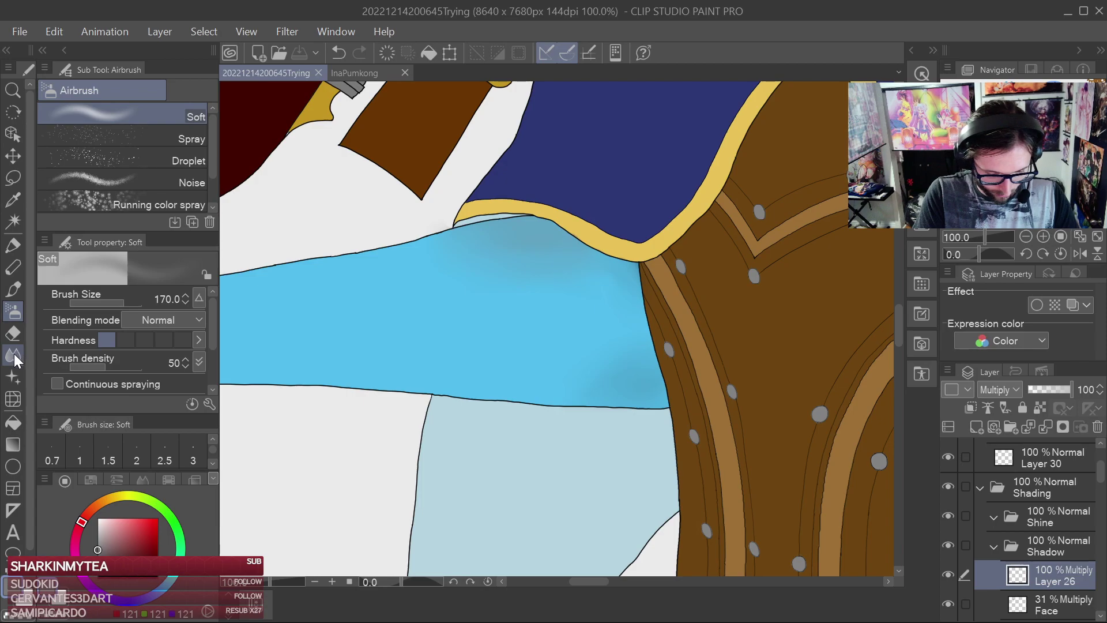
{"action": "key", "text": "]"}
{"action": "key", "text": "]"}
{"action": "key", "text": "]"}
{"action": "key", "text": "]"}
{"action": "key", "text": "]"}
{"action": "mouse_move", "coordinate": [601, 410]}
{"action": "left_mouse_down"}
{"action": "mouse_move", "coordinate": [564, 420]}
{"action": "mouse_move", "coordinate": [607, 381]}
{"action": "left_mouse_up"}
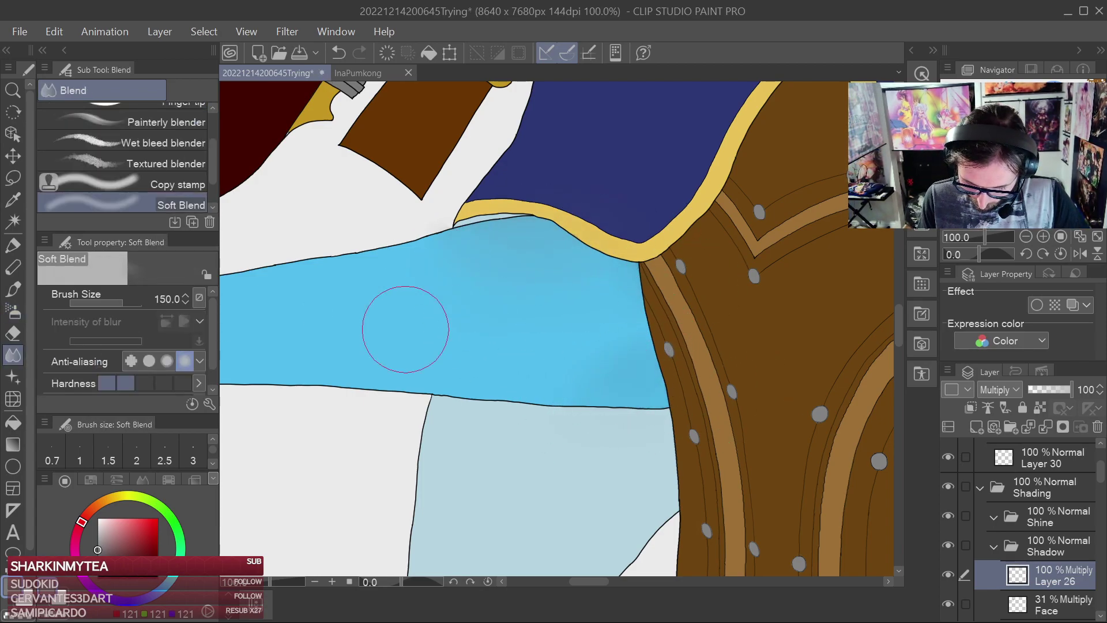
{"action": "left_click_drag", "start_coordinate": [944, 575], "coordinate": [946, 572]}
{"action": "left_click", "coordinate": [948, 572]}
{"action": "left_click", "coordinate": [948, 571]}
{"action": "left_click", "coordinate": [950, 569]}
{"action": "left_click", "coordinate": [950, 573]}
Erase the diffused shadow that spills outside the arm around the cape trim and below the arm's lower edge
{"action": "key", "text": "ctrl+minus"}
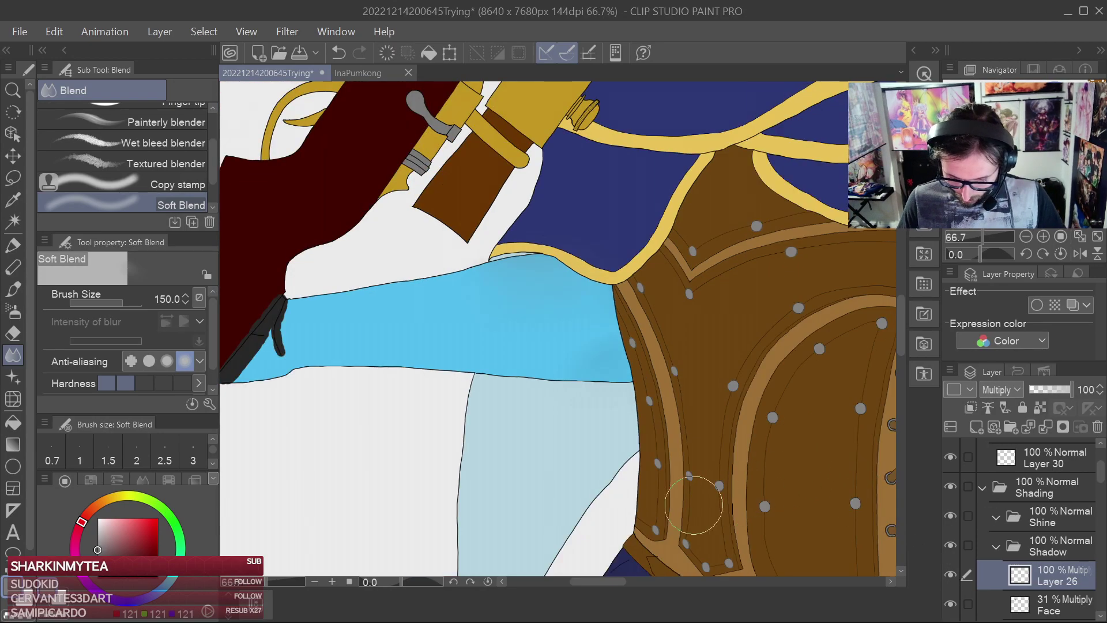
{"action": "key", "text": "e"}
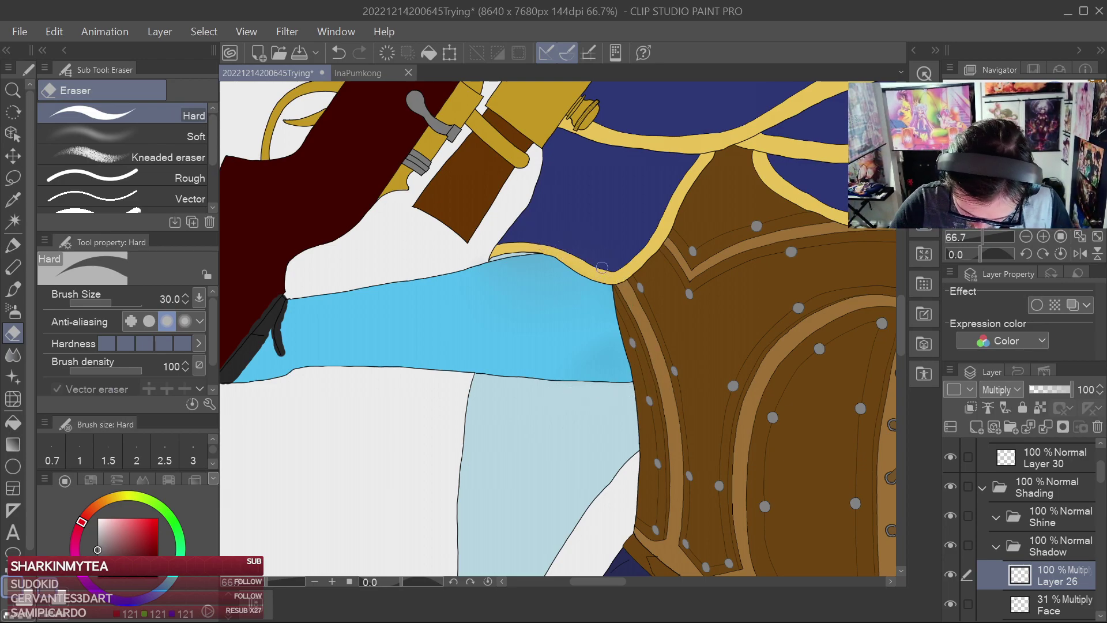
{"action": "left_click_drag", "start_coordinate": [453, 409], "coordinate": [789, 410]}
Try to blend the dark forearm shadows beside the rifle stock with Soft Blend at size 150, and undo the strokes
{"action": "scroll", "coordinate": [640, 387], "scroll_direction": "up", "scroll_amount": 2}
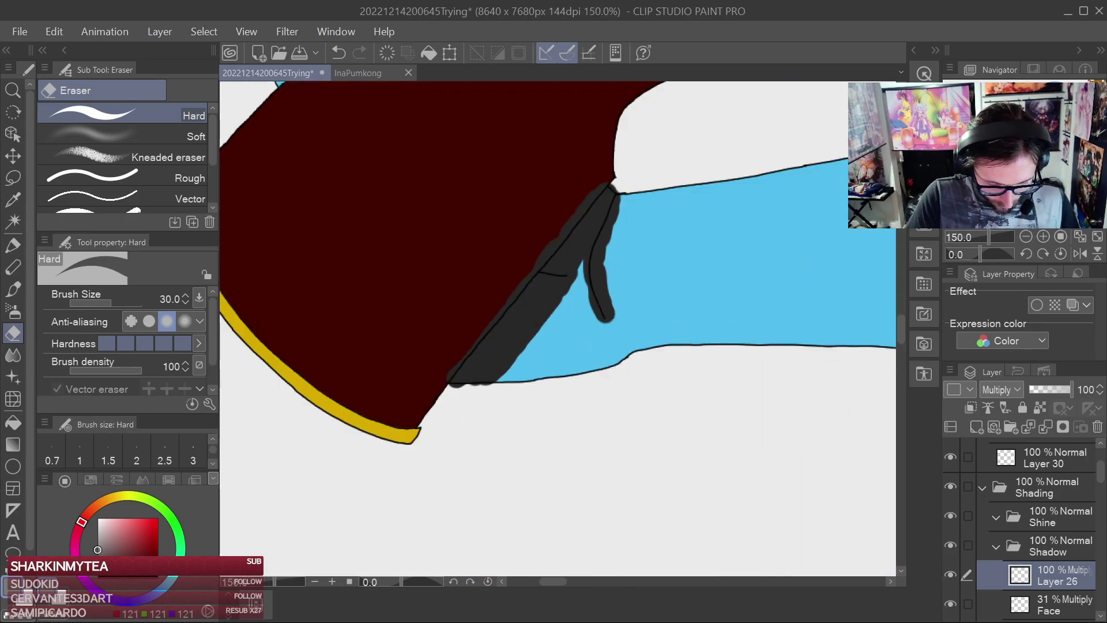
{"action": "left_click", "coordinate": [13, 354]}
{"action": "mouse_move", "coordinate": [452, 470]}
{"action": "left_mouse_down"}
{"action": "mouse_move", "coordinate": [515, 344]}
{"action": "mouse_move", "coordinate": [540, 259]}
{"action": "left_mouse_up"}
{"action": "key", "text": "ctrl+z"}
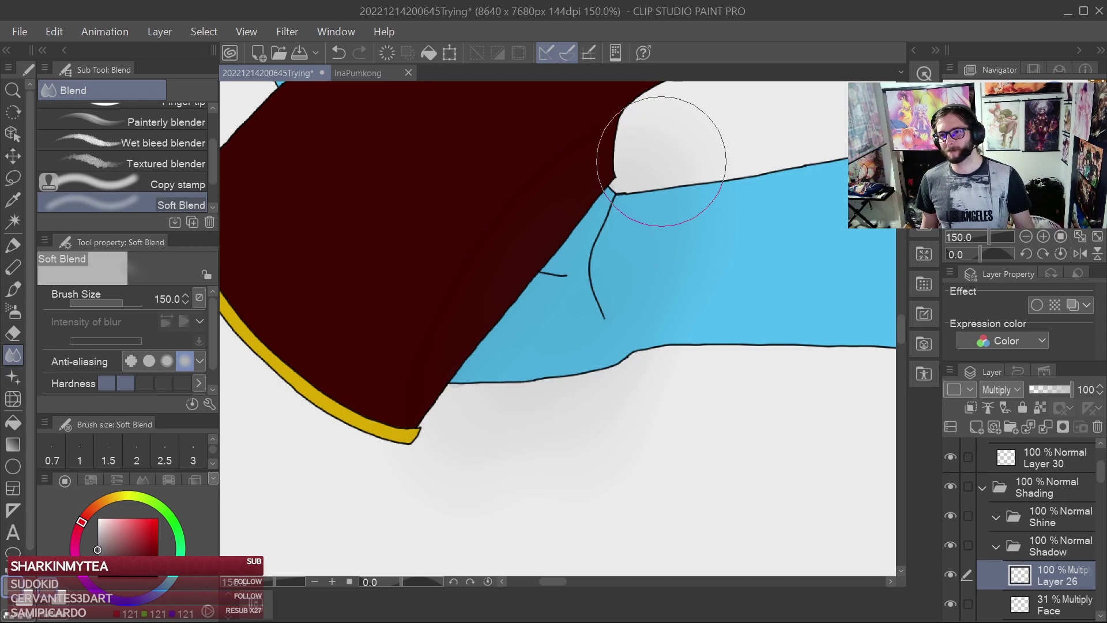
{"action": "key", "text": "ctrl+z"}
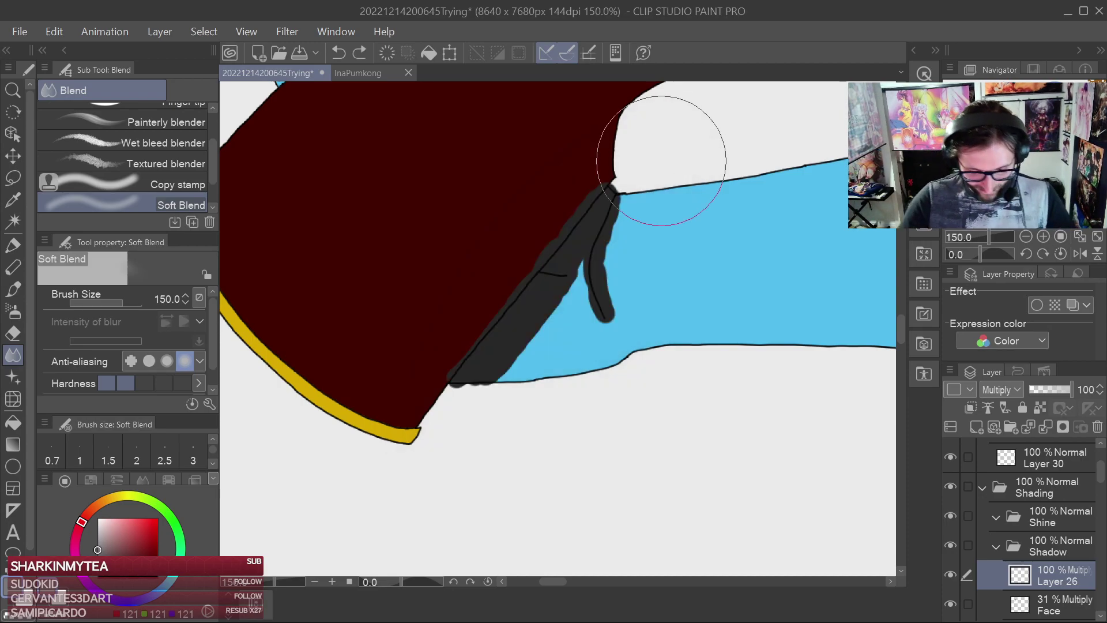
Undo the remaining Soft Blend strokes on the arm shadows beside the corset and cape trim
{"action": "left_click_drag", "start_coordinate": [802, 397], "coordinate": [360, 507]}
{"action": "left_click_drag", "start_coordinate": [776, 408], "coordinate": [437, 372]}
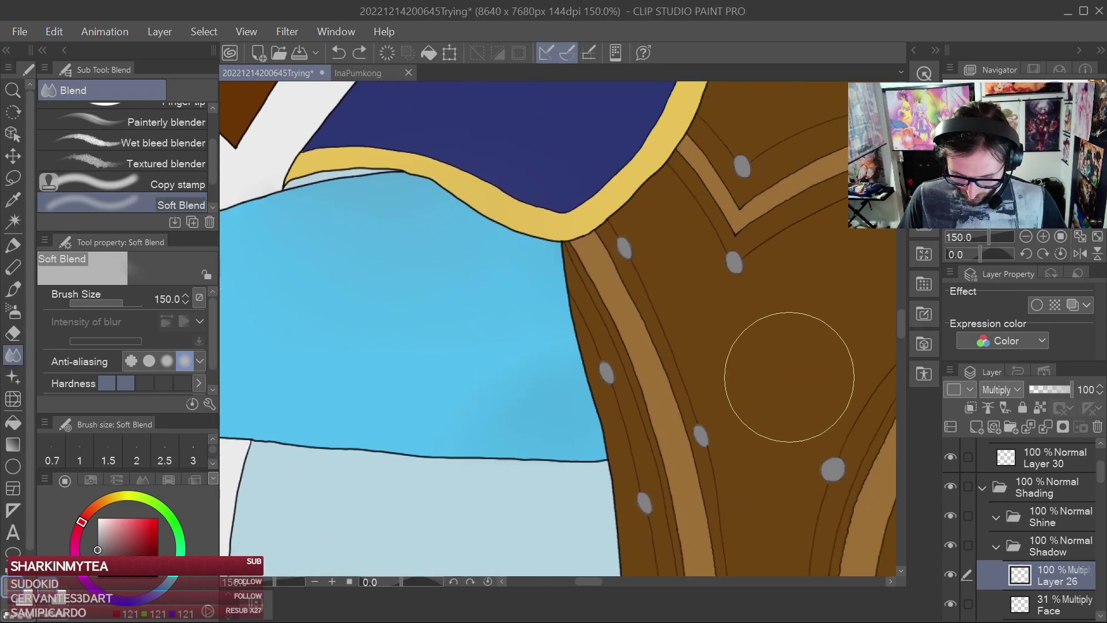
{"action": "key", "text": "ctrl+z"}
{"action": "key", "text": "ctrl+z"}
{"action": "key", "text": "ctrl+z"}
{"action": "key", "text": "ctrl+z"}
{"action": "key", "text": "ctrl+z"}
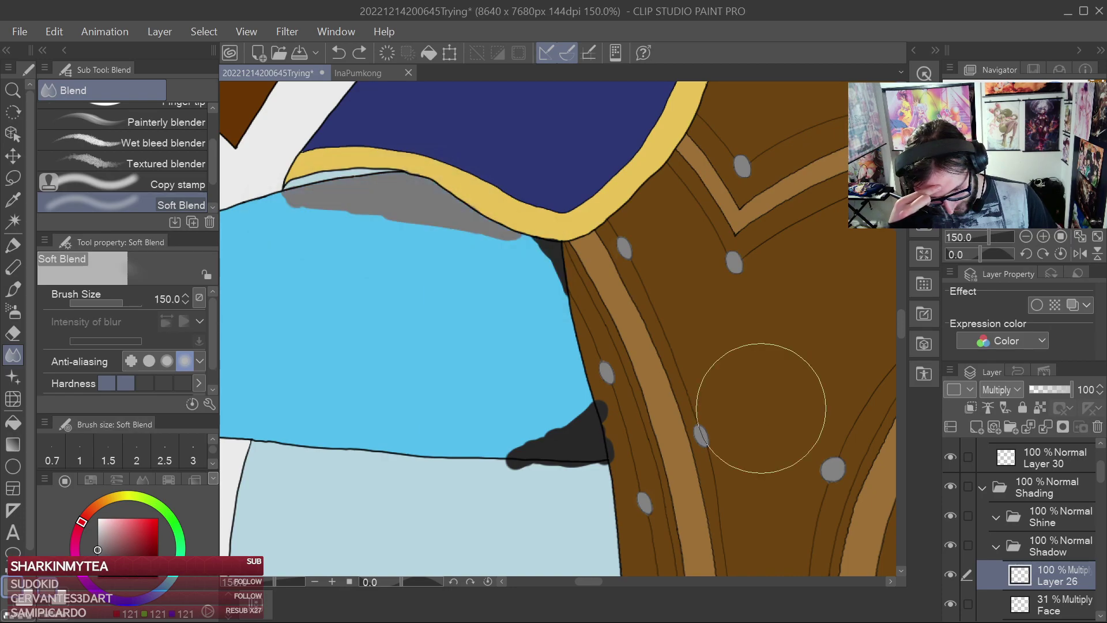
{"action": "left_click", "coordinate": [54, 31]}
{"action": "left_click", "coordinate": [102, 50]}
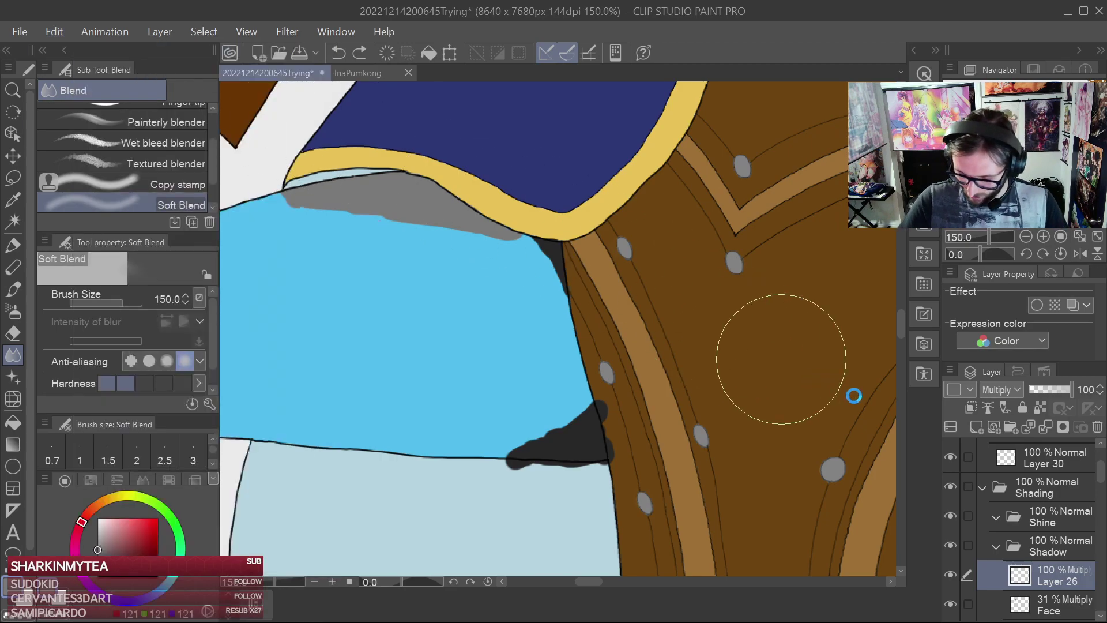
Set Layer 26's opacity to 22% and erase the shadow spilling past the arm's lower edge with the Hard eraser at size 30
{"action": "left_click_drag", "start_coordinate": [1047, 392], "coordinate": [1044, 393]}
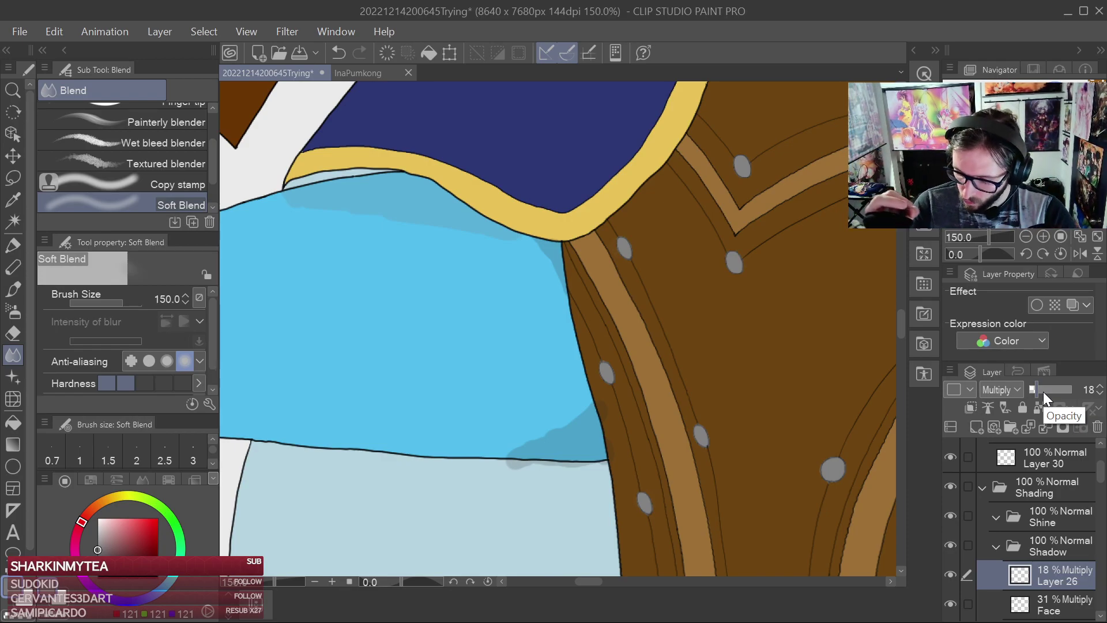
{"action": "left_click", "coordinate": [1040, 391]}
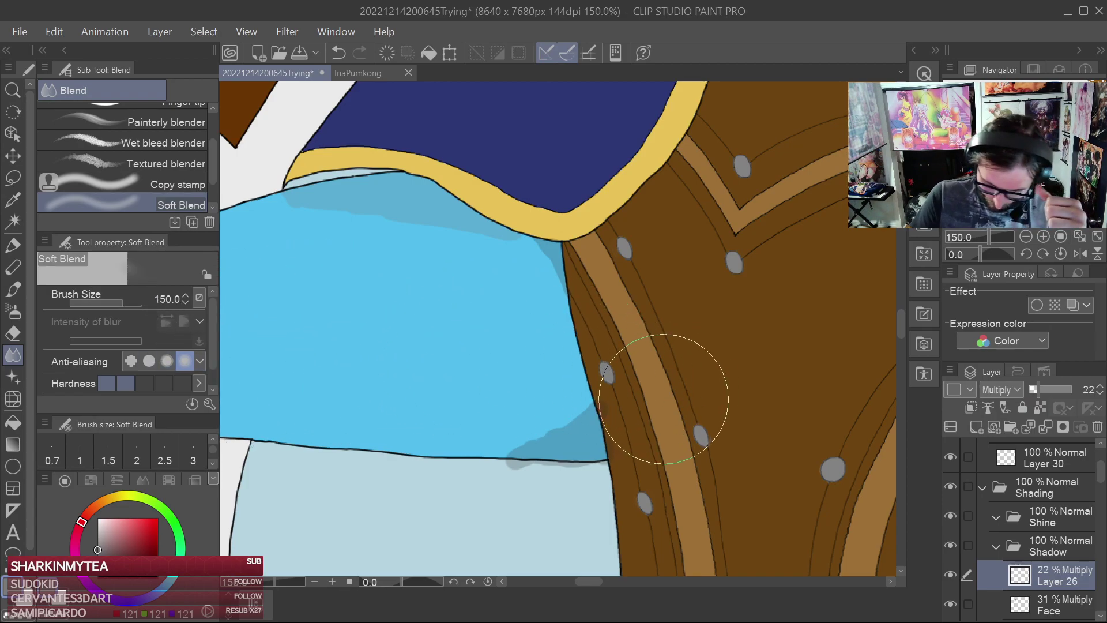
{"action": "left_click", "coordinate": [13, 333]}
{"action": "scroll", "coordinate": [621, 405], "scroll_direction": "up", "scroll_amount": 1}
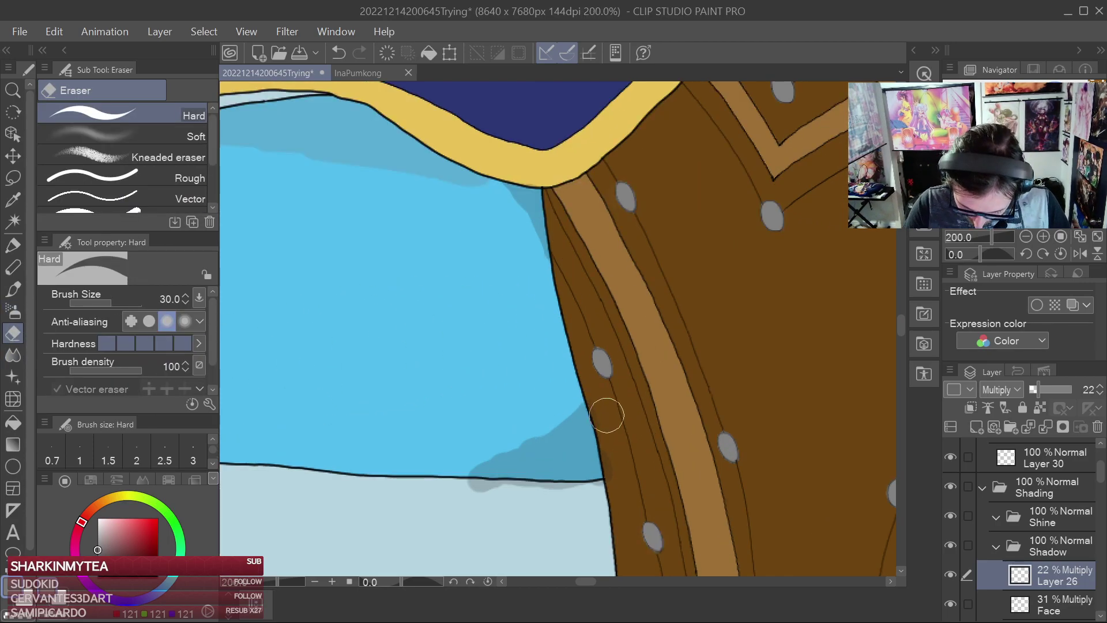
{"action": "mouse_move", "coordinate": [501, 500]}
{"action": "left_mouse_down"}
{"action": "mouse_move", "coordinate": [467, 493]}
{"action": "mouse_move", "coordinate": [572, 498]}
{"action": "left_mouse_up"}
{"action": "left_click_drag", "start_coordinate": [594, 190], "coordinate": [893, 360]}
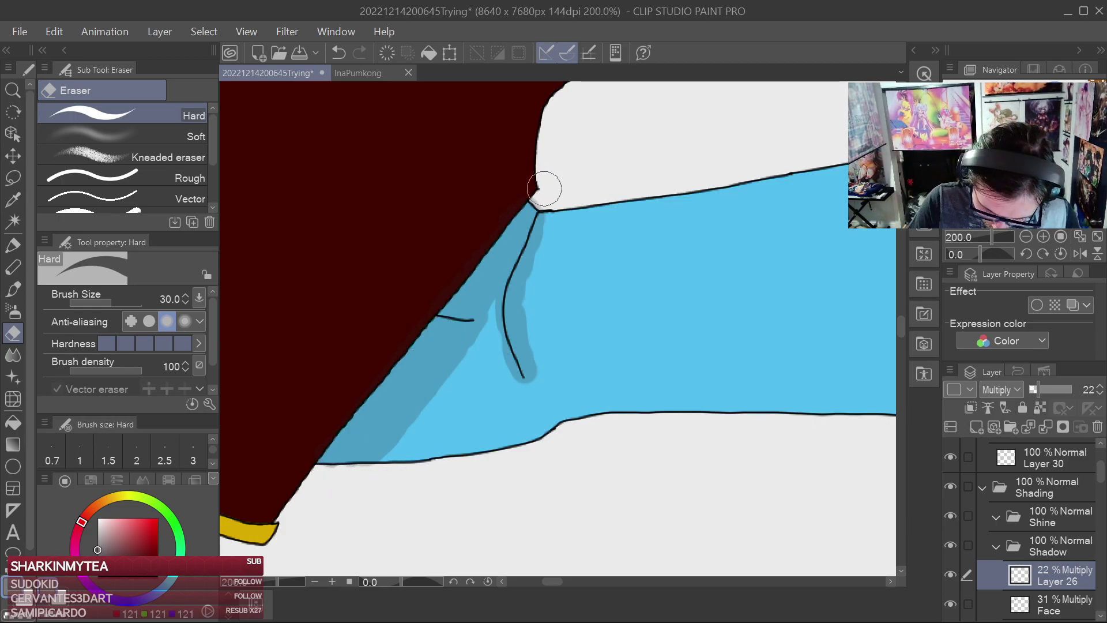
{"action": "left_click_drag", "start_coordinate": [866, 323], "coordinate": [288, 357]}
{"action": "left_click_drag", "start_coordinate": [779, 334], "coordinate": [744, 395]}
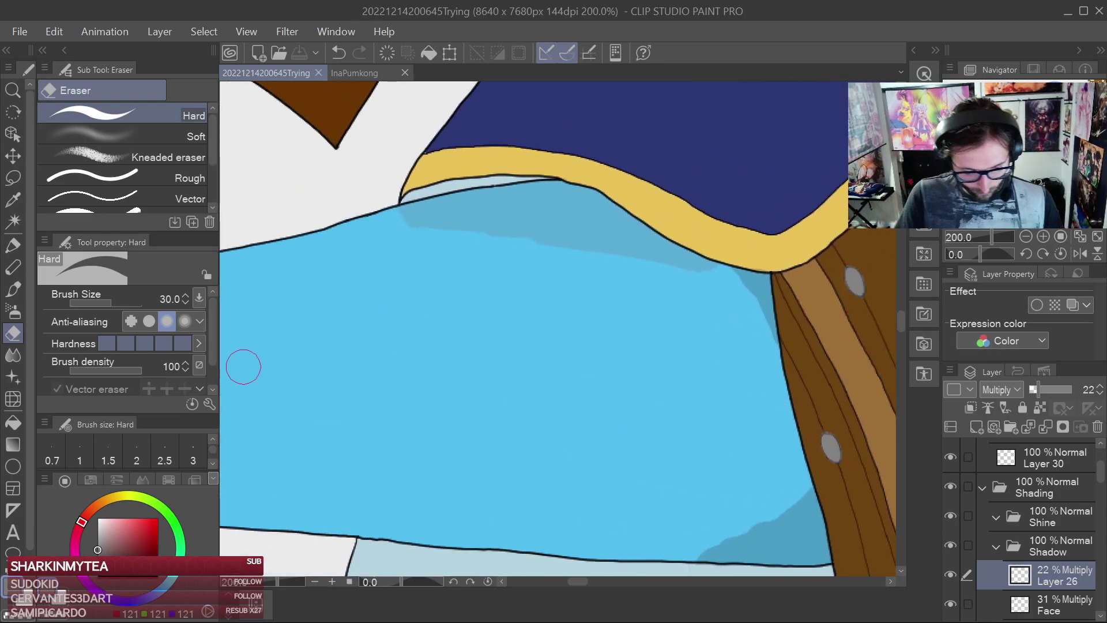
Diffuse the upper-arm shadows beneath the cape trim and beside the corset with Soft Blend at size 150, setting Layer 26's opacity to 26%
{"action": "left_click", "coordinate": [12, 354]}
{"action": "mouse_move", "coordinate": [462, 262]}
{"action": "left_mouse_down"}
{"action": "mouse_move", "coordinate": [484, 240]}
{"action": "mouse_move", "coordinate": [585, 274]}
{"action": "mouse_move", "coordinate": [575, 284]}
{"action": "mouse_move", "coordinate": [630, 305]}
{"action": "mouse_move", "coordinate": [687, 294]}
{"action": "mouse_move", "coordinate": [662, 278]}
{"action": "mouse_move", "coordinate": [734, 293]}
{"action": "mouse_move", "coordinate": [606, 247]}
{"action": "left_mouse_up"}
{"action": "mouse_move", "coordinate": [696, 412]}
{"action": "left_mouse_down"}
{"action": "mouse_move", "coordinate": [692, 420]}
{"action": "mouse_move", "coordinate": [673, 256]}
{"action": "left_mouse_up"}
{"action": "mouse_move", "coordinate": [713, 356]}
{"action": "left_mouse_down"}
{"action": "mouse_move", "coordinate": [790, 334]}
{"action": "mouse_move", "coordinate": [727, 343]}
{"action": "mouse_move", "coordinate": [638, 449]}
{"action": "mouse_move", "coordinate": [708, 368]}
{"action": "mouse_move", "coordinate": [754, 346]}
{"action": "left_mouse_up"}
{"action": "left_click_drag", "start_coordinate": [1038, 391], "coordinate": [1041, 390]}
{"action": "left_click_drag", "start_coordinate": [727, 445], "coordinate": [777, 570]}
{"action": "mouse_move", "coordinate": [724, 329]}
{"action": "left_mouse_down"}
{"action": "mouse_move", "coordinate": [766, 286]}
{"action": "mouse_move", "coordinate": [777, 297]}
{"action": "left_mouse_up"}
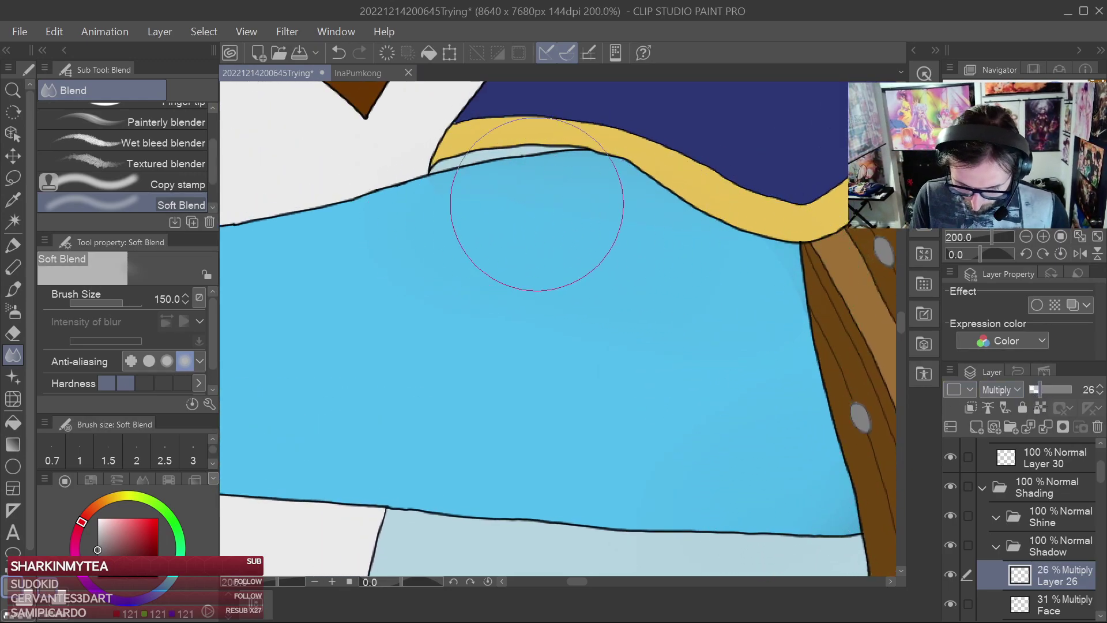
Diffuse the forearm shadows beside the rifle stock and along the wrist crease with Soft Blend at size 150
{"action": "left_click_drag", "start_coordinate": [379, 316], "coordinate": [791, 275]}
{"action": "left_click_drag", "start_coordinate": [415, 378], "coordinate": [727, 331]}
{"action": "mouse_move", "coordinate": [513, 356]}
{"action": "left_mouse_down"}
{"action": "mouse_move", "coordinate": [547, 357]}
{"action": "mouse_move", "coordinate": [553, 215]}
{"action": "mouse_move", "coordinate": [482, 378]}
{"action": "mouse_move", "coordinate": [420, 439]}
{"action": "mouse_move", "coordinate": [378, 460]}
{"action": "mouse_move", "coordinate": [477, 371]}
{"action": "left_mouse_up"}
{"action": "left_click_drag", "start_coordinate": [665, 438], "coordinate": [578, 435]}
{"action": "scroll", "coordinate": [578, 435], "scroll_direction": "down", "scroll_amount": 1}
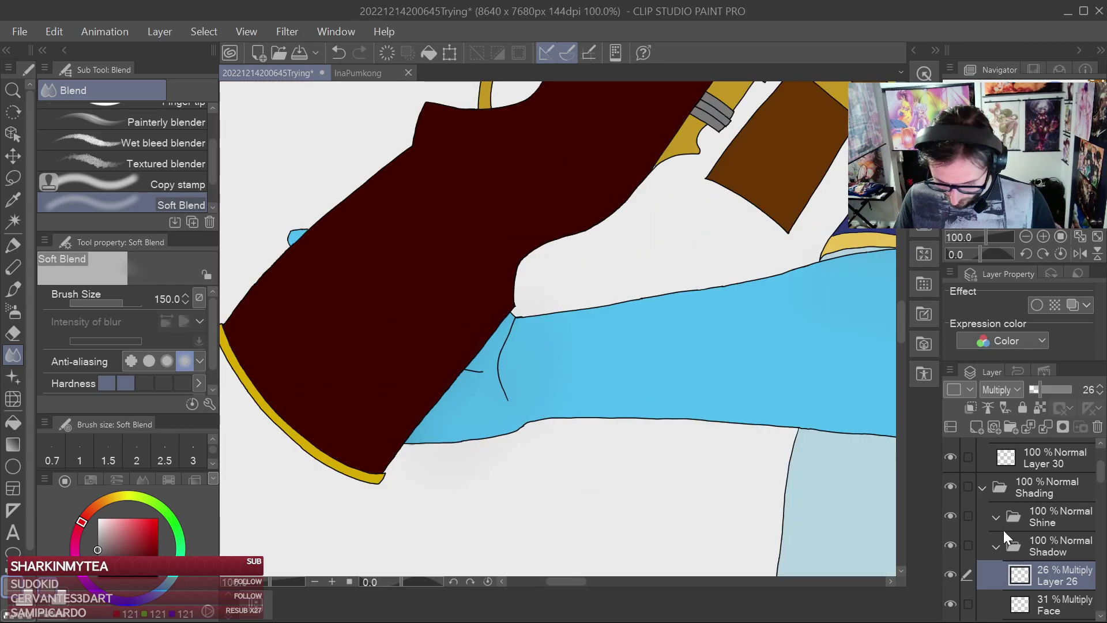
{"action": "left_click_drag", "start_coordinate": [816, 498], "coordinate": [548, 481]}
Toggle Layer 26's visibility repeatedly to compare the arm with and without its shading, and save the file
{"action": "scroll", "coordinate": [663, 420], "scroll_direction": "down", "scroll_amount": 1}
{"action": "left_click", "coordinate": [952, 574]}
{"action": "left_click", "coordinate": [953, 570]}
{"action": "left_click", "coordinate": [953, 563]}
{"action": "left_click", "coordinate": [954, 564]}
{"action": "left_click", "coordinate": [953, 561]}
{"action": "left_click", "coordinate": [953, 562]}
{"action": "left_click", "coordinate": [953, 563]}
{"action": "left_click", "coordinate": [953, 564]}
{"action": "left_click", "coordinate": [953, 565]}
{"action": "left_click", "coordinate": [954, 565]}
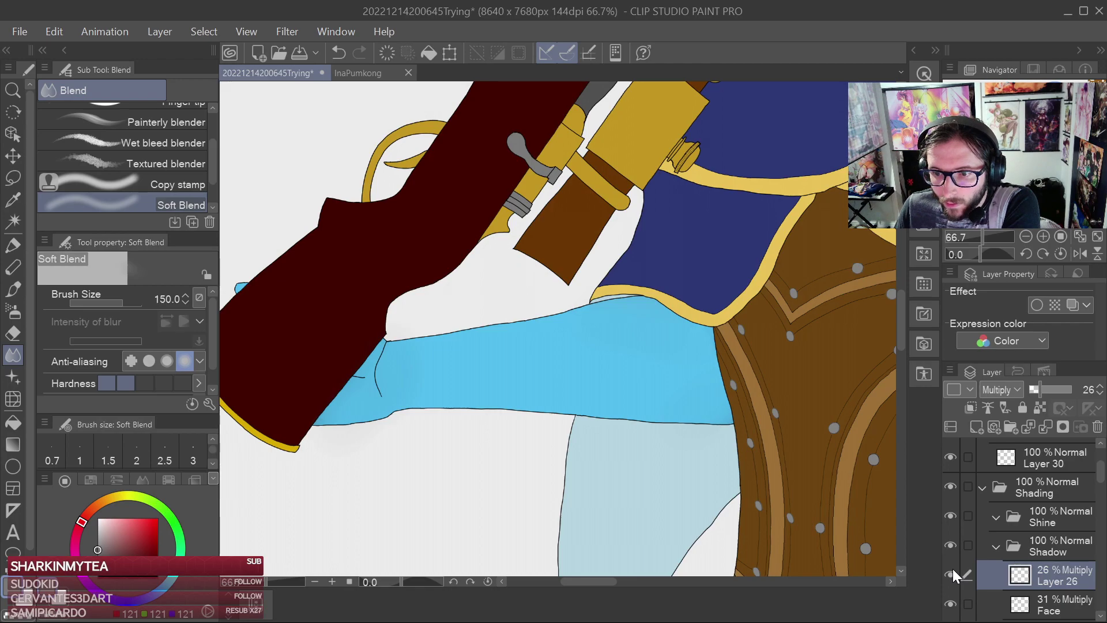
{"action": "scroll", "coordinate": [712, 334], "scroll_direction": "down", "scroll_amount": 2}
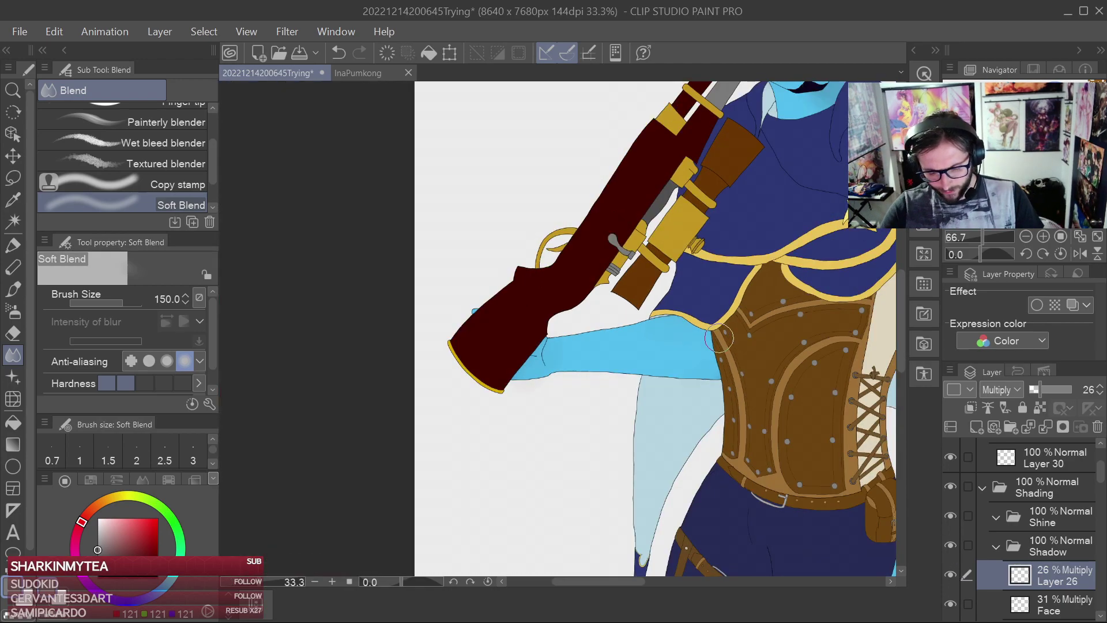
{"action": "key", "text": "ctrl+s"}
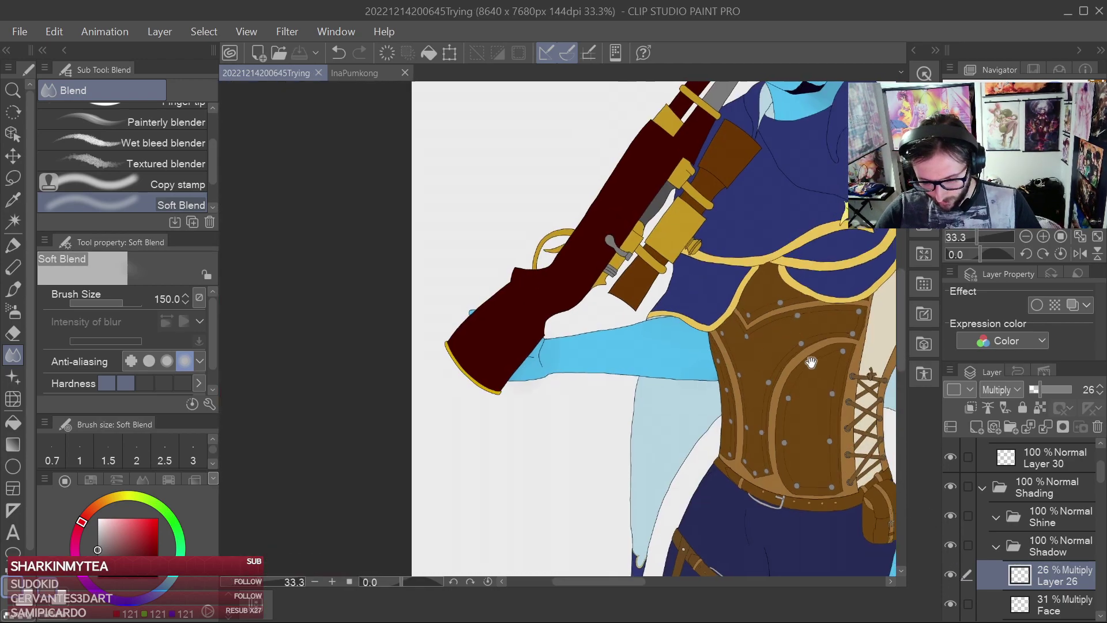
Compare the arm with Layer 26 hidden and shown, and set the layer's opacity to 55%
{"action": "left_click_drag", "start_coordinate": [815, 366], "coordinate": [764, 252]}
{"action": "left_click", "coordinate": [947, 570]}
{"action": "left_click", "coordinate": [947, 569]}
{"action": "left_click", "coordinate": [950, 569]}
{"action": "left_click", "coordinate": [950, 569]}
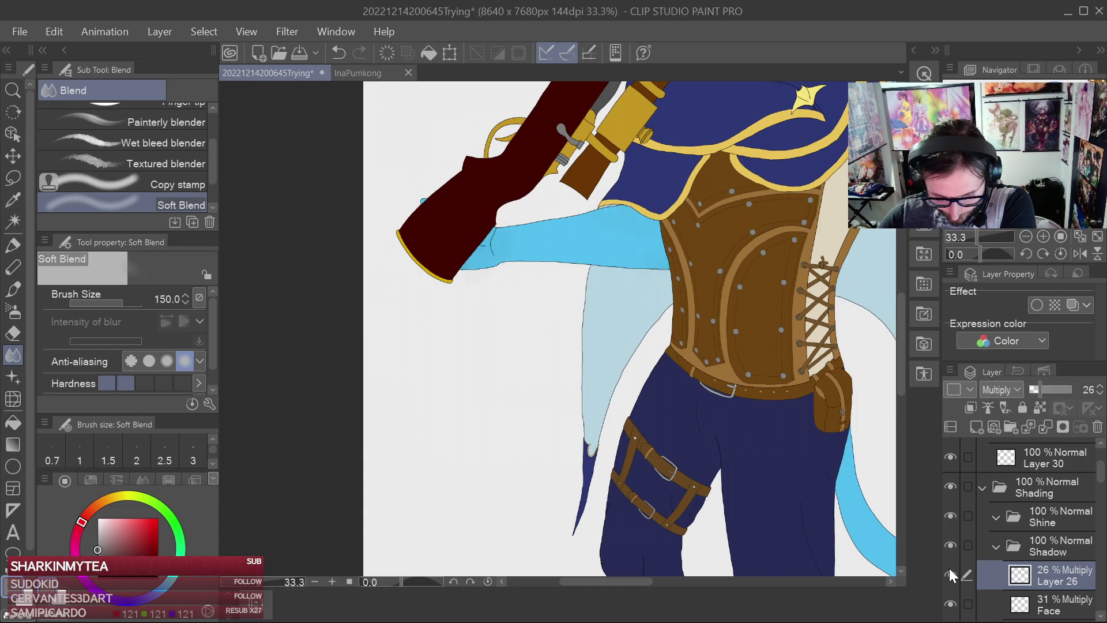
{"action": "mouse_move", "coordinate": [1041, 390]}
{"action": "left_mouse_down"}
{"action": "mouse_move", "coordinate": [1073, 390]}
{"action": "mouse_move", "coordinate": [1054, 390]}
{"action": "left_mouse_up"}
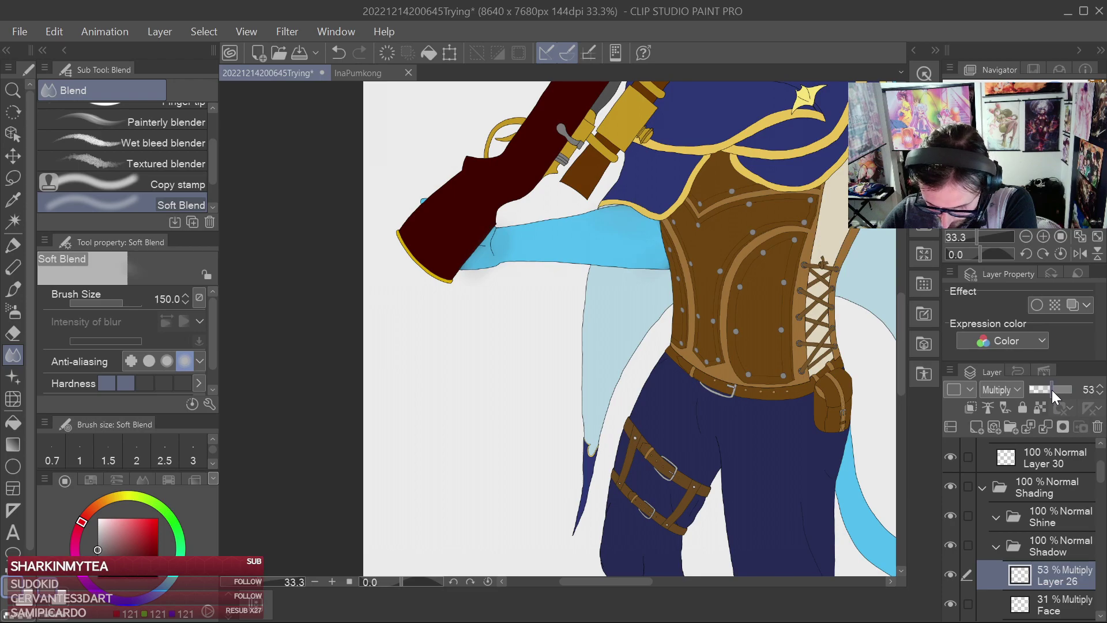
{"action": "left_click", "coordinate": [951, 577]}
{"action": "left_click", "coordinate": [952, 575]}
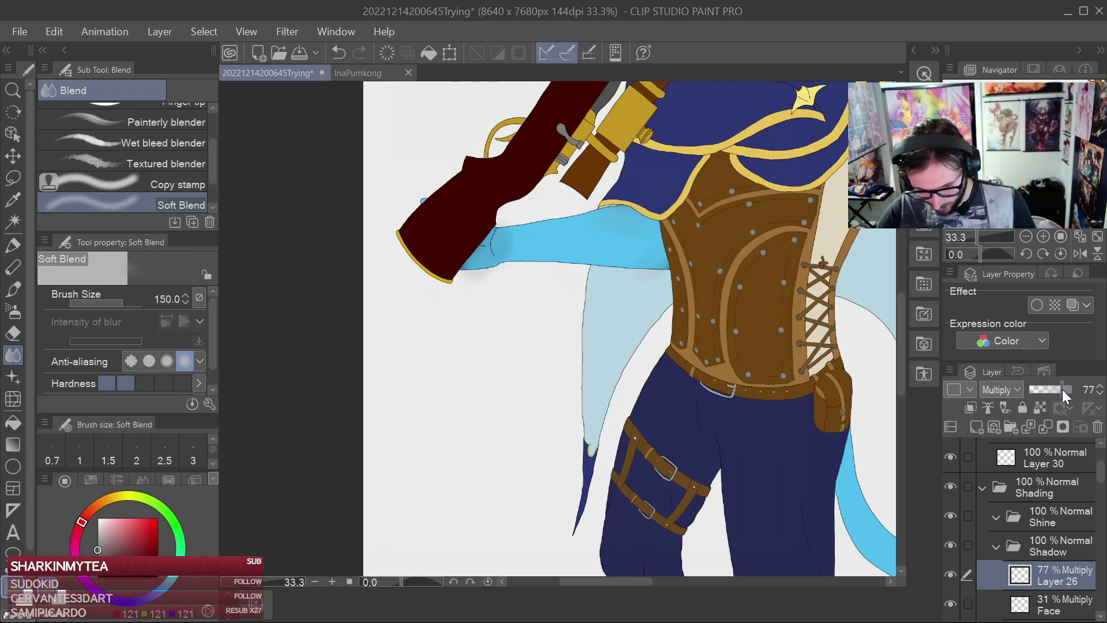
{"action": "left_click_drag", "start_coordinate": [1059, 389], "coordinate": [1058, 389]}
{"action": "left_click_drag", "start_coordinate": [704, 227], "coordinate": [794, 344]}
{"action": "scroll", "coordinate": [762, 420], "scroll_direction": "up", "scroll_amount": 2}
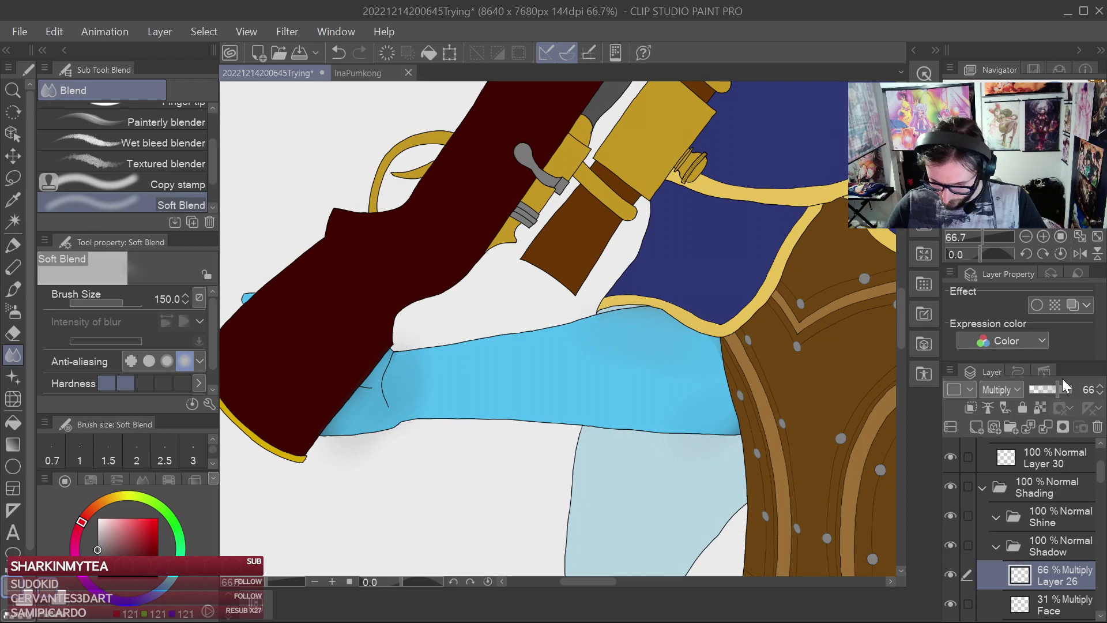
{"action": "left_click_drag", "start_coordinate": [1058, 392], "coordinate": [1053, 392]}
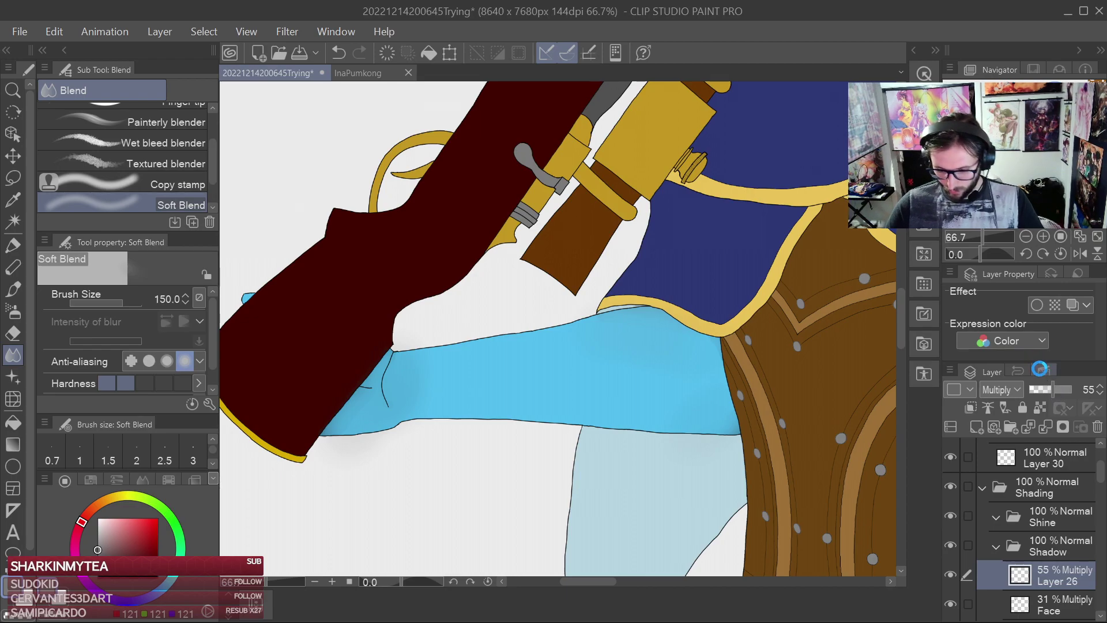
Rename the arm shadow layer, Layer 26, as ArmR
{"action": "scroll", "coordinate": [709, 445], "scroll_direction": "down", "scroll_amount": 5}
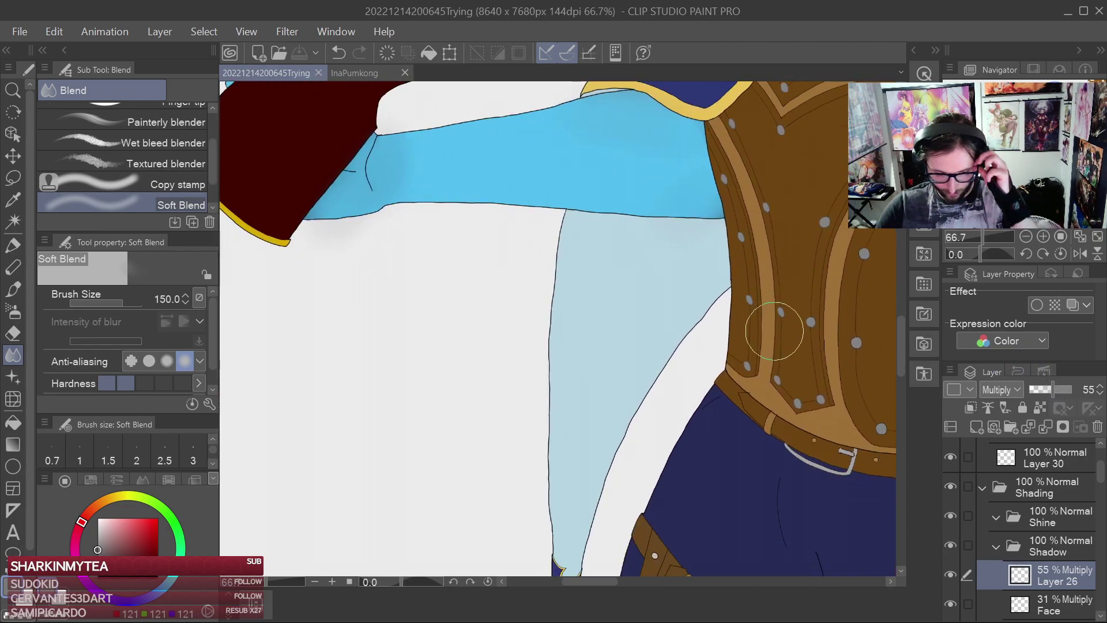
{"action": "double_click", "coordinate": [1061, 580]}
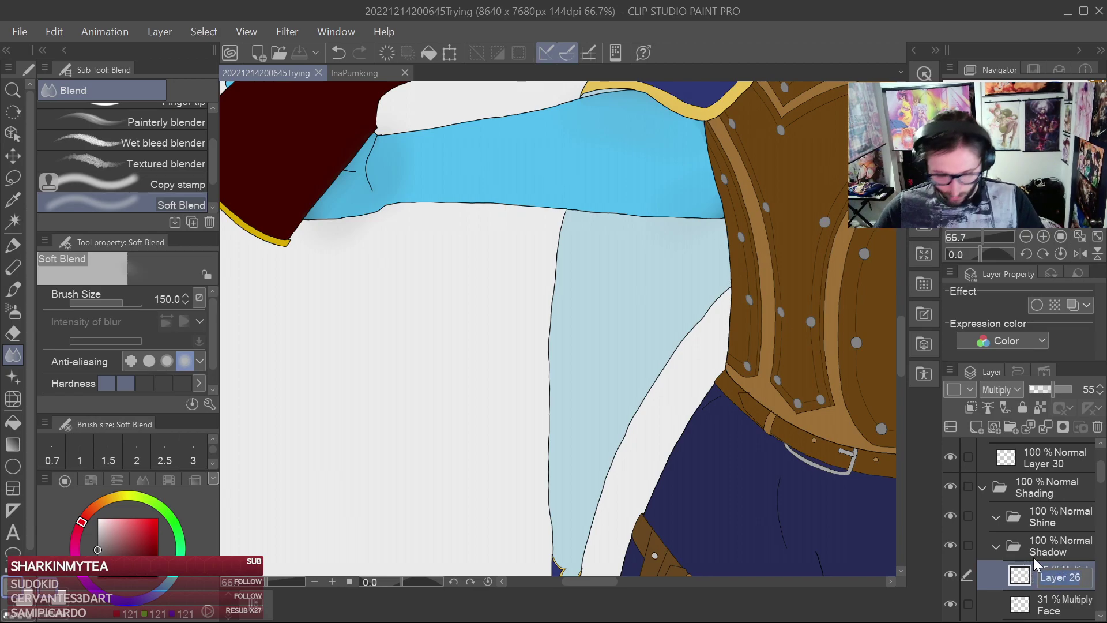
{"action": "type", "text": "Ar"}
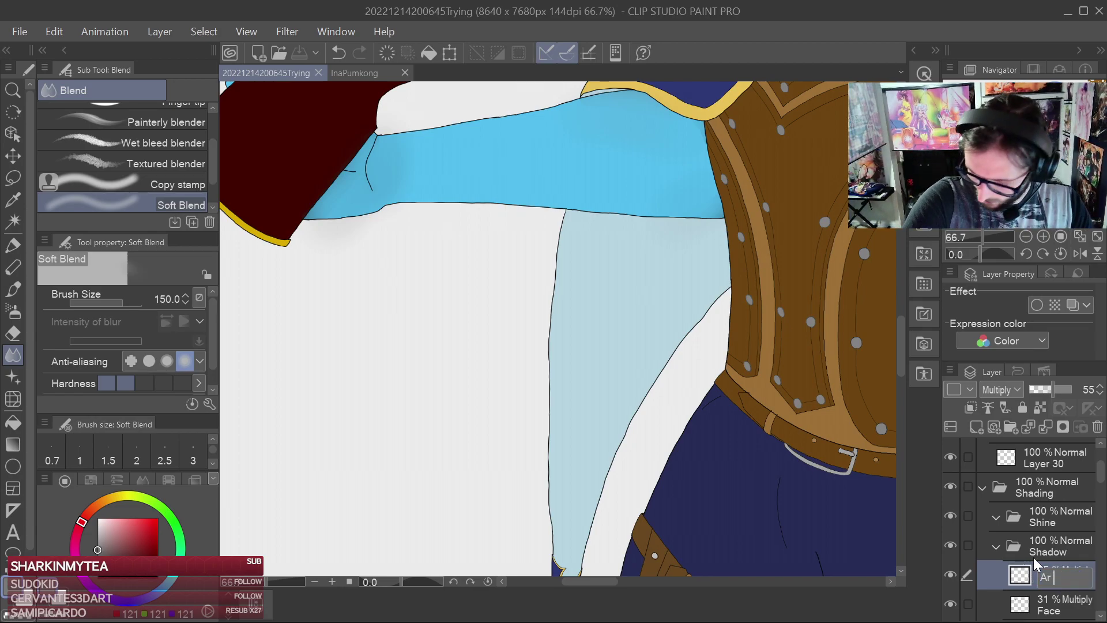
{"action": "type", "text": "mR"}
{"action": "key", "text": "Return"}
Look over the character sheet, examining the legs and boots, the feathered wing detail and the face
{"action": "left_click_drag", "start_coordinate": [817, 355], "coordinate": [629, 178]}
{"action": "scroll", "coordinate": [629, 179], "scroll_direction": "down", "scroll_amount": 1}
{"action": "left_click_drag", "start_coordinate": [779, 324], "coordinate": [744, 230]}
{"action": "scroll", "coordinate": [744, 231], "scroll_direction": "down", "scroll_amount": 2}
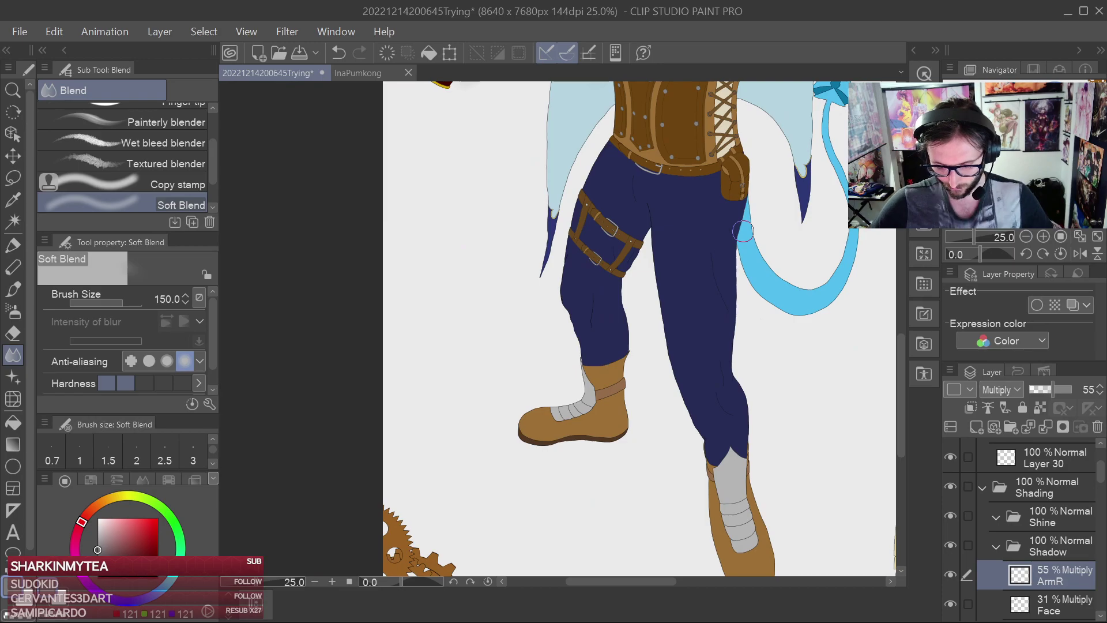
{"action": "left_click_drag", "start_coordinate": [642, 412], "coordinate": [566, 229]}
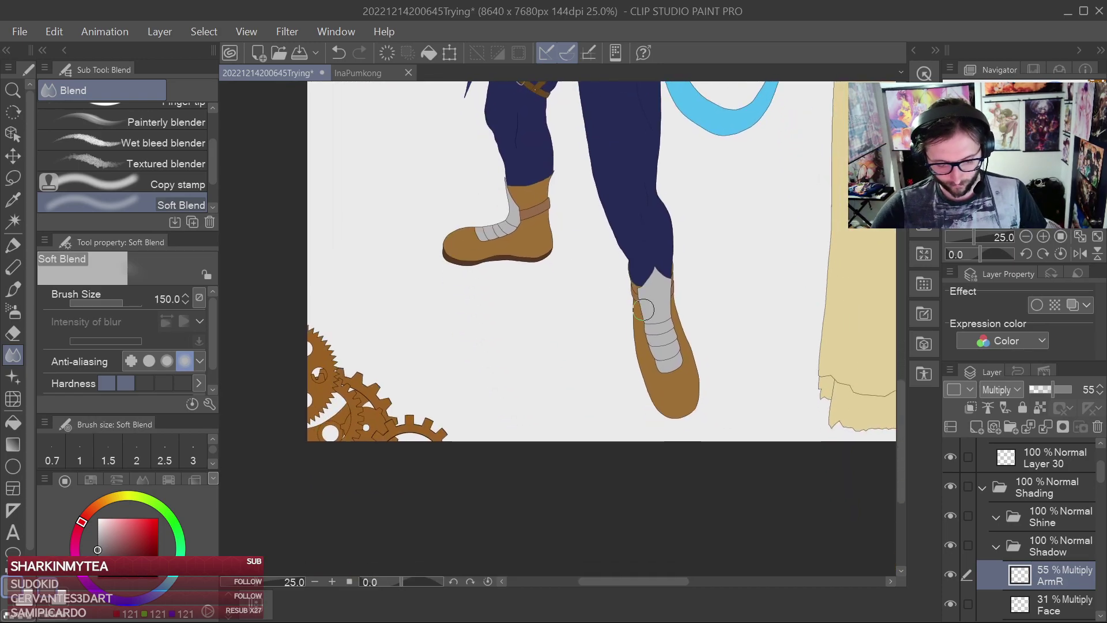
{"action": "scroll", "coordinate": [643, 300], "scroll_direction": "down", "scroll_amount": 2}
{"action": "scroll", "coordinate": [722, 254], "scroll_direction": "down", "scroll_amount": 2}
{"action": "left_click_drag", "start_coordinate": [786, 289], "coordinate": [709, 390]}
{"action": "left_click_drag", "start_coordinate": [765, 258], "coordinate": [709, 385]}
{"action": "scroll", "coordinate": [705, 373], "scroll_direction": "up", "scroll_amount": 4}
{"action": "left_click_drag", "start_coordinate": [667, 457], "coordinate": [785, 203]}
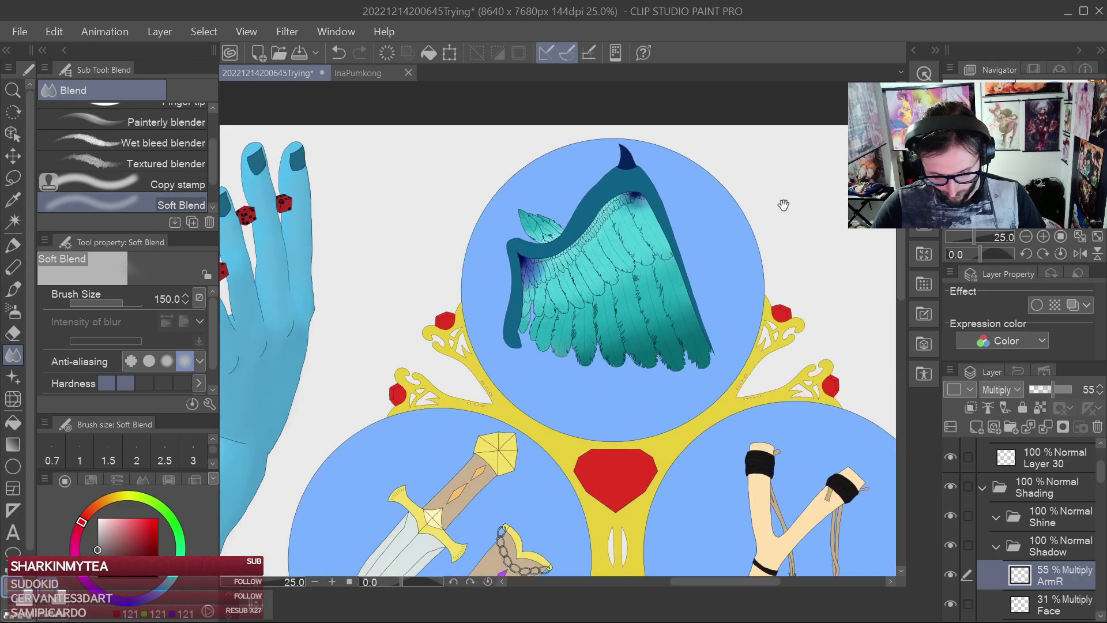
{"action": "scroll", "coordinate": [730, 307], "scroll_direction": "up", "scroll_amount": 2}
{"action": "left_click_drag", "start_coordinate": [717, 329], "coordinate": [765, 358]}
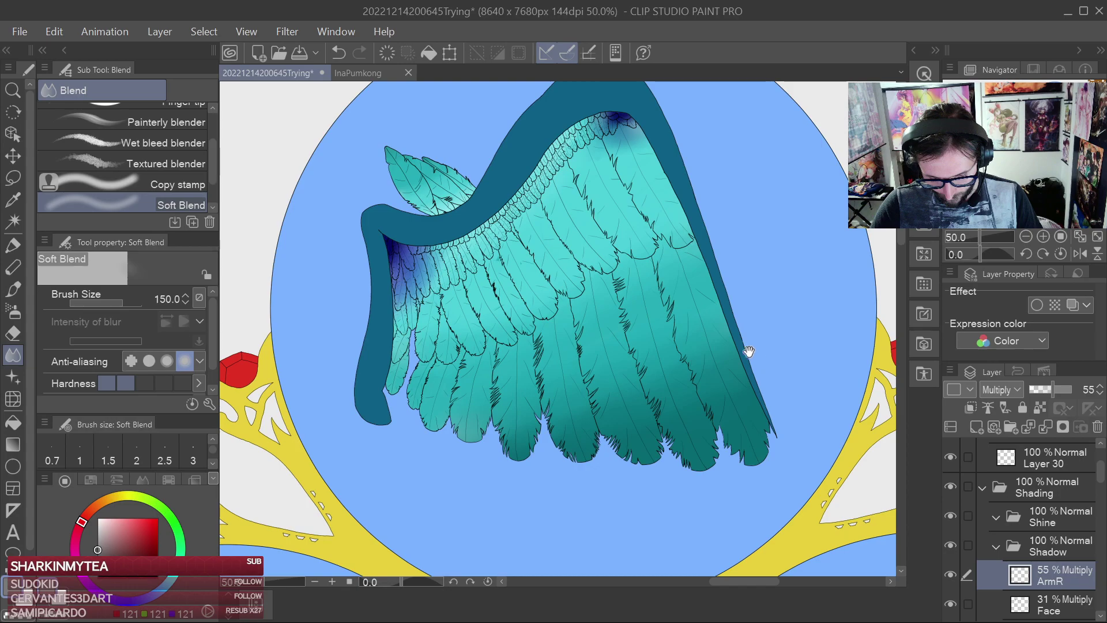
{"action": "left_click_drag", "start_coordinate": [726, 346], "coordinate": [763, 376]}
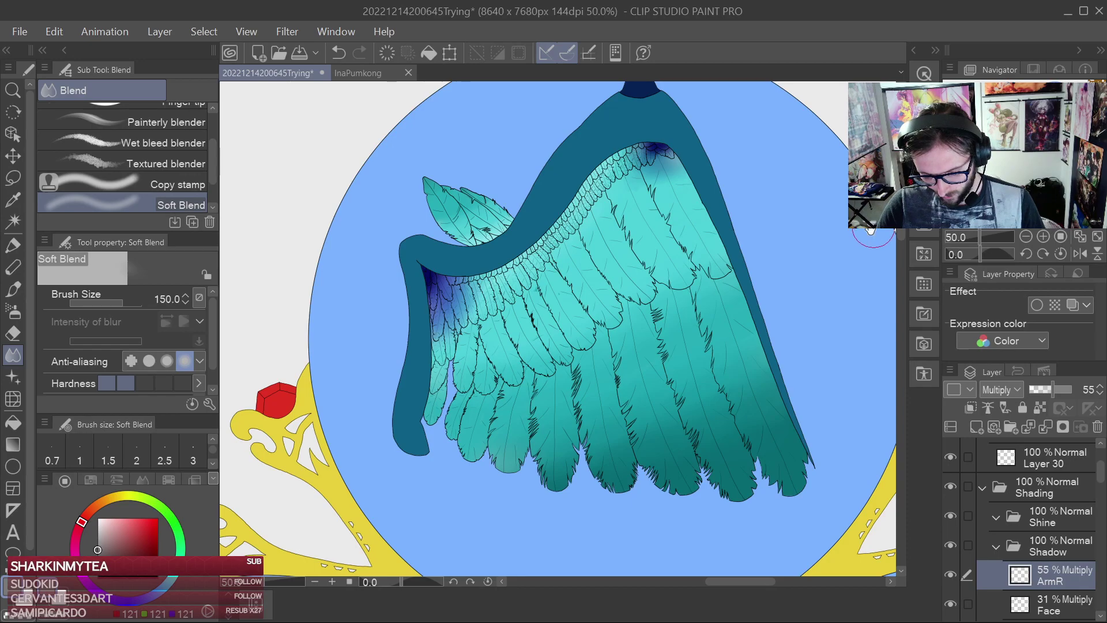
{"action": "left_click_drag", "start_coordinate": [667, 398], "coordinate": [882, 429]}
{"action": "scroll", "coordinate": [762, 385], "scroll_direction": "up", "scroll_amount": 2}
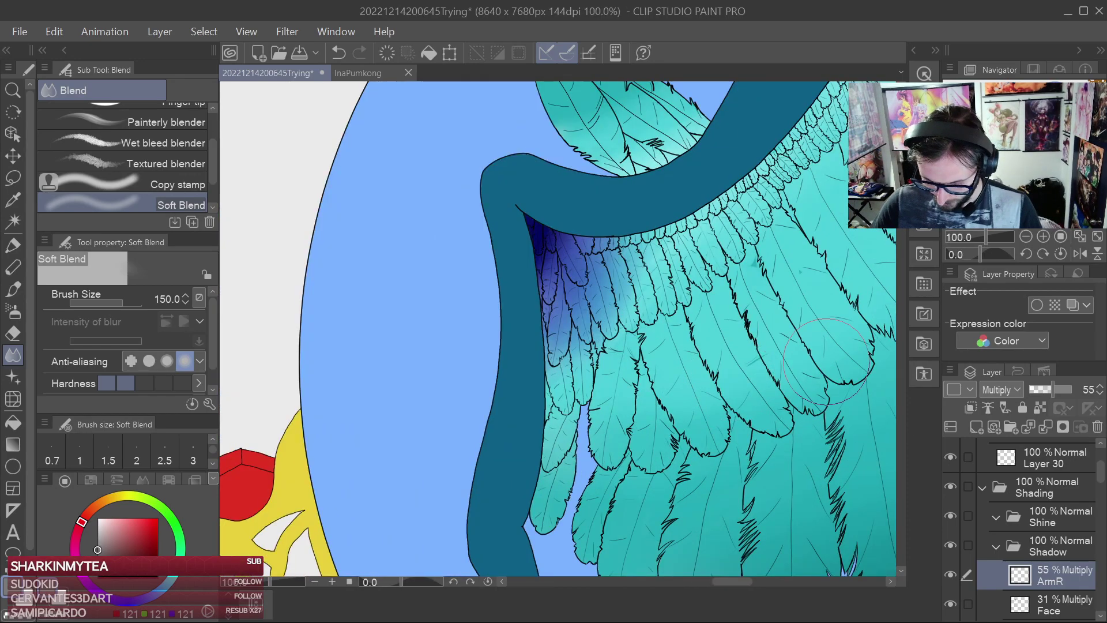
{"action": "left_click_drag", "start_coordinate": [765, 277], "coordinate": [774, 386]}
{"action": "left_click_drag", "start_coordinate": [537, 456], "coordinate": [912, 335]}
{"action": "left_click_drag", "start_coordinate": [836, 115], "coordinate": [794, 257]}
{"action": "scroll", "coordinate": [794, 257], "scroll_direction": "down", "scroll_amount": 2}
{"action": "left_click_drag", "start_coordinate": [742, 390], "coordinate": [739, 423]}
{"action": "scroll", "coordinate": [740, 422], "scroll_direction": "up", "scroll_amount": 4}
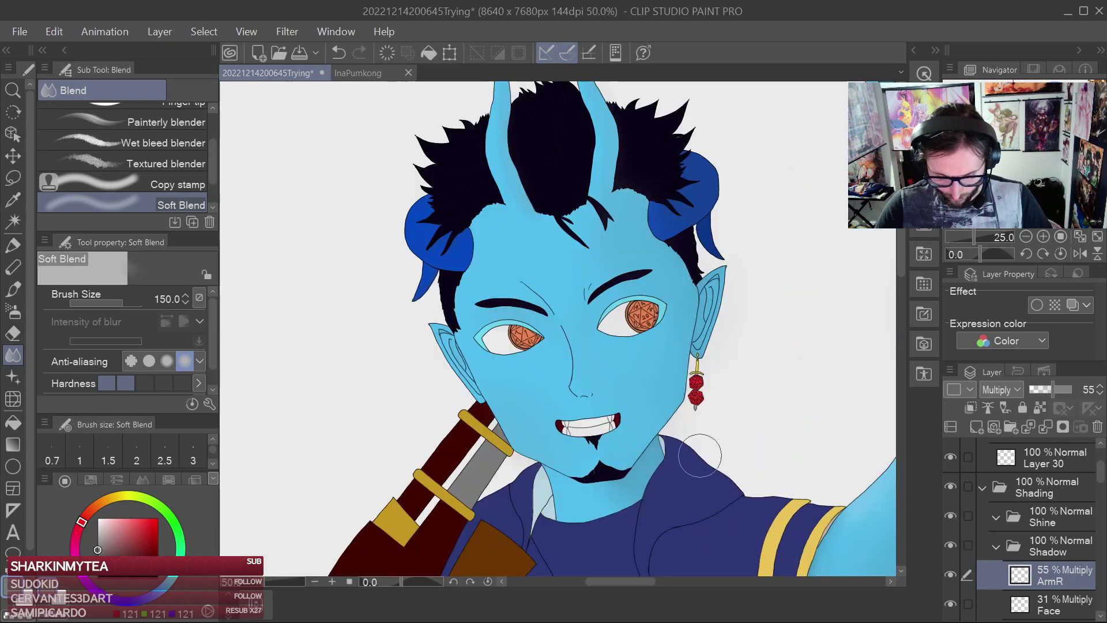
Switch to the Milli pen marker
{"action": "key", "text": "p"}
{"action": "key", "text": "p"}
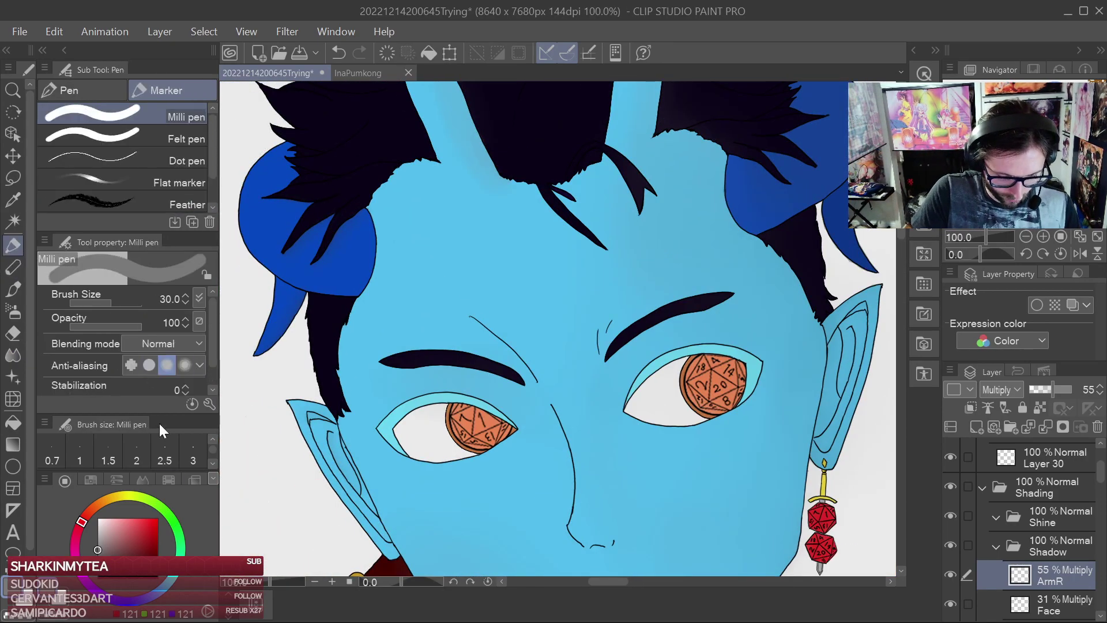
{"action": "left_click", "coordinate": [975, 427]}
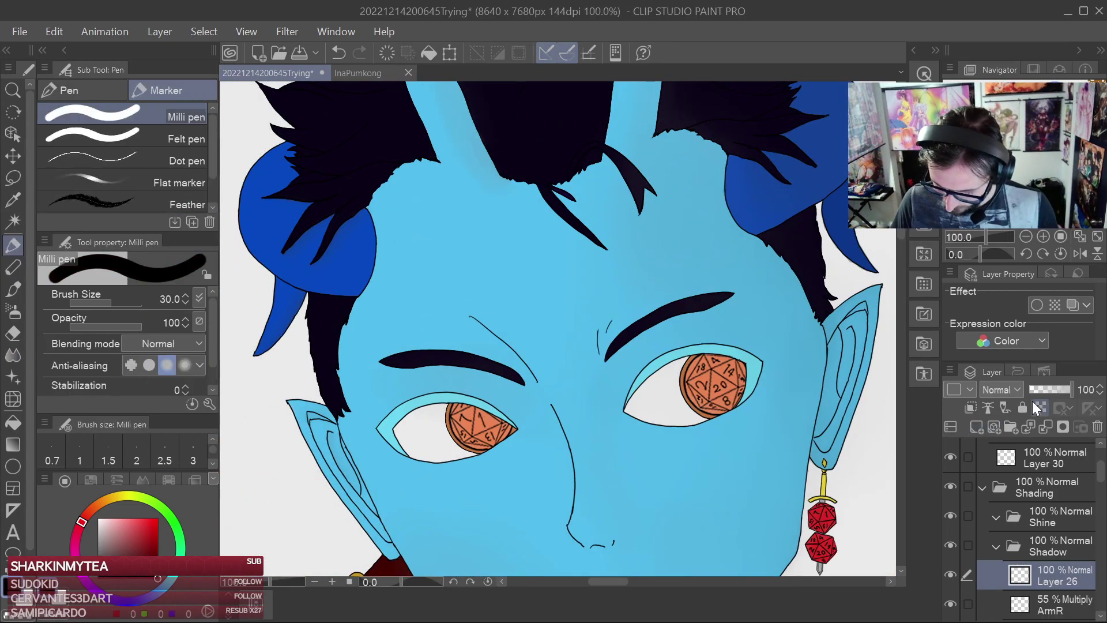
{"action": "left_click", "coordinate": [1098, 427]}
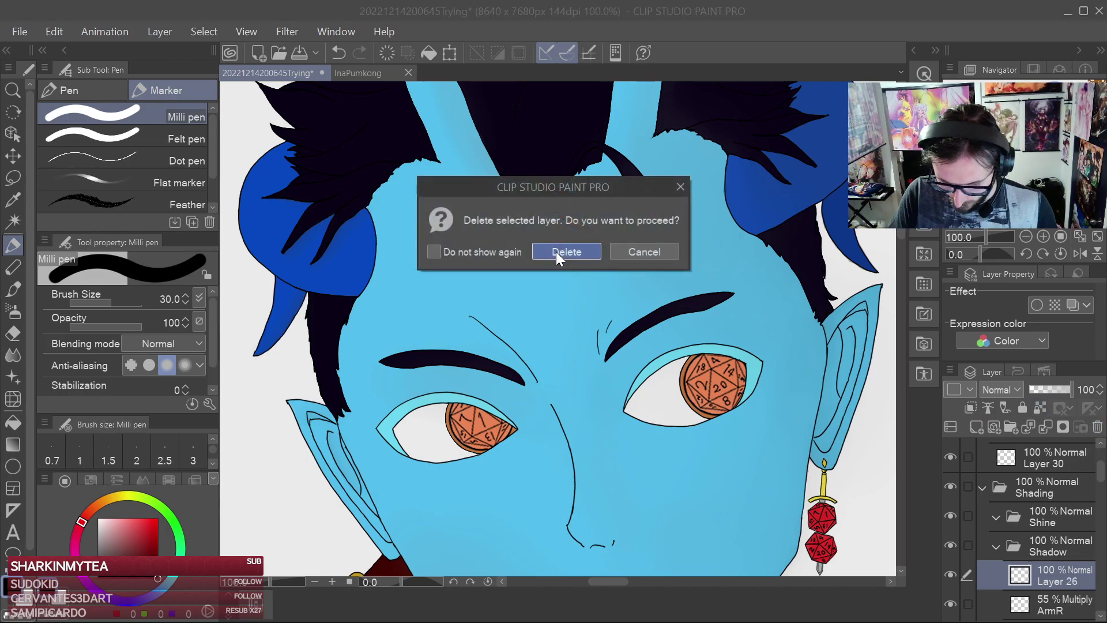
{"action": "left_click", "coordinate": [558, 251]}
Delete the spare Layer 26 from the Shadow folder and select Layer 30 in the Details folder
{"action": "left_click", "coordinate": [1038, 458]}
{"action": "scroll", "coordinate": [1096, 479], "scroll_direction": "up", "scroll_amount": 1}
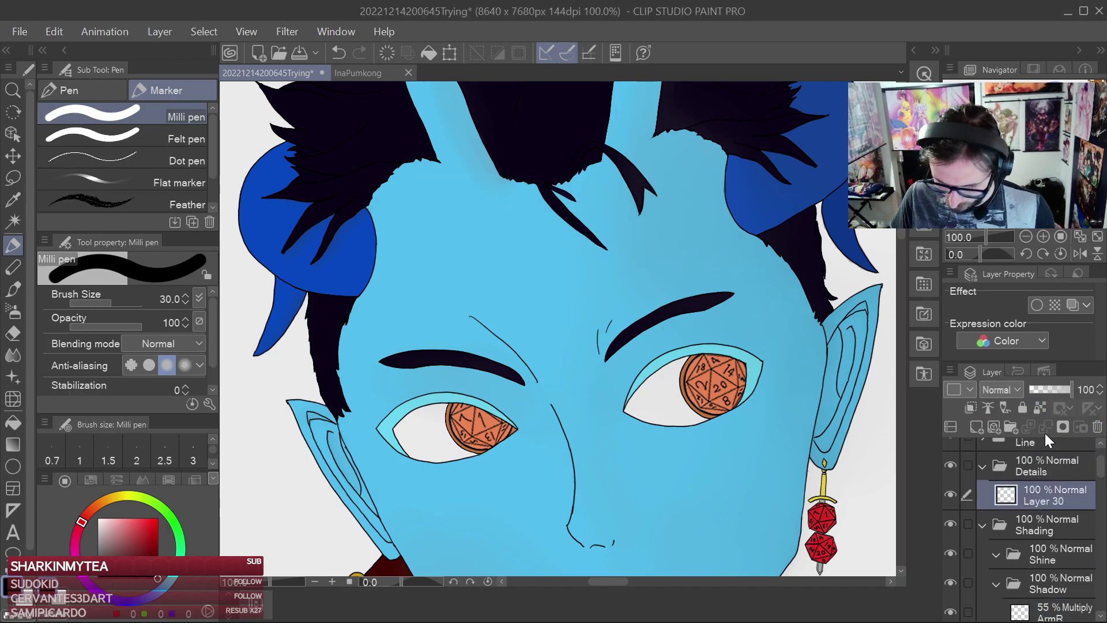
{"action": "left_click_drag", "start_coordinate": [682, 229], "coordinate": [648, 466]}
{"action": "left_click_drag", "start_coordinate": [600, 320], "coordinate": [621, 293]}
{"action": "key", "text": "ctrl+z"}
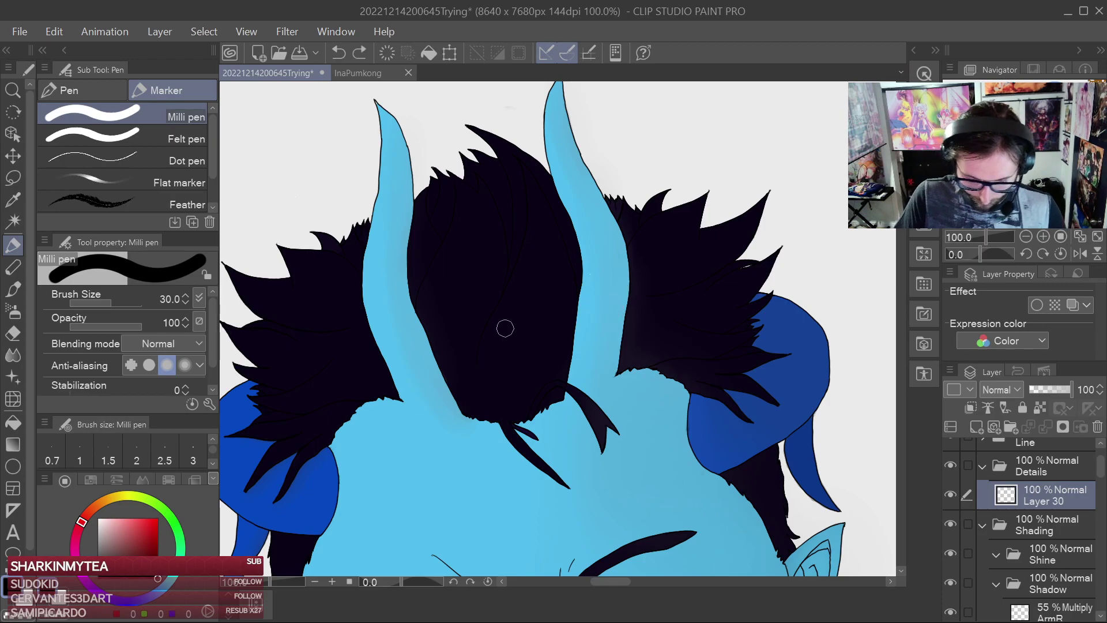
Set the Milli pen's brush size to 2
{"action": "left_click", "coordinate": [137, 454]}
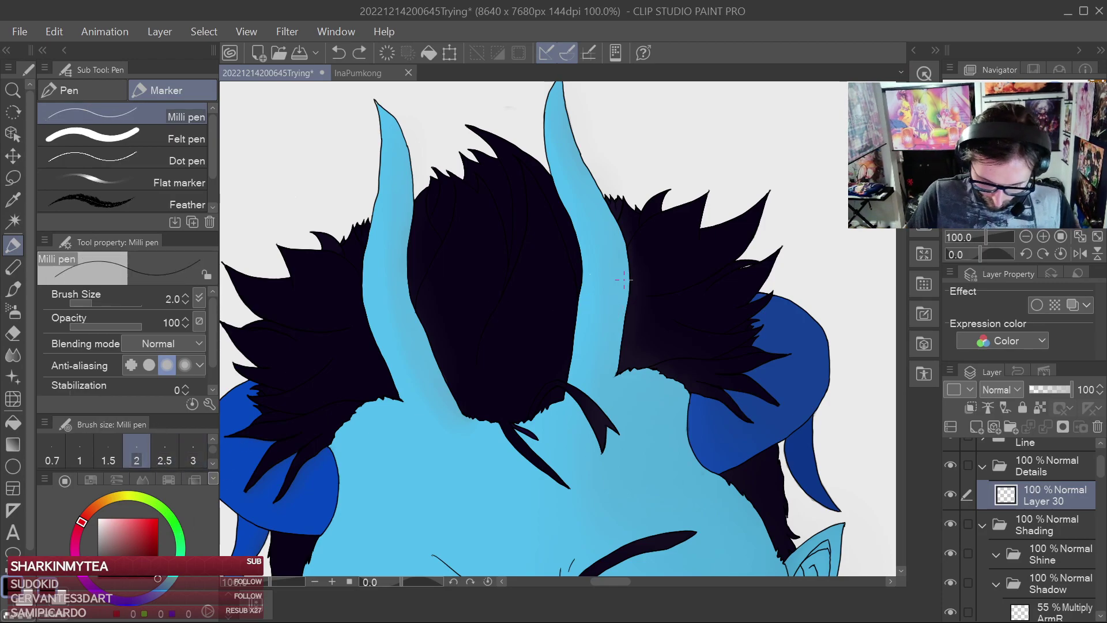
{"action": "key", "text": "ctrl+z"}
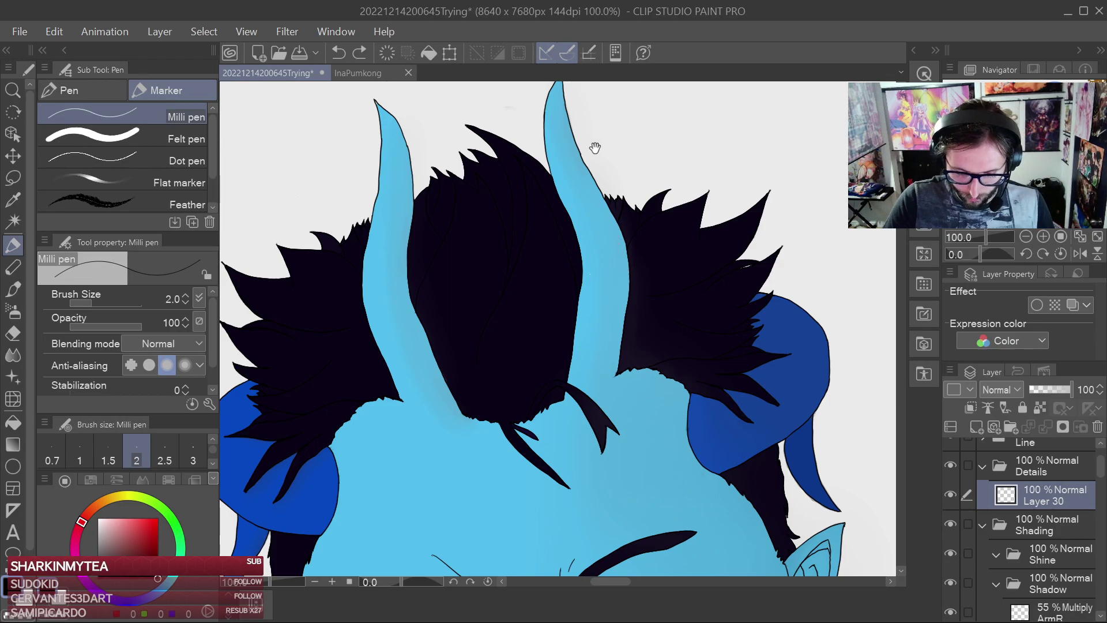
{"action": "left_click_drag", "start_coordinate": [589, 141], "coordinate": [652, 239]}
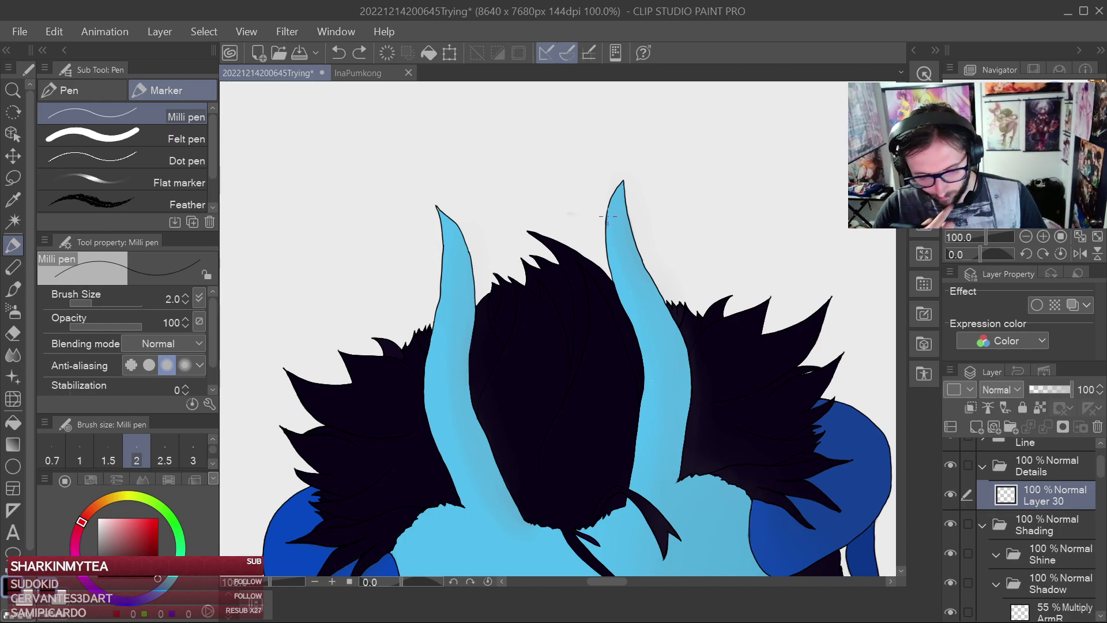
Look over the character from the horns down to the waist and tail, examining what still needs shading
{"action": "left_click_drag", "start_coordinate": [640, 414], "coordinate": [674, 245]}
{"action": "left_click_drag", "start_coordinate": [692, 421], "coordinate": [721, 244]}
{"action": "left_click_drag", "start_coordinate": [744, 398], "coordinate": [781, 152]}
{"action": "left_click_drag", "start_coordinate": [727, 424], "coordinate": [753, 150]}
{"action": "left_click_drag", "start_coordinate": [744, 398], "coordinate": [761, 144]}
{"action": "left_click_drag", "start_coordinate": [715, 439], "coordinate": [749, 245]}
{"action": "key", "text": "ctrl+minus"}
{"action": "left_click_drag", "start_coordinate": [743, 396], "coordinate": [744, 173]}
{"action": "left_click_drag", "start_coordinate": [767, 362], "coordinate": [740, 134]}
{"action": "scroll", "coordinate": [728, 202], "scroll_direction": "down", "scroll_amount": 2}
{"action": "left_click_drag", "start_coordinate": [727, 264], "coordinate": [695, 164]}
{"action": "left_click_drag", "start_coordinate": [825, 206], "coordinate": [714, 395]}
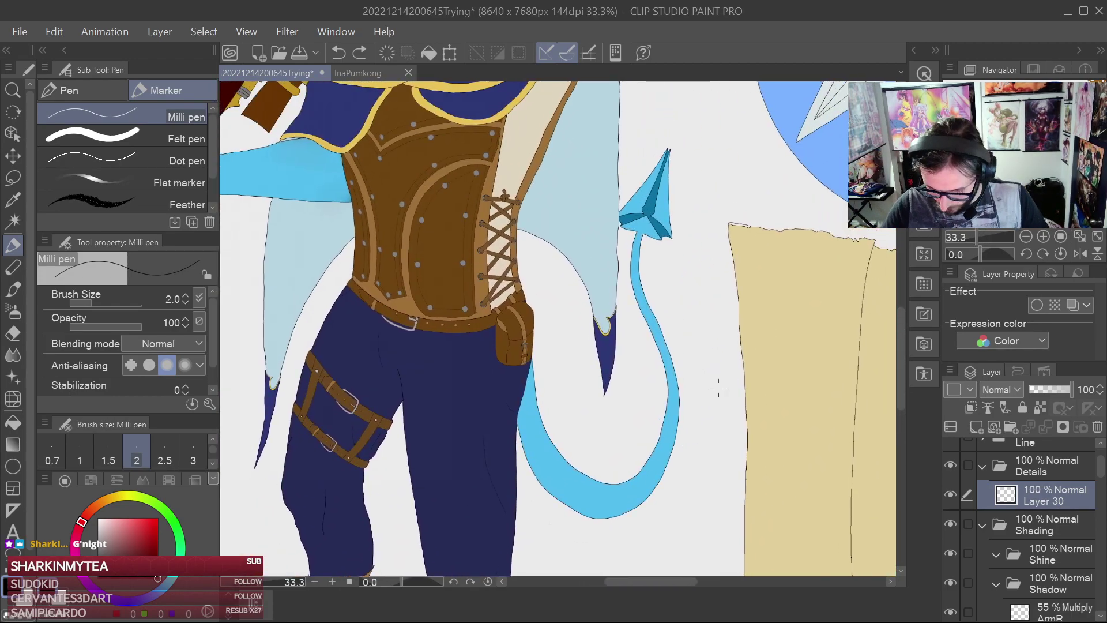
Add a new layer above ArmR in the Shadow folder and name it Tail
{"action": "scroll", "coordinate": [1103, 473], "scroll_direction": "down", "scroll_amount": 1}
{"action": "scroll", "coordinate": [1102, 473], "scroll_direction": "down", "scroll_amount": 1}
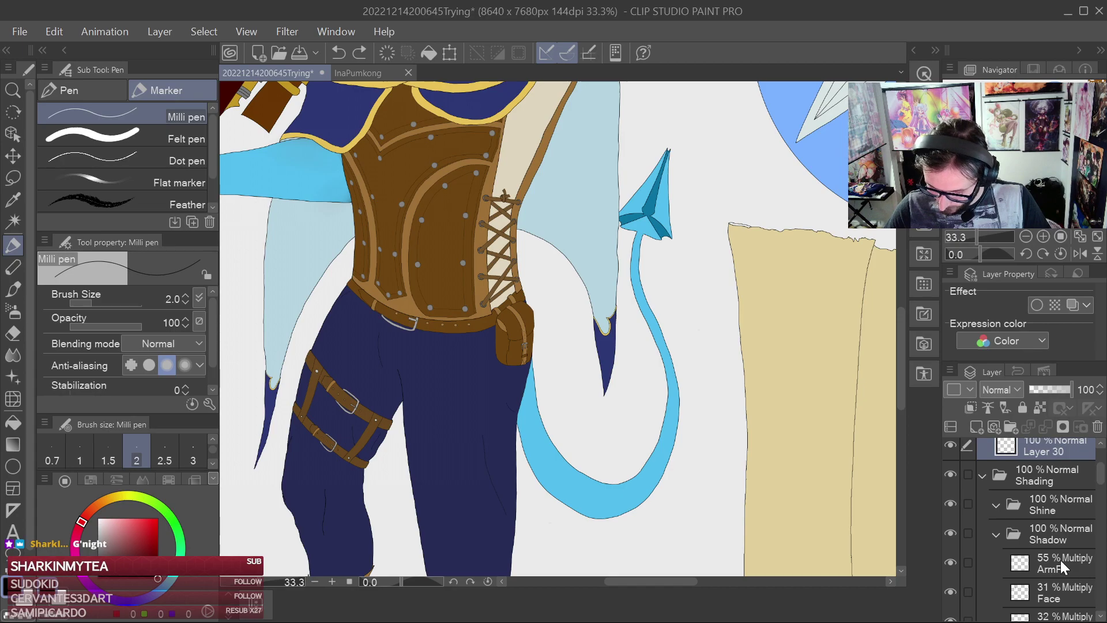
{"action": "left_click", "coordinate": [1075, 567]}
{"action": "left_click", "coordinate": [975, 430]}
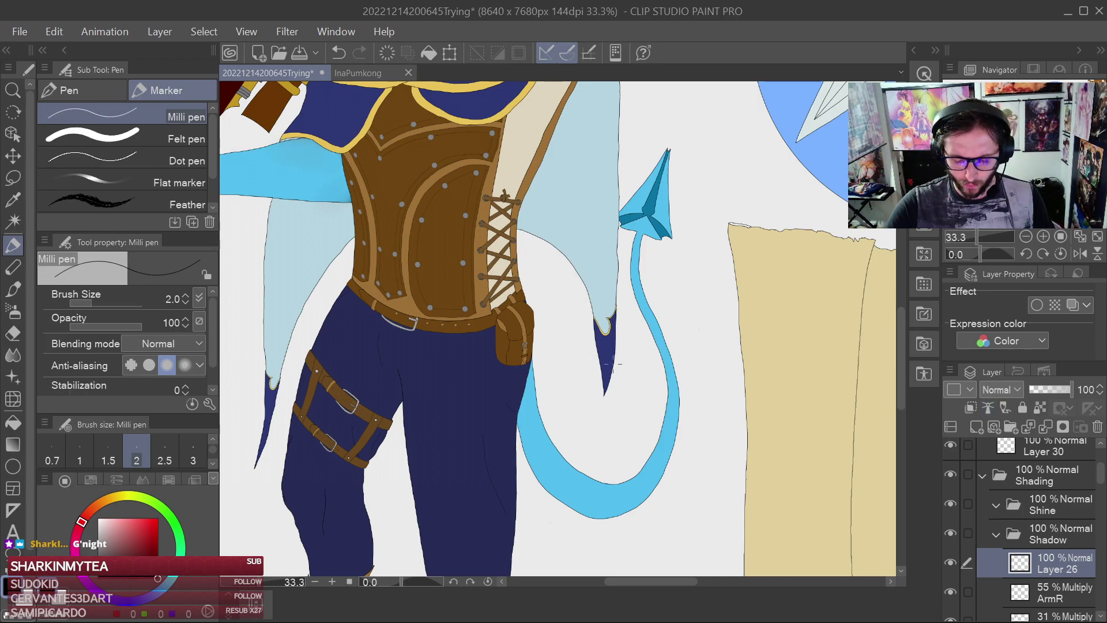
{"action": "key", "text": "ctrl+z"}
{"action": "left_click_drag", "start_coordinate": [679, 357], "coordinate": [632, 415]}
{"action": "scroll", "coordinate": [638, 363], "scroll_direction": "up", "scroll_amount": 4}
{"action": "left_click_drag", "start_coordinate": [591, 127], "coordinate": [693, 499]}
{"action": "left_click_drag", "start_coordinate": [659, 377], "coordinate": [656, 387]}
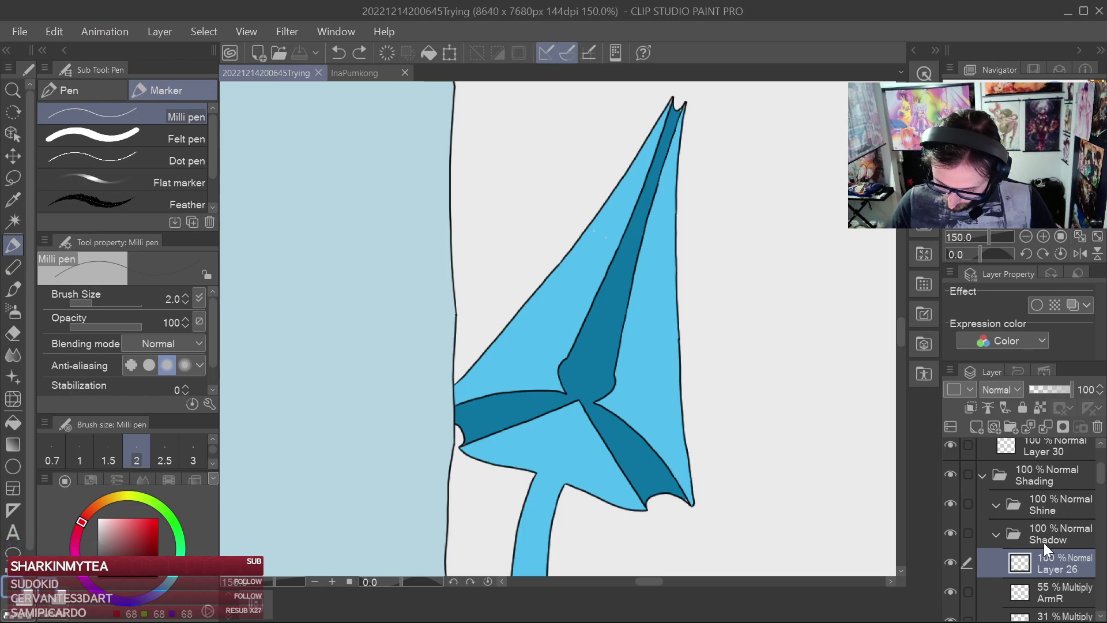
{"action": "double_click", "coordinate": [1052, 569]}
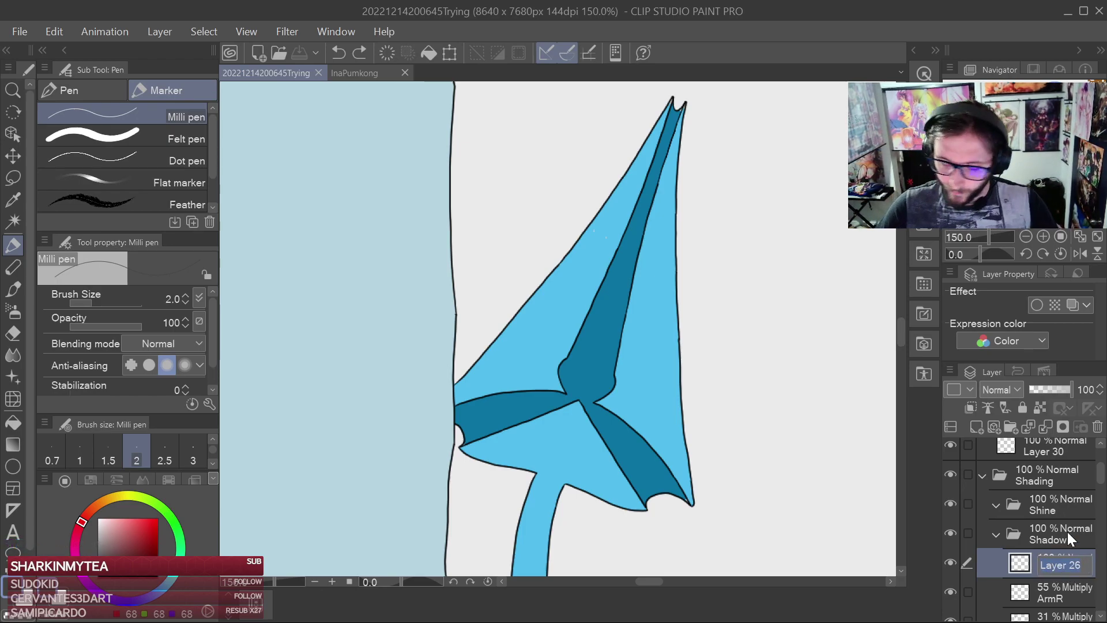
{"action": "type", "text": "Tail"}
{"action": "key", "text": "Return"}
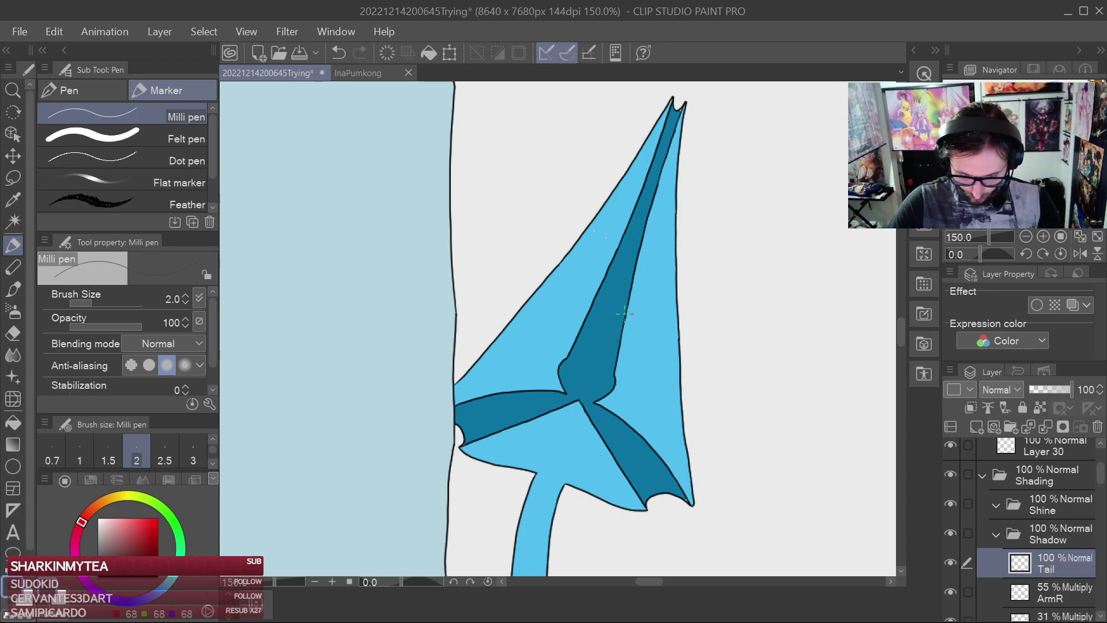
Enlarge the Milli pen's brush size to 40
{"action": "key", "text": "bracketleft"}
{"action": "key", "text": "bracketright"}
{"action": "key", "text": "bracketright"}
{"action": "key", "text": "bracketright"}
{"action": "key", "text": "bracketright"}
{"action": "key", "text": "bracketright"}
{"action": "key", "text": "bracketright"}
{"action": "key", "text": "bracketright"}
{"action": "key", "text": "bracketright"}
{"action": "key", "text": "bracketright"}
{"action": "key", "text": "bracketright"}
{"action": "key", "text": "bracketright"}
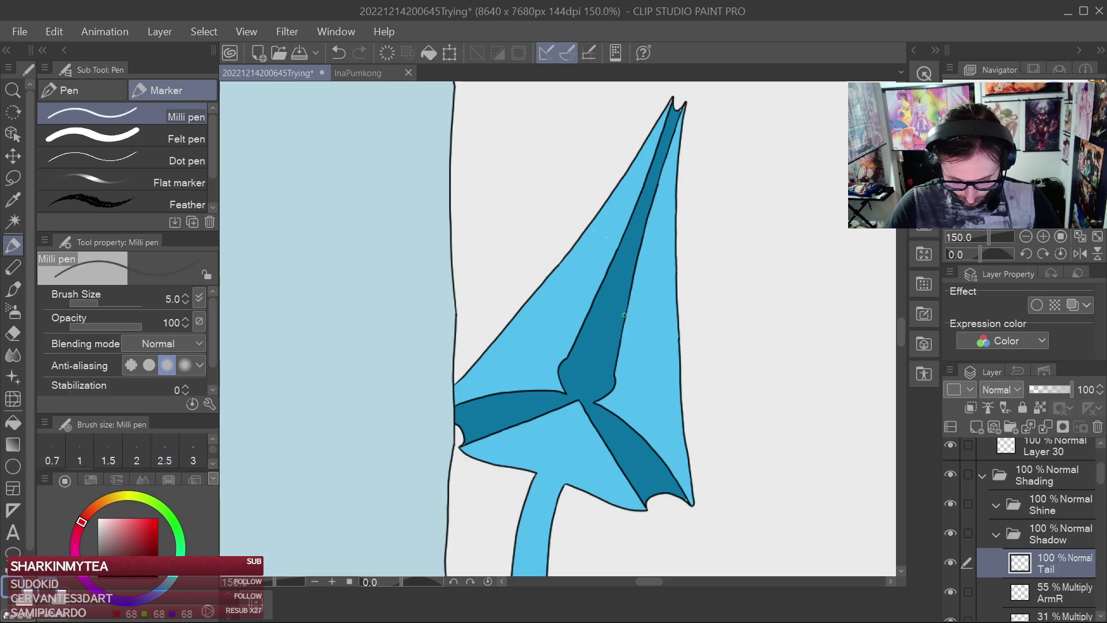
{"action": "key", "text": "]"}
{"action": "key", "text": "]"}
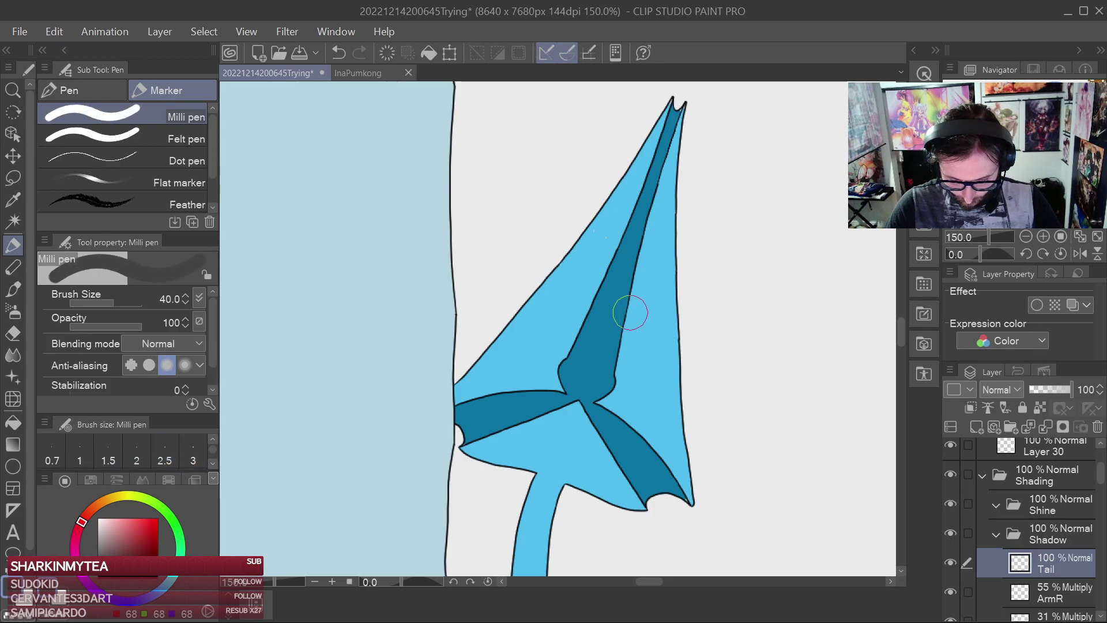
Paint a dark grey shadow band along the tail's inner edge beside the hip on the Tail layer
{"action": "scroll", "coordinate": [657, 363], "scroll_direction": "down", "scroll_amount": 15}
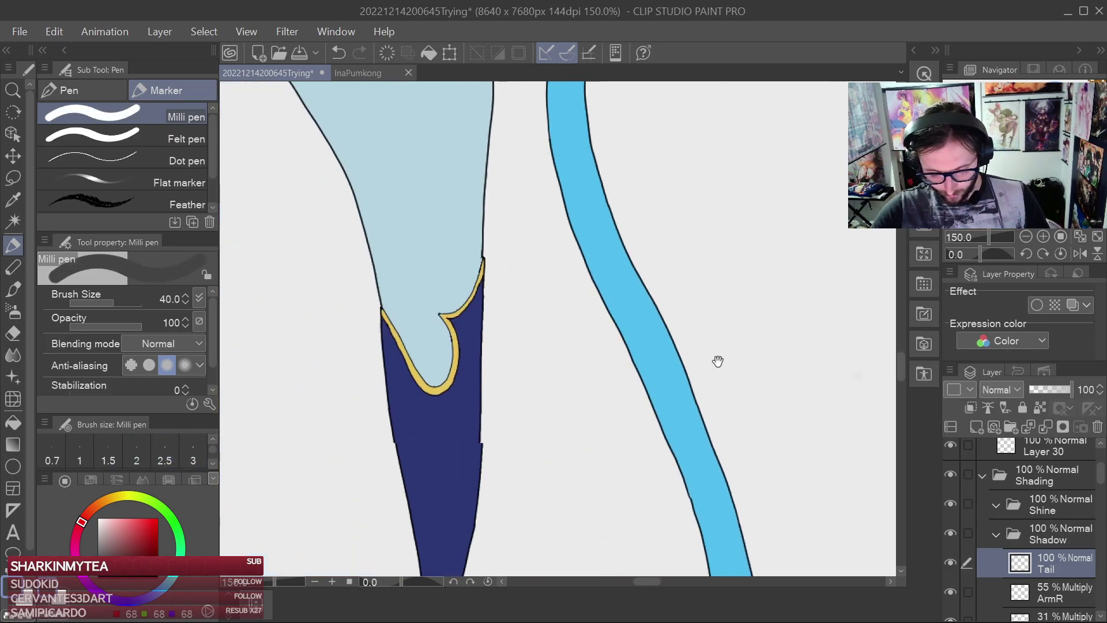
{"action": "left_click_drag", "start_coordinate": [505, 452], "coordinate": [675, 286]}
{"action": "left_click_drag", "start_coordinate": [497, 183], "coordinate": [704, 405]}
{"action": "left_click_drag", "start_coordinate": [549, 285], "coordinate": [591, 375]}
{"action": "mouse_move", "coordinate": [492, 156]}
{"action": "left_mouse_down"}
{"action": "mouse_move", "coordinate": [514, 310]}
{"action": "mouse_move", "coordinate": [563, 450]}
{"action": "mouse_move", "coordinate": [635, 559]}
{"action": "left_mouse_up"}
{"action": "left_click_drag", "start_coordinate": [582, 417], "coordinate": [531, 267]}
{"action": "left_click_drag", "start_coordinate": [482, 139], "coordinate": [513, 284]}
{"action": "mouse_move", "coordinate": [475, 226]}
{"action": "left_mouse_down"}
{"action": "mouse_move", "coordinate": [467, 187]}
{"action": "mouse_move", "coordinate": [492, 348]}
{"action": "mouse_move", "coordinate": [519, 431]}
{"action": "mouse_move", "coordinate": [601, 553]}
{"action": "mouse_move", "coordinate": [501, 382]}
{"action": "mouse_move", "coordinate": [473, 253]}
{"action": "left_mouse_up"}
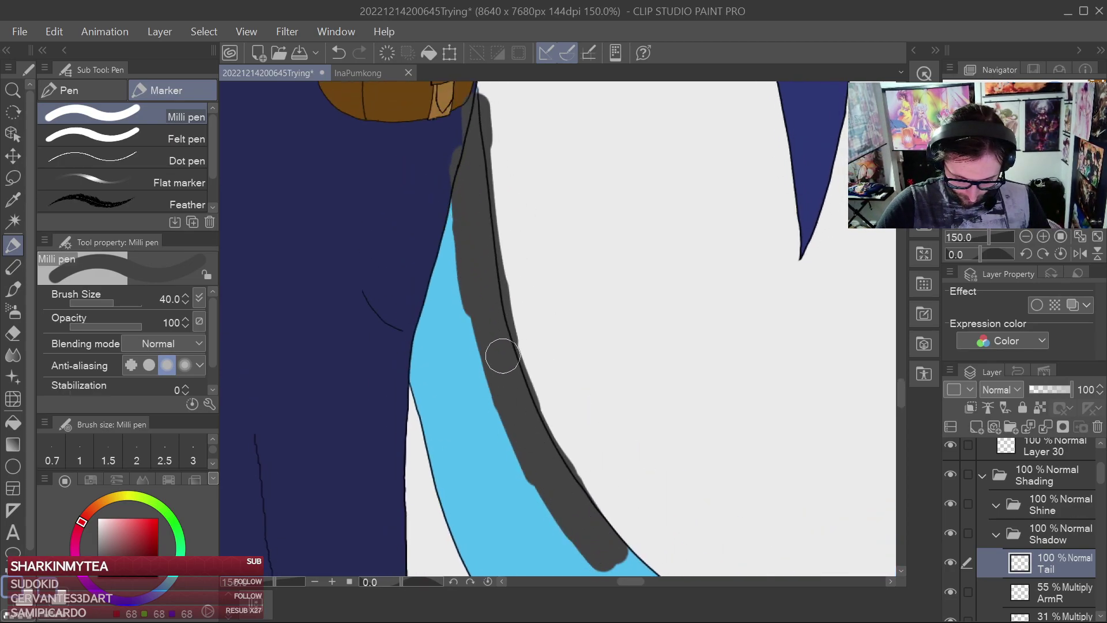
Continue the dark grey band along the tail's edges, around the bottom curve and the section rising to the tip
{"action": "left_click_drag", "start_coordinate": [528, 453], "coordinate": [616, 573]}
{"action": "left_click_drag", "start_coordinate": [639, 502], "coordinate": [550, 279]}
{"action": "mouse_move", "coordinate": [513, 320]}
{"action": "left_mouse_down"}
{"action": "mouse_move", "coordinate": [554, 379]}
{"action": "mouse_move", "coordinate": [515, 348]}
{"action": "mouse_move", "coordinate": [569, 383]}
{"action": "mouse_move", "coordinate": [561, 350]}
{"action": "left_mouse_up"}
{"action": "left_click_drag", "start_coordinate": [487, 305], "coordinate": [470, 265]}
{"action": "mouse_move", "coordinate": [606, 334]}
{"action": "left_mouse_down"}
{"action": "mouse_move", "coordinate": [735, 372]}
{"action": "mouse_move", "coordinate": [648, 301]}
{"action": "mouse_move", "coordinate": [480, 207]}
{"action": "mouse_move", "coordinate": [443, 217]}
{"action": "mouse_move", "coordinate": [513, 298]}
{"action": "mouse_move", "coordinate": [547, 309]}
{"action": "mouse_move", "coordinate": [489, 291]}
{"action": "mouse_move", "coordinate": [572, 319]}
{"action": "mouse_move", "coordinate": [558, 319]}
{"action": "mouse_move", "coordinate": [733, 285]}
{"action": "mouse_move", "coordinate": [774, 232]}
{"action": "mouse_move", "coordinate": [705, 300]}
{"action": "mouse_move", "coordinate": [653, 323]}
{"action": "mouse_move", "coordinate": [643, 325]}
{"action": "mouse_move", "coordinate": [680, 311]}
{"action": "mouse_move", "coordinate": [633, 313]}
{"action": "mouse_move", "coordinate": [535, 281]}
{"action": "left_mouse_up"}
{"action": "key", "text": "space"}
{"action": "mouse_move", "coordinate": [738, 219]}
{"action": "left_mouse_down"}
{"action": "mouse_move", "coordinate": [572, 333]}
{"action": "mouse_move", "coordinate": [630, 302]}
{"action": "mouse_move", "coordinate": [680, 173]}
{"action": "mouse_move", "coordinate": [599, 381]}
{"action": "mouse_move", "coordinate": [629, 191]}
{"action": "mouse_move", "coordinate": [609, 391]}
{"action": "mouse_move", "coordinate": [536, 173]}
{"action": "mouse_move", "coordinate": [579, 372]}
{"action": "mouse_move", "coordinate": [491, 167]}
{"action": "left_mouse_up"}
{"action": "mouse_move", "coordinate": [490, 167]}
{"action": "left_mouse_down"}
{"action": "mouse_move", "coordinate": [515, 302]}
{"action": "mouse_move", "coordinate": [503, 309]}
{"action": "mouse_move", "coordinate": [486, 236]}
{"action": "mouse_move", "coordinate": [492, 170]}
{"action": "mouse_move", "coordinate": [478, 288]}
{"action": "mouse_move", "coordinate": [502, 168]}
{"action": "mouse_move", "coordinate": [478, 378]}
{"action": "left_mouse_up"}
{"action": "mouse_move", "coordinate": [545, 231]}
{"action": "left_mouse_down"}
{"action": "mouse_move", "coordinate": [526, 196]}
{"action": "mouse_move", "coordinate": [544, 175]}
{"action": "mouse_move", "coordinate": [527, 223]}
{"action": "mouse_move", "coordinate": [527, 378]}
{"action": "mouse_move", "coordinate": [562, 468]}
{"action": "mouse_move", "coordinate": [519, 302]}
{"action": "mouse_move", "coordinate": [597, 456]}
{"action": "mouse_move", "coordinate": [558, 263]}
{"action": "mouse_move", "coordinate": [548, 309]}
{"action": "mouse_move", "coordinate": [603, 465]}
{"action": "mouse_move", "coordinate": [588, 300]}
{"action": "left_mouse_up"}
{"action": "left_click_drag", "start_coordinate": [568, 271], "coordinate": [574, 482]}
{"action": "mouse_move", "coordinate": [581, 475]}
{"action": "left_mouse_down"}
{"action": "mouse_move", "coordinate": [604, 300]}
{"action": "mouse_move", "coordinate": [591, 292]}
{"action": "mouse_move", "coordinate": [608, 186]}
{"action": "mouse_move", "coordinate": [572, 373]}
{"action": "mouse_move", "coordinate": [537, 473]}
{"action": "left_mouse_up"}
{"action": "left_click_drag", "start_coordinate": [567, 430], "coordinate": [673, 188]}
{"action": "mouse_move", "coordinate": [626, 252]}
{"action": "left_mouse_down"}
{"action": "mouse_move", "coordinate": [569, 358]}
{"action": "mouse_move", "coordinate": [713, 307]}
{"action": "left_mouse_up"}
{"action": "left_click_drag", "start_coordinate": [416, 318], "coordinate": [655, 485]}
{"action": "left_click_drag", "start_coordinate": [495, 299], "coordinate": [554, 428]}
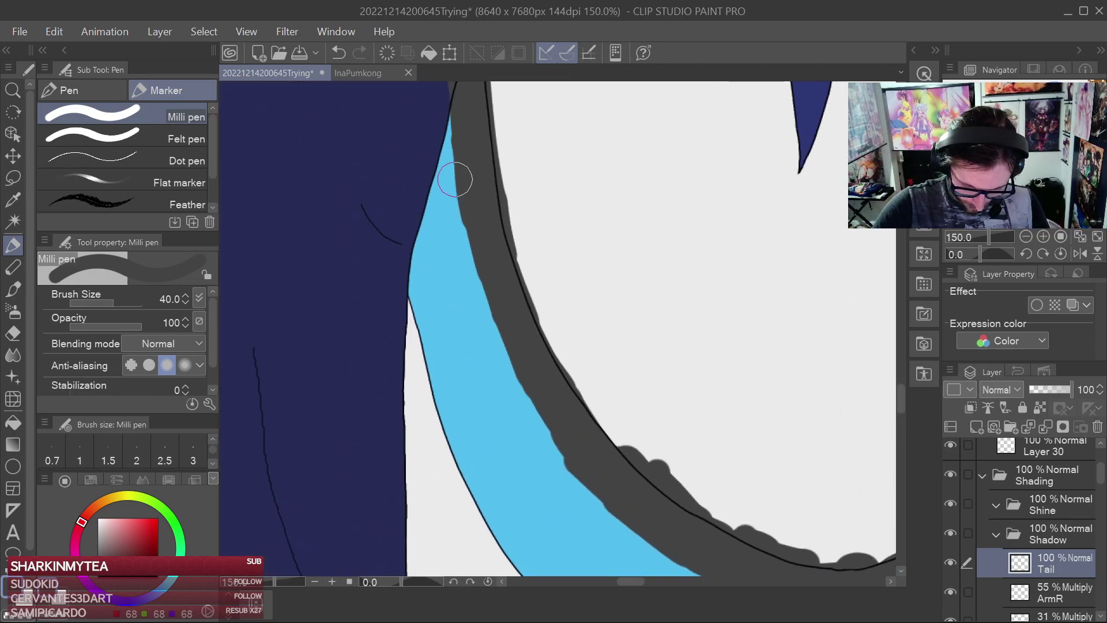
Paint a dark grey band along the tail's outer edge from the thigh around the bottom curve
{"action": "mouse_move", "coordinate": [420, 203]}
{"action": "left_mouse_down"}
{"action": "mouse_move", "coordinate": [430, 334]}
{"action": "mouse_move", "coordinate": [441, 313]}
{"action": "mouse_move", "coordinate": [489, 455]}
{"action": "mouse_move", "coordinate": [434, 362]}
{"action": "left_mouse_up"}
{"action": "mouse_move", "coordinate": [523, 536]}
{"action": "left_mouse_down"}
{"action": "mouse_move", "coordinate": [430, 313]}
{"action": "mouse_move", "coordinate": [435, 324]}
{"action": "mouse_move", "coordinate": [440, 304]}
{"action": "mouse_move", "coordinate": [507, 387]}
{"action": "mouse_move", "coordinate": [613, 453]}
{"action": "left_mouse_up"}
{"action": "mouse_move", "coordinate": [495, 355]}
{"action": "left_mouse_down"}
{"action": "mouse_move", "coordinate": [586, 427]}
{"action": "mouse_move", "coordinate": [751, 443]}
{"action": "mouse_move", "coordinate": [672, 397]}
{"action": "left_mouse_up"}
{"action": "key", "text": "ctrl+z"}
{"action": "mouse_move", "coordinate": [533, 347]}
{"action": "left_mouse_down"}
{"action": "mouse_move", "coordinate": [617, 362]}
{"action": "mouse_move", "coordinate": [612, 354]}
{"action": "mouse_move", "coordinate": [707, 354]}
{"action": "mouse_move", "coordinate": [845, 313]}
{"action": "mouse_move", "coordinate": [798, 353]}
{"action": "mouse_move", "coordinate": [673, 402]}
{"action": "mouse_move", "coordinate": [508, 372]}
{"action": "mouse_move", "coordinate": [612, 397]}
{"action": "mouse_move", "coordinate": [625, 413]}
{"action": "mouse_move", "coordinate": [645, 391]}
{"action": "left_mouse_up"}
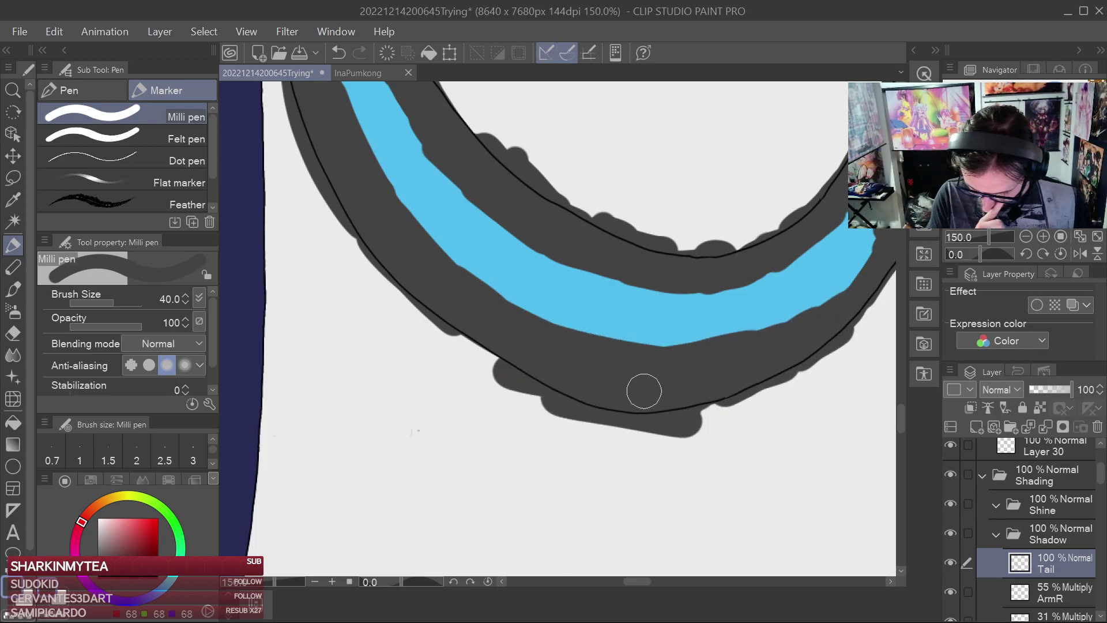
Erase the grey spilling past the tail's outer outline and onto the thigh with the Hard eraser at size 30
{"action": "left_click", "coordinate": [12, 333]}
{"action": "mouse_move", "coordinate": [482, 379]}
{"action": "left_mouse_down"}
{"action": "mouse_move", "coordinate": [528, 391]}
{"action": "mouse_move", "coordinate": [401, 302]}
{"action": "left_mouse_up"}
{"action": "key", "text": "ctrl+z"}
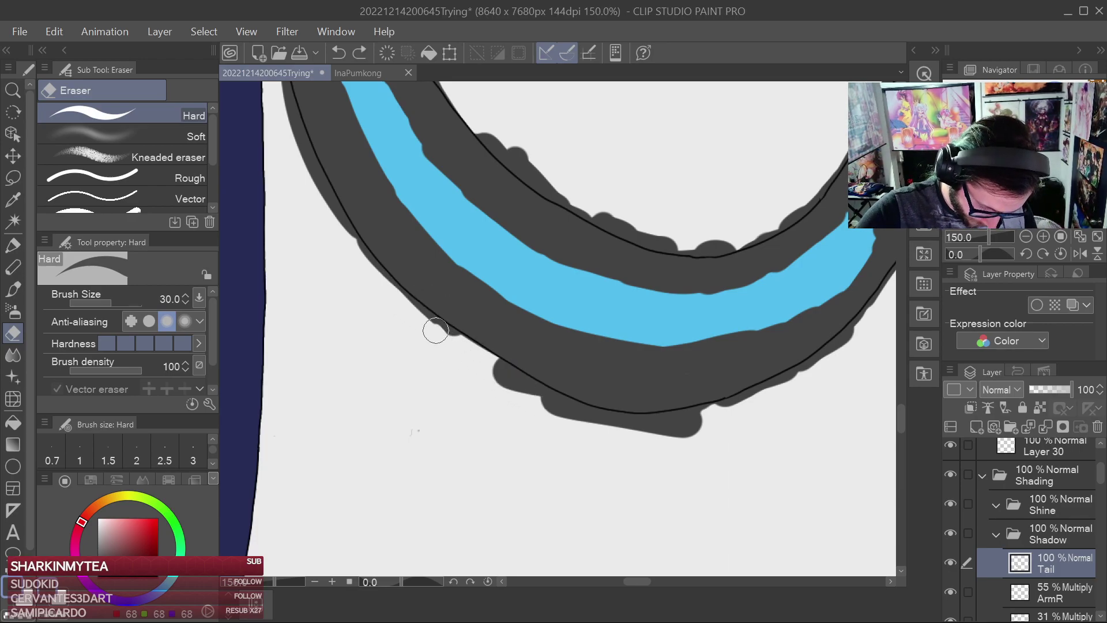
{"action": "left_click_drag", "start_coordinate": [329, 216], "coordinate": [297, 151]}
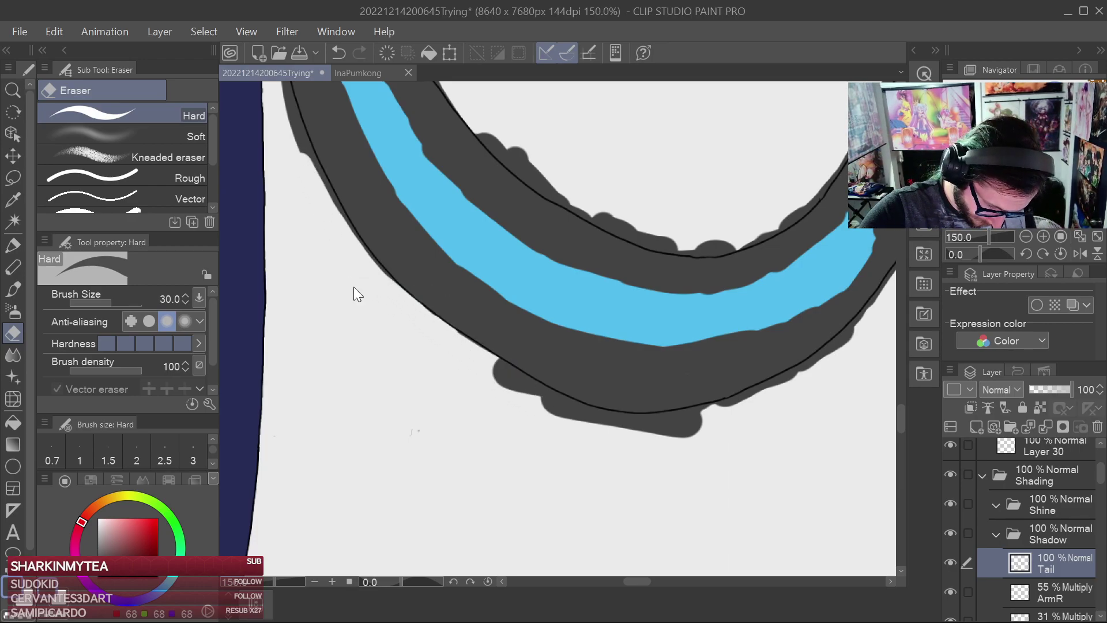
{"action": "key", "text": "ctrl+s"}
{"action": "mouse_move", "coordinate": [333, 225]}
{"action": "left_mouse_down"}
{"action": "mouse_move", "coordinate": [367, 324]}
{"action": "mouse_move", "coordinate": [330, 232]}
{"action": "mouse_move", "coordinate": [373, 316]}
{"action": "mouse_move", "coordinate": [316, 184]}
{"action": "mouse_move", "coordinate": [309, 113]}
{"action": "left_mouse_up"}
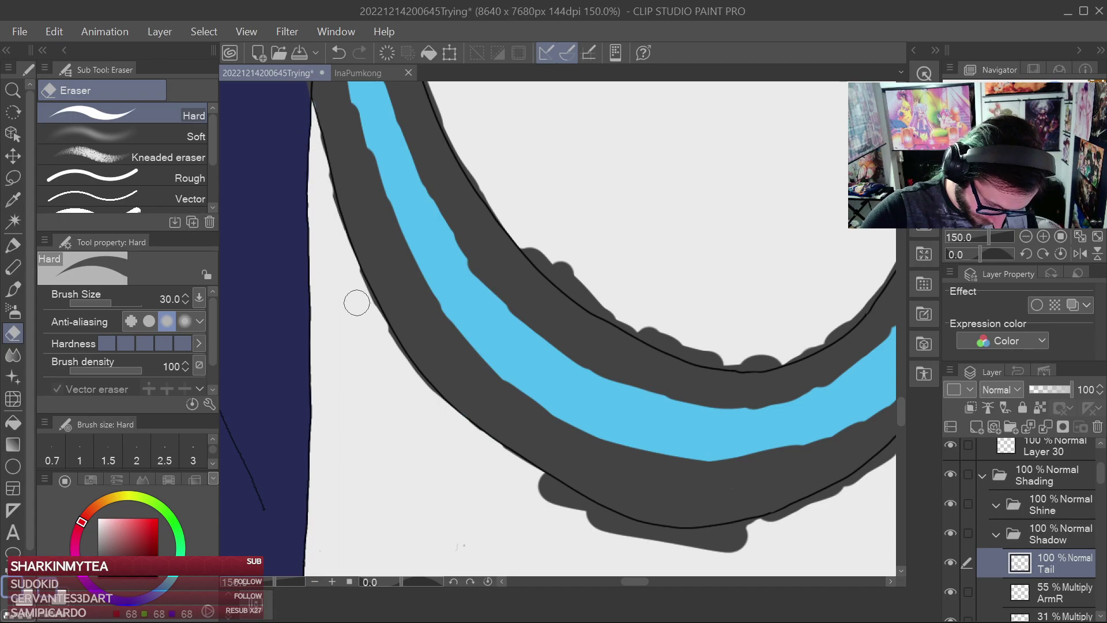
{"action": "left_click_drag", "start_coordinate": [360, 286], "coordinate": [456, 349]}
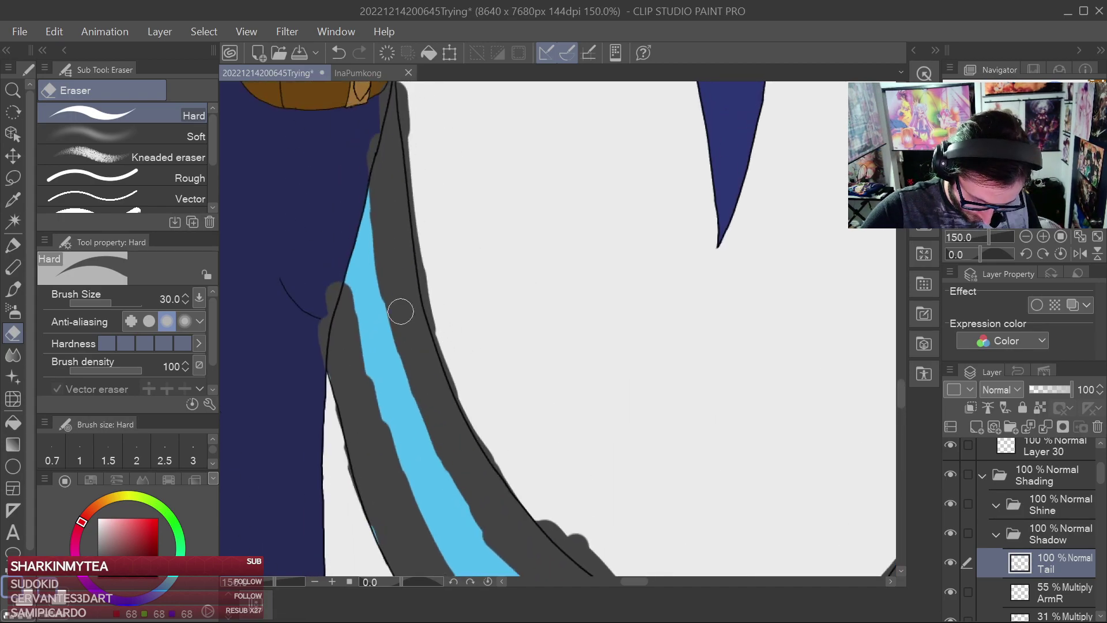
{"action": "left_click_drag", "start_coordinate": [310, 342], "coordinate": [321, 314]}
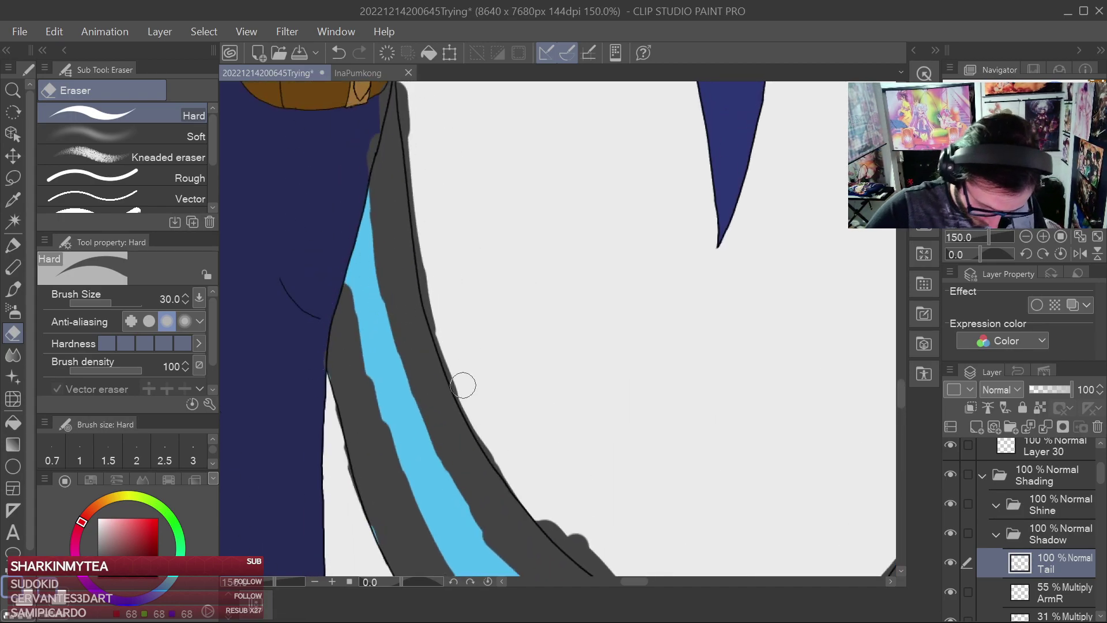
Erase the grey spilling past the tail's inner outline from the belt pouch down to the bottom curve
{"action": "left_click_drag", "start_coordinate": [426, 241], "coordinate": [415, 139]}
{"action": "left_click_drag", "start_coordinate": [419, 132], "coordinate": [430, 224]}
{"action": "left_click_drag", "start_coordinate": [421, 178], "coordinate": [425, 209]}
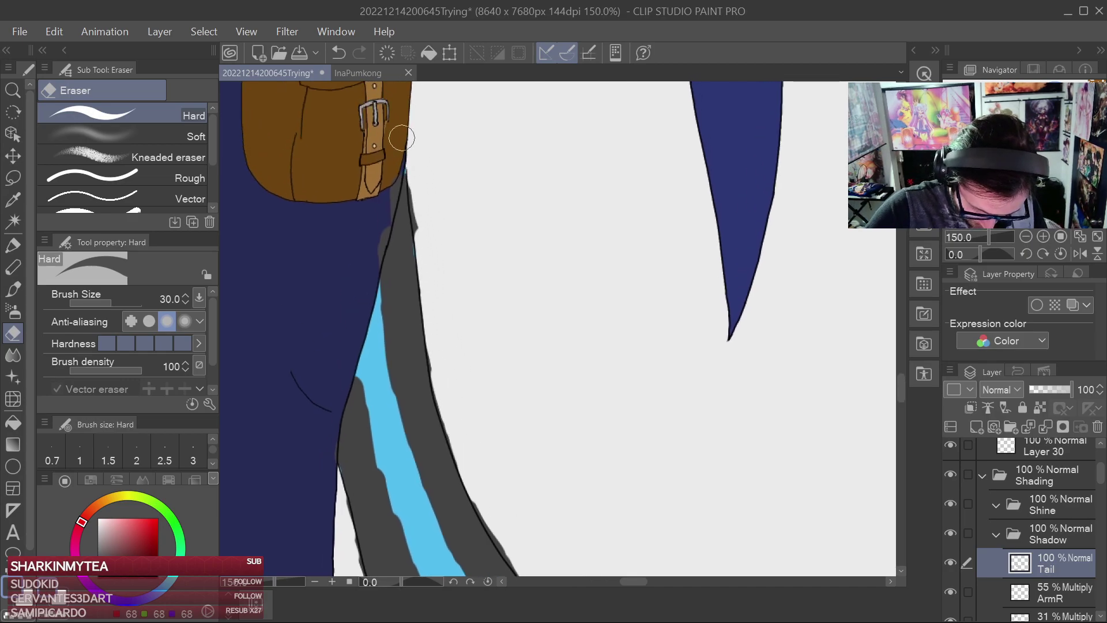
{"action": "left_click_drag", "start_coordinate": [499, 335], "coordinate": [463, 127]}
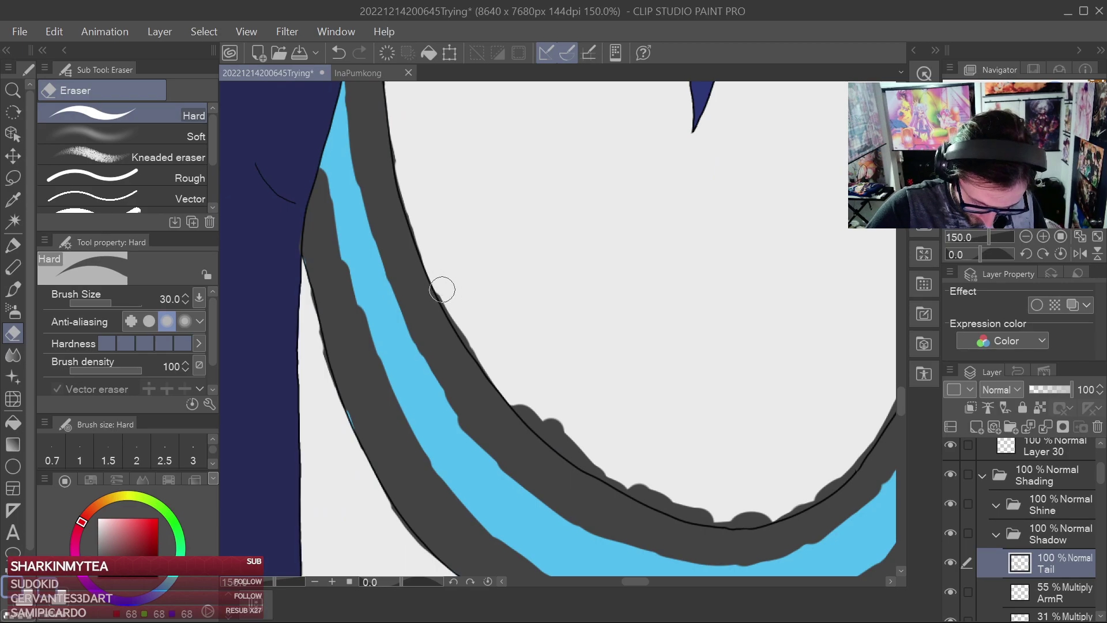
{"action": "mouse_move", "coordinate": [463, 323]}
{"action": "left_mouse_down"}
{"action": "mouse_move", "coordinate": [519, 408]}
{"action": "mouse_move", "coordinate": [576, 452]}
{"action": "mouse_move", "coordinate": [562, 433]}
{"action": "left_mouse_up"}
{"action": "key", "text": "ctrl+z"}
{"action": "mouse_move", "coordinate": [529, 396]}
{"action": "left_mouse_down"}
{"action": "mouse_move", "coordinate": [538, 421]}
{"action": "mouse_move", "coordinate": [628, 485]}
{"action": "mouse_move", "coordinate": [698, 509]}
{"action": "left_mouse_up"}
{"action": "key", "text": "ctrl+z"}
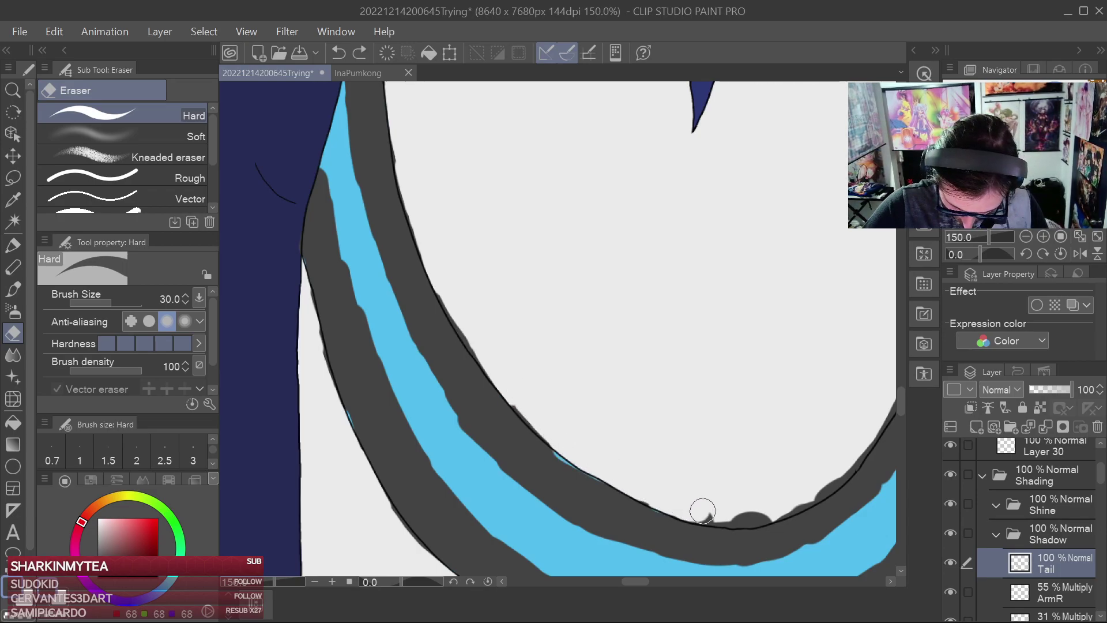
Erase the grey spilling past the inner outline of the rising tail section, up to the arrow-shaped tip
{"action": "left_click_drag", "start_coordinate": [797, 421], "coordinate": [696, 372]}
{"action": "mouse_move", "coordinate": [710, 442]}
{"action": "left_mouse_down"}
{"action": "mouse_move", "coordinate": [778, 379]}
{"action": "mouse_move", "coordinate": [722, 386]}
{"action": "mouse_move", "coordinate": [769, 306]}
{"action": "mouse_move", "coordinate": [789, 207]}
{"action": "left_mouse_up"}
{"action": "left_click_drag", "start_coordinate": [796, 195], "coordinate": [710, 353]}
{"action": "mouse_move", "coordinate": [711, 352]}
{"action": "left_mouse_down"}
{"action": "mouse_move", "coordinate": [714, 319]}
{"action": "mouse_move", "coordinate": [718, 334]}
{"action": "left_mouse_up"}
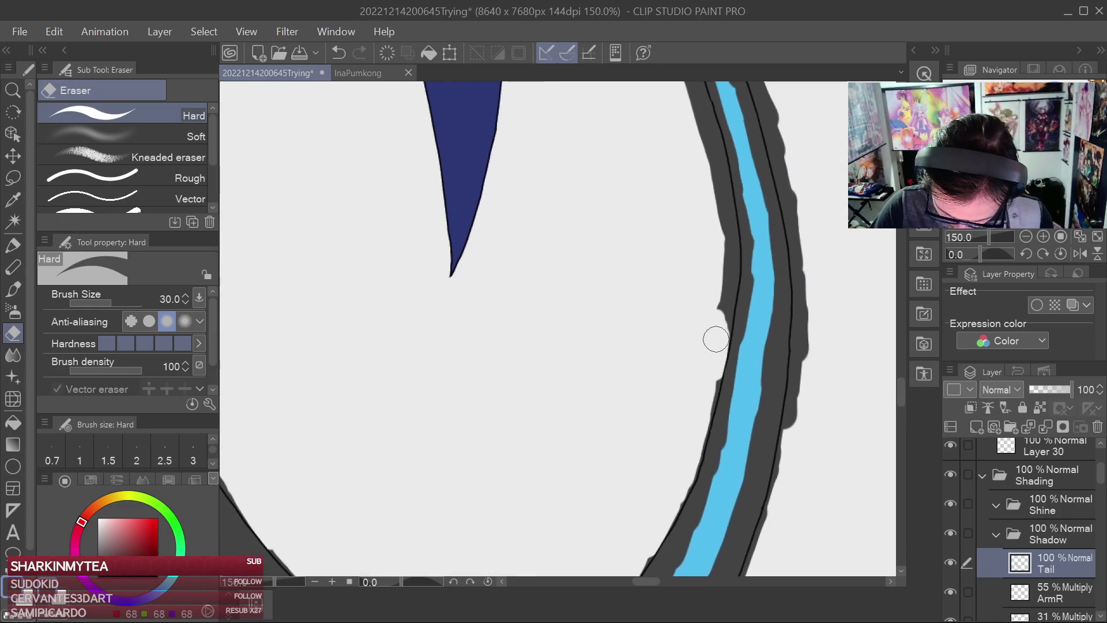
{"action": "left_click_drag", "start_coordinate": [710, 383], "coordinate": [725, 243]}
{"action": "mouse_move", "coordinate": [717, 202]}
{"action": "left_mouse_down"}
{"action": "mouse_move", "coordinate": [705, 315]}
{"action": "mouse_move", "coordinate": [683, 207]}
{"action": "mouse_move", "coordinate": [692, 296]}
{"action": "mouse_move", "coordinate": [657, 230]}
{"action": "mouse_move", "coordinate": [655, 195]}
{"action": "mouse_move", "coordinate": [638, 235]}
{"action": "mouse_move", "coordinate": [627, 196]}
{"action": "mouse_move", "coordinate": [648, 296]}
{"action": "mouse_move", "coordinate": [620, 240]}
{"action": "mouse_move", "coordinate": [638, 272]}
{"action": "mouse_move", "coordinate": [605, 161]}
{"action": "mouse_move", "coordinate": [586, 230]}
{"action": "mouse_move", "coordinate": [594, 242]}
{"action": "left_mouse_up"}
{"action": "left_click_drag", "start_coordinate": [594, 171], "coordinate": [591, 208]}
{"action": "mouse_move", "coordinate": [601, 130]}
{"action": "left_mouse_down"}
{"action": "mouse_move", "coordinate": [576, 225]}
{"action": "mouse_move", "coordinate": [595, 154]}
{"action": "left_mouse_up"}
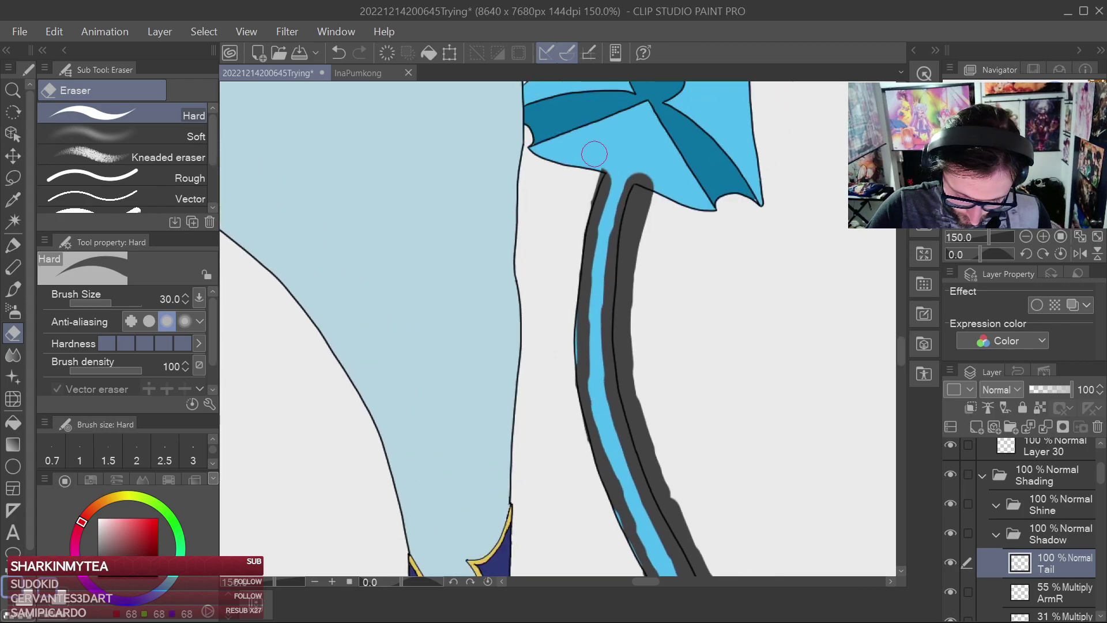
Erase the grey spilling past the tail's outer outline from the arrow-shaped tip downwards
{"action": "left_click_drag", "start_coordinate": [641, 239], "coordinate": [639, 225]}
{"action": "mouse_move", "coordinate": [644, 183]}
{"action": "left_mouse_down"}
{"action": "mouse_move", "coordinate": [625, 292]}
{"action": "mouse_move", "coordinate": [648, 435]}
{"action": "left_mouse_up"}
{"action": "left_click_drag", "start_coordinate": [662, 481], "coordinate": [627, 325]}
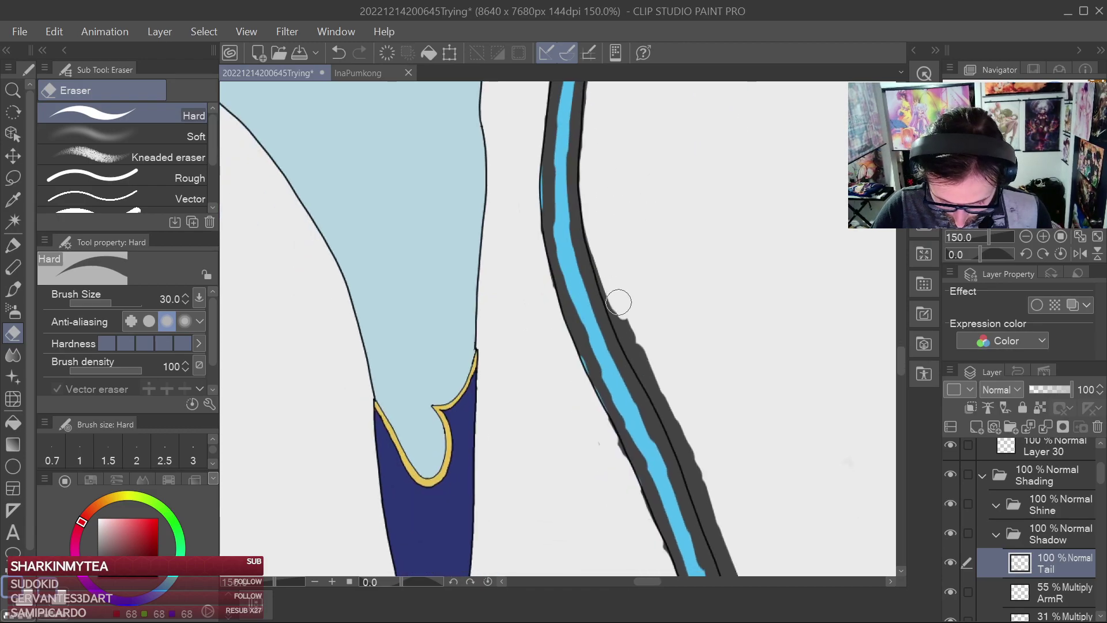
{"action": "left_click_drag", "start_coordinate": [608, 275], "coordinate": [695, 465]}
{"action": "mouse_move", "coordinate": [695, 465]}
{"action": "left_mouse_down"}
{"action": "mouse_move", "coordinate": [648, 321]}
{"action": "mouse_move", "coordinate": [701, 464]}
{"action": "left_mouse_up"}
{"action": "left_click_drag", "start_coordinate": [701, 464], "coordinate": [669, 271]}
{"action": "mouse_move", "coordinate": [669, 271]}
{"action": "left_mouse_down"}
{"action": "mouse_move", "coordinate": [700, 438]}
{"action": "mouse_move", "coordinate": [711, 279]}
{"action": "mouse_move", "coordinate": [704, 291]}
{"action": "mouse_move", "coordinate": [692, 423]}
{"action": "mouse_move", "coordinate": [708, 344]}
{"action": "mouse_move", "coordinate": [742, 279]}
{"action": "left_mouse_up"}
Erase the remaining grey outside the outline of the tail's bottom curve and along the inner edge near the hip
{"action": "mouse_move", "coordinate": [667, 469]}
{"action": "left_mouse_down"}
{"action": "mouse_move", "coordinate": [729, 337]}
{"action": "mouse_move", "coordinate": [752, 334]}
{"action": "left_mouse_up"}
{"action": "mouse_move", "coordinate": [751, 218]}
{"action": "left_mouse_down"}
{"action": "mouse_move", "coordinate": [774, 169]}
{"action": "mouse_move", "coordinate": [741, 237]}
{"action": "mouse_move", "coordinate": [633, 351]}
{"action": "left_mouse_up"}
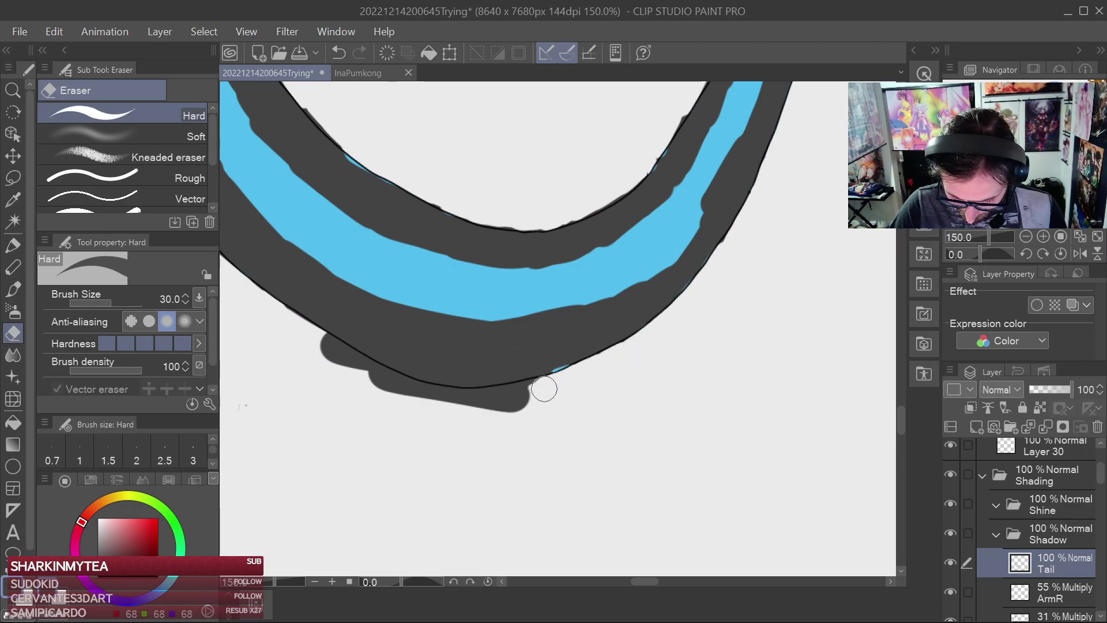
{"action": "mouse_move", "coordinate": [345, 370]}
{"action": "left_mouse_down"}
{"action": "mouse_move", "coordinate": [480, 402]}
{"action": "mouse_move", "coordinate": [469, 396]}
{"action": "left_mouse_up"}
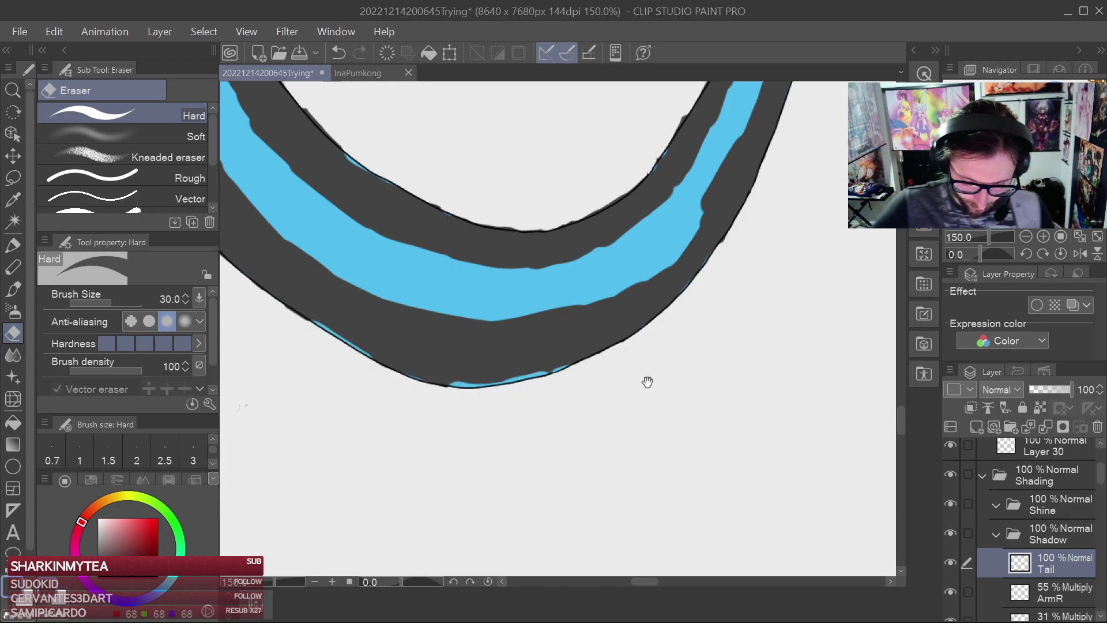
{"action": "left_click_drag", "start_coordinate": [645, 383], "coordinate": [760, 394]}
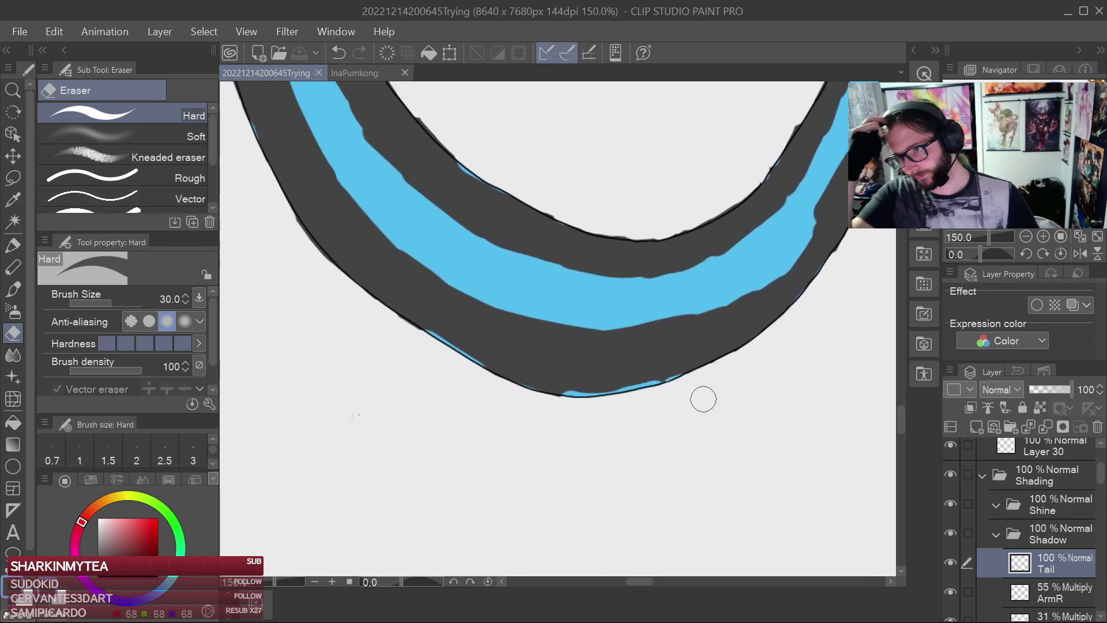
{"action": "scroll", "coordinate": [704, 399], "scroll_direction": "down", "scroll_amount": 2}
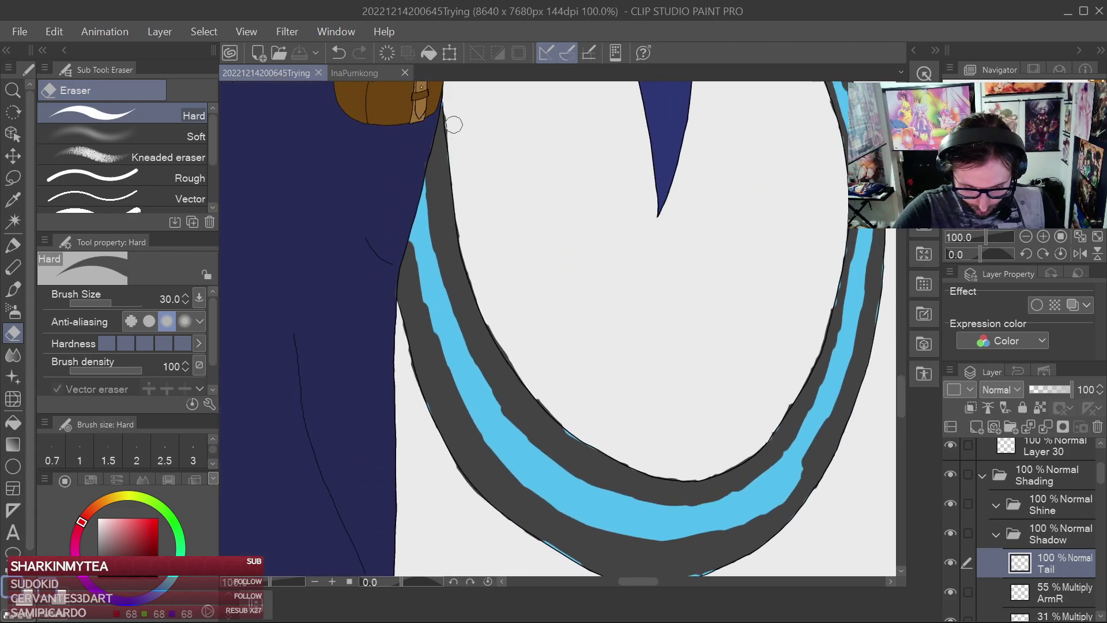
{"action": "left_click_drag", "start_coordinate": [460, 145], "coordinate": [482, 249]}
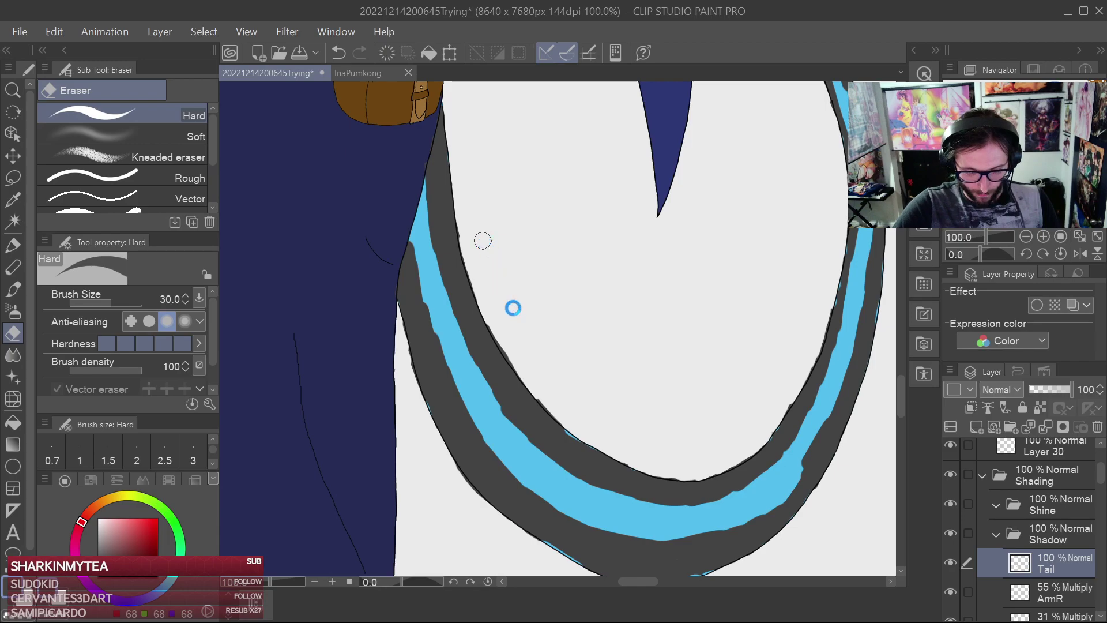
Choose the Soft Blend tool and lower the Tail layer's opacity to 27%
{"action": "scroll", "coordinate": [635, 348], "scroll_direction": "down", "scroll_amount": 2}
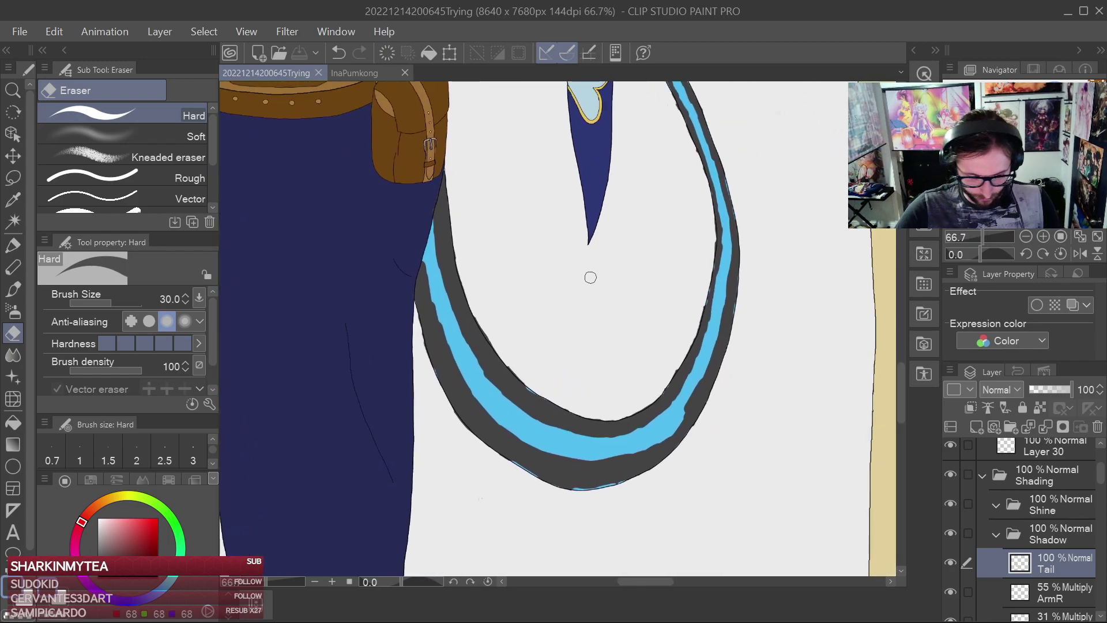
{"action": "key", "text": "j"}
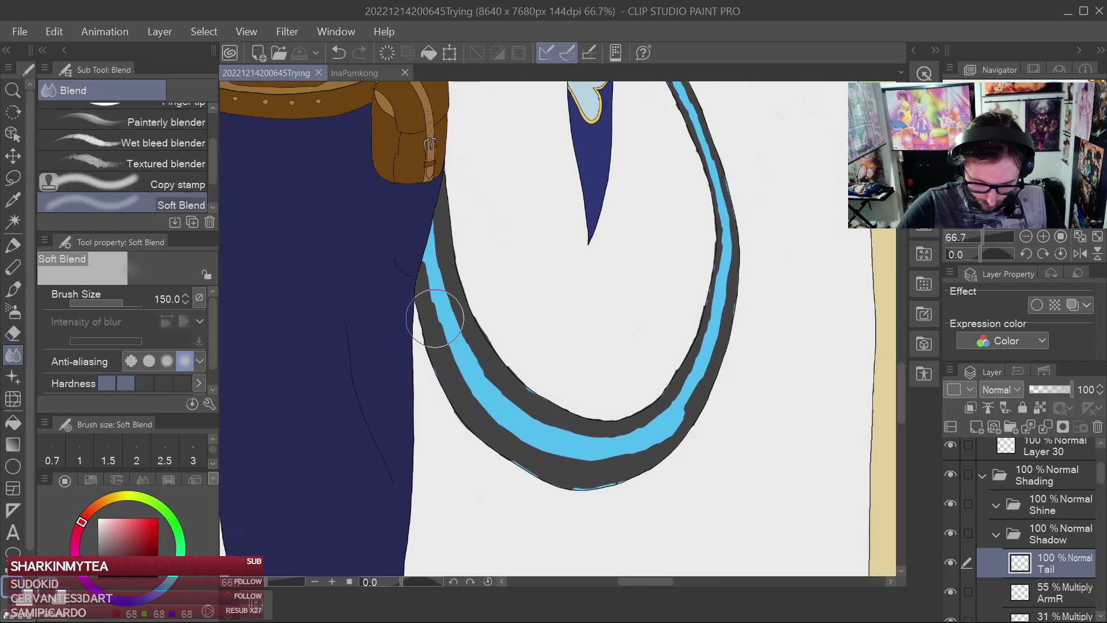
{"action": "left_click_drag", "start_coordinate": [1053, 387], "coordinate": [1036, 386]}
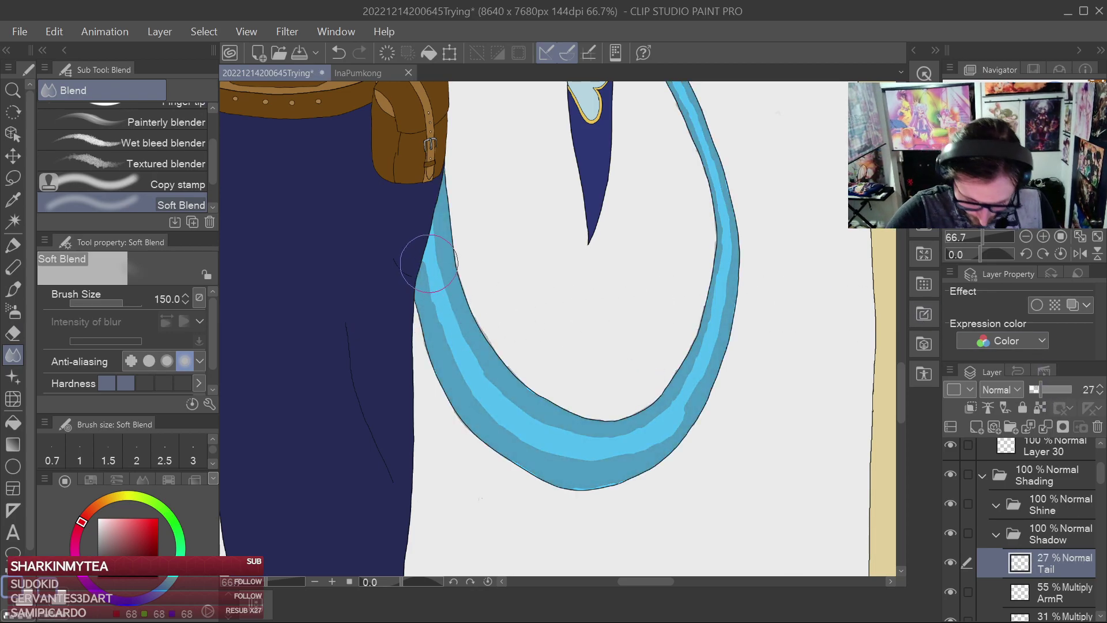
Soft-blend the tail's shadow bands from the hip up the rising section, using brush size 120 and 80 where it narrows
{"action": "key", "text": "bracketleft"}
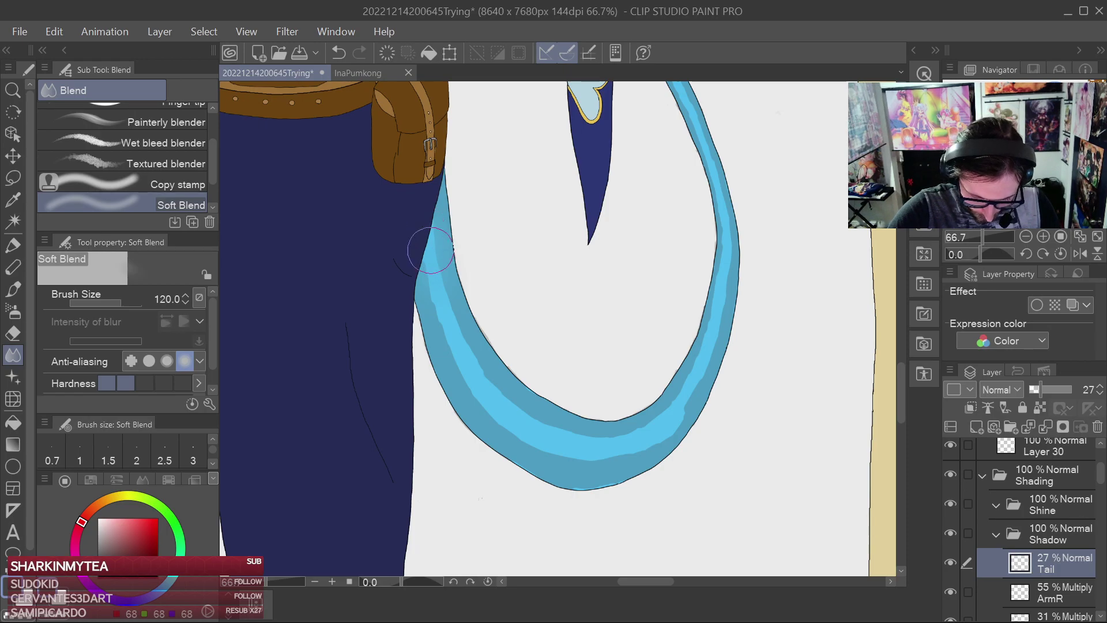
{"action": "left_click_drag", "start_coordinate": [437, 273], "coordinate": [466, 367]}
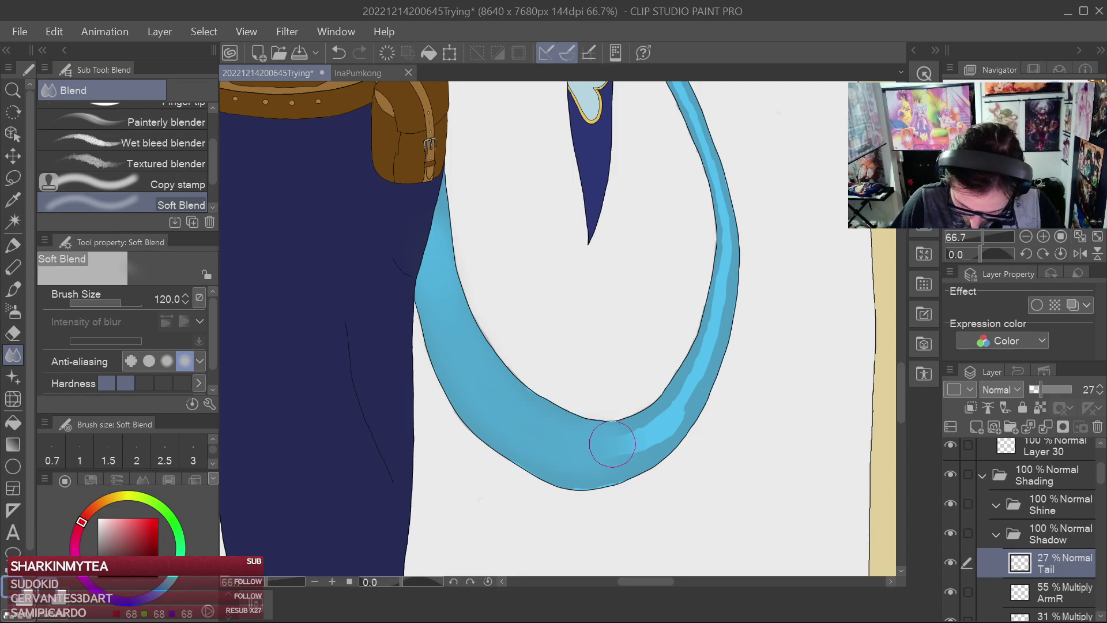
{"action": "left_click_drag", "start_coordinate": [696, 385], "coordinate": [702, 353]}
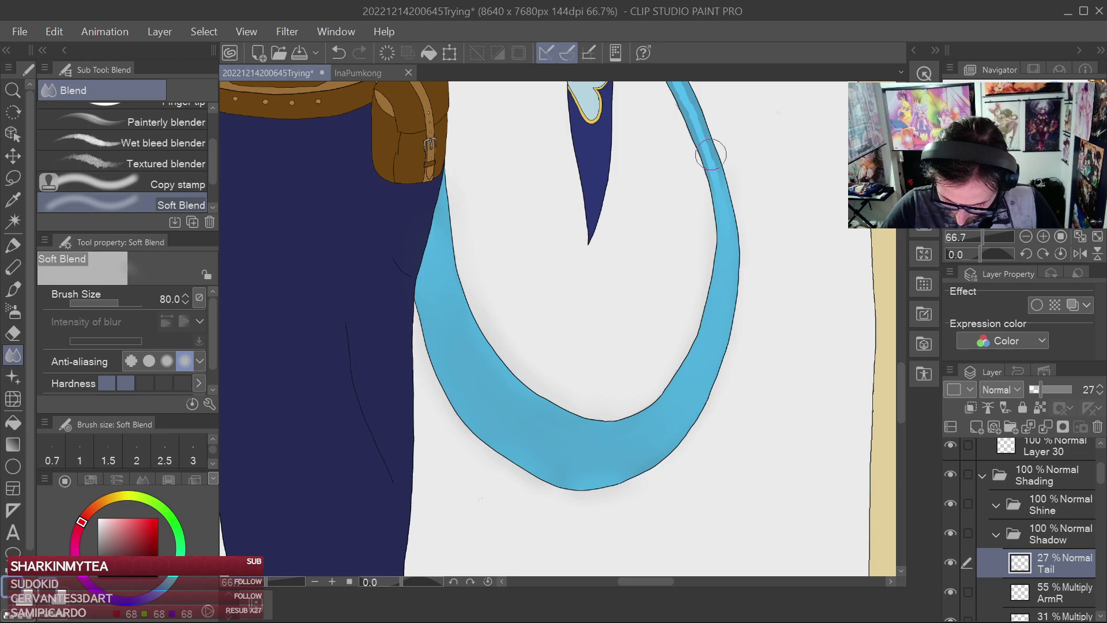
{"action": "left_click_drag", "start_coordinate": [708, 124], "coordinate": [730, 414]}
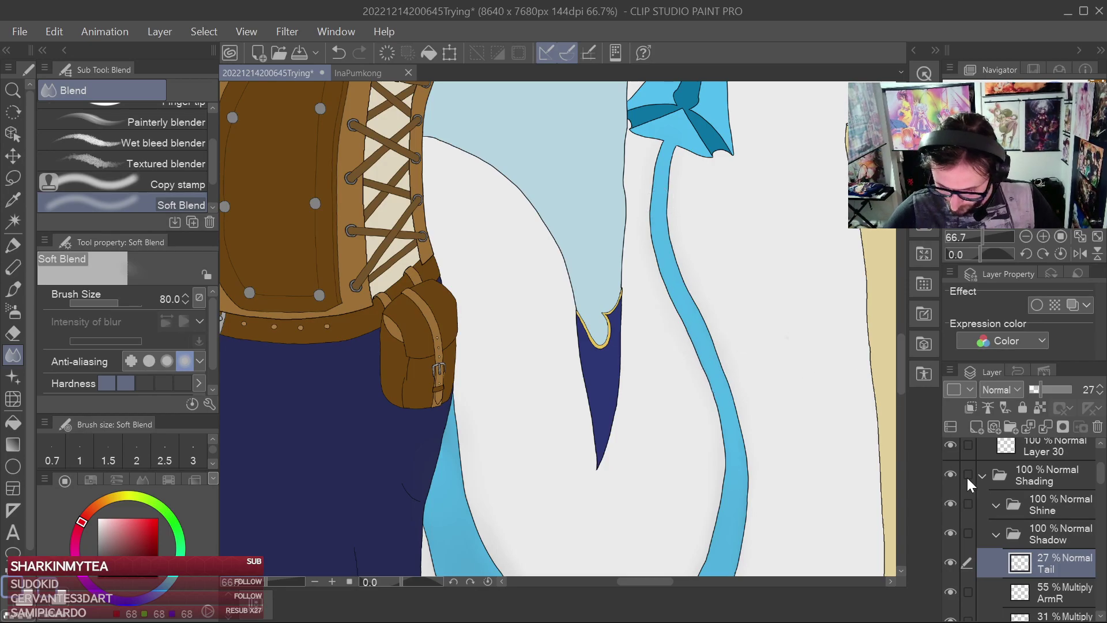
Toggle the Tail layer's visibility to compare the tail with and without its shading
{"action": "left_click", "coordinate": [950, 561]}
{"action": "left_click", "coordinate": [951, 561]}
{"action": "left_click", "coordinate": [951, 561]}
{"action": "left_click", "coordinate": [951, 561]}
{"action": "left_click", "coordinate": [951, 561]}
{"action": "left_click", "coordinate": [952, 561]}
{"action": "left_click", "coordinate": [951, 561]}
Erase the blended grey haze past the tail's inner outline with the Hard eraser at size 30
{"action": "left_click_drag", "start_coordinate": [786, 489], "coordinate": [744, 240]}
{"action": "left_click", "coordinate": [12, 333]}
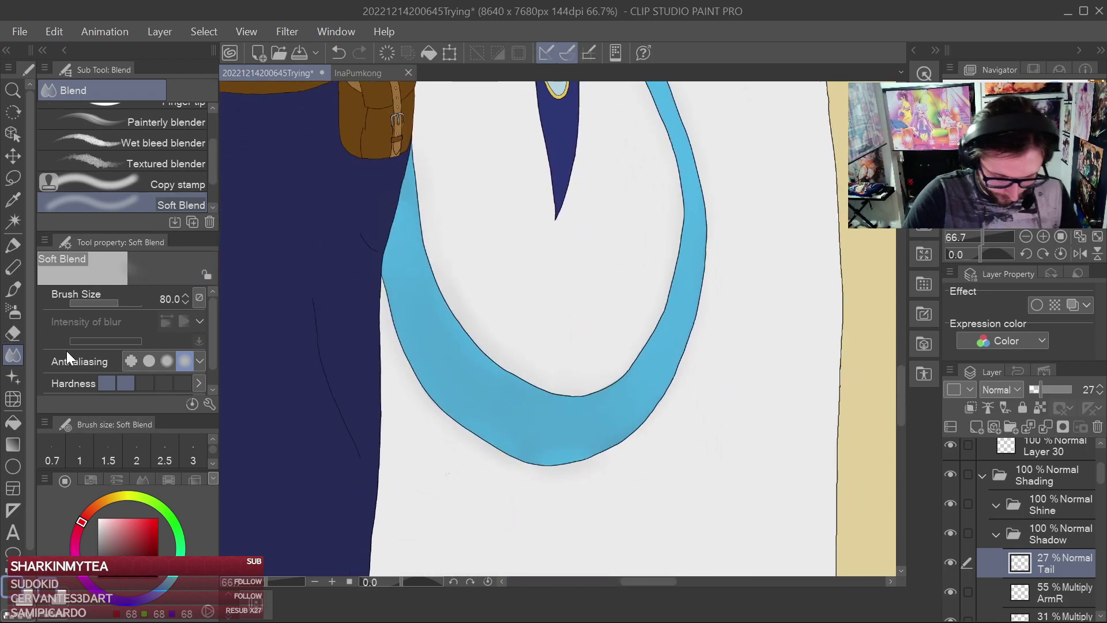
{"action": "left_click_drag", "start_coordinate": [475, 324], "coordinate": [462, 318]}
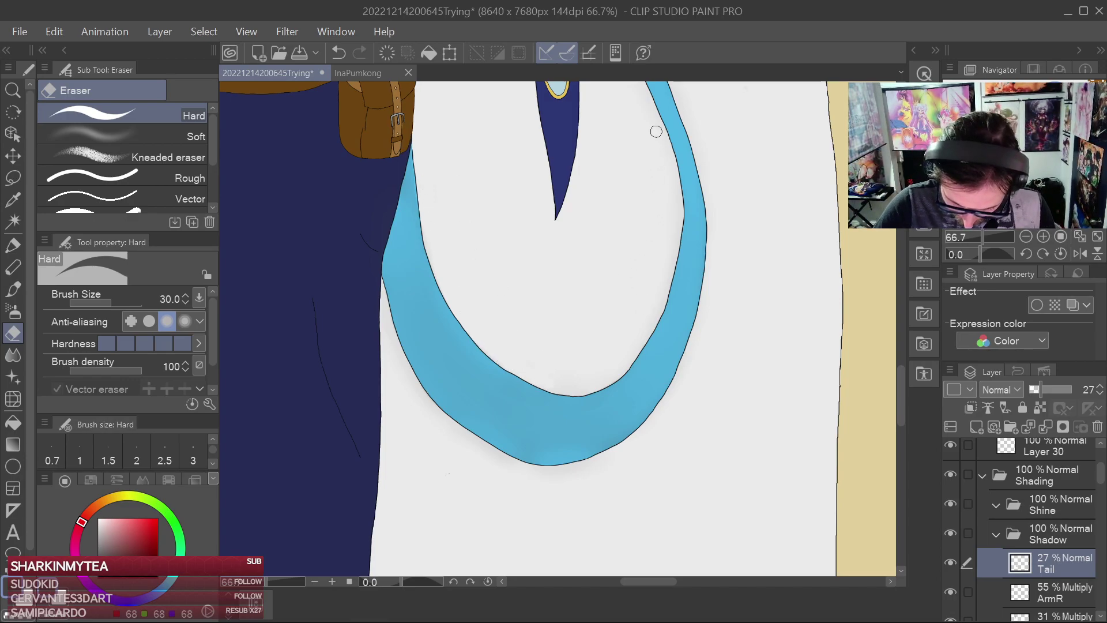
{"action": "left_click_drag", "start_coordinate": [667, 161], "coordinate": [653, 326]}
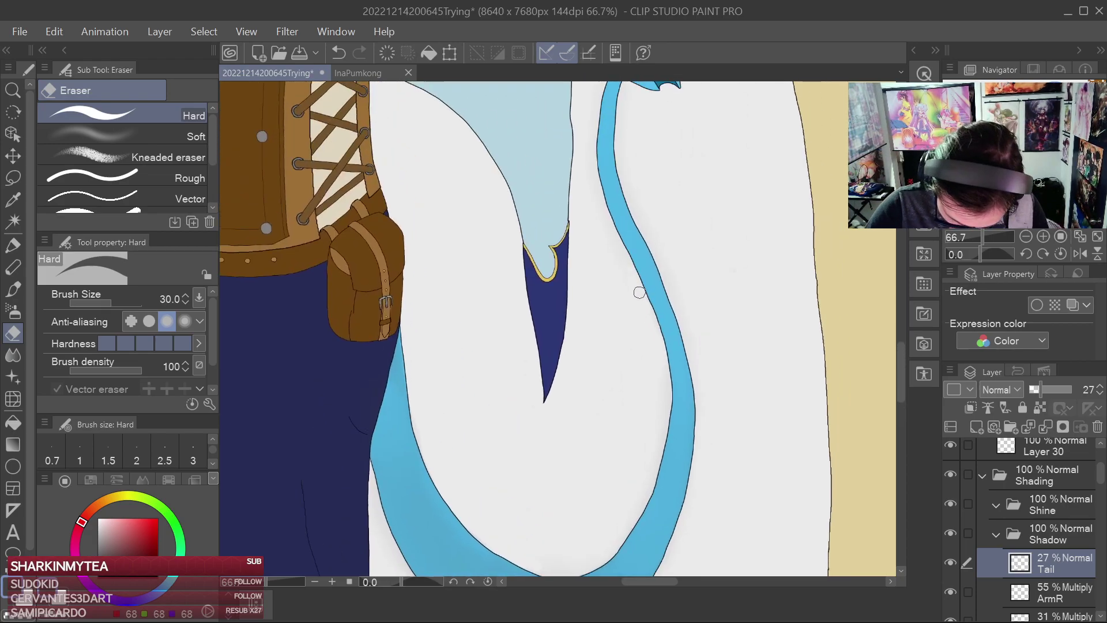
{"action": "left_click_drag", "start_coordinate": [589, 173], "coordinate": [589, 212]}
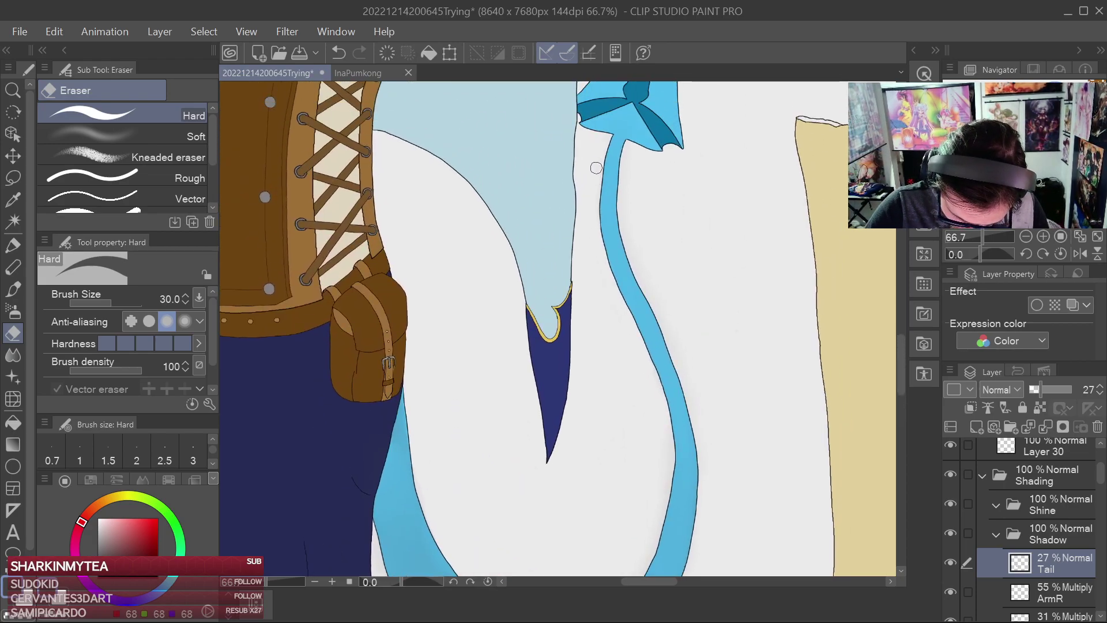
{"action": "left_click_drag", "start_coordinate": [663, 460], "coordinate": [634, 307]}
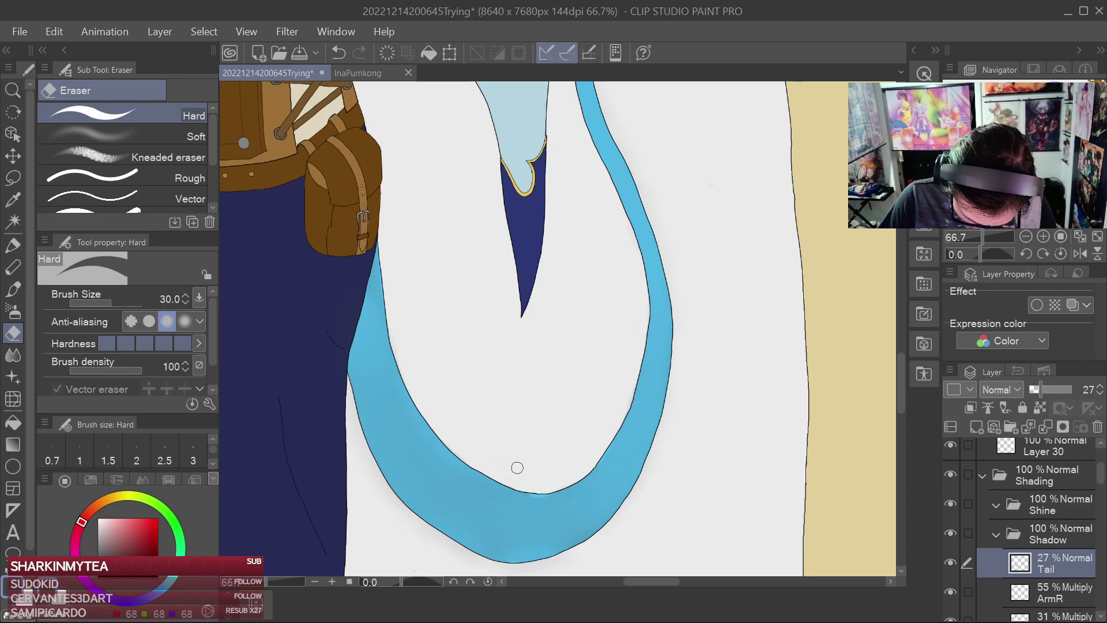
{"action": "key", "text": "ctrl+z"}
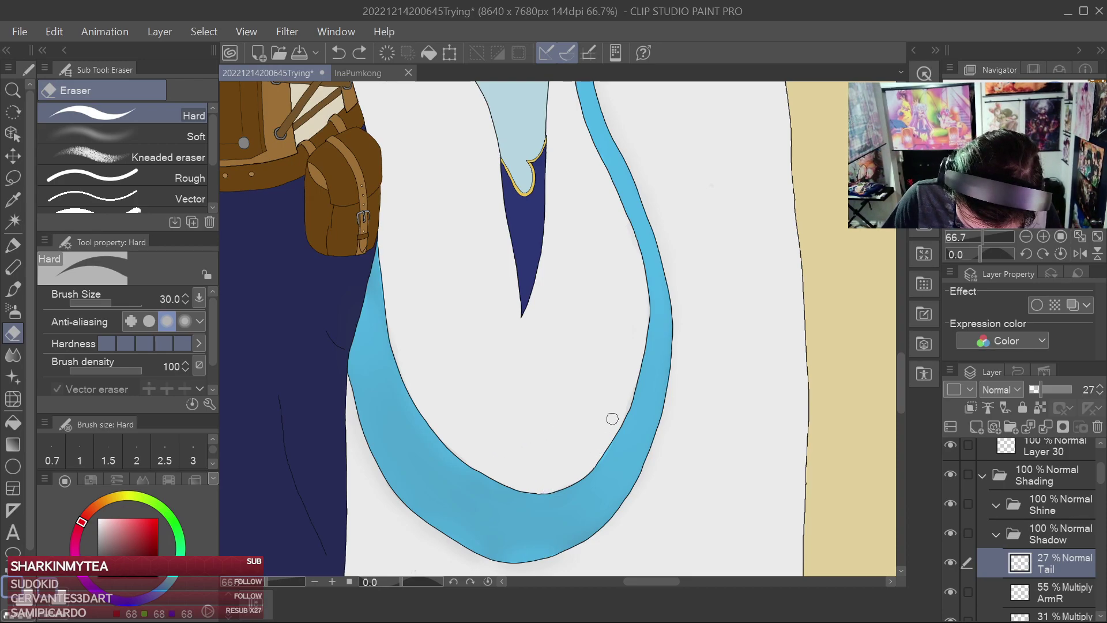
{"action": "left_click_drag", "start_coordinate": [631, 235], "coordinate": [633, 240]}
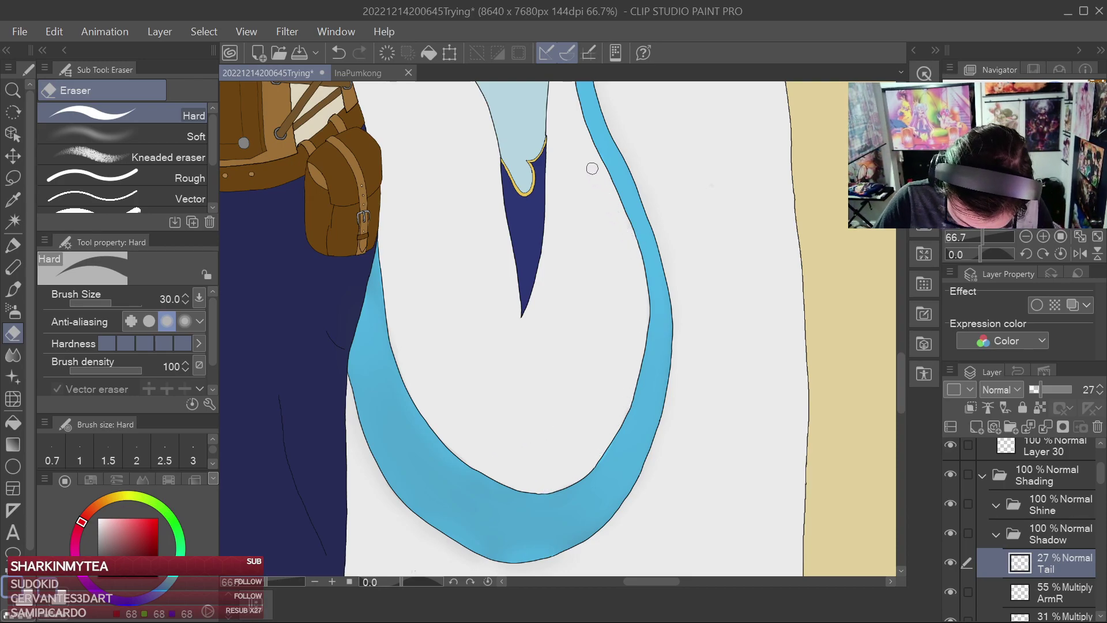
Erase the grey haze past the tail's outer outline from below the arrow-shaped tip round to the hip, and save the drawing
{"action": "left_click_drag", "start_coordinate": [676, 201], "coordinate": [635, 321]}
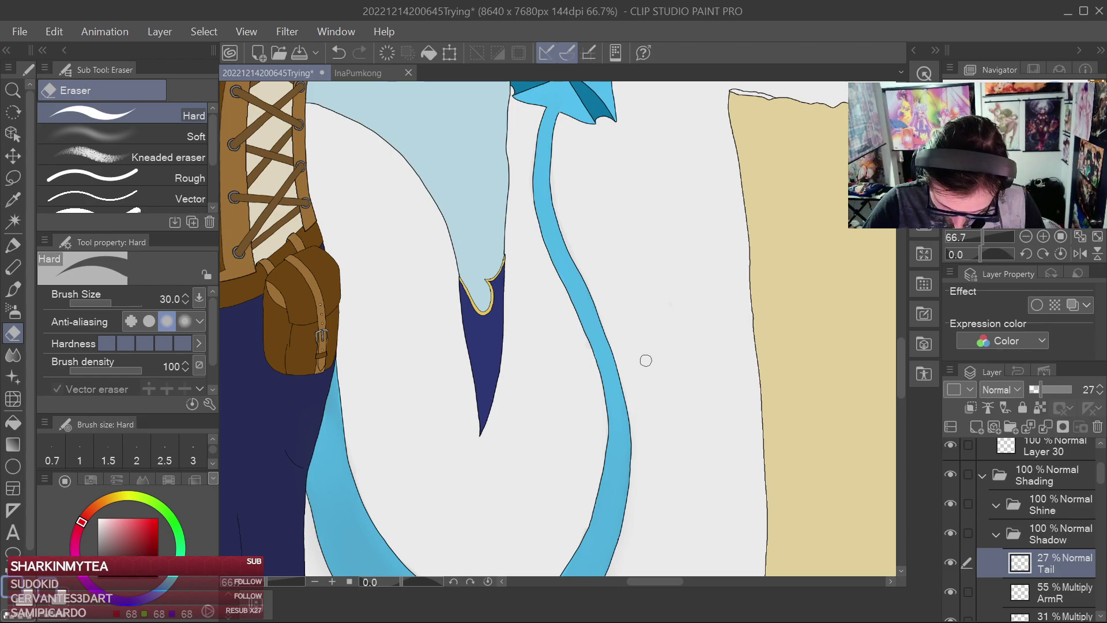
{"action": "scroll", "coordinate": [656, 297], "scroll_direction": "down", "scroll_amount": 5}
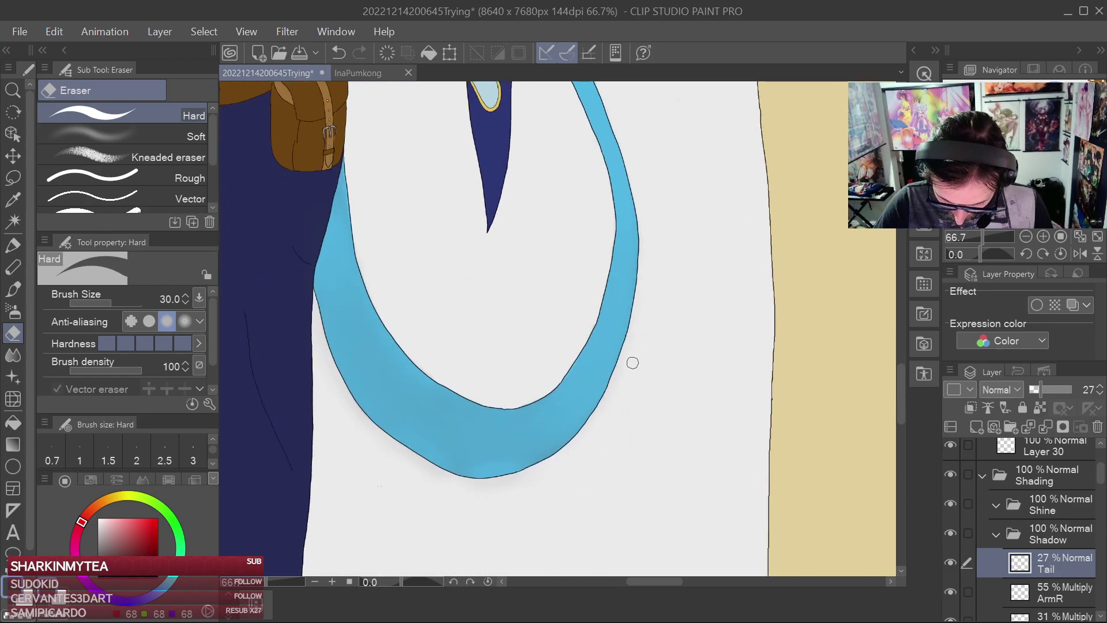
{"action": "left_click_drag", "start_coordinate": [618, 428], "coordinate": [674, 332]}
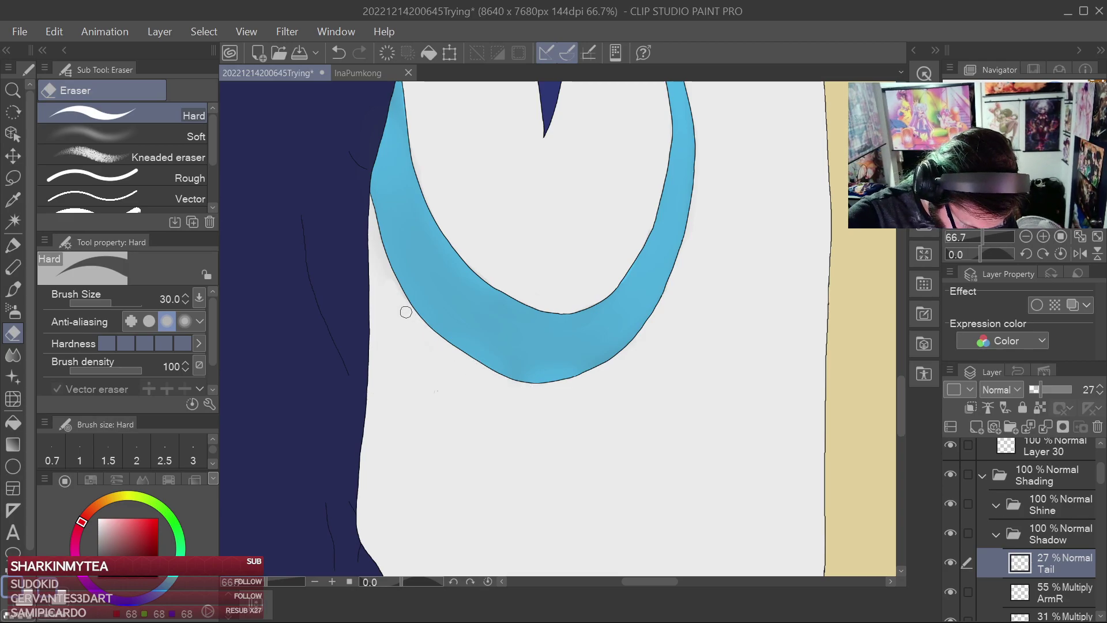
{"action": "left_click_drag", "start_coordinate": [375, 217], "coordinate": [377, 245]}
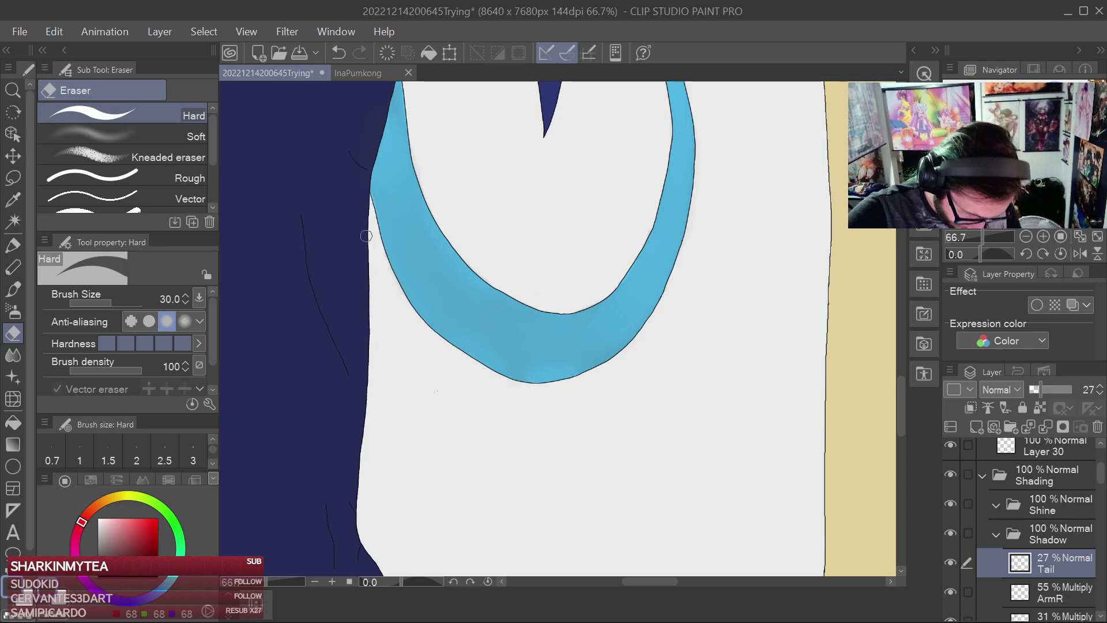
{"action": "left_click_drag", "start_coordinate": [364, 109], "coordinate": [385, 240]}
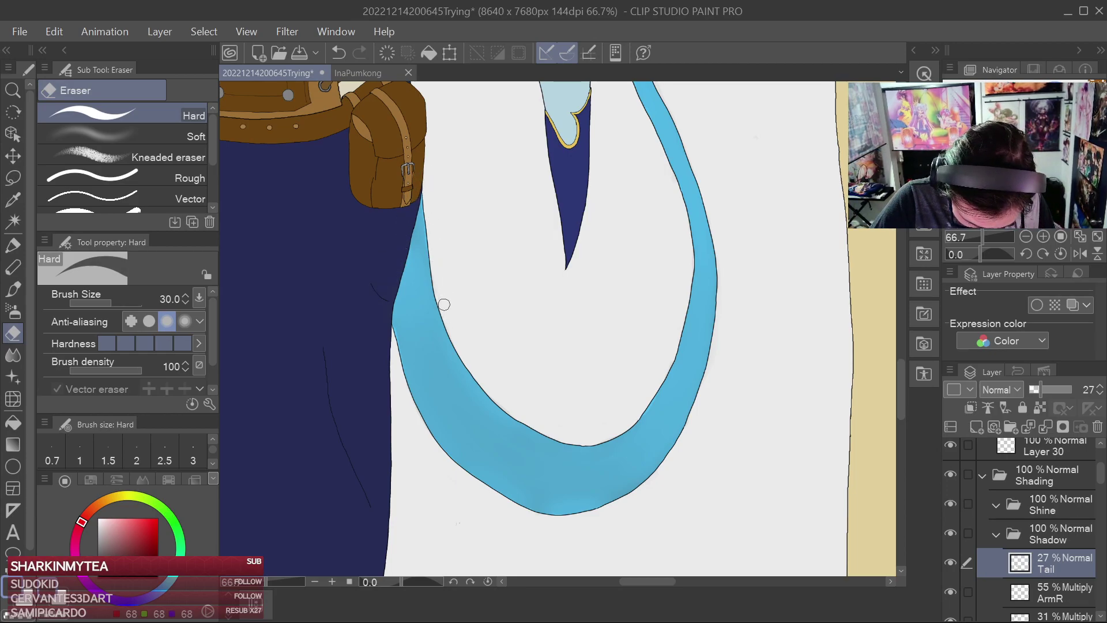
{"action": "key", "text": "ctrl+s"}
Lighten the middle of the tail from the hip through the bottom curve with the Soft eraser at size 50
{"action": "key", "text": "ctrl+minus"}
{"action": "key", "text": "ctrl+minus"}
{"action": "left_click_drag", "start_coordinate": [710, 265], "coordinate": [729, 355]}
{"action": "scroll", "coordinate": [710, 328], "scroll_direction": "up", "scroll_amount": 1}
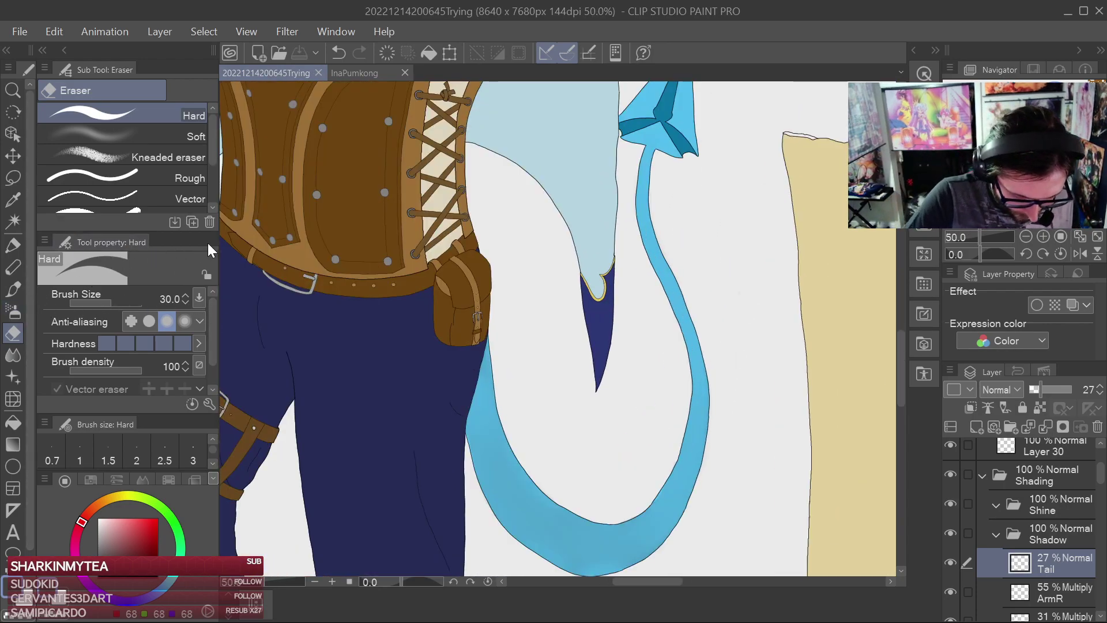
{"action": "left_click", "coordinate": [175, 137]}
{"action": "scroll", "coordinate": [499, 374], "scroll_direction": "up", "scroll_amount": 2}
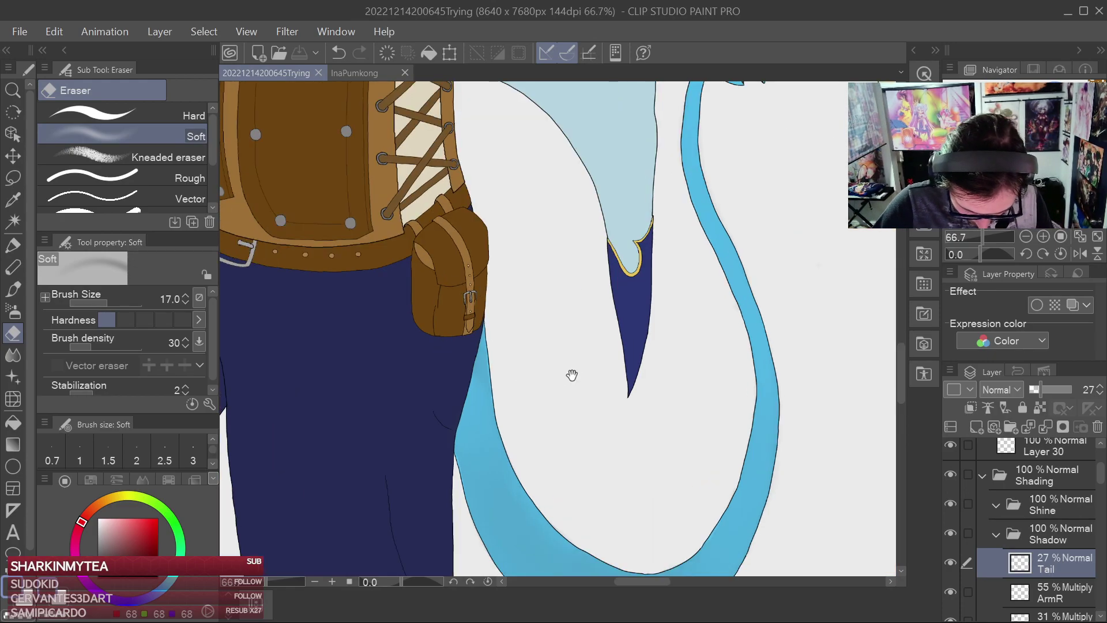
{"action": "key", "text": "bracketright"}
{"action": "key", "text": "bracketright"}
{"action": "key", "text": "bracketright"}
{"action": "key", "text": "bracketright"}
{"action": "key", "text": "bracketright"}
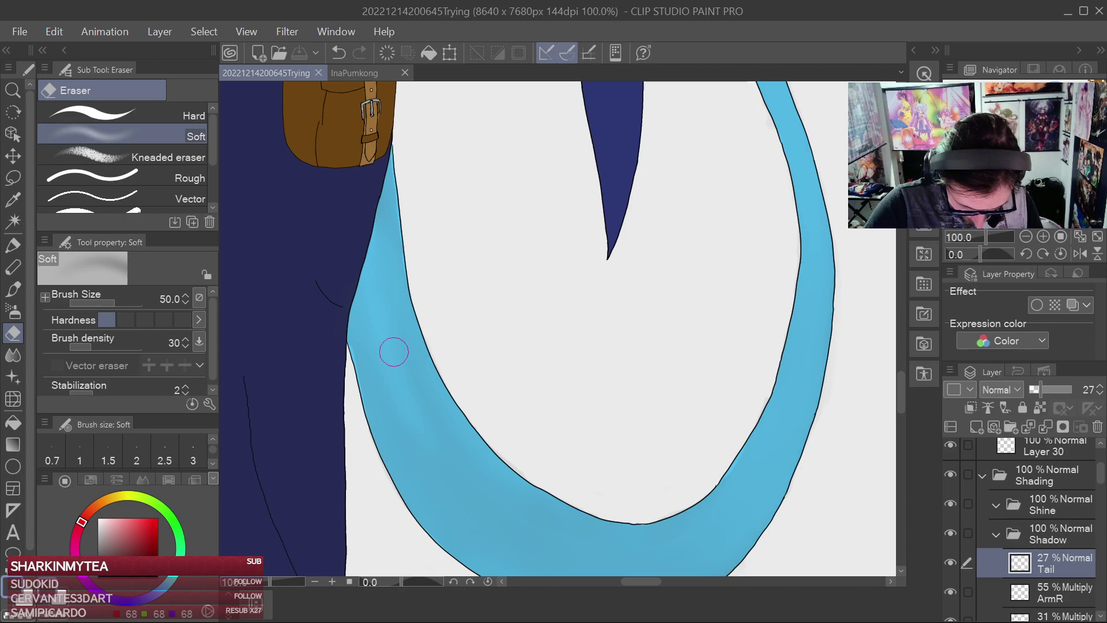
{"action": "left_click_drag", "start_coordinate": [389, 327], "coordinate": [363, 314]}
{"action": "scroll", "coordinate": [376, 324], "scroll_direction": "up", "scroll_amount": 1}
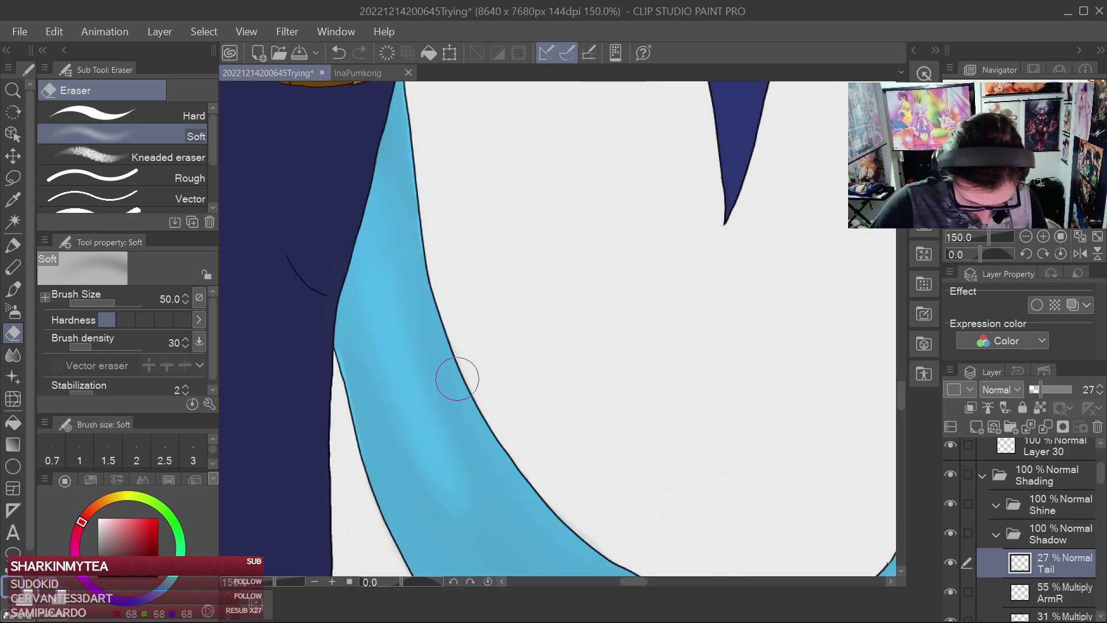
{"action": "scroll", "coordinate": [510, 452], "scroll_direction": "down", "scroll_amount": 2}
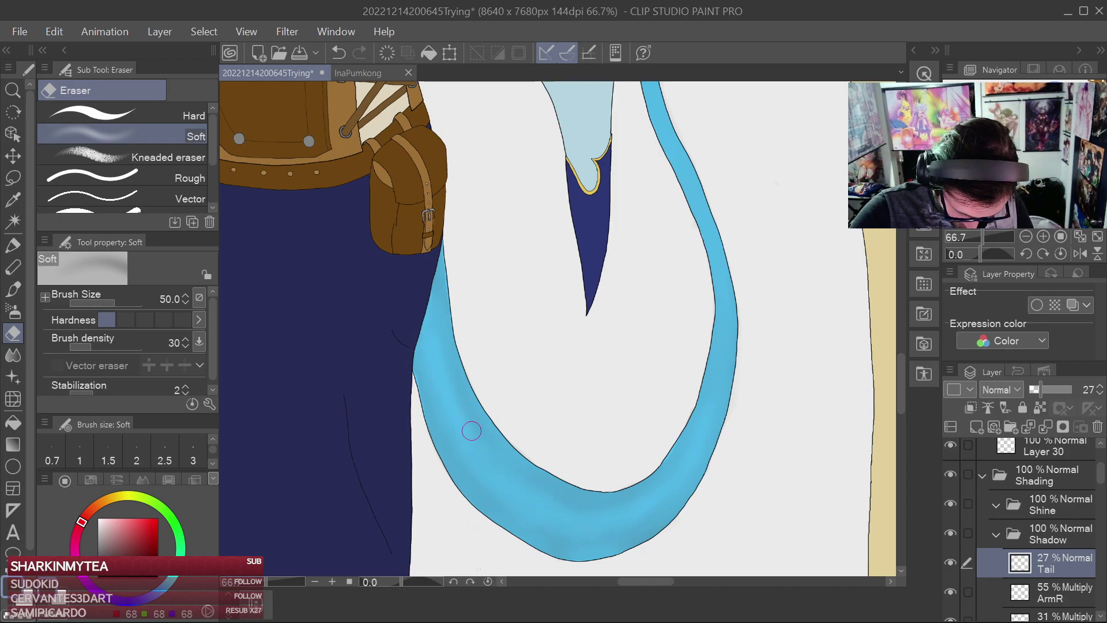
{"action": "scroll", "coordinate": [528, 450], "scroll_direction": "up", "scroll_amount": 2}
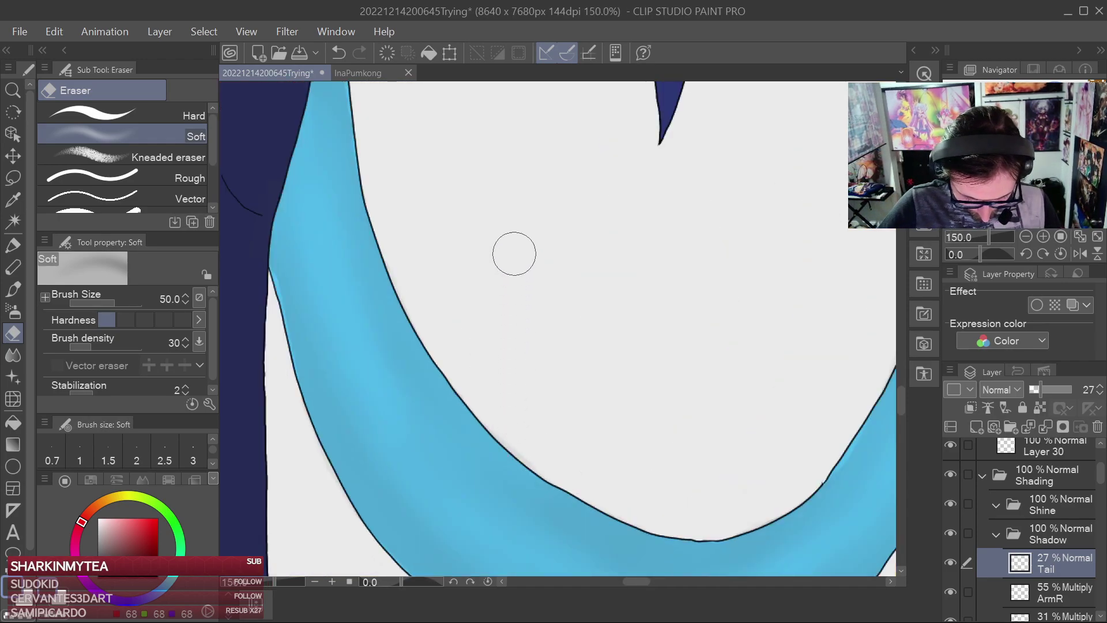
{"action": "left_click_drag", "start_coordinate": [514, 265], "coordinate": [591, 376]}
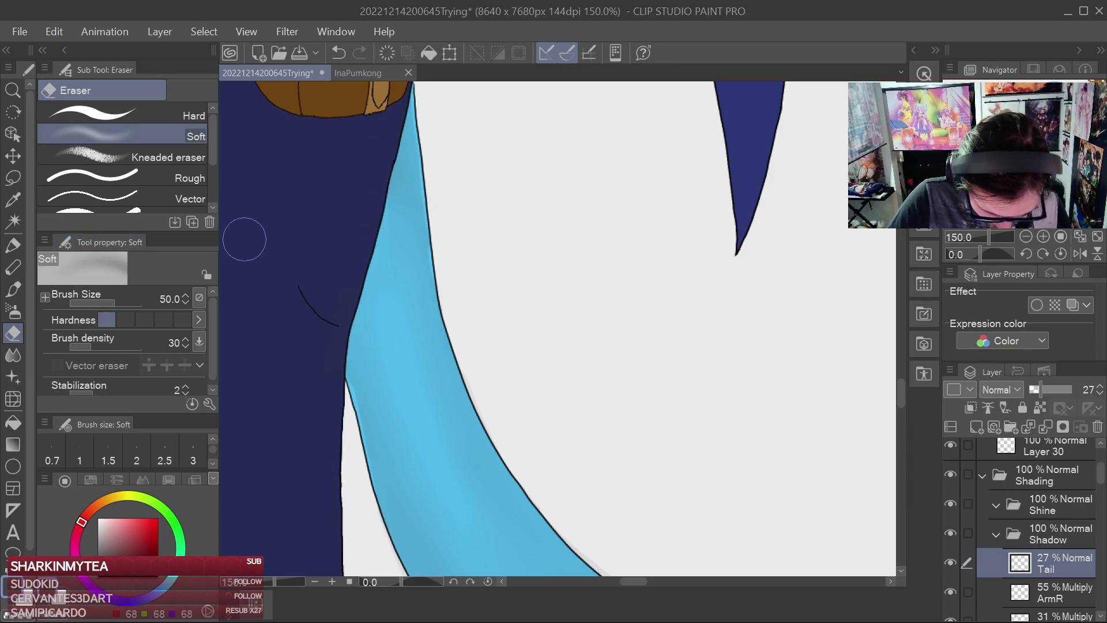
Smooth the lightened shading from the belt pouch through the tail's bottom curve with Soft Blend at size 80
{"action": "left_click", "coordinate": [14, 353]}
{"action": "mouse_move", "coordinate": [429, 138]}
{"action": "left_mouse_down"}
{"action": "mouse_move", "coordinate": [425, 147]}
{"action": "mouse_move", "coordinate": [428, 114]}
{"action": "mouse_move", "coordinate": [463, 281]}
{"action": "left_mouse_up"}
{"action": "mouse_move", "coordinate": [355, 262]}
{"action": "left_mouse_down"}
{"action": "mouse_move", "coordinate": [341, 354]}
{"action": "mouse_move", "coordinate": [364, 469]}
{"action": "mouse_move", "coordinate": [339, 346]}
{"action": "mouse_move", "coordinate": [332, 231]}
{"action": "left_mouse_up"}
{"action": "left_click_drag", "start_coordinate": [643, 413], "coordinate": [439, 262]}
{"action": "left_click_drag", "start_coordinate": [513, 346], "coordinate": [601, 457]}
{"action": "mouse_move", "coordinate": [455, 398]}
{"action": "left_mouse_down"}
{"action": "mouse_move", "coordinate": [560, 404]}
{"action": "mouse_move", "coordinate": [517, 425]}
{"action": "left_mouse_up"}
{"action": "left_click_drag", "start_coordinate": [390, 339], "coordinate": [462, 395]}
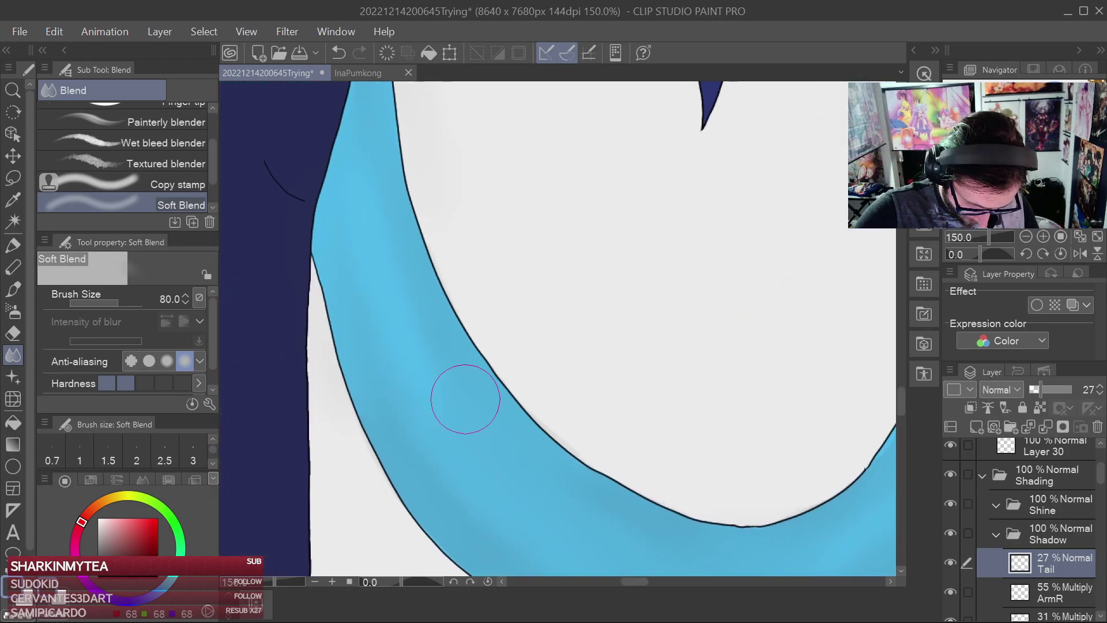
{"action": "left_click_drag", "start_coordinate": [431, 440], "coordinate": [366, 328]}
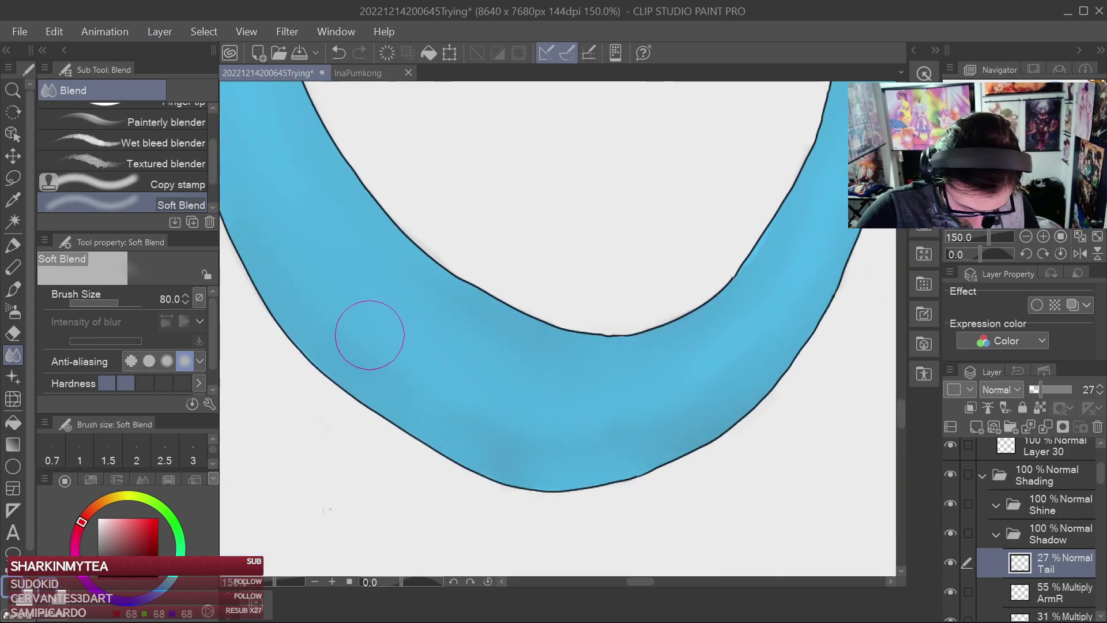
{"action": "left_click_drag", "start_coordinate": [710, 390], "coordinate": [565, 499]}
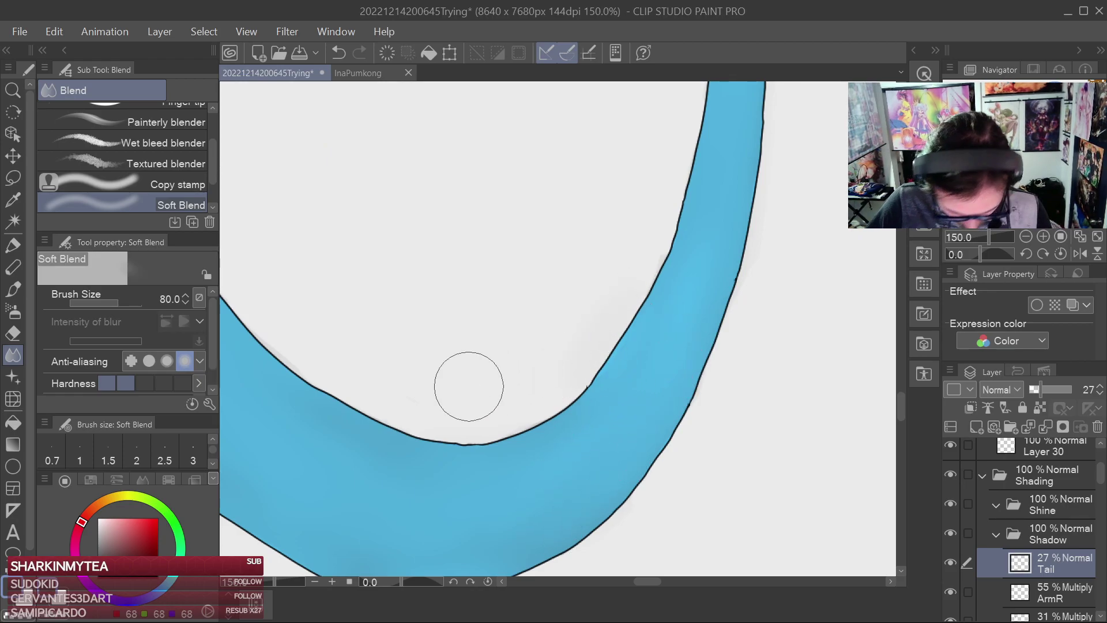
Lighten the middle of the tail's lower rising section with the Soft eraser at size 50
{"action": "left_click", "coordinate": [12, 333]}
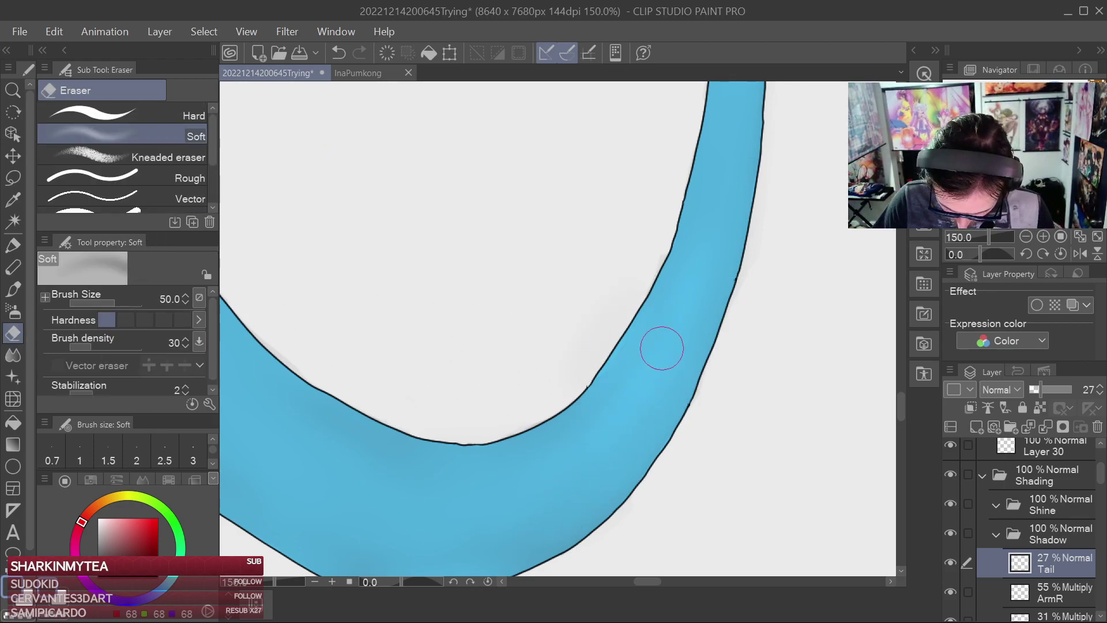
{"action": "left_click_drag", "start_coordinate": [709, 242], "coordinate": [688, 361]}
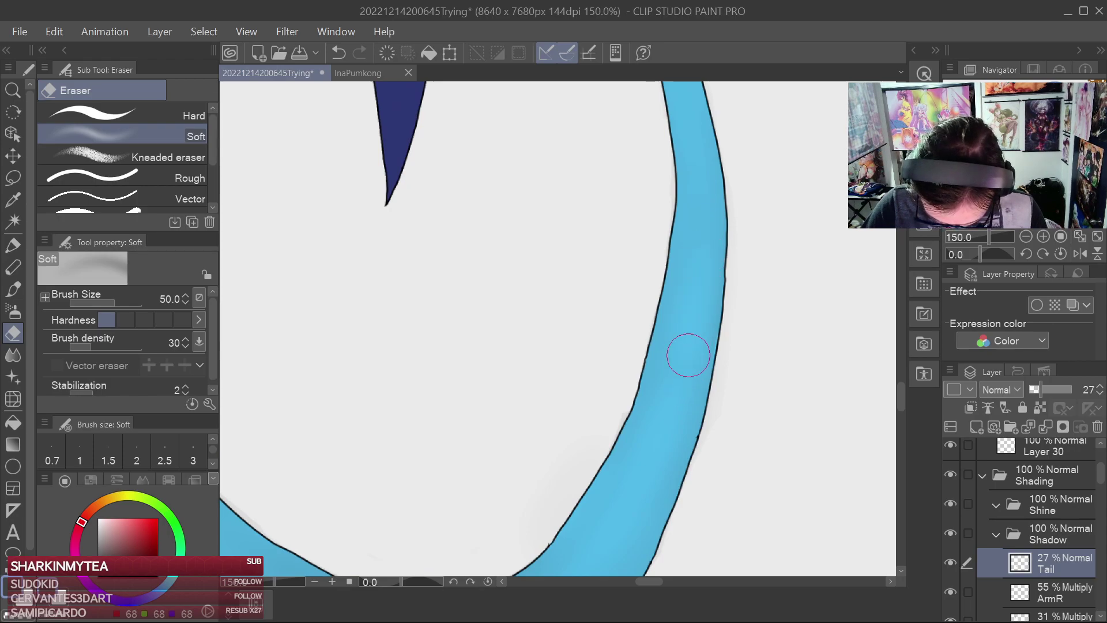
{"action": "scroll", "coordinate": [692, 260], "scroll_direction": "up", "scroll_amount": 3}
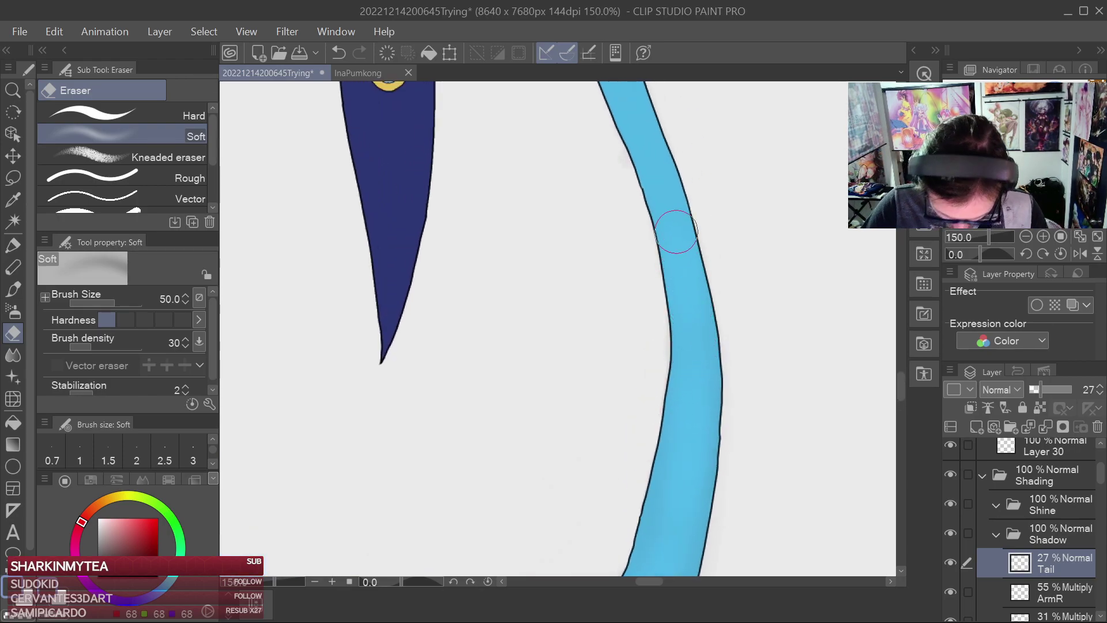
Lighten the middle of the tail from its rising section up to the arrow-shaped tip with the Soft eraser at size 25, and save the drawing
{"action": "key", "text": "bracketleft"}
{"action": "key", "text": "bracketleft"}
{"action": "key", "text": "bracketleft"}
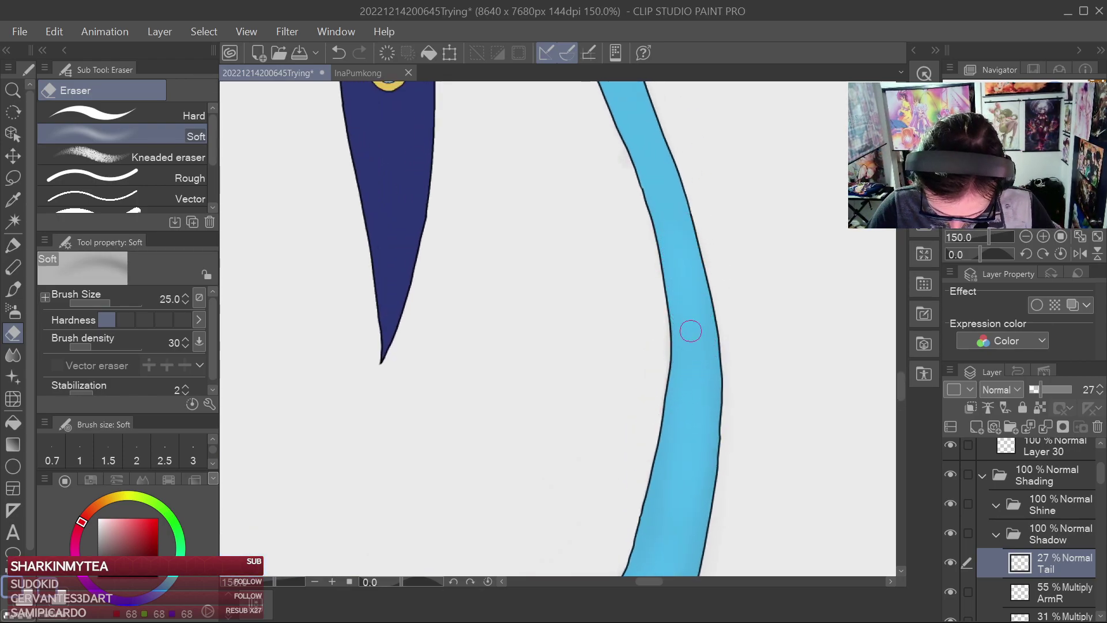
{"action": "left_click_drag", "start_coordinate": [663, 180], "coordinate": [692, 324]}
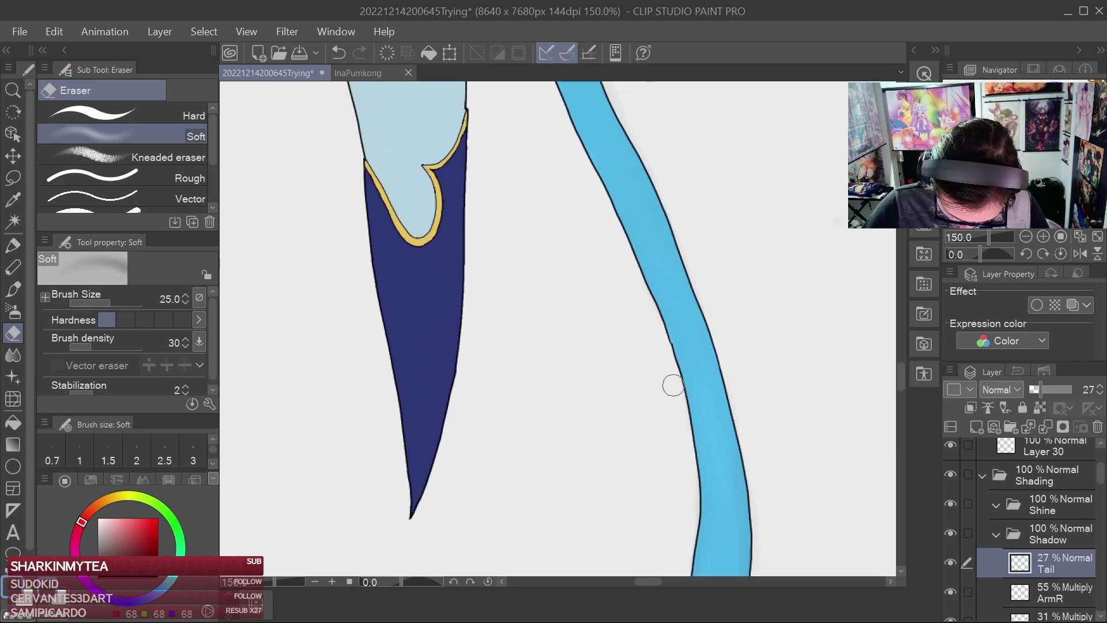
{"action": "left_click_drag", "start_coordinate": [632, 183], "coordinate": [684, 307]}
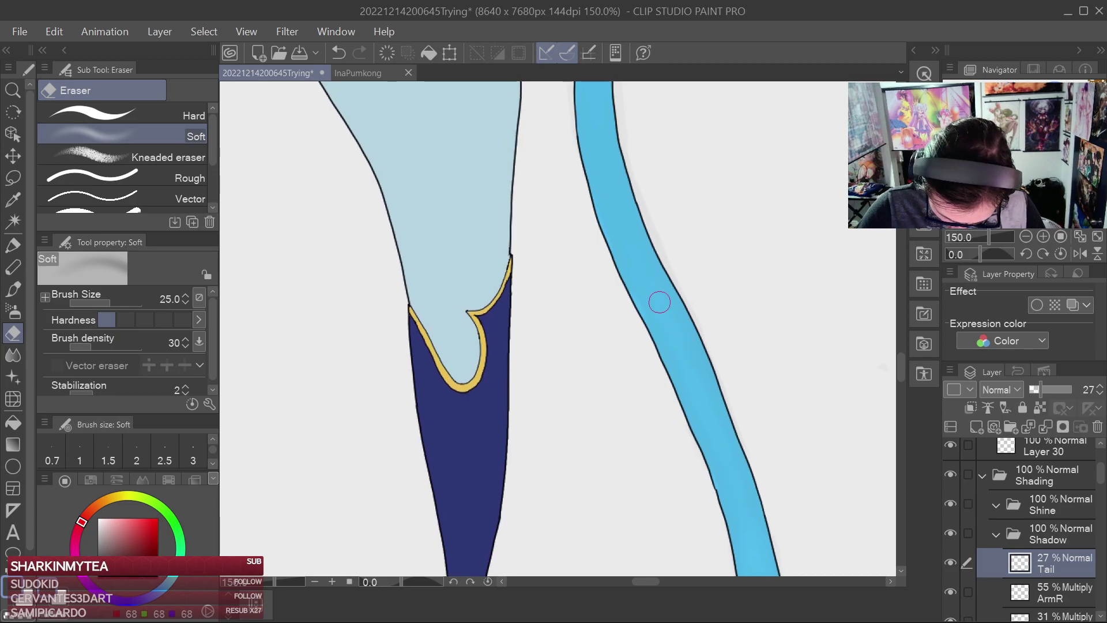
{"action": "left_click_drag", "start_coordinate": [604, 131], "coordinate": [624, 240]}
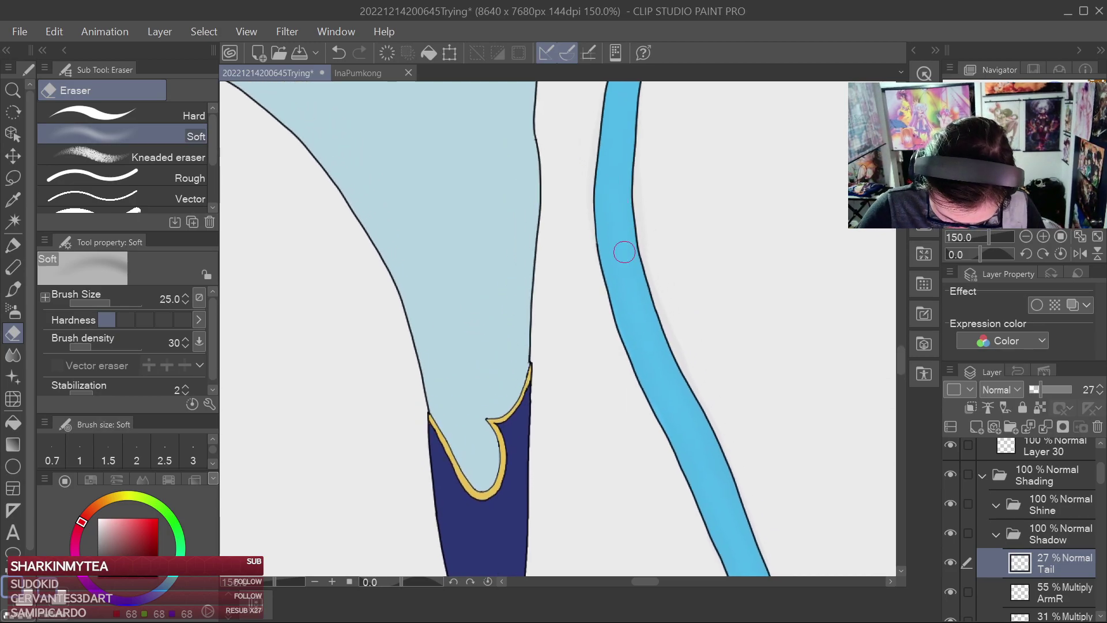
{"action": "left_click_drag", "start_coordinate": [617, 136], "coordinate": [611, 254]}
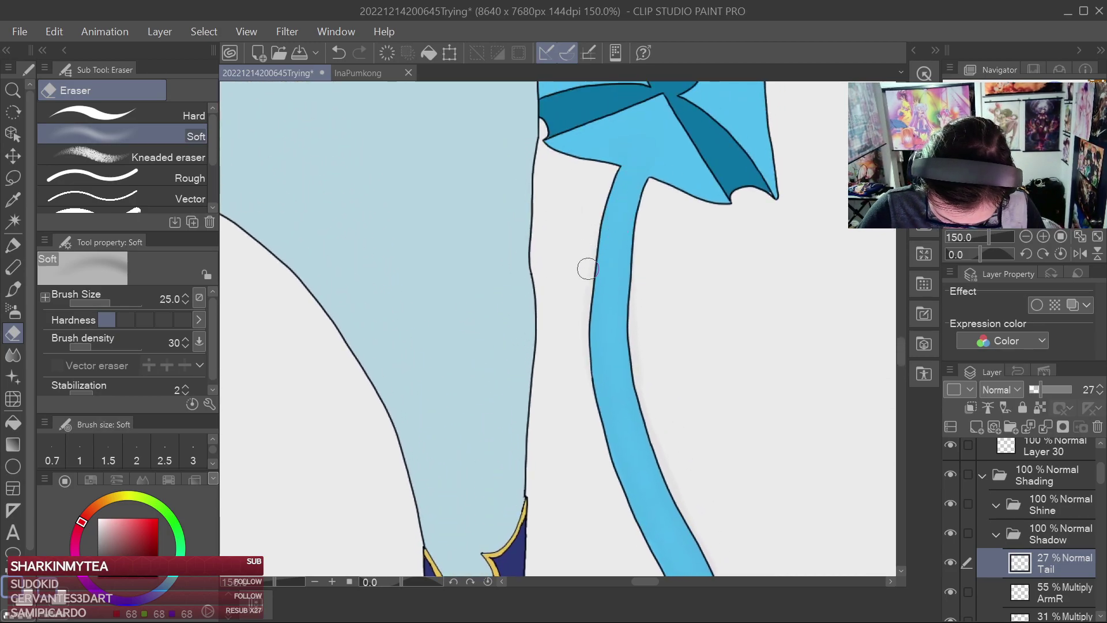
{"action": "mouse_move", "coordinate": [657, 438]}
{"action": "left_mouse_down"}
{"action": "mouse_move", "coordinate": [702, 524]}
{"action": "mouse_move", "coordinate": [656, 320]}
{"action": "left_mouse_up"}
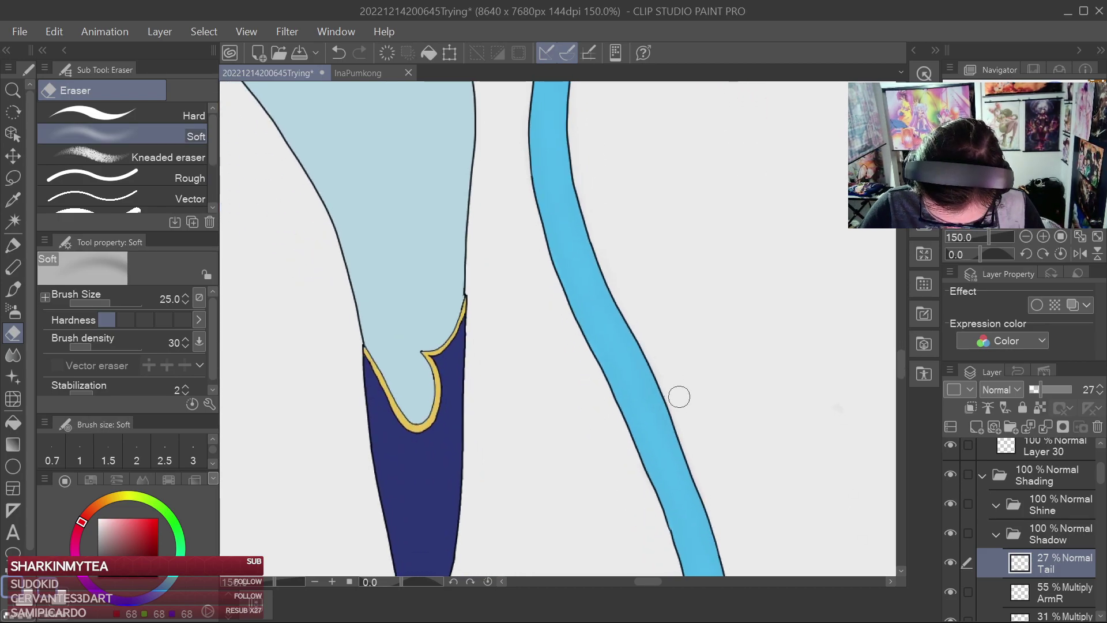
{"action": "scroll", "coordinate": [736, 358], "scroll_direction": "down", "scroll_amount": 6}
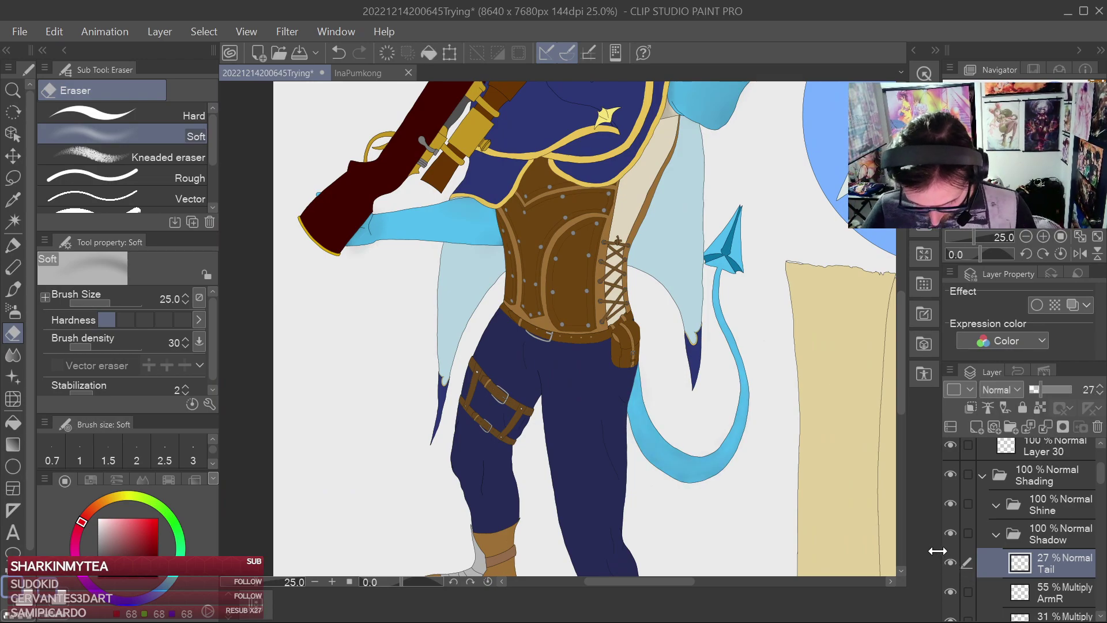
{"action": "key", "text": "ctrl+s"}
Lighten the tail's shading from below the arrow-shaped tip to the bottom curve with the Soft eraser at size 170, and save the drawing
{"action": "left_click", "coordinate": [13, 355]}
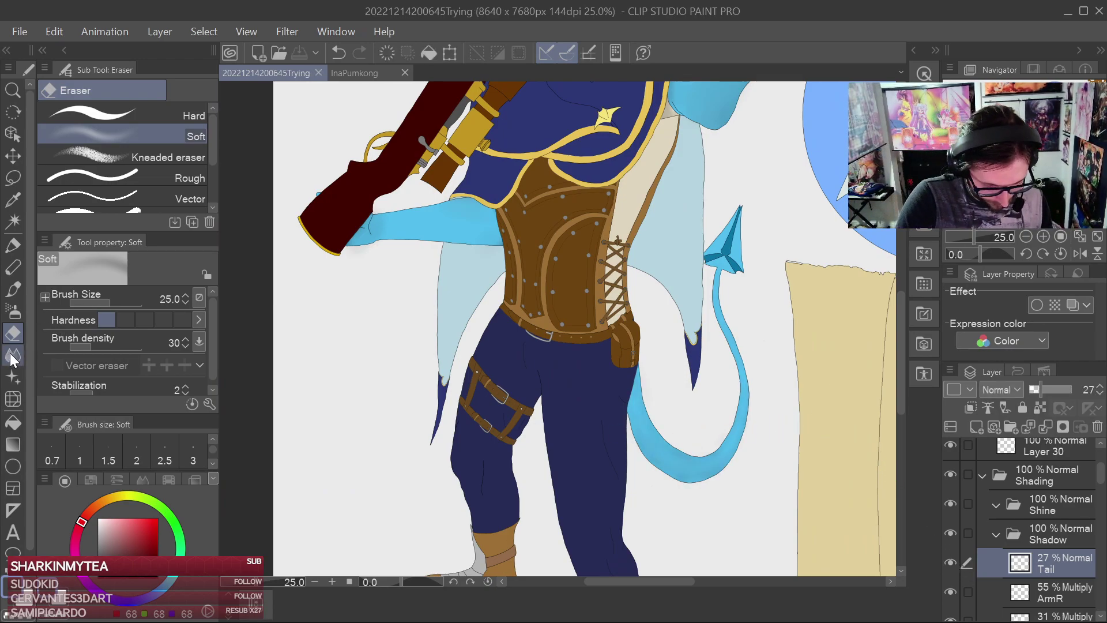
{"action": "scroll", "coordinate": [717, 397], "scroll_direction": "down", "scroll_amount": 2}
{"action": "scroll", "coordinate": [716, 394], "scroll_direction": "up", "scroll_amount": 2}
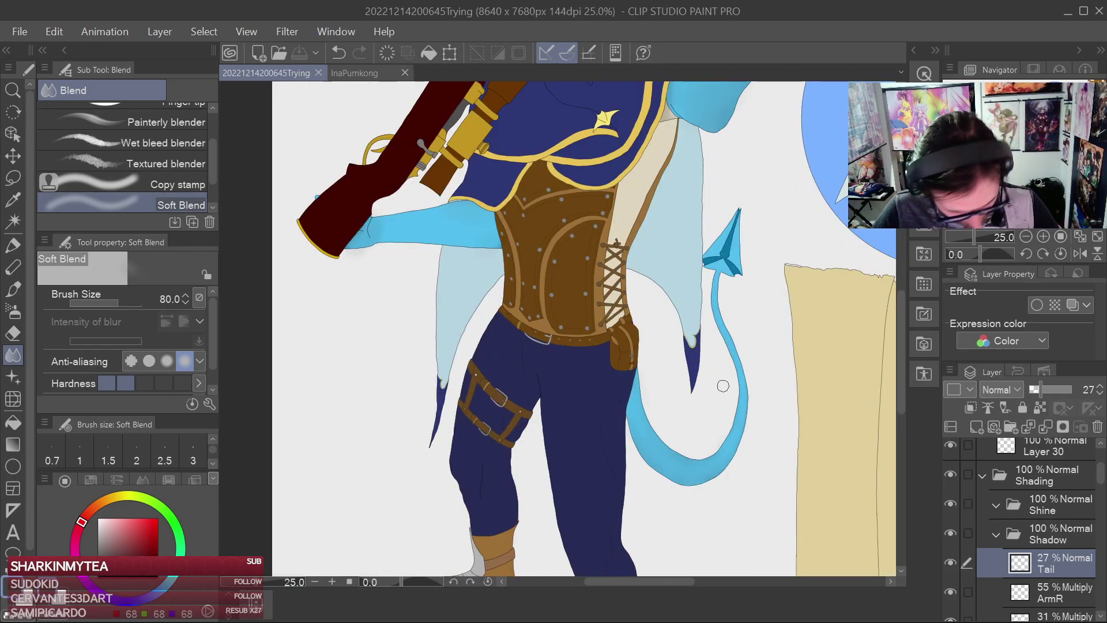
{"action": "key", "text": "b"}
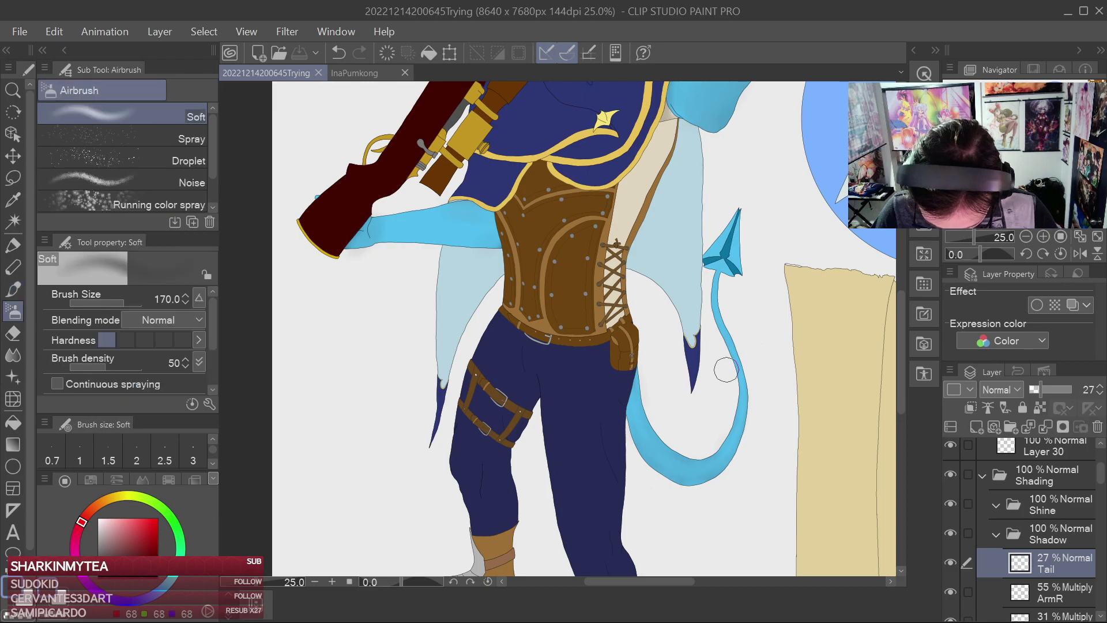
{"action": "left_click", "coordinate": [13, 333]}
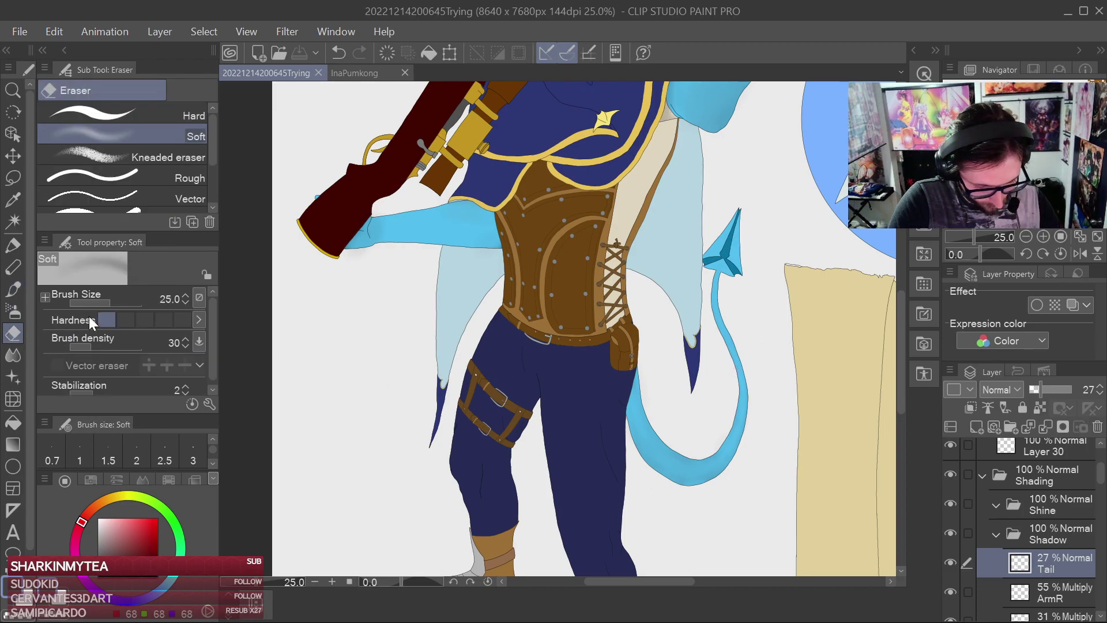
{"action": "key", "text": "]"}
{"action": "mouse_move", "coordinate": [719, 274]}
{"action": "left_mouse_down"}
{"action": "mouse_move", "coordinate": [739, 382]}
{"action": "mouse_move", "coordinate": [738, 432]}
{"action": "mouse_move", "coordinate": [714, 476]}
{"action": "mouse_move", "coordinate": [670, 467]}
{"action": "mouse_move", "coordinate": [626, 400]}
{"action": "mouse_move", "coordinate": [701, 460]}
{"action": "left_mouse_up"}
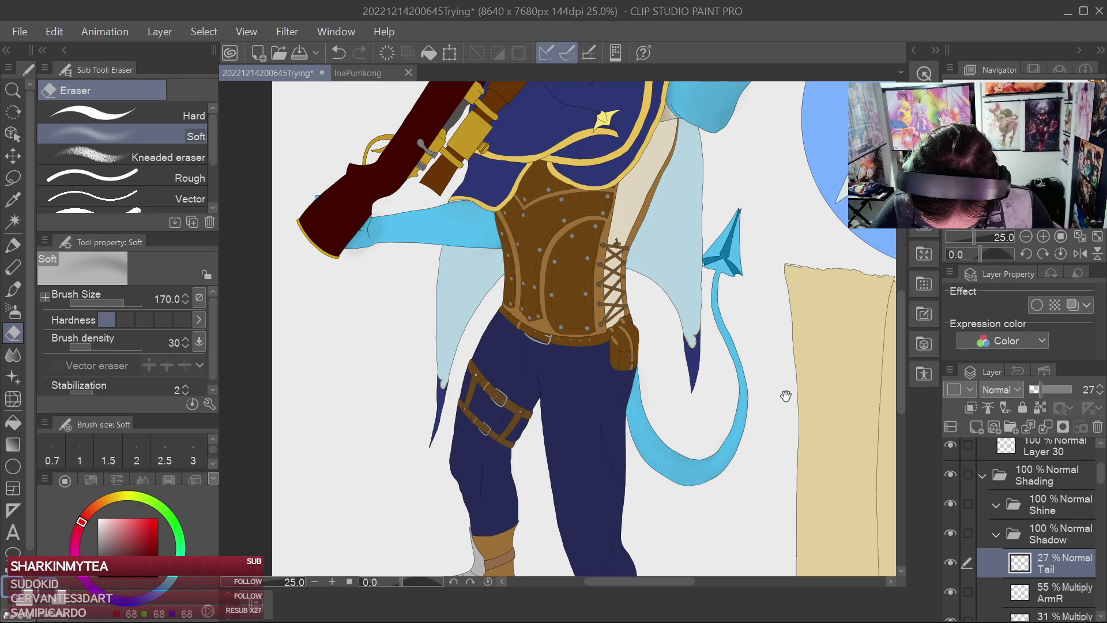
{"action": "key", "text": "ctrl+s"}
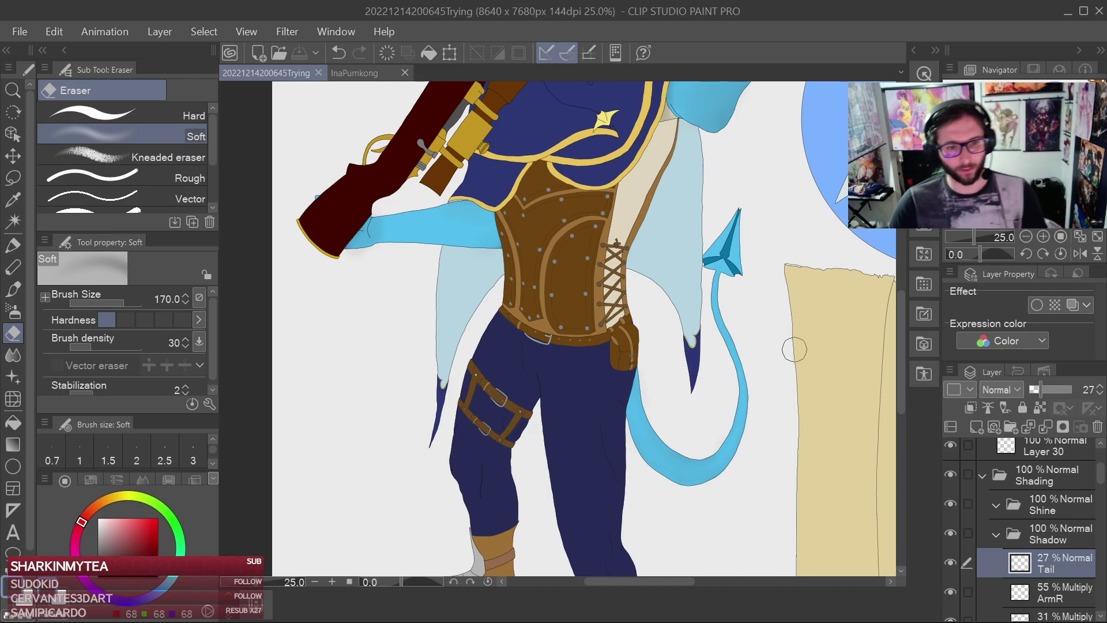
Paint a grey band along the outer right edge of the arrow-shaped tip with the Milli pen at size 40
{"action": "left_click_drag", "start_coordinate": [789, 325], "coordinate": [783, 326]}
{"action": "scroll", "coordinate": [773, 353], "scroll_direction": "up", "scroll_amount": 6}
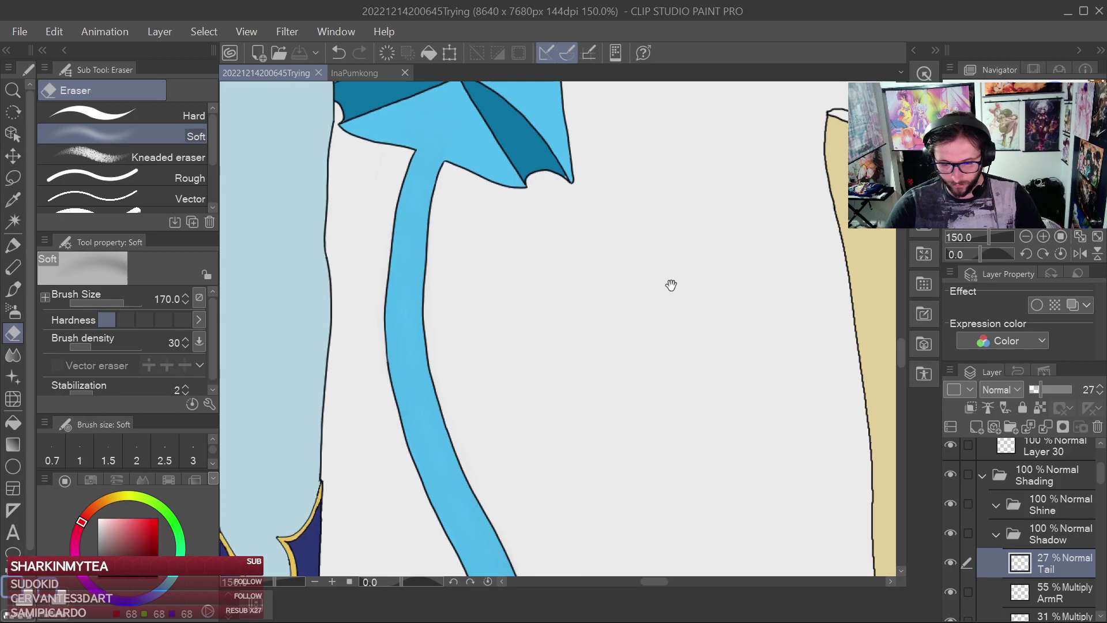
{"action": "left_click_drag", "start_coordinate": [671, 285], "coordinate": [741, 407]}
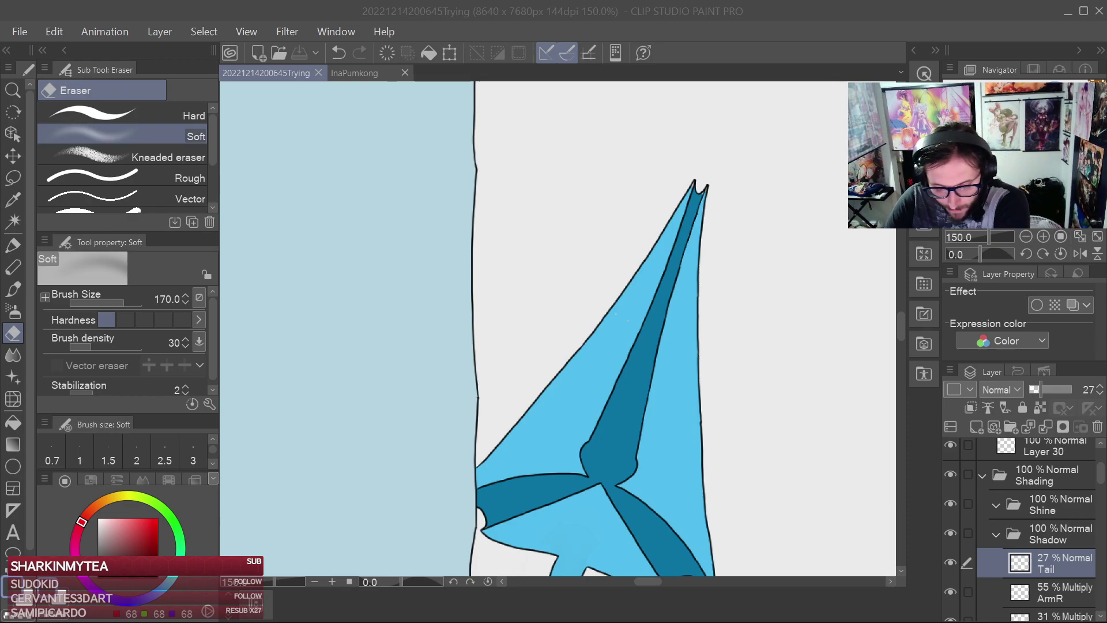
{"action": "left_click", "coordinate": [744, 301]}
{"action": "left_click_drag", "start_coordinate": [746, 351], "coordinate": [722, 178]}
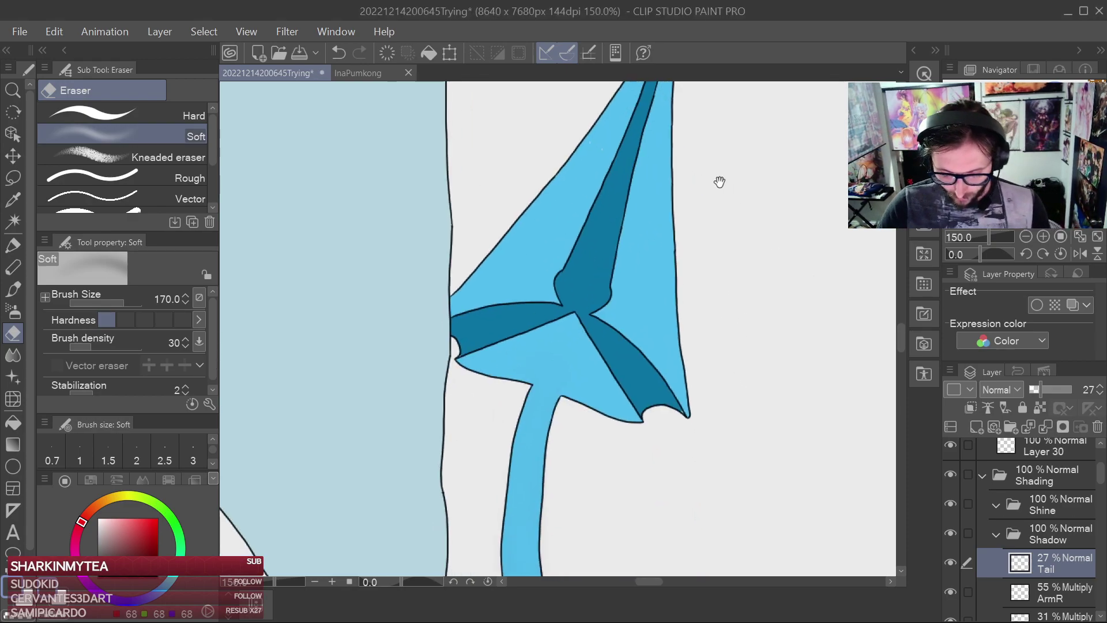
{"action": "left_click_drag", "start_coordinate": [509, 244], "coordinate": [534, 303]}
{"action": "key", "text": "p"}
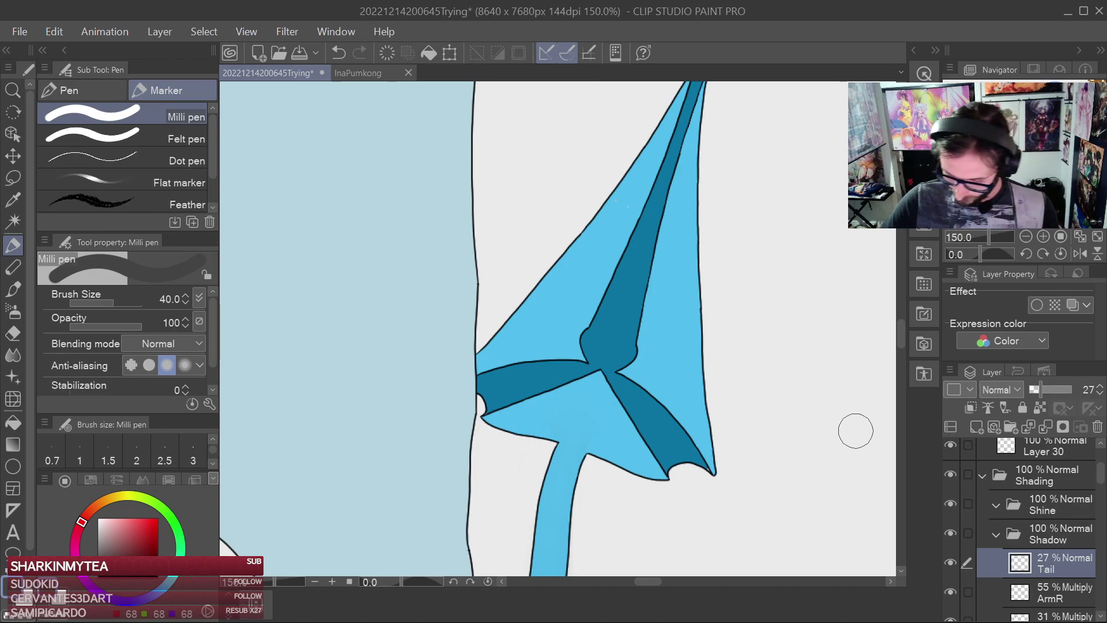
{"action": "mouse_move", "coordinate": [699, 315]}
{"action": "left_mouse_down"}
{"action": "mouse_move", "coordinate": [715, 439]}
{"action": "mouse_move", "coordinate": [690, 292]}
{"action": "mouse_move", "coordinate": [710, 102]}
{"action": "left_mouse_up"}
{"action": "key", "text": "ctrl+z"}
{"action": "key", "text": "ctrl+s"}
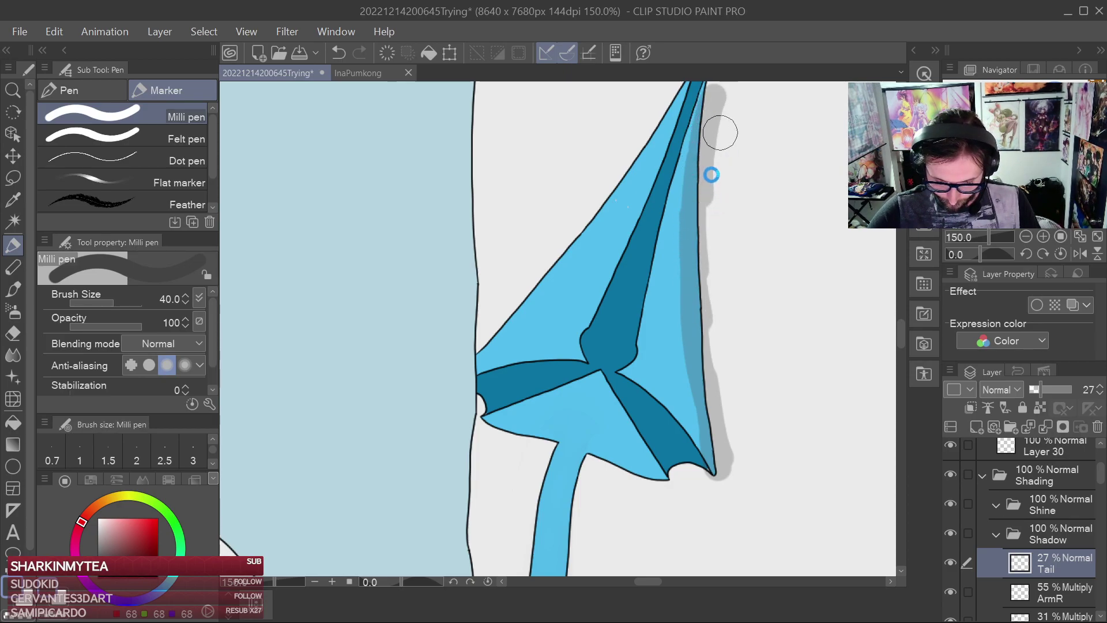
{"action": "left_click_drag", "start_coordinate": [715, 159], "coordinate": [708, 229]}
Paint grey bands along the arrow tip's left and lower edges, and widen the shading inward toward the dark ridges
{"action": "mouse_move", "coordinate": [459, 430]}
{"action": "left_mouse_down"}
{"action": "mouse_move", "coordinate": [548, 336]}
{"action": "mouse_move", "coordinate": [693, 135]}
{"action": "left_mouse_up"}
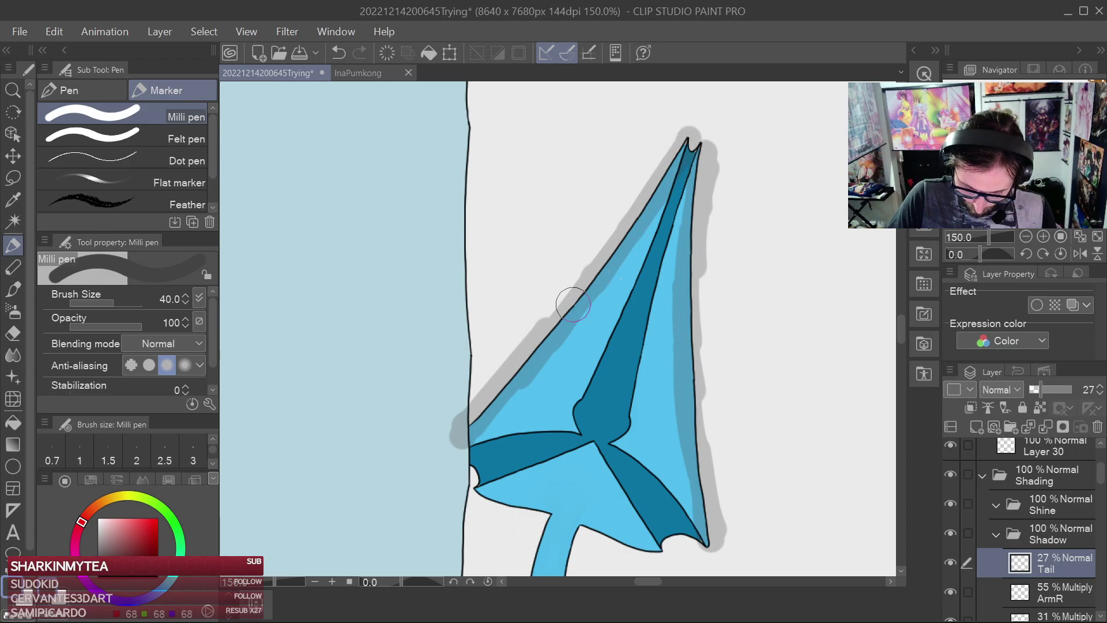
{"action": "mouse_move", "coordinate": [484, 499]}
{"action": "left_mouse_down"}
{"action": "mouse_move", "coordinate": [599, 512]}
{"action": "mouse_move", "coordinate": [661, 548]}
{"action": "left_mouse_up"}
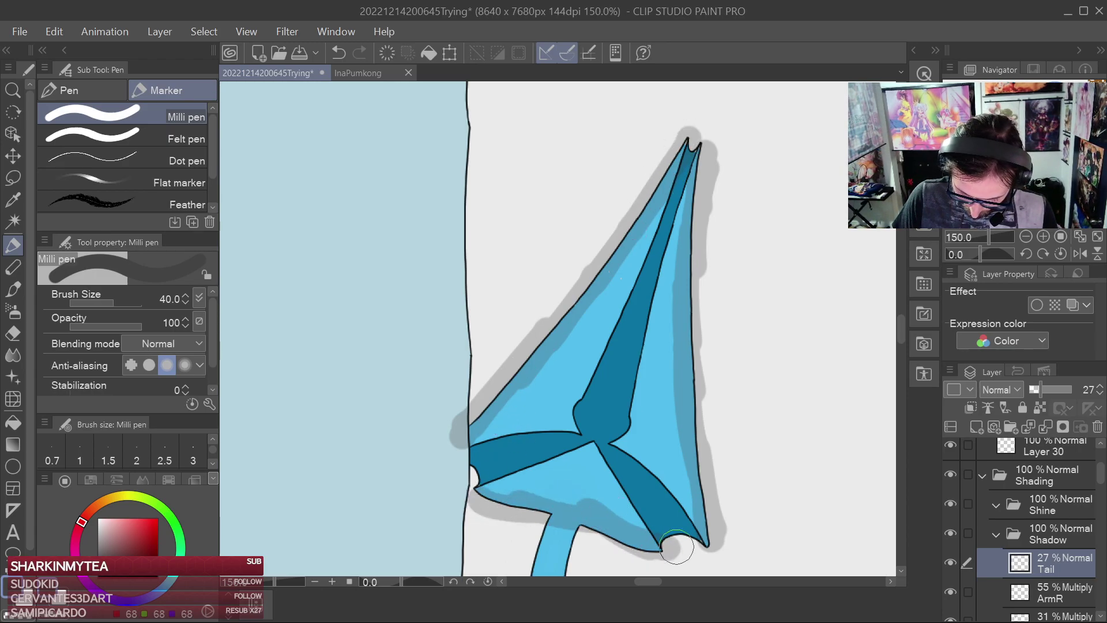
{"action": "mouse_move", "coordinate": [646, 510]}
{"action": "left_mouse_down"}
{"action": "mouse_move", "coordinate": [629, 522]}
{"action": "mouse_move", "coordinate": [599, 507]}
{"action": "mouse_move", "coordinate": [514, 505]}
{"action": "mouse_move", "coordinate": [581, 496]}
{"action": "mouse_move", "coordinate": [617, 522]}
{"action": "mouse_move", "coordinate": [687, 456]}
{"action": "mouse_move", "coordinate": [692, 487]}
{"action": "mouse_move", "coordinate": [663, 398]}
{"action": "mouse_move", "coordinate": [666, 300]}
{"action": "mouse_move", "coordinate": [677, 346]}
{"action": "mouse_move", "coordinate": [669, 254]}
{"action": "left_mouse_up"}
{"action": "mouse_move", "coordinate": [486, 417]}
{"action": "left_mouse_down"}
{"action": "mouse_move", "coordinate": [544, 391]}
{"action": "mouse_move", "coordinate": [596, 284]}
{"action": "mouse_move", "coordinate": [514, 395]}
{"action": "mouse_move", "coordinate": [629, 206]}
{"action": "left_mouse_up"}
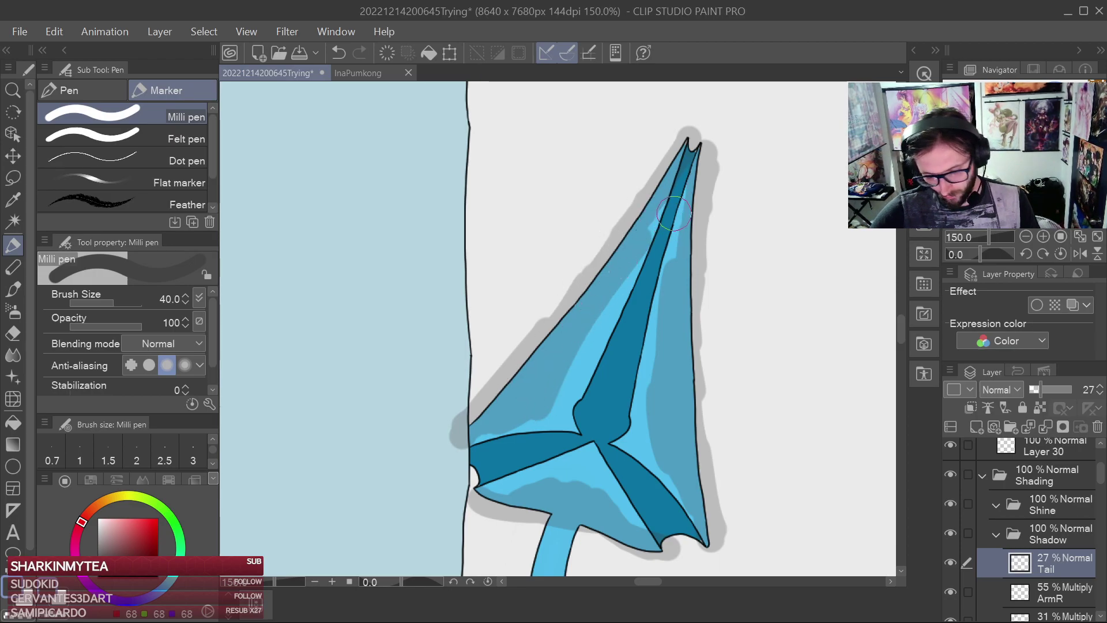
Soften the inner edges of the grey shading on the arrow tip's side faces with the Soft eraser at sizes 40 and 30
{"action": "left_click", "coordinate": [13, 333]}
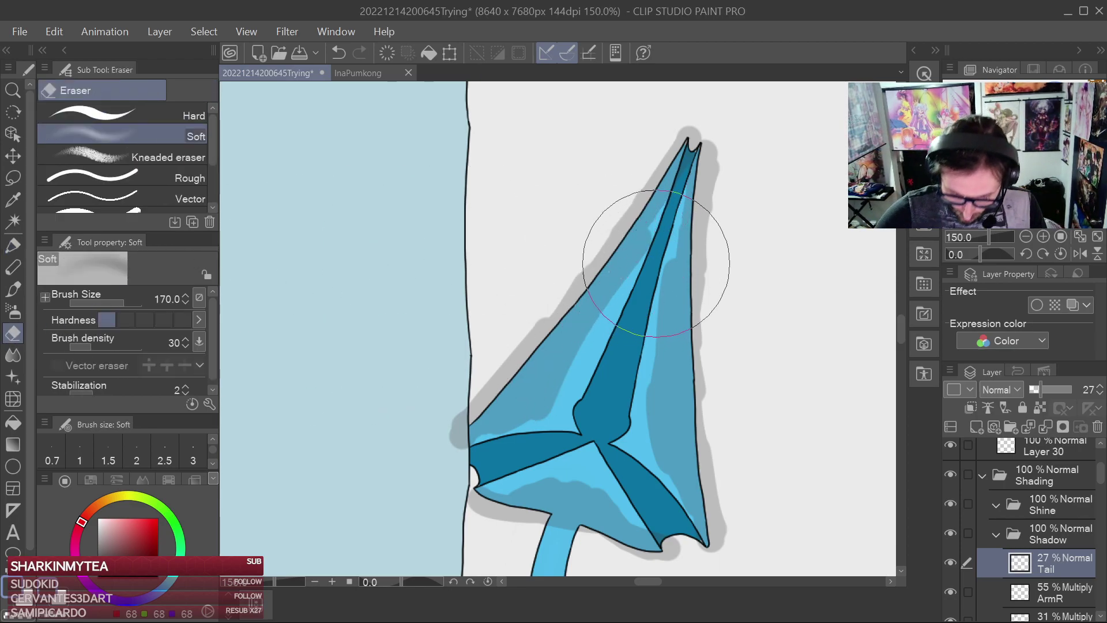
{"action": "key", "text": "bracketleft"}
{"action": "key", "text": "bracketleft"}
{"action": "key", "text": "bracketleft"}
{"action": "key", "text": "bracketleft"}
{"action": "key", "text": "bracketleft"}
{"action": "key", "text": "bracketleft"}
{"action": "key", "text": "bracketleft"}
{"action": "key", "text": "bracketleft"}
{"action": "key", "text": "bracketleft"}
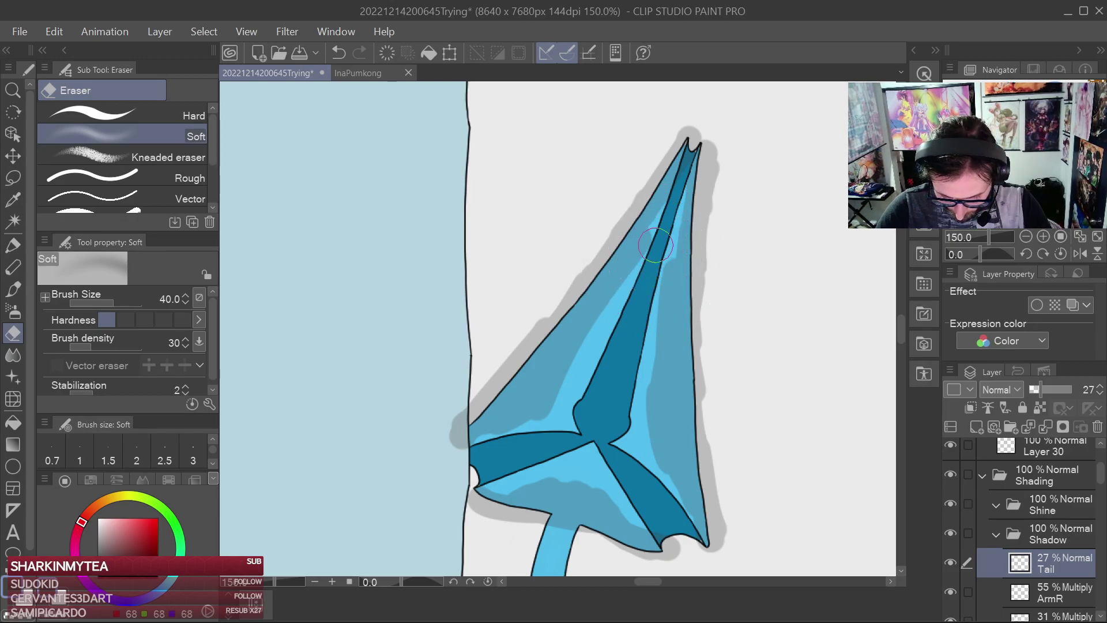
{"action": "left_click_drag", "start_coordinate": [658, 235], "coordinate": [655, 239]}
{"action": "mouse_move", "coordinate": [613, 307]}
{"action": "left_mouse_down"}
{"action": "mouse_move", "coordinate": [634, 276]}
{"action": "mouse_move", "coordinate": [660, 302]}
{"action": "mouse_move", "coordinate": [657, 471]}
{"action": "left_mouse_up"}
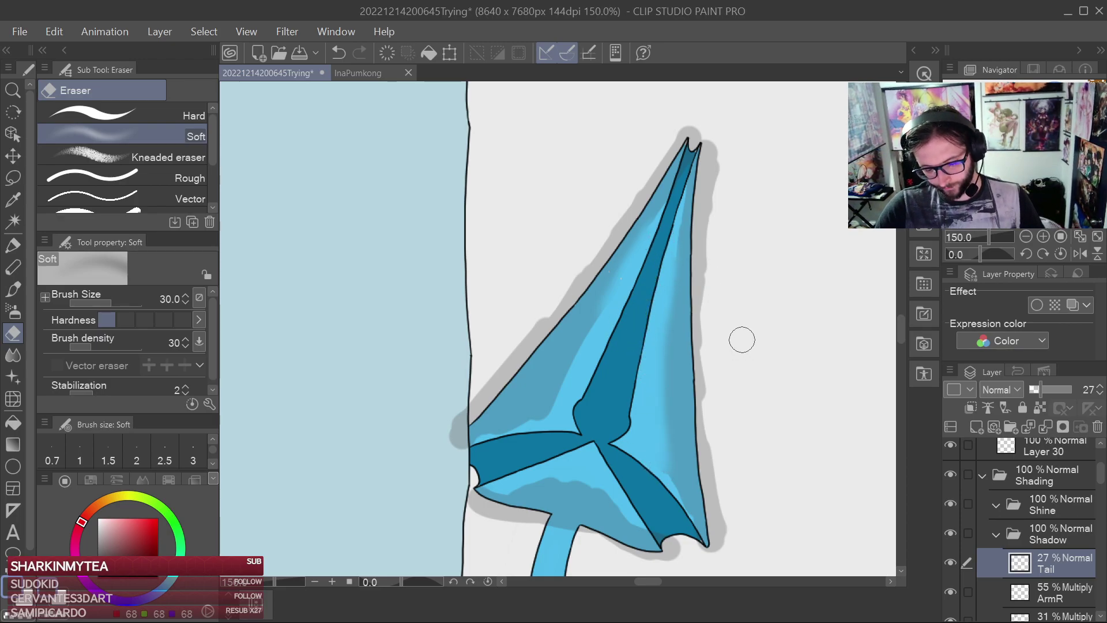
Erase the grey overspill outside the arrow tip's outline with the Hard eraser at size 30
{"action": "left_click", "coordinate": [173, 114]}
{"action": "mouse_move", "coordinate": [724, 526]}
{"action": "left_mouse_down"}
{"action": "mouse_move", "coordinate": [711, 360]}
{"action": "mouse_move", "coordinate": [707, 386]}
{"action": "mouse_move", "coordinate": [715, 148]}
{"action": "mouse_move", "coordinate": [716, 158]}
{"action": "mouse_move", "coordinate": [682, 95]}
{"action": "left_mouse_up"}
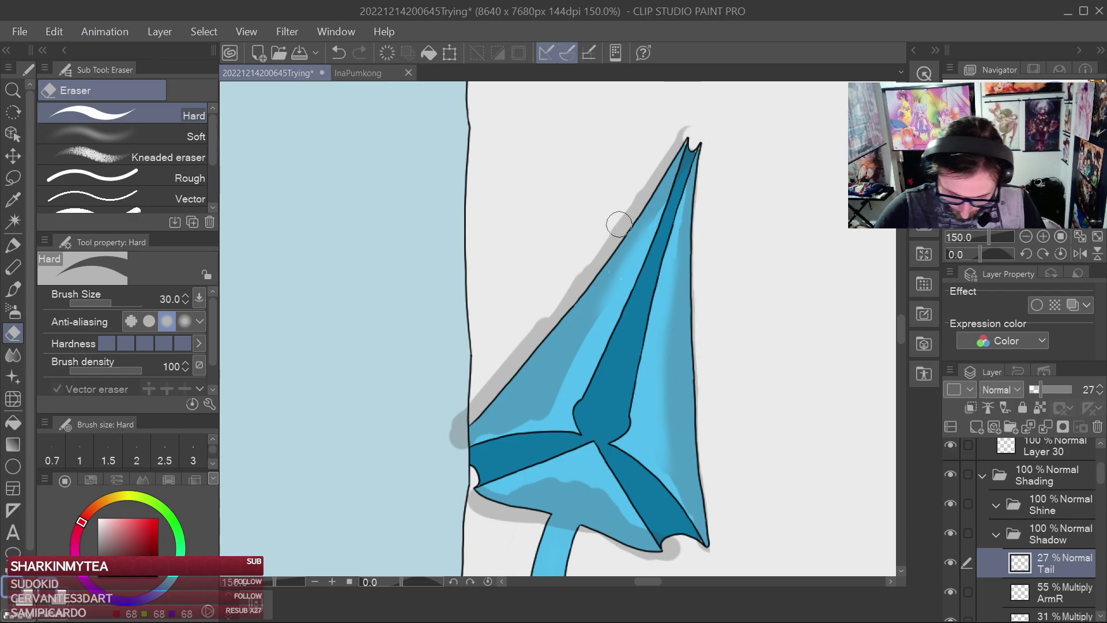
{"action": "mouse_move", "coordinate": [463, 408]}
{"action": "left_mouse_down"}
{"action": "mouse_move", "coordinate": [454, 440]}
{"action": "mouse_move", "coordinate": [460, 431]}
{"action": "mouse_move", "coordinate": [470, 507]}
{"action": "mouse_move", "coordinate": [498, 518]}
{"action": "mouse_move", "coordinate": [473, 499]}
{"action": "mouse_move", "coordinate": [536, 522]}
{"action": "left_mouse_up"}
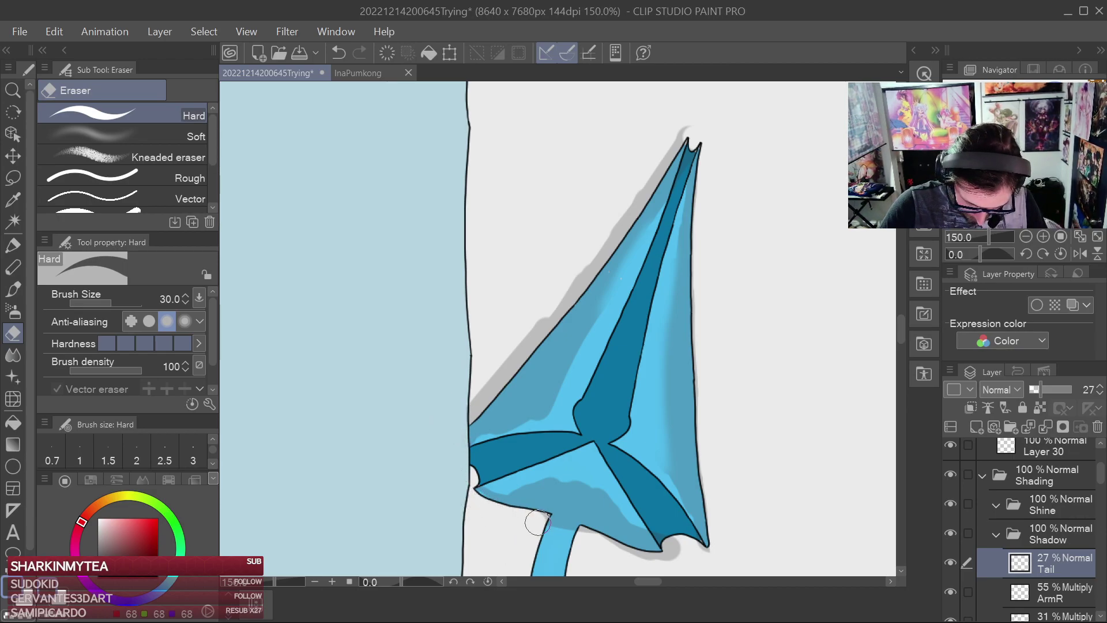
{"action": "mouse_move", "coordinate": [623, 558]}
{"action": "left_mouse_down"}
{"action": "mouse_move", "coordinate": [587, 537]}
{"action": "mouse_move", "coordinate": [600, 551]}
{"action": "mouse_move", "coordinate": [667, 548]}
{"action": "left_mouse_up"}
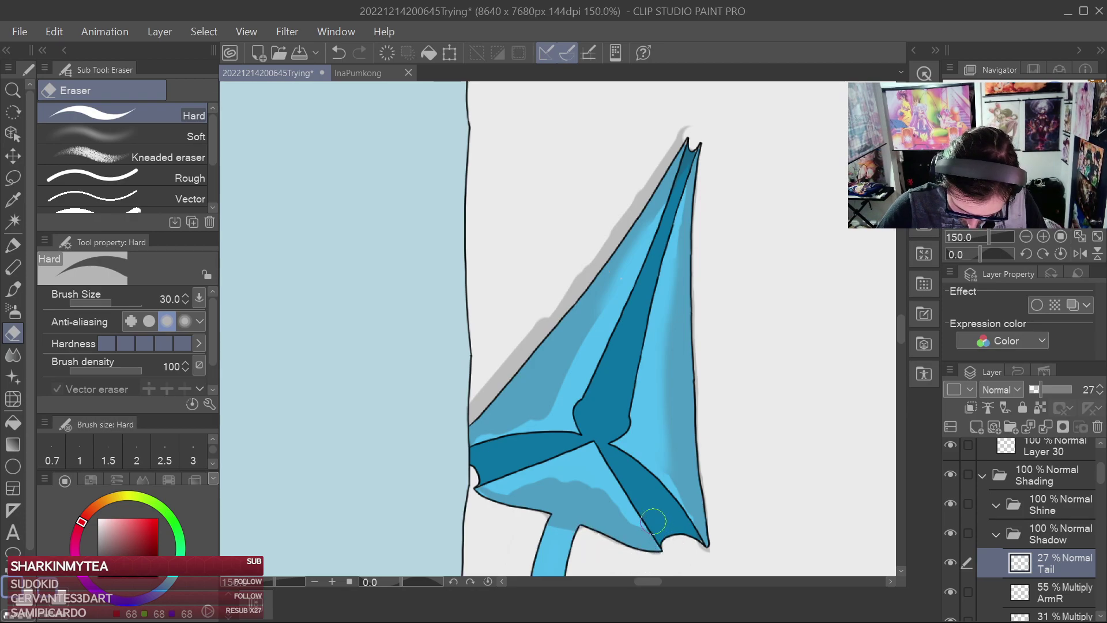
{"action": "left_click_drag", "start_coordinate": [681, 118], "coordinate": [663, 146]}
{"action": "mouse_move", "coordinate": [485, 363]}
{"action": "left_mouse_down"}
{"action": "mouse_move", "coordinate": [462, 415]}
{"action": "mouse_move", "coordinate": [610, 241]}
{"action": "mouse_move", "coordinate": [677, 134]}
{"action": "left_mouse_up"}
{"action": "left_click_drag", "start_coordinate": [615, 221], "coordinate": [581, 280]}
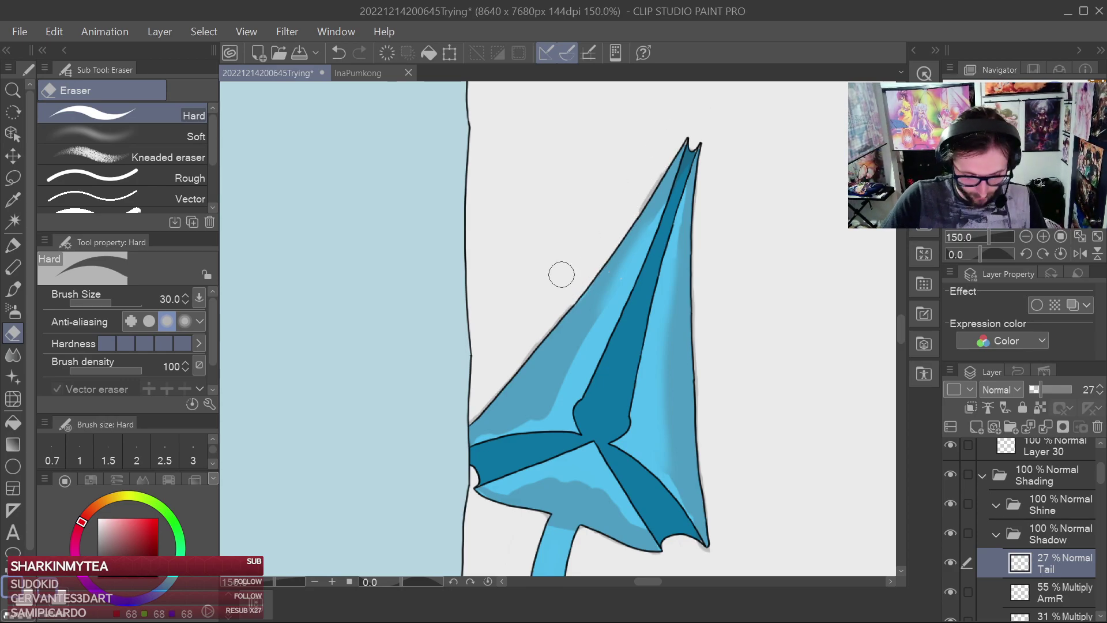
Blend the grey shading on the arrow tip's side and lower faces with Soft Blend at size 50
{"action": "left_click", "coordinate": [12, 354]}
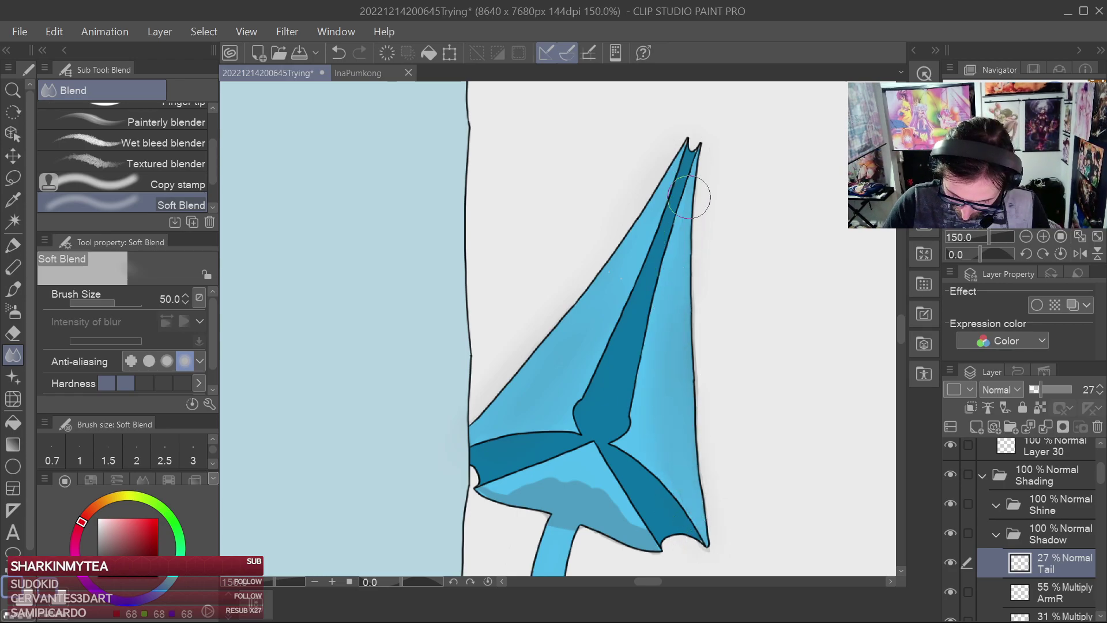
{"action": "mouse_move", "coordinate": [531, 524]}
{"action": "left_mouse_down"}
{"action": "mouse_move", "coordinate": [575, 515]}
{"action": "mouse_move", "coordinate": [577, 499]}
{"action": "mouse_move", "coordinate": [549, 495]}
{"action": "mouse_move", "coordinate": [574, 464]}
{"action": "mouse_move", "coordinate": [667, 545]}
{"action": "mouse_move", "coordinate": [663, 570]}
{"action": "mouse_move", "coordinate": [518, 528]}
{"action": "left_mouse_up"}
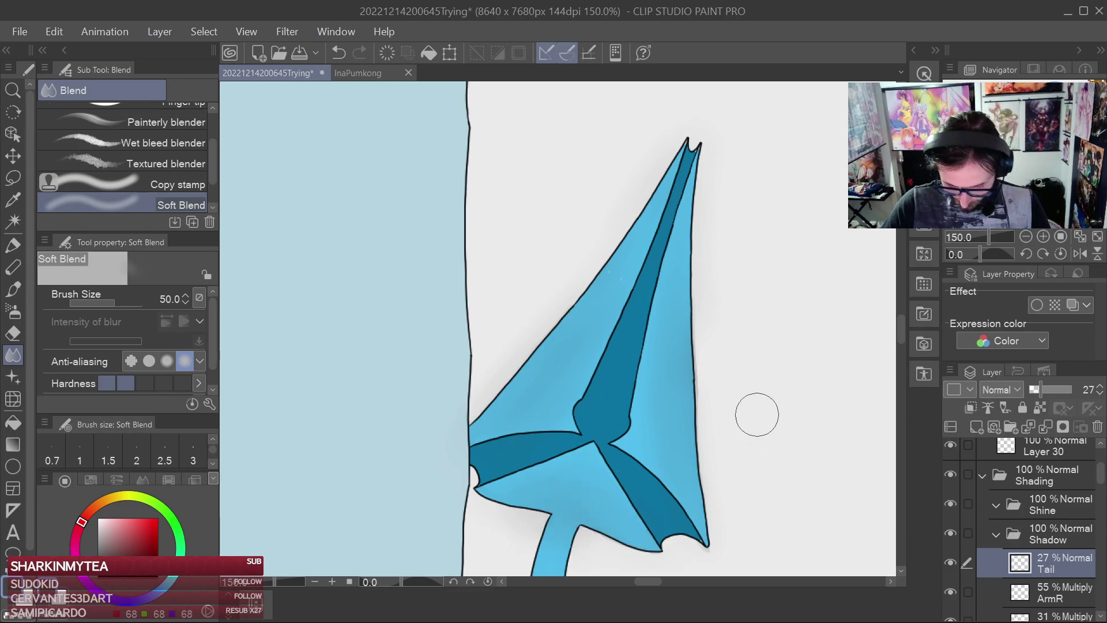
{"action": "scroll", "coordinate": [807, 427], "scroll_direction": "down", "scroll_amount": 2}
{"action": "scroll", "coordinate": [888, 438], "scroll_direction": "up", "scroll_amount": 2}
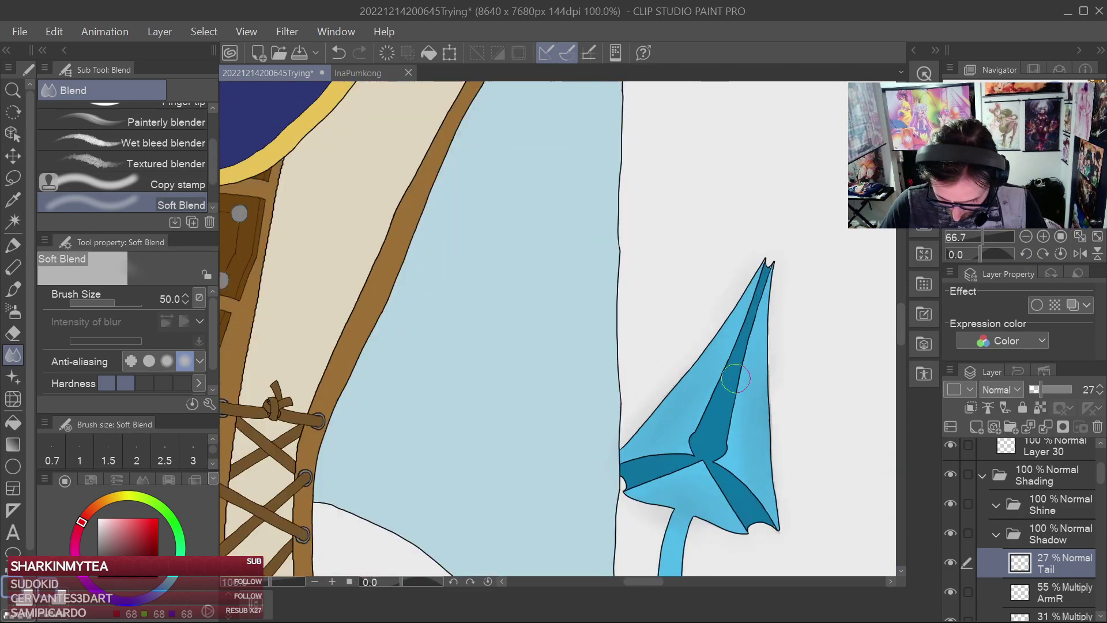
Erase the blended haze around the arrow tip's outline with the Hard eraser at size 30
{"action": "key", "text": "e"}
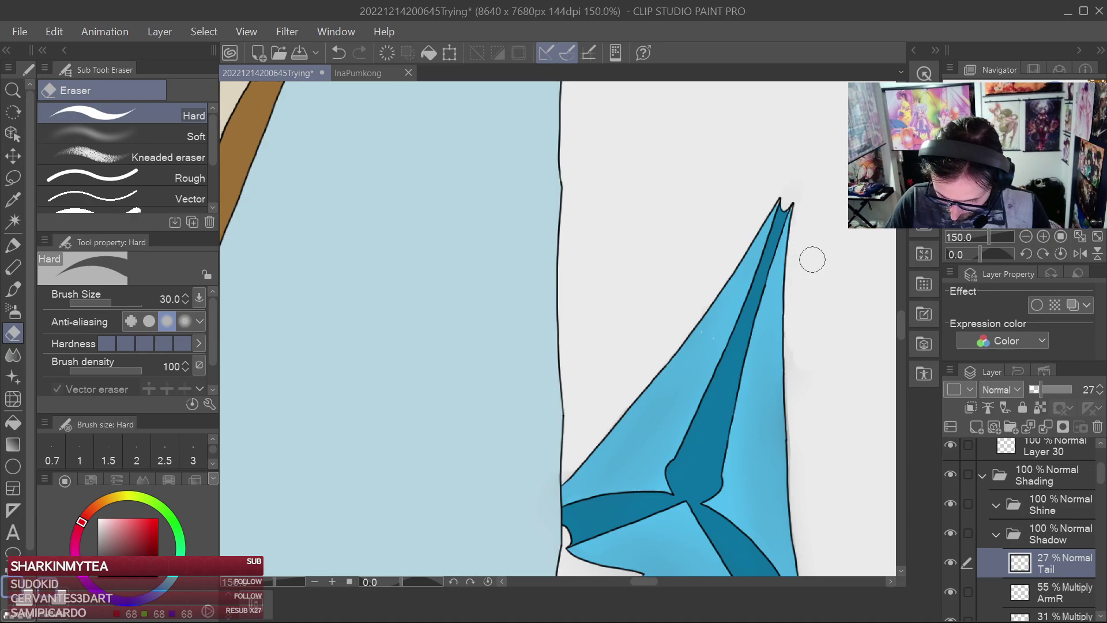
{"action": "left_click_drag", "start_coordinate": [808, 372], "coordinate": [782, 231]}
{"action": "left_click_drag", "start_coordinate": [773, 271], "coordinate": [771, 299]}
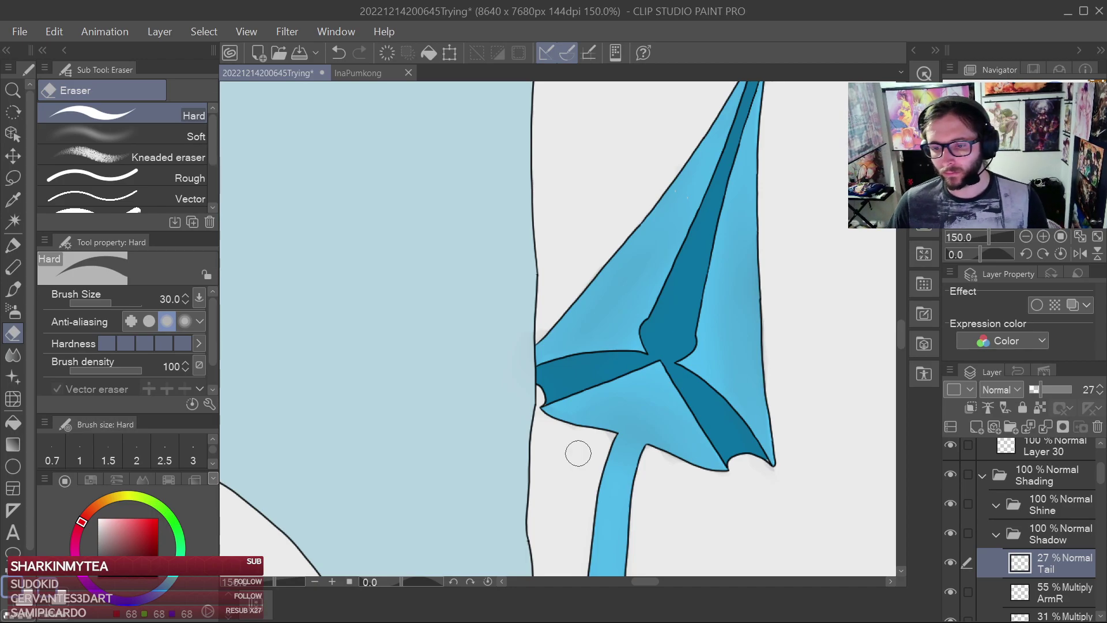
{"action": "mouse_move", "coordinate": [799, 289]}
{"action": "left_mouse_down"}
{"action": "mouse_move", "coordinate": [767, 289]}
{"action": "mouse_move", "coordinate": [769, 376]}
{"action": "left_mouse_up"}
Smooth the arrow tip's remaining shading with Soft Blend at size 50, and save the drawing
{"action": "left_click", "coordinate": [12, 352]}
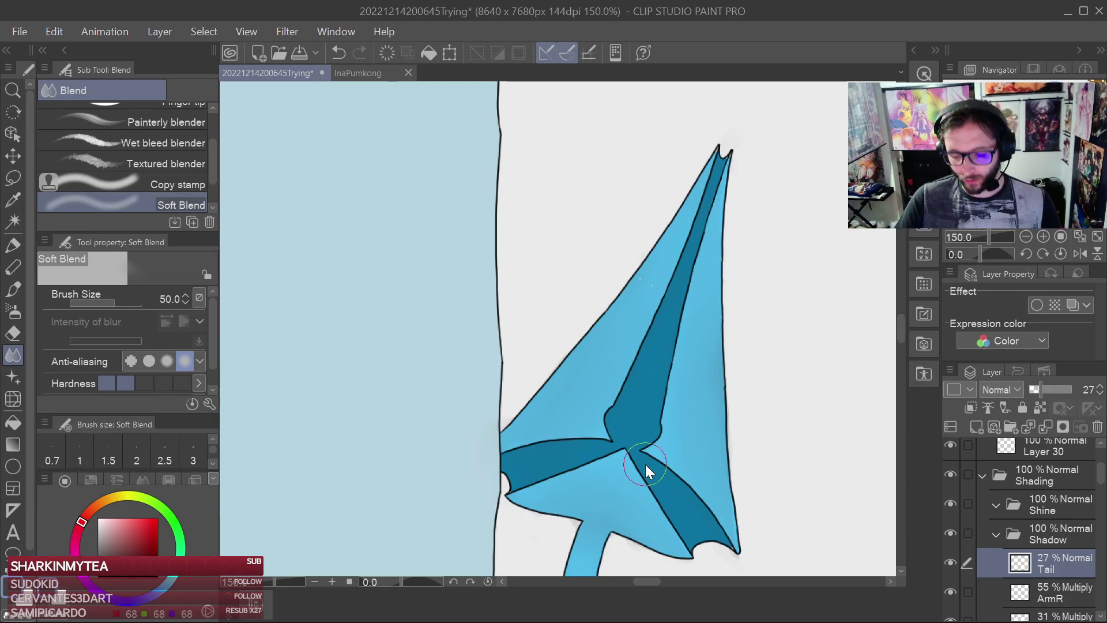
{"action": "key", "text": "ctrl+s"}
{"action": "scroll", "coordinate": [771, 352], "scroll_direction": "down", "scroll_amount": 4}
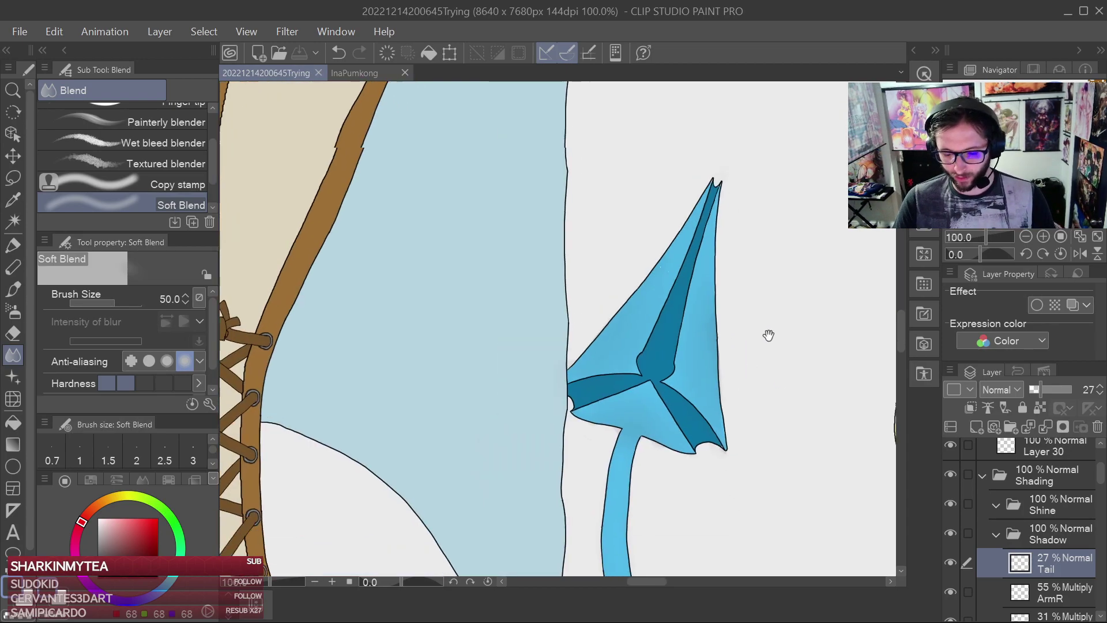
Check the tail shading against the whole figure by toggling the Tail layer's visibility, and save the drawing
{"action": "scroll", "coordinate": [773, 345], "scroll_direction": "down", "scroll_amount": 1}
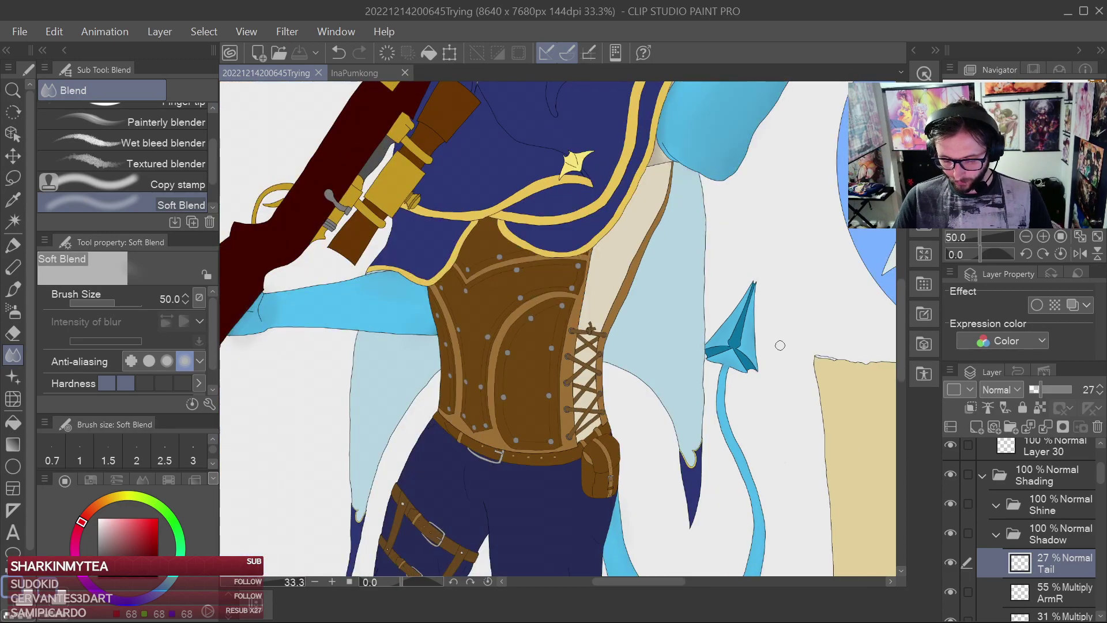
{"action": "scroll", "coordinate": [777, 351], "scroll_direction": "down", "scroll_amount": 4}
{"action": "left_click", "coordinate": [950, 560]}
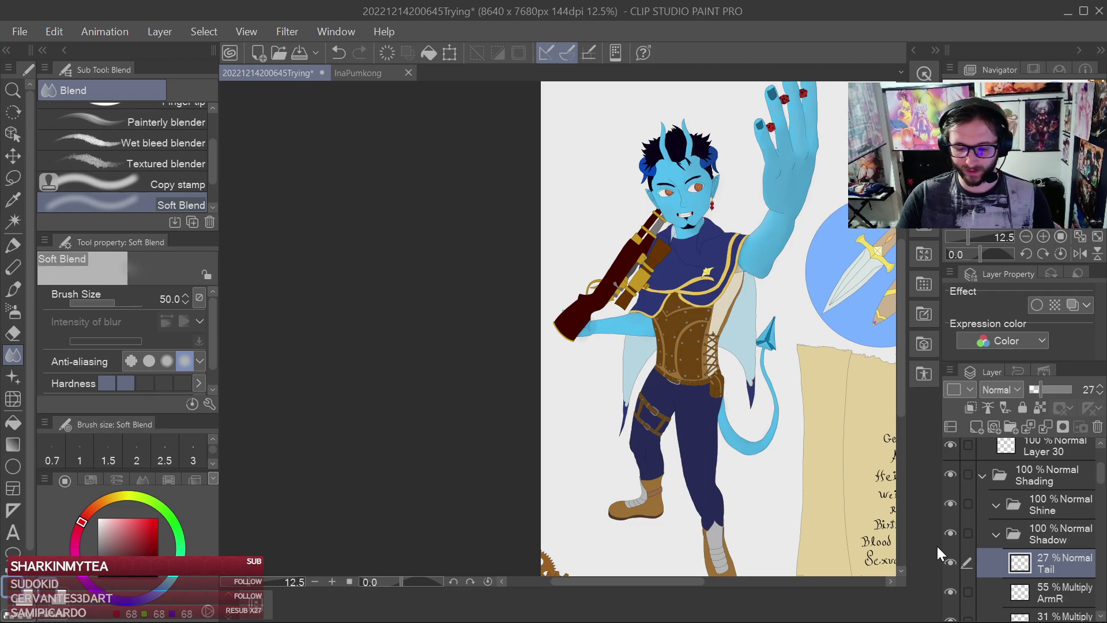
{"action": "left_click_drag", "start_coordinate": [630, 370], "coordinate": [649, 286]}
{"action": "key", "text": "ctrl+s"}
{"action": "scroll", "coordinate": [740, 267], "scroll_direction": "up", "scroll_amount": 4}
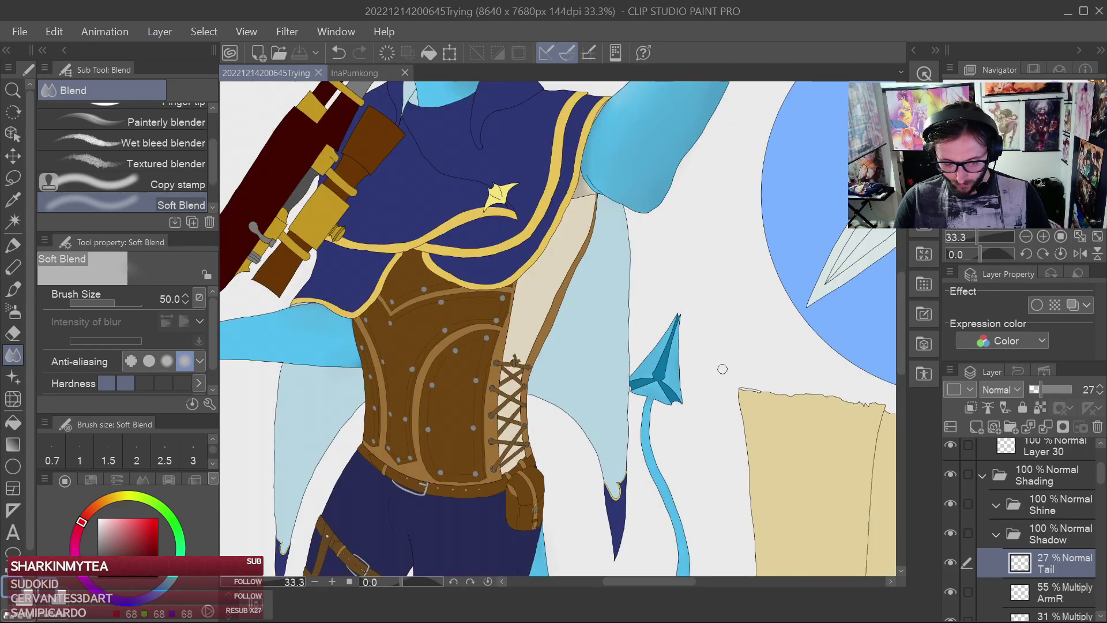
Create a new raster layer above the Tail layer in the Shadow folder and name it Cloak
{"action": "left_click_drag", "start_coordinate": [714, 376], "coordinate": [704, 325]}
{"action": "left_click_drag", "start_coordinate": [597, 344], "coordinate": [659, 393]}
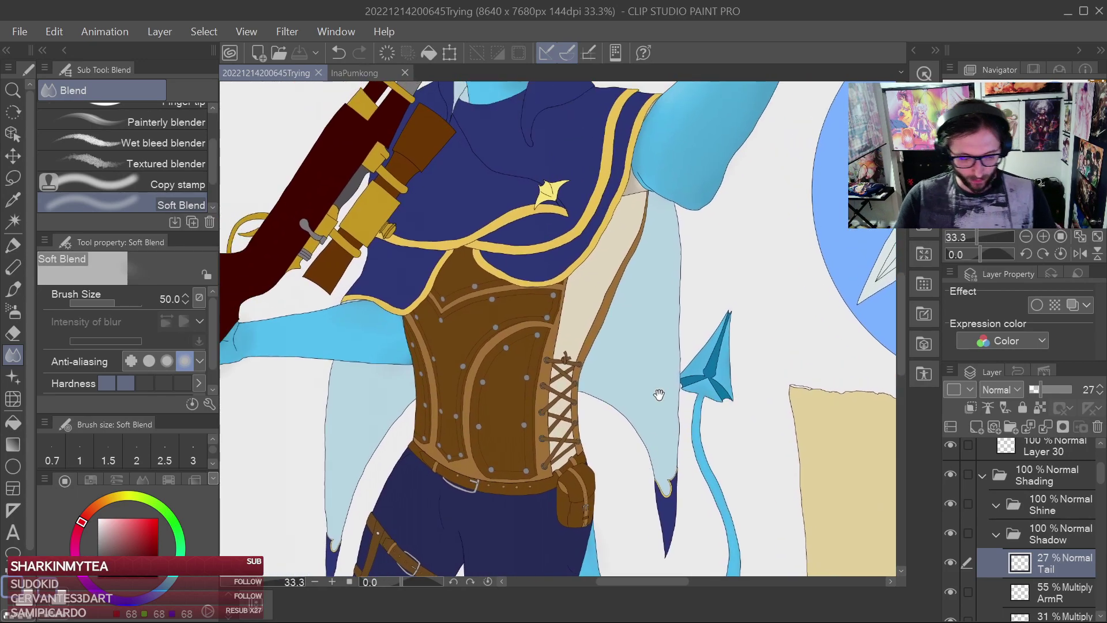
{"action": "left_click", "coordinate": [12, 246]}
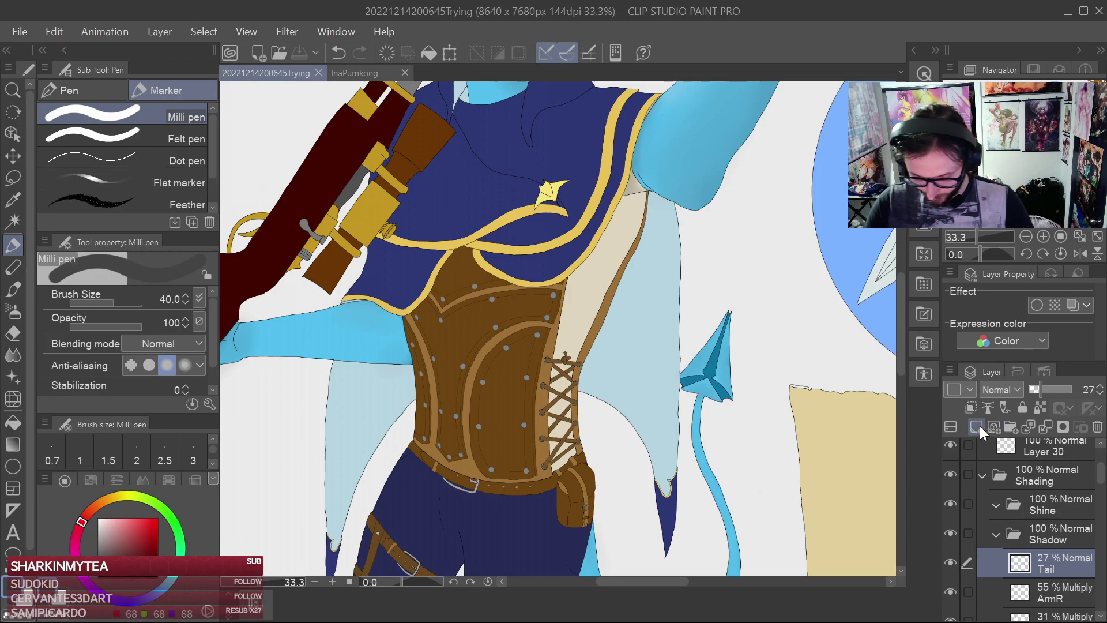
{"action": "left_click", "coordinate": [977, 426]}
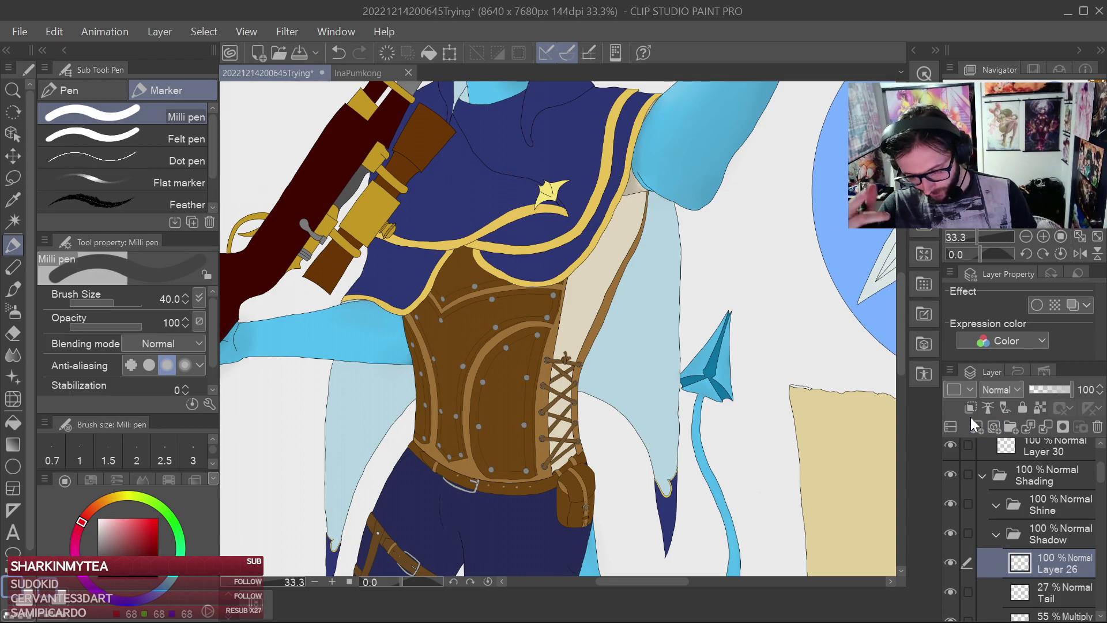
{"action": "double_click", "coordinate": [1065, 569]}
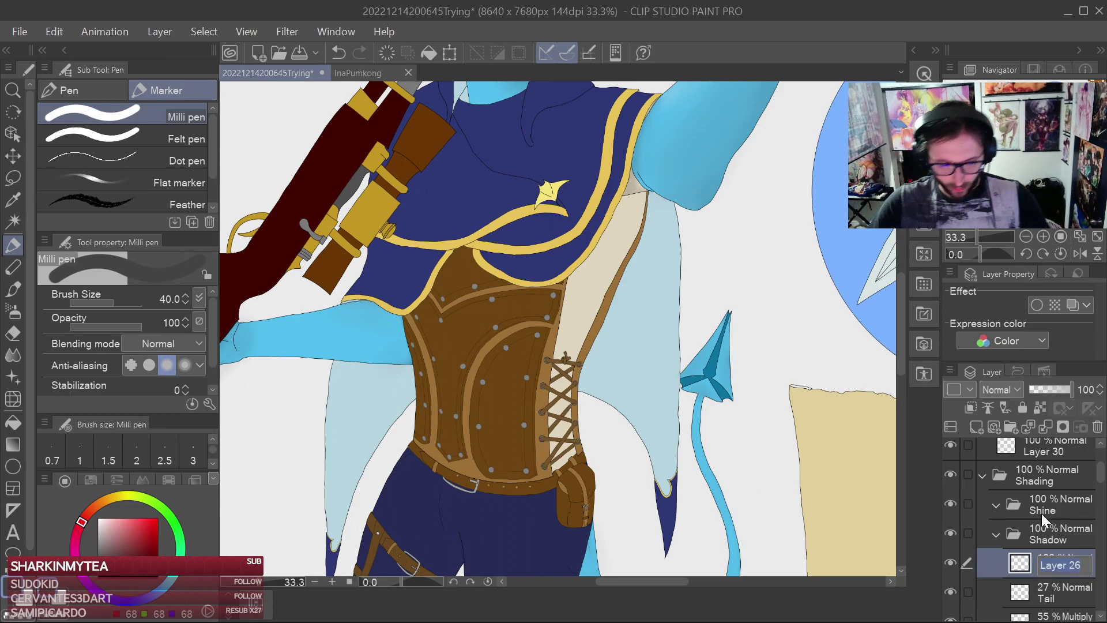
{"action": "type", "text": "Cloak"}
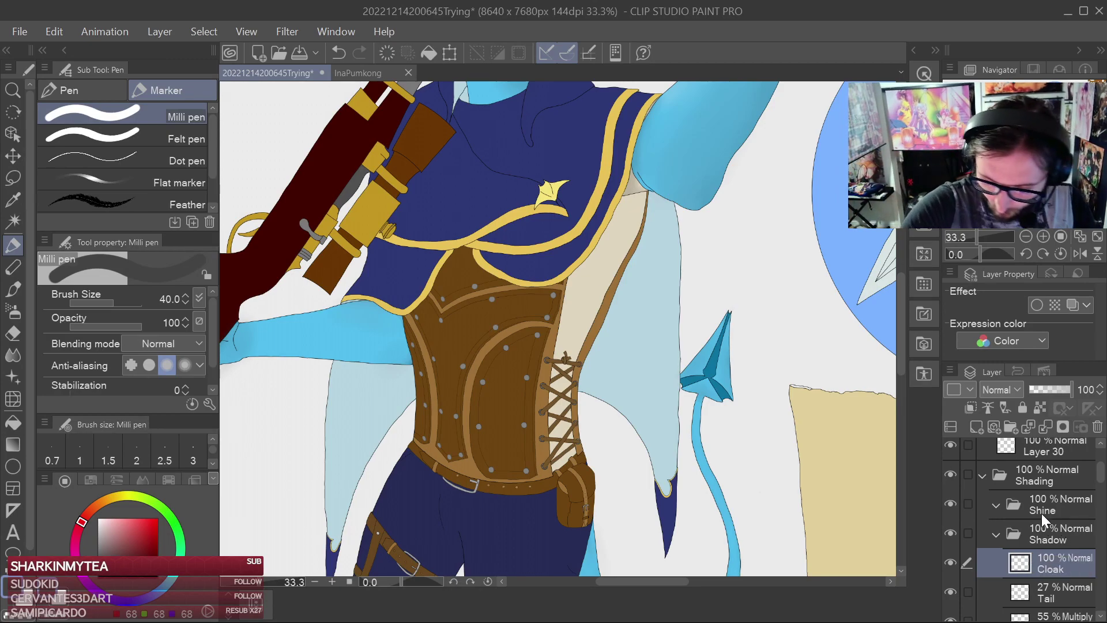
{"action": "key", "text": "Return"}
Reduce the Milli pen's brush size to 17 for work around the manta ray pin on the cloak
{"action": "left_click_drag", "start_coordinate": [661, 244], "coordinate": [704, 385]}
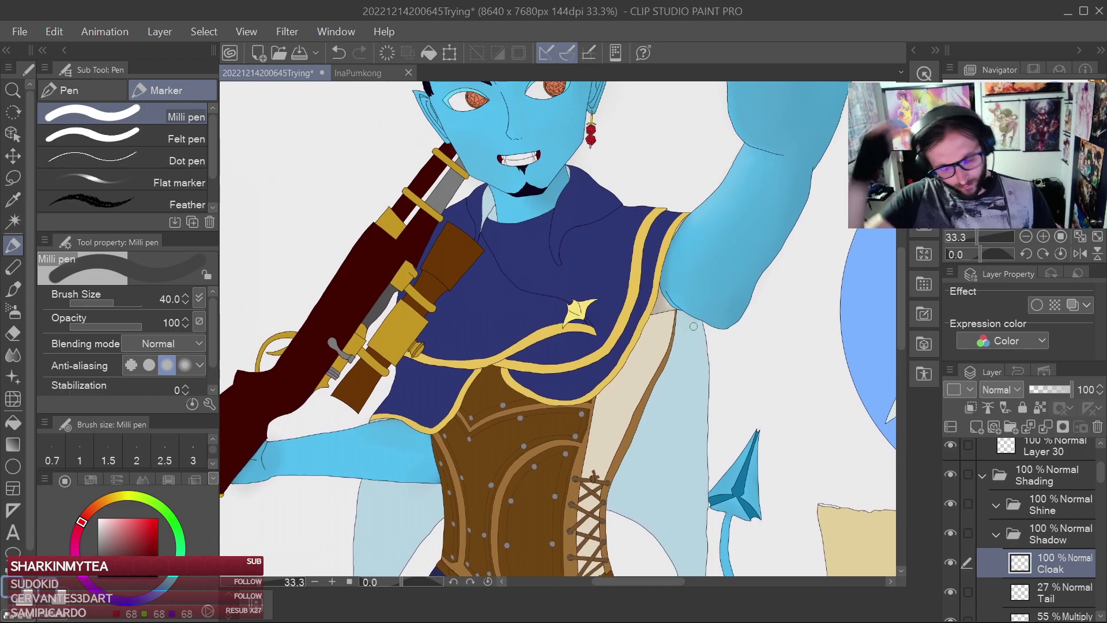
{"action": "scroll", "coordinate": [558, 298], "scroll_direction": "up", "scroll_amount": 5}
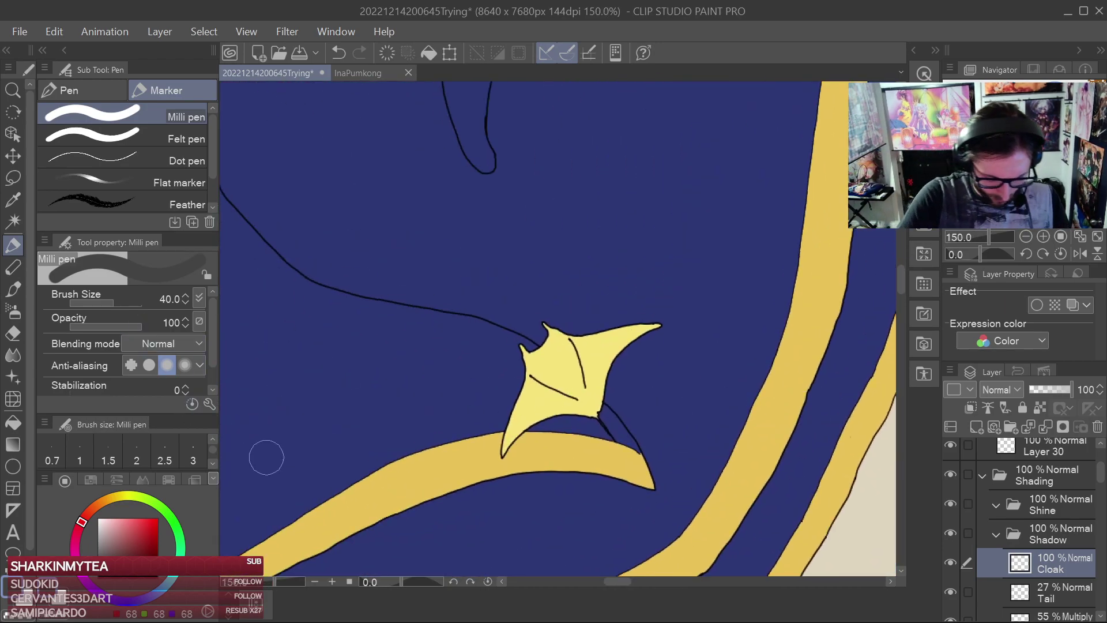
{"action": "key", "text": "bracketleft"}
{"action": "key", "text": "bracketleft"}
{"action": "key", "text": "bracketleft"}
{"action": "key", "text": "bracketleft"}
{"action": "scroll", "coordinate": [659, 363], "scroll_direction": "down", "scroll_amount": 2}
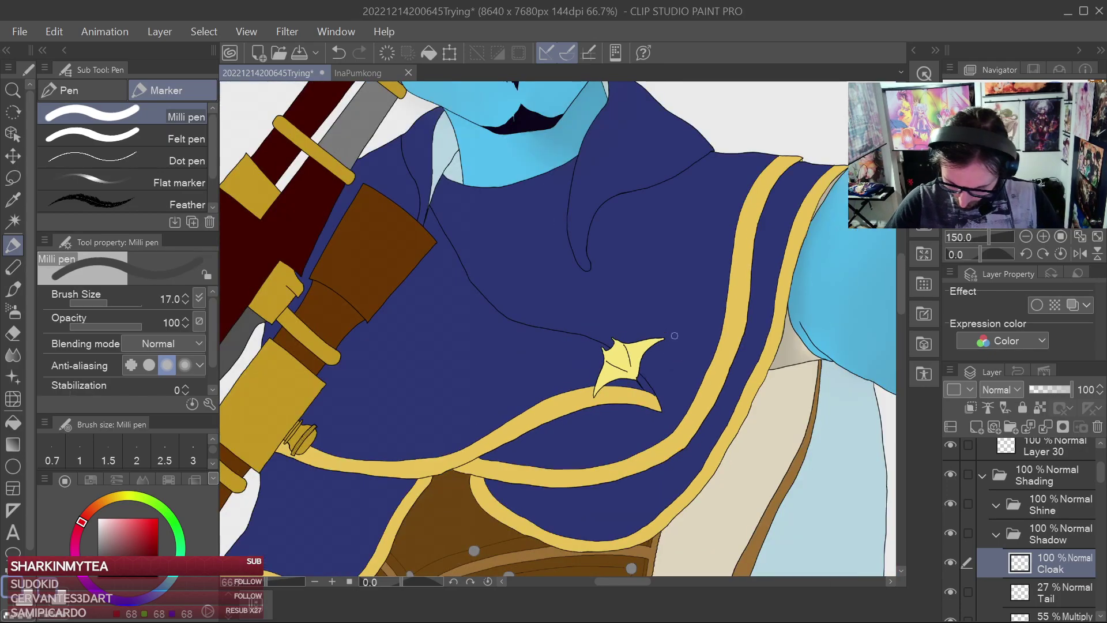
Set the blending mode of both the Tail layer and the Cloak layer to Multiply
{"action": "scroll", "coordinate": [664, 355], "scroll_direction": "up", "scroll_amount": 1}
{"action": "left_click", "coordinate": [1044, 592]}
{"action": "left_click", "coordinate": [1009, 390]}
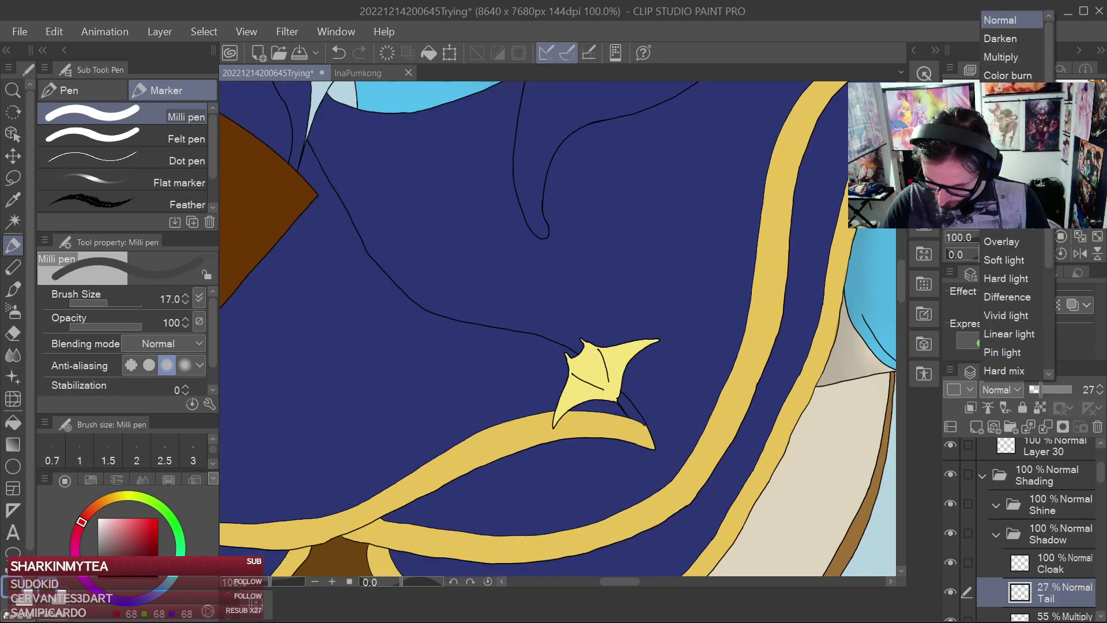
{"action": "left_click", "coordinate": [1001, 56]}
{"action": "left_click", "coordinate": [1046, 613]}
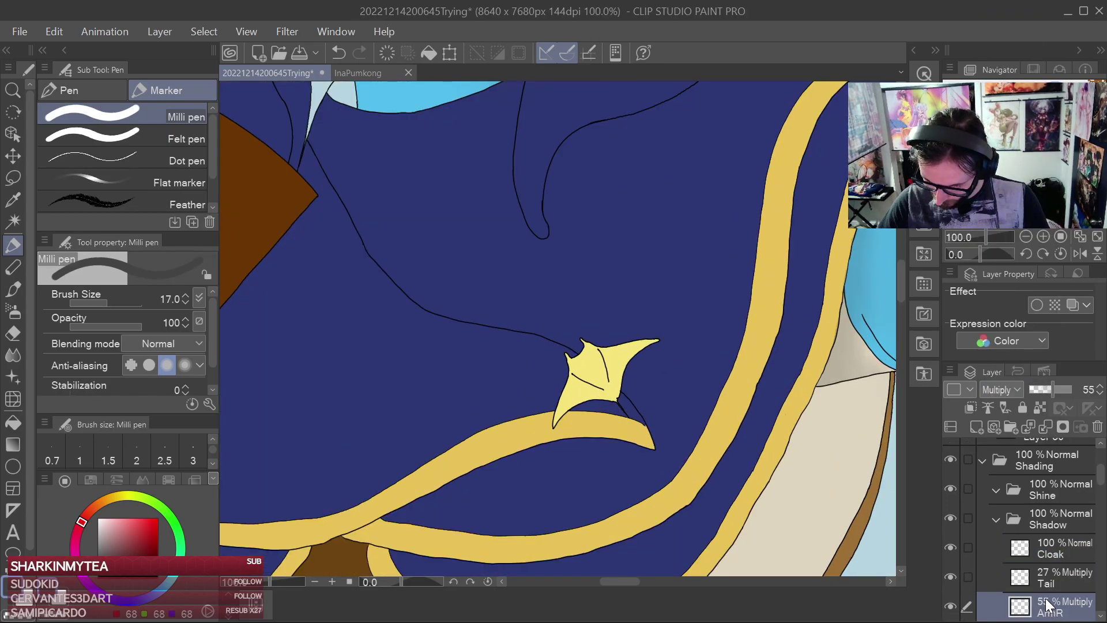
{"action": "left_click", "coordinate": [1078, 573]}
{"action": "left_click", "coordinate": [1061, 548]}
{"action": "left_click", "coordinate": [1000, 391]}
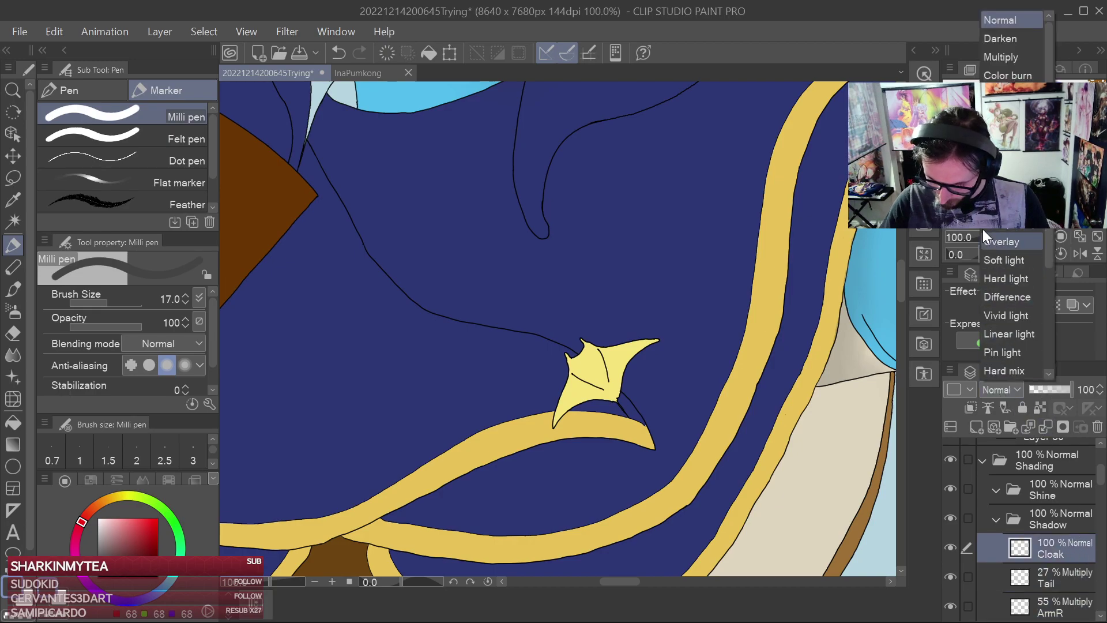
{"action": "left_click", "coordinate": [1013, 58]}
Rename the Cloak layer in the Shadow folder as MantaRay
{"action": "left_click_drag", "start_coordinate": [639, 335], "coordinate": [633, 293]}
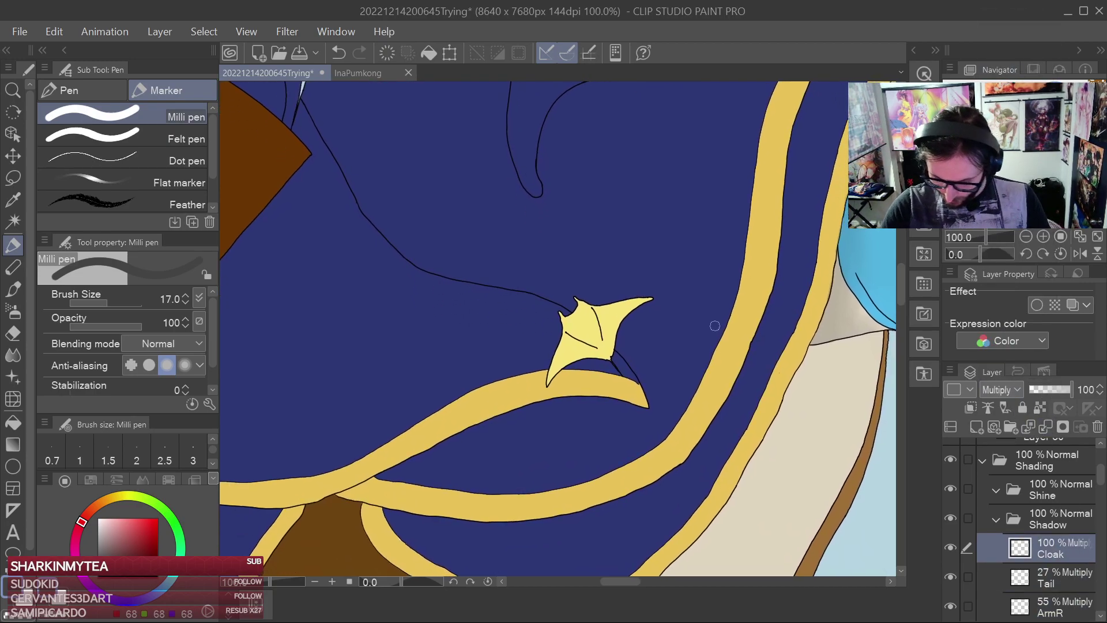
{"action": "double_click", "coordinate": [1074, 551]}
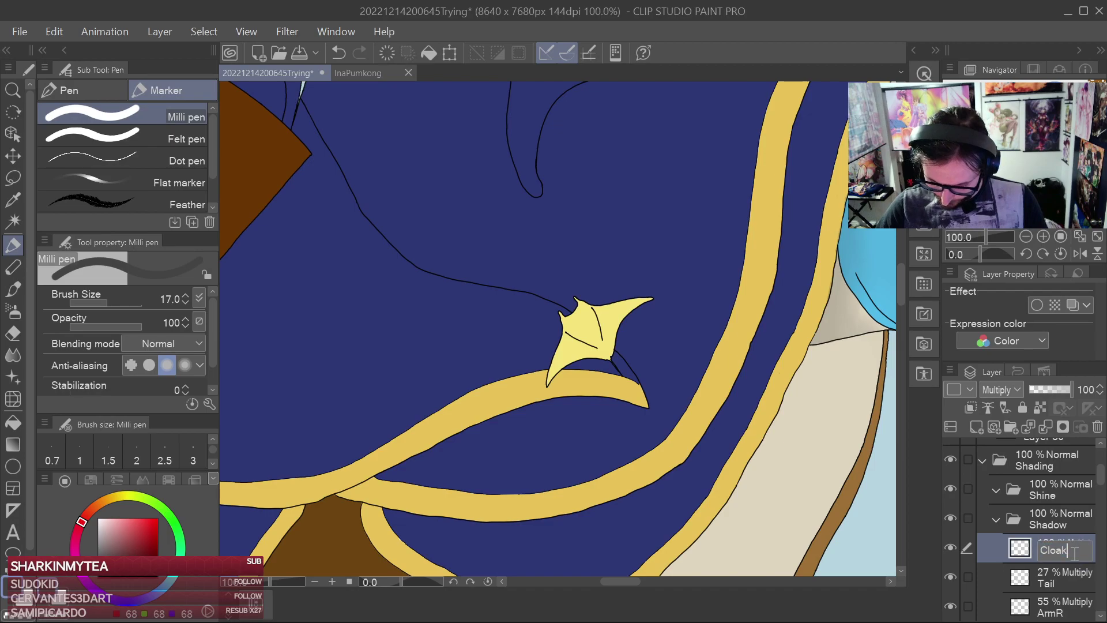
{"action": "type", "text": "Cloa"}
{"action": "key", "text": "BackSpace"}
{"action": "key", "text": "BackSpace"}
{"action": "key", "text": "BackSpace"}
{"action": "key", "text": "BackSpace"}
{"action": "type", "text": "MantaR"}
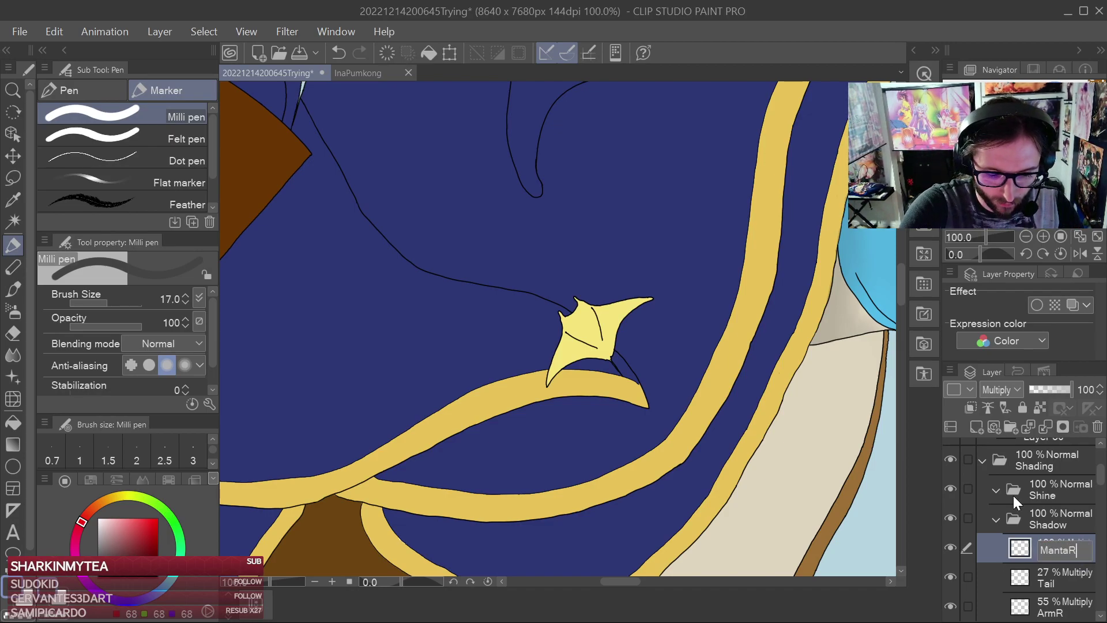
{"action": "type", "text": "ay"}
{"action": "key", "text": "Return"}
Paint grey shading beside the manta ray pin's two inner lines with the Milli pen at size 8, and set the layer opacity to 34%
{"action": "scroll", "coordinate": [633, 317], "scroll_direction": "up", "scroll_amount": 3}
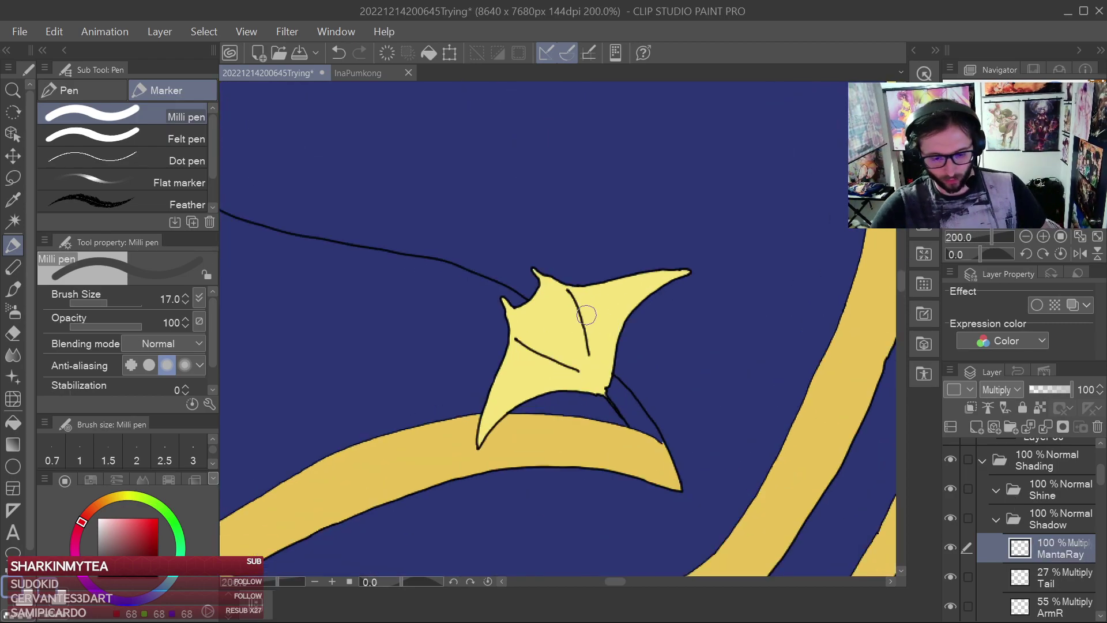
{"action": "scroll", "coordinate": [586, 315], "scroll_direction": "up", "scroll_amount": 3}
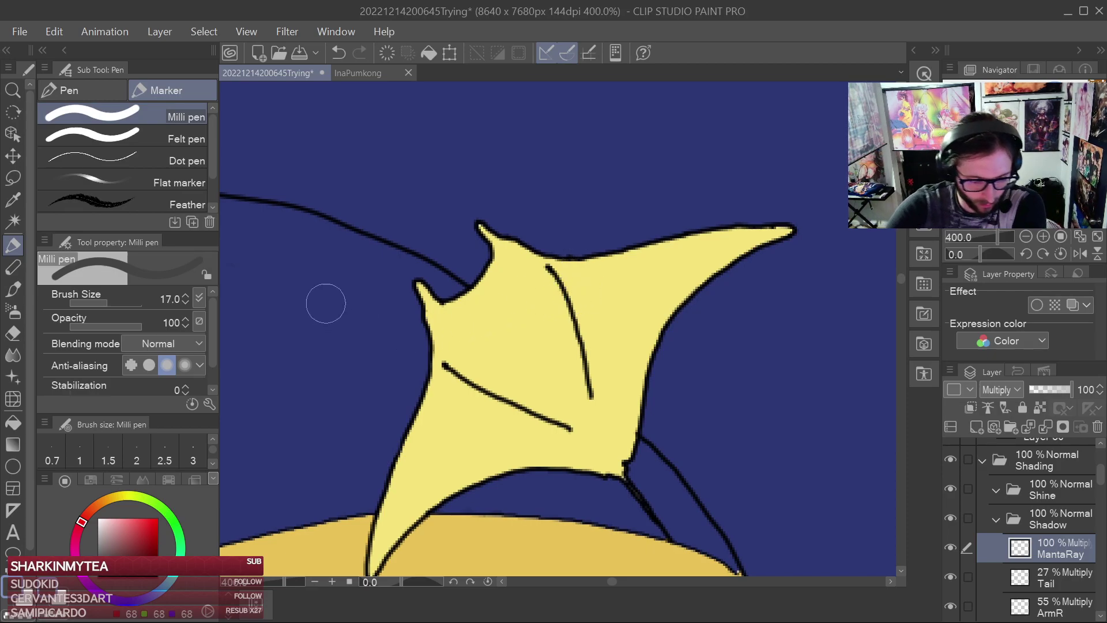
{"action": "key", "text": "bracketleft"}
{"action": "key", "text": "bracketleft"}
{"action": "key", "text": "bracketleft"}
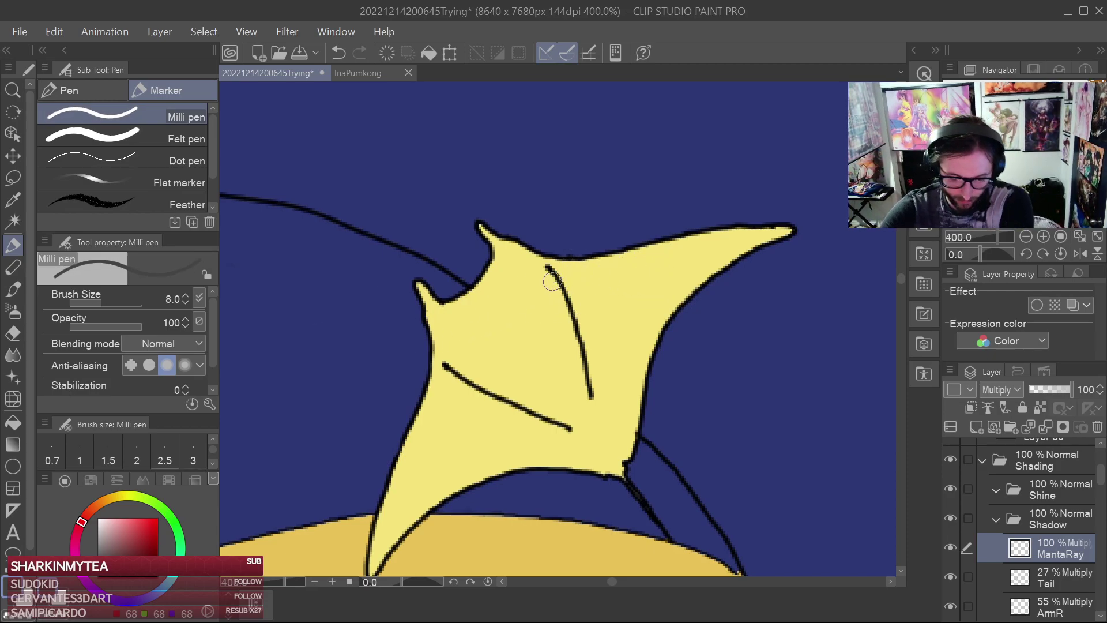
{"action": "mouse_move", "coordinate": [552, 270]}
{"action": "left_mouse_down"}
{"action": "mouse_move", "coordinate": [594, 375]}
{"action": "mouse_move", "coordinate": [596, 344]}
{"action": "mouse_move", "coordinate": [566, 266]}
{"action": "left_mouse_up"}
{"action": "mouse_move", "coordinate": [455, 364]}
{"action": "left_mouse_down"}
{"action": "mouse_move", "coordinate": [547, 416]}
{"action": "mouse_move", "coordinate": [485, 391]}
{"action": "mouse_move", "coordinate": [461, 362]}
{"action": "mouse_move", "coordinate": [523, 399]}
{"action": "mouse_move", "coordinate": [513, 389]}
{"action": "mouse_move", "coordinate": [524, 393]}
{"action": "mouse_move", "coordinate": [521, 382]}
{"action": "mouse_move", "coordinate": [549, 394]}
{"action": "left_mouse_up"}
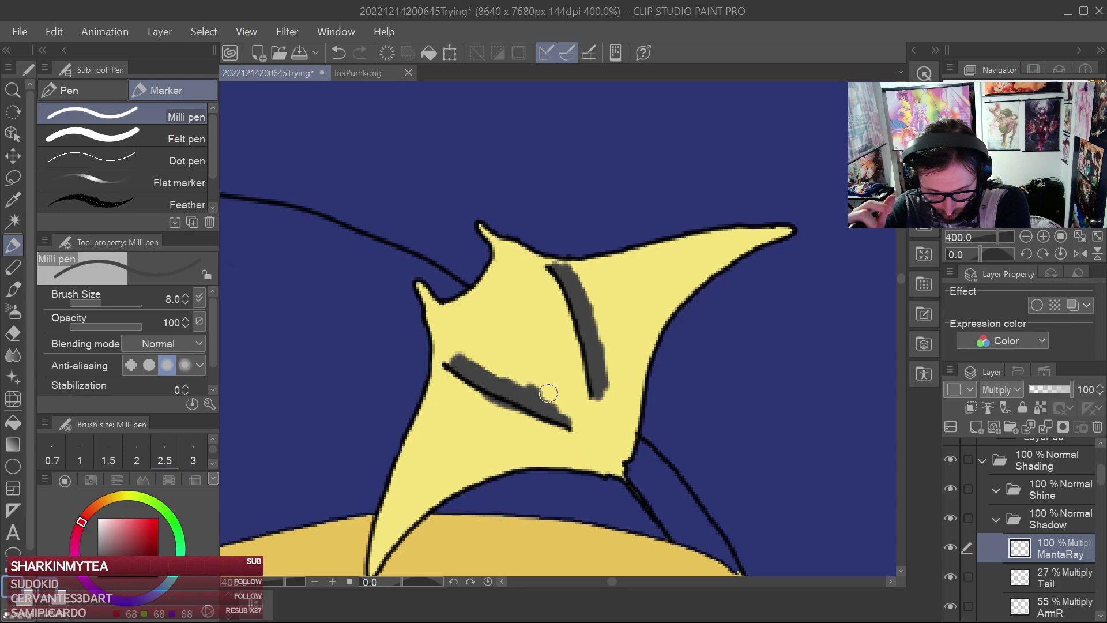
{"action": "mouse_move", "coordinate": [601, 360]}
{"action": "left_mouse_down"}
{"action": "mouse_move", "coordinate": [584, 291]}
{"action": "mouse_move", "coordinate": [563, 266]}
{"action": "left_mouse_up"}
{"action": "left_click_drag", "start_coordinate": [473, 353], "coordinate": [528, 386]}
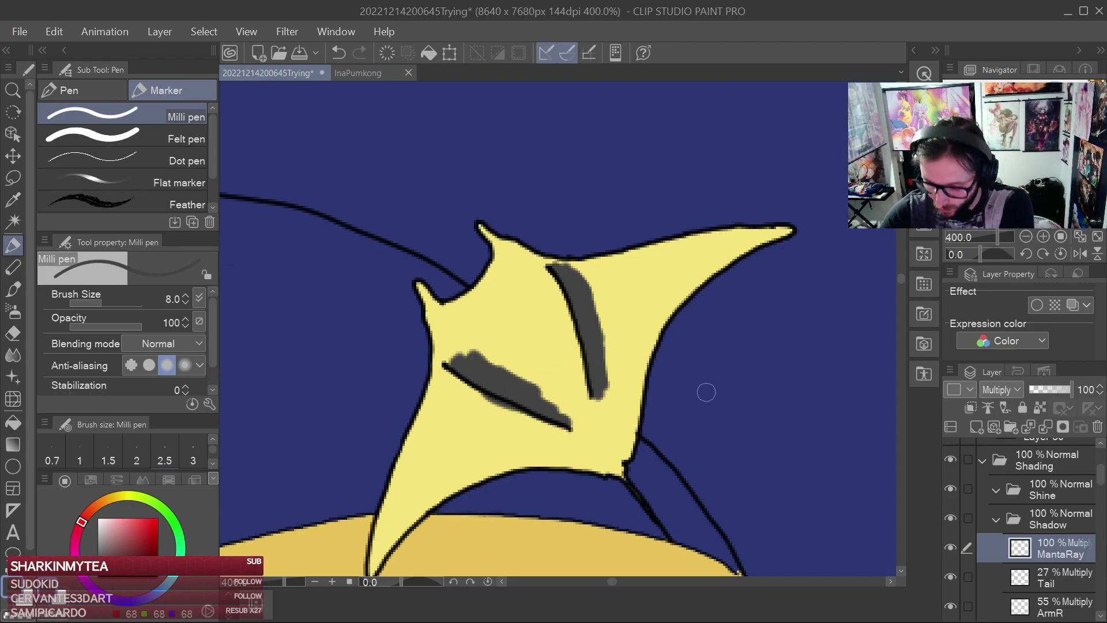
{"action": "left_click_drag", "start_coordinate": [1043, 391], "coordinate": [1044, 387]}
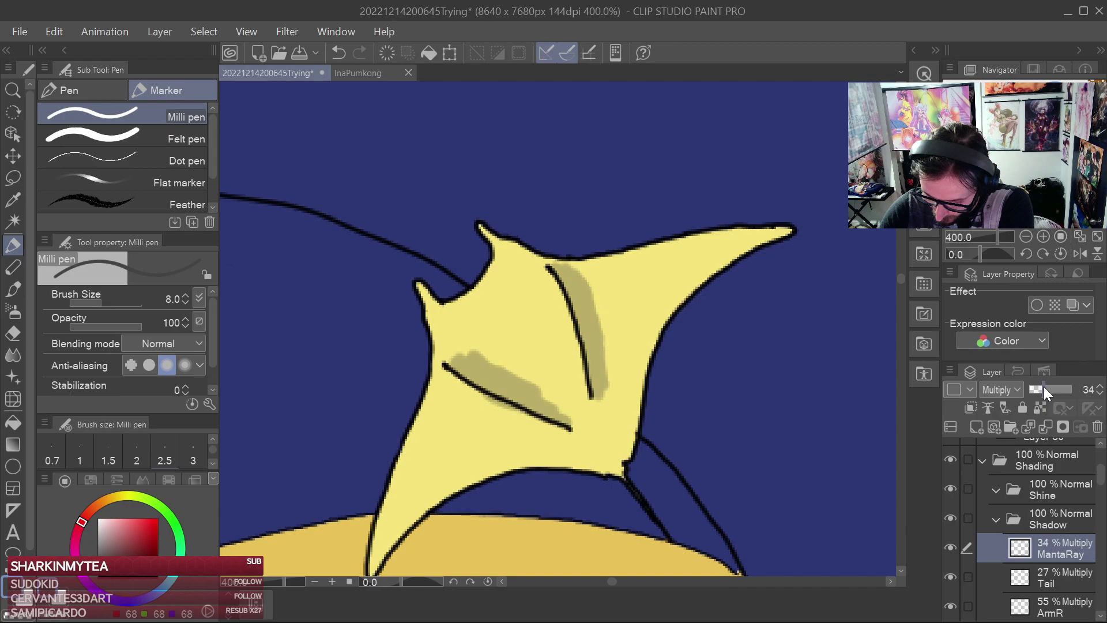
Set the Hard eraser's brush size to 10
{"action": "left_click", "coordinate": [13, 334]}
{"action": "key", "text": "bracketleft"}
{"action": "key", "text": "bracketleft"}
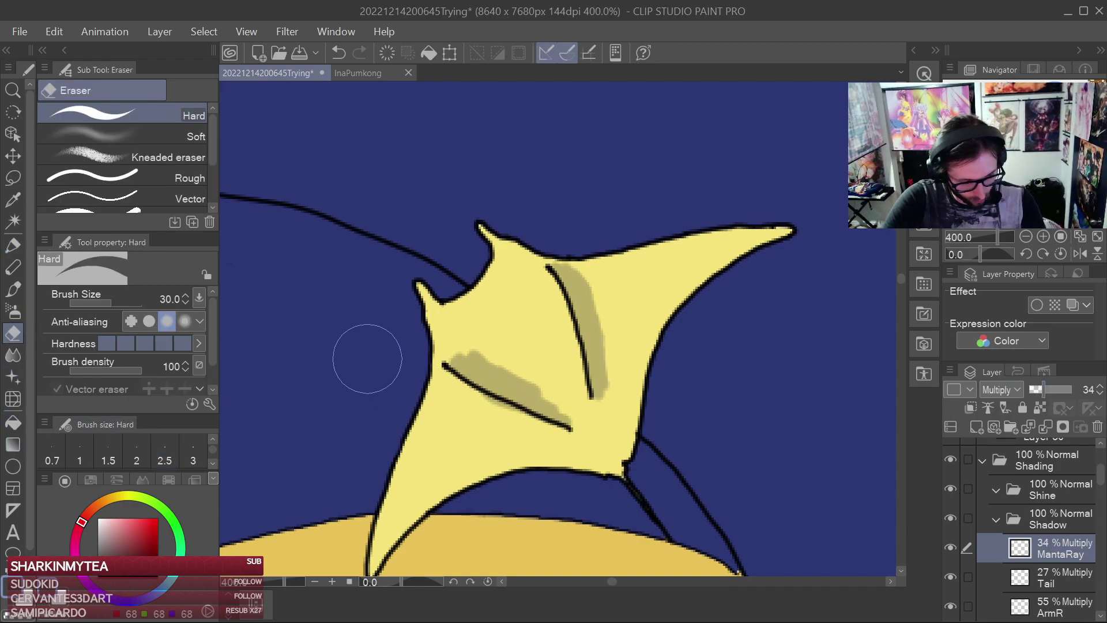
{"action": "key", "text": "bracketleft"}
{"action": "key", "text": "bracketleft"}
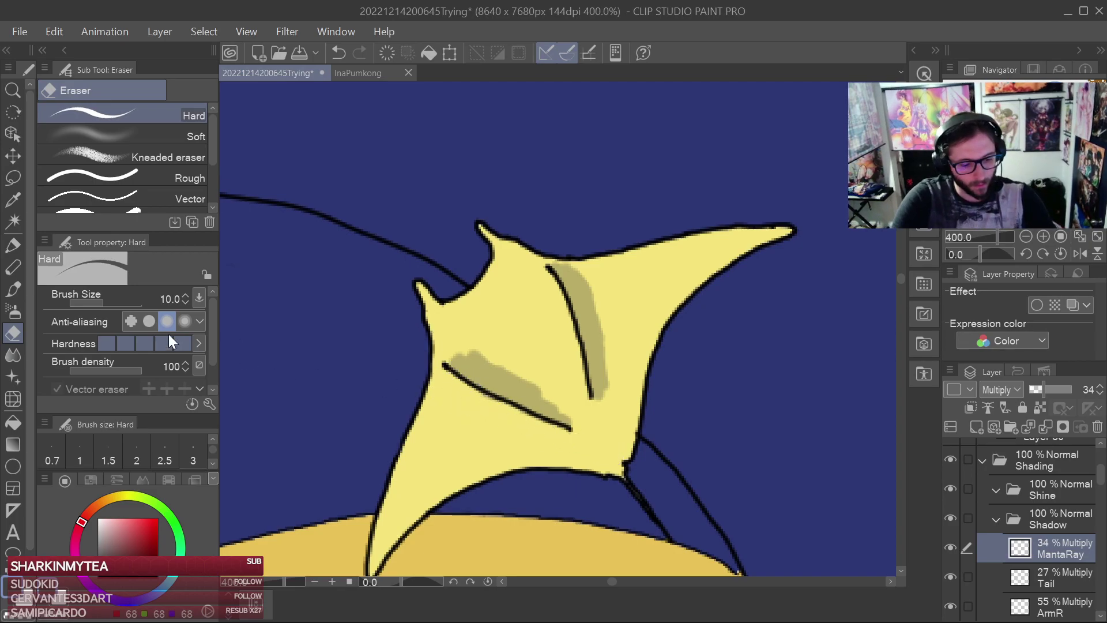
Blend the grey shading beside both inner lines of the manta ray pin with Soft Blend at size 15
{"action": "left_click", "coordinate": [13, 355]}
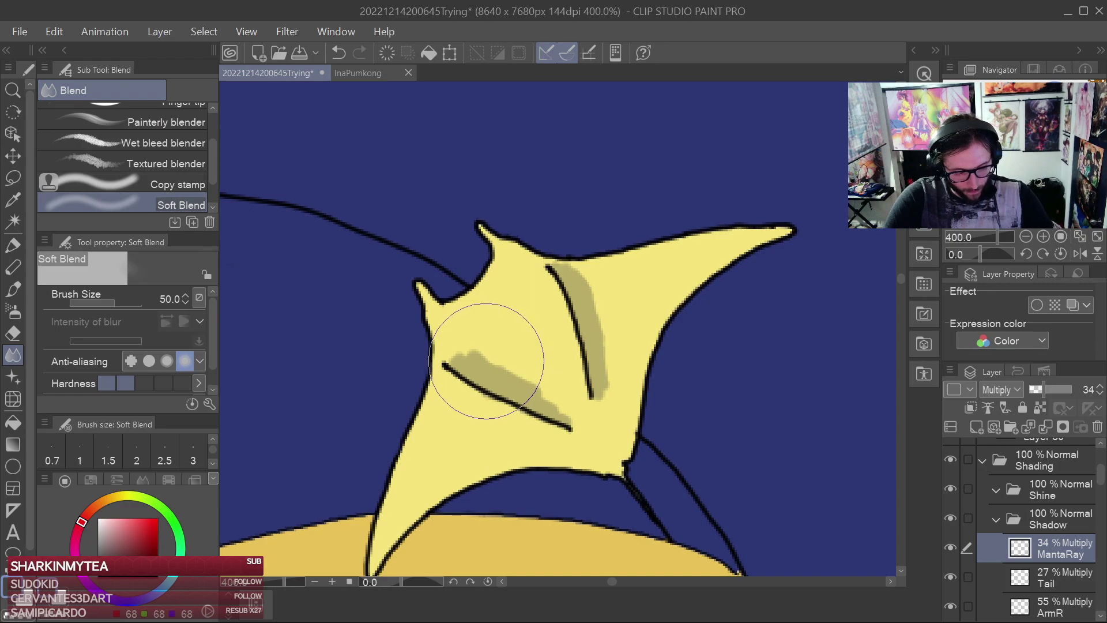
{"action": "key", "text": "bracketleft"}
{"action": "key", "text": "bracketleft"}
{"action": "key", "text": "bracketleft"}
{"action": "key", "text": "bracketleft"}
{"action": "key", "text": "bracketleft"}
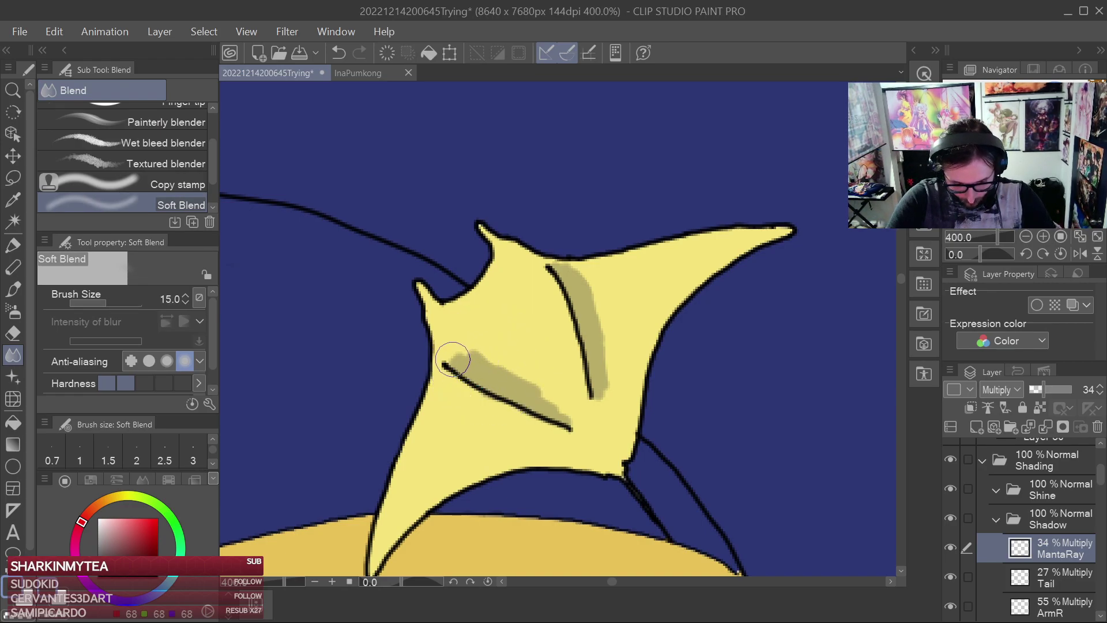
{"action": "mouse_move", "coordinate": [485, 357]}
{"action": "left_mouse_down"}
{"action": "mouse_move", "coordinate": [550, 411]}
{"action": "mouse_move", "coordinate": [513, 392]}
{"action": "mouse_move", "coordinate": [491, 354]}
{"action": "left_mouse_up"}
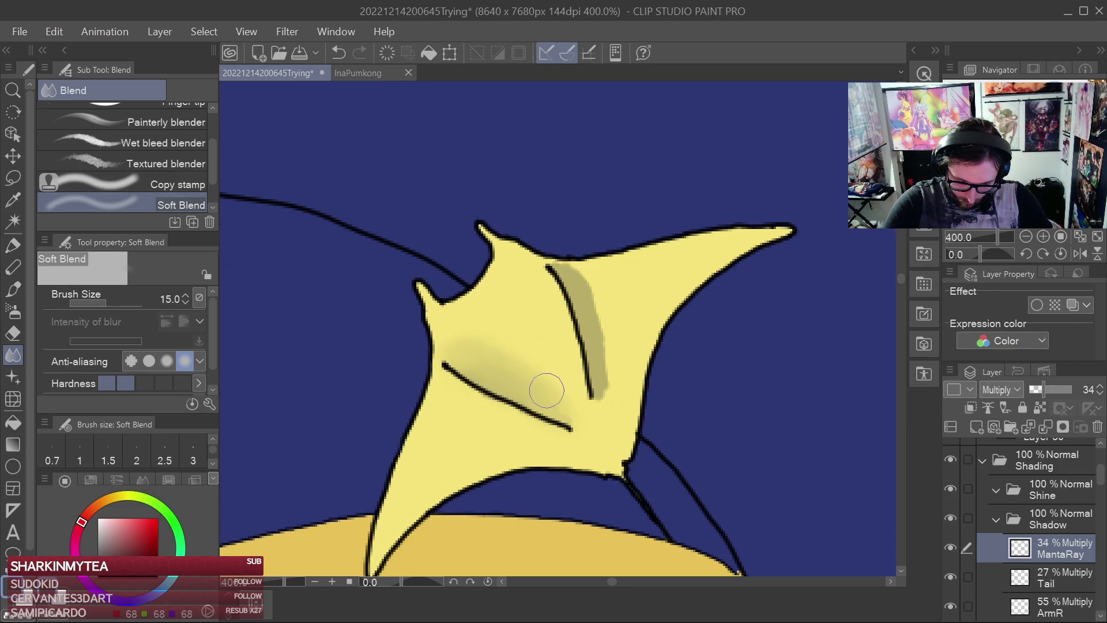
{"action": "mouse_move", "coordinate": [631, 388]}
{"action": "left_mouse_down"}
{"action": "mouse_move", "coordinate": [614, 344]}
{"action": "mouse_move", "coordinate": [602, 355]}
{"action": "mouse_move", "coordinate": [605, 327]}
{"action": "mouse_move", "coordinate": [577, 278]}
{"action": "mouse_move", "coordinate": [554, 257]}
{"action": "left_mouse_up"}
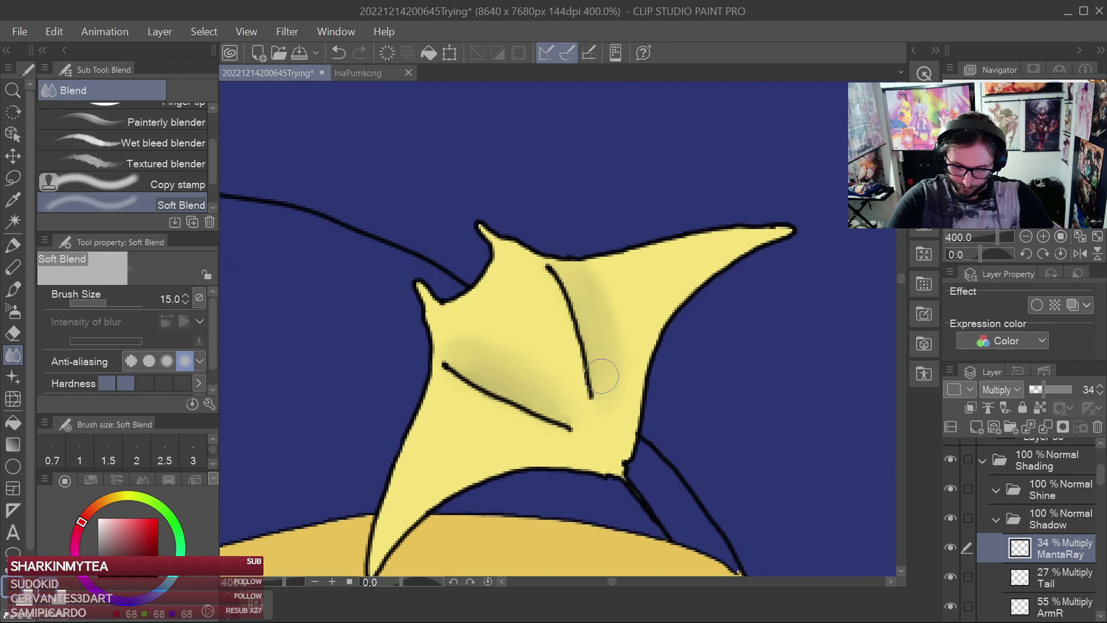
Smooth the edges of the manta ray pin's shading with Soft Blend at size 10, and save the drawing
{"action": "scroll", "coordinate": [747, 375], "scroll_direction": "down", "scroll_amount": 4}
{"action": "scroll", "coordinate": [749, 378], "scroll_direction": "down", "scroll_amount": 1}
{"action": "scroll", "coordinate": [660, 359], "scroll_direction": "up", "scroll_amount": 3}
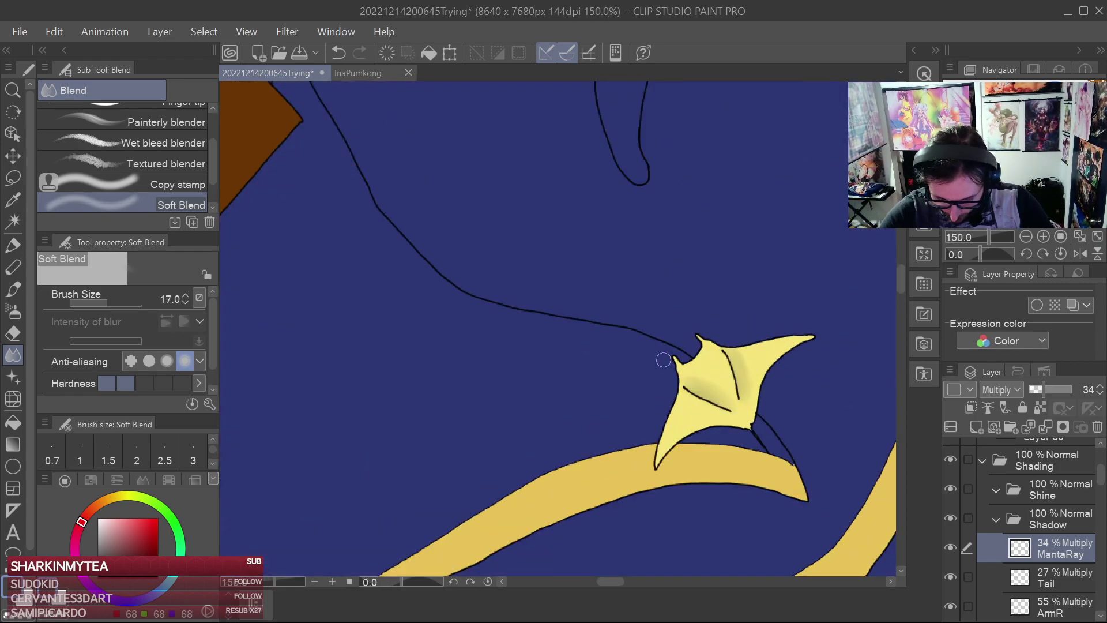
{"action": "scroll", "coordinate": [674, 367], "scroll_direction": "up", "scroll_amount": 1}
{"action": "scroll", "coordinate": [674, 370], "scroll_direction": "down", "scroll_amount": 1}
{"action": "scroll", "coordinate": [674, 375], "scroll_direction": "up", "scroll_amount": 5}
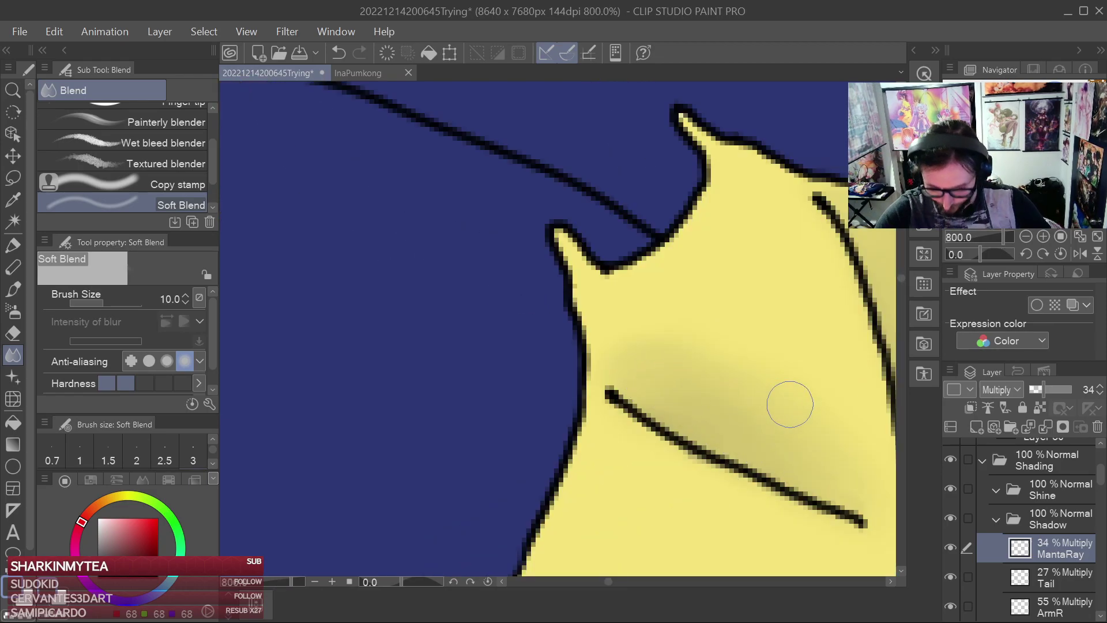
{"action": "left_click_drag", "start_coordinate": [782, 402], "coordinate": [633, 351]}
{"action": "left_click_drag", "start_coordinate": [776, 379], "coordinate": [662, 425]}
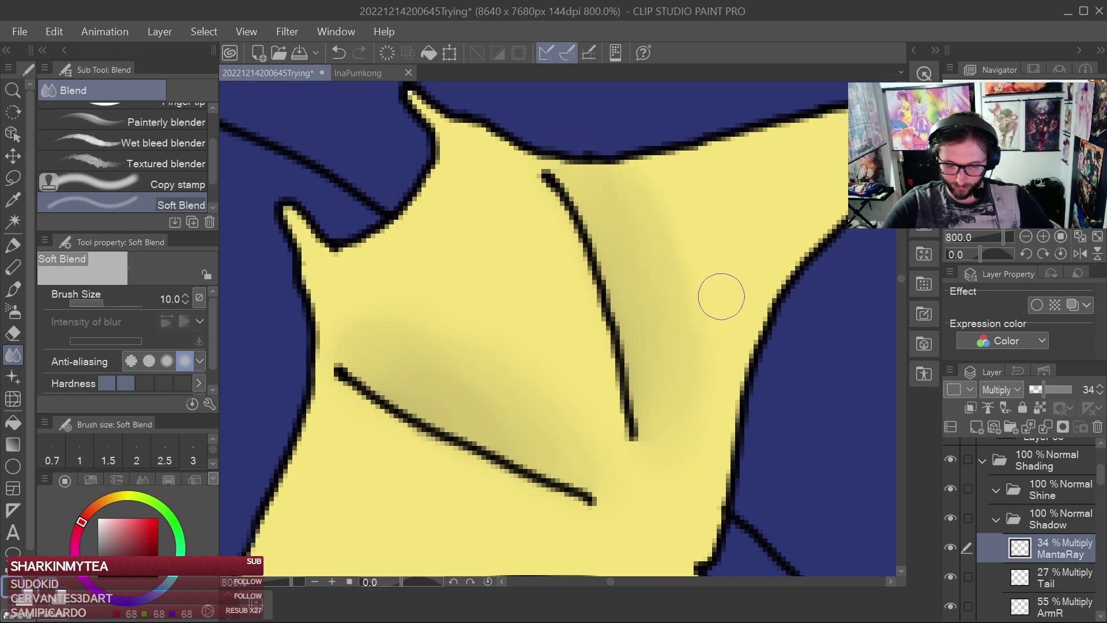
{"action": "scroll", "coordinate": [721, 297], "scroll_direction": "down", "scroll_amount": 6}
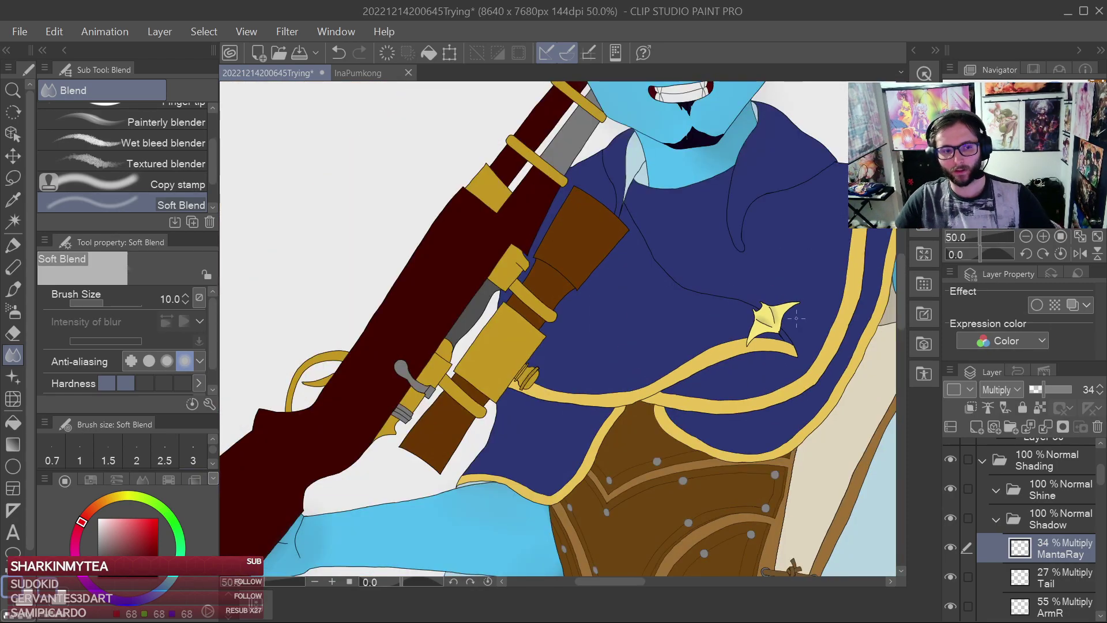
{"action": "key", "text": "ctrl+s"}
{"action": "left_click_drag", "start_coordinate": [797, 319], "coordinate": [702, 367]}
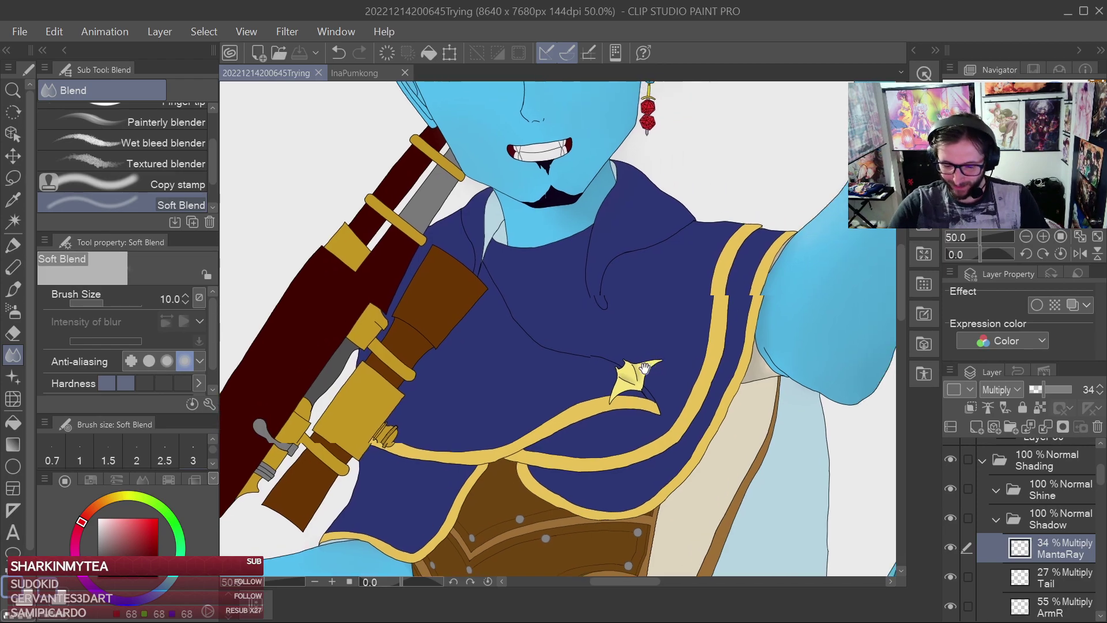
{"action": "scroll", "coordinate": [660, 358], "scroll_direction": "up", "scroll_amount": 3}
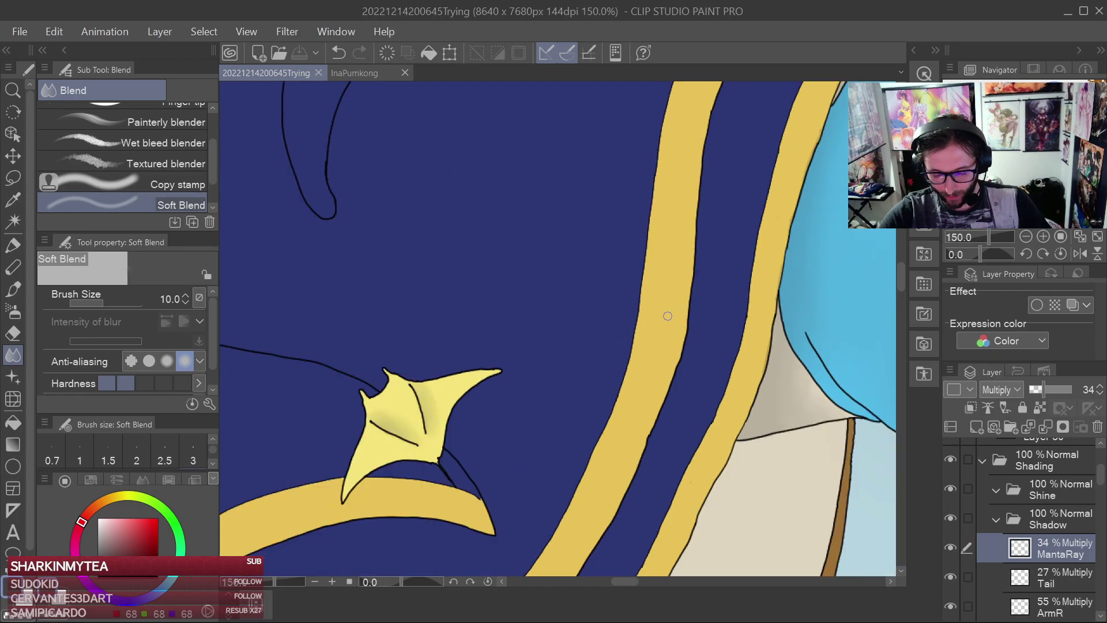
Try shading the underside of the raised arm with the Milli pen at size 200 on the MantaRay layer
{"action": "scroll", "coordinate": [658, 304], "scroll_direction": "down", "scroll_amount": 3}
{"action": "left_click", "coordinate": [9, 248]}
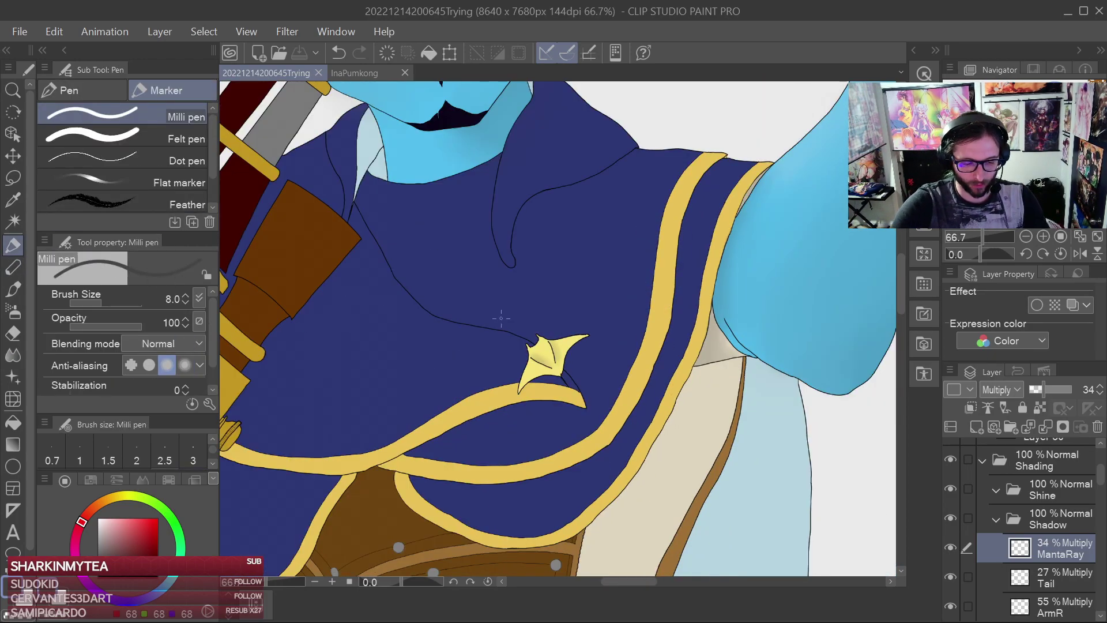
{"action": "scroll", "coordinate": [747, 364], "scroll_direction": "down", "scroll_amount": 2}
{"action": "key", "text": "]"}
{"action": "key", "text": "]"}
{"action": "key", "text": "]"}
{"action": "key", "text": "]"}
{"action": "key", "text": "]"}
{"action": "key", "text": "]"}
{"action": "key", "text": "]"}
{"action": "key", "text": "]"}
{"action": "key", "text": "]"}
{"action": "key", "text": "]"}
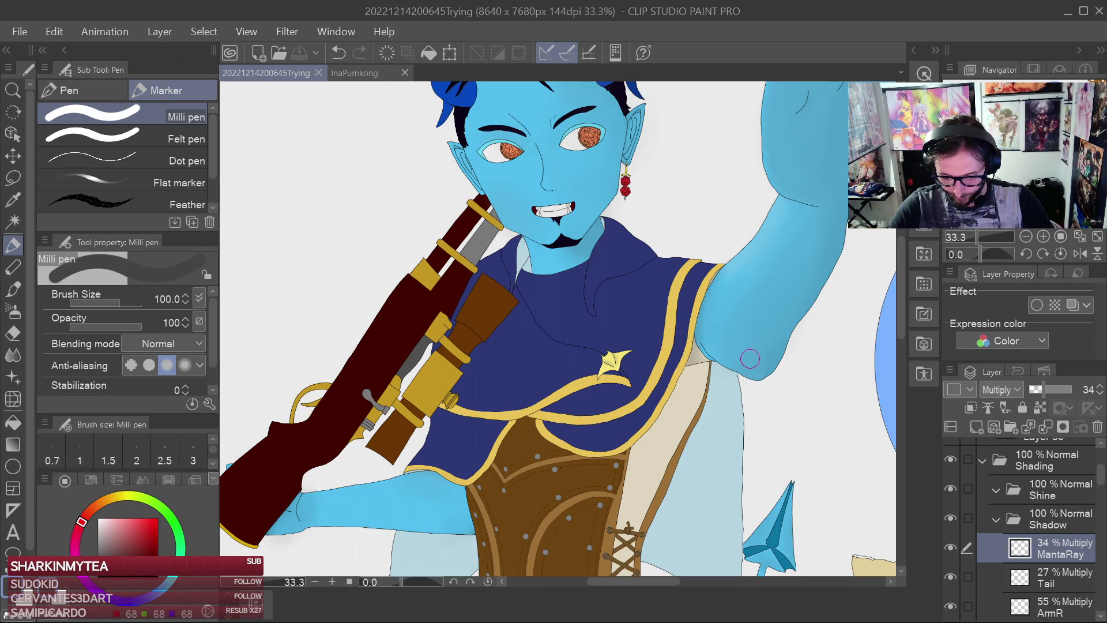
{"action": "key", "text": "bracketright"}
{"action": "key", "text": "bracketright"}
{"action": "mouse_move", "coordinate": [744, 369]}
{"action": "left_mouse_down"}
{"action": "mouse_move", "coordinate": [827, 234]}
{"action": "mouse_move", "coordinate": [834, 245]}
{"action": "mouse_move", "coordinate": [761, 364]}
{"action": "mouse_move", "coordinate": [777, 341]}
{"action": "left_mouse_up"}
{"action": "mouse_move", "coordinate": [832, 229]}
{"action": "left_mouse_down"}
{"action": "mouse_move", "coordinate": [819, 231]}
{"action": "mouse_move", "coordinate": [733, 358]}
{"action": "mouse_move", "coordinate": [750, 337]}
{"action": "left_mouse_up"}
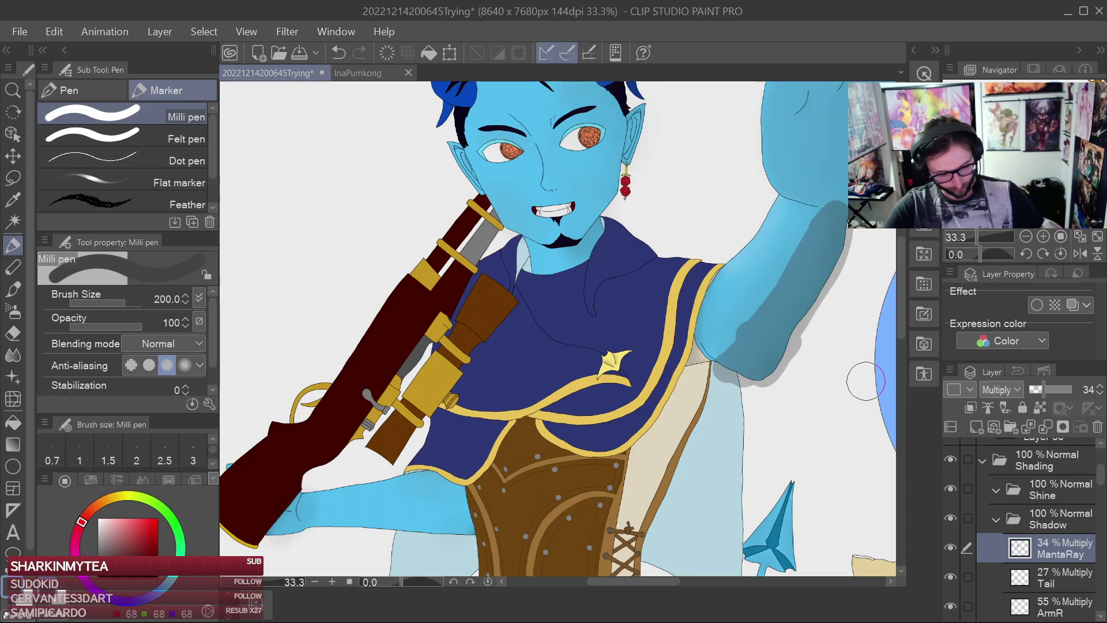
Undo the shading strokes on the raised arm and save the drawing
{"action": "key", "text": "ctrl+z"}
{"action": "key", "text": "ctrl+z"}
{"action": "key", "text": "ctrl+z"}
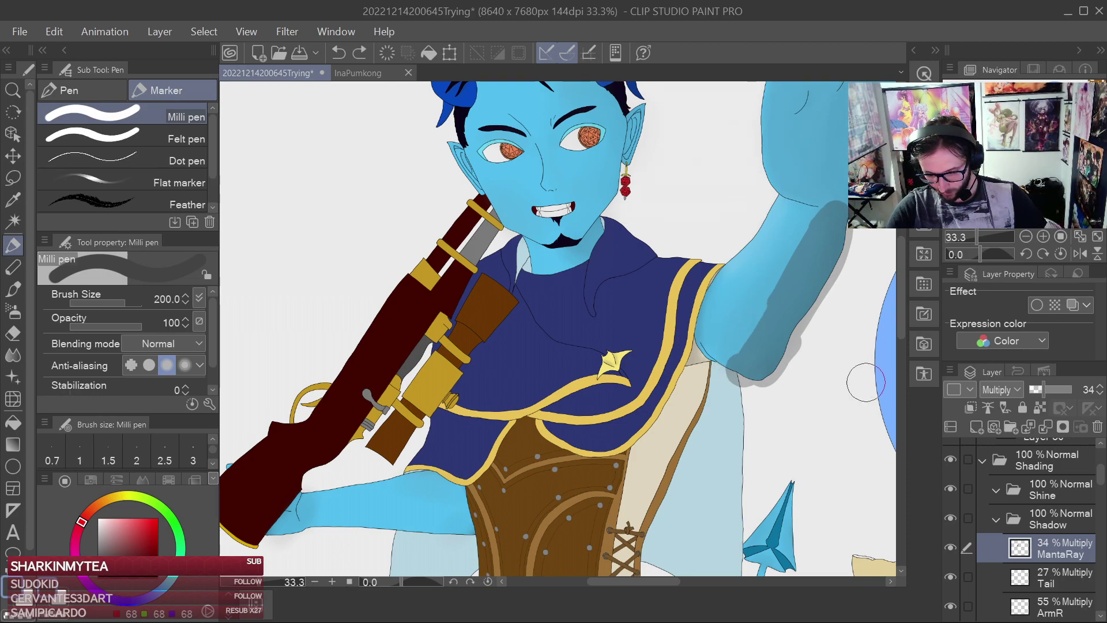
{"action": "key", "text": "ctrl+z"}
{"action": "key", "text": "ctrl+z"}
{"action": "key", "text": "ctrl+z"}
{"action": "key", "text": "ctrl+z"}
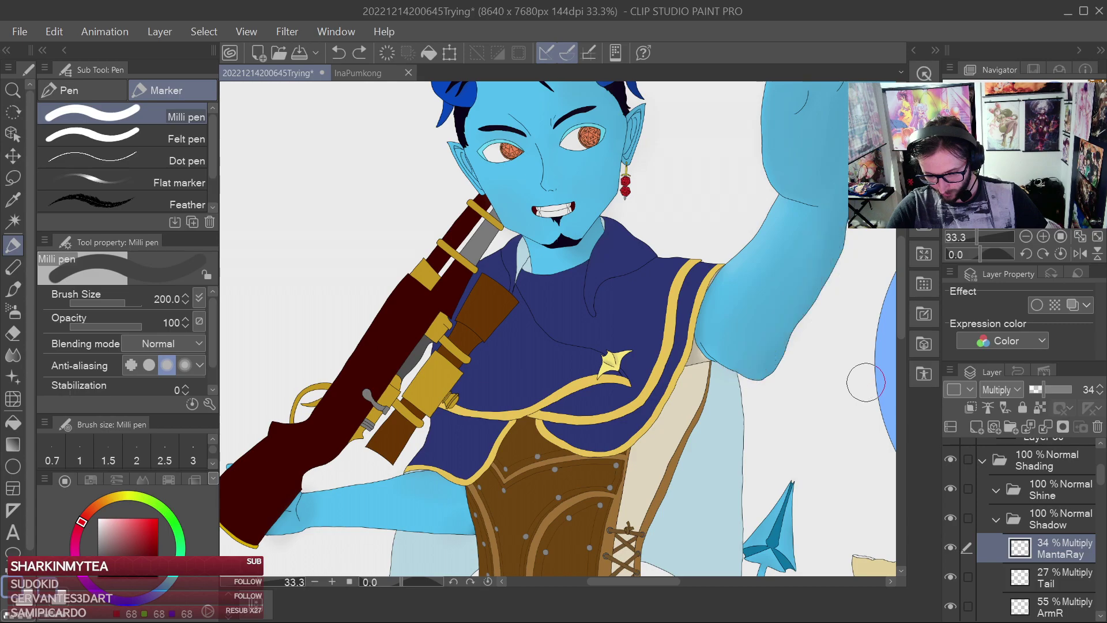
{"action": "key", "text": "ctrl+s"}
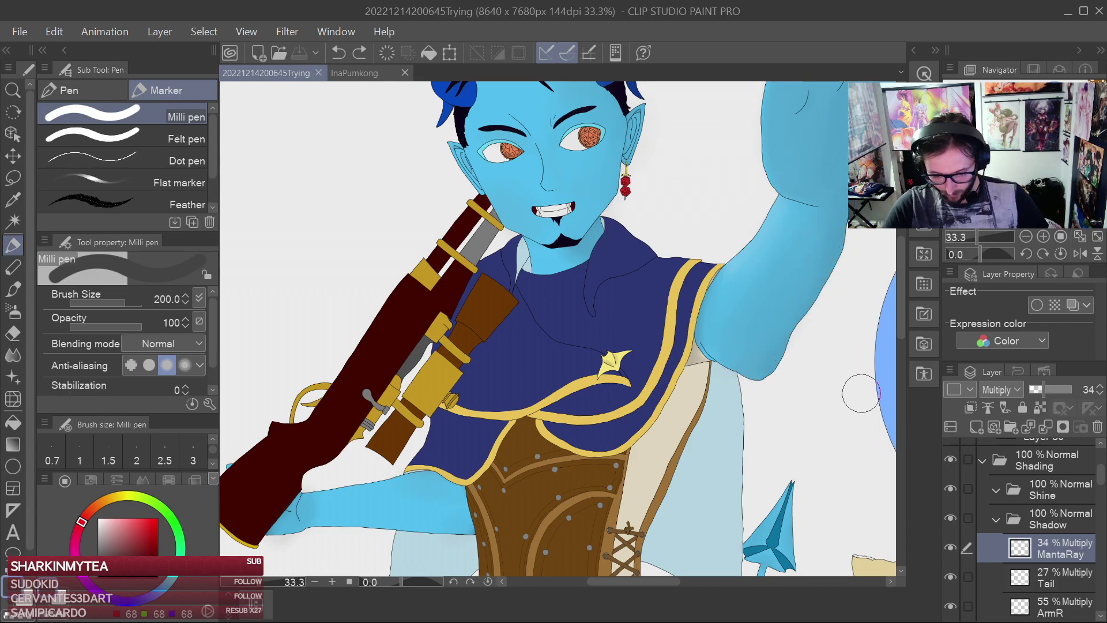
Add a new layer above MantaRay in the Shadow folder and name it LeatherArmor
{"action": "scroll", "coordinate": [823, 328], "scroll_direction": "up", "scroll_amount": 2}
{"action": "scroll", "coordinate": [620, 331], "scroll_direction": "up", "scroll_amount": 1}
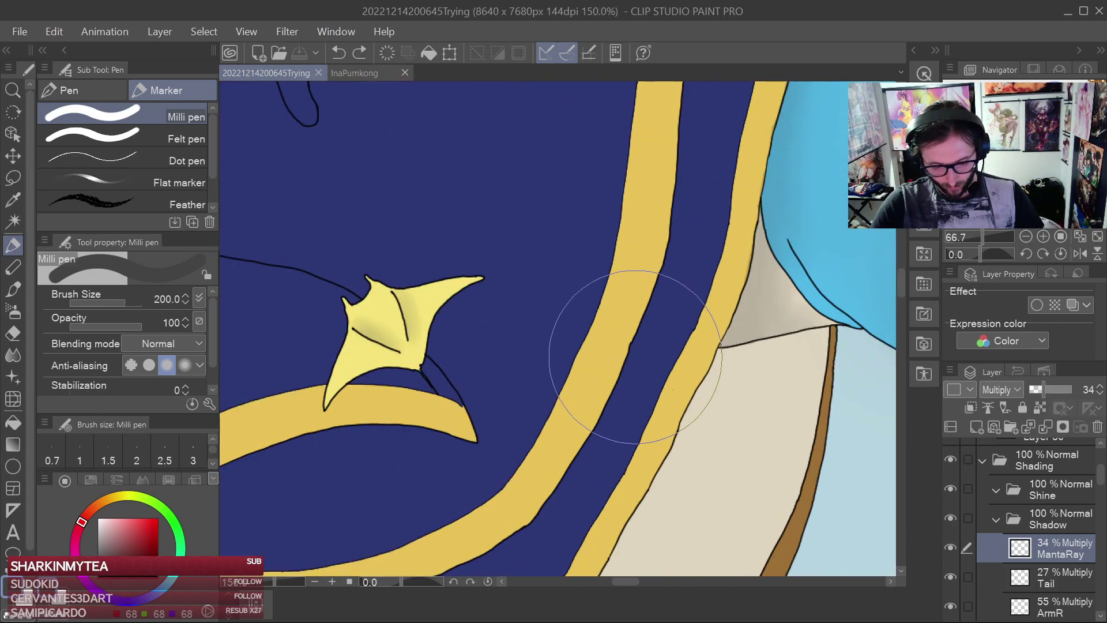
{"action": "scroll", "coordinate": [638, 322], "scroll_direction": "up", "scroll_amount": 1}
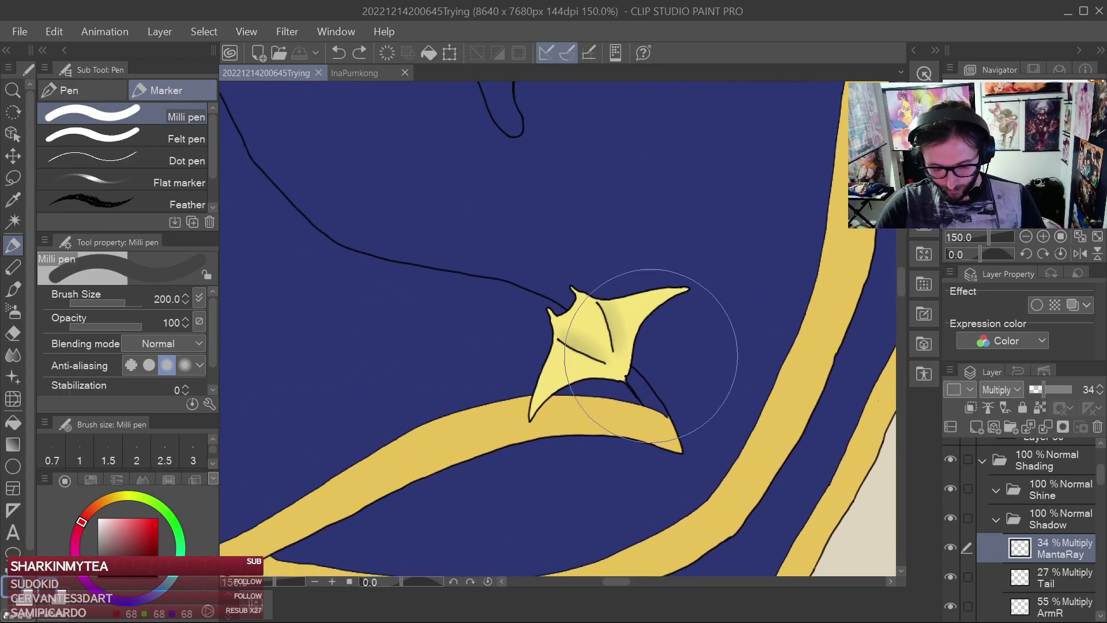
{"action": "scroll", "coordinate": [669, 334], "scroll_direction": "down", "scroll_amount": 1}
{"action": "scroll", "coordinate": [695, 316], "scroll_direction": "down", "scroll_amount": 1}
{"action": "scroll", "coordinate": [696, 316], "scroll_direction": "down", "scroll_amount": 1}
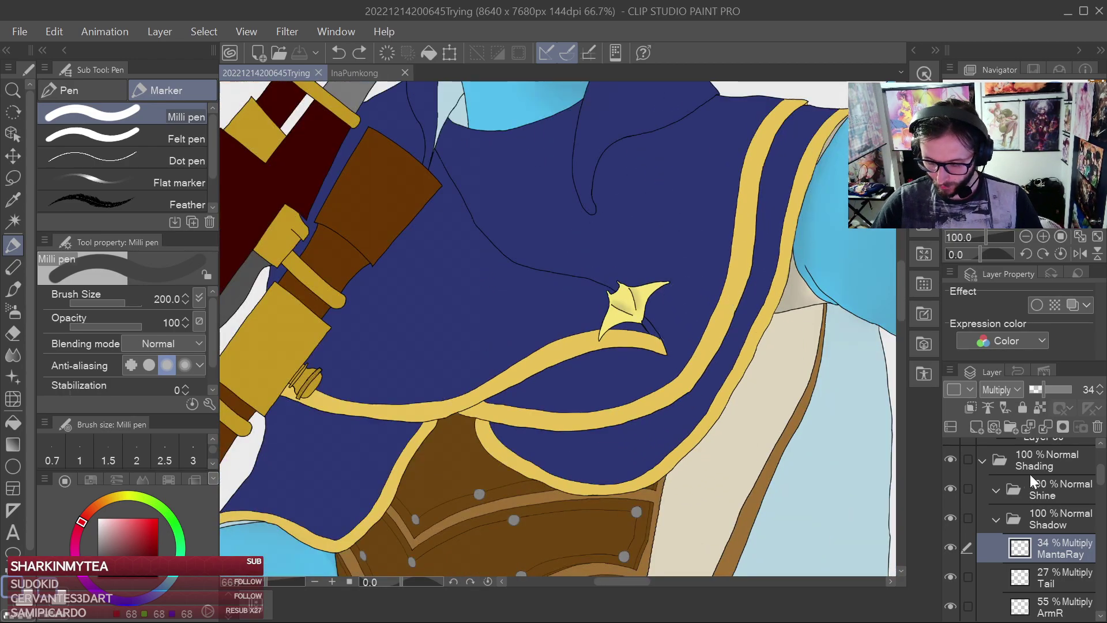
{"action": "left_click", "coordinate": [975, 427]}
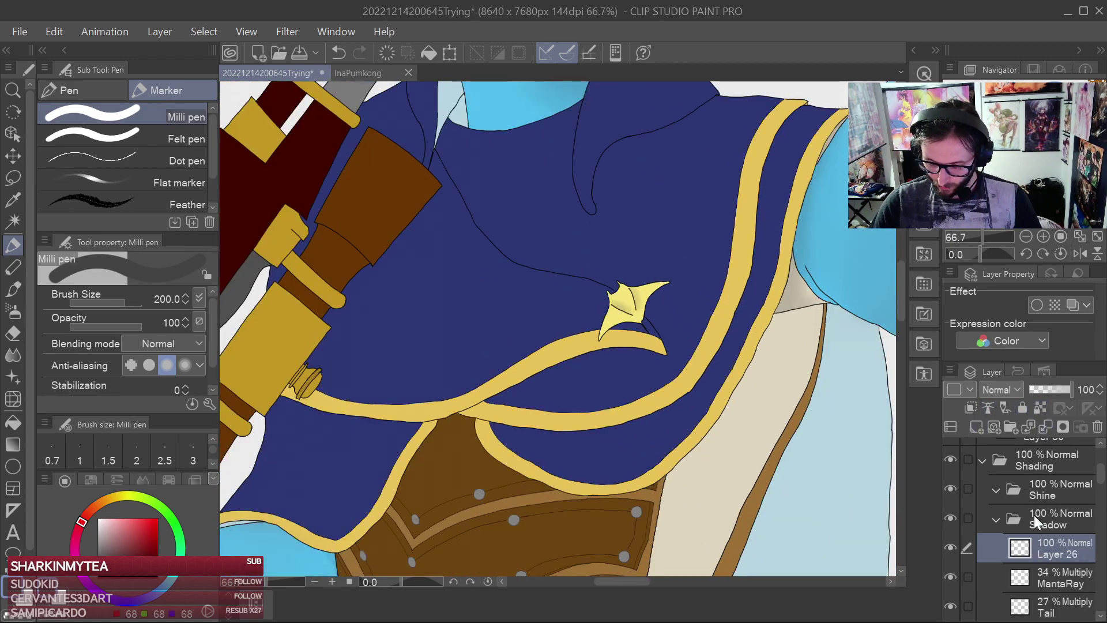
{"action": "double_click", "coordinate": [1064, 552]}
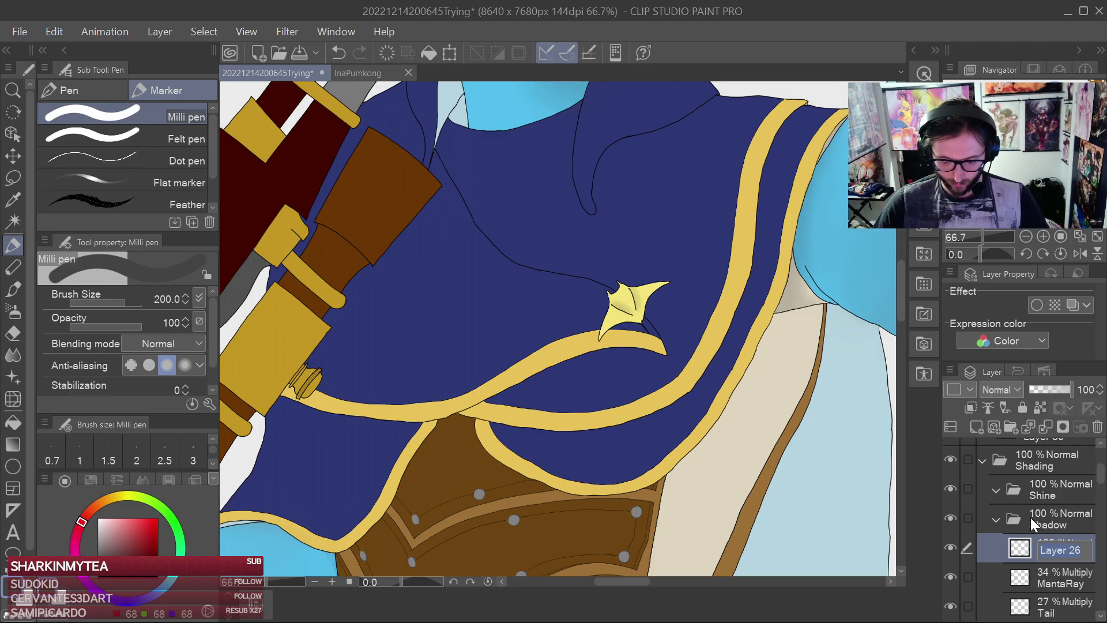
{"action": "type", "text": "Leather"}
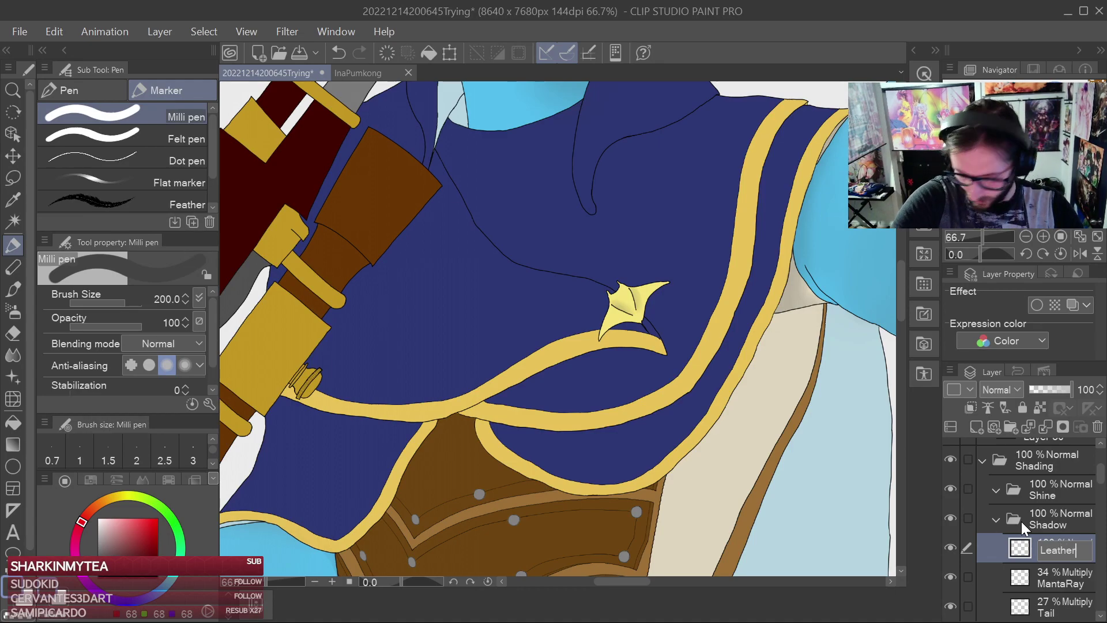
{"action": "type", "text": "Armor"}
{"action": "key", "text": "Return"}
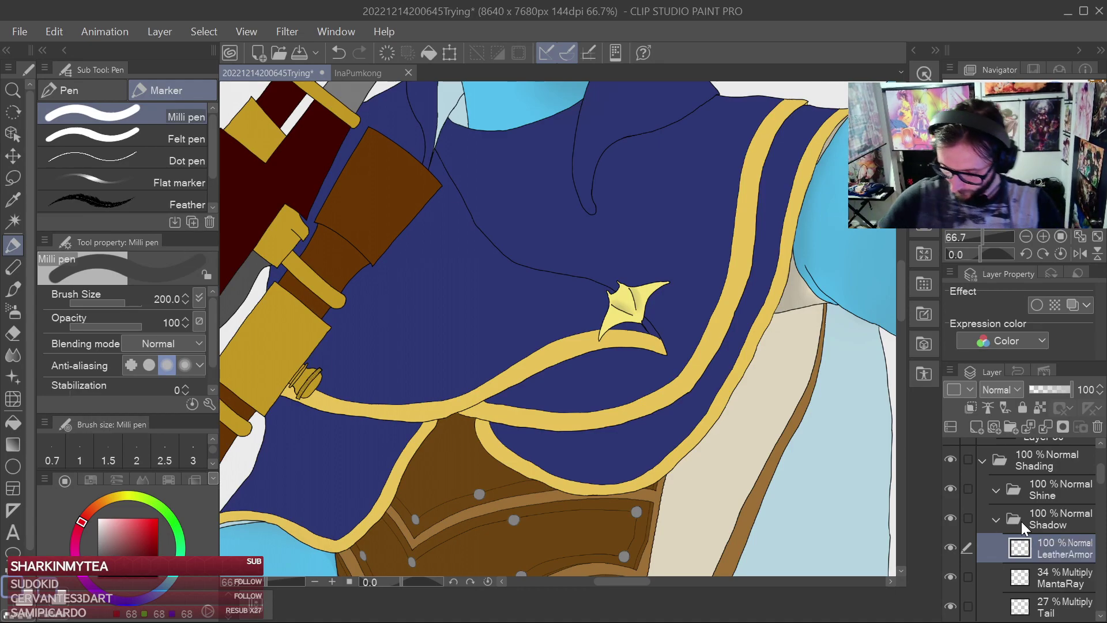
{"action": "mouse_move", "coordinate": [1057, 559]}
{"action": "left_mouse_down"}
{"action": "mouse_move", "coordinate": [1052, 581]}
{"action": "mouse_move", "coordinate": [1057, 544]}
{"action": "mouse_move", "coordinate": [1067, 577]}
{"action": "left_mouse_up"}
{"action": "left_click_drag", "start_coordinate": [685, 506], "coordinate": [738, 178]}
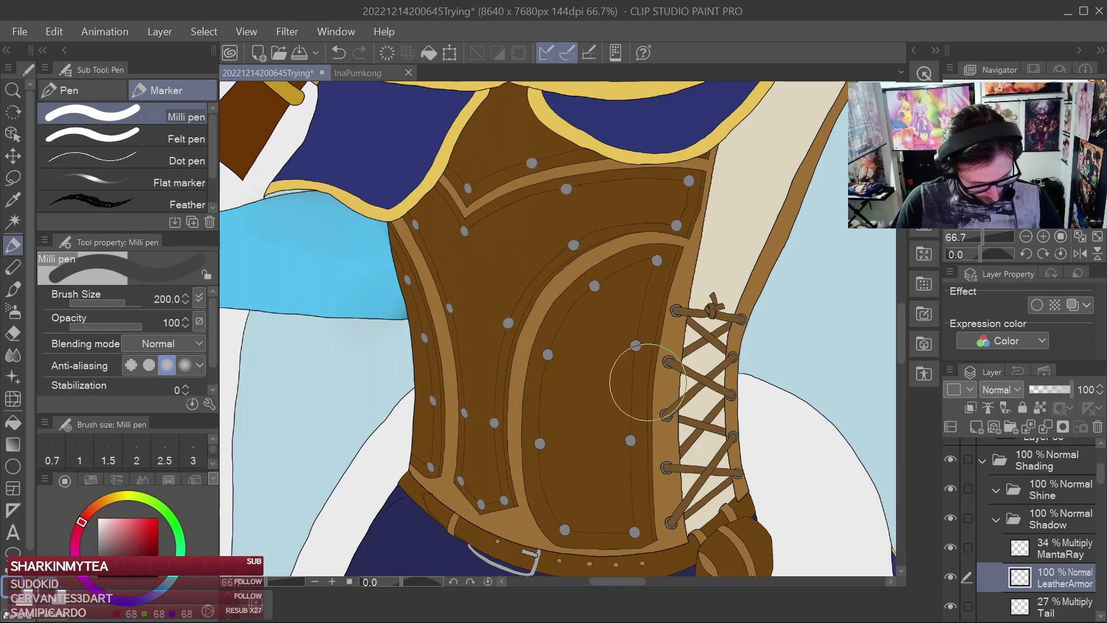
{"action": "key", "text": "ctrl+z"}
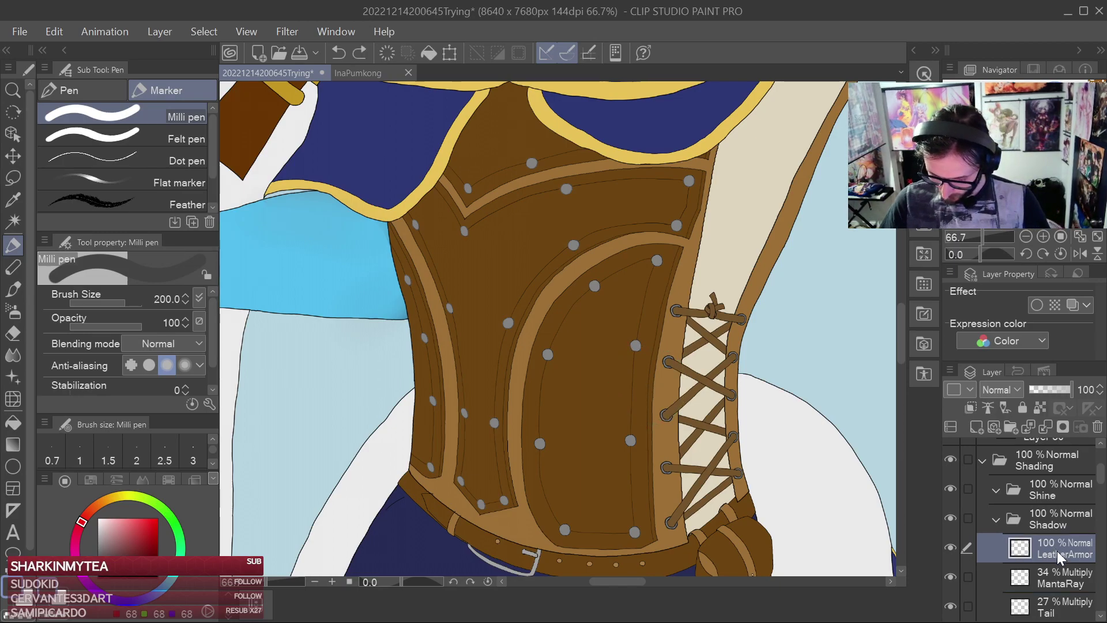
Set the LeatherArmor layer's blending mode to Multiply and its opacity to 41%
{"action": "left_click", "coordinate": [1059, 580]}
{"action": "left_click", "coordinate": [1059, 553]}
{"action": "left_click", "coordinate": [1012, 390]}
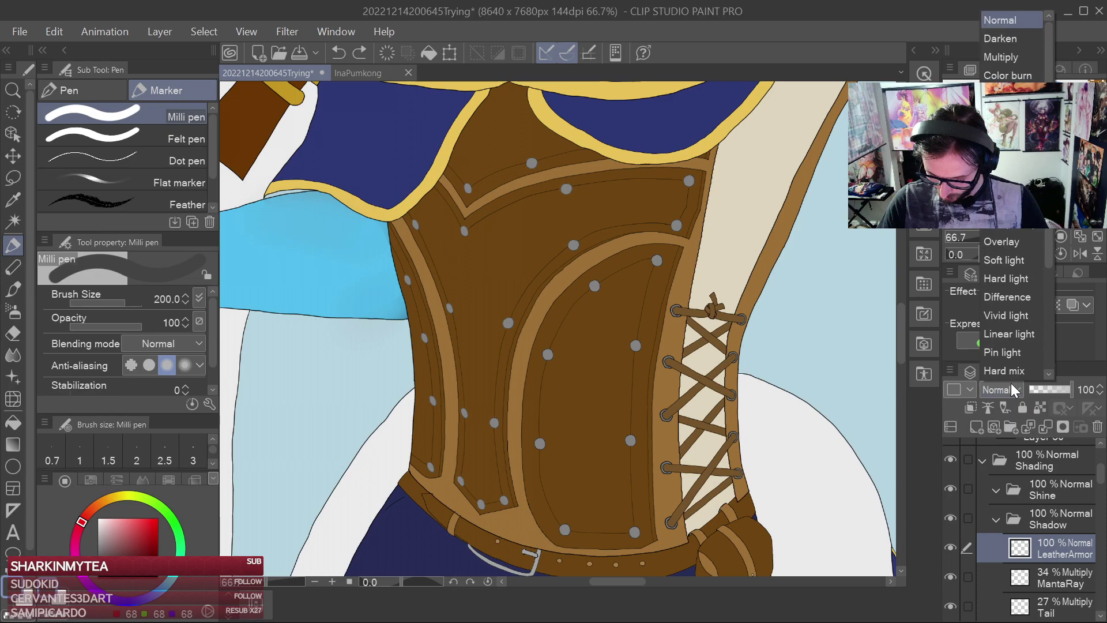
{"action": "left_click", "coordinate": [1001, 58]}
{"action": "left_click_drag", "start_coordinate": [1055, 392], "coordinate": [1045, 394]}
Paint grey shading on the upper corner of the dark corset panel's edge strip beside the lacing, with the Milli pen at size 17
{"action": "key", "text": "bracketleft"}
{"action": "key", "text": "bracketleft"}
{"action": "key", "text": "bracketleft"}
{"action": "key", "text": "bracketleft"}
{"action": "key", "text": "bracketleft"}
{"action": "key", "text": "bracketleft"}
{"action": "key", "text": "bracketleft"}
{"action": "key", "text": "bracketleft"}
{"action": "key", "text": "bracketleft"}
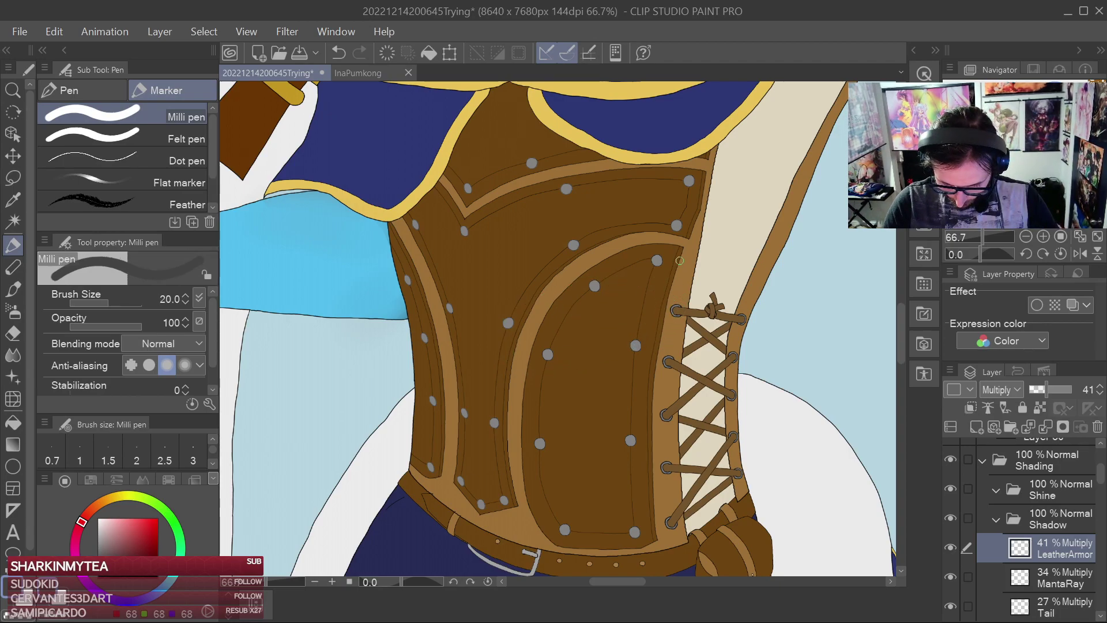
{"action": "scroll", "coordinate": [701, 276], "scroll_direction": "up", "scroll_amount": 3}
{"action": "scroll", "coordinate": [569, 247], "scroll_direction": "up", "scroll_amount": 3}
{"action": "scroll", "coordinate": [536, 235], "scroll_direction": "down", "scroll_amount": 3}
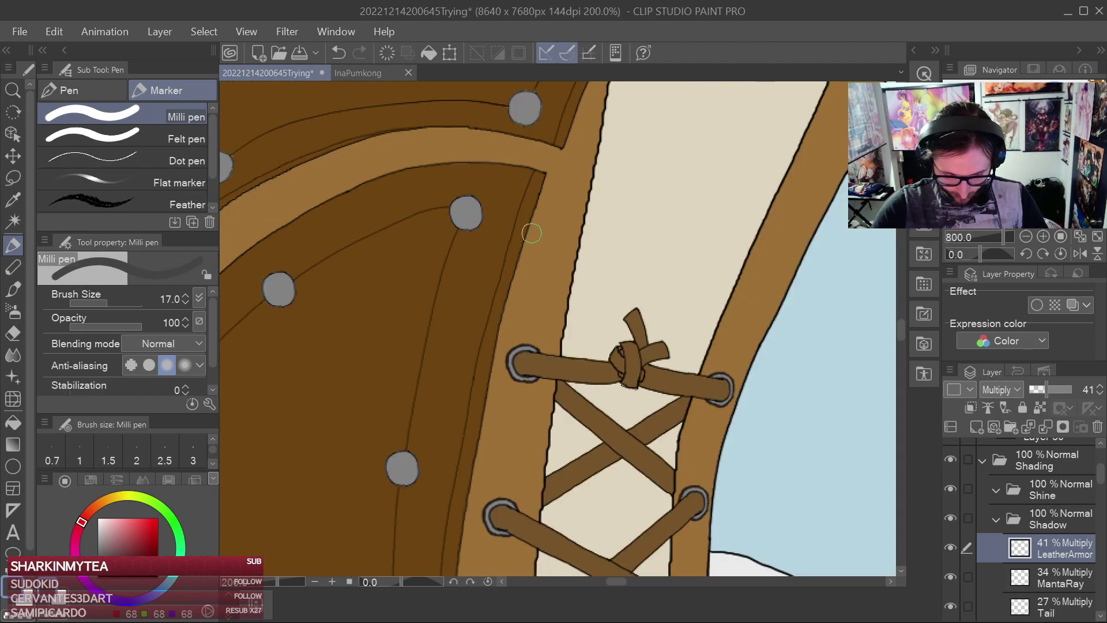
{"action": "scroll", "coordinate": [518, 247], "scroll_direction": "up", "scroll_amount": 2}
{"action": "mouse_move", "coordinate": [501, 284]}
{"action": "left_mouse_down"}
{"action": "mouse_move", "coordinate": [539, 137]}
{"action": "mouse_move", "coordinate": [565, 101]}
{"action": "left_mouse_up"}
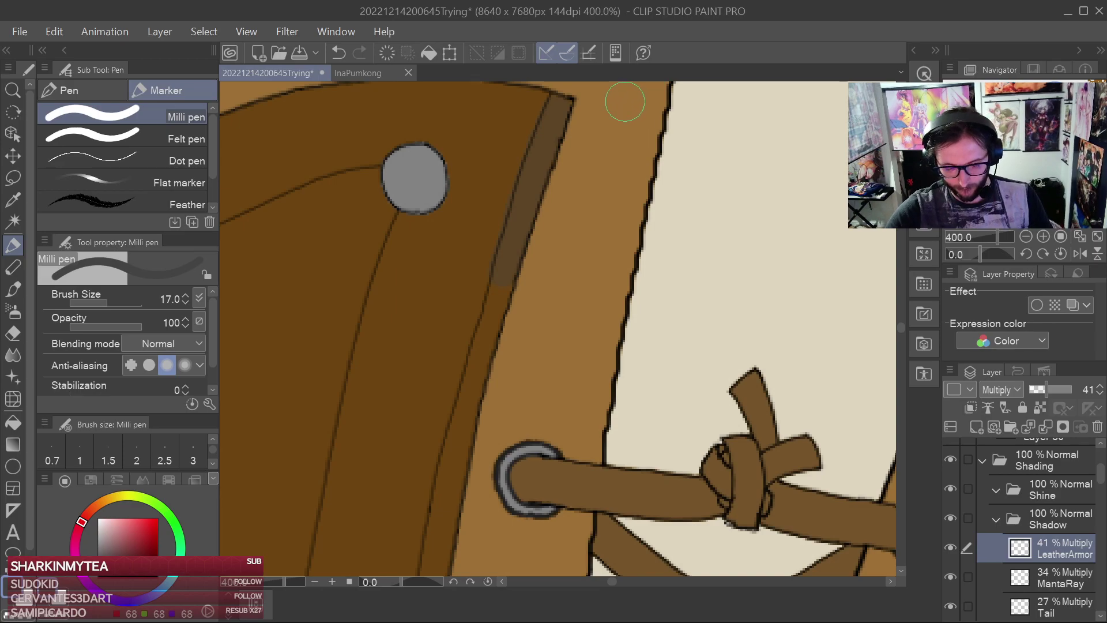
Extend the grey shading down the dark panel's narrow edge strip, past the upper lacing eyelets
{"action": "scroll", "coordinate": [624, 103], "scroll_direction": "down", "scroll_amount": 3}
{"action": "scroll", "coordinate": [574, 171], "scroll_direction": "up", "scroll_amount": 4}
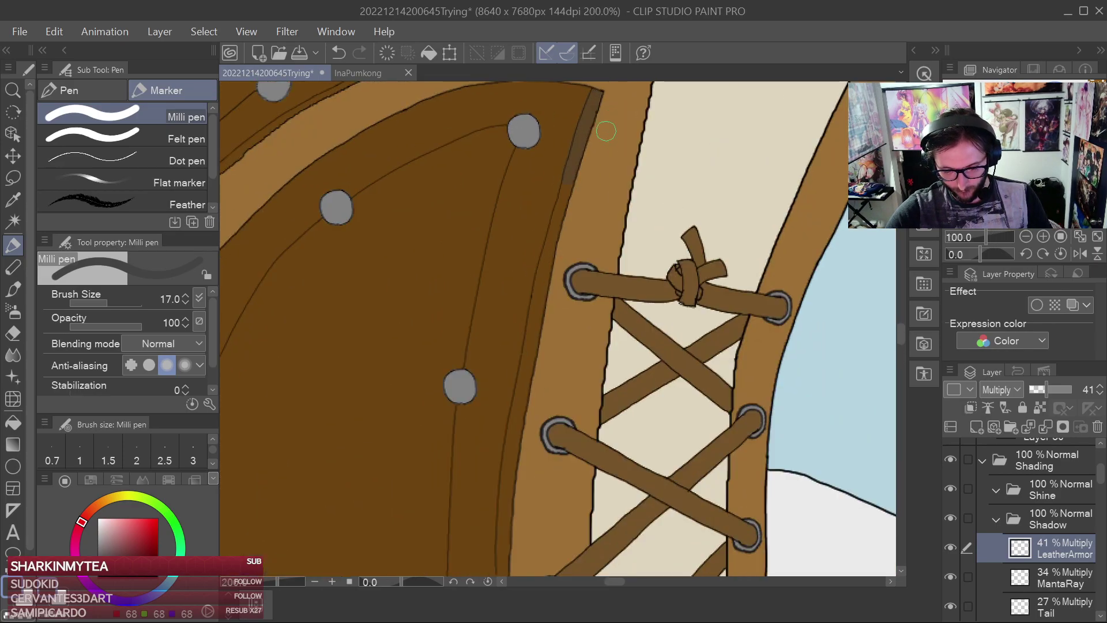
{"action": "scroll", "coordinate": [571, 173], "scroll_direction": "down", "scroll_amount": 2}
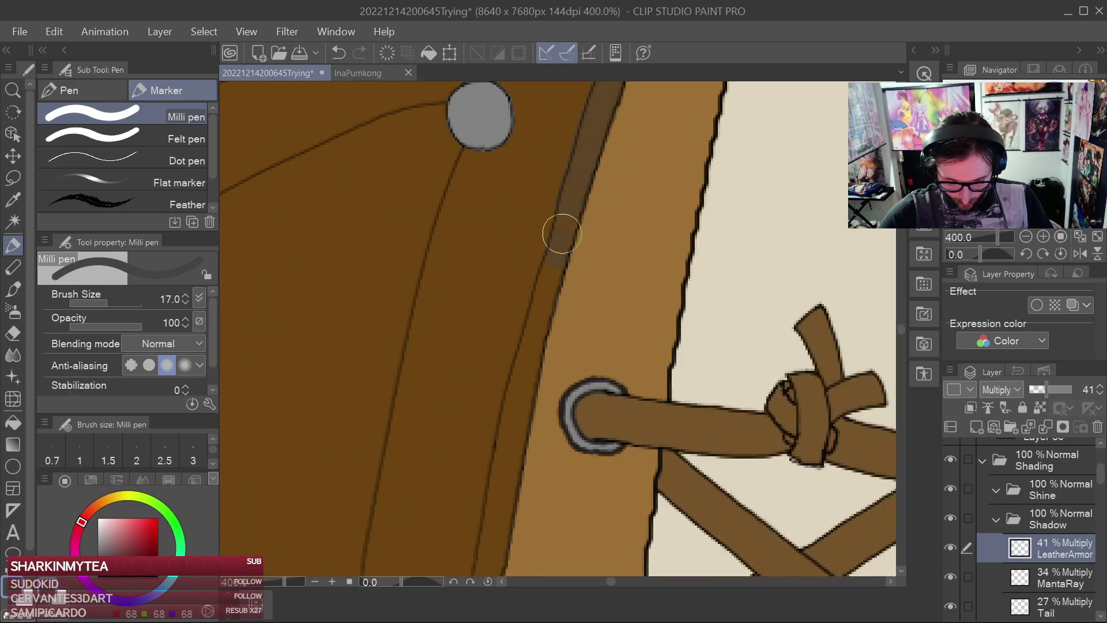
{"action": "mouse_move", "coordinate": [550, 279]}
{"action": "left_mouse_down"}
{"action": "mouse_move", "coordinate": [539, 338]}
{"action": "mouse_move", "coordinate": [579, 201]}
{"action": "left_mouse_up"}
{"action": "left_click_drag", "start_coordinate": [564, 218], "coordinate": [551, 251]}
{"action": "left_click_drag", "start_coordinate": [517, 413], "coordinate": [549, 250]}
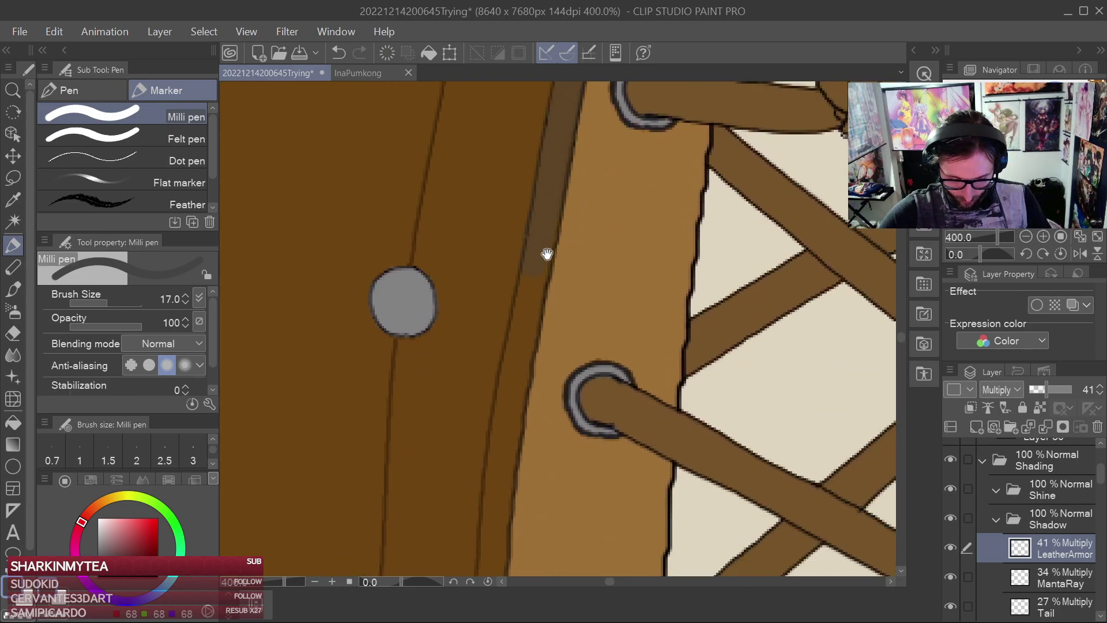
{"action": "left_click_drag", "start_coordinate": [509, 403], "coordinate": [534, 237]}
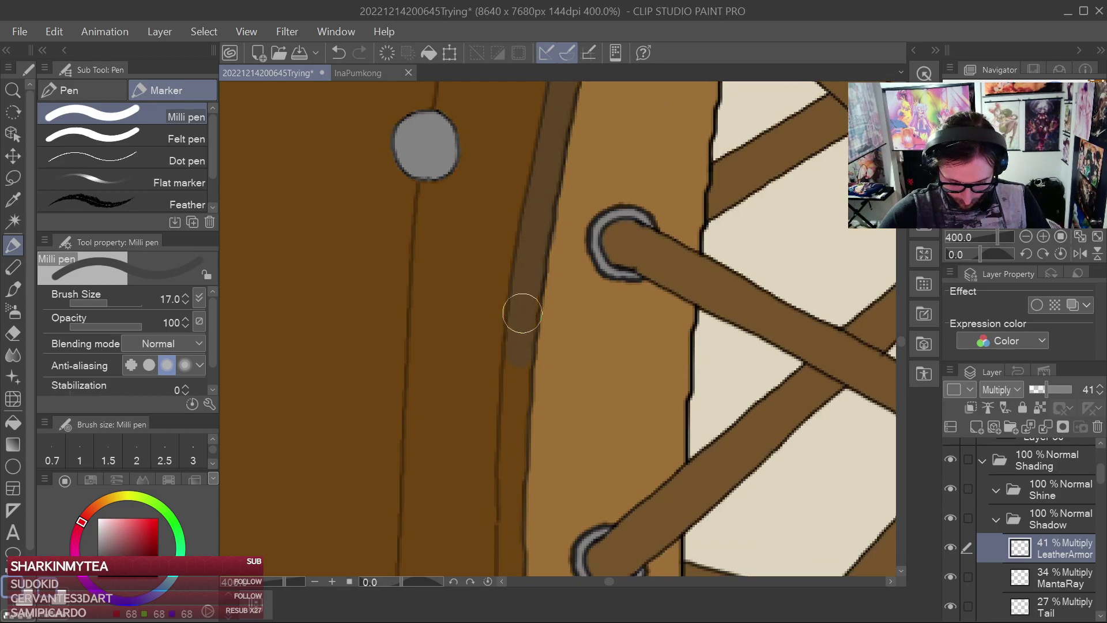
Continue the edge strip's grey shading past the lower lacing eyelets towards the dark panel's bottom corner
{"action": "left_click_drag", "start_coordinate": [520, 370], "coordinate": [524, 259]}
{"action": "left_click_drag", "start_coordinate": [519, 349], "coordinate": [521, 231]}
{"action": "left_click_drag", "start_coordinate": [521, 415], "coordinate": [522, 292]}
{"action": "left_click_drag", "start_coordinate": [525, 338], "coordinate": [528, 248]}
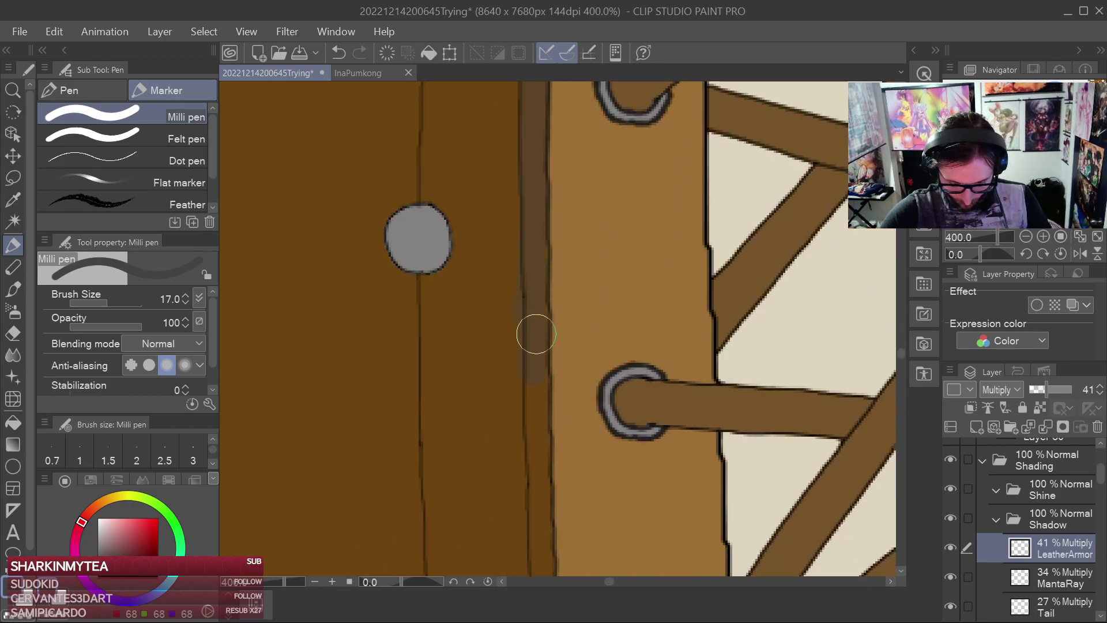
{"action": "left_click_drag", "start_coordinate": [539, 333], "coordinate": [538, 218]}
{"action": "left_click_drag", "start_coordinate": [539, 317], "coordinate": [549, 199]}
{"action": "mouse_move", "coordinate": [543, 271]}
{"action": "left_mouse_down"}
{"action": "mouse_move", "coordinate": [562, 519]}
{"action": "mouse_move", "coordinate": [556, 493]}
{"action": "left_mouse_up"}
{"action": "left_click_drag", "start_coordinate": [557, 321], "coordinate": [556, 376]}
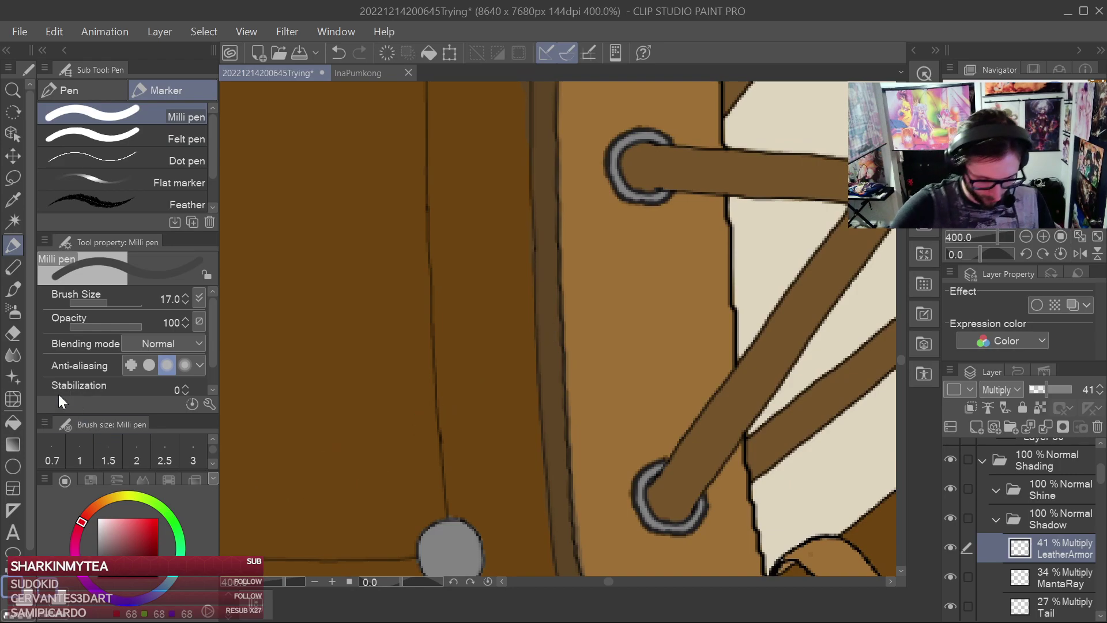
Erase the shading that spills over the edge strip's inner line with the Hard eraser at size 10
{"action": "key", "text": "e"}
{"action": "left_click_drag", "start_coordinate": [515, 220], "coordinate": [486, 365]}
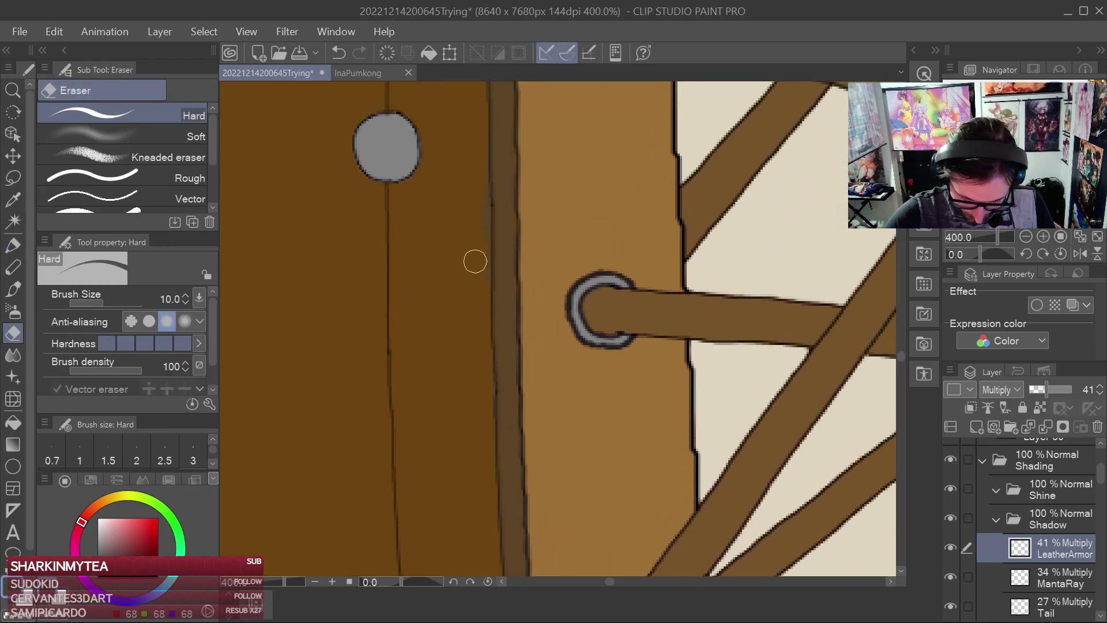
{"action": "left_click_drag", "start_coordinate": [480, 215], "coordinate": [417, 444]}
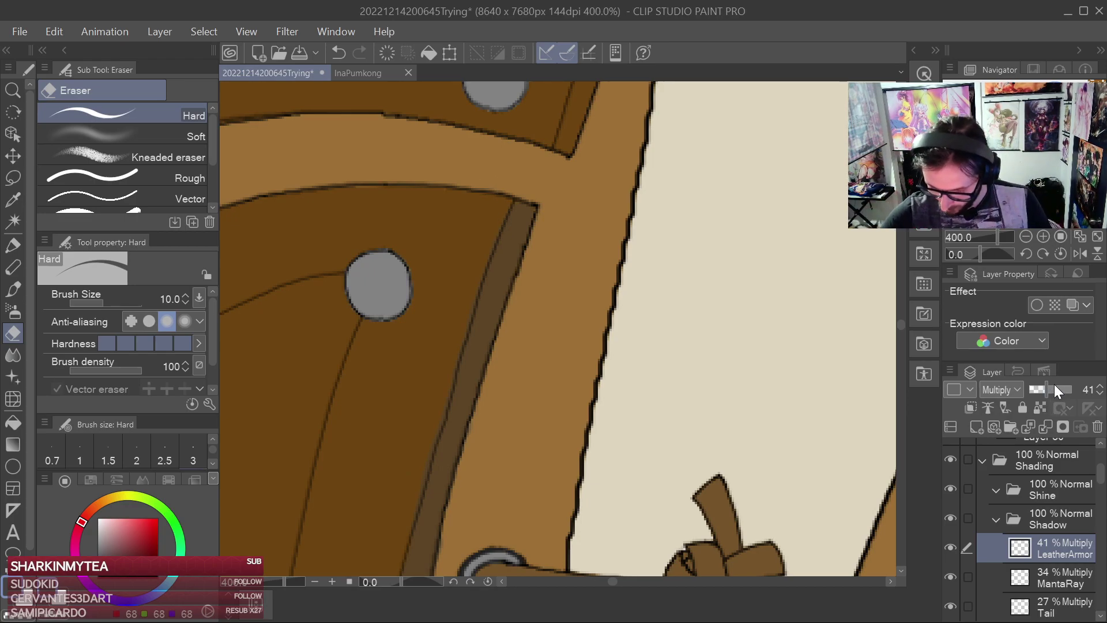
Set the LeatherArmor layer's opacity to 23% and check the shading across the whole corset
{"action": "mouse_move", "coordinate": [1068, 393]}
{"action": "left_mouse_down"}
{"action": "mouse_move", "coordinate": [1079, 392]}
{"action": "mouse_move", "coordinate": [1043, 386]}
{"action": "left_mouse_up"}
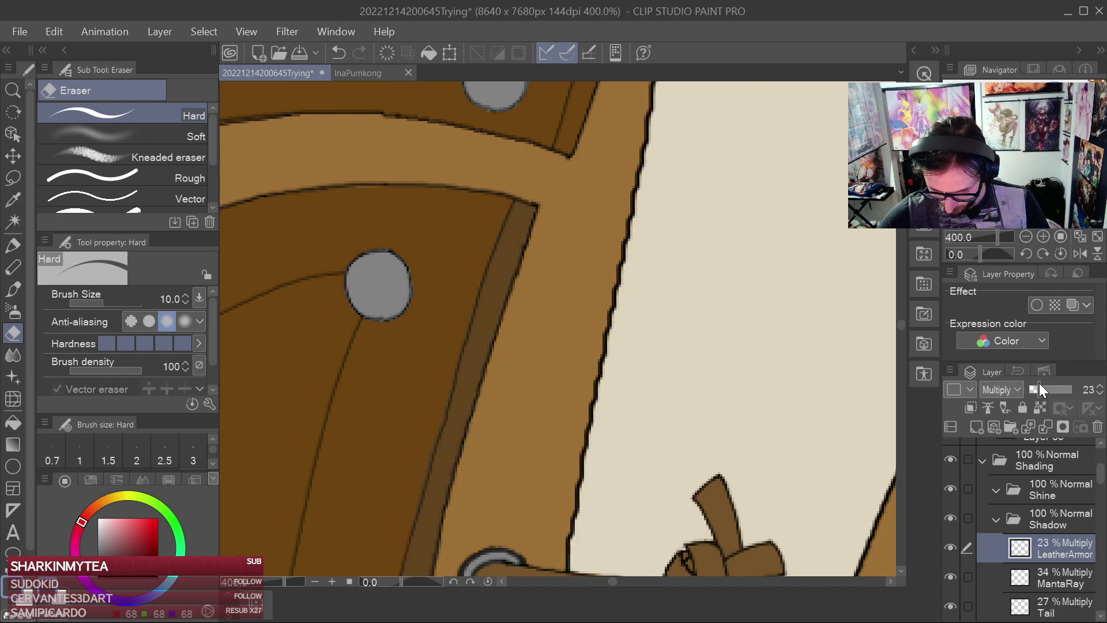
{"action": "key", "text": "ctrl+minus"}
{"action": "key", "text": "ctrl+minus"}
{"action": "key", "text": "ctrl+minus"}
{"action": "key", "text": "ctrl+minus"}
{"action": "key", "text": "ctrl+minus"}
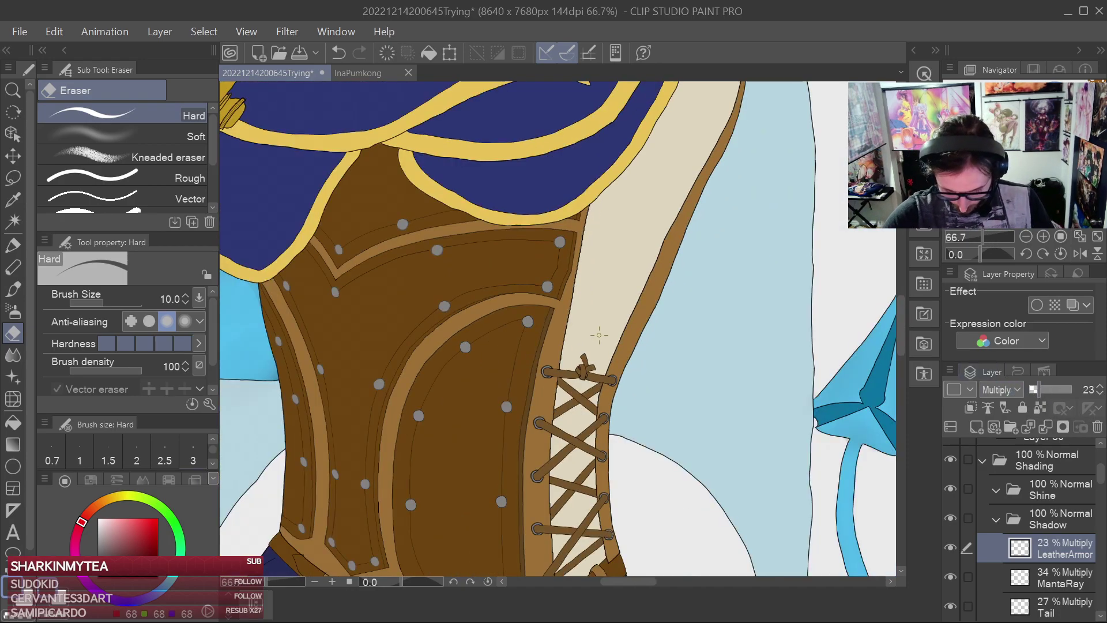
{"action": "left_click_drag", "start_coordinate": [615, 341], "coordinate": [629, 166]}
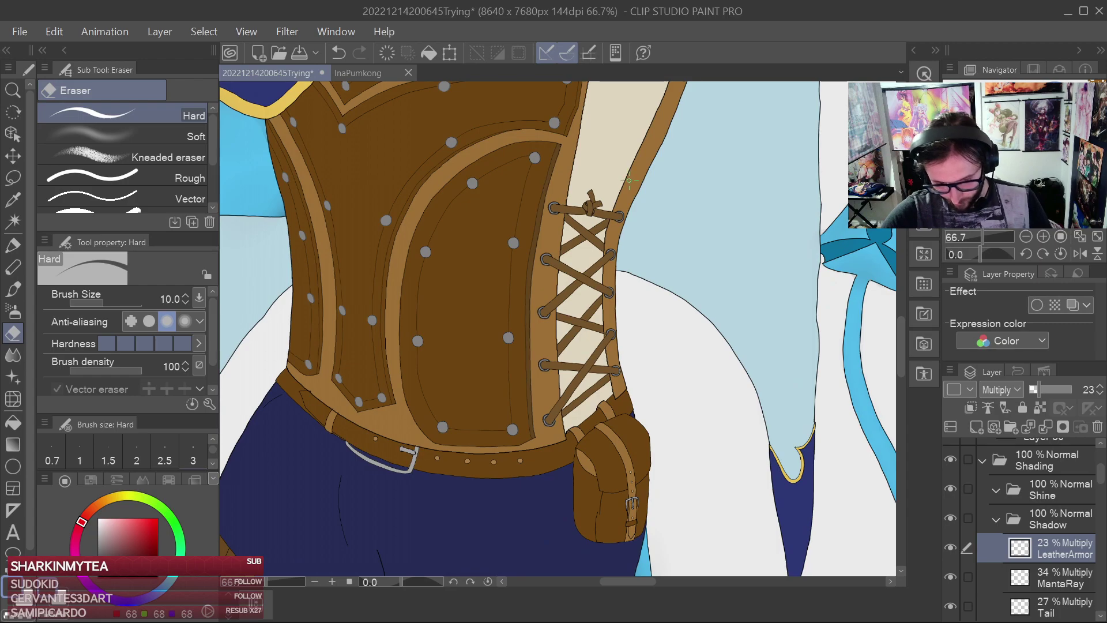
{"action": "left_click_drag", "start_coordinate": [582, 245], "coordinate": [564, 303]}
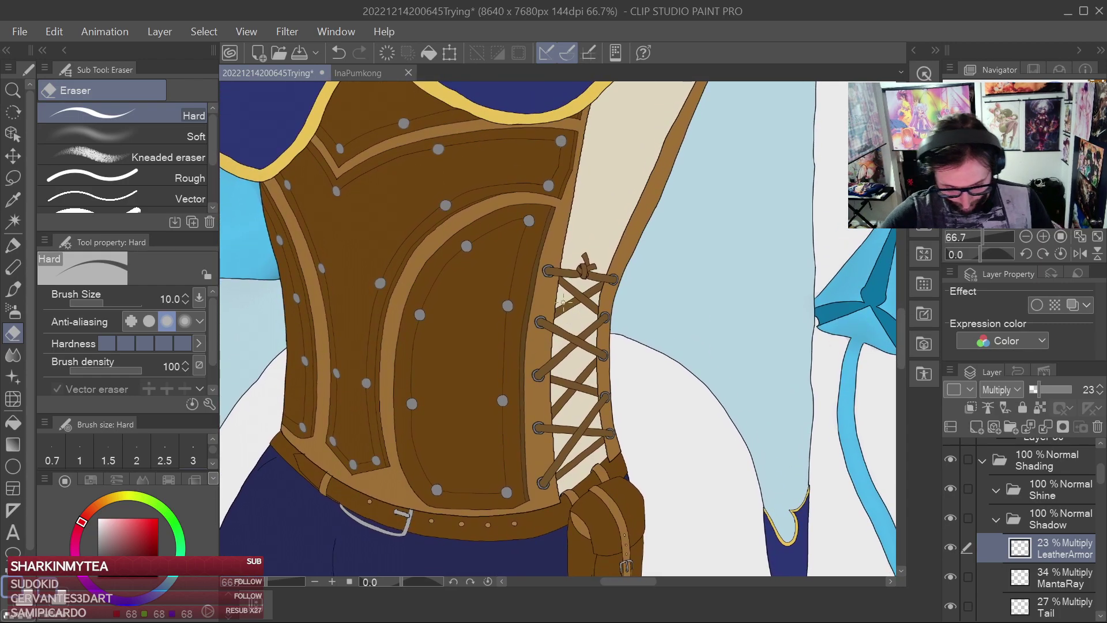
Shade the tan border beside the dark panel's lower edge with the Milli pen at size 17
{"action": "key", "text": "p"}
{"action": "scroll", "coordinate": [552, 415], "scroll_direction": "up", "scroll_amount": 8}
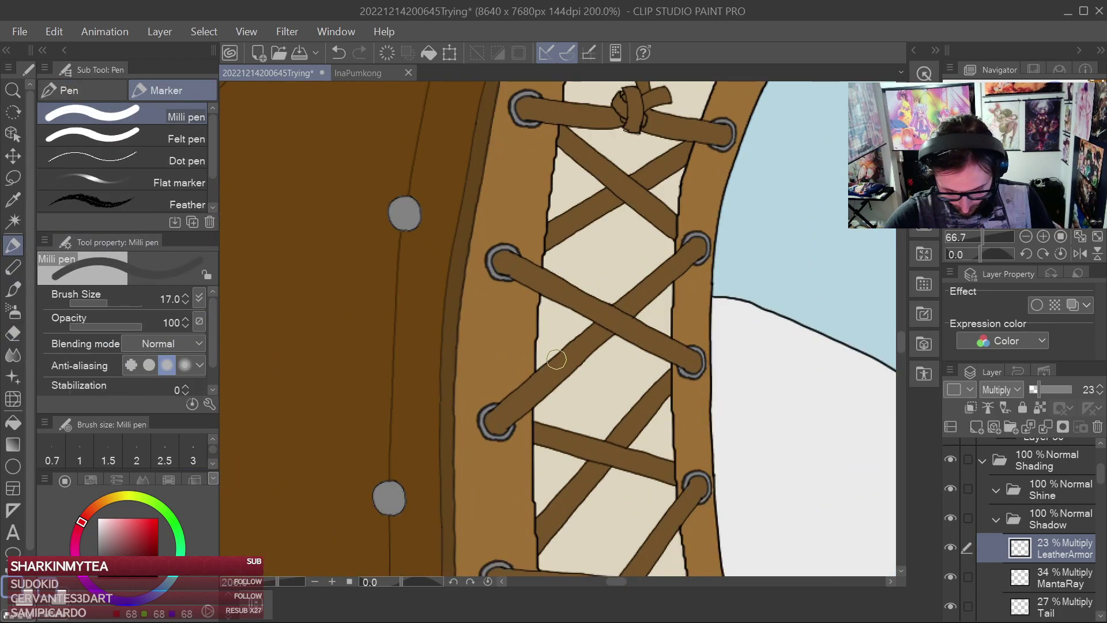
{"action": "scroll", "coordinate": [552, 411], "scroll_direction": "down", "scroll_amount": 5}
{"action": "left_click_drag", "start_coordinate": [539, 419], "coordinate": [587, 173]}
{"action": "left_click_drag", "start_coordinate": [538, 353], "coordinate": [548, 223]}
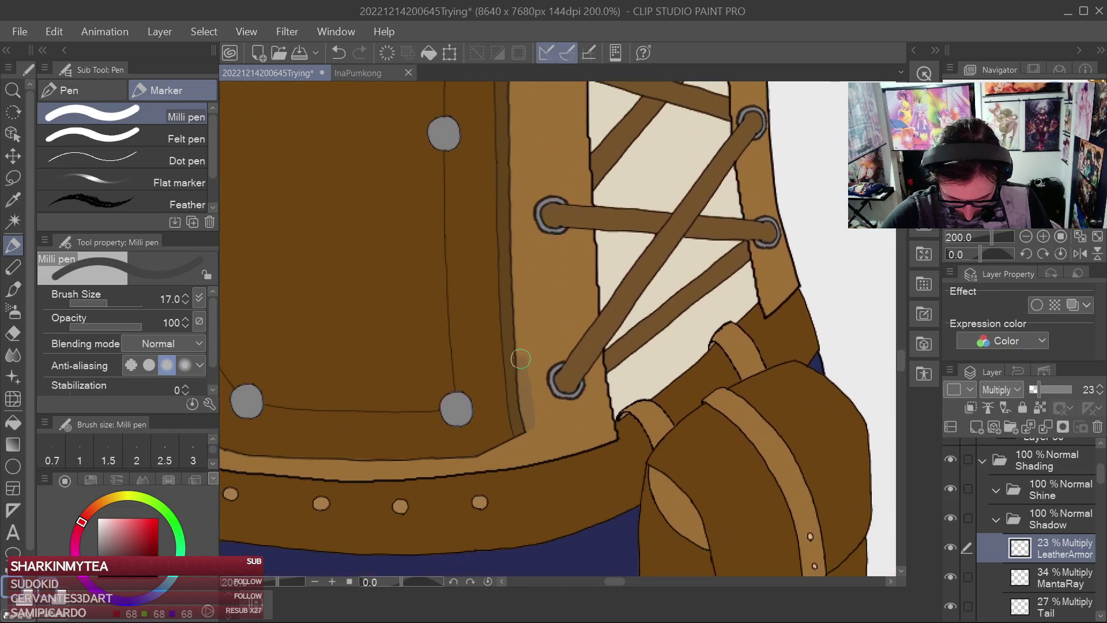
{"action": "left_click_drag", "start_coordinate": [522, 292], "coordinate": [488, 530]}
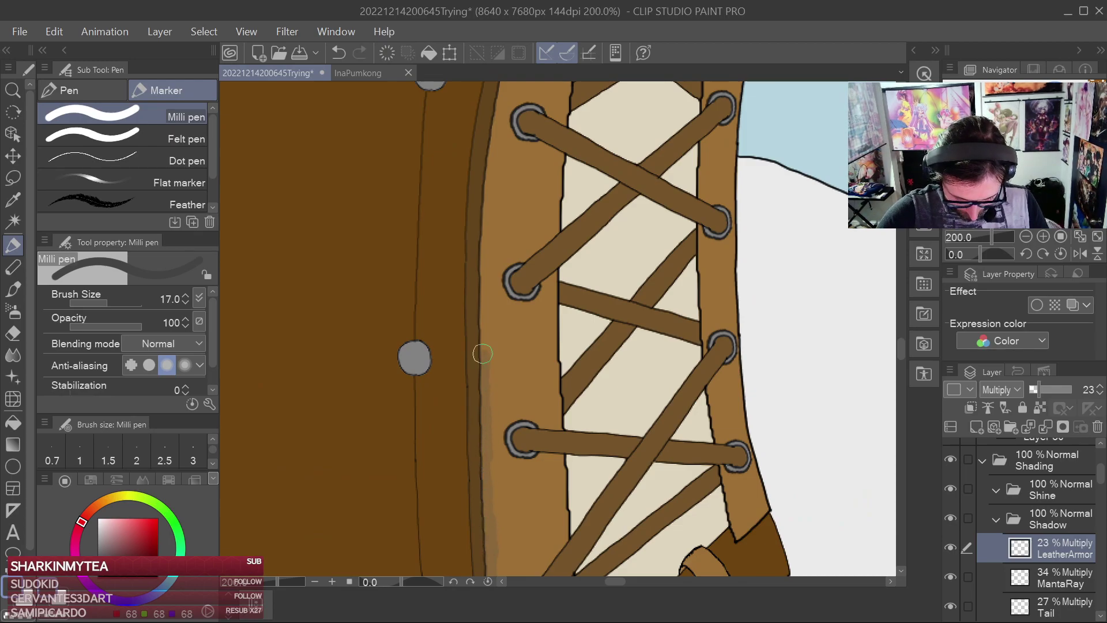
{"action": "mouse_move", "coordinate": [502, 314]}
{"action": "left_mouse_down"}
{"action": "mouse_move", "coordinate": [476, 428]}
{"action": "mouse_move", "coordinate": [479, 316]}
{"action": "left_mouse_up"}
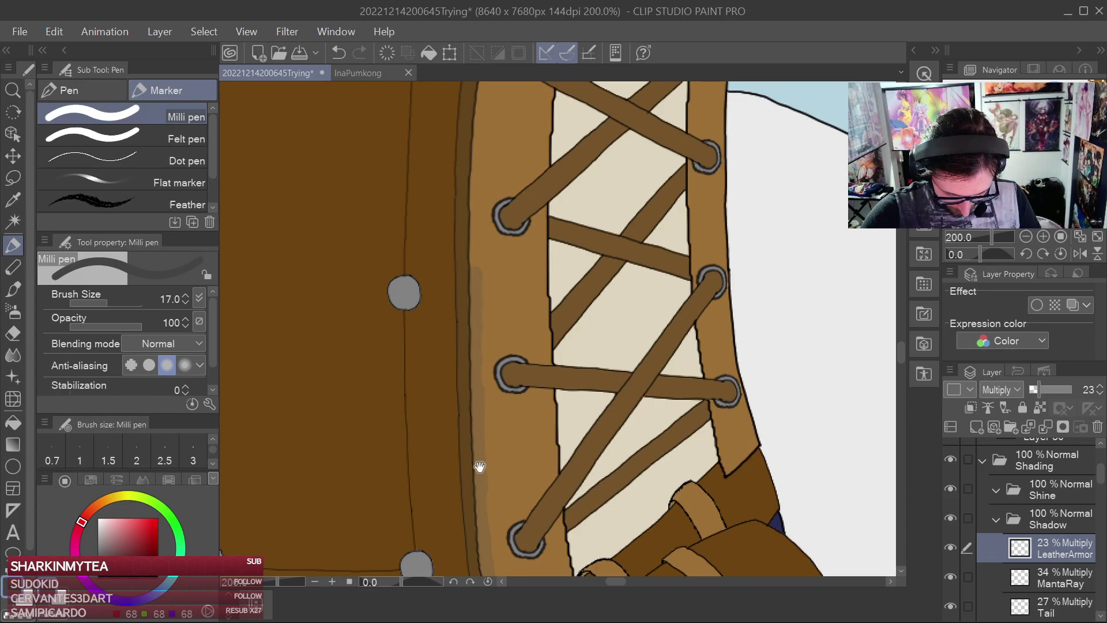
{"action": "left_click_drag", "start_coordinate": [477, 468], "coordinate": [474, 349]}
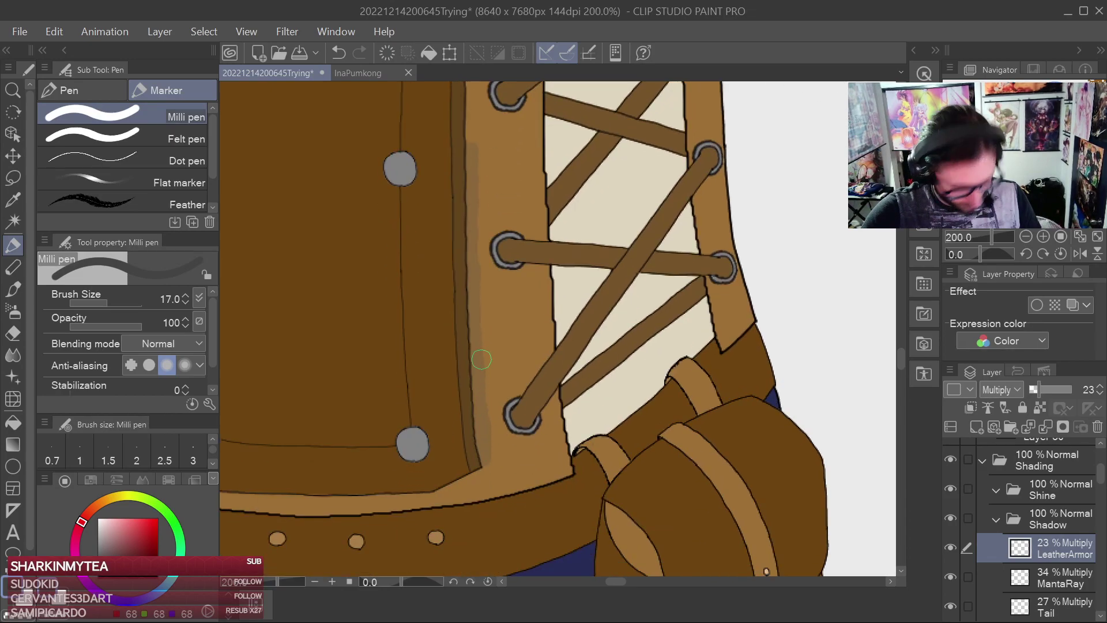
Extend the tan border's shading upward past the lacing eyelets to the dark panel's top corner
{"action": "left_click_drag", "start_coordinate": [497, 233], "coordinate": [483, 410]}
{"action": "left_click_drag", "start_coordinate": [487, 273], "coordinate": [482, 342]}
{"action": "left_click_drag", "start_coordinate": [447, 395], "coordinate": [450, 339]}
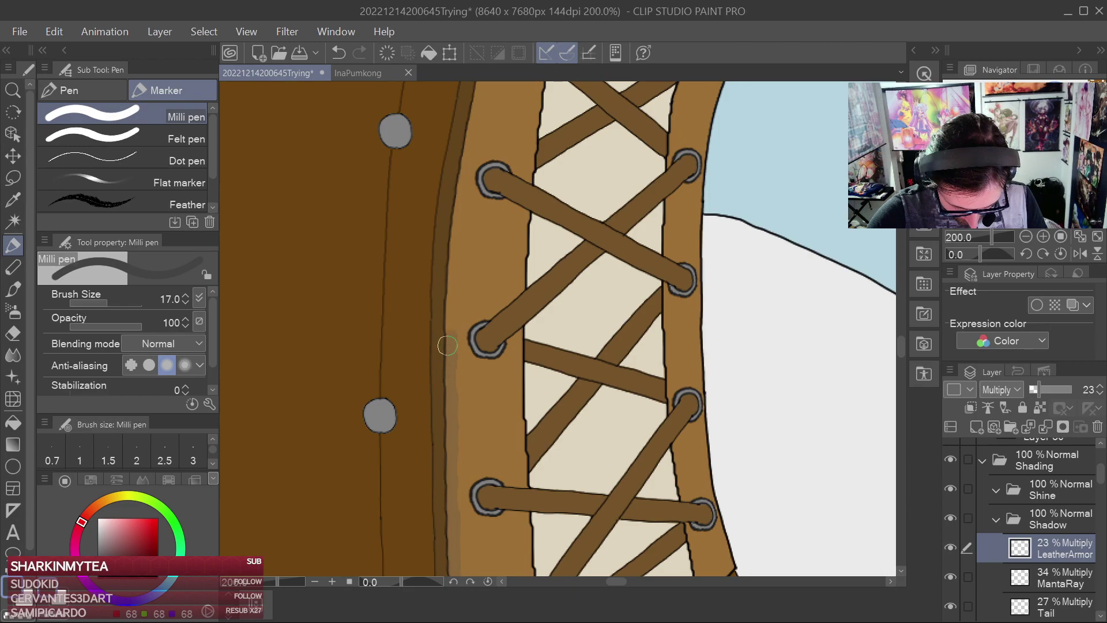
{"action": "left_click_drag", "start_coordinate": [454, 279], "coordinate": [451, 347]}
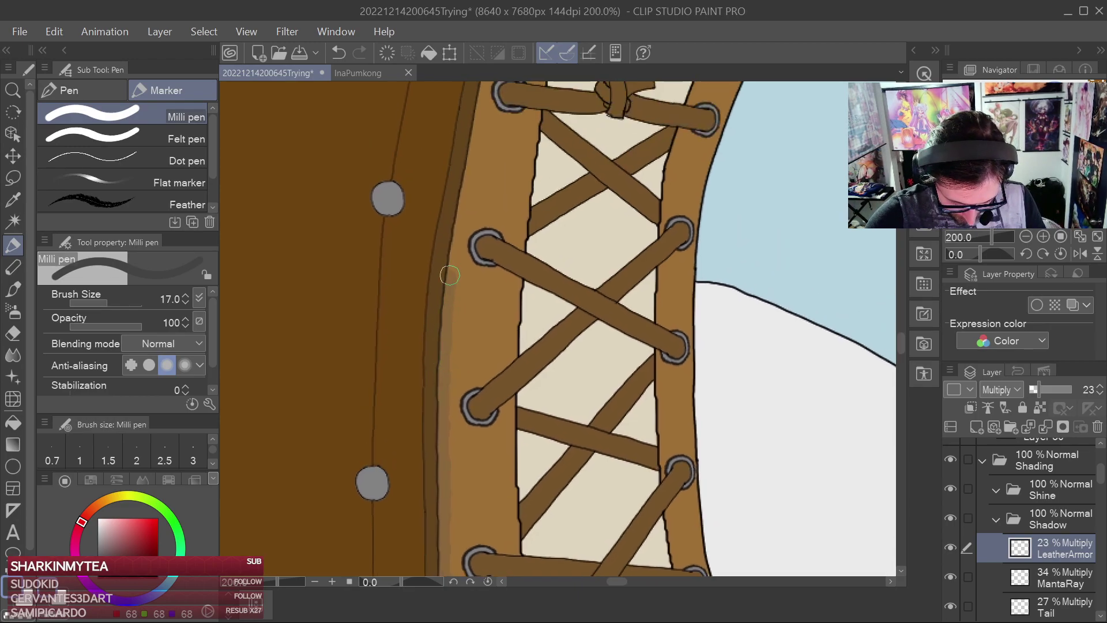
{"action": "left_click_drag", "start_coordinate": [470, 177], "coordinate": [454, 301]}
{"action": "left_click_drag", "start_coordinate": [439, 337], "coordinate": [455, 256]}
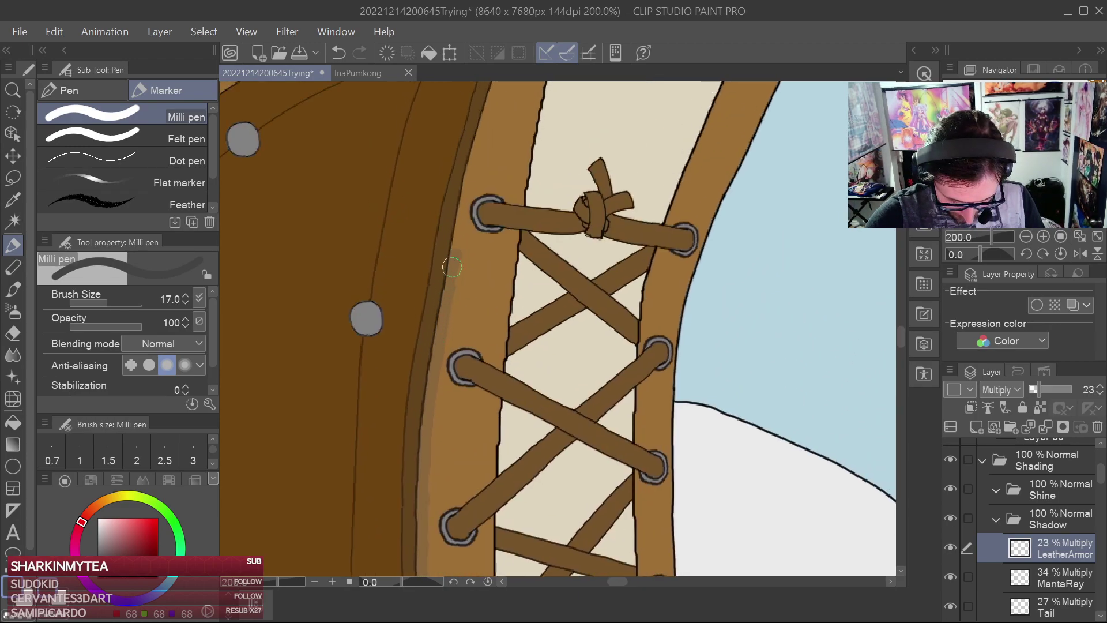
{"action": "left_click_drag", "start_coordinate": [483, 151], "coordinate": [461, 239]}
{"action": "left_click_drag", "start_coordinate": [445, 279], "coordinate": [466, 188]}
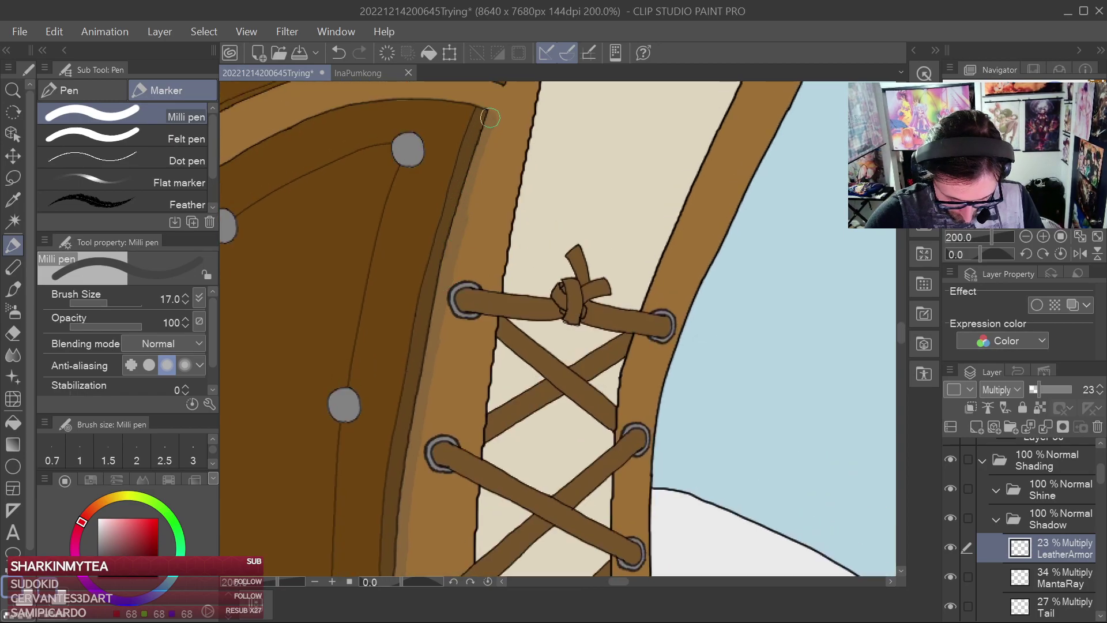
{"action": "left_click_drag", "start_coordinate": [504, 148], "coordinate": [501, 185]}
Shade the small dark wedge and tan corner beneath the gold trim, reducing the Milli pen to size 7
{"action": "left_click_drag", "start_coordinate": [536, 250], "coordinate": [531, 383]}
{"action": "left_click_drag", "start_coordinate": [519, 276], "coordinate": [496, 381]}
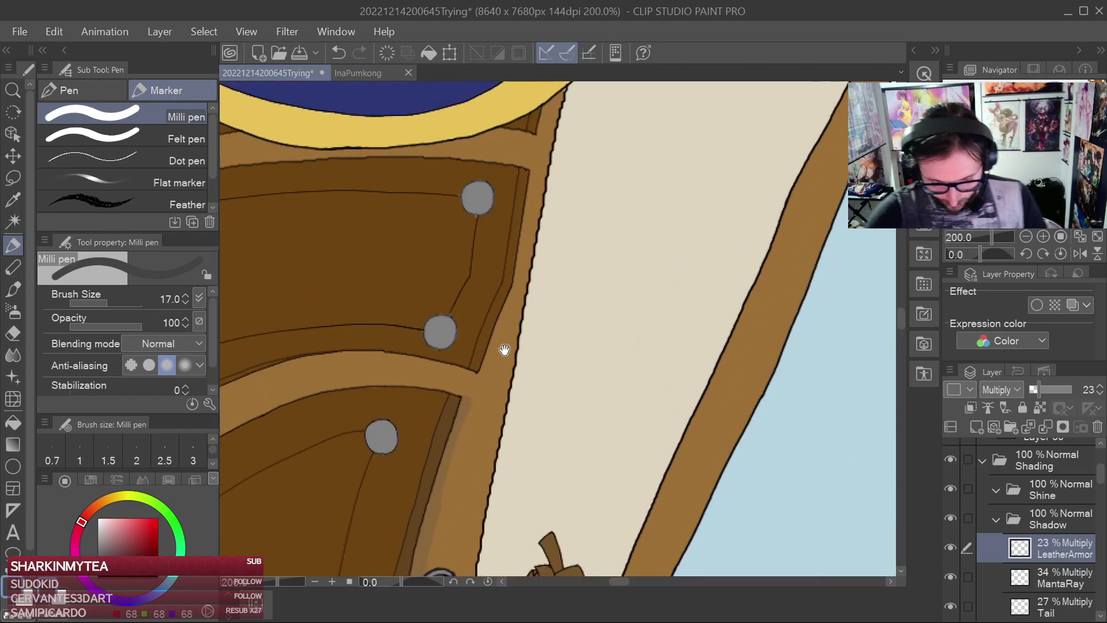
{"action": "left_click_drag", "start_coordinate": [543, 190], "coordinate": [528, 323]}
{"action": "scroll", "coordinate": [534, 275], "scroll_direction": "up", "scroll_amount": 6}
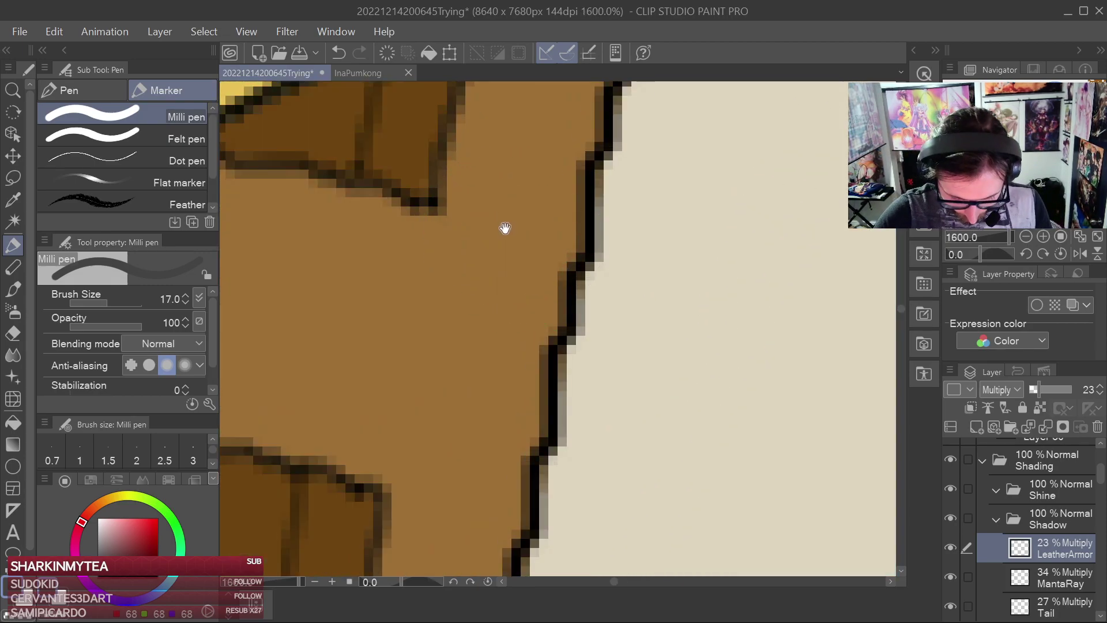
{"action": "left_click_drag", "start_coordinate": [504, 229], "coordinate": [583, 373]}
{"action": "scroll", "coordinate": [598, 367], "scroll_direction": "down", "scroll_amount": 5}
{"action": "scroll", "coordinate": [634, 300], "scroll_direction": "down", "scroll_amount": 1}
{"action": "scroll", "coordinate": [617, 314], "scroll_direction": "up", "scroll_amount": 1}
{"action": "scroll", "coordinate": [618, 315], "scroll_direction": "up", "scroll_amount": 3}
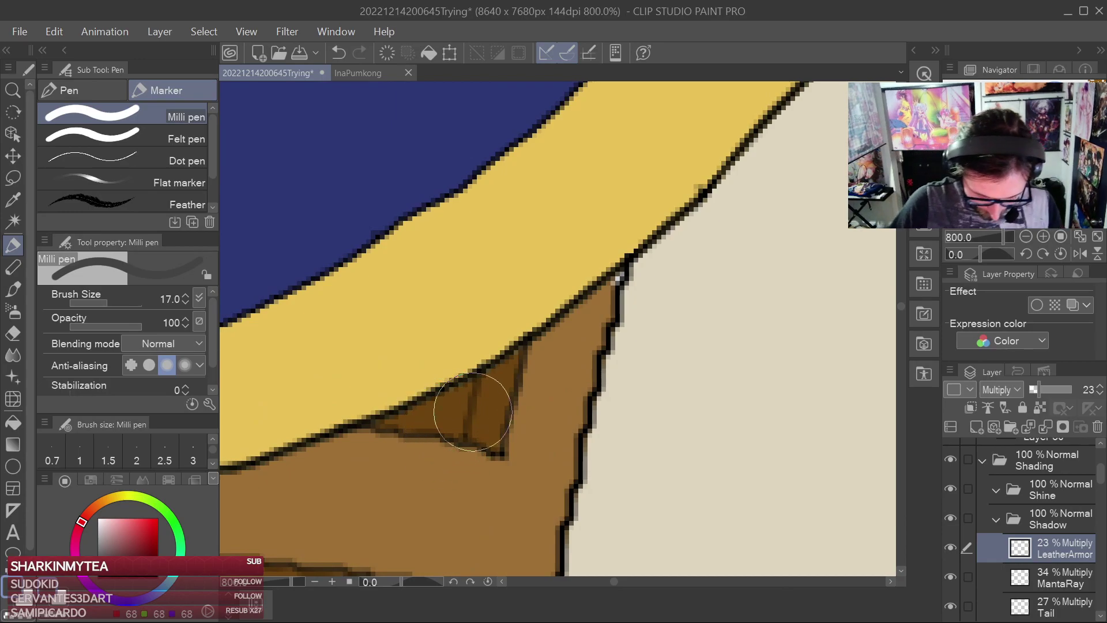
{"action": "key", "text": "bracketleft"}
{"action": "key", "text": "bracketleft"}
{"action": "key", "text": "bracketleft"}
{"action": "key", "text": "bracketleft"}
{"action": "key", "text": "bracketleft"}
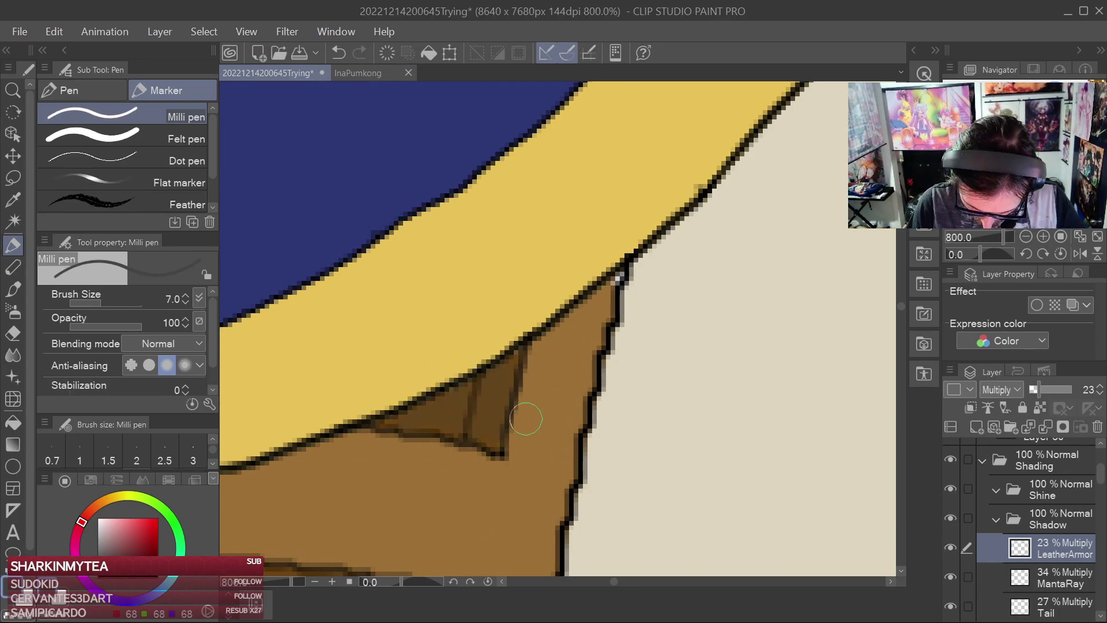
{"action": "mouse_move", "coordinate": [518, 441]}
{"action": "left_mouse_down"}
{"action": "mouse_move", "coordinate": [552, 417]}
{"action": "mouse_move", "coordinate": [525, 448]}
{"action": "mouse_move", "coordinate": [578, 441]}
{"action": "mouse_move", "coordinate": [569, 411]}
{"action": "mouse_move", "coordinate": [604, 298]}
{"action": "mouse_move", "coordinate": [583, 332]}
{"action": "mouse_move", "coordinate": [539, 359]}
{"action": "mouse_move", "coordinate": [514, 429]}
{"action": "mouse_move", "coordinate": [538, 397]}
{"action": "left_mouse_up"}
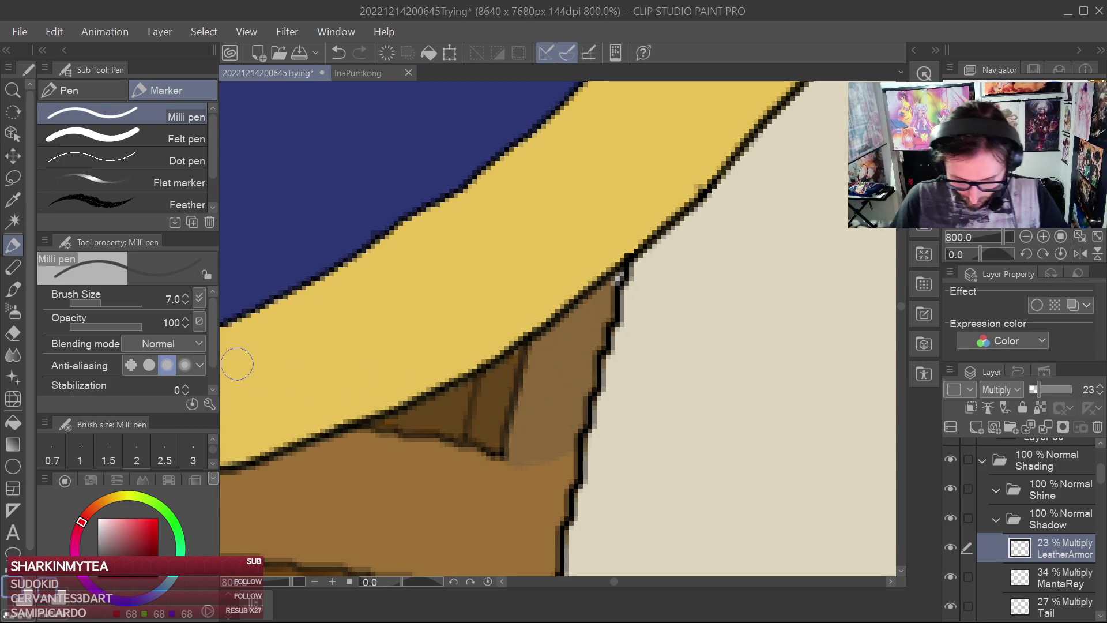
Shade the tan band and the dark panel's top edge under the lowest curve of the gold trim
{"action": "scroll", "coordinate": [623, 351], "scroll_direction": "down", "scroll_amount": 10}
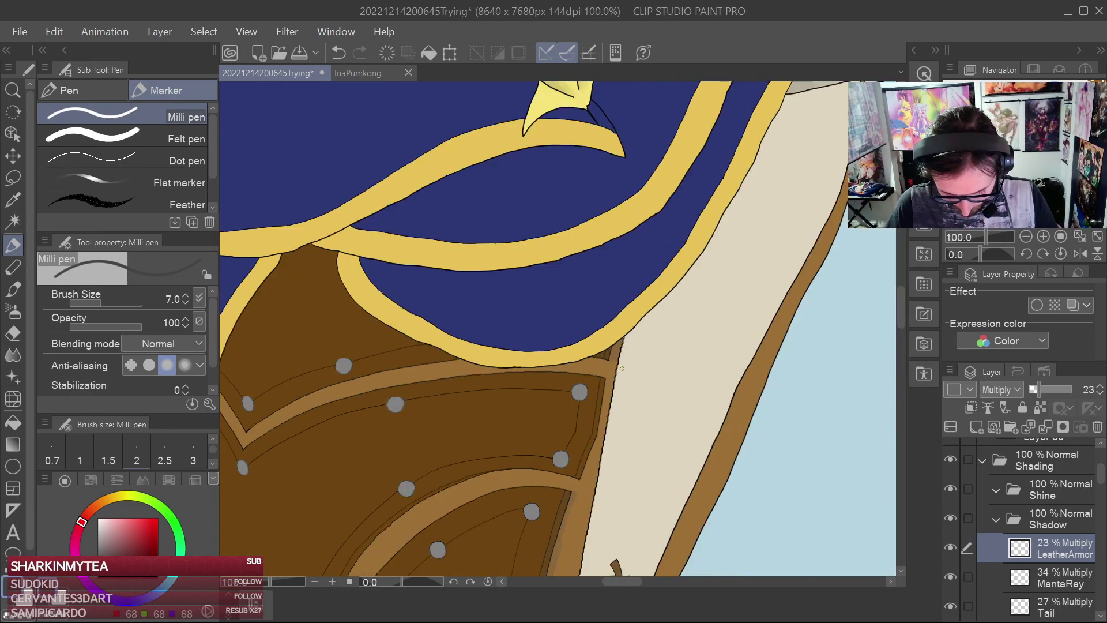
{"action": "scroll", "coordinate": [622, 367], "scroll_direction": "up", "scroll_amount": 4}
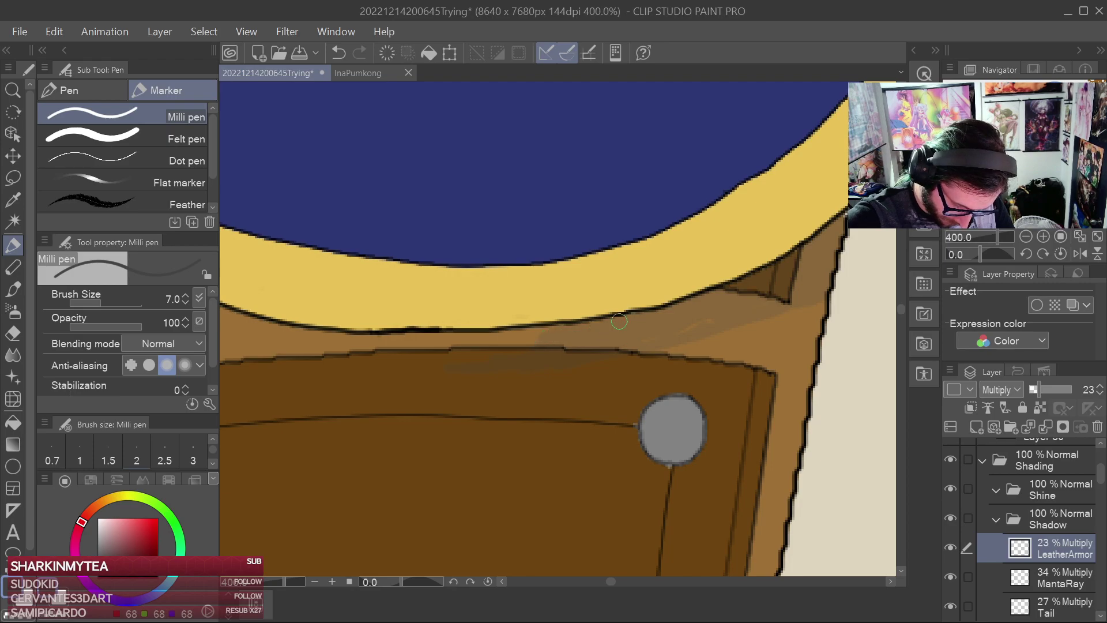
{"action": "mouse_move", "coordinate": [552, 332]}
{"action": "left_mouse_down"}
{"action": "mouse_move", "coordinate": [377, 337]}
{"action": "mouse_move", "coordinate": [572, 350]}
{"action": "mouse_move", "coordinate": [519, 359]}
{"action": "mouse_move", "coordinate": [387, 328]}
{"action": "left_mouse_up"}
{"action": "key", "text": "space"}
{"action": "key", "text": "space"}
{"action": "mouse_move", "coordinate": [378, 324]}
{"action": "left_mouse_down"}
{"action": "mouse_move", "coordinate": [591, 378]}
{"action": "mouse_move", "coordinate": [537, 353]}
{"action": "mouse_move", "coordinate": [751, 346]}
{"action": "mouse_move", "coordinate": [793, 326]}
{"action": "mouse_move", "coordinate": [659, 244]}
{"action": "mouse_move", "coordinate": [596, 309]}
{"action": "left_mouse_up"}
{"action": "key", "text": "space"}
{"action": "scroll", "coordinate": [798, 369], "scroll_direction": "down", "scroll_amount": 5}
{"action": "key", "text": "space"}
{"action": "scroll", "coordinate": [600, 306], "scroll_direction": "up", "scroll_amount": 5}
{"action": "left_click_drag", "start_coordinate": [540, 379], "coordinate": [520, 310]}
Smooth the tan band's shadow and extend it along the gold trim towards the corset's centre with the Milli pen
{"action": "key", "text": "e"}
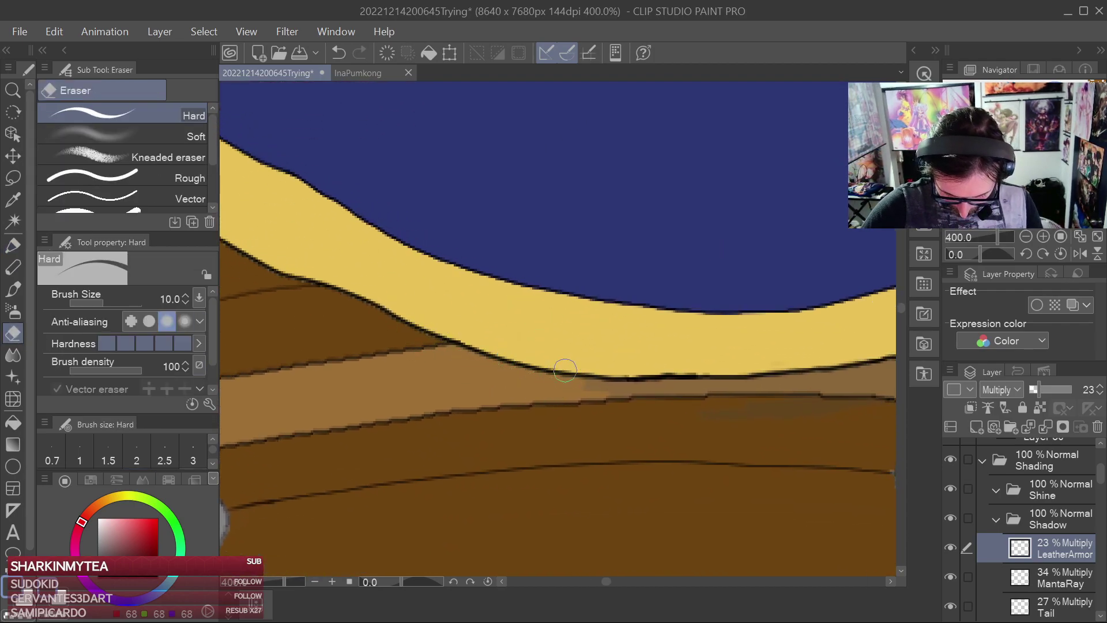
{"action": "left_click", "coordinate": [15, 249]}
{"action": "left_click_drag", "start_coordinate": [521, 313], "coordinate": [359, 262]}
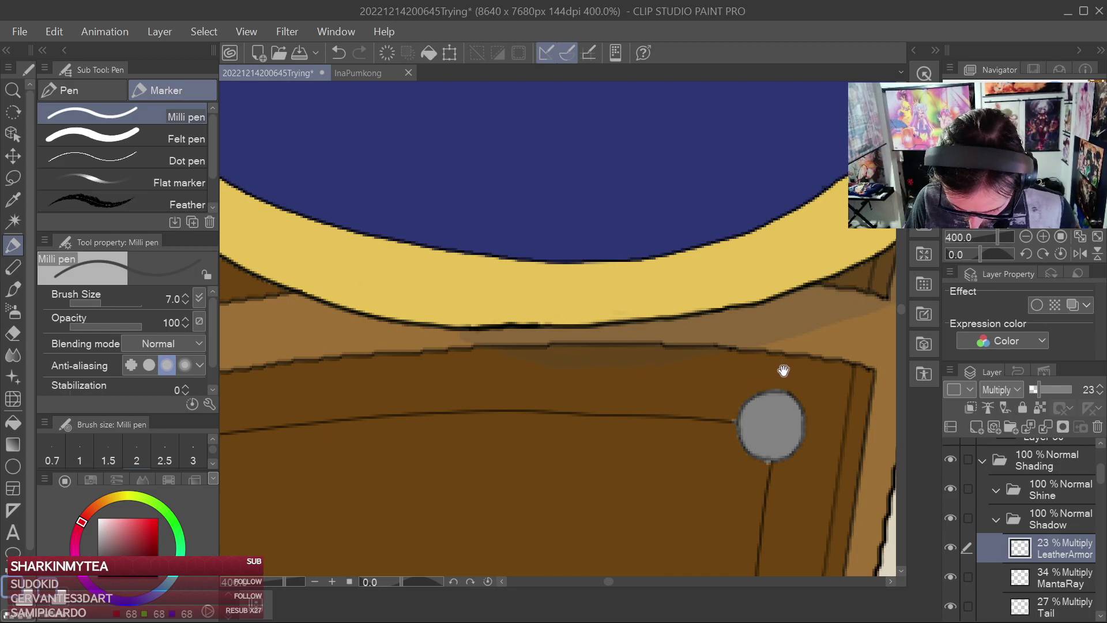
{"action": "mouse_move", "coordinate": [779, 364]}
{"action": "left_mouse_down"}
{"action": "mouse_move", "coordinate": [672, 328]}
{"action": "mouse_move", "coordinate": [736, 289]}
{"action": "left_mouse_up"}
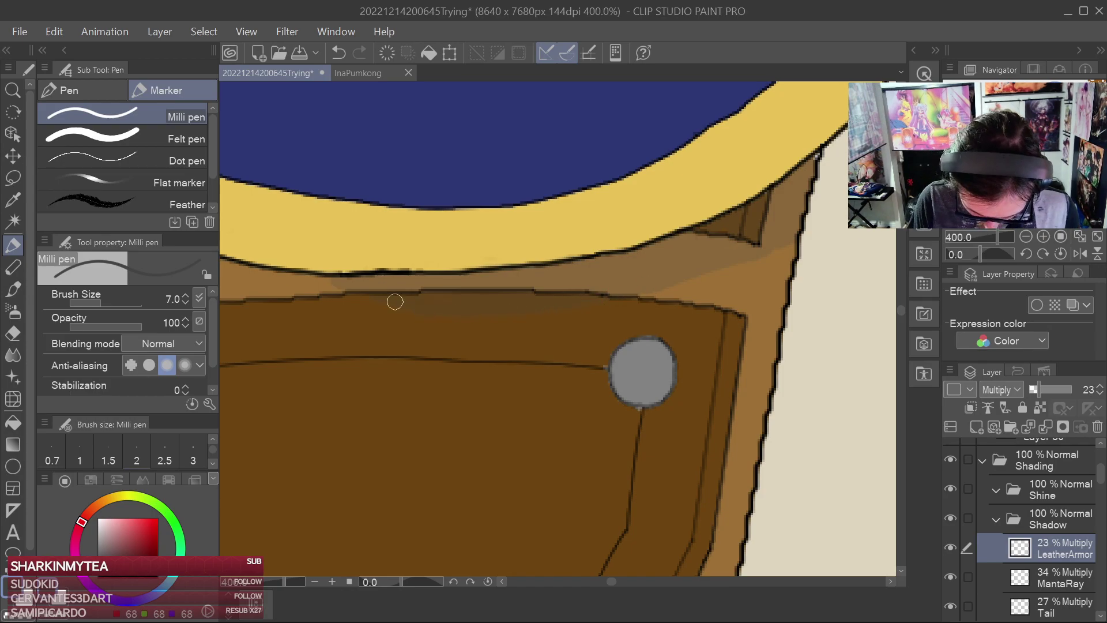
{"action": "scroll", "coordinate": [767, 313], "scroll_direction": "down", "scroll_amount": 3}
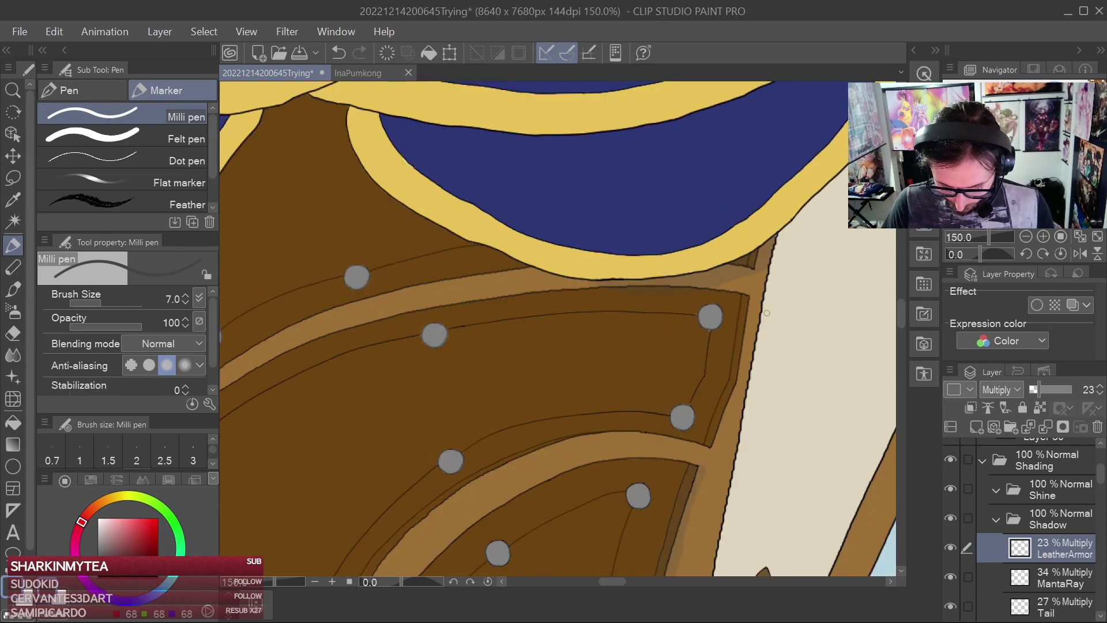
Outline a shadow on the dark leather along the other gold trim, from its top corner down towards the V-shaped band
{"action": "scroll", "coordinate": [768, 314], "scroll_direction": "down", "scroll_amount": 1}
{"action": "left_click_drag", "start_coordinate": [665, 340], "coordinate": [936, 275]}
{"action": "left_click_drag", "start_coordinate": [728, 268], "coordinate": [686, 374]}
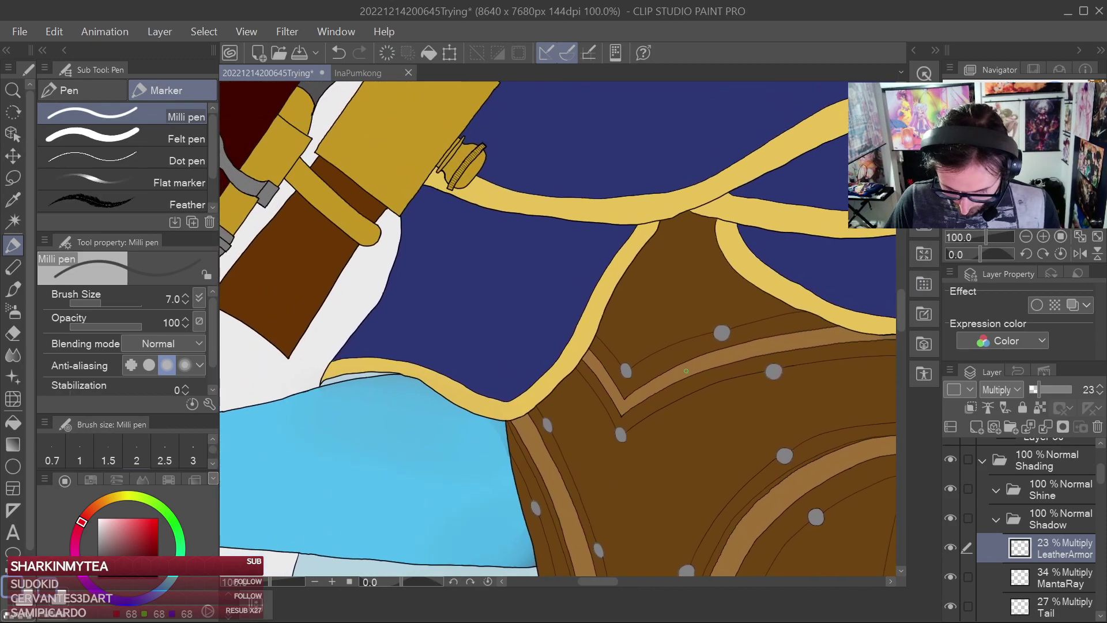
{"action": "scroll", "coordinate": [686, 375], "scroll_direction": "up", "scroll_amount": 4}
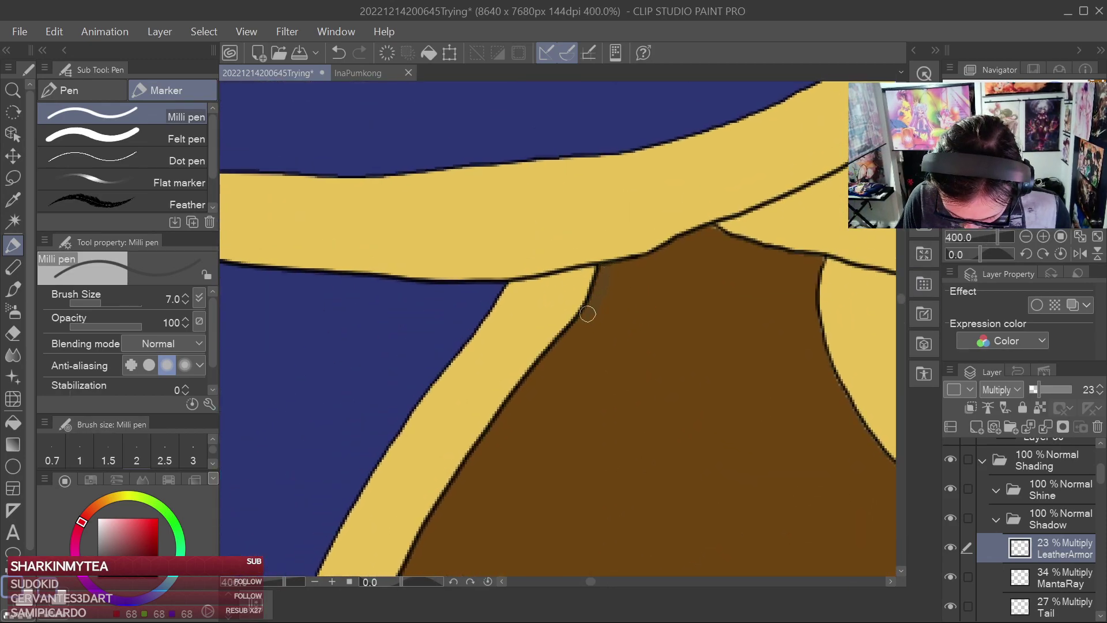
{"action": "mouse_move", "coordinate": [609, 278]}
{"action": "left_mouse_down"}
{"action": "mouse_move", "coordinate": [593, 331]}
{"action": "mouse_move", "coordinate": [563, 372]}
{"action": "left_mouse_up"}
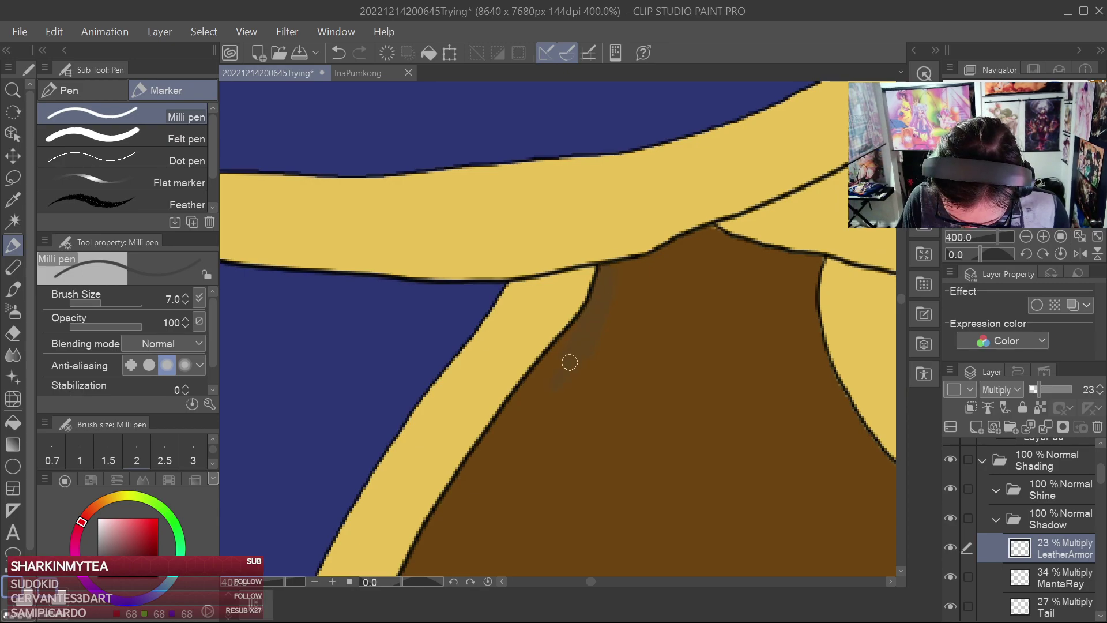
{"action": "left_click_drag", "start_coordinate": [527, 445], "coordinate": [626, 254]}
{"action": "mouse_move", "coordinate": [640, 200]}
{"action": "left_mouse_down"}
{"action": "mouse_move", "coordinate": [524, 403]}
{"action": "mouse_move", "coordinate": [494, 492]}
{"action": "mouse_move", "coordinate": [572, 266]}
{"action": "mouse_move", "coordinate": [520, 379]}
{"action": "mouse_move", "coordinate": [475, 433]}
{"action": "mouse_move", "coordinate": [619, 227]}
{"action": "left_mouse_up"}
Carry the shadow across the V-shaped band to the corset's outer side and fill it in along the trim's lower stretch
{"action": "key", "text": "e"}
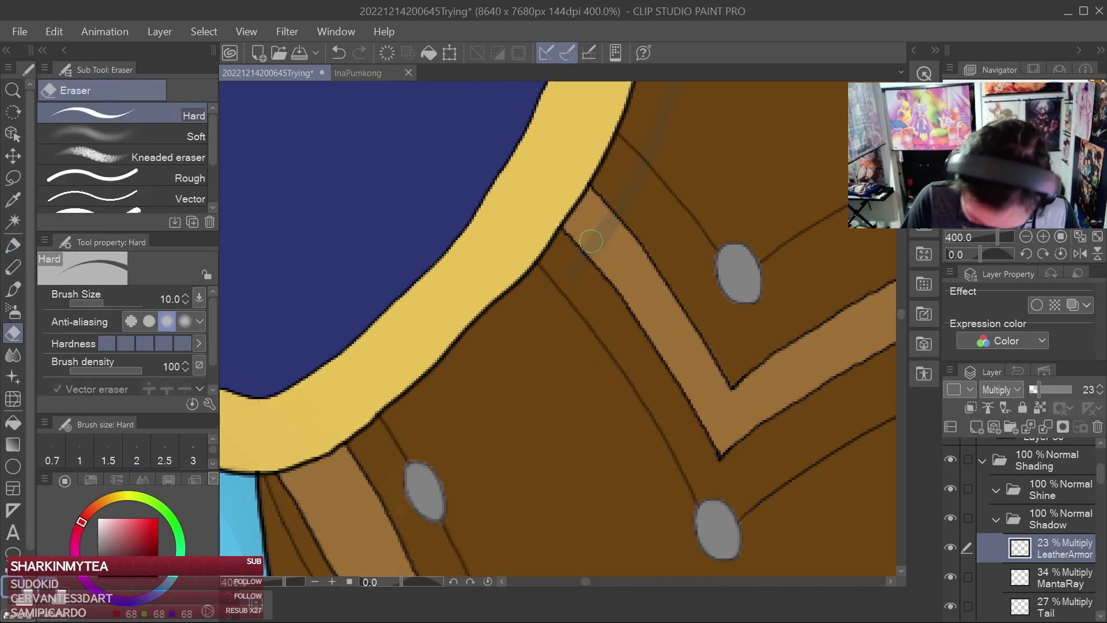
{"action": "key", "text": "p"}
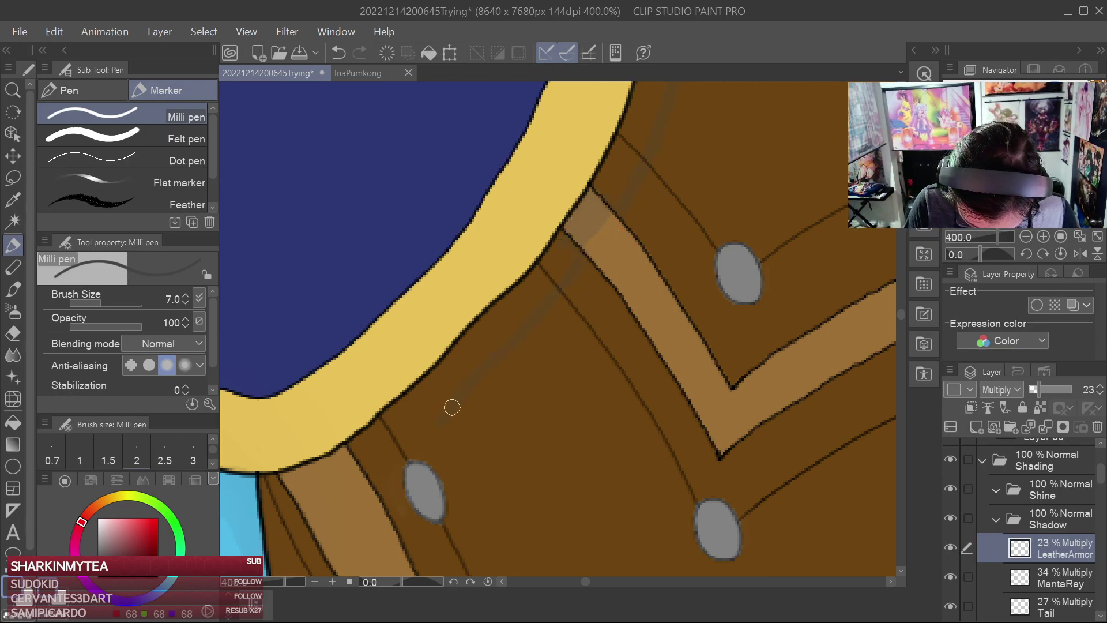
{"action": "left_click_drag", "start_coordinate": [381, 477], "coordinate": [513, 379]}
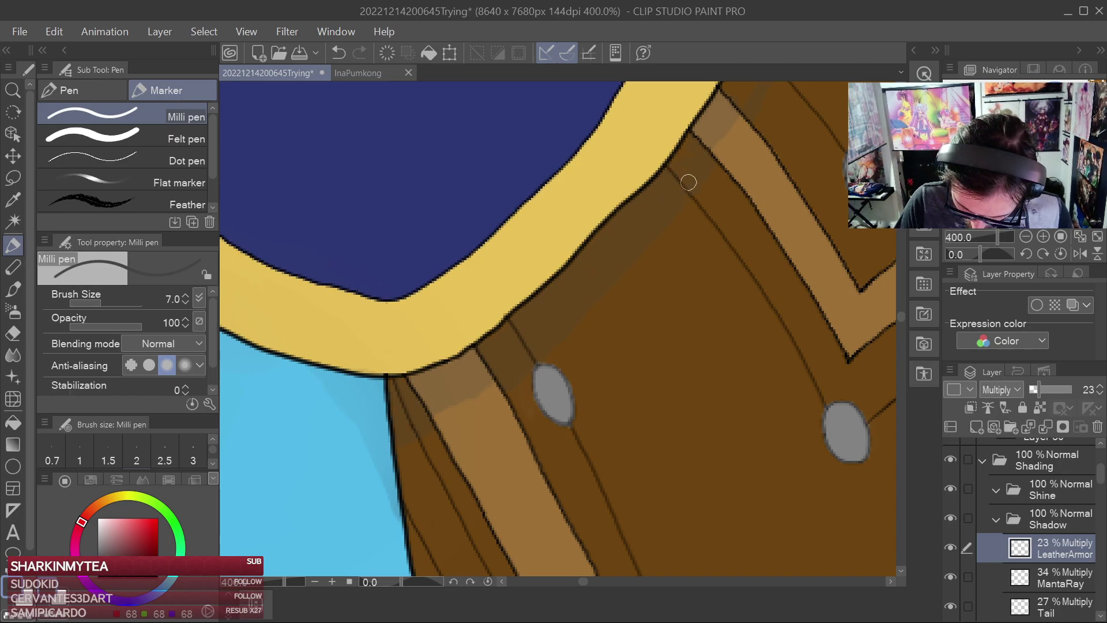
Fill the remaining gap between the gold trim and the shadow outline, from the V-shaped band up to the top corner
{"action": "left_click_drag", "start_coordinate": [686, 178], "coordinate": [617, 323]}
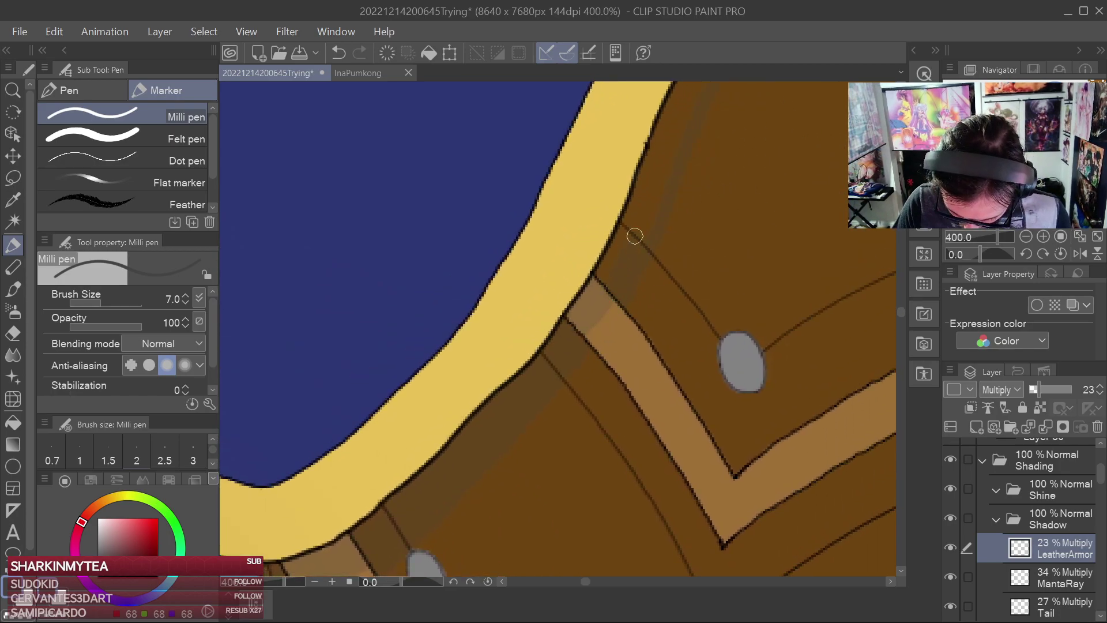
{"action": "left_click_drag", "start_coordinate": [668, 165], "coordinate": [602, 310]}
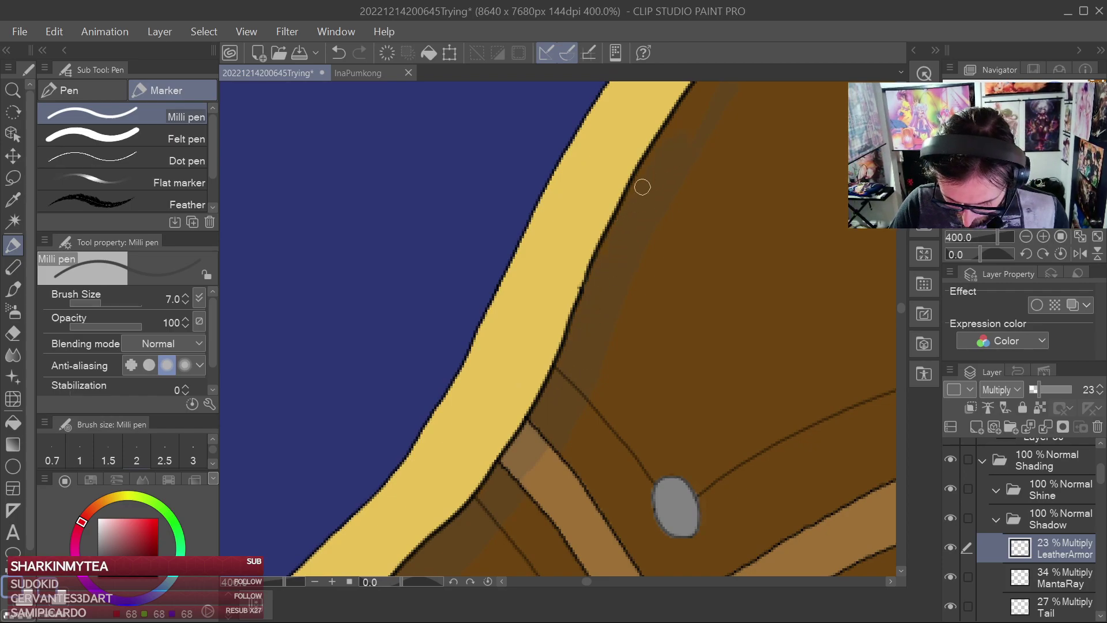
{"action": "left_click_drag", "start_coordinate": [653, 163], "coordinate": [643, 231]}
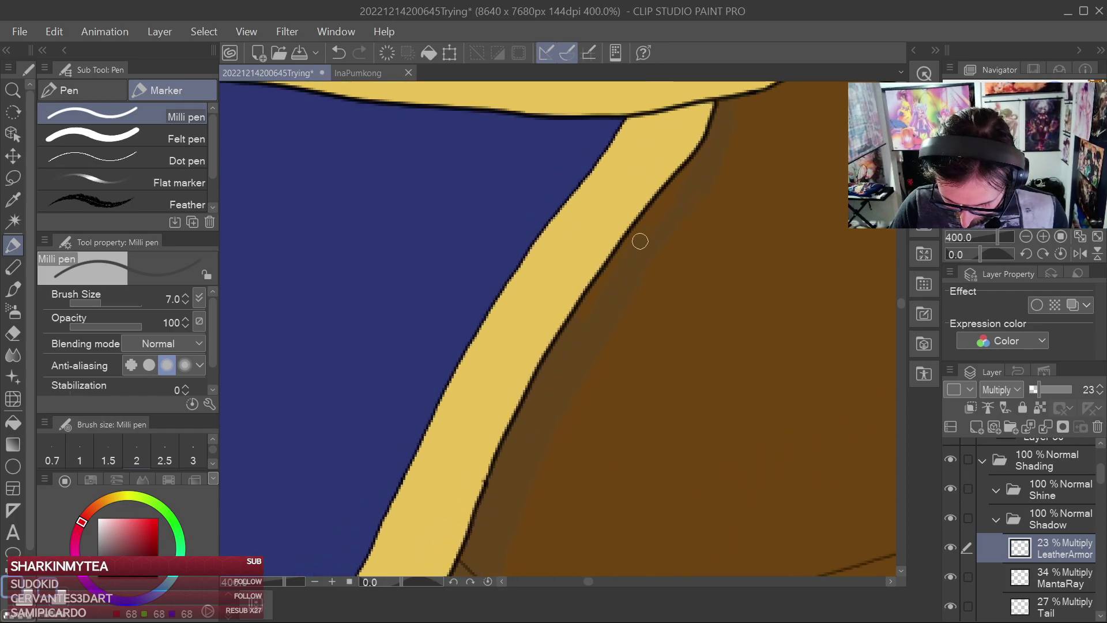
{"action": "mouse_move", "coordinate": [662, 197]}
{"action": "left_mouse_down"}
{"action": "mouse_move", "coordinate": [668, 366]}
{"action": "mouse_move", "coordinate": [736, 419]}
{"action": "left_mouse_up"}
Try the Darken blending mode on the LeatherArmor layer and return it to Multiply
{"action": "left_click", "coordinate": [1002, 389]}
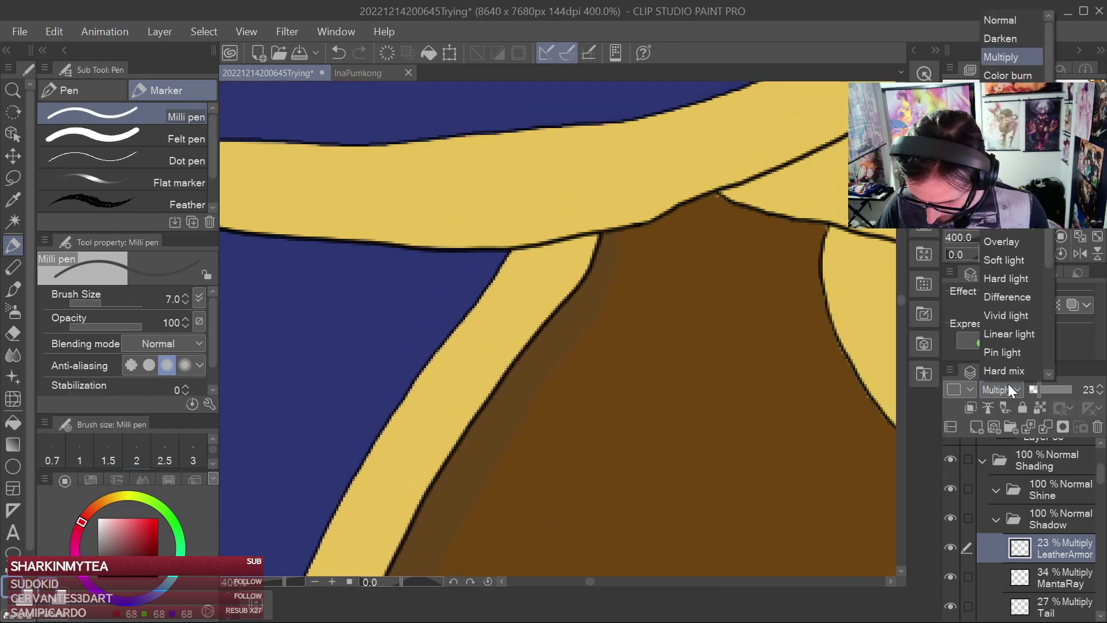
{"action": "left_click", "coordinate": [1021, 43]}
{"action": "scroll", "coordinate": [843, 256], "scroll_direction": "down", "scroll_amount": 2}
{"action": "scroll", "coordinate": [843, 256], "scroll_direction": "down", "scroll_amount": 1}
{"action": "left_click_drag", "start_coordinate": [853, 501], "coordinate": [624, 185]}
{"action": "left_click_drag", "start_coordinate": [853, 288], "coordinate": [647, 234]}
{"action": "left_click_drag", "start_coordinate": [755, 254], "coordinate": [771, 391]}
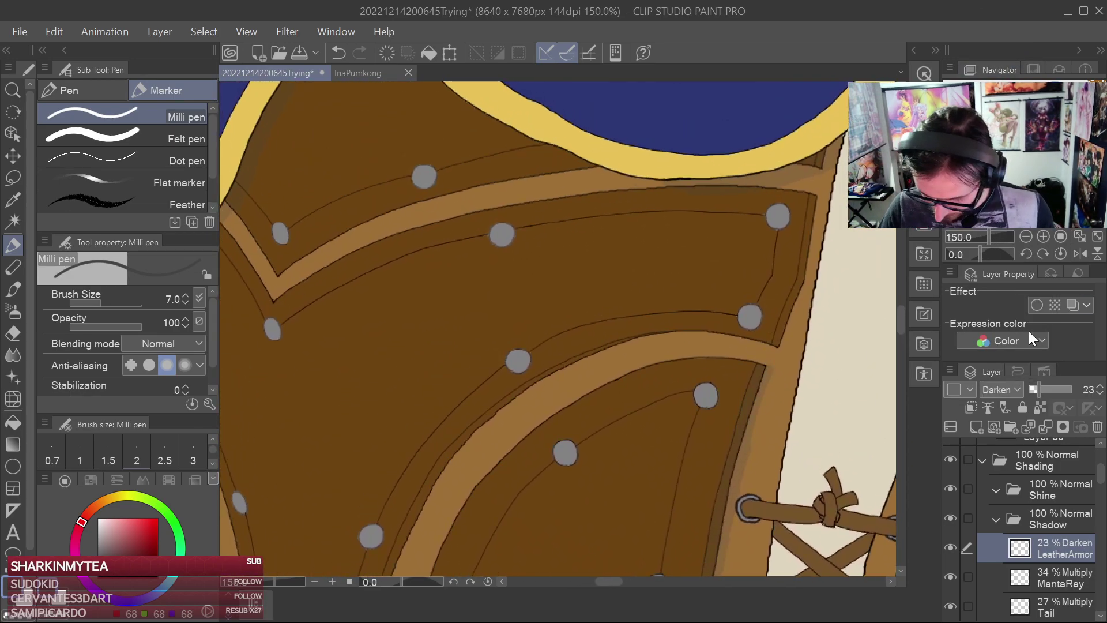
{"action": "left_click", "coordinate": [1003, 389]}
{"action": "left_click", "coordinate": [1017, 57]}
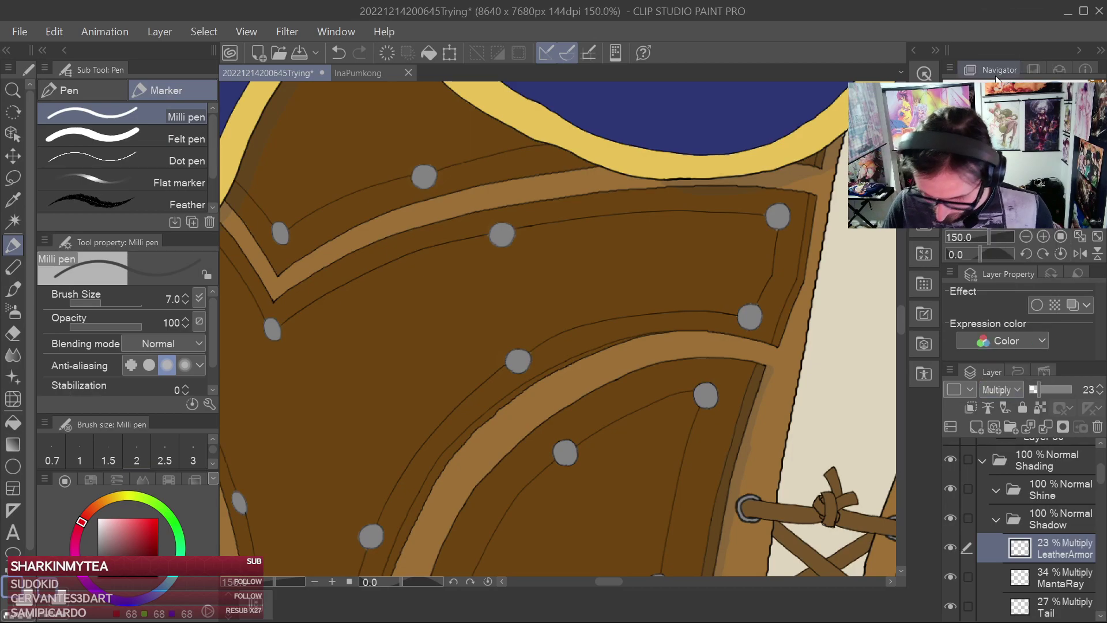
Examine the LeatherArmor shading across the whole corset and beneath the gold trim
{"action": "left_click_drag", "start_coordinate": [616, 405], "coordinate": [804, 346]}
{"action": "scroll", "coordinate": [806, 310], "scroll_direction": "down", "scroll_amount": 1}
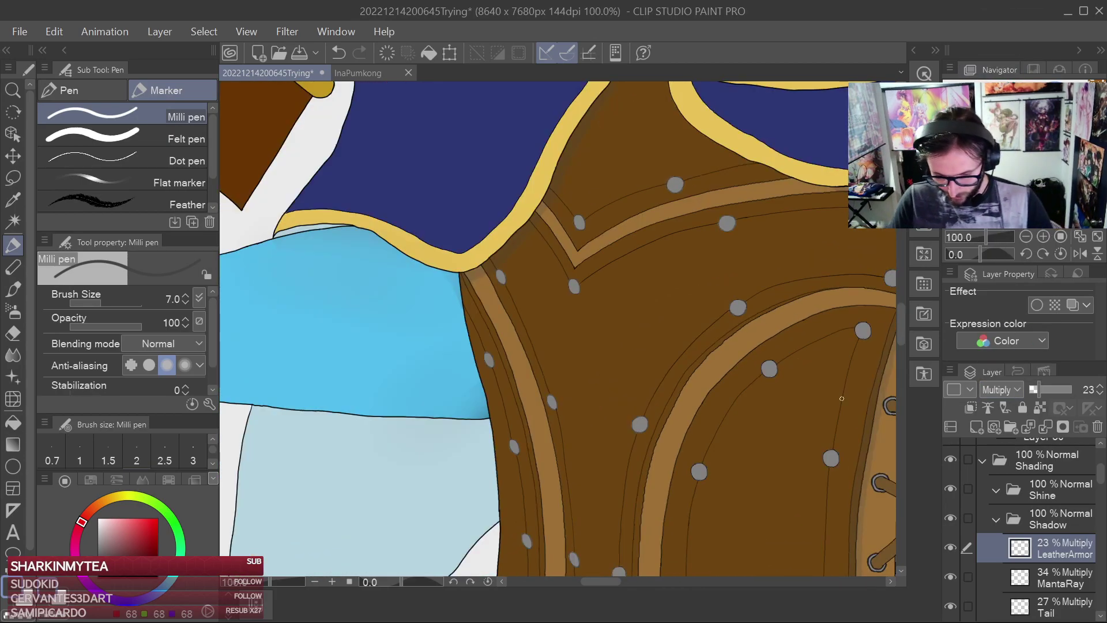
{"action": "scroll", "coordinate": [805, 309], "scroll_direction": "down", "scroll_amount": 2}
{"action": "scroll", "coordinate": [611, 347], "scroll_direction": "up", "scroll_amount": 1}
{"action": "scroll", "coordinate": [645, 345], "scroll_direction": "down", "scroll_amount": 1}
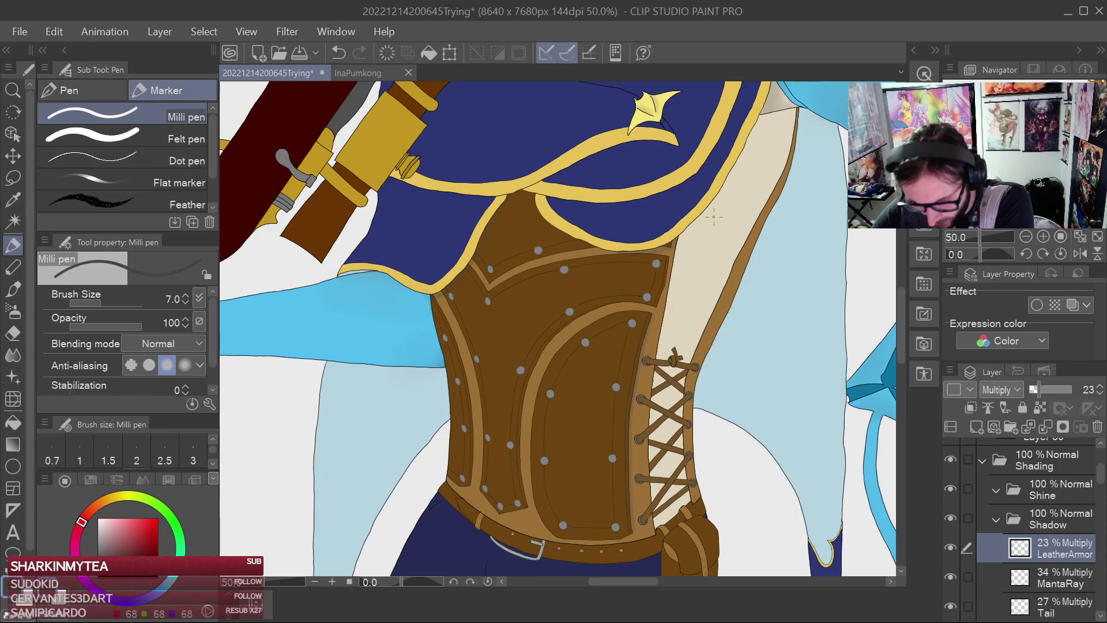
{"action": "left_click_drag", "start_coordinate": [826, 267], "coordinate": [725, 328]}
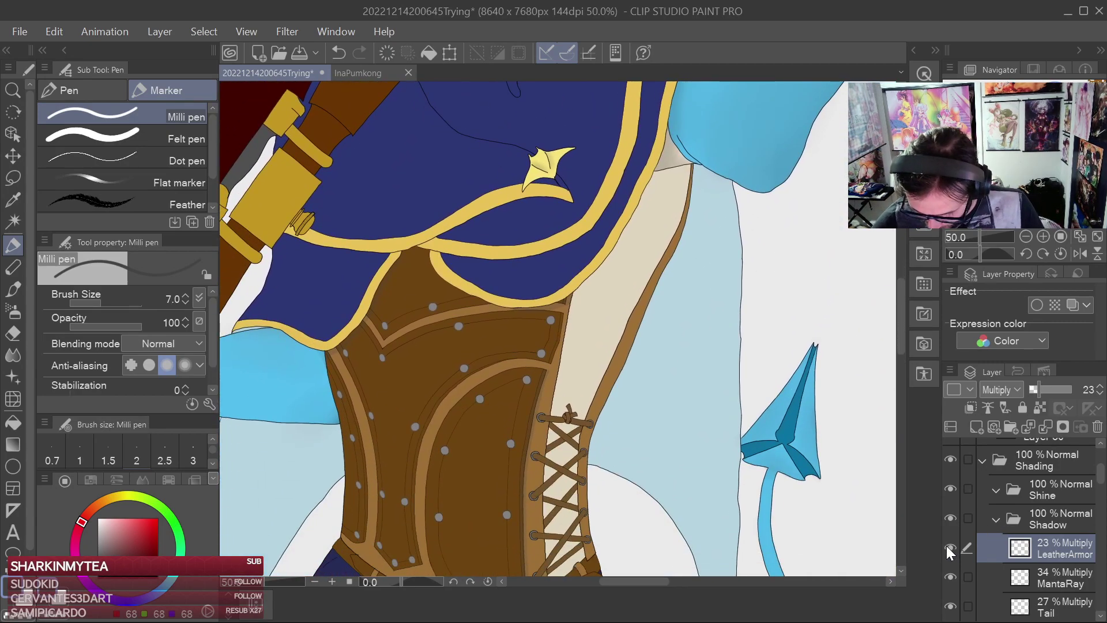
Check the corset and belt area with the view flipped horizontally and restored, and save the artwork
{"action": "left_click_drag", "start_coordinate": [843, 477], "coordinate": [890, 270]}
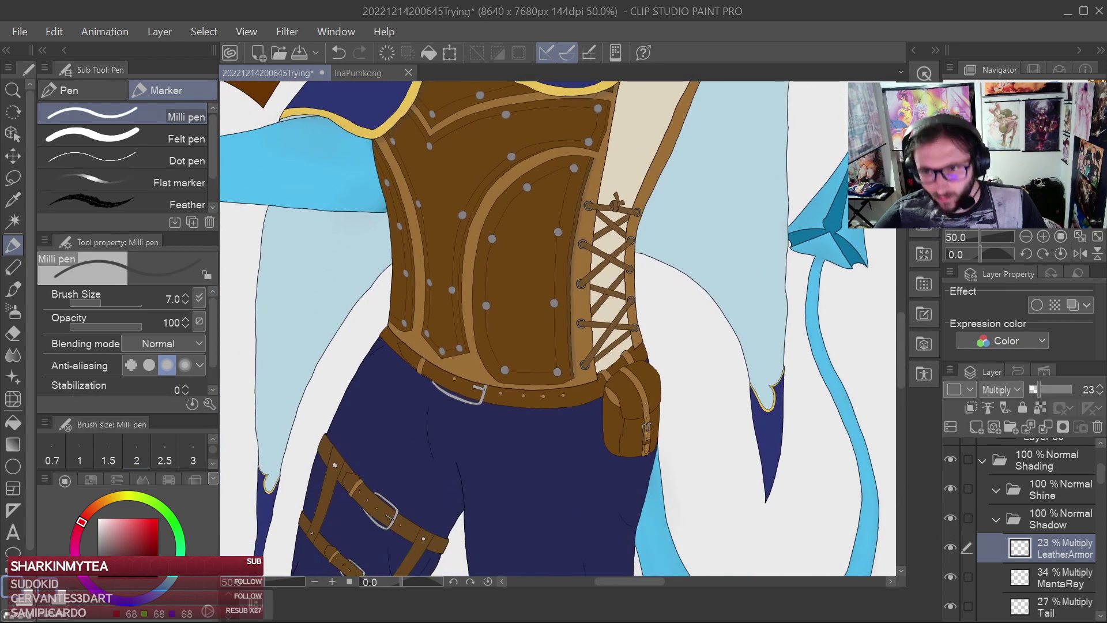
{"action": "left_click", "coordinate": [1079, 257]}
{"action": "left_click", "coordinate": [1079, 257]}
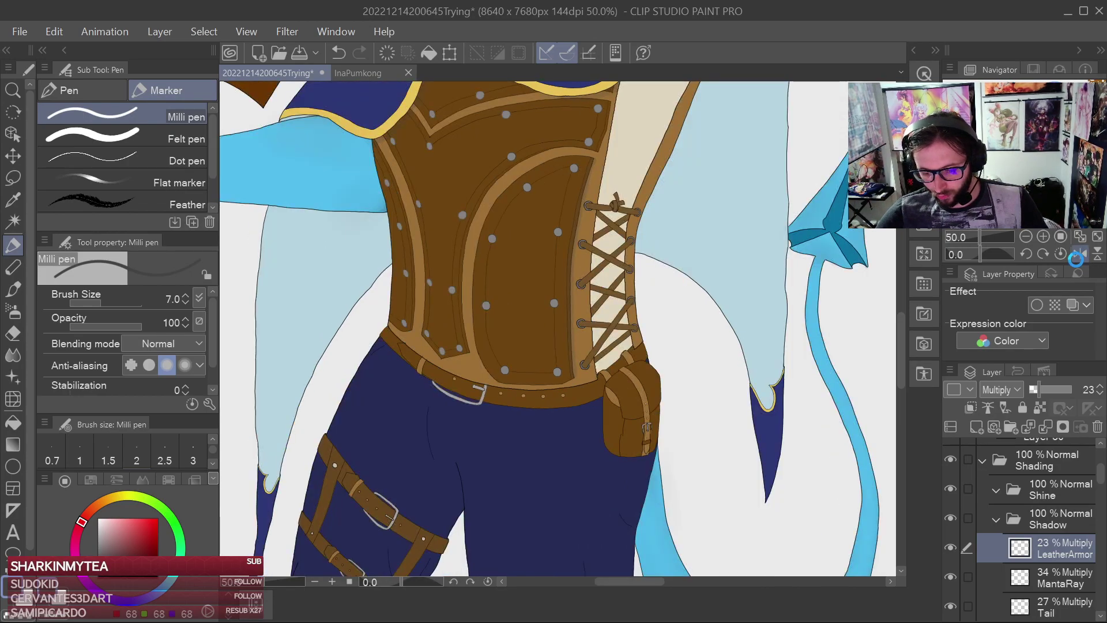
{"action": "key", "text": "ctrl+s"}
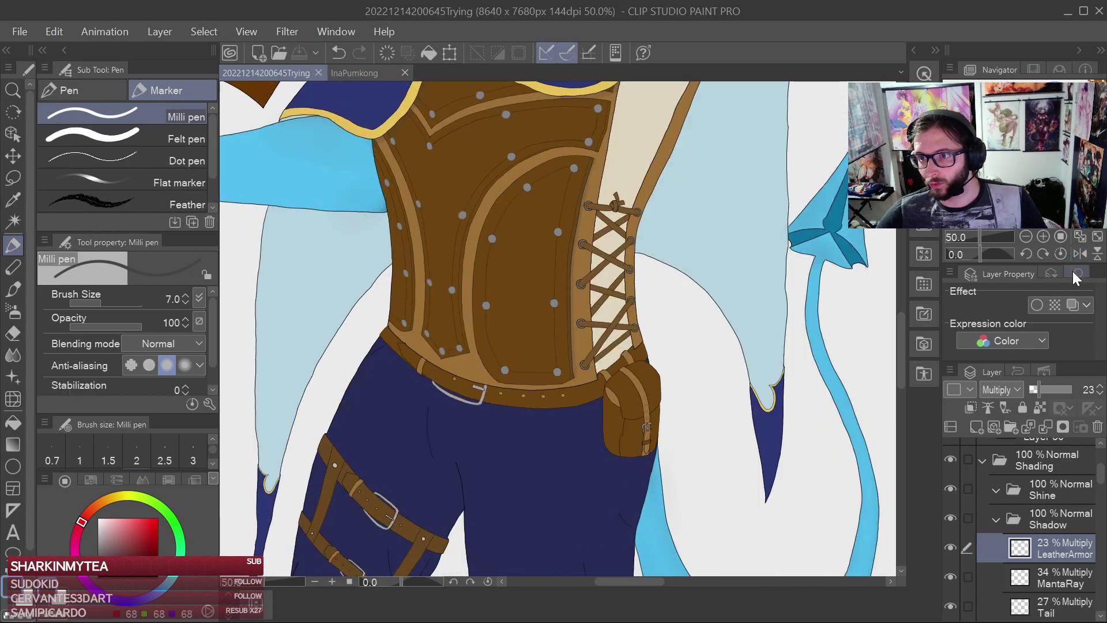
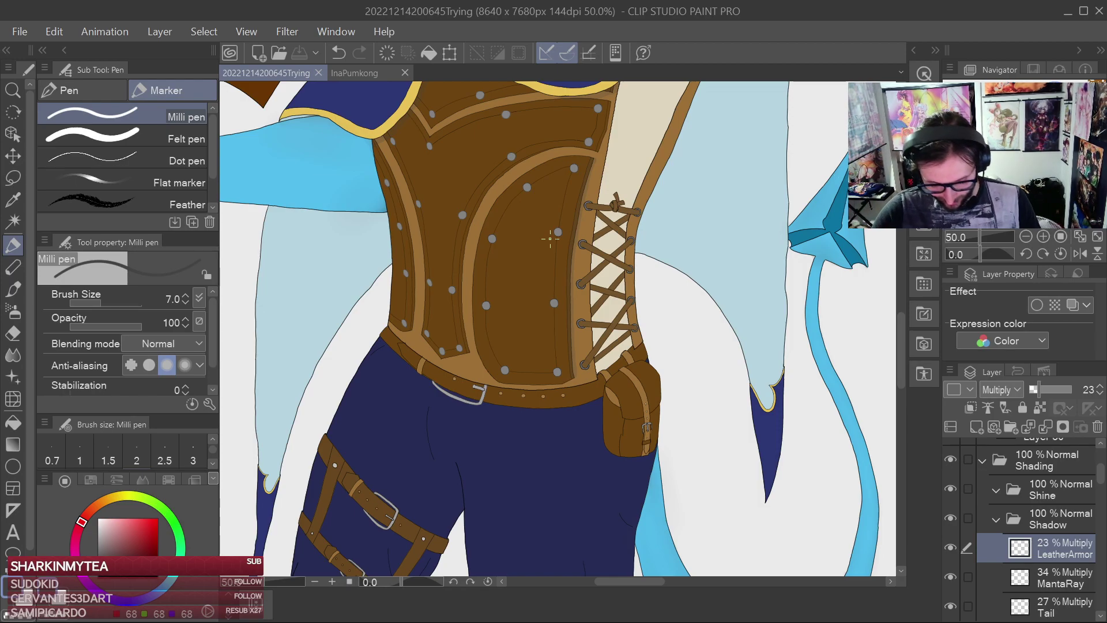
Paint a shadow on the light trim below the slanted lower corner of the corset's large front panel, beside the lacing
{"action": "scroll", "coordinate": [620, 347], "scroll_direction": "up", "scroll_amount": 4}
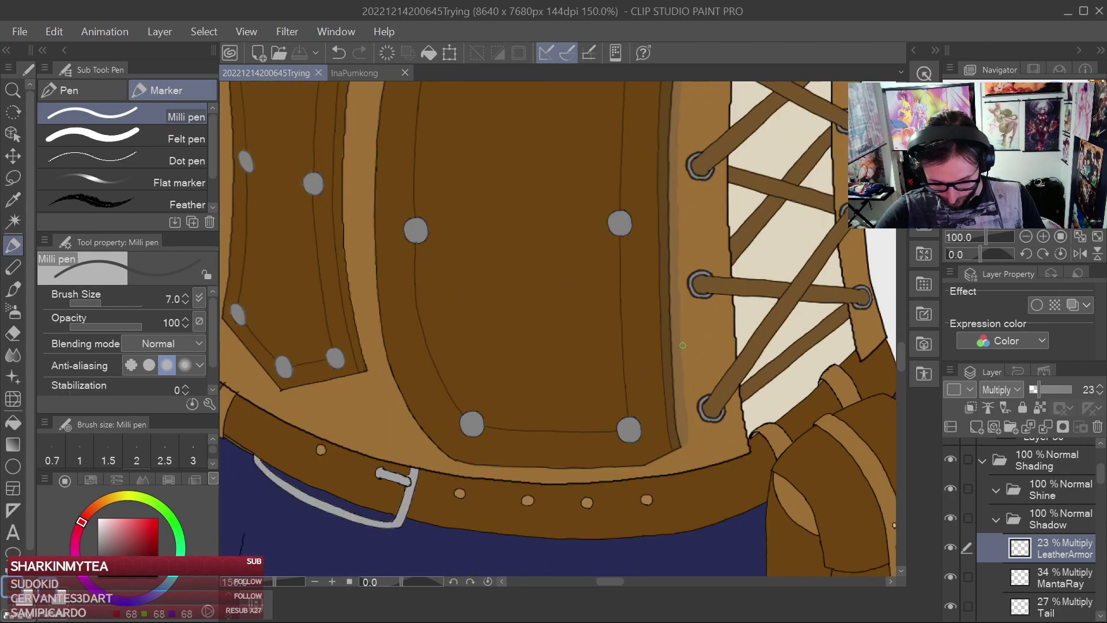
{"action": "scroll", "coordinate": [683, 345], "scroll_direction": "up", "scroll_amount": 3}
{"action": "left_click_drag", "start_coordinate": [683, 352], "coordinate": [712, 251]}
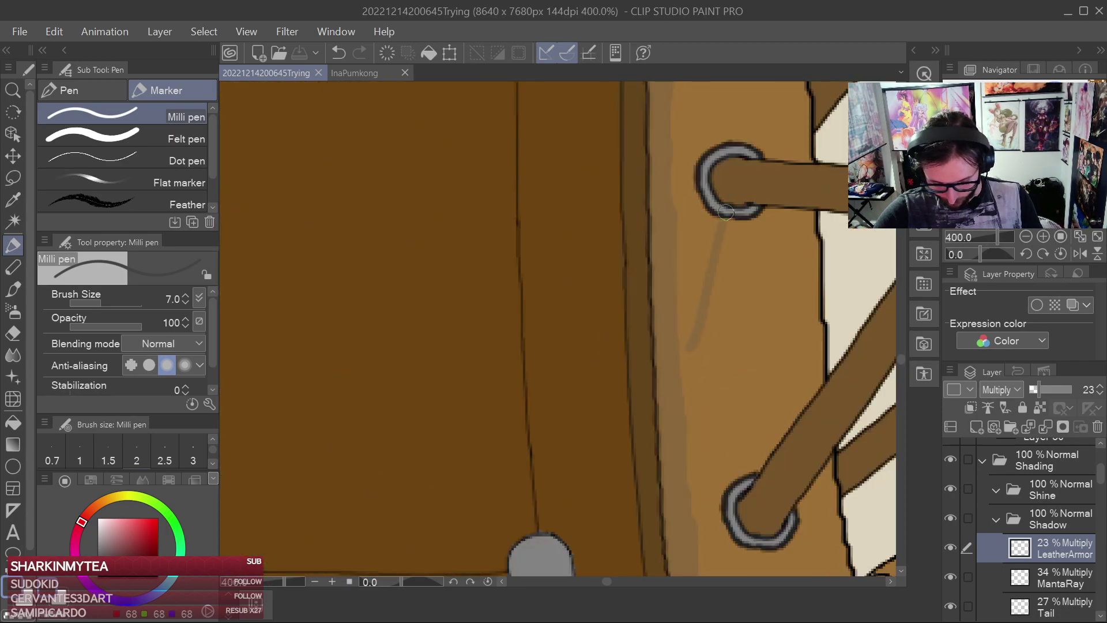
{"action": "key", "text": "ctrl+z"}
{"action": "left_click_drag", "start_coordinate": [718, 335], "coordinate": [809, 50]}
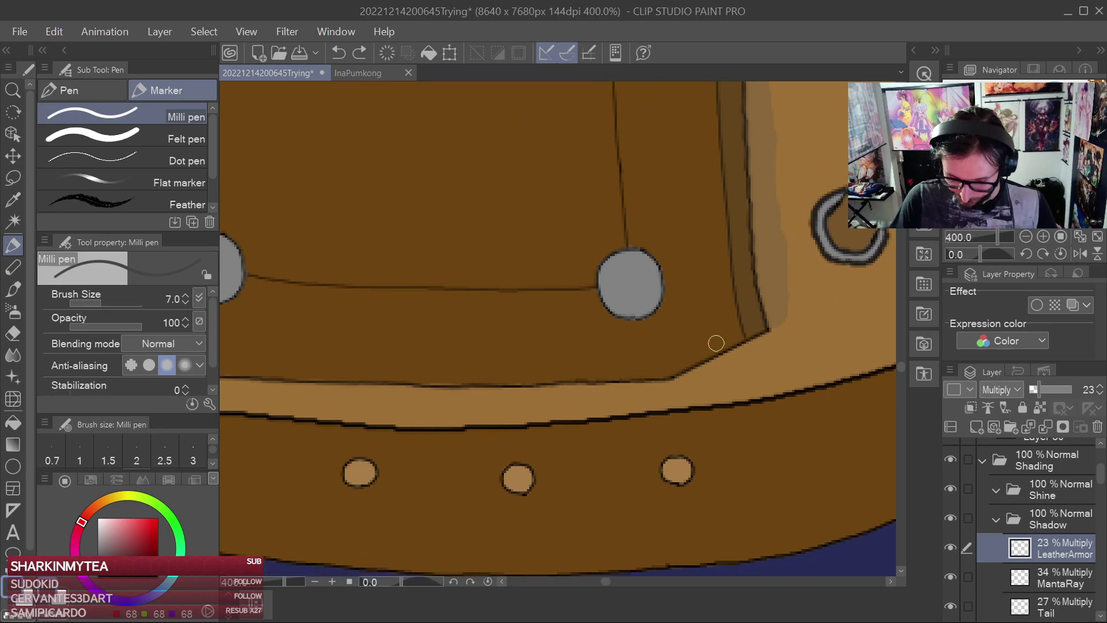
{"action": "left_click_drag", "start_coordinate": [676, 386], "coordinate": [742, 350]}
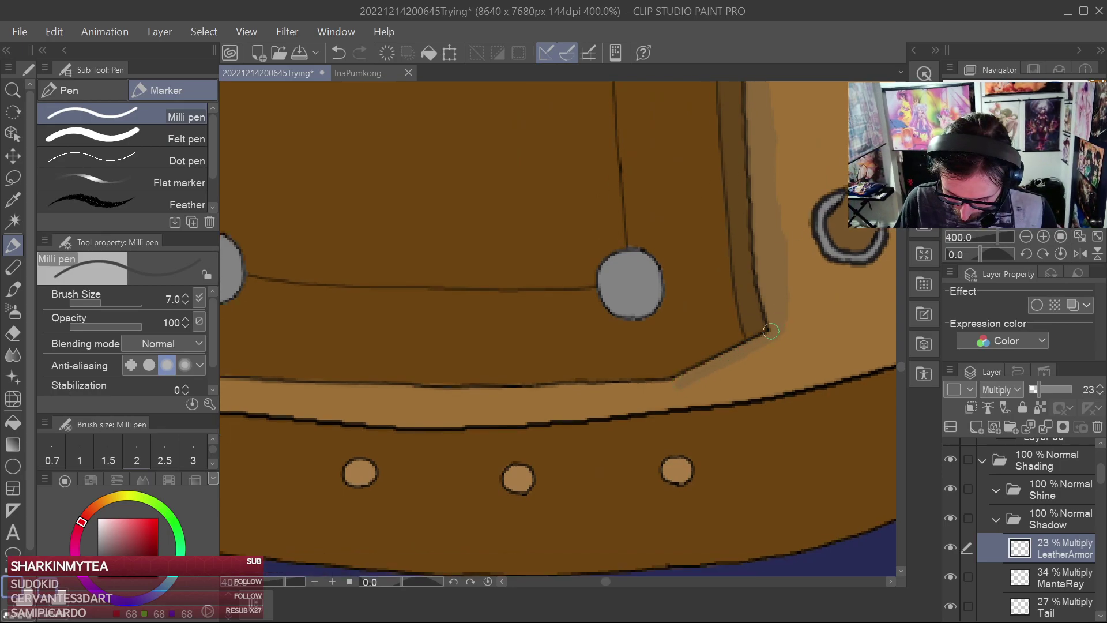
Extend the trim shadow along the large front panel's whole bottom edge, just above the belt
{"action": "left_click_drag", "start_coordinate": [613, 363], "coordinate": [866, 325]}
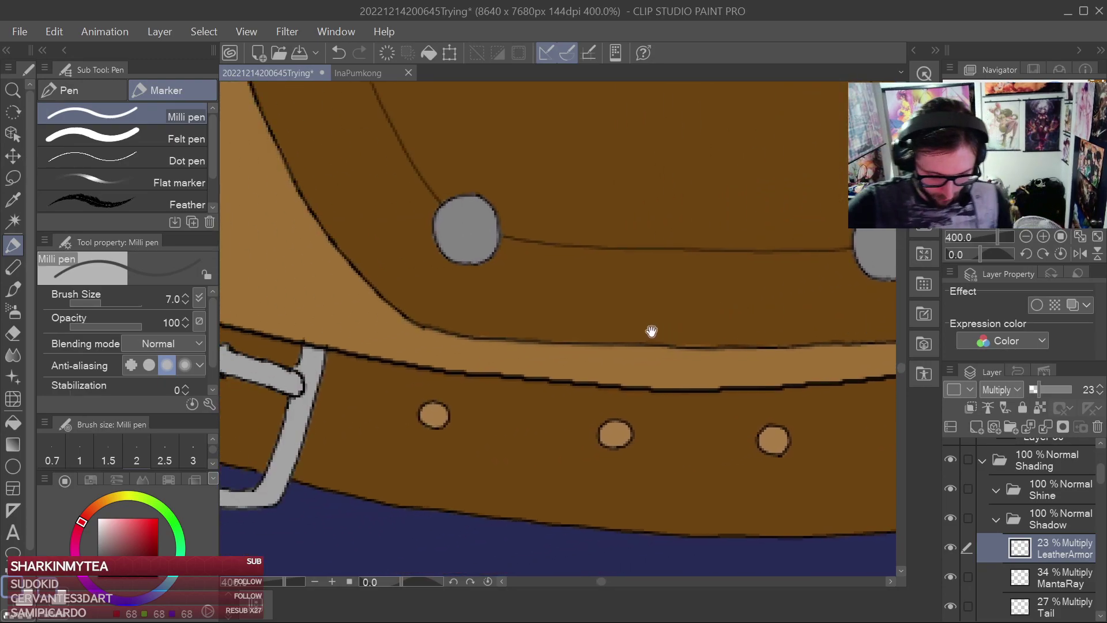
{"action": "left_click_drag", "start_coordinate": [575, 320], "coordinate": [457, 352]}
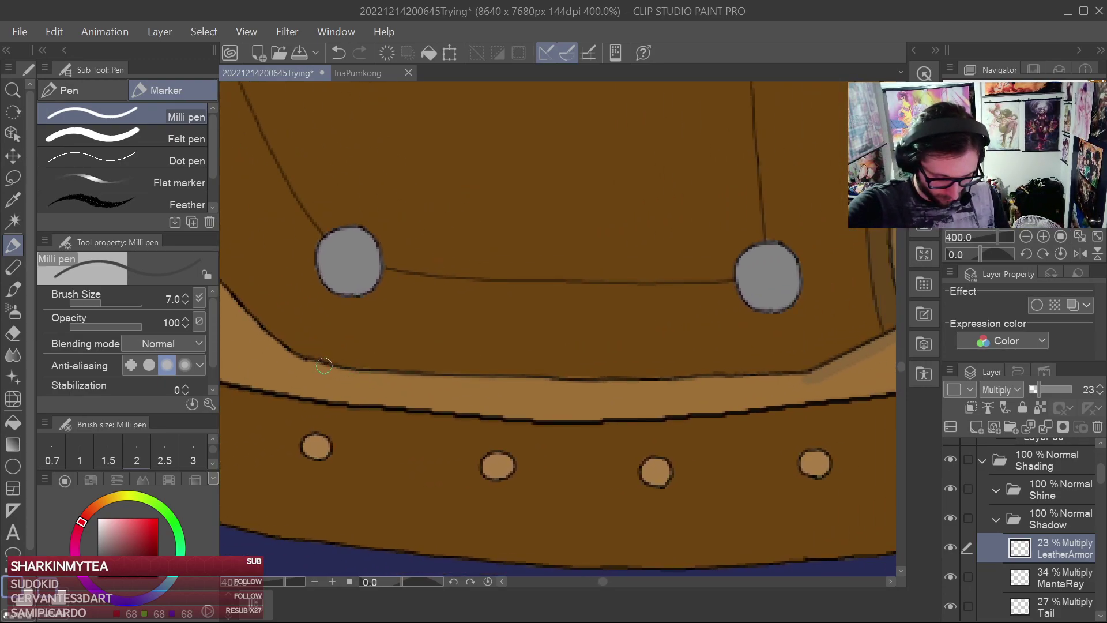
{"action": "mouse_move", "coordinate": [323, 365]}
{"action": "left_mouse_down"}
{"action": "mouse_move", "coordinate": [419, 386]}
{"action": "mouse_move", "coordinate": [804, 375]}
{"action": "left_mouse_up"}
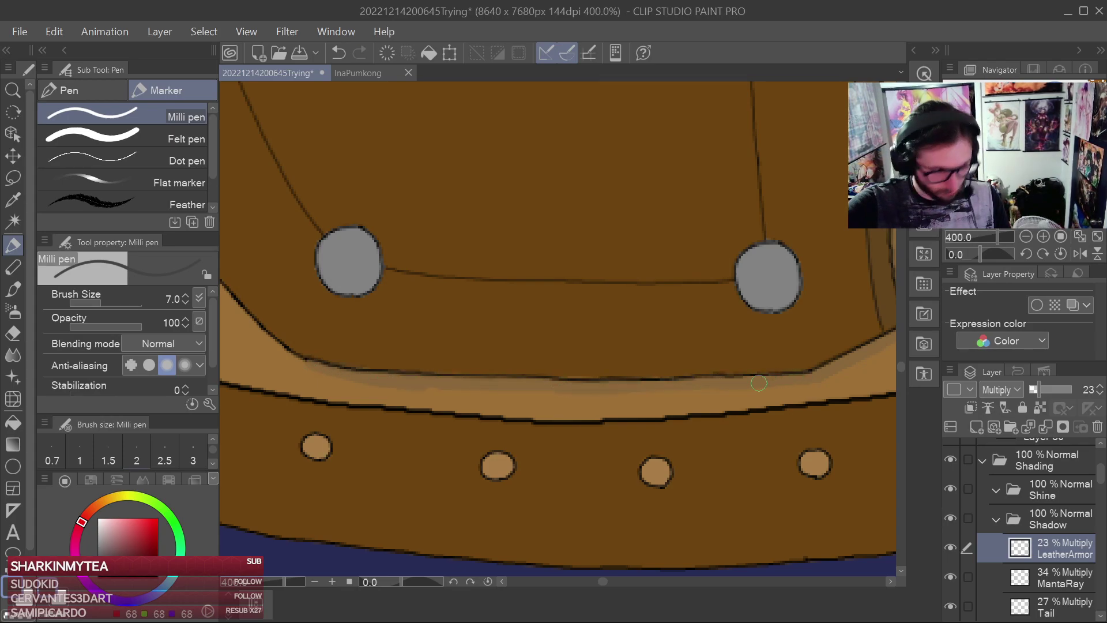
{"action": "left_click_drag", "start_coordinate": [549, 339], "coordinate": [616, 345]}
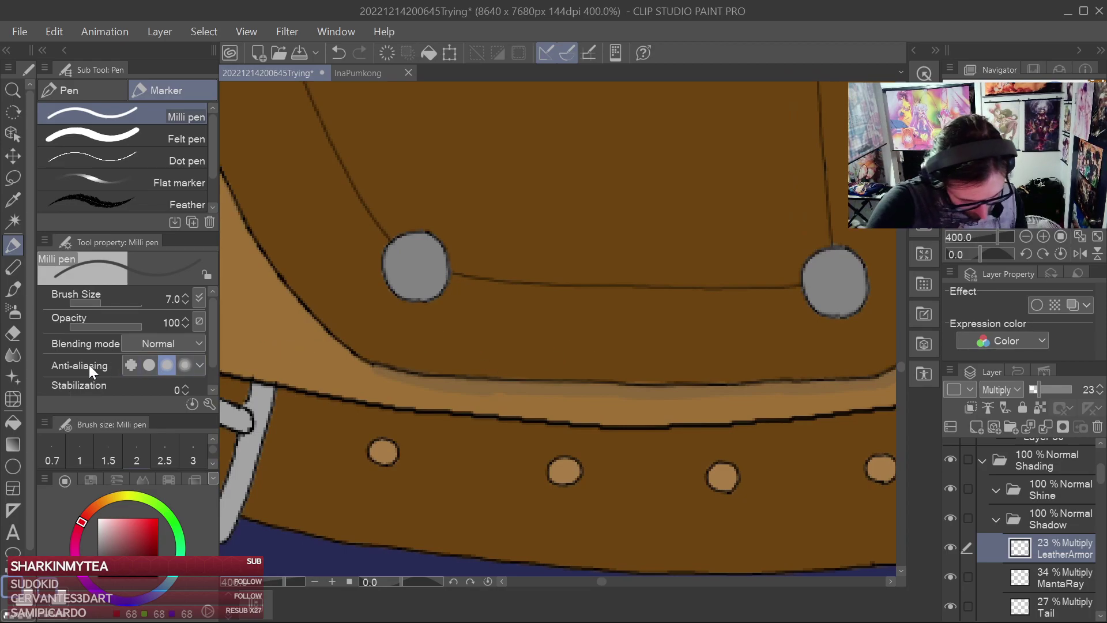
{"action": "key", "text": "e"}
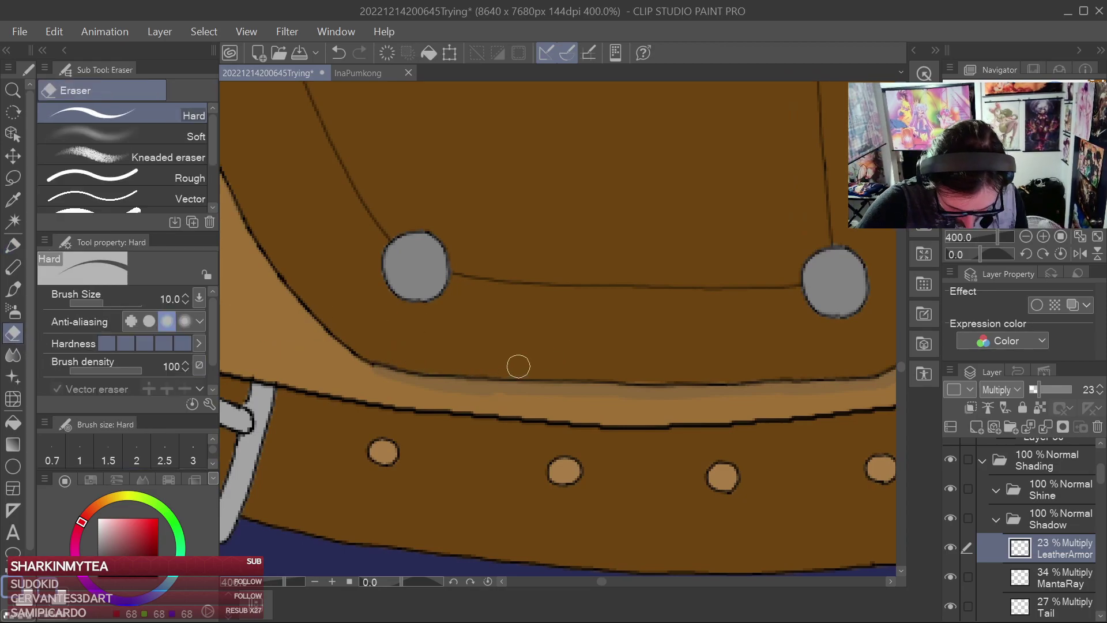
{"action": "key", "text": "p"}
Shade the light trim beneath the middle panel's bottom edge with the Milli pen, reaching its pointed lower corner
{"action": "scroll", "coordinate": [652, 196], "scroll_direction": "down", "scroll_amount": 2}
{"action": "left_click_drag", "start_coordinate": [652, 196], "coordinate": [669, 462]}
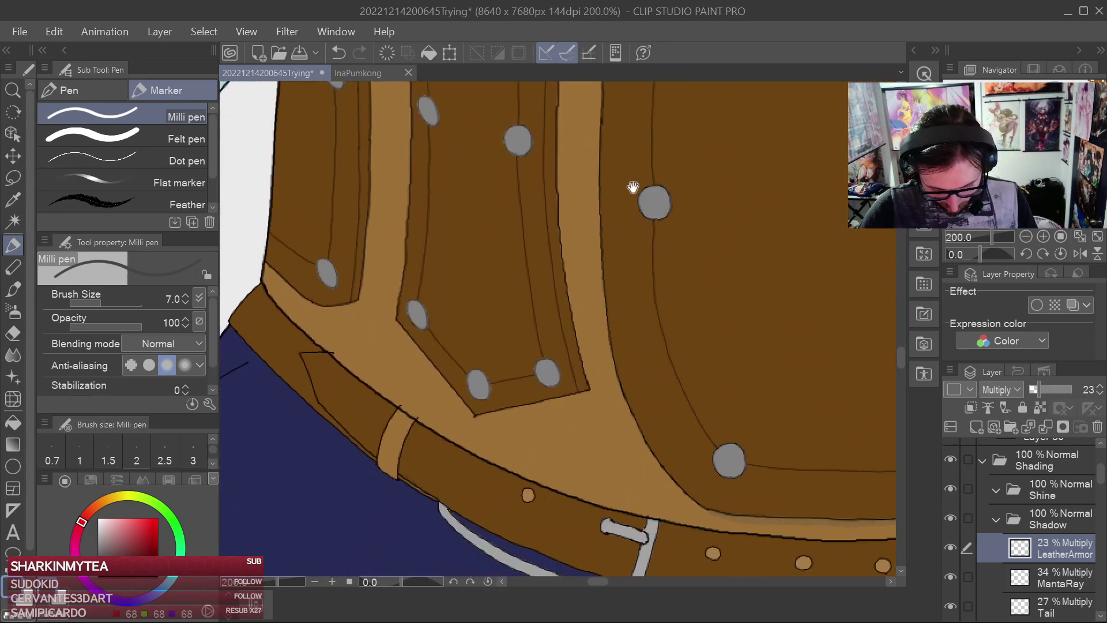
{"action": "left_click_drag", "start_coordinate": [635, 182], "coordinate": [701, 100]}
{"action": "scroll", "coordinate": [646, 320], "scroll_direction": "up", "scroll_amount": 4}
{"action": "left_click_drag", "start_coordinate": [552, 379], "coordinate": [767, 310]}
{"action": "mouse_move", "coordinate": [461, 313]}
{"action": "left_mouse_down"}
{"action": "mouse_move", "coordinate": [678, 277]}
{"action": "mouse_move", "coordinate": [591, 285]}
{"action": "mouse_move", "coordinate": [831, 227]}
{"action": "mouse_move", "coordinate": [640, 288]}
{"action": "mouse_move", "coordinate": [684, 265]}
{"action": "left_mouse_up"}
{"action": "left_click_drag", "start_coordinate": [709, 241], "coordinate": [562, 388]}
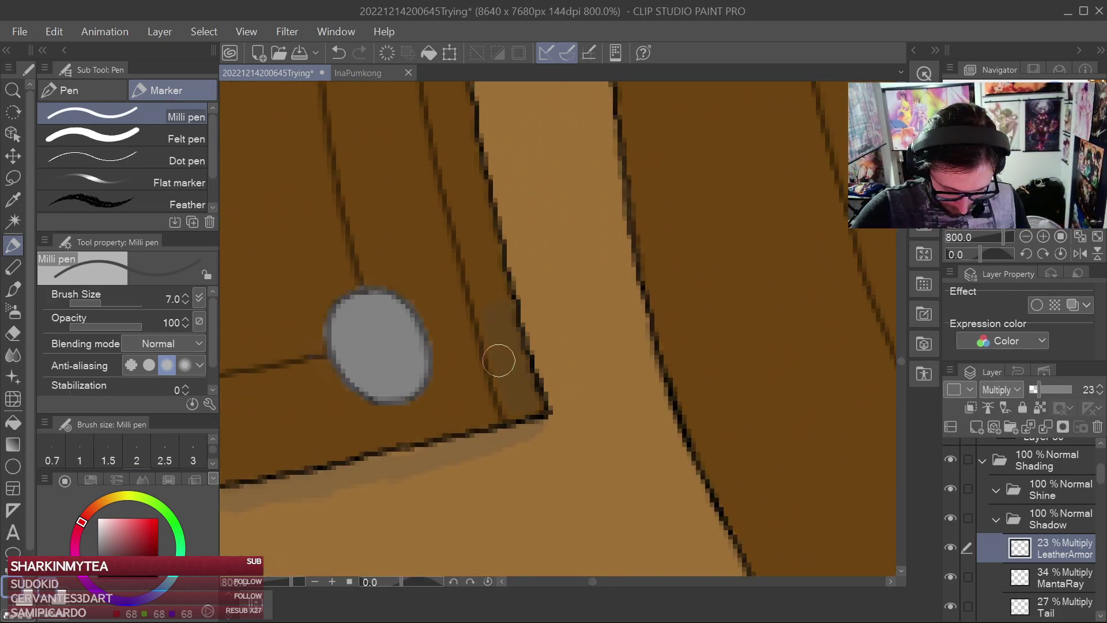
Fill the narrow strip between the middle panel's inner line and the light band with shadow, from the lower corner up the straight stretch
{"action": "scroll", "coordinate": [511, 204], "scroll_direction": "down", "scroll_amount": 3}
{"action": "left_click_drag", "start_coordinate": [511, 204], "coordinate": [540, 378]}
{"action": "scroll", "coordinate": [541, 378], "scroll_direction": "up", "scroll_amount": 1}
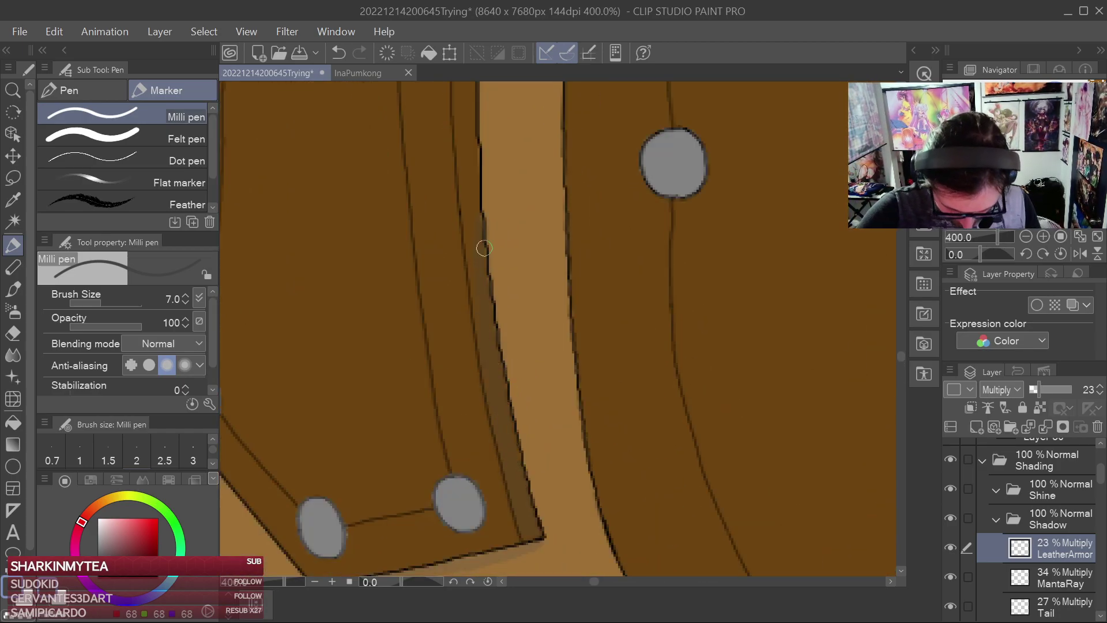
{"action": "left_click_drag", "start_coordinate": [482, 164], "coordinate": [482, 313]}
{"action": "mouse_move", "coordinate": [474, 321]}
{"action": "left_mouse_down"}
{"action": "mouse_move", "coordinate": [469, 252]}
{"action": "mouse_move", "coordinate": [468, 269]}
{"action": "left_mouse_up"}
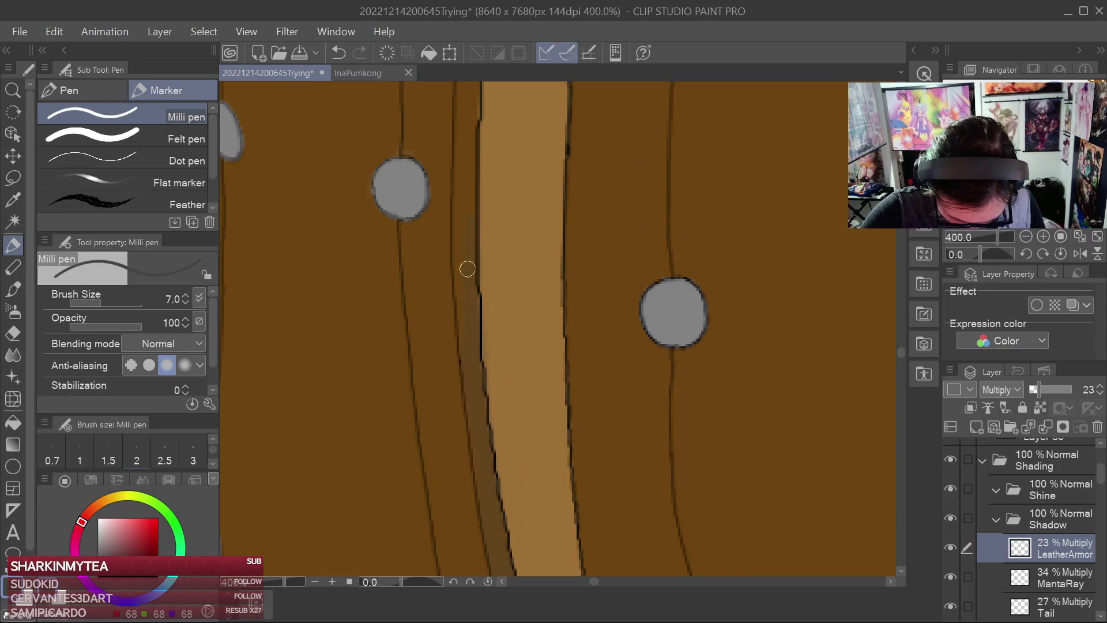
{"action": "scroll", "coordinate": [466, 300], "scroll_direction": "up", "scroll_amount": 4}
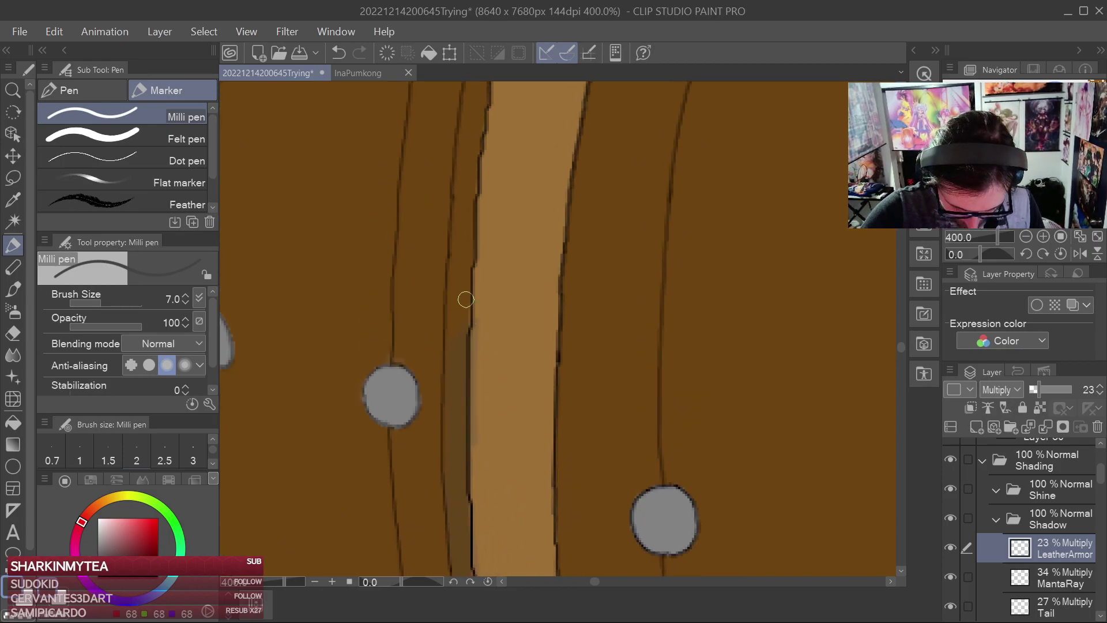
Continue the shadow strip upward along the outer edge of the curved light band, following the arc toward its top
{"action": "scroll", "coordinate": [482, 191], "scroll_direction": "up", "scroll_amount": 4}
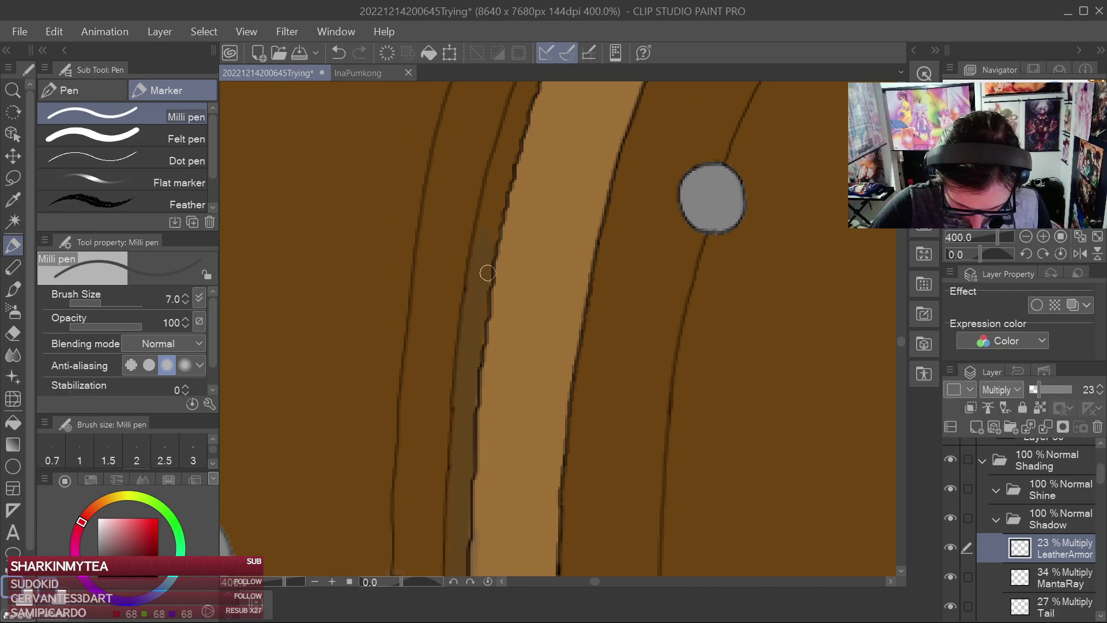
{"action": "scroll", "coordinate": [486, 274], "scroll_direction": "up", "scroll_amount": 4}
{"action": "mouse_move", "coordinate": [488, 342]}
{"action": "left_mouse_down"}
{"action": "mouse_move", "coordinate": [459, 380]}
{"action": "mouse_move", "coordinate": [493, 304]}
{"action": "mouse_move", "coordinate": [481, 362]}
{"action": "mouse_move", "coordinate": [484, 321]}
{"action": "left_mouse_up"}
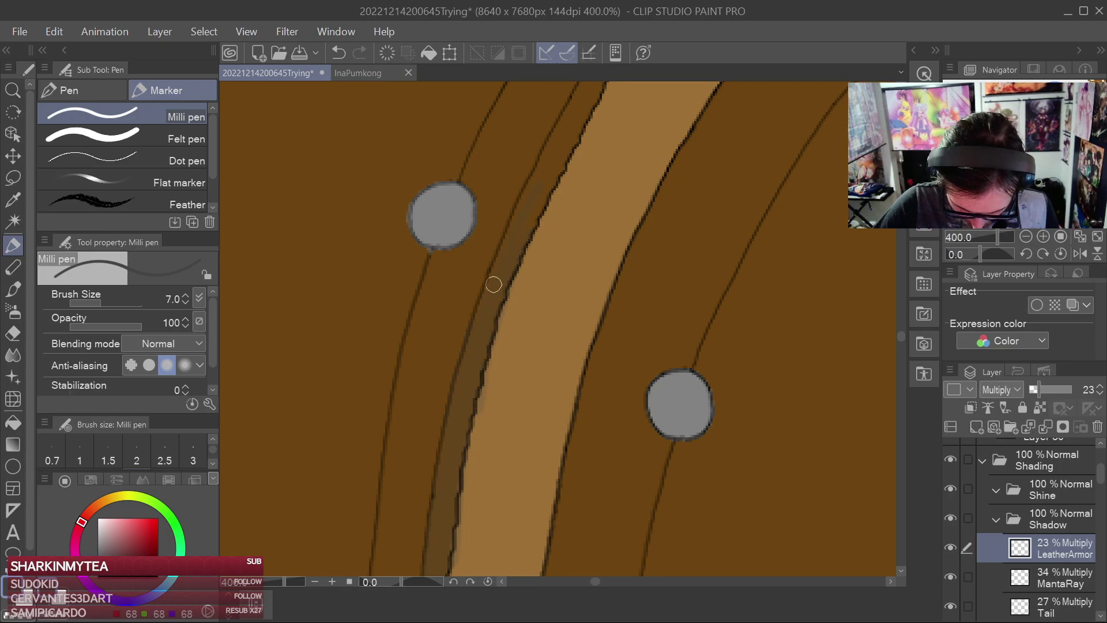
{"action": "left_click_drag", "start_coordinate": [559, 144], "coordinate": [534, 231]}
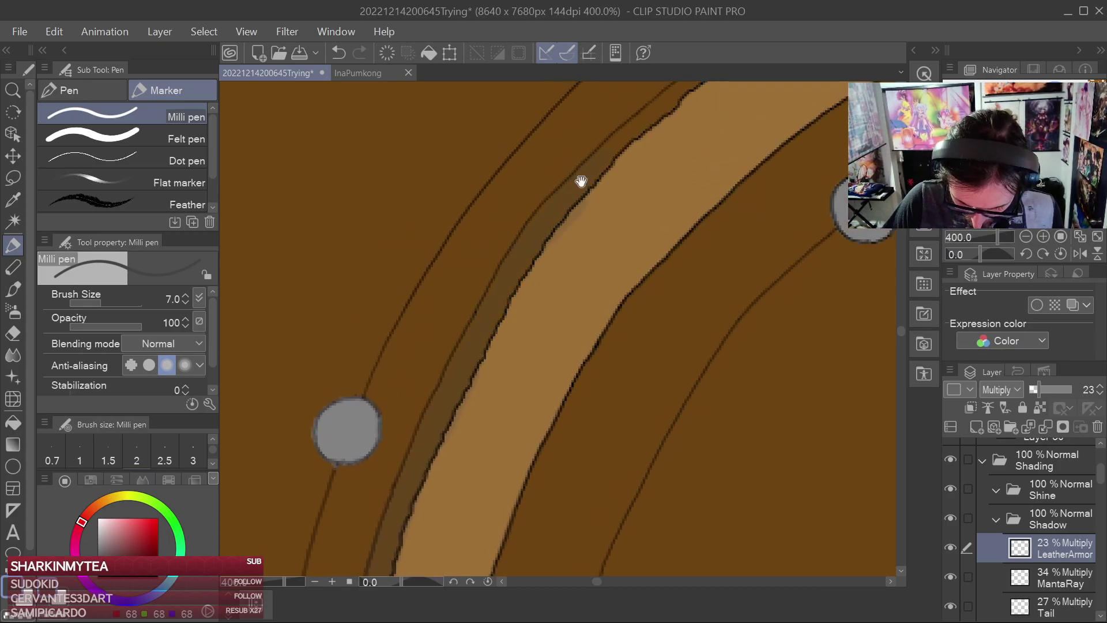
{"action": "left_click_drag", "start_coordinate": [580, 193], "coordinate": [494, 277]}
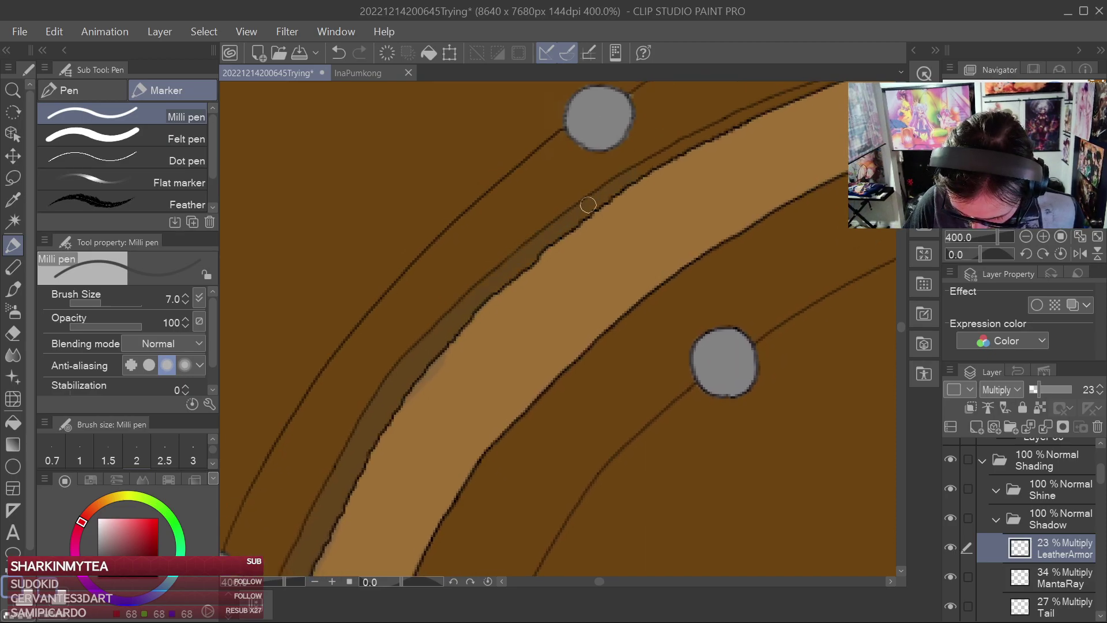
{"action": "left_click_drag", "start_coordinate": [692, 138], "coordinate": [514, 253]}
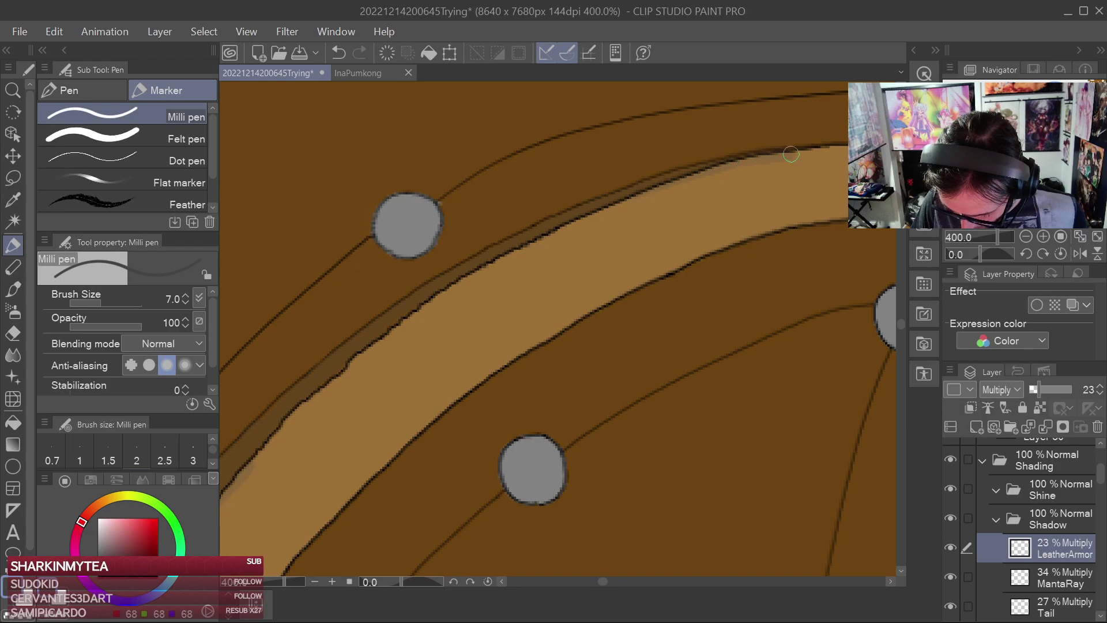
Check the shadows along the rounded front panel of the leather corset, from its top curve down to the belt
{"action": "left_click_drag", "start_coordinate": [800, 194], "coordinate": [525, 262]}
{"action": "left_click_drag", "start_coordinate": [801, 313], "coordinate": [834, 120]}
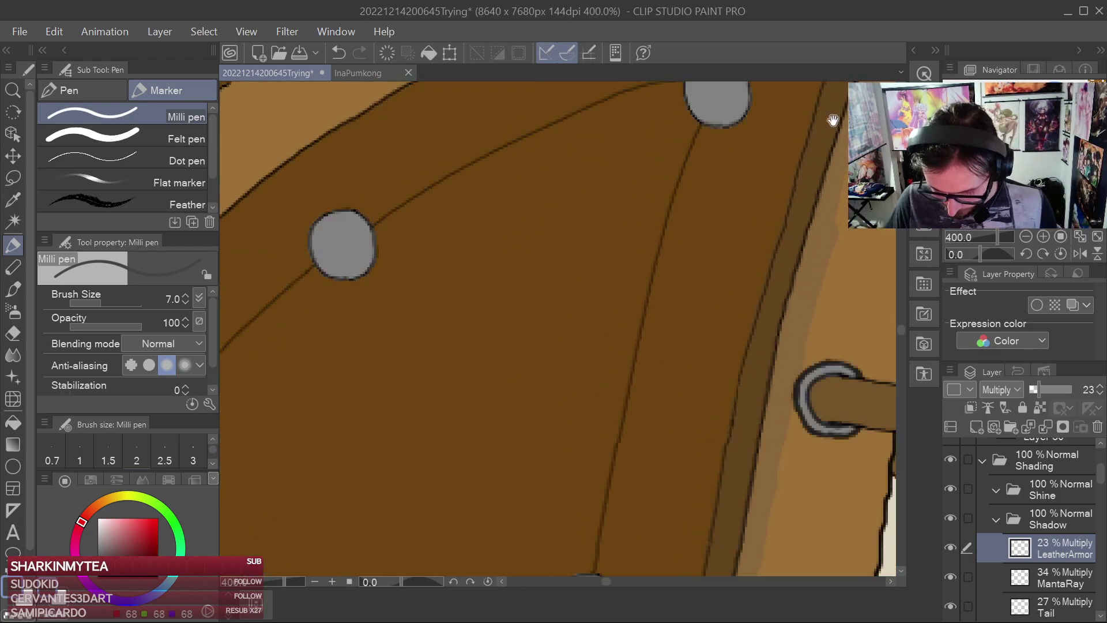
{"action": "scroll", "coordinate": [808, 138], "scroll_direction": "down", "scroll_amount": 4}
{"action": "left_click_drag", "start_coordinate": [780, 275], "coordinate": [736, 519]}
{"action": "left_click_drag", "start_coordinate": [766, 336], "coordinate": [776, 385]}
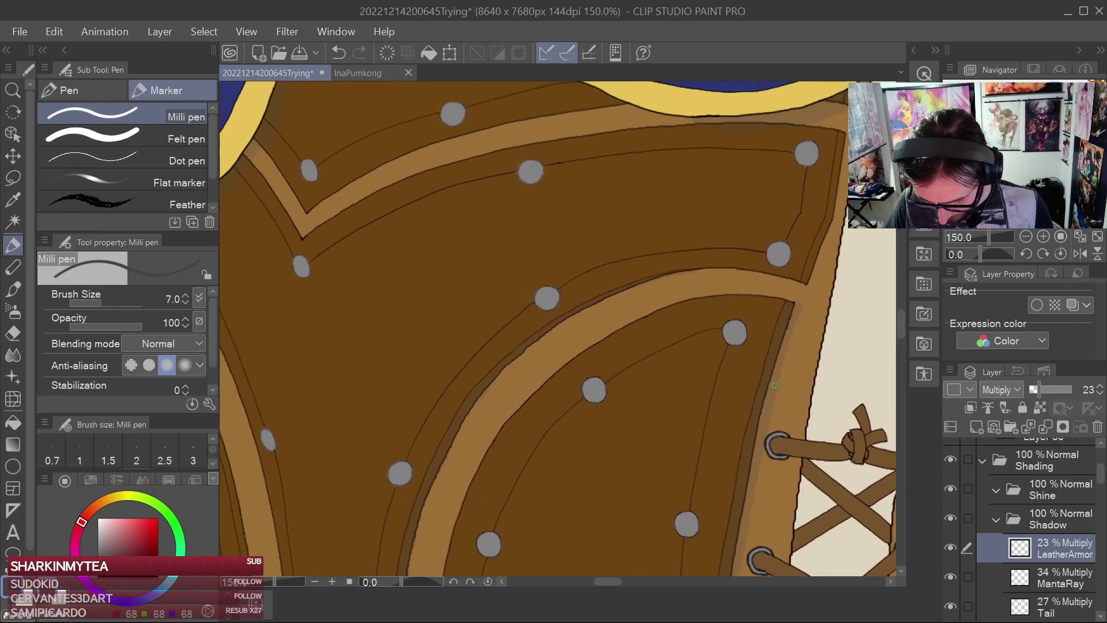
{"action": "scroll", "coordinate": [776, 385], "scroll_direction": "up", "scroll_amount": 5}
{"action": "scroll", "coordinate": [675, 262], "scroll_direction": "down", "scroll_amount": 4}
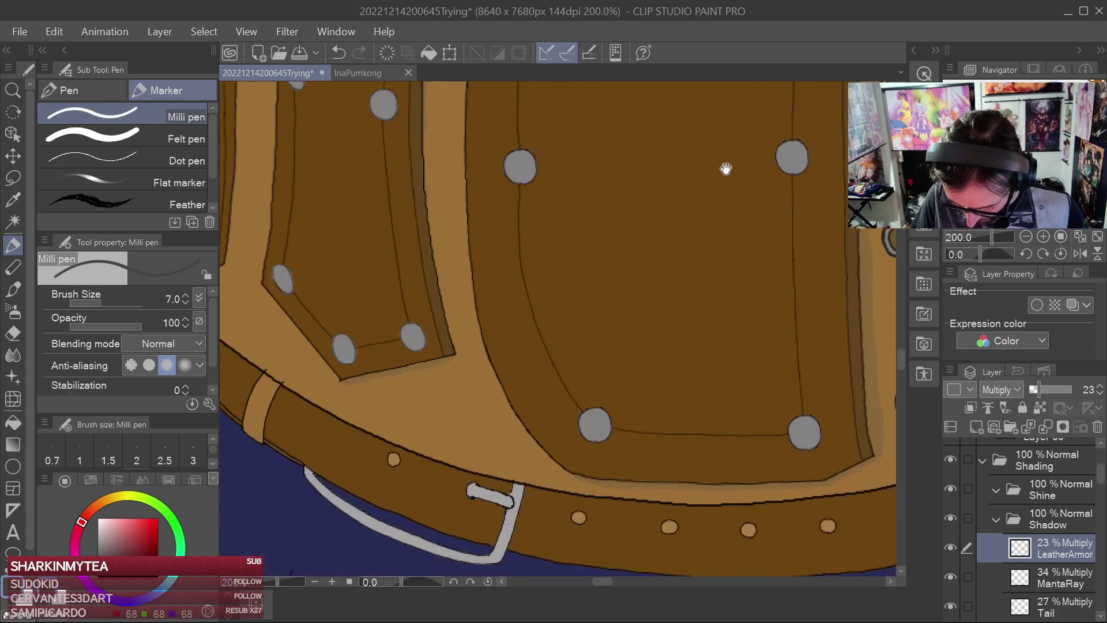
{"action": "left_click_drag", "start_coordinate": [731, 175], "coordinate": [601, 455]}
{"action": "left_click_drag", "start_coordinate": [579, 275], "coordinate": [630, 524]}
Paint a thin shadow on the light curved trim directly beneath the upper panel's lower edge, up to its corner
{"action": "scroll", "coordinate": [625, 468], "scroll_direction": "up", "scroll_amount": 2}
{"action": "left_click_drag", "start_coordinate": [759, 302], "coordinate": [505, 428]}
{"action": "mouse_move", "coordinate": [595, 322]}
{"action": "left_mouse_down"}
{"action": "mouse_move", "coordinate": [683, 308]}
{"action": "mouse_move", "coordinate": [783, 327]}
{"action": "mouse_move", "coordinate": [766, 334]}
{"action": "mouse_move", "coordinate": [685, 314]}
{"action": "mouse_move", "coordinate": [707, 324]}
{"action": "mouse_move", "coordinate": [634, 297]}
{"action": "mouse_move", "coordinate": [719, 308]}
{"action": "left_mouse_up"}
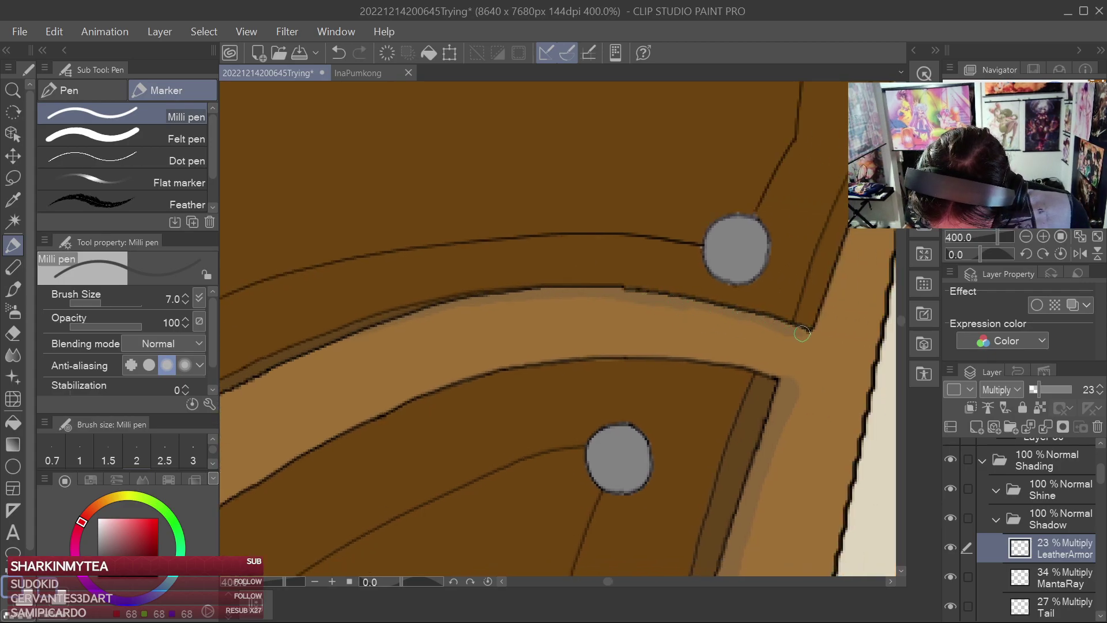
{"action": "left_click_drag", "start_coordinate": [838, 242], "coordinate": [716, 256]}
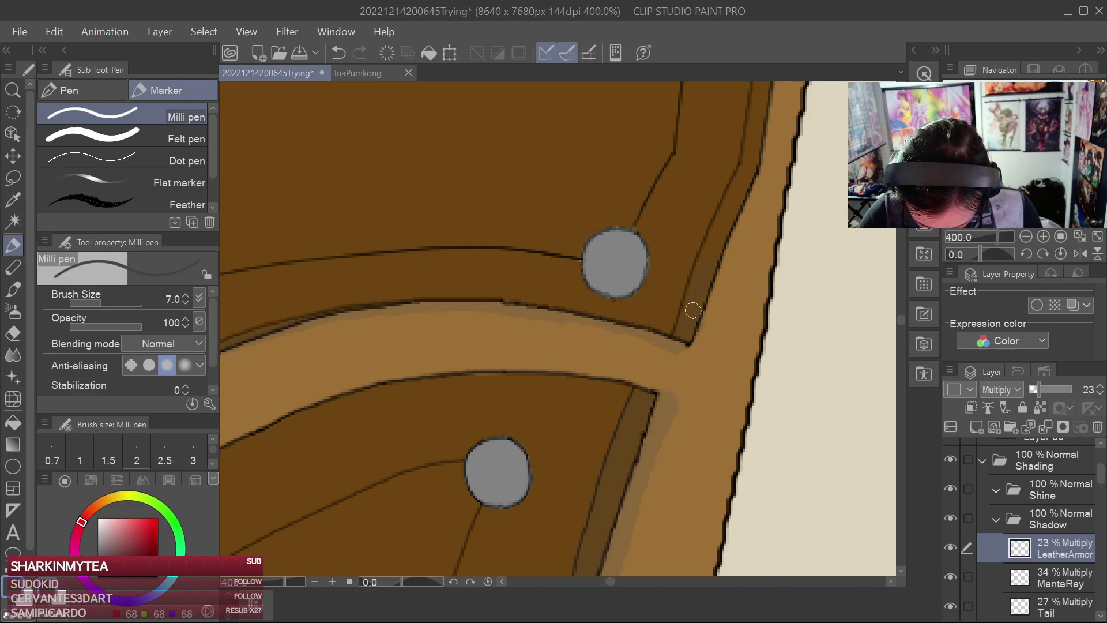
Shade the light trim beside the upper panel's angled outer edge, from its top corner to its bottom corner
{"action": "mouse_move", "coordinate": [679, 323]}
{"action": "left_mouse_down"}
{"action": "mouse_move", "coordinate": [735, 193]}
{"action": "mouse_move", "coordinate": [623, 426]}
{"action": "left_mouse_up"}
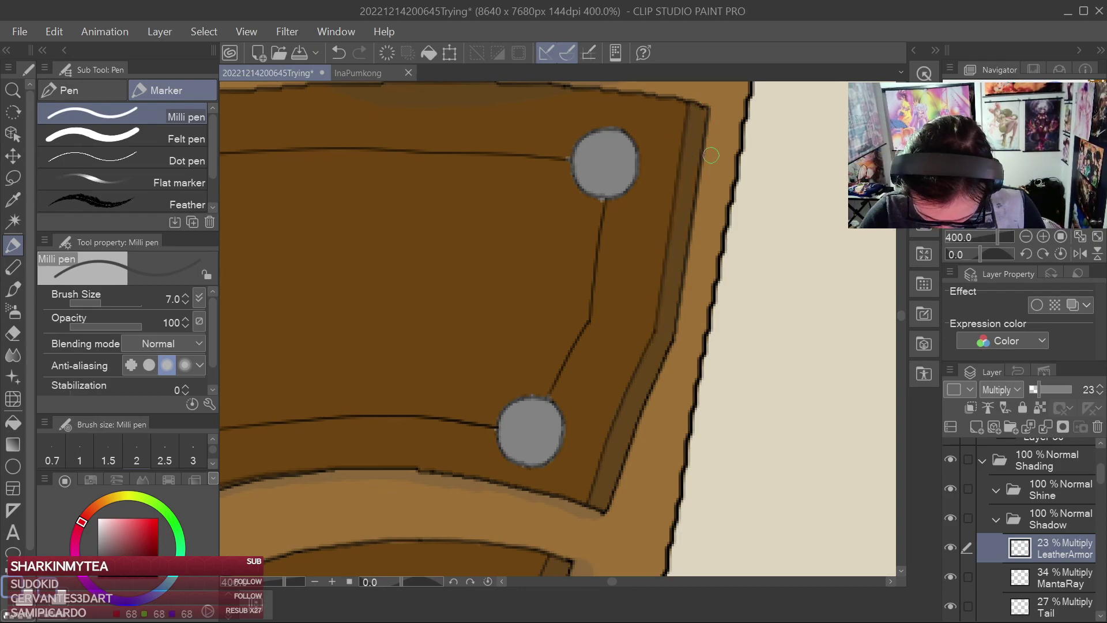
{"action": "left_click_drag", "start_coordinate": [714, 115], "coordinate": [676, 316]}
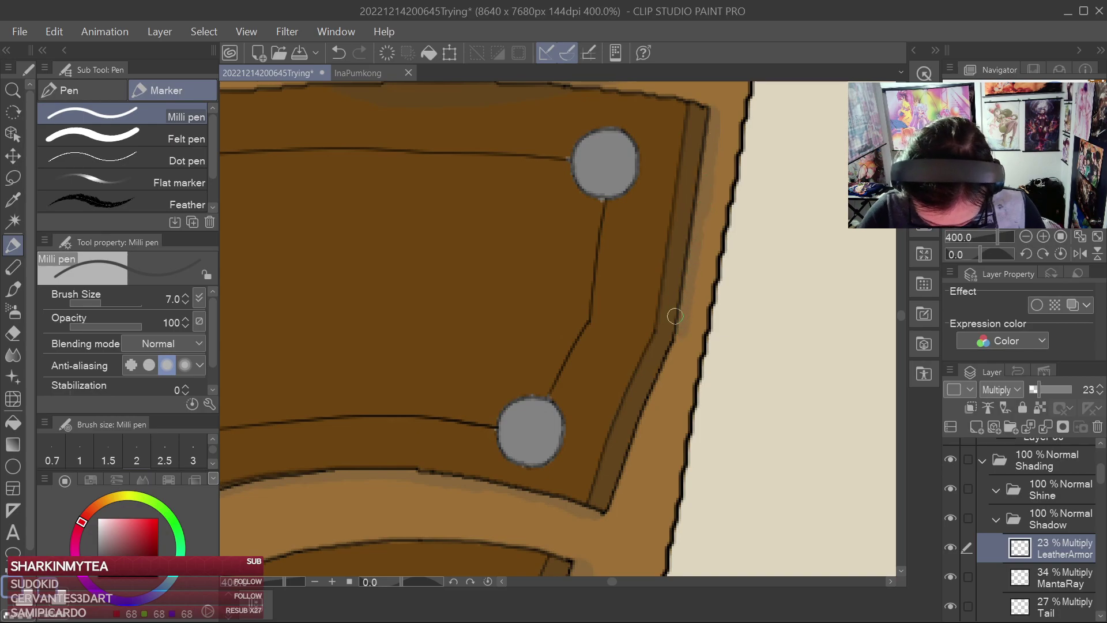
{"action": "left_click_drag", "start_coordinate": [607, 510], "coordinate": [676, 340]}
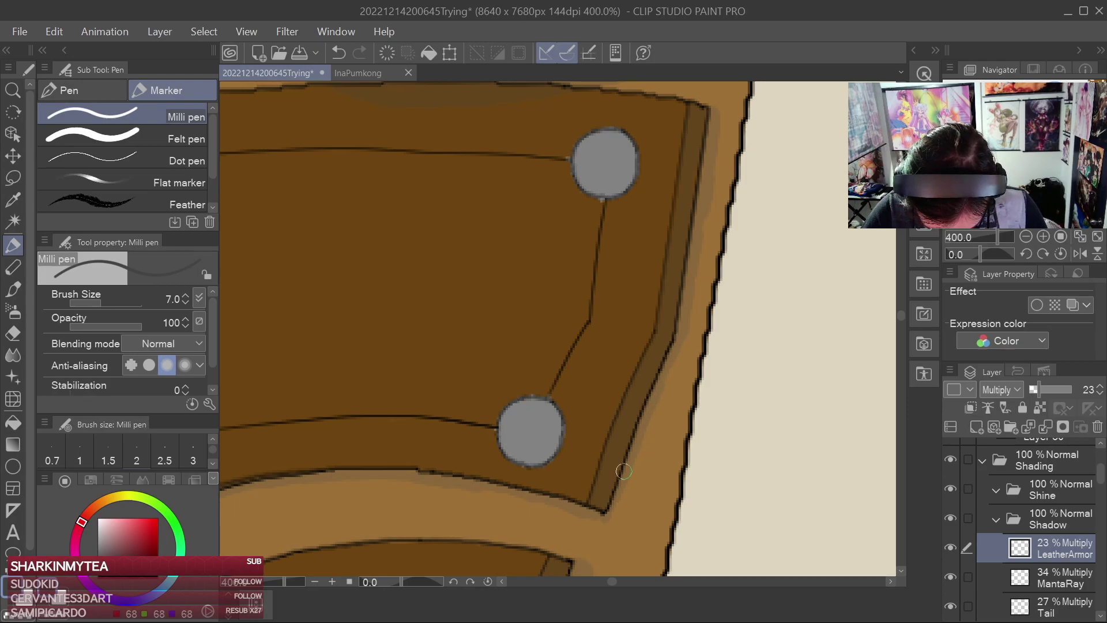
Continue the thin shadow on the light trim along the outer side of its curve around the rounded front panel
{"action": "mouse_move", "coordinate": [700, 345]}
{"action": "left_mouse_down"}
{"action": "mouse_move", "coordinate": [786, 227]}
{"action": "mouse_move", "coordinate": [754, 321]}
{"action": "mouse_move", "coordinate": [710, 304]}
{"action": "mouse_move", "coordinate": [582, 416]}
{"action": "left_mouse_up"}
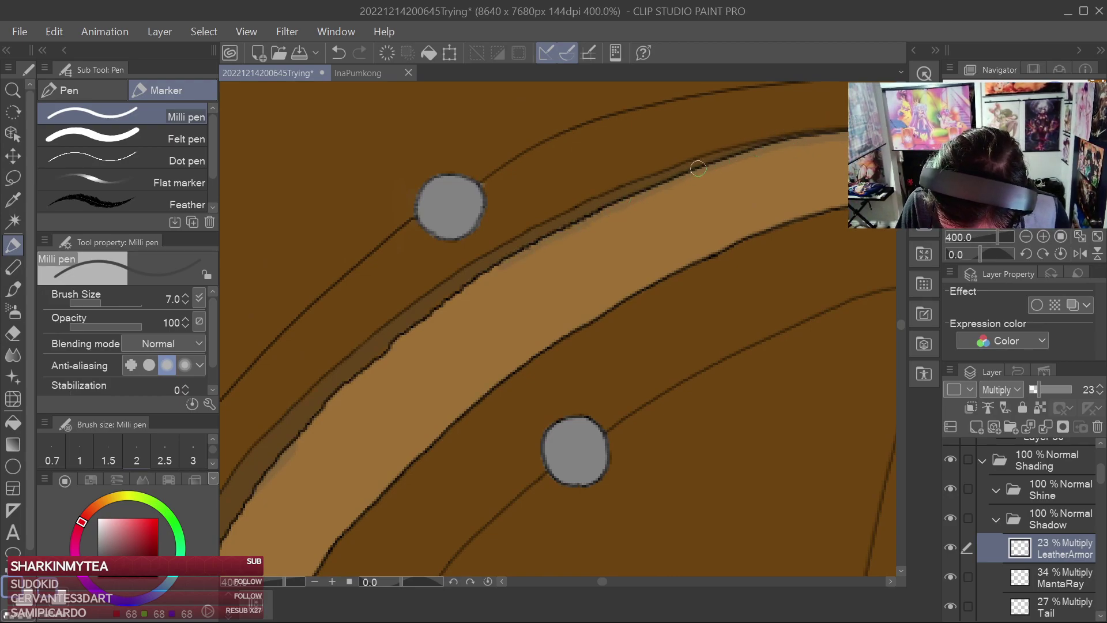
{"action": "left_click_drag", "start_coordinate": [487, 276], "coordinate": [351, 401]}
{"action": "mouse_move", "coordinate": [361, 387]}
{"action": "left_mouse_down"}
{"action": "mouse_move", "coordinate": [456, 276]}
{"action": "mouse_move", "coordinate": [492, 255]}
{"action": "left_mouse_up"}
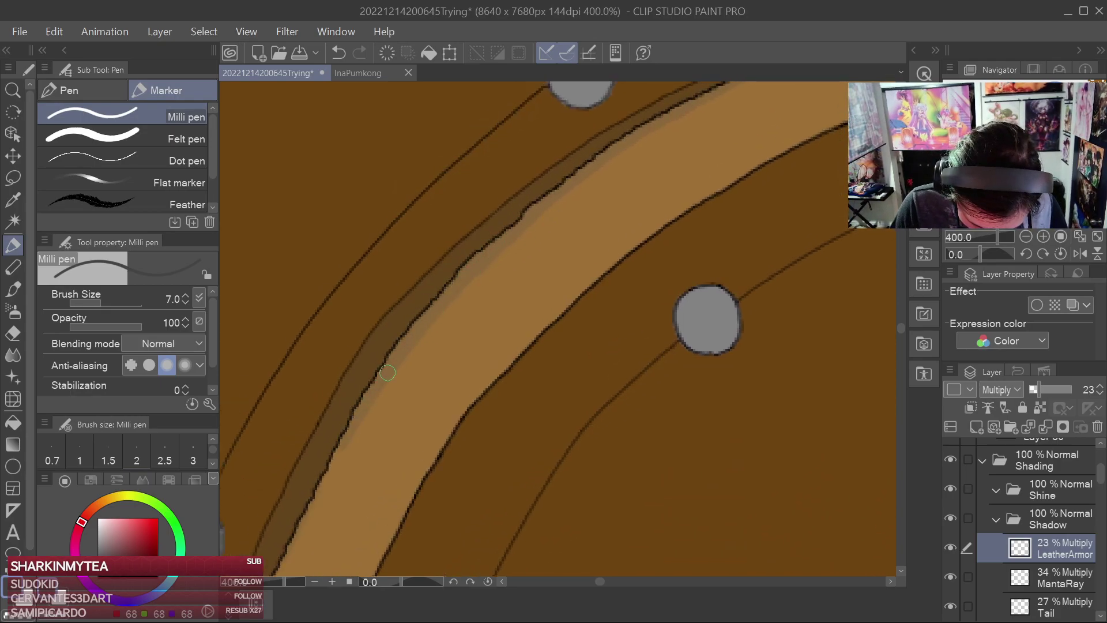
{"action": "left_click_drag", "start_coordinate": [343, 459], "coordinate": [462, 225]}
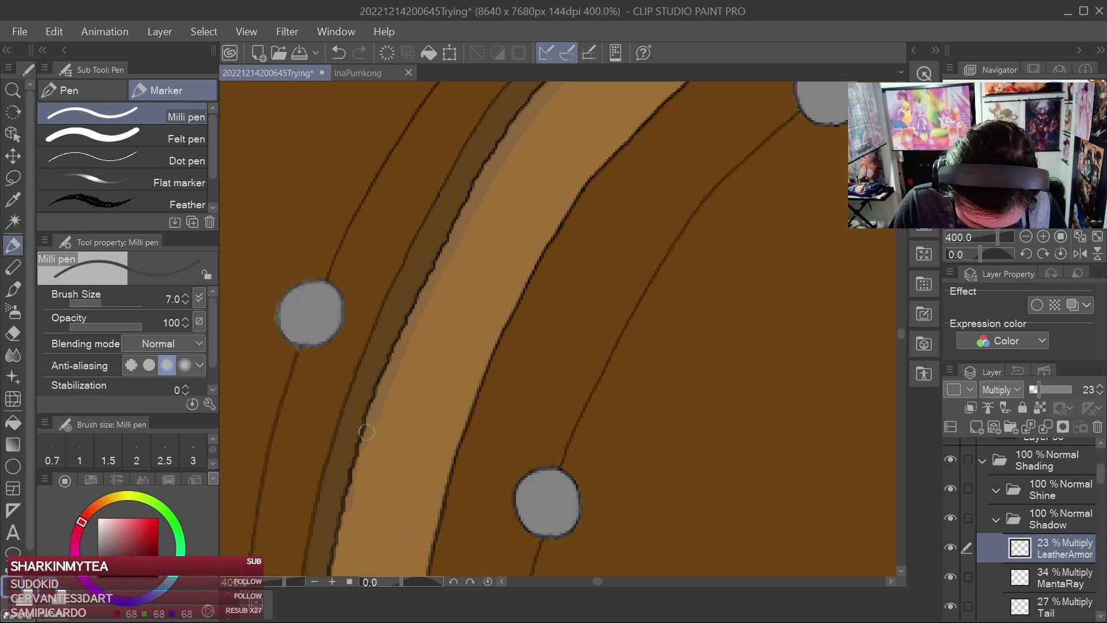
{"action": "left_click_drag", "start_coordinate": [375, 413], "coordinate": [409, 233]}
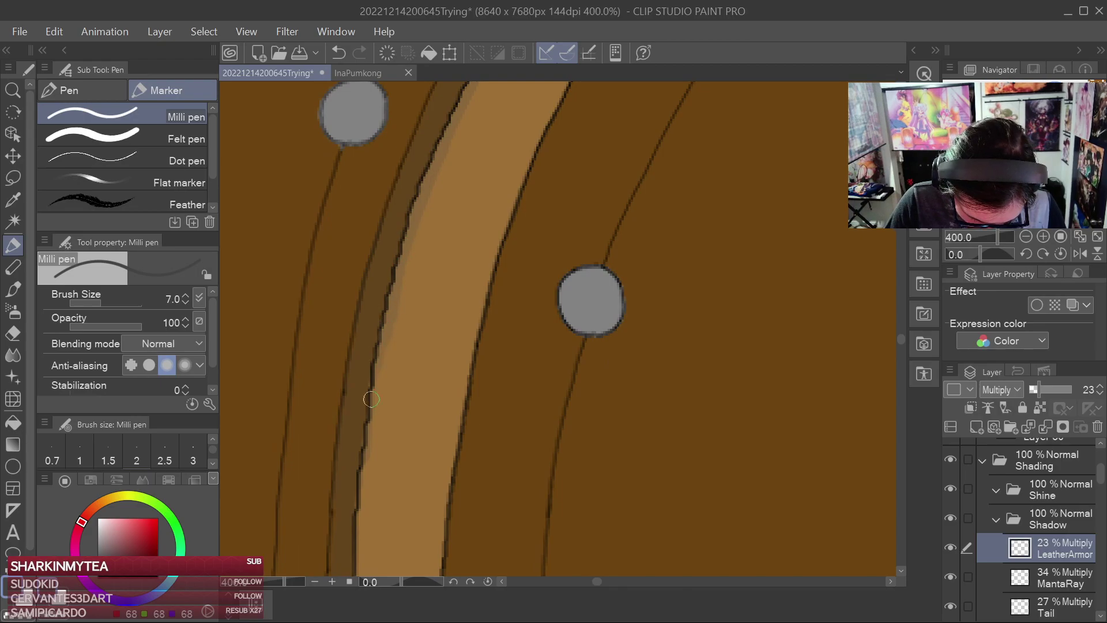
Extend the trim shadow down beside the pointed side panel's edge to that panel's lower corner above the belt
{"action": "left_click_drag", "start_coordinate": [365, 482], "coordinate": [368, 334]}
{"action": "left_click_drag", "start_coordinate": [362, 383], "coordinate": [368, 319]}
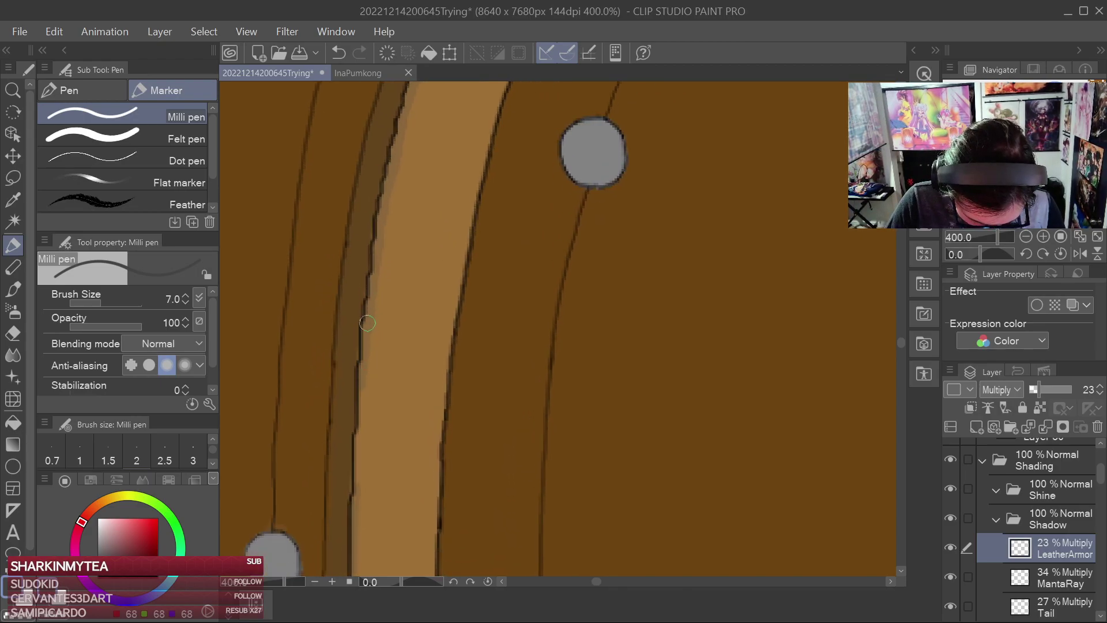
{"action": "scroll", "coordinate": [361, 455], "scroll_direction": "down", "scroll_amount": 2}
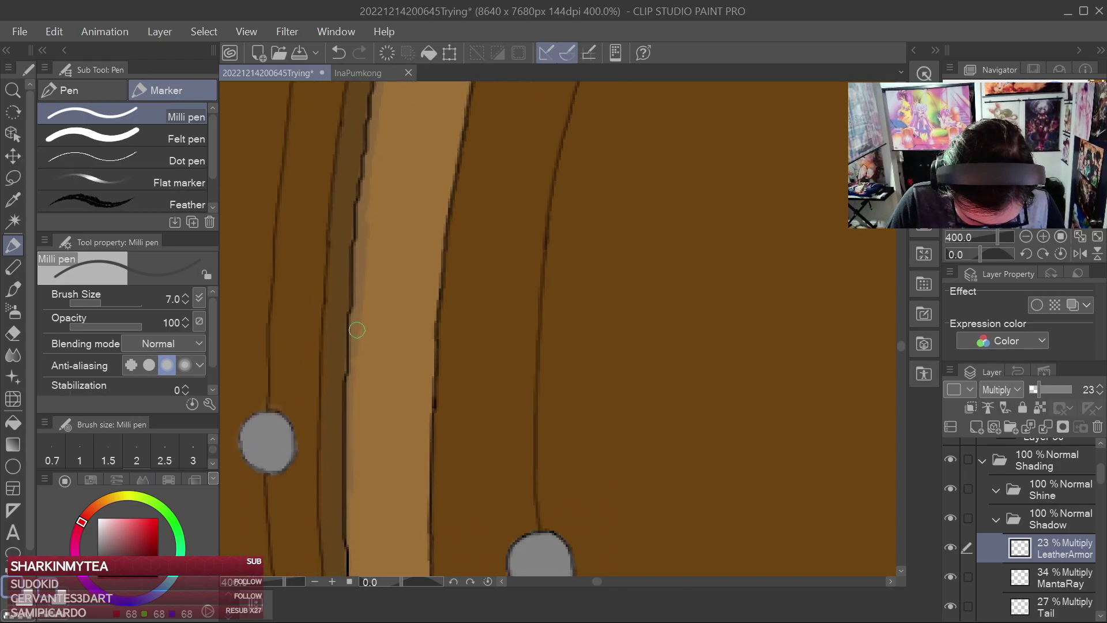
{"action": "mouse_move", "coordinate": [348, 489]}
{"action": "left_mouse_down"}
{"action": "mouse_move", "coordinate": [353, 344]}
{"action": "mouse_move", "coordinate": [354, 425]}
{"action": "left_mouse_up"}
{"action": "mouse_move", "coordinate": [367, 471]}
{"action": "left_mouse_down"}
{"action": "mouse_move", "coordinate": [355, 307]}
{"action": "mouse_move", "coordinate": [382, 527]}
{"action": "mouse_move", "coordinate": [356, 358]}
{"action": "mouse_move", "coordinate": [351, 382]}
{"action": "mouse_move", "coordinate": [369, 448]}
{"action": "left_mouse_up"}
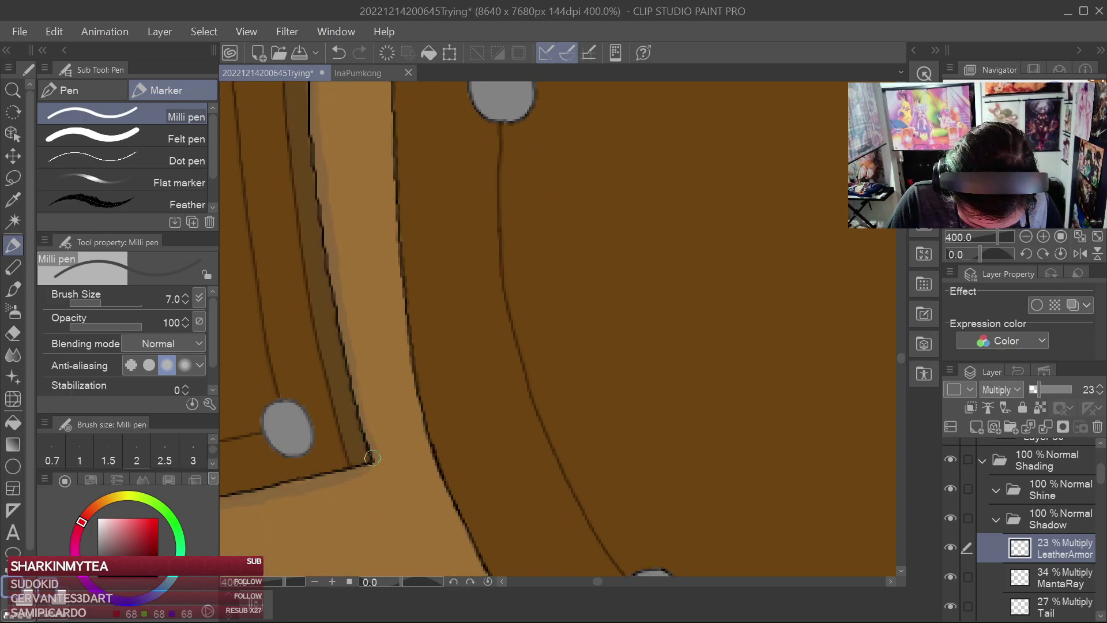
{"action": "left_click_drag", "start_coordinate": [453, 444], "coordinate": [761, 306]}
{"action": "scroll", "coordinate": [764, 309], "scroll_direction": "down", "scroll_amount": 4}
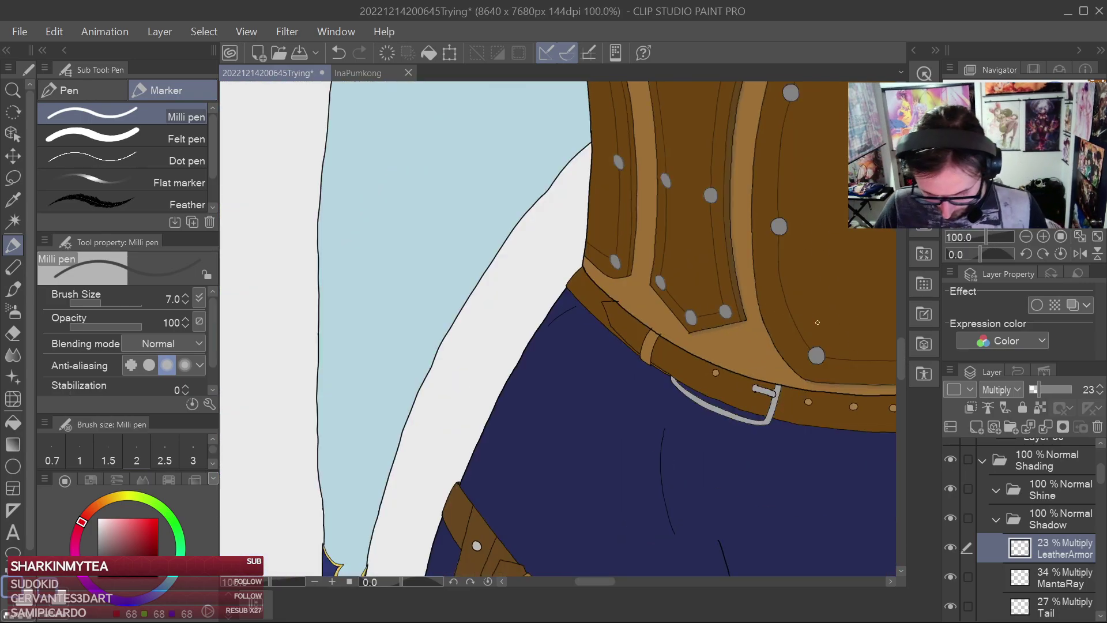
{"action": "left_click_drag", "start_coordinate": [820, 376], "coordinate": [719, 381]}
{"action": "mouse_move", "coordinate": [828, 224]}
{"action": "left_mouse_down"}
{"action": "mouse_move", "coordinate": [586, 409]}
{"action": "mouse_move", "coordinate": [571, 458]}
{"action": "left_mouse_up"}
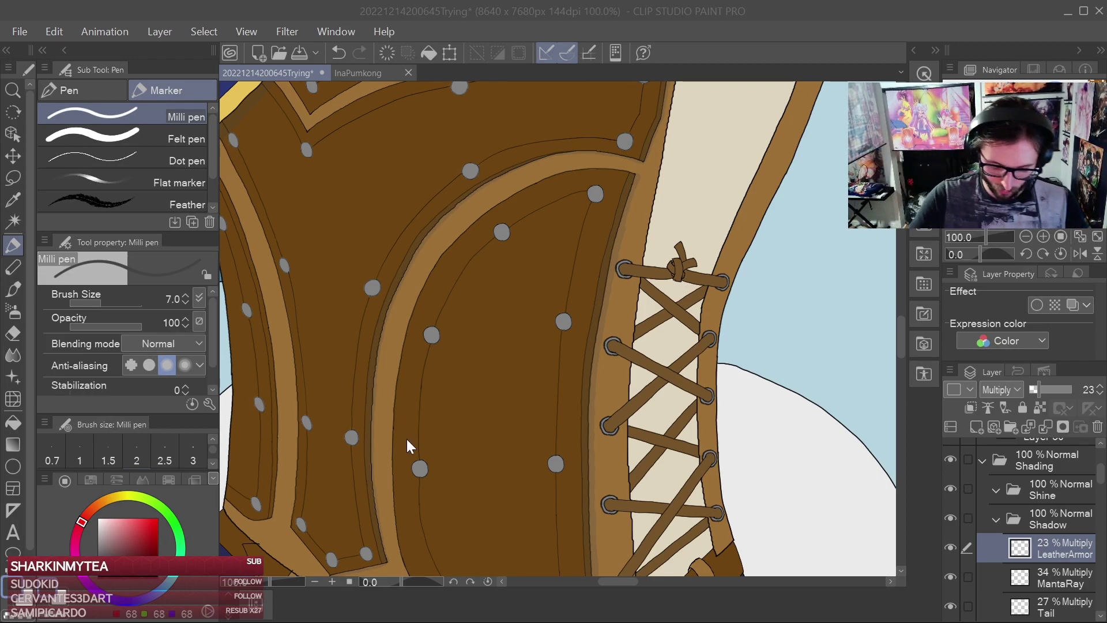
Shade the upper edge of the V-shaped chest trim from its notch outward along the rising arm
{"action": "left_click_drag", "start_coordinate": [631, 222], "coordinate": [752, 439]}
{"action": "scroll", "coordinate": [723, 428], "scroll_direction": "up", "scroll_amount": 1}
{"action": "left_click_drag", "start_coordinate": [483, 365], "coordinate": [720, 387]}
{"action": "scroll", "coordinate": [609, 368], "scroll_direction": "up", "scroll_amount": 3}
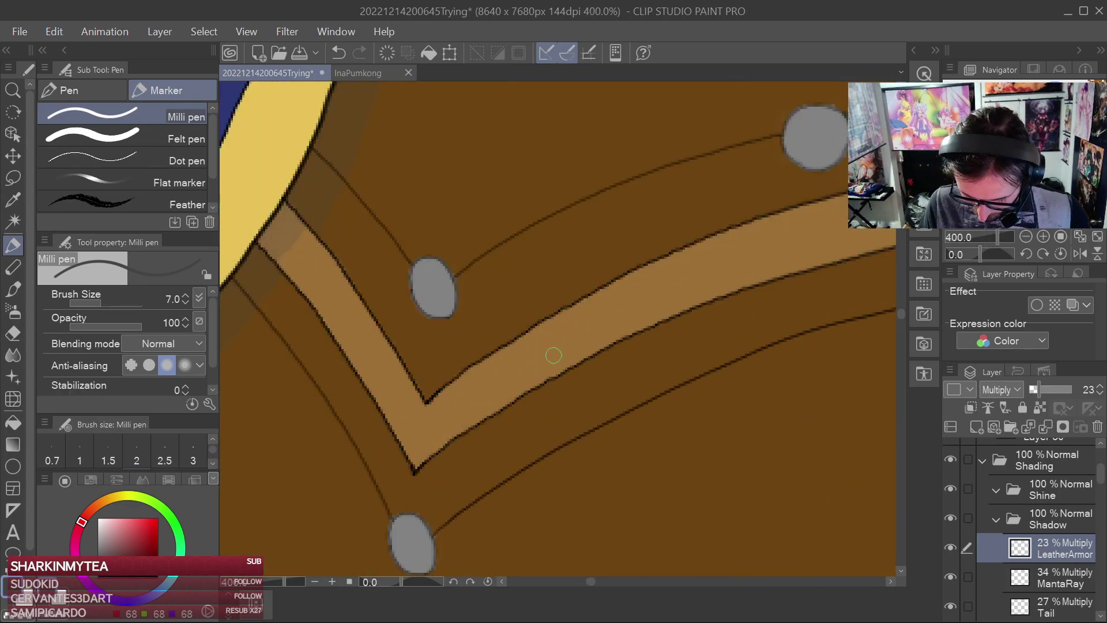
{"action": "left_click_drag", "start_coordinate": [437, 402], "coordinate": [578, 309]}
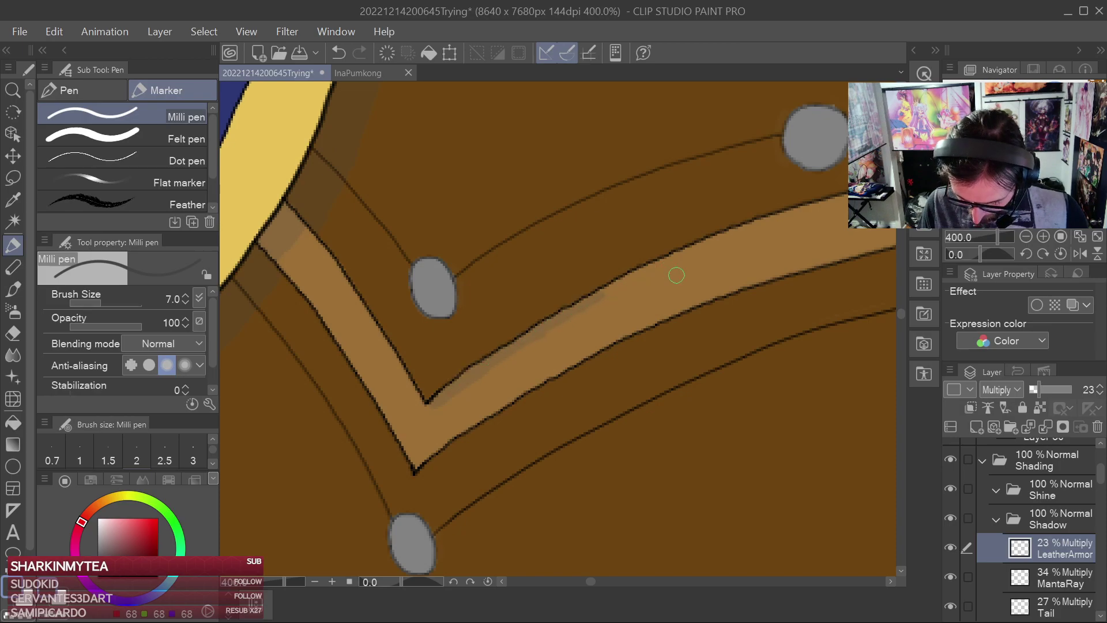
{"action": "left_click_drag", "start_coordinate": [675, 272], "coordinate": [598, 307]}
{"action": "left_click_drag", "start_coordinate": [523, 333], "coordinate": [641, 269]}
Continue the upper-edge shadow along the rest of the chest trim toward the cape's gold hem
{"action": "mouse_move", "coordinate": [762, 248]}
{"action": "left_mouse_down"}
{"action": "mouse_move", "coordinate": [663, 274]}
{"action": "mouse_move", "coordinate": [671, 257]}
{"action": "mouse_move", "coordinate": [737, 249]}
{"action": "left_mouse_up"}
{"action": "left_click_drag", "start_coordinate": [762, 247], "coordinate": [693, 263]}
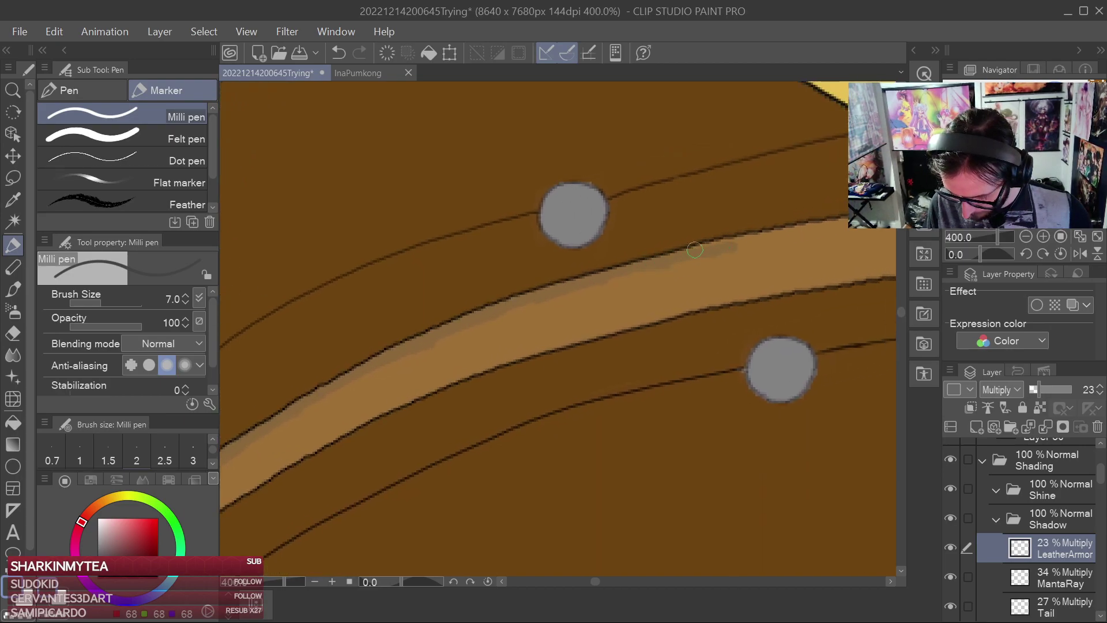
{"action": "mouse_move", "coordinate": [826, 229]}
{"action": "left_mouse_down"}
{"action": "mouse_move", "coordinate": [663, 255]}
{"action": "mouse_move", "coordinate": [810, 230]}
{"action": "left_mouse_up"}
{"action": "mouse_move", "coordinate": [839, 226]}
{"action": "left_mouse_down"}
{"action": "mouse_move", "coordinate": [737, 241]}
{"action": "mouse_move", "coordinate": [788, 235]}
{"action": "mouse_move", "coordinate": [630, 297]}
{"action": "mouse_move", "coordinate": [655, 291]}
{"action": "left_mouse_up"}
{"action": "left_click_drag", "start_coordinate": [616, 360], "coordinate": [891, 241]}
{"action": "left_click_drag", "start_coordinate": [436, 542], "coordinate": [807, 225]}
Compare the corset with the LeatherArmor shadow layer hidden and shown, viewing the whole torso
{"action": "scroll", "coordinate": [767, 286], "scroll_direction": "down", "scroll_amount": 2}
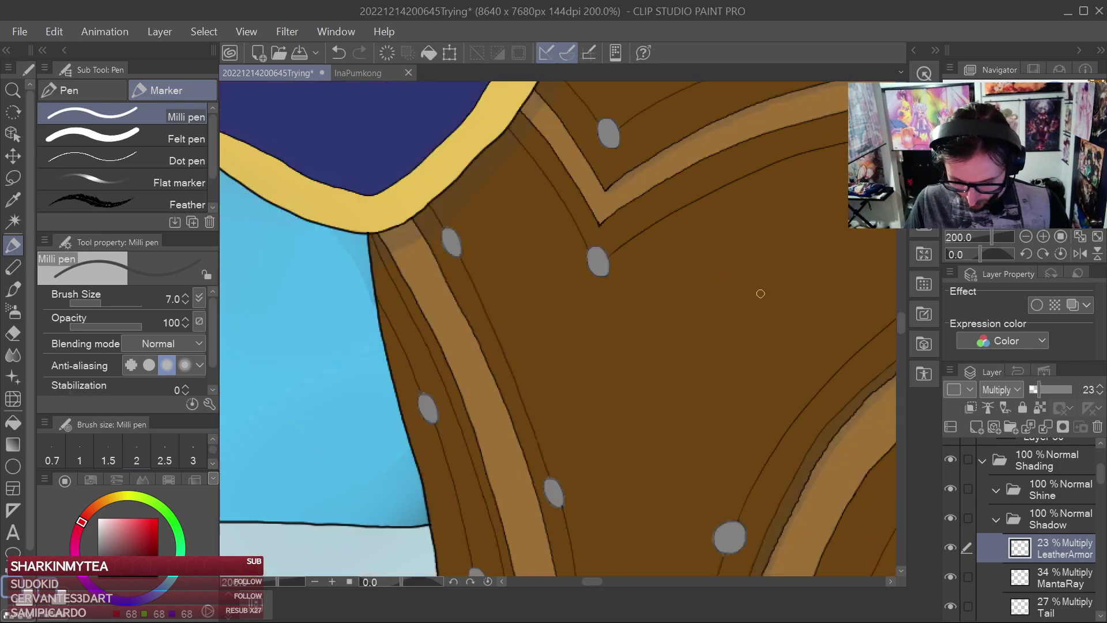
{"action": "scroll", "coordinate": [761, 293], "scroll_direction": "down", "scroll_amount": 2}
{"action": "mouse_move", "coordinate": [763, 400]}
{"action": "left_mouse_down"}
{"action": "mouse_move", "coordinate": [655, 431]}
{"action": "mouse_move", "coordinate": [680, 321]}
{"action": "mouse_move", "coordinate": [751, 385]}
{"action": "left_mouse_up"}
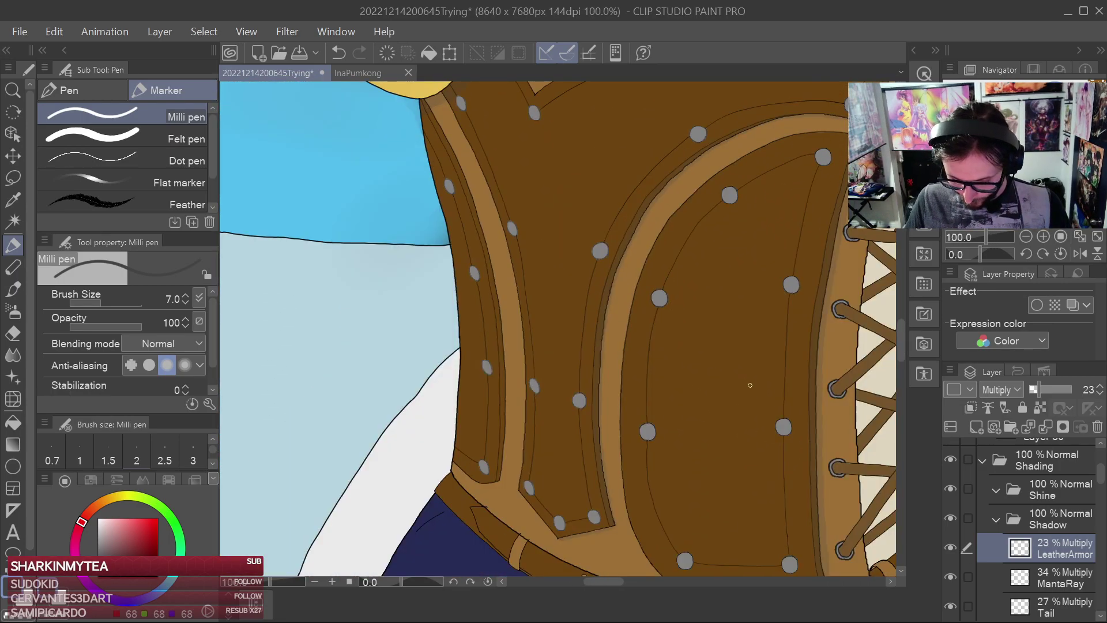
{"action": "scroll", "coordinate": [750, 385], "scroll_direction": "down", "scroll_amount": 1}
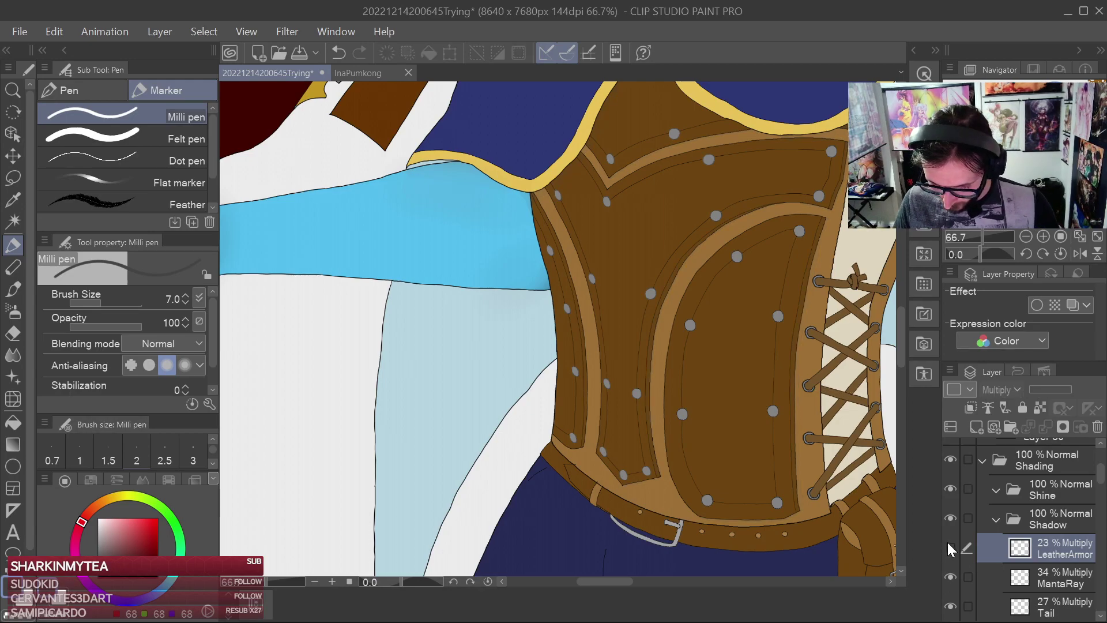
{"action": "scroll", "coordinate": [856, 503], "scroll_direction": "down", "scroll_amount": 2}
{"action": "left_click_drag", "start_coordinate": [856, 503], "coordinate": [676, 494]}
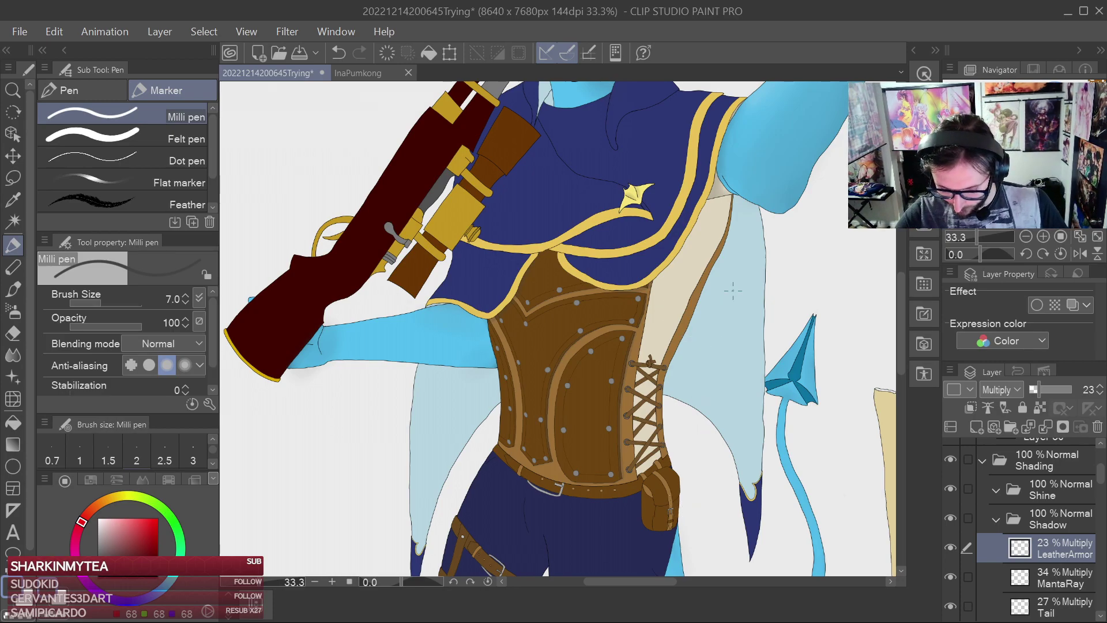
Increase the Milli pen's brush size to 17 for shading the cream undershirt beside the corset
{"action": "scroll", "coordinate": [733, 291], "scroll_direction": "up", "scroll_amount": 5}
{"action": "left_click_drag", "start_coordinate": [585, 418], "coordinate": [753, 144]}
{"action": "left_click_drag", "start_coordinate": [595, 271], "coordinate": [563, 435]}
{"action": "left_click_drag", "start_coordinate": [546, 366], "coordinate": [509, 188]}
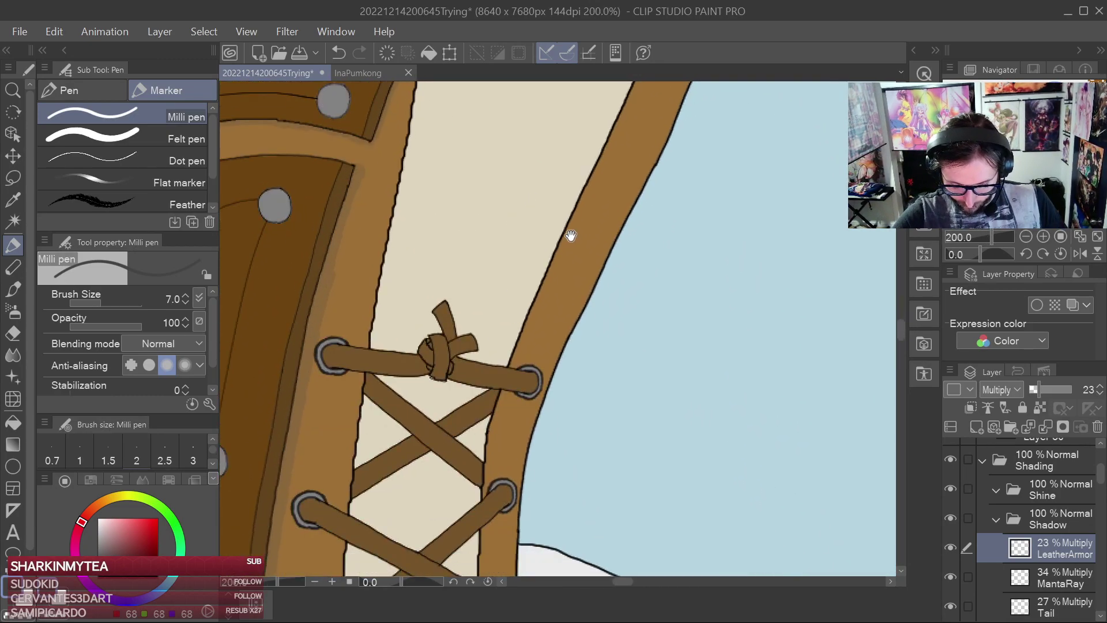
{"action": "left_click_drag", "start_coordinate": [498, 262], "coordinate": [492, 430]}
{"action": "left_click_drag", "start_coordinate": [451, 246], "coordinate": [469, 292]}
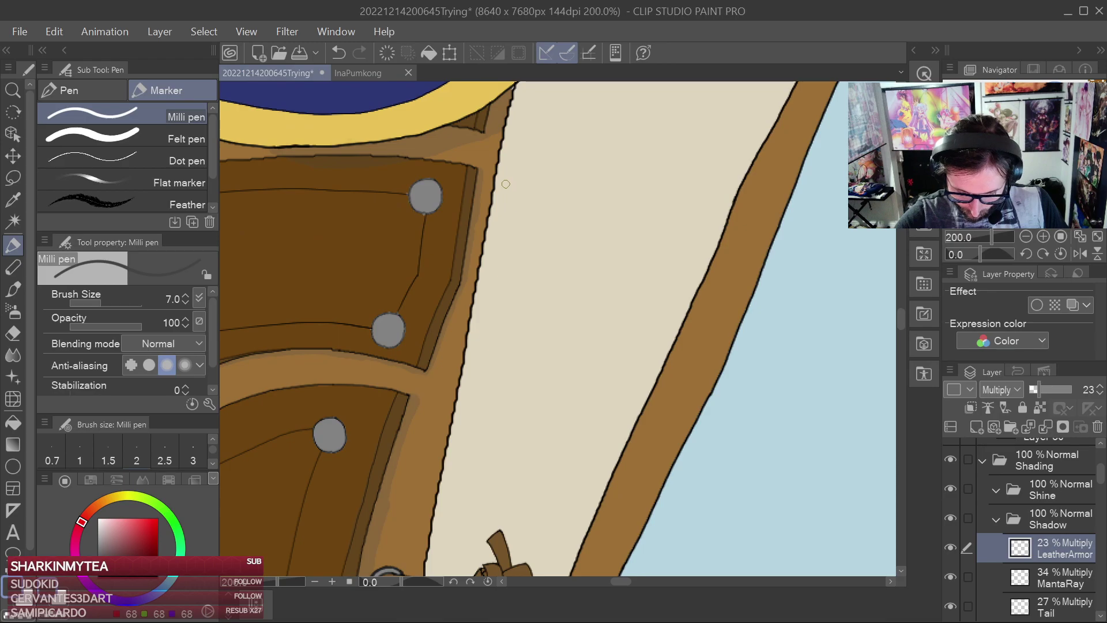
{"action": "left_click_drag", "start_coordinate": [507, 180], "coordinate": [518, 278]}
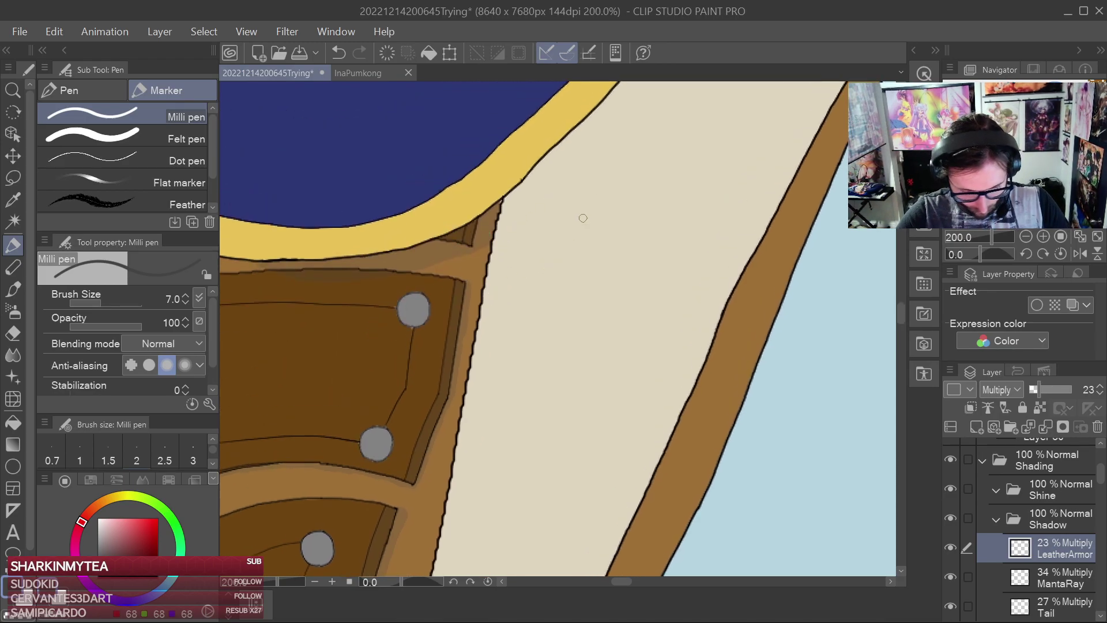
{"action": "key", "text": "bracketright"}
{"action": "key", "text": "bracketright"}
{"action": "key", "text": "bracketright"}
{"action": "key", "text": "bracketright"}
{"action": "key", "text": "bracketright"}
Paint a shadow strip on the cream undershirt following the cape's gold hem, and erase its overlap on the hem
{"action": "mouse_move", "coordinate": [525, 211]}
{"action": "left_mouse_down"}
{"action": "mouse_move", "coordinate": [492, 236]}
{"action": "mouse_move", "coordinate": [585, 155]}
{"action": "left_mouse_up"}
{"action": "mouse_move", "coordinate": [626, 188]}
{"action": "left_mouse_down"}
{"action": "mouse_move", "coordinate": [447, 450]}
{"action": "mouse_move", "coordinate": [449, 464]}
{"action": "mouse_move", "coordinate": [451, 382]}
{"action": "mouse_move", "coordinate": [571, 144]}
{"action": "left_mouse_up"}
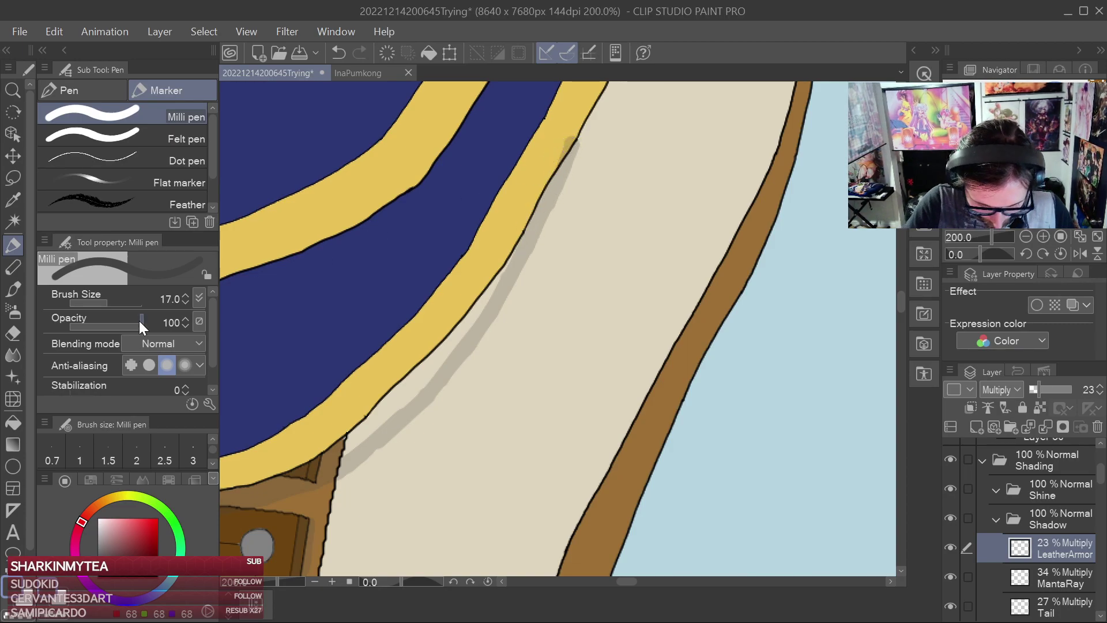
{"action": "key", "text": "e"}
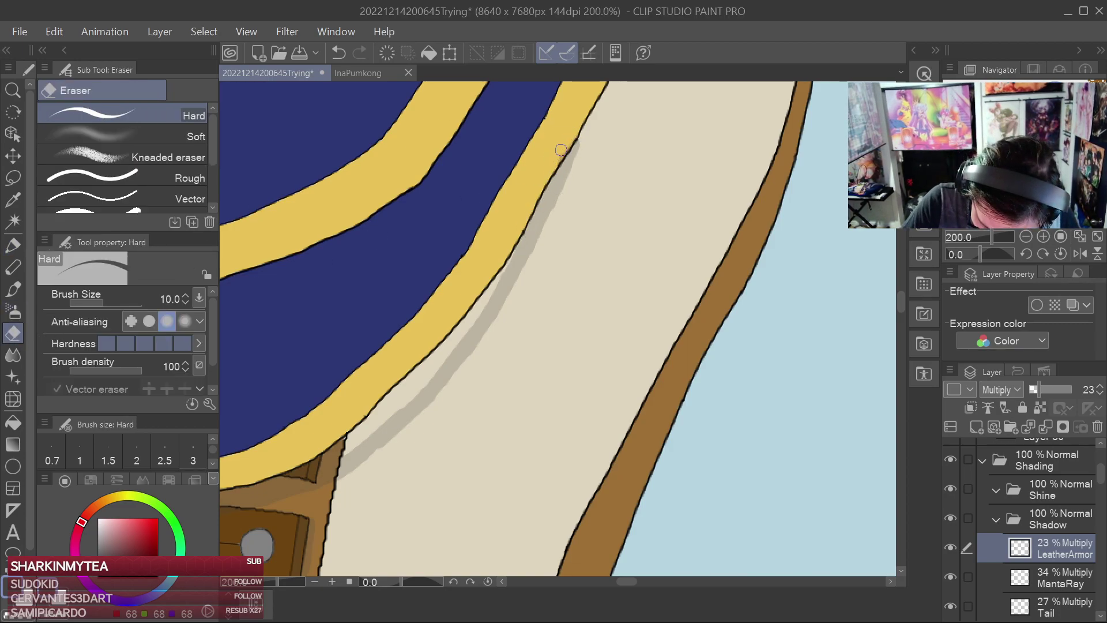
{"action": "key", "text": "p"}
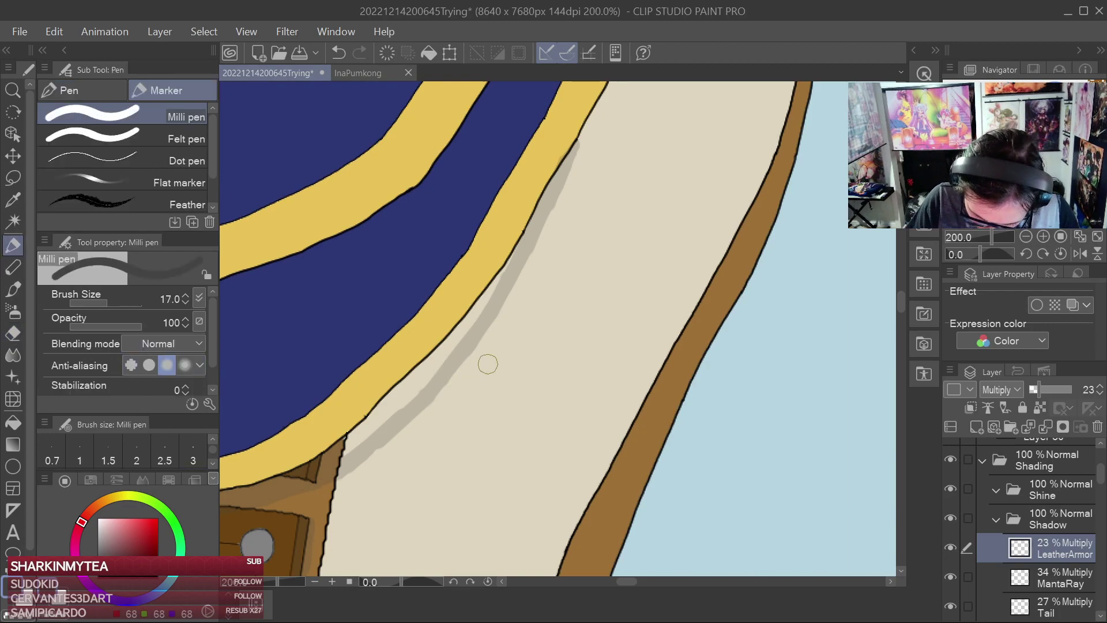
Fill the gap between the undershirt shadow and the gold hem, and extend the shadow up to the seam below the arm
{"action": "mouse_move", "coordinate": [371, 428]}
{"action": "left_mouse_down"}
{"action": "mouse_move", "coordinate": [453, 349]}
{"action": "mouse_move", "coordinate": [505, 277]}
{"action": "mouse_move", "coordinate": [433, 363]}
{"action": "mouse_move", "coordinate": [512, 267]}
{"action": "left_mouse_up"}
{"action": "left_click_drag", "start_coordinate": [668, 357], "coordinate": [612, 458]}
{"action": "scroll", "coordinate": [653, 385], "scroll_direction": "down", "scroll_amount": 4}
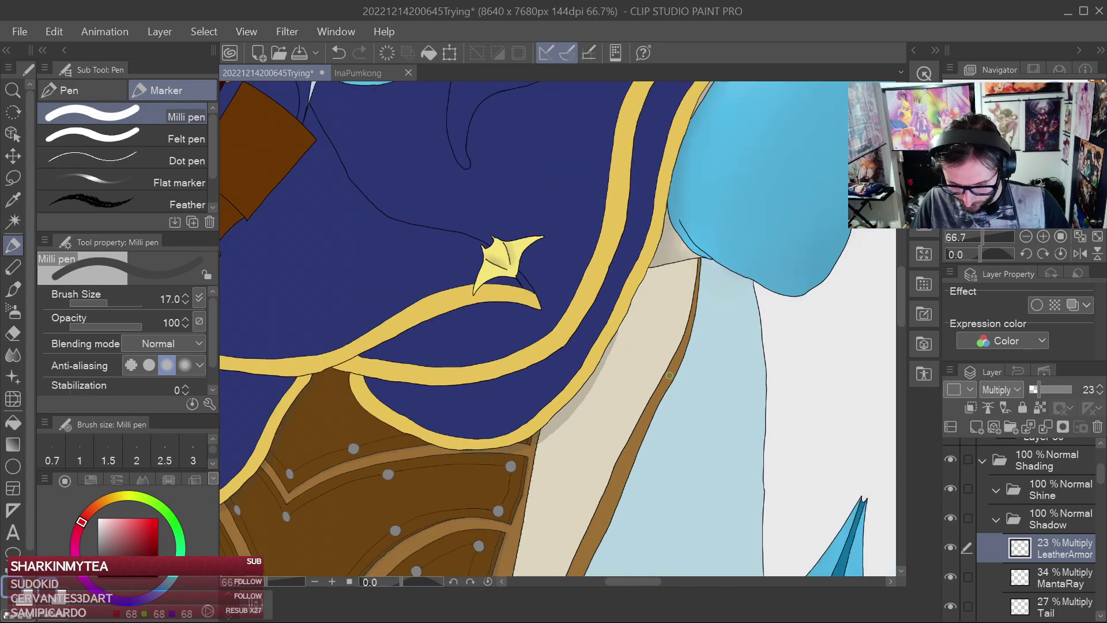
{"action": "scroll", "coordinate": [662, 374], "scroll_direction": "up", "scroll_amount": 3}
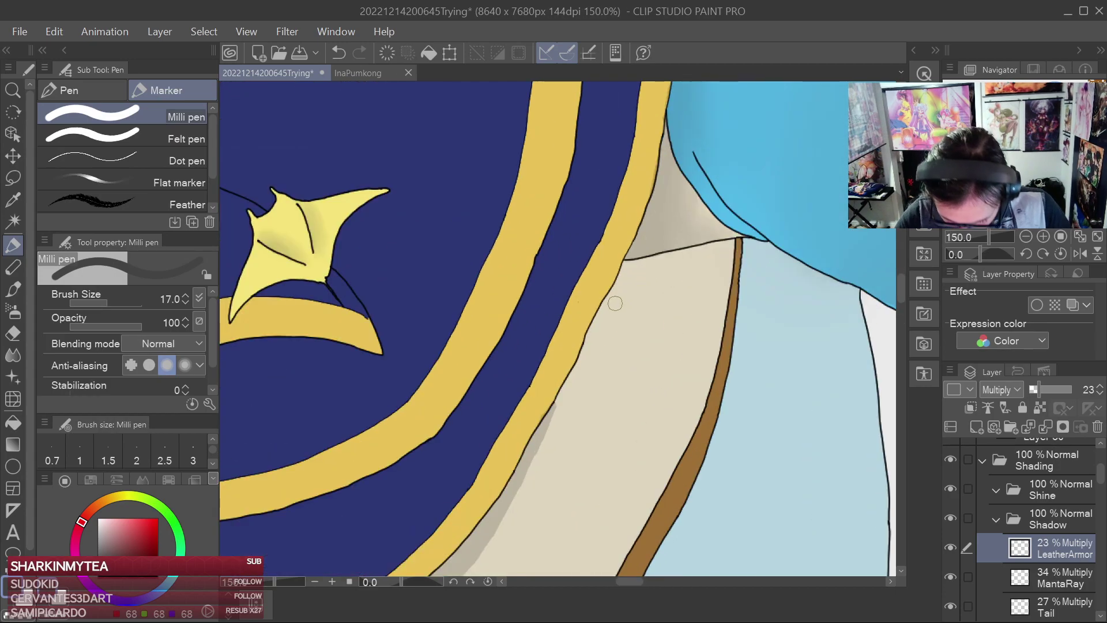
{"action": "scroll", "coordinate": [571, 404], "scroll_direction": "up", "scroll_amount": 1}
{"action": "mouse_move", "coordinate": [554, 410]}
{"action": "left_mouse_down"}
{"action": "mouse_move", "coordinate": [533, 450]}
{"action": "mouse_move", "coordinate": [645, 223]}
{"action": "left_mouse_up"}
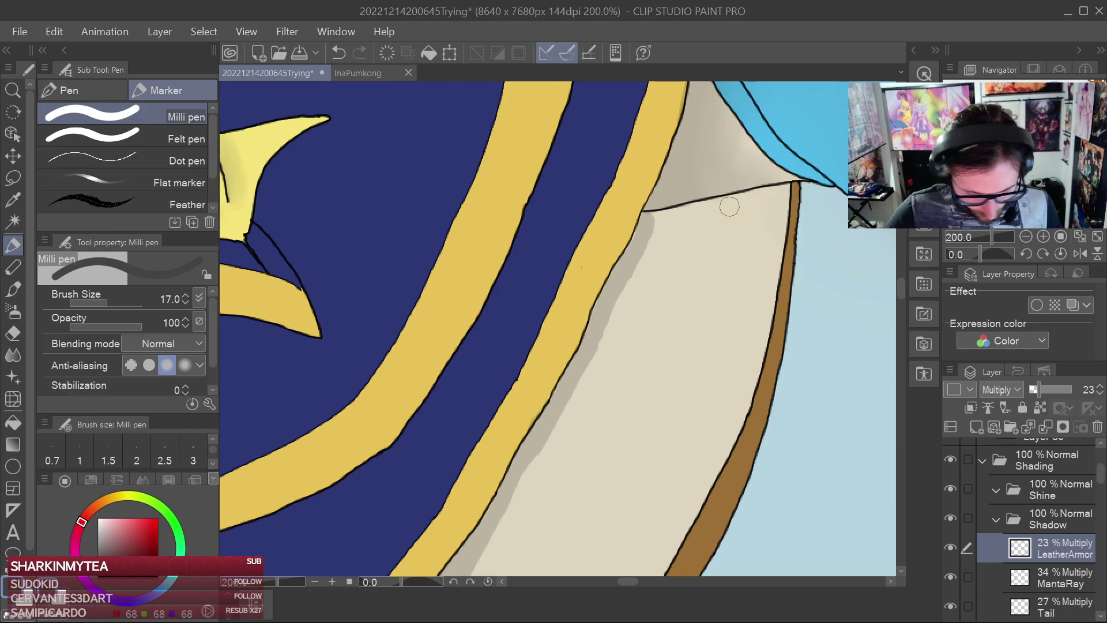
Shade the undershirt's upper outer corner beneath the seam, next to the narrow brown trim
{"action": "mouse_move", "coordinate": [733, 197]}
{"action": "left_mouse_down"}
{"action": "mouse_move", "coordinate": [770, 237]}
{"action": "mouse_move", "coordinate": [769, 217]}
{"action": "mouse_move", "coordinate": [787, 236]}
{"action": "mouse_move", "coordinate": [792, 194]}
{"action": "mouse_move", "coordinate": [752, 198]}
{"action": "mouse_move", "coordinate": [778, 203]}
{"action": "left_mouse_up"}
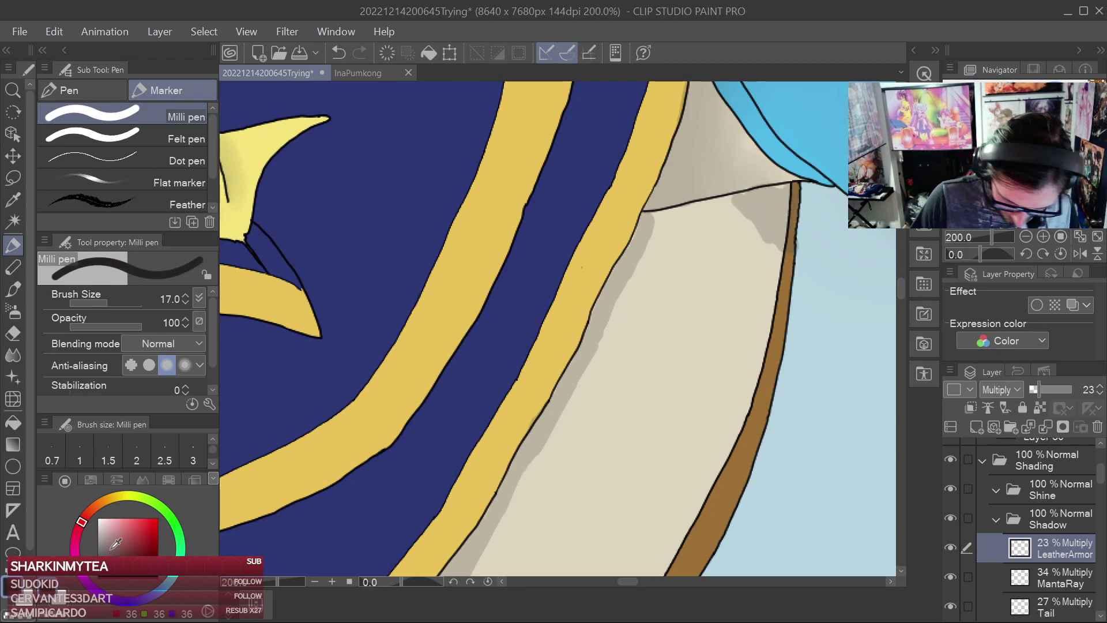
{"action": "mouse_move", "coordinate": [739, 204]}
{"action": "left_mouse_down"}
{"action": "mouse_move", "coordinate": [776, 242]}
{"action": "mouse_move", "coordinate": [793, 237]}
{"action": "mouse_move", "coordinate": [781, 242]}
{"action": "mouse_move", "coordinate": [791, 254]}
{"action": "mouse_move", "coordinate": [795, 190]}
{"action": "mouse_move", "coordinate": [748, 199]}
{"action": "mouse_move", "coordinate": [777, 201]}
{"action": "mouse_move", "coordinate": [778, 226]}
{"action": "mouse_move", "coordinate": [763, 192]}
{"action": "left_mouse_up"}
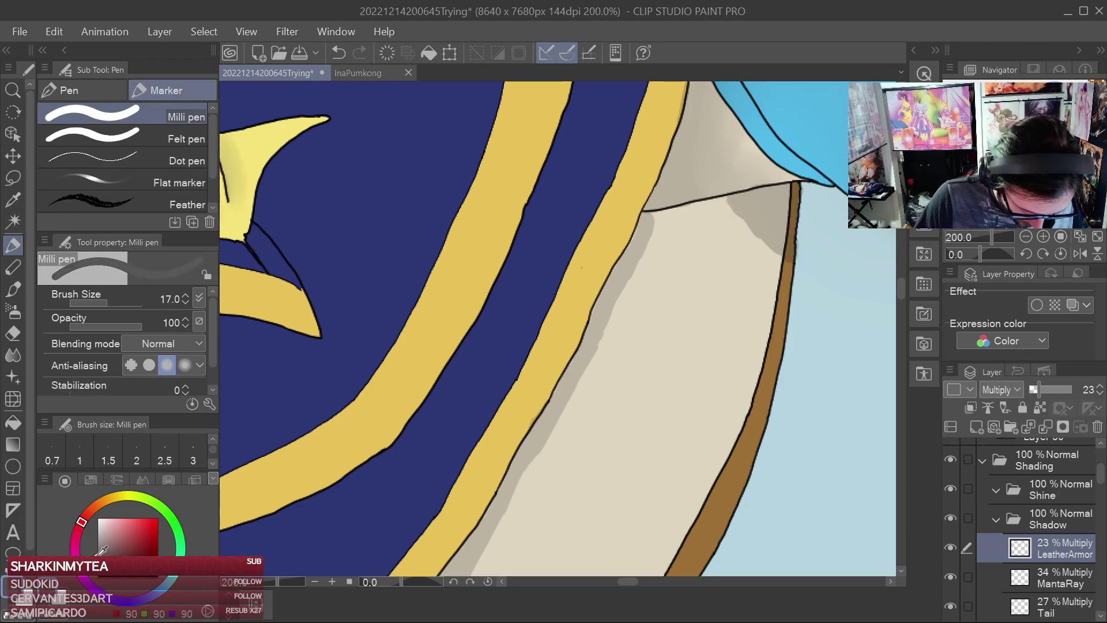
Paint a shadow strip on the cream undershirt beneath the seam, joining the gold-hem shadow to the shaded outer corner
{"action": "mouse_move", "coordinate": [653, 235]}
{"action": "left_mouse_down"}
{"action": "mouse_move", "coordinate": [663, 218]}
{"action": "mouse_move", "coordinate": [734, 203]}
{"action": "mouse_move", "coordinate": [654, 225]}
{"action": "mouse_move", "coordinate": [723, 214]}
{"action": "left_mouse_up"}
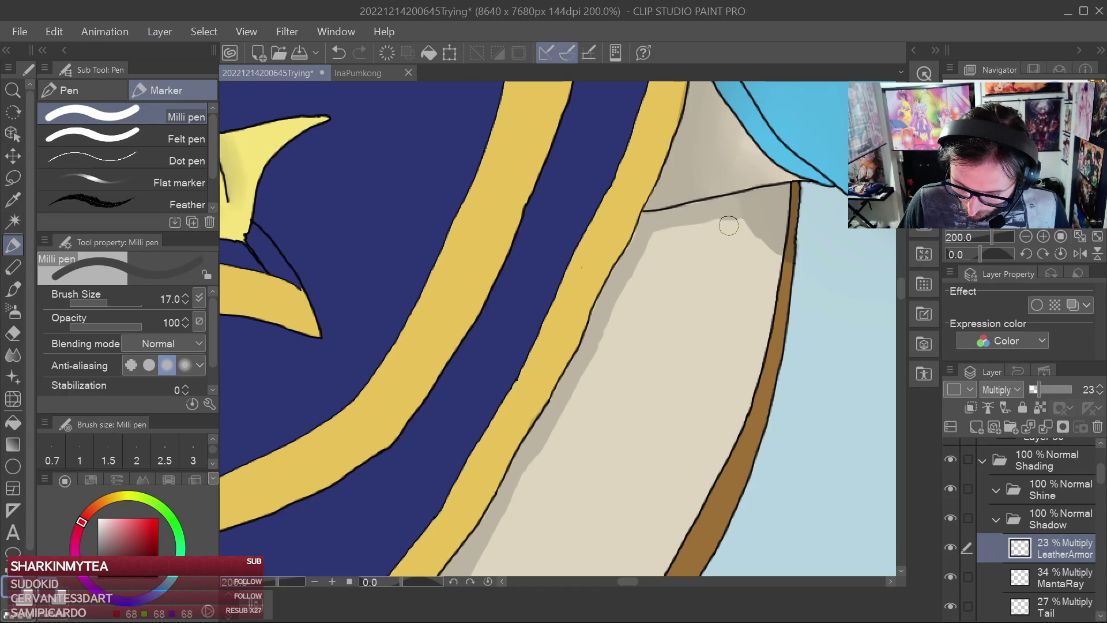
{"action": "left_click_drag", "start_coordinate": [747, 346], "coordinate": [747, 262]}
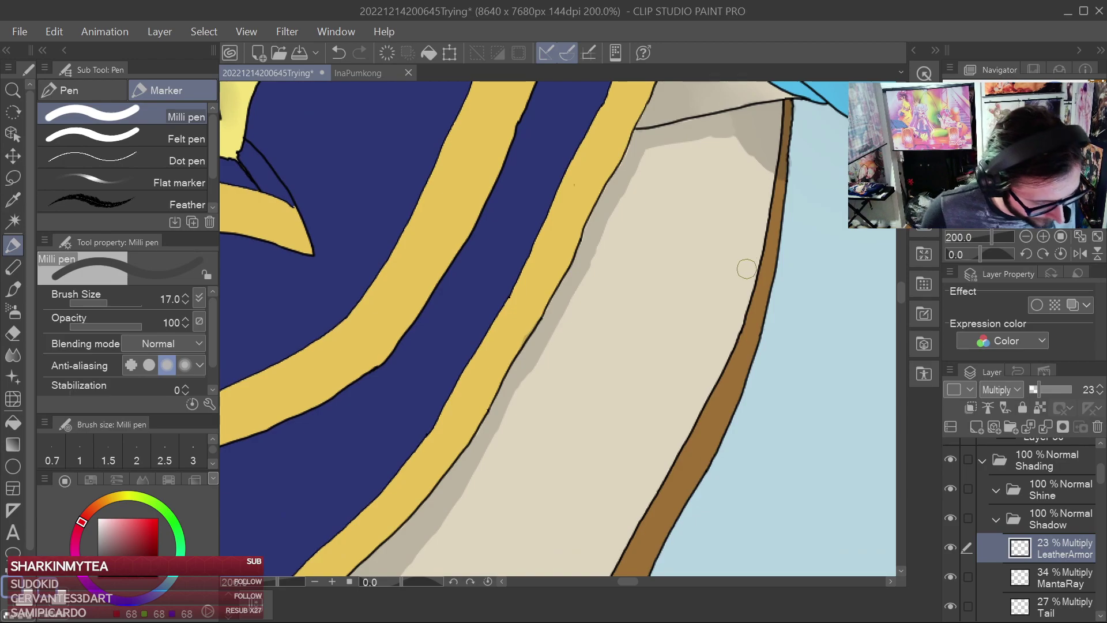
{"action": "left_click_drag", "start_coordinate": [745, 316], "coordinate": [722, 165]}
{"action": "scroll", "coordinate": [722, 165], "scroll_direction": "down", "scroll_amount": 1}
{"action": "scroll", "coordinate": [735, 265], "scroll_direction": "down", "scroll_amount": 1}
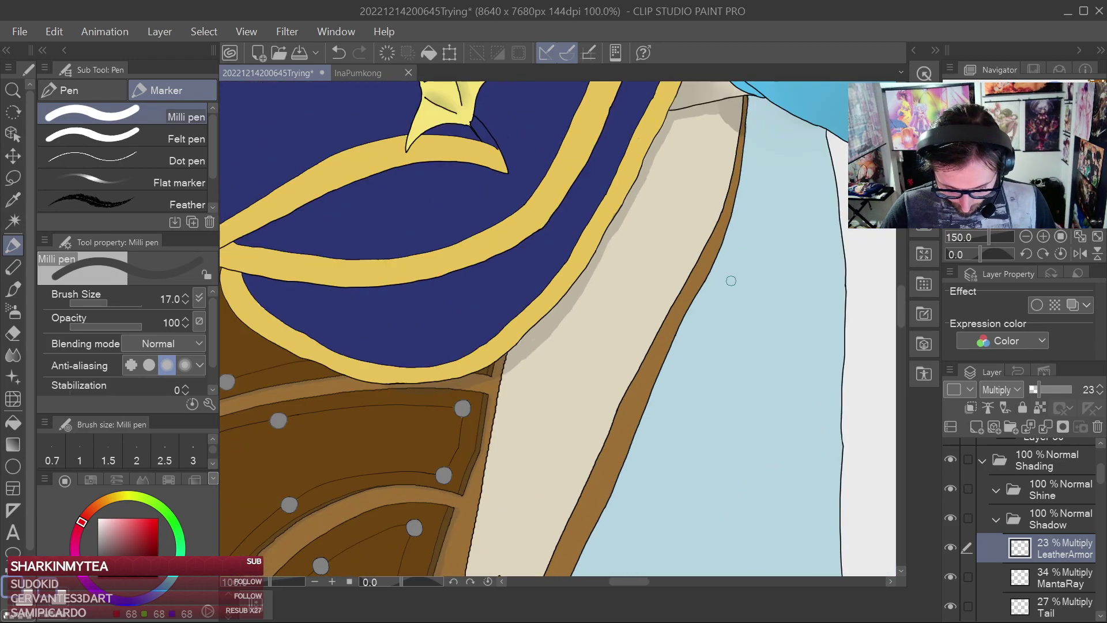
{"action": "mouse_move", "coordinate": [662, 377]}
{"action": "left_mouse_down"}
{"action": "mouse_move", "coordinate": [659, 241]}
{"action": "mouse_move", "coordinate": [639, 282]}
{"action": "left_mouse_up"}
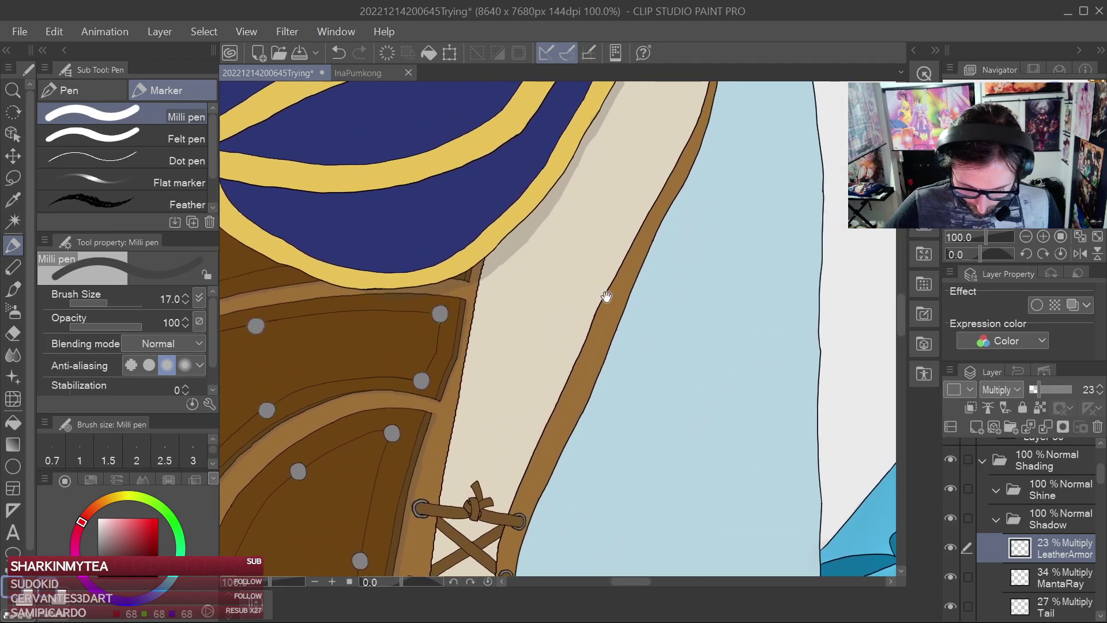
Paint a rough shadow strip on the undershirt along the brown trim's inner edge, running down behind the lacing to the belt
{"action": "left_click_drag", "start_coordinate": [545, 394], "coordinate": [628, 222]}
{"action": "mouse_move", "coordinate": [586, 292]}
{"action": "left_mouse_down"}
{"action": "mouse_move", "coordinate": [657, 169]}
{"action": "mouse_move", "coordinate": [591, 308]}
{"action": "mouse_move", "coordinate": [630, 196]}
{"action": "left_mouse_up"}
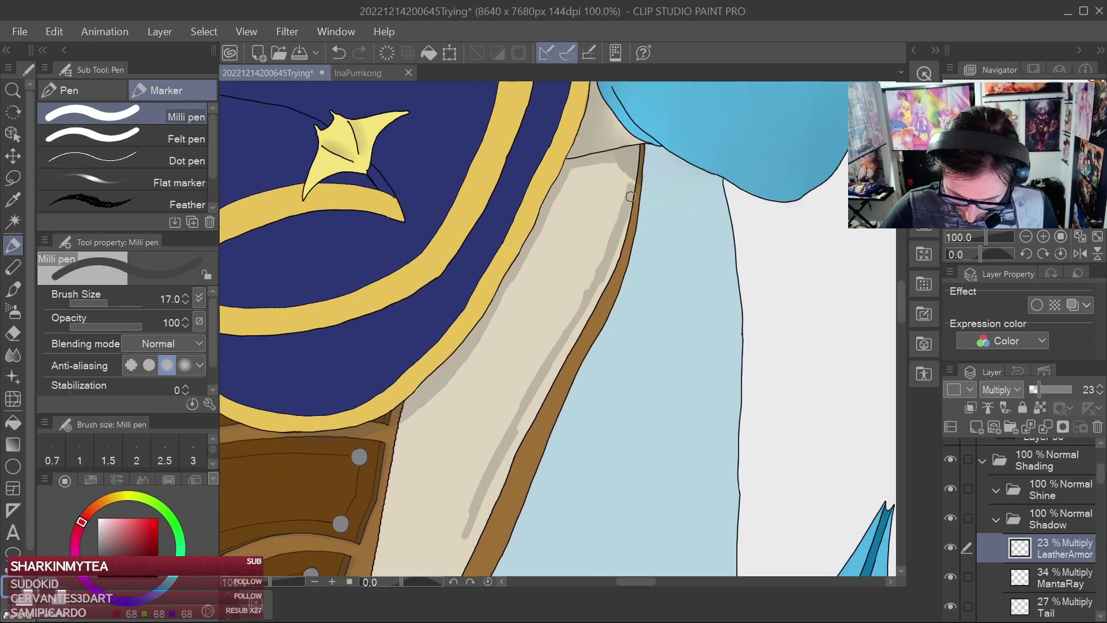
{"action": "mouse_move", "coordinate": [626, 250]}
{"action": "left_mouse_down"}
{"action": "mouse_move", "coordinate": [586, 336]}
{"action": "mouse_move", "coordinate": [617, 293]}
{"action": "mouse_move", "coordinate": [564, 390]}
{"action": "mouse_move", "coordinate": [606, 218]}
{"action": "left_mouse_up"}
{"action": "left_click_drag", "start_coordinate": [547, 346], "coordinate": [584, 237]}
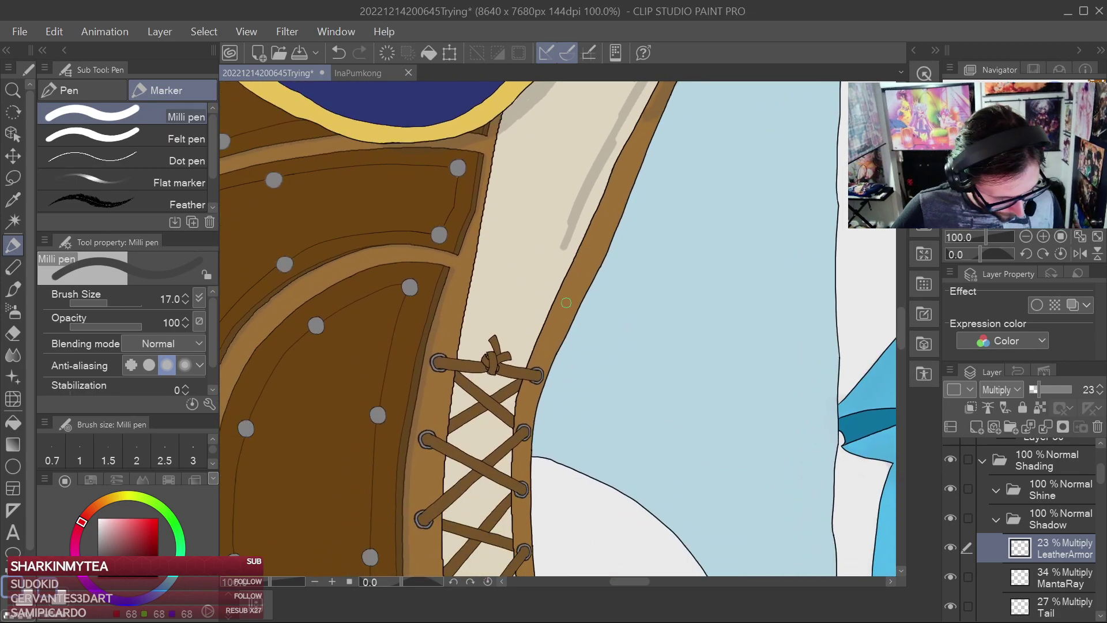
{"action": "left_click_drag", "start_coordinate": [569, 300], "coordinate": [592, 200]}
{"action": "mouse_move", "coordinate": [593, 128]}
{"action": "left_mouse_down"}
{"action": "mouse_move", "coordinate": [545, 239]}
{"action": "mouse_move", "coordinate": [532, 335]}
{"action": "mouse_move", "coordinate": [524, 242]}
{"action": "left_mouse_up"}
{"action": "left_click_drag", "start_coordinate": [524, 241], "coordinate": [530, 361]}
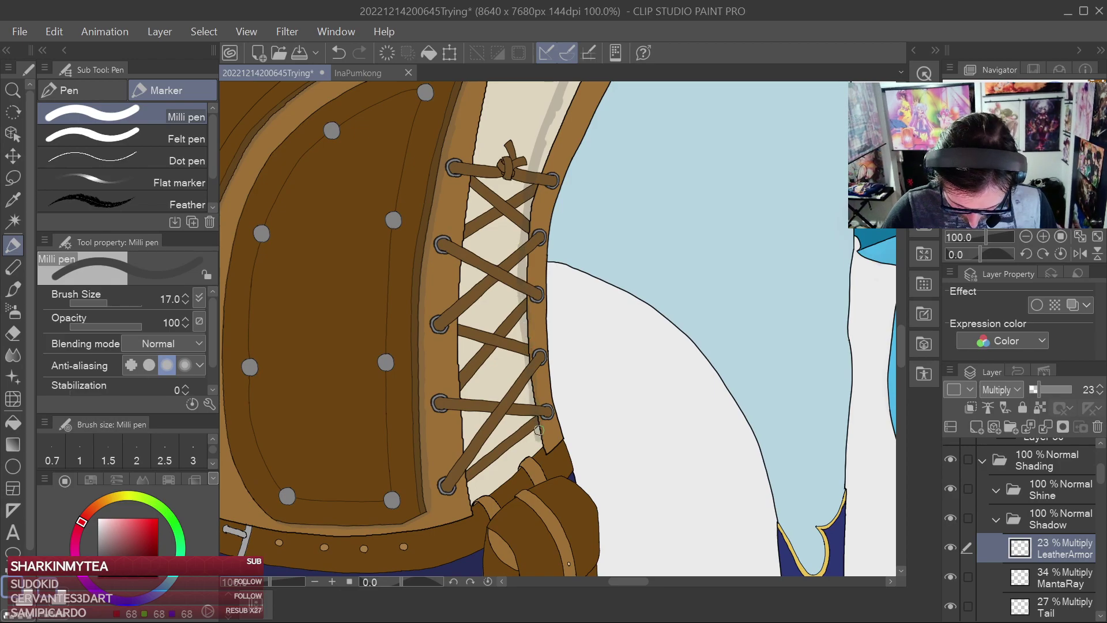
Fill the undershirt shadow down to the belt and shade the lower tip of the brown trim below the last eyelet
{"action": "scroll", "coordinate": [541, 441], "scroll_direction": "up", "scroll_amount": 3}
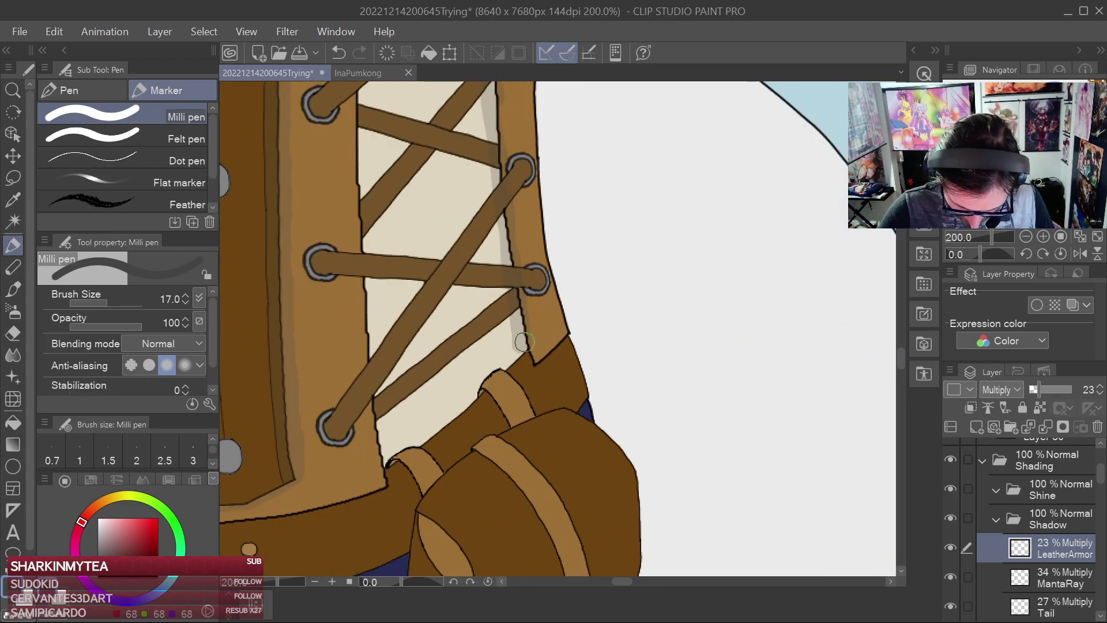
{"action": "scroll", "coordinate": [521, 340], "scroll_direction": "up", "scroll_amount": 4}
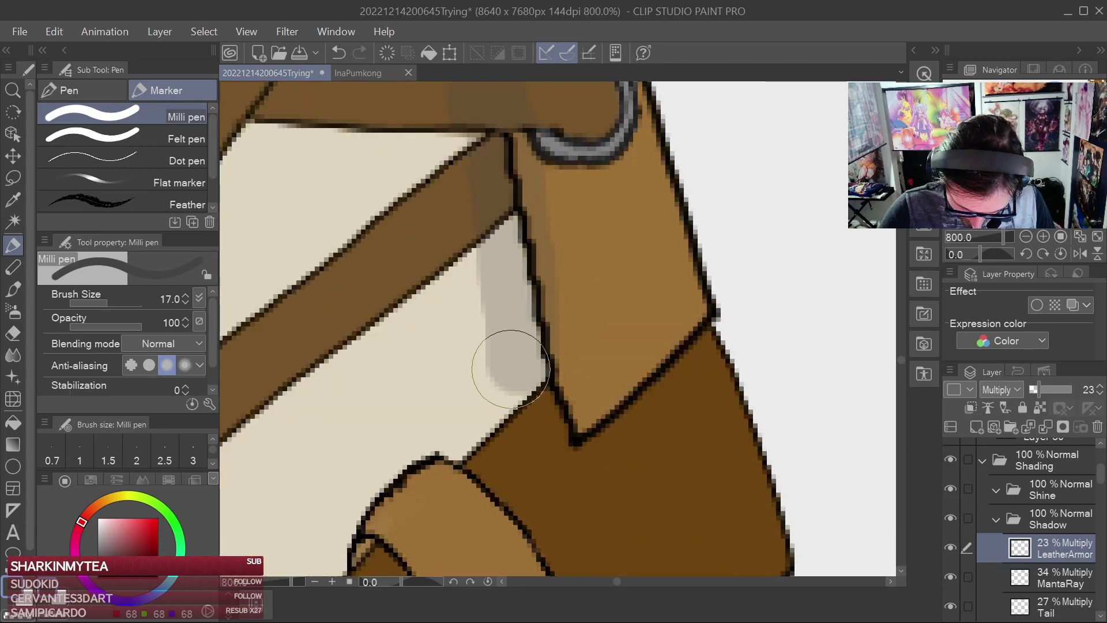
{"action": "mouse_move", "coordinate": [547, 329]}
{"action": "left_mouse_down"}
{"action": "mouse_move", "coordinate": [573, 332]}
{"action": "mouse_move", "coordinate": [593, 398]}
{"action": "mouse_move", "coordinate": [645, 296]}
{"action": "mouse_move", "coordinate": [677, 293]}
{"action": "left_mouse_up"}
{"action": "mouse_move", "coordinate": [646, 207]}
{"action": "left_mouse_down"}
{"action": "mouse_move", "coordinate": [585, 379]}
{"action": "mouse_move", "coordinate": [595, 390]}
{"action": "mouse_move", "coordinate": [544, 277]}
{"action": "mouse_move", "coordinate": [519, 169]}
{"action": "mouse_move", "coordinate": [470, 305]}
{"action": "left_mouse_up"}
{"action": "scroll", "coordinate": [469, 306], "scroll_direction": "down", "scroll_amount": 4}
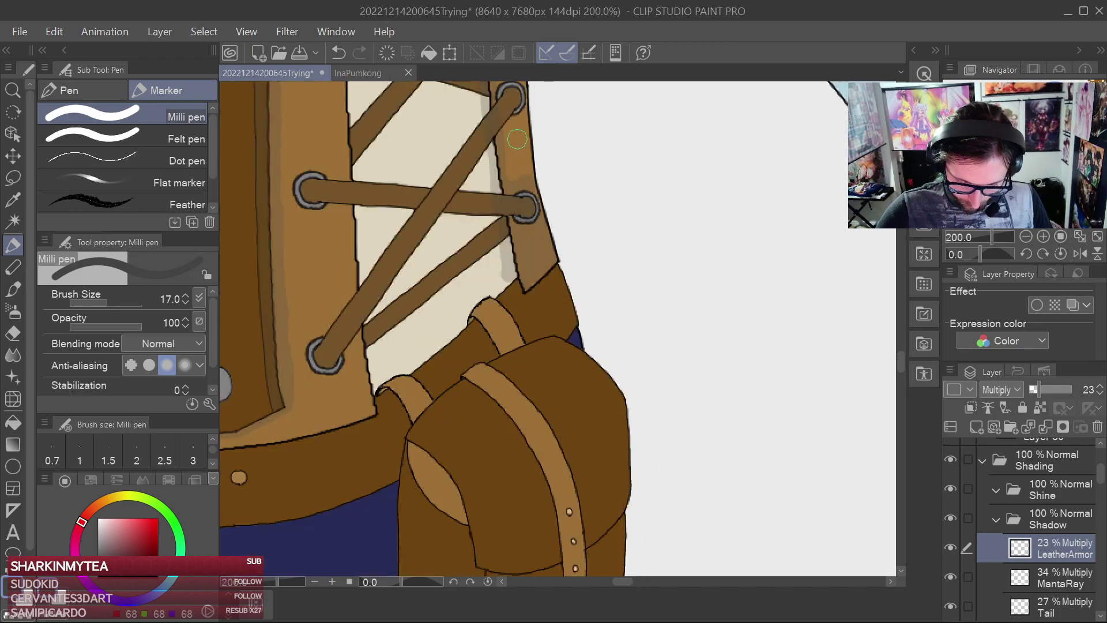
Shade the narrow brown trim upward from the lower eyelets, past the lacing, and along the undershirt's outer edge
{"action": "mouse_move", "coordinate": [482, 426]}
{"action": "left_mouse_down"}
{"action": "mouse_move", "coordinate": [487, 321]}
{"action": "mouse_move", "coordinate": [475, 345]}
{"action": "mouse_move", "coordinate": [468, 314]}
{"action": "mouse_move", "coordinate": [466, 191]}
{"action": "left_mouse_up"}
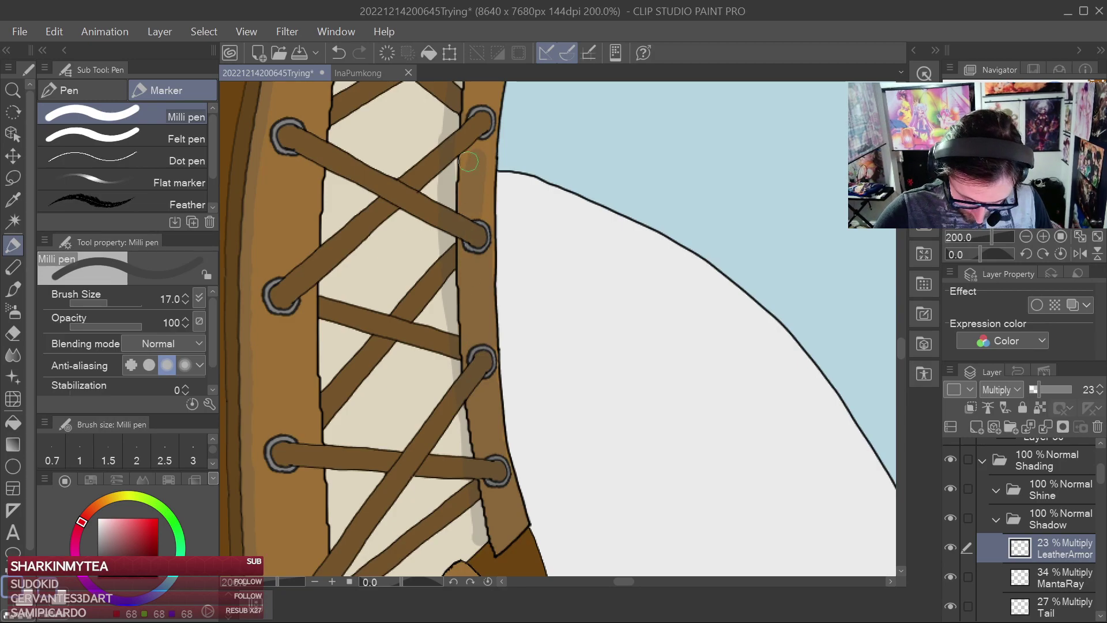
{"action": "mouse_move", "coordinate": [470, 144]}
{"action": "left_mouse_down"}
{"action": "mouse_move", "coordinate": [434, 317]}
{"action": "mouse_move", "coordinate": [452, 397]}
{"action": "mouse_move", "coordinate": [458, 242]}
{"action": "left_mouse_up"}
{"action": "mouse_move", "coordinate": [453, 290]}
{"action": "left_mouse_down"}
{"action": "mouse_move", "coordinate": [497, 121]}
{"action": "mouse_move", "coordinate": [462, 144]}
{"action": "mouse_move", "coordinate": [473, 132]}
{"action": "mouse_move", "coordinate": [455, 128]}
{"action": "mouse_move", "coordinate": [429, 353]}
{"action": "left_mouse_up"}
{"action": "left_click_drag", "start_coordinate": [437, 313], "coordinate": [456, 303]}
{"action": "mouse_move", "coordinate": [482, 257]}
{"action": "left_mouse_down"}
{"action": "mouse_move", "coordinate": [504, 185]}
{"action": "mouse_move", "coordinate": [426, 312]}
{"action": "mouse_move", "coordinate": [485, 167]}
{"action": "mouse_move", "coordinate": [468, 161]}
{"action": "mouse_move", "coordinate": [473, 130]}
{"action": "left_mouse_up"}
{"action": "left_click_drag", "start_coordinate": [517, 126], "coordinate": [405, 351]}
{"action": "left_click_drag", "start_coordinate": [432, 279], "coordinate": [407, 371]}
{"action": "left_click_drag", "start_coordinate": [453, 242], "coordinate": [407, 383]}
{"action": "mouse_move", "coordinate": [441, 312]}
{"action": "left_mouse_down"}
{"action": "mouse_move", "coordinate": [425, 363]}
{"action": "mouse_move", "coordinate": [488, 173]}
{"action": "mouse_move", "coordinate": [470, 277]}
{"action": "mouse_move", "coordinate": [456, 306]}
{"action": "mouse_move", "coordinate": [526, 101]}
{"action": "mouse_move", "coordinate": [513, 144]}
{"action": "mouse_move", "coordinate": [479, 173]}
{"action": "mouse_move", "coordinate": [398, 357]}
{"action": "mouse_move", "coordinate": [396, 280]}
{"action": "mouse_move", "coordinate": [474, 138]}
{"action": "mouse_move", "coordinate": [393, 380]}
{"action": "mouse_move", "coordinate": [339, 444]}
{"action": "mouse_move", "coordinate": [356, 376]}
{"action": "mouse_move", "coordinate": [486, 199]}
{"action": "left_mouse_up"}
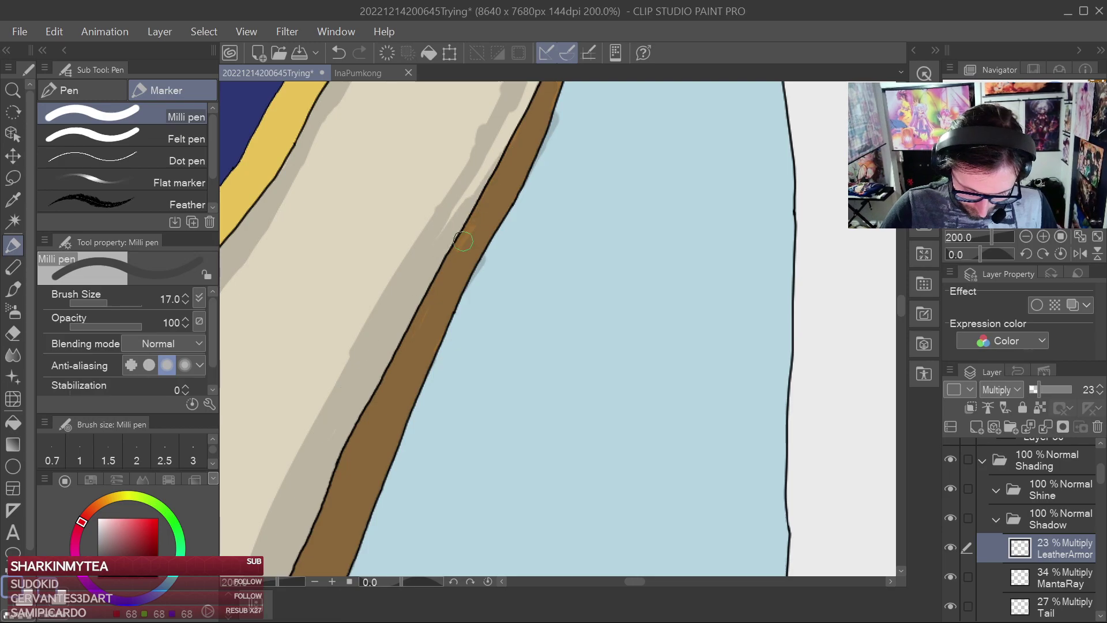
Erase the shadow spill on the pale blue cape lining, and fill the gaps between the undershirt shadow and the brown trim
{"action": "key", "text": "e"}
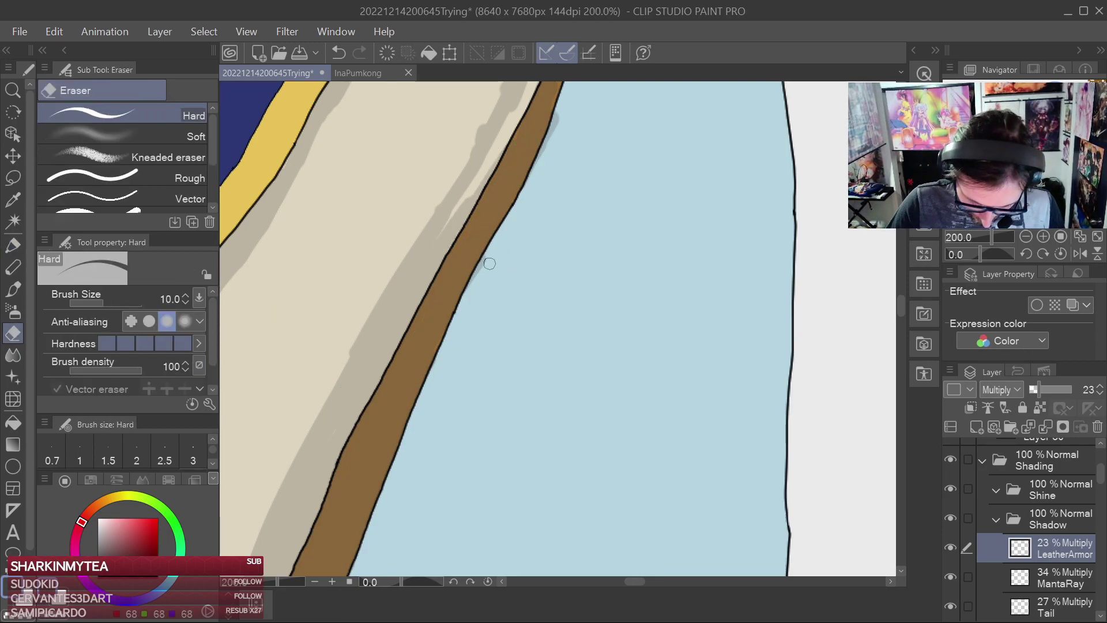
{"action": "mouse_move", "coordinate": [568, 189]}
{"action": "left_mouse_down"}
{"action": "mouse_move", "coordinate": [470, 359]}
{"action": "mouse_move", "coordinate": [466, 342]}
{"action": "left_mouse_up"}
{"action": "left_click", "coordinate": [16, 245]}
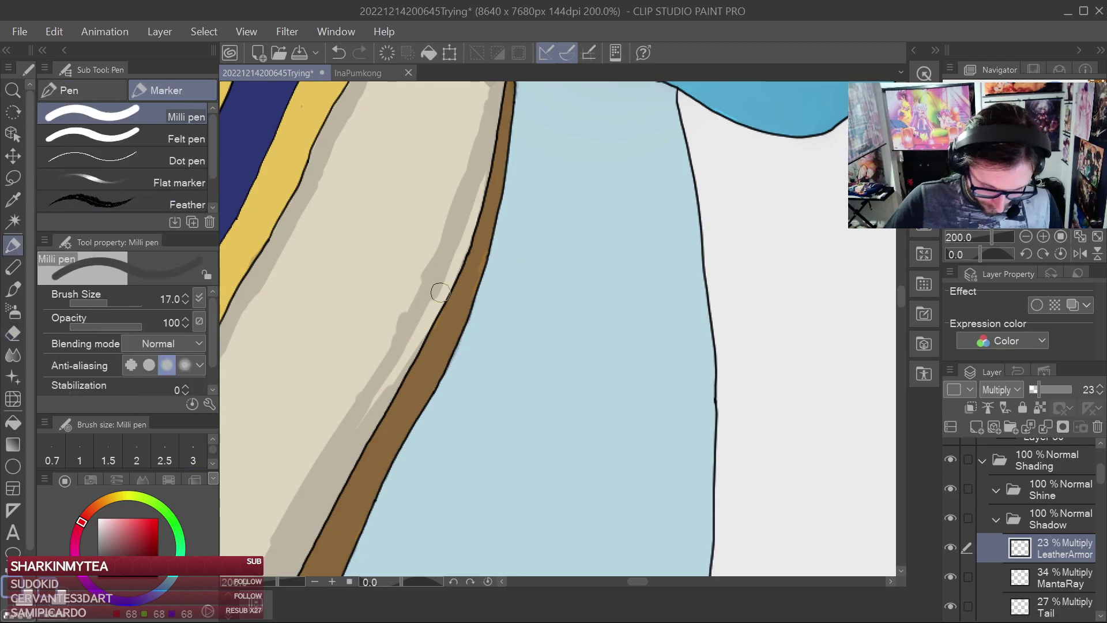
{"action": "left_click_drag", "start_coordinate": [393, 361], "coordinate": [431, 254]}
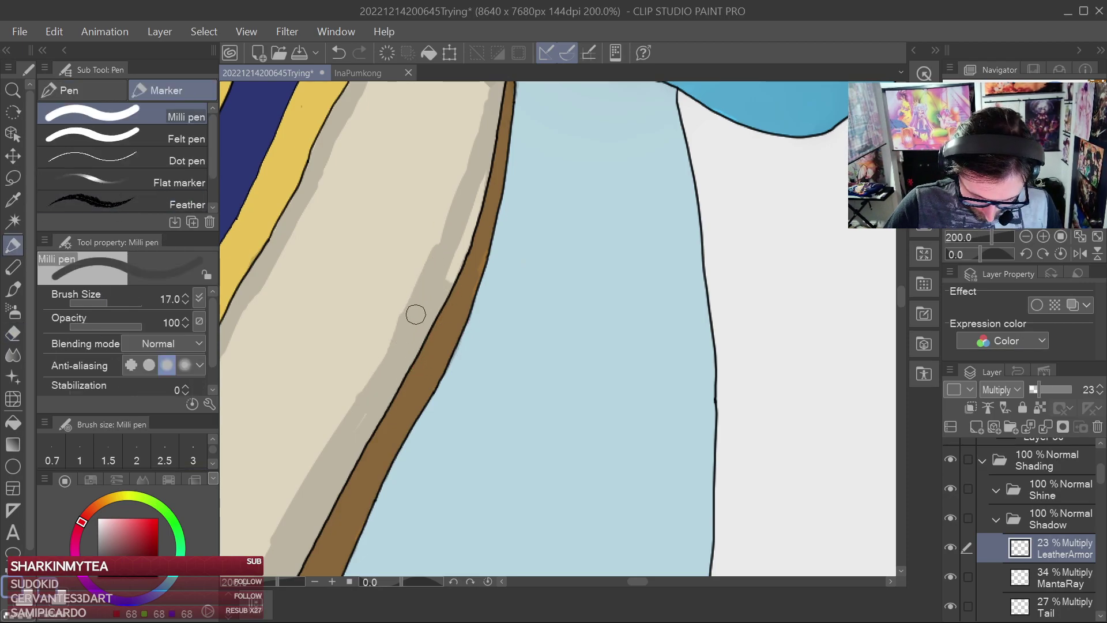
{"action": "left_click_drag", "start_coordinate": [372, 386], "coordinate": [396, 328]}
{"action": "mouse_move", "coordinate": [432, 265]}
{"action": "left_mouse_down"}
{"action": "mouse_move", "coordinate": [462, 193]}
{"action": "mouse_move", "coordinate": [465, 229]}
{"action": "left_mouse_up"}
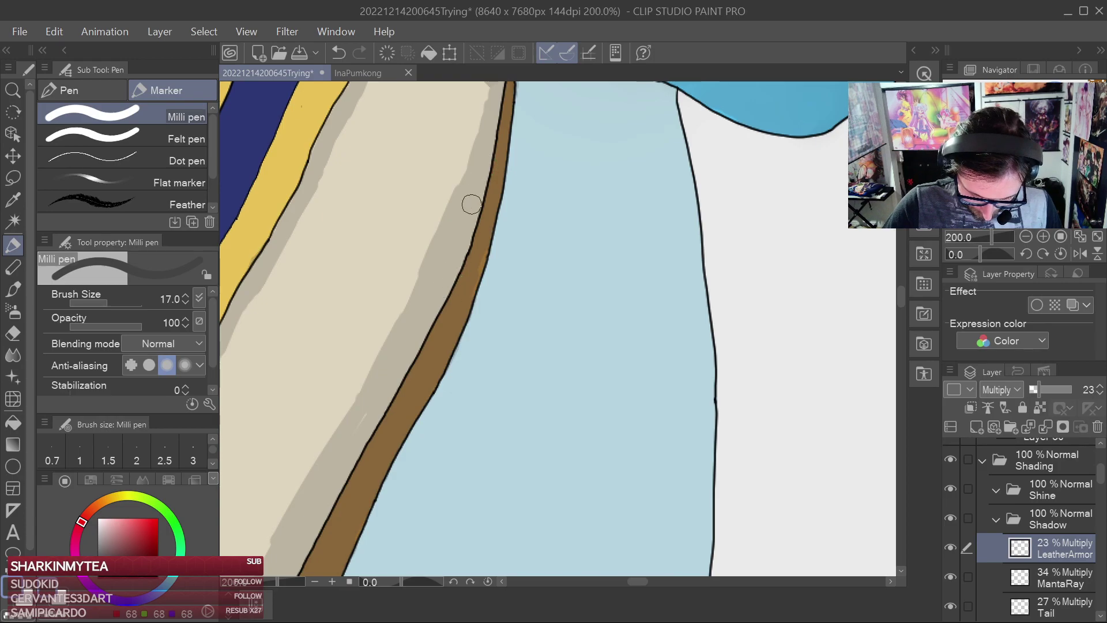
{"action": "scroll", "coordinate": [475, 271], "scroll_direction": "up", "scroll_amount": 3}
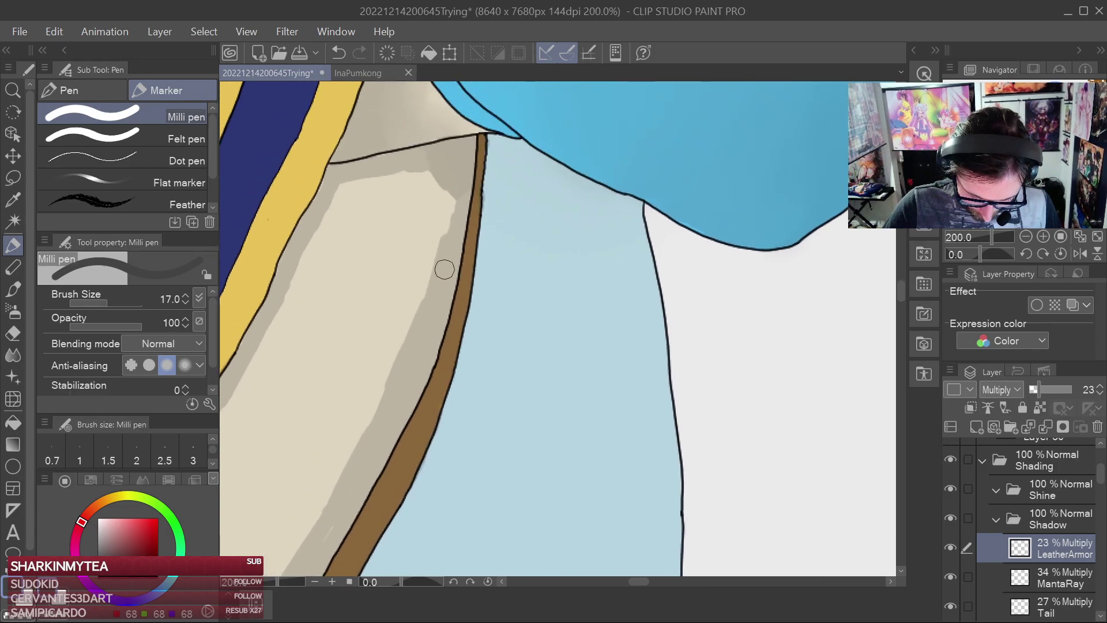
Rough in shadow strokes on the undershirt visible between the middle laces
{"action": "scroll", "coordinate": [563, 301], "scroll_direction": "down", "scroll_amount": 4}
{"action": "left_click_drag", "start_coordinate": [541, 434], "coordinate": [492, 341]}
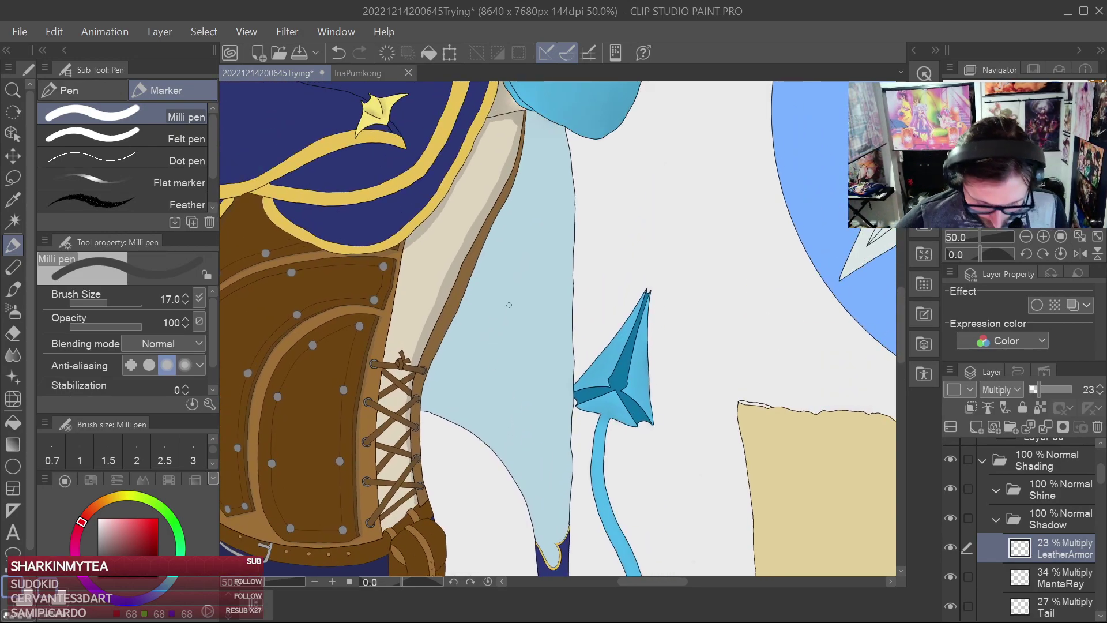
{"action": "left_click_drag", "start_coordinate": [508, 304], "coordinate": [572, 217]}
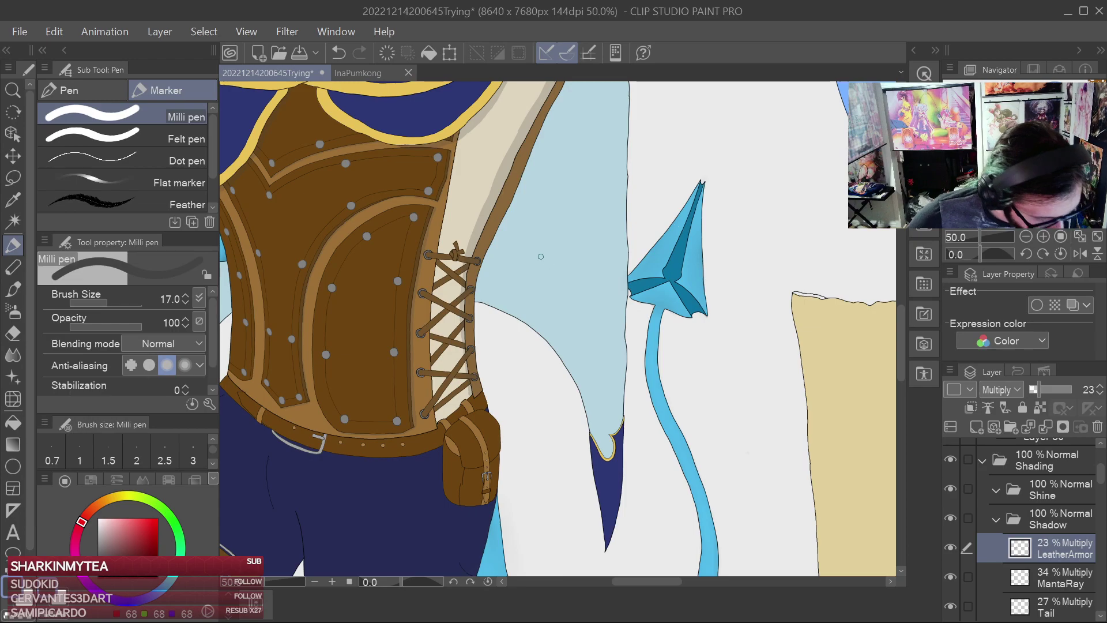
{"action": "scroll", "coordinate": [455, 331], "scroll_direction": "up", "scroll_amount": 2}
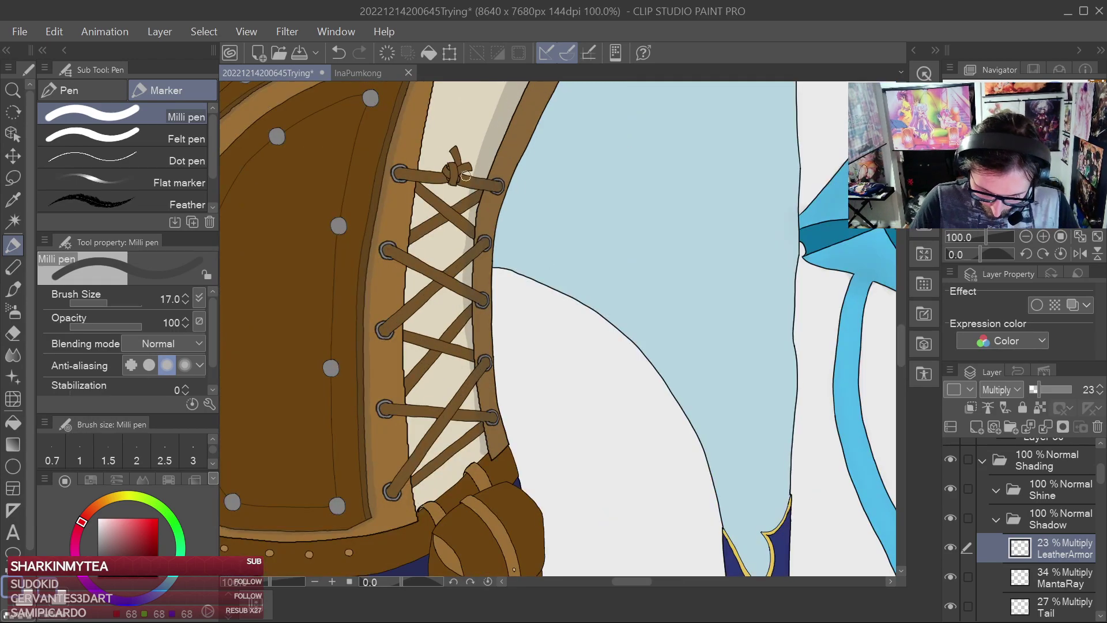
{"action": "mouse_move", "coordinate": [437, 304]}
{"action": "left_mouse_down"}
{"action": "mouse_move", "coordinate": [413, 374]}
{"action": "mouse_move", "coordinate": [409, 357]}
{"action": "mouse_move", "coordinate": [419, 391]}
{"action": "left_mouse_up"}
{"action": "left_click_drag", "start_coordinate": [464, 346], "coordinate": [430, 404]}
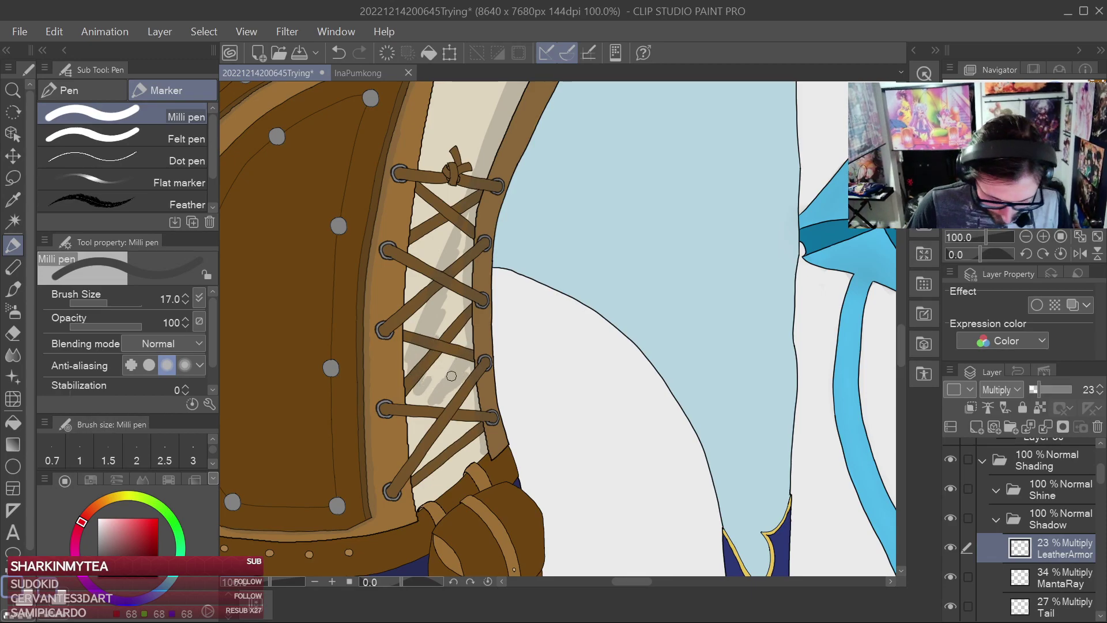
Undo the last strokes and fill the undershirt shadow evenly in the gaps between the middle and lower laces
{"action": "key", "text": "ctrl+z"}
{"action": "key", "text": "ctrl+z"}
{"action": "key", "text": "ctrl+z"}
{"action": "key", "text": "ctrl+z"}
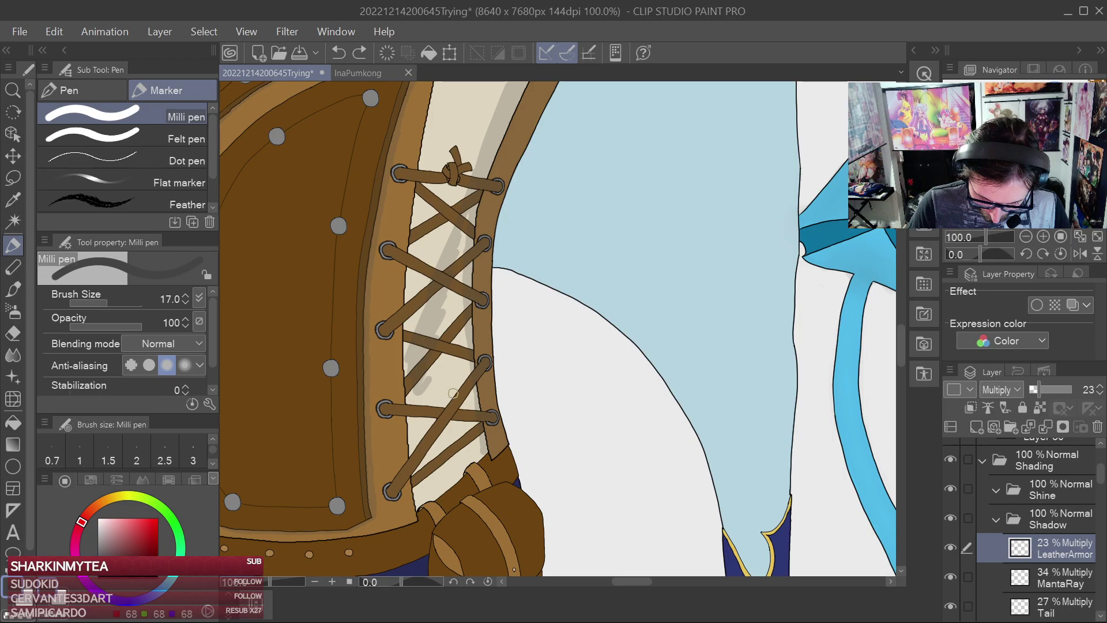
{"action": "mouse_move", "coordinate": [439, 413]}
{"action": "left_mouse_down"}
{"action": "mouse_move", "coordinate": [463, 366]}
{"action": "mouse_move", "coordinate": [438, 410]}
{"action": "mouse_move", "coordinate": [423, 383]}
{"action": "mouse_move", "coordinate": [407, 423]}
{"action": "left_mouse_up"}
{"action": "mouse_move", "coordinate": [445, 360]}
{"action": "left_mouse_down"}
{"action": "mouse_move", "coordinate": [428, 403]}
{"action": "mouse_move", "coordinate": [464, 343]}
{"action": "mouse_move", "coordinate": [447, 300]}
{"action": "mouse_move", "coordinate": [461, 249]}
{"action": "mouse_move", "coordinate": [466, 313]}
{"action": "mouse_move", "coordinate": [423, 373]}
{"action": "mouse_move", "coordinate": [469, 332]}
{"action": "mouse_move", "coordinate": [458, 389]}
{"action": "left_mouse_up"}
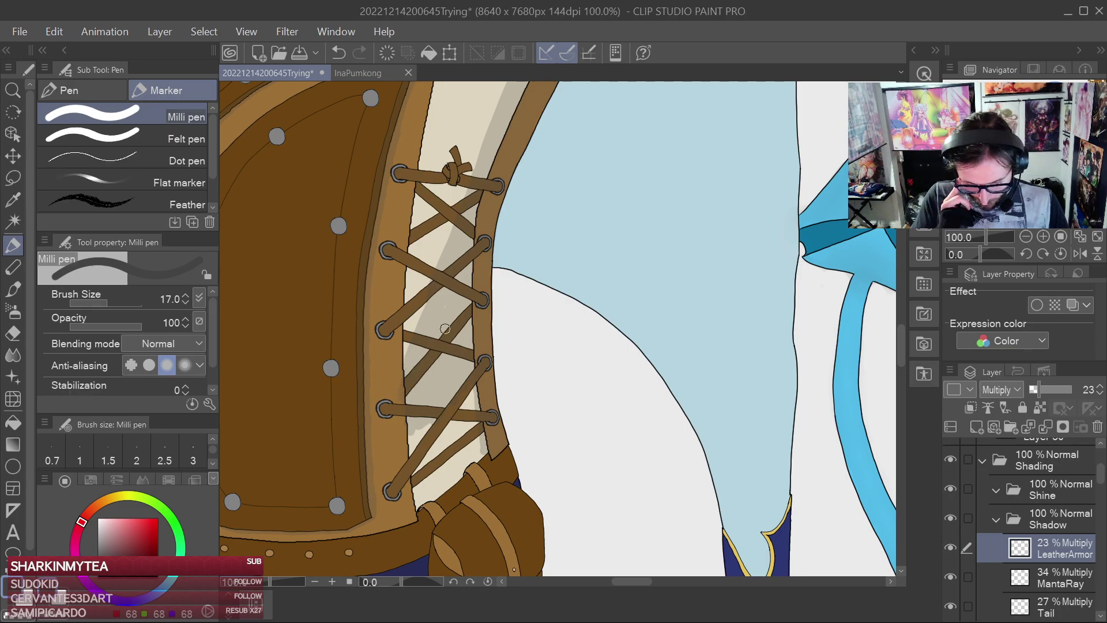
{"action": "key", "text": "e"}
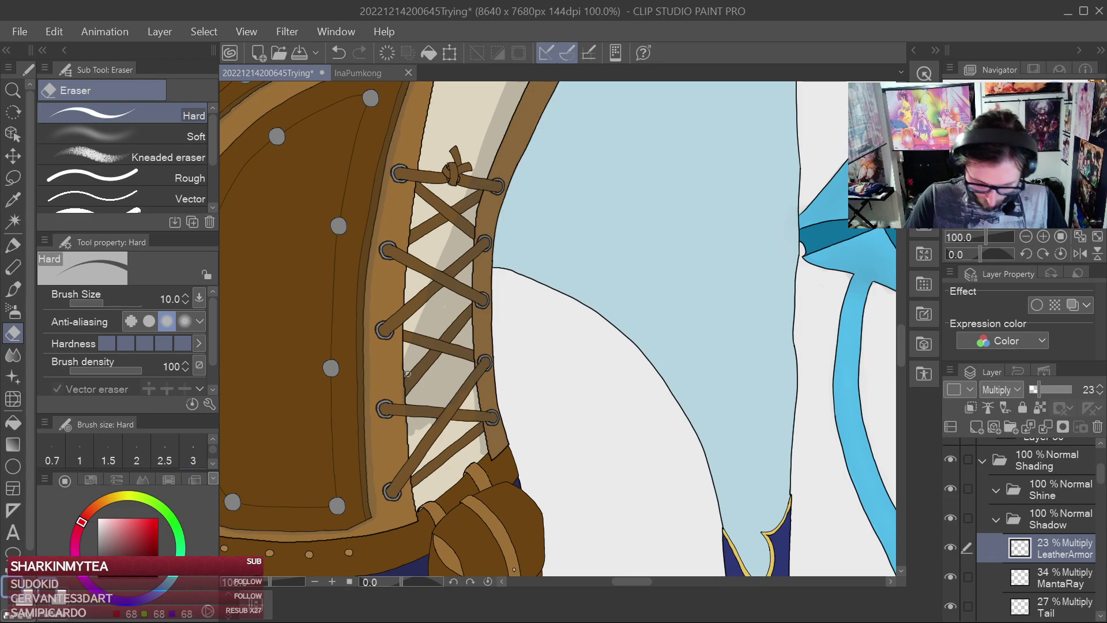
Save the illustration
{"action": "scroll", "coordinate": [409, 368], "scroll_direction": "down", "scroll_amount": 2}
{"action": "scroll", "coordinate": [657, 236], "scroll_direction": "down", "scroll_amount": 2}
{"action": "left_click_drag", "start_coordinate": [653, 232], "coordinate": [614, 369]}
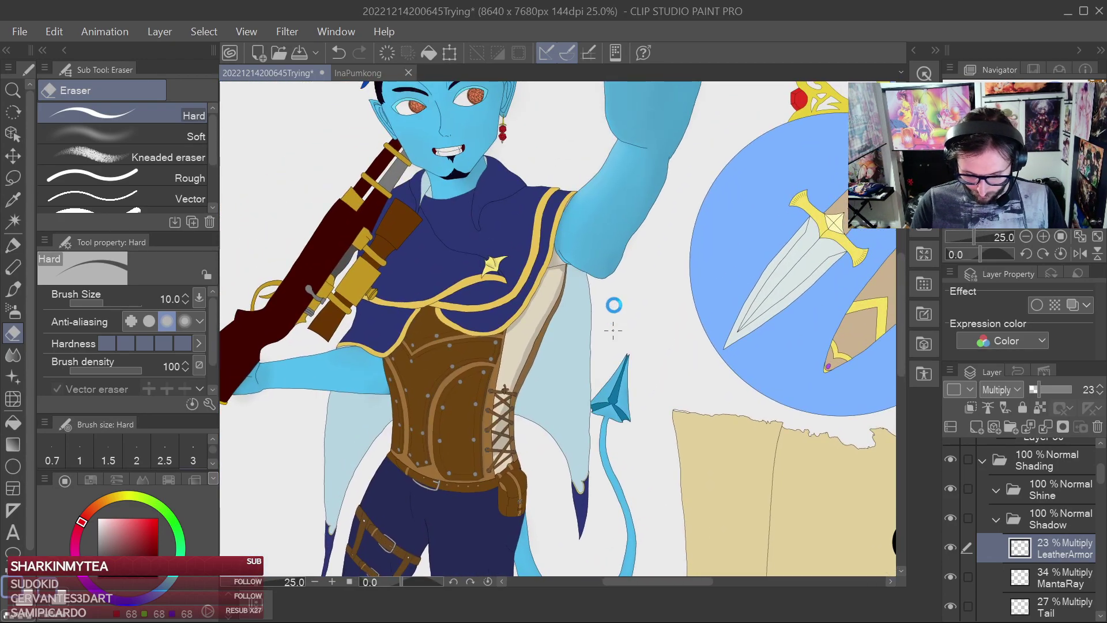
{"action": "key", "text": "ctrl+s"}
Paint a thin Milli pen shadow along the outer edge of the corset's light-brown side band, starting below the cape hem
{"action": "key", "text": "p"}
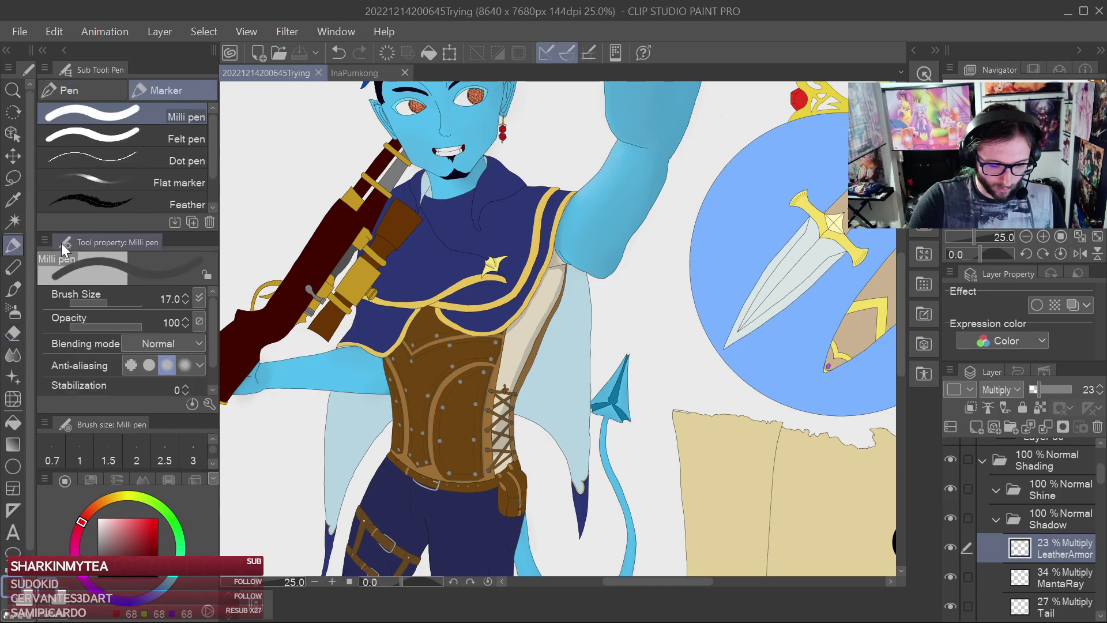
{"action": "scroll", "coordinate": [561, 341], "scroll_direction": "up", "scroll_amount": 6}
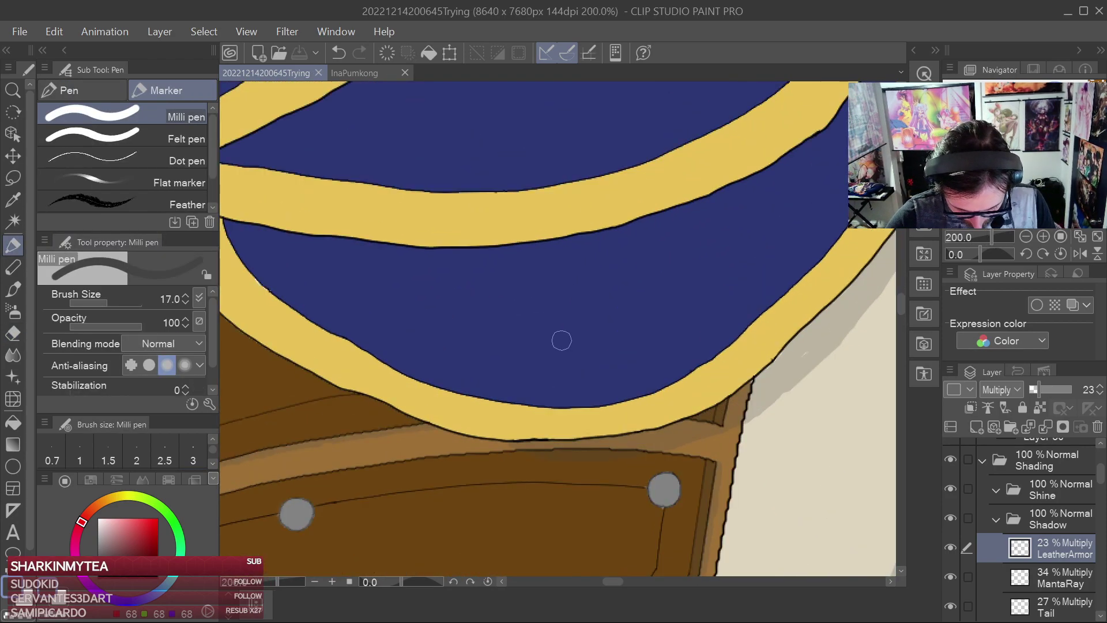
{"action": "left_click_drag", "start_coordinate": [562, 341], "coordinate": [690, 220]}
{"action": "left_click_drag", "start_coordinate": [608, 257], "coordinate": [702, 167]}
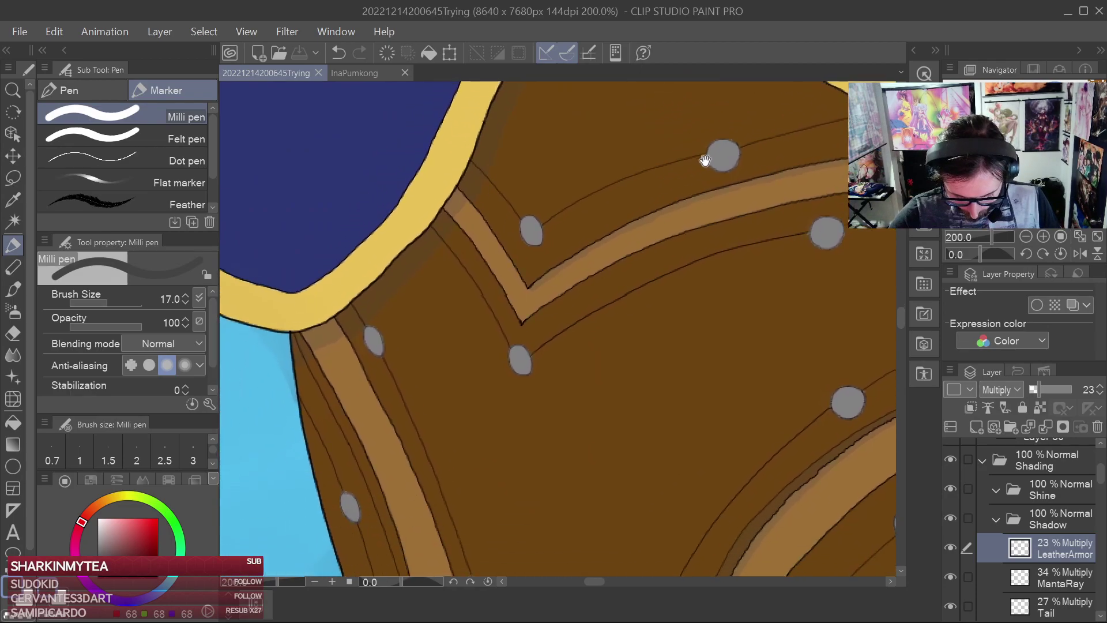
{"action": "left_click_drag", "start_coordinate": [586, 304], "coordinate": [628, 154]}
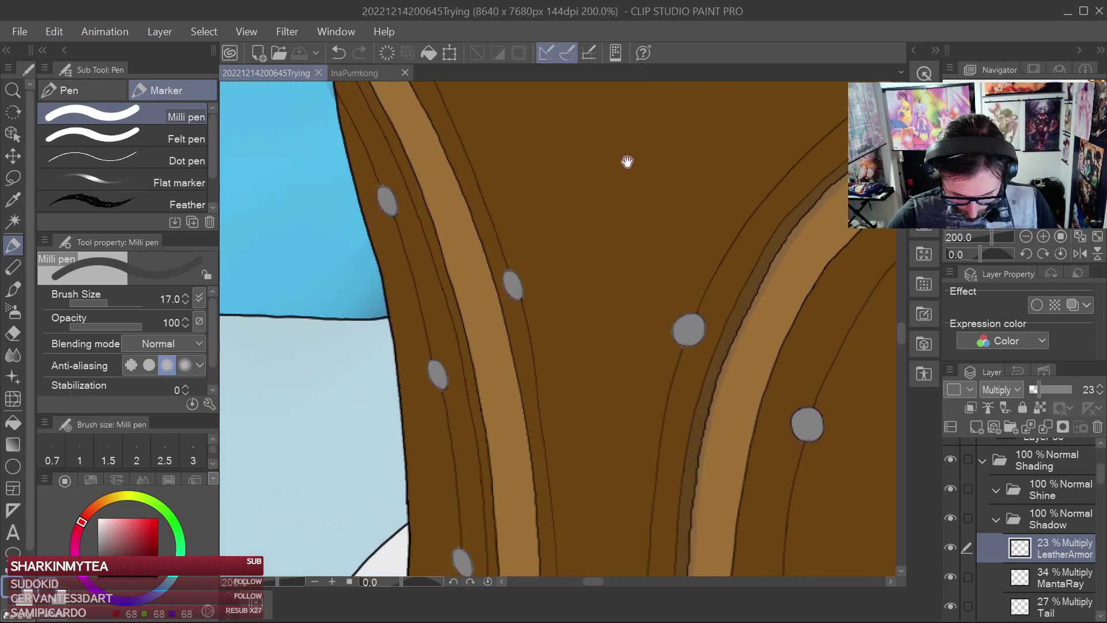
{"action": "left_click_drag", "start_coordinate": [573, 207], "coordinate": [611, 272]}
{"action": "scroll", "coordinate": [456, 221], "scroll_direction": "up", "scroll_amount": 2}
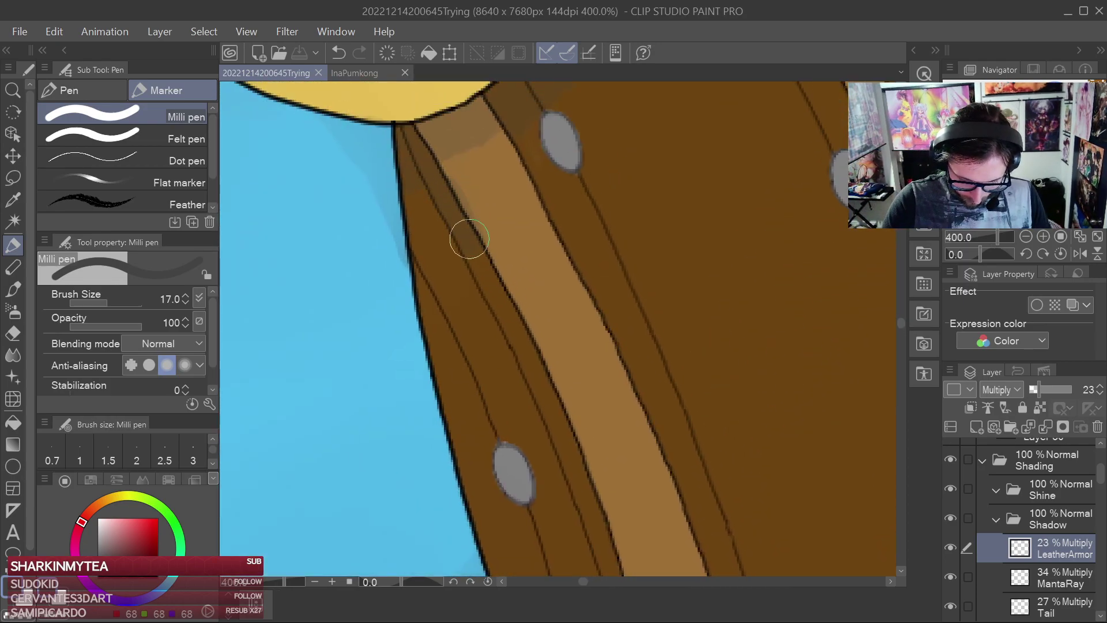
{"action": "left_click_drag", "start_coordinate": [534, 367], "coordinate": [591, 497]}
{"action": "left_click_drag", "start_coordinate": [603, 507], "coordinate": [556, 327]}
Extend the side band's edge shadow down to the bottom of the riveted side panel, and save the file
{"action": "left_click_drag", "start_coordinate": [577, 385], "coordinate": [603, 484]}
{"action": "mouse_move", "coordinate": [603, 483]}
{"action": "left_mouse_down"}
{"action": "mouse_move", "coordinate": [546, 255]}
{"action": "mouse_move", "coordinate": [574, 408]}
{"action": "mouse_move", "coordinate": [586, 450]}
{"action": "mouse_move", "coordinate": [559, 252]}
{"action": "mouse_move", "coordinate": [569, 396]}
{"action": "mouse_move", "coordinate": [589, 490]}
{"action": "mouse_move", "coordinate": [556, 257]}
{"action": "left_mouse_up"}
{"action": "mouse_move", "coordinate": [557, 257]}
{"action": "left_mouse_down"}
{"action": "mouse_move", "coordinate": [573, 355]}
{"action": "mouse_move", "coordinate": [564, 441]}
{"action": "mouse_move", "coordinate": [566, 292]}
{"action": "mouse_move", "coordinate": [558, 427]}
{"action": "mouse_move", "coordinate": [563, 407]}
{"action": "left_mouse_up"}
{"action": "scroll", "coordinate": [722, 335], "scroll_direction": "down", "scroll_amount": 2}
{"action": "scroll", "coordinate": [697, 332], "scroll_direction": "up", "scroll_amount": 4}
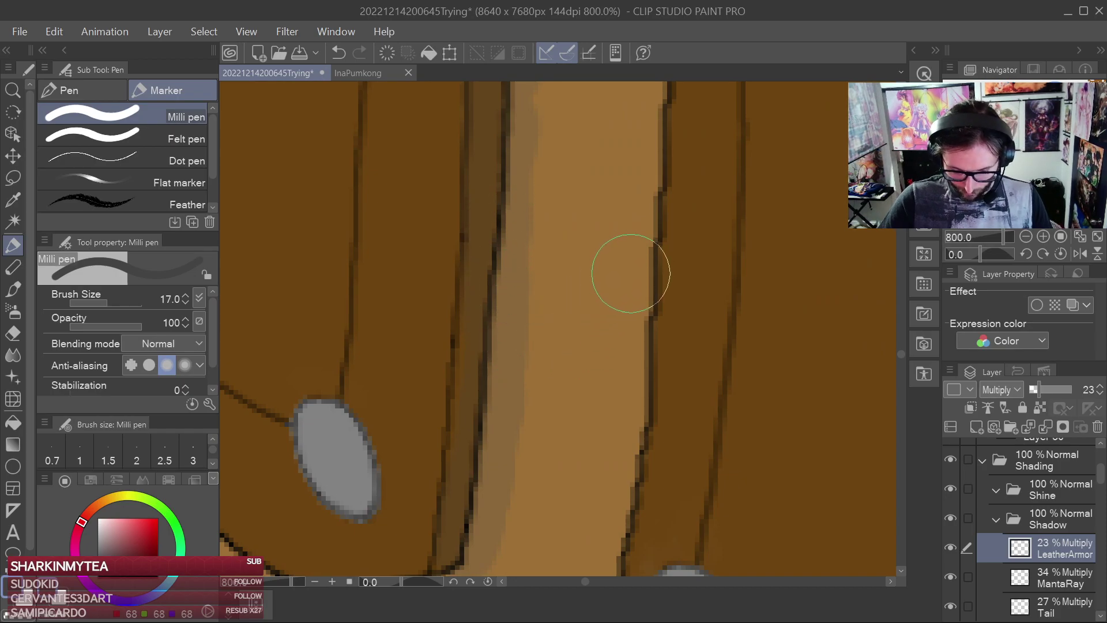
{"action": "scroll", "coordinate": [632, 272], "scroll_direction": "down", "scroll_amount": 4}
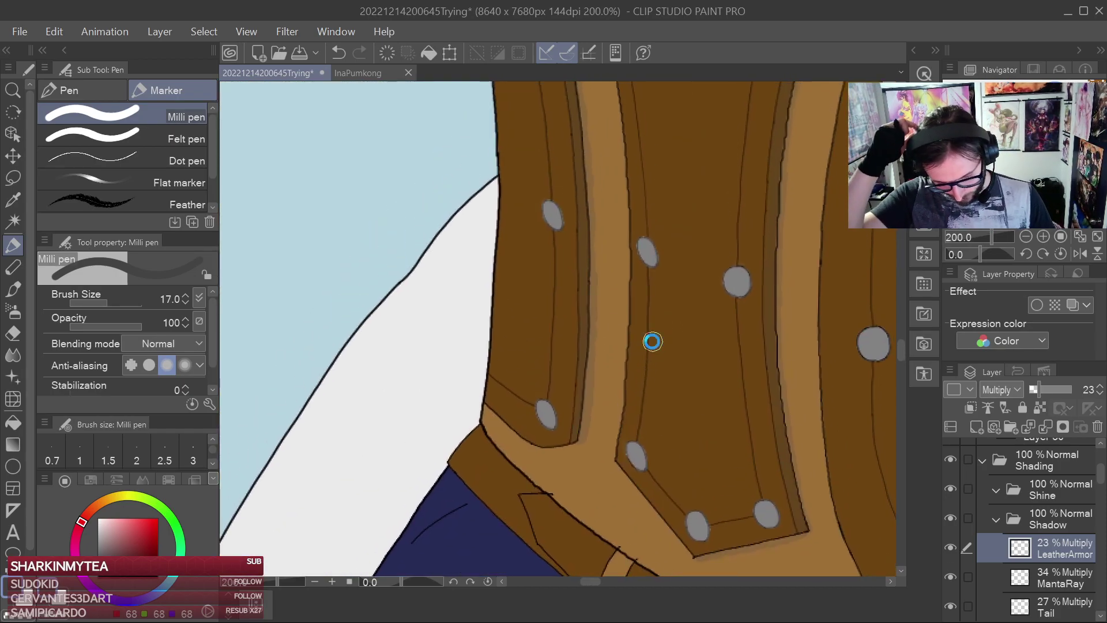
{"action": "key", "text": "ctrl+s"}
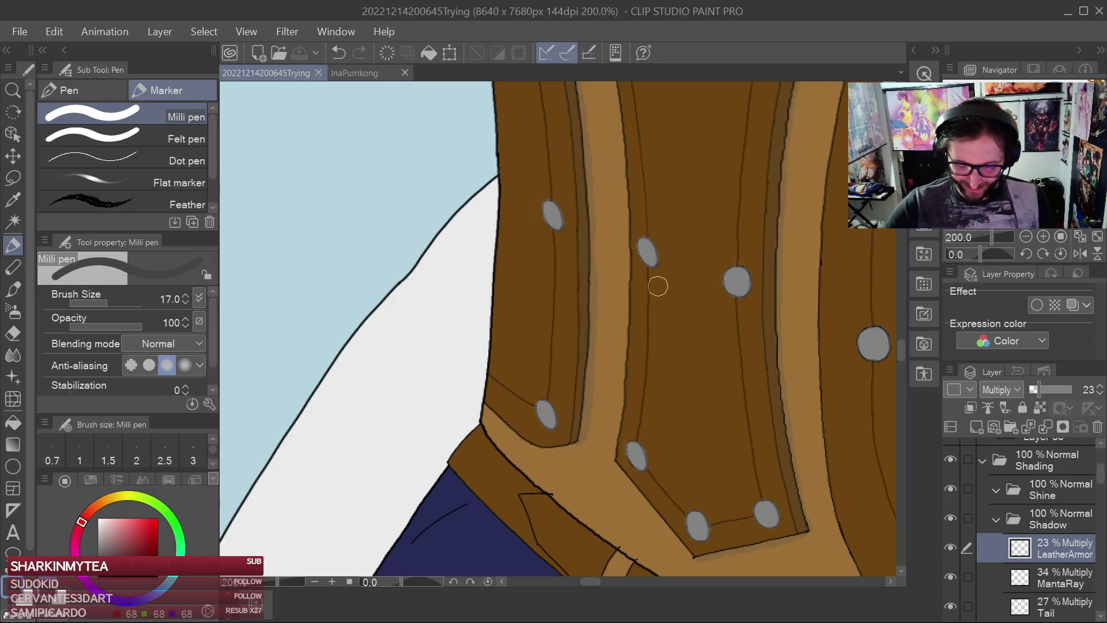
Examine the shading across the corset panels, lacing and undershirt
{"action": "scroll", "coordinate": [627, 272], "scroll_direction": "down", "scroll_amount": 1}
{"action": "scroll", "coordinate": [666, 202], "scroll_direction": "down", "scroll_amount": 1}
{"action": "left_click_drag", "start_coordinate": [685, 183], "coordinate": [628, 383]}
{"action": "left_click_drag", "start_coordinate": [614, 196], "coordinate": [635, 314]}
{"action": "left_click_drag", "start_coordinate": [739, 254], "coordinate": [596, 378]}
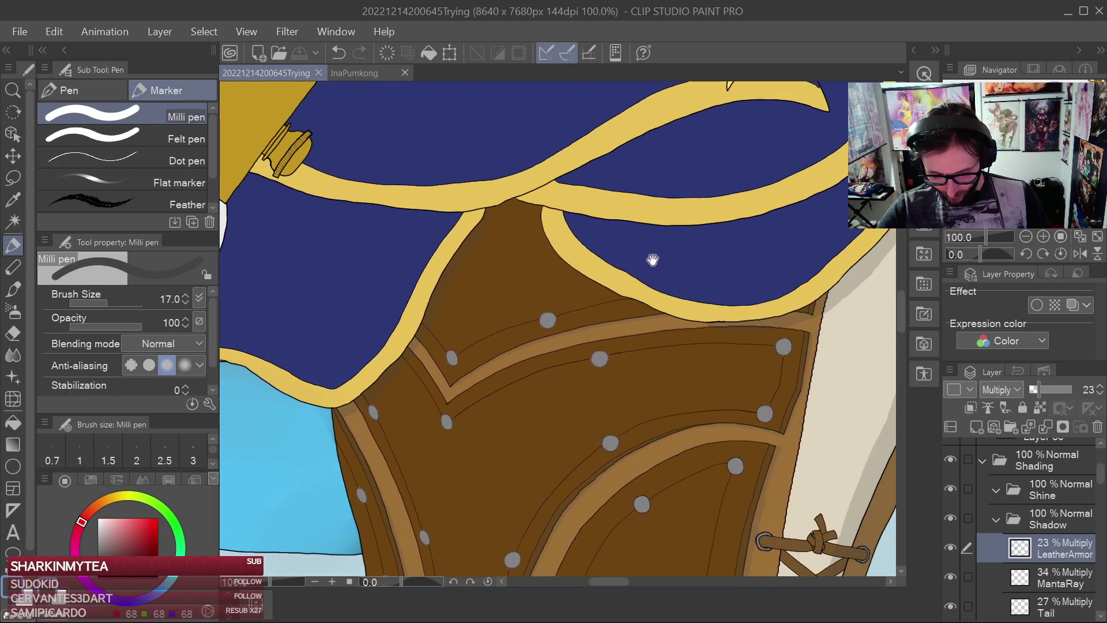
{"action": "left_click_drag", "start_coordinate": [695, 300], "coordinate": [604, 138]}
{"action": "scroll", "coordinate": [654, 193], "scroll_direction": "down", "scroll_amount": 1}
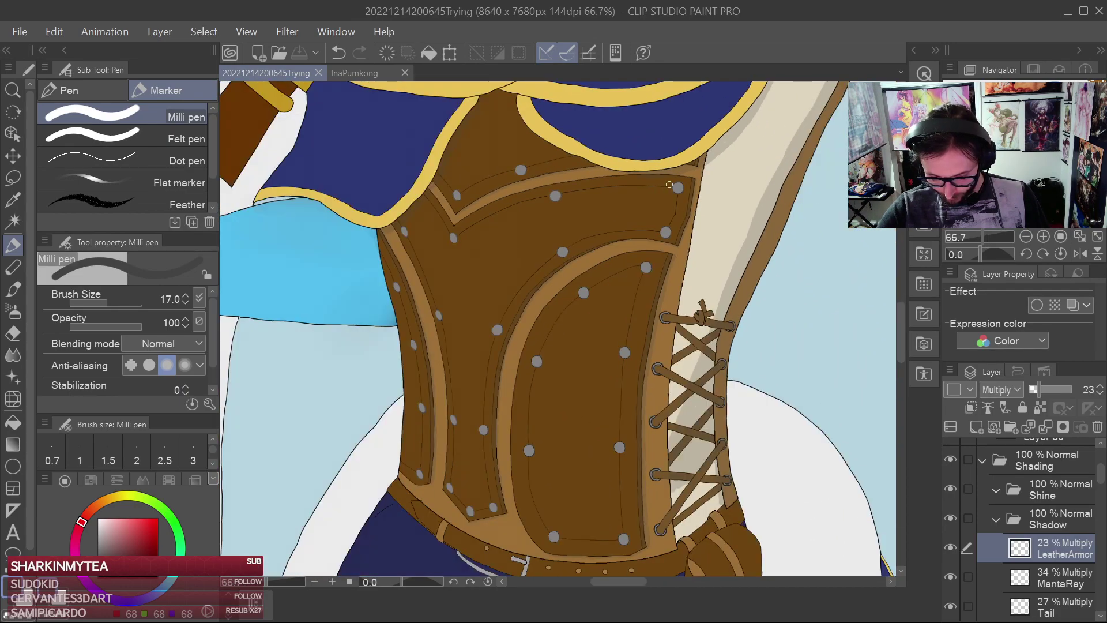
Paint a Milli pen shadow on the undershirt along the outer strip behind the lower lacing, and tidy it with the Hard eraser
{"action": "scroll", "coordinate": [695, 297], "scroll_direction": "up", "scroll_amount": 3}
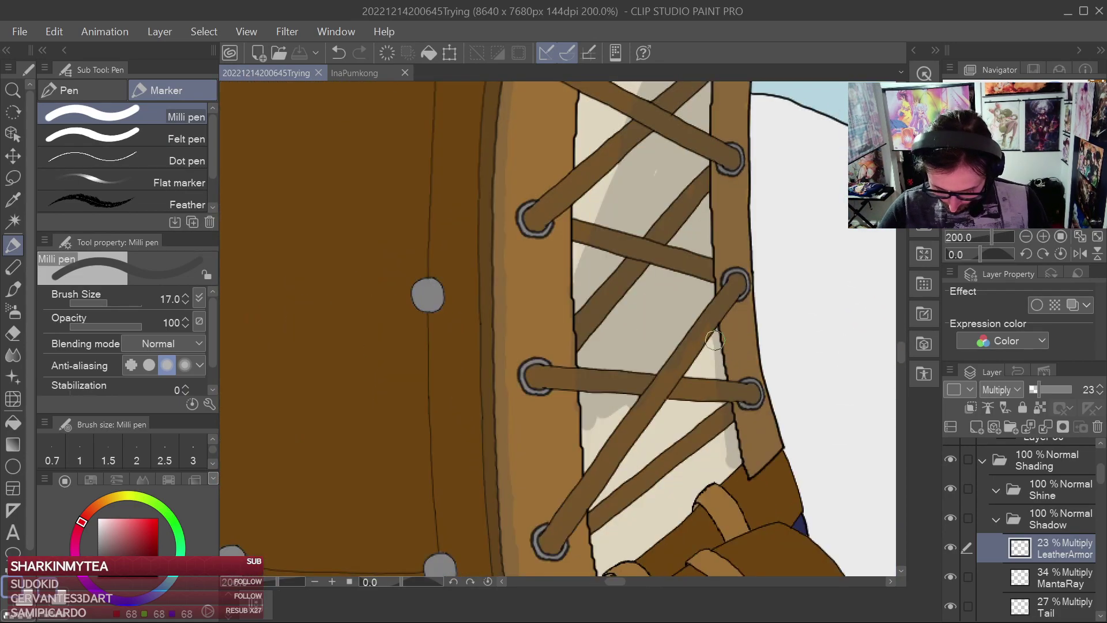
{"action": "mouse_move", "coordinate": [714, 341]}
{"action": "left_mouse_down"}
{"action": "mouse_move", "coordinate": [725, 469]}
{"action": "mouse_move", "coordinate": [728, 437]}
{"action": "left_mouse_up"}
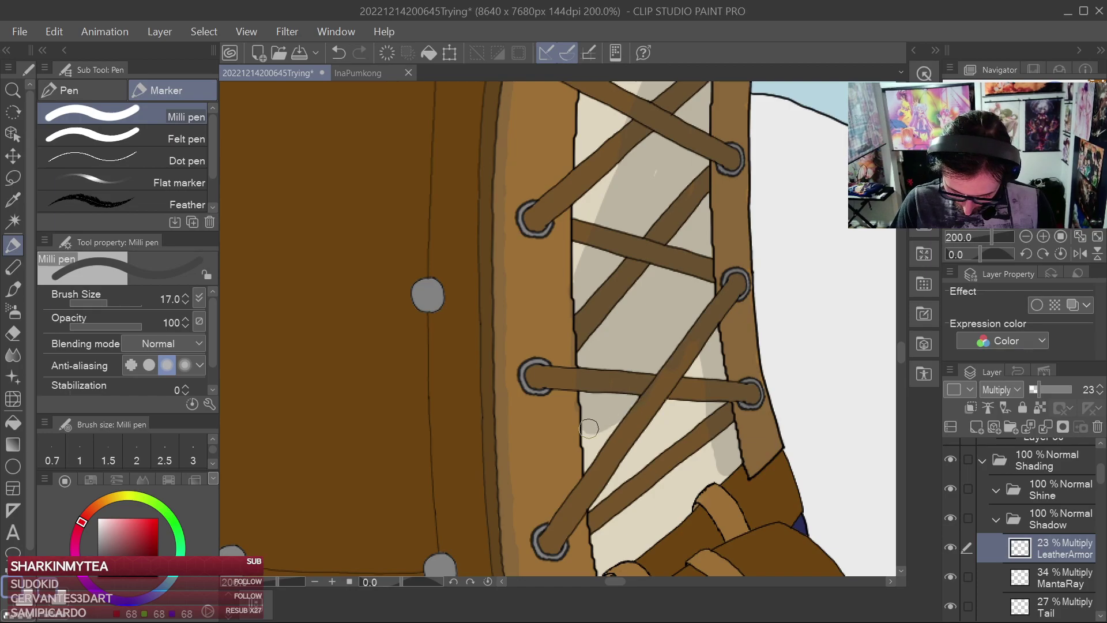
{"action": "left_click", "coordinate": [13, 333]}
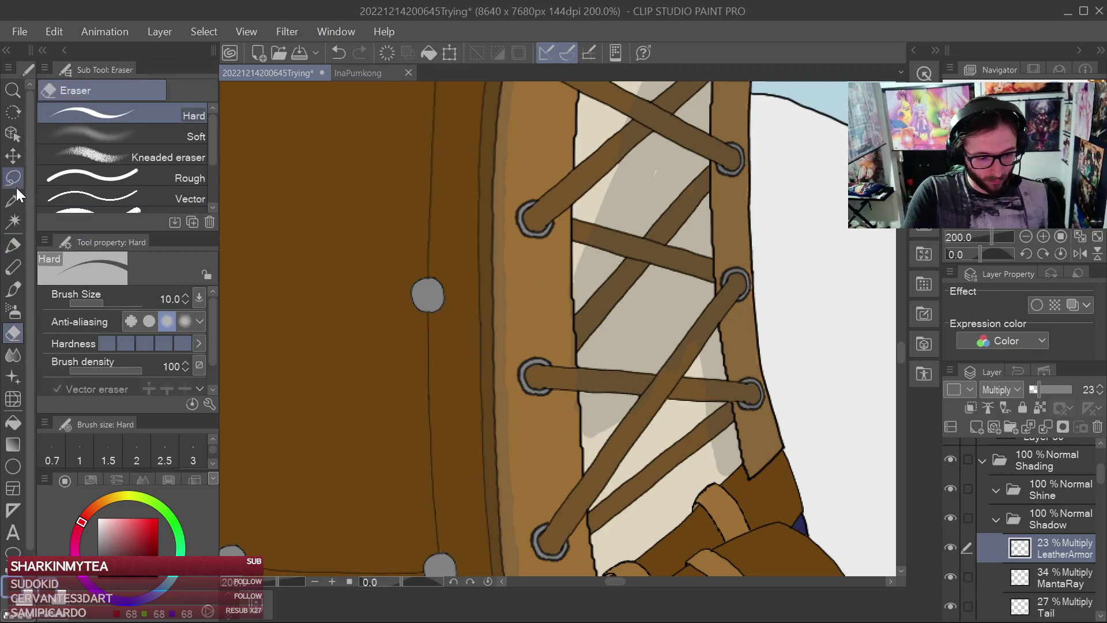
{"action": "left_click_drag", "start_coordinate": [695, 350], "coordinate": [712, 368]}
{"action": "scroll", "coordinate": [721, 351], "scroll_direction": "down", "scroll_amount": 1}
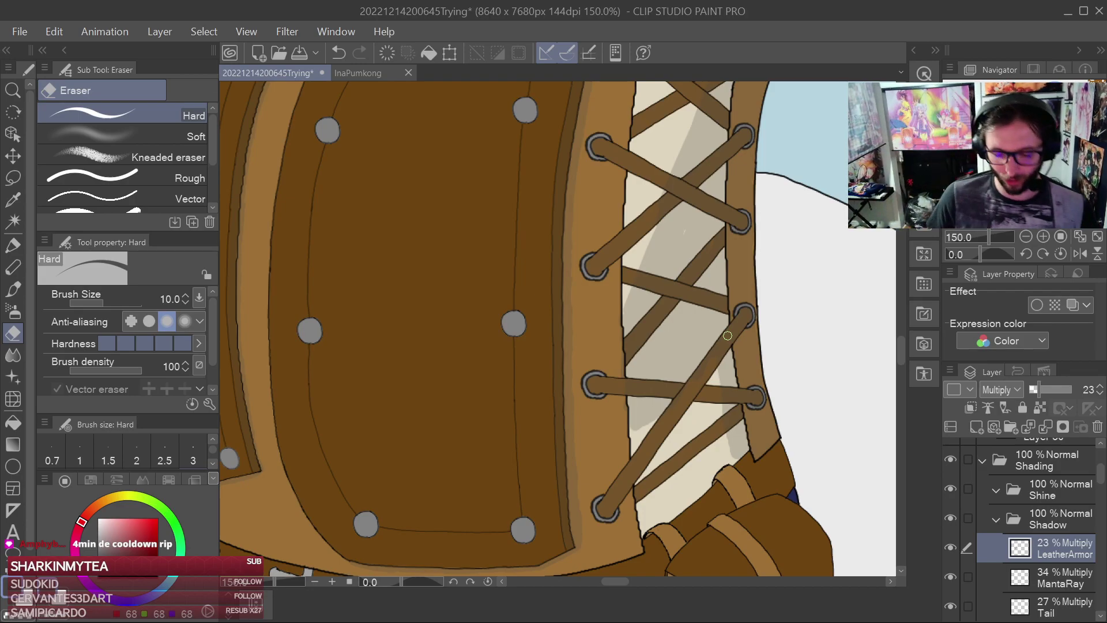
Soften the undershirt shadows behind the corset lacing using the Soft Blend tool at size 70
{"action": "key", "text": "j"}
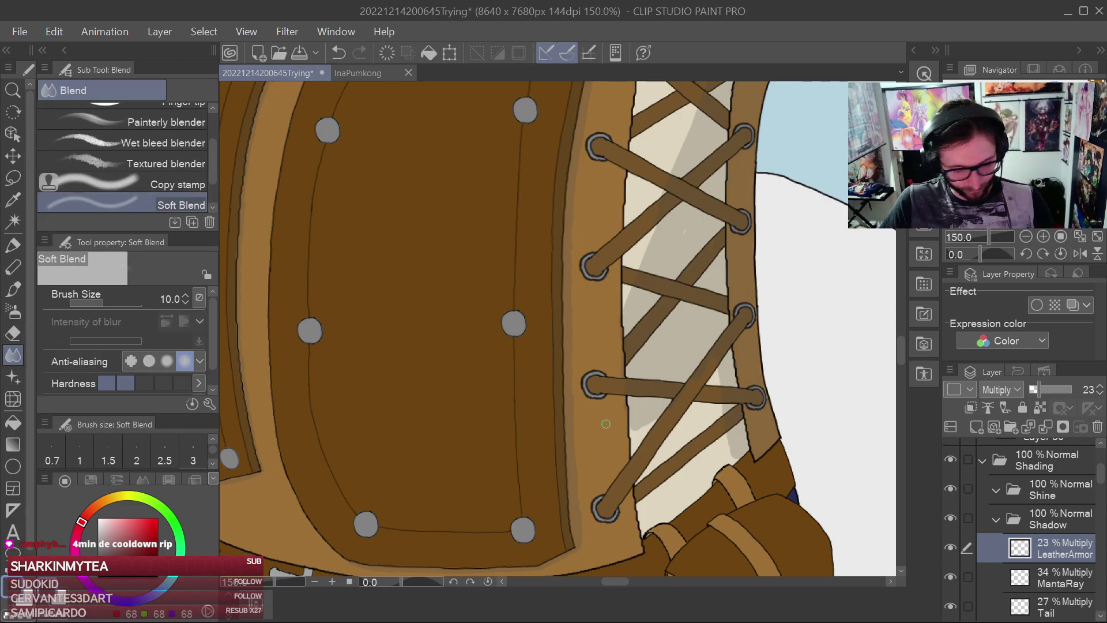
{"action": "key", "text": "bracketright"}
{"action": "key", "text": "bracketright"}
{"action": "key", "text": "bracketright"}
{"action": "key", "text": "bracketright"}
{"action": "key", "text": "bracketright"}
{"action": "key", "text": "bracketright"}
{"action": "key", "text": "bracketright"}
{"action": "key", "text": "bracketright"}
{"action": "key", "text": "bracketright"}
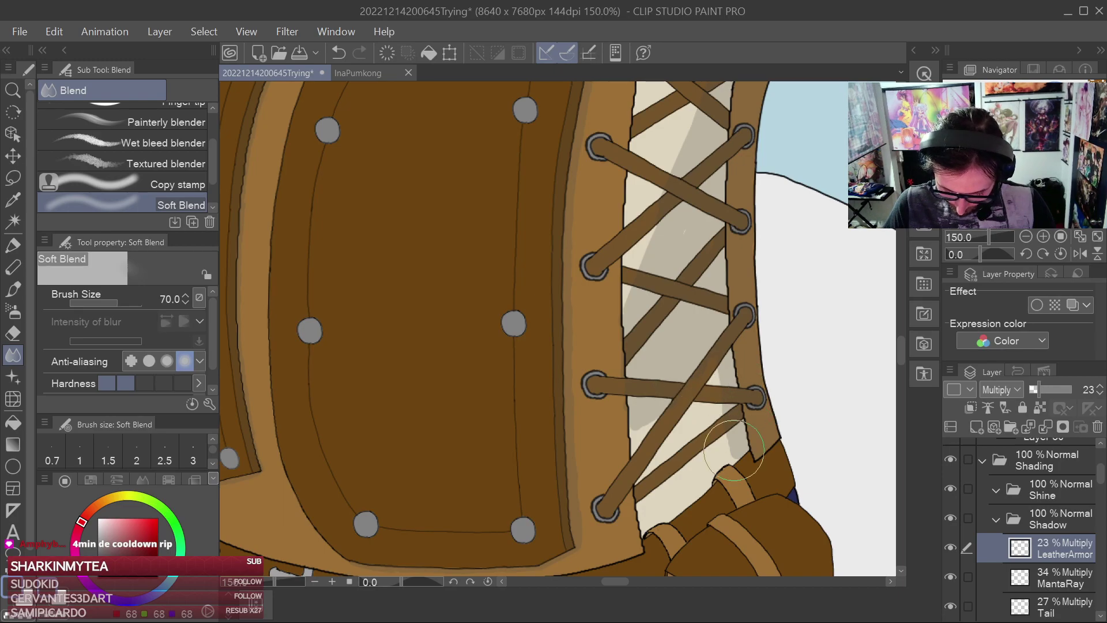
{"action": "mouse_move", "coordinate": [729, 448]}
{"action": "left_mouse_down"}
{"action": "mouse_move", "coordinate": [709, 368]}
{"action": "mouse_move", "coordinate": [718, 428]}
{"action": "mouse_move", "coordinate": [659, 420]}
{"action": "mouse_move", "coordinate": [616, 458]}
{"action": "left_mouse_up"}
{"action": "mouse_move", "coordinate": [654, 235]}
{"action": "left_mouse_down"}
{"action": "mouse_move", "coordinate": [691, 151]}
{"action": "mouse_move", "coordinate": [665, 339]}
{"action": "mouse_move", "coordinate": [673, 401]}
{"action": "left_mouse_up"}
{"action": "left_click_drag", "start_coordinate": [724, 284], "coordinate": [654, 549]}
{"action": "mouse_move", "coordinate": [718, 154]}
{"action": "left_mouse_down"}
{"action": "mouse_move", "coordinate": [733, 123]}
{"action": "mouse_move", "coordinate": [675, 373]}
{"action": "mouse_move", "coordinate": [629, 462]}
{"action": "left_mouse_up"}
{"action": "mouse_move", "coordinate": [728, 219]}
{"action": "left_mouse_down"}
{"action": "mouse_move", "coordinate": [695, 240]}
{"action": "mouse_move", "coordinate": [668, 392]}
{"action": "mouse_move", "coordinate": [711, 232]}
{"action": "left_mouse_up"}
Blend the shadow edges on the upper undershirt beside the cape's gold trim and along the brown outer strip
{"action": "left_click_drag", "start_coordinate": [776, 148], "coordinate": [640, 467], "text": "space"}
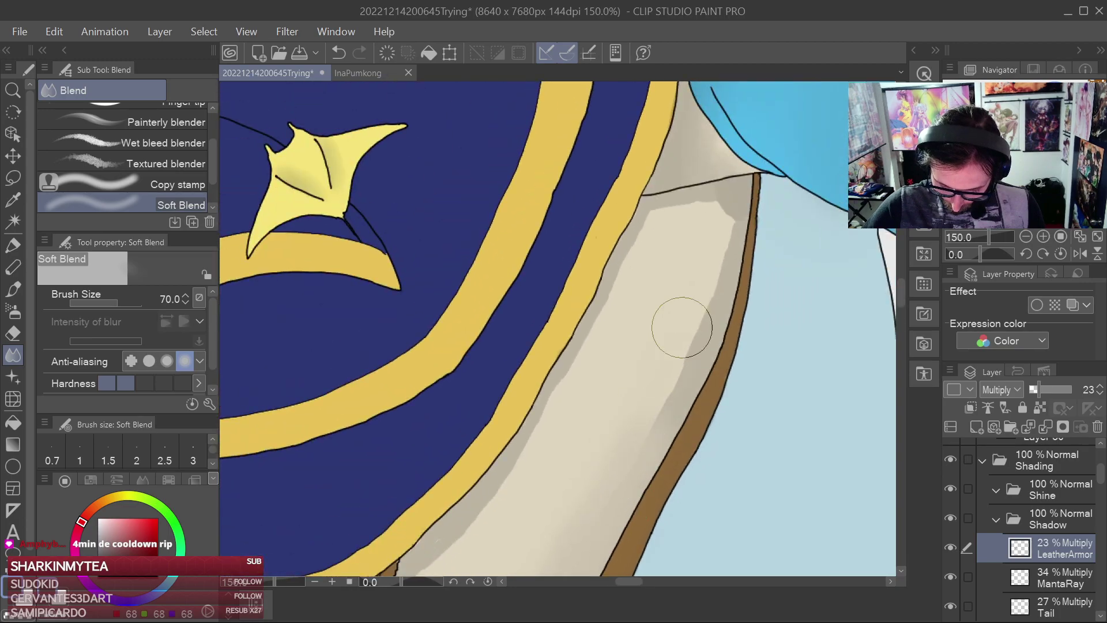
{"action": "mouse_move", "coordinate": [730, 219]}
{"action": "left_mouse_down"}
{"action": "mouse_move", "coordinate": [727, 176]}
{"action": "mouse_move", "coordinate": [717, 233]}
{"action": "mouse_move", "coordinate": [698, 229]}
{"action": "mouse_move", "coordinate": [696, 190]}
{"action": "mouse_move", "coordinate": [640, 263]}
{"action": "mouse_move", "coordinate": [649, 229]}
{"action": "mouse_move", "coordinate": [623, 263]}
{"action": "left_mouse_up"}
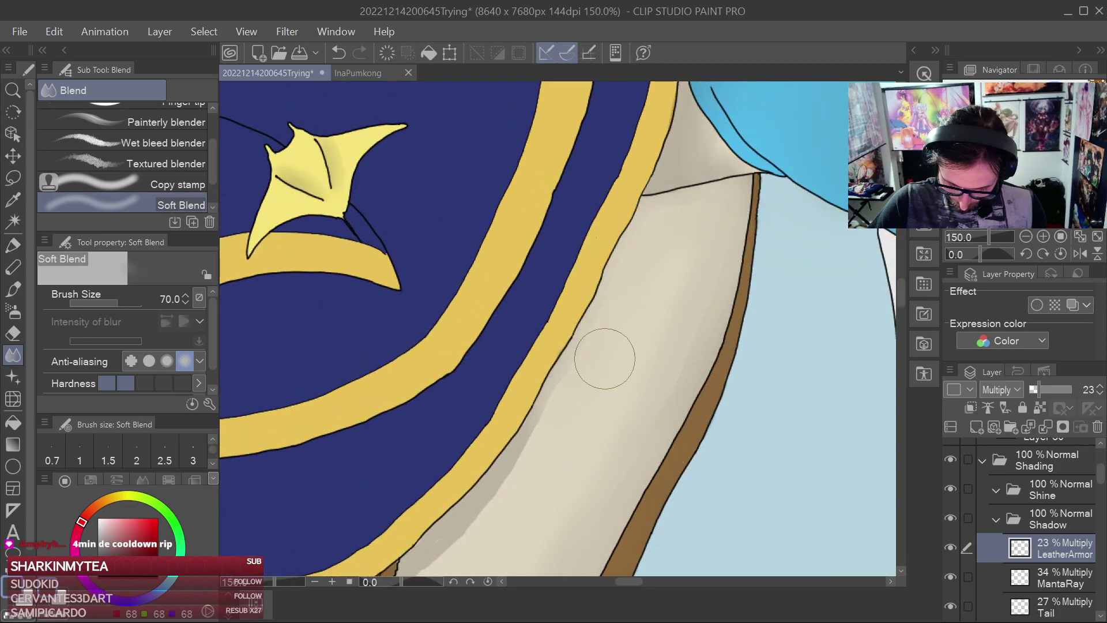
{"action": "left_click_drag", "start_coordinate": [623, 421], "coordinate": [642, 255]}
{"action": "left_click_drag", "start_coordinate": [522, 343], "coordinate": [676, 164]}
{"action": "mouse_move", "coordinate": [646, 239]}
{"action": "left_mouse_down"}
{"action": "mouse_move", "coordinate": [593, 386]}
{"action": "mouse_move", "coordinate": [528, 439]}
{"action": "left_mouse_up"}
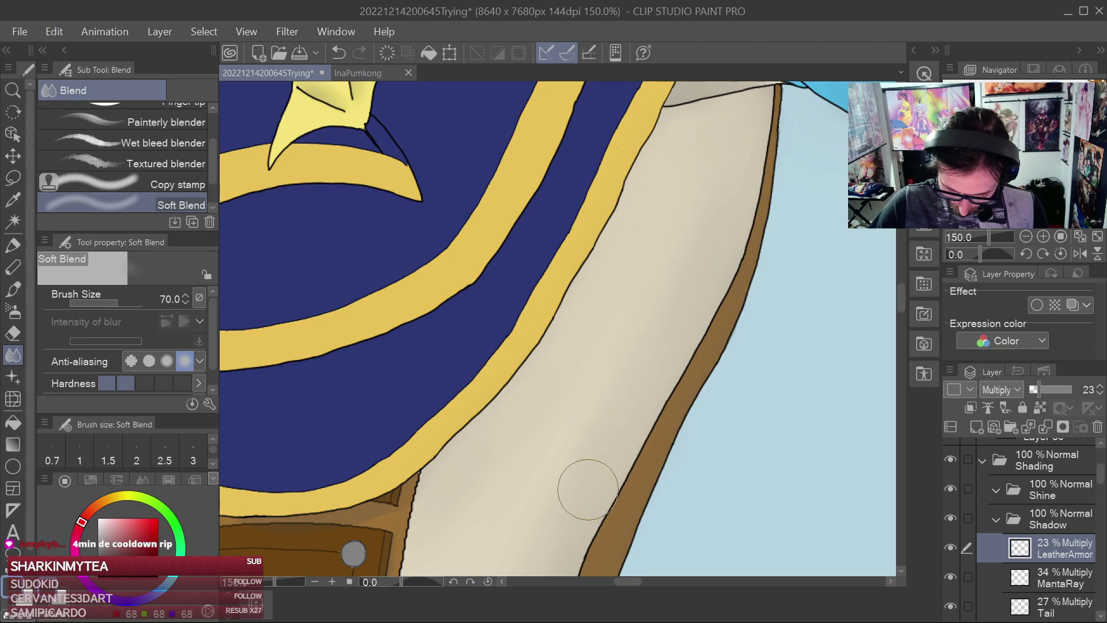
Blend the undershirt's long shadow from below the cape trim down through the lacing gaps
{"action": "left_click_drag", "start_coordinate": [687, 233], "coordinate": [619, 390]}
{"action": "left_click_drag", "start_coordinate": [671, 423], "coordinate": [669, 258]}
{"action": "left_click_drag", "start_coordinate": [590, 389], "coordinate": [744, 109]}
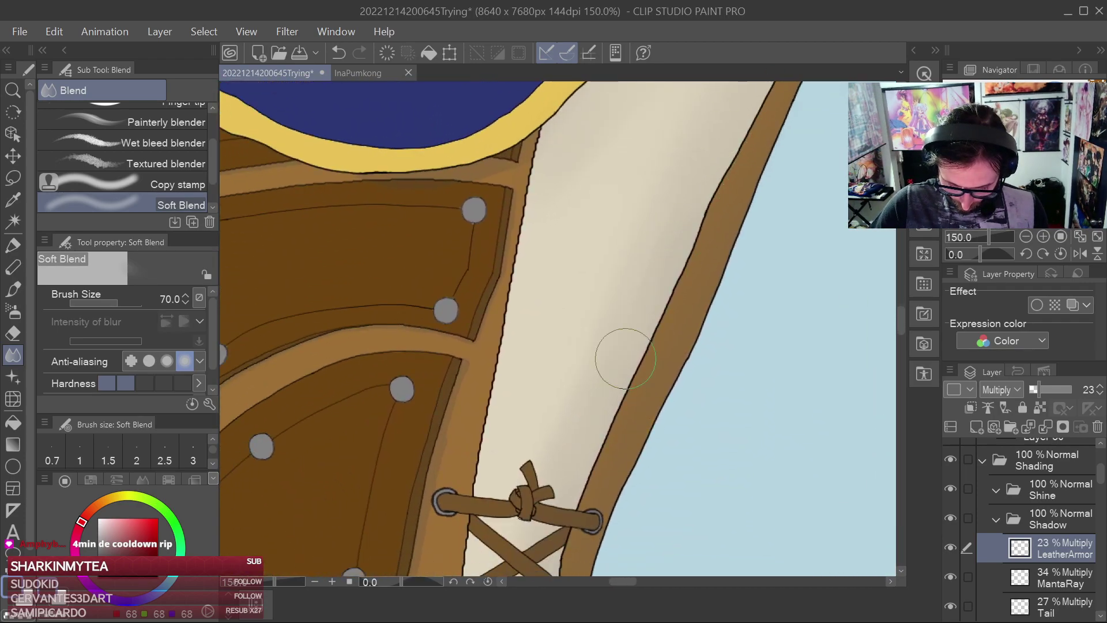
{"action": "left_click_drag", "start_coordinate": [563, 485], "coordinate": [695, 181]}
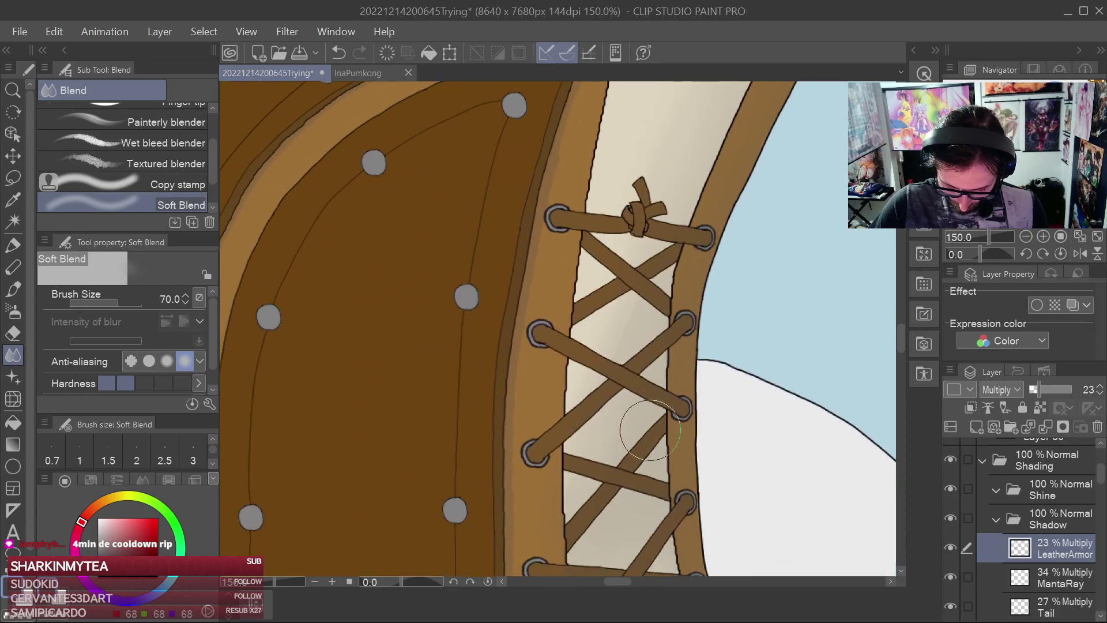
{"action": "left_click_drag", "start_coordinate": [663, 468], "coordinate": [673, 201]}
{"action": "left_click_drag", "start_coordinate": [606, 233], "coordinate": [623, 320]}
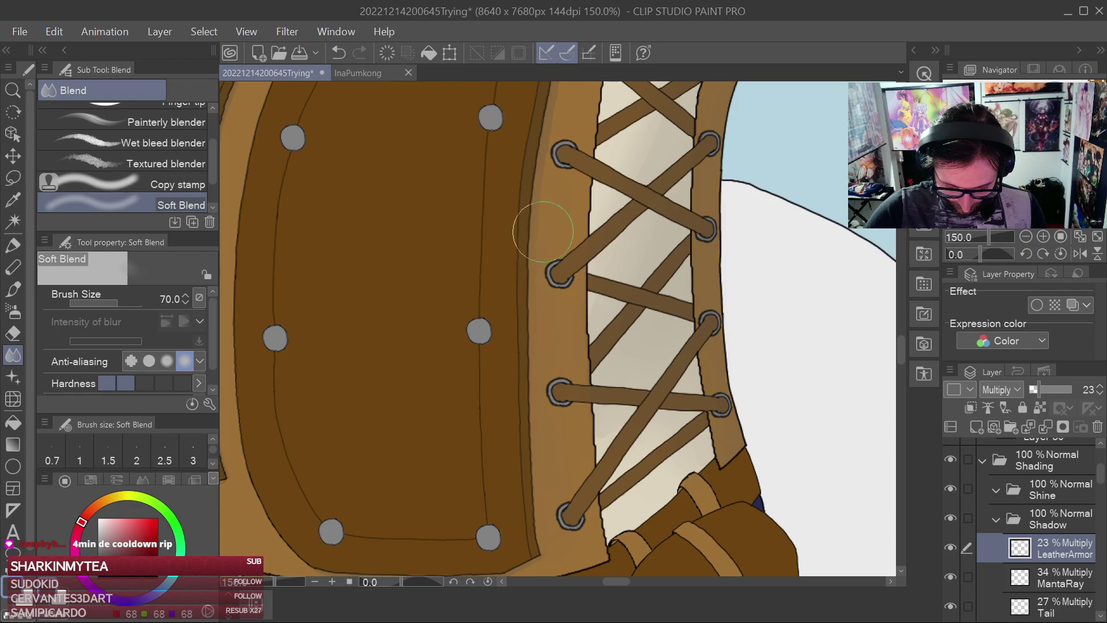
Soften the shadow on the light-brown band between the large riveted panel and the lacing, up to the cape hem
{"action": "left_click_drag", "start_coordinate": [531, 259], "coordinate": [508, 427]}
{"action": "left_click_drag", "start_coordinate": [563, 208], "coordinate": [512, 404]}
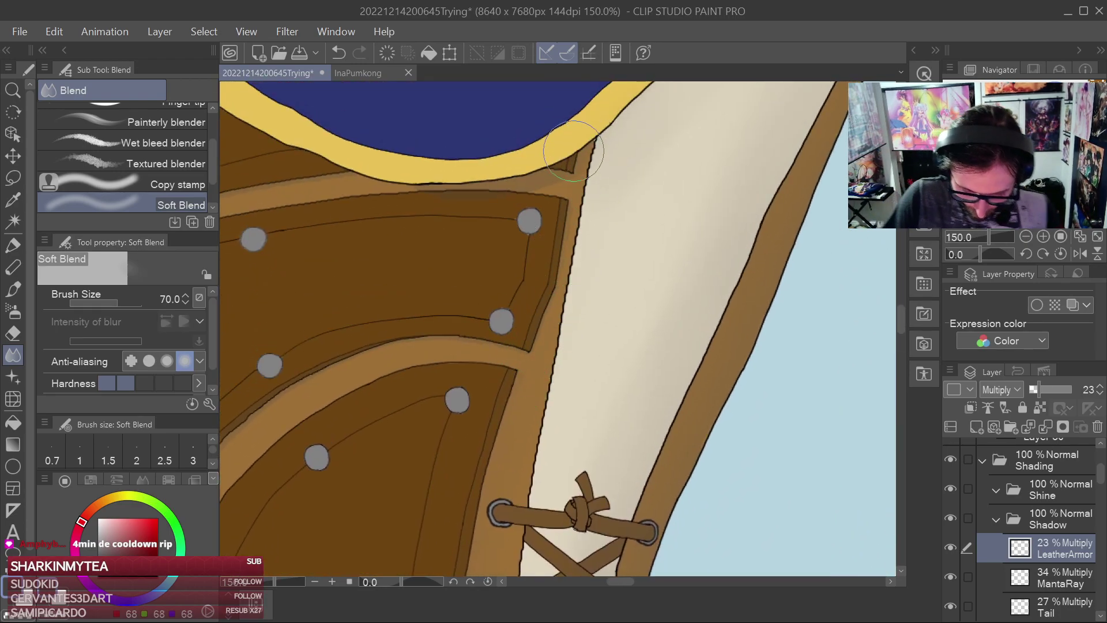
{"action": "left_click_drag", "start_coordinate": [458, 187], "coordinate": [705, 264]}
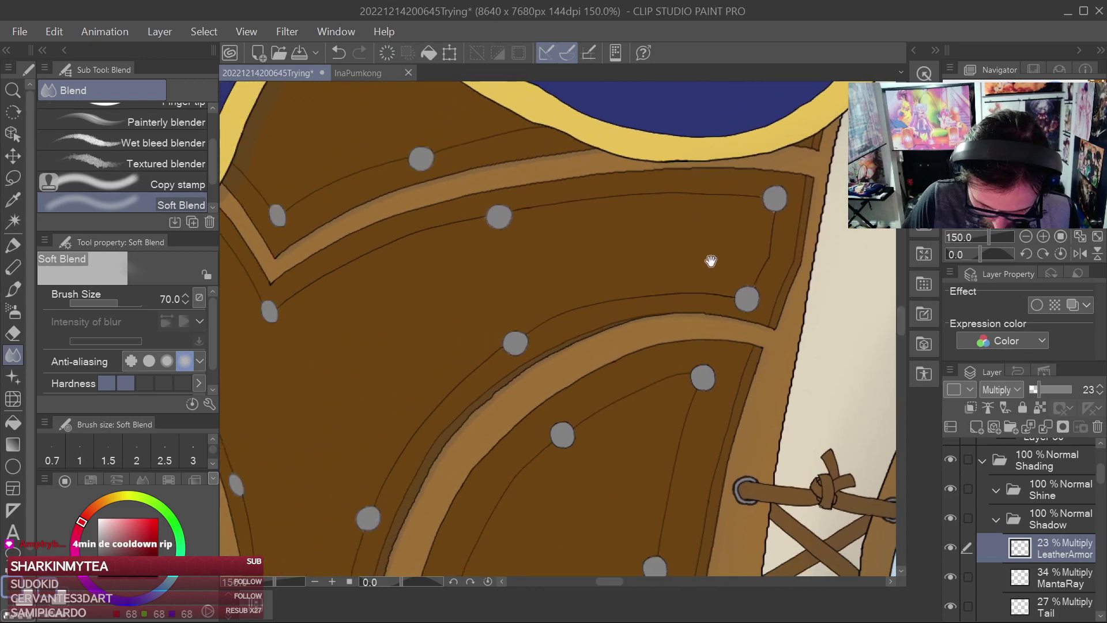
Blend the cape's cast shadow across the upper corset and its V-shaped trim
{"action": "left_click_drag", "start_coordinate": [402, 256], "coordinate": [761, 197]}
{"action": "left_click_drag", "start_coordinate": [614, 182], "coordinate": [570, 305]}
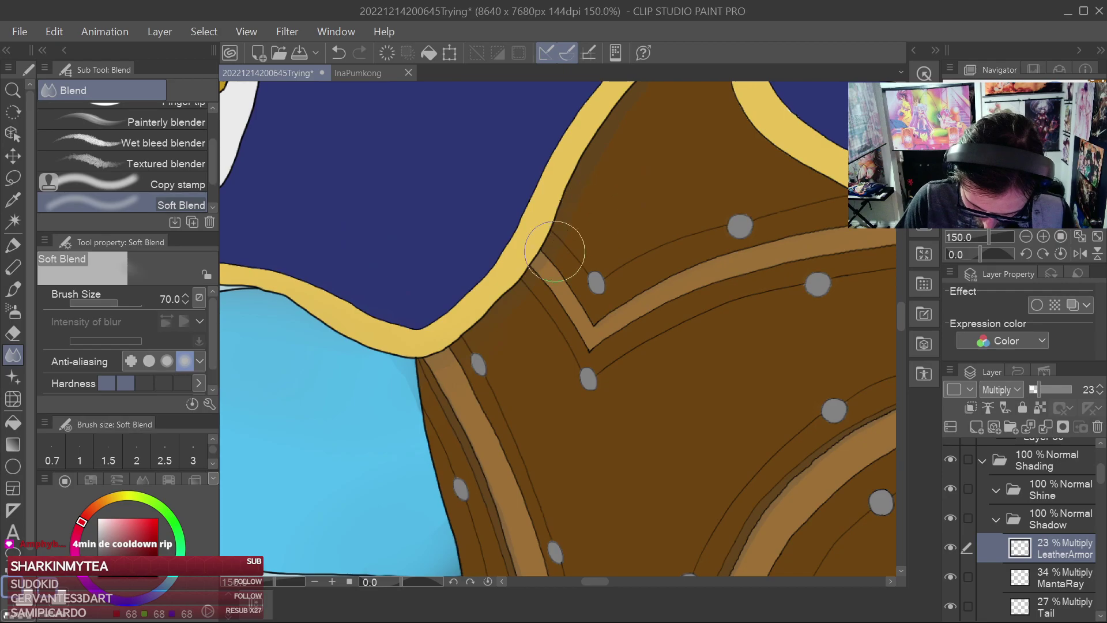
{"action": "left_click_drag", "start_coordinate": [635, 129], "coordinate": [540, 325]}
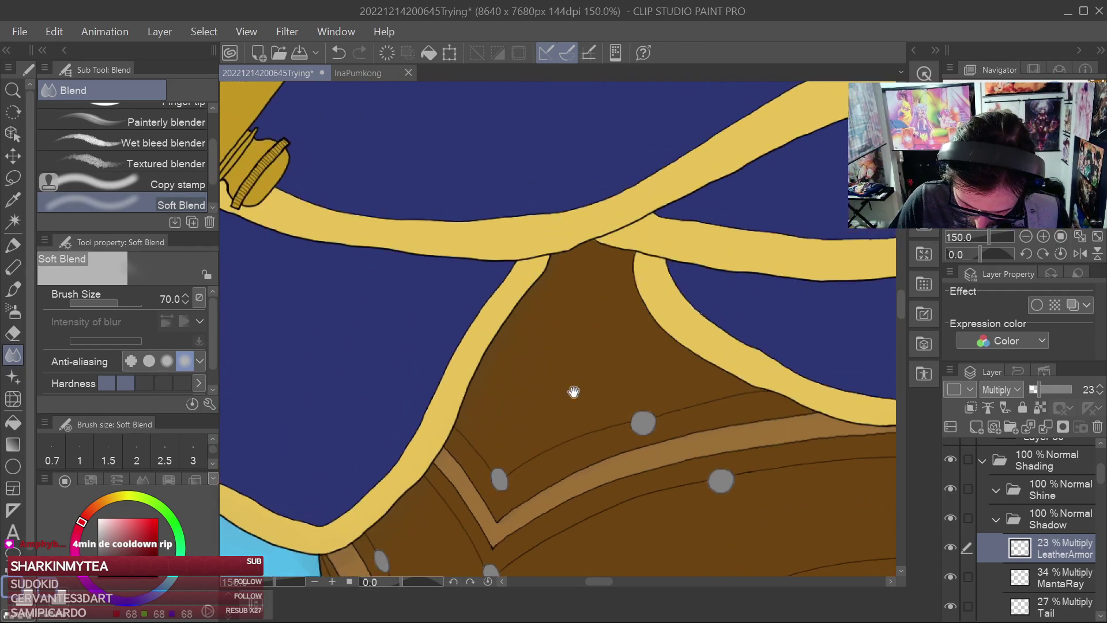
{"action": "left_click_drag", "start_coordinate": [574, 401], "coordinate": [733, 140]}
Soften the shadows along the trim bands bordering the corset's narrow riveted panels, down to their lower tips
{"action": "left_click_drag", "start_coordinate": [585, 508], "coordinate": [564, 275]}
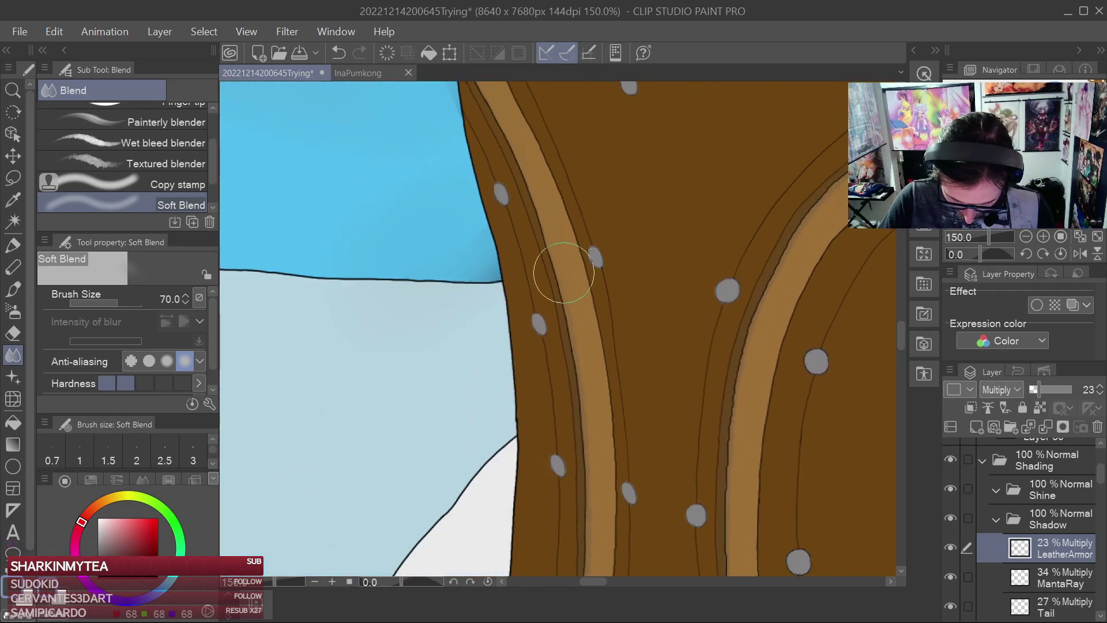
{"action": "left_click_drag", "start_coordinate": [612, 519], "coordinate": [613, 291]}
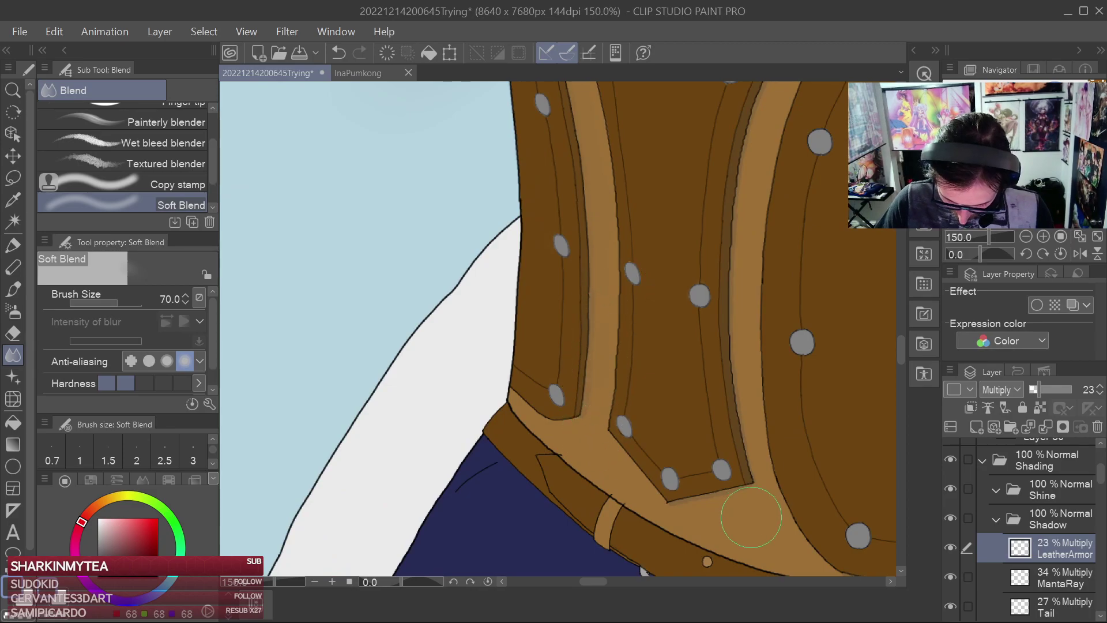
{"action": "left_click_drag", "start_coordinate": [755, 272], "coordinate": [717, 457]}
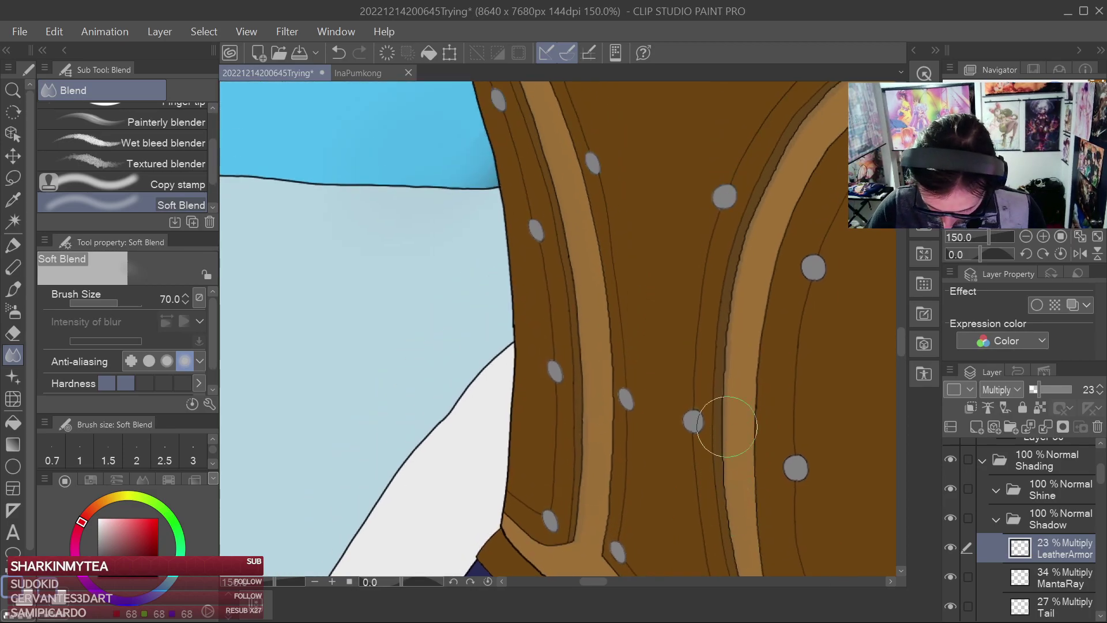
{"action": "left_click_drag", "start_coordinate": [813, 135], "coordinate": [701, 332]}
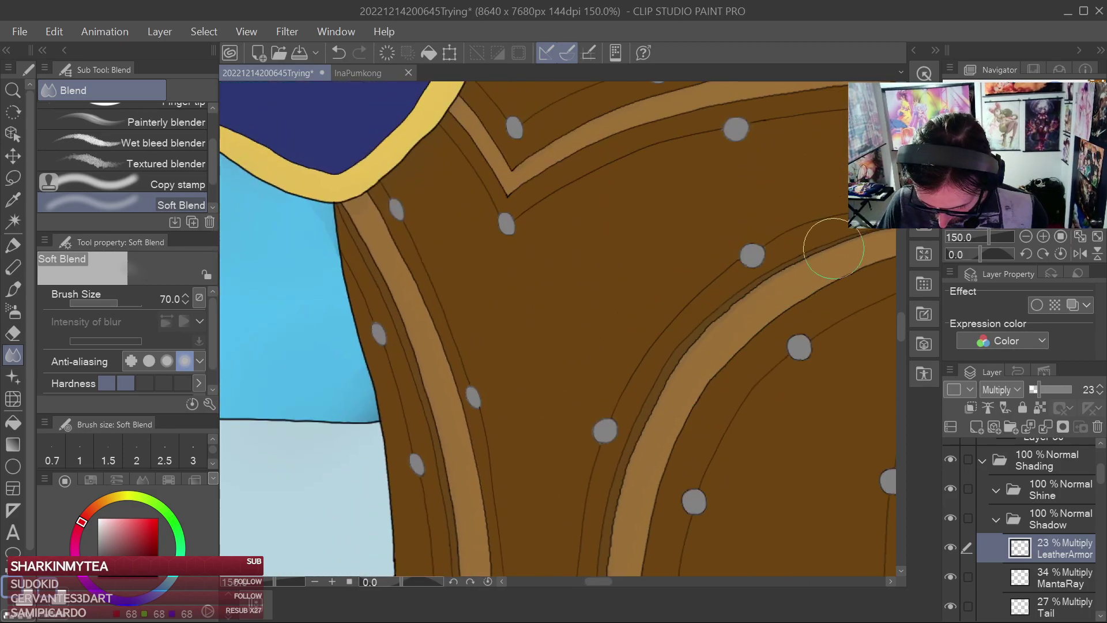
Blend the shadow along the large panel's curved trim and the corset's lower trim above the belt
{"action": "left_click_drag", "start_coordinate": [830, 262], "coordinate": [623, 384]}
{"action": "left_click_drag", "start_coordinate": [764, 398], "coordinate": [807, 170]}
{"action": "left_click_drag", "start_coordinate": [787, 443], "coordinate": [766, 180]}
{"action": "left_click_drag", "start_coordinate": [803, 357], "coordinate": [818, 193]}
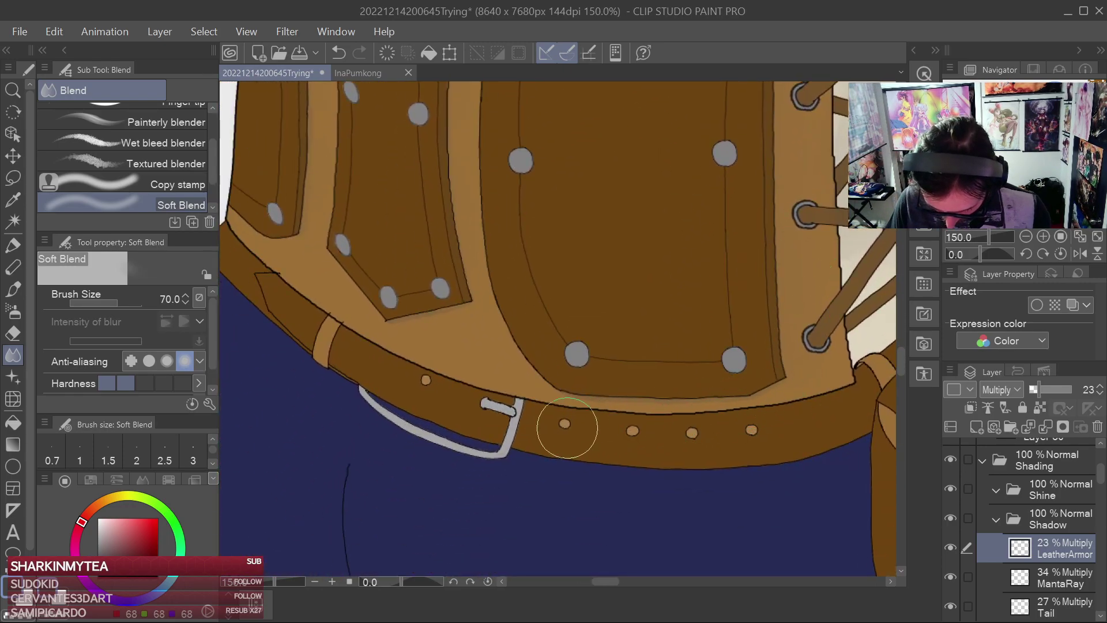
Compare the corset and undershirt with the LeatherArmor layer hidden and shown
{"action": "scroll", "coordinate": [824, 329], "scroll_direction": "down", "scroll_amount": 3}
{"action": "left_click_drag", "start_coordinate": [825, 329], "coordinate": [685, 493]}
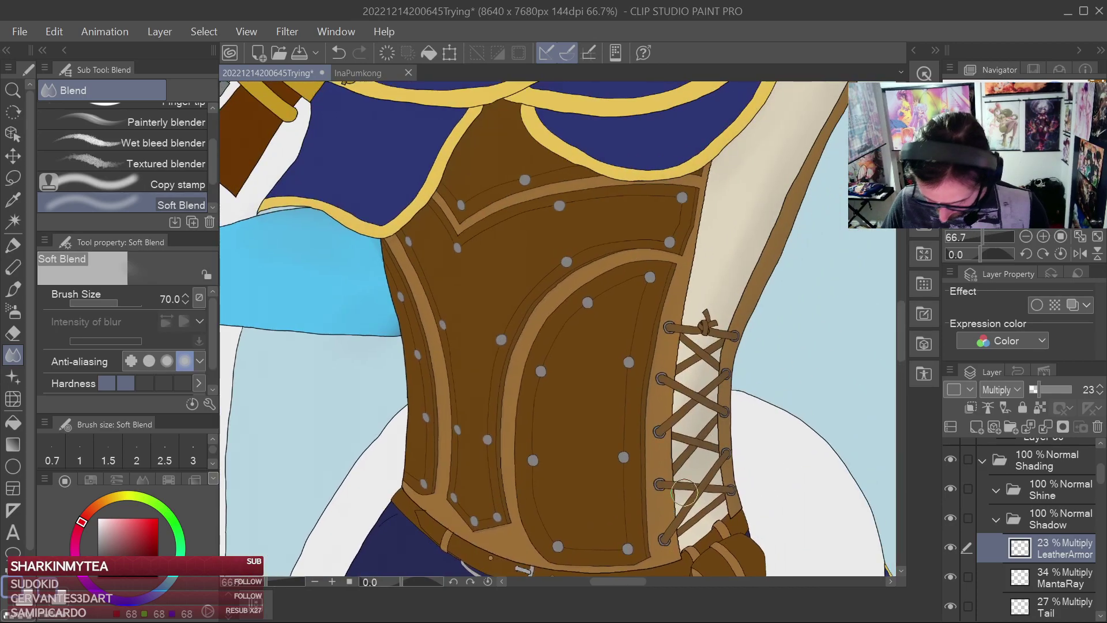
{"action": "left_click", "coordinate": [951, 549]}
{"action": "left_click", "coordinate": [951, 549]}
{"action": "left_click", "coordinate": [952, 548]}
{"action": "left_click", "coordinate": [952, 549]}
{"action": "left_click", "coordinate": [953, 548]}
{"action": "left_click", "coordinate": [951, 549]}
{"action": "left_click", "coordinate": [952, 549]}
{"action": "left_click", "coordinate": [953, 548]}
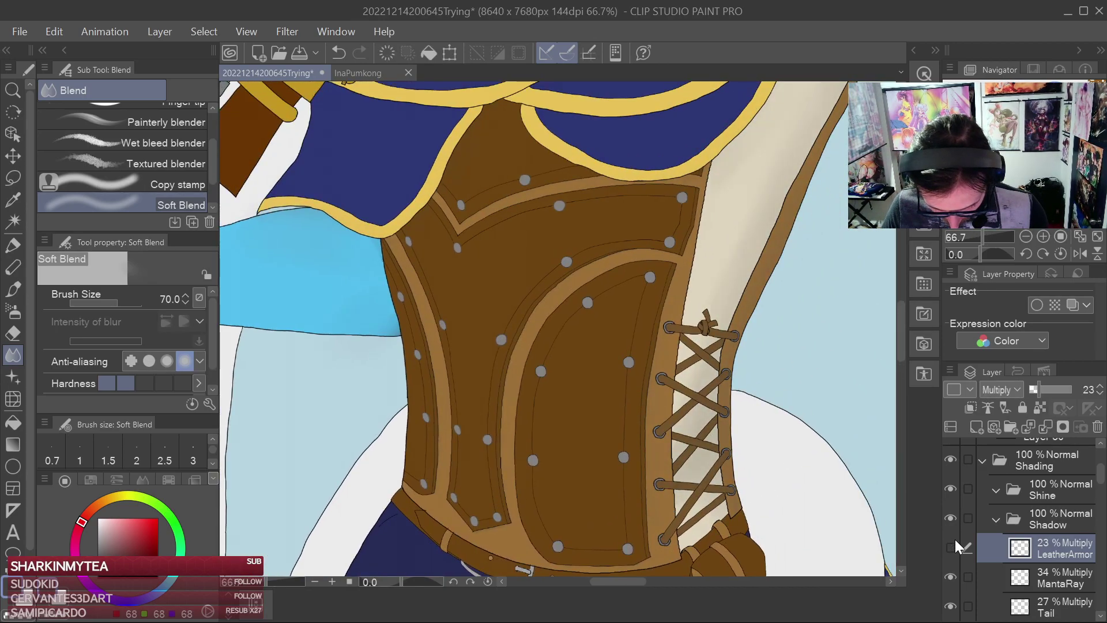
{"action": "left_click", "coordinate": [951, 548]}
{"action": "left_click", "coordinate": [951, 548]}
{"action": "left_click", "coordinate": [952, 548]}
{"action": "left_click", "coordinate": [953, 548]}
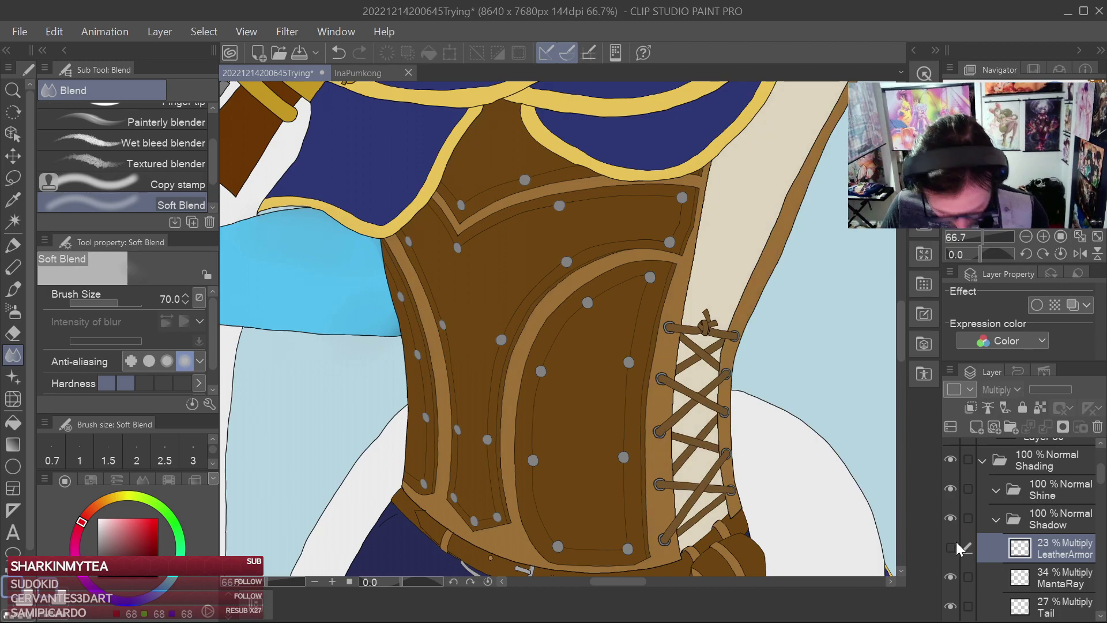
{"action": "left_click", "coordinate": [953, 547]}
{"action": "left_click", "coordinate": [958, 542]}
{"action": "left_click", "coordinate": [958, 542]}
{"action": "left_click", "coordinate": [958, 543]}
{"action": "left_click", "coordinate": [958, 543]}
{"action": "left_click", "coordinate": [958, 543]}
{"action": "left_click", "coordinate": [958, 545]}
{"action": "left_click", "coordinate": [958, 545]}
{"action": "left_click", "coordinate": [959, 546]}
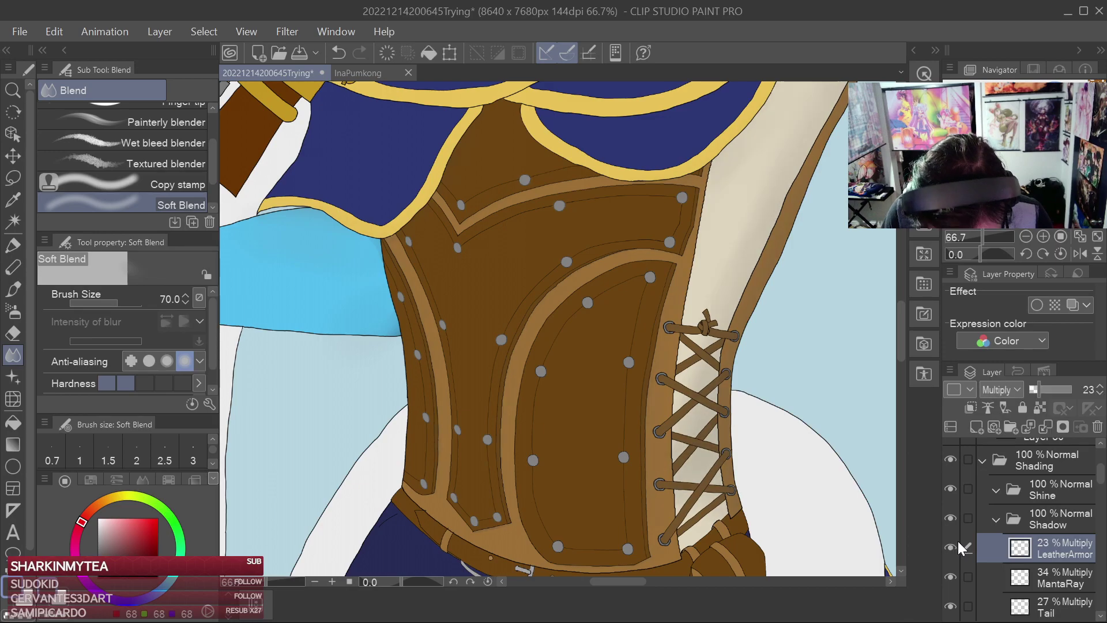
Save the illustration with the blended corset shading
{"action": "scroll", "coordinate": [786, 495], "scroll_direction": "down", "scroll_amount": 1}
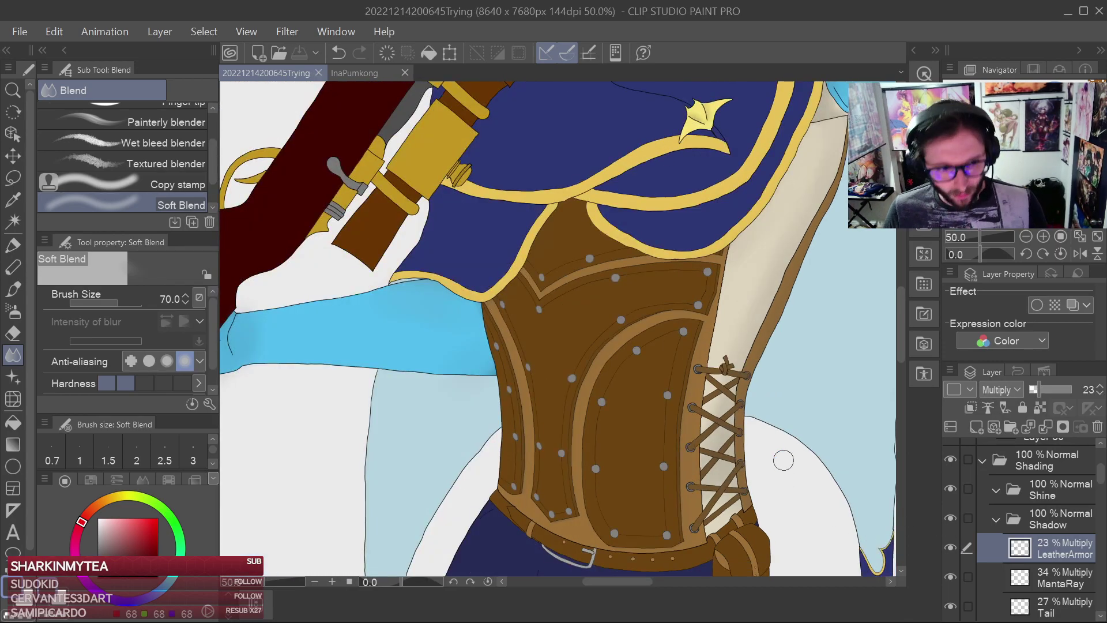
{"action": "key", "text": "ctrl+s"}
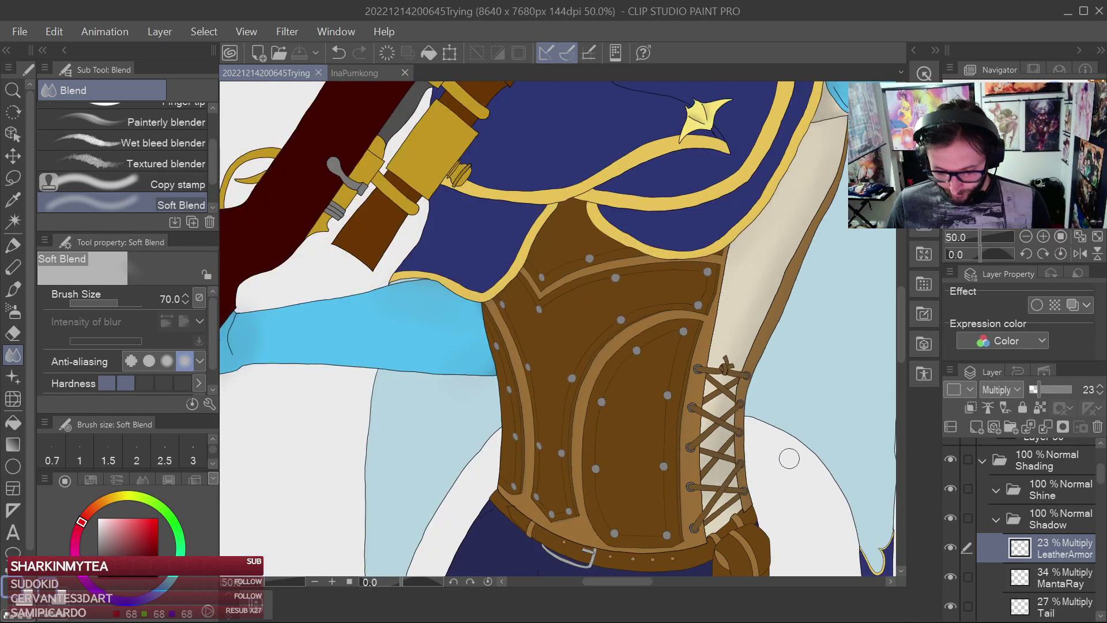
Compare the whole figure with the LeatherArmor shadows hidden and shown, leaving the layer visible
{"action": "scroll", "coordinate": [795, 454], "scroll_direction": "down", "scroll_amount": 2}
{"action": "left_click", "coordinate": [949, 548]}
{"action": "left_click", "coordinate": [950, 547]}
{"action": "left_click", "coordinate": [952, 548]}
{"action": "left_click", "coordinate": [954, 548]}
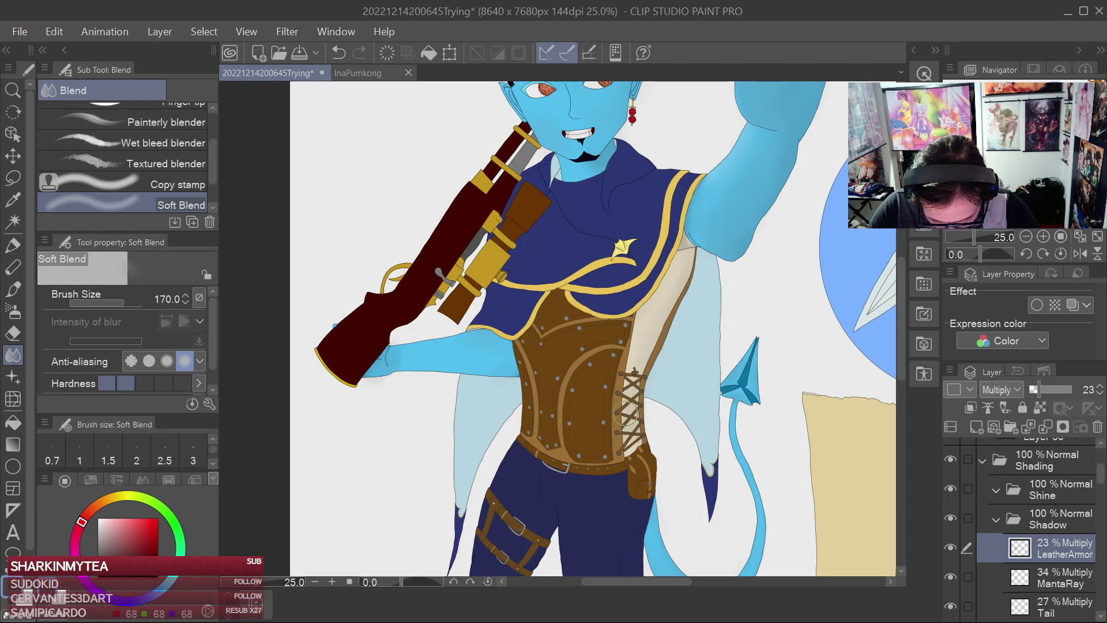
{"action": "left_click", "coordinate": [952, 551]}
{"action": "left_click", "coordinate": [953, 552]}
{"action": "left_click", "coordinate": [957, 555]}
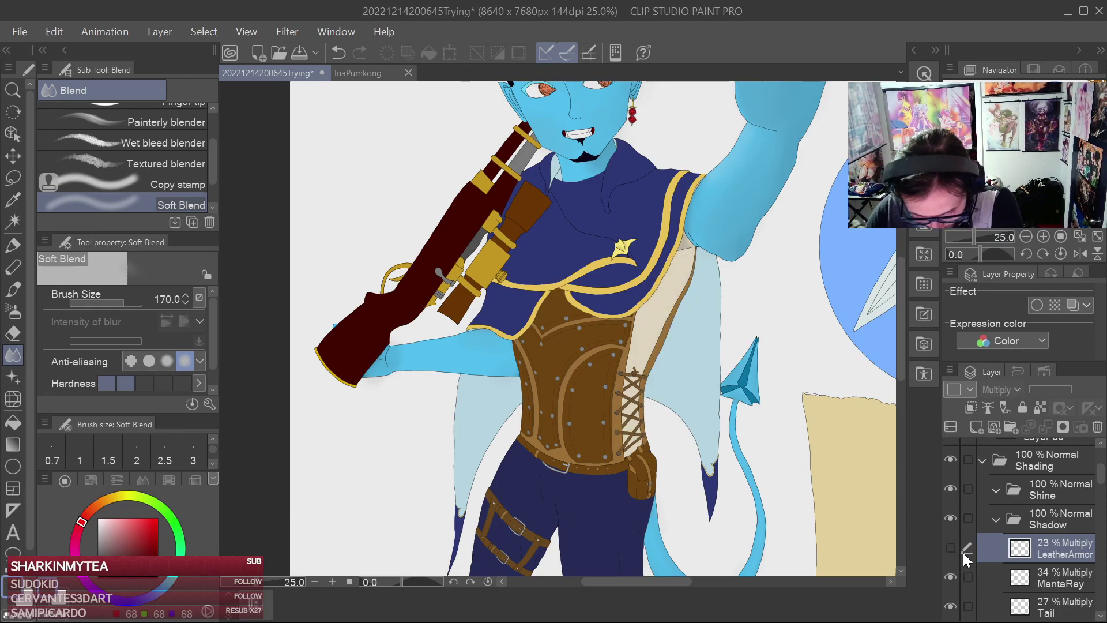
{"action": "left_click", "coordinate": [959, 549]}
{"action": "left_click", "coordinate": [951, 550]}
{"action": "left_click", "coordinate": [951, 549]}
{"action": "left_click", "coordinate": [952, 549]}
{"action": "left_click", "coordinate": [953, 549]}
Set the Hard eraser's brush size to 150 and save the file
{"action": "left_click", "coordinate": [13, 336]}
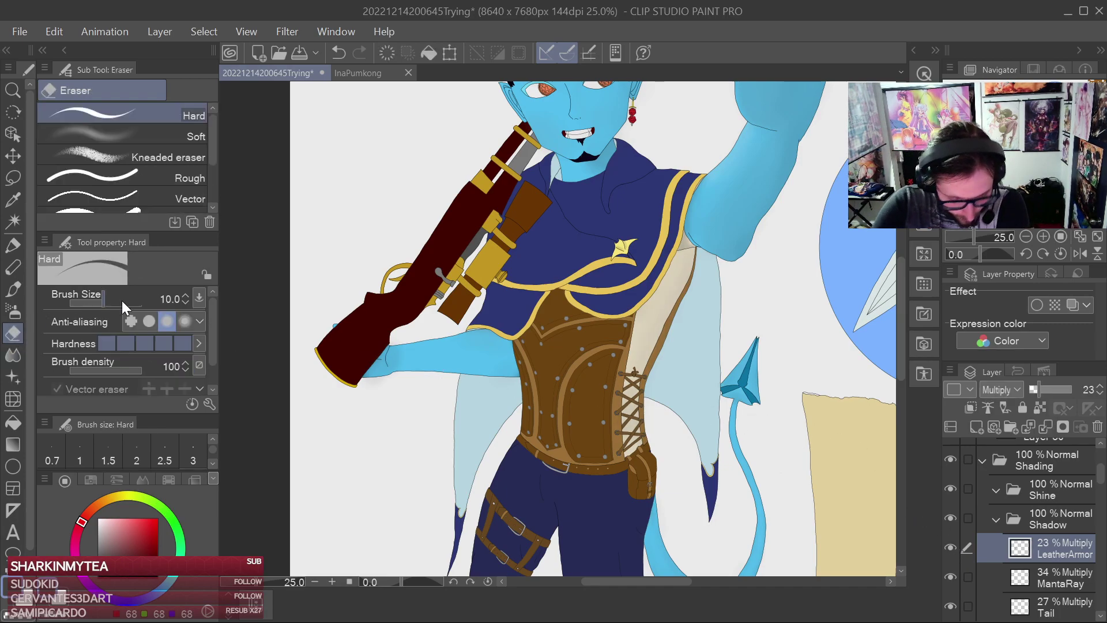
{"action": "key", "text": "bracketright"}
{"action": "key", "text": "bracketright"}
{"action": "key", "text": "bracketright"}
{"action": "key", "text": "bracketright"}
{"action": "key", "text": "bracketright"}
{"action": "key", "text": "bracketright"}
{"action": "key", "text": "bracketright"}
{"action": "key", "text": "bracketright"}
{"action": "key", "text": "bracketright"}
{"action": "key", "text": "bracketright"}
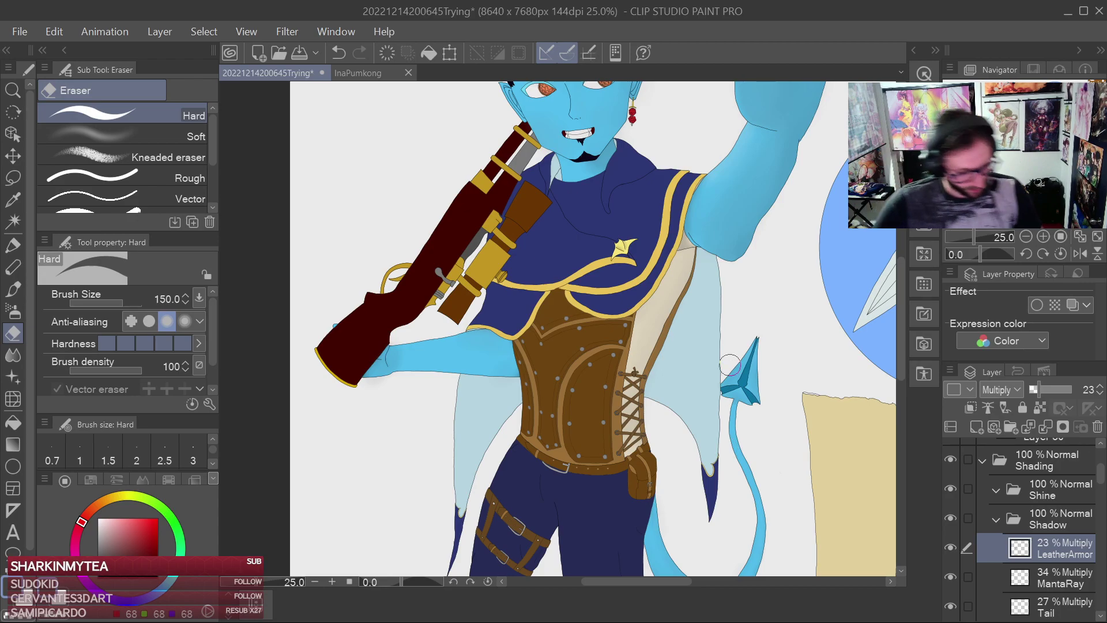
{"action": "key", "text": "ctrl+s"}
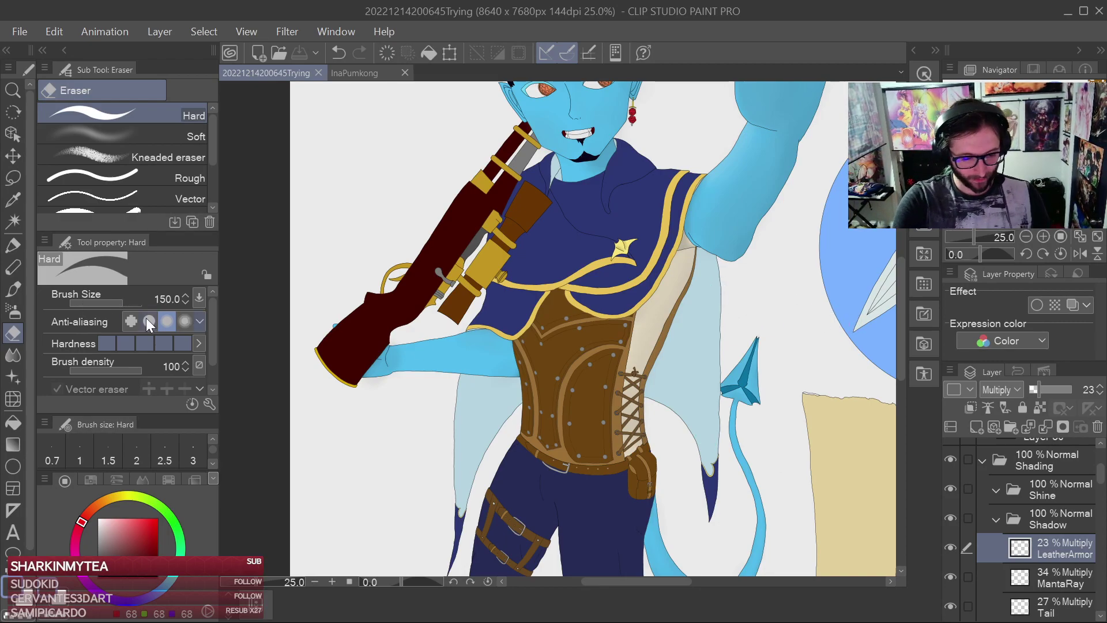
{"action": "left_click_drag", "start_coordinate": [764, 297], "coordinate": [754, 230]}
{"action": "left_click_drag", "start_coordinate": [759, 343], "coordinate": [778, 213]}
{"action": "left_click_drag", "start_coordinate": [772, 297], "coordinate": [767, 214]}
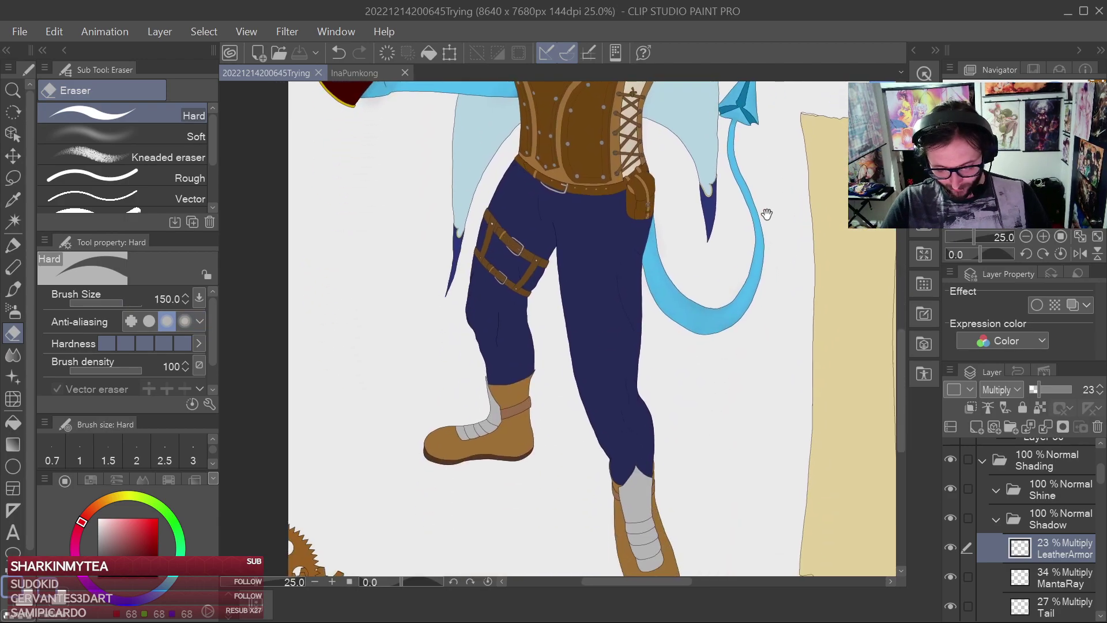
{"action": "scroll", "coordinate": [770, 202], "scroll_direction": "down", "scroll_amount": 2}
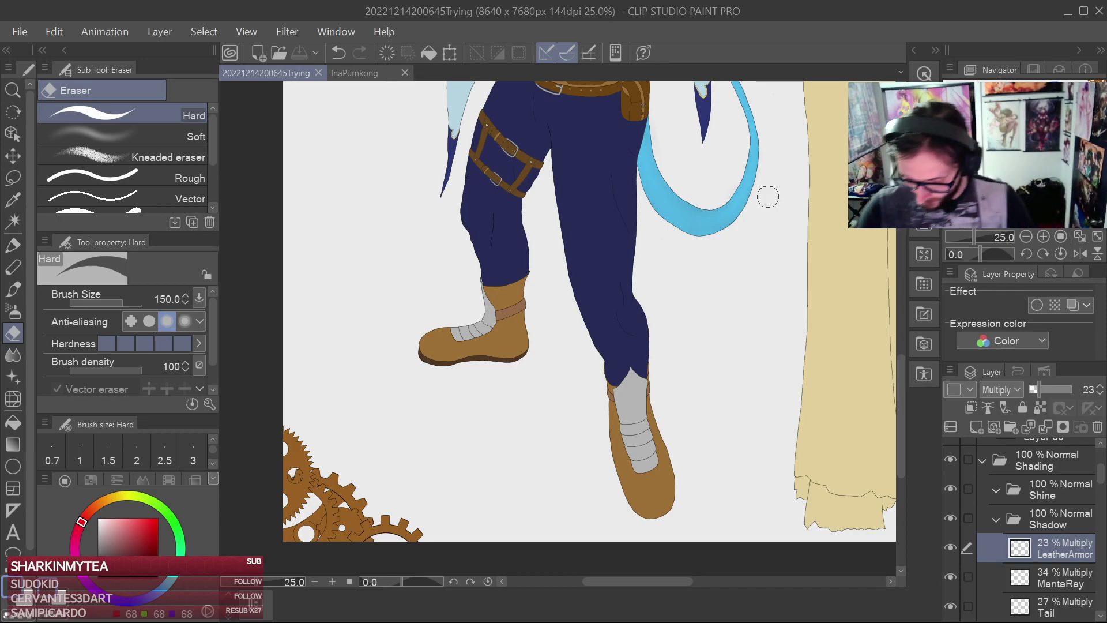
{"action": "scroll", "coordinate": [718, 374], "scroll_direction": "up", "scroll_amount": 6}
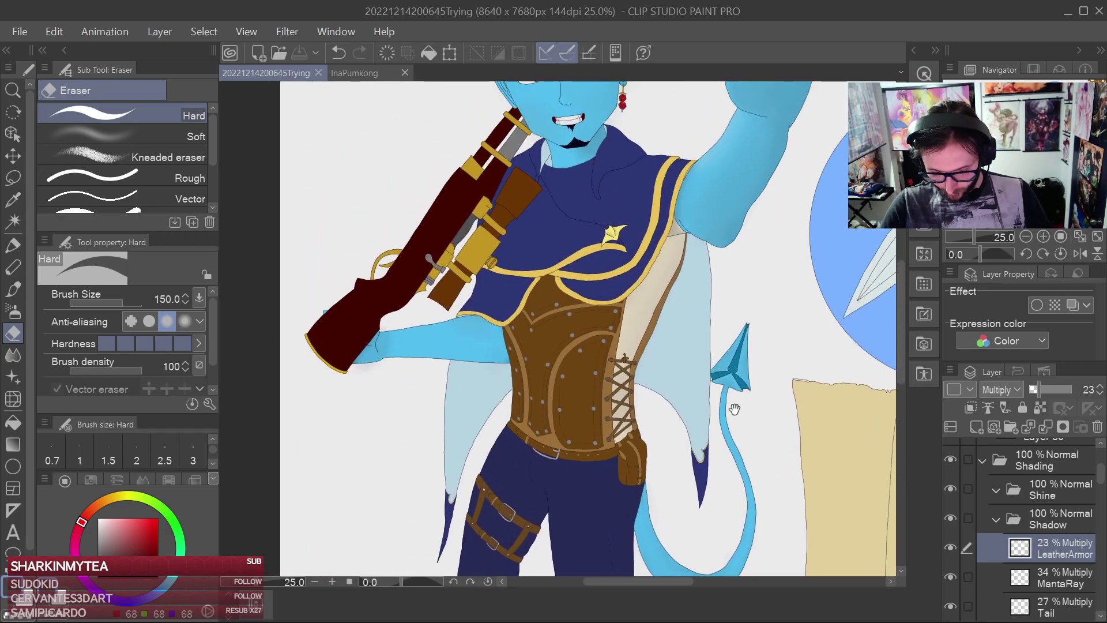
Add a new layer above LeatherArmor in the Shadow folder and name it BeltBag
{"action": "scroll", "coordinate": [729, 396], "scroll_direction": "down", "scroll_amount": 3}
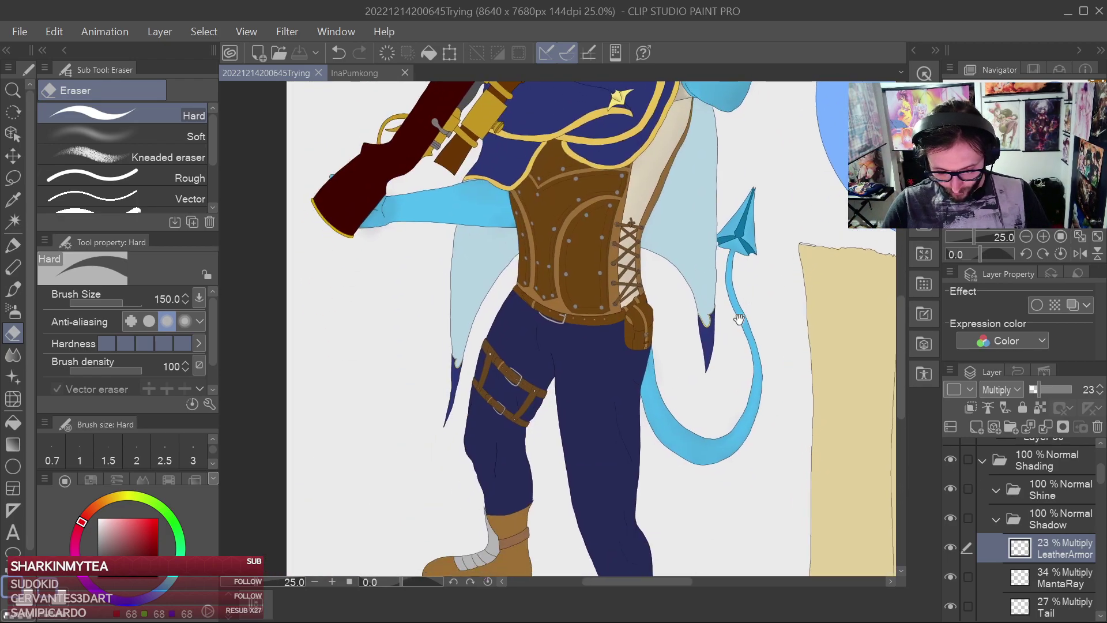
{"action": "scroll", "coordinate": [744, 311], "scroll_direction": "up", "scroll_amount": 2}
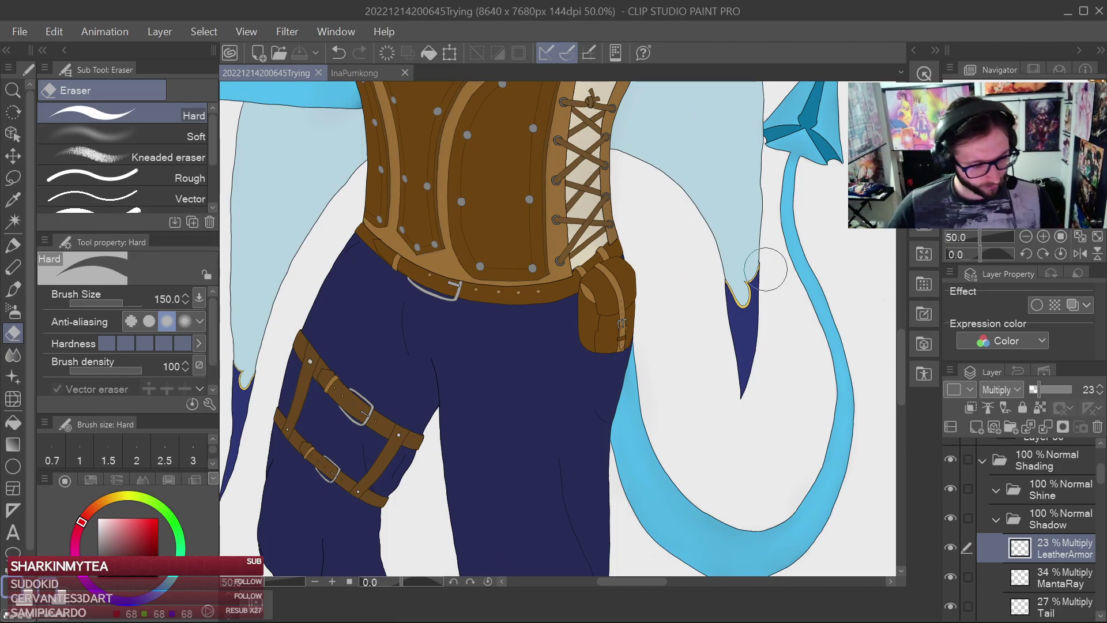
{"action": "scroll", "coordinate": [766, 269], "scroll_direction": "up", "scroll_amount": 2}
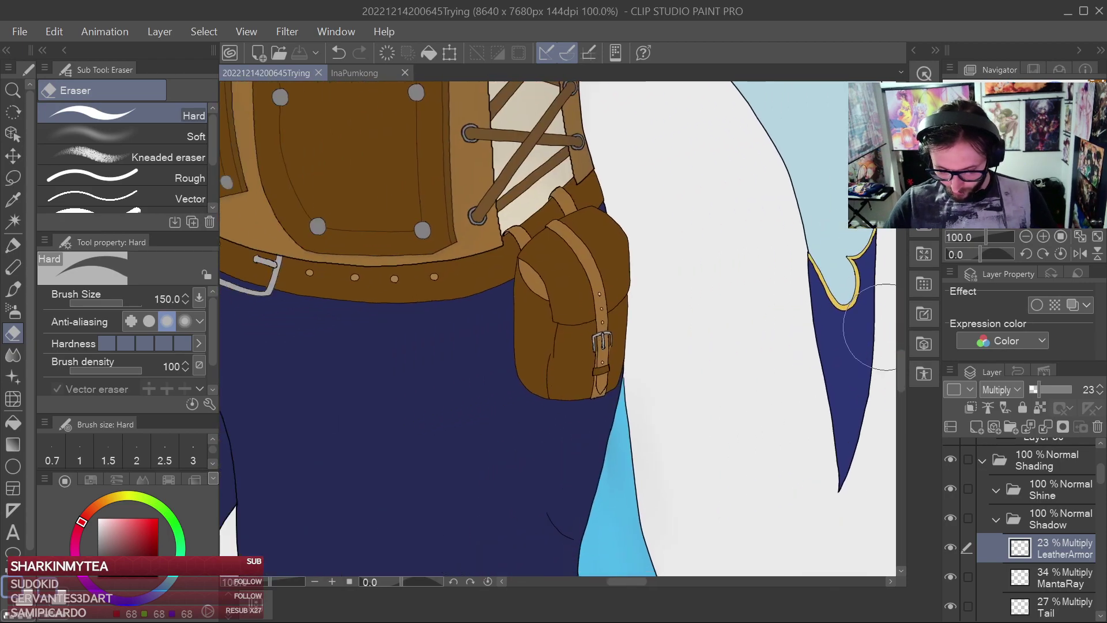
{"action": "left_click", "coordinate": [978, 426]}
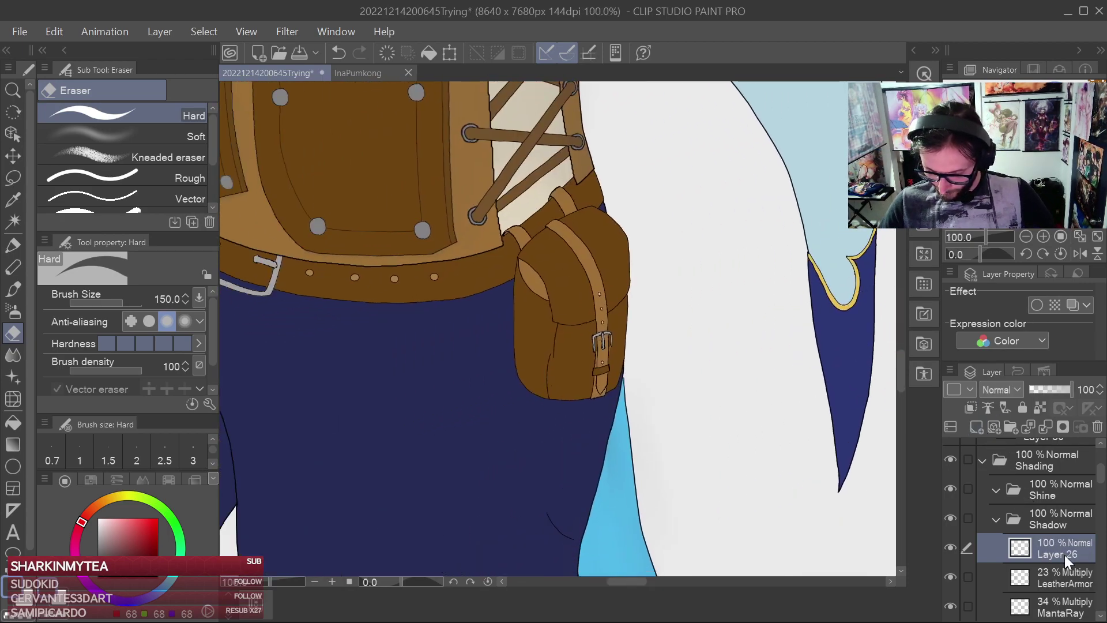
{"action": "double_click", "coordinate": [1068, 551]}
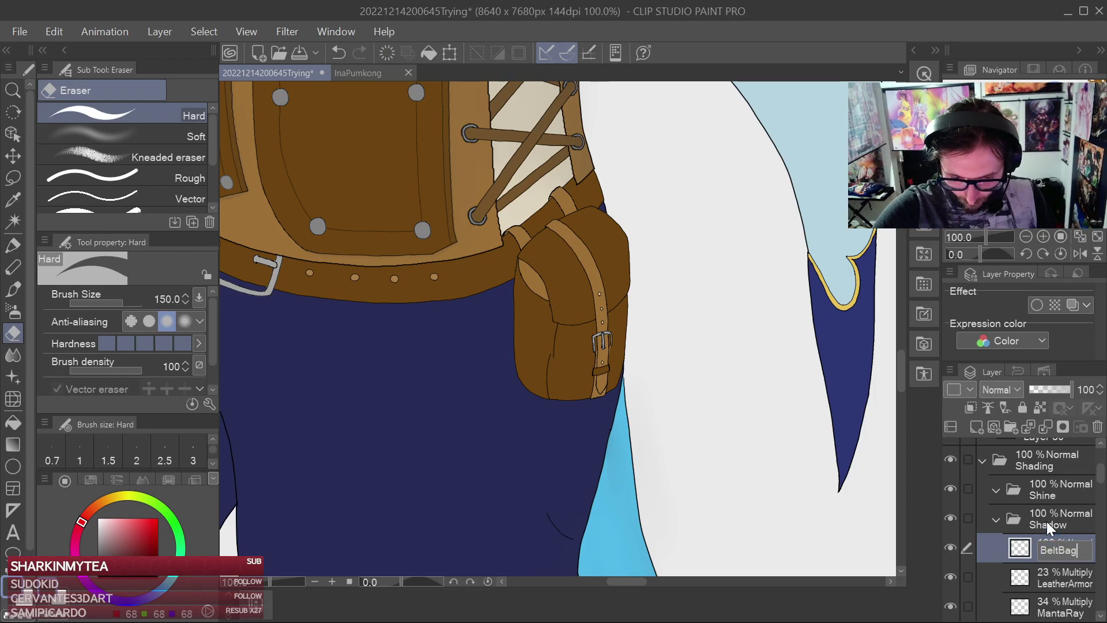
{"action": "key", "text": "Return"}
Paint flat grey shadow with the Milli pen over the bag's rear loop and the belt end behind it
{"action": "key", "text": "ctrl+minus"}
{"action": "left_click_drag", "start_coordinate": [613, 321], "coordinate": [772, 376]}
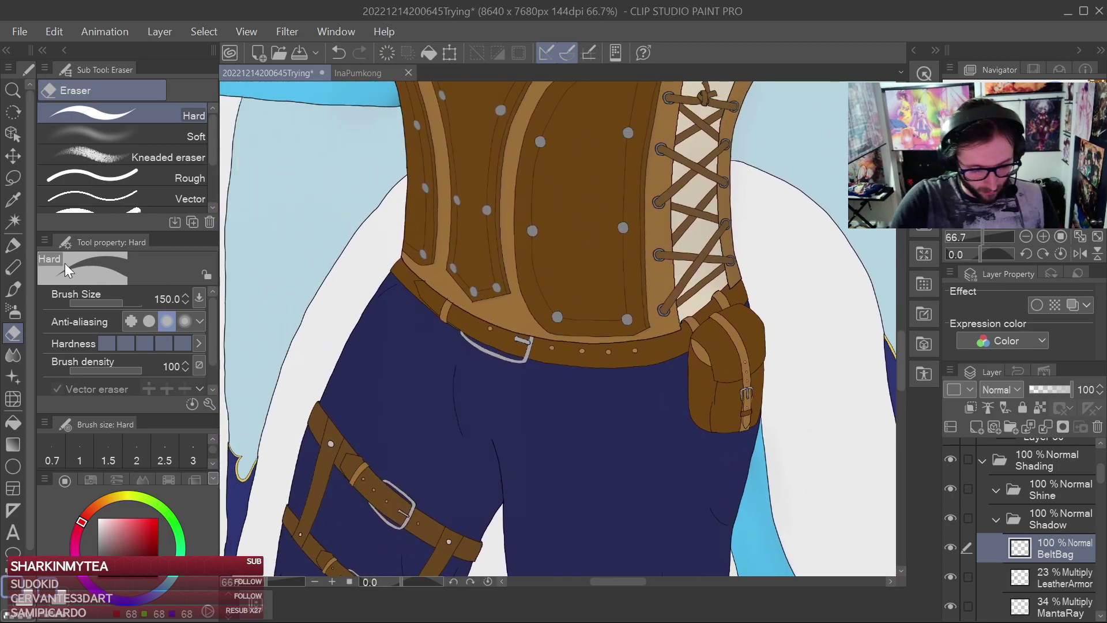
{"action": "key", "text": "p"}
{"action": "key", "text": "ctrl+plus"}
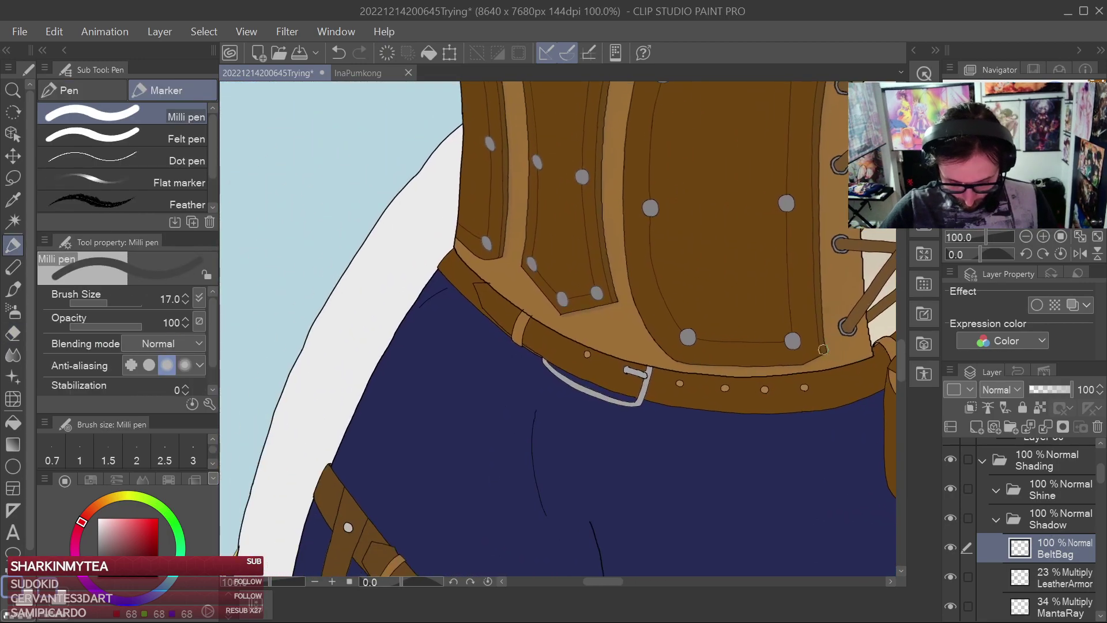
{"action": "scroll", "coordinate": [762, 374], "scroll_direction": "up", "scroll_amount": 1}
{"action": "left_click_drag", "start_coordinate": [798, 379], "coordinate": [508, 414]}
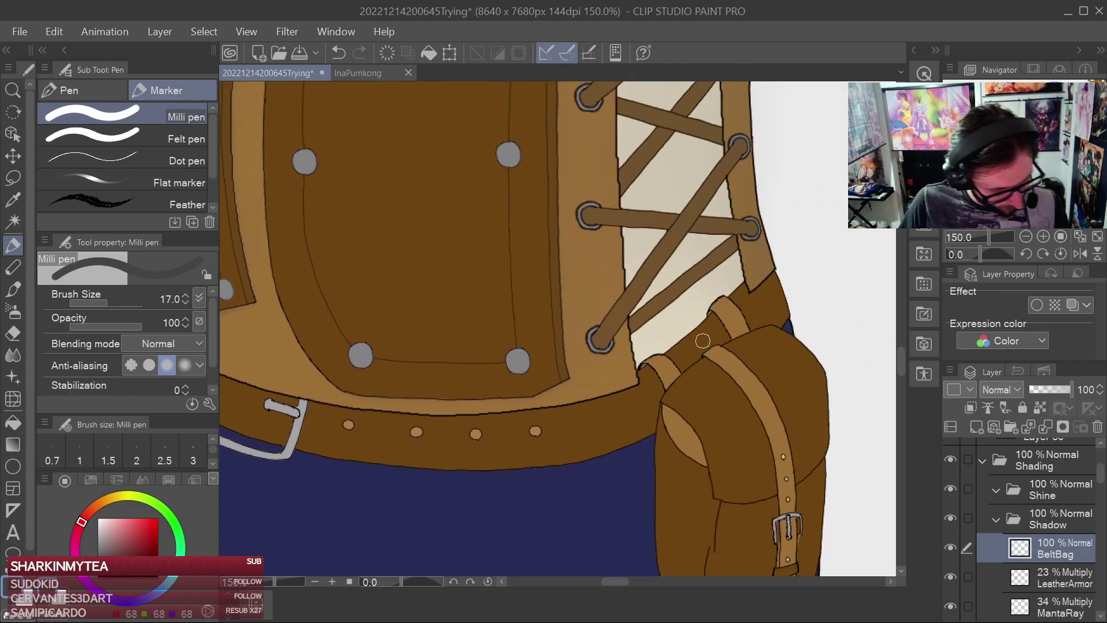
{"action": "left_click_drag", "start_coordinate": [720, 308], "coordinate": [742, 327]}
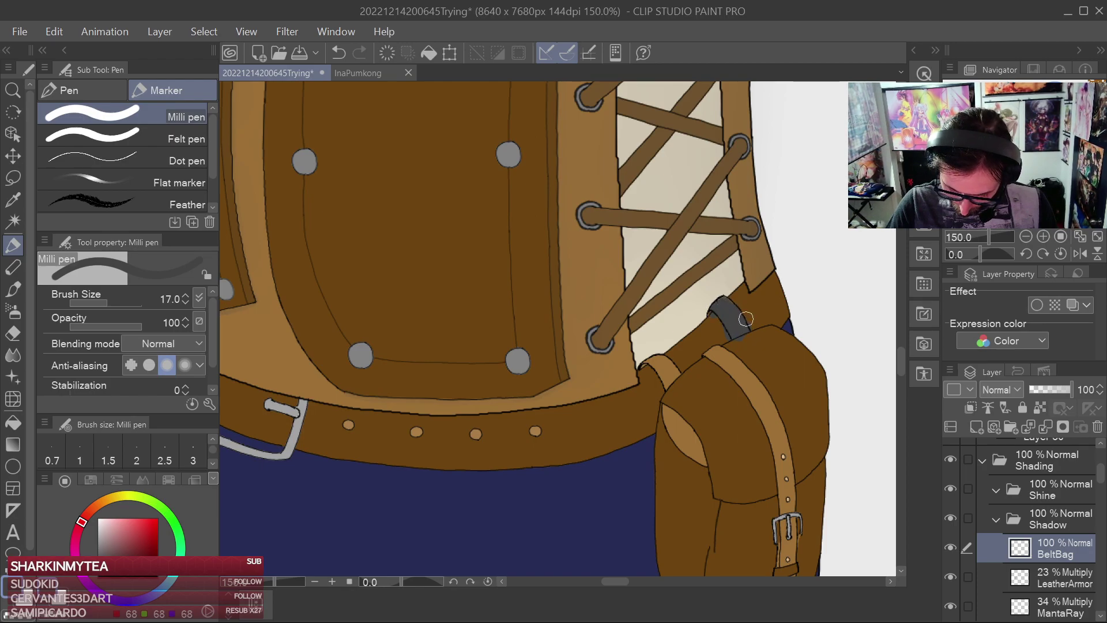
{"action": "left_click_drag", "start_coordinate": [741, 292], "coordinate": [756, 295]}
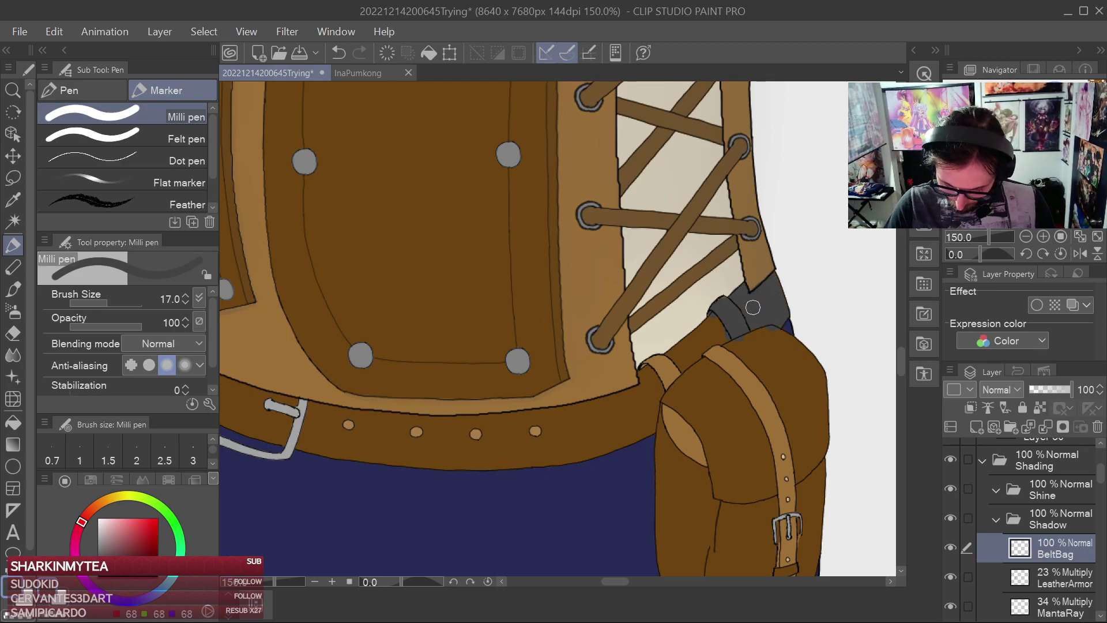
Paint grey shadow down the bag's outer side and along the inside of its small side opening
{"action": "left_click_drag", "start_coordinate": [756, 305], "coordinate": [708, 181]}
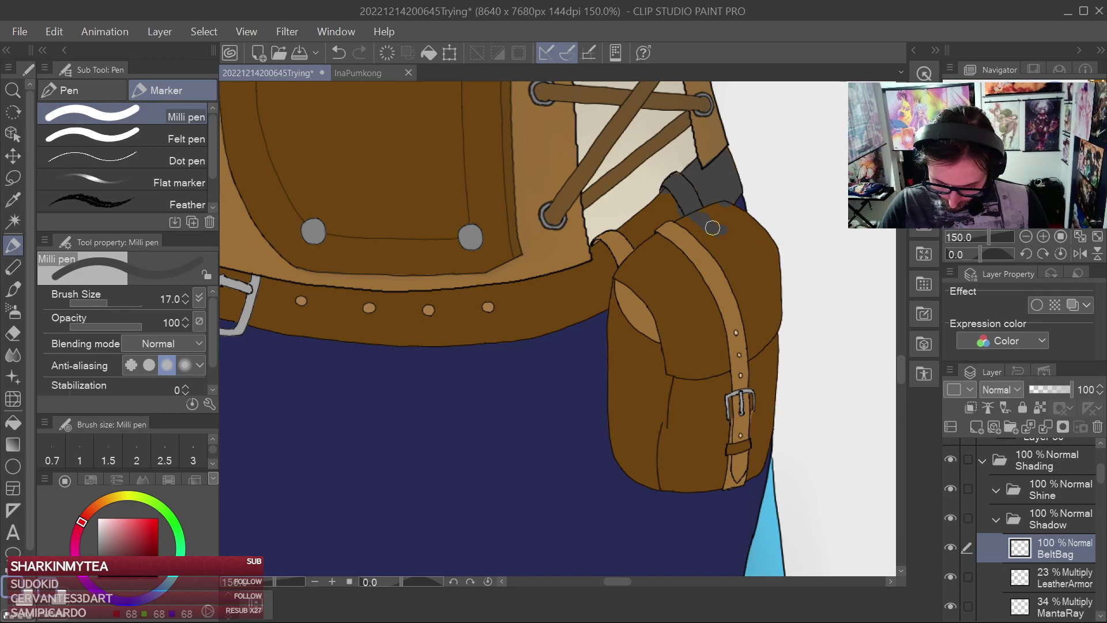
{"action": "left_click_drag", "start_coordinate": [761, 358], "coordinate": [762, 399]}
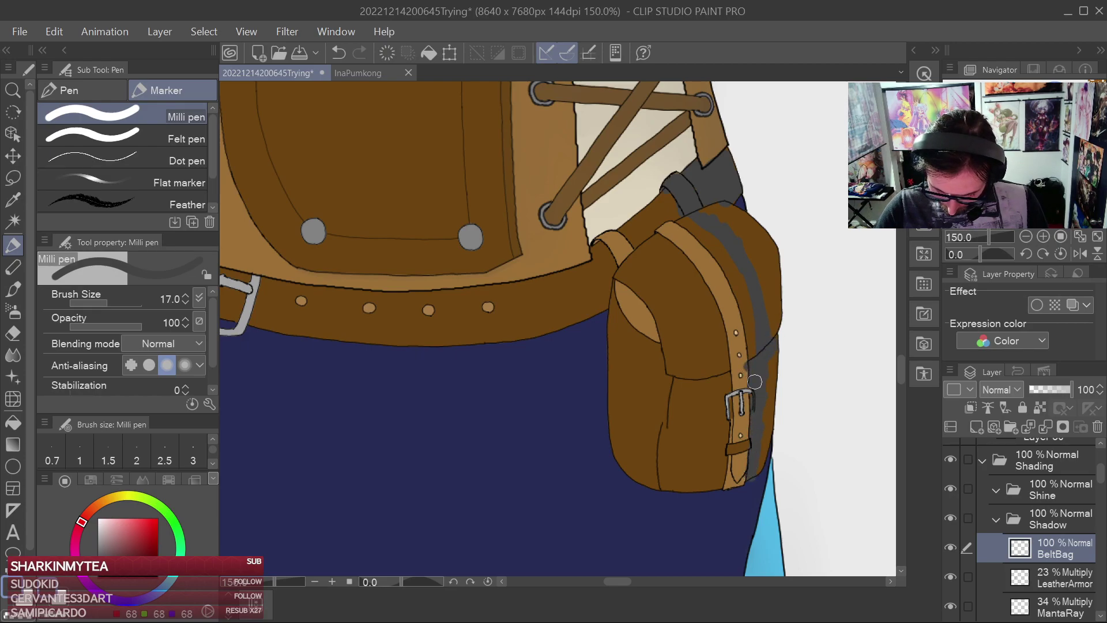
{"action": "left_click_drag", "start_coordinate": [773, 353], "coordinate": [767, 417]}
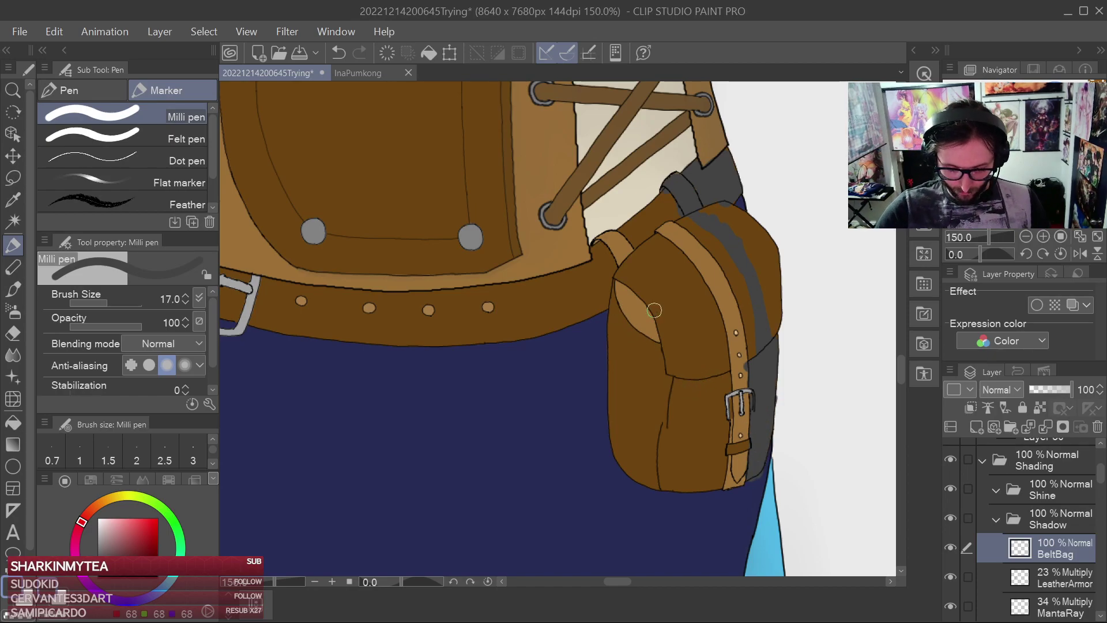
{"action": "left_click_drag", "start_coordinate": [619, 287], "coordinate": [637, 319]}
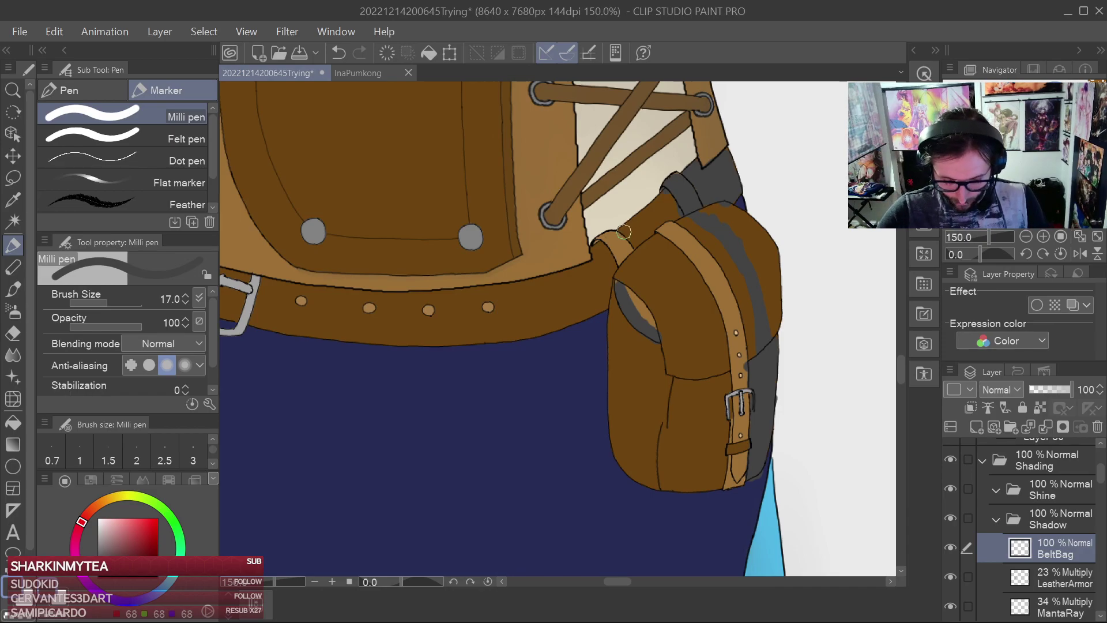
Paint a cast shadow on the belt along the edge of the bag's front loop
{"action": "scroll", "coordinate": [625, 231], "scroll_direction": "up", "scroll_amount": 5}
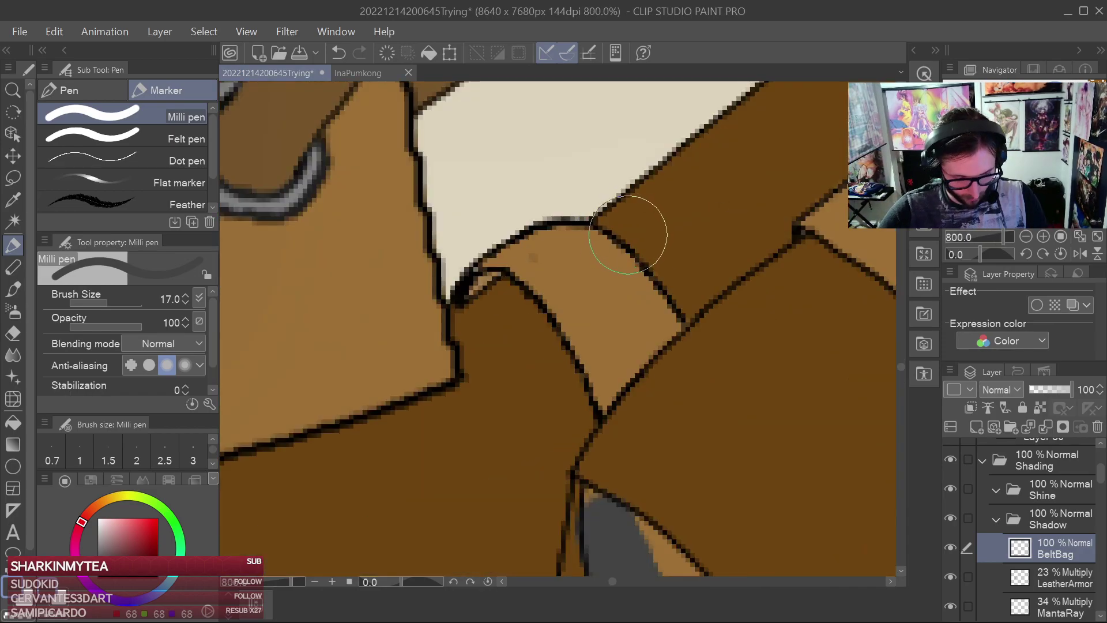
{"action": "mouse_move", "coordinate": [637, 223]}
{"action": "left_mouse_down"}
{"action": "mouse_move", "coordinate": [680, 260]}
{"action": "mouse_move", "coordinate": [690, 293]}
{"action": "left_mouse_up"}
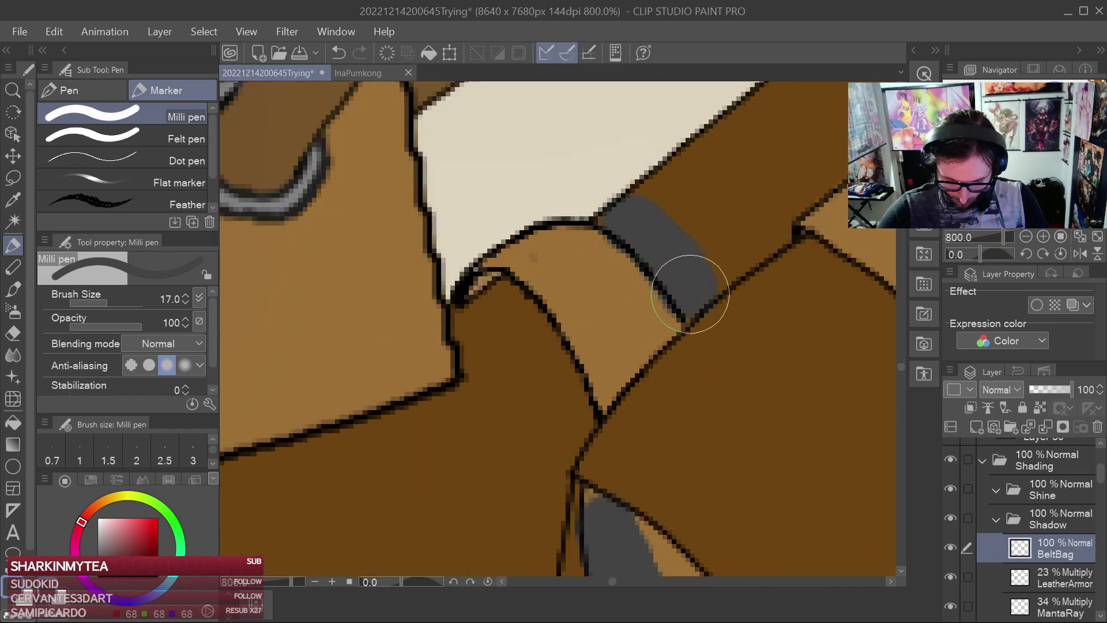
{"action": "scroll", "coordinate": [680, 234], "scroll_direction": "down", "scroll_amount": 3}
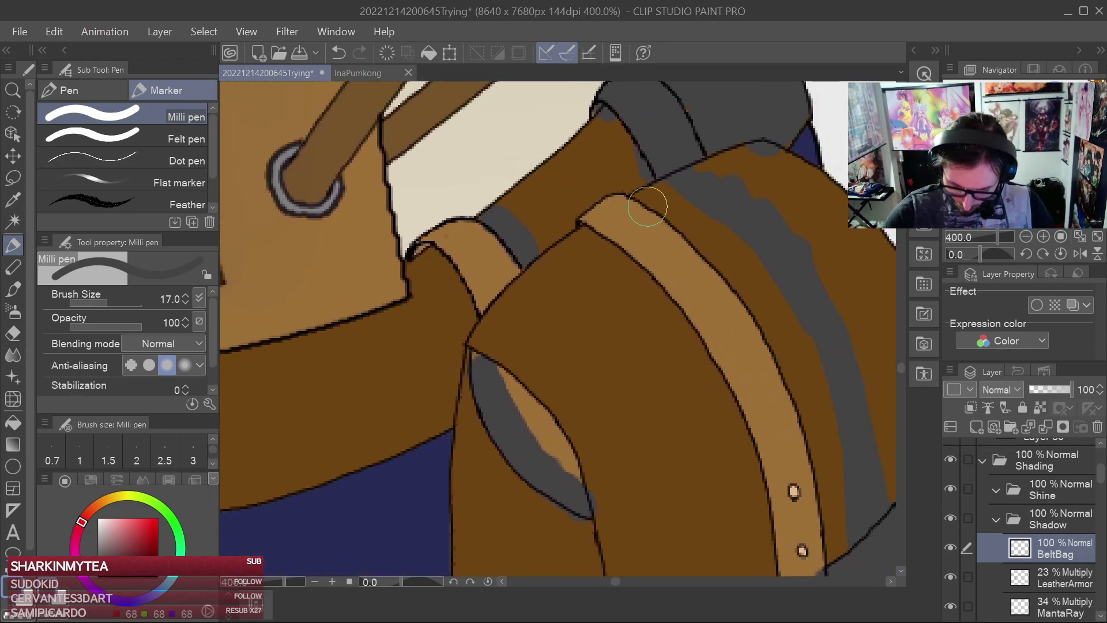
Reduce the Milli pen to size 5 and paint a thin shadow on the flap along the strap's outer edge
{"action": "key", "text": "bracketleft"}
{"action": "key", "text": "bracketleft"}
{"action": "key", "text": "bracketleft"}
{"action": "key", "text": "bracketleft"}
{"action": "key", "text": "bracketleft"}
{"action": "key", "text": "bracketleft"}
{"action": "key", "text": "bracketleft"}
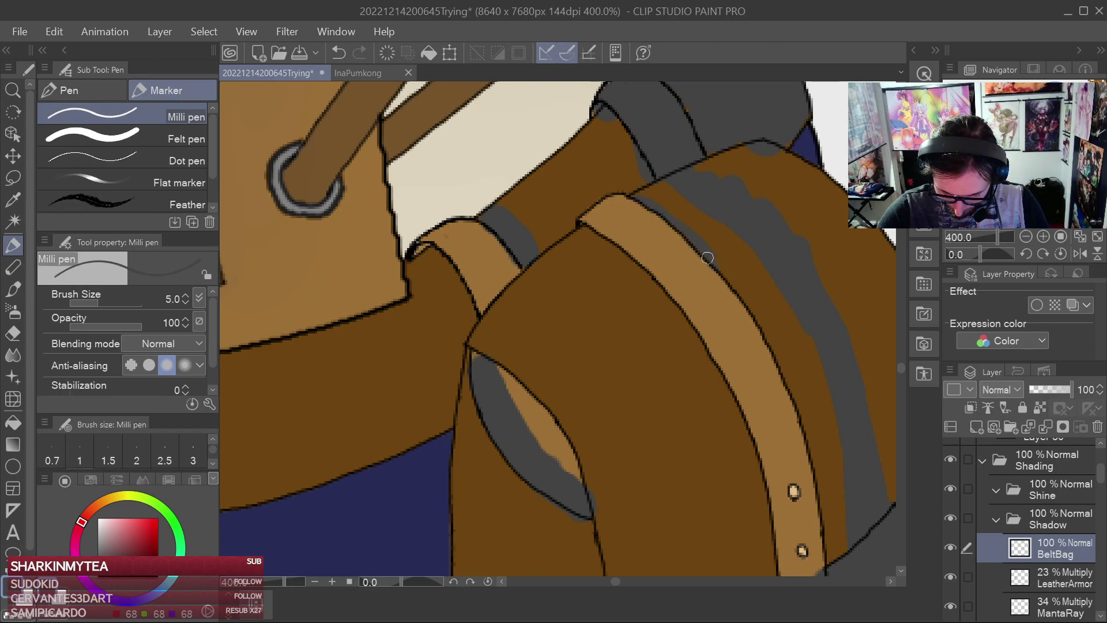
{"action": "left_click_drag", "start_coordinate": [704, 250], "coordinate": [657, 206]}
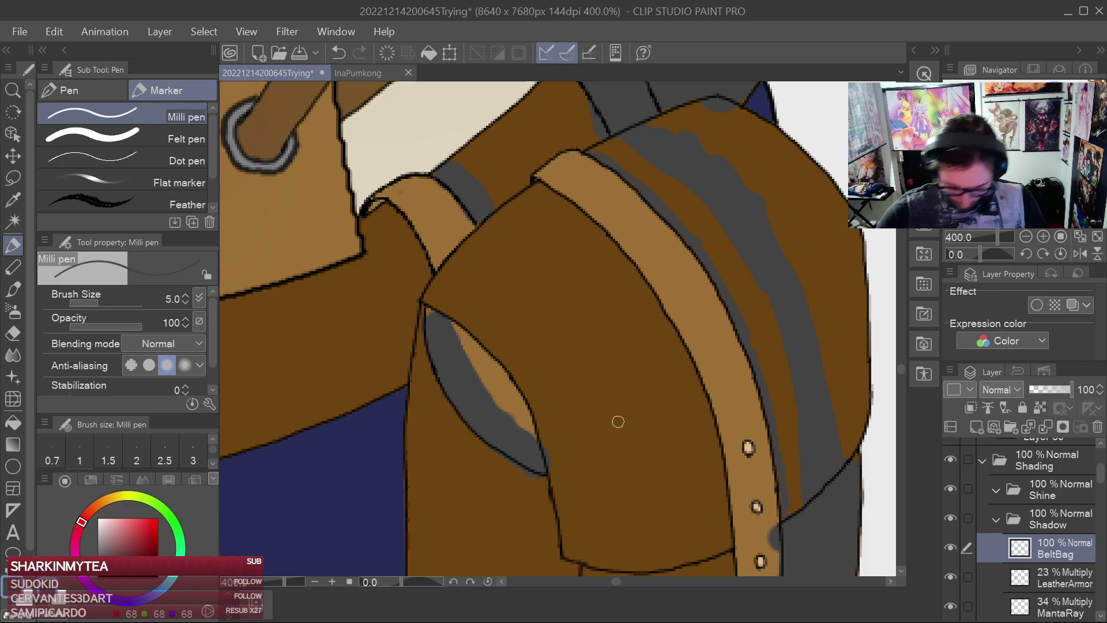
Reduce the Hard eraser to size 15 and erase the shadow spilling onto the bag's strap above the buckle
{"action": "left_click", "coordinate": [13, 333]}
{"action": "key", "text": "bracketleft"}
{"action": "key", "text": "bracketleft"}
{"action": "key", "text": "bracketleft"}
{"action": "key", "text": "bracketleft"}
{"action": "key", "text": "bracketleft"}
{"action": "key", "text": "bracketleft"}
{"action": "key", "text": "bracketleft"}
{"action": "key", "text": "bracketleft"}
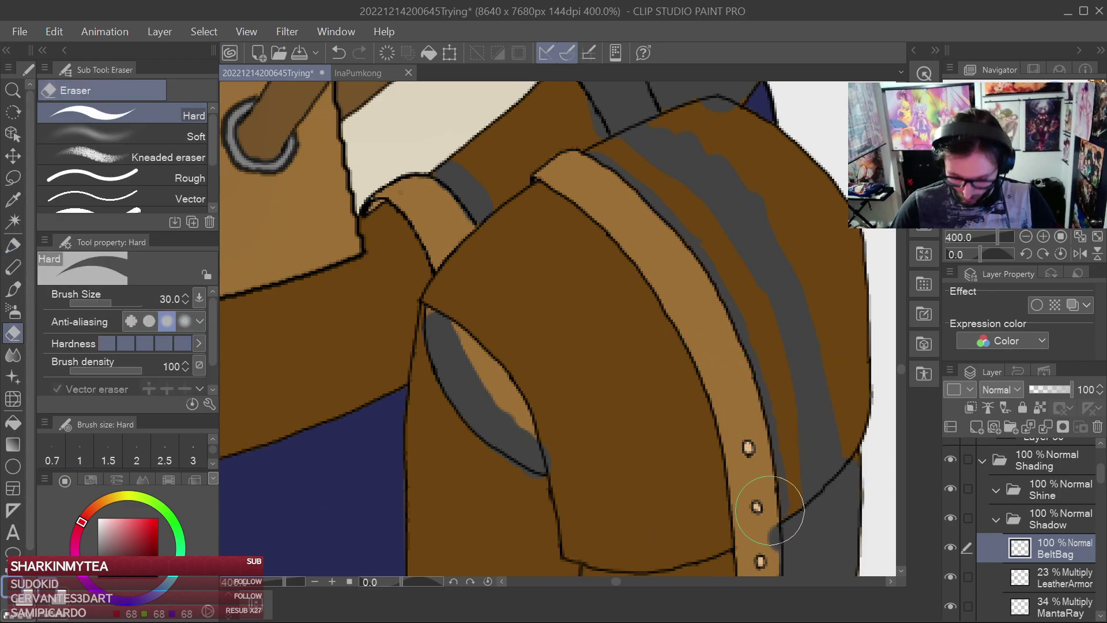
{"action": "key", "text": "bracketleft"}
{"action": "key", "text": "bracketleft"}
{"action": "key", "text": "bracketleft"}
{"action": "key", "text": "bracketleft"}
{"action": "left_click_drag", "start_coordinate": [758, 493], "coordinate": [709, 271]}
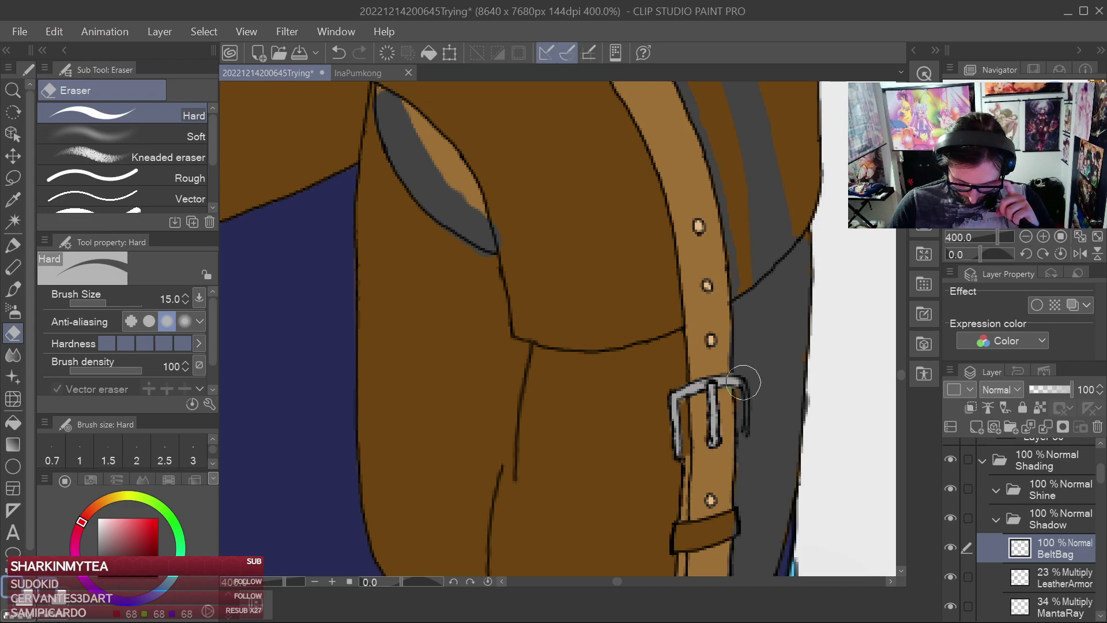
{"action": "left_click_drag", "start_coordinate": [742, 380], "coordinate": [747, 208]}
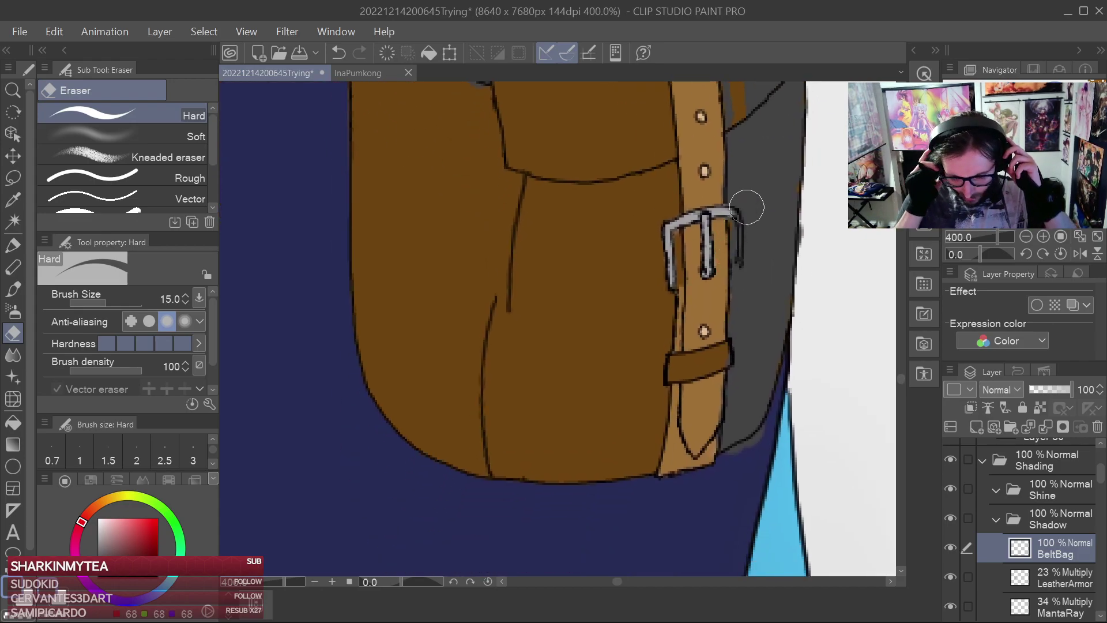
Paint shadows with the Milli pen on the outer end of the strap's keeper and on the strap just beneath it
{"action": "scroll", "coordinate": [747, 208], "scroll_direction": "up", "scroll_amount": 2}
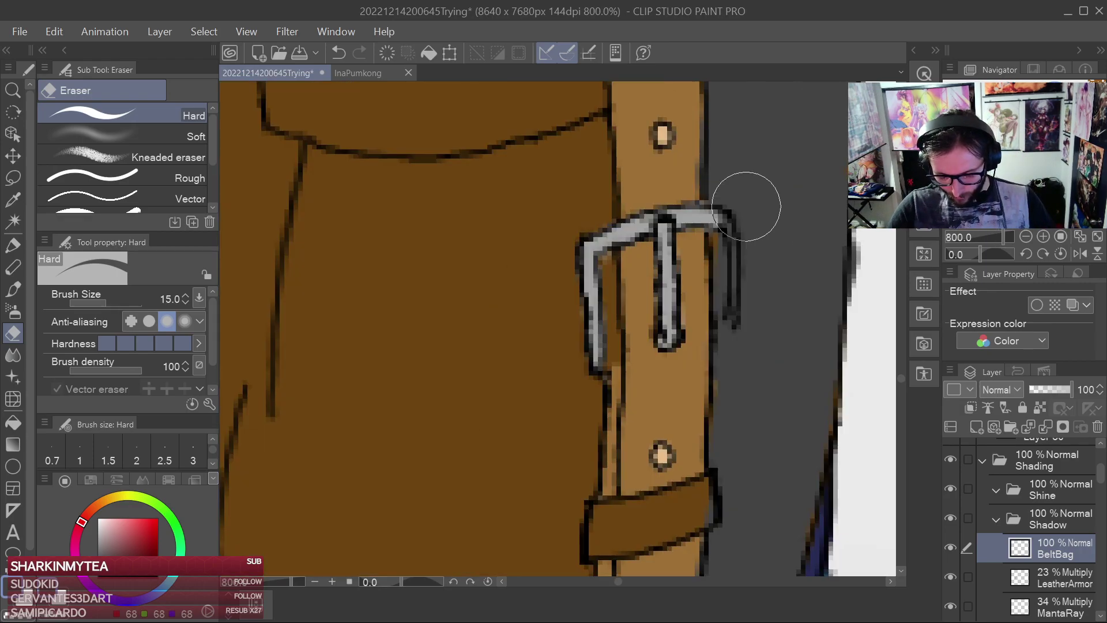
{"action": "left_click", "coordinate": [13, 247]}
{"action": "left_click_drag", "start_coordinate": [714, 458], "coordinate": [731, 297]}
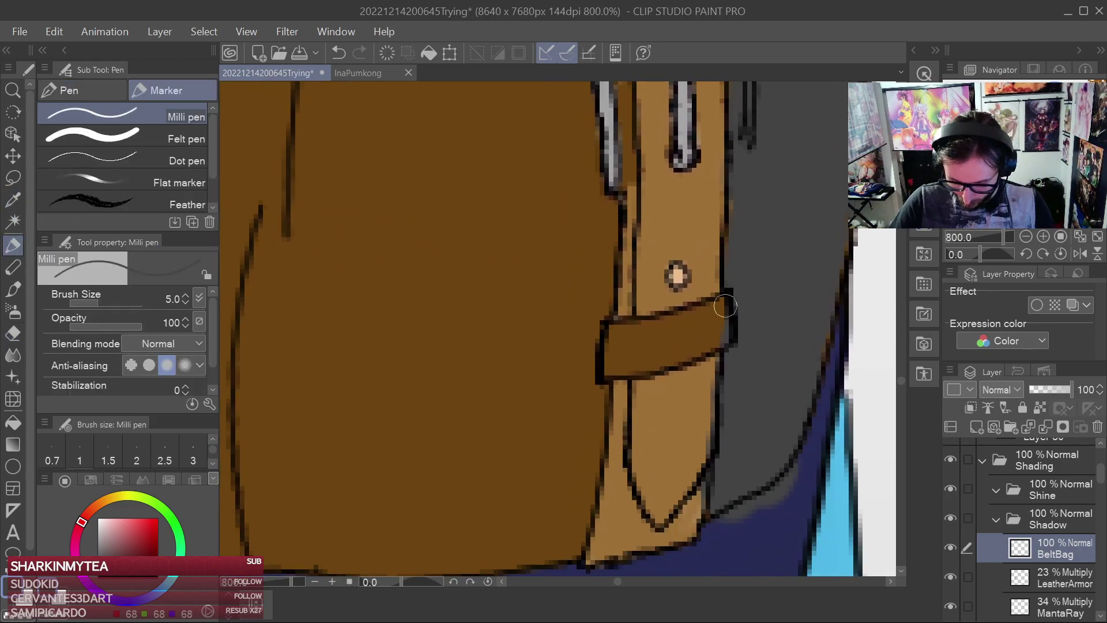
{"action": "left_click_drag", "start_coordinate": [638, 388], "coordinate": [701, 368]}
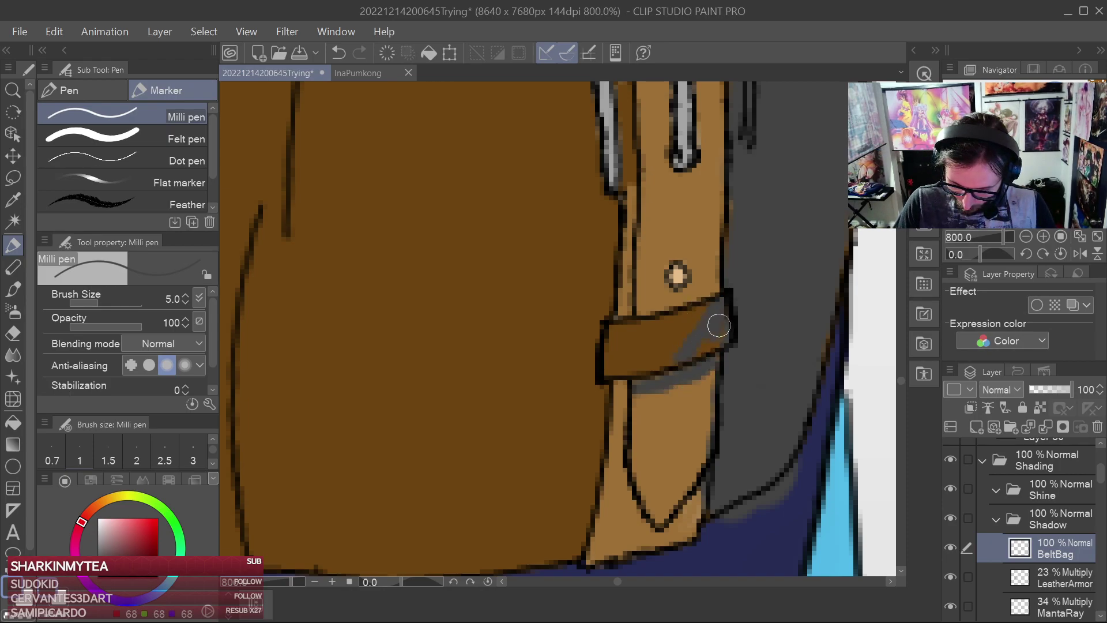
Paint a small shadow across the upper end of the strap where it folds over the bag
{"action": "left_click_drag", "start_coordinate": [741, 245], "coordinate": [692, 569]}
{"action": "left_click_drag", "start_coordinate": [718, 121], "coordinate": [687, 360]}
{"action": "mouse_move", "coordinate": [503, 254]}
{"action": "left_mouse_down"}
{"action": "mouse_move", "coordinate": [547, 270]}
{"action": "mouse_move", "coordinate": [480, 265]}
{"action": "mouse_move", "coordinate": [564, 282]}
{"action": "mouse_move", "coordinate": [481, 263]}
{"action": "mouse_move", "coordinate": [546, 268]}
{"action": "left_mouse_up"}
{"action": "scroll", "coordinate": [610, 221], "scroll_direction": "down", "scroll_amount": 3}
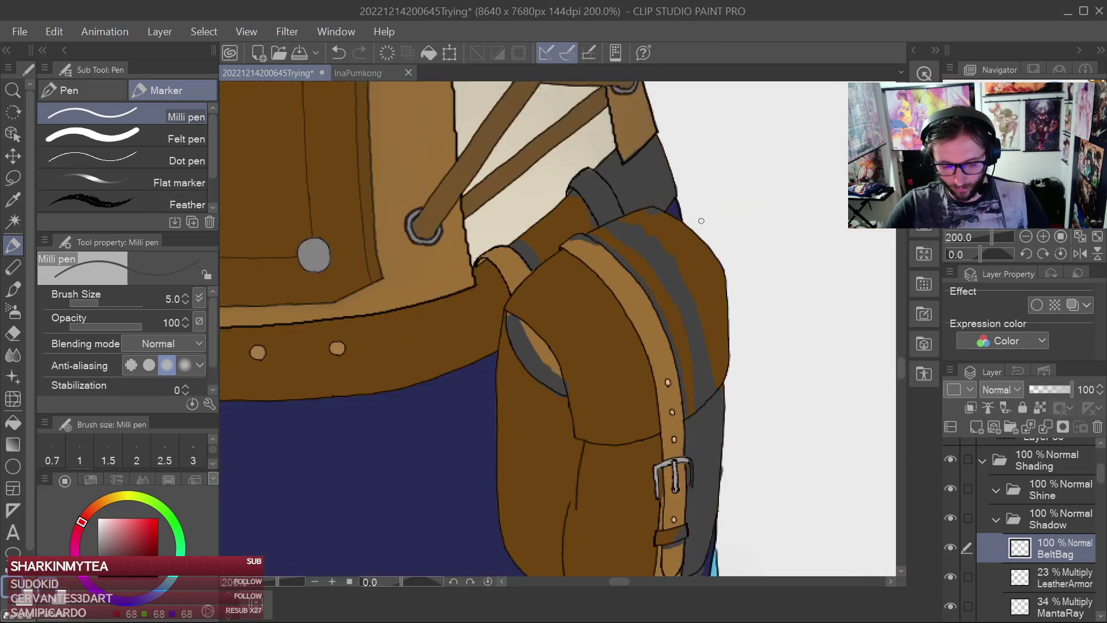
Fill the inner fold of the bag's rear loop with shadow and extend its cast shadow along the belt
{"action": "scroll", "coordinate": [691, 225], "scroll_direction": "up", "scroll_amount": 3}
{"action": "left_click_drag", "start_coordinate": [633, 224], "coordinate": [672, 244]}
{"action": "left_click_drag", "start_coordinate": [511, 109], "coordinate": [684, 258]}
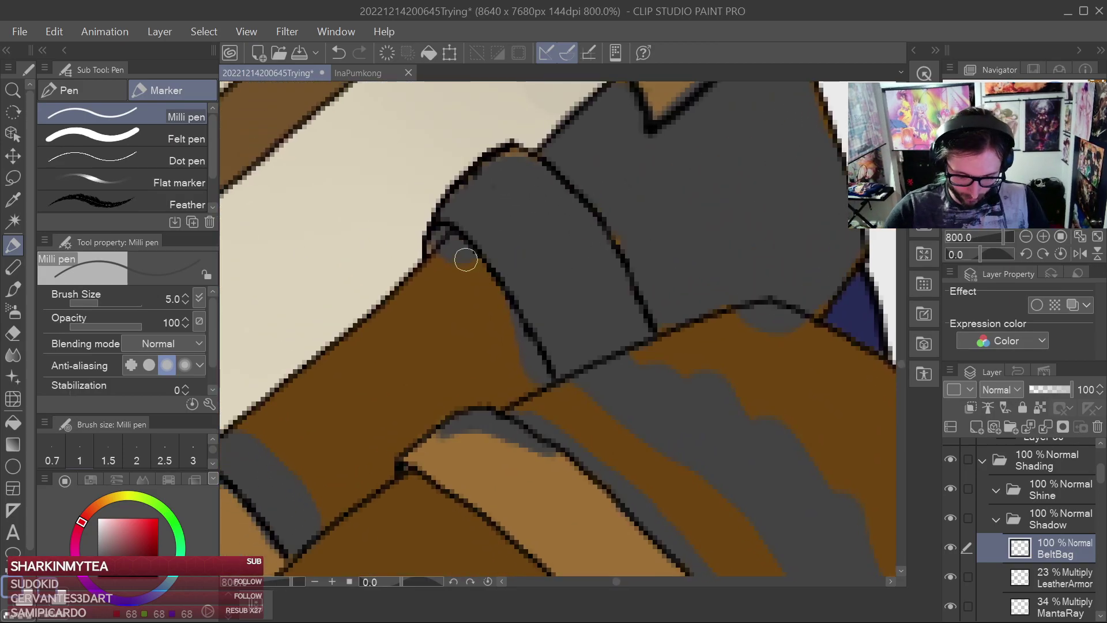
{"action": "left_click_drag", "start_coordinate": [479, 266], "coordinate": [508, 313]}
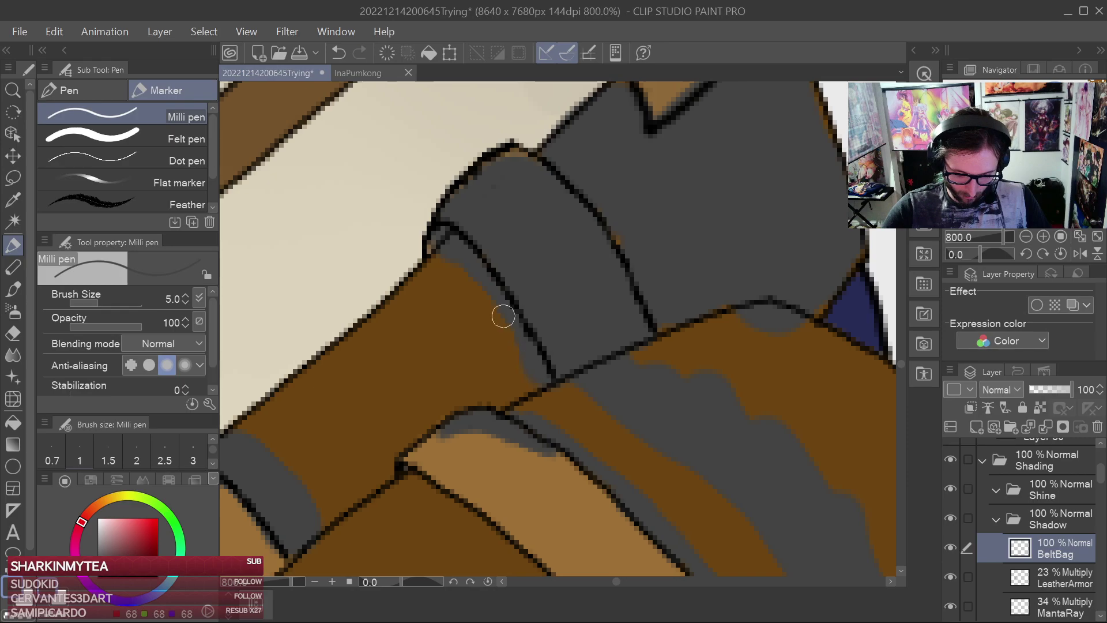
Set the Hard eraser's brush size to 8
{"action": "key", "text": "b"}
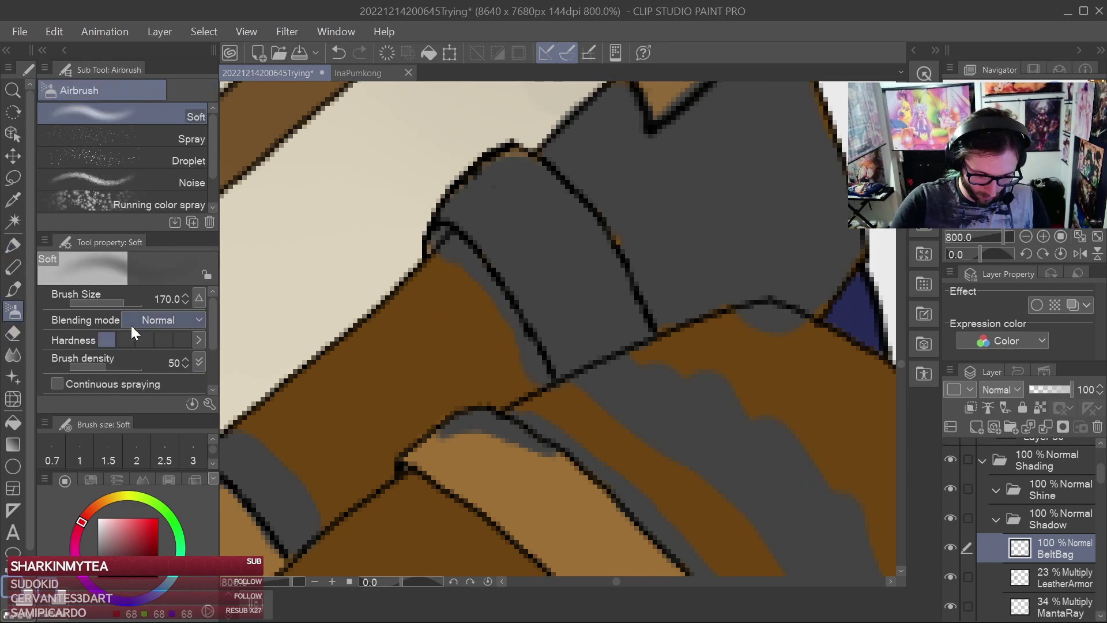
{"action": "left_click", "coordinate": [21, 330]}
{"action": "key", "text": "bracketleft"}
{"action": "key", "text": "bracketleft"}
{"action": "key", "text": "bracketleft"}
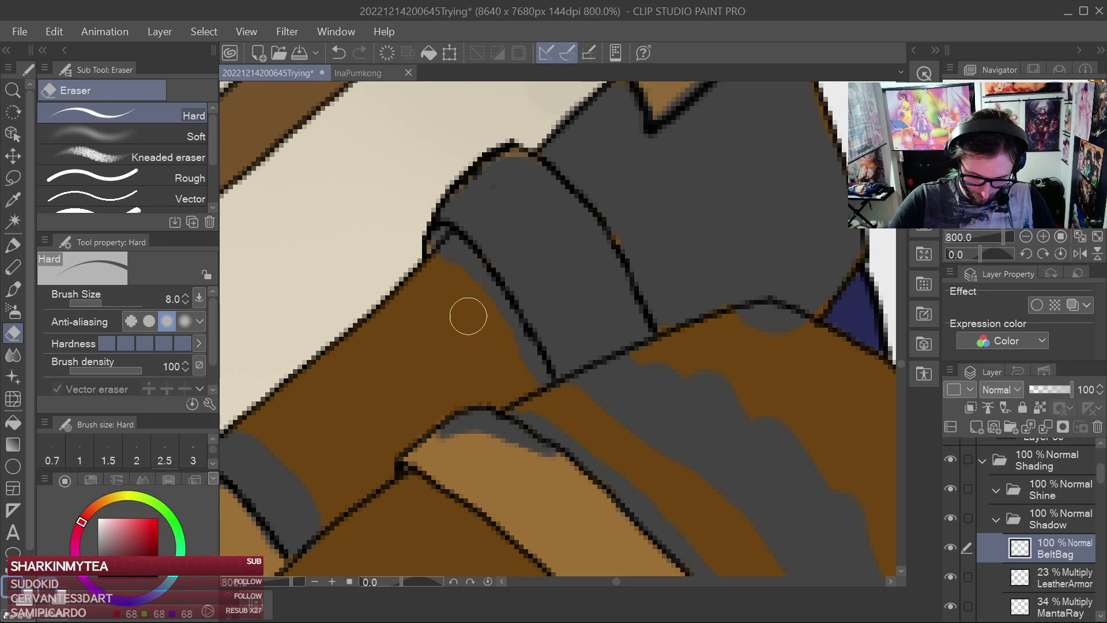
Paint shadow with the Milli pen inside the front loop's fold and on the belt along its inner edge
{"action": "left_click", "coordinate": [13, 245]}
{"action": "mouse_move", "coordinate": [284, 342]}
{"action": "left_mouse_down"}
{"action": "mouse_move", "coordinate": [539, 250]}
{"action": "mouse_move", "coordinate": [565, 187]}
{"action": "left_mouse_up"}
{"action": "left_click_drag", "start_coordinate": [358, 375], "coordinate": [381, 358]}
{"action": "left_click_drag", "start_coordinate": [558, 421], "coordinate": [644, 278]}
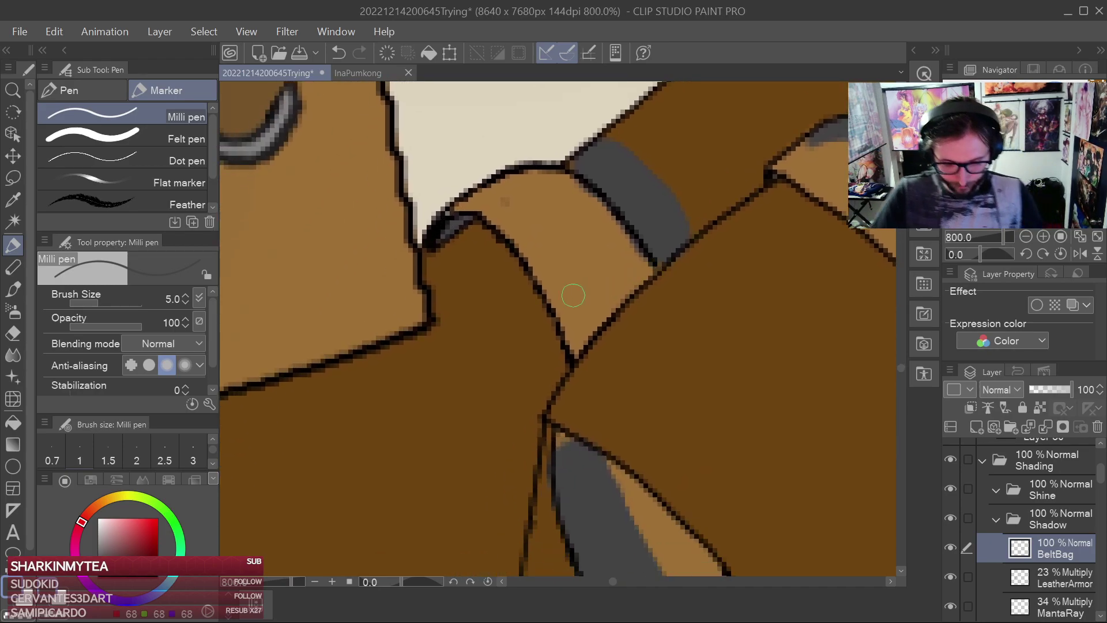
{"action": "left_click_drag", "start_coordinate": [470, 235], "coordinate": [499, 255]}
{"action": "left_click_drag", "start_coordinate": [535, 311], "coordinate": [565, 366]}
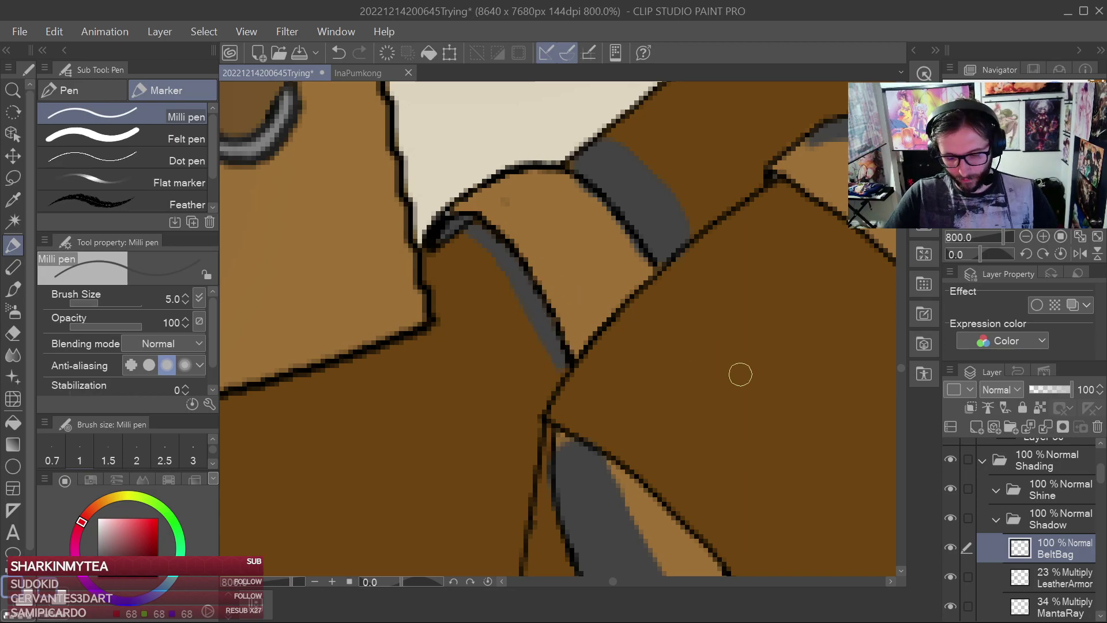
Paint a thin shadow on the belt along the bag's upper edge, between the front and rear loops
{"action": "scroll", "coordinate": [780, 398], "scroll_direction": "down", "scroll_amount": 4}
{"action": "left_click_drag", "start_coordinate": [796, 414], "coordinate": [658, 347]}
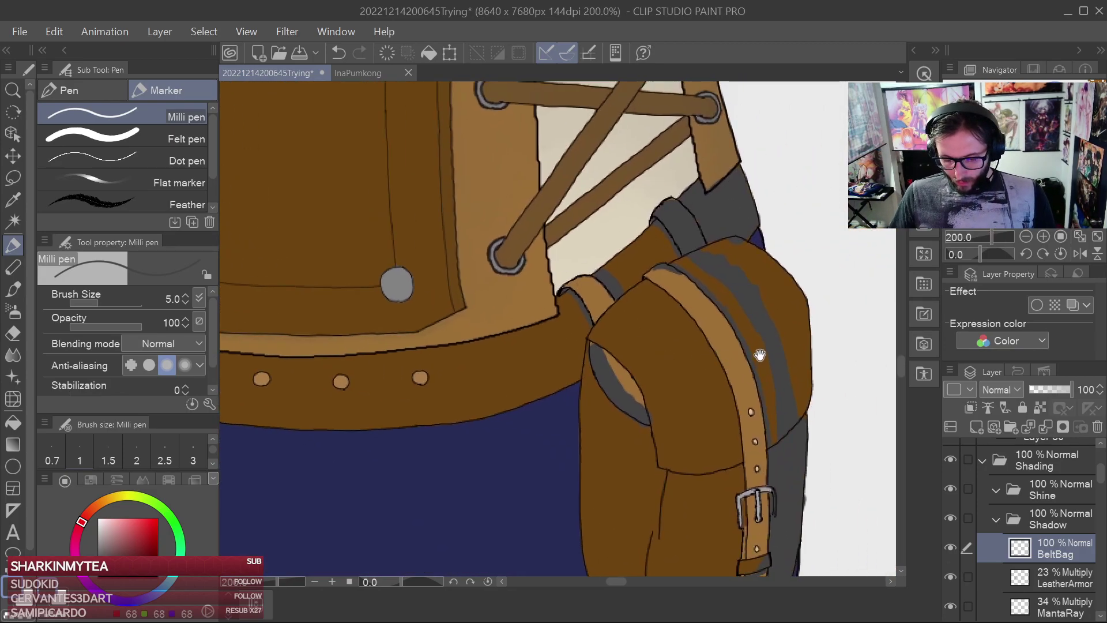
{"action": "scroll", "coordinate": [759, 356], "scroll_direction": "up", "scroll_amount": 4}
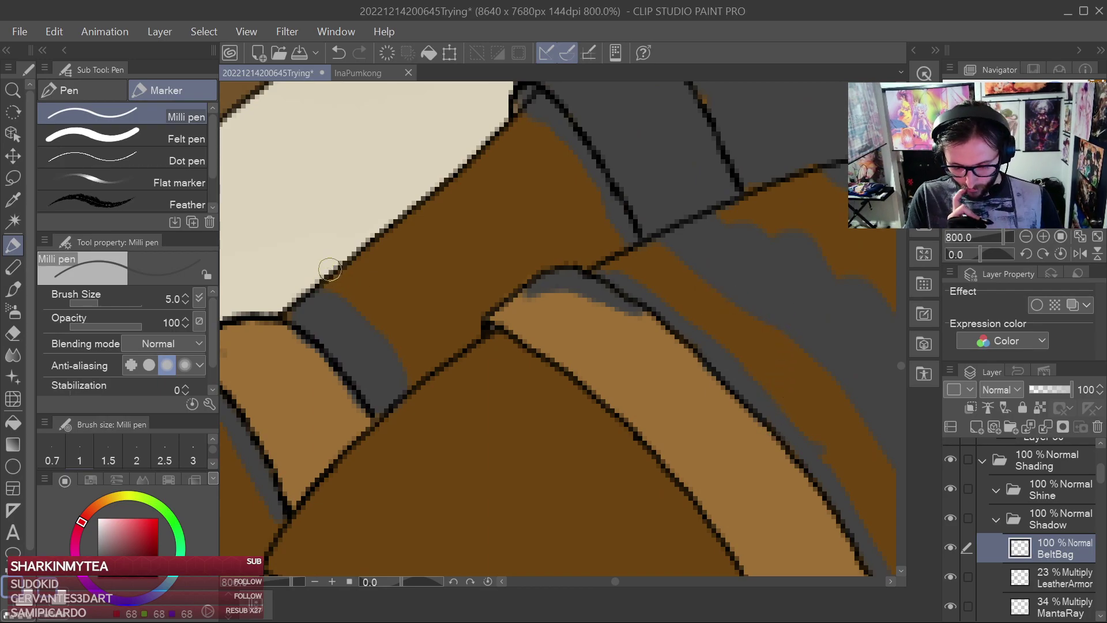
{"action": "left_click_drag", "start_coordinate": [474, 332], "coordinate": [487, 322]}
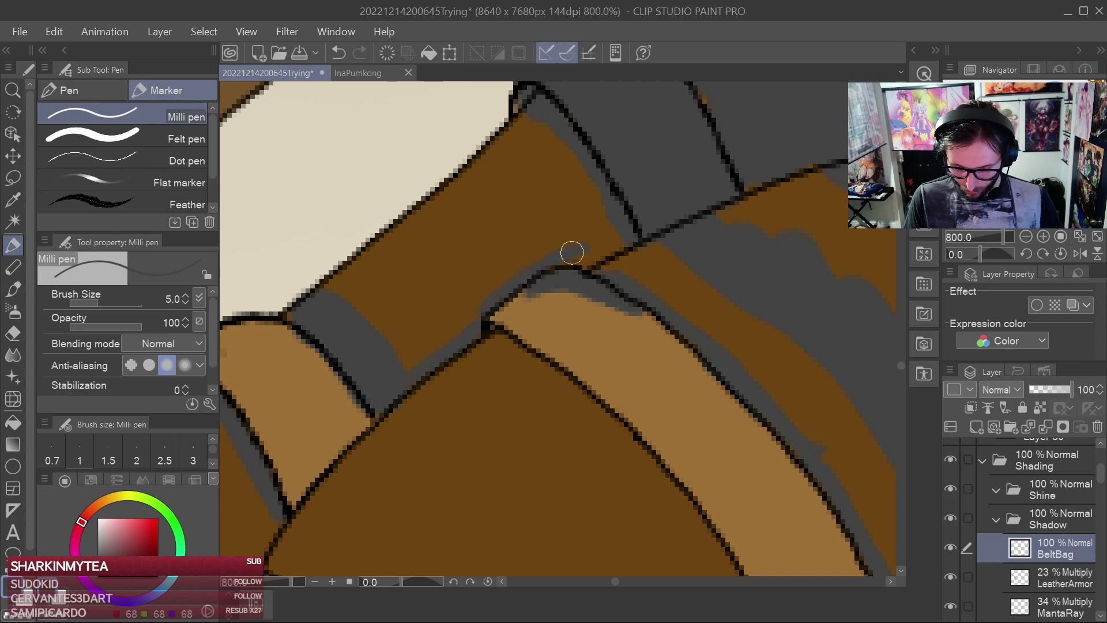
{"action": "scroll", "coordinate": [786, 290], "scroll_direction": "down", "scroll_amount": 2}
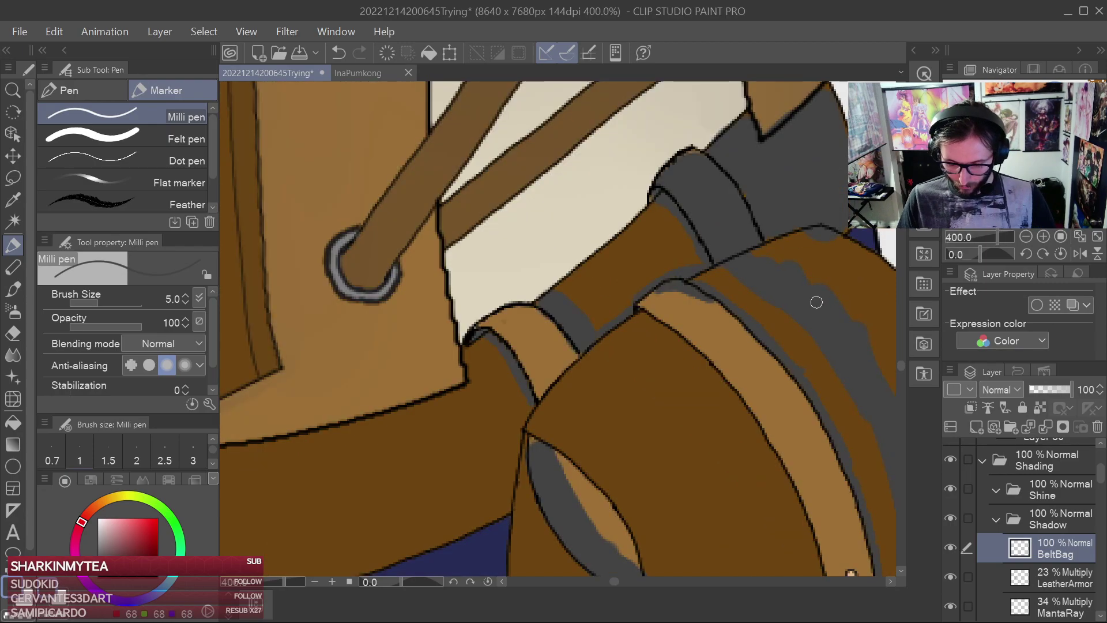
Paint a narrow cast shadow on the belt along the bag's front edge, from the front loop down toward the trousers
{"action": "left_click_drag", "start_coordinate": [757, 388], "coordinate": [799, 262]}
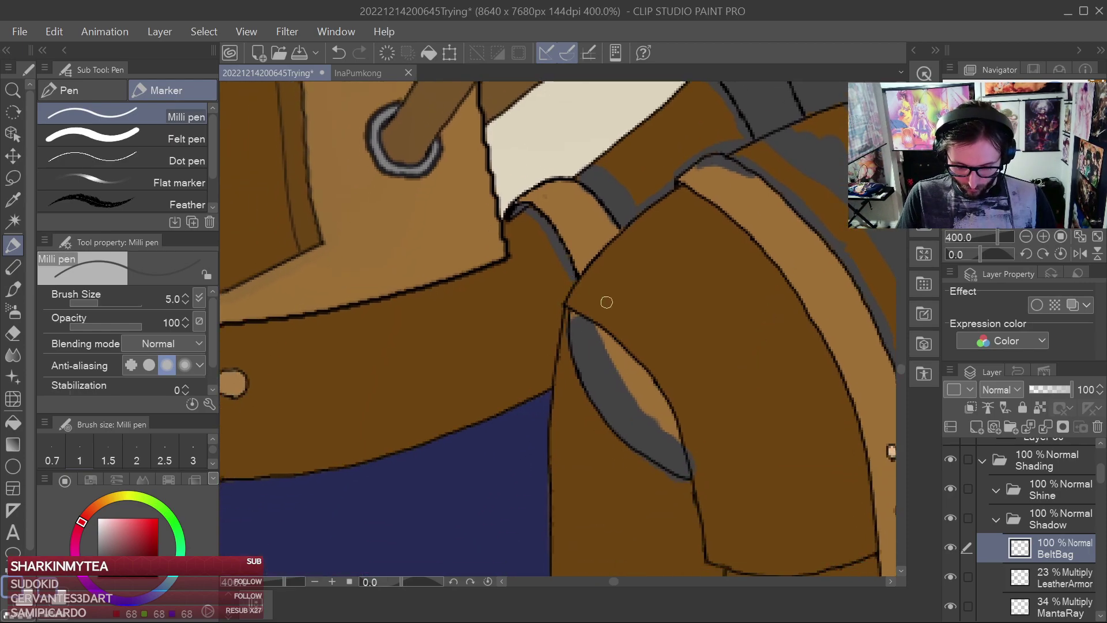
{"action": "left_click_drag", "start_coordinate": [695, 423], "coordinate": [679, 317]}
{"action": "scroll", "coordinate": [673, 372], "scroll_direction": "down", "scroll_amount": 4}
{"action": "scroll", "coordinate": [672, 371], "scroll_direction": "up", "scroll_amount": 4}
{"action": "left_click_drag", "start_coordinate": [549, 185], "coordinate": [554, 313]}
{"action": "scroll", "coordinate": [553, 314], "scroll_direction": "up", "scroll_amount": 4}
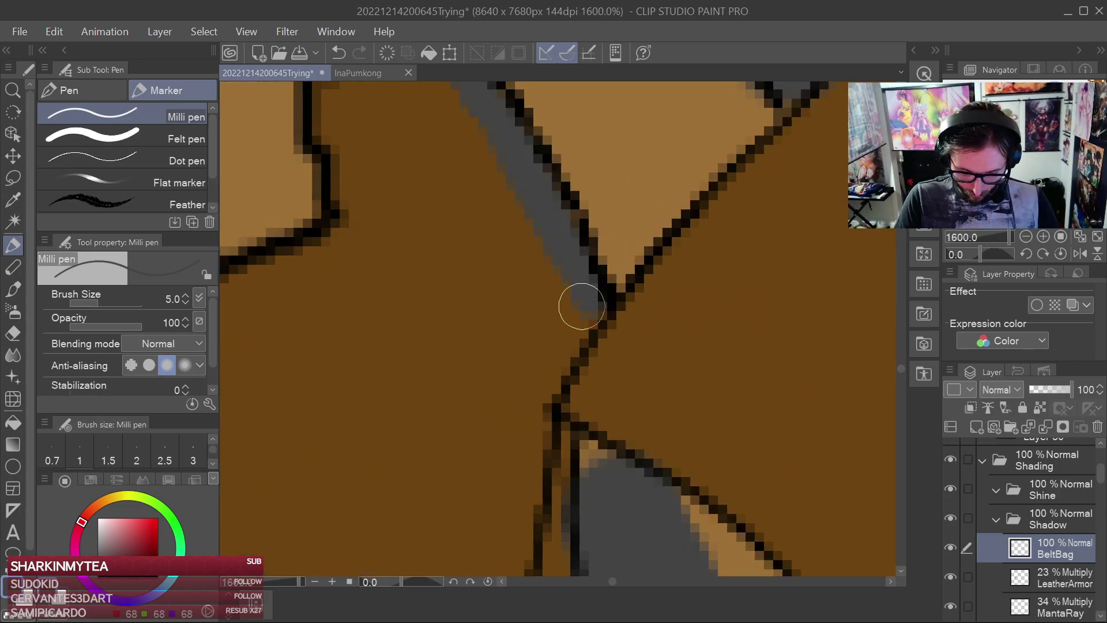
{"action": "left_click_drag", "start_coordinate": [571, 350], "coordinate": [539, 424]}
{"action": "left_click_drag", "start_coordinate": [545, 408], "coordinate": [561, 252]}
{"action": "left_click_drag", "start_coordinate": [558, 268], "coordinate": [535, 395]}
{"action": "left_click_drag", "start_coordinate": [533, 407], "coordinate": [559, 201]}
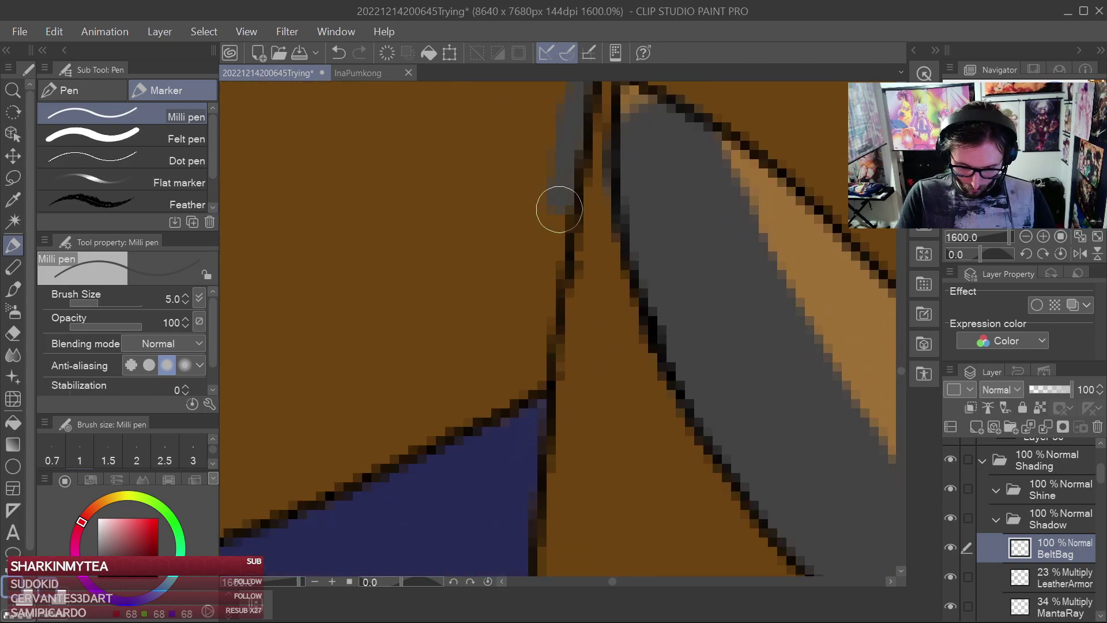
{"action": "scroll", "coordinate": [547, 331], "scroll_direction": "down", "scroll_amount": 4}
{"action": "scroll", "coordinate": [727, 372], "scroll_direction": "down", "scroll_amount": 2}
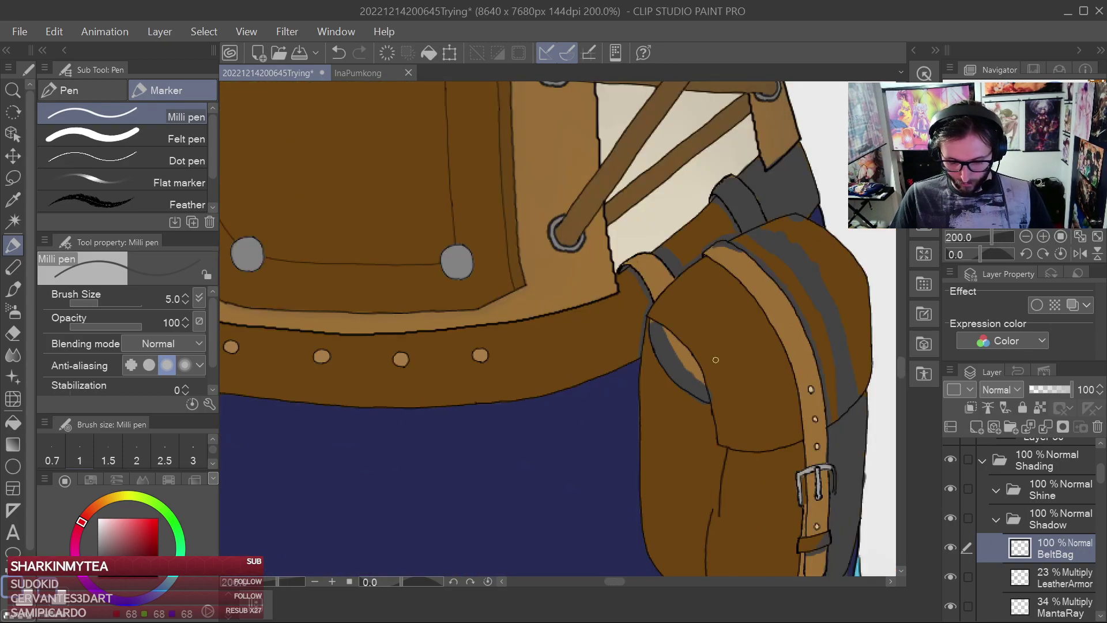
Paint shadow on the bag's front along the strap's inner edge, around the buckle and down to the bag's lower edge
{"action": "scroll", "coordinate": [684, 369], "scroll_direction": "up", "scroll_amount": 2}
{"action": "left_click_drag", "start_coordinate": [721, 369], "coordinate": [628, 234]}
{"action": "scroll", "coordinate": [704, 318], "scroll_direction": "down", "scroll_amount": 6}
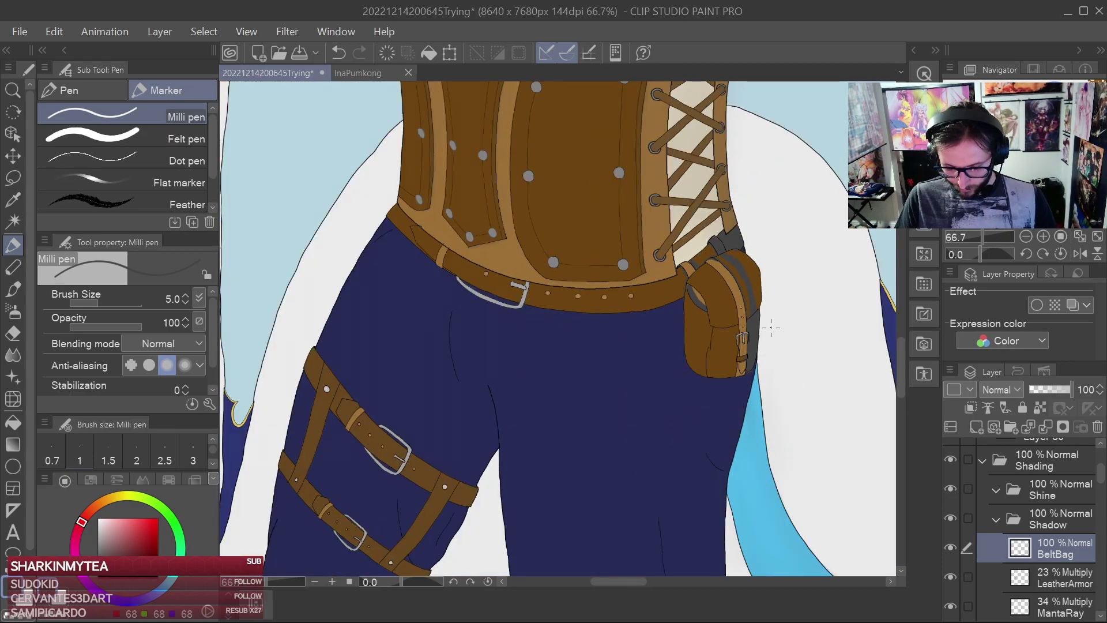
{"action": "scroll", "coordinate": [772, 328], "scroll_direction": "up", "scroll_amount": 6}
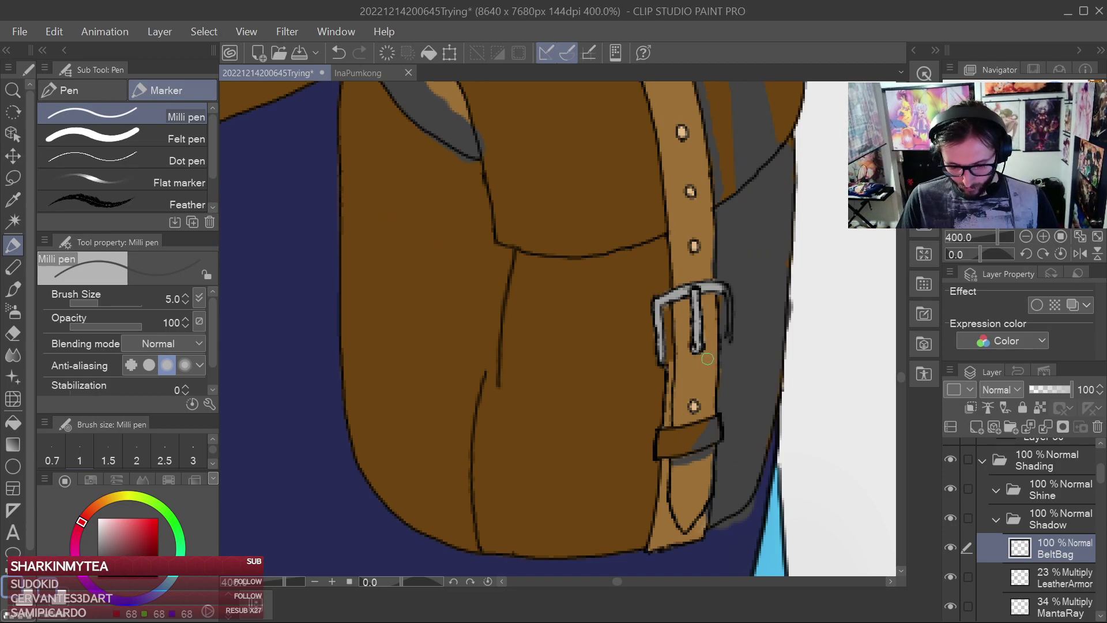
{"action": "left_click_drag", "start_coordinate": [655, 242], "coordinate": [668, 233]}
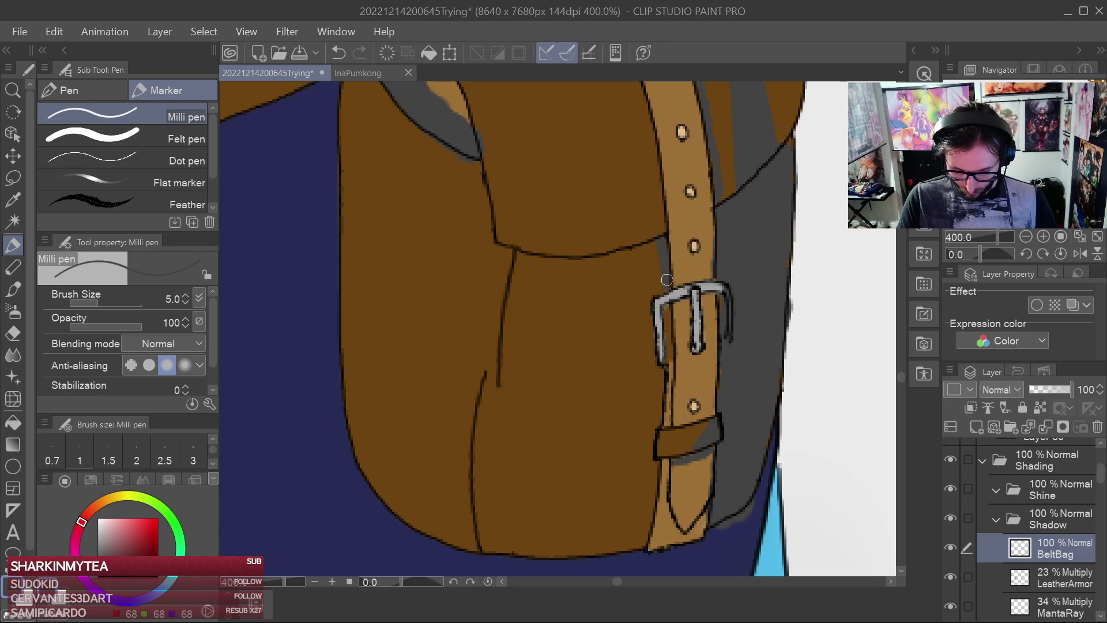
{"action": "scroll", "coordinate": [667, 279], "scroll_direction": "up", "scroll_amount": 2}
{"action": "mouse_move", "coordinate": [655, 299]}
{"action": "left_mouse_down"}
{"action": "mouse_move", "coordinate": [652, 308]}
{"action": "mouse_move", "coordinate": [665, 229]}
{"action": "mouse_move", "coordinate": [628, 287]}
{"action": "mouse_move", "coordinate": [665, 315]}
{"action": "mouse_move", "coordinate": [665, 378]}
{"action": "left_mouse_up"}
{"action": "scroll", "coordinate": [664, 224], "scroll_direction": "down", "scroll_amount": 1}
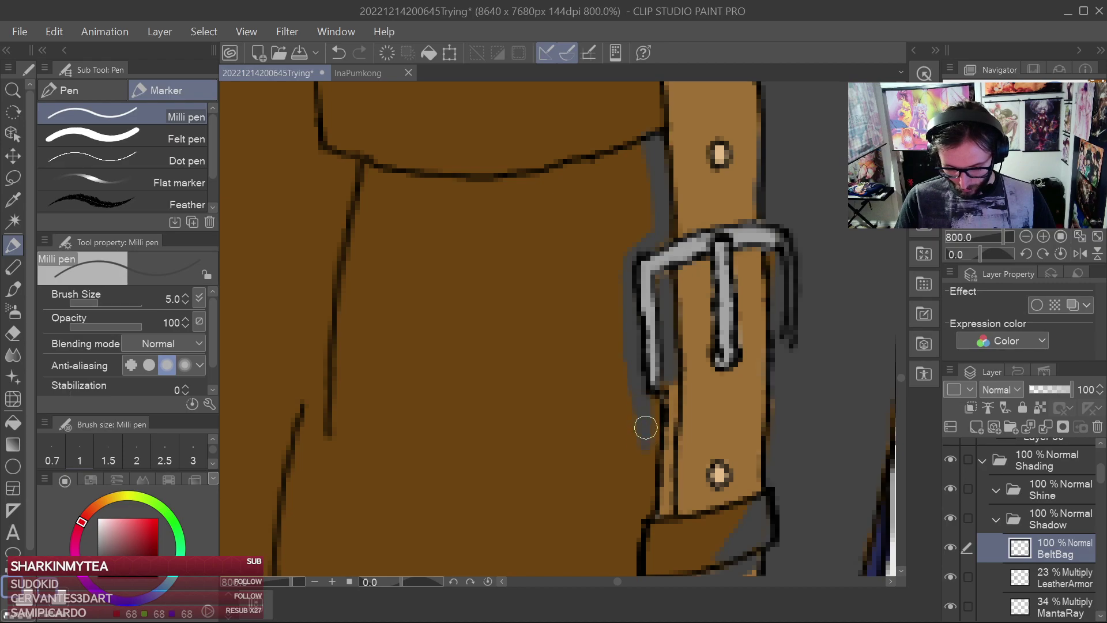
{"action": "left_click_drag", "start_coordinate": [656, 432], "coordinate": [658, 347]}
{"action": "mouse_move", "coordinate": [651, 370]}
{"action": "left_mouse_down"}
{"action": "mouse_move", "coordinate": [646, 425]}
{"action": "mouse_move", "coordinate": [674, 299]}
{"action": "left_mouse_up"}
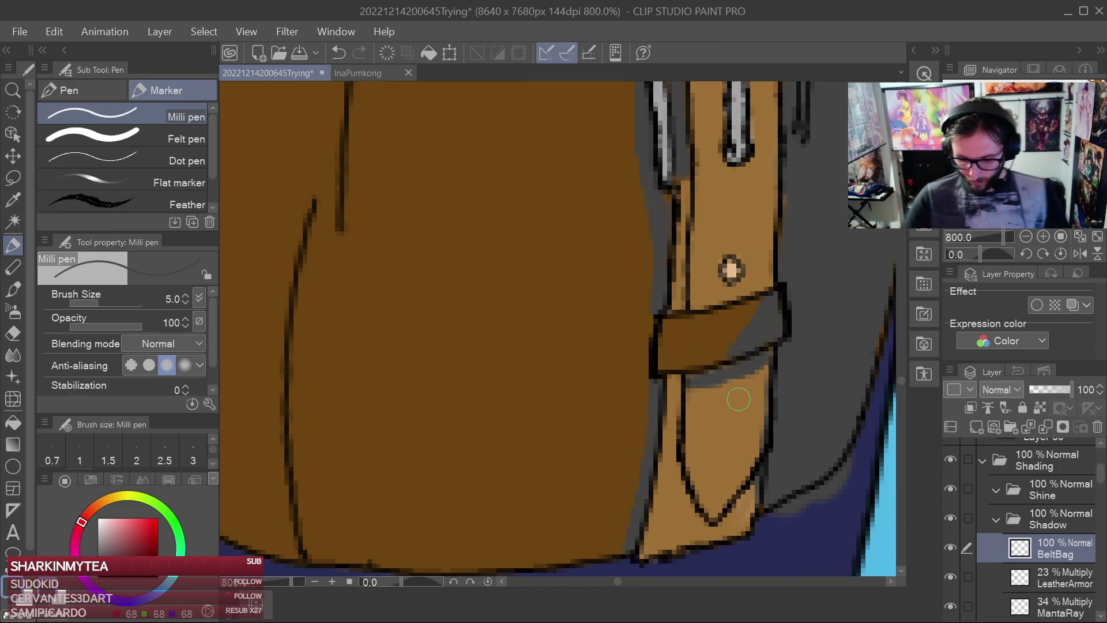
Shade the lower strap beneath the pointed tip, along its bottom edge and just under the strap keeper
{"action": "left_click_drag", "start_coordinate": [732, 520], "coordinate": [798, 393]}
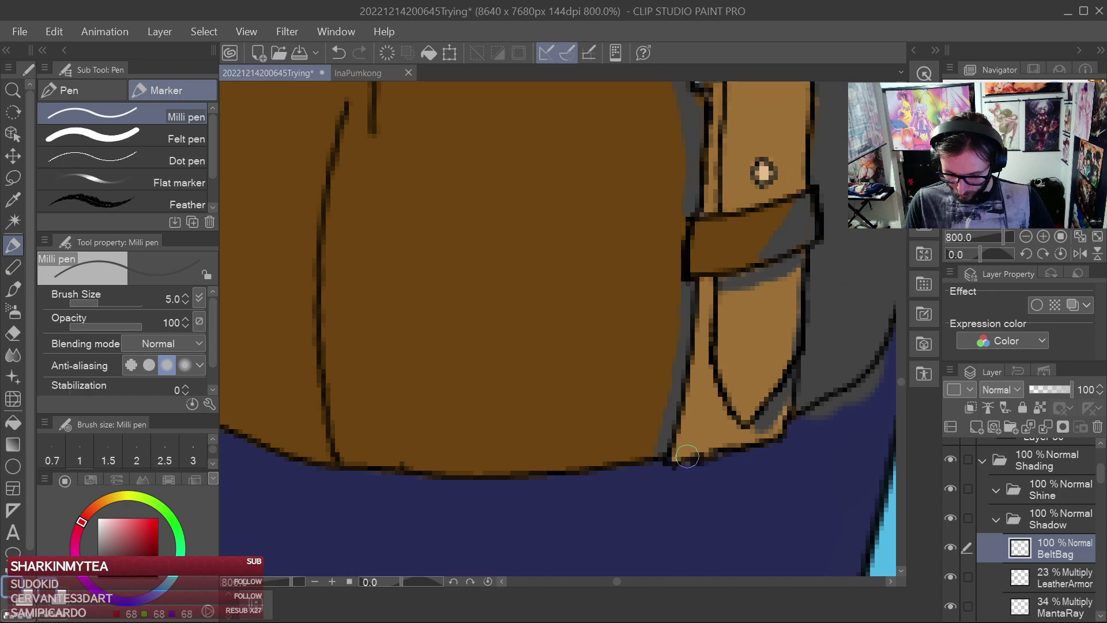
{"action": "mouse_move", "coordinate": [679, 460]}
{"action": "left_mouse_down"}
{"action": "mouse_move", "coordinate": [780, 423]}
{"action": "mouse_move", "coordinate": [681, 452]}
{"action": "left_mouse_up"}
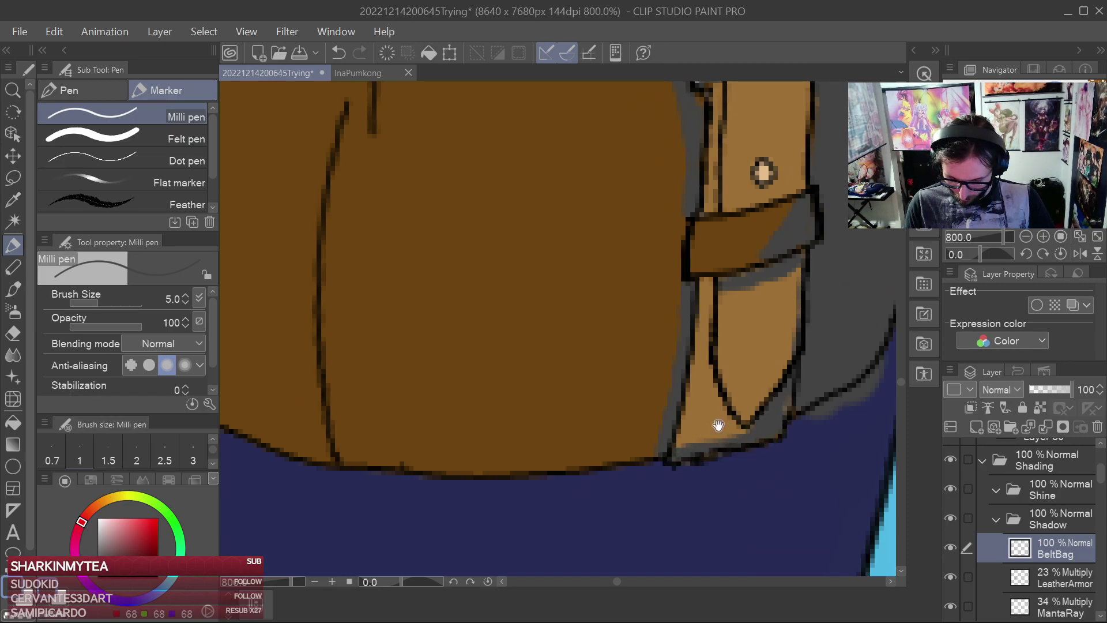
{"action": "left_click_drag", "start_coordinate": [715, 400], "coordinate": [685, 413]}
{"action": "scroll", "coordinate": [692, 291], "scroll_direction": "down", "scroll_amount": 3}
{"action": "scroll", "coordinate": [695, 283], "scroll_direction": "up", "scroll_amount": 3}
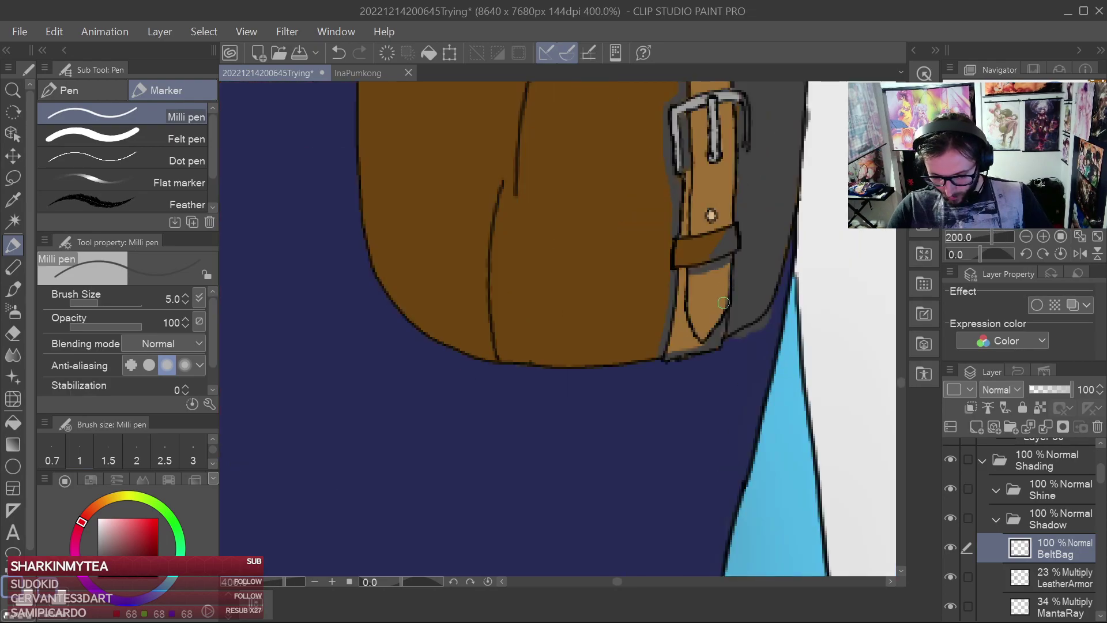
{"action": "scroll", "coordinate": [694, 284], "scroll_direction": "up", "scroll_amount": 2}
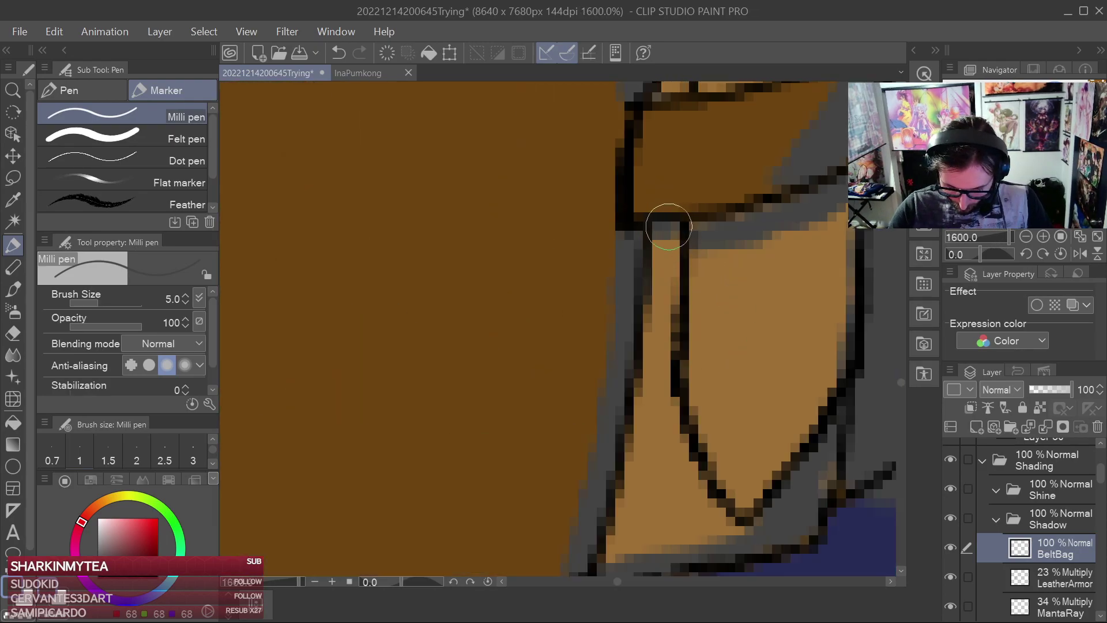
{"action": "left_click_drag", "start_coordinate": [784, 222], "coordinate": [726, 286]}
{"action": "scroll", "coordinate": [726, 285], "scroll_direction": "down", "scroll_amount": 4}
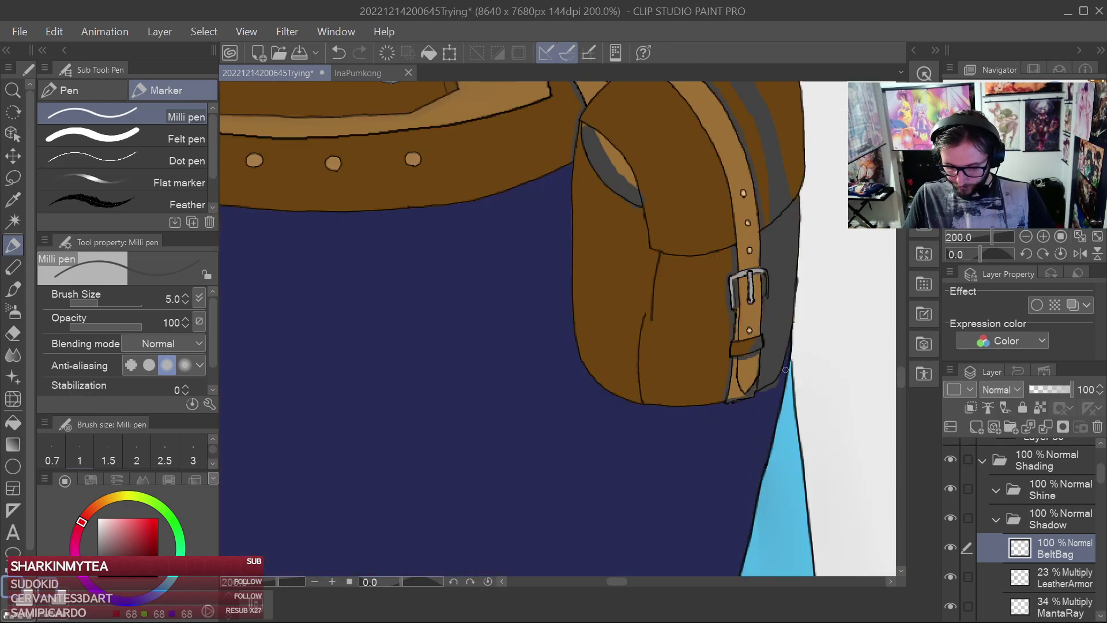
Paint a tapering shadow along the outer edge of the strap's pointed tip
{"action": "scroll", "coordinate": [787, 372], "scroll_direction": "up", "scroll_amount": 1}
{"action": "scroll", "coordinate": [756, 383], "scroll_direction": "up", "scroll_amount": 1}
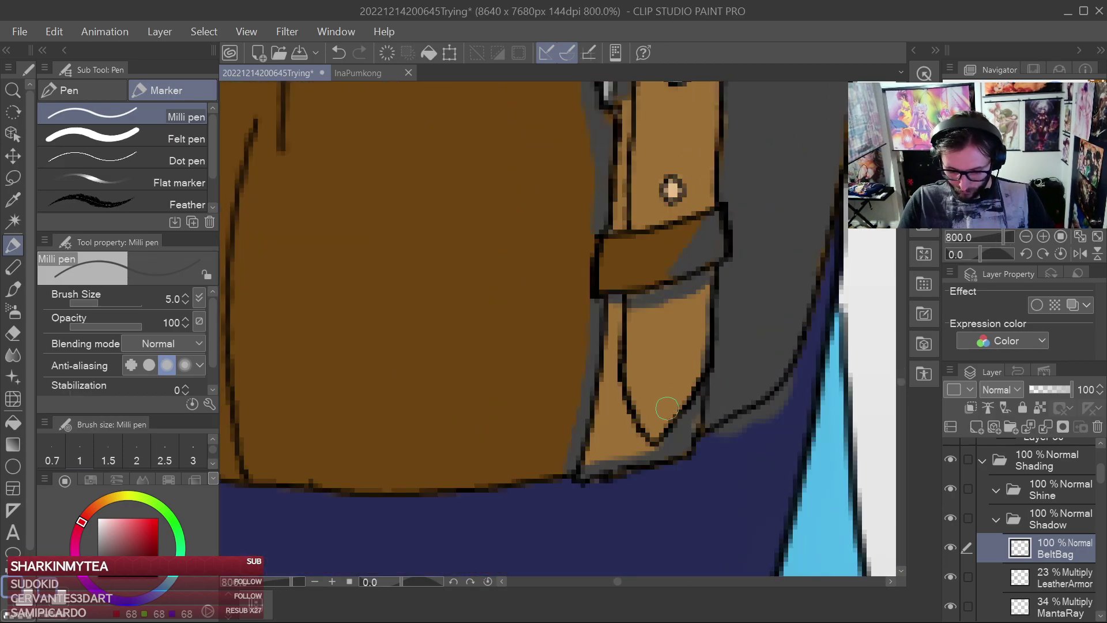
{"action": "left_click_drag", "start_coordinate": [658, 433], "coordinate": [704, 336]}
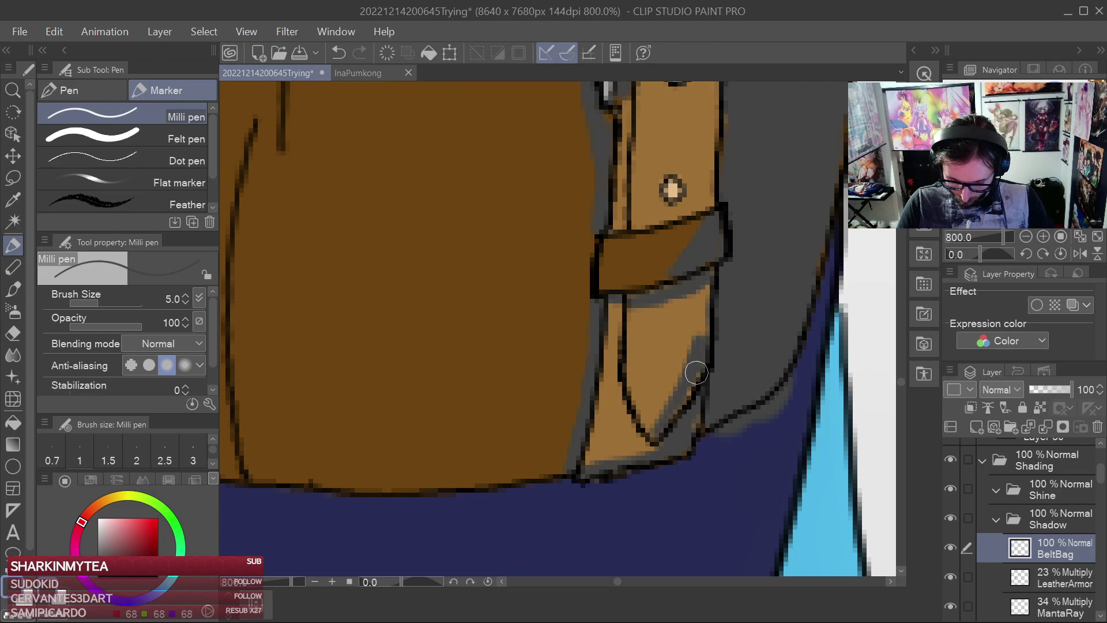
{"action": "left_click_drag", "start_coordinate": [695, 377], "coordinate": [704, 320]}
{"action": "key", "text": "space"}
{"action": "mouse_move", "coordinate": [767, 217]}
{"action": "left_mouse_down"}
{"action": "mouse_move", "coordinate": [724, 378]}
{"action": "mouse_move", "coordinate": [734, 304]}
{"action": "left_mouse_up"}
{"action": "scroll", "coordinate": [734, 304], "scroll_direction": "down", "scroll_amount": 2}
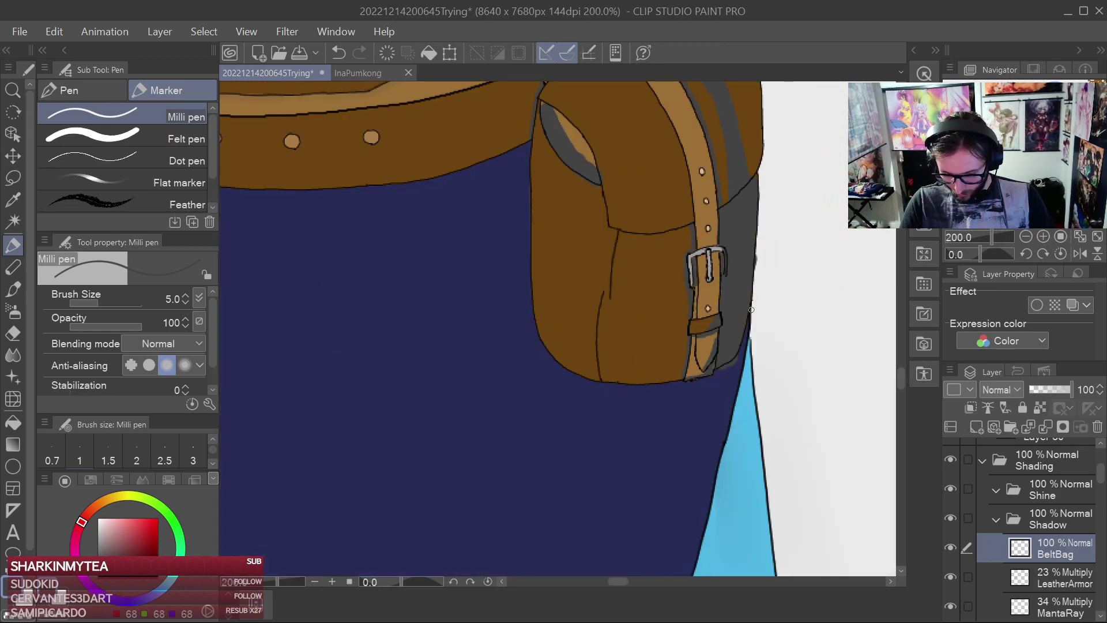
Erase the shadow spilling past the bag's lower outer corner onto the trousers with the Hard eraser
{"action": "scroll", "coordinate": [747, 325], "scroll_direction": "up", "scroll_amount": 2}
{"action": "key", "text": "space"}
{"action": "left_click_drag", "start_coordinate": [738, 347], "coordinate": [758, 252]}
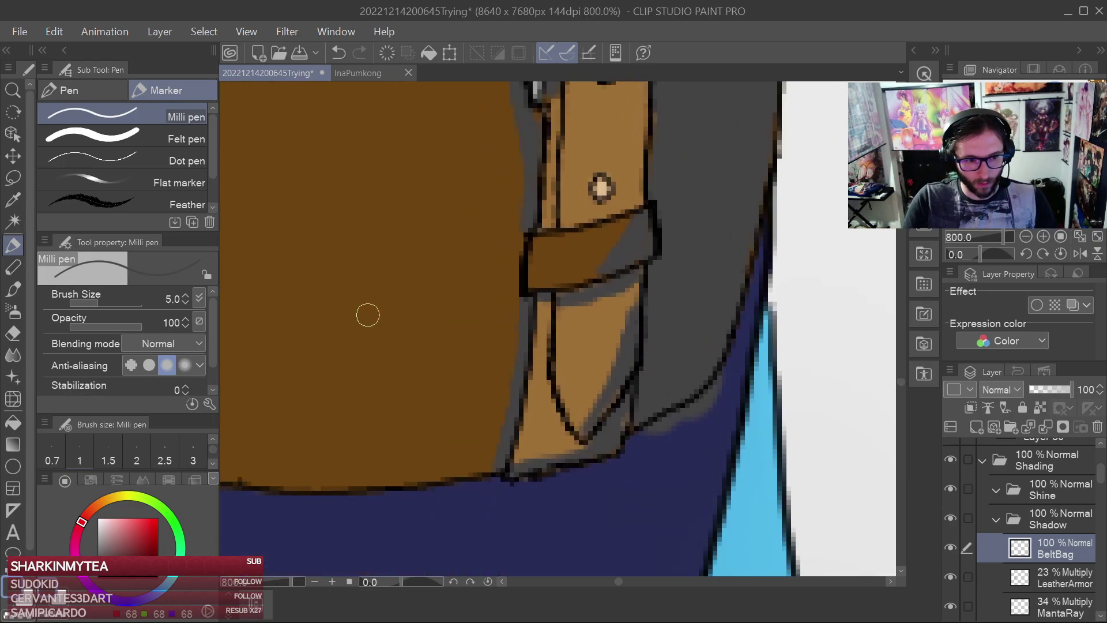
{"action": "left_click", "coordinate": [13, 332]}
{"action": "mouse_move", "coordinate": [656, 432]}
{"action": "left_mouse_down"}
{"action": "mouse_move", "coordinate": [731, 377]}
{"action": "mouse_move", "coordinate": [729, 396]}
{"action": "left_mouse_up"}
{"action": "scroll", "coordinate": [730, 396], "scroll_direction": "down", "scroll_amount": 2}
{"action": "key", "text": "space"}
{"action": "left_click_drag", "start_coordinate": [788, 366], "coordinate": [739, 464]}
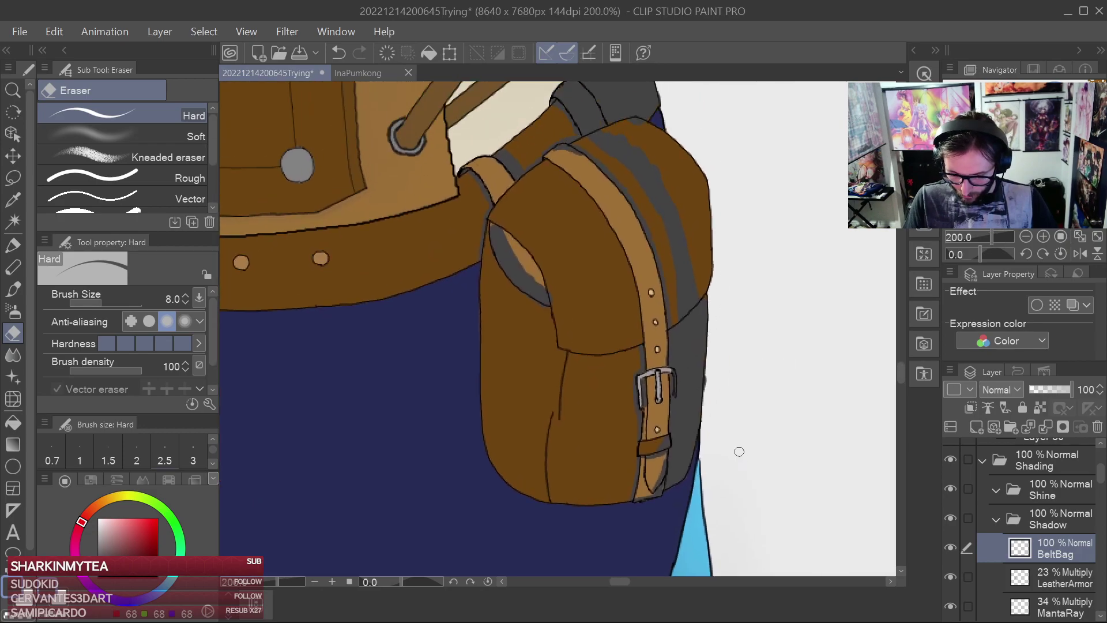
Paint shadow with the Milli pen over the small triangle of trousers visible behind the bag's top
{"action": "key", "text": "p"}
{"action": "scroll", "coordinate": [577, 406], "scroll_direction": "up", "scroll_amount": 2}
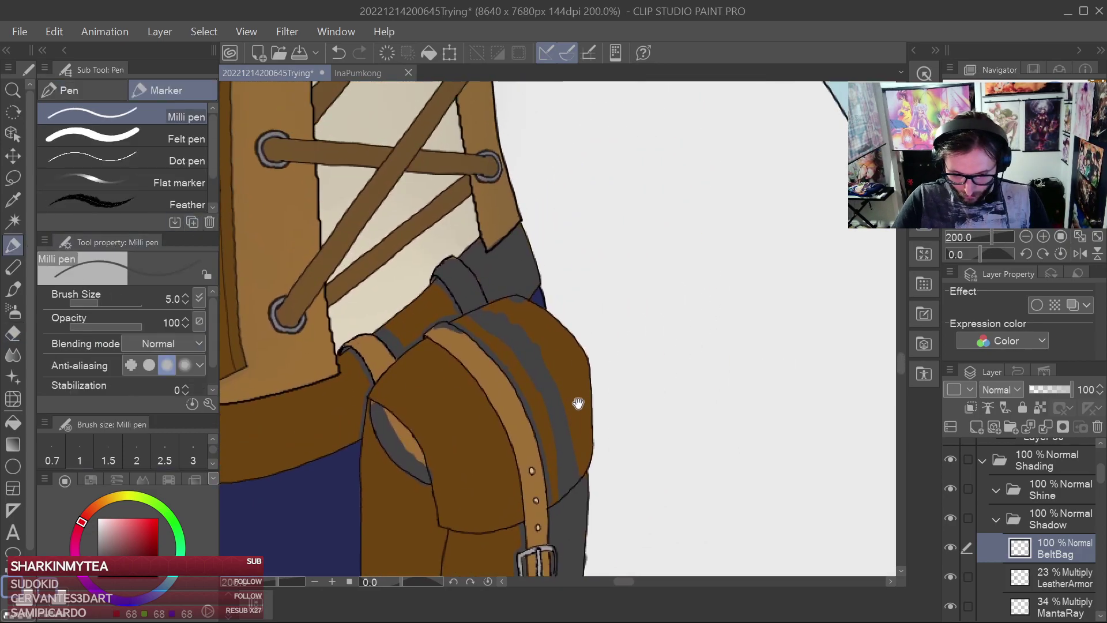
{"action": "scroll", "coordinate": [551, 318], "scroll_direction": "up", "scroll_amount": 2}
{"action": "mouse_move", "coordinate": [551, 323]}
{"action": "left_mouse_down"}
{"action": "mouse_move", "coordinate": [519, 345]}
{"action": "mouse_move", "coordinate": [541, 329]}
{"action": "mouse_move", "coordinate": [551, 370]}
{"action": "mouse_move", "coordinate": [544, 352]}
{"action": "mouse_move", "coordinate": [534, 375]}
{"action": "left_mouse_up"}
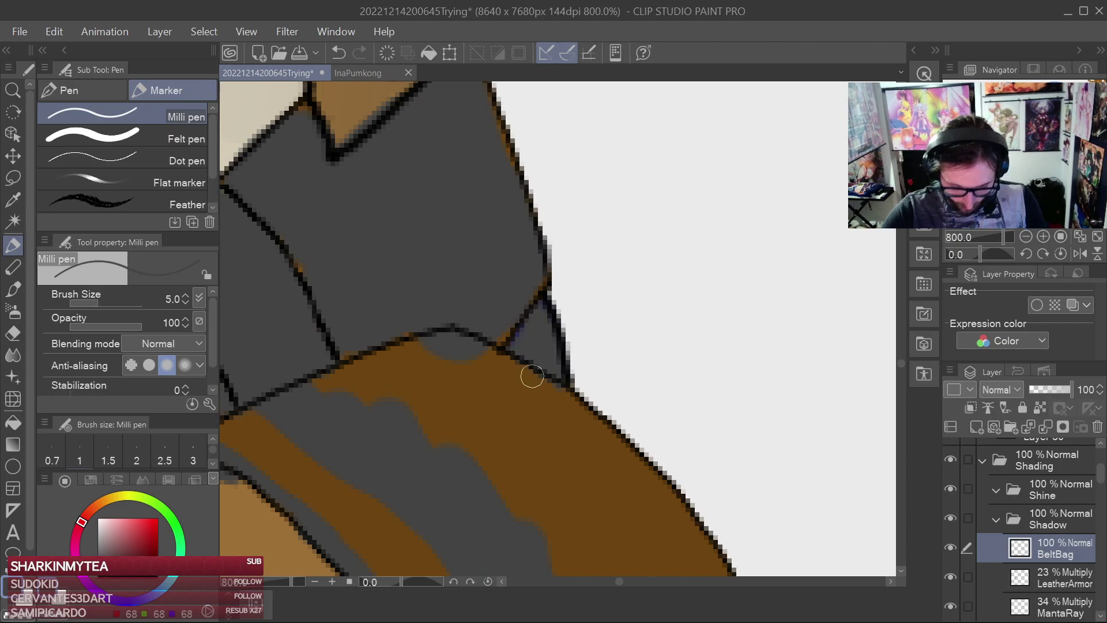
Fill the top of the bag's flap with shadow and extend it down along the flap's outer edge
{"action": "left_click_drag", "start_coordinate": [324, 390], "coordinate": [372, 378]}
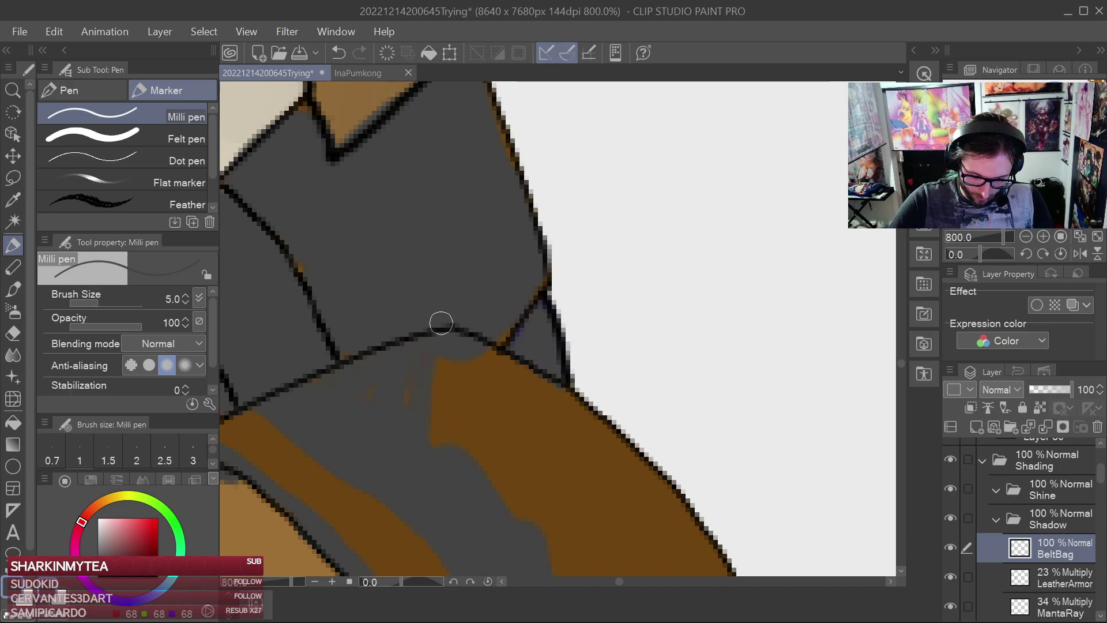
{"action": "left_click_drag", "start_coordinate": [450, 366], "coordinate": [458, 441]}
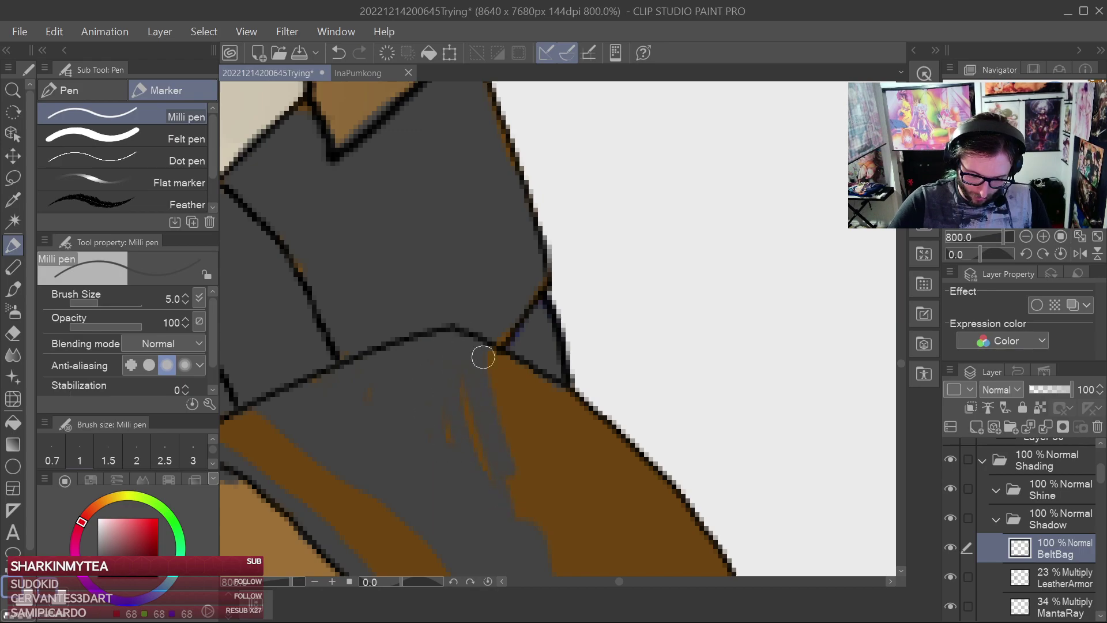
{"action": "left_click_drag", "start_coordinate": [551, 422], "coordinate": [454, 164]}
{"action": "left_click_drag", "start_coordinate": [468, 303], "coordinate": [468, 295]}
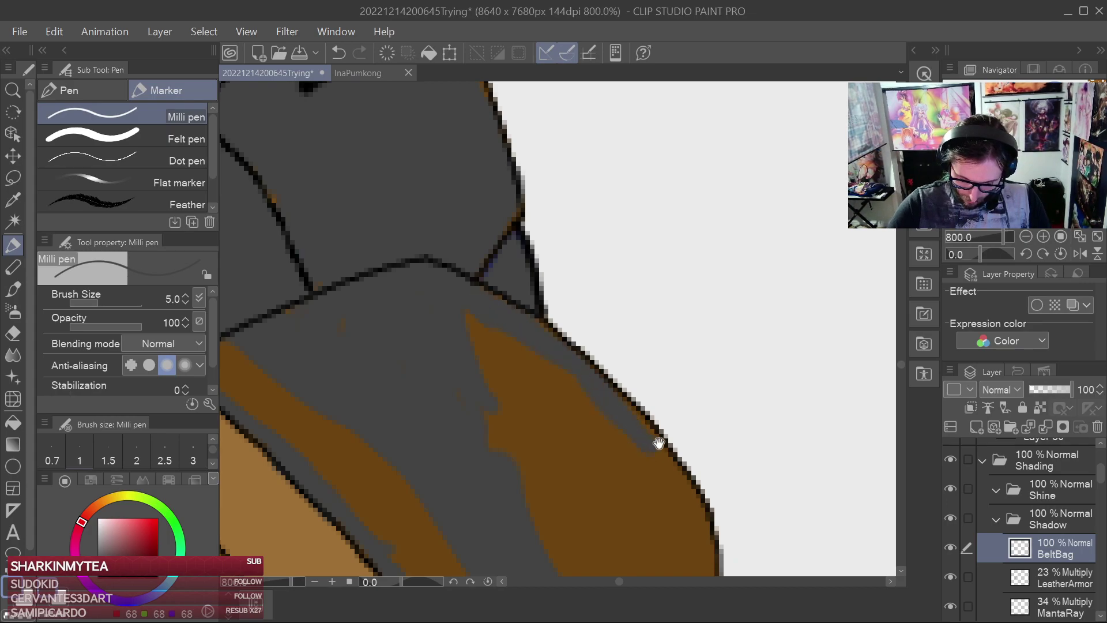
{"action": "left_click_drag", "start_coordinate": [658, 442], "coordinate": [546, 257]}
{"action": "left_click_drag", "start_coordinate": [604, 344], "coordinate": [585, 195]}
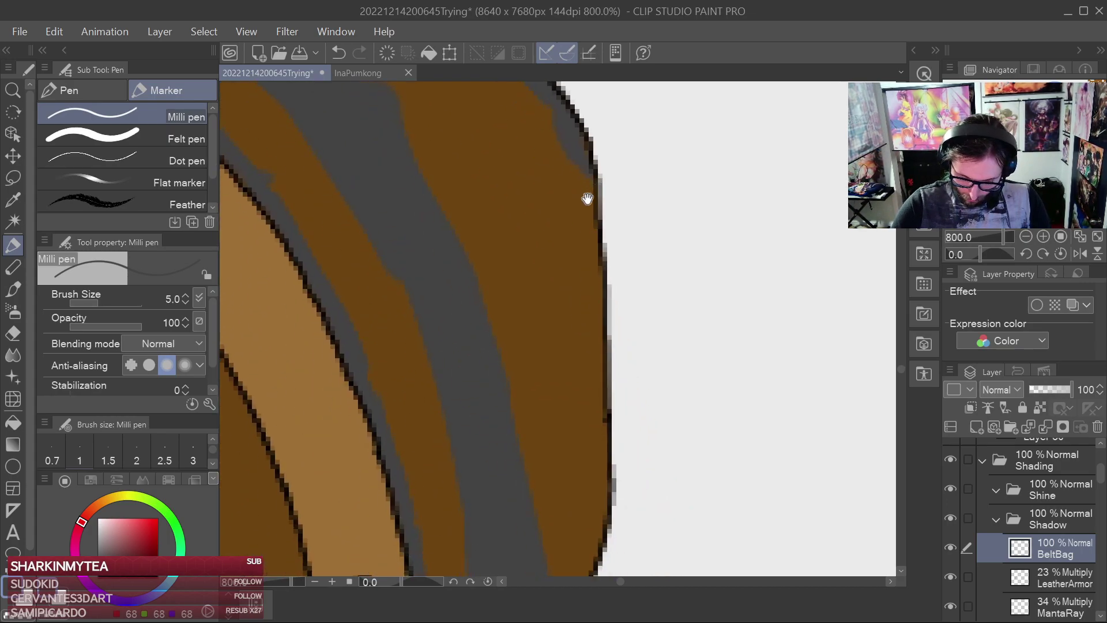
Fill the flap's remaining outer side with shadow, from its lower corner up to the shaded top
{"action": "scroll", "coordinate": [597, 346], "scroll_direction": "down", "scroll_amount": 3}
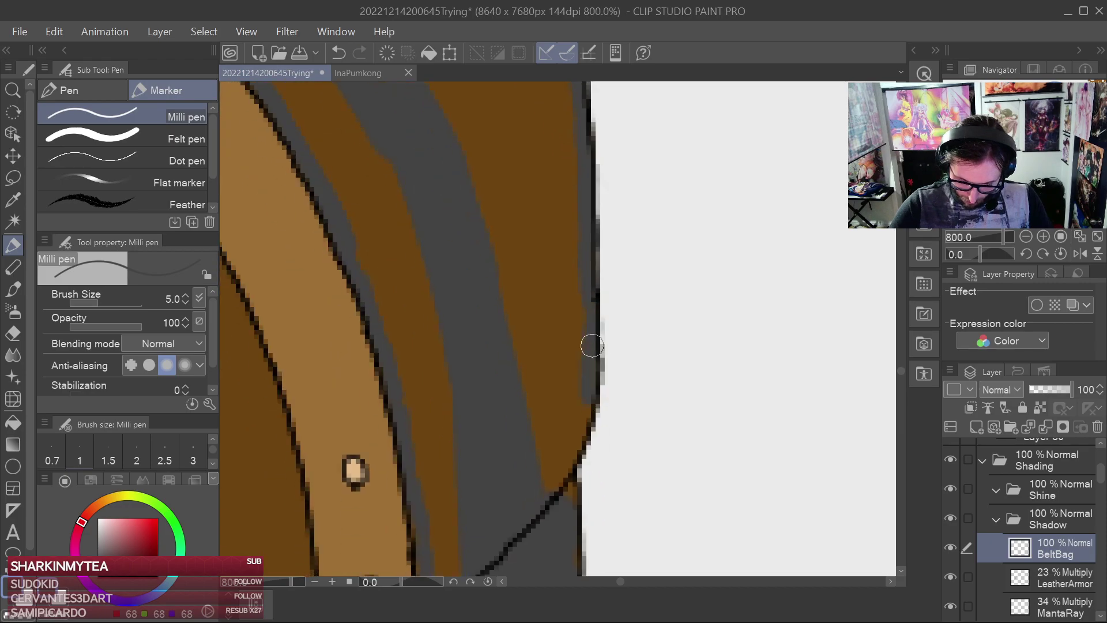
{"action": "mouse_move", "coordinate": [553, 410]}
{"action": "left_mouse_down"}
{"action": "mouse_move", "coordinate": [549, 264]}
{"action": "mouse_move", "coordinate": [570, 426]}
{"action": "left_mouse_up"}
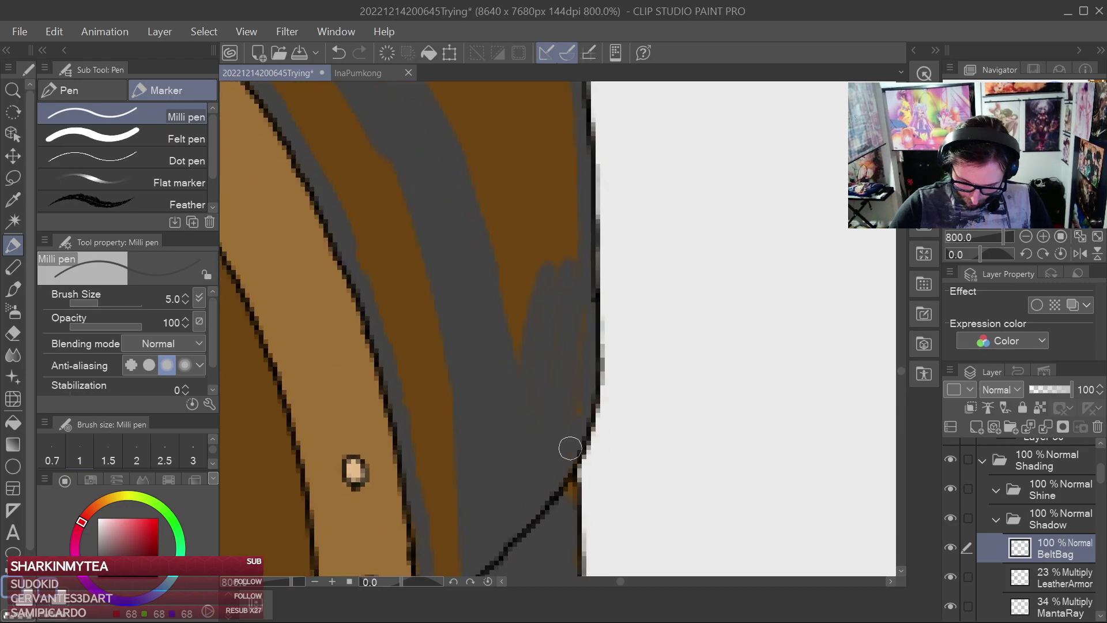
{"action": "left_click_drag", "start_coordinate": [574, 254], "coordinate": [558, 467]}
{"action": "mouse_move", "coordinate": [507, 519]}
{"action": "left_mouse_down"}
{"action": "mouse_move", "coordinate": [478, 322]}
{"action": "mouse_move", "coordinate": [486, 484]}
{"action": "mouse_move", "coordinate": [514, 460]}
{"action": "mouse_move", "coordinate": [497, 365]}
{"action": "left_mouse_up"}
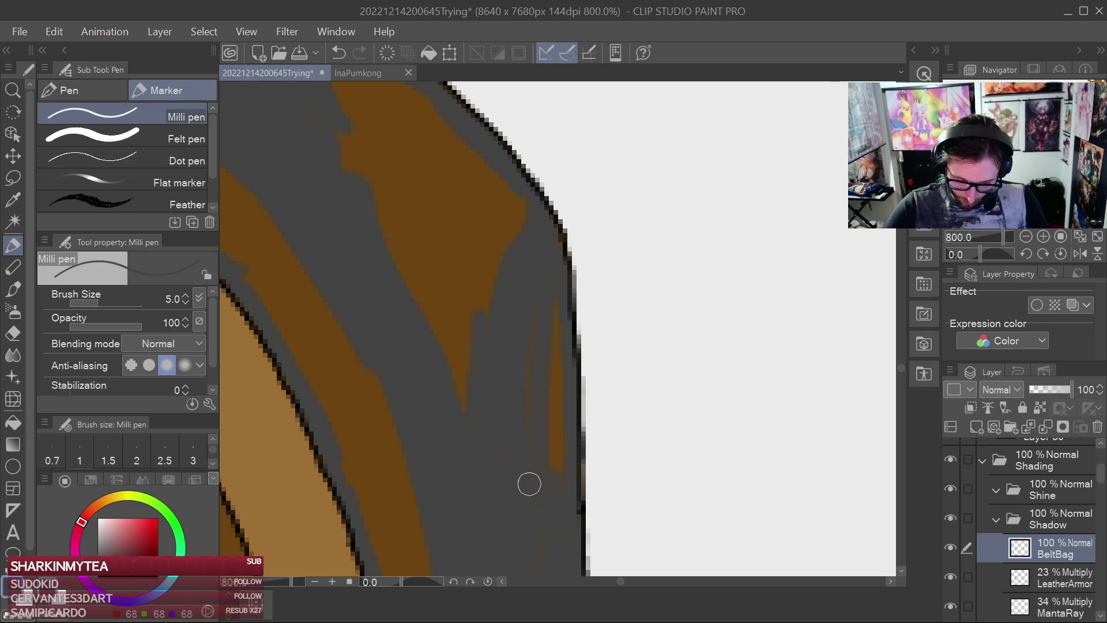
{"action": "left_click_drag", "start_coordinate": [504, 313], "coordinate": [495, 369]}
{"action": "left_click_drag", "start_coordinate": [488, 481], "coordinate": [511, 382]}
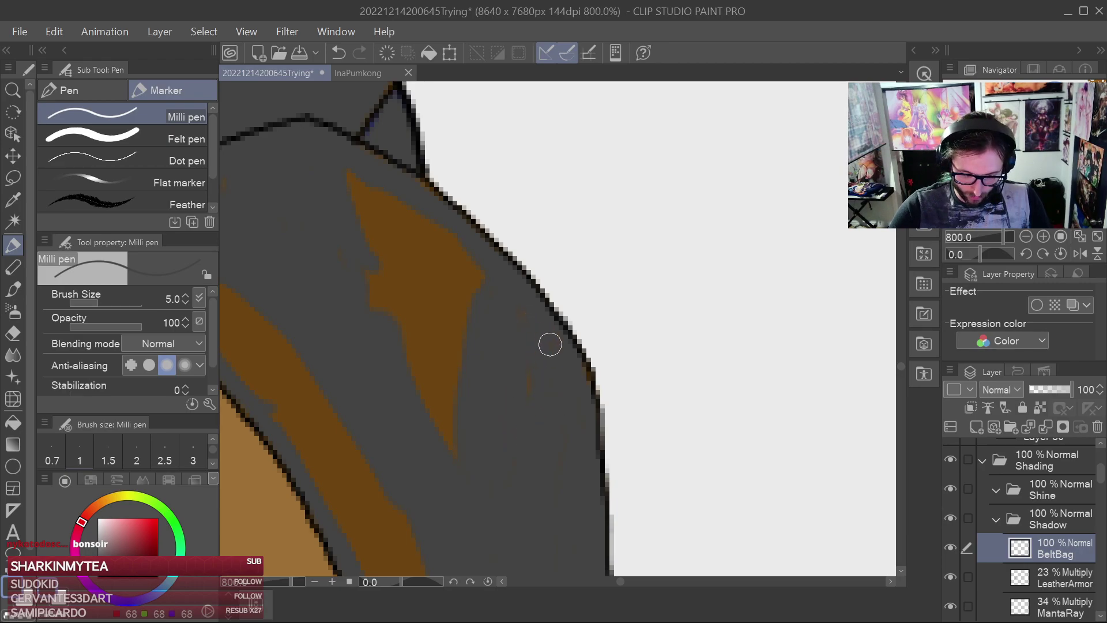
{"action": "left_click_drag", "start_coordinate": [355, 210], "coordinate": [348, 200]}
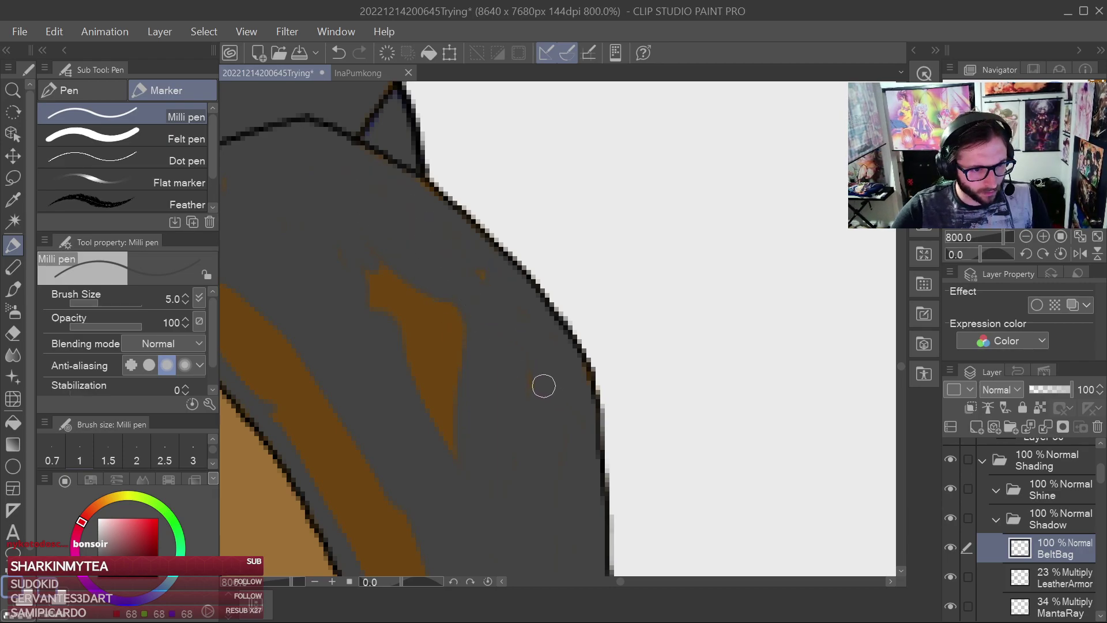
{"action": "mouse_move", "coordinate": [521, 356]}
{"action": "left_mouse_down"}
{"action": "mouse_move", "coordinate": [354, 292]}
{"action": "mouse_move", "coordinate": [419, 352]}
{"action": "left_mouse_up"}
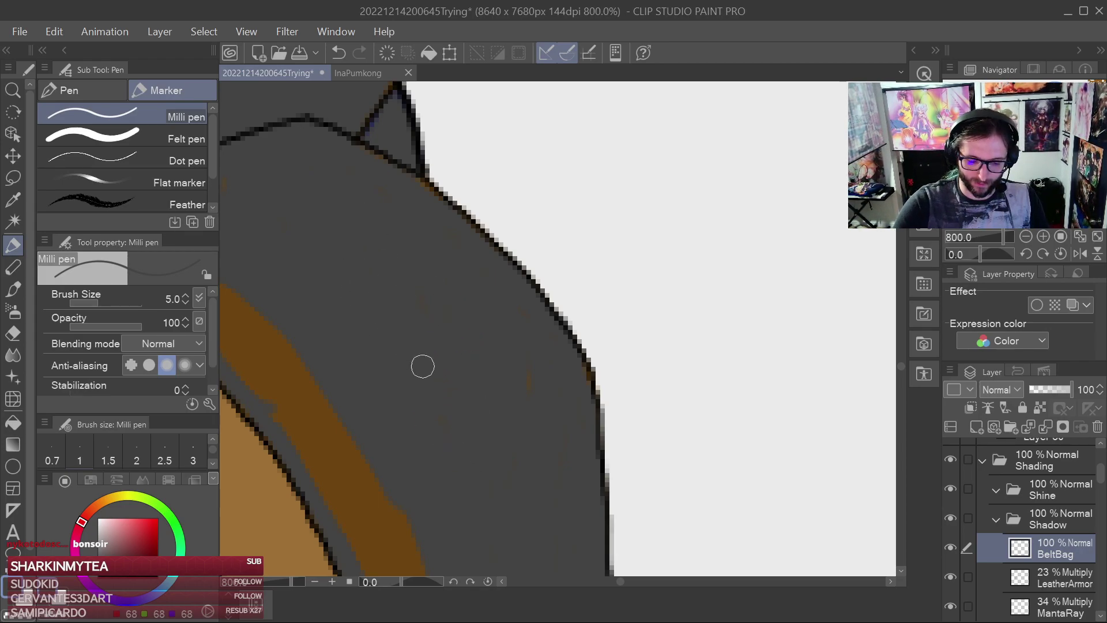
Save the illustration with the bag's finished flap shading
{"action": "scroll", "coordinate": [406, 344], "scroll_direction": "down", "scroll_amount": 4}
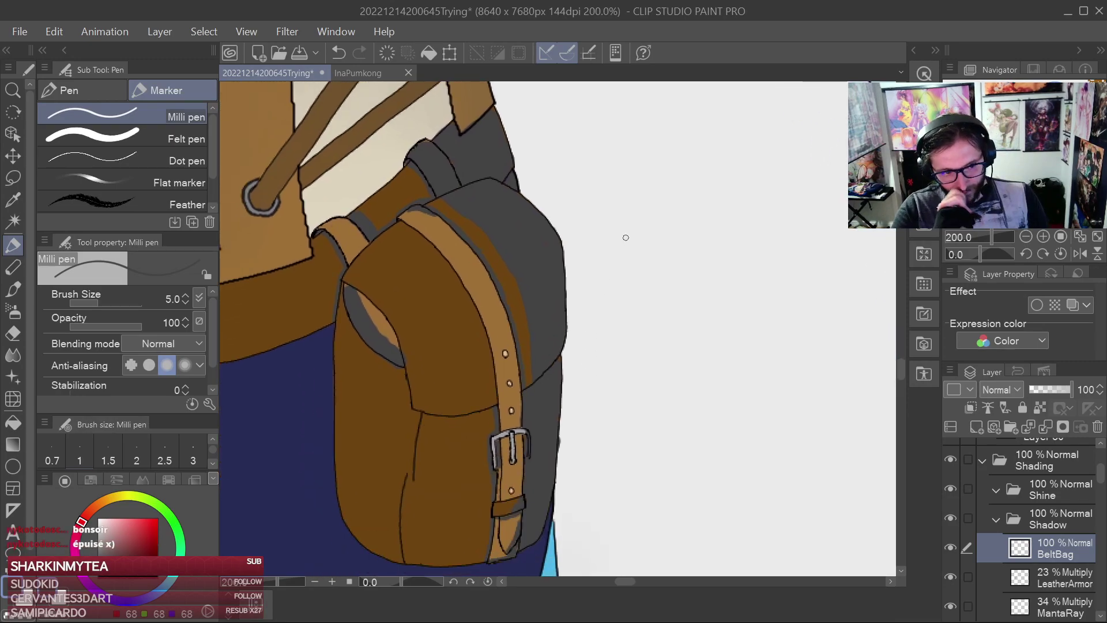
{"action": "left_click_drag", "start_coordinate": [526, 336], "coordinate": [576, 235]}
{"action": "left_click_drag", "start_coordinate": [542, 282], "coordinate": [563, 230]}
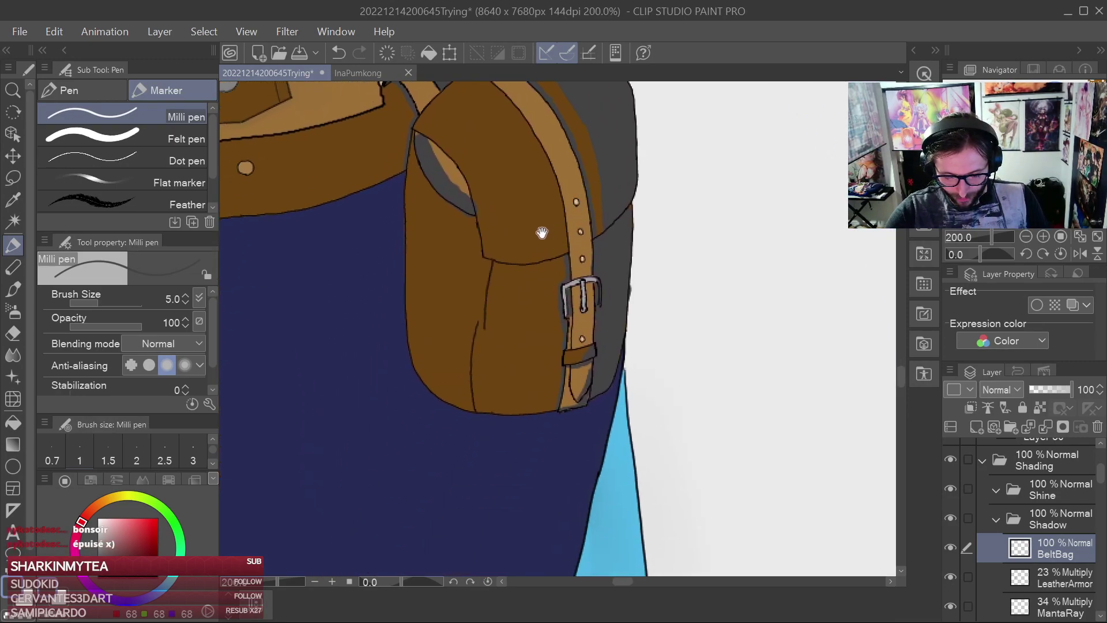
{"action": "key", "text": "e"}
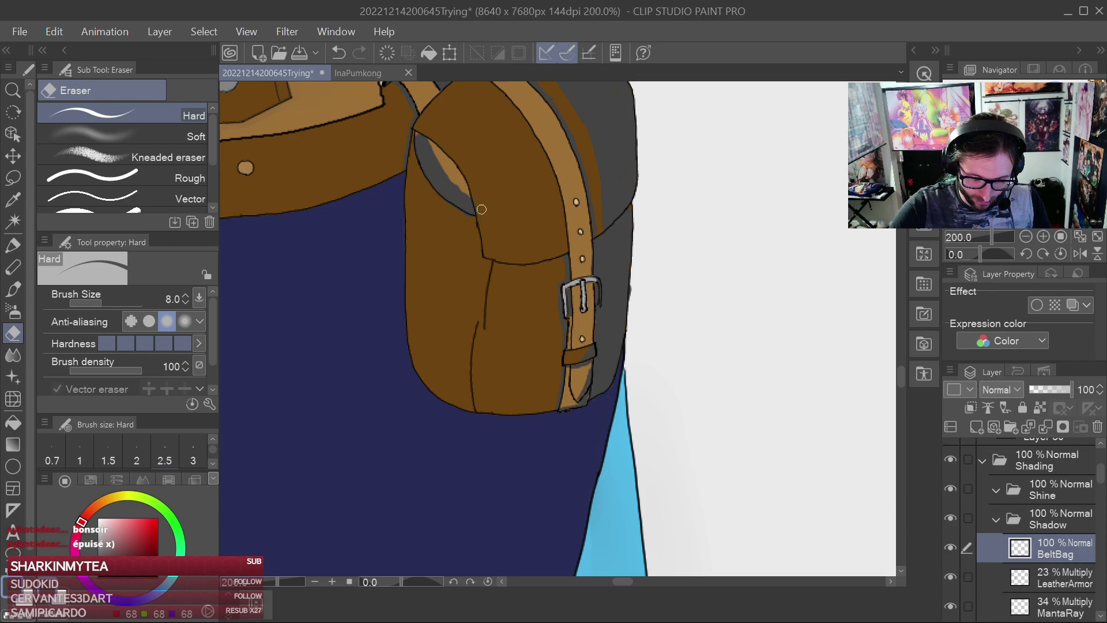
{"action": "key", "text": "ctrl+s"}
{"action": "key", "text": "p"}
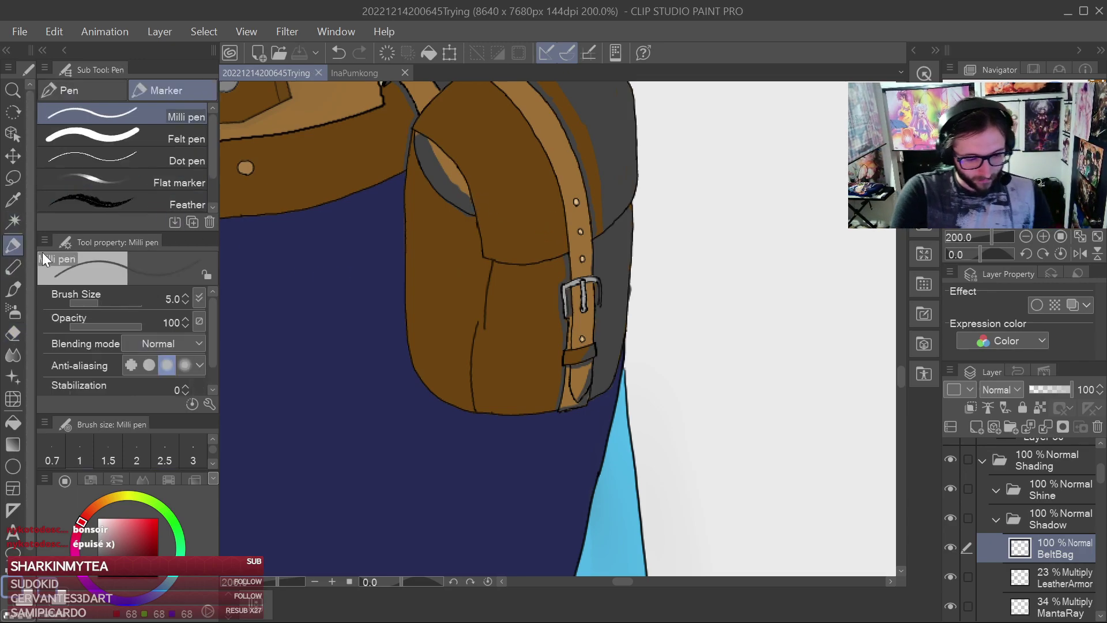
Paint shadow with the Milli pen beneath the waist buckle's prong and along the outer edge of the buckle frame on the belt
{"action": "left_click_drag", "start_coordinate": [532, 231], "coordinate": [580, 385]}
{"action": "left_click_drag", "start_coordinate": [561, 242], "coordinate": [575, 347]}
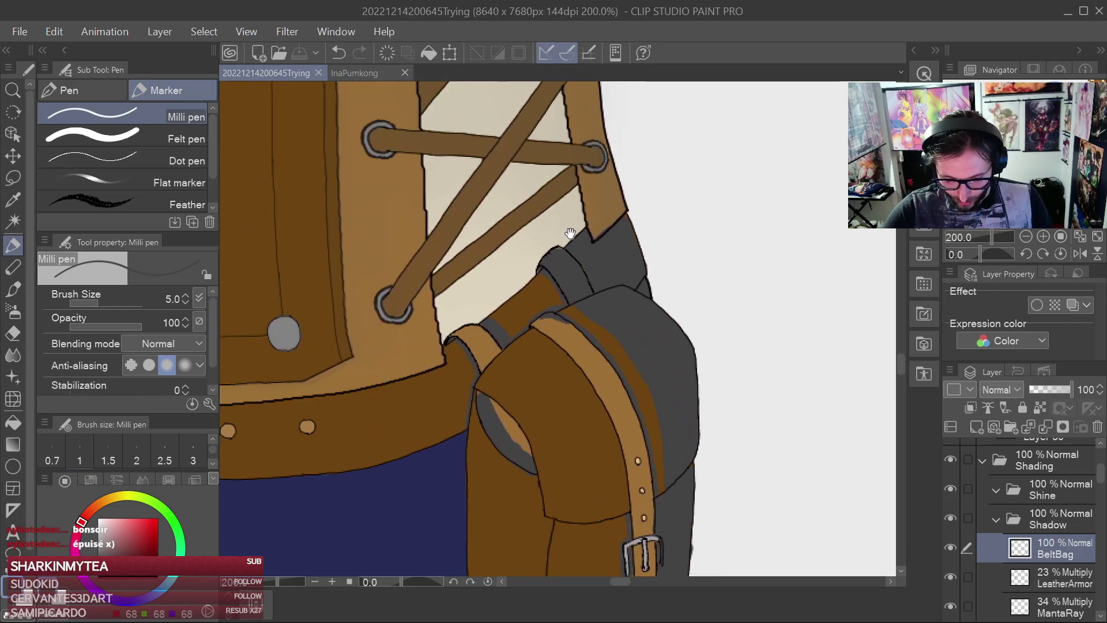
{"action": "mouse_move", "coordinate": [556, 461]}
{"action": "left_mouse_down"}
{"action": "mouse_move", "coordinate": [813, 346]}
{"action": "mouse_move", "coordinate": [884, 349]}
{"action": "left_mouse_up"}
{"action": "mouse_move", "coordinate": [649, 432]}
{"action": "left_mouse_down"}
{"action": "mouse_move", "coordinate": [756, 374]}
{"action": "mouse_move", "coordinate": [669, 438]}
{"action": "mouse_move", "coordinate": [893, 363]}
{"action": "left_mouse_up"}
{"action": "scroll", "coordinate": [565, 232], "scroll_direction": "up", "scroll_amount": 4}
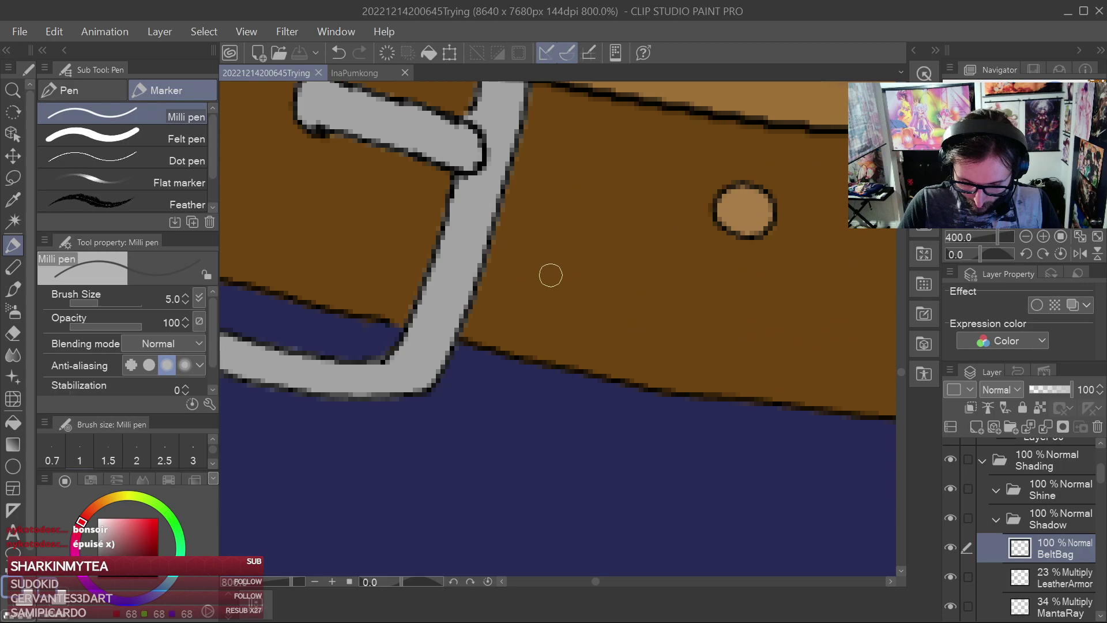
{"action": "left_click_drag", "start_coordinate": [367, 244], "coordinate": [442, 269]}
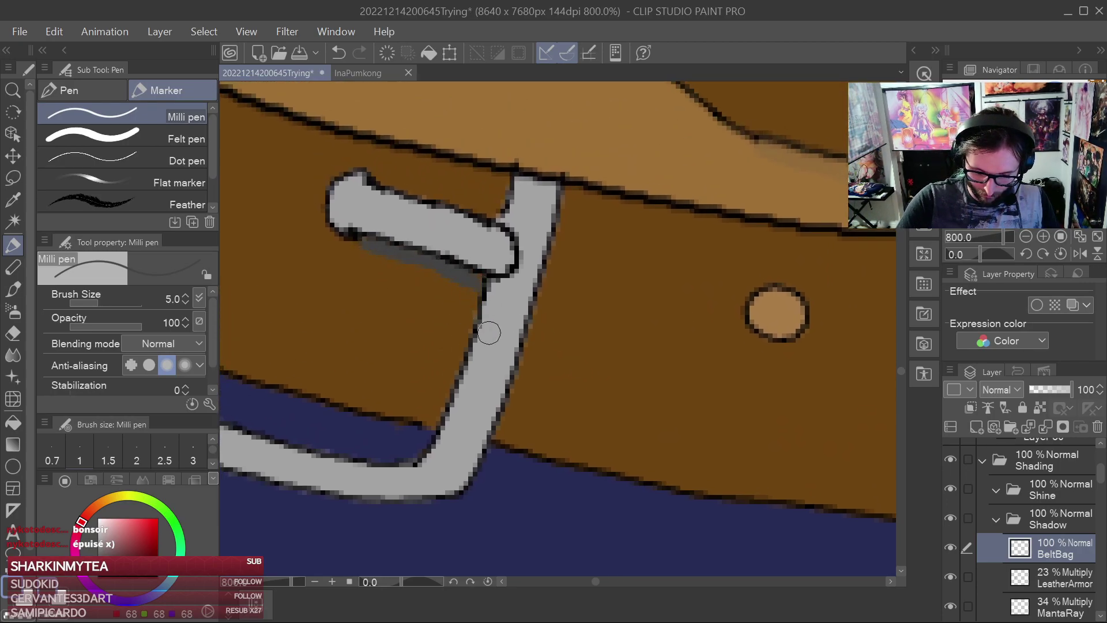
{"action": "left_click_drag", "start_coordinate": [502, 425], "coordinate": [568, 204]}
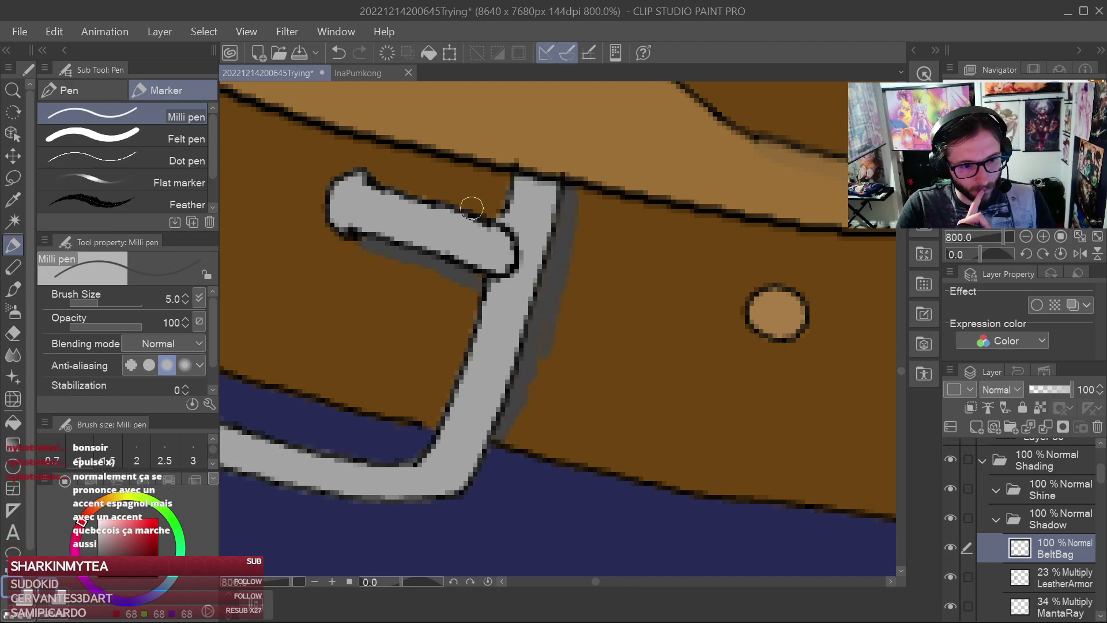
Paint shadow along the thin lower strip of the belt between the buckle and the belt loop
{"action": "left_click_drag", "start_coordinate": [514, 350], "coordinate": [799, 327]}
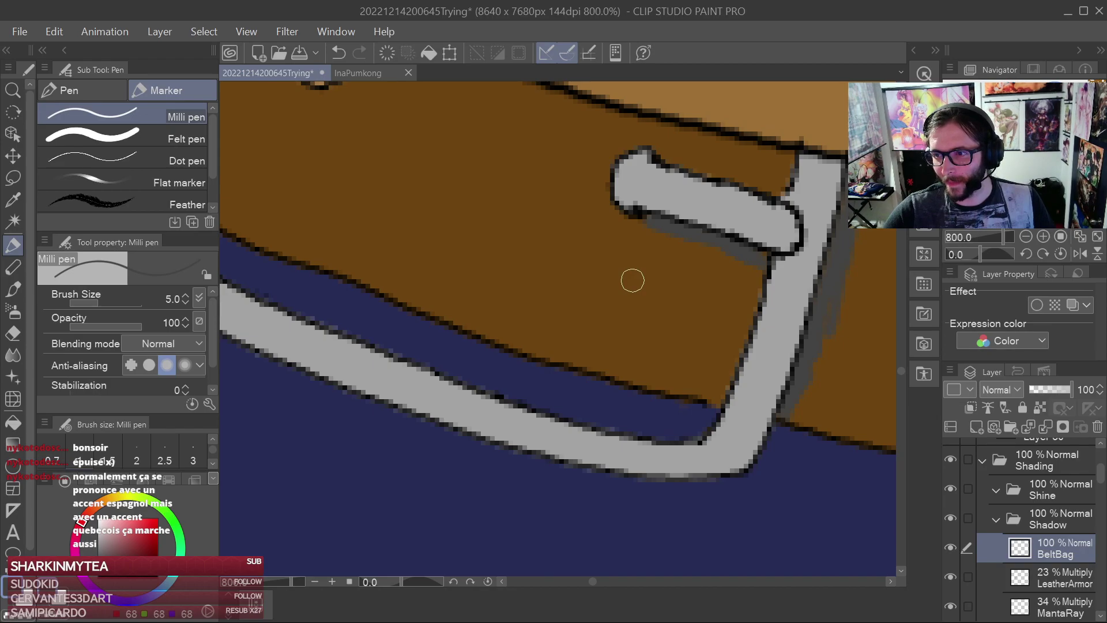
{"action": "left_click_drag", "start_coordinate": [602, 280], "coordinate": [808, 314]}
{"action": "left_click_drag", "start_coordinate": [559, 173], "coordinate": [663, 296]}
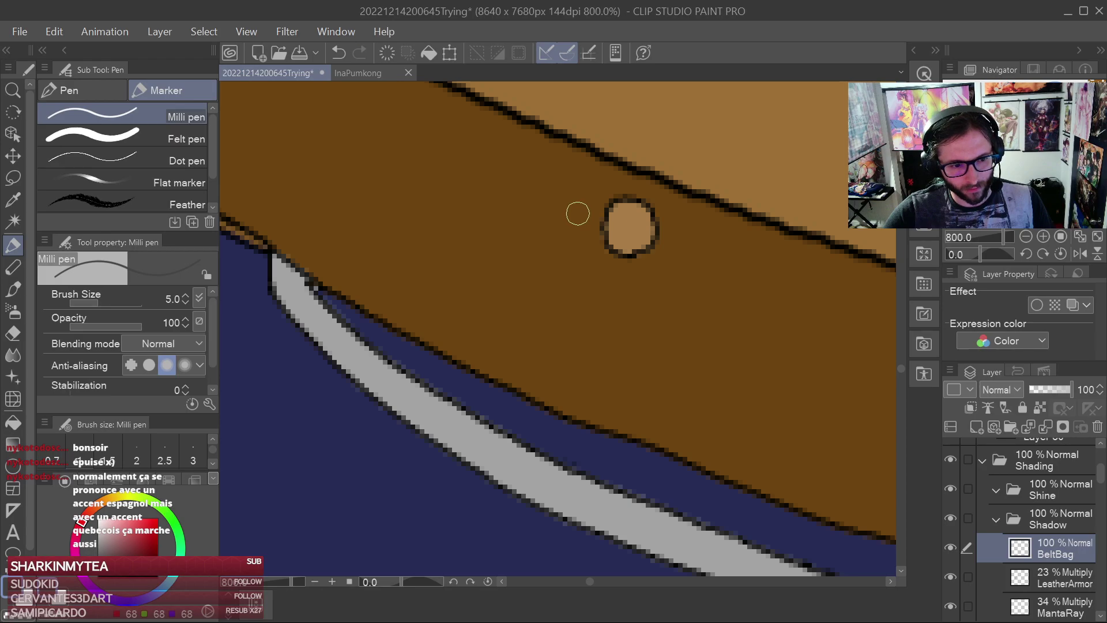
{"action": "left_click_drag", "start_coordinate": [617, 285], "coordinate": [672, 321]}
{"action": "left_click_drag", "start_coordinate": [581, 337], "coordinate": [561, 121]}
{"action": "mouse_move", "coordinate": [593, 222]}
{"action": "left_mouse_down"}
{"action": "mouse_move", "coordinate": [660, 321]}
{"action": "mouse_move", "coordinate": [642, 306]}
{"action": "mouse_move", "coordinate": [650, 257]}
{"action": "mouse_move", "coordinate": [633, 252]}
{"action": "mouse_move", "coordinate": [663, 294]}
{"action": "left_mouse_up"}
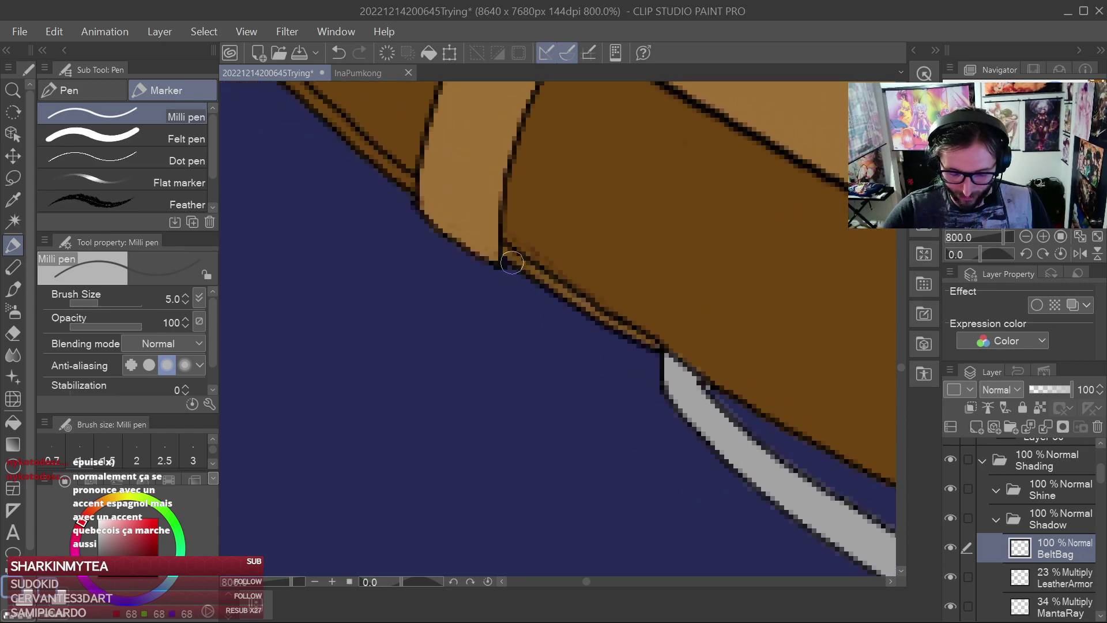
{"action": "left_click_drag", "start_coordinate": [506, 254], "coordinate": [648, 342]}
Paint shadow on the underlying belt along the lower edge of the overlapping belt end, from the loop to its slanted tip
{"action": "left_click_drag", "start_coordinate": [617, 307], "coordinate": [708, 383]}
{"action": "left_click_drag", "start_coordinate": [605, 265], "coordinate": [752, 401]}
{"action": "left_click_drag", "start_coordinate": [660, 321], "coordinate": [731, 382]}
{"action": "left_click_drag", "start_coordinate": [575, 334], "coordinate": [708, 446]}
{"action": "mouse_move", "coordinate": [590, 313]}
{"action": "left_mouse_down"}
{"action": "mouse_move", "coordinate": [647, 417]}
{"action": "mouse_move", "coordinate": [550, 305]}
{"action": "mouse_move", "coordinate": [574, 367]}
{"action": "mouse_move", "coordinate": [557, 326]}
{"action": "left_mouse_up"}
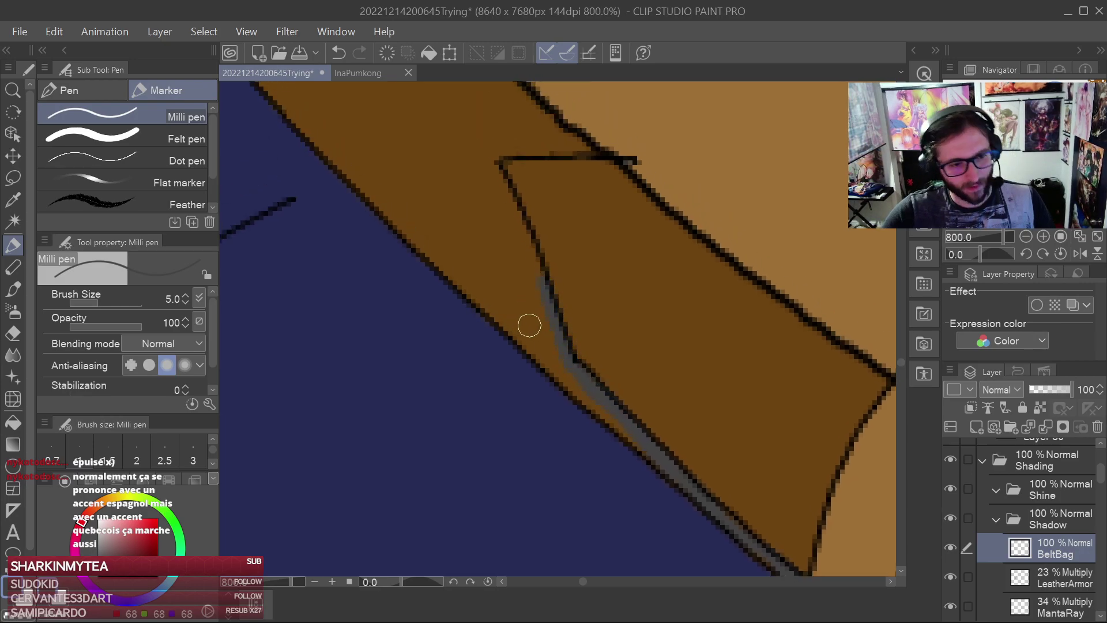
Extend the shadow up the slanted edge of the belt end to its point and thicken it
{"action": "left_click_drag", "start_coordinate": [512, 234], "coordinate": [526, 258]}
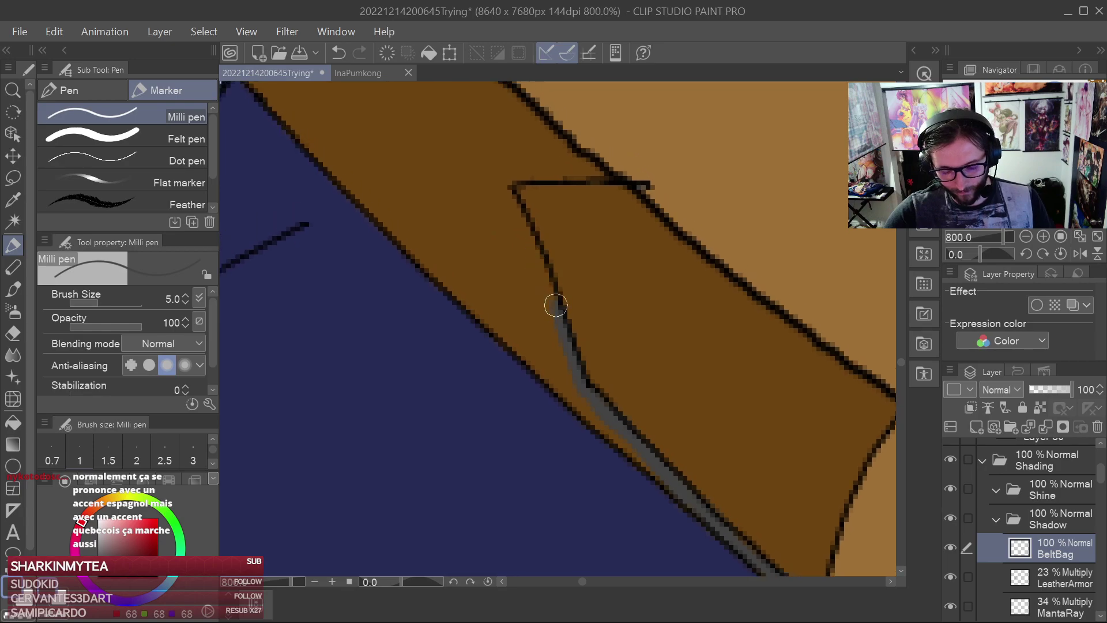
{"action": "left_click_drag", "start_coordinate": [518, 196], "coordinate": [534, 218]}
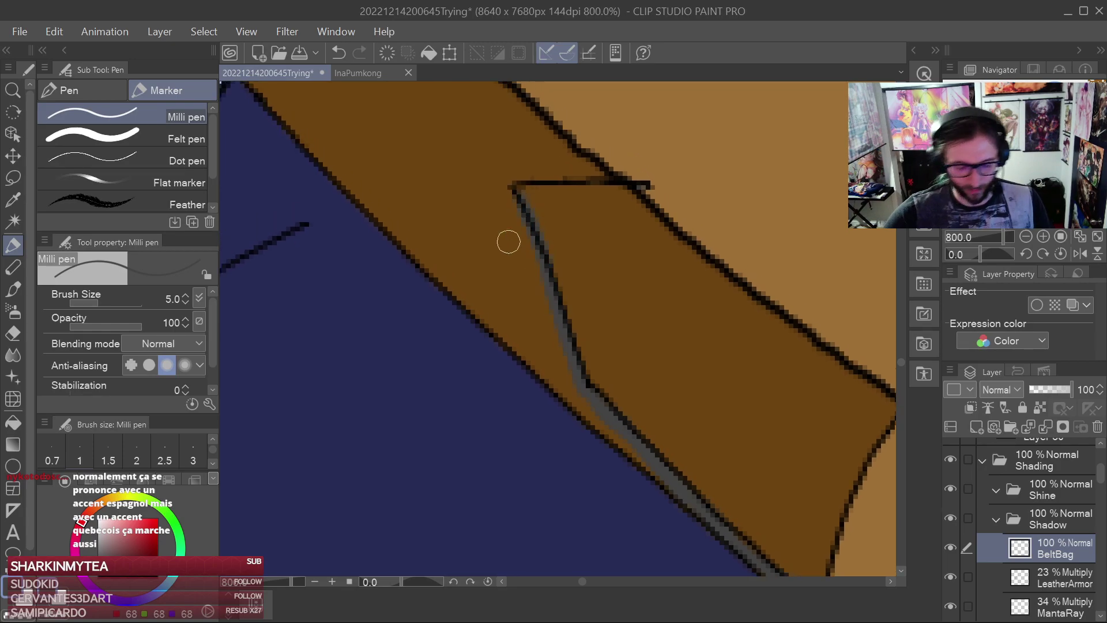
{"action": "left_click", "coordinate": [13, 334]}
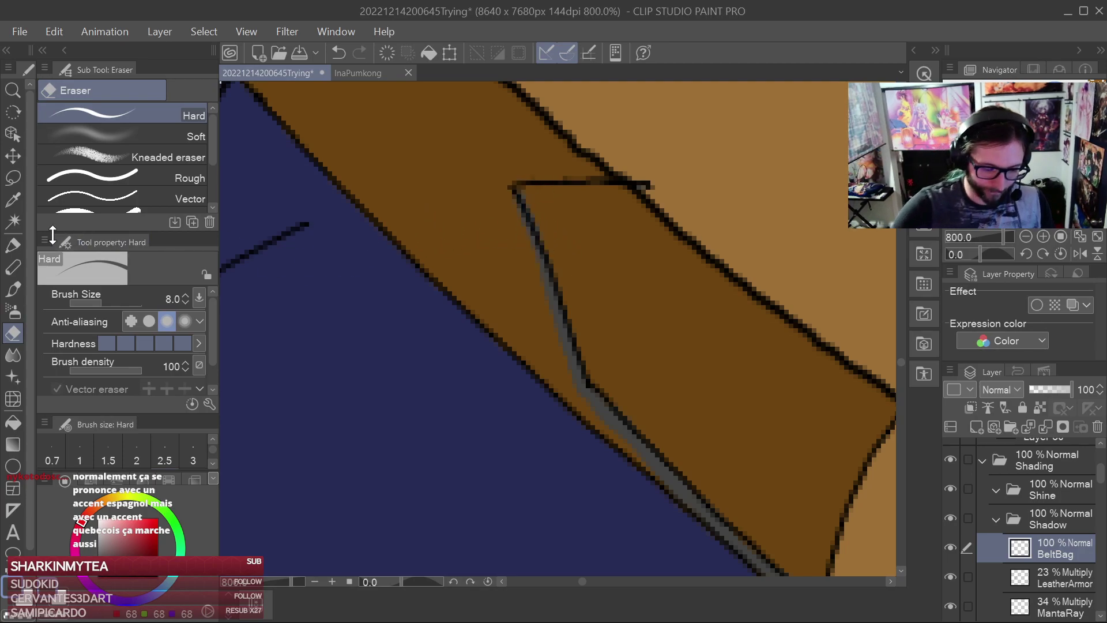
{"action": "key", "text": "p"}
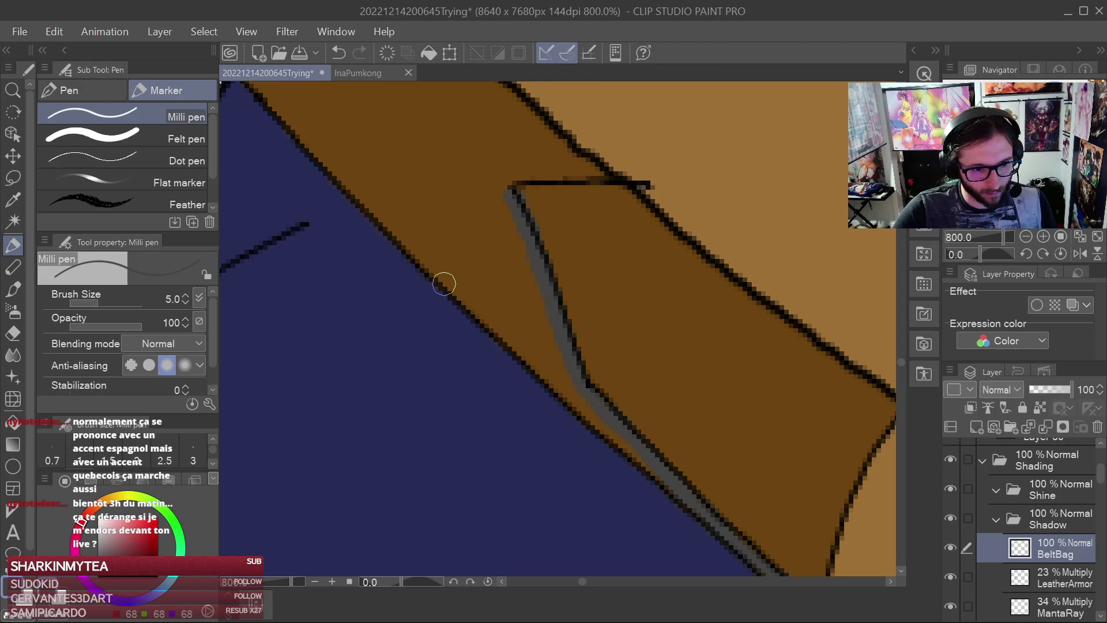
{"action": "left_click", "coordinate": [14, 332]}
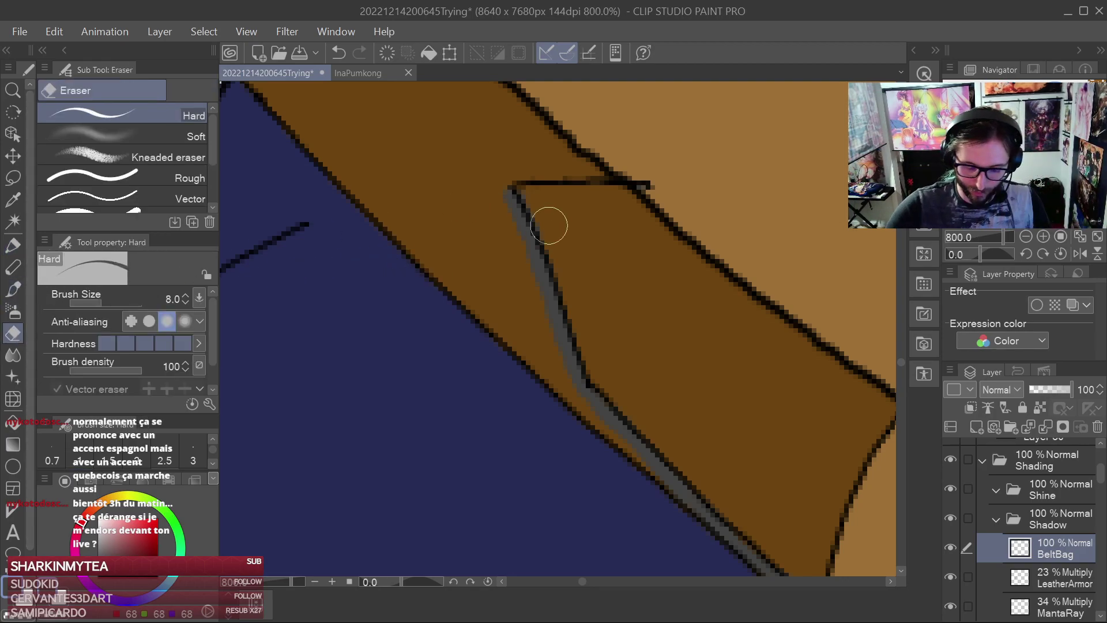
{"action": "left_click", "coordinate": [13, 245]}
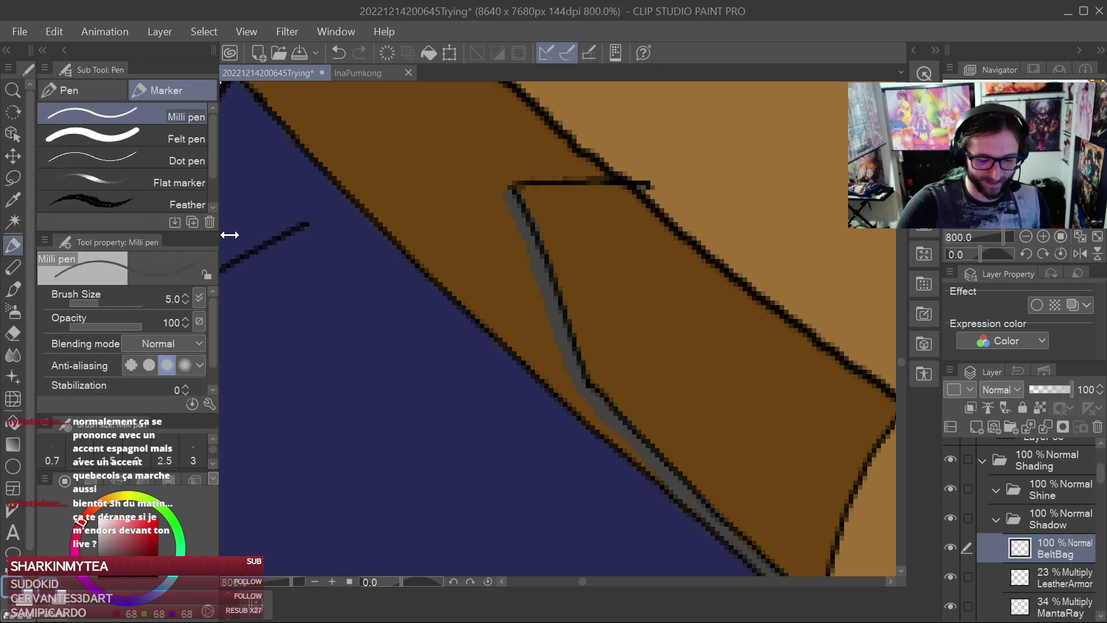
Paint a shadow on the belt along the buckle-side edge of the belt loop, from its lower corner to the top
{"action": "left_click_drag", "start_coordinate": [655, 341], "coordinate": [541, 223]}
{"action": "left_click_drag", "start_coordinate": [631, 305], "coordinate": [578, 213]}
{"action": "left_click_drag", "start_coordinate": [638, 272], "coordinate": [578, 227]}
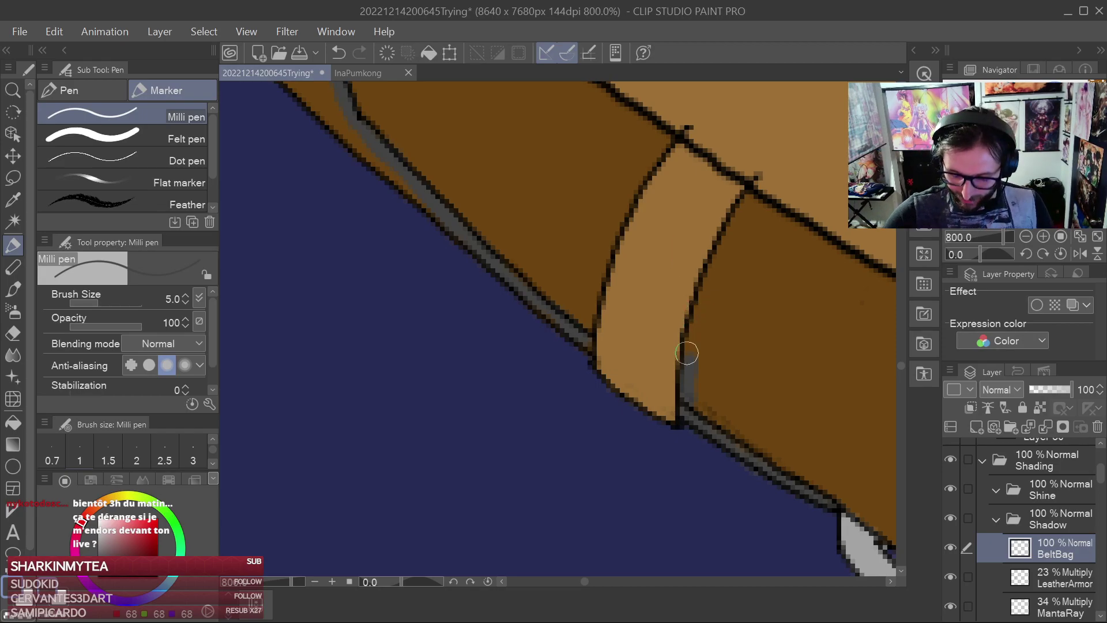
{"action": "left_click_drag", "start_coordinate": [691, 352], "coordinate": [691, 345]}
{"action": "left_click_drag", "start_coordinate": [708, 296], "coordinate": [729, 230]}
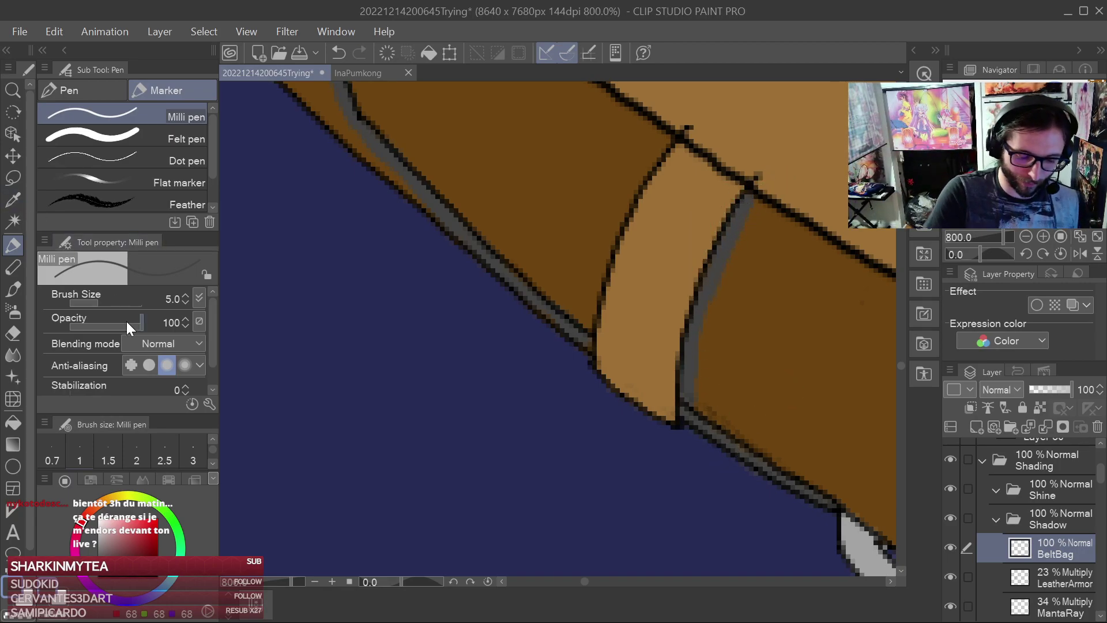
{"action": "key", "text": "e"}
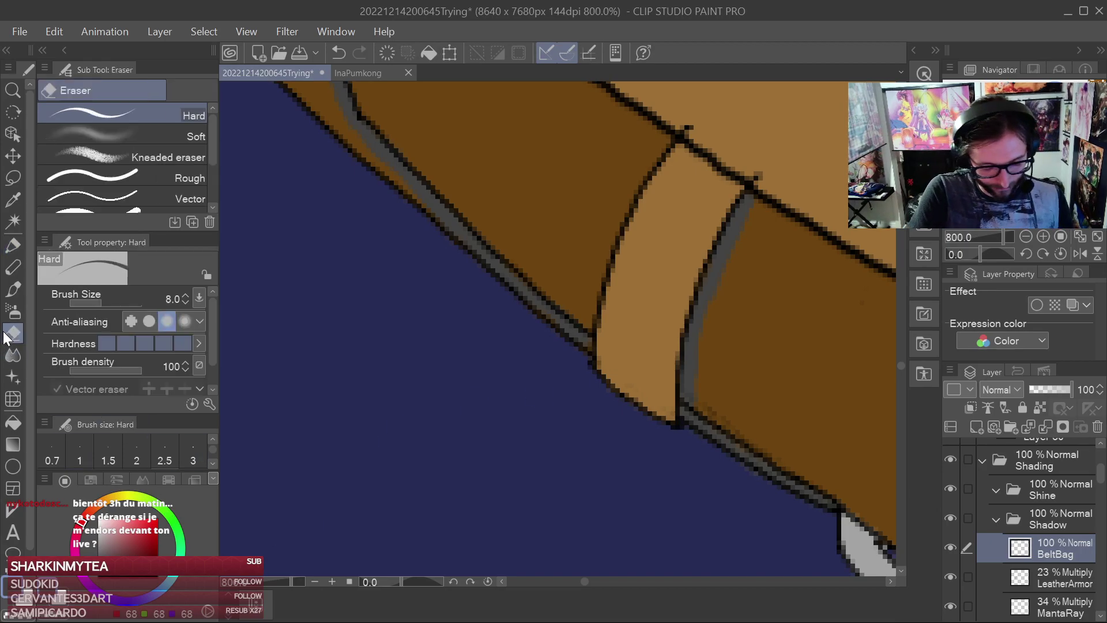
{"action": "key", "text": "p"}
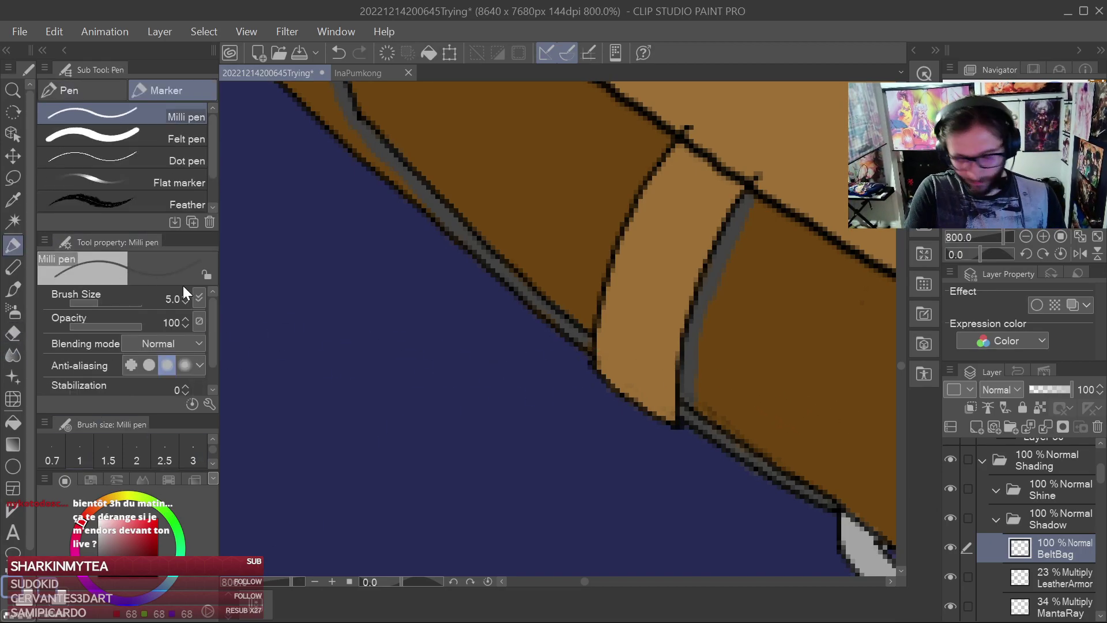
Examine the new shadows along the waist belt, from its pointed end to the buckle
{"action": "left_click_drag", "start_coordinate": [482, 295], "coordinate": [531, 500]}
{"action": "scroll", "coordinate": [573, 465], "scroll_direction": "down", "scroll_amount": 4}
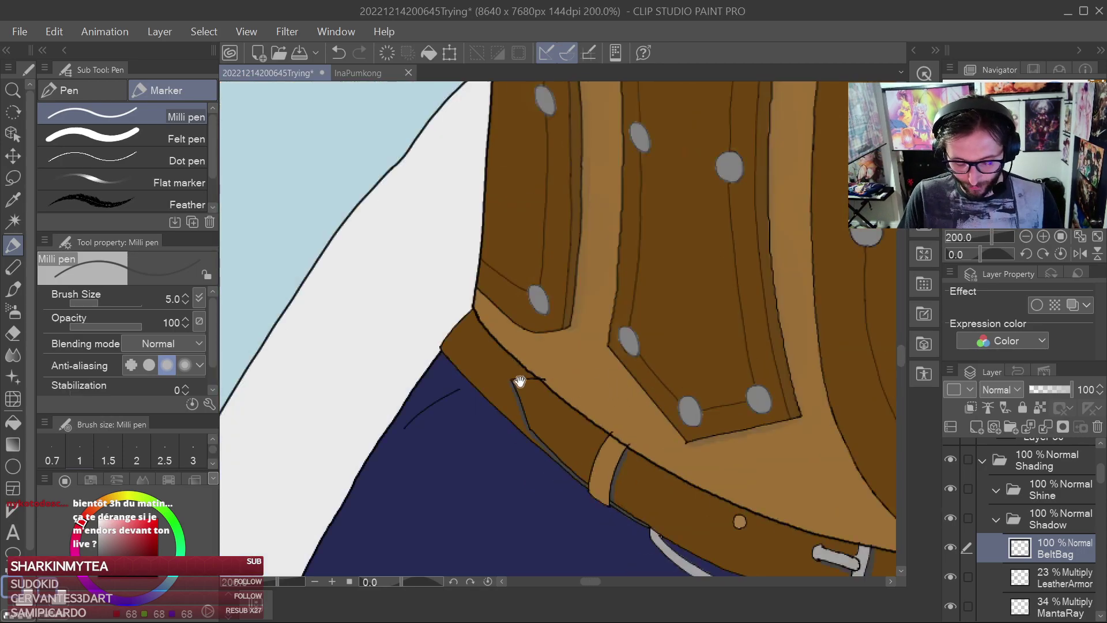
{"action": "left_click_drag", "start_coordinate": [775, 432], "coordinate": [624, 252]}
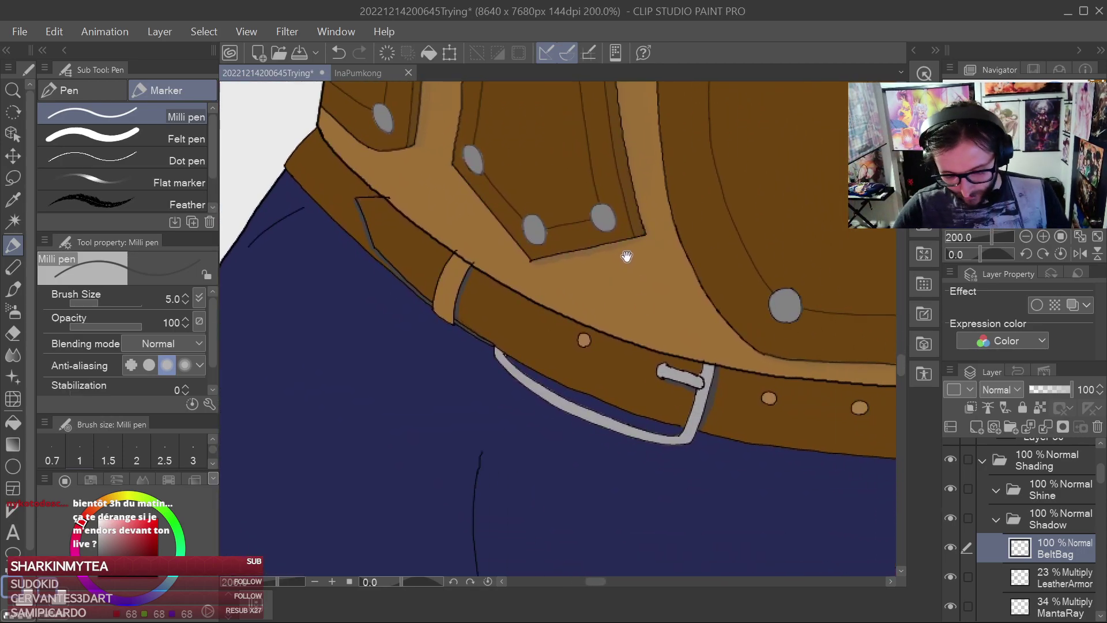
{"action": "left_click_drag", "start_coordinate": [696, 334], "coordinate": [663, 289]}
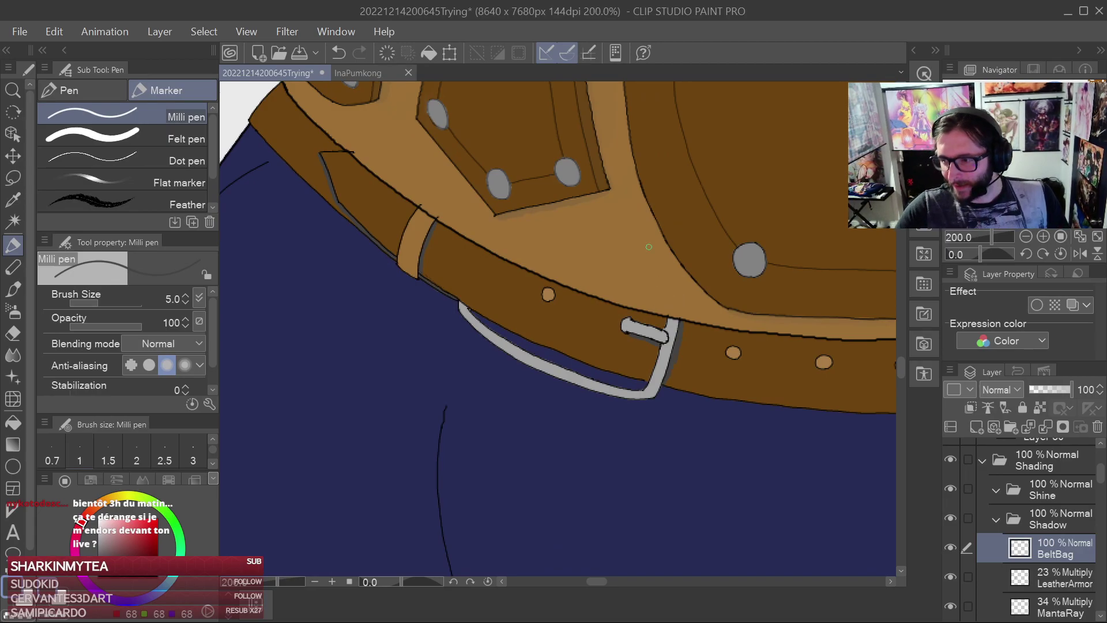
{"action": "left_click_drag", "start_coordinate": [530, 300], "coordinate": [577, 316]}
{"action": "left_click_drag", "start_coordinate": [533, 285], "coordinate": [658, 354]}
{"action": "left_click_drag", "start_coordinate": [633, 306], "coordinate": [674, 354]}
{"action": "scroll", "coordinate": [627, 308], "scroll_direction": "up", "scroll_amount": 3}
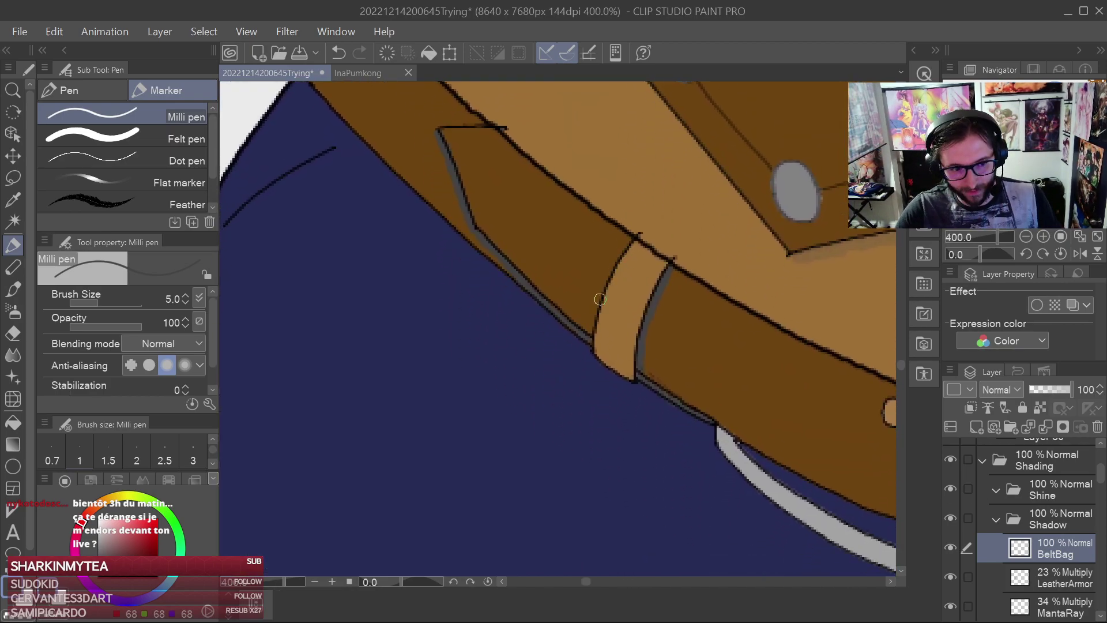
Try a shadow stroke on the belt loop, undo it, and save the illustration
{"action": "left_click_drag", "start_coordinate": [595, 302], "coordinate": [630, 364]}
{"action": "key", "text": "ctrl+z"}
{"action": "key", "text": "ctrl+s"}
{"action": "scroll", "coordinate": [671, 293], "scroll_direction": "up", "scroll_amount": 2}
{"action": "left_click_drag", "start_coordinate": [661, 280], "coordinate": [675, 250]}
Inspect the belt loop and its surroundings both close up and from farther out
{"action": "scroll", "coordinate": [645, 305], "scroll_direction": "down", "scroll_amount": 6}
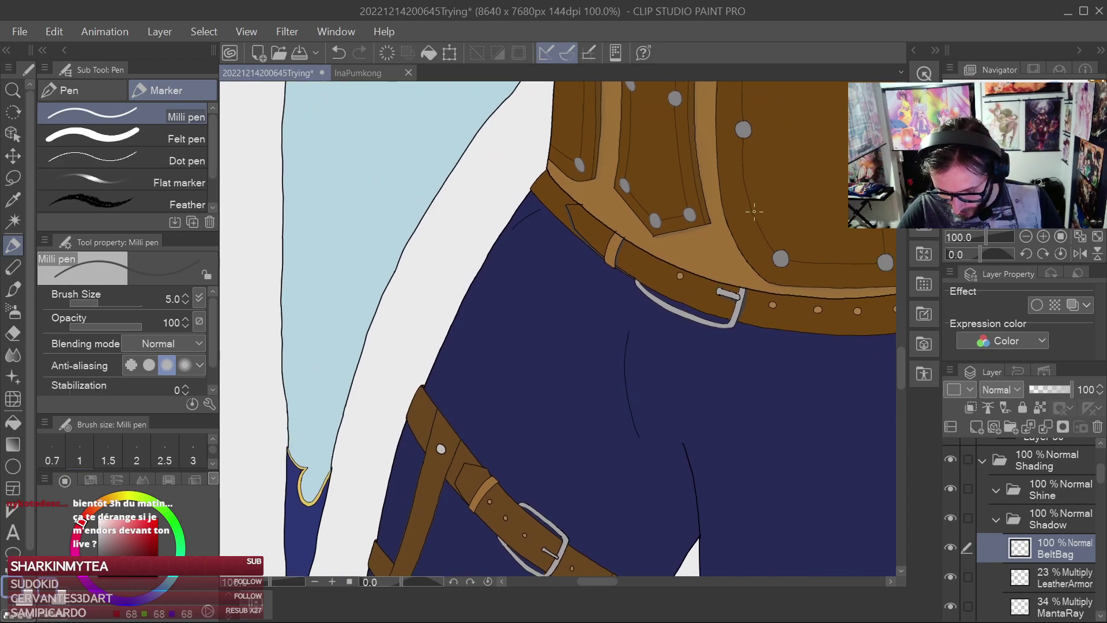
{"action": "scroll", "coordinate": [754, 211], "scroll_direction": "up", "scroll_amount": 6}
{"action": "left_click_drag", "start_coordinate": [717, 267], "coordinate": [688, 282]}
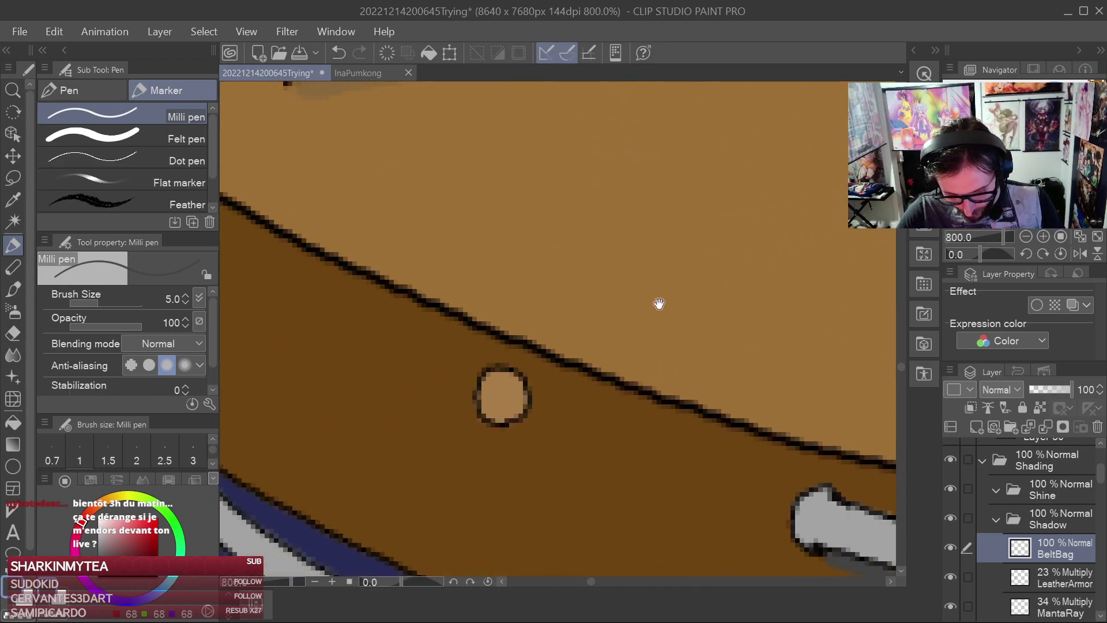
{"action": "left_click_drag", "start_coordinate": [429, 441], "coordinate": [694, 391]}
{"action": "left_click_drag", "start_coordinate": [494, 236], "coordinate": [727, 467]}
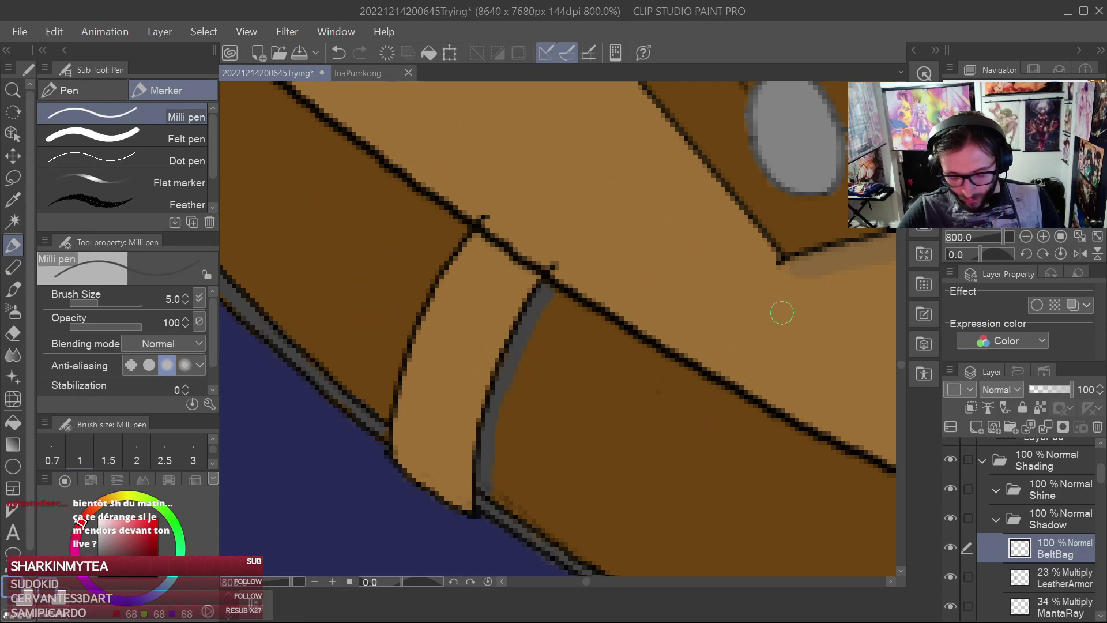
{"action": "key", "text": "ctrl+minus"}
{"action": "key", "text": "ctrl+minus"}
{"action": "key", "text": "ctrl+minus"}
{"action": "key", "text": "ctrl+minus"}
{"action": "key", "text": "ctrl+minus"}
{"action": "key", "text": "ctrl+minus"}
{"action": "key", "text": "ctrl+minus"}
{"action": "key", "text": "ctrl+minus"}
{"action": "left_click_drag", "start_coordinate": [784, 372], "coordinate": [821, 485]}
{"action": "scroll", "coordinate": [701, 509], "scroll_direction": "up", "scroll_amount": 6}
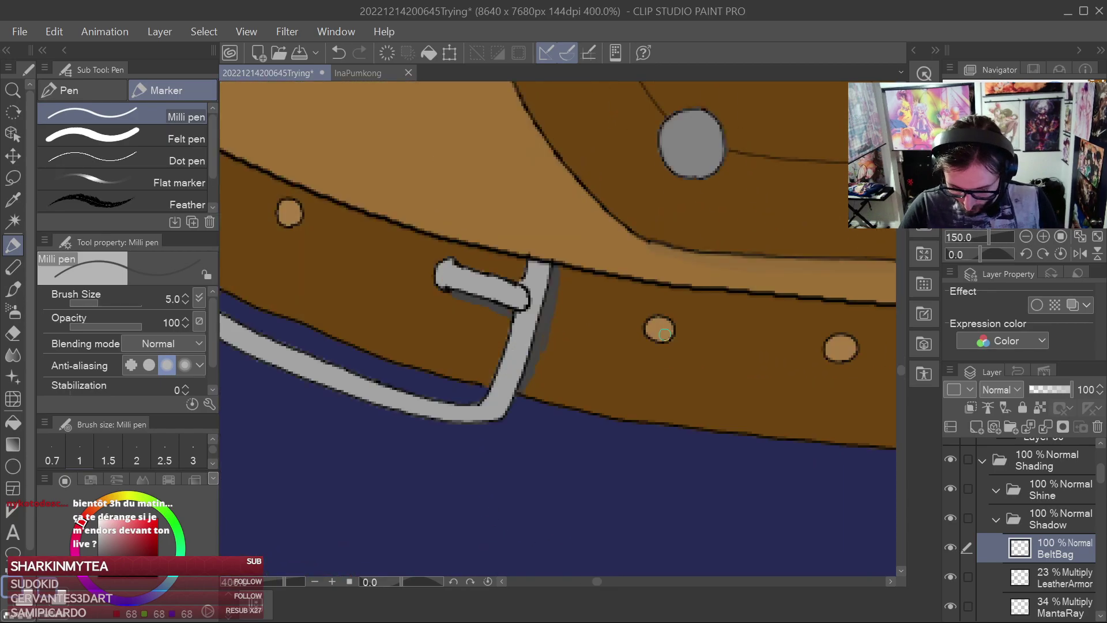
{"action": "scroll", "coordinate": [662, 366], "scroll_direction": "up", "scroll_amount": 2}
{"action": "left_click_drag", "start_coordinate": [543, 323], "coordinate": [778, 455]}
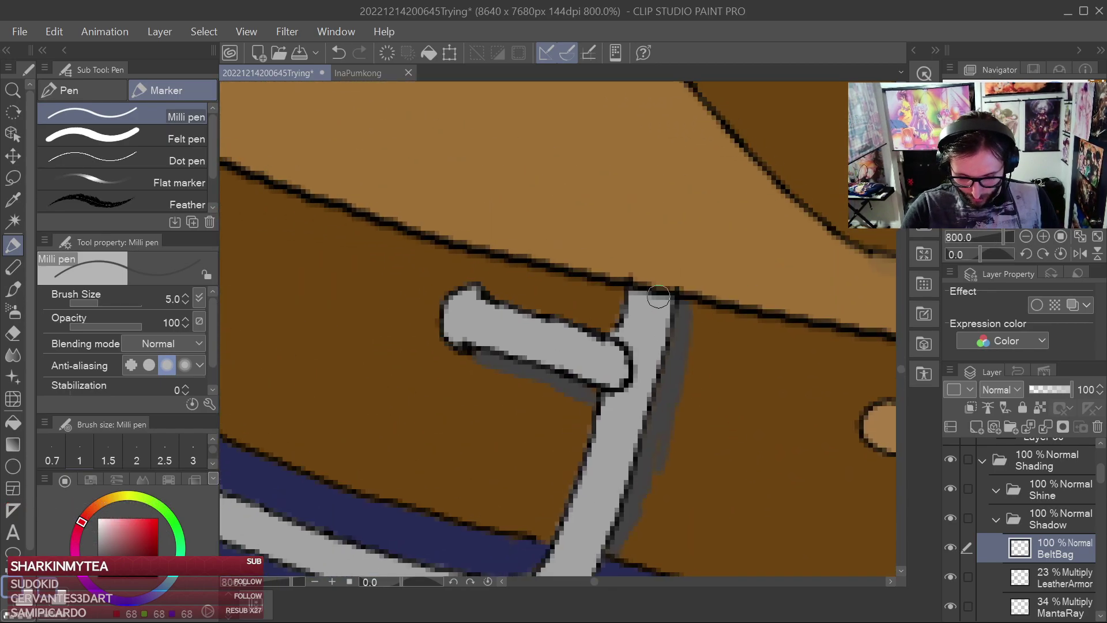
{"action": "mouse_move", "coordinate": [619, 375]}
{"action": "left_mouse_down"}
{"action": "mouse_move", "coordinate": [590, 319]}
{"action": "mouse_move", "coordinate": [585, 280]}
{"action": "left_mouse_up"}
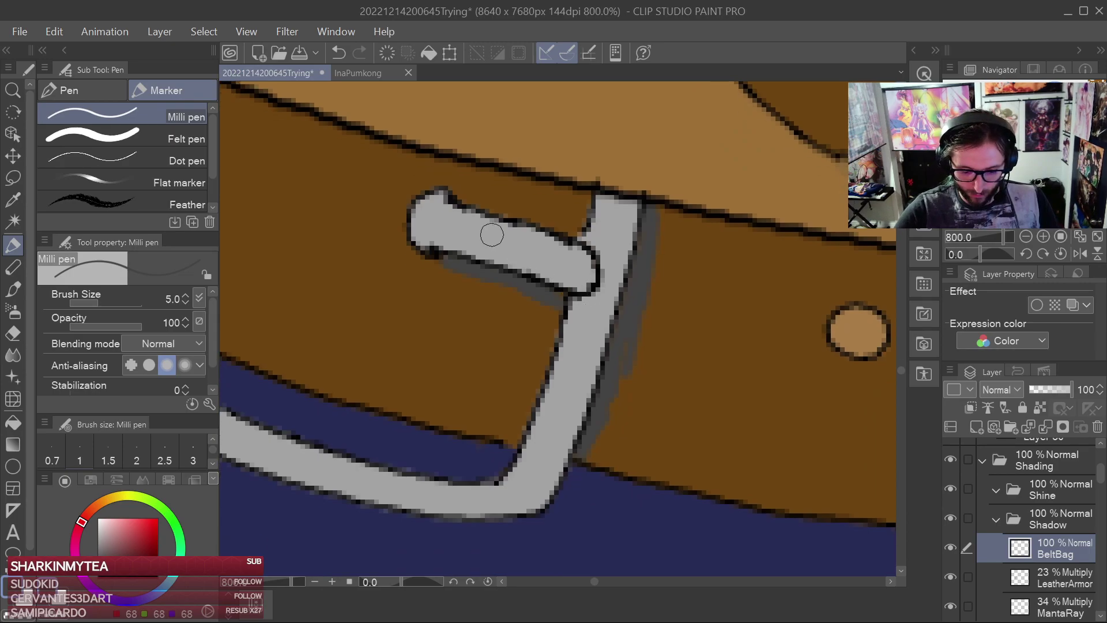
{"action": "left_click_drag", "start_coordinate": [449, 186], "coordinate": [488, 234]}
{"action": "left_click_drag", "start_coordinate": [483, 176], "coordinate": [517, 236]}
{"action": "left_click_drag", "start_coordinate": [505, 198], "coordinate": [529, 235]}
{"action": "key", "text": "ctrl+z"}
{"action": "key", "text": "ctrl+z"}
{"action": "key", "text": "ctrl+z"}
{"action": "key", "text": "ctrl+z"}
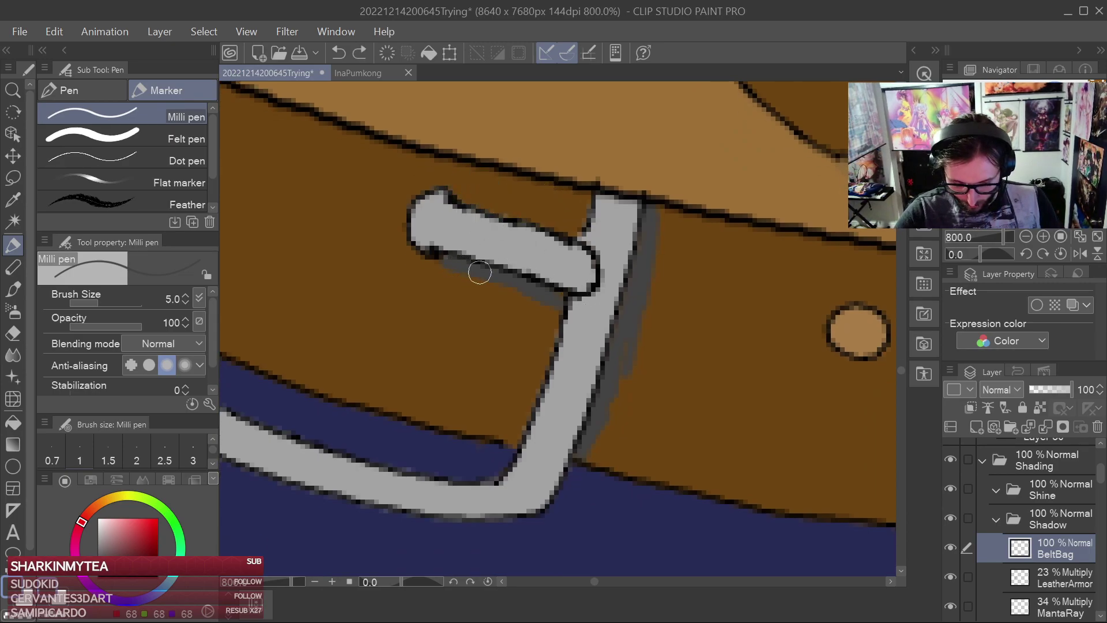
Look over the belt from the buckle back to where it meets the hip and the bodice's lower edge
{"action": "mouse_move", "coordinate": [650, 349]}
{"action": "left_mouse_down"}
{"action": "mouse_move", "coordinate": [700, 275]}
{"action": "mouse_move", "coordinate": [761, 309]}
{"action": "mouse_move", "coordinate": [734, 249]}
{"action": "mouse_move", "coordinate": [758, 307]}
{"action": "left_mouse_up"}
{"action": "scroll", "coordinate": [759, 306], "scroll_direction": "down", "scroll_amount": 2}
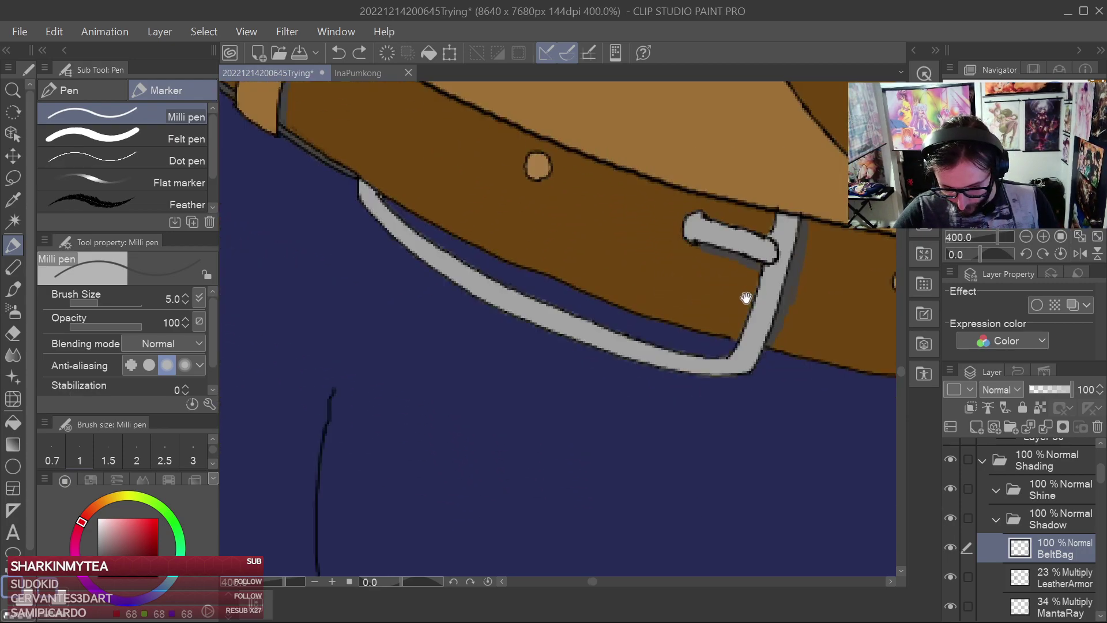
{"action": "left_click_drag", "start_coordinate": [746, 298], "coordinate": [725, 370]}
{"action": "left_click_drag", "start_coordinate": [578, 372], "coordinate": [695, 410]}
{"action": "scroll", "coordinate": [553, 369], "scroll_direction": "up", "scroll_amount": 4}
{"action": "left_click_drag", "start_coordinate": [558, 312], "coordinate": [697, 408]}
{"action": "scroll", "coordinate": [689, 403], "scroll_direction": "down", "scroll_amount": 2}
{"action": "left_click_drag", "start_coordinate": [671, 320], "coordinate": [692, 423]}
{"action": "scroll", "coordinate": [677, 330], "scroll_direction": "down", "scroll_amount": 2}
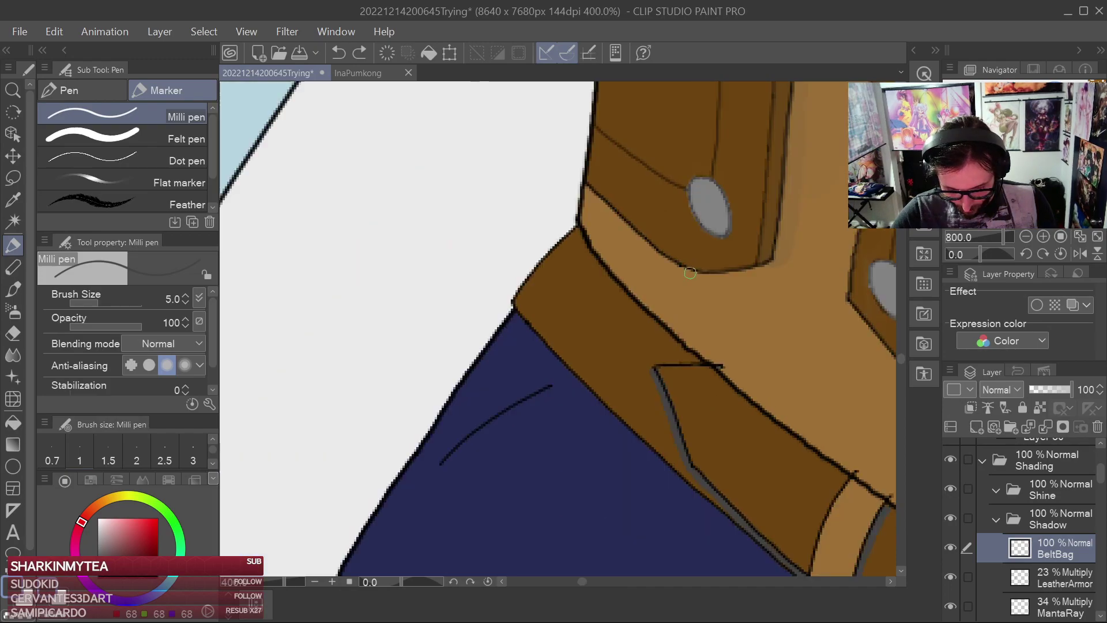
Paint a thin cast shadow on the waist belt along its upper edge, from the hip outline past the belt loop
{"action": "scroll", "coordinate": [694, 273], "scroll_direction": "up", "scroll_amount": 2}
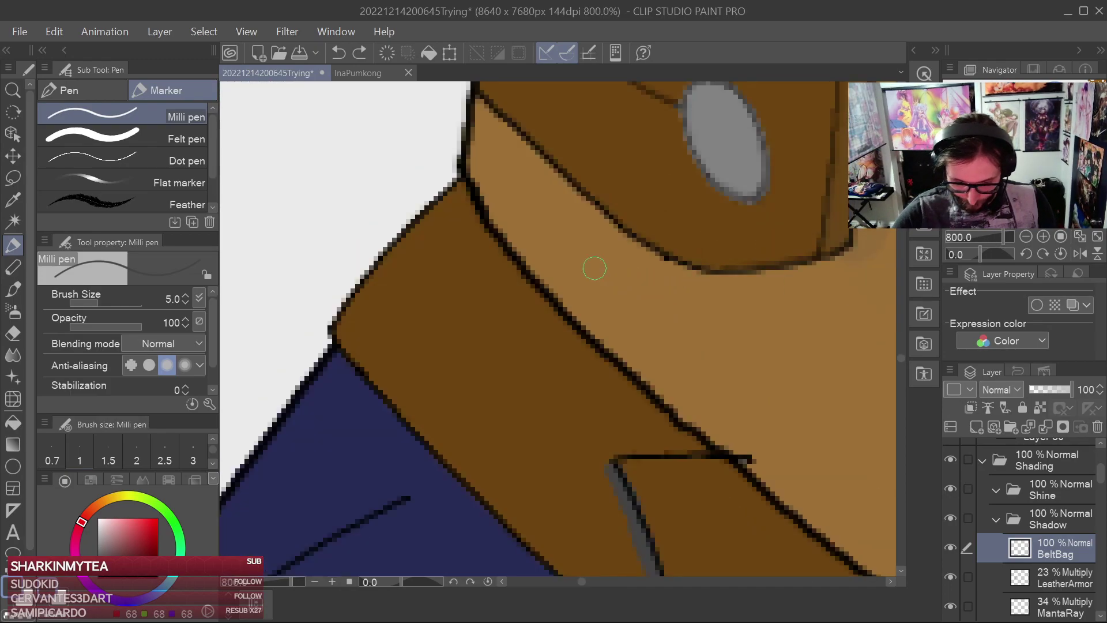
{"action": "left_click_drag", "start_coordinate": [469, 198], "coordinate": [525, 286]}
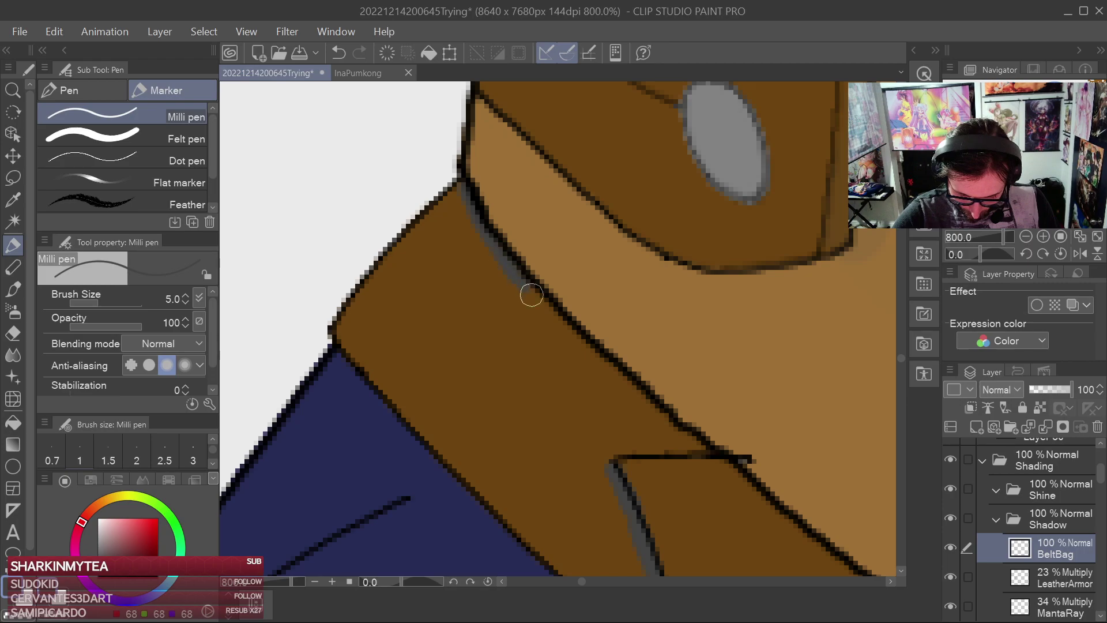
{"action": "left_click_drag", "start_coordinate": [578, 343], "coordinate": [697, 445]}
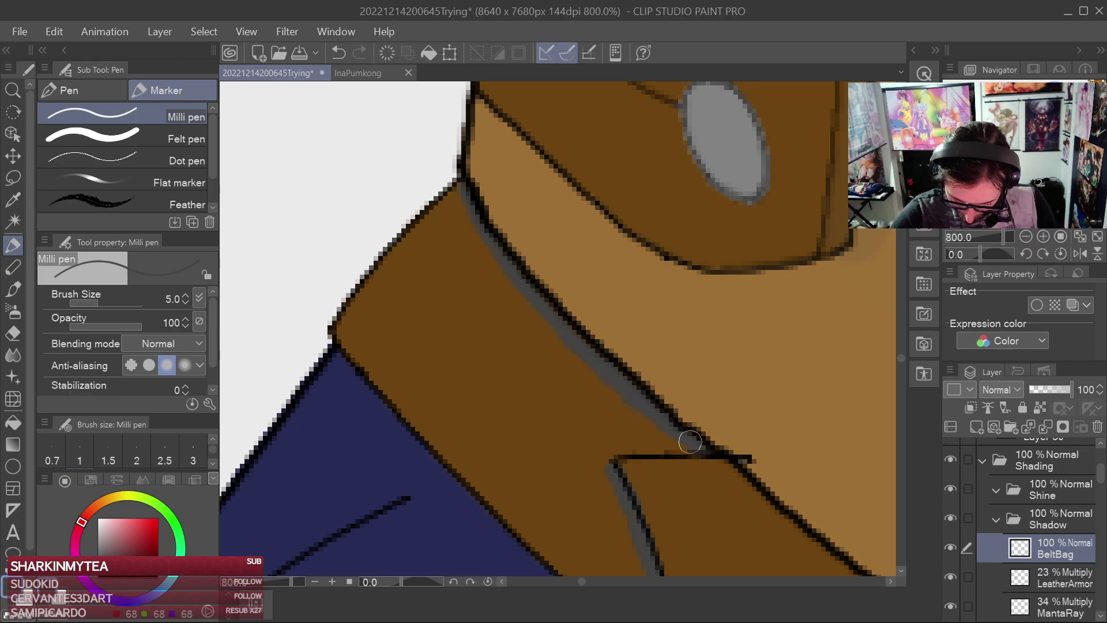
{"action": "left_click_drag", "start_coordinate": [757, 464], "coordinate": [480, 238]}
{"action": "left_click_drag", "start_coordinate": [646, 338], "coordinate": [580, 235]}
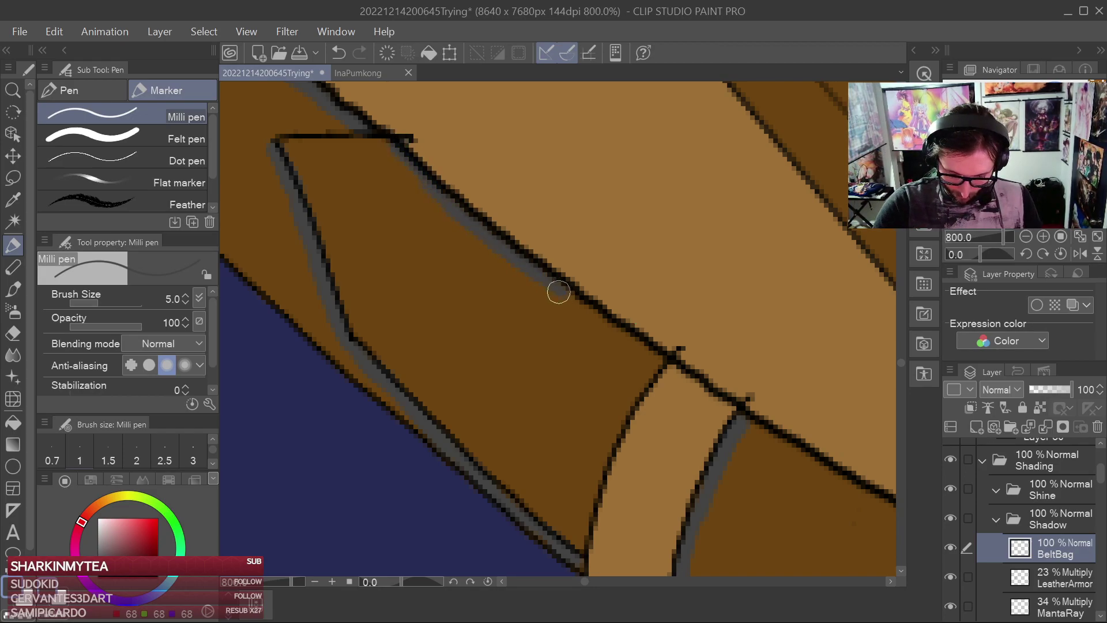
{"action": "mouse_move", "coordinate": [657, 360]}
{"action": "left_mouse_down"}
{"action": "mouse_move", "coordinate": [729, 407]}
{"action": "mouse_move", "coordinate": [647, 329]}
{"action": "mouse_move", "coordinate": [508, 242]}
{"action": "mouse_move", "coordinate": [568, 292]}
{"action": "mouse_move", "coordinate": [698, 364]}
{"action": "left_mouse_up"}
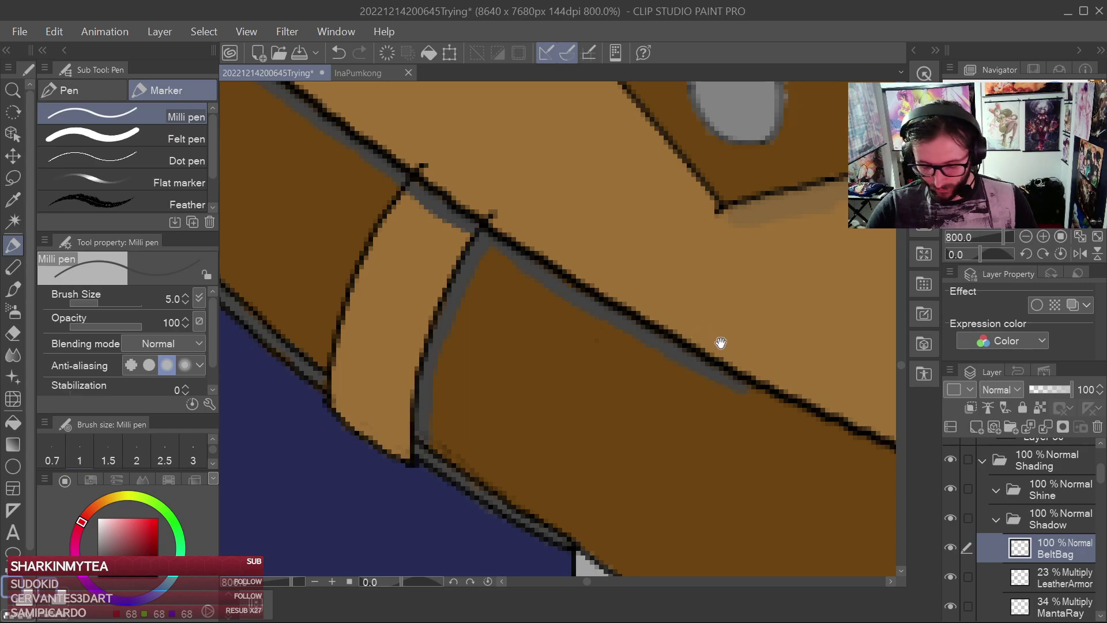
Continue the cast shadow under the bodice's lower edge from the belt loop across the buckle and just beyond it
{"action": "left_click_drag", "start_coordinate": [707, 338], "coordinate": [591, 247]}
{"action": "left_click_drag", "start_coordinate": [632, 298], "coordinate": [697, 335]}
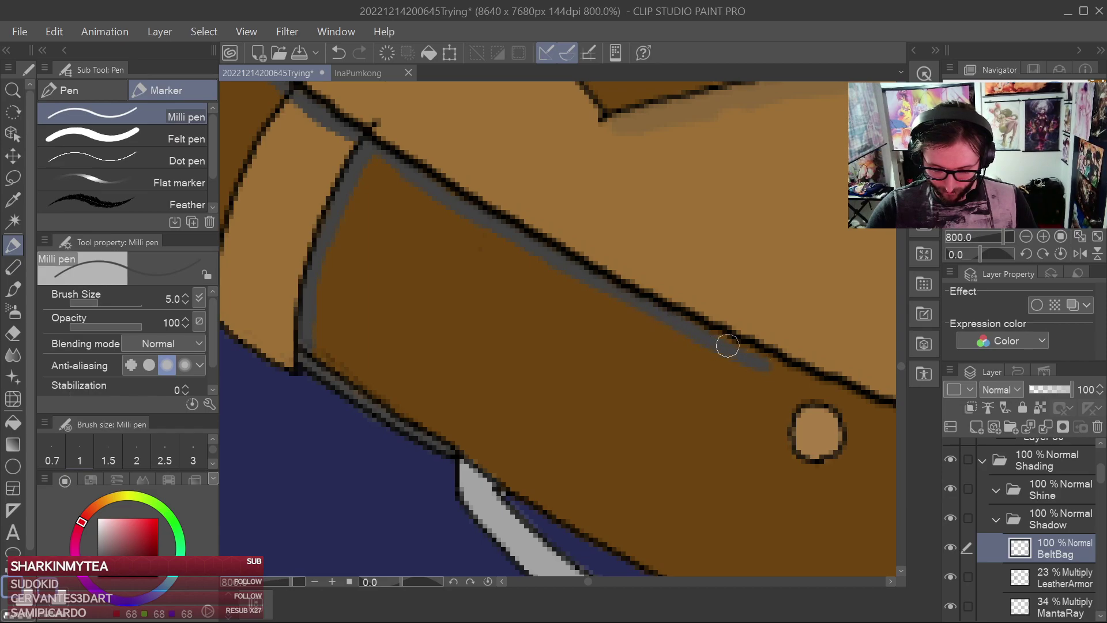
{"action": "left_click_drag", "start_coordinate": [786, 368], "coordinate": [635, 302]}
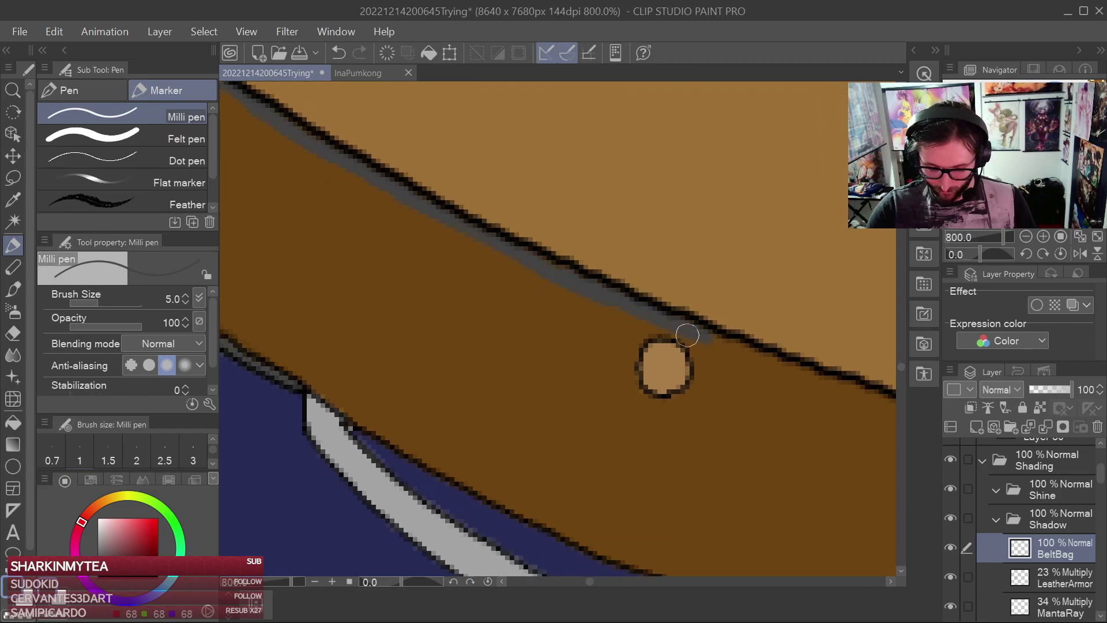
{"action": "left_click_drag", "start_coordinate": [791, 361], "coordinate": [651, 317]}
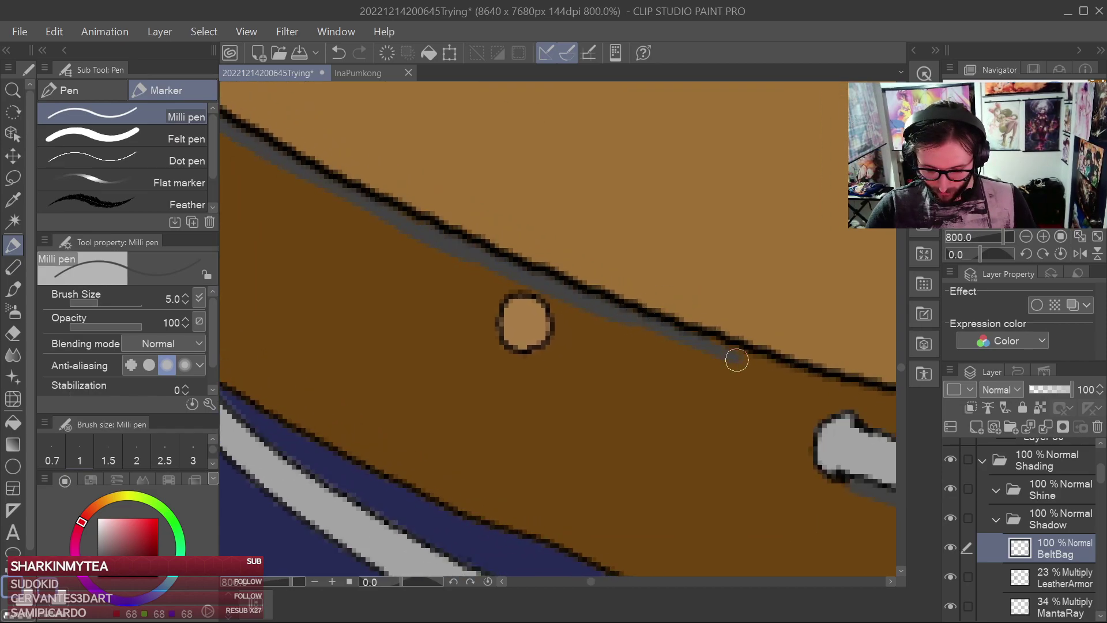
{"action": "left_click_drag", "start_coordinate": [796, 389], "coordinate": [491, 292]}
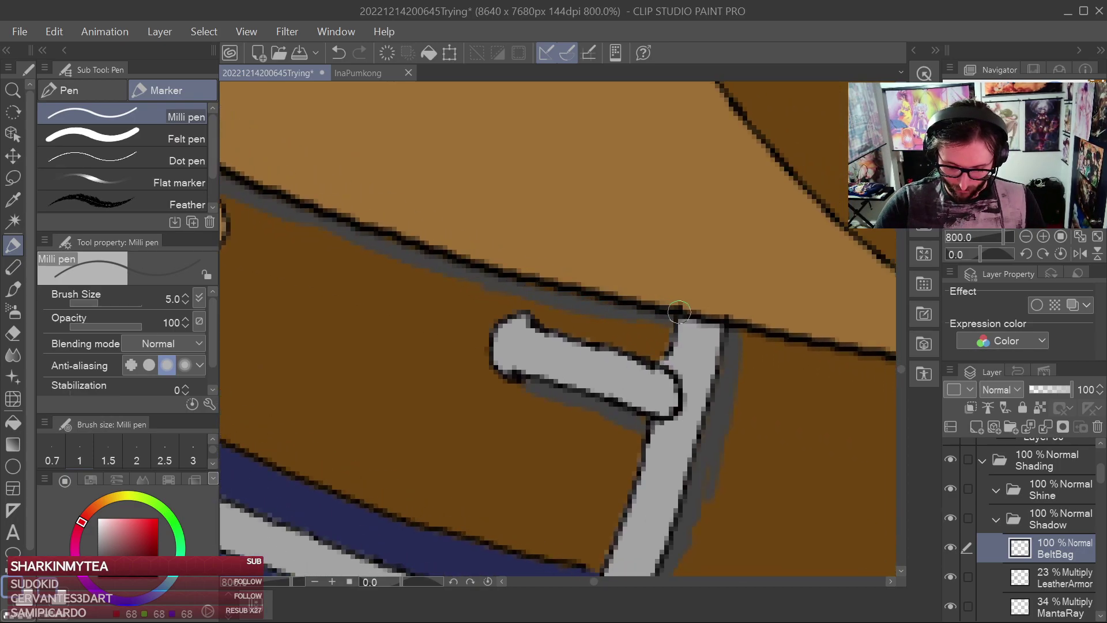
{"action": "left_click_drag", "start_coordinate": [730, 331], "coordinate": [614, 308]}
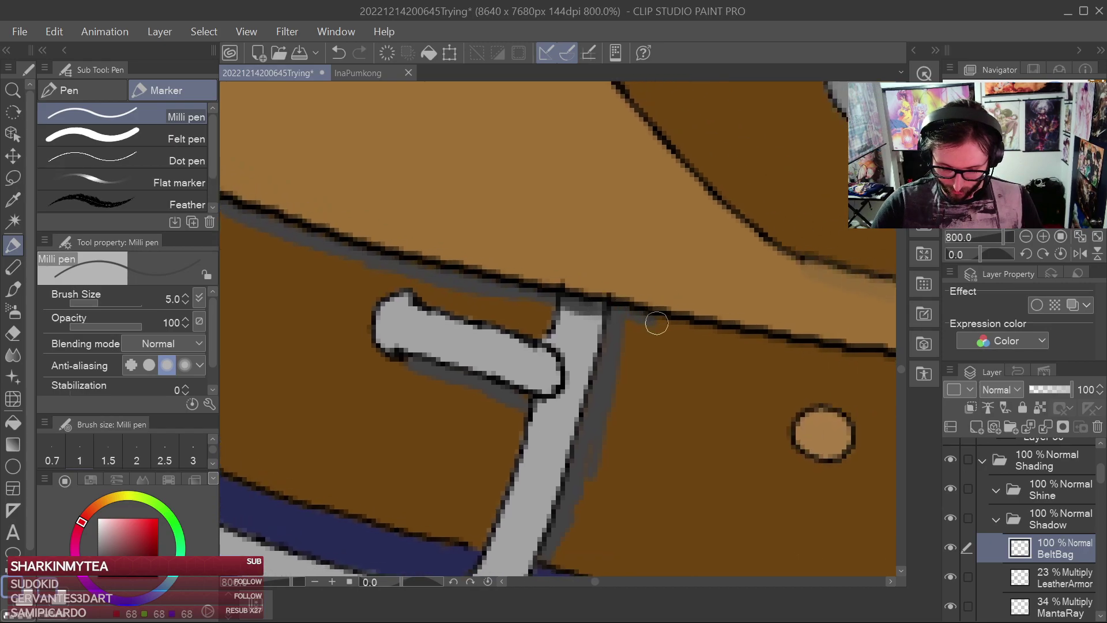
{"action": "left_click_drag", "start_coordinate": [804, 346], "coordinate": [548, 294]}
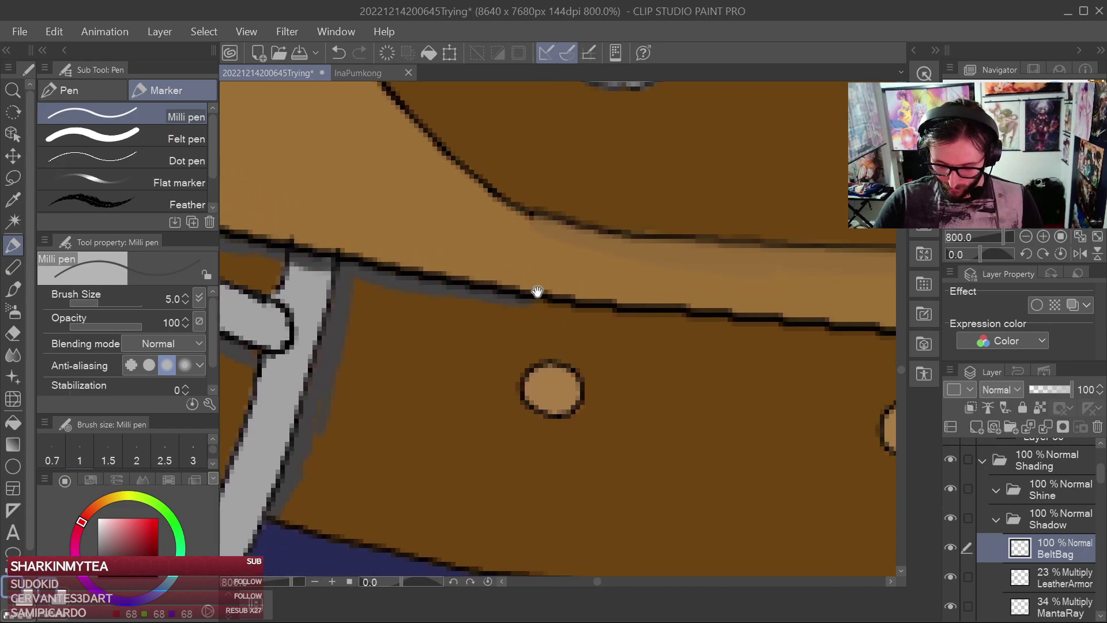
Extend the belt's upper-edge shadow above the row of holes between the buckle and the bag, redoing one faulty stroke
{"action": "mouse_move", "coordinate": [461, 296]}
{"action": "left_mouse_down"}
{"action": "mouse_move", "coordinate": [717, 327]}
{"action": "mouse_move", "coordinate": [675, 319]}
{"action": "left_mouse_up"}
{"action": "mouse_move", "coordinate": [755, 325]}
{"action": "left_mouse_down"}
{"action": "mouse_move", "coordinate": [596, 290]}
{"action": "mouse_move", "coordinate": [636, 306]}
{"action": "left_mouse_up"}
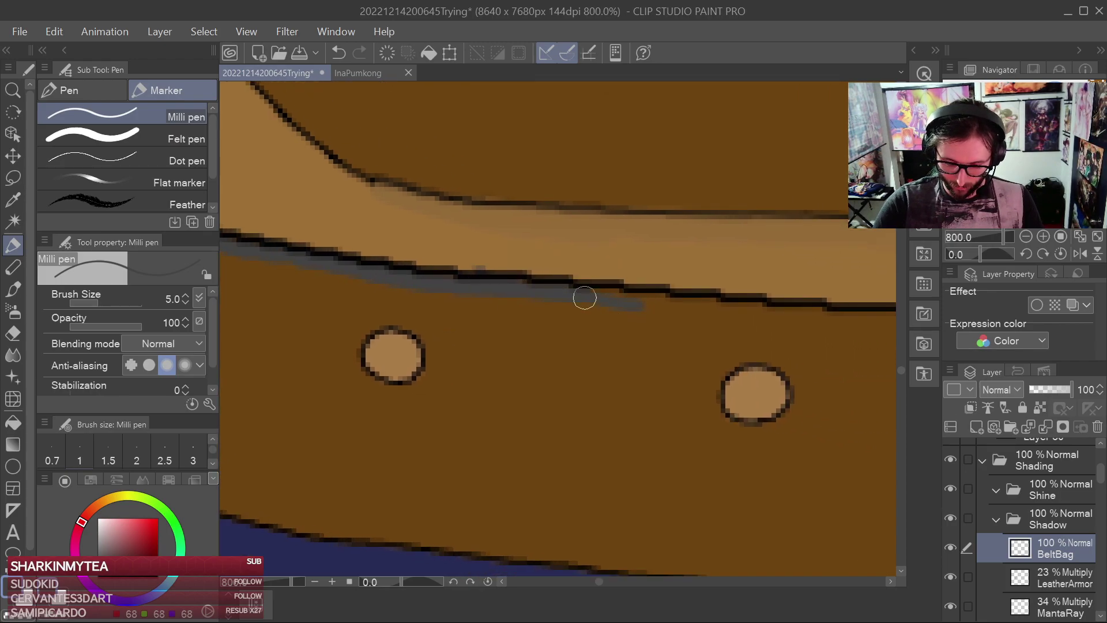
{"action": "key", "text": "ctrl+z"}
{"action": "left_click_drag", "start_coordinate": [587, 289], "coordinate": [749, 304]}
{"action": "left_click_drag", "start_coordinate": [748, 304], "coordinate": [584, 289]}
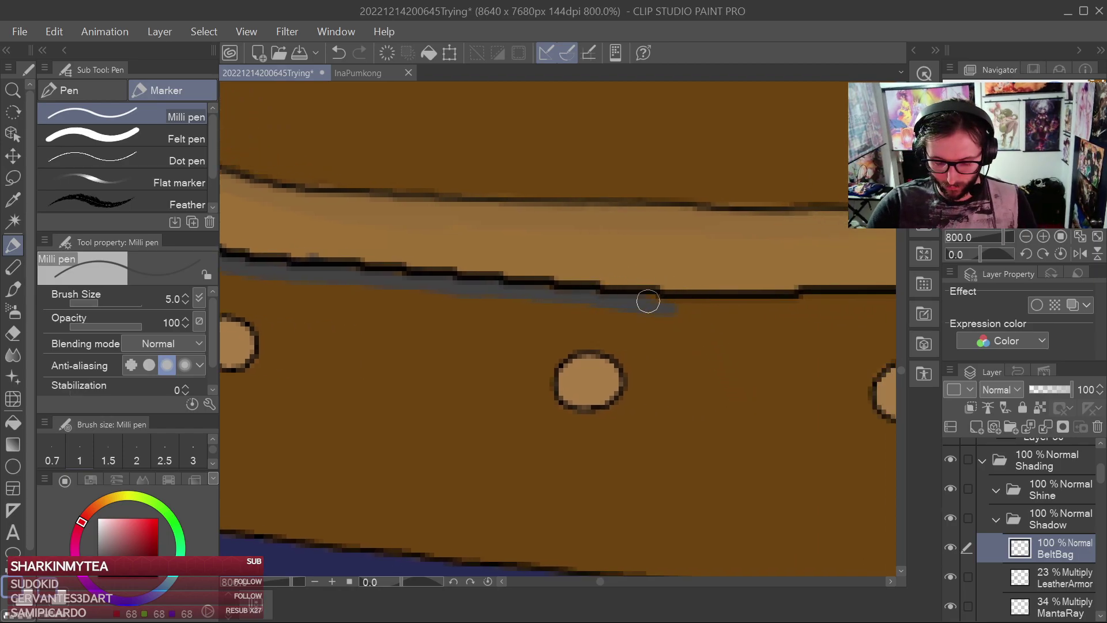
{"action": "left_click_drag", "start_coordinate": [724, 317], "coordinate": [663, 292]}
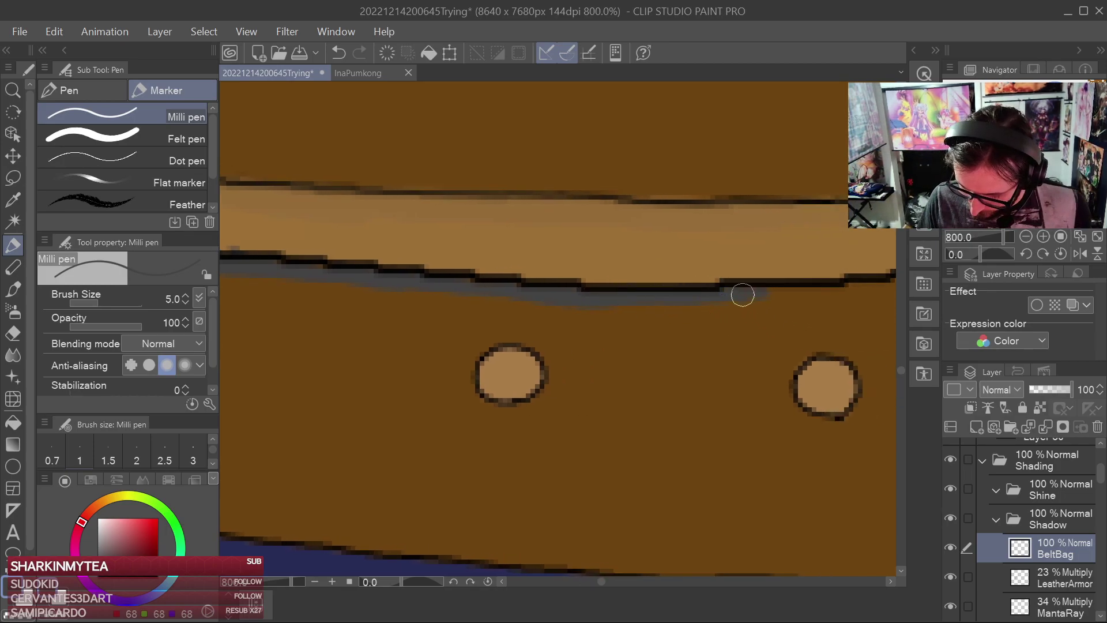
{"action": "mouse_move", "coordinate": [860, 292]}
{"action": "left_mouse_down"}
{"action": "mouse_move", "coordinate": [655, 299]}
{"action": "mouse_move", "coordinate": [668, 287]}
{"action": "left_mouse_up"}
Finish the belt's upper-edge shadow from the last belt holes up to the bodice corner beside the bag's loop
{"action": "mouse_move", "coordinate": [760, 282]}
{"action": "left_mouse_down"}
{"action": "mouse_move", "coordinate": [627, 288]}
{"action": "mouse_move", "coordinate": [722, 259]}
{"action": "mouse_move", "coordinate": [618, 276]}
{"action": "left_mouse_up"}
{"action": "left_click_drag", "start_coordinate": [806, 274], "coordinate": [628, 290]}
{"action": "left_click_drag", "start_coordinate": [600, 277], "coordinate": [706, 271]}
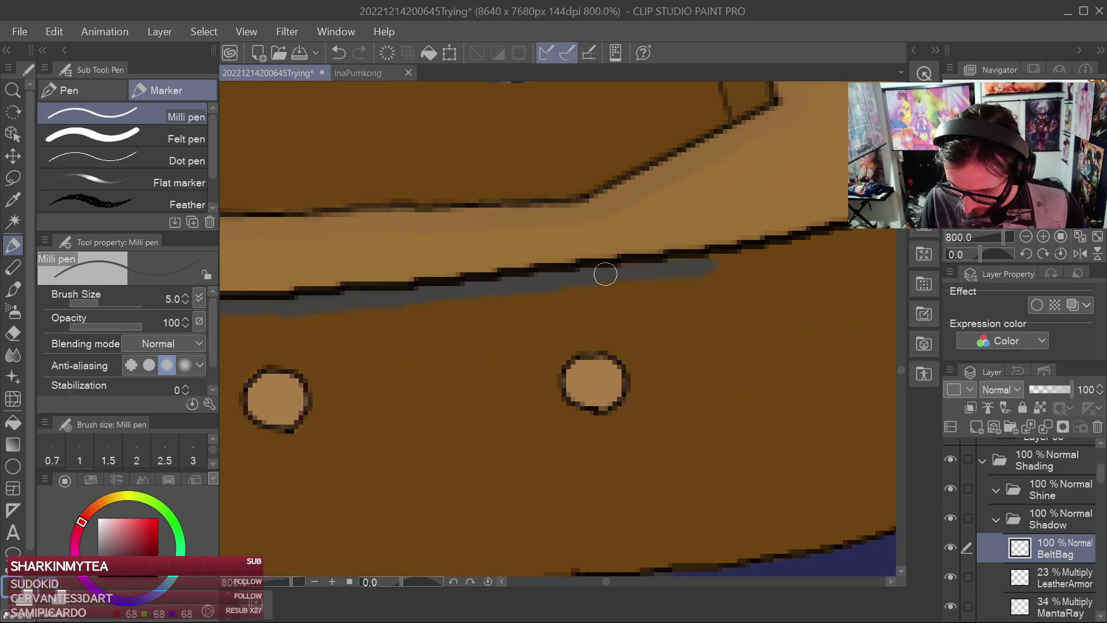
{"action": "left_click_drag", "start_coordinate": [800, 247], "coordinate": [635, 283]}
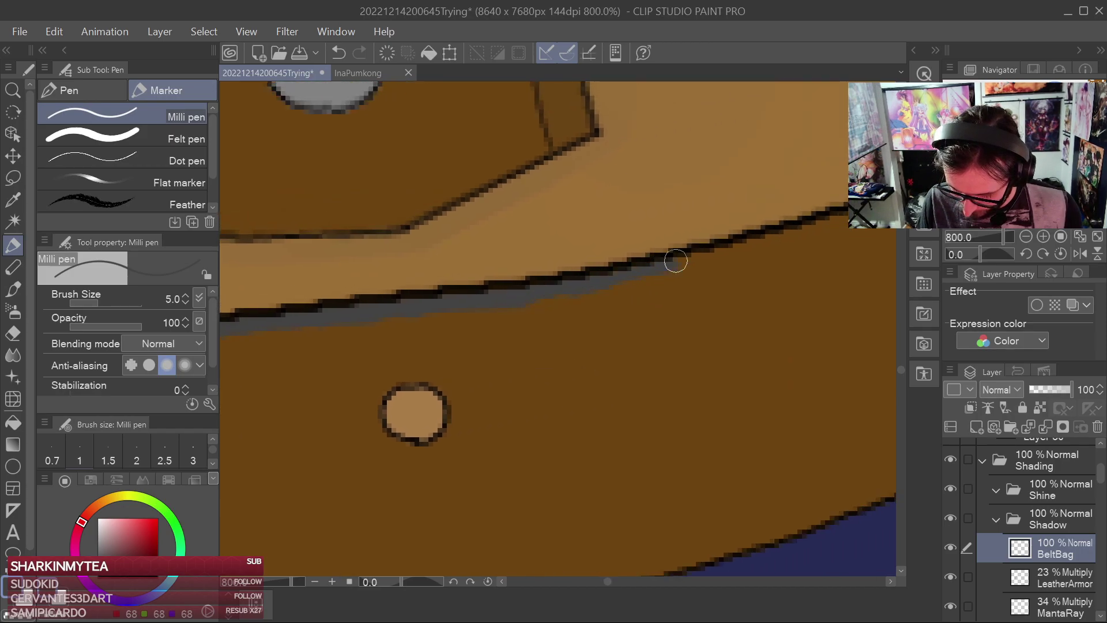
{"action": "mouse_move", "coordinate": [715, 260]}
{"action": "left_mouse_down"}
{"action": "mouse_move", "coordinate": [782, 243]}
{"action": "mouse_move", "coordinate": [640, 274]}
{"action": "left_mouse_up"}
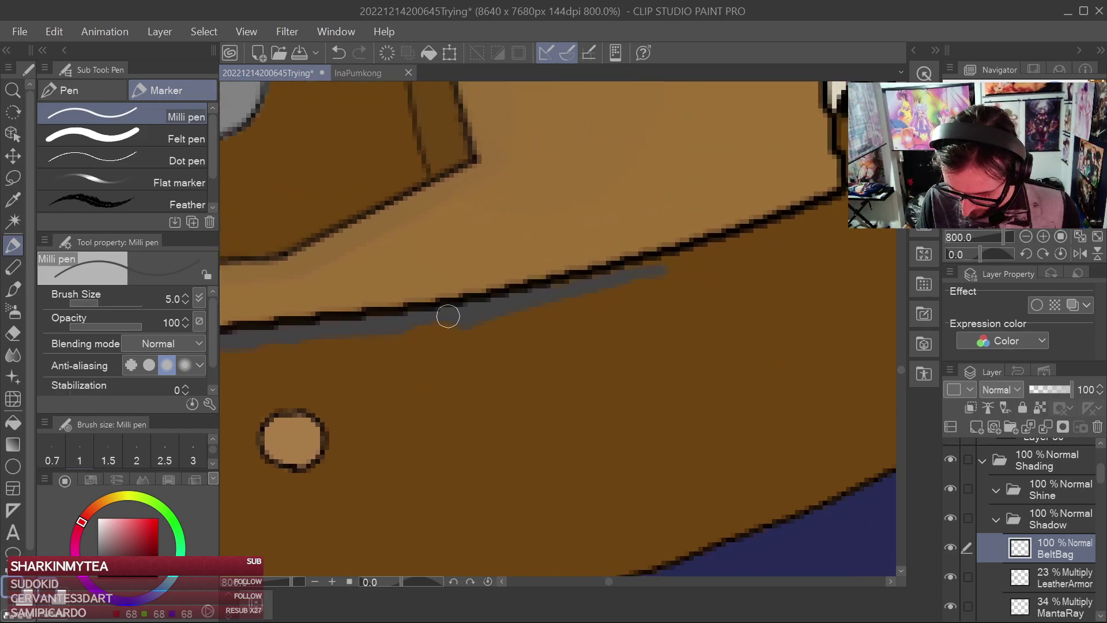
{"action": "mouse_move", "coordinate": [428, 323]}
{"action": "left_mouse_down"}
{"action": "mouse_move", "coordinate": [692, 257]}
{"action": "mouse_move", "coordinate": [579, 282]}
{"action": "mouse_move", "coordinate": [627, 276]}
{"action": "mouse_move", "coordinate": [591, 294]}
{"action": "mouse_move", "coordinate": [495, 312]}
{"action": "mouse_move", "coordinate": [725, 244]}
{"action": "left_mouse_up"}
{"action": "left_click_drag", "start_coordinate": [827, 208], "coordinate": [534, 316]}
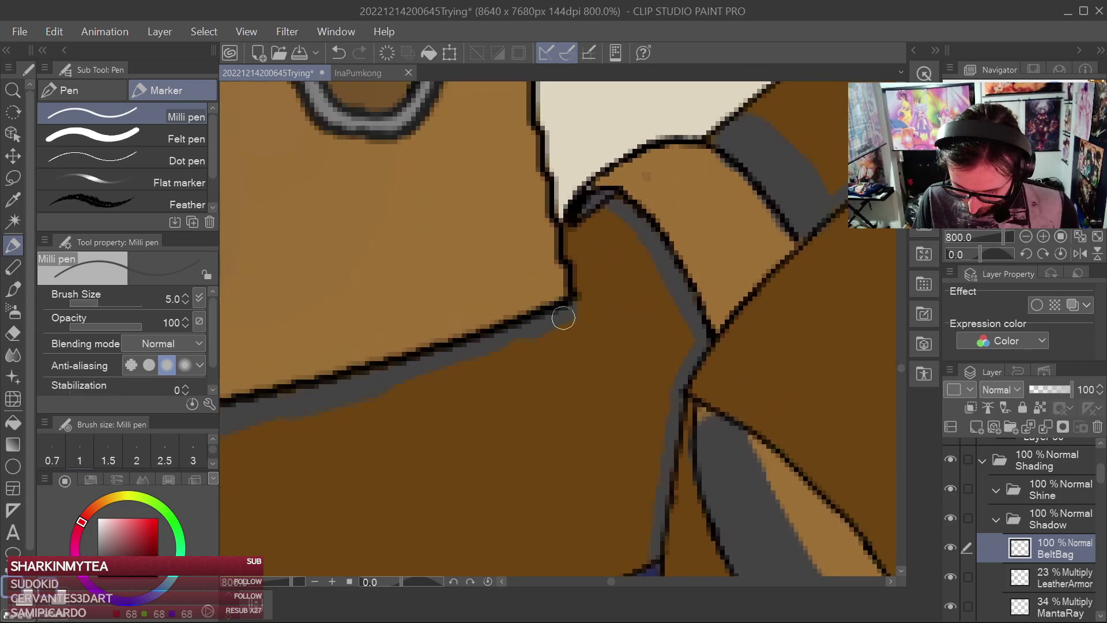
Shade the upper part of the single belt hole between the belt loop and the buckle
{"action": "scroll", "coordinate": [700, 324], "scroll_direction": "down", "scroll_amount": 8}
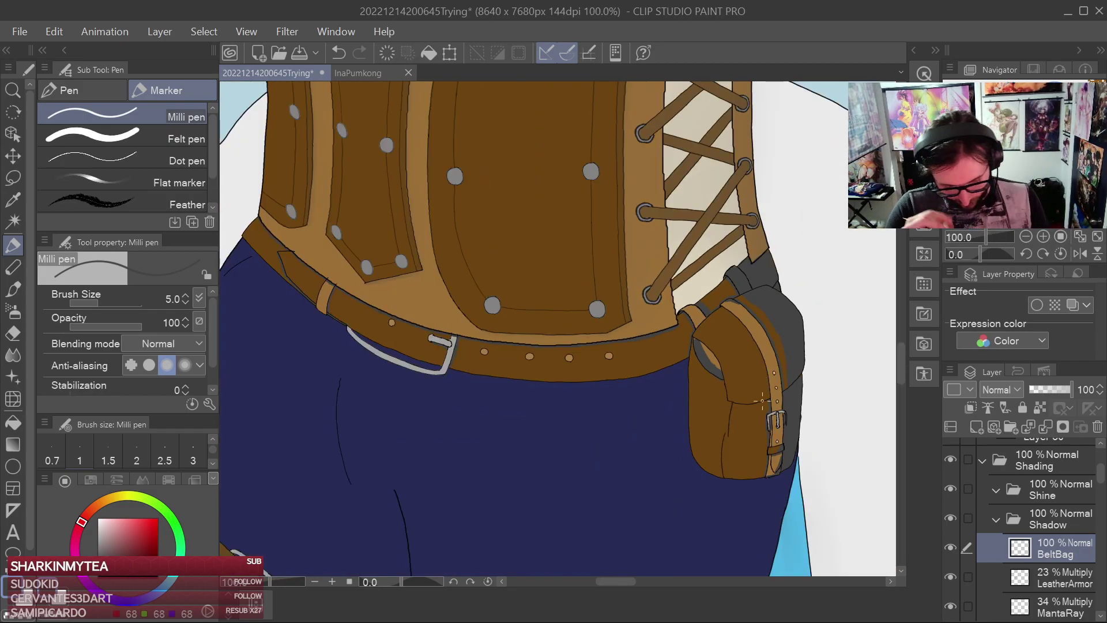
{"action": "left_click_drag", "start_coordinate": [469, 322], "coordinate": [709, 366]}
{"action": "scroll", "coordinate": [584, 329], "scroll_direction": "up", "scroll_amount": 1}
{"action": "scroll", "coordinate": [584, 328], "scroll_direction": "up", "scroll_amount": 8}
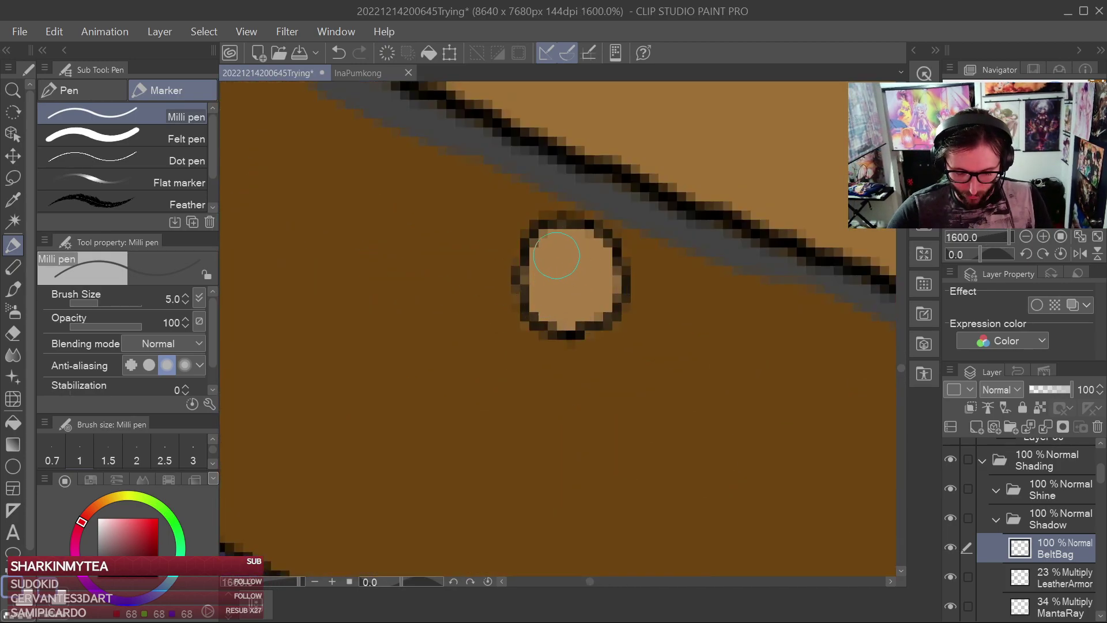
{"action": "mouse_move", "coordinate": [541, 254]}
{"action": "left_mouse_down"}
{"action": "mouse_move", "coordinate": [568, 237]}
{"action": "mouse_move", "coordinate": [594, 248]}
{"action": "mouse_move", "coordinate": [605, 272]}
{"action": "mouse_move", "coordinate": [552, 257]}
{"action": "mouse_move", "coordinate": [583, 258]}
{"action": "left_mouse_up"}
{"action": "mouse_move", "coordinate": [704, 309]}
{"action": "left_mouse_down"}
{"action": "mouse_move", "coordinate": [650, 310]}
{"action": "mouse_move", "coordinate": [429, 198]}
{"action": "mouse_move", "coordinate": [392, 160]}
{"action": "mouse_move", "coordinate": [477, 214]}
{"action": "left_mouse_up"}
{"action": "left_click_drag", "start_coordinate": [557, 233], "coordinate": [786, 315]}
{"action": "left_click_drag", "start_coordinate": [564, 230], "coordinate": [779, 310]}
{"action": "mouse_move", "coordinate": [673, 266]}
{"action": "left_mouse_down"}
{"action": "mouse_move", "coordinate": [679, 317]}
{"action": "mouse_move", "coordinate": [508, 231]}
{"action": "left_mouse_up"}
{"action": "left_click_drag", "start_coordinate": [652, 301], "coordinate": [493, 233]}
{"action": "left_click_drag", "start_coordinate": [677, 299], "coordinate": [534, 242]}
Paint shadow along the belt buckle's prong and the adjoining bar of its frame
{"action": "scroll", "coordinate": [535, 240], "scroll_direction": "down", "scroll_amount": 4}
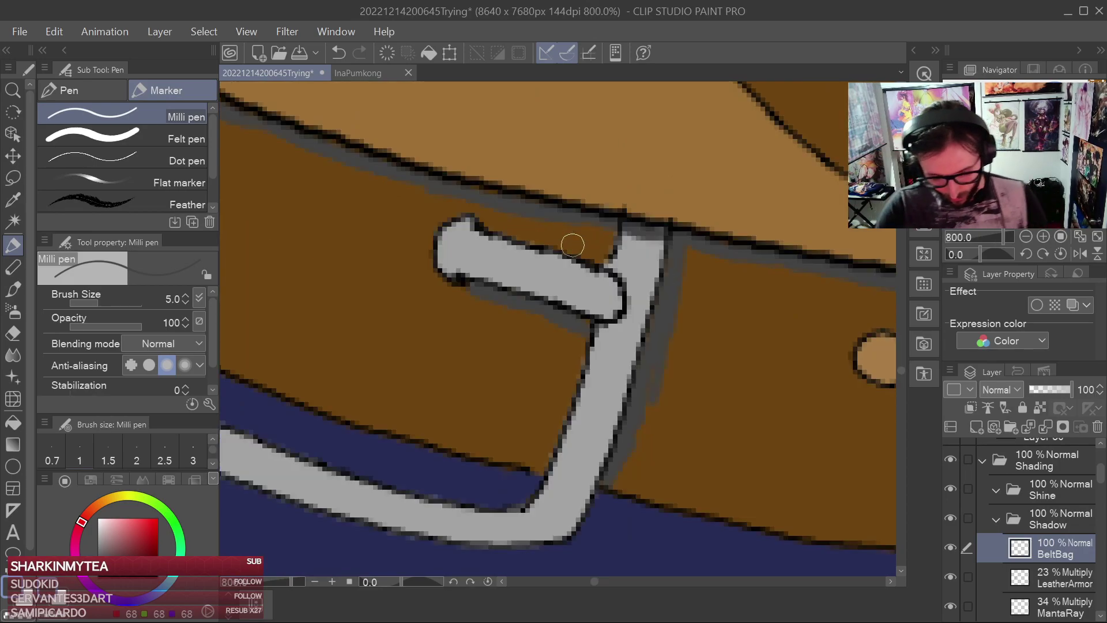
{"action": "scroll", "coordinate": [571, 240], "scroll_direction": "up", "scroll_amount": 4}
{"action": "mouse_move", "coordinate": [409, 280]}
{"action": "left_mouse_down"}
{"action": "mouse_move", "coordinate": [463, 280]}
{"action": "mouse_move", "coordinate": [448, 281]}
{"action": "mouse_move", "coordinate": [692, 362]}
{"action": "left_mouse_up"}
{"action": "mouse_move", "coordinate": [789, 350]}
{"action": "left_mouse_down"}
{"action": "mouse_move", "coordinate": [771, 339]}
{"action": "mouse_move", "coordinate": [695, 161]}
{"action": "left_mouse_up"}
{"action": "left_click_drag", "start_coordinate": [674, 331], "coordinate": [796, 82]}
{"action": "left_click_drag", "start_coordinate": [687, 290], "coordinate": [917, 346]}
Shade the curved lower rail of the belt buckle's frame
{"action": "scroll", "coordinate": [734, 339], "scroll_direction": "down", "scroll_amount": 2}
{"action": "left_click_drag", "start_coordinate": [559, 261], "coordinate": [808, 340]}
{"action": "mouse_move", "coordinate": [450, 231]}
{"action": "left_mouse_down"}
{"action": "mouse_move", "coordinate": [611, 304]}
{"action": "mouse_move", "coordinate": [647, 377]}
{"action": "left_mouse_up"}
{"action": "mouse_move", "coordinate": [348, 213]}
{"action": "left_mouse_down"}
{"action": "mouse_move", "coordinate": [437, 306]}
{"action": "mouse_move", "coordinate": [596, 417]}
{"action": "mouse_move", "coordinate": [525, 355]}
{"action": "mouse_move", "coordinate": [498, 350]}
{"action": "mouse_move", "coordinate": [730, 448]}
{"action": "left_mouse_up"}
{"action": "mouse_move", "coordinate": [730, 449]}
{"action": "left_mouse_down"}
{"action": "mouse_move", "coordinate": [608, 365]}
{"action": "mouse_move", "coordinate": [540, 362]}
{"action": "mouse_move", "coordinate": [655, 396]}
{"action": "mouse_move", "coordinate": [649, 388]}
{"action": "mouse_move", "coordinate": [807, 407]}
{"action": "mouse_move", "coordinate": [604, 346]}
{"action": "mouse_move", "coordinate": [577, 352]}
{"action": "left_mouse_up"}
{"action": "key", "text": "space"}
{"action": "left_click_drag", "start_coordinate": [755, 367], "coordinate": [501, 429]}
Shade the upper part of the first two belt holes to the right of the buckle
{"action": "key", "text": "space"}
{"action": "left_click_drag", "start_coordinate": [635, 247], "coordinate": [836, 324]}
{"action": "left_click_drag", "start_coordinate": [435, 222], "coordinate": [467, 185]}
{"action": "mouse_move", "coordinate": [760, 287]}
{"action": "left_mouse_down"}
{"action": "mouse_move", "coordinate": [517, 241]}
{"action": "mouse_move", "coordinate": [624, 242]}
{"action": "left_mouse_up"}
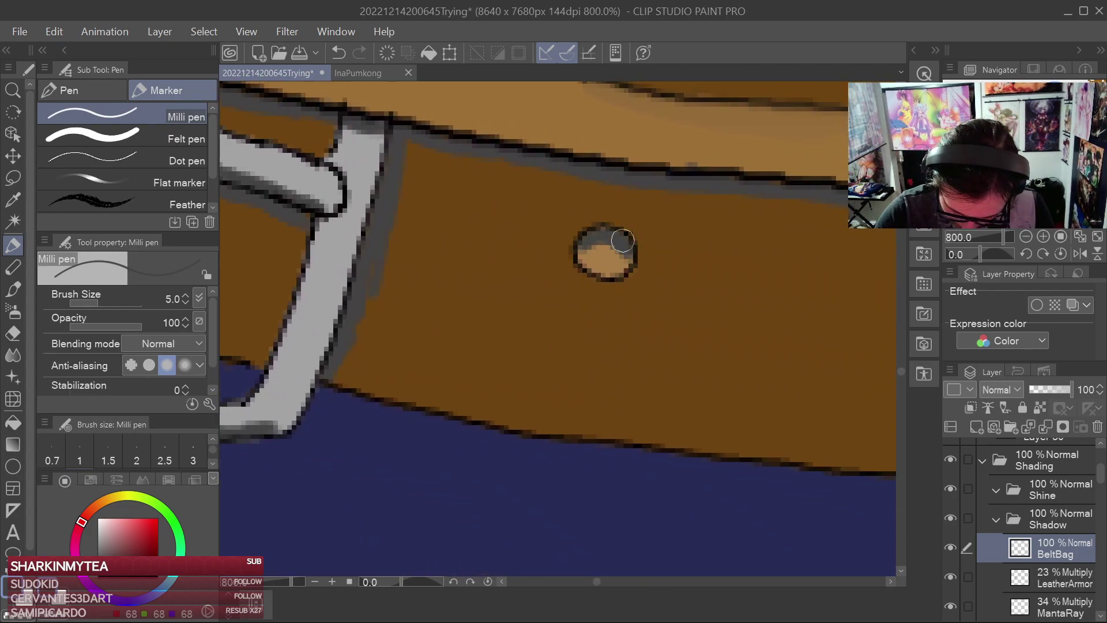
{"action": "key", "text": "space"}
{"action": "left_click_drag", "start_coordinate": [794, 257], "coordinate": [529, 231]}
{"action": "left_click_drag", "start_coordinate": [703, 315], "coordinate": [613, 321]}
{"action": "mouse_move", "coordinate": [586, 256]}
{"action": "left_mouse_down"}
{"action": "mouse_move", "coordinate": [610, 253]}
{"action": "mouse_move", "coordinate": [643, 279]}
{"action": "left_mouse_up"}
Shade the upper part of the two remaining belt holes nearest the bag
{"action": "mouse_move", "coordinate": [730, 308]}
{"action": "left_mouse_down"}
{"action": "mouse_move", "coordinate": [518, 323]}
{"action": "mouse_move", "coordinate": [379, 367]}
{"action": "left_mouse_up"}
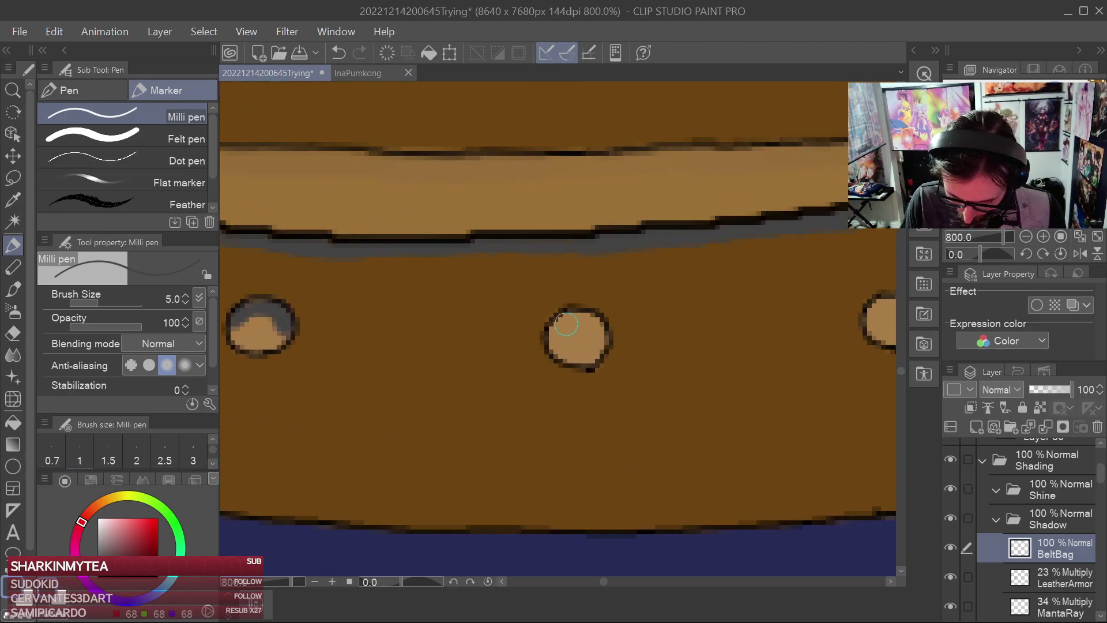
{"action": "mouse_move", "coordinate": [555, 336]}
{"action": "left_mouse_down"}
{"action": "mouse_move", "coordinate": [577, 316]}
{"action": "mouse_move", "coordinate": [599, 317]}
{"action": "mouse_move", "coordinate": [562, 331]}
{"action": "left_mouse_up"}
{"action": "left_click_drag", "start_coordinate": [700, 347], "coordinate": [481, 383]}
{"action": "mouse_move", "coordinate": [654, 363]}
{"action": "left_mouse_down"}
{"action": "mouse_move", "coordinate": [661, 342]}
{"action": "mouse_move", "coordinate": [700, 343]}
{"action": "mouse_move", "coordinate": [666, 348]}
{"action": "left_mouse_up"}
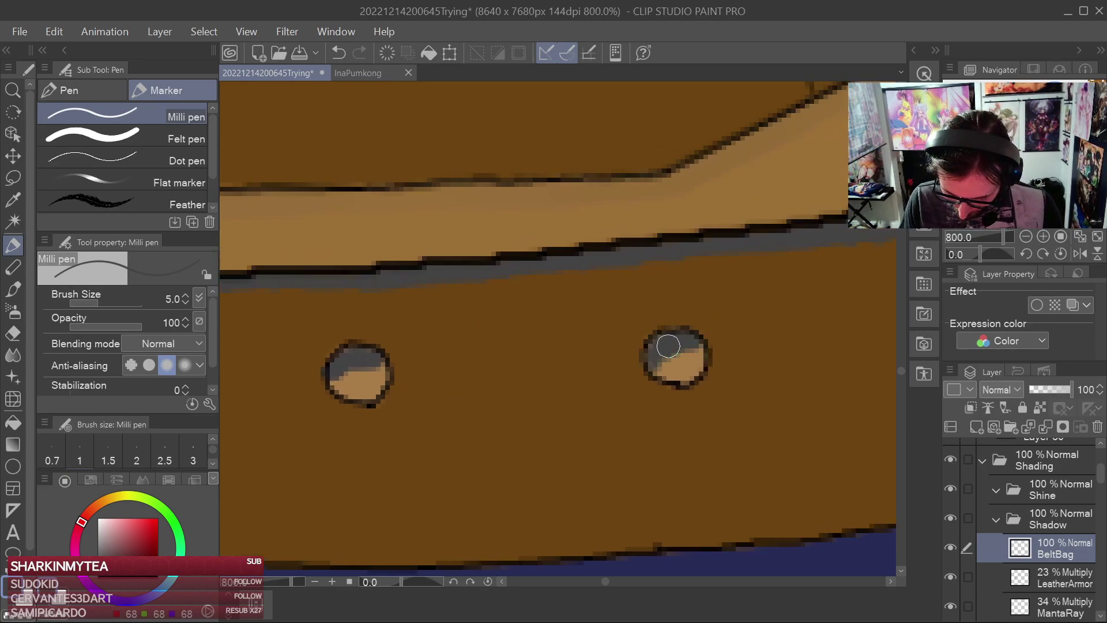
Darken the three holes above the buckle on the bag's strap with the shadow color
{"action": "left_click_drag", "start_coordinate": [721, 374], "coordinate": [462, 460]}
{"action": "left_click_drag", "start_coordinate": [749, 323], "coordinate": [450, 482]}
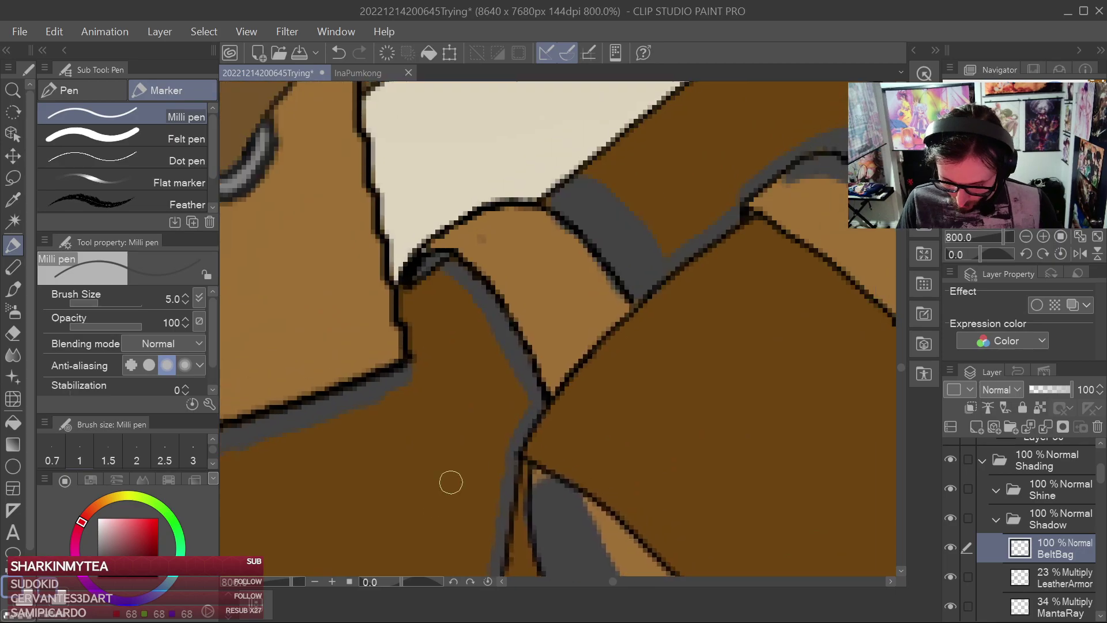
{"action": "scroll", "coordinate": [451, 482], "scroll_direction": "down", "scroll_amount": 2}
{"action": "left_click_drag", "start_coordinate": [768, 431], "coordinate": [548, 265]}
{"action": "left_click_drag", "start_coordinate": [642, 391], "coordinate": [591, 176]}
{"action": "scroll", "coordinate": [622, 269], "scroll_direction": "up", "scroll_amount": 2}
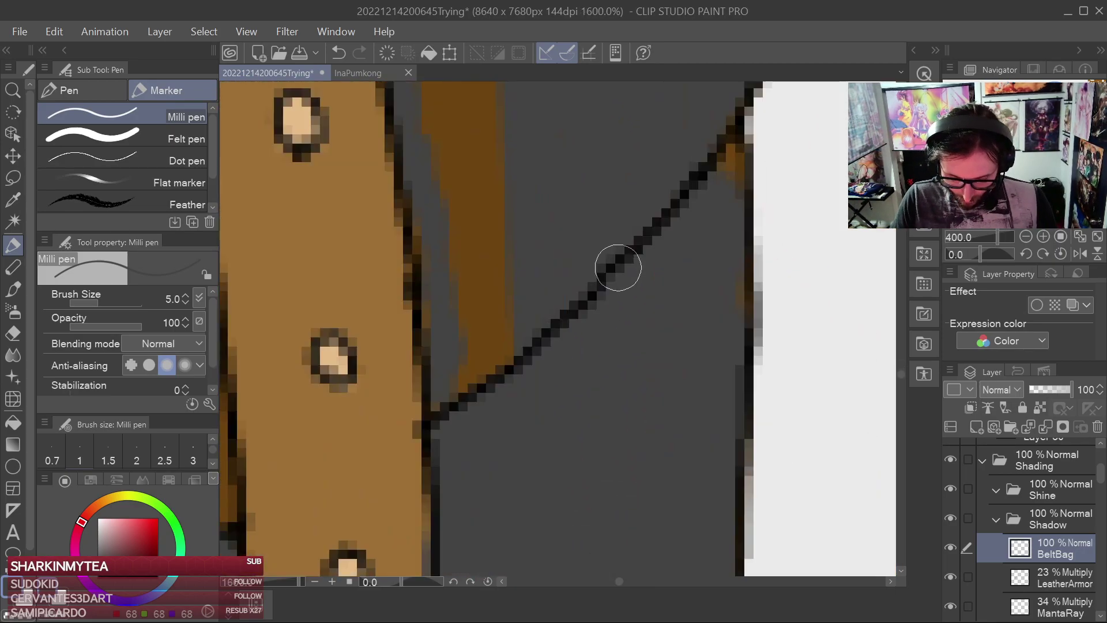
{"action": "left_click_drag", "start_coordinate": [551, 273], "coordinate": [732, 314]}
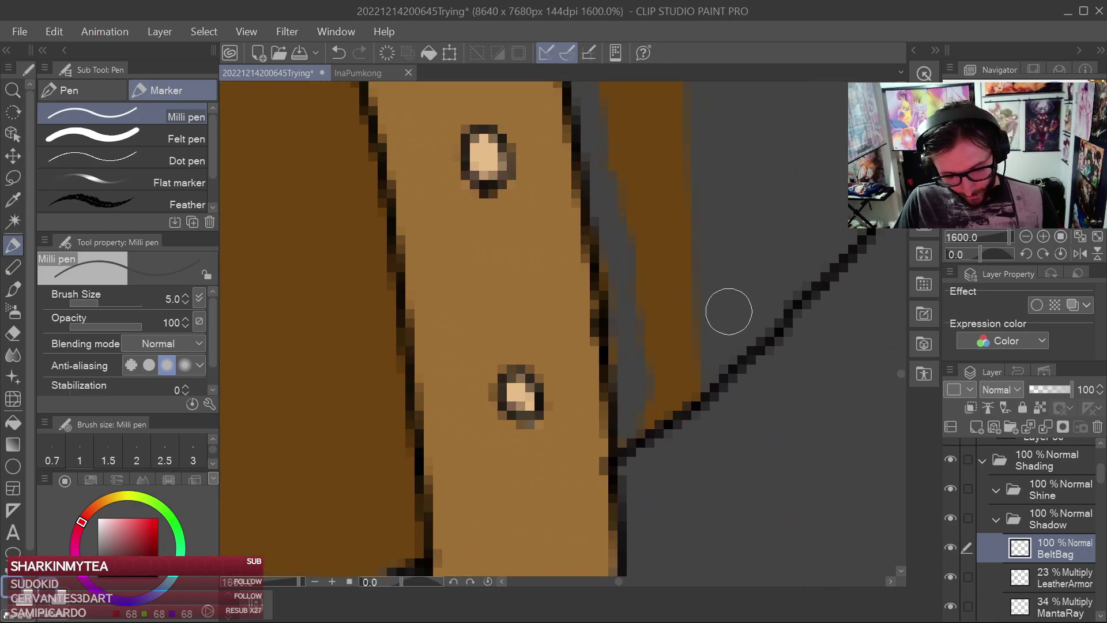
{"action": "mouse_move", "coordinate": [482, 151]}
{"action": "left_mouse_down"}
{"action": "mouse_move", "coordinate": [483, 162]}
{"action": "mouse_move", "coordinate": [486, 150]}
{"action": "left_mouse_up"}
{"action": "left_click_drag", "start_coordinate": [509, 392], "coordinate": [526, 395]}
{"action": "left_click_drag", "start_coordinate": [552, 423], "coordinate": [537, 212]}
{"action": "left_click_drag", "start_coordinate": [517, 402], "coordinate": [521, 398]}
Paint a curved shadow on the bag's rounded lower-left corner
{"action": "scroll", "coordinate": [667, 354], "scroll_direction": "down", "scroll_amount": 3}
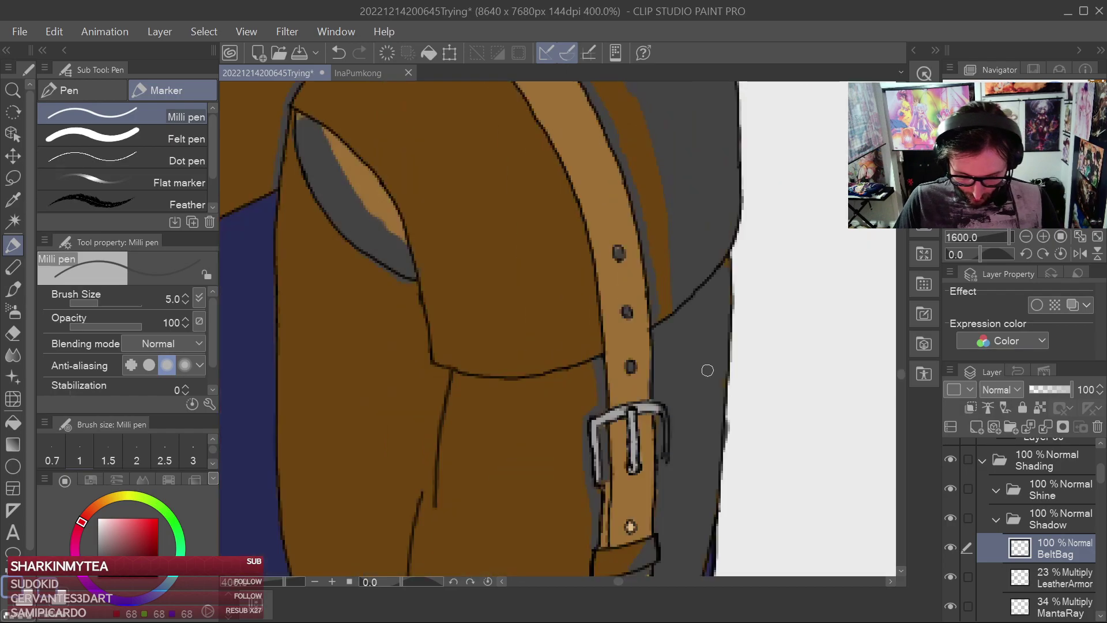
{"action": "scroll", "coordinate": [704, 377], "scroll_direction": "down", "scroll_amount": 2}
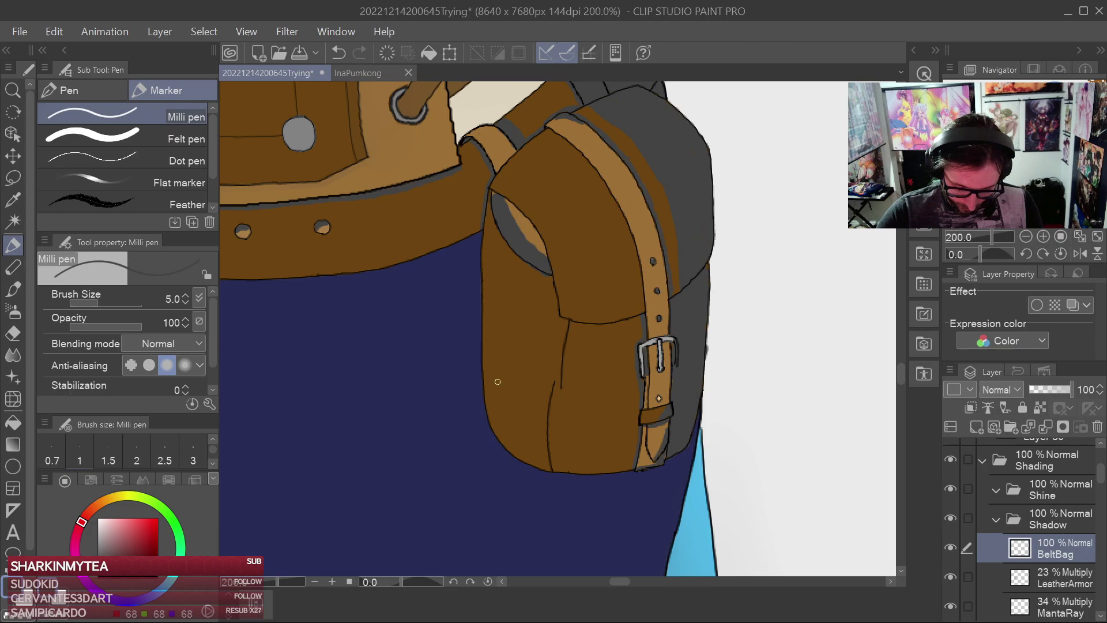
{"action": "left_click_drag", "start_coordinate": [486, 364], "coordinate": [500, 397]}
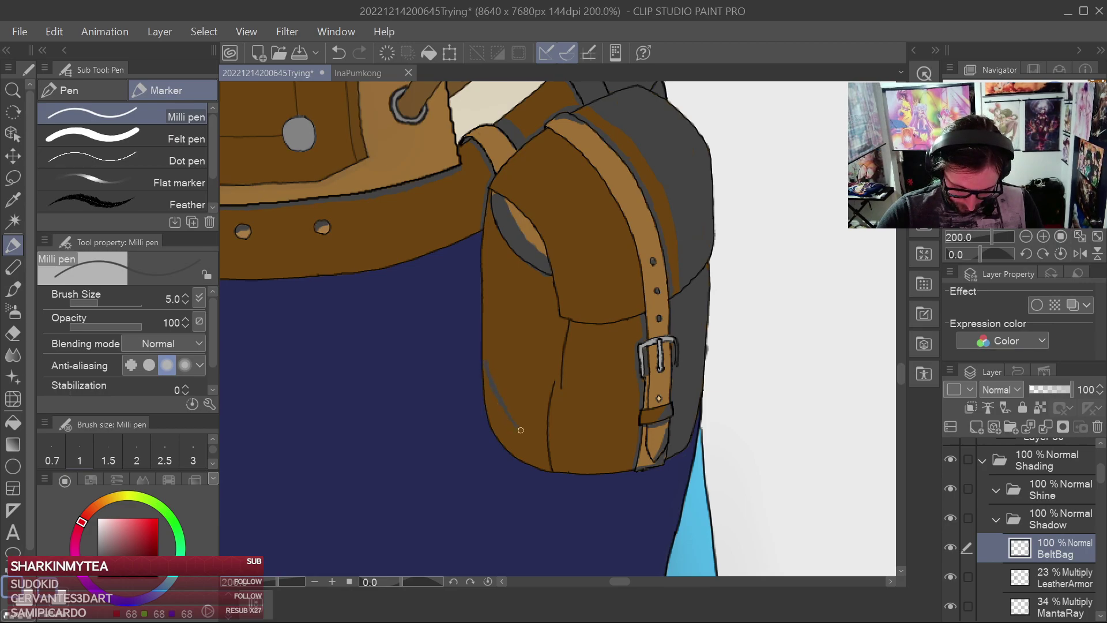
{"action": "left_click_drag", "start_coordinate": [530, 439], "coordinate": [541, 462]}
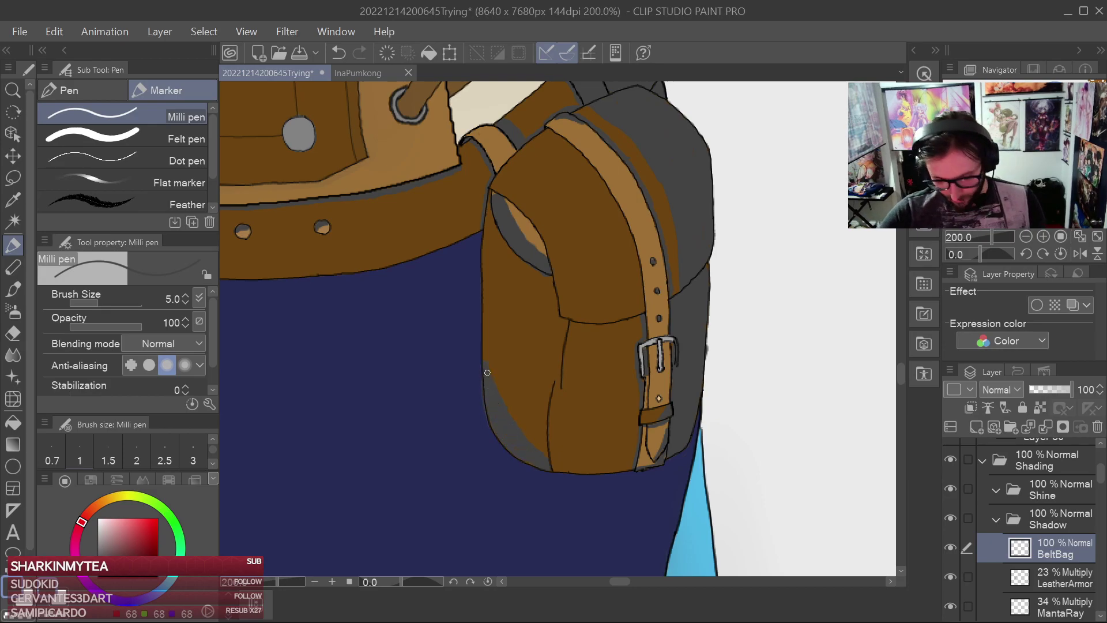
Refine the shadow along the bag's lower-left edge and fill it out toward the base
{"action": "scroll", "coordinate": [487, 373], "scroll_direction": "up", "scroll_amount": 3}
{"action": "mouse_move", "coordinate": [660, 495]}
{"action": "left_mouse_down"}
{"action": "mouse_move", "coordinate": [431, 242]}
{"action": "mouse_move", "coordinate": [295, 164]}
{"action": "left_mouse_up"}
{"action": "mouse_move", "coordinate": [373, 388]}
{"action": "left_mouse_down"}
{"action": "mouse_move", "coordinate": [455, 435]}
{"action": "mouse_move", "coordinate": [379, 405]}
{"action": "mouse_move", "coordinate": [400, 414]}
{"action": "mouse_move", "coordinate": [363, 416]}
{"action": "mouse_move", "coordinate": [504, 435]}
{"action": "mouse_move", "coordinate": [415, 430]}
{"action": "left_mouse_up"}
{"action": "mouse_move", "coordinate": [298, 383]}
{"action": "left_mouse_down"}
{"action": "mouse_move", "coordinate": [475, 445]}
{"action": "mouse_move", "coordinate": [460, 436]}
{"action": "mouse_move", "coordinate": [471, 422]}
{"action": "mouse_move", "coordinate": [431, 395]}
{"action": "left_mouse_up"}
{"action": "left_click_drag", "start_coordinate": [344, 247], "coordinate": [469, 387]}
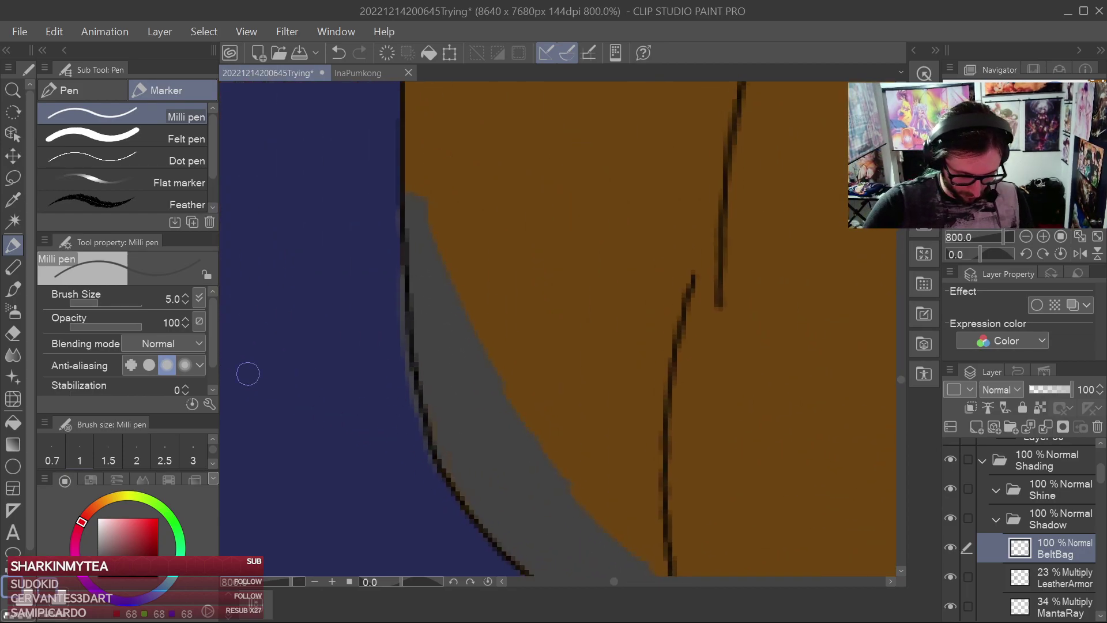
Erase the shadow spilling past the bag's left outline with the Hard eraser, and save the illustration
{"action": "left_click", "coordinate": [13, 333]}
{"action": "left_click_drag", "start_coordinate": [389, 233], "coordinate": [400, 371]}
{"action": "scroll", "coordinate": [552, 474], "scroll_direction": "down", "scroll_amount": 5}
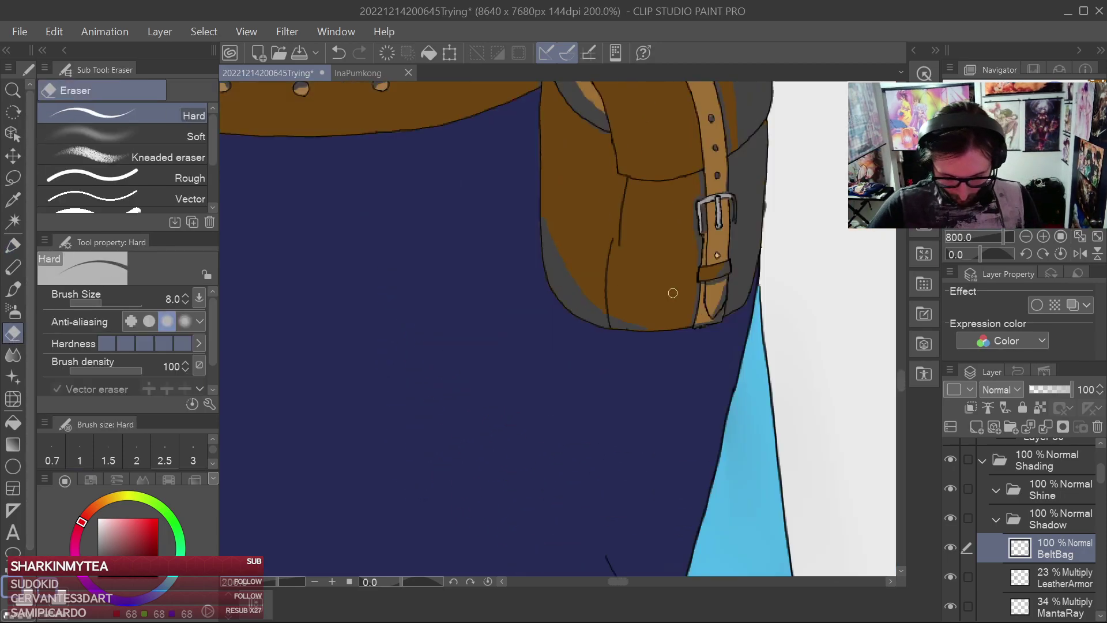
{"action": "key", "text": "ctrl+s"}
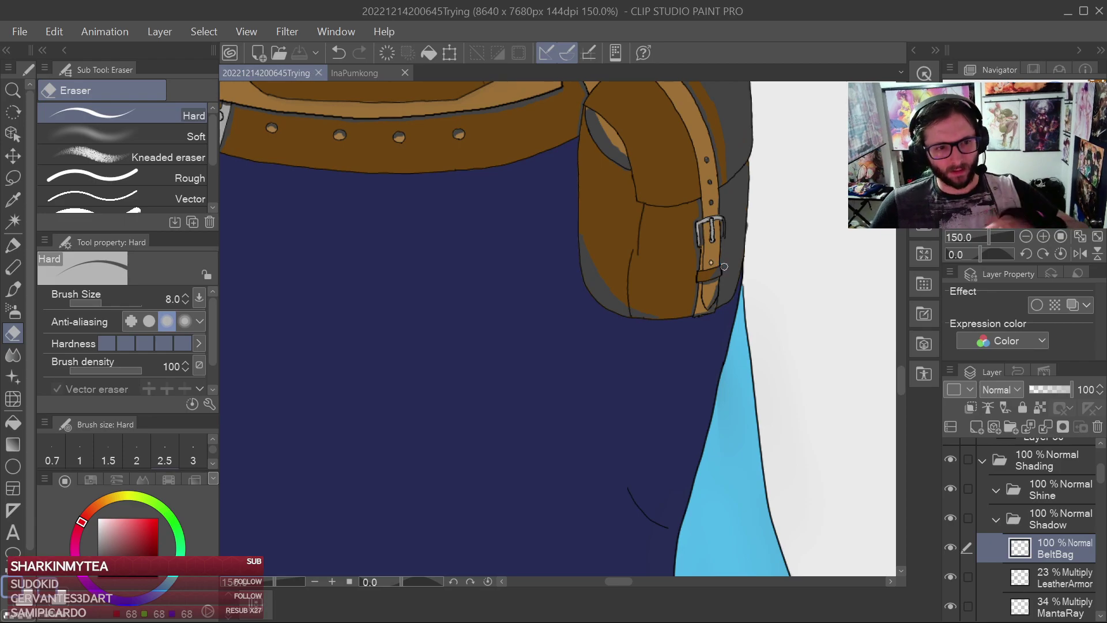
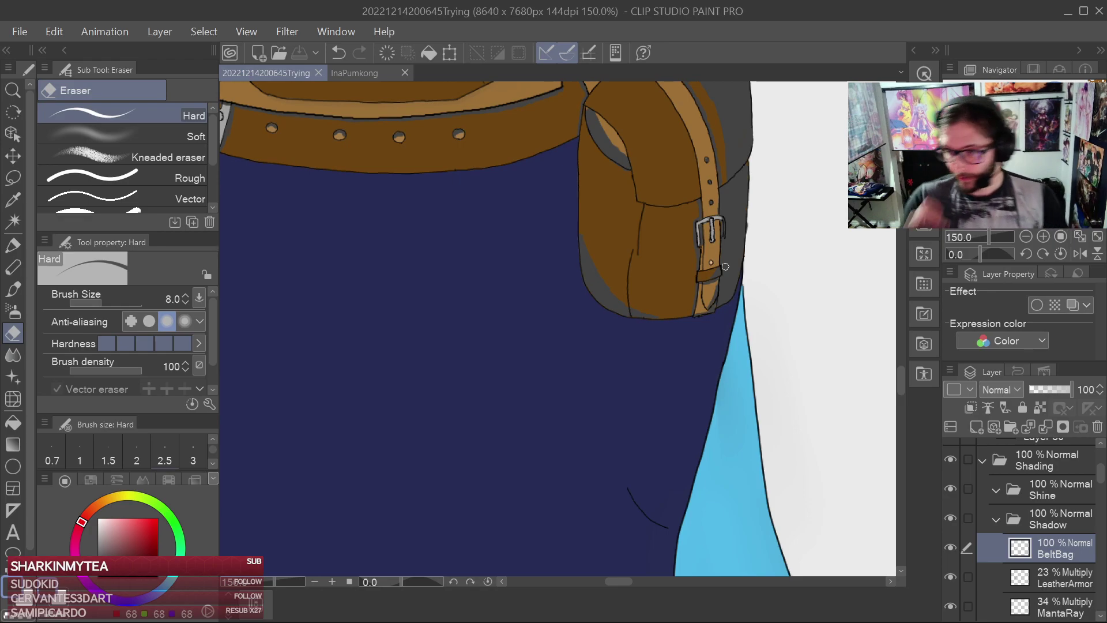
Examine the shading across the whole character, comparing the artwork with the Face shadow layer hidden and shown
{"action": "left_click_drag", "start_coordinate": [611, 365], "coordinate": [732, 443]}
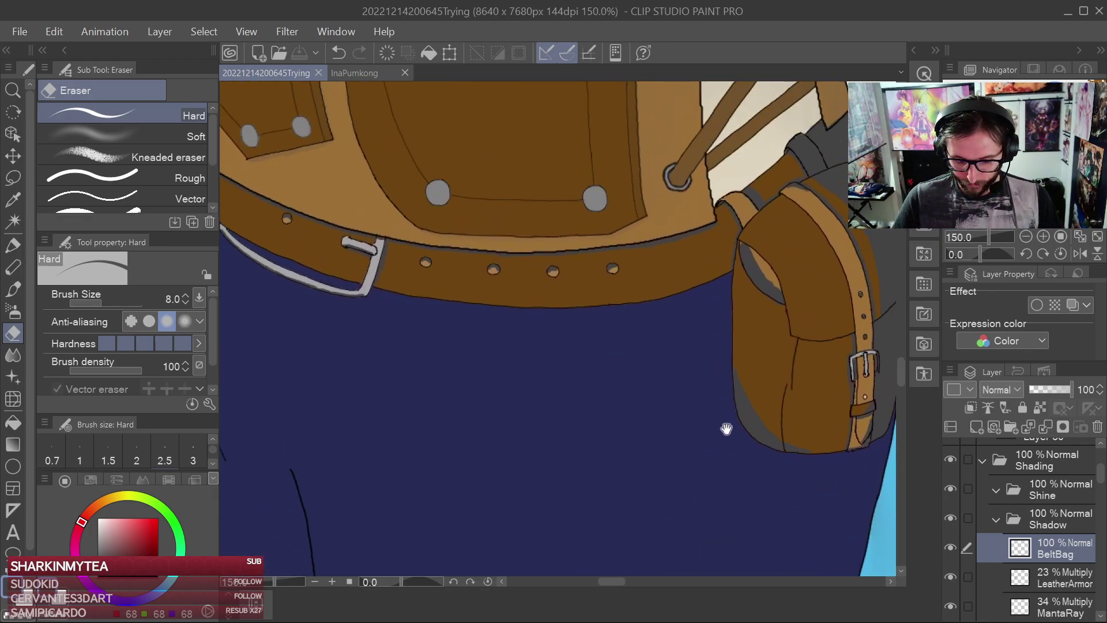
{"action": "left_click_drag", "start_coordinate": [657, 376], "coordinate": [806, 370]}
{"action": "left_click_drag", "start_coordinate": [708, 385], "coordinate": [712, 460]}
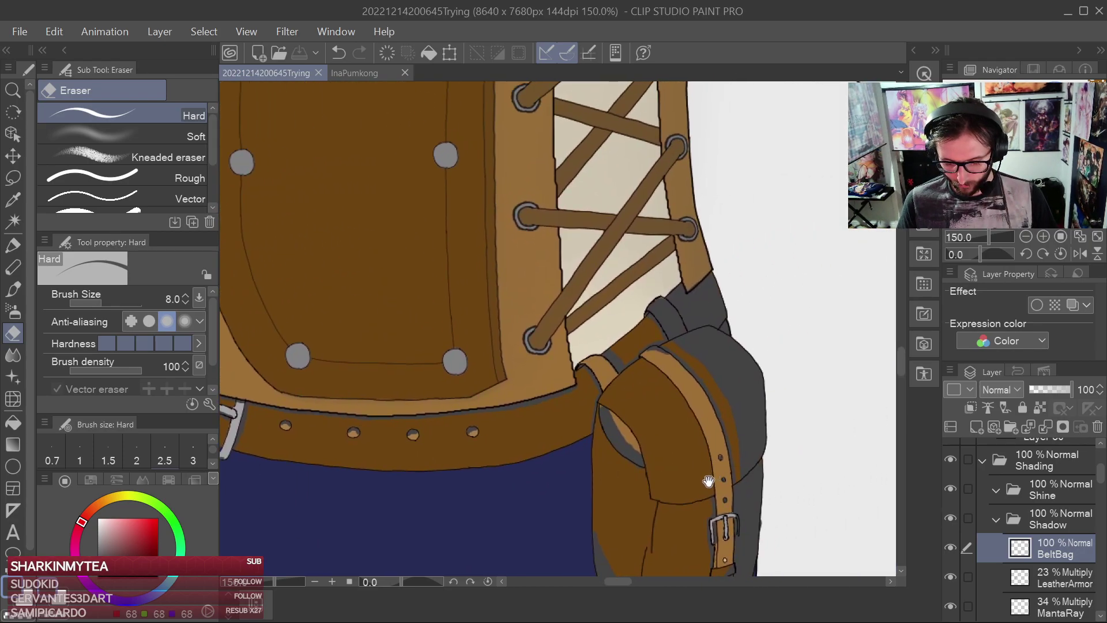
{"action": "scroll", "coordinate": [709, 482], "scroll_direction": "down", "scroll_amount": 4}
{"action": "left_click", "coordinate": [950, 576]}
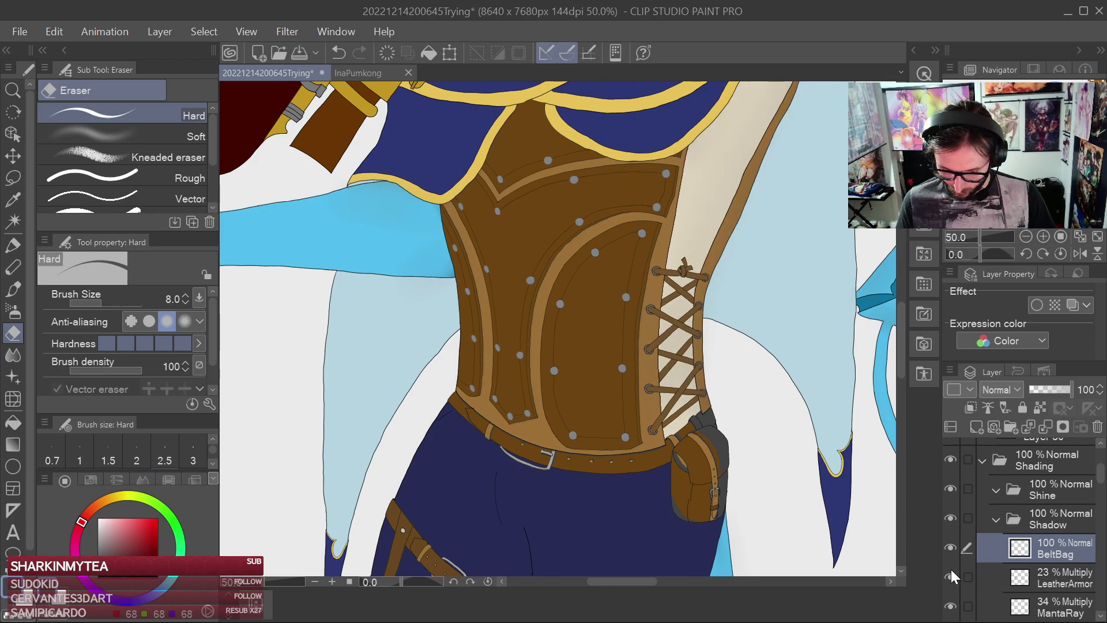
{"action": "scroll", "coordinate": [787, 460], "scroll_direction": "down", "scroll_amount": 1}
{"action": "scroll", "coordinate": [737, 497], "scroll_direction": "down", "scroll_amount": 1}
{"action": "mouse_move", "coordinate": [736, 497]}
{"action": "left_mouse_down"}
{"action": "mouse_move", "coordinate": [776, 364]}
{"action": "mouse_move", "coordinate": [741, 485]}
{"action": "left_mouse_up"}
{"action": "left_click_drag", "start_coordinate": [755, 426], "coordinate": [715, 498]}
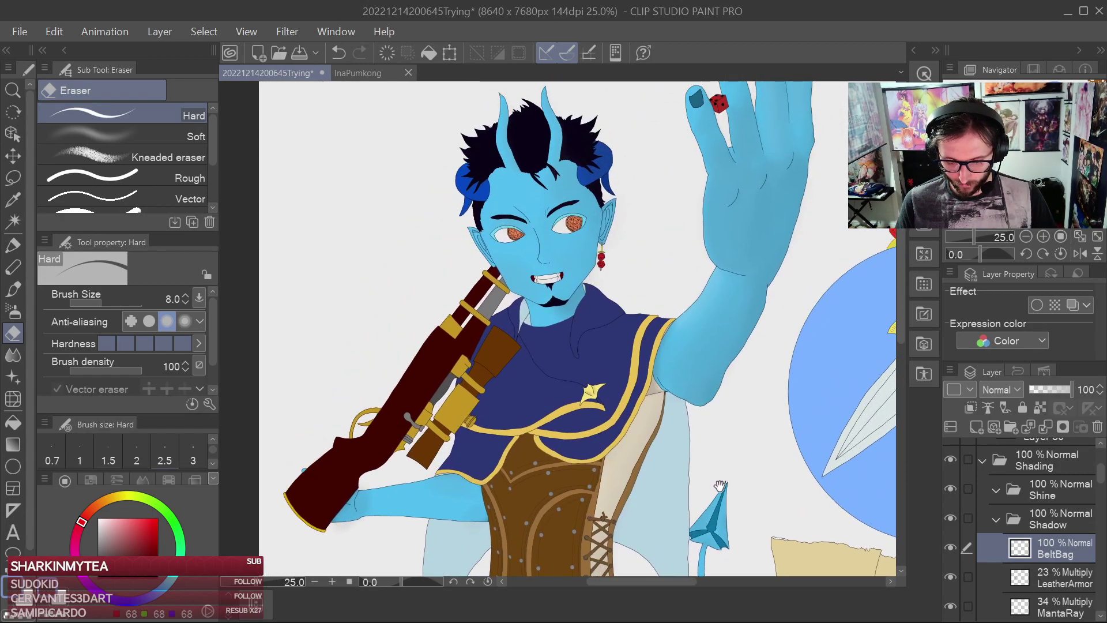
{"action": "left_click", "coordinate": [1102, 616]}
{"action": "left_click", "coordinate": [1102, 616]}
{"action": "left_click", "coordinate": [1101, 616]}
{"action": "left_click", "coordinate": [1102, 616]}
{"action": "left_click", "coordinate": [950, 594]}
{"action": "left_click", "coordinate": [950, 594]}
{"action": "left_click_drag", "start_coordinate": [708, 499], "coordinate": [728, 249]}
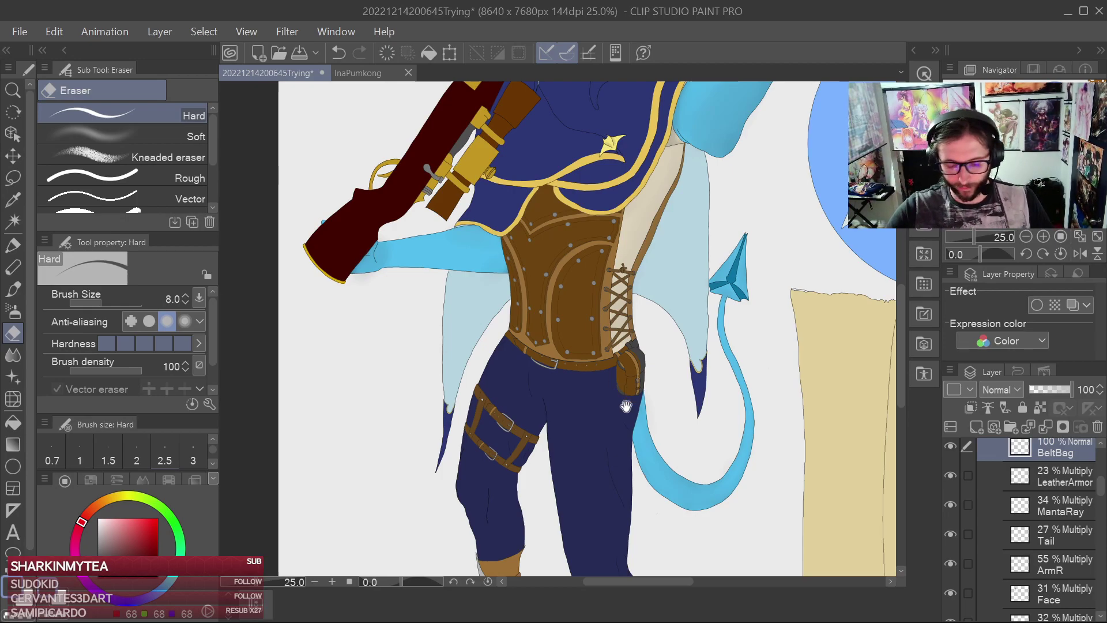
{"action": "left_click_drag", "start_coordinate": [623, 399], "coordinate": [641, 263]}
Soften the shadow in the bag's leaf-shaped side opening with Soft Blend at brush size 30
{"action": "scroll", "coordinate": [644, 259], "scroll_direction": "up", "scroll_amount": 4}
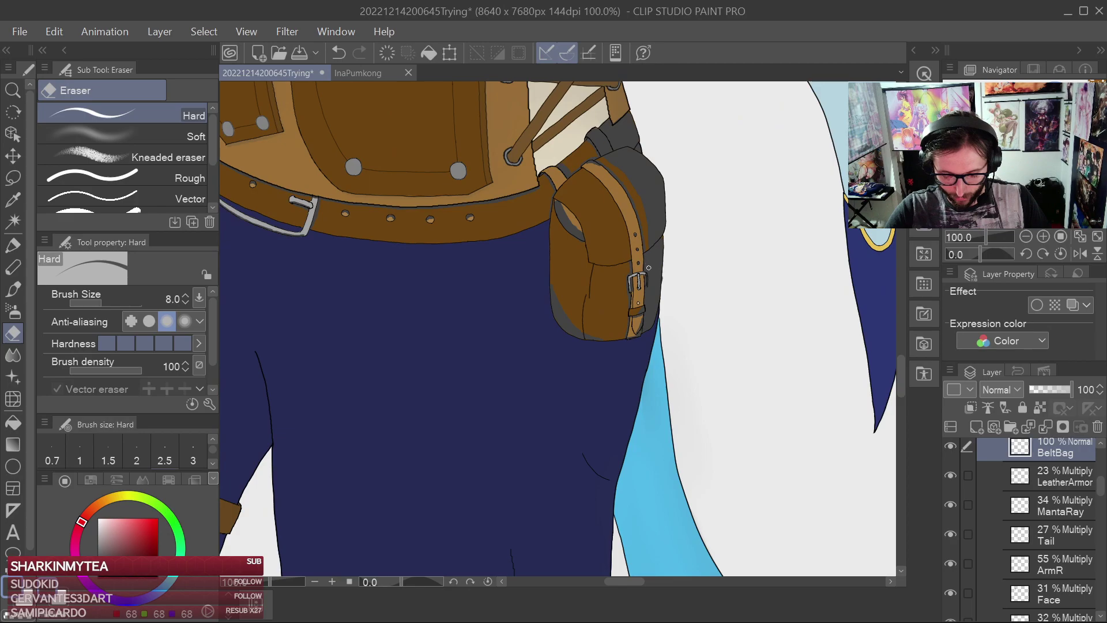
{"action": "scroll", "coordinate": [649, 267], "scroll_direction": "up", "scroll_amount": 1}
{"action": "left_click", "coordinate": [13, 354]}
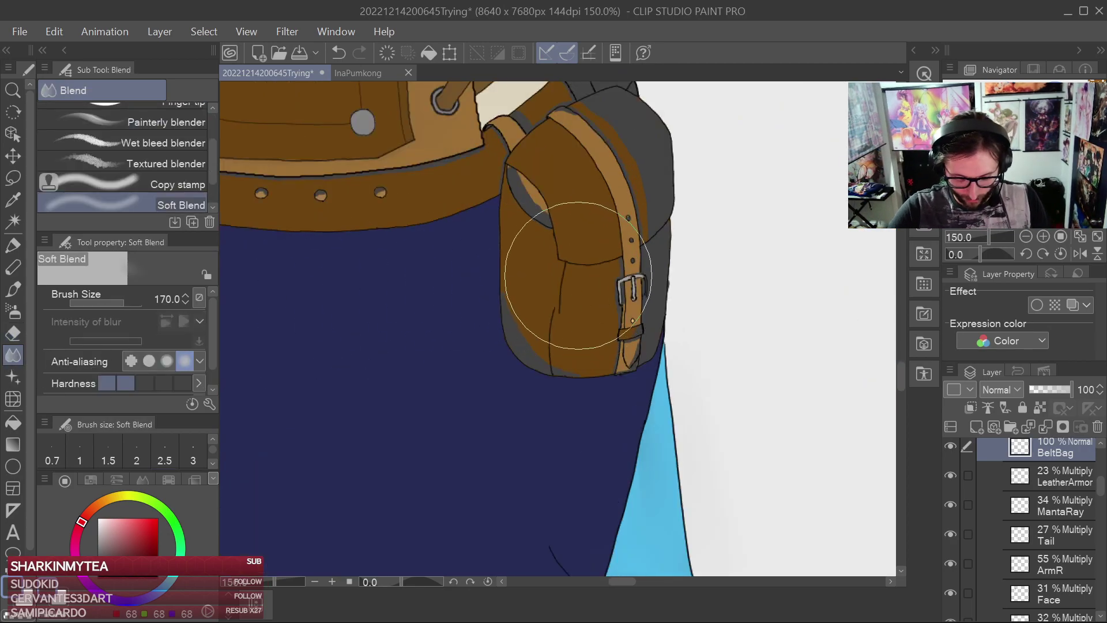
{"action": "key", "text": "bracketleft"}
{"action": "key", "text": "bracketleft"}
{"action": "key", "text": "bracketleft"}
{"action": "key", "text": "bracketleft"}
{"action": "key", "text": "bracketleft"}
{"action": "key", "text": "bracketleft"}
{"action": "key", "text": "bracketleft"}
{"action": "key", "text": "bracketleft"}
{"action": "left_click_drag", "start_coordinate": [607, 259], "coordinate": [600, 252]}
{"action": "scroll", "coordinate": [630, 375], "scroll_direction": "up", "scroll_amount": 3}
{"action": "mouse_move", "coordinate": [621, 363]}
{"action": "left_mouse_down"}
{"action": "mouse_move", "coordinate": [623, 401]}
{"action": "mouse_move", "coordinate": [547, 307]}
{"action": "left_mouse_up"}
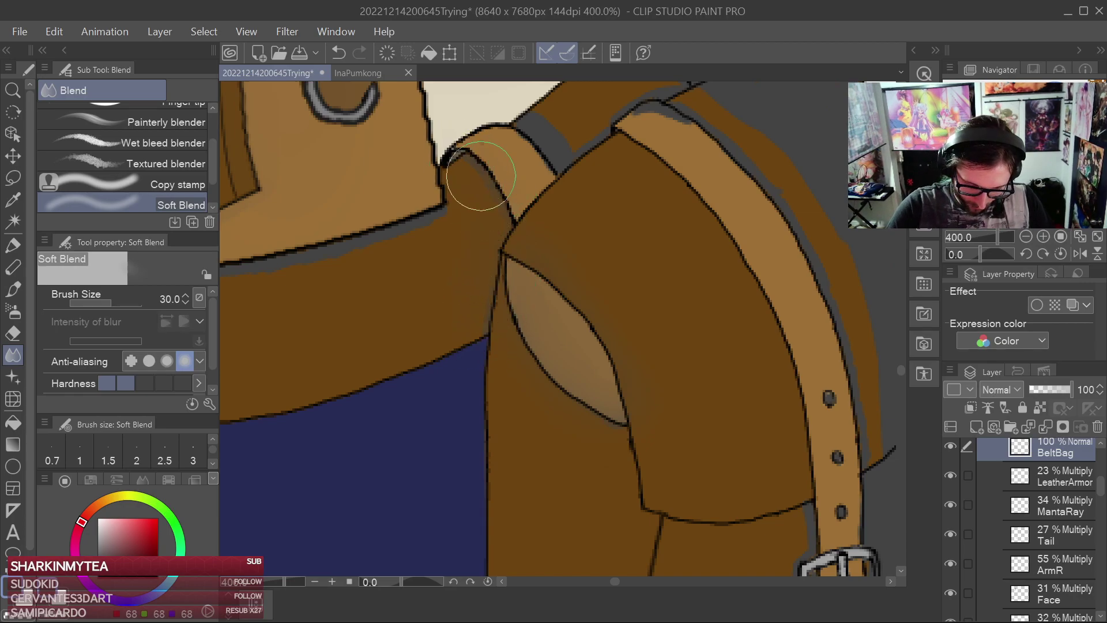
Blend the shadows on the belt loops, behind the bag, and along the upper strap and flap
{"action": "left_click_drag", "start_coordinate": [621, 229], "coordinate": [537, 341]}
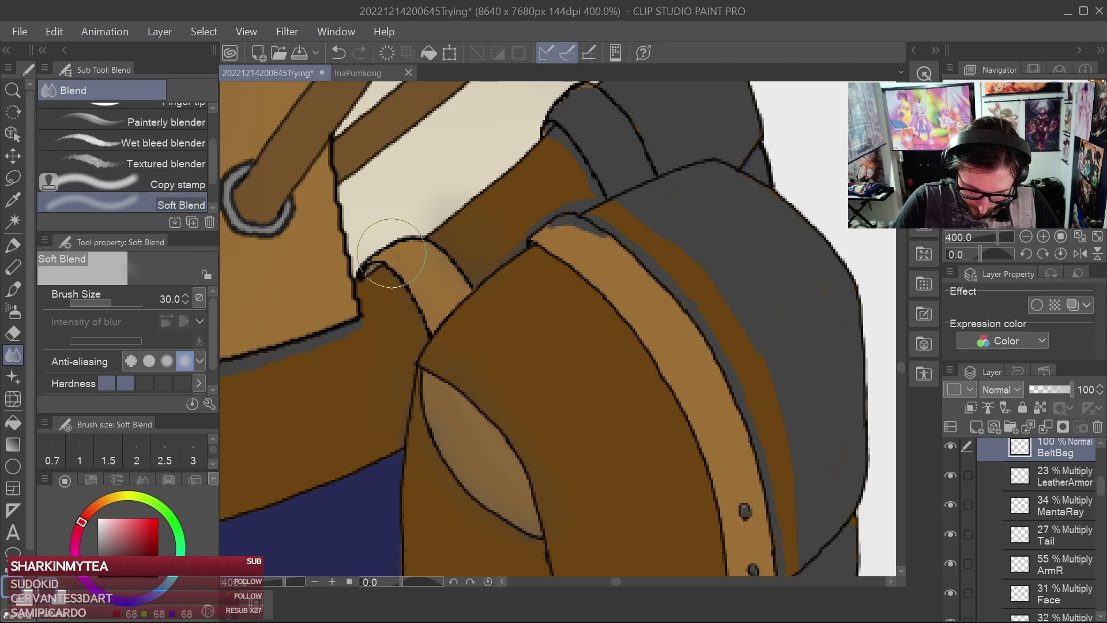
{"action": "mouse_move", "coordinate": [504, 208]}
{"action": "left_mouse_down"}
{"action": "mouse_move", "coordinate": [505, 247]}
{"action": "mouse_move", "coordinate": [598, 192]}
{"action": "mouse_move", "coordinate": [563, 181]}
{"action": "mouse_move", "coordinate": [570, 167]}
{"action": "mouse_move", "coordinate": [601, 171]}
{"action": "mouse_move", "coordinate": [597, 111]}
{"action": "mouse_move", "coordinate": [631, 132]}
{"action": "mouse_move", "coordinate": [657, 249]}
{"action": "left_mouse_up"}
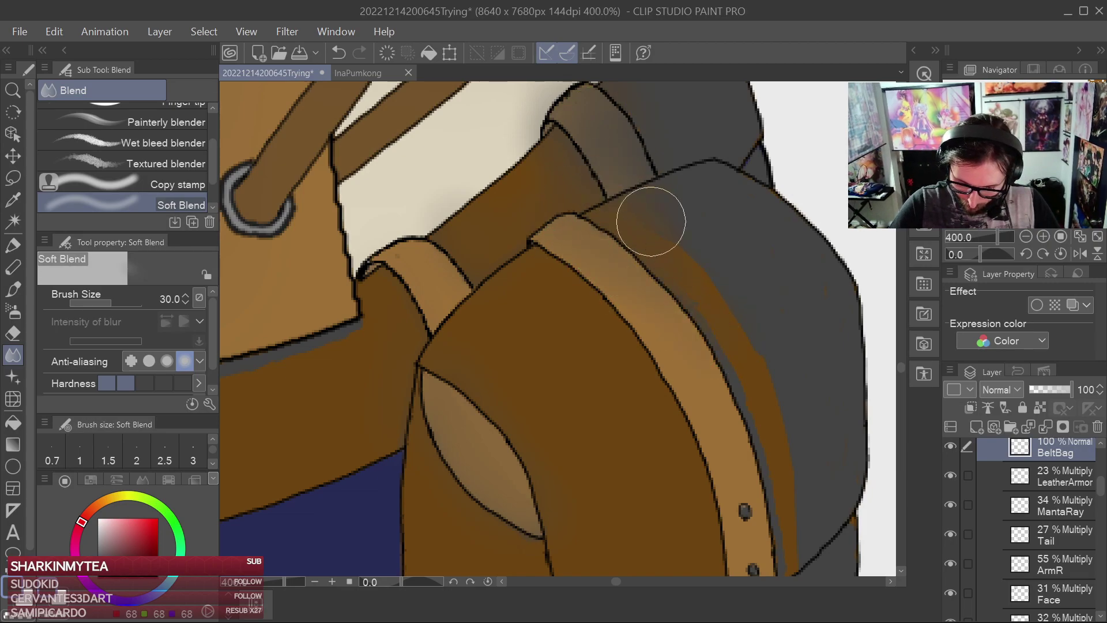
{"action": "left_click_drag", "start_coordinate": [727, 335], "coordinate": [781, 361]}
{"action": "mouse_move", "coordinate": [749, 222]}
{"action": "left_mouse_down"}
{"action": "mouse_move", "coordinate": [756, 240]}
{"action": "mouse_move", "coordinate": [736, 394]}
{"action": "left_mouse_up"}
{"action": "mouse_move", "coordinate": [641, 231]}
{"action": "left_mouse_down"}
{"action": "mouse_move", "coordinate": [677, 253]}
{"action": "mouse_move", "coordinate": [659, 356]}
{"action": "mouse_move", "coordinate": [691, 303]}
{"action": "mouse_move", "coordinate": [745, 263]}
{"action": "mouse_move", "coordinate": [735, 401]}
{"action": "mouse_move", "coordinate": [757, 323]}
{"action": "mouse_move", "coordinate": [687, 250]}
{"action": "left_mouse_up"}
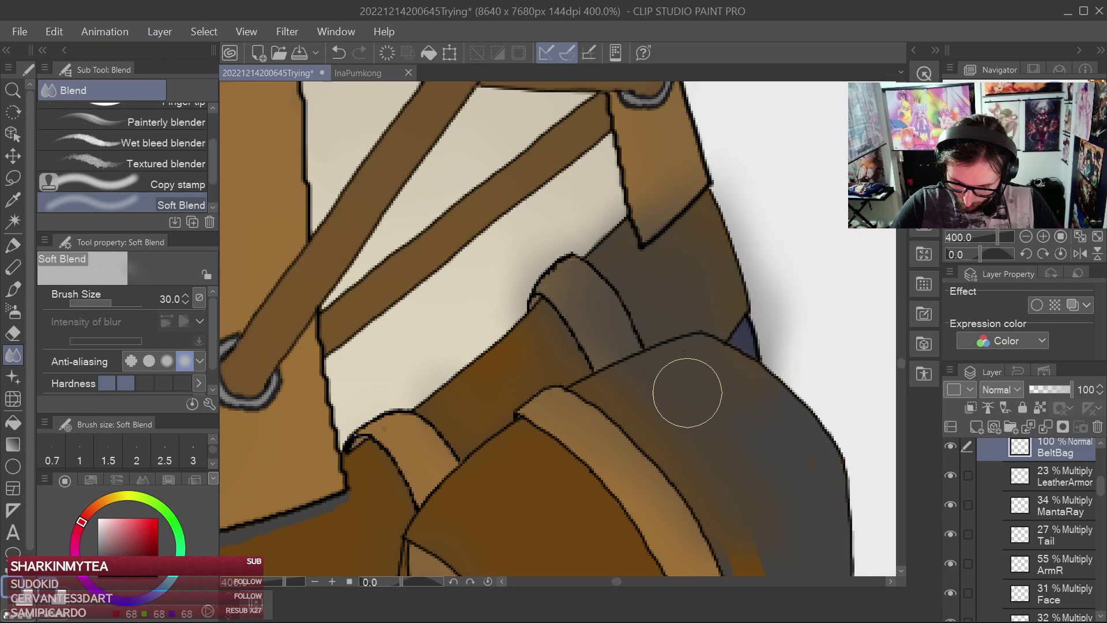
{"action": "mouse_move", "coordinate": [667, 411]}
{"action": "left_mouse_down"}
{"action": "mouse_move", "coordinate": [697, 464]}
{"action": "mouse_move", "coordinate": [776, 527]}
{"action": "mouse_move", "coordinate": [803, 465]}
{"action": "mouse_move", "coordinate": [644, 225]}
{"action": "mouse_move", "coordinate": [617, 337]}
{"action": "left_mouse_up"}
{"action": "left_click_drag", "start_coordinate": [654, 425], "coordinate": [630, 162]}
{"action": "left_click_drag", "start_coordinate": [579, 358], "coordinate": [580, 413]}
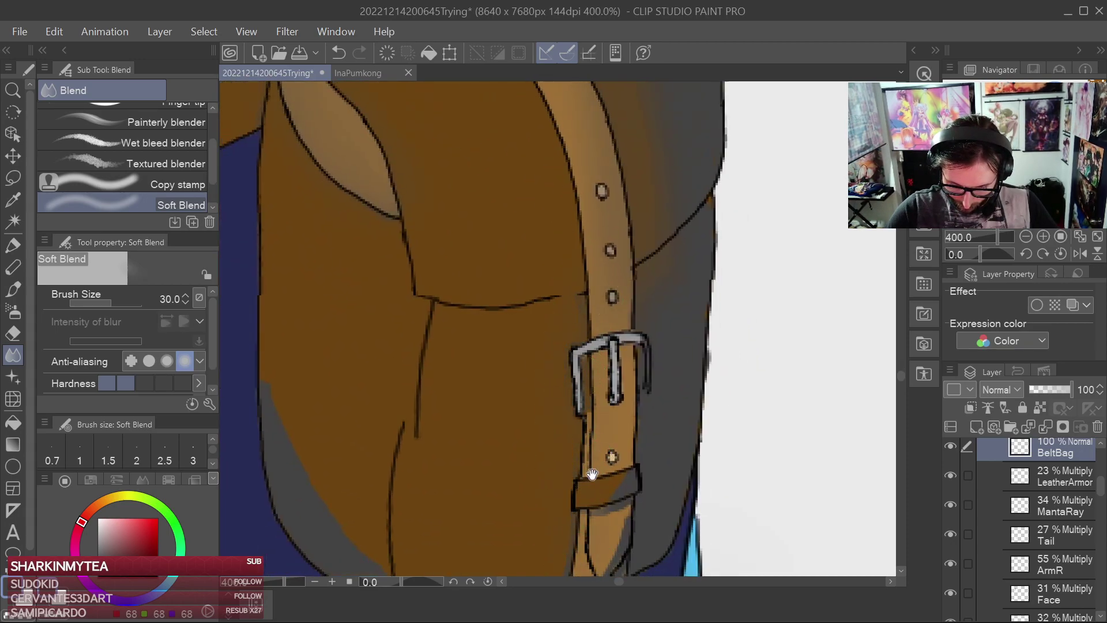
Blend the shadow around the buckle, the strap's lower end and the bag's right side below the flap
{"action": "left_click_drag", "start_coordinate": [591, 466], "coordinate": [608, 244]}
{"action": "mouse_move", "coordinate": [592, 297]}
{"action": "left_mouse_down"}
{"action": "mouse_move", "coordinate": [634, 243]}
{"action": "mouse_move", "coordinate": [648, 249]}
{"action": "mouse_move", "coordinate": [670, 377]}
{"action": "mouse_move", "coordinate": [687, 348]}
{"action": "mouse_move", "coordinate": [667, 287]}
{"action": "mouse_move", "coordinate": [673, 244]}
{"action": "left_mouse_up"}
{"action": "left_click_drag", "start_coordinate": [692, 176], "coordinate": [596, 432]}
{"action": "mouse_move", "coordinate": [598, 386]}
{"action": "left_mouse_down"}
{"action": "mouse_move", "coordinate": [620, 211]}
{"action": "mouse_move", "coordinate": [638, 210]}
{"action": "mouse_move", "coordinate": [575, 457]}
{"action": "left_mouse_up"}
{"action": "left_click_drag", "start_coordinate": [583, 387], "coordinate": [560, 541]}
{"action": "left_click_drag", "start_coordinate": [586, 428], "coordinate": [597, 228]}
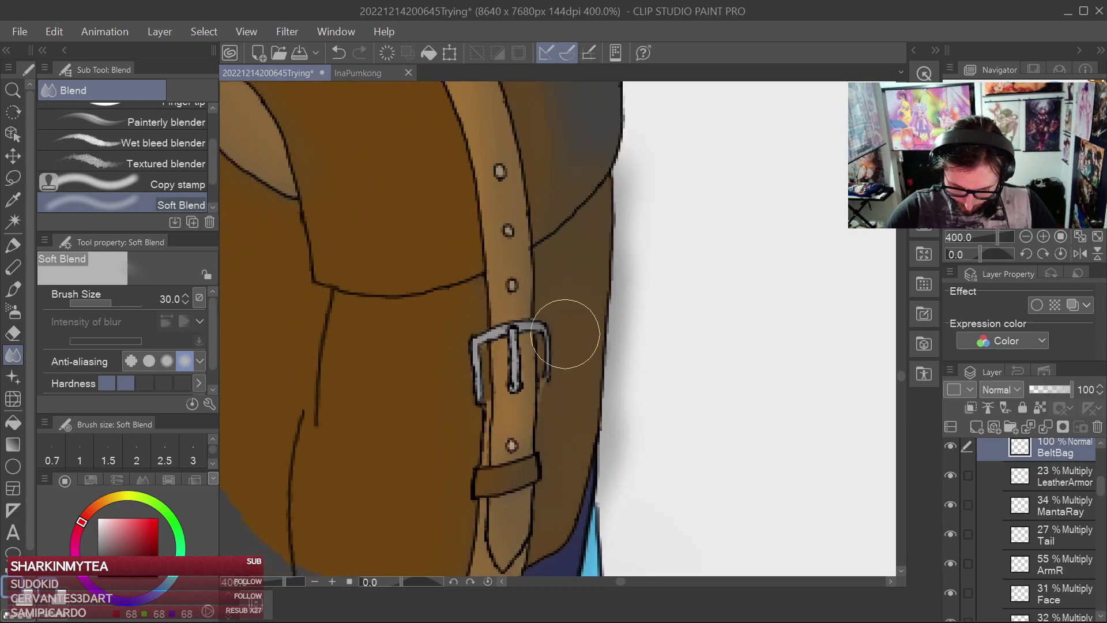
Smooth out the remaining gray patches on the right part of the bag's flap with Soft Blend
{"action": "scroll", "coordinate": [566, 333], "scroll_direction": "up", "scroll_amount": 4}
{"action": "left_click_drag", "start_coordinate": [553, 452], "coordinate": [569, 267]}
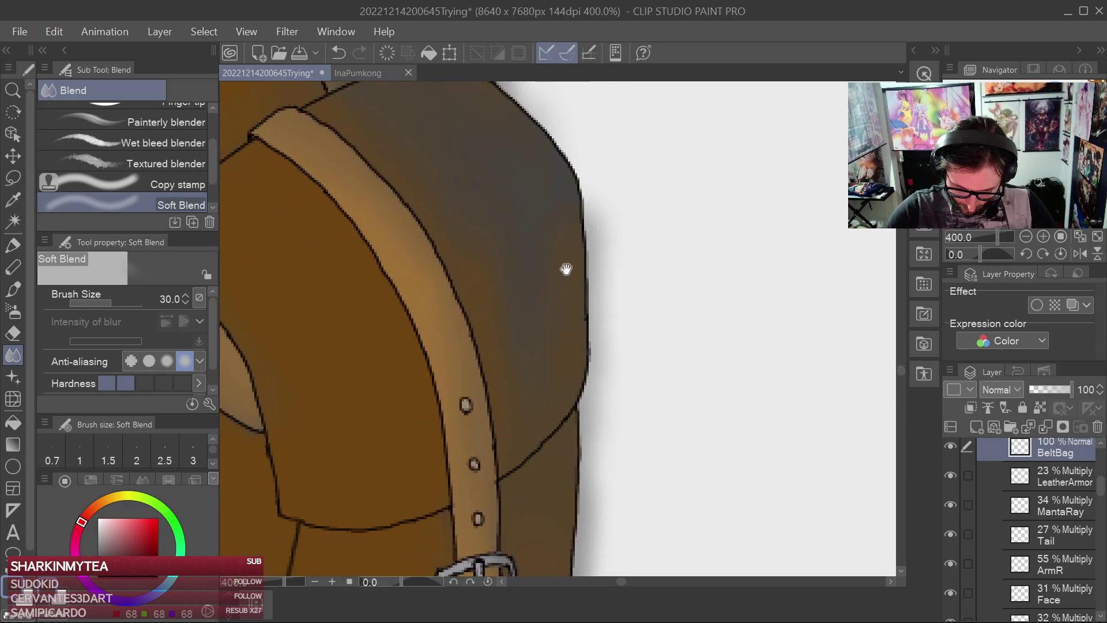
{"action": "scroll", "coordinate": [534, 370], "scroll_direction": "up", "scroll_amount": 3}
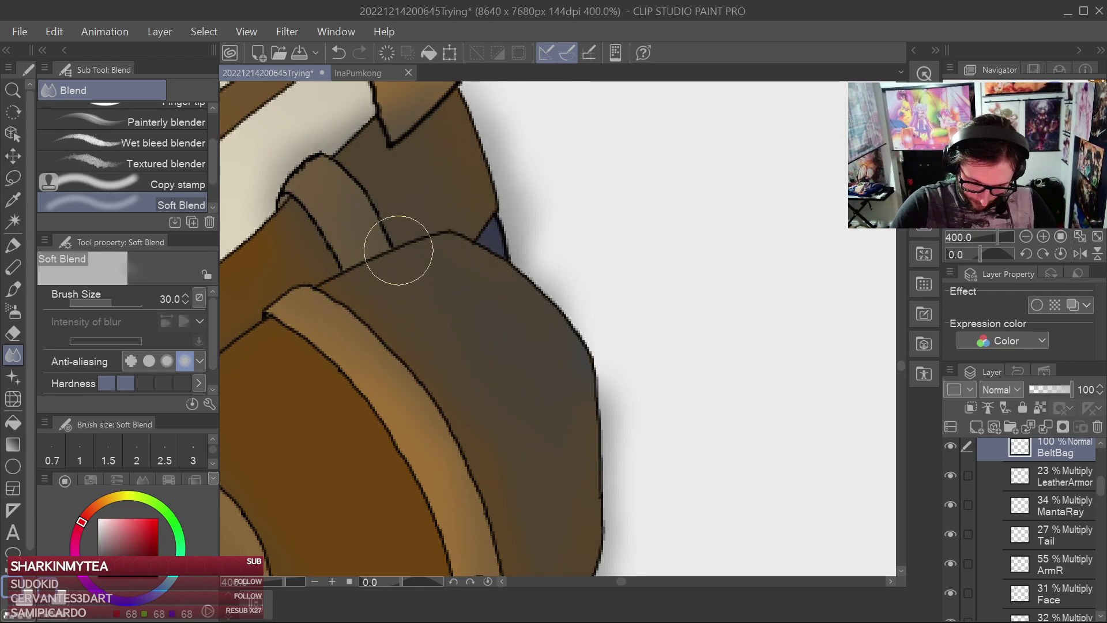
{"action": "mouse_move", "coordinate": [575, 442]}
{"action": "left_mouse_down"}
{"action": "mouse_move", "coordinate": [563, 323]}
{"action": "mouse_move", "coordinate": [514, 302]}
{"action": "left_mouse_up"}
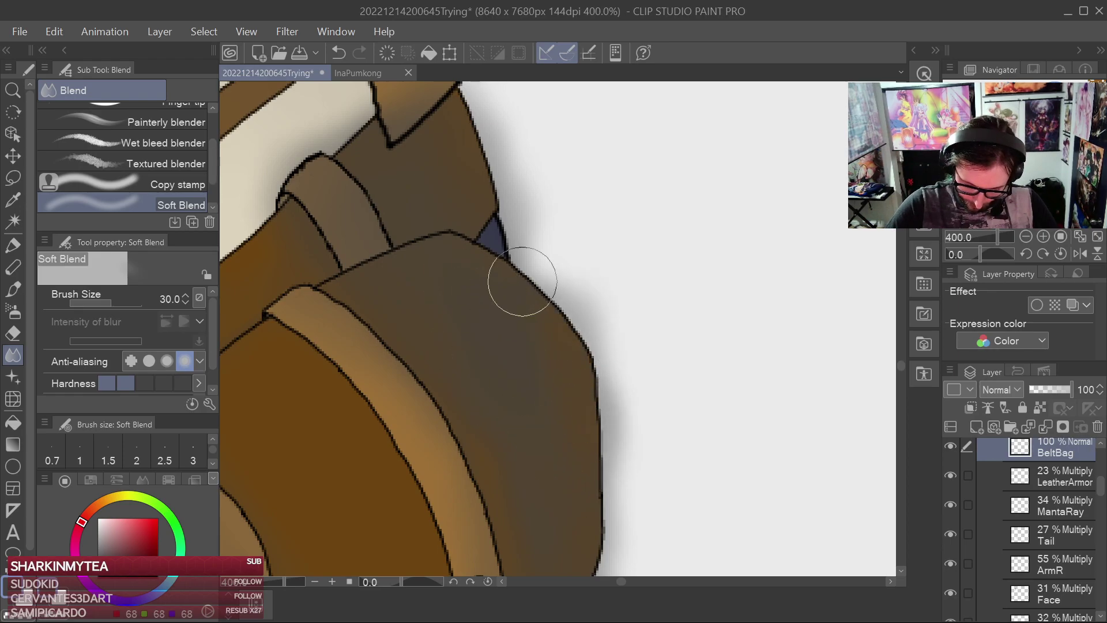
{"action": "mouse_move", "coordinate": [529, 467]}
{"action": "left_mouse_down"}
{"action": "mouse_move", "coordinate": [507, 260]}
{"action": "mouse_move", "coordinate": [544, 452]}
{"action": "left_mouse_up"}
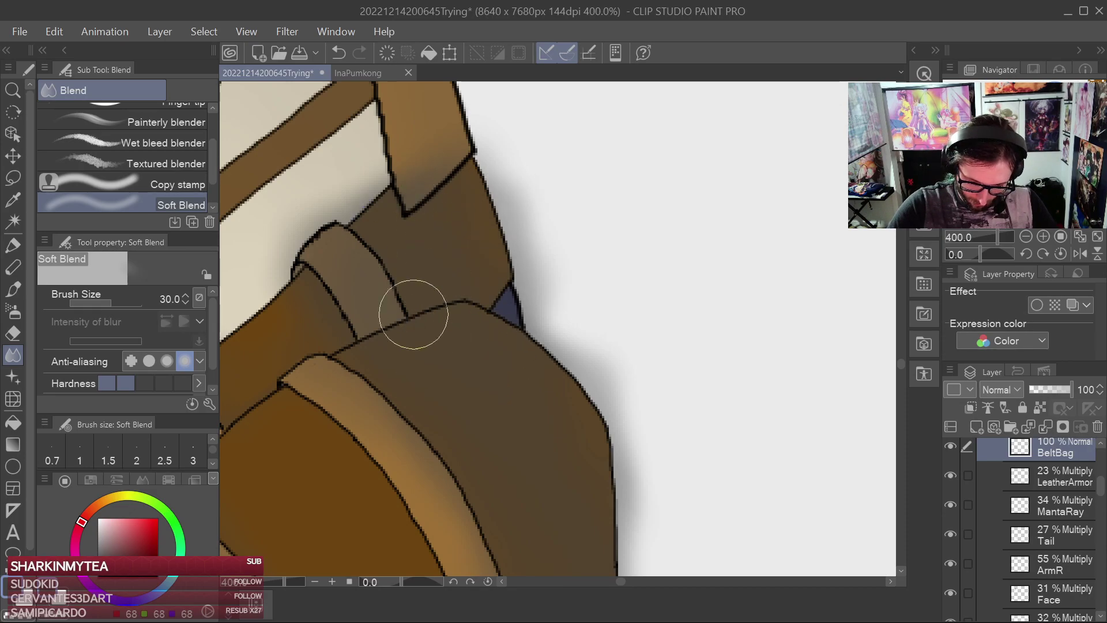
Blend the shadow on the bag's rounded lower-left corner and along its base
{"action": "scroll", "coordinate": [630, 106], "scroll_direction": "down", "scroll_amount": 5}
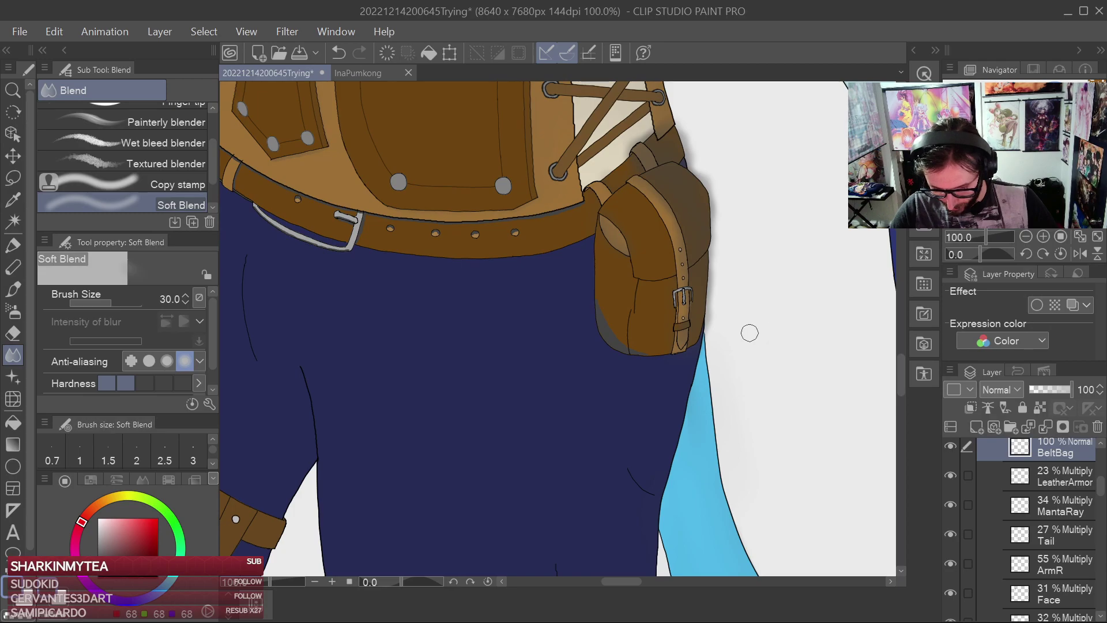
{"action": "scroll", "coordinate": [700, 359], "scroll_direction": "up", "scroll_amount": 5}
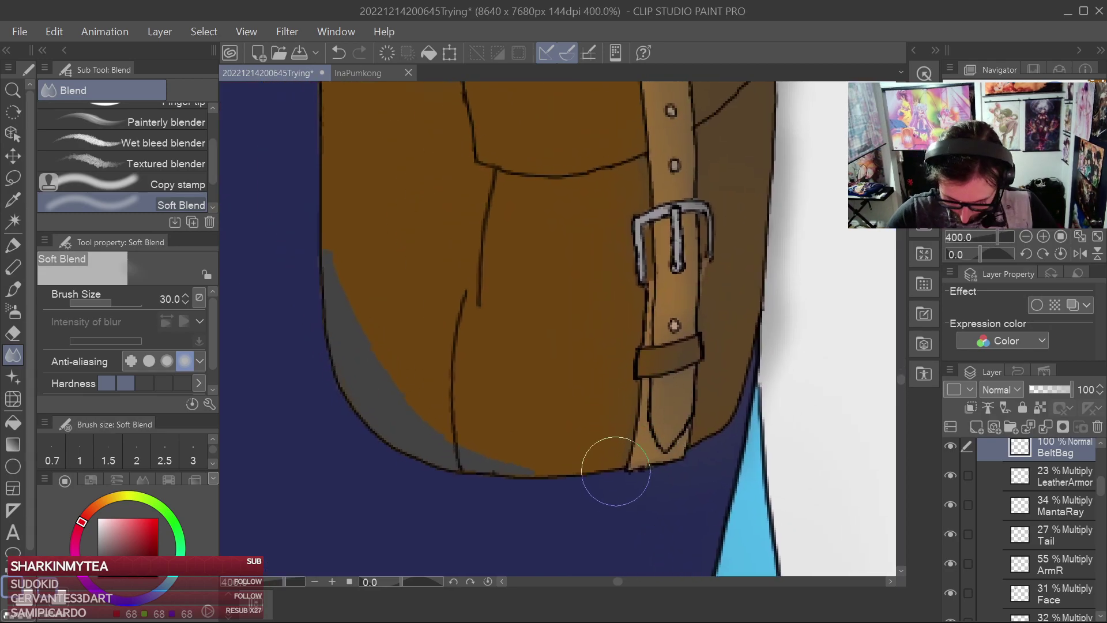
{"action": "left_click_drag", "start_coordinate": [644, 300], "coordinate": [627, 473]}
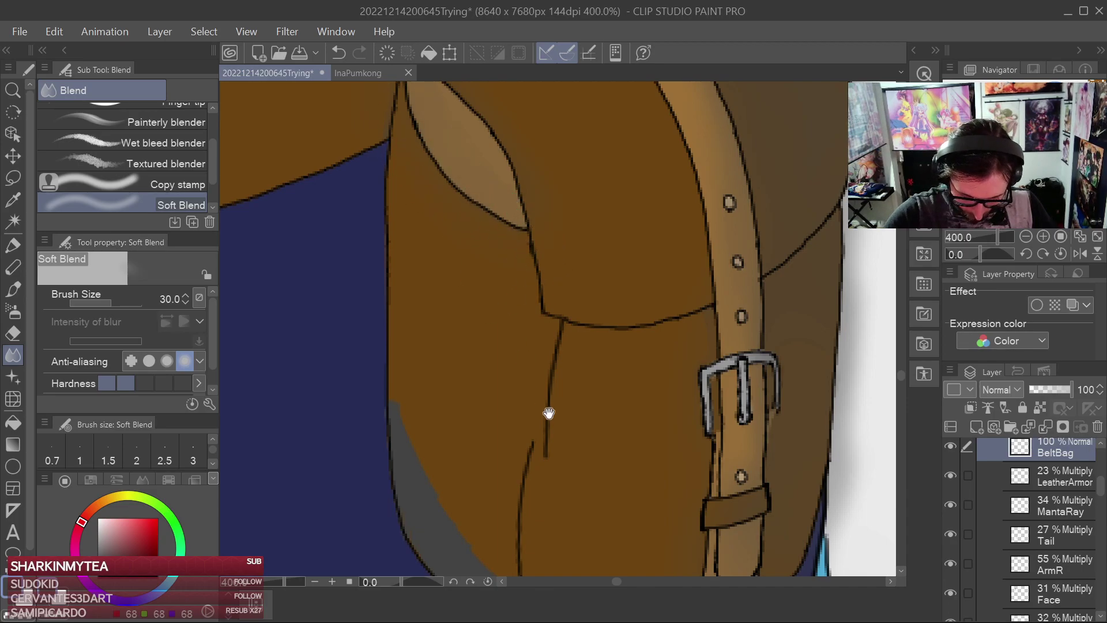
{"action": "left_click_drag", "start_coordinate": [548, 411], "coordinate": [487, 290]}
{"action": "mouse_move", "coordinate": [345, 285]}
{"action": "left_mouse_down"}
{"action": "mouse_move", "coordinate": [386, 374]}
{"action": "mouse_move", "coordinate": [418, 393]}
{"action": "mouse_move", "coordinate": [489, 487]}
{"action": "left_mouse_up"}
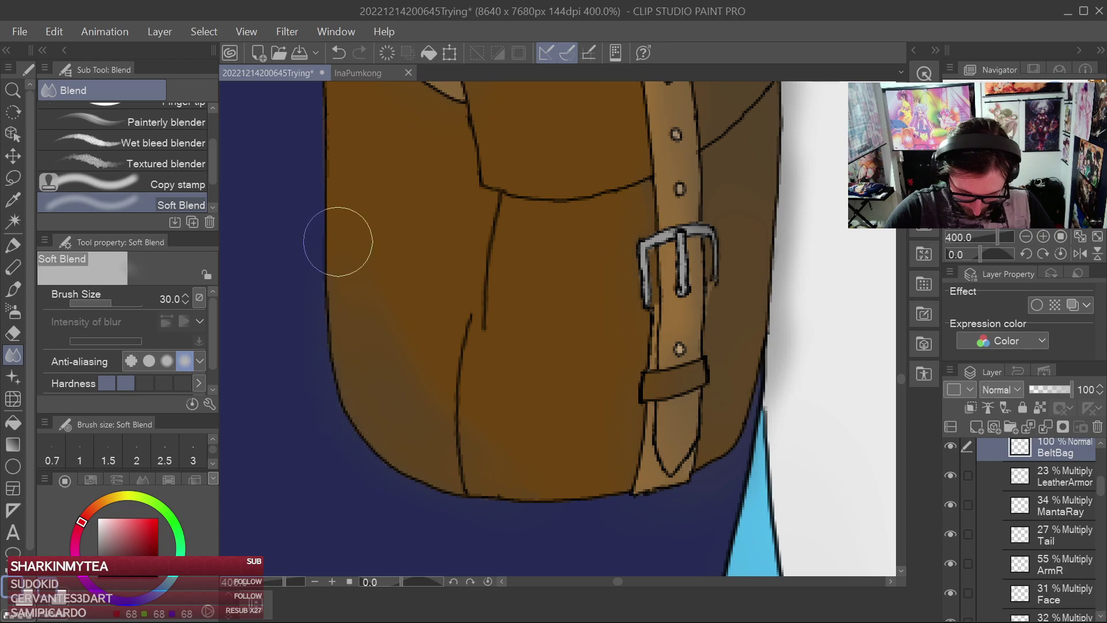
Compare the bag with the BeltBag shadow layer hidden and shown, and save the illustration
{"action": "scroll", "coordinate": [510, 312], "scroll_direction": "down", "scroll_amount": 3}
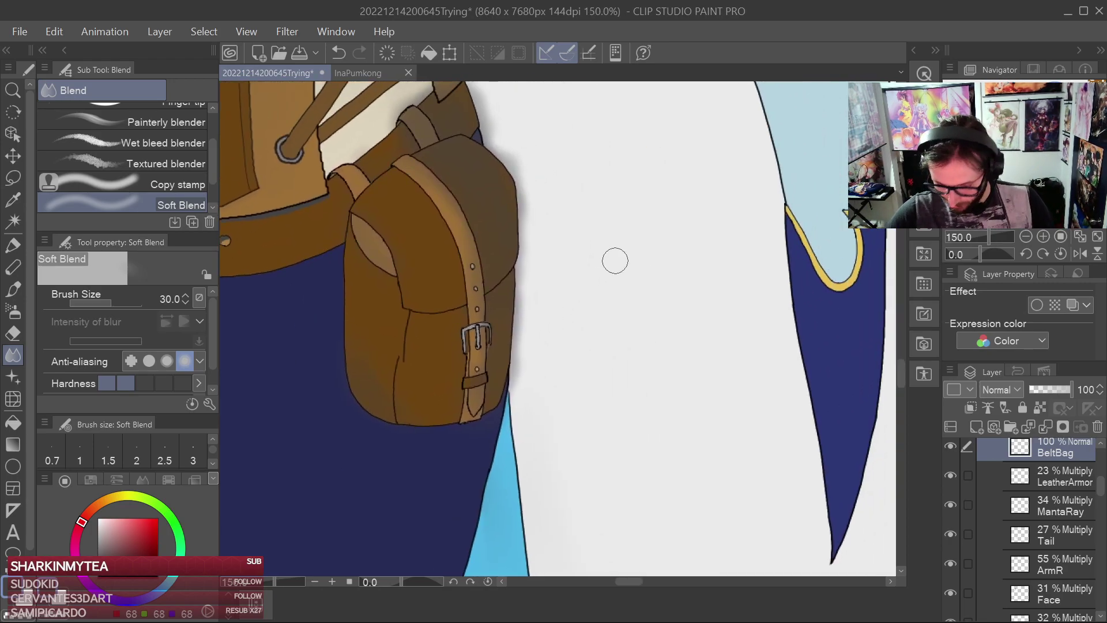
{"action": "left_click", "coordinate": [949, 448]}
{"action": "left_click", "coordinate": [951, 448]}
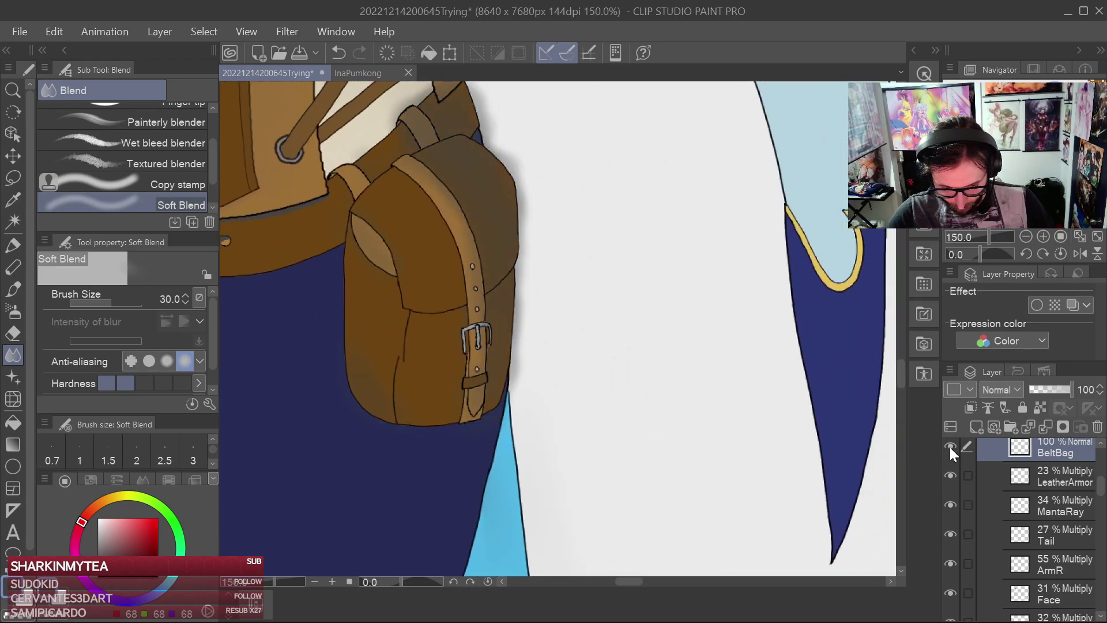
{"action": "left_click_drag", "start_coordinate": [716, 315], "coordinate": [762, 523]}
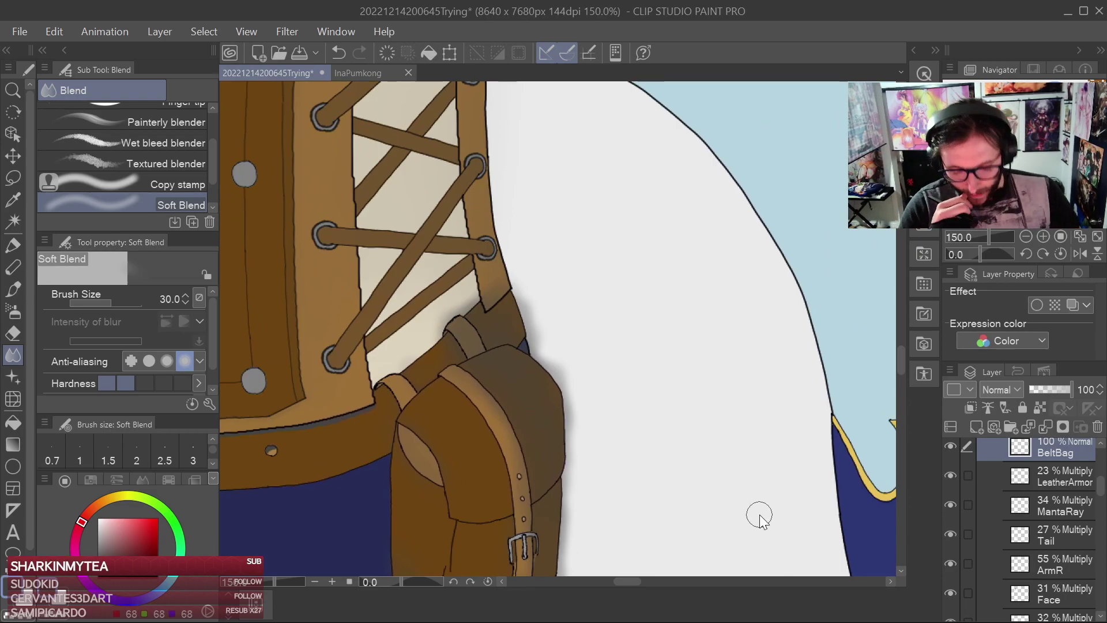
{"action": "key", "text": "ctrl+s"}
Erase the blurred shadow spilling past the belt and its loops above the bag with the Hard eraser at size 8
{"action": "left_click", "coordinate": [17, 333]}
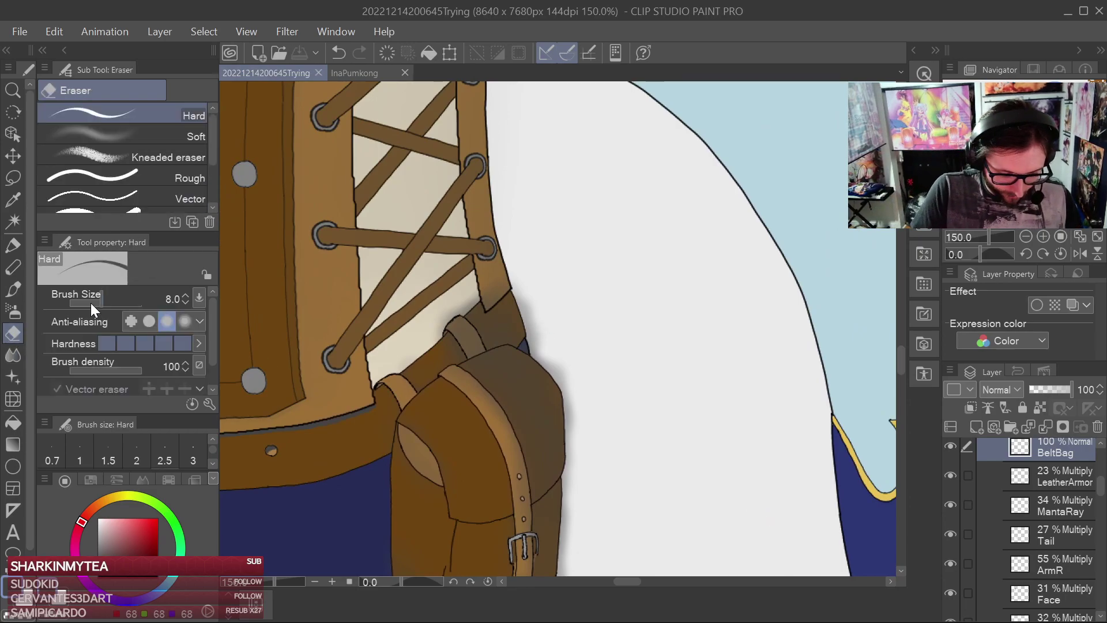
{"action": "scroll", "coordinate": [533, 319], "scroll_direction": "up", "scroll_amount": 5}
{"action": "scroll", "coordinate": [537, 319], "scroll_direction": "up", "scroll_amount": 2}
{"action": "mouse_move", "coordinate": [551, 398]}
{"action": "left_mouse_down"}
{"action": "mouse_move", "coordinate": [559, 460]}
{"action": "mouse_move", "coordinate": [467, 143]}
{"action": "mouse_move", "coordinate": [566, 492]}
{"action": "mouse_move", "coordinate": [577, 425]}
{"action": "mouse_move", "coordinate": [649, 347]}
{"action": "left_mouse_up"}
{"action": "key", "text": "ctrl+z"}
{"action": "mouse_move", "coordinate": [648, 270]}
{"action": "left_mouse_down"}
{"action": "mouse_move", "coordinate": [581, 318]}
{"action": "mouse_move", "coordinate": [544, 301]}
{"action": "mouse_move", "coordinate": [490, 109]}
{"action": "left_mouse_up"}
{"action": "mouse_move", "coordinate": [566, 161]}
{"action": "left_mouse_down"}
{"action": "mouse_move", "coordinate": [621, 349]}
{"action": "mouse_move", "coordinate": [537, 168]}
{"action": "mouse_move", "coordinate": [632, 337]}
{"action": "left_mouse_up"}
{"action": "mouse_move", "coordinate": [504, 260]}
{"action": "left_mouse_down"}
{"action": "mouse_move", "coordinate": [431, 333]}
{"action": "mouse_move", "coordinate": [418, 326]}
{"action": "mouse_move", "coordinate": [396, 362]}
{"action": "mouse_move", "coordinate": [370, 272]}
{"action": "mouse_move", "coordinate": [494, 206]}
{"action": "left_mouse_up"}
{"action": "left_click_drag", "start_coordinate": [426, 292], "coordinate": [640, 165]}
{"action": "left_click_drag", "start_coordinate": [450, 264], "coordinate": [537, 187]}
{"action": "mouse_move", "coordinate": [537, 202]}
{"action": "left_mouse_down"}
{"action": "mouse_move", "coordinate": [477, 251]}
{"action": "mouse_move", "coordinate": [388, 286]}
{"action": "mouse_move", "coordinate": [470, 247]}
{"action": "mouse_move", "coordinate": [366, 331]}
{"action": "mouse_move", "coordinate": [331, 321]}
{"action": "mouse_move", "coordinate": [385, 319]}
{"action": "left_mouse_up"}
{"action": "mouse_move", "coordinate": [352, 379]}
{"action": "left_mouse_down"}
{"action": "mouse_move", "coordinate": [332, 416]}
{"action": "mouse_move", "coordinate": [361, 320]}
{"action": "mouse_move", "coordinate": [397, 267]}
{"action": "left_mouse_up"}
{"action": "mouse_move", "coordinate": [360, 319]}
{"action": "left_mouse_down"}
{"action": "mouse_move", "coordinate": [420, 243]}
{"action": "mouse_move", "coordinate": [316, 366]}
{"action": "left_mouse_up"}
{"action": "mouse_move", "coordinate": [277, 308]}
{"action": "left_mouse_down"}
{"action": "mouse_move", "coordinate": [404, 245]}
{"action": "mouse_move", "coordinate": [435, 244]}
{"action": "left_mouse_up"}
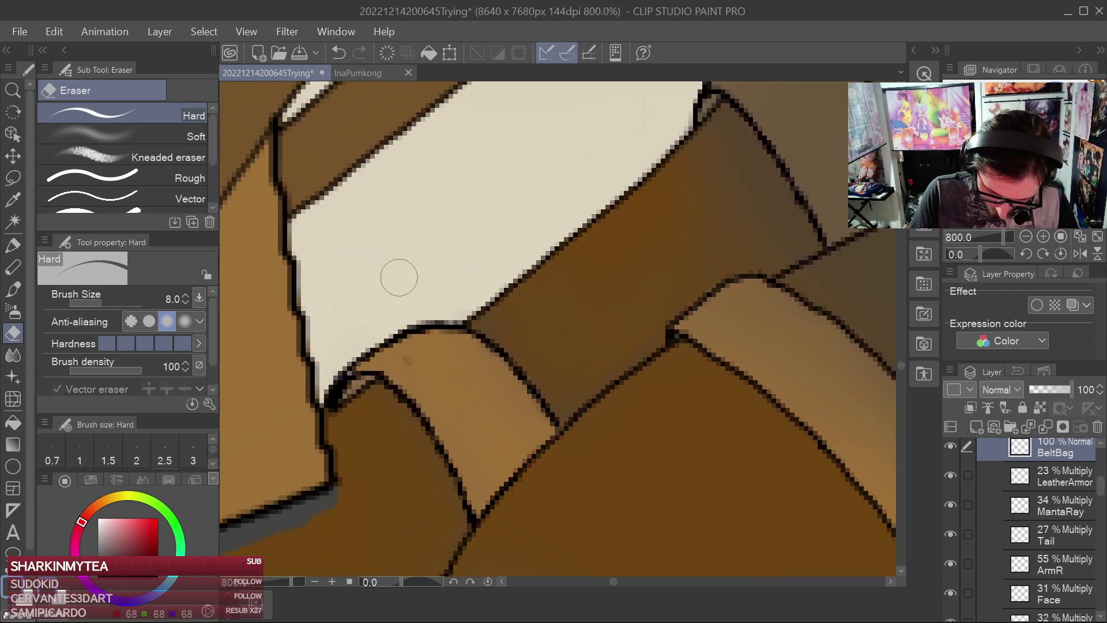
{"action": "left_click_drag", "start_coordinate": [506, 181], "coordinate": [266, 423]}
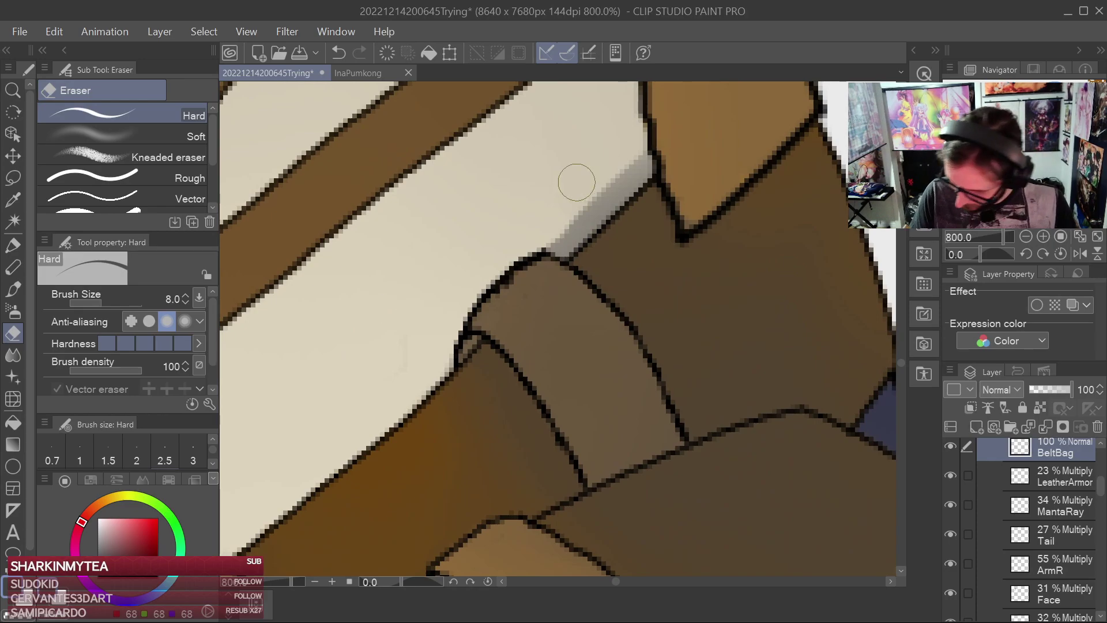
{"action": "left_click_drag", "start_coordinate": [576, 182], "coordinate": [528, 223]}
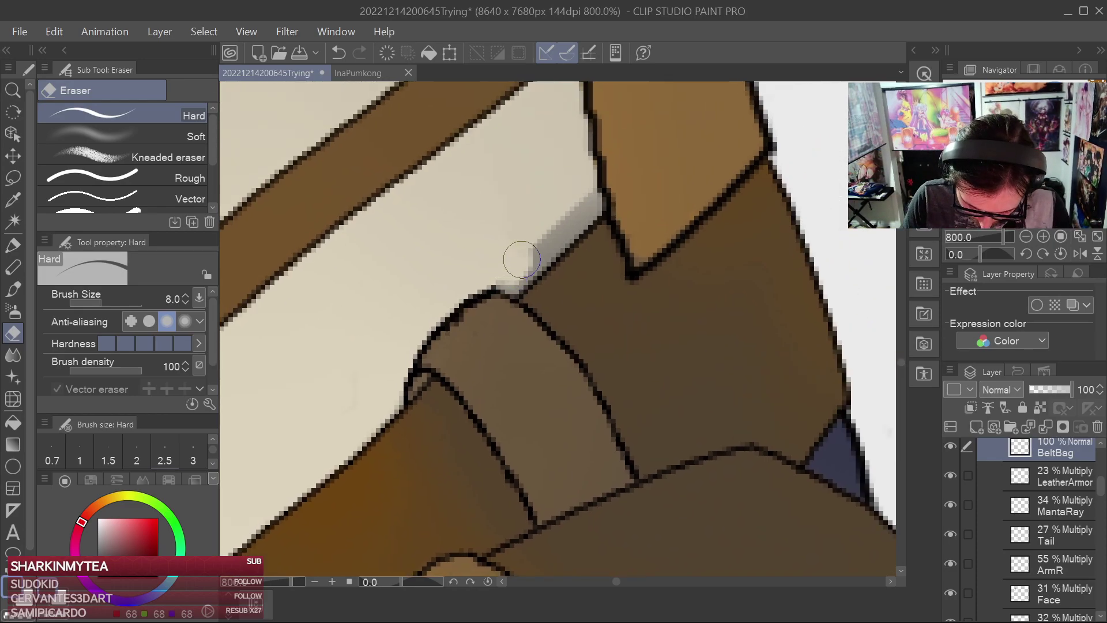
{"action": "left_click_drag", "start_coordinate": [518, 274], "coordinate": [589, 198]}
Erase the blurred shadow spilling past the right outline of the bag, from the flap down to the lower corner
{"action": "left_click_drag", "start_coordinate": [688, 188], "coordinate": [453, 224]}
{"action": "mouse_move", "coordinate": [660, 414]}
{"action": "left_mouse_down"}
{"action": "mouse_move", "coordinate": [635, 383]}
{"action": "mouse_move", "coordinate": [568, 189]}
{"action": "left_mouse_up"}
{"action": "mouse_move", "coordinate": [633, 337]}
{"action": "left_mouse_down"}
{"action": "mouse_move", "coordinate": [644, 385]}
{"action": "mouse_move", "coordinate": [769, 497]}
{"action": "mouse_move", "coordinate": [789, 482]}
{"action": "mouse_move", "coordinate": [817, 488]}
{"action": "mouse_move", "coordinate": [717, 231]}
{"action": "mouse_move", "coordinate": [728, 361]}
{"action": "mouse_move", "coordinate": [742, 338]}
{"action": "mouse_move", "coordinate": [700, 322]}
{"action": "mouse_move", "coordinate": [688, 365]}
{"action": "mouse_move", "coordinate": [655, 255]}
{"action": "mouse_move", "coordinate": [608, 177]}
{"action": "mouse_move", "coordinate": [647, 234]}
{"action": "mouse_move", "coordinate": [684, 433]}
{"action": "mouse_move", "coordinate": [680, 165]}
{"action": "left_mouse_up"}
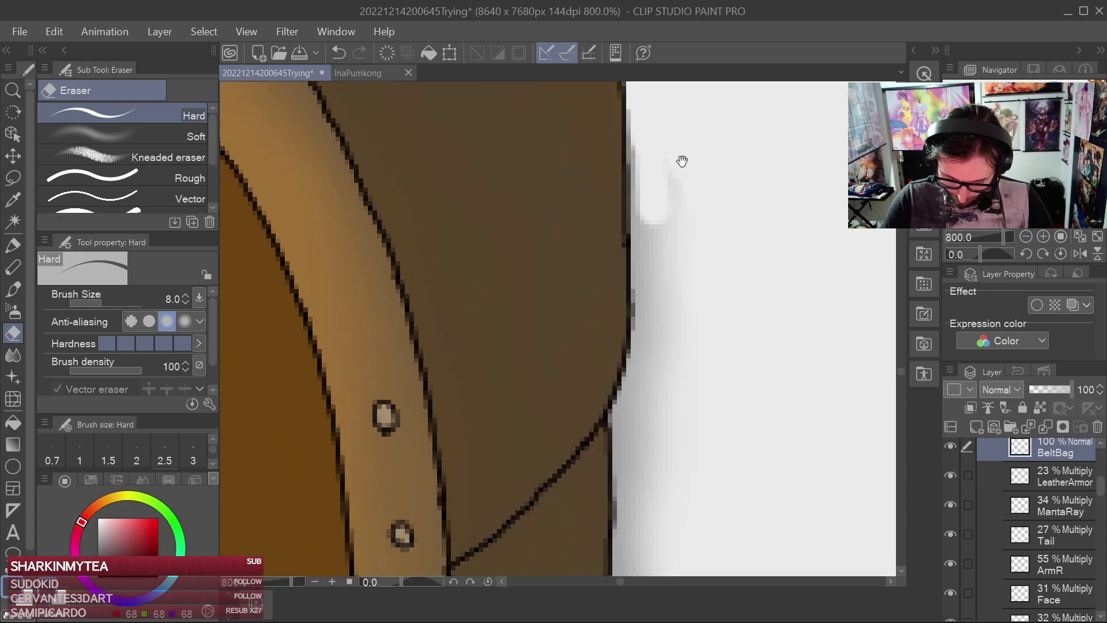
{"action": "mouse_move", "coordinate": [705, 271]}
{"action": "left_mouse_down"}
{"action": "mouse_move", "coordinate": [665, 282]}
{"action": "mouse_move", "coordinate": [651, 262]}
{"action": "mouse_move", "coordinate": [648, 142]}
{"action": "mouse_move", "coordinate": [647, 281]}
{"action": "mouse_move", "coordinate": [686, 357]}
{"action": "mouse_move", "coordinate": [650, 385]}
{"action": "mouse_move", "coordinate": [625, 427]}
{"action": "mouse_move", "coordinate": [652, 320]}
{"action": "mouse_move", "coordinate": [681, 403]}
{"action": "mouse_move", "coordinate": [665, 293]}
{"action": "mouse_move", "coordinate": [618, 285]}
{"action": "mouse_move", "coordinate": [628, 449]}
{"action": "mouse_move", "coordinate": [653, 521]}
{"action": "mouse_move", "coordinate": [620, 524]}
{"action": "mouse_move", "coordinate": [605, 470]}
{"action": "mouse_move", "coordinate": [606, 372]}
{"action": "mouse_move", "coordinate": [643, 461]}
{"action": "mouse_move", "coordinate": [668, 455]}
{"action": "mouse_move", "coordinate": [644, 460]}
{"action": "mouse_move", "coordinate": [629, 410]}
{"action": "mouse_move", "coordinate": [617, 332]}
{"action": "mouse_move", "coordinate": [628, 181]}
{"action": "left_mouse_up"}
{"action": "scroll", "coordinate": [665, 293], "scroll_direction": "down", "scroll_amount": 3}
{"action": "scroll", "coordinate": [642, 202], "scroll_direction": "down", "scroll_amount": 3}
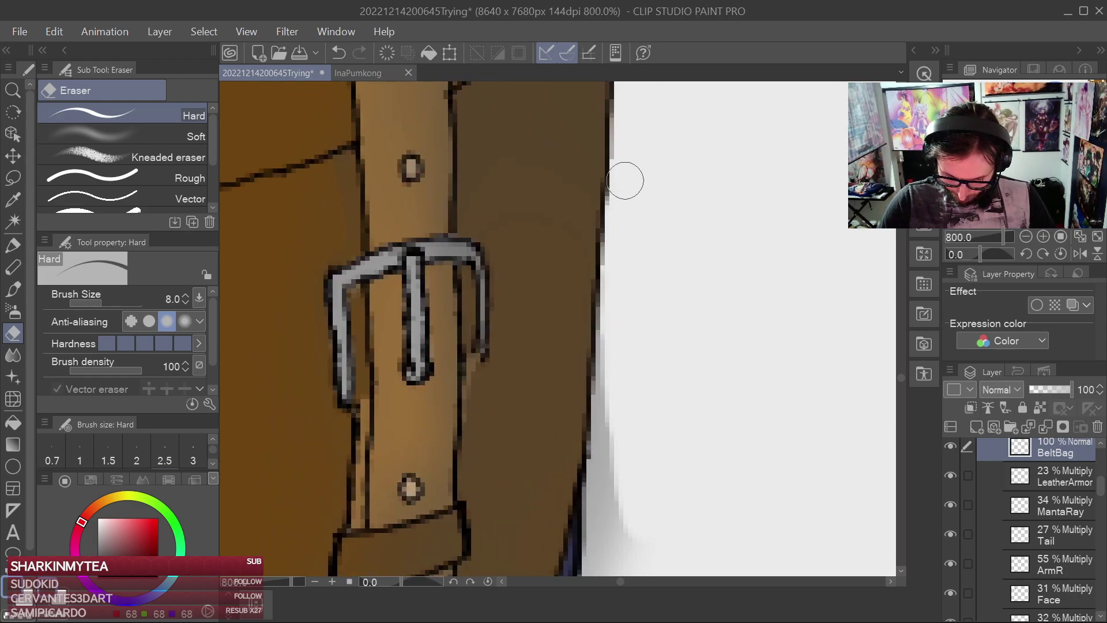
{"action": "scroll", "coordinate": [689, 213], "scroll_direction": "down", "scroll_amount": 3}
{"action": "mouse_move", "coordinate": [689, 213]}
{"action": "left_mouse_down"}
{"action": "mouse_move", "coordinate": [638, 331]}
{"action": "mouse_move", "coordinate": [628, 319]}
{"action": "mouse_move", "coordinate": [632, 150]}
{"action": "left_mouse_up"}
{"action": "left_click_drag", "start_coordinate": [563, 481], "coordinate": [580, 447]}
{"action": "left_click_drag", "start_coordinate": [620, 362], "coordinate": [613, 455]}
Erase the blurred shadow spilling onto the trousers below the bag's base
{"action": "left_click_drag", "start_coordinate": [517, 564], "coordinate": [664, 371]}
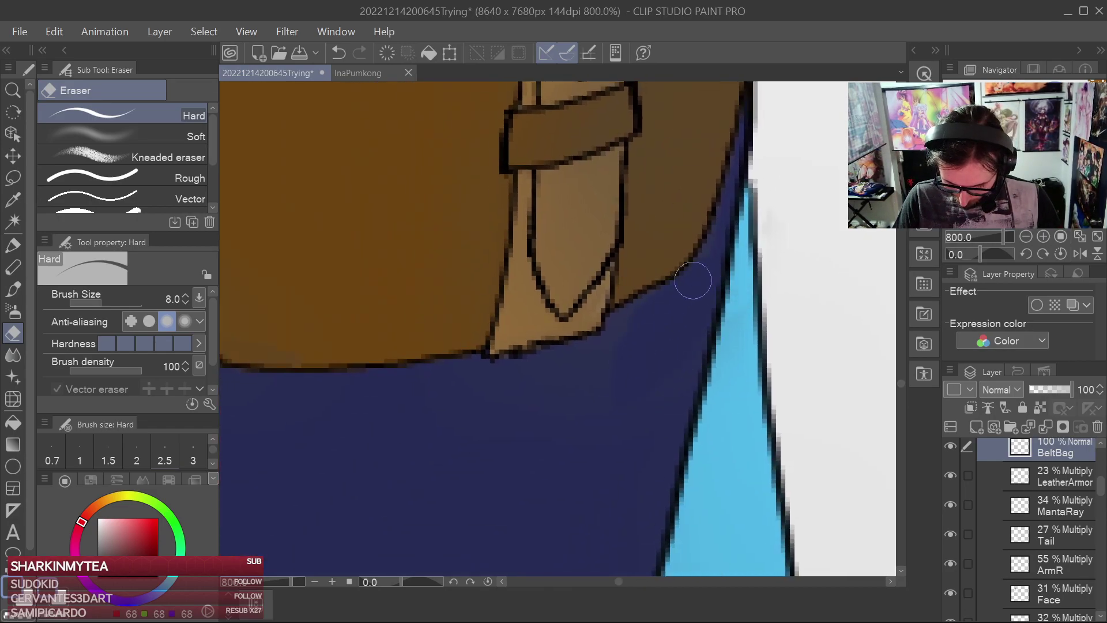
{"action": "left_click_drag", "start_coordinate": [484, 416], "coordinate": [561, 380]}
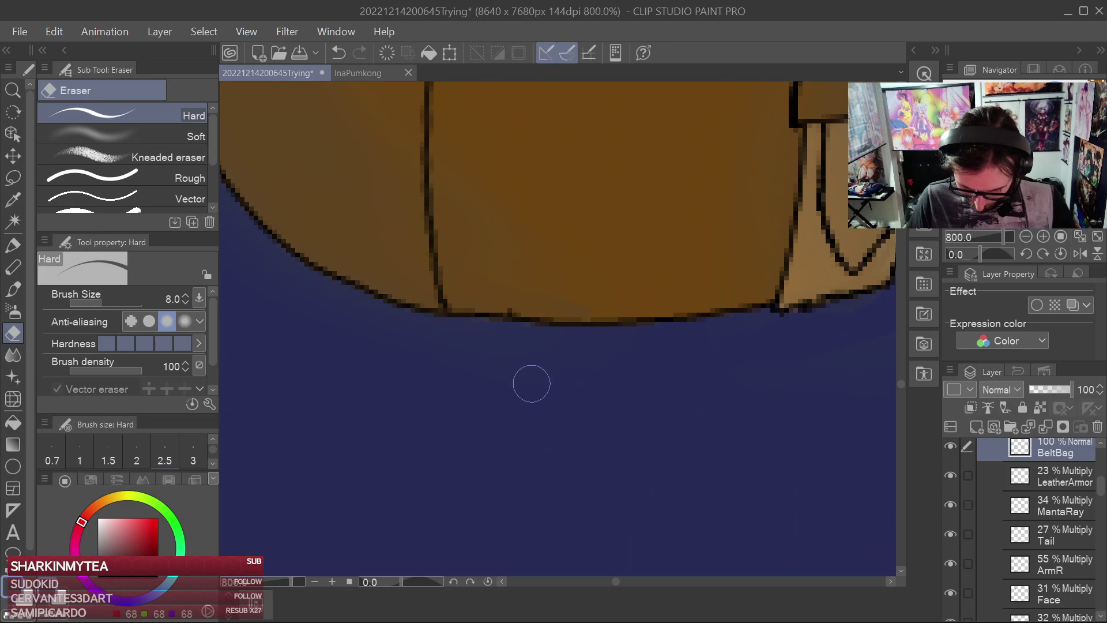
{"action": "left_click_drag", "start_coordinate": [587, 337], "coordinate": [775, 378]}
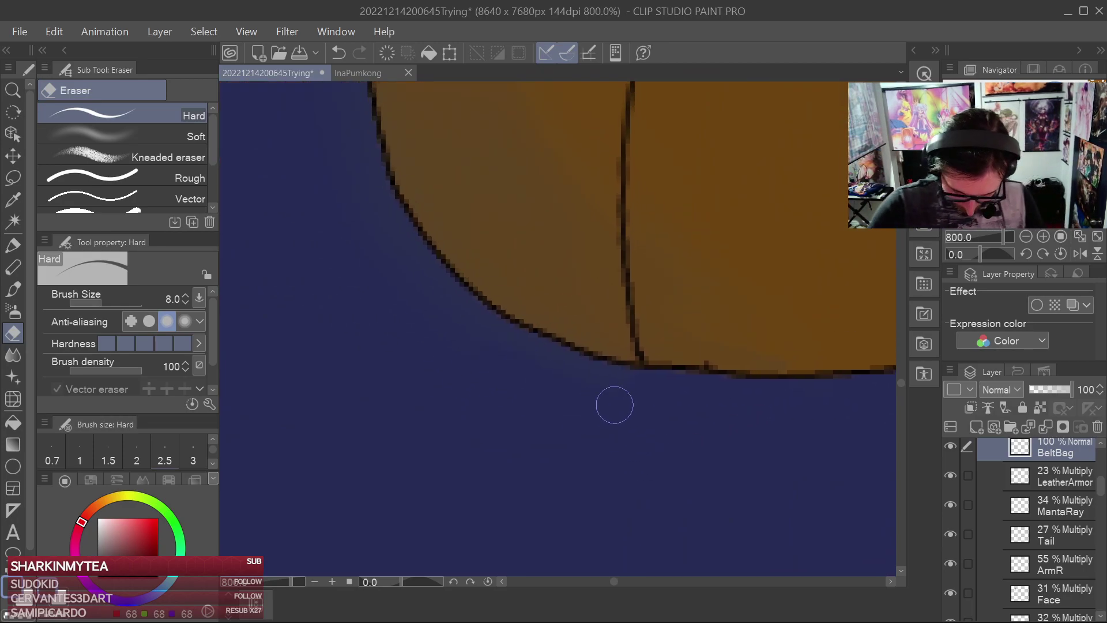
Erase the blurred shadow spilling past the bag's lower-left corner and up its left outline
{"action": "left_click_drag", "start_coordinate": [356, 118], "coordinate": [424, 502]}
{"action": "left_click_drag", "start_coordinate": [381, 232], "coordinate": [393, 481]}
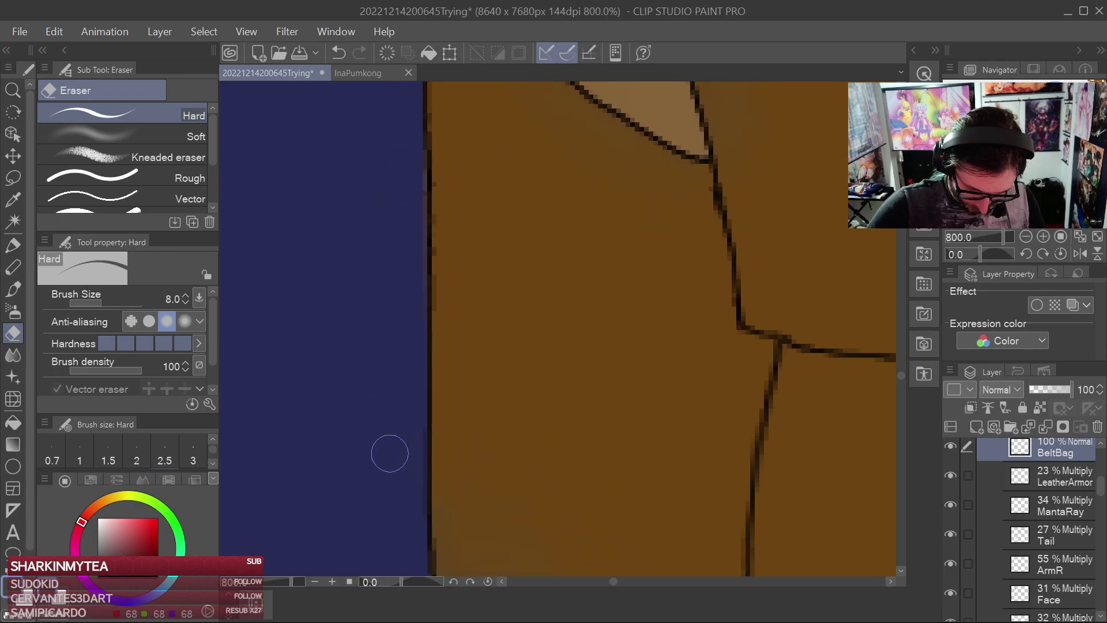
{"action": "left_click_drag", "start_coordinate": [402, 235], "coordinate": [397, 493]}
{"action": "left_click_drag", "start_coordinate": [392, 336], "coordinate": [374, 372]}
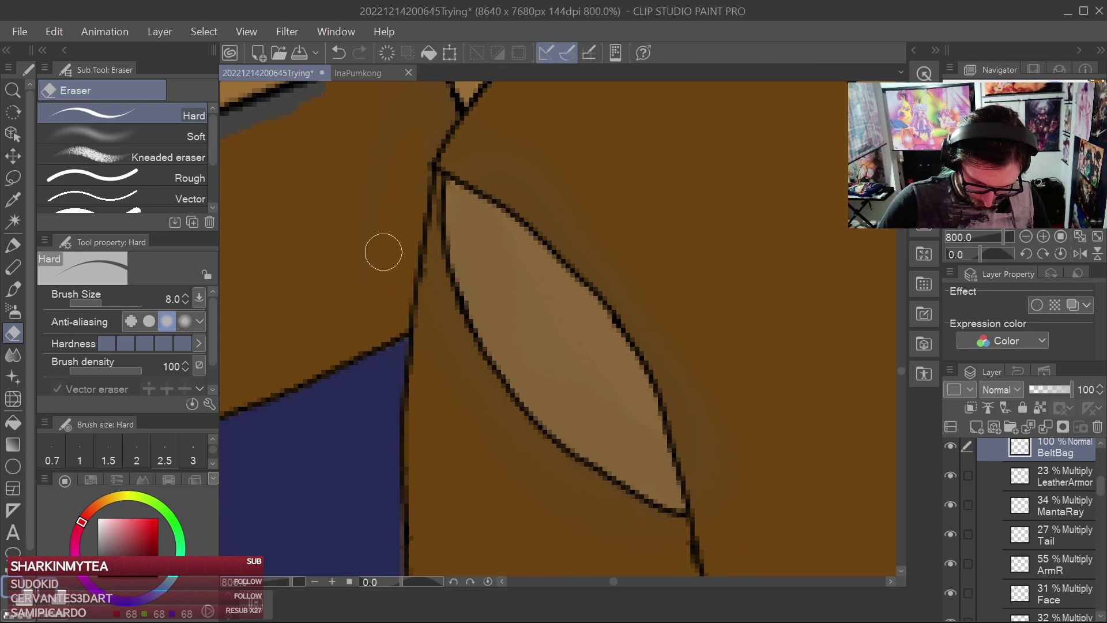
Switch from the Hard to the Soft eraser and set its brush size to 15
{"action": "left_click_drag", "start_coordinate": [370, 319], "coordinate": [458, 482]}
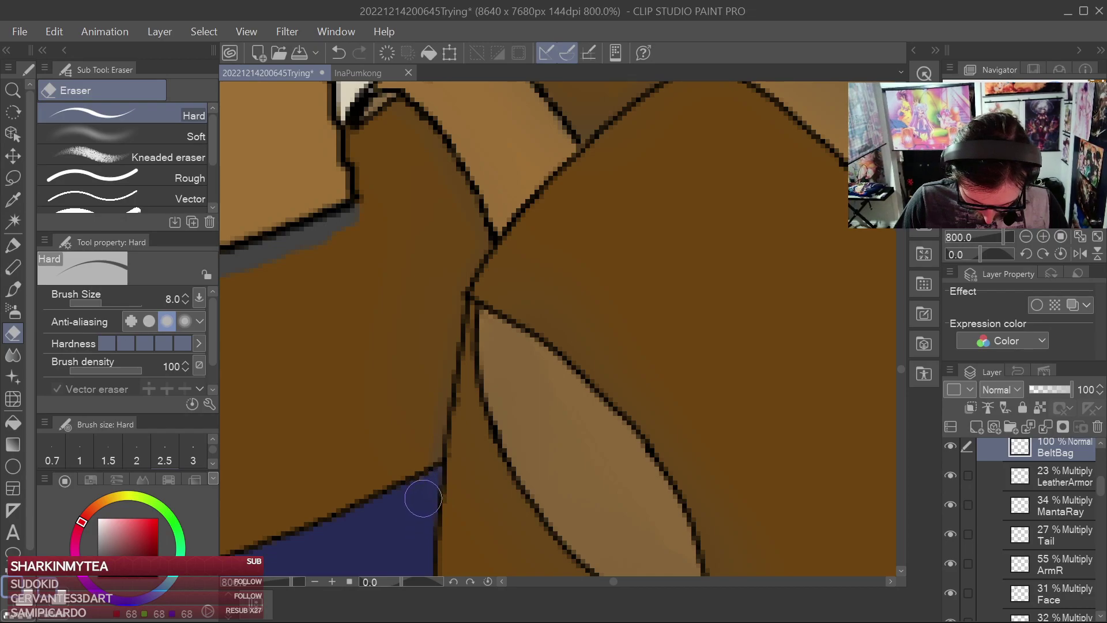
{"action": "left_click", "coordinate": [167, 138]}
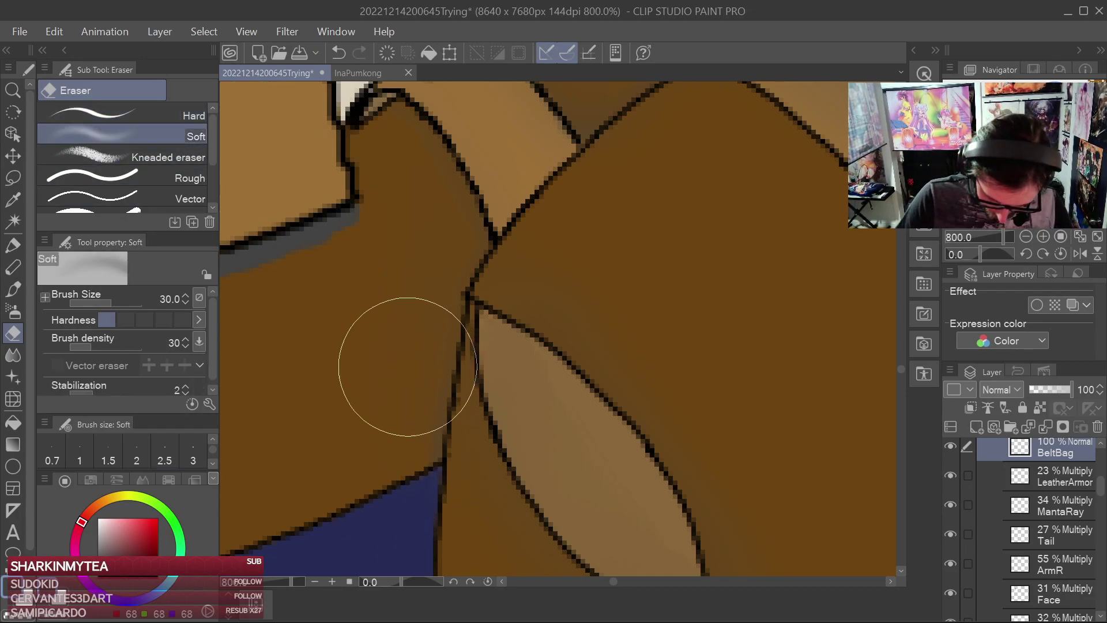
{"action": "key", "text": "bracketleft"}
{"action": "key", "text": "bracketleft"}
{"action": "key", "text": "bracketleft"}
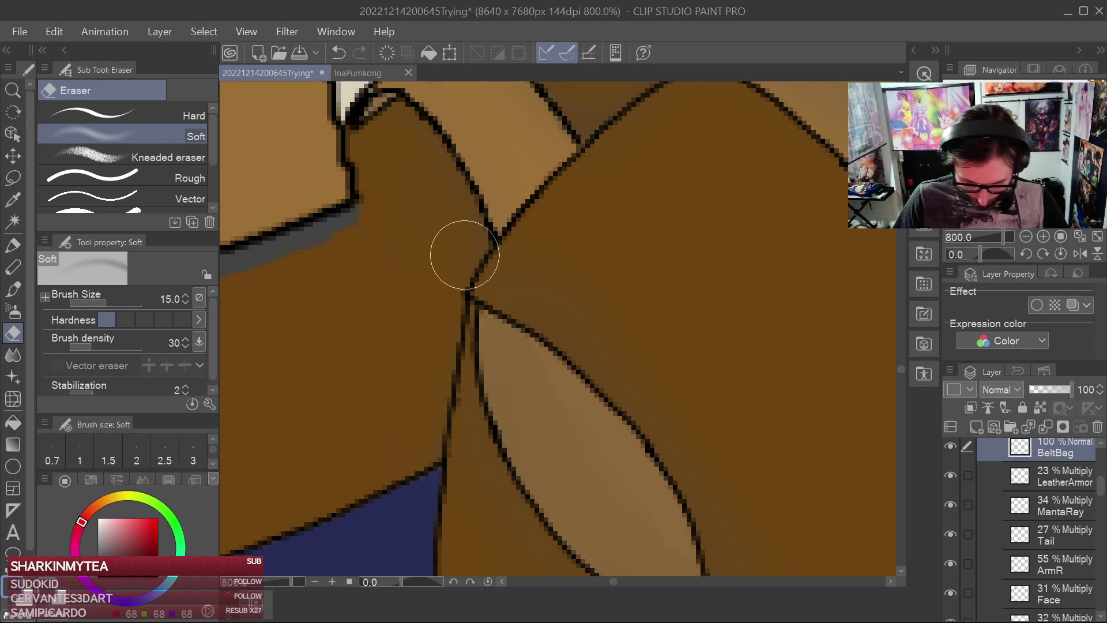
{"action": "scroll", "coordinate": [483, 434], "scroll_direction": "down", "scroll_amount": 4}
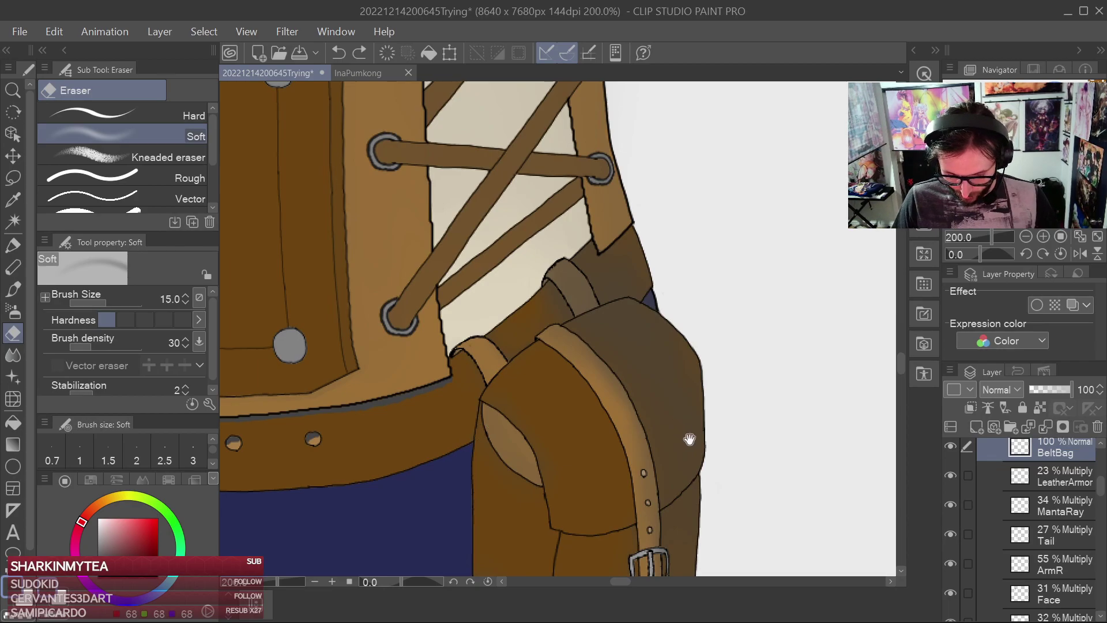
{"action": "left_click_drag", "start_coordinate": [687, 433], "coordinate": [597, 267]}
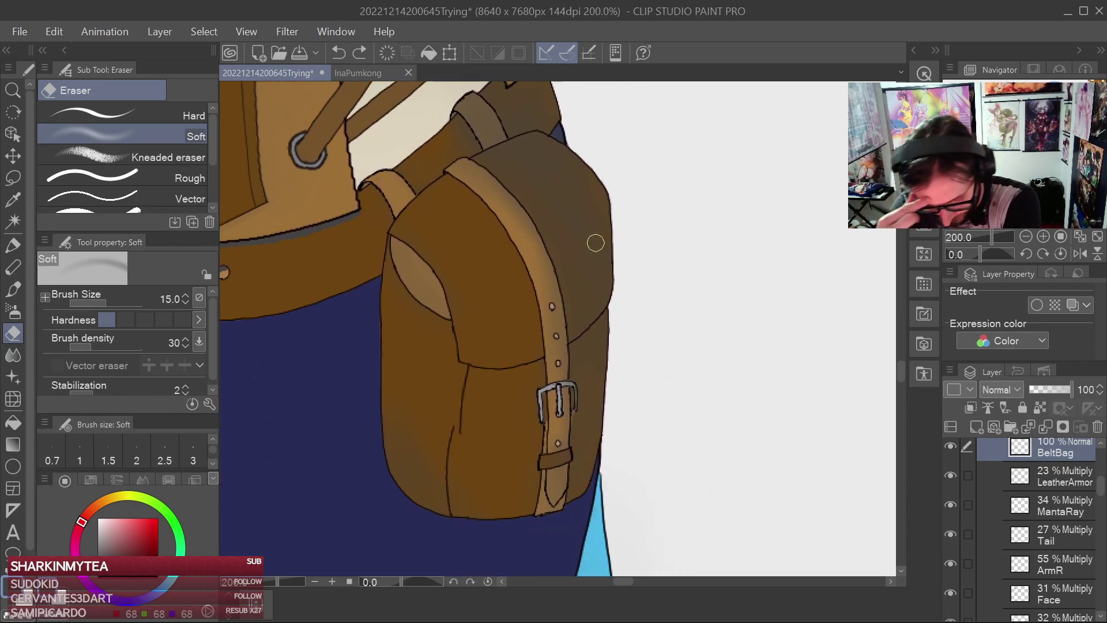
{"action": "left_click_drag", "start_coordinate": [670, 292], "coordinate": [682, 337]}
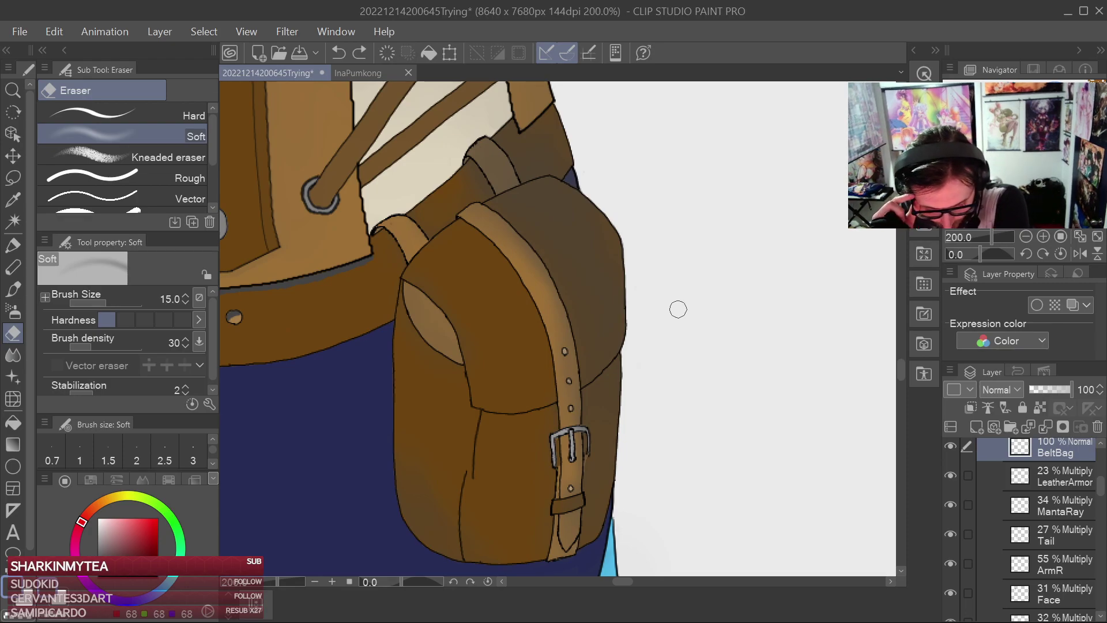
Smooth the shadows on the bag's flap, strap and body with the Soft Blend tool at size 80
{"action": "left_click", "coordinate": [14, 354]}
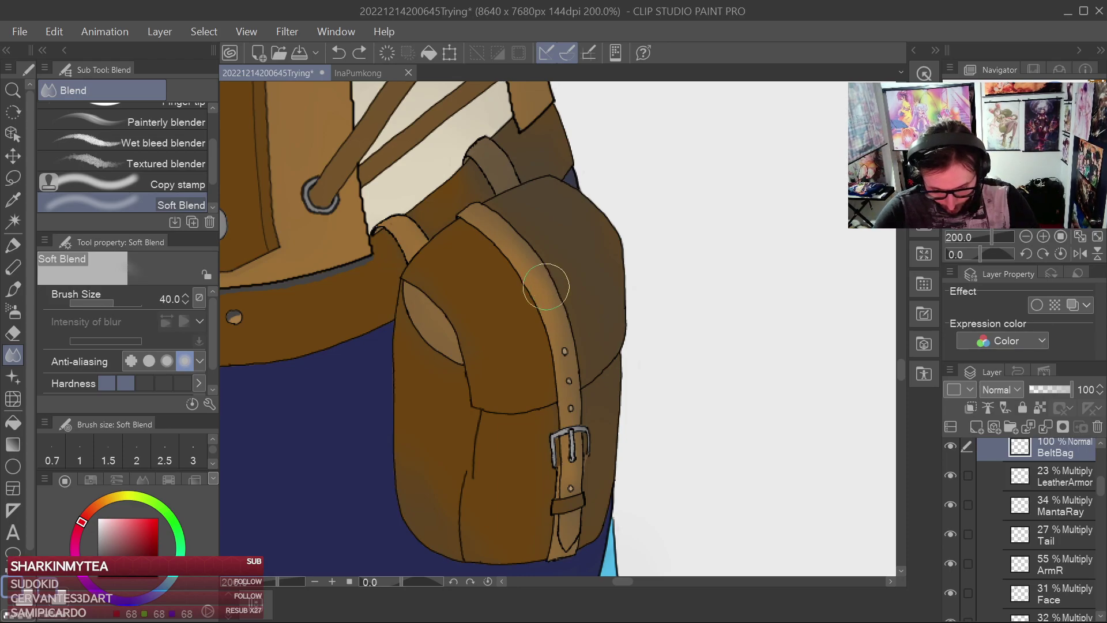
{"action": "key", "text": "bracketright"}
{"action": "key", "text": "bracketright"}
{"action": "mouse_move", "coordinate": [577, 264]}
{"action": "left_mouse_down"}
{"action": "mouse_move", "coordinate": [594, 333]}
{"action": "mouse_move", "coordinate": [588, 243]}
{"action": "mouse_move", "coordinate": [612, 255]}
{"action": "mouse_move", "coordinate": [568, 243]}
{"action": "mouse_move", "coordinate": [552, 224]}
{"action": "mouse_move", "coordinate": [573, 224]}
{"action": "mouse_move", "coordinate": [544, 147]}
{"action": "mouse_move", "coordinate": [512, 153]}
{"action": "mouse_move", "coordinate": [543, 136]}
{"action": "mouse_move", "coordinate": [501, 151]}
{"action": "left_mouse_up"}
{"action": "mouse_move", "coordinate": [606, 403]}
{"action": "left_mouse_down"}
{"action": "mouse_move", "coordinate": [601, 524]}
{"action": "mouse_move", "coordinate": [532, 480]}
{"action": "mouse_move", "coordinate": [445, 467]}
{"action": "left_mouse_up"}
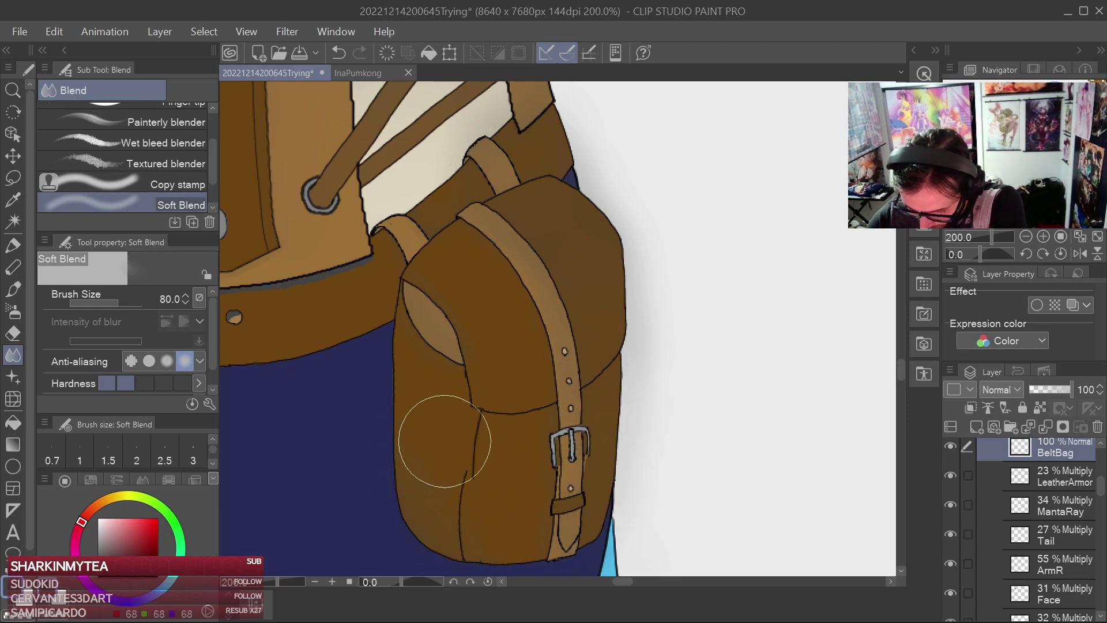
Set the BeltBag layer's blending mode to Multiply
{"action": "left_click", "coordinate": [1001, 389]}
{"action": "left_click", "coordinate": [1013, 58]}
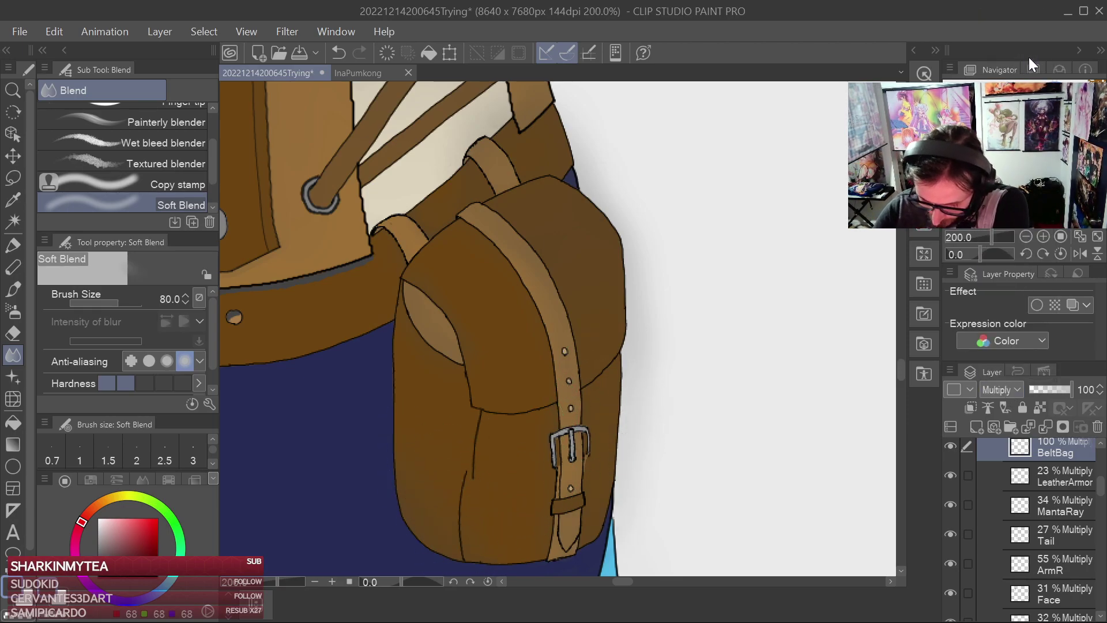
{"action": "mouse_move", "coordinate": [1070, 390]}
{"action": "left_mouse_down"}
{"action": "mouse_move", "coordinate": [1023, 382]}
{"action": "mouse_move", "coordinate": [1084, 388]}
{"action": "left_mouse_up"}
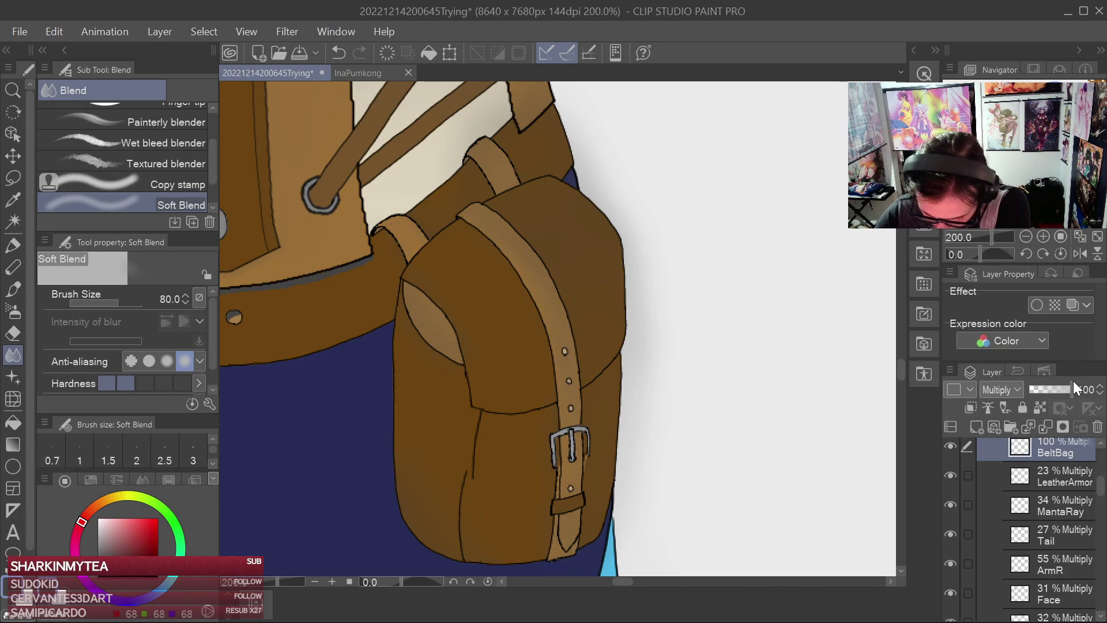
Remove the blended shadow spilling onto the background beyond the bag's right outline with the Soft eraser at size 15
{"action": "key", "text": "e"}
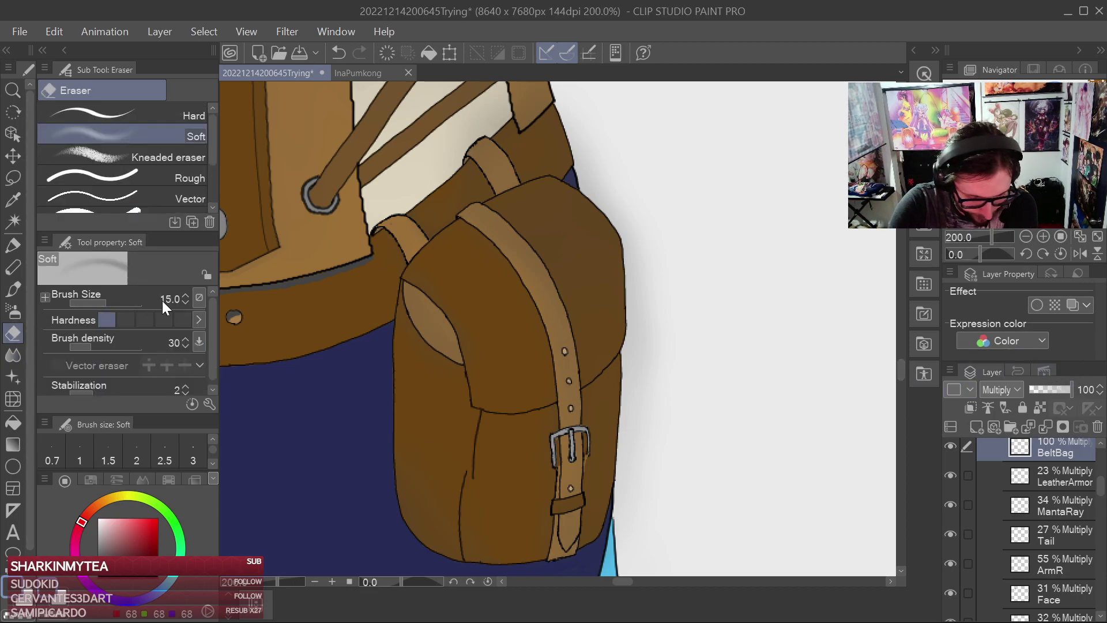
{"action": "mouse_move", "coordinate": [629, 350]}
{"action": "left_mouse_down"}
{"action": "mouse_move", "coordinate": [638, 277]}
{"action": "mouse_move", "coordinate": [602, 184]}
{"action": "left_mouse_up"}
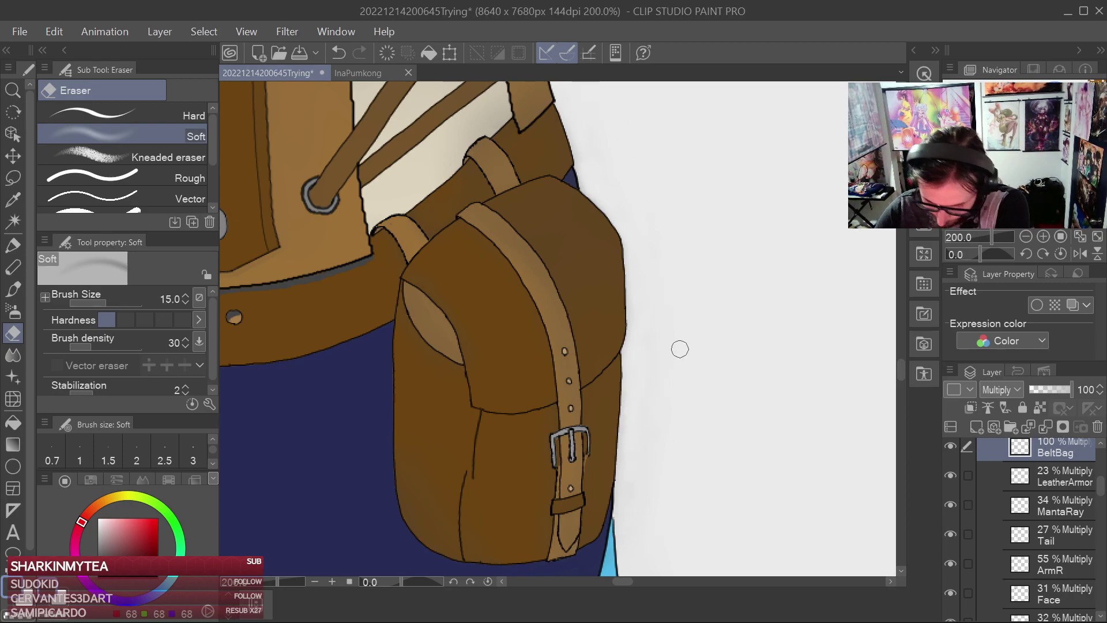
{"action": "left_click_drag", "start_coordinate": [705, 398], "coordinate": [760, 262]}
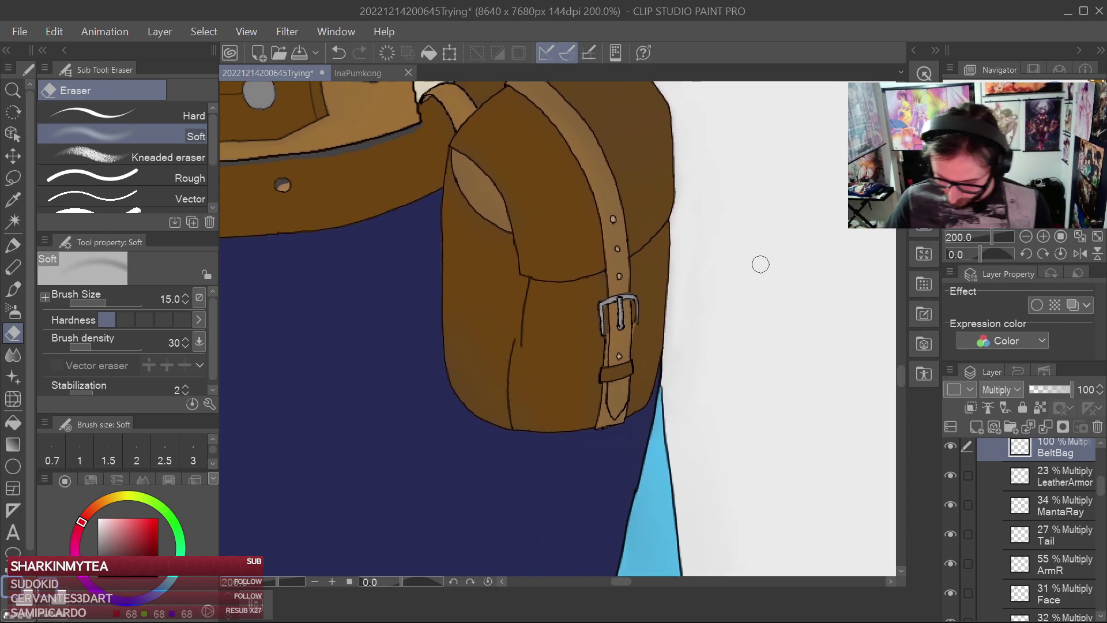
{"action": "left_click", "coordinate": [947, 447]}
{"action": "left_click", "coordinate": [947, 446]}
Soften the shadows inside the belt holes to the right of the buckle with Soft Blend at size 30
{"action": "left_click_drag", "start_coordinate": [649, 346], "coordinate": [783, 451]}
{"action": "left_click_drag", "start_coordinate": [624, 412], "coordinate": [771, 423]}
{"action": "left_click_drag", "start_coordinate": [611, 386], "coordinate": [792, 432]}
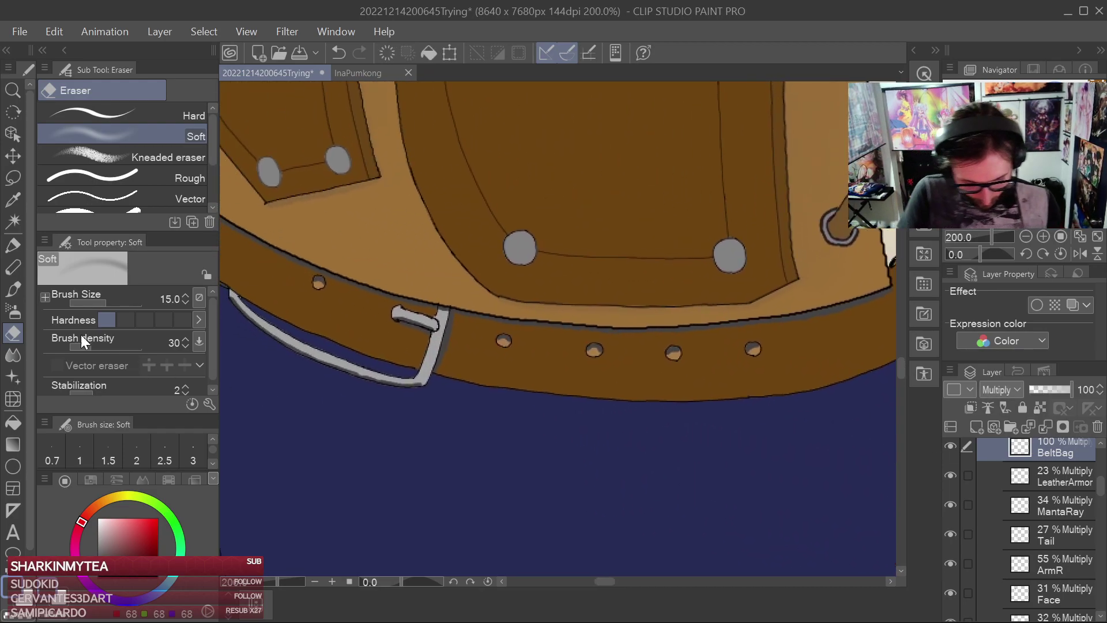
{"action": "left_click", "coordinate": [13, 355]}
{"action": "left_click_drag", "start_coordinate": [739, 408], "coordinate": [601, 446]}
{"action": "key", "text": "bracketleft"}
{"action": "key", "text": "bracketleft"}
{"action": "key", "text": "bracketleft"}
{"action": "key", "text": "bracketleft"}
{"action": "key", "text": "bracketleft"}
{"action": "scroll", "coordinate": [717, 354], "scroll_direction": "up", "scroll_amount": 2}
{"action": "mouse_move", "coordinate": [757, 327]}
{"action": "left_mouse_down"}
{"action": "mouse_move", "coordinate": [518, 384]}
{"action": "mouse_move", "coordinate": [460, 413]}
{"action": "mouse_move", "coordinate": [586, 383]}
{"action": "left_mouse_up"}
{"action": "key", "text": "ctrl+s"}
{"action": "mouse_move", "coordinate": [433, 443]}
{"action": "left_mouse_down"}
{"action": "mouse_move", "coordinate": [629, 416]}
{"action": "mouse_move", "coordinate": [648, 425]}
{"action": "mouse_move", "coordinate": [640, 445]}
{"action": "left_mouse_up"}
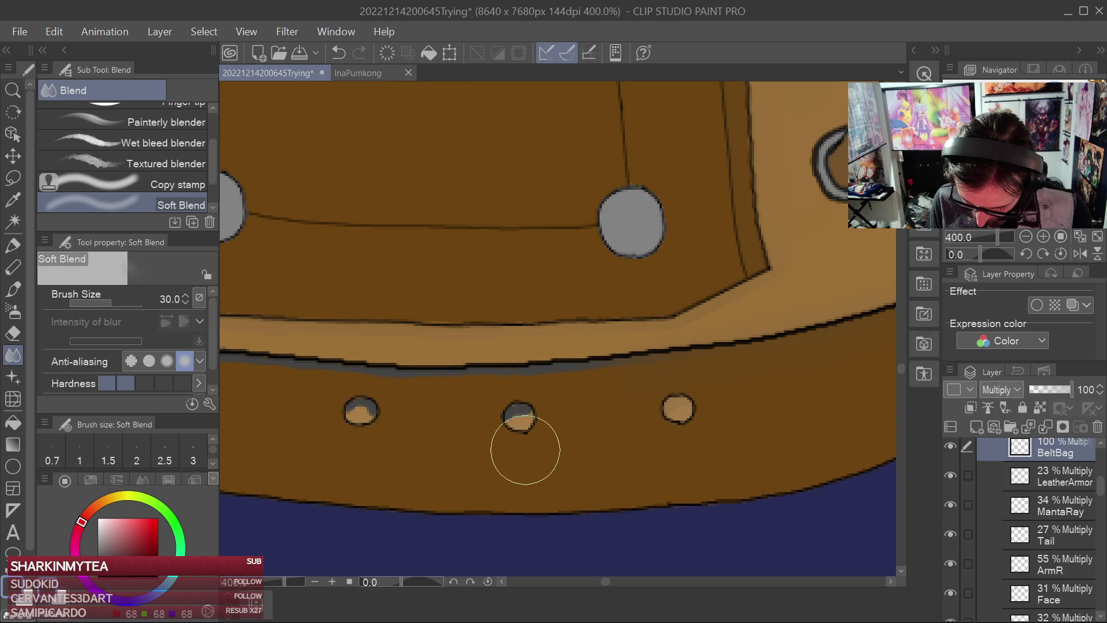
{"action": "left_click_drag", "start_coordinate": [542, 420], "coordinate": [512, 421]}
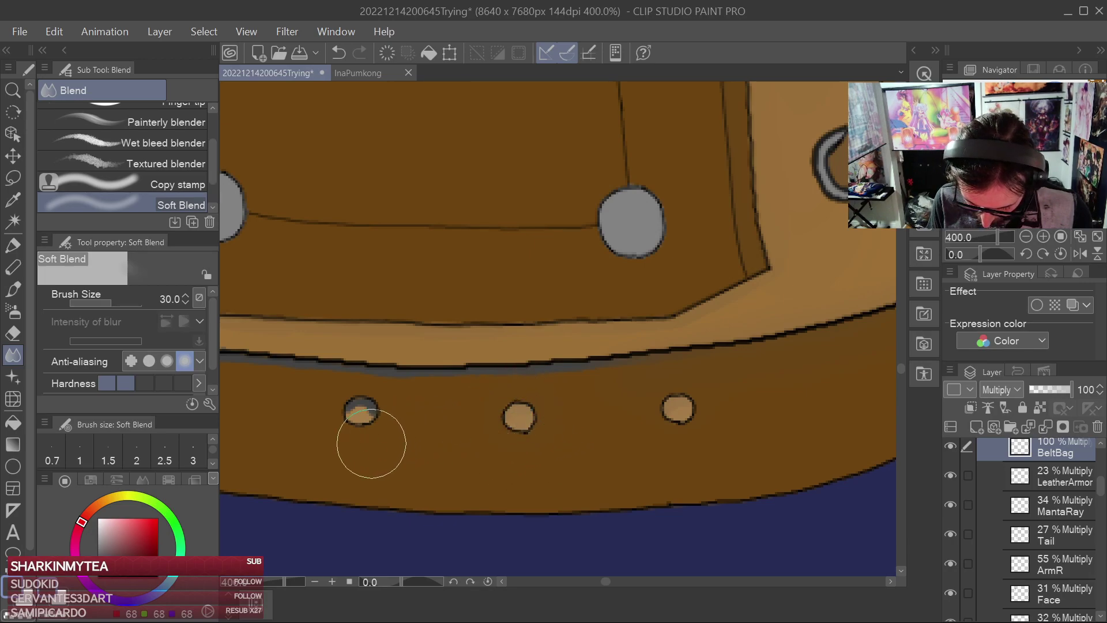
{"action": "mouse_move", "coordinate": [378, 421]}
{"action": "left_mouse_down"}
{"action": "mouse_move", "coordinate": [349, 415]}
{"action": "mouse_move", "coordinate": [349, 433]}
{"action": "mouse_move", "coordinate": [361, 411]}
{"action": "mouse_move", "coordinate": [374, 422]}
{"action": "left_mouse_up"}
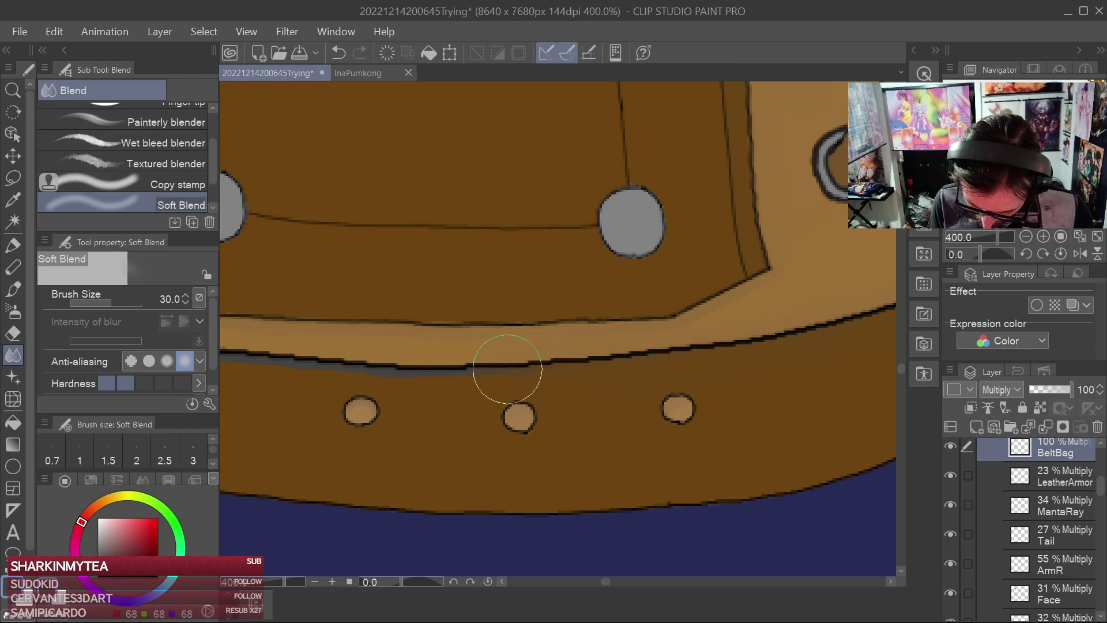
Blend the shadow along the belt's upper edge above the holes and check it by toggling BeltBag's visibility
{"action": "mouse_move", "coordinate": [477, 386]}
{"action": "left_mouse_down"}
{"action": "mouse_move", "coordinate": [312, 364]}
{"action": "mouse_move", "coordinate": [536, 371]}
{"action": "left_mouse_up"}
{"action": "left_click", "coordinate": [950, 445]}
{"action": "left_click", "coordinate": [951, 446]}
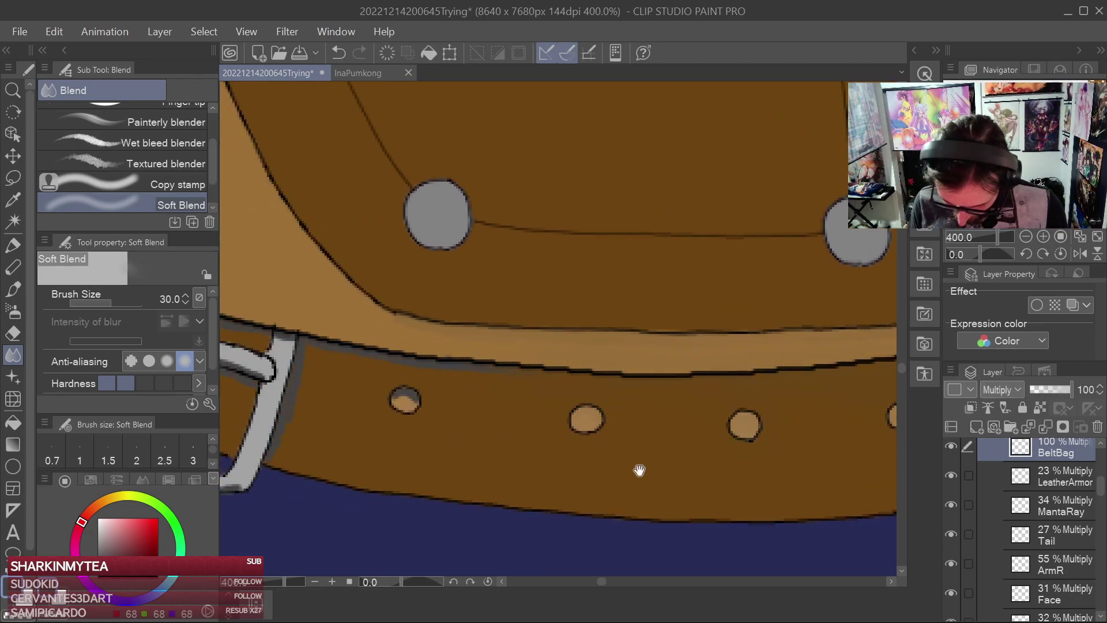
Blend the shadows around the buckle, its nearest holes and the belt's upper edge up to the loop, comparing with BeltBag hidden
{"action": "left_click_drag", "start_coordinate": [406, 436], "coordinate": [538, 441]}
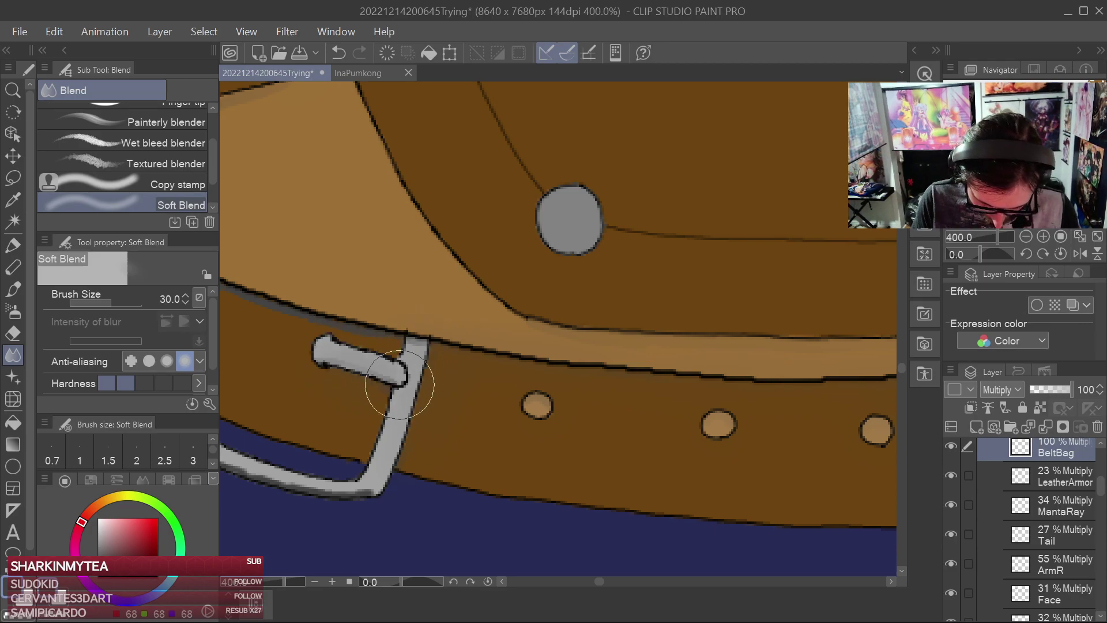
{"action": "left_click_drag", "start_coordinate": [428, 402], "coordinate": [596, 396]}
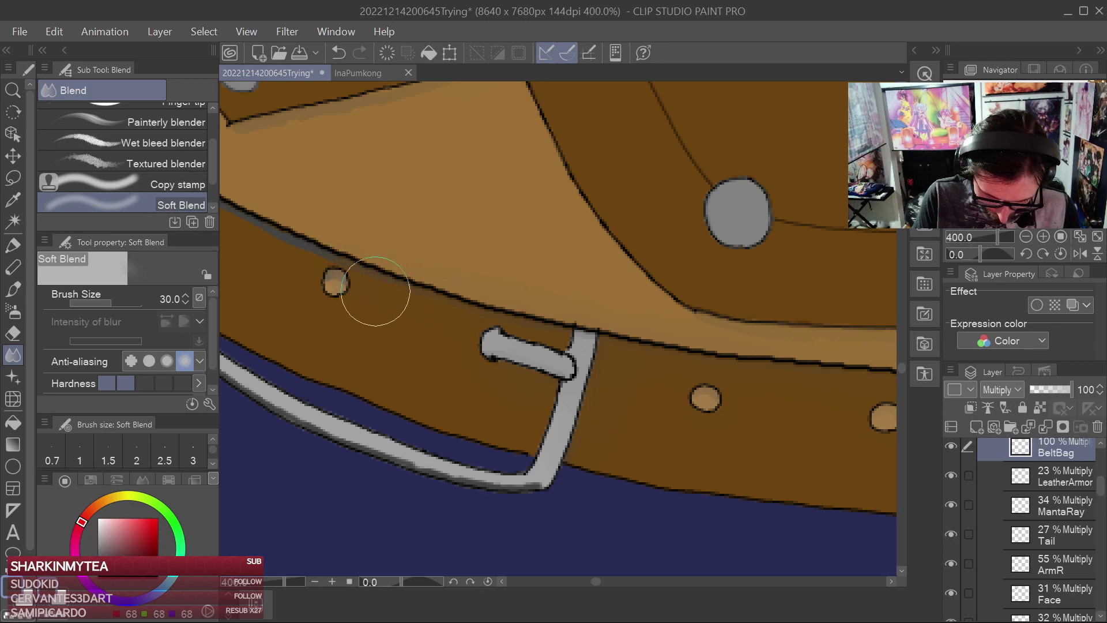
{"action": "left_click_drag", "start_coordinate": [277, 242], "coordinate": [494, 391]}
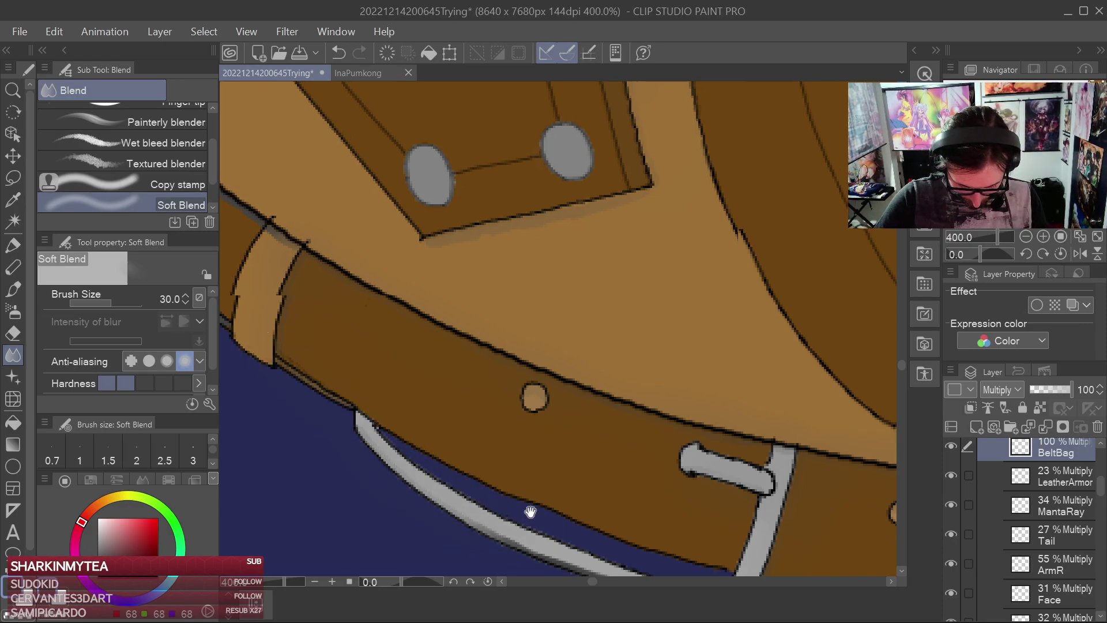
{"action": "left_click_drag", "start_coordinate": [551, 549], "coordinate": [438, 457]}
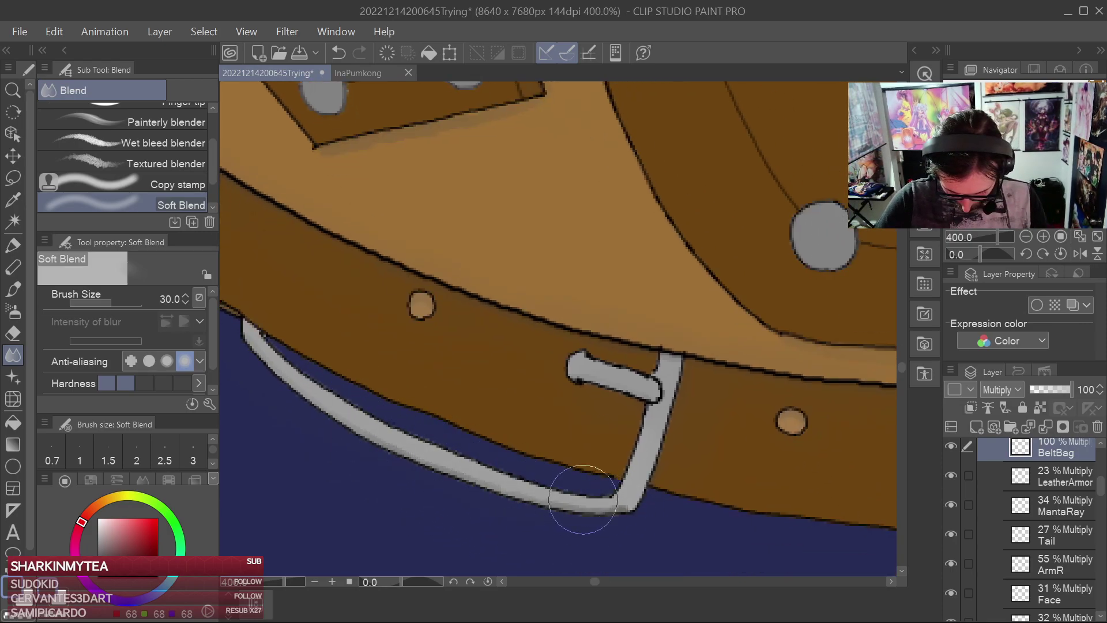
{"action": "left_click", "coordinate": [947, 444]}
{"action": "left_click", "coordinate": [947, 443]}
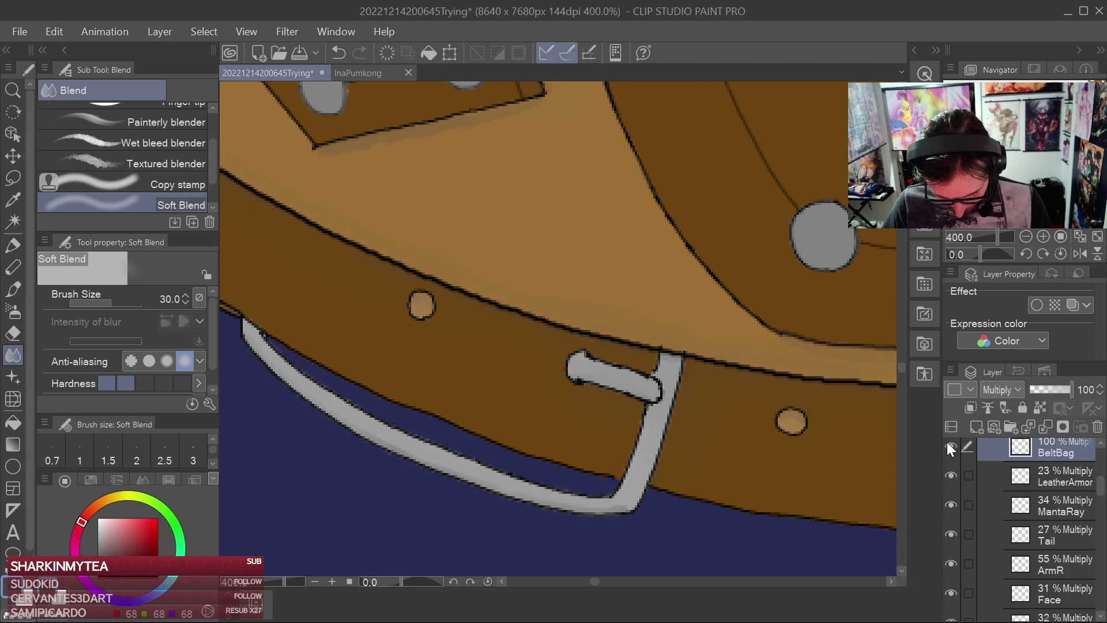
{"action": "left_click", "coordinate": [947, 443]}
{"action": "left_click", "coordinate": [947, 442]}
Soften the shadow under the armor's lower edge from the belt loop to the belt's far left end
{"action": "left_click_drag", "start_coordinate": [641, 516], "coordinate": [712, 529]}
{"action": "mouse_move", "coordinate": [475, 328]}
{"action": "left_mouse_down"}
{"action": "mouse_move", "coordinate": [700, 472]}
{"action": "mouse_move", "coordinate": [713, 495]}
{"action": "left_mouse_up"}
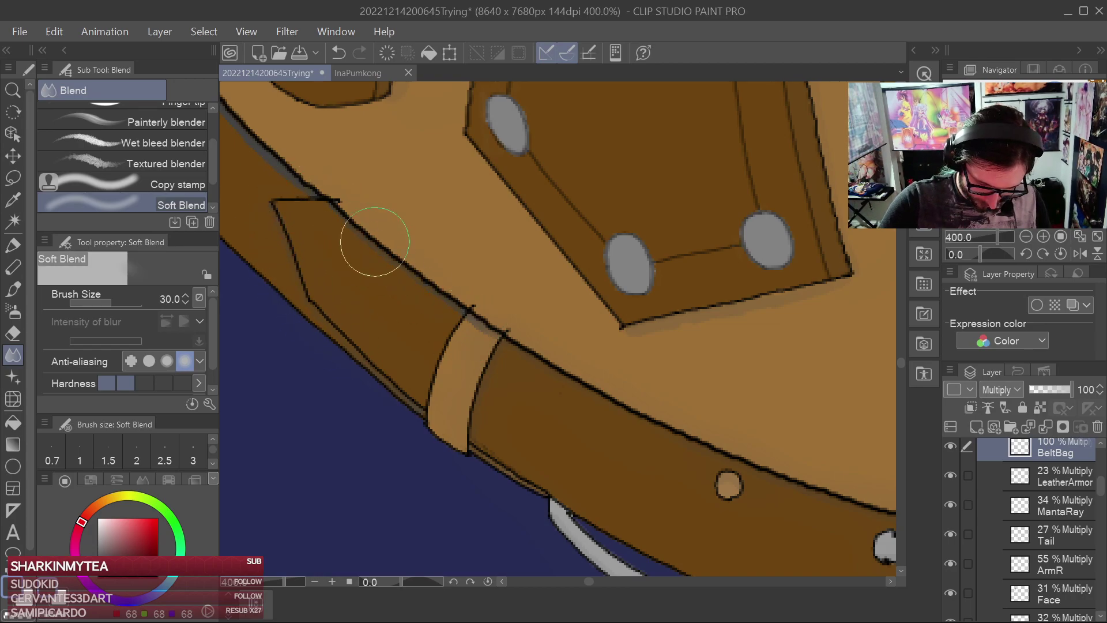
{"action": "left_click_drag", "start_coordinate": [287, 219], "coordinate": [482, 334]}
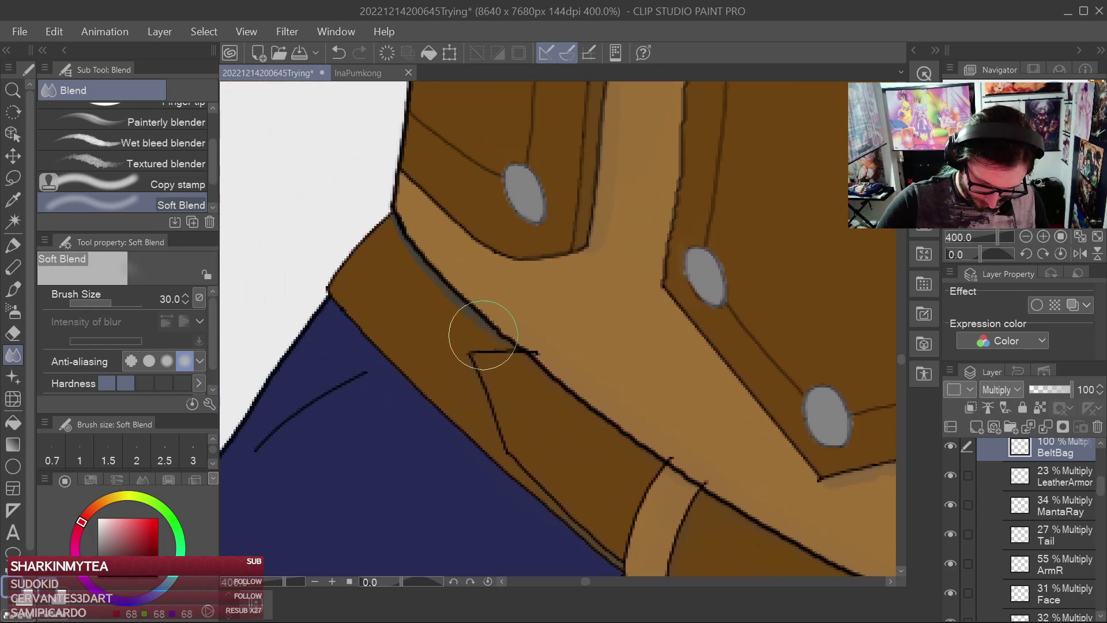
{"action": "scroll", "coordinate": [650, 297], "scroll_direction": "down", "scroll_amount": 3}
{"action": "left_click_drag", "start_coordinate": [782, 432], "coordinate": [476, 355]}
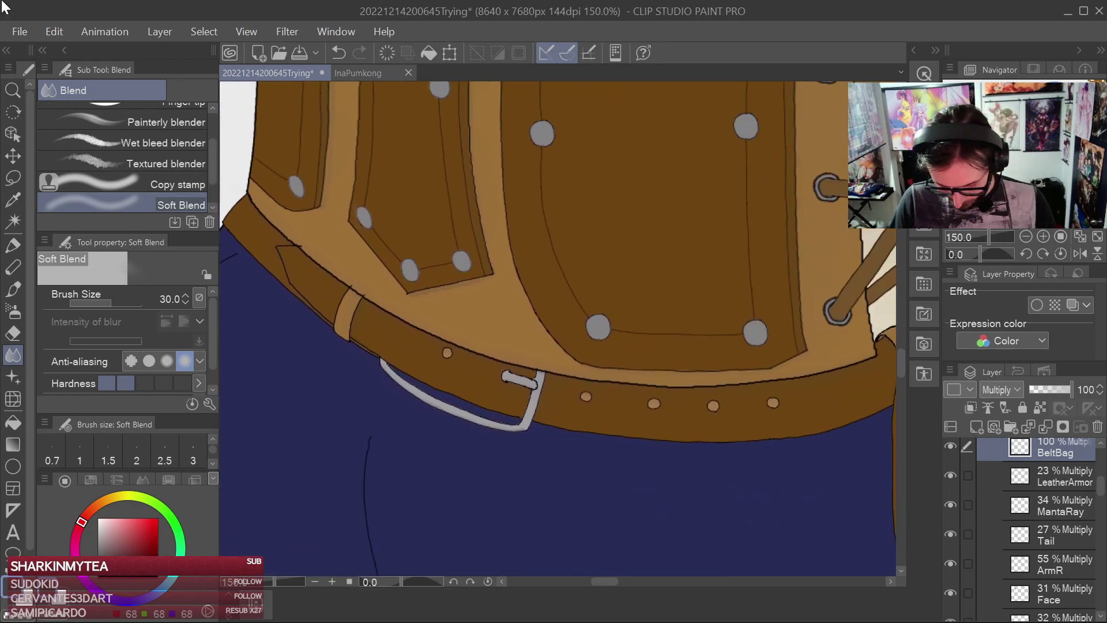
Compare the belt with BeltBag hidden and shown, leave the layer visible and save the illustration
{"action": "left_click", "coordinate": [947, 441]}
{"action": "left_click_drag", "start_coordinate": [944, 440], "coordinate": [943, 439]}
{"action": "left_click", "coordinate": [947, 440]}
{"action": "left_click", "coordinate": [947, 440]}
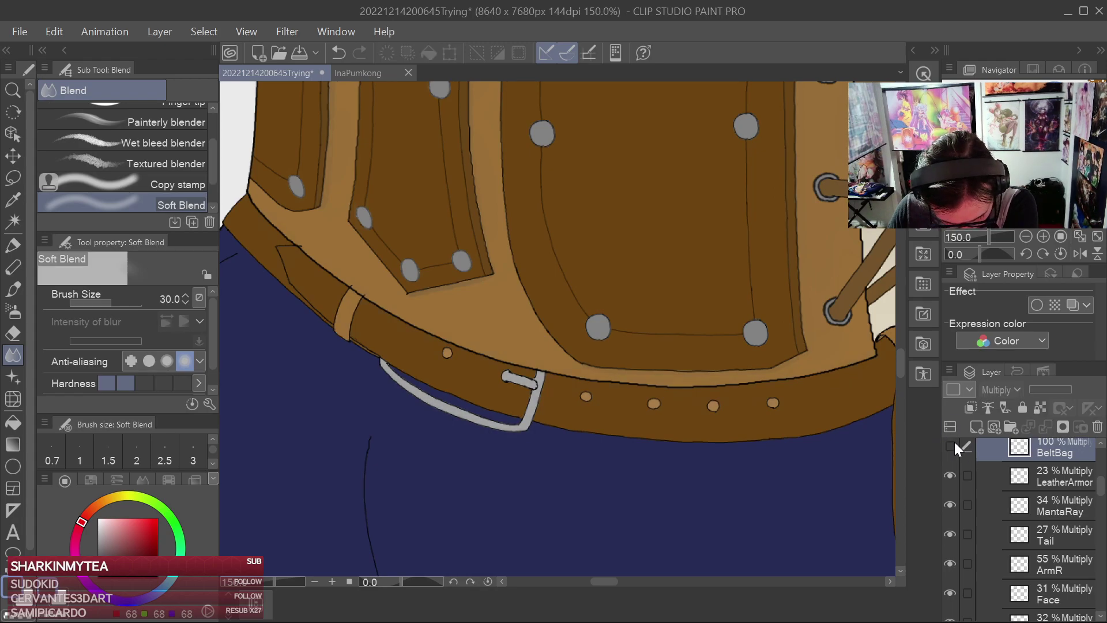
{"action": "left_click", "coordinate": [953, 445]}
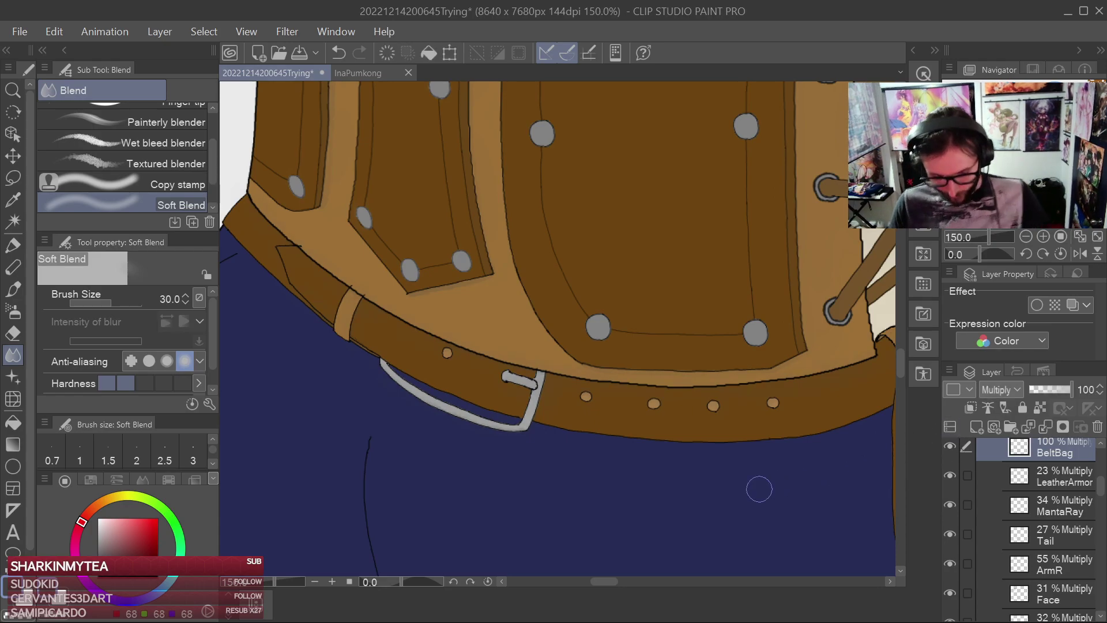
{"action": "scroll", "coordinate": [700, 485], "scroll_direction": "down", "scroll_amount": 1}
{"action": "left_click_drag", "start_coordinate": [824, 435], "coordinate": [653, 377]}
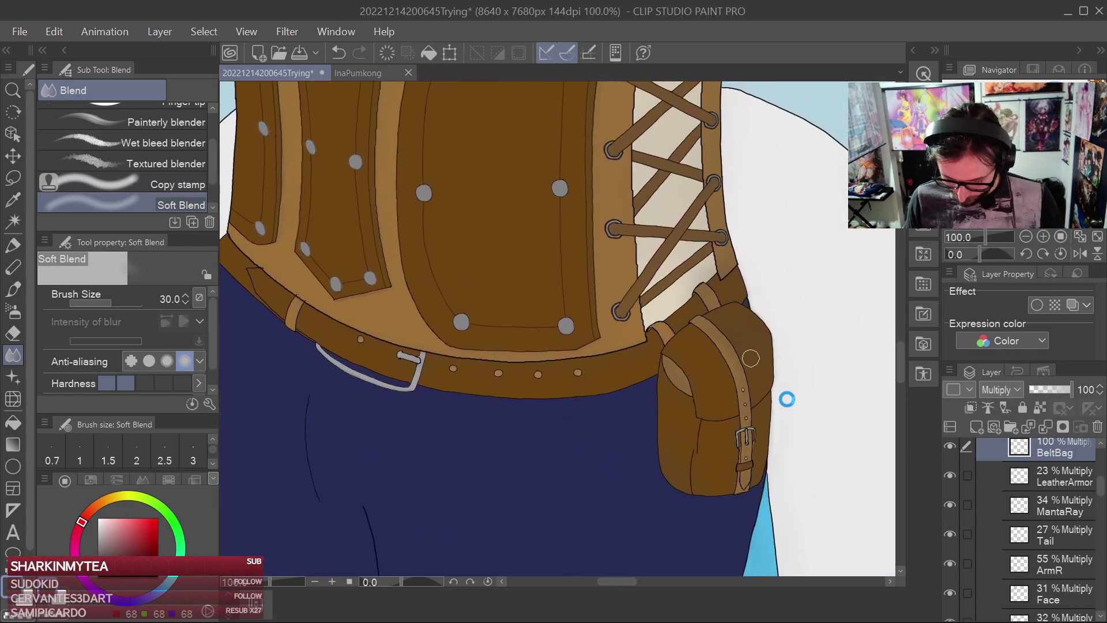
{"action": "key", "text": "ctrl+s"}
Check the whole outfit with BeltBag toggled off and on, keep the layer shown and save the file again
{"action": "scroll", "coordinate": [786, 396], "scroll_direction": "down", "scroll_amount": 1}
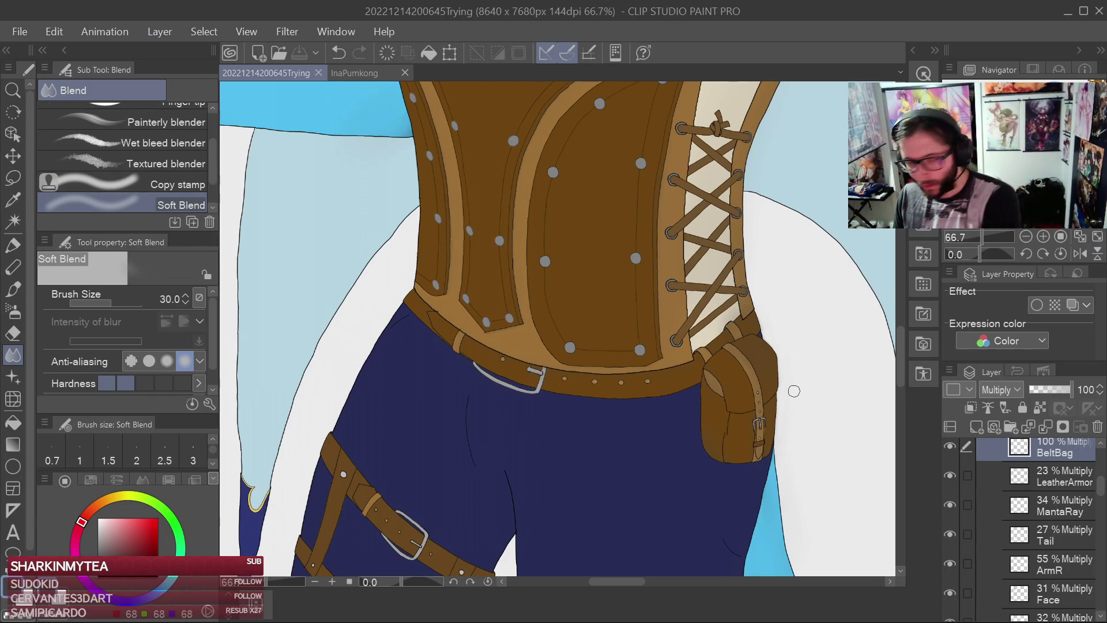
{"action": "left_click", "coordinate": [955, 446]}
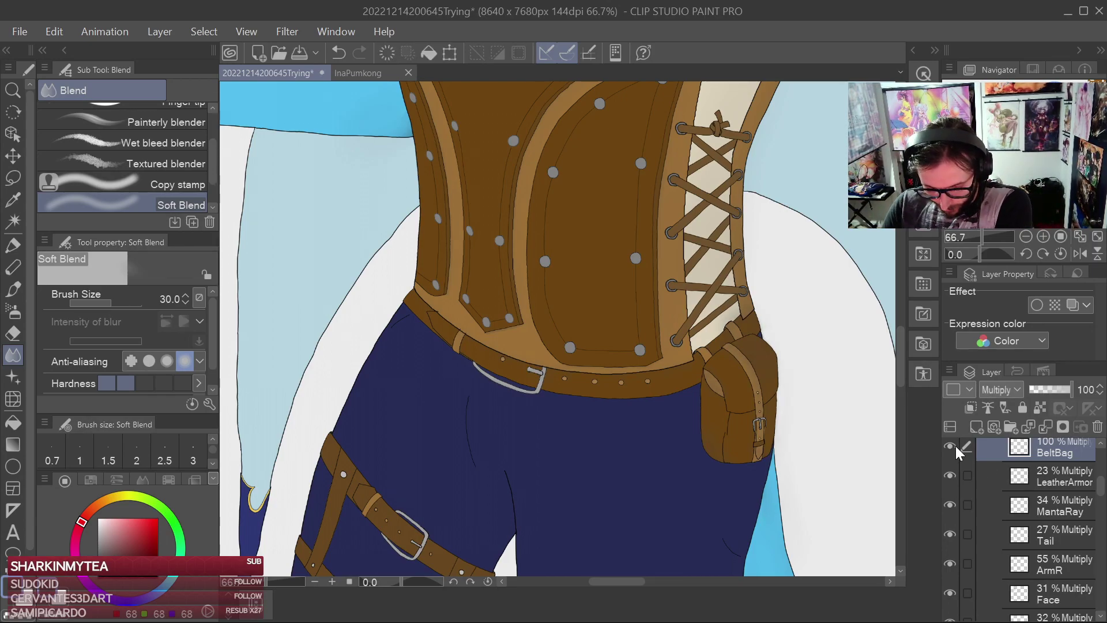
{"action": "left_click", "coordinate": [956, 443]}
{"action": "left_click", "coordinate": [957, 442]}
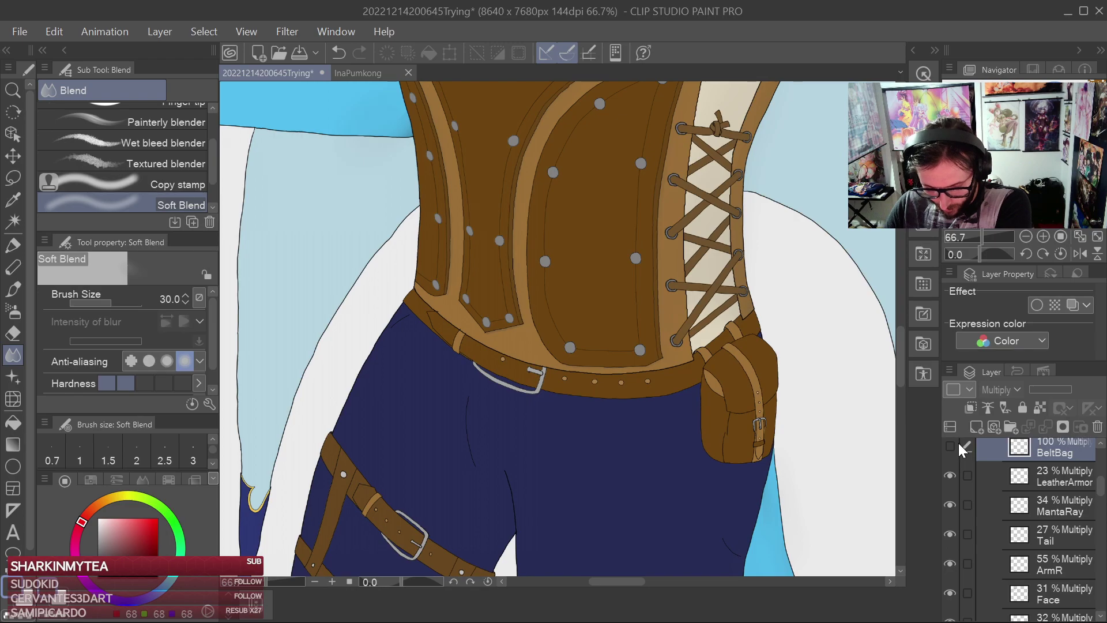
{"action": "left_click", "coordinate": [951, 447]}
{"action": "scroll", "coordinate": [813, 319], "scroll_direction": "down", "scroll_amount": 2}
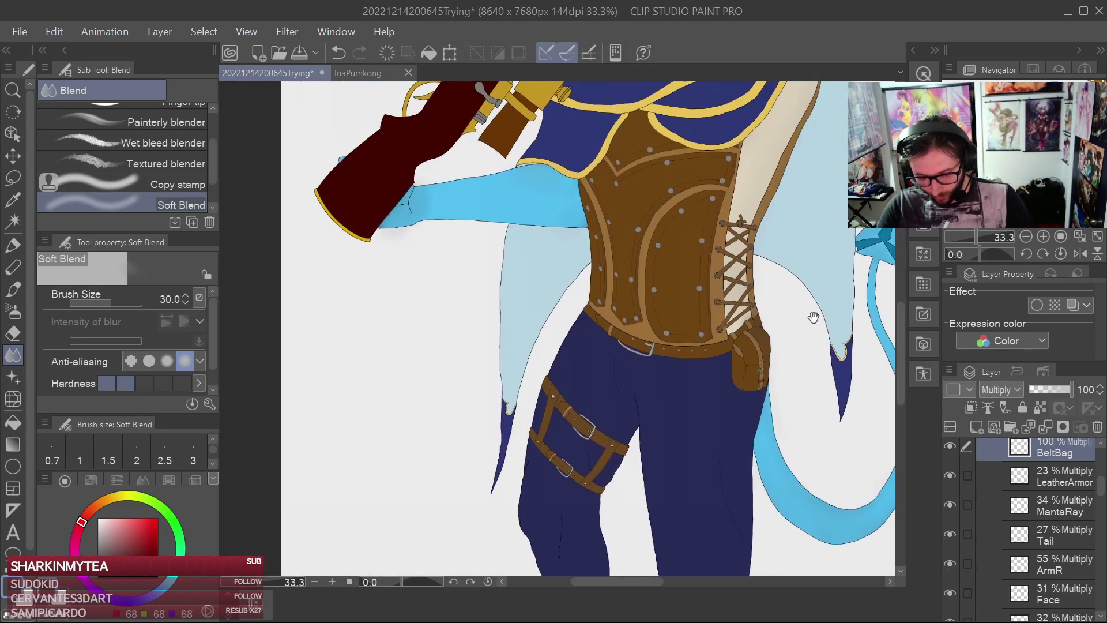
{"action": "scroll", "coordinate": [831, 325], "scroll_direction": "down", "scroll_amount": 1}
{"action": "key", "text": "ctrl+s"}
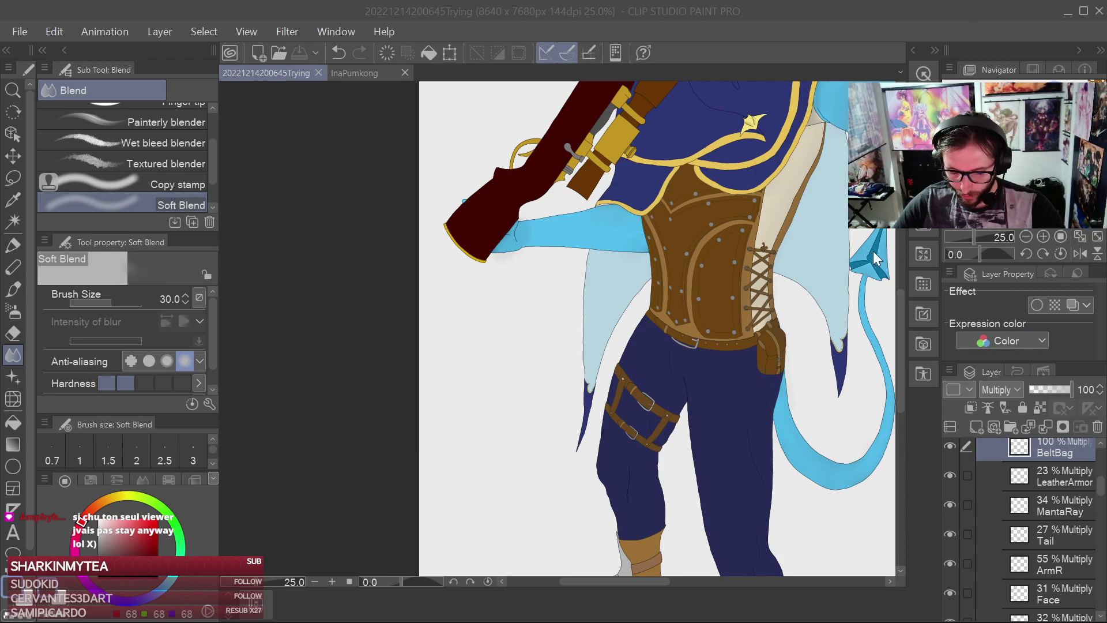
Close the InaPumkong document, leaving only the current illustration open
{"action": "scroll", "coordinate": [570, 178], "scroll_direction": "down", "scroll_amount": 1}
{"action": "left_click", "coordinate": [404, 72]}
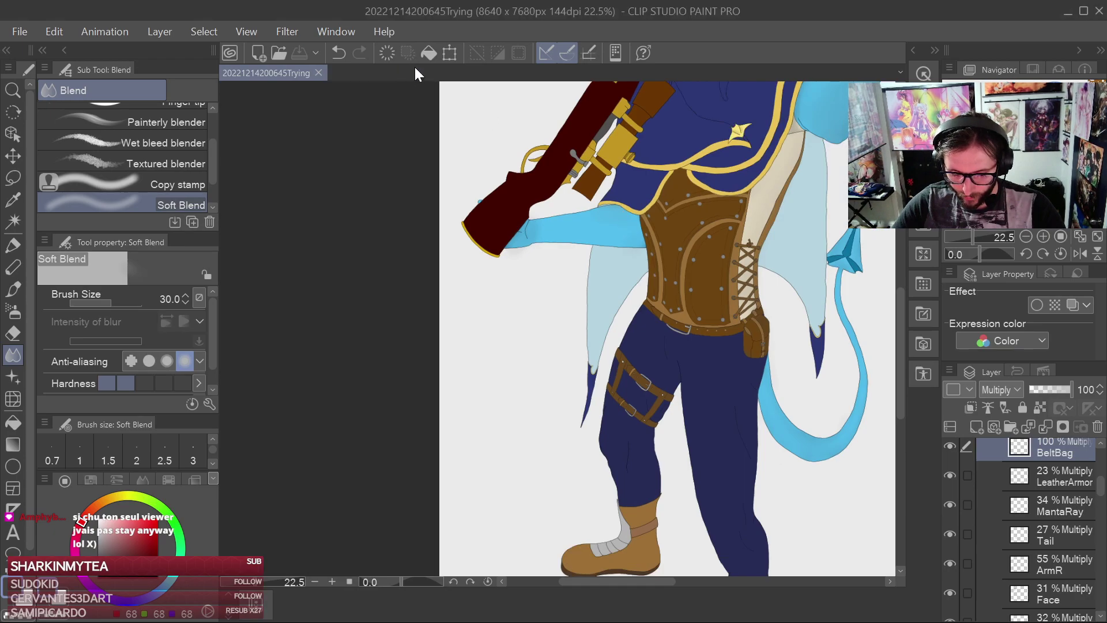
Look over the character's upper body and the three medallions holding the wing, the dagger with its sheath and the slingshot
{"action": "scroll", "coordinate": [874, 421], "scroll_direction": "down", "scroll_amount": 1}
{"action": "left_click_drag", "start_coordinate": [653, 582], "coordinate": [684, 585]}
{"action": "left_click_drag", "start_coordinate": [902, 329], "coordinate": [926, 293]}
{"action": "scroll", "coordinate": [619, 421], "scroll_direction": "down", "scroll_amount": 2}
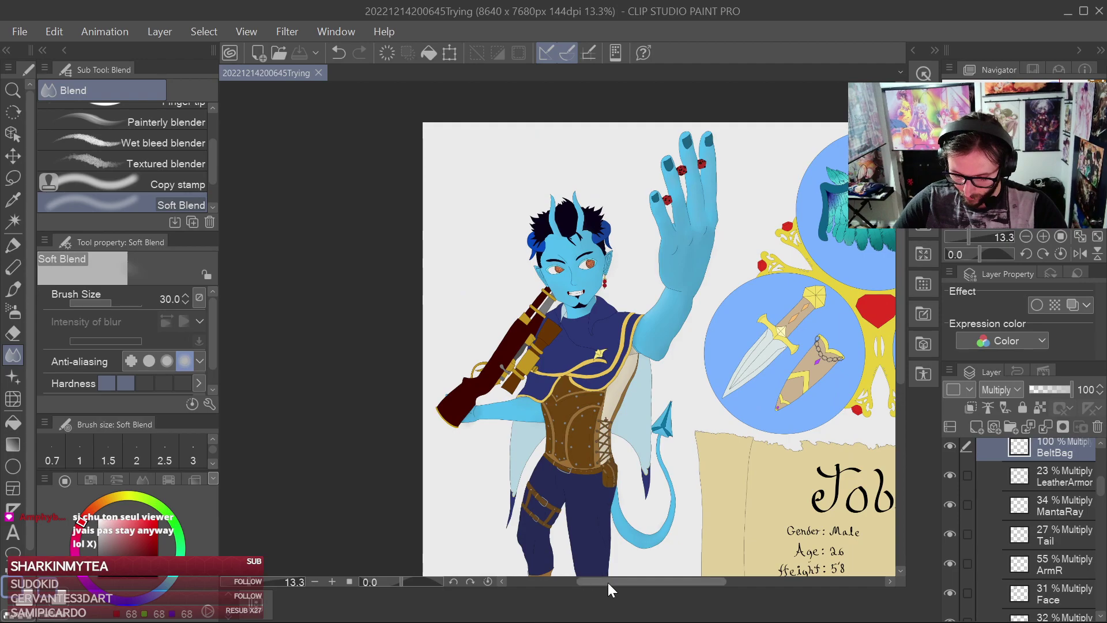
{"action": "left_click_drag", "start_coordinate": [608, 583], "coordinate": [690, 583]}
{"action": "scroll", "coordinate": [519, 334], "scroll_direction": "up", "scroll_amount": 3}
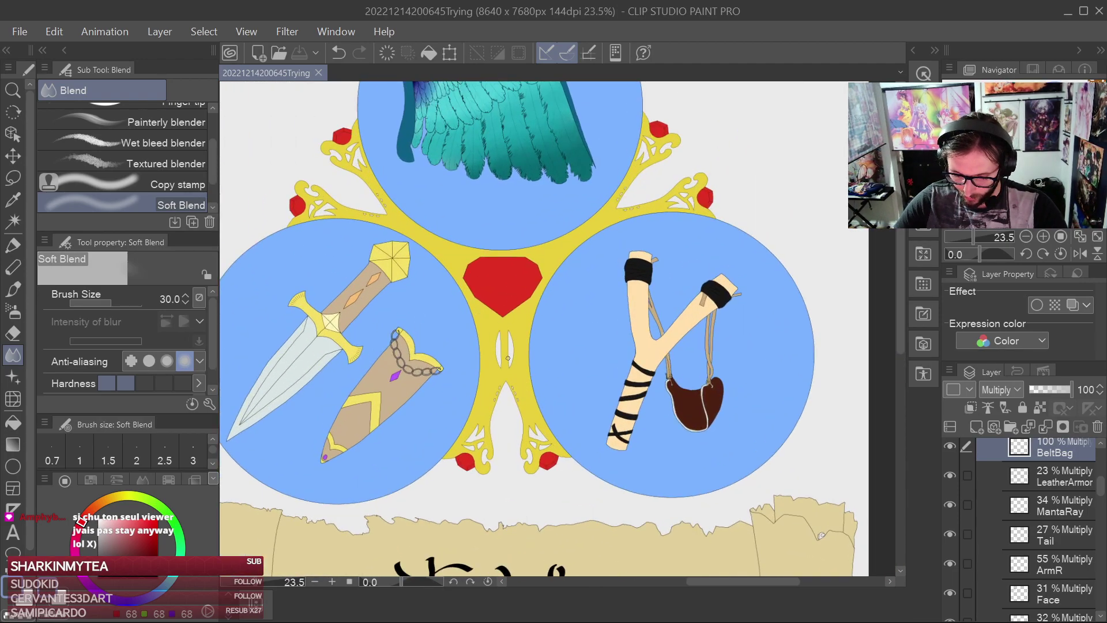
{"action": "mouse_move", "coordinate": [708, 582]}
{"action": "left_mouse_down"}
{"action": "mouse_move", "coordinate": [681, 582]}
{"action": "mouse_move", "coordinate": [701, 583]}
{"action": "left_mouse_up"}
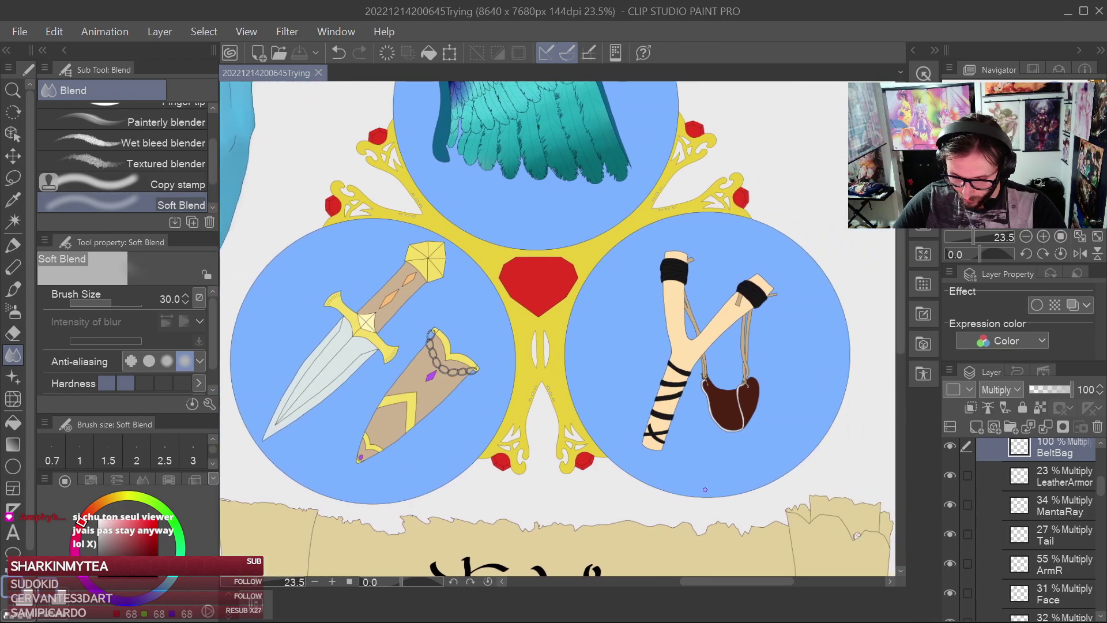
{"action": "left_click_drag", "start_coordinate": [898, 347], "coordinate": [898, 307]}
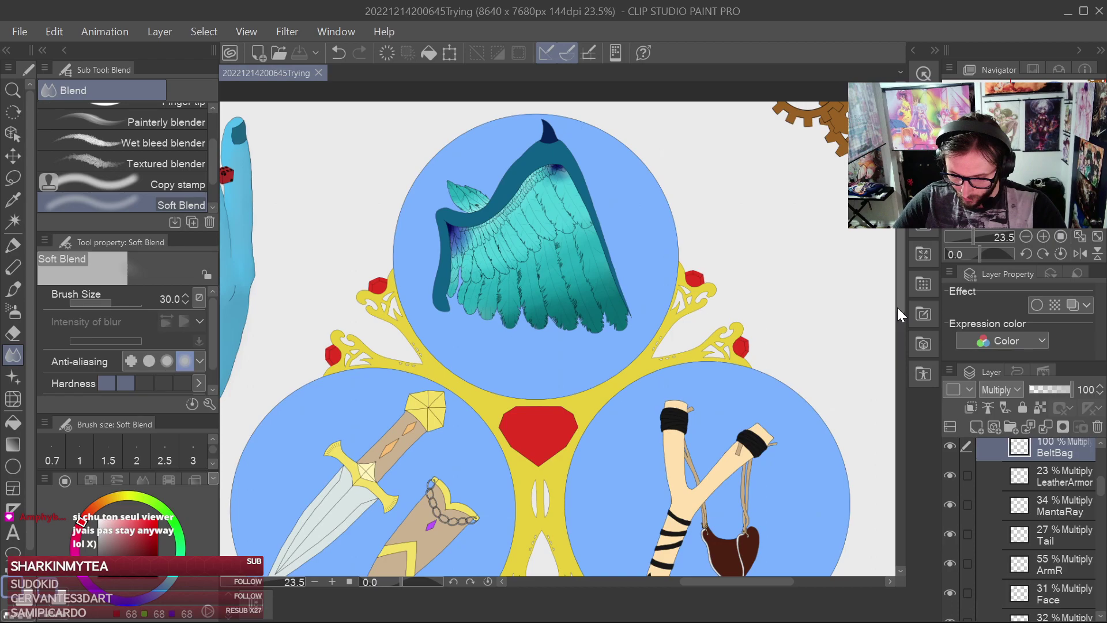
{"action": "left_click_drag", "start_coordinate": [897, 307], "coordinate": [917, 330]}
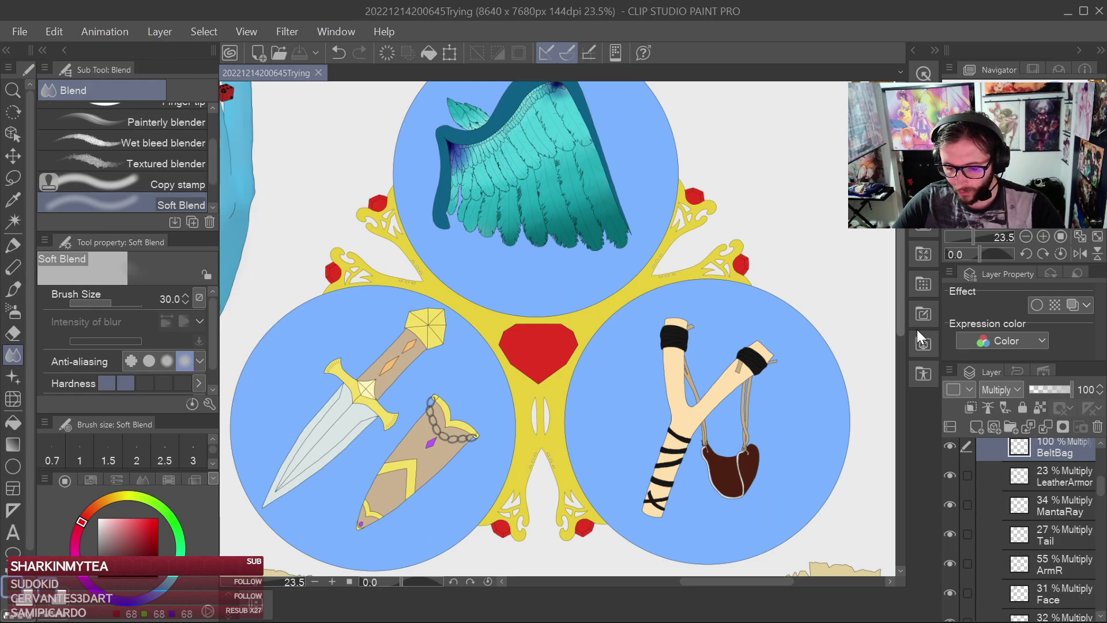
{"action": "left_click_drag", "start_coordinate": [917, 329], "coordinate": [918, 330]}
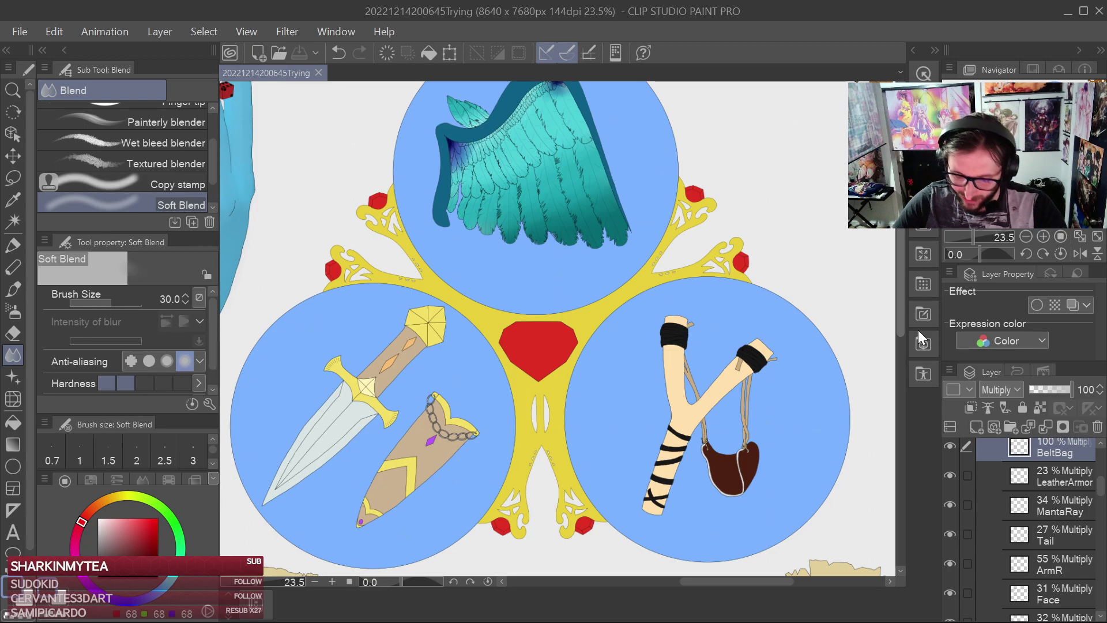
Inspect the feather shading and outlines of the teal wing in the upper medallion up close
{"action": "scroll", "coordinate": [598, 196], "scroll_direction": "up", "scroll_amount": 5}
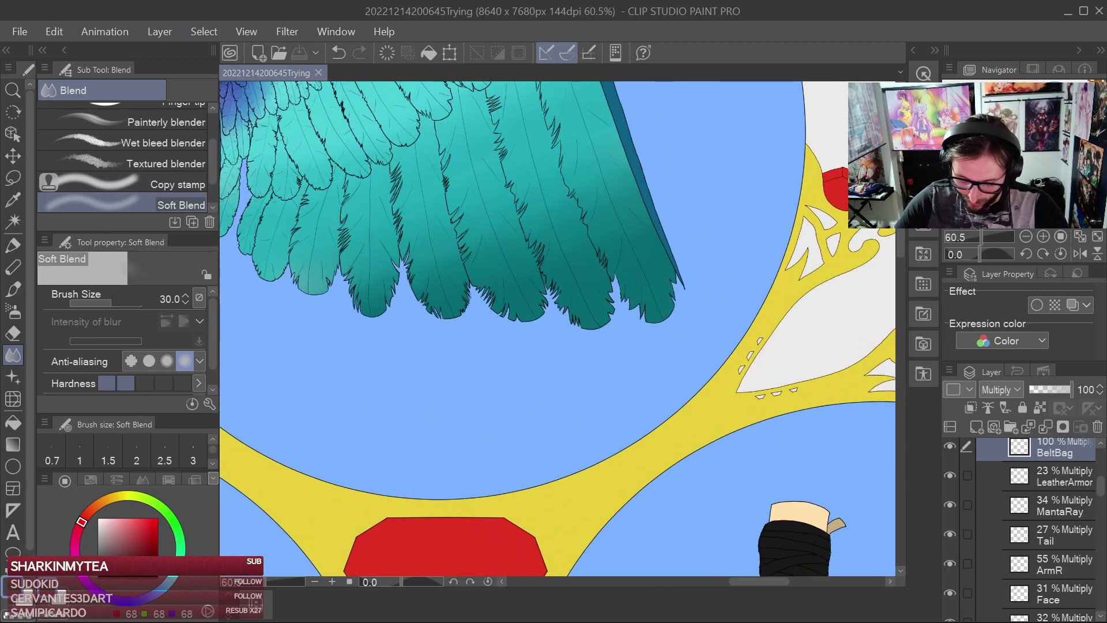
{"action": "left_click_drag", "start_coordinate": [768, 579], "coordinate": [759, 579]}
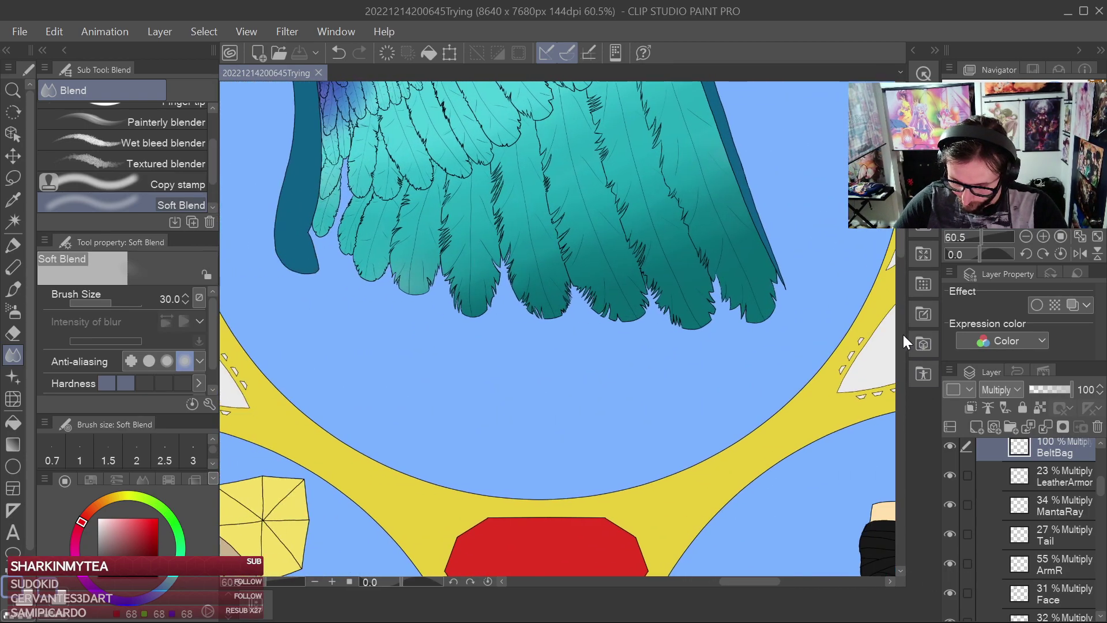
{"action": "scroll", "coordinate": [604, 166], "scroll_direction": "up", "scroll_amount": 3}
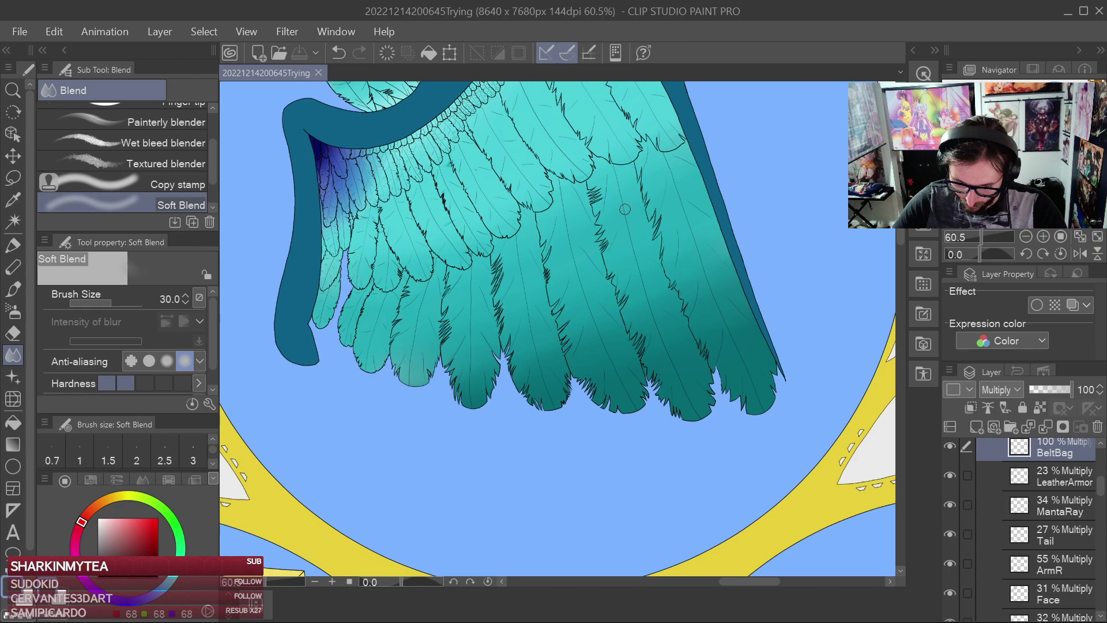
{"action": "scroll", "coordinate": [900, 248], "scroll_direction": "up", "scroll_amount": 3}
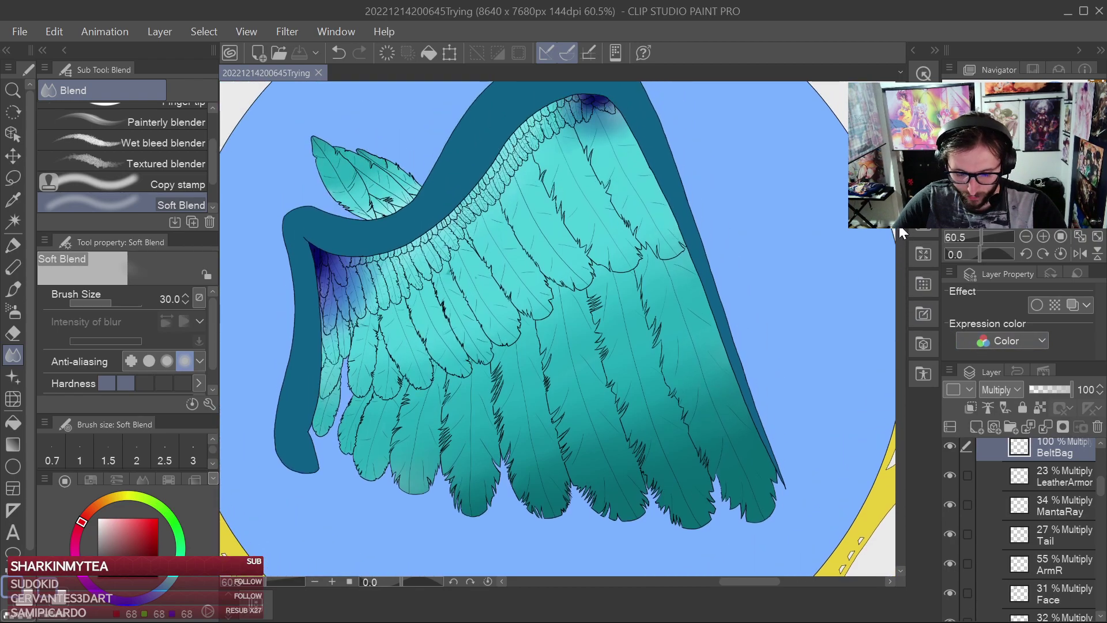
{"action": "scroll", "coordinate": [875, 245], "scroll_direction": "down", "scroll_amount": 3}
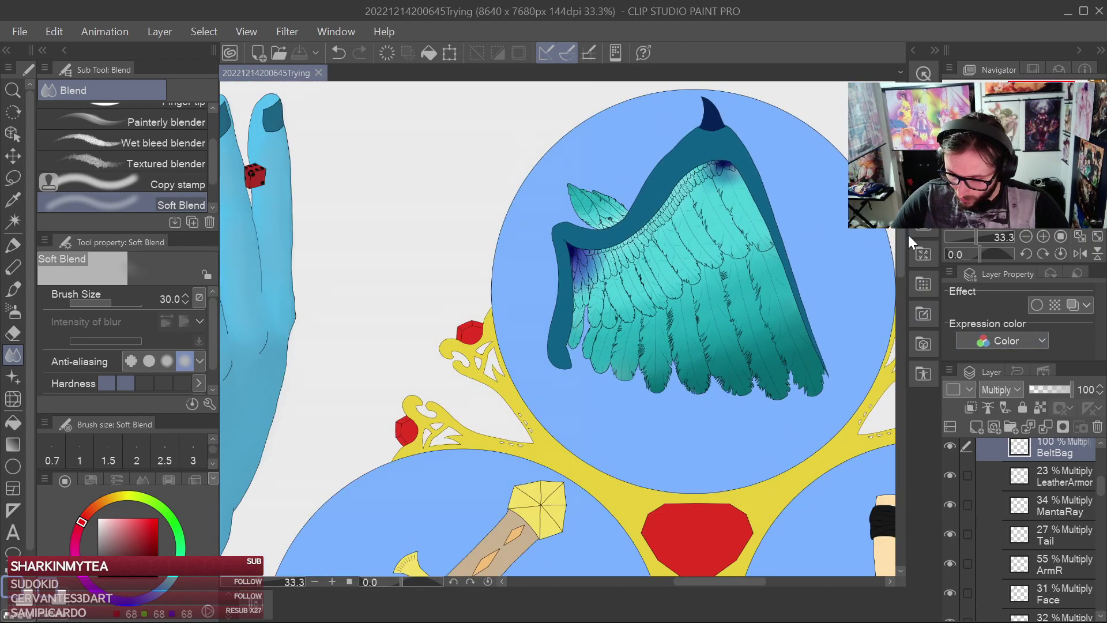
Check the complete character sheet at full-page view and close the painting program
{"action": "scroll", "coordinate": [909, 234], "scroll_direction": "down", "scroll_amount": 10}
{"action": "scroll", "coordinate": [853, 328], "scroll_direction": "down", "scroll_amount": 3}
{"action": "mouse_move", "coordinate": [658, 582]}
{"action": "left_mouse_down"}
{"action": "mouse_move", "coordinate": [715, 583]}
{"action": "mouse_move", "coordinate": [655, 580]}
{"action": "left_mouse_up"}
{"action": "scroll", "coordinate": [449, 351], "scroll_direction": "down", "scroll_amount": 5}
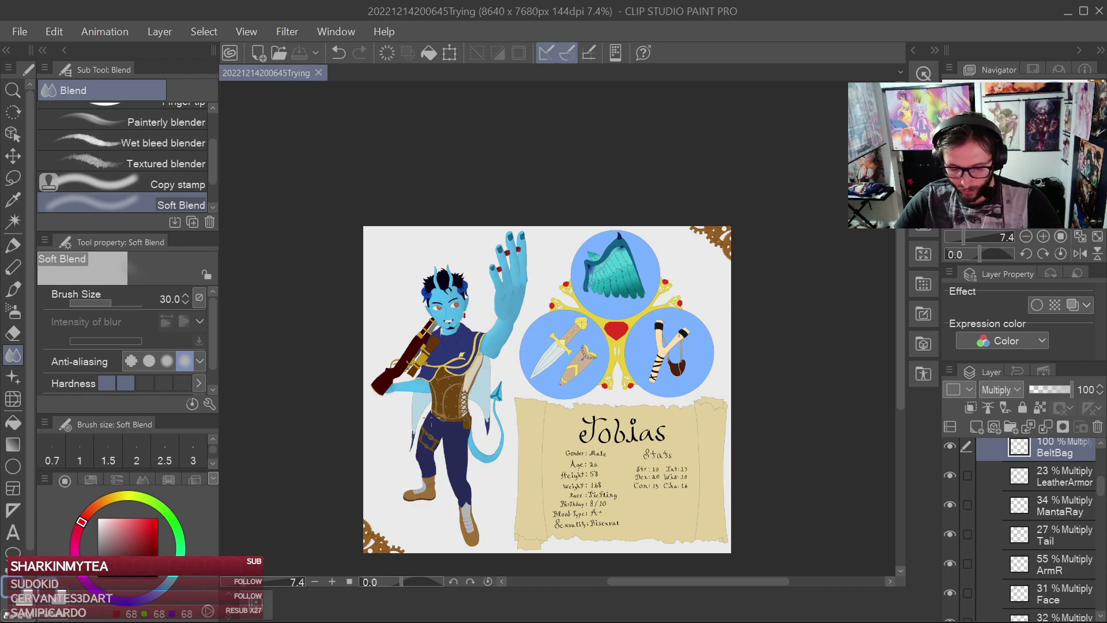
{"action": "left_click", "coordinate": [1100, 12]}
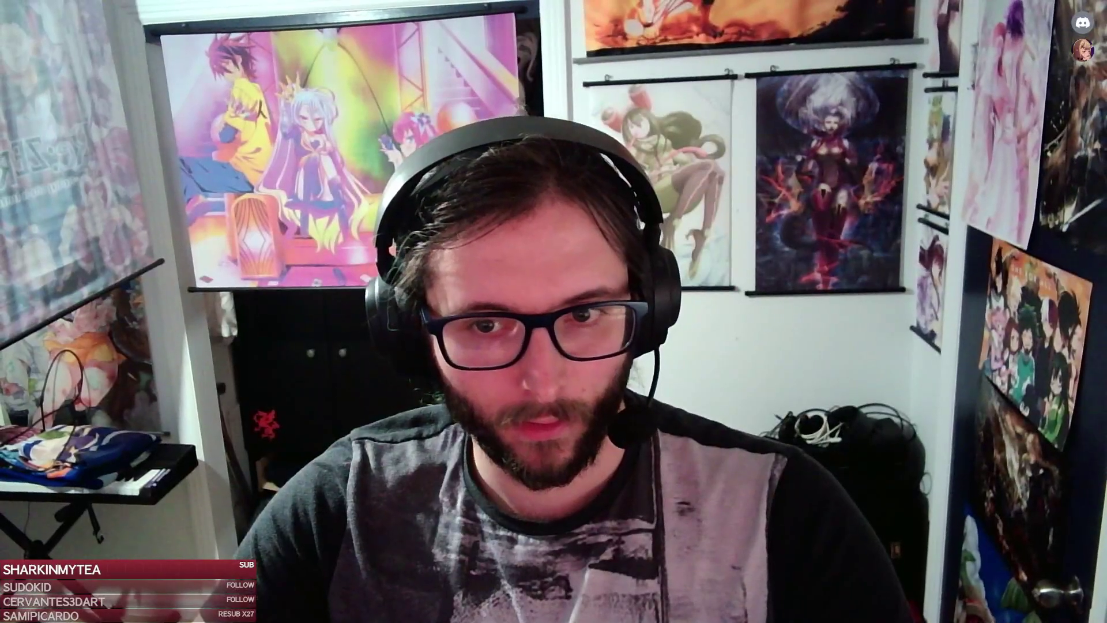